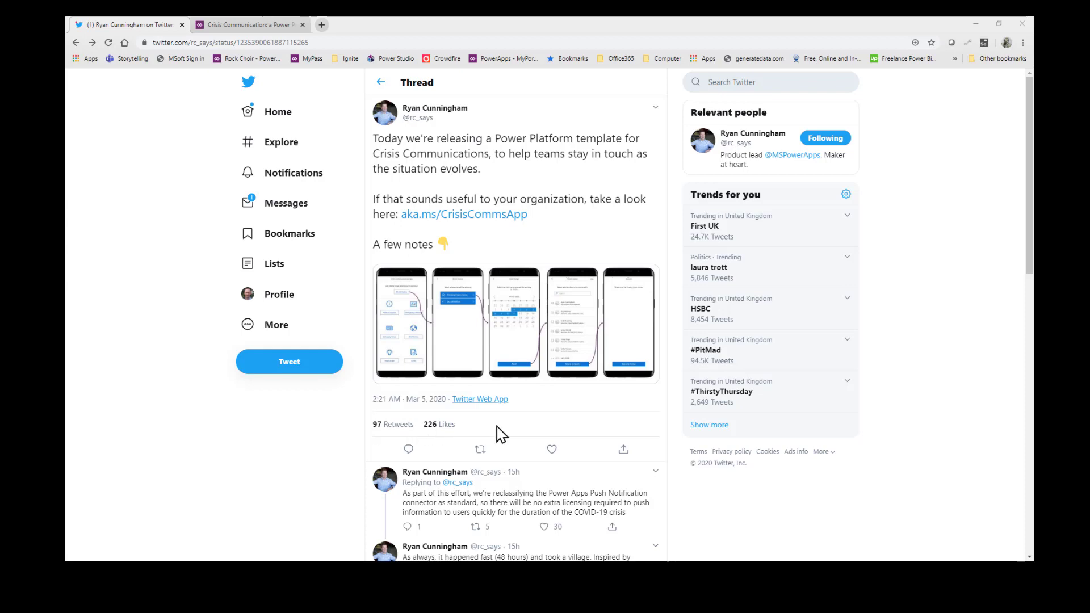
Zoom Twitter to 150%, view the tweet's screenshots, then follow the aka.ms/CrisisCommsApp link.
{"action": "key", "text": "ctrl+plus"}
{"action": "key", "text": "ctrl+plus"}
{"action": "key", "text": "ctrl+plus"}
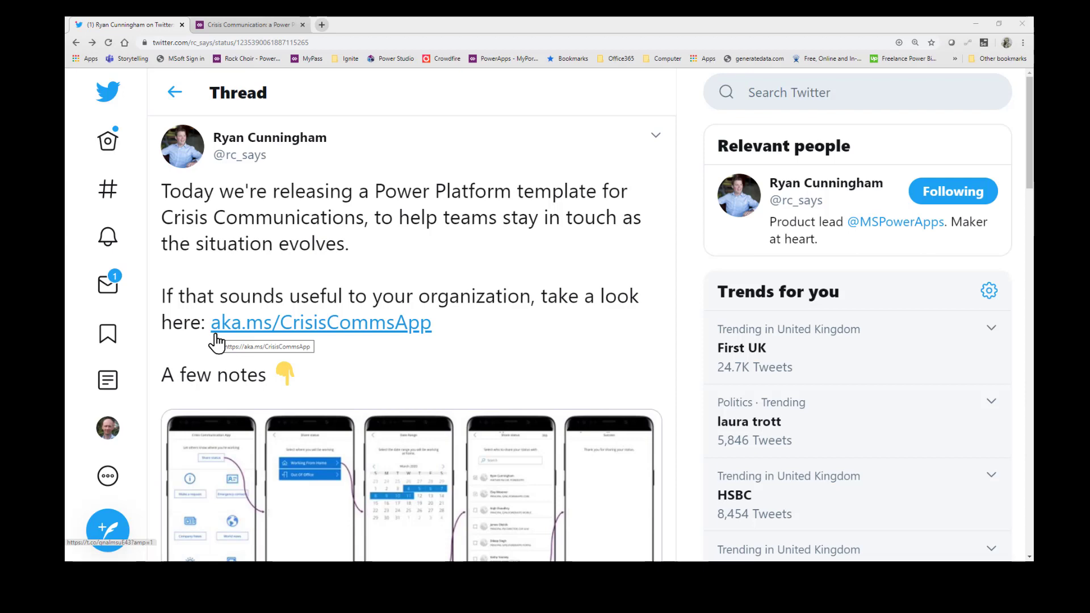
{"action": "left_click", "coordinate": [358, 513]}
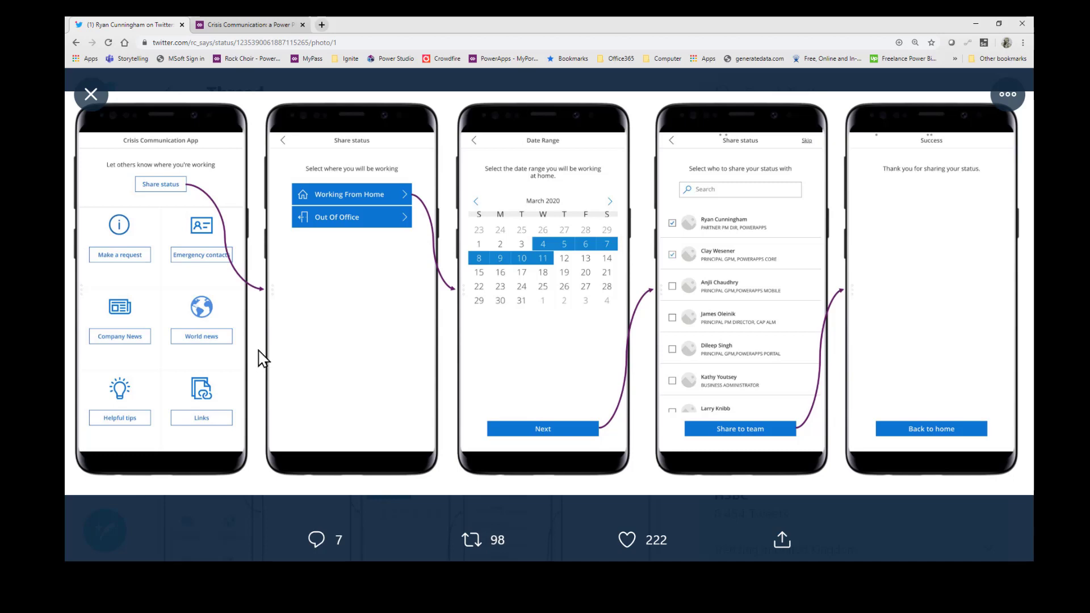
{"action": "left_click", "coordinate": [100, 102]}
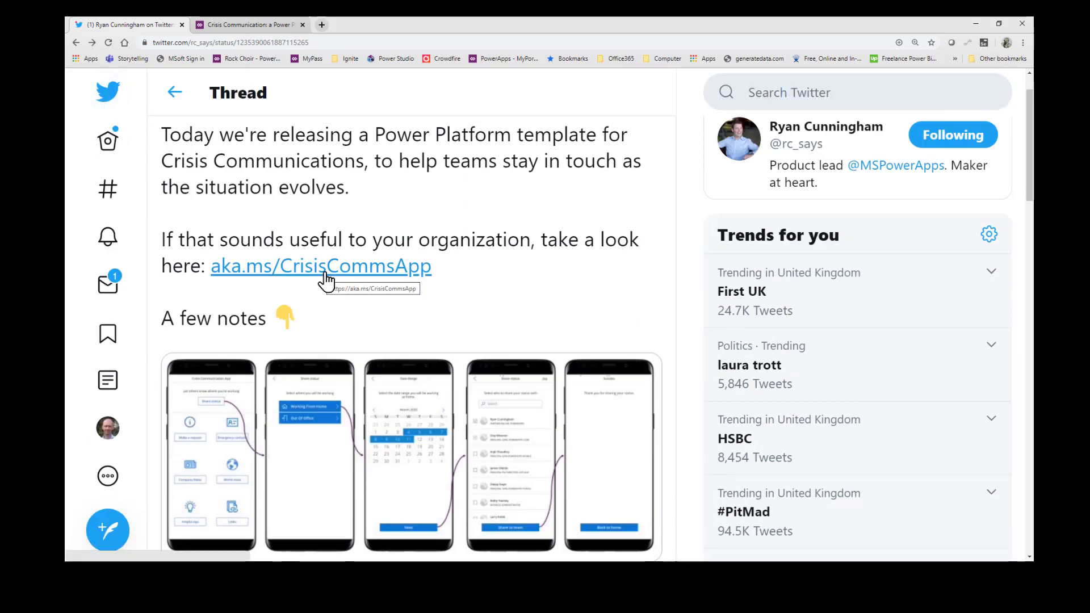
{"action": "left_click", "coordinate": [326, 279]}
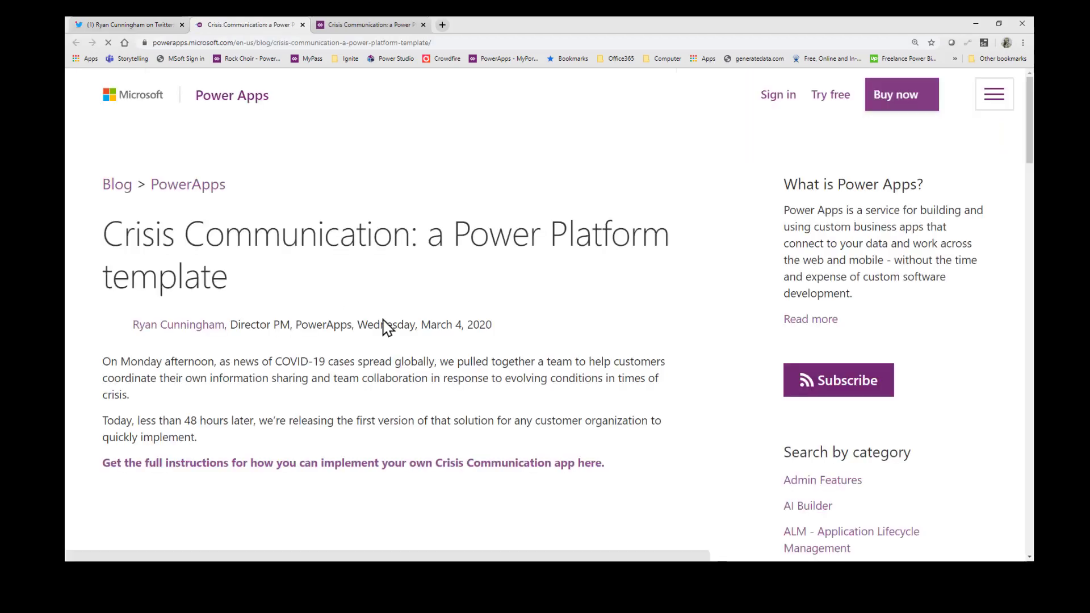
Read through the Power Apps blog post and follow its 'Get the full instructions' link.
{"action": "scroll", "coordinate": [383, 327], "scroll_direction": "down", "scroll_amount": 1}
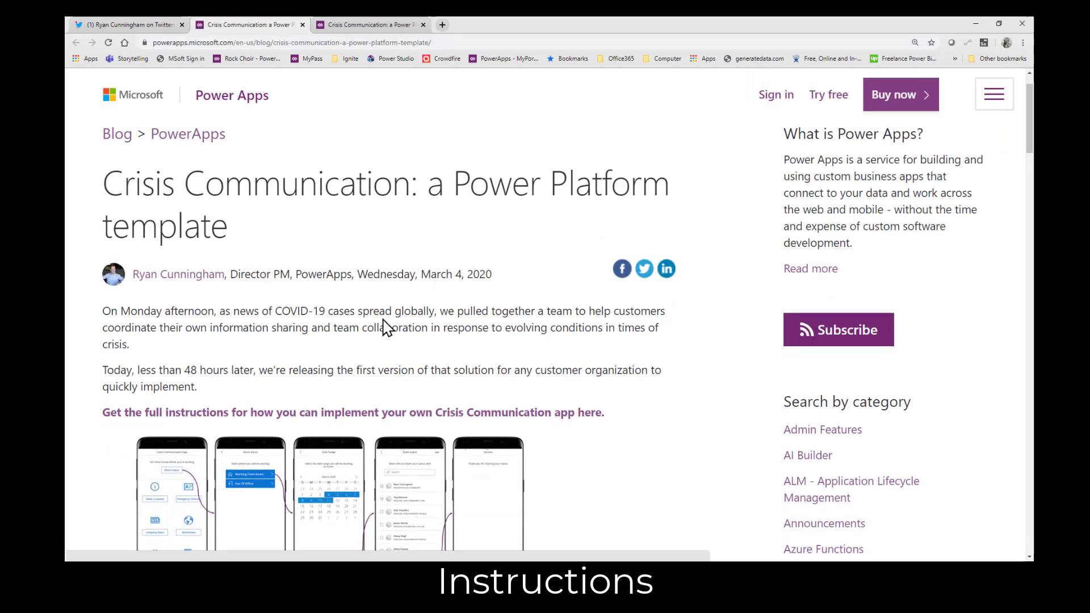
{"action": "scroll", "coordinate": [384, 327], "scroll_direction": "down", "scroll_amount": 1}
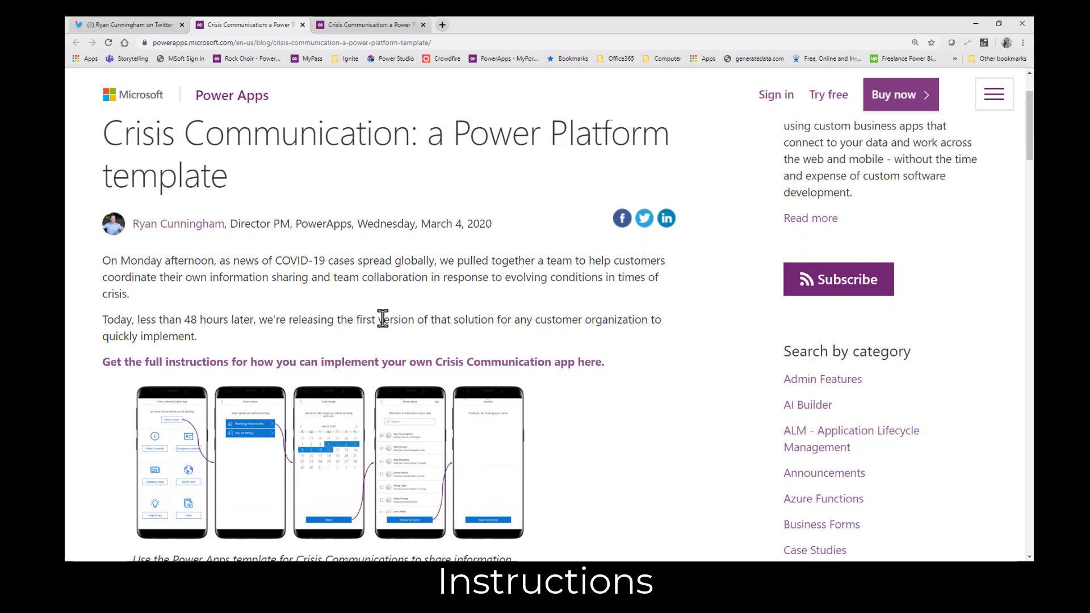
{"action": "scroll", "coordinate": [384, 318], "scroll_direction": "down", "scroll_amount": 6}
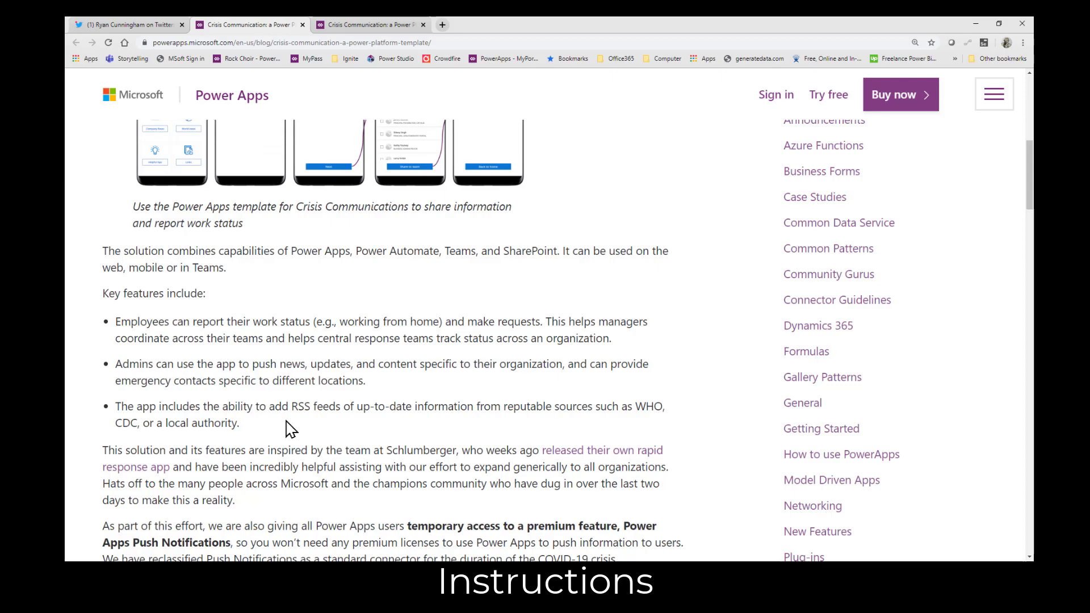
{"action": "scroll", "coordinate": [279, 324], "scroll_direction": "up", "scroll_amount": 5}
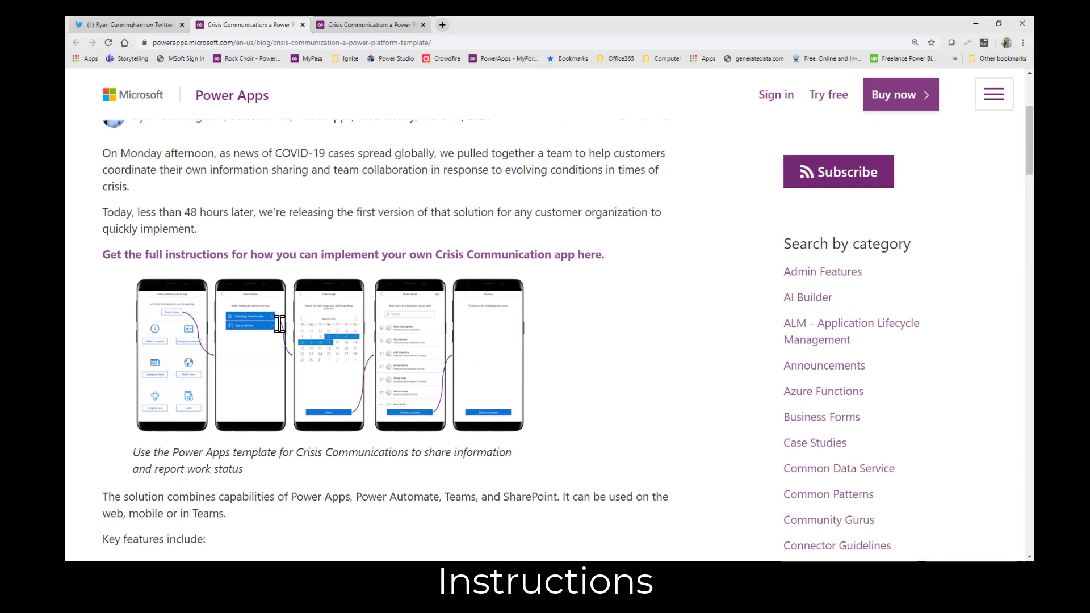
{"action": "scroll", "coordinate": [280, 323], "scroll_direction": "up", "scroll_amount": 2}
{"action": "scroll", "coordinate": [276, 351], "scroll_direction": "down", "scroll_amount": 2}
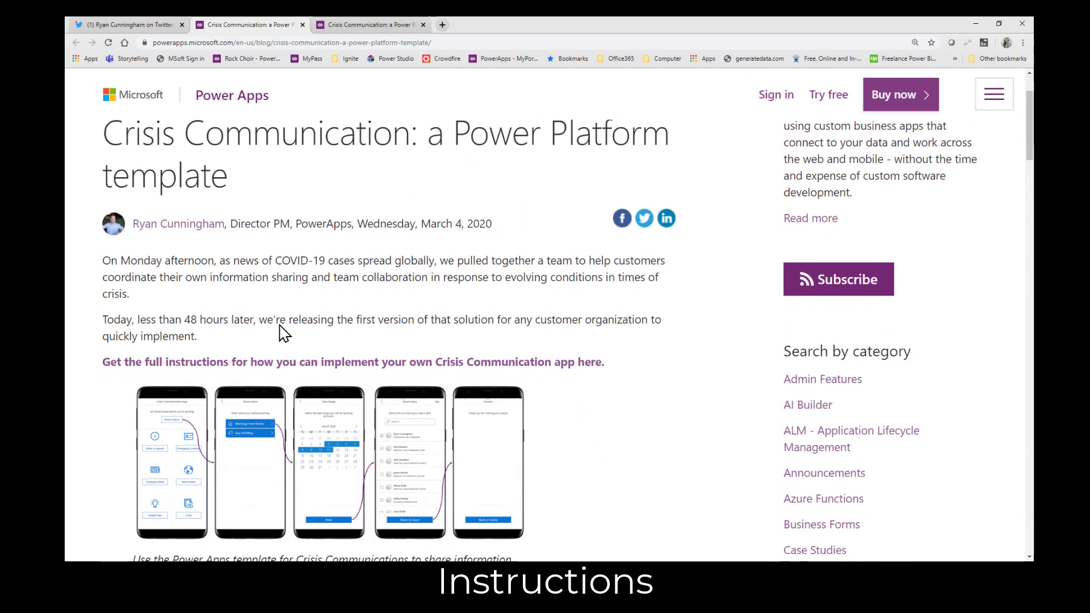
{"action": "left_click", "coordinate": [272, 367]}
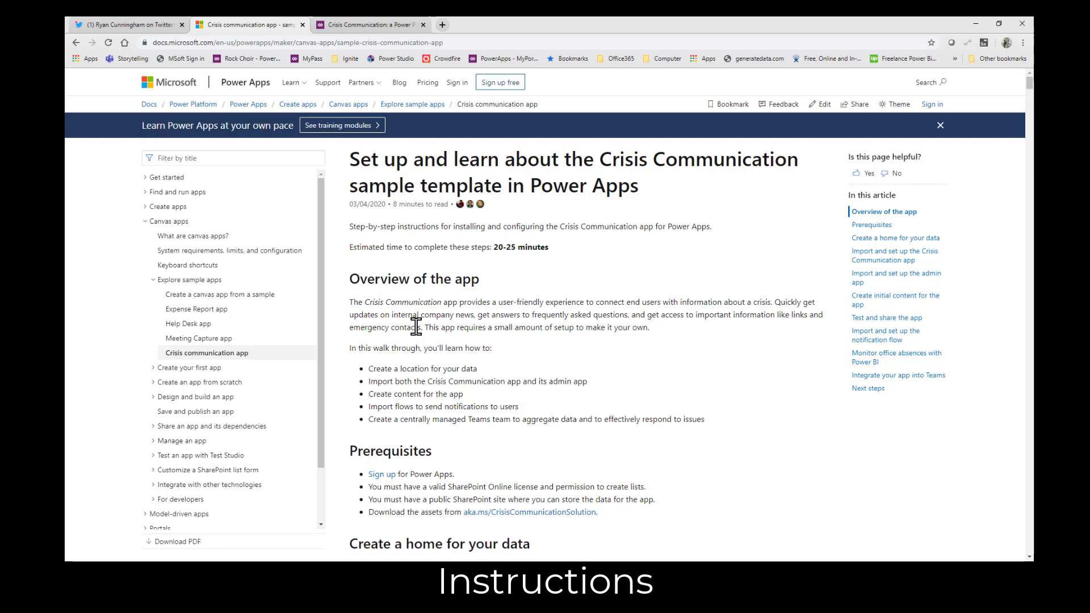
Zoom in on the Crisis Communication docs page and drag its tab into a separate window.
{"action": "key", "text": "ctrl+plus"}
{"action": "key", "text": "ctrl+plus"}
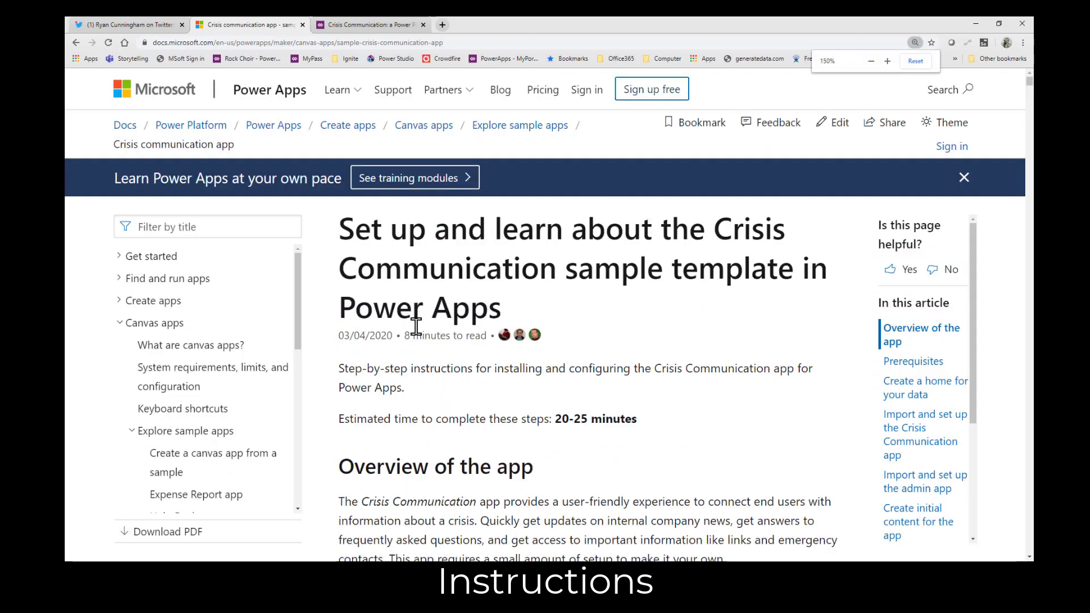
{"action": "left_click_drag", "start_coordinate": [267, 37], "coordinate": [420, 610]}
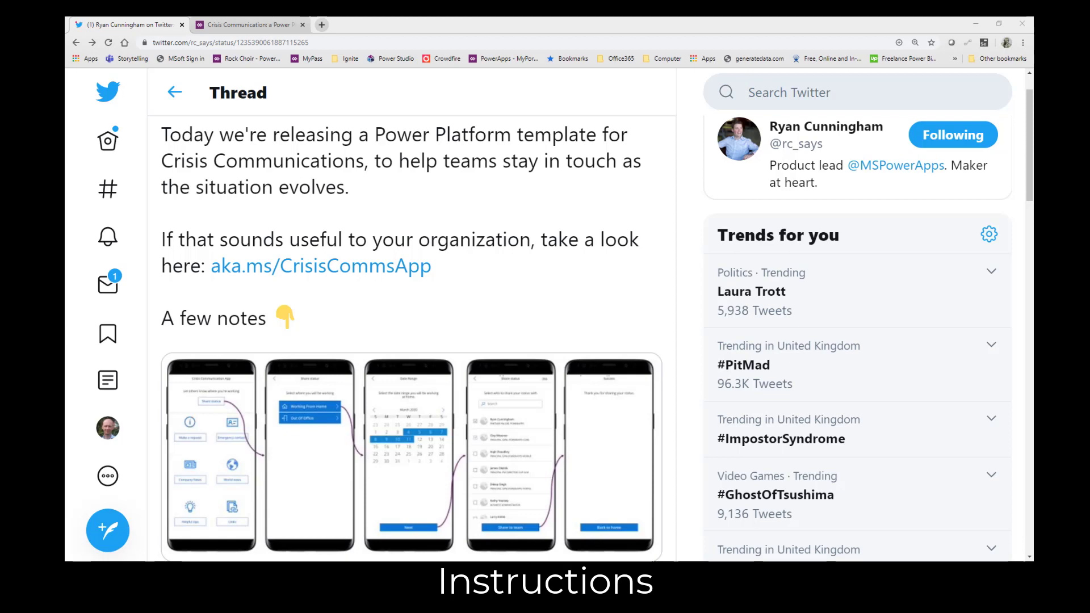
Open a new Chrome tab and a new Incognito window.
{"action": "left_click", "coordinate": [322, 24]}
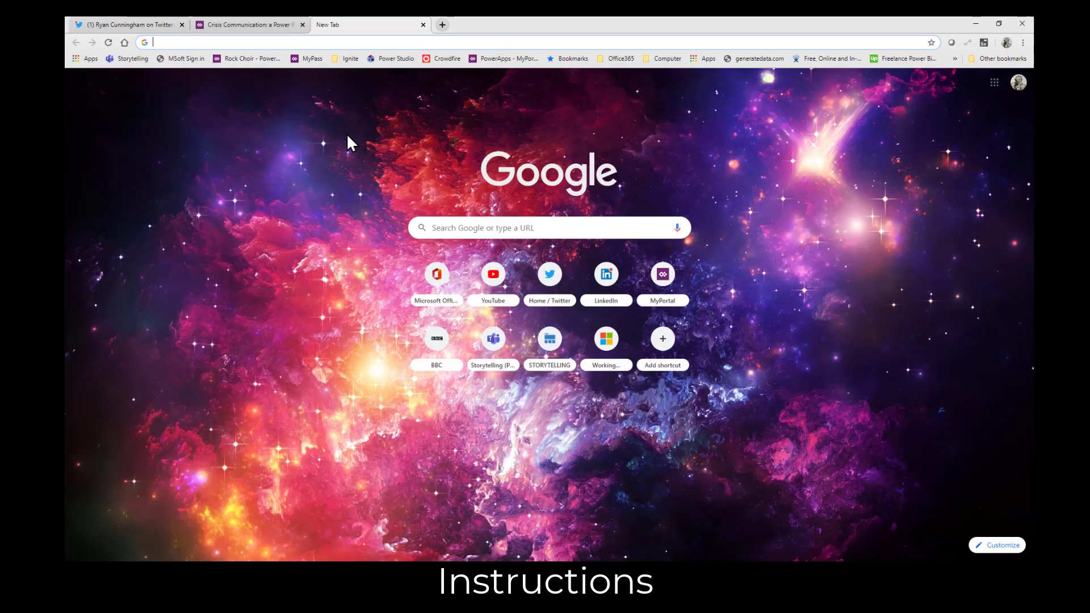
{"action": "left_click", "coordinate": [1023, 43]}
{"action": "left_click", "coordinate": [965, 83]}
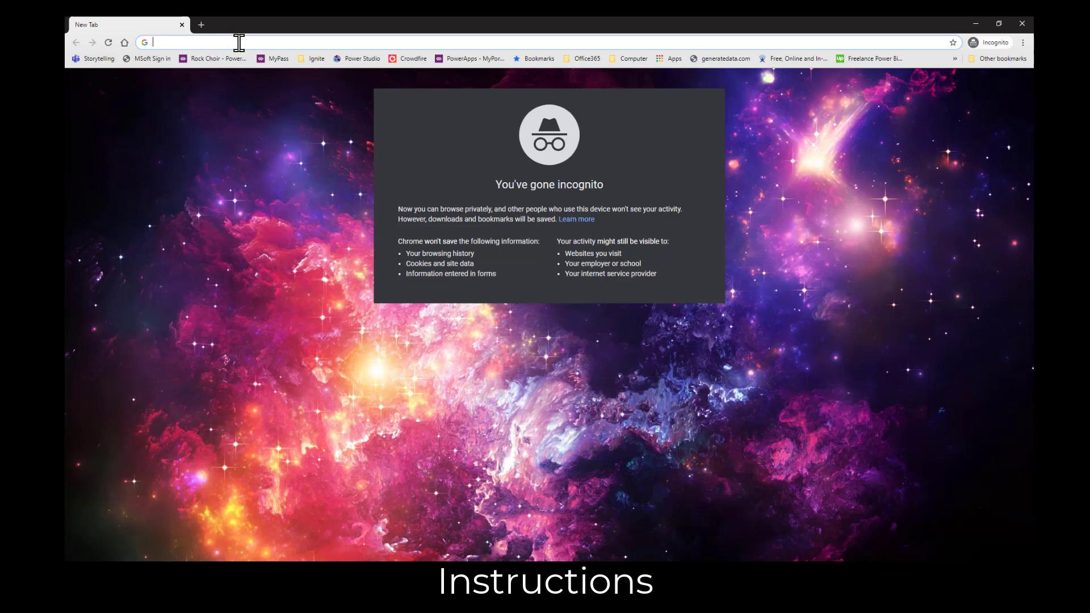
Search Google for 'Microsoft e3 trail' from the address bar.
{"action": "right_click", "coordinate": [239, 42]}
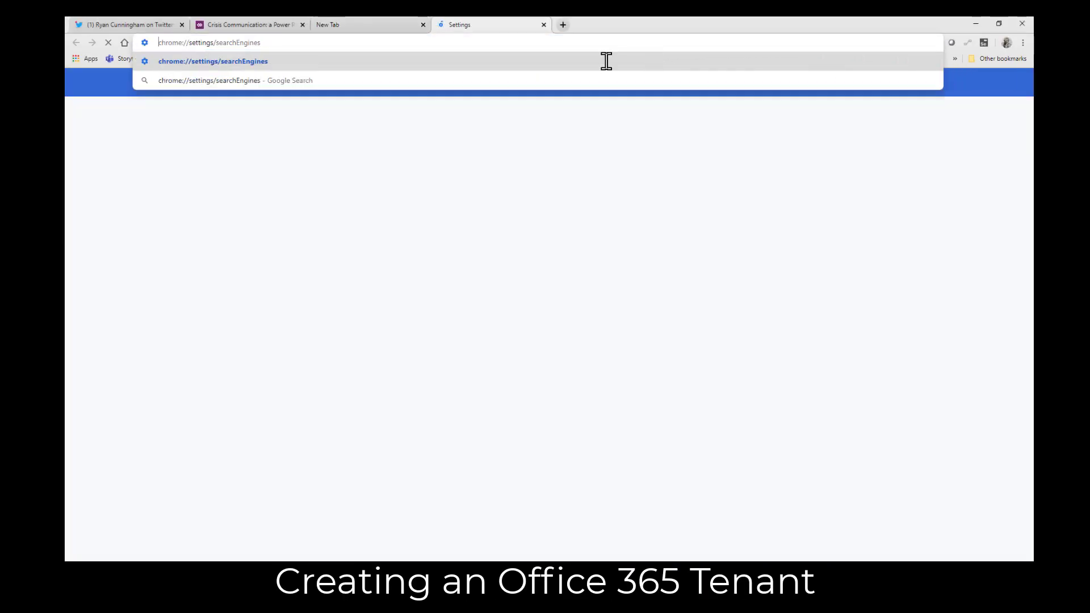
{"action": "left_click", "coordinate": [239, 43]}
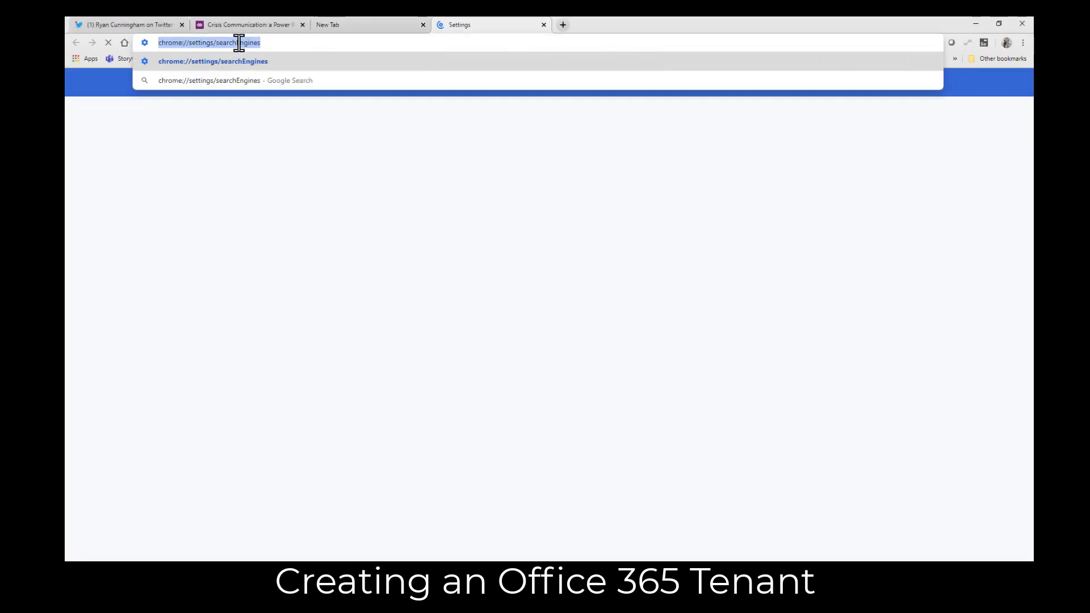
{"action": "left_click", "coordinate": [239, 42]}
{"action": "type", "text": "micrsofo"}
{"action": "key", "text": "ctrl+a"}
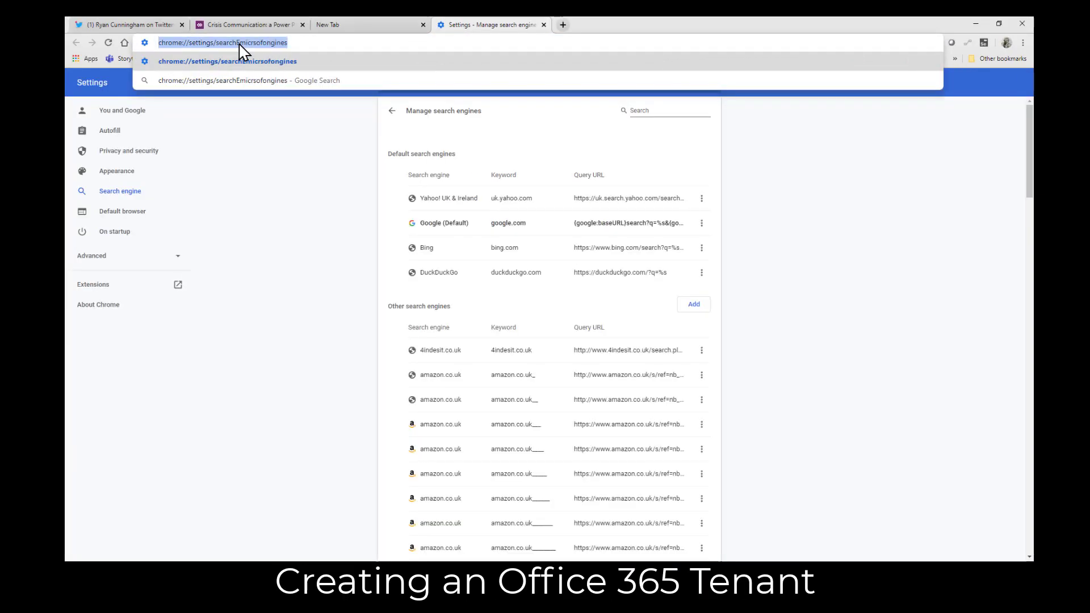
{"action": "type", "text": "Microsoft"}
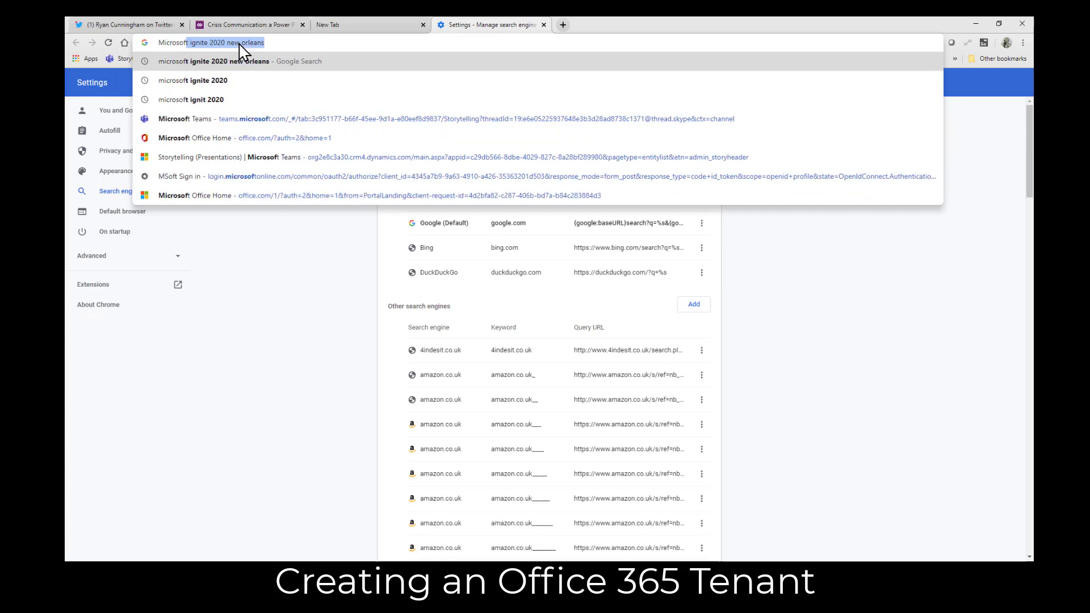
{"action": "type", "text": " e"}
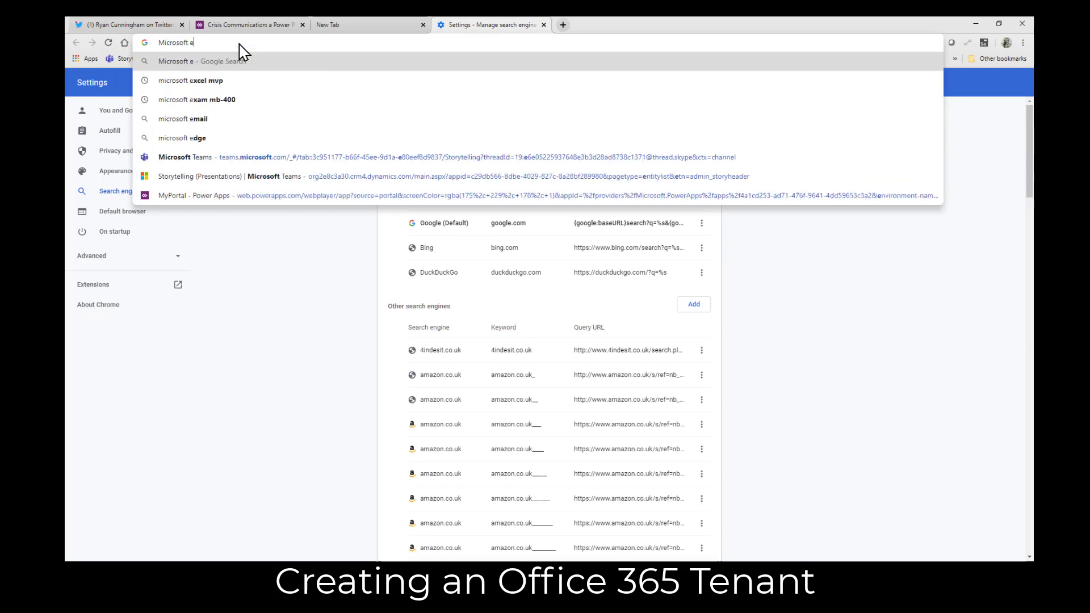
{"action": "type", "text": "3 trail"}
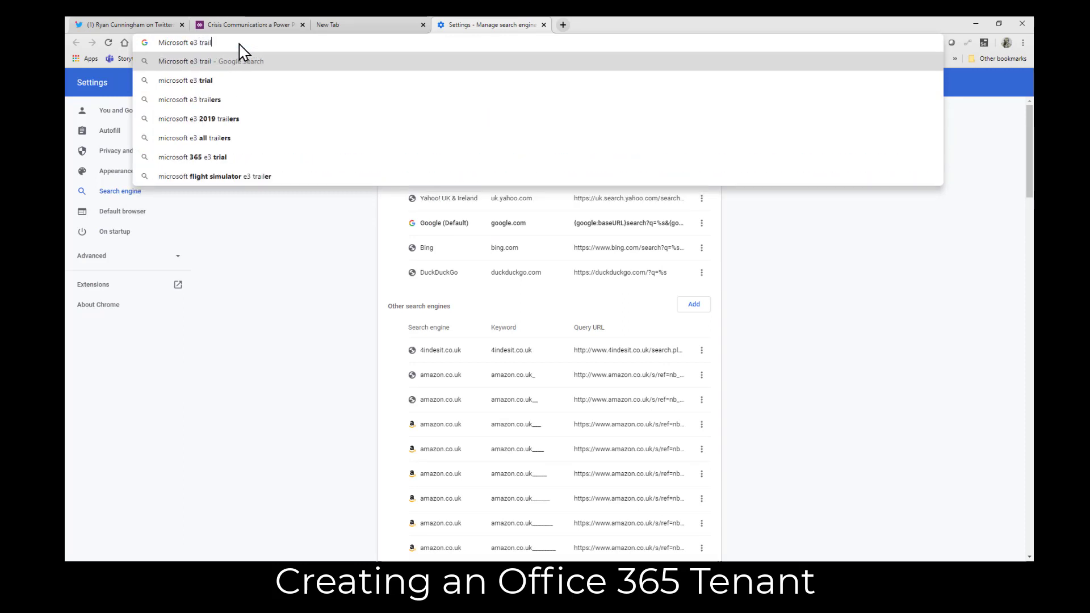
{"action": "key", "text": "Return"}
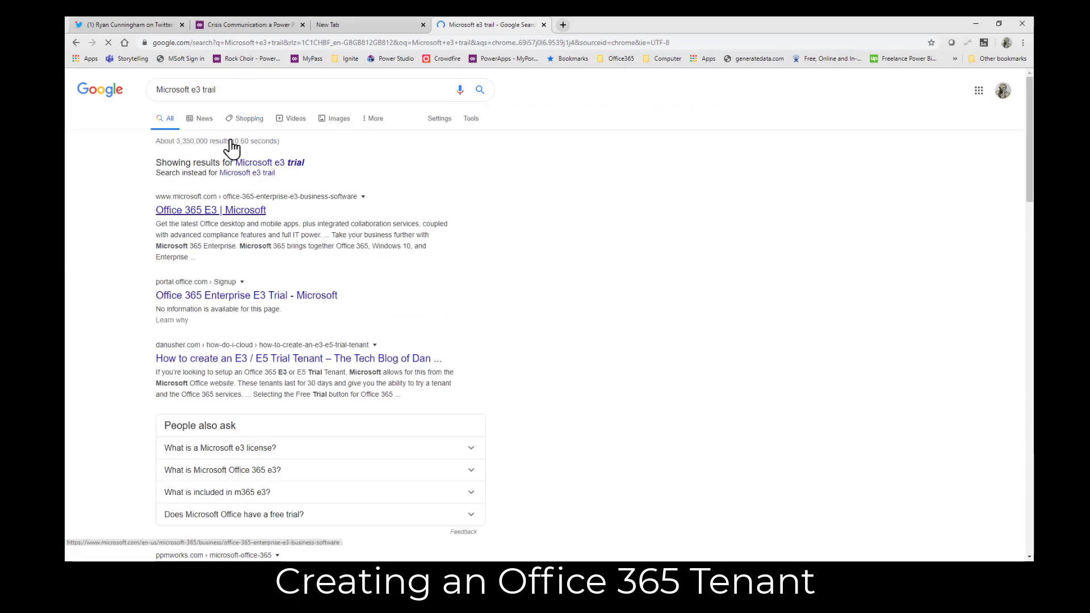
Open the Office 365 E3 page in United Kingdom English and start its free trial with a new account.
{"action": "left_click", "coordinate": [230, 212]}
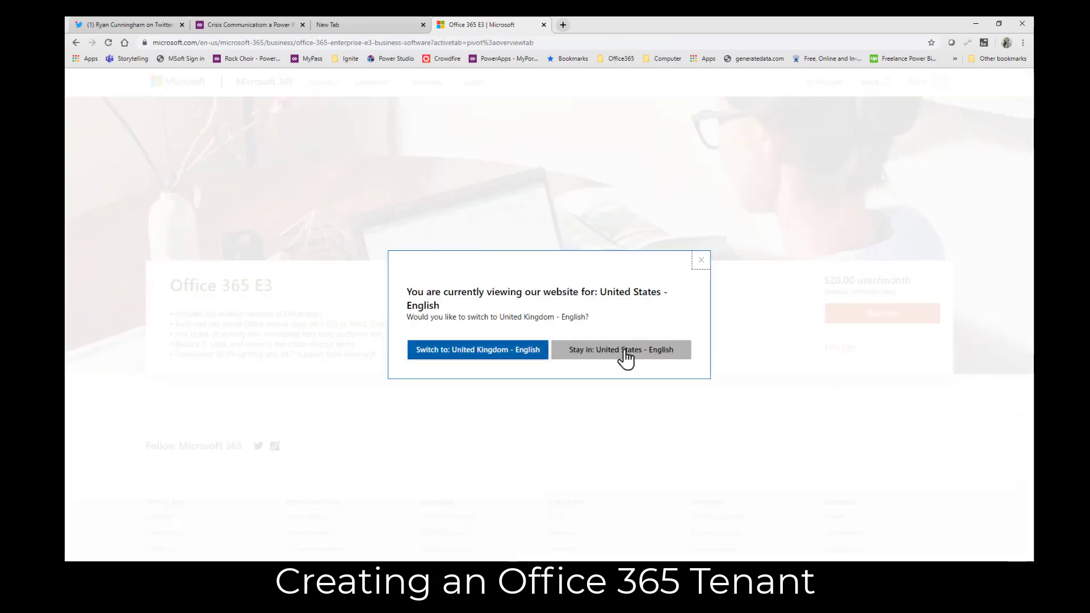
{"action": "left_click", "coordinate": [500, 352]}
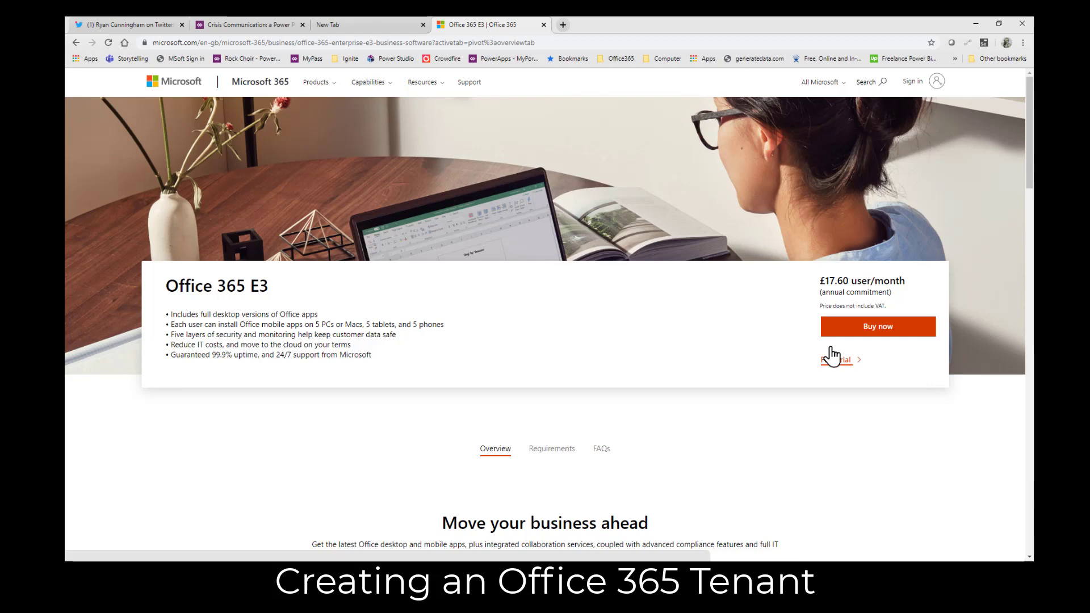
{"action": "left_click", "coordinate": [836, 364]}
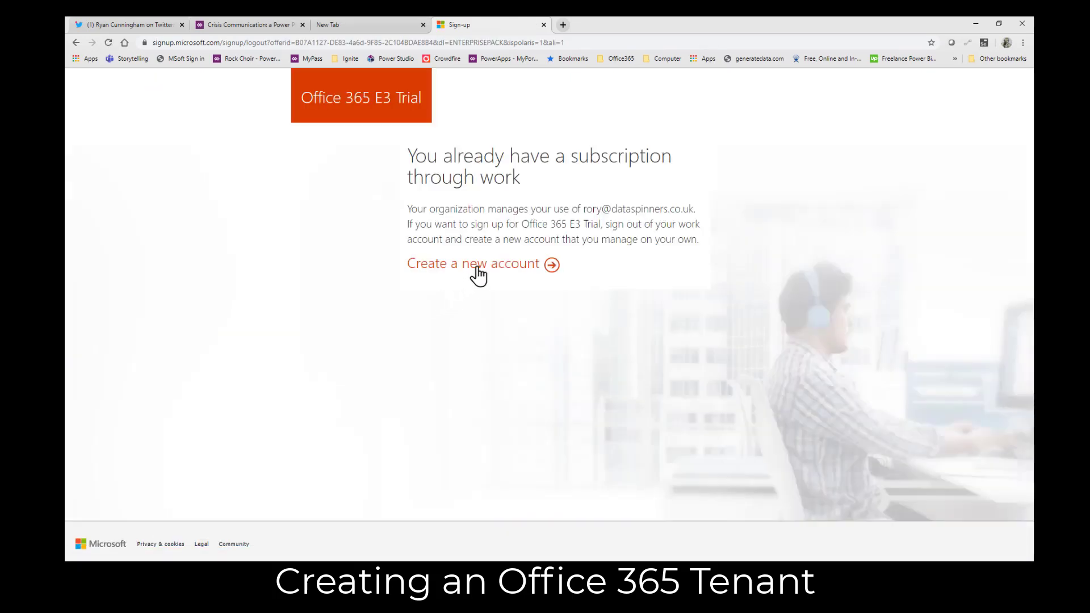
{"action": "left_click", "coordinate": [470, 266]}
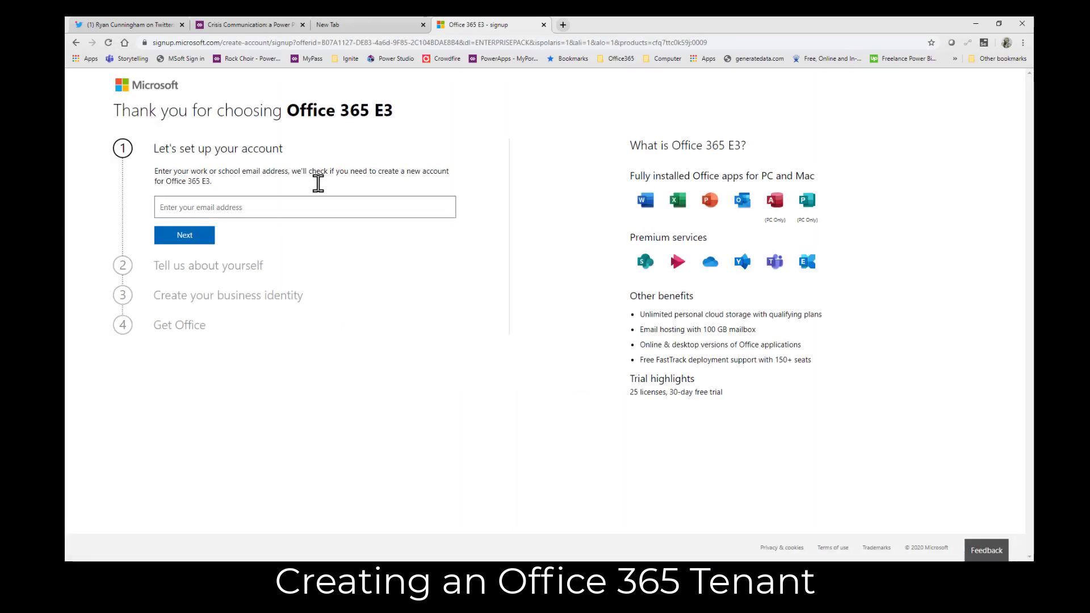
Enter the work email address, continue, and choose to create a new account instead.
{"action": "left_click", "coordinate": [269, 205]}
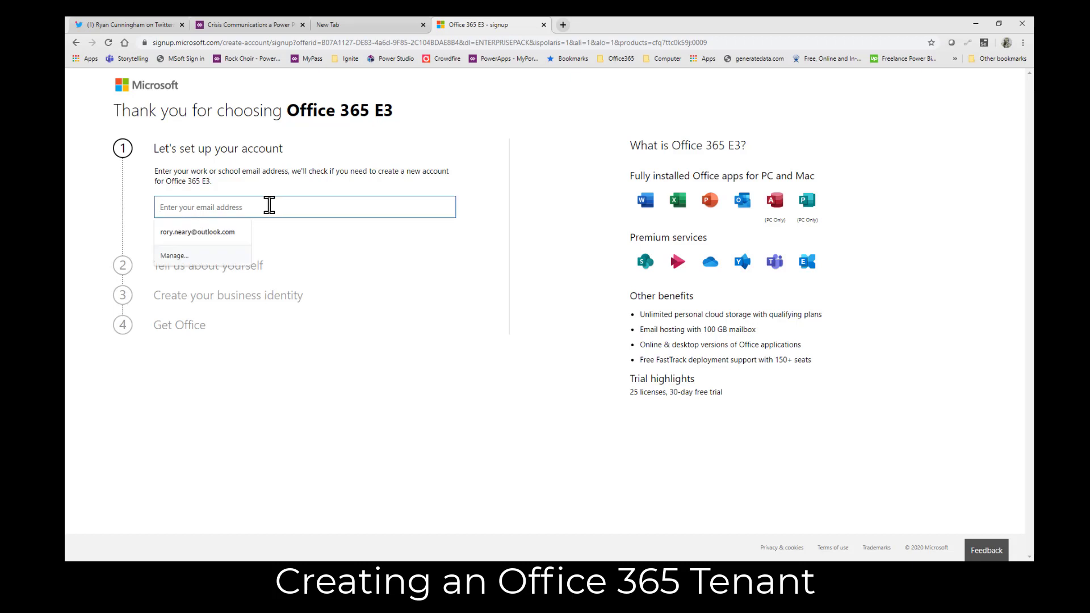
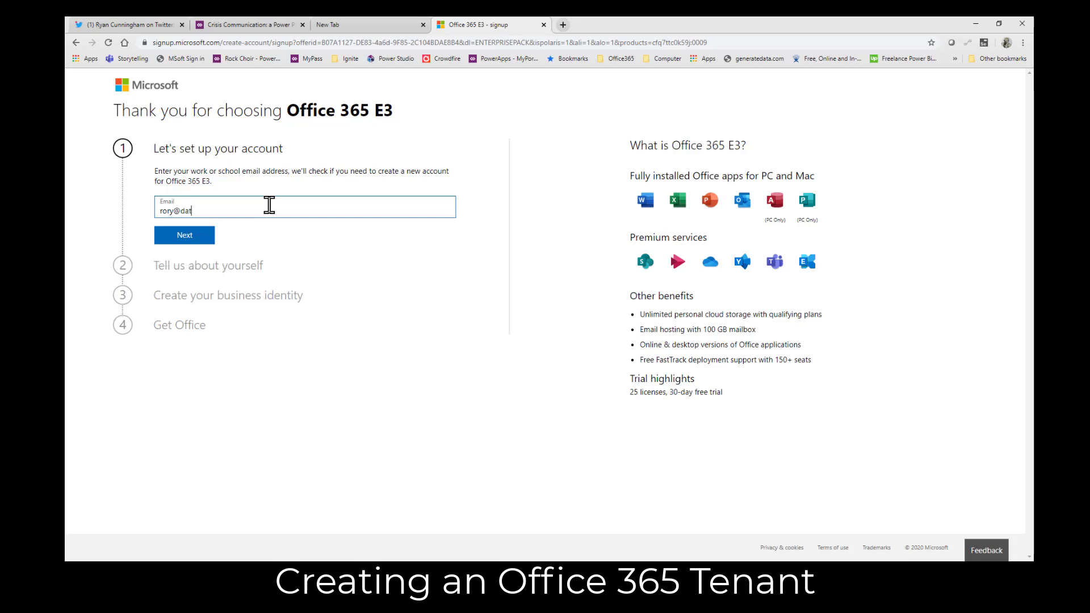
{"action": "left_click", "coordinate": [197, 244]}
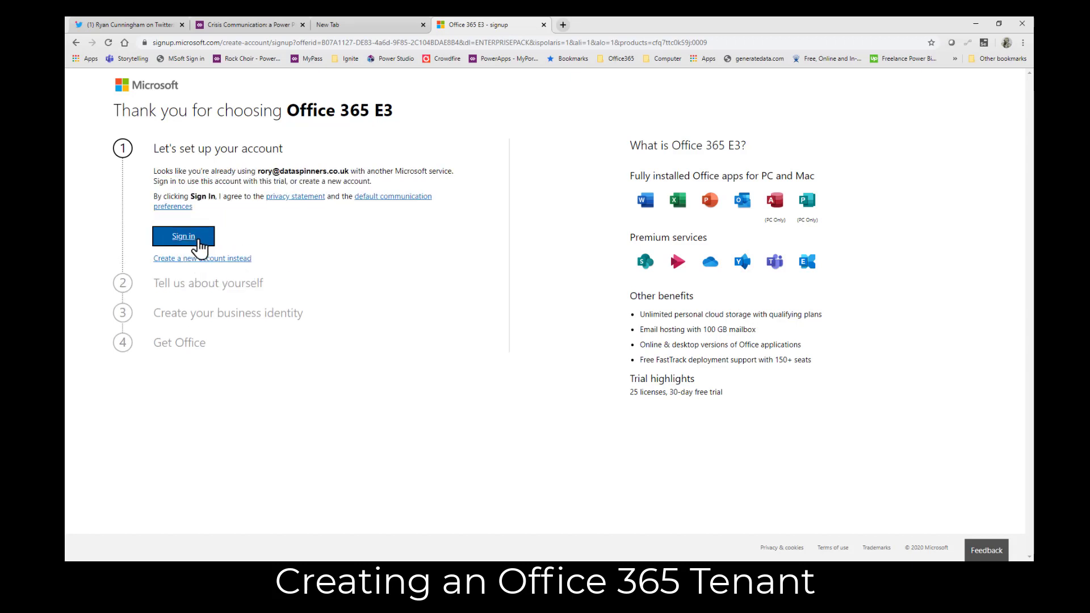
{"action": "left_click", "coordinate": [227, 259]}
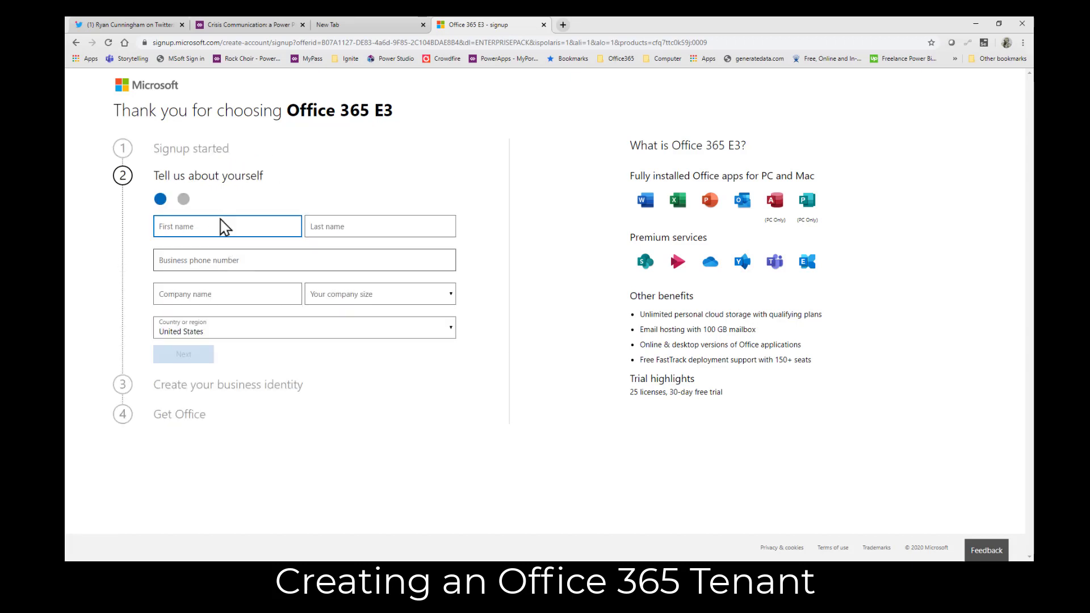
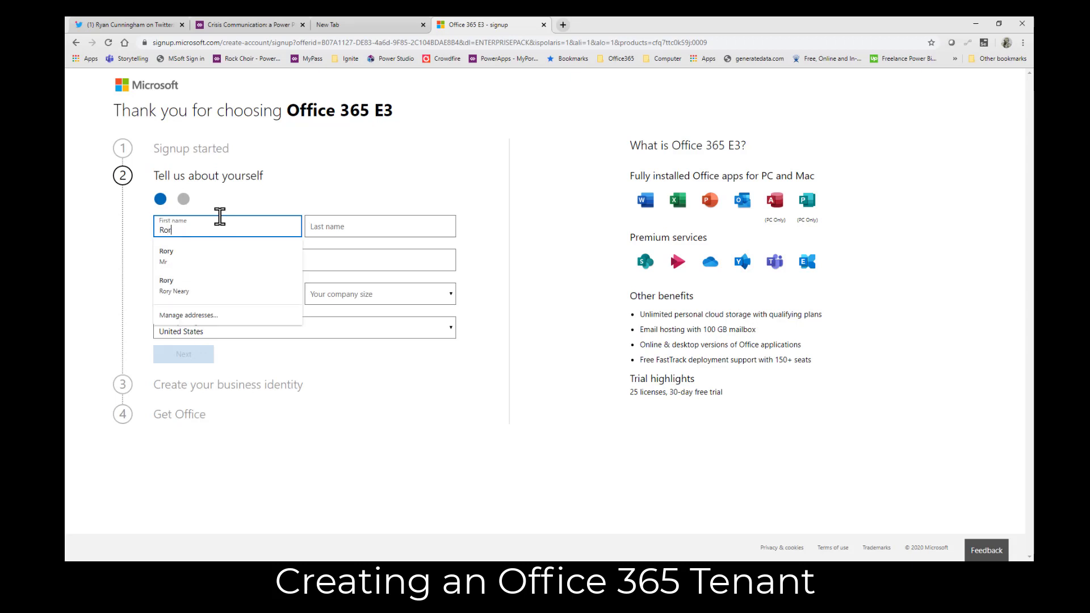
Enter first and last name, company Dataspinners, size 1 person, and country United Kingdom.
{"action": "key", "text": "Tab"}
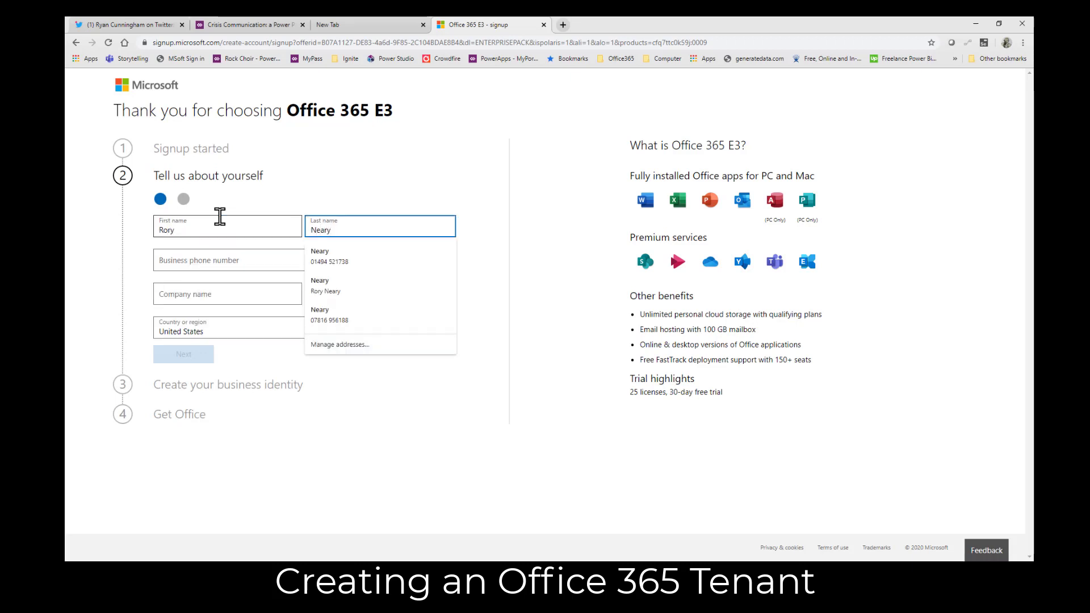
{"action": "left_click", "coordinate": [238, 257]}
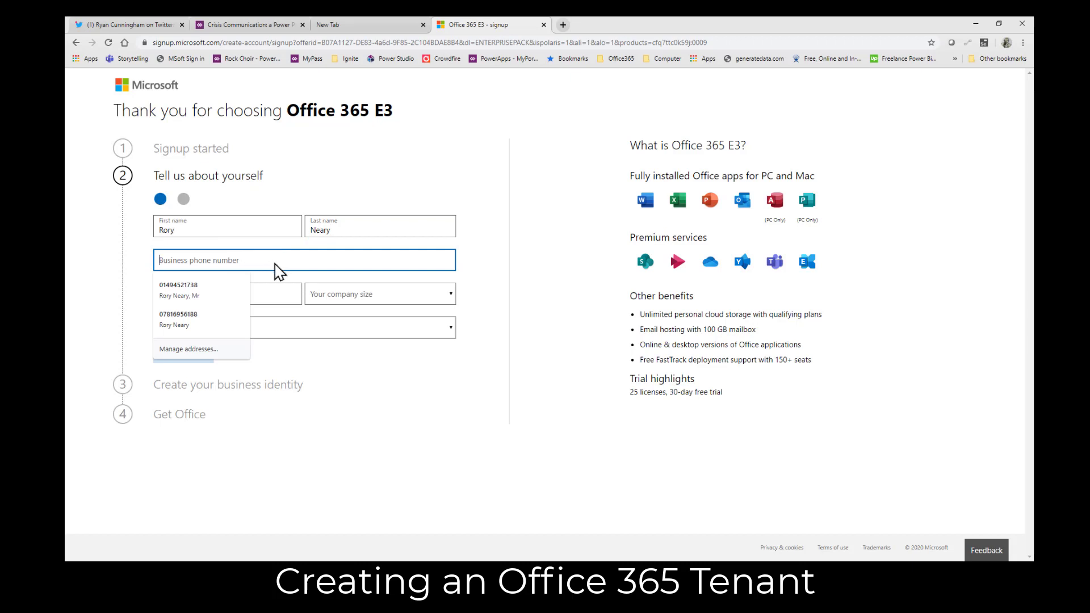
{"action": "left_click", "coordinate": [273, 294]}
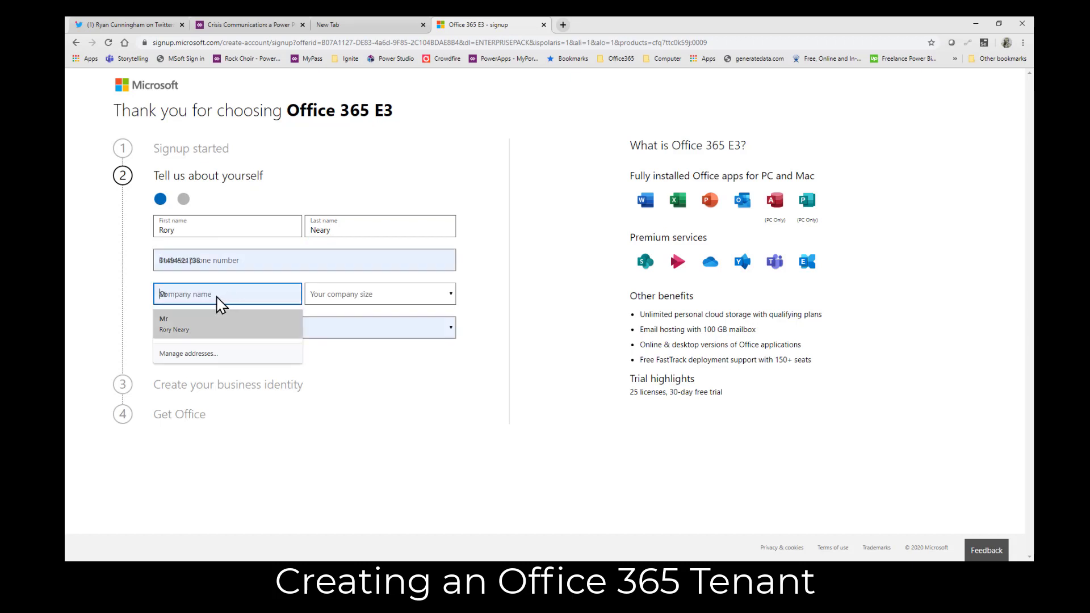
{"action": "type", "text": "Dataspinners"}
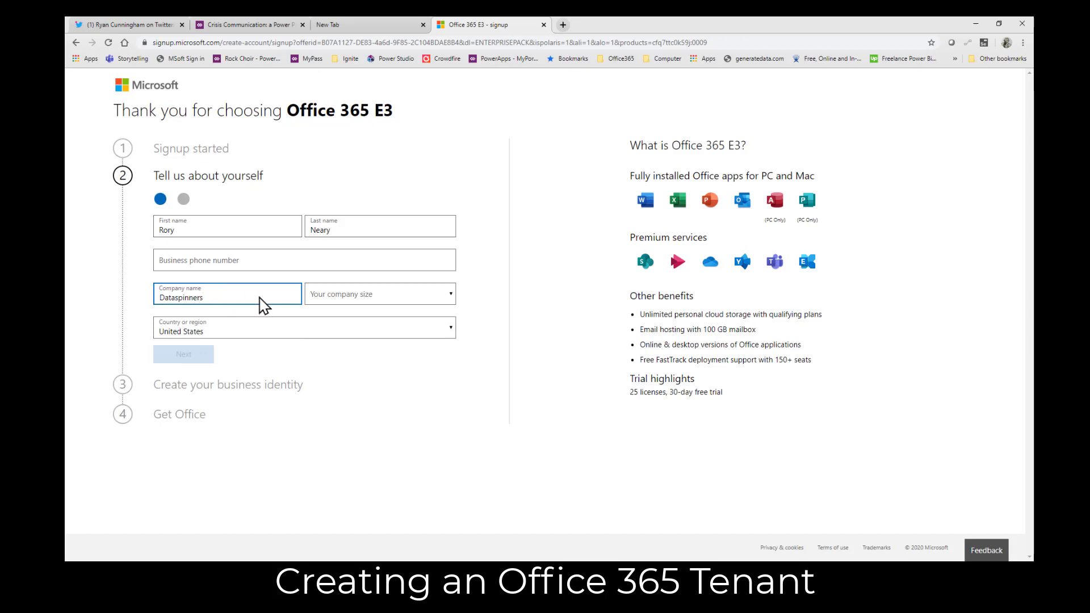
{"action": "left_click", "coordinate": [347, 298]}
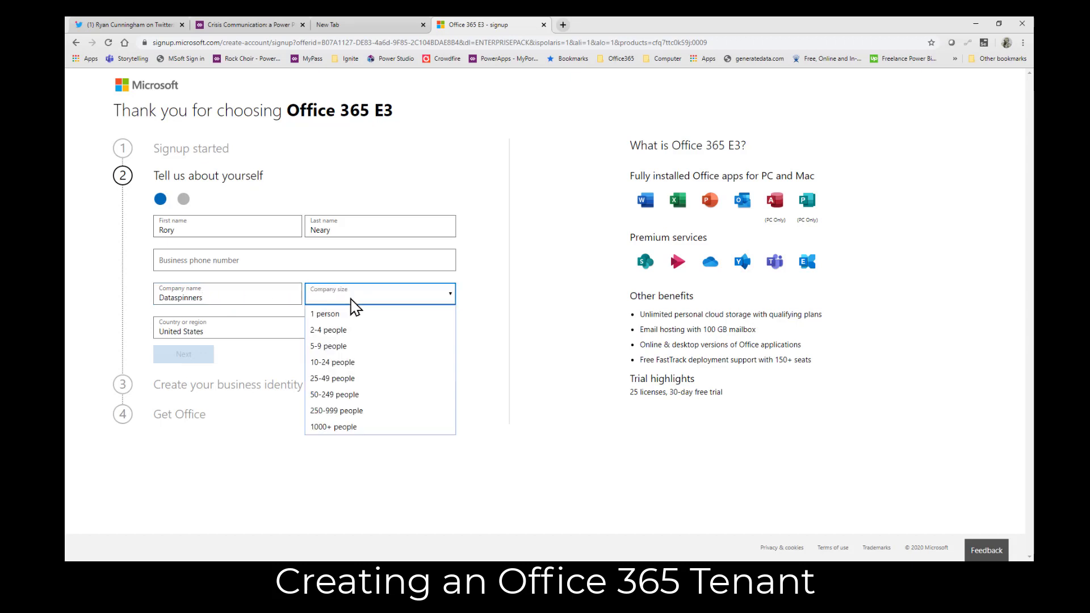
{"action": "left_click", "coordinate": [348, 312]}
{"action": "left_click", "coordinate": [265, 329]}
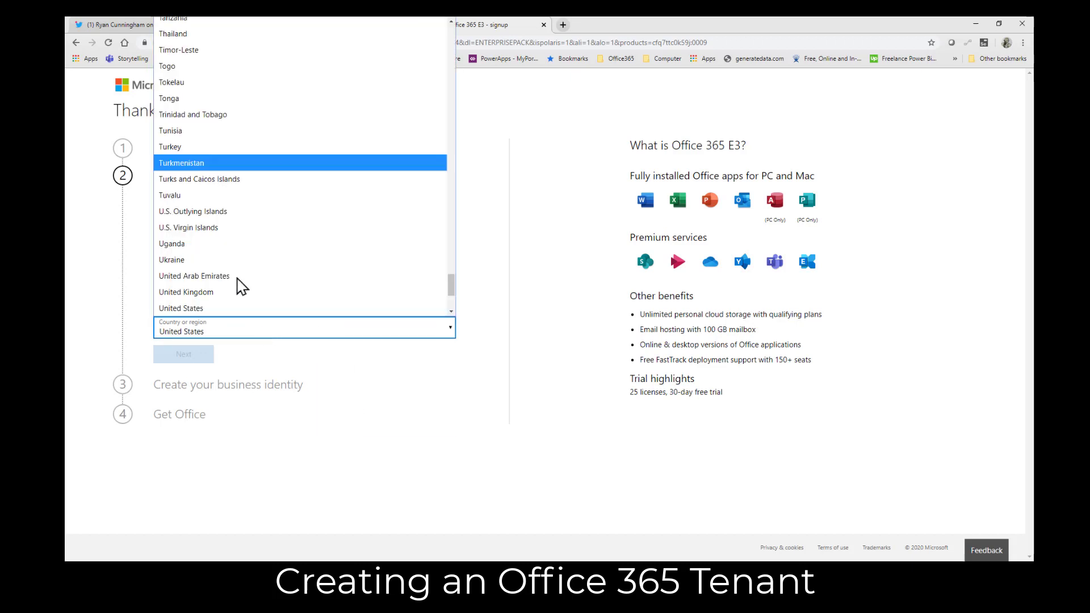
{"action": "scroll", "coordinate": [232, 272], "scroll_direction": "up", "scroll_amount": 2}
{"action": "scroll", "coordinate": [223, 254], "scroll_direction": "down", "scroll_amount": 5}
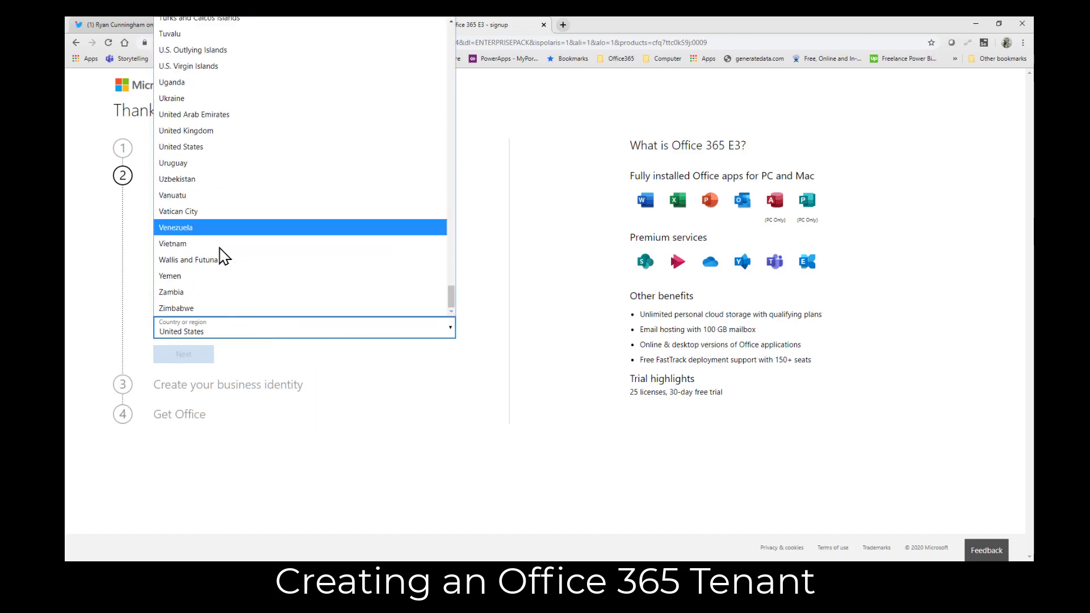
{"action": "left_click", "coordinate": [219, 134]}
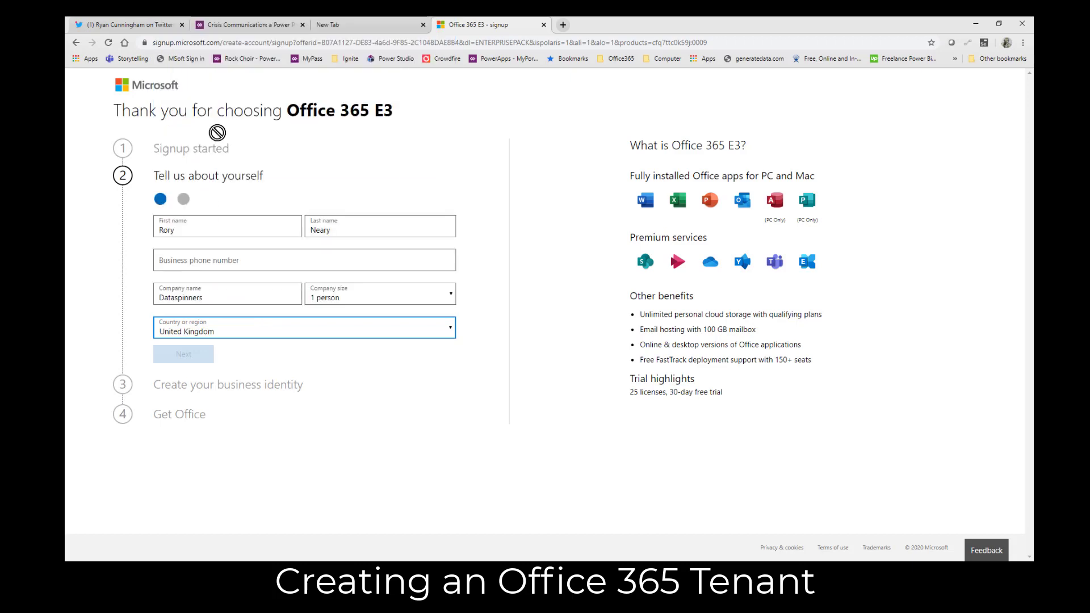
Fill in the saved business phone, drop its leading zero, and verify it with the texted code.
{"action": "left_click", "coordinate": [240, 262]}
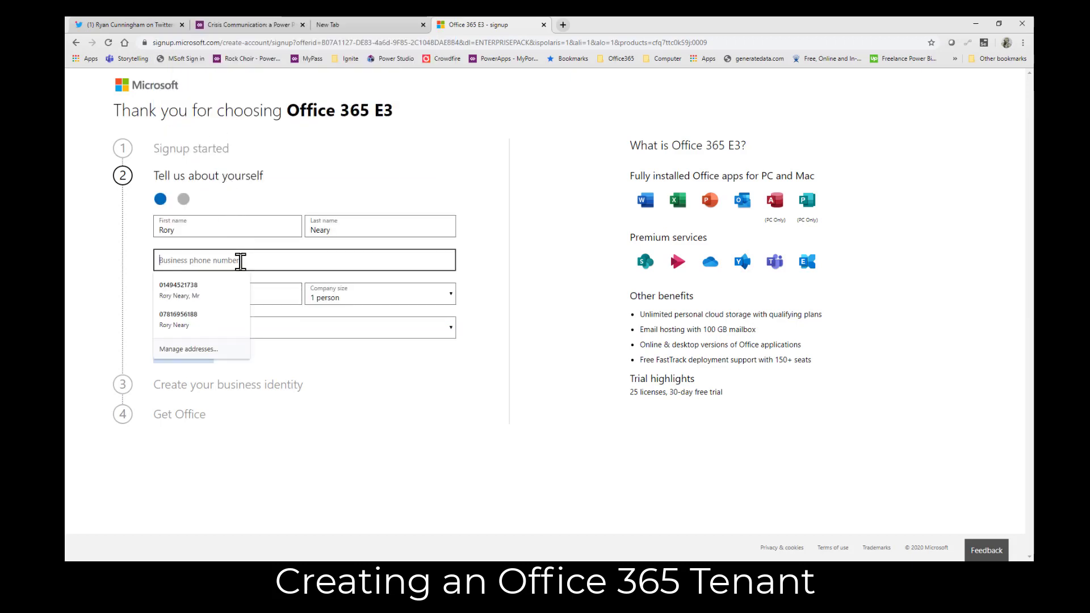
{"action": "left_click", "coordinate": [177, 315]}
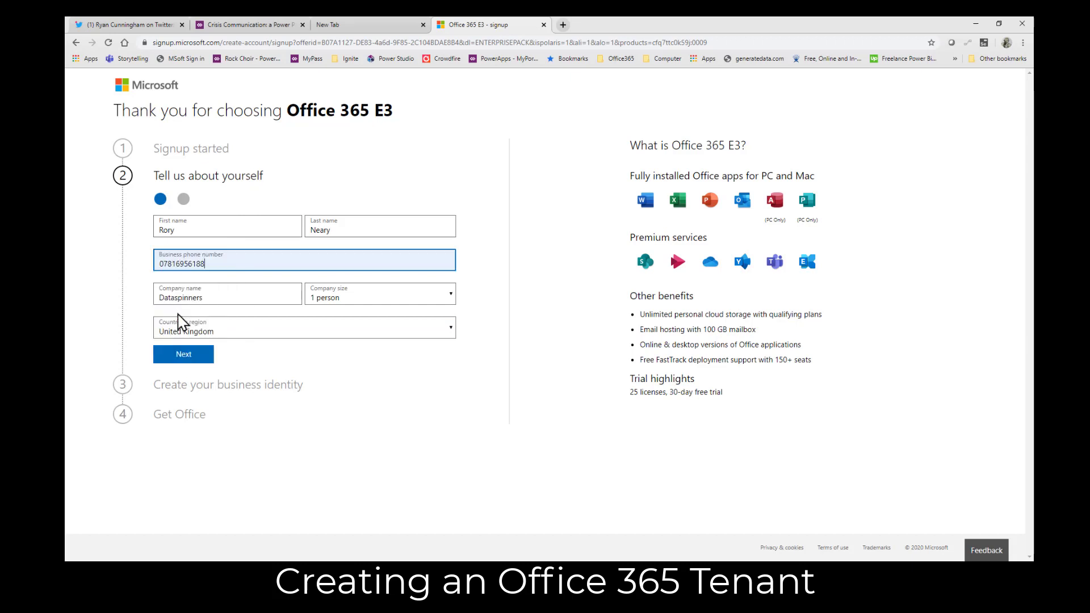
{"action": "left_click", "coordinate": [182, 358]}
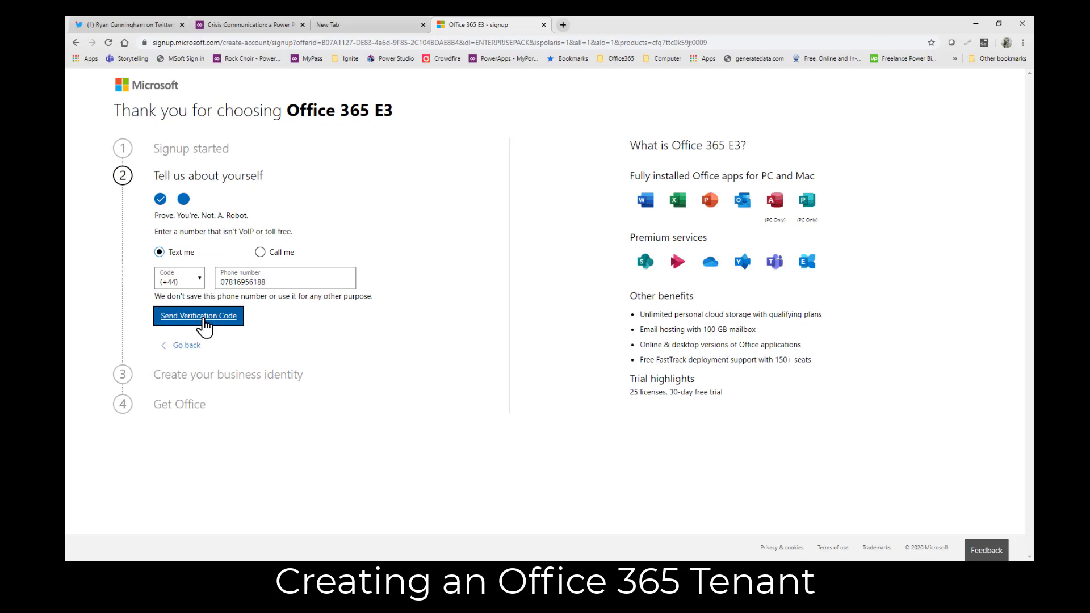
{"action": "left_click", "coordinate": [226, 282]}
{"action": "key", "text": "BackSpace"}
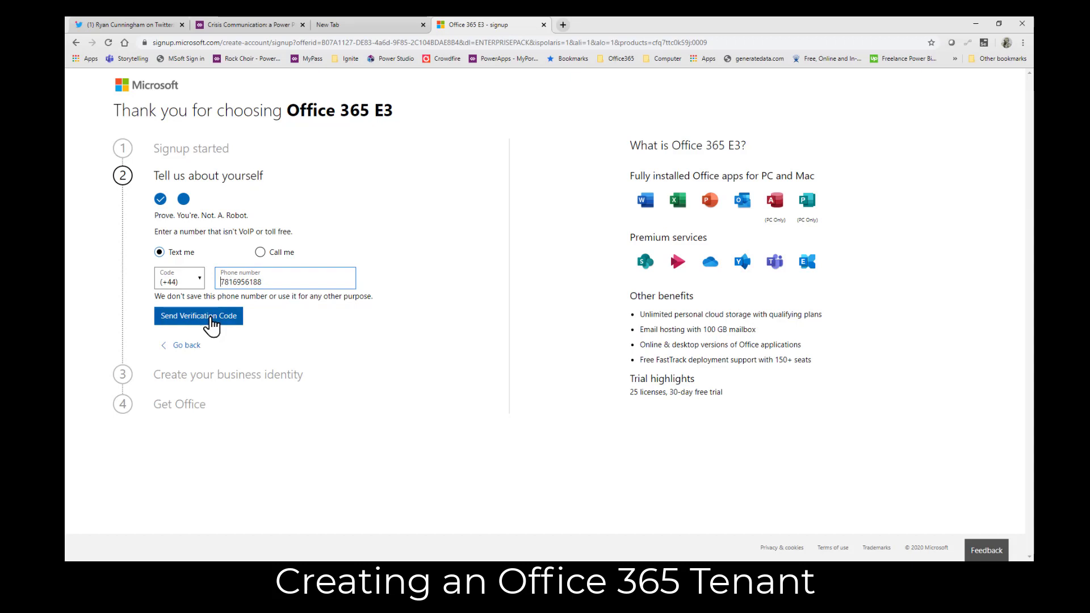
{"action": "left_click", "coordinate": [211, 319]}
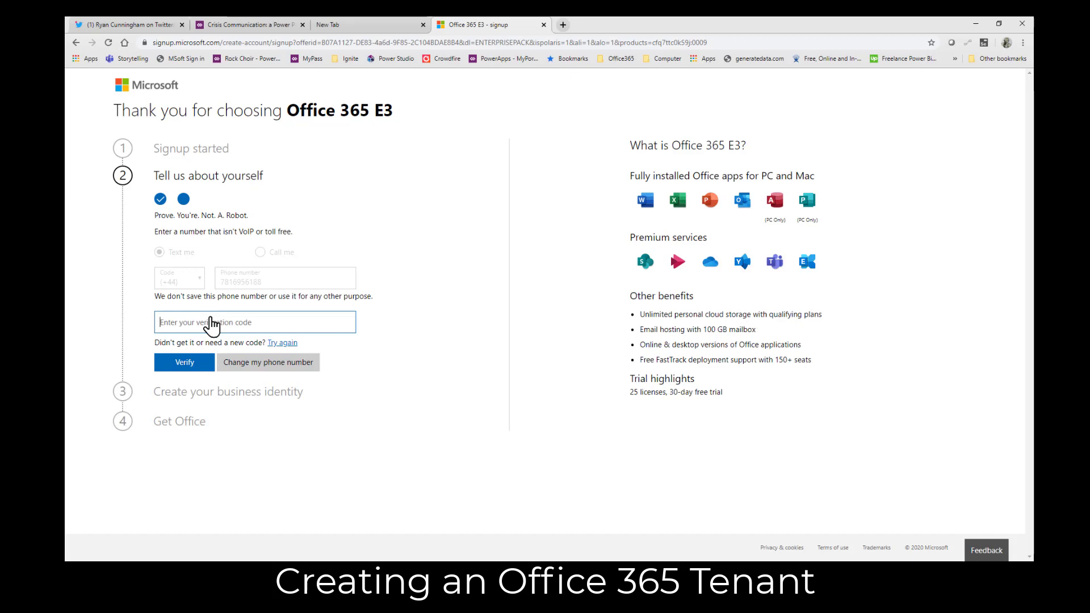
{"action": "left_click", "coordinate": [185, 364]}
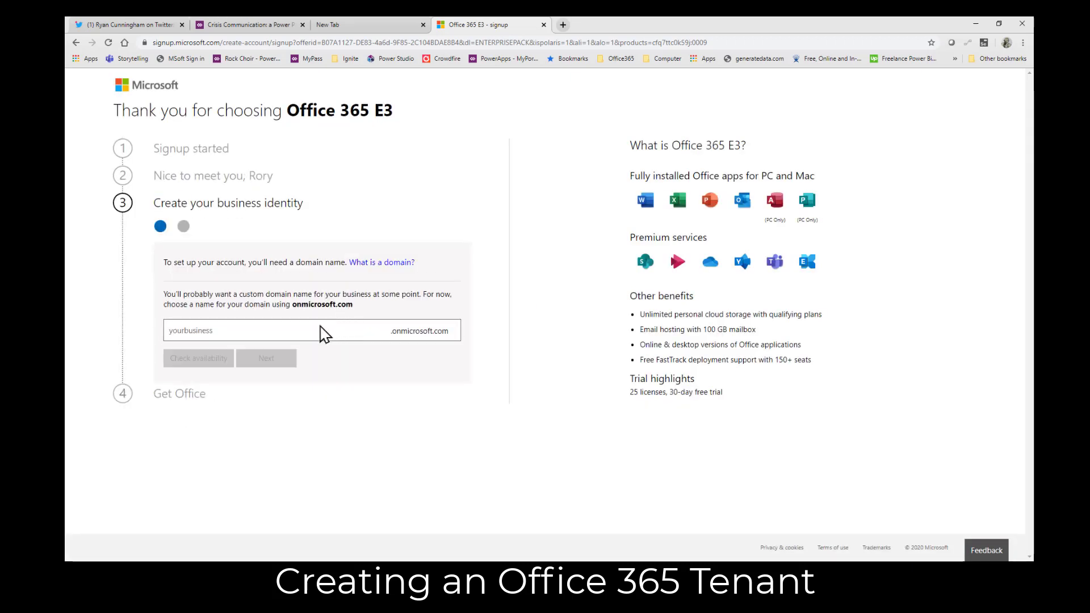
Try covid19 as the domain, then confirm covid19app.onmicrosoft.com is available instead.
{"action": "left_click", "coordinate": [272, 335]}
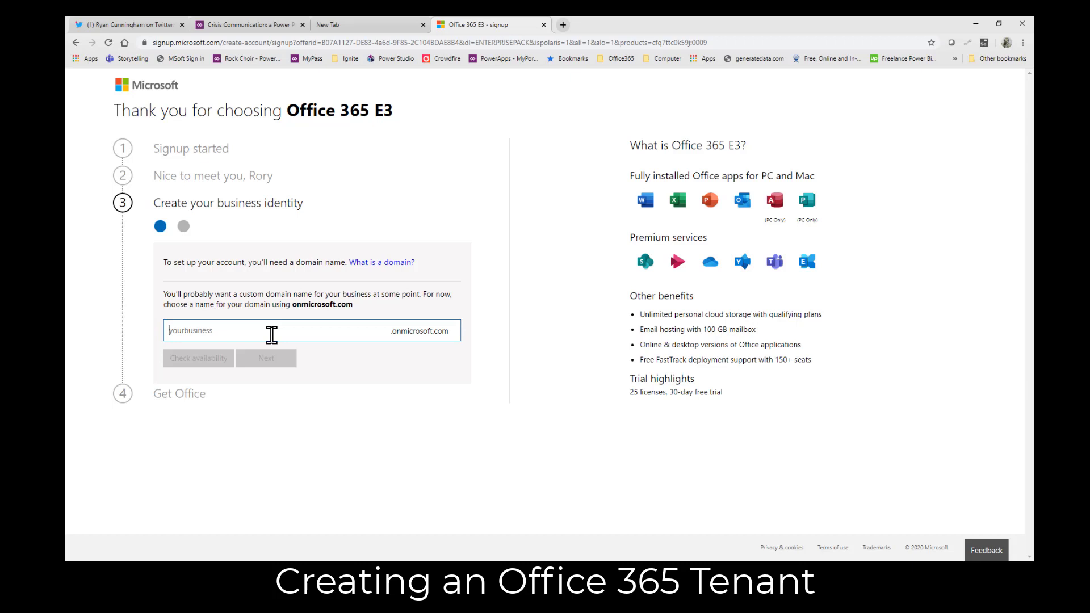
{"action": "type", "text": "covi"}
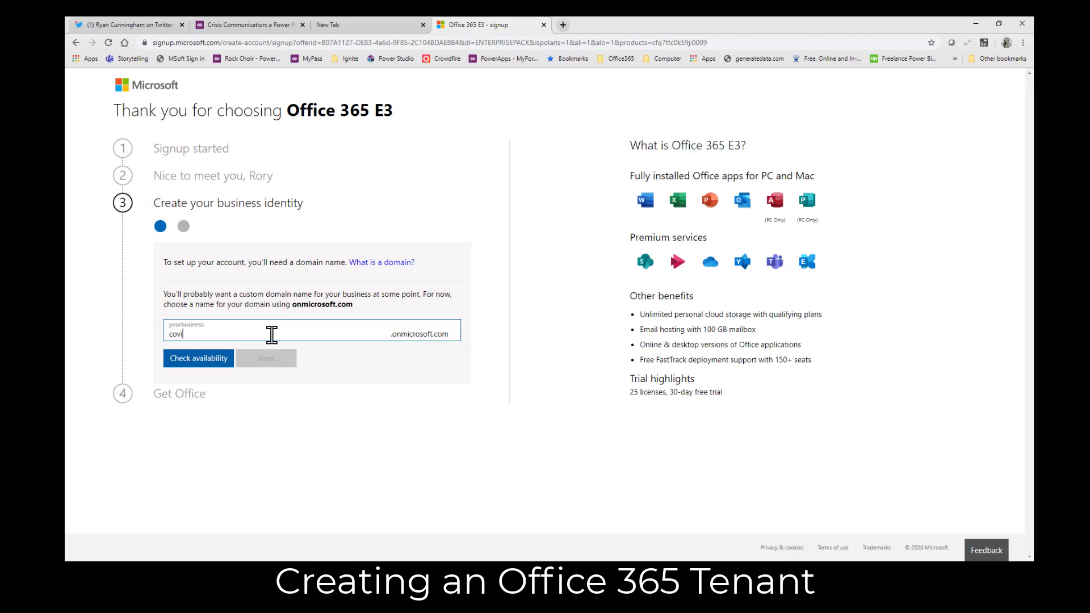
{"action": "type", "text": "d19"}
{"action": "left_click", "coordinate": [222, 355]}
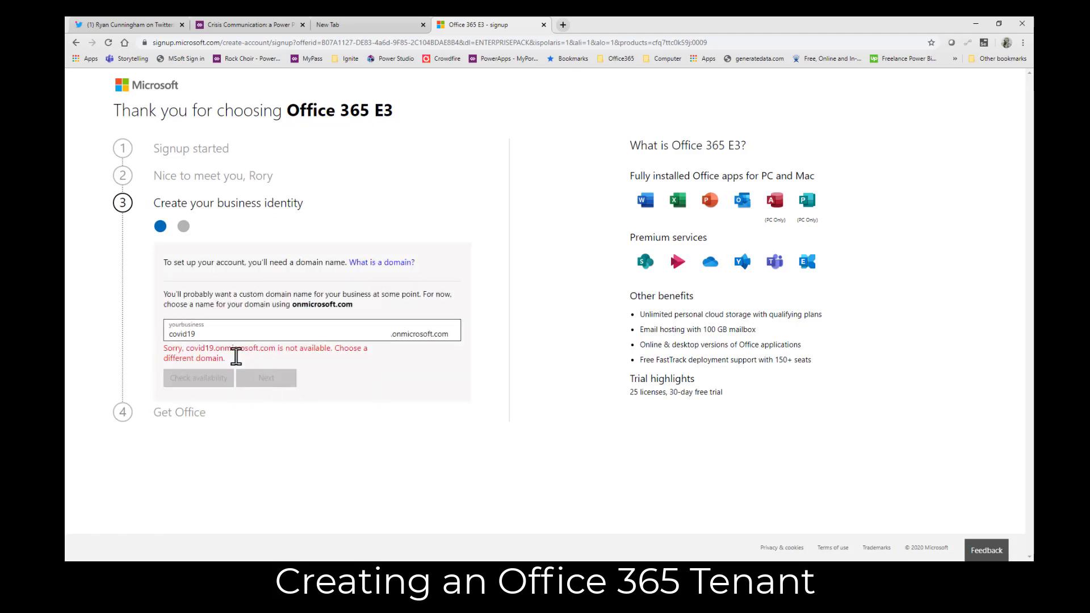
{"action": "left_click", "coordinate": [211, 335]}
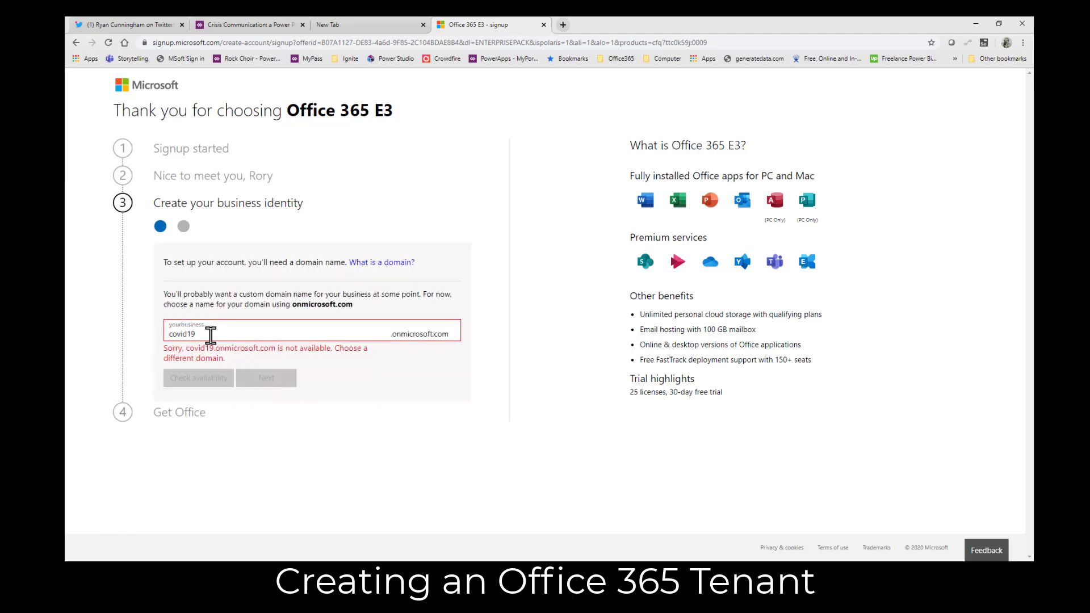
{"action": "type", "text": "app"}
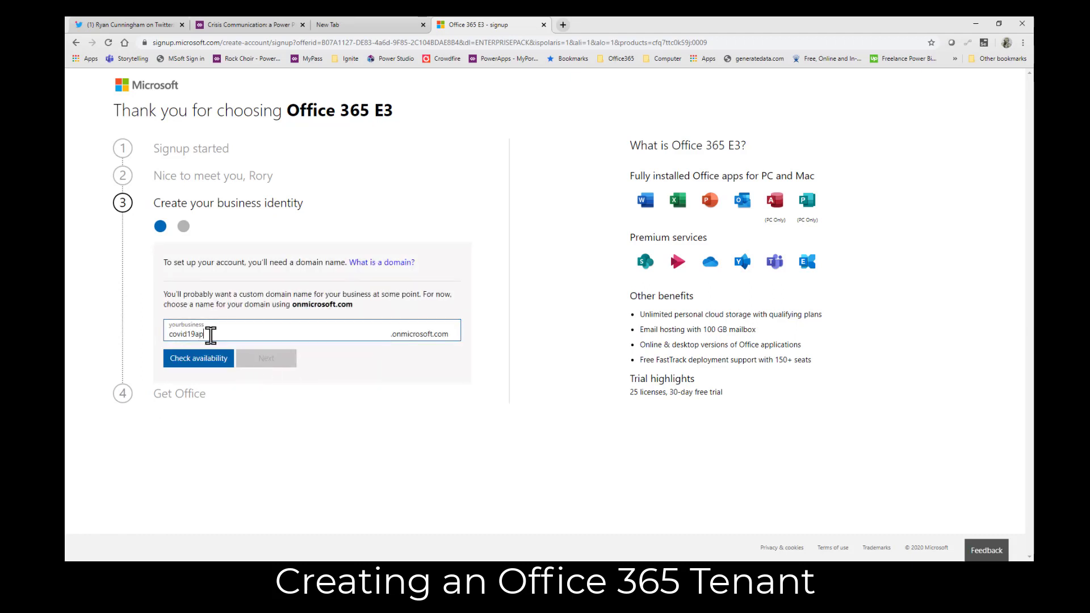
{"action": "left_click", "coordinate": [226, 362]}
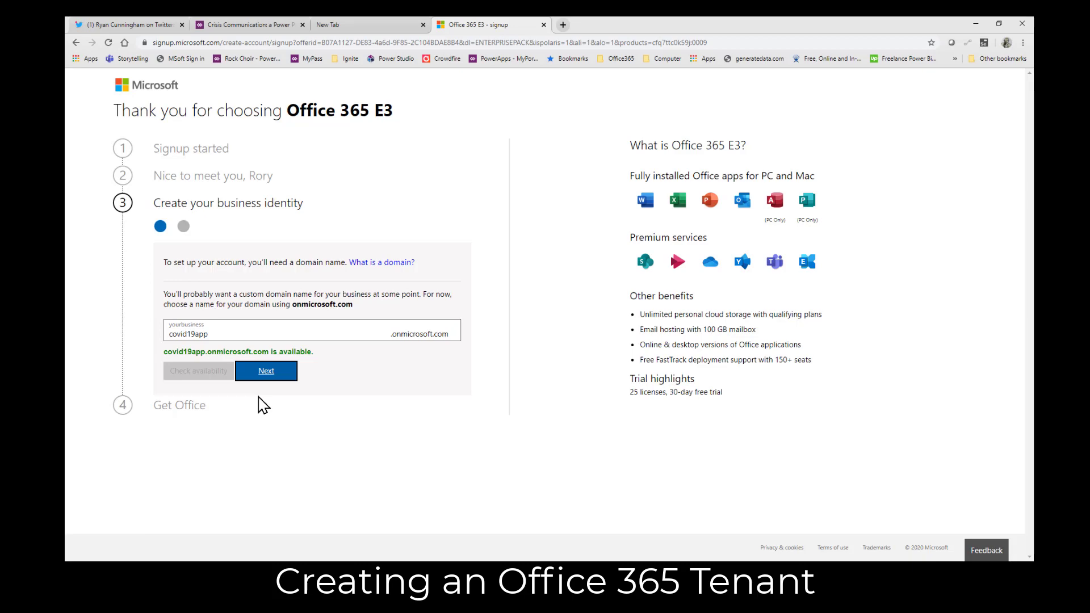
Enter the admin user ID and set and confirm the account password.
{"action": "left_click", "coordinate": [266, 373]}
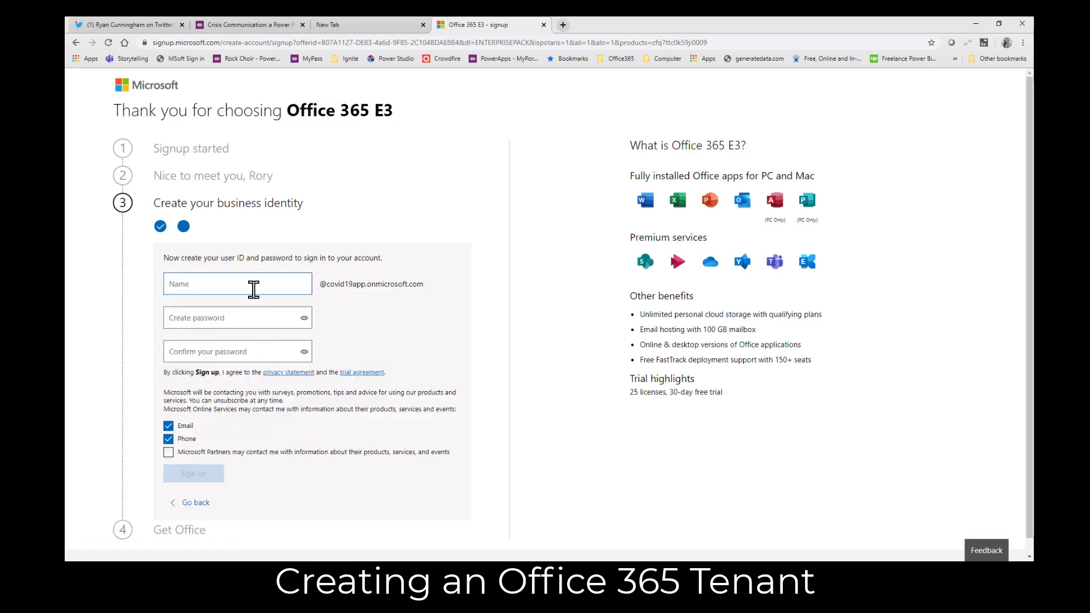
{"action": "type", "text": "rory"}
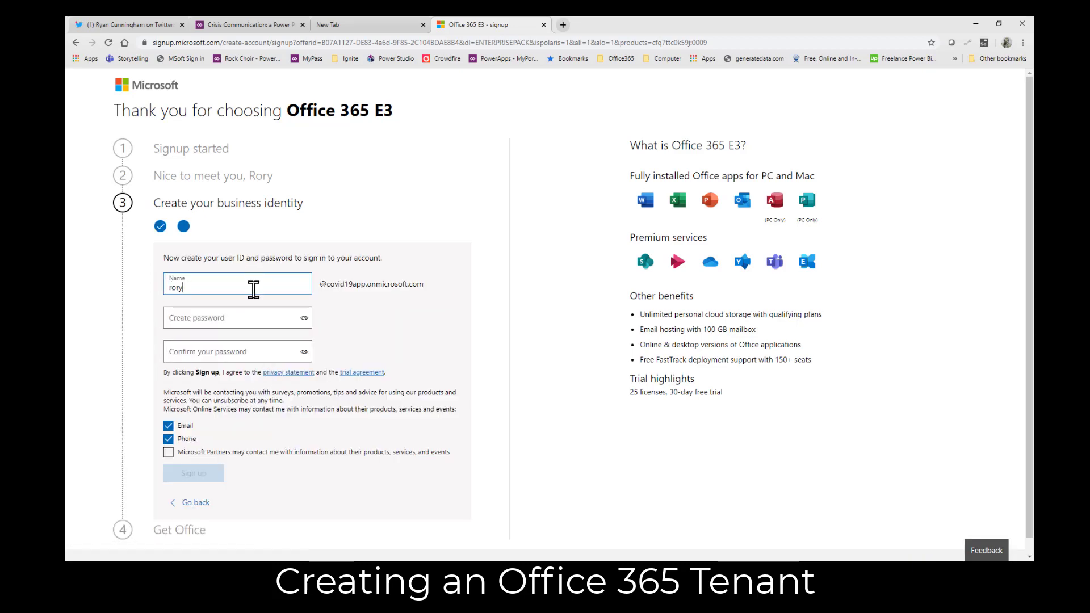
{"action": "left_click", "coordinate": [234, 312]}
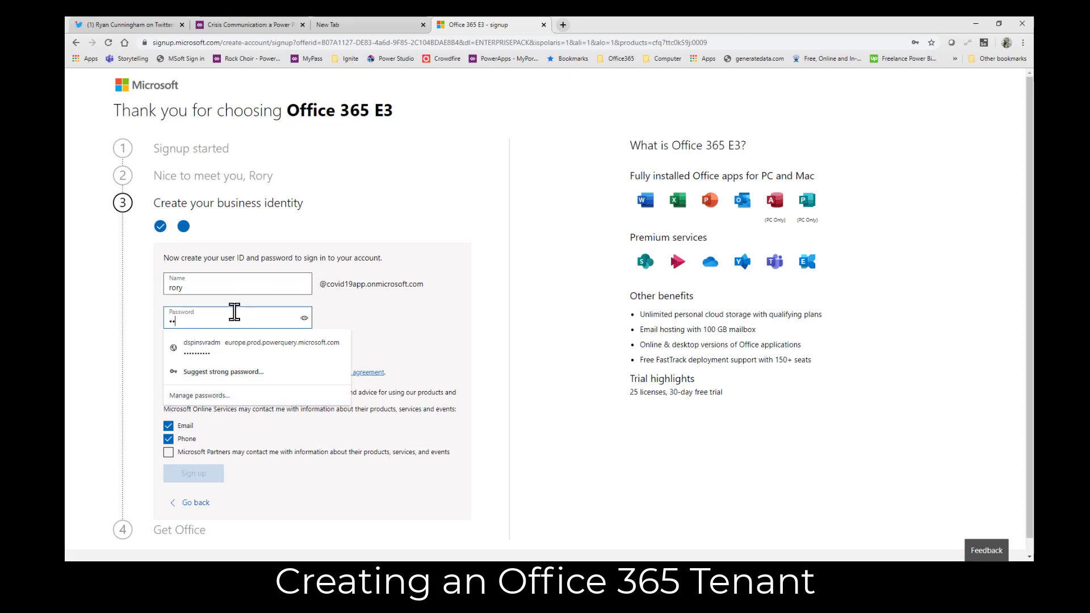
{"action": "type", "text": "••••••••••"}
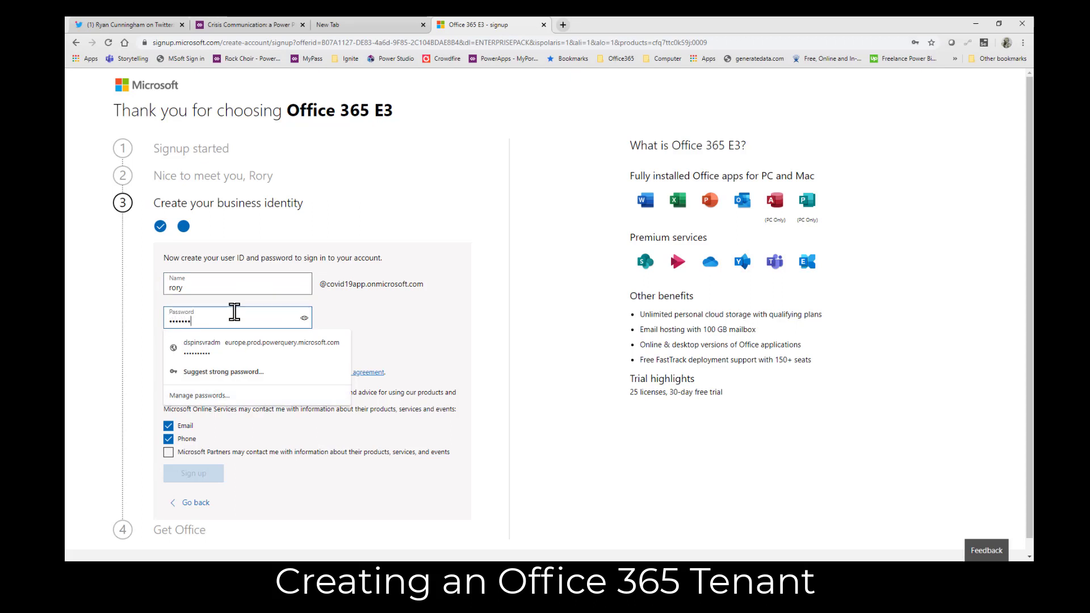
{"action": "type", "text": "••"}
{"action": "scroll", "coordinate": [348, 333], "scroll_direction": "down", "scroll_amount": 1}
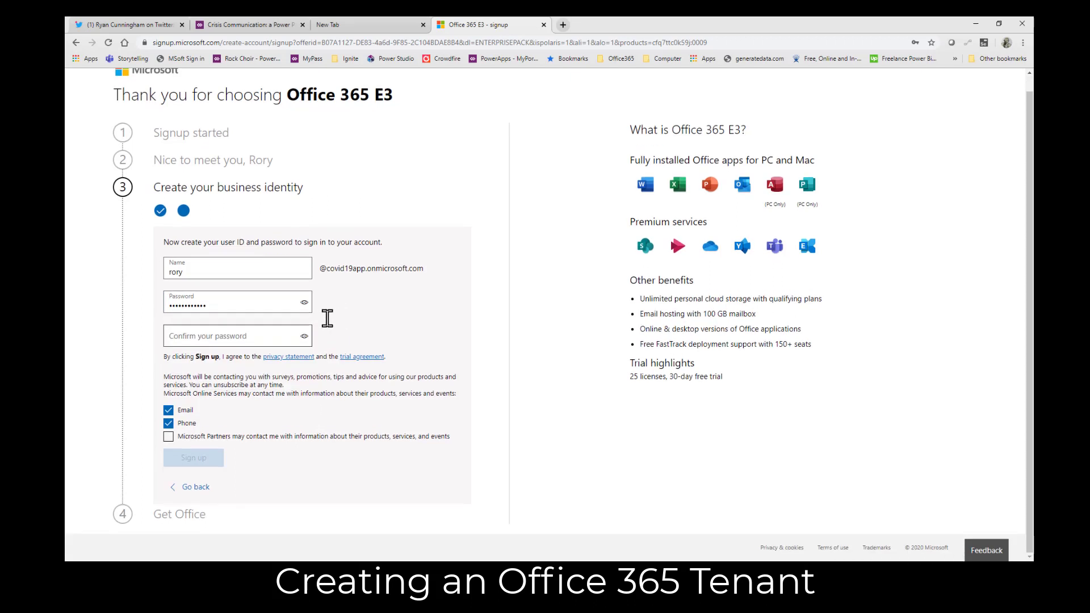
{"action": "left_click_drag", "start_coordinate": [216, 302], "coordinate": [141, 295]}
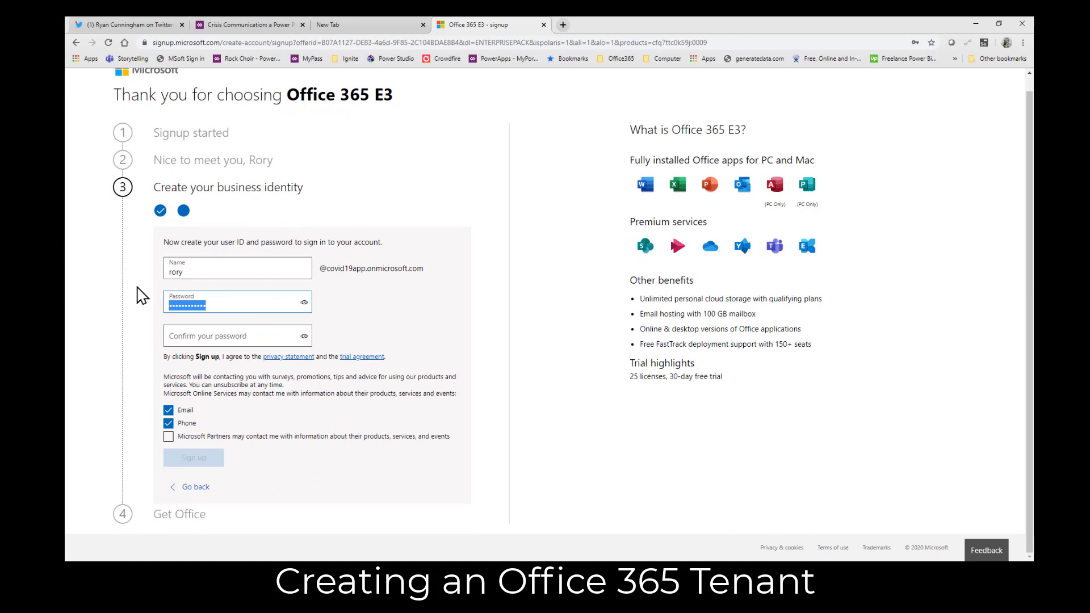
{"action": "type", "text": "•••••••"}
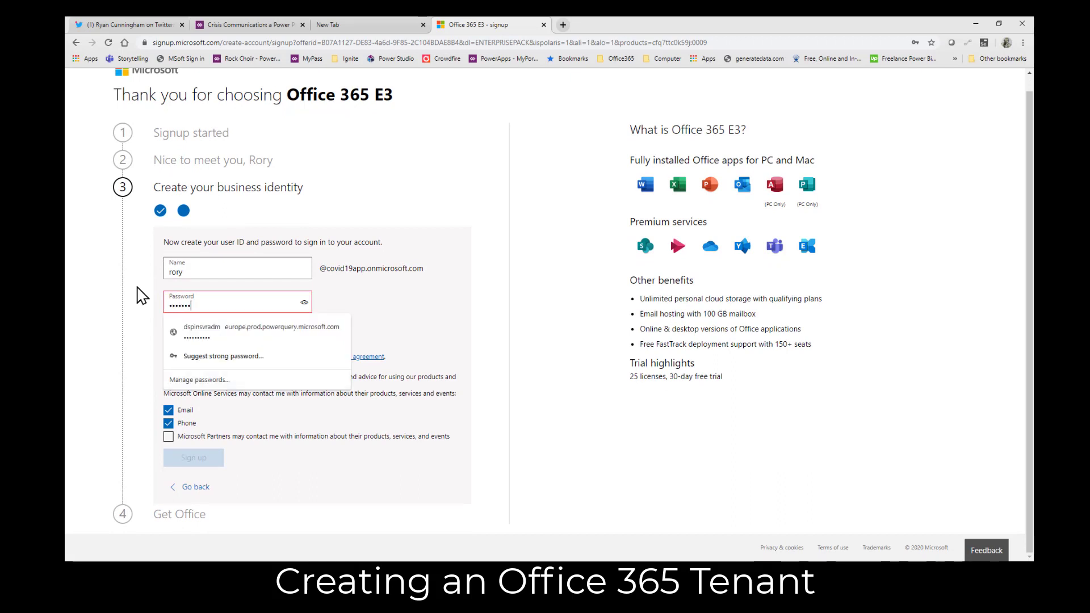
{"action": "type", "text": "•••"}
{"action": "left_click", "coordinate": [191, 331]}
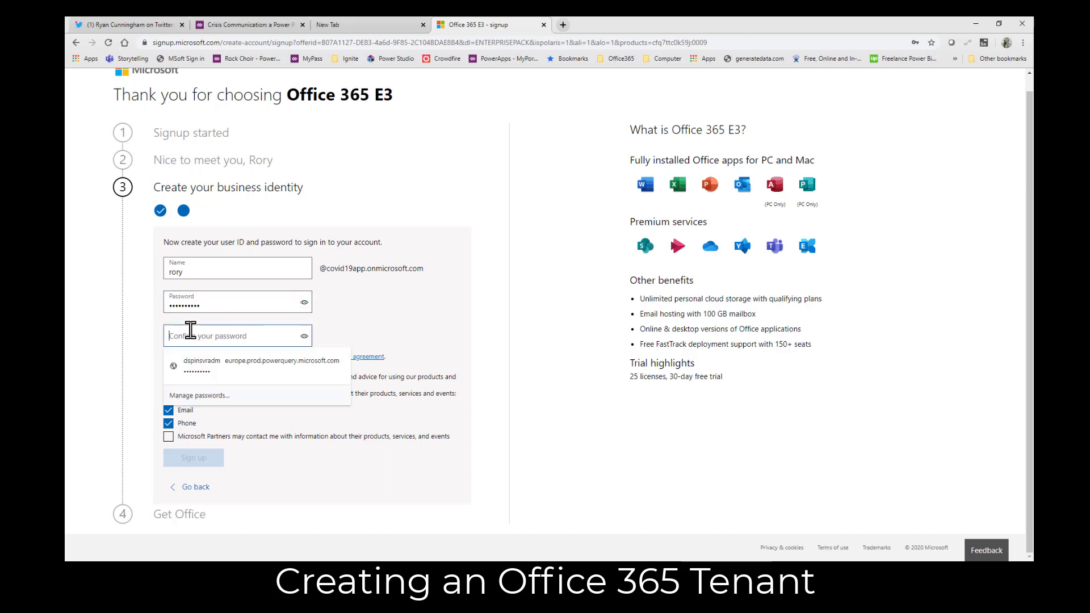
{"action": "type", "text": "••••••"}
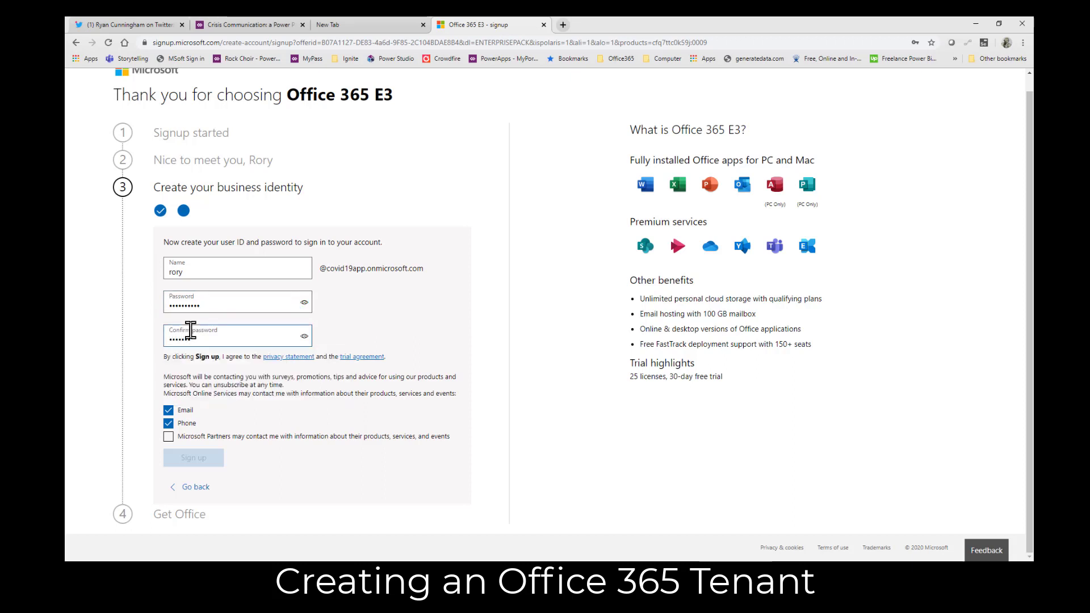
{"action": "type", "text": "•"}
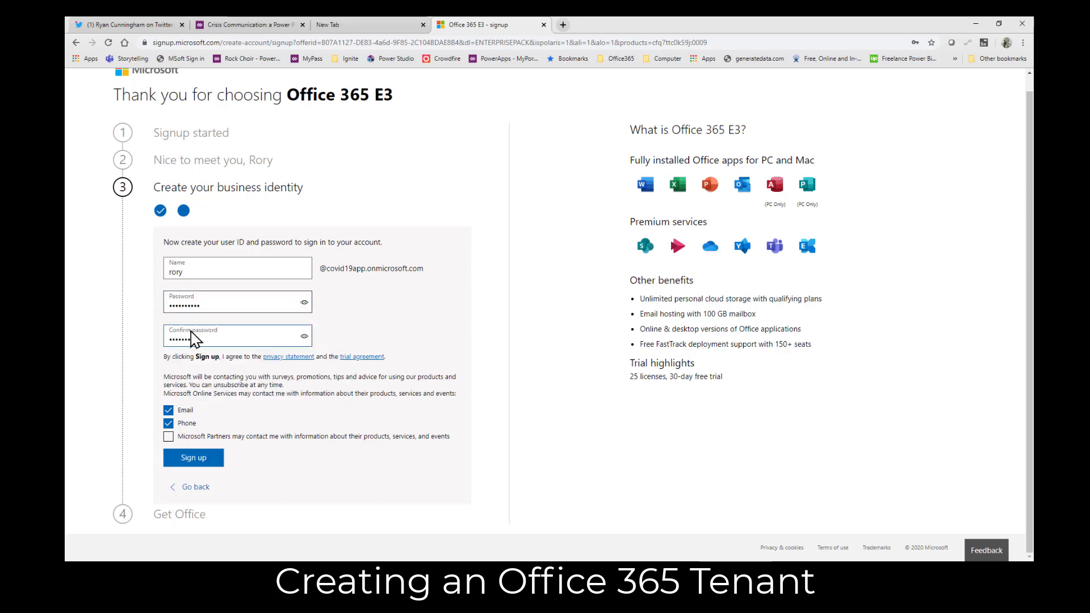
Untick email and phone contact and sign up to create the account.
{"action": "left_click", "coordinate": [168, 410]}
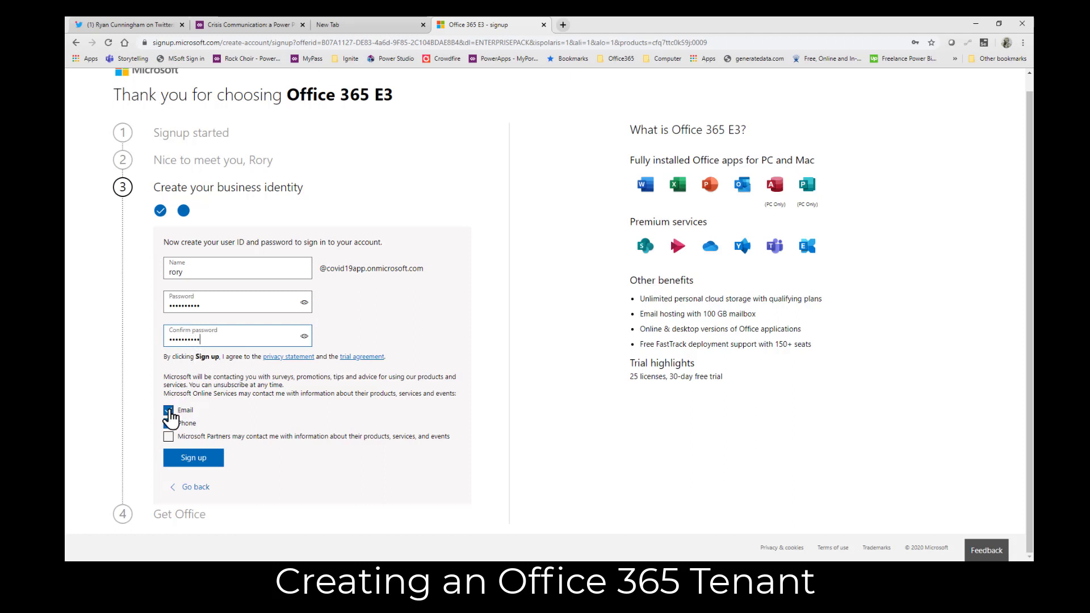
{"action": "left_click", "coordinate": [168, 423]}
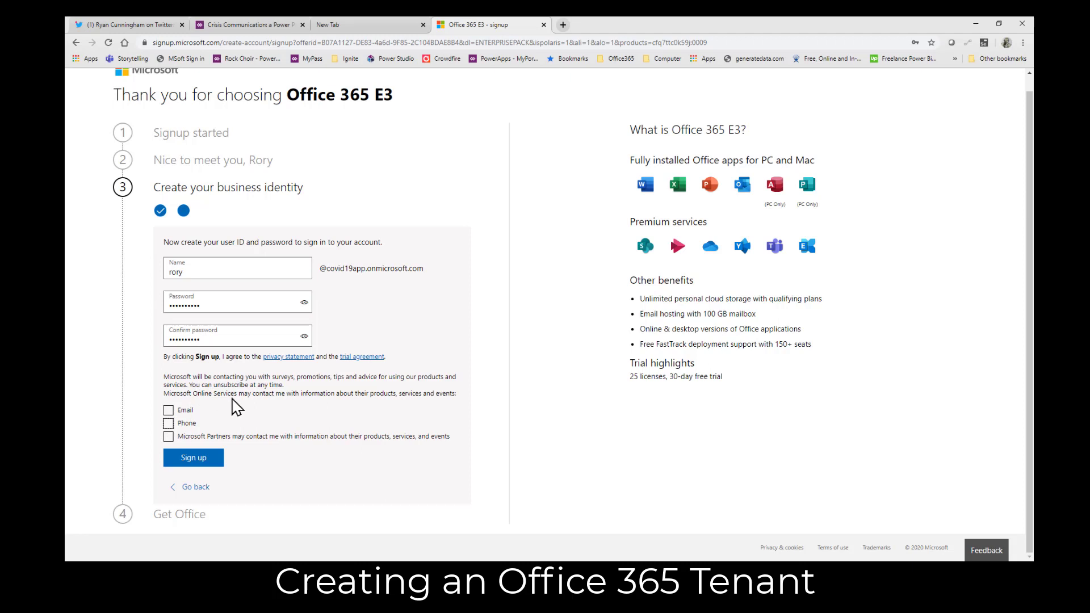
{"action": "left_click", "coordinate": [199, 458]}
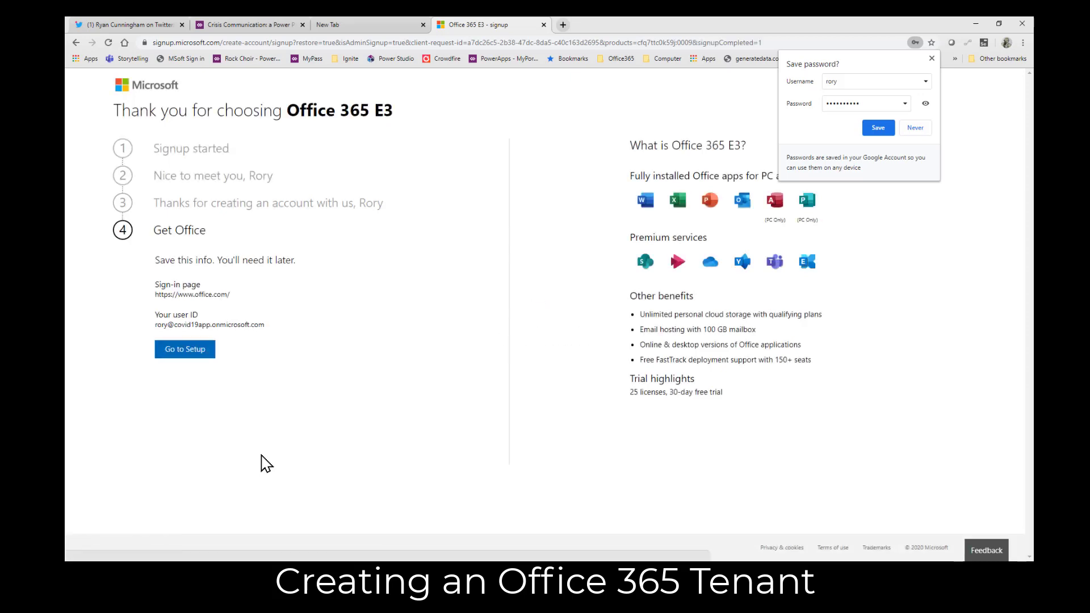
Skip the Office install and keep the default covid19app.onmicrosoft.com domain.
{"action": "left_click", "coordinate": [187, 352]}
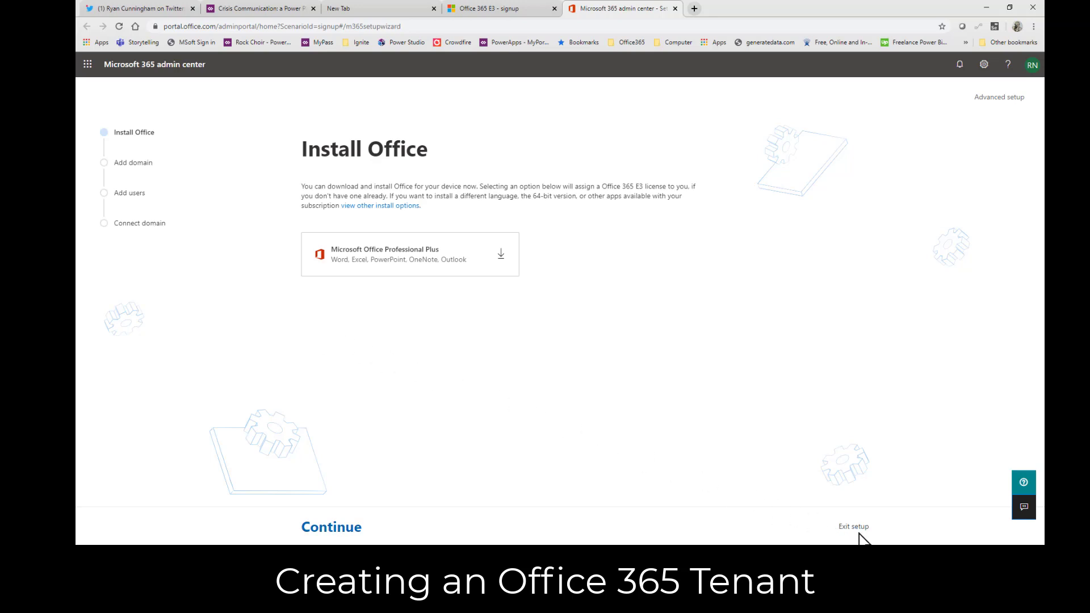
{"action": "left_click", "coordinate": [334, 531]}
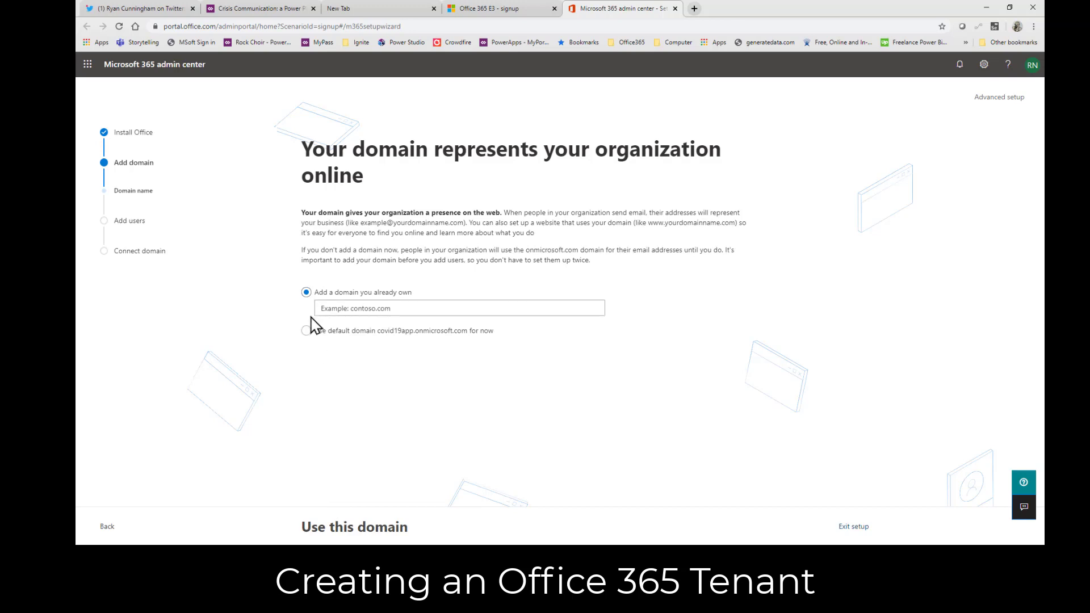
{"action": "left_click", "coordinate": [306, 332]}
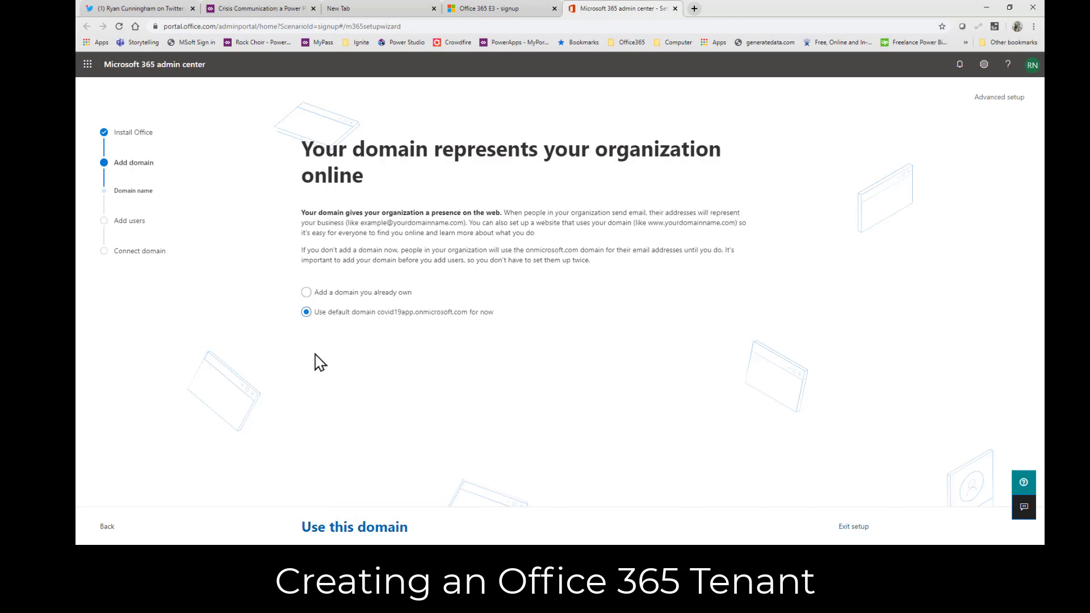
{"action": "left_click", "coordinate": [386, 530]}
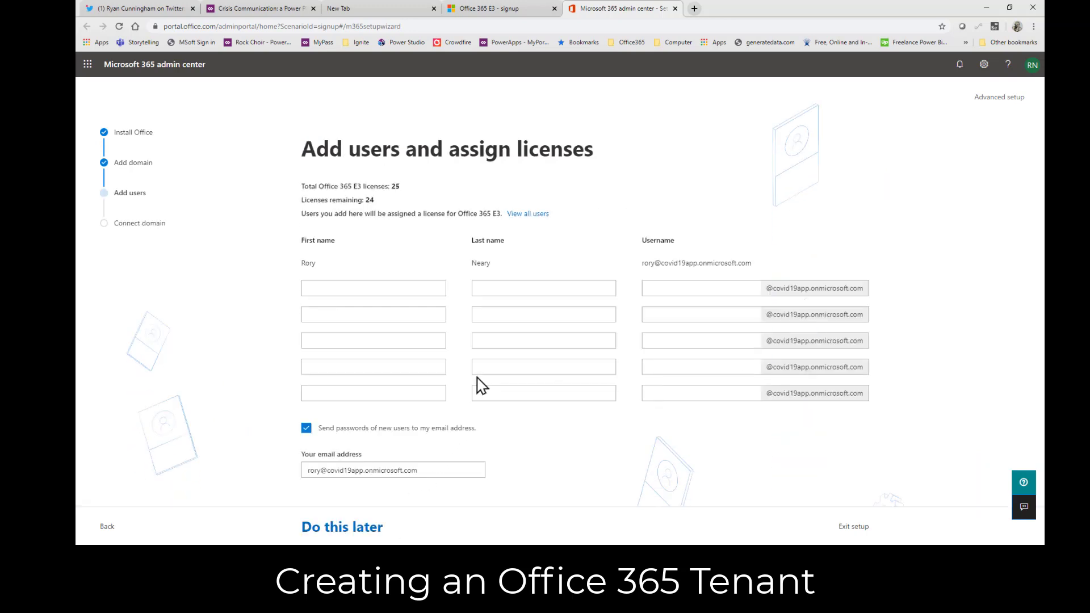
Enter User1 and User2 as the first names of two new users.
{"action": "left_click", "coordinate": [395, 289]}
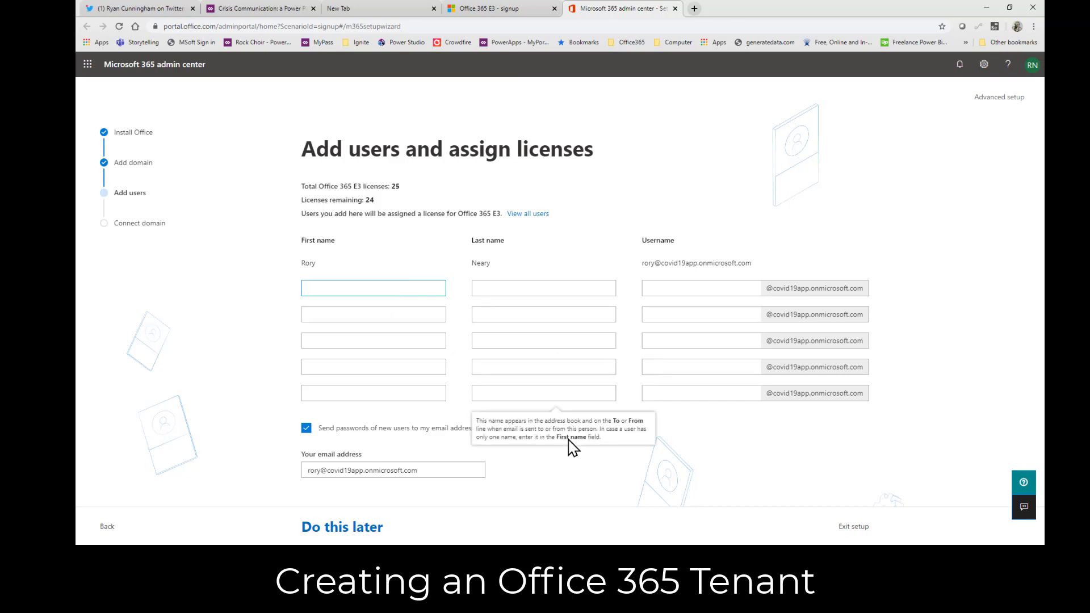
{"action": "type", "text": "User1"}
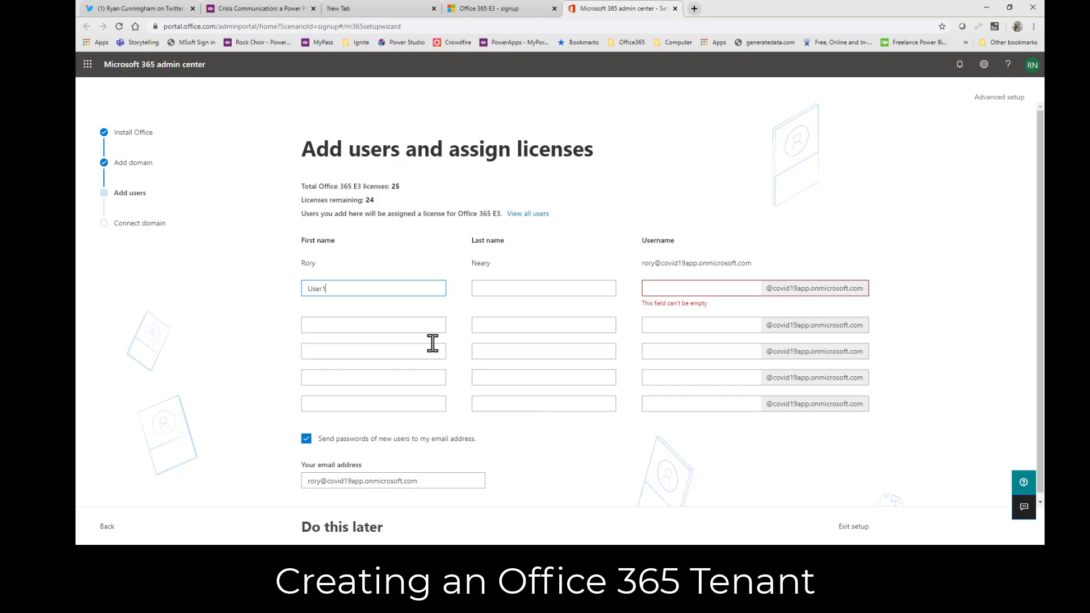
{"action": "left_click", "coordinate": [412, 327]}
{"action": "type", "text": "U"}
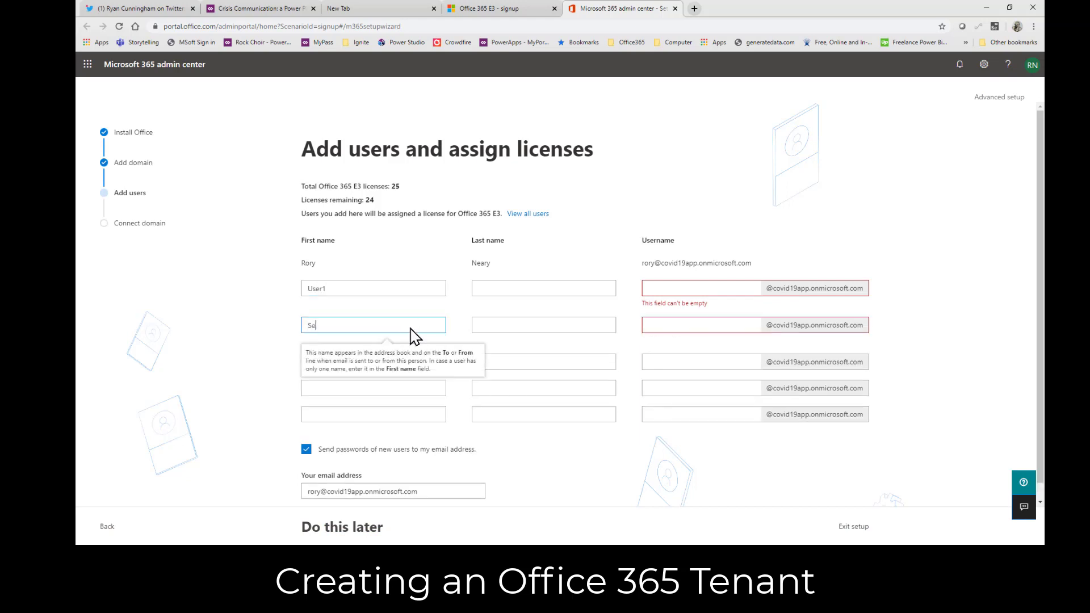
{"action": "key", "text": "BackSpace"}
{"action": "type", "text": "User2"}
Copy User1 and User2 into their Username fields and add both users with licenses.
{"action": "left_click_drag", "start_coordinate": [369, 292], "coordinate": [291, 287]}
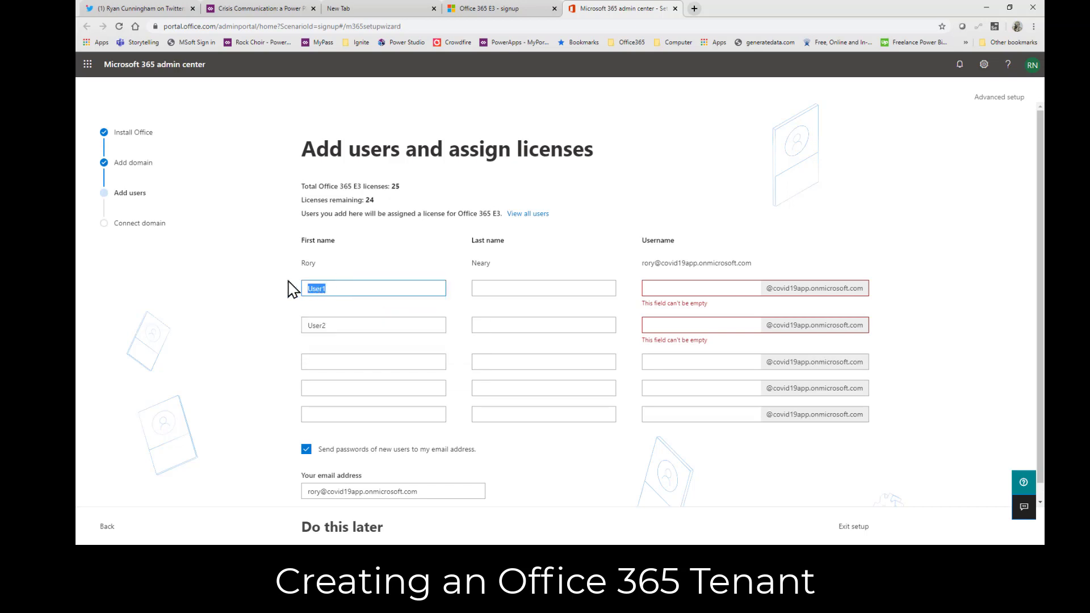
{"action": "key", "text": "ctrl+c"}
{"action": "left_click", "coordinate": [662, 288]}
{"action": "key", "text": "ctrl+v"}
{"action": "left_click", "coordinate": [333, 317]}
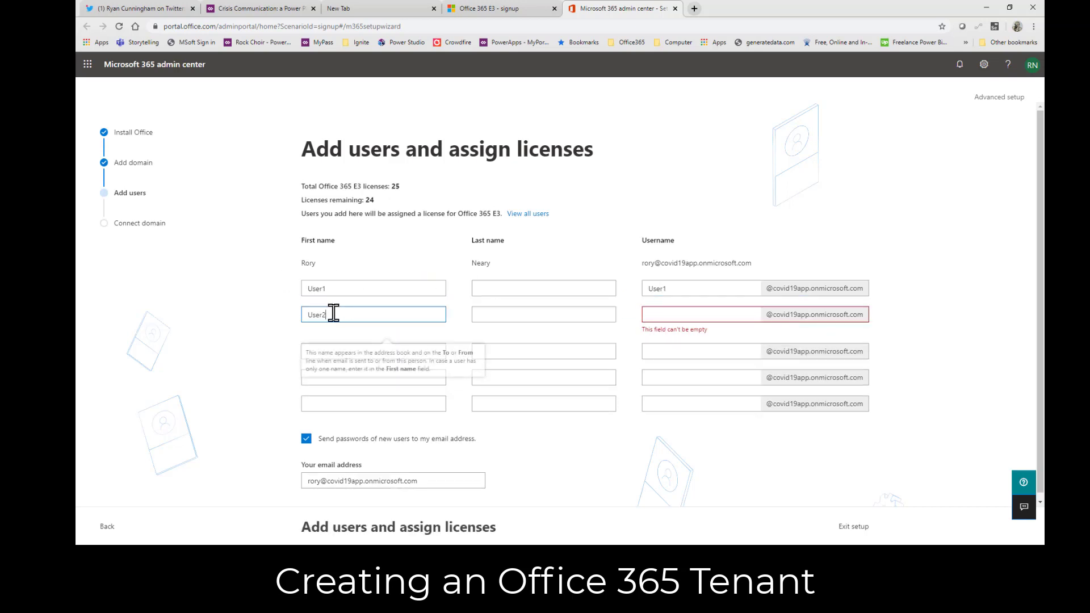
{"action": "double_click", "coordinate": [382, 314]}
{"action": "key", "text": "ctrl+c"}
{"action": "left_click", "coordinate": [691, 315]}
{"action": "key", "text": "ctrl+v"}
{"action": "left_click", "coordinate": [396, 340]}
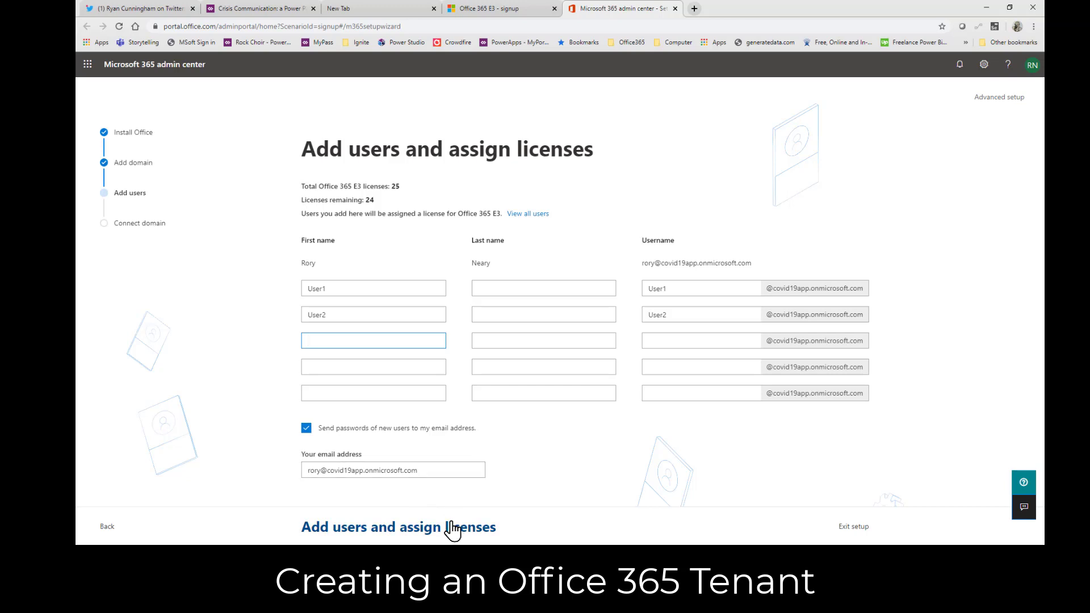
{"action": "left_click", "coordinate": [401, 535]}
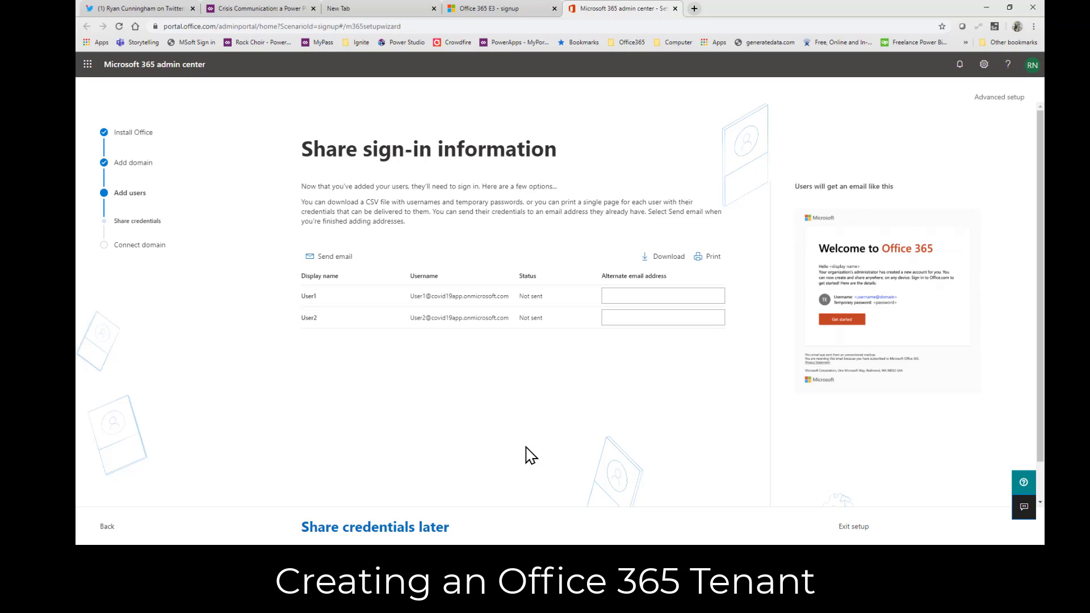
Defer sharing credentials, finish setup, submit a five-star rating, and go to the admin center home.
{"action": "left_click", "coordinate": [415, 533]}
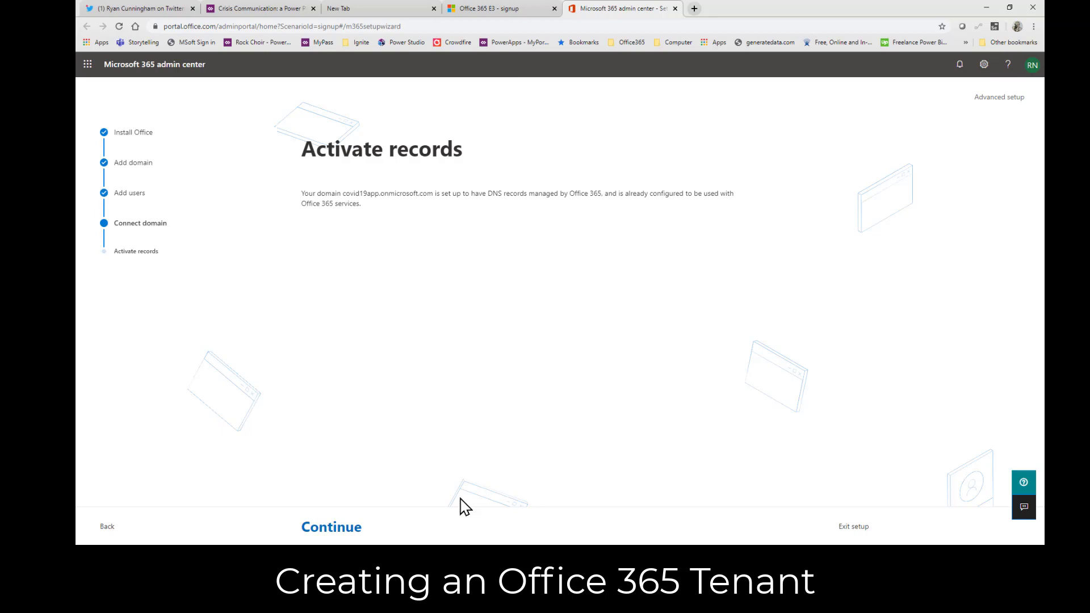
{"action": "left_click", "coordinate": [336, 528]}
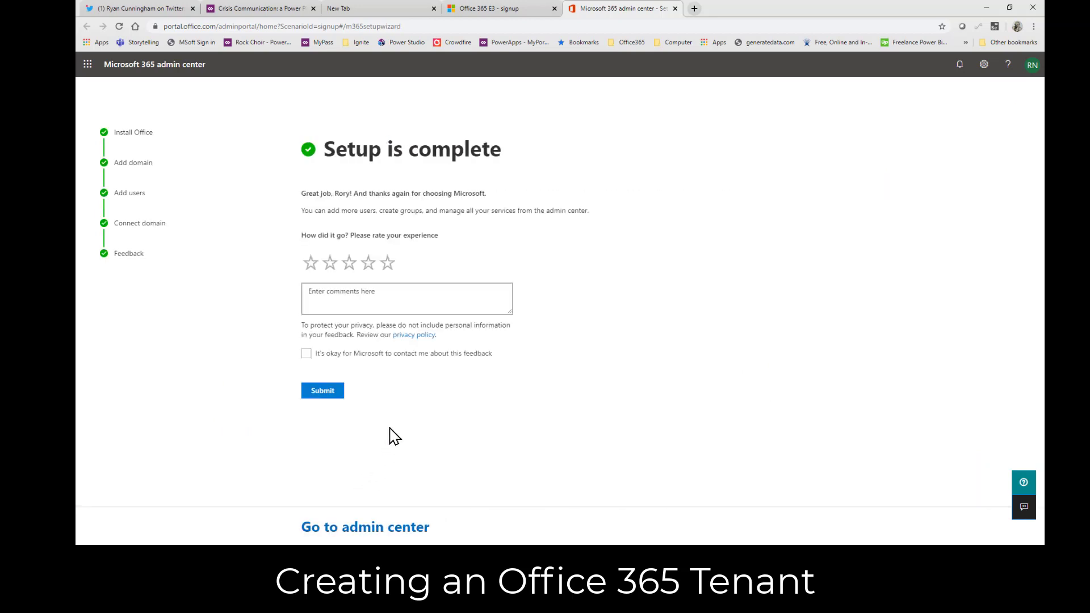
{"action": "left_click", "coordinate": [323, 391]}
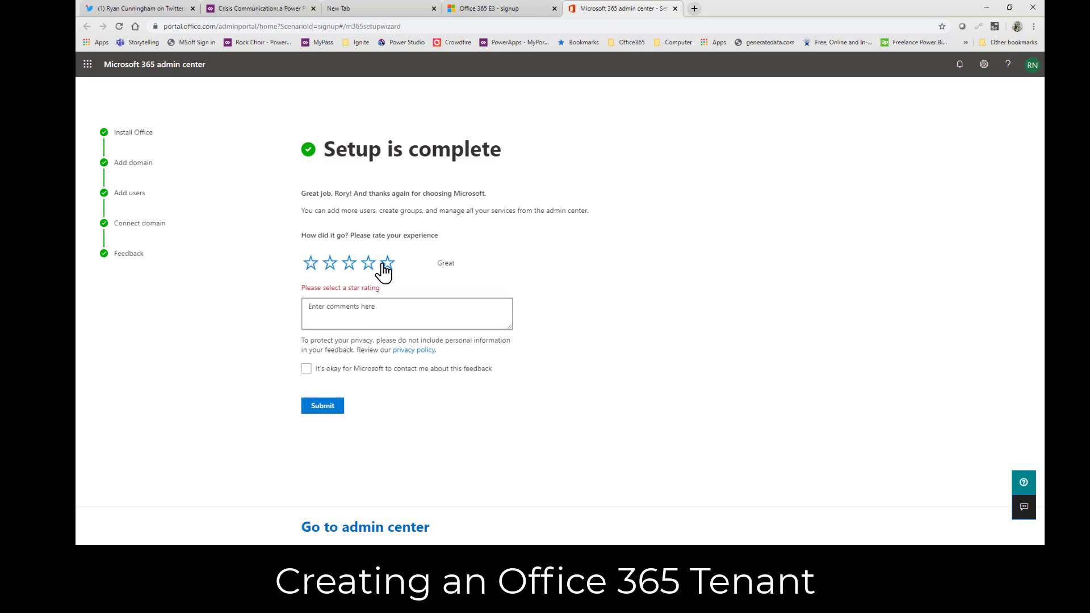
{"action": "left_click", "coordinate": [385, 265]}
{"action": "left_click", "coordinate": [322, 391]}
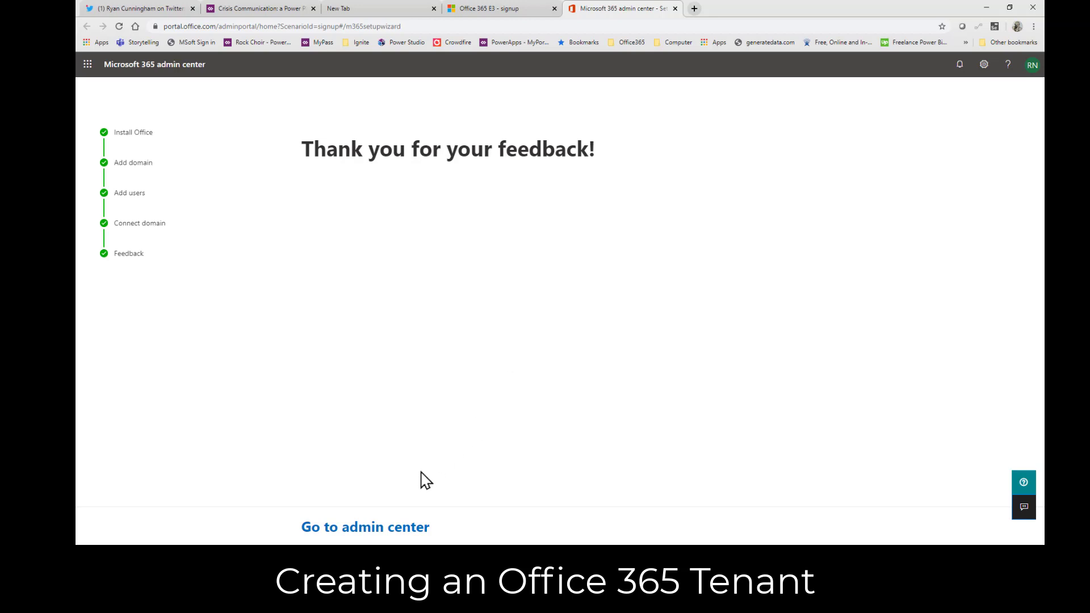
{"action": "left_click", "coordinate": [382, 528]}
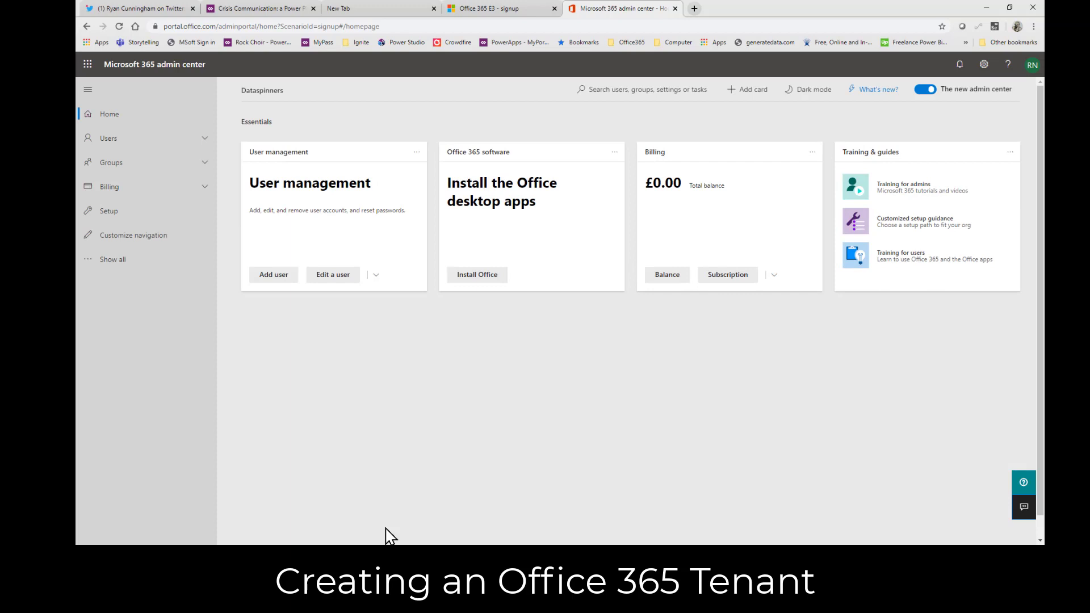
{"action": "left_click", "coordinate": [354, 27]}
{"action": "type", "text": "www.offi"}
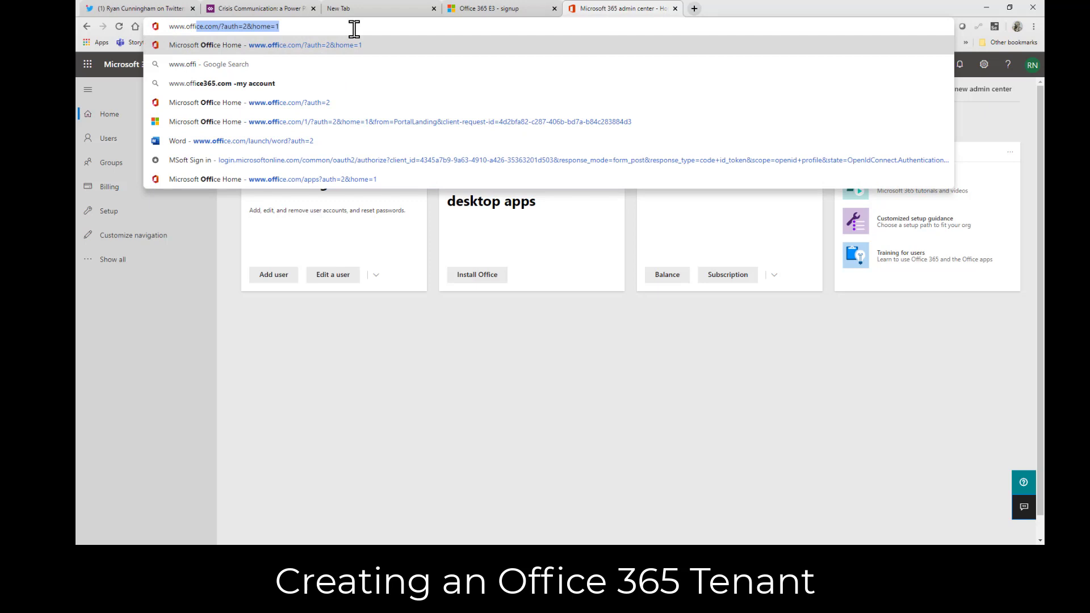
{"action": "key", "text": "Return"}
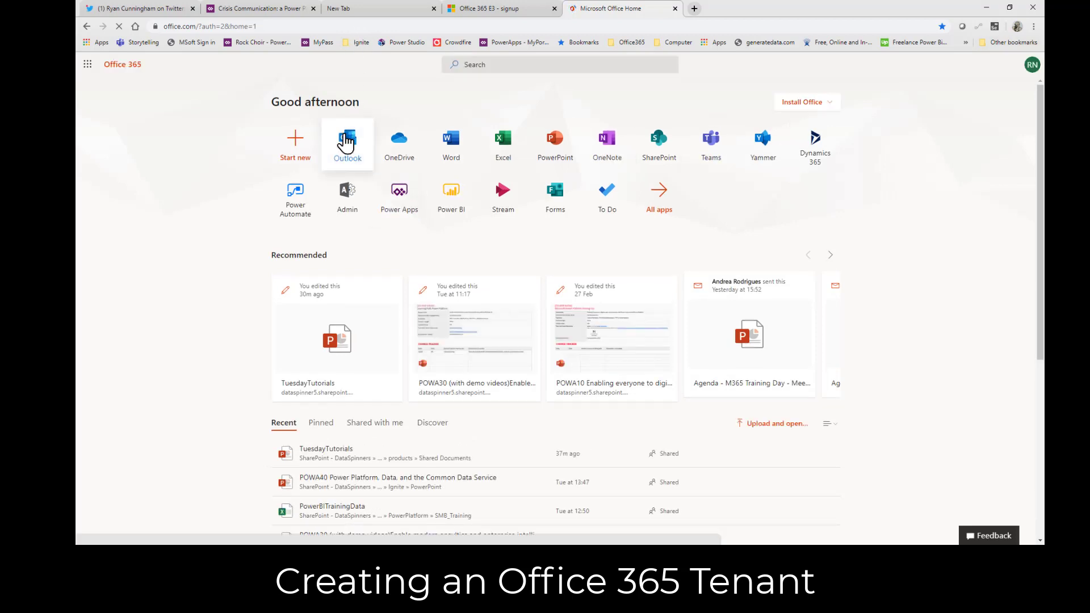
{"action": "left_click", "coordinate": [1032, 65]}
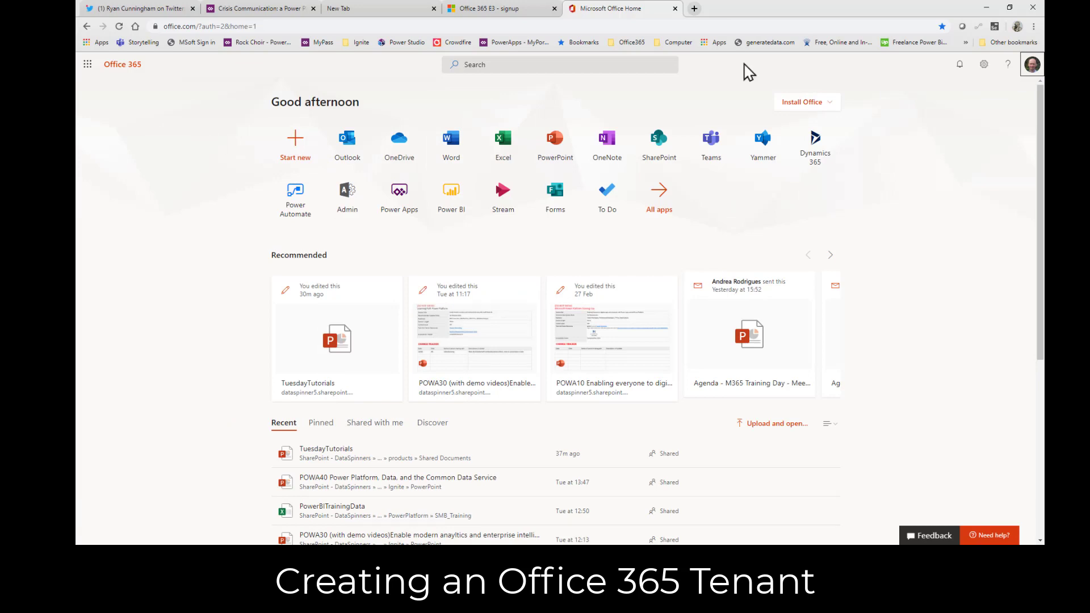
{"action": "left_click", "coordinate": [1034, 26]}
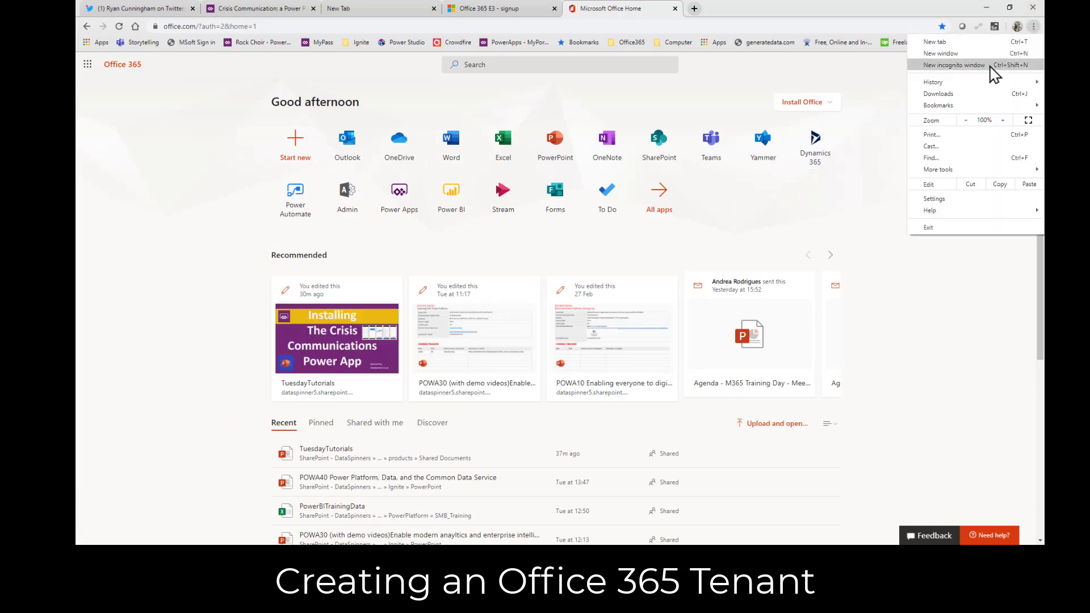
Load office.com in a new incognito window.
{"action": "left_click", "coordinate": [989, 66]}
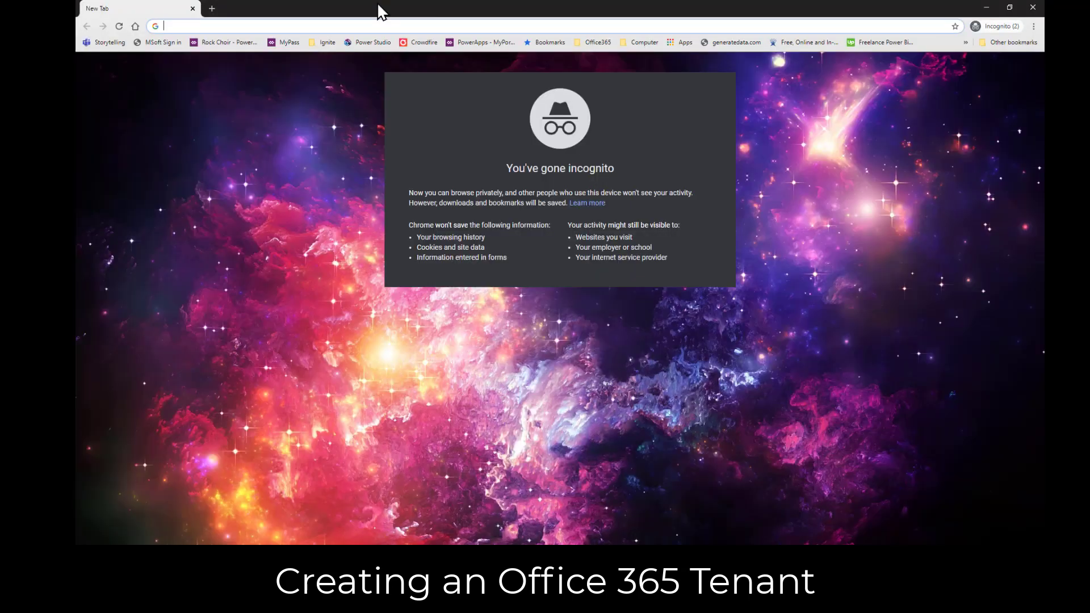
{"action": "type", "text": "office.com%2Flanding&response_type=code%20id_token&scope=openid%20profile&response_m..."}
{"action": "key", "text": "Return"}
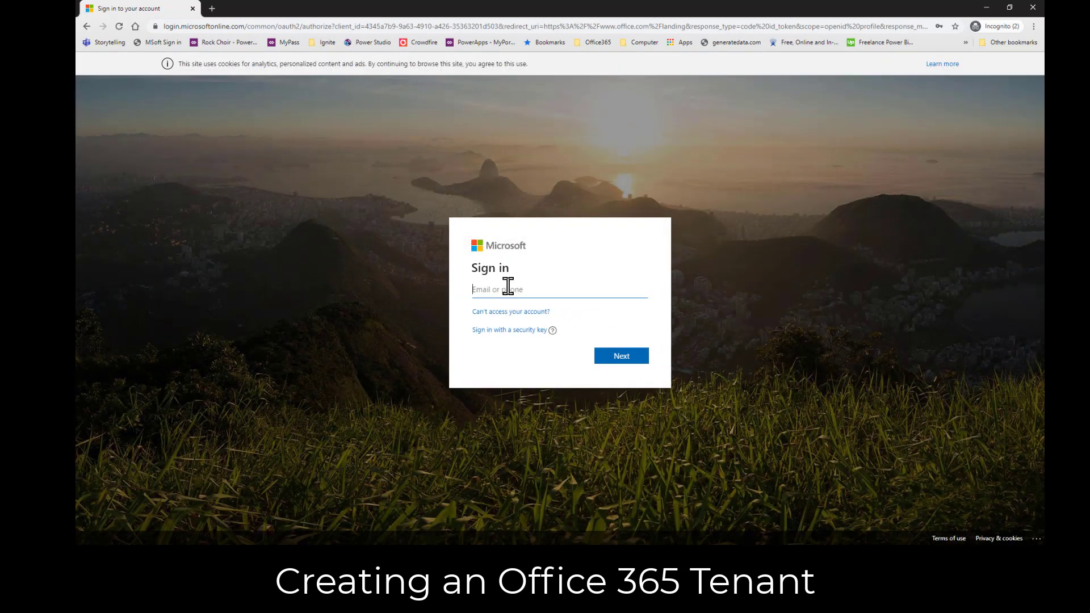
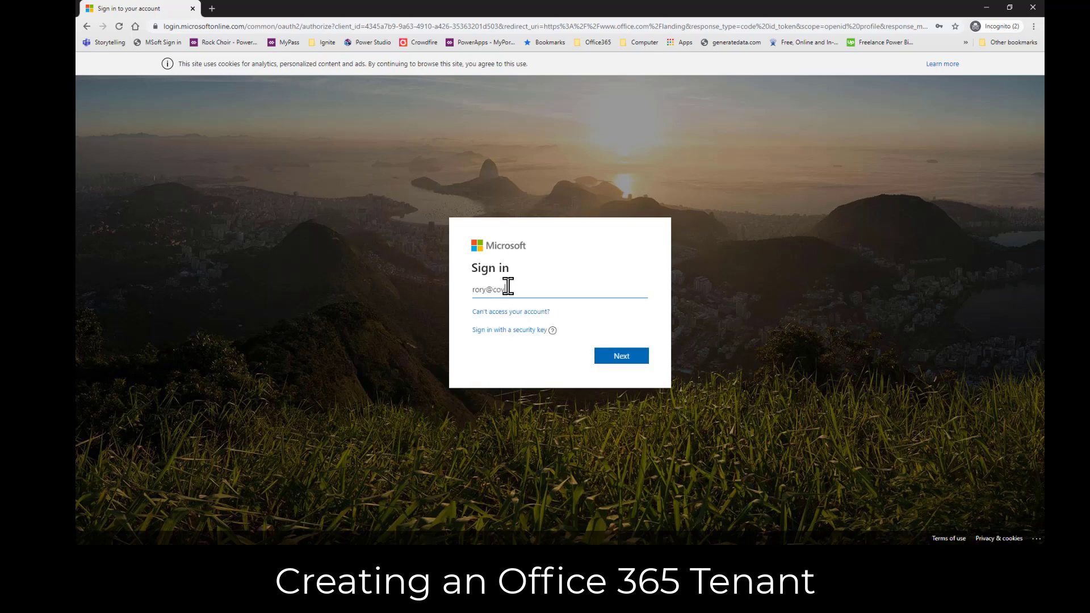
Sign in with the covid19app tenant's admin e-mail and password, staying signed in.
{"action": "key", "text": "ctrl+a"}
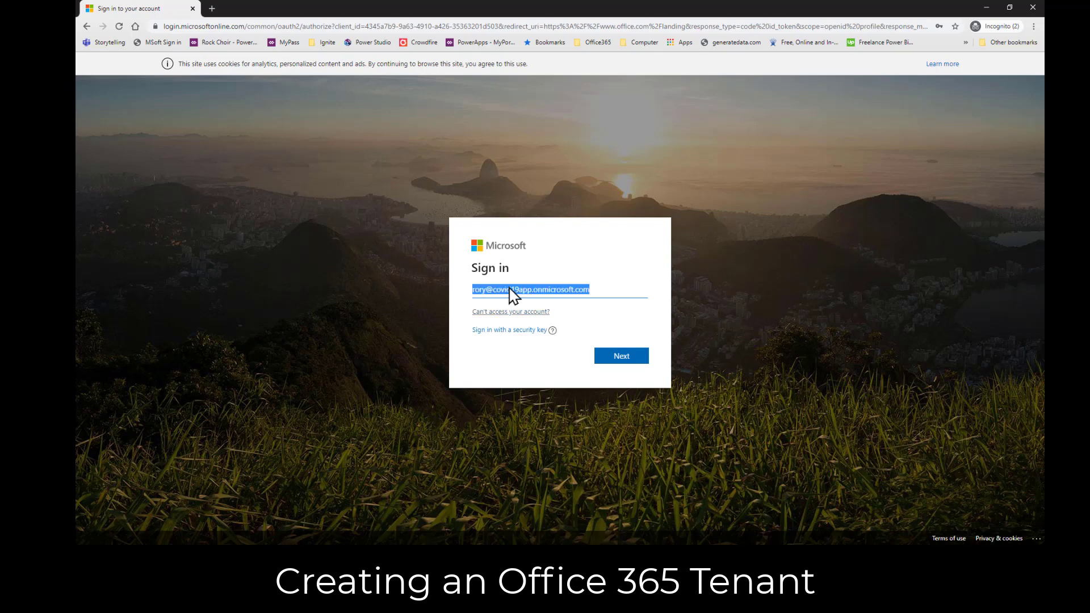
{"action": "left_click", "coordinate": [607, 358]}
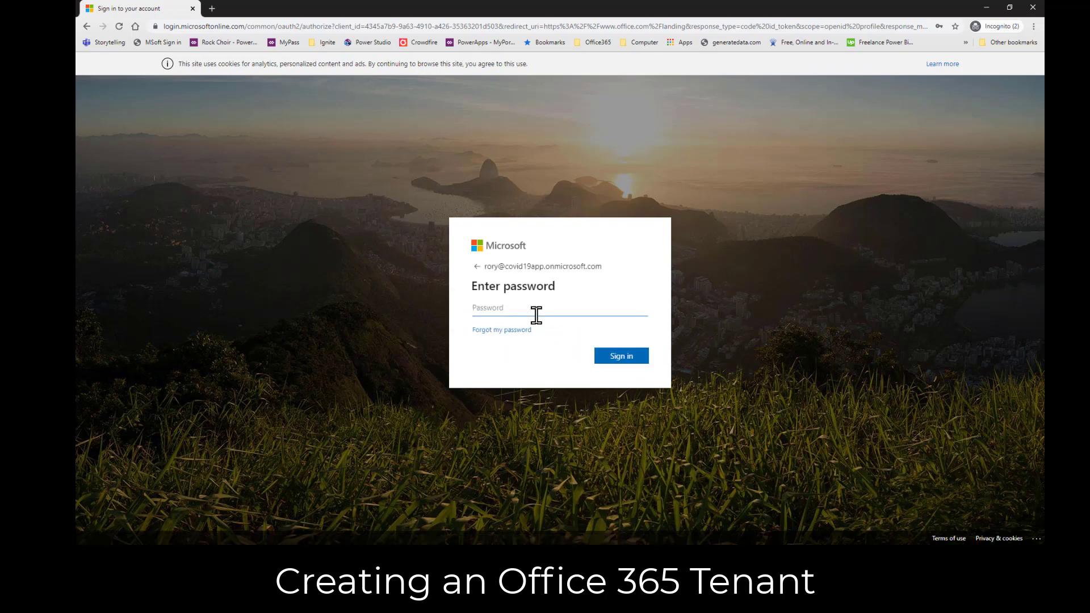
{"action": "type", "text": "••••••••"}
{"action": "left_click", "coordinate": [596, 356]}
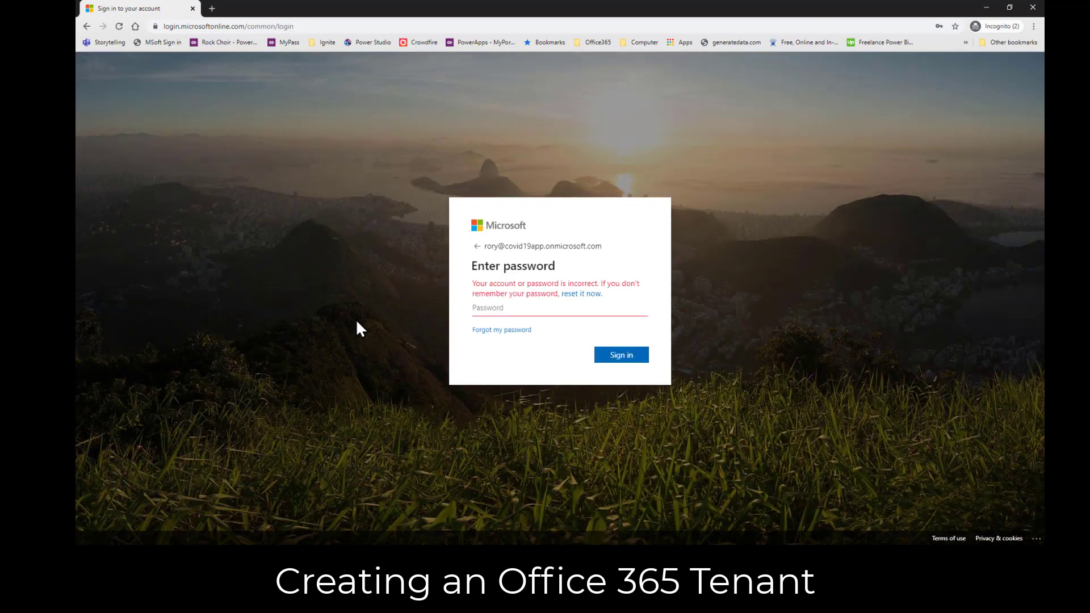
{"action": "type", "text": "••••••••••"}
{"action": "left_click", "coordinate": [590, 358]}
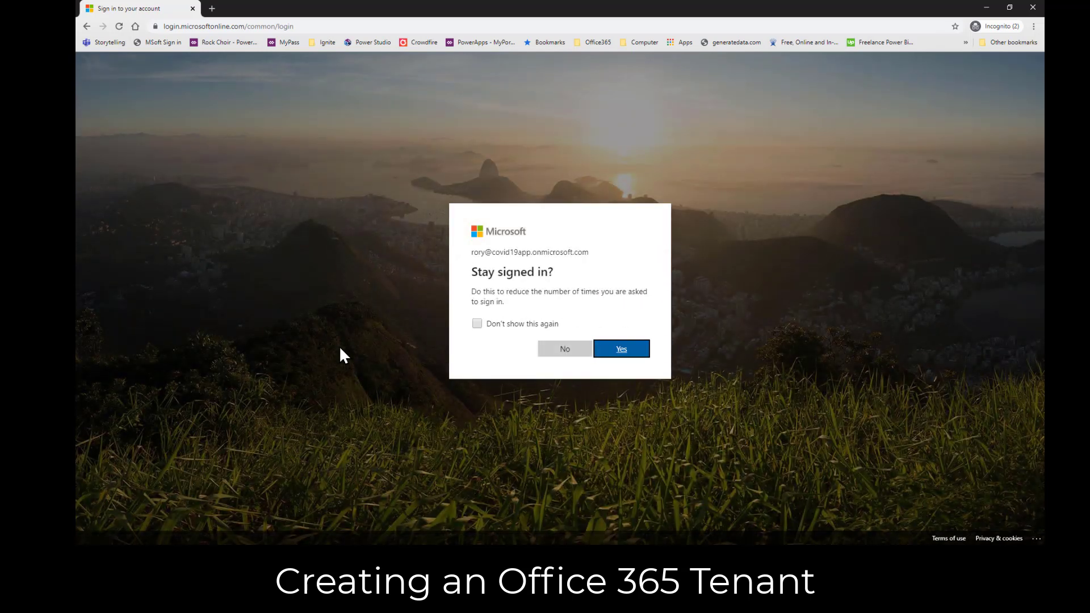
{"action": "left_click", "coordinate": [618, 351]}
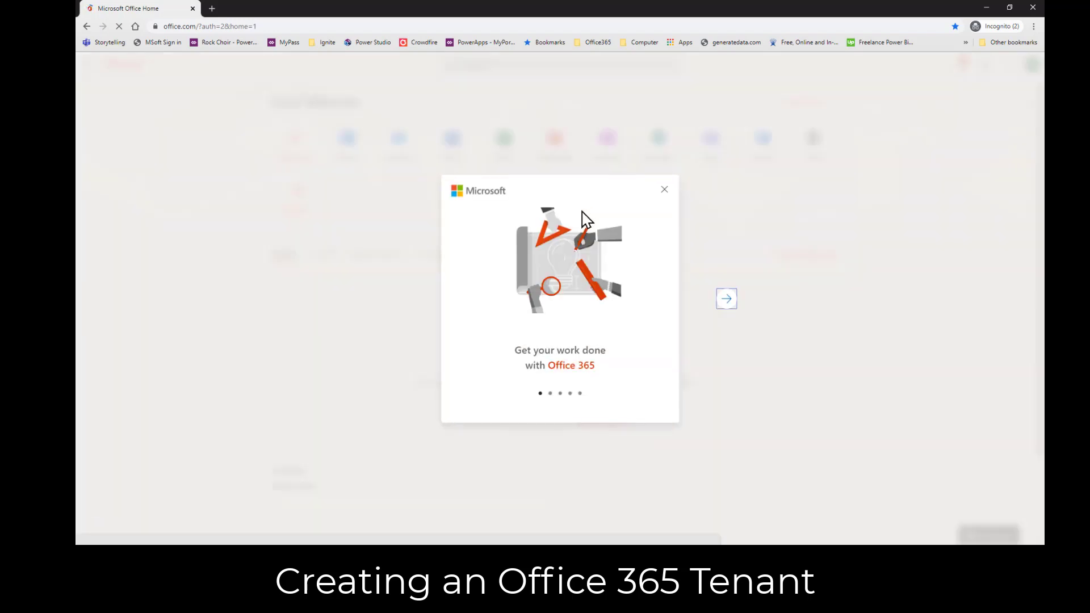
Dismiss the welcome tour, search 'powe', and open Power Apps in a new tab.
{"action": "left_click", "coordinate": [664, 191]}
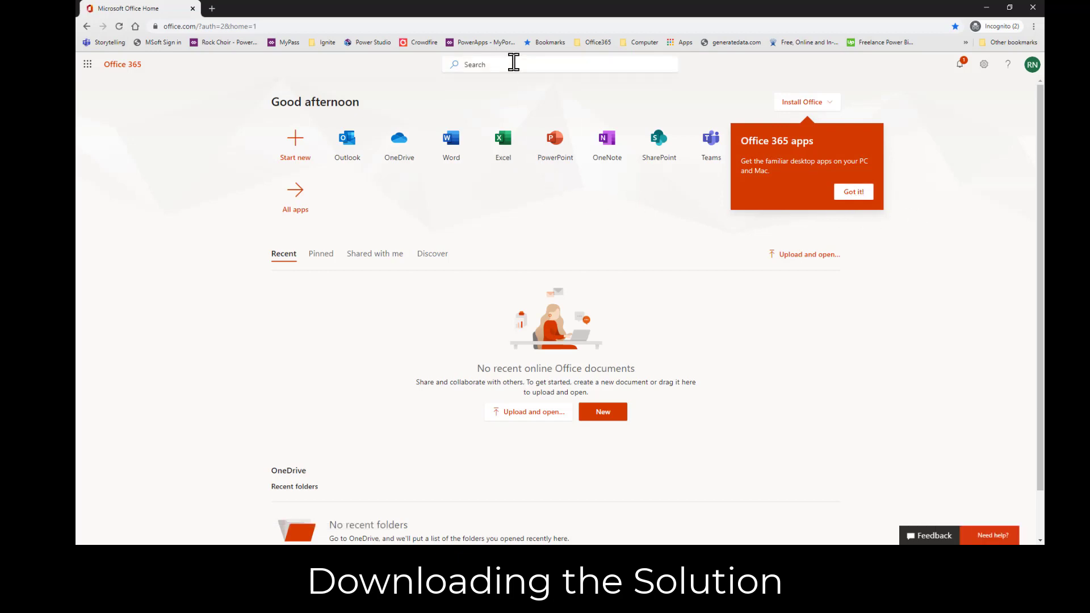
{"action": "left_click", "coordinate": [514, 63]}
{"action": "type", "text": "power"}
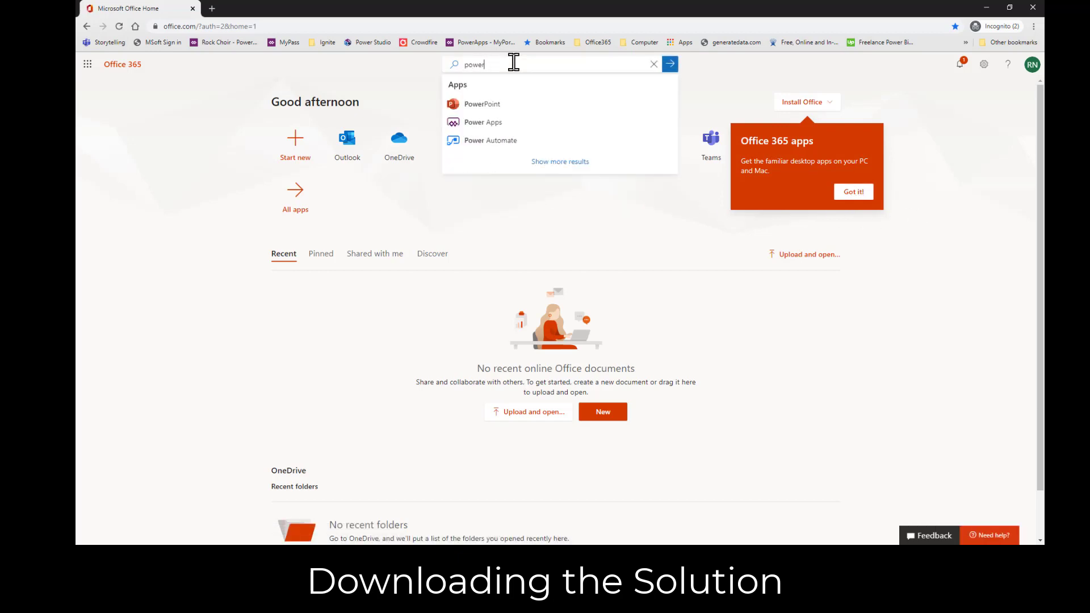
{"action": "left_click", "coordinate": [488, 122]}
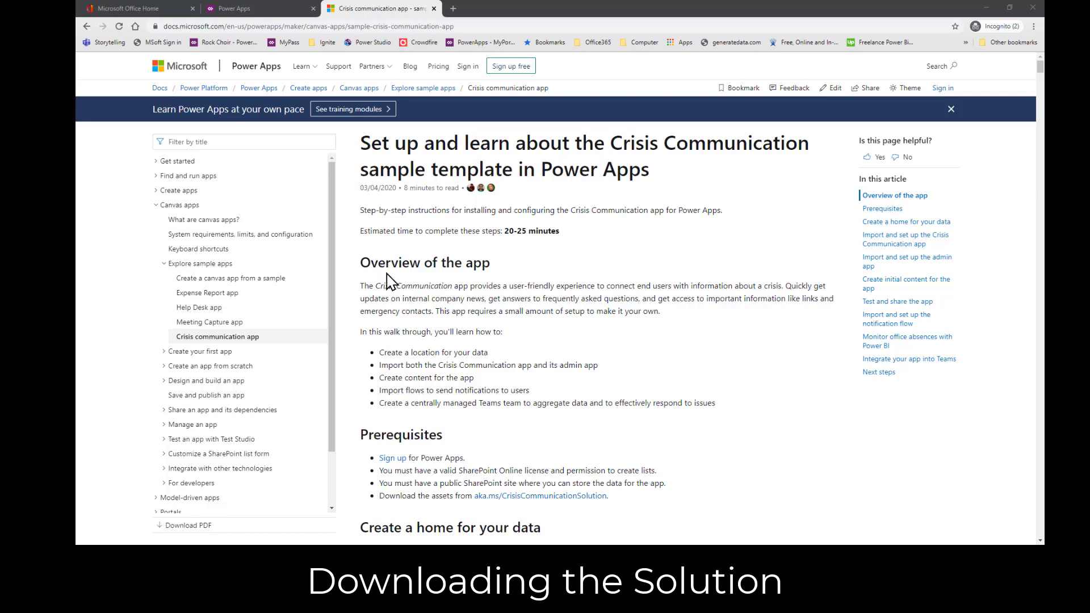
Zoom the docs page to 150% and follow the aka.ms/CrisisCommunicationSolution assets link.
{"action": "scroll", "coordinate": [391, 281], "scroll_direction": "down", "scroll_amount": 3}
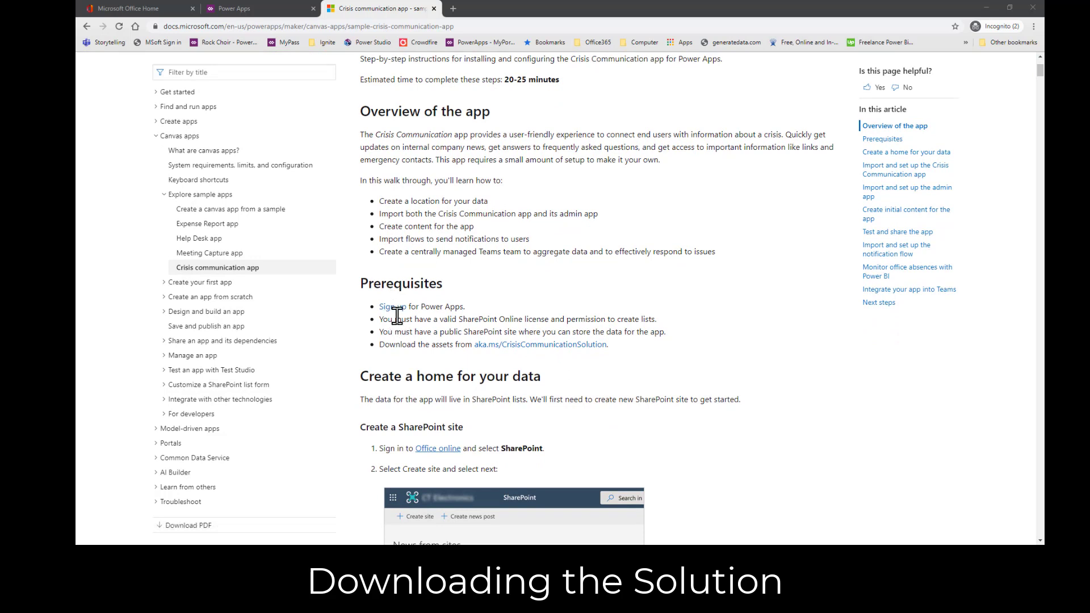
{"action": "scroll", "coordinate": [397, 315], "scroll_direction": "down", "scroll_amount": 1}
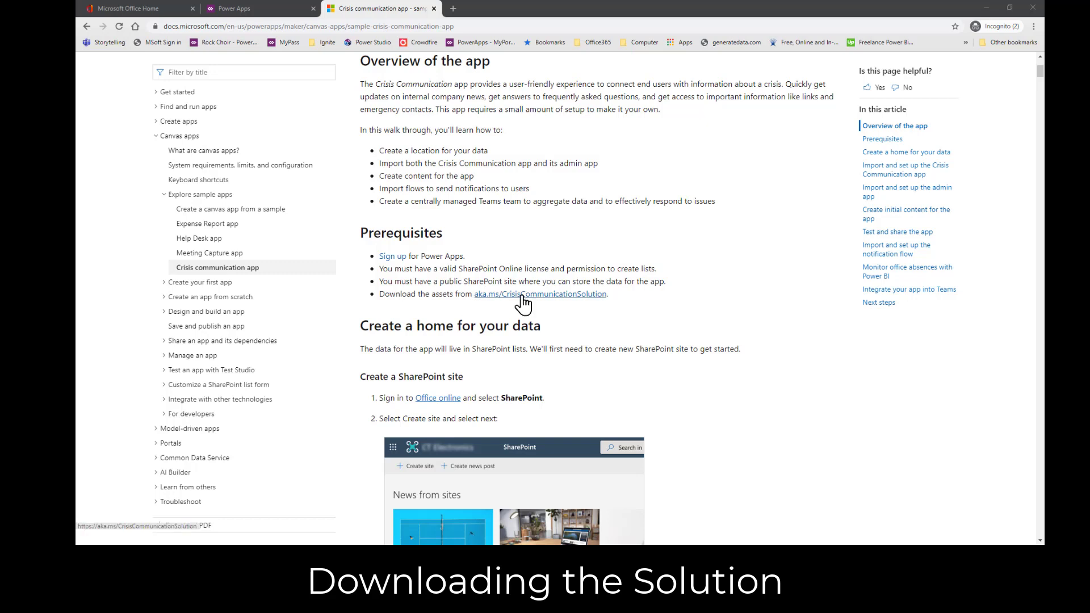
{"action": "key", "text": "ctrl+plus"}
{"action": "key", "text": "ctrl+plus"}
{"action": "key", "text": "ctrl+plus"}
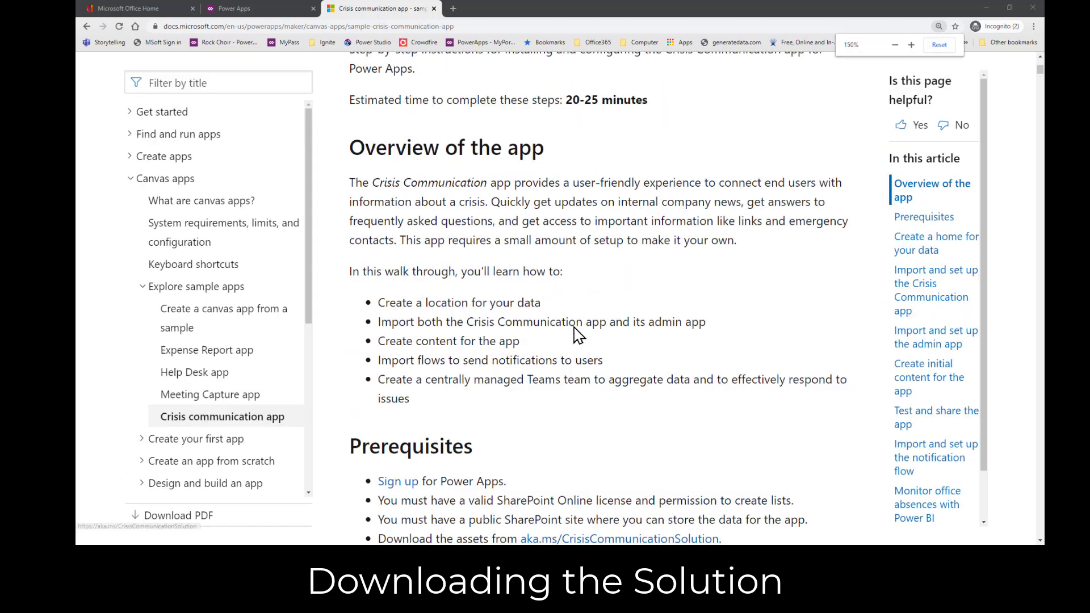
{"action": "scroll", "coordinate": [573, 326], "scroll_direction": "down", "scroll_amount": 2}
{"action": "left_click", "coordinate": [576, 339]}
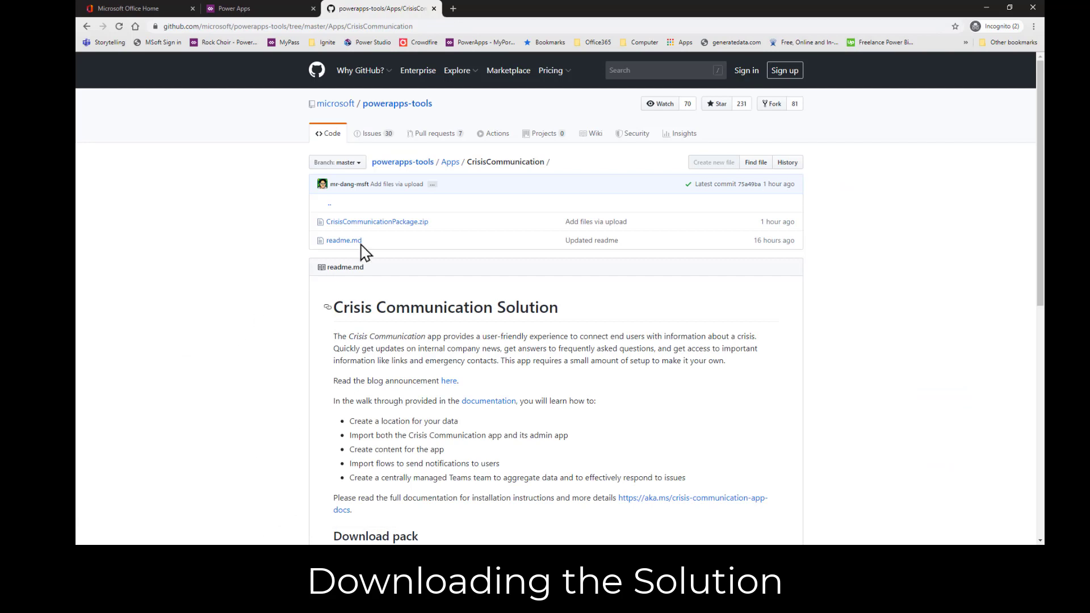
Download CrisisCommunicationPackage.zip into the DataSpinners folder, then return to the folder listing.
{"action": "left_click", "coordinate": [394, 222]}
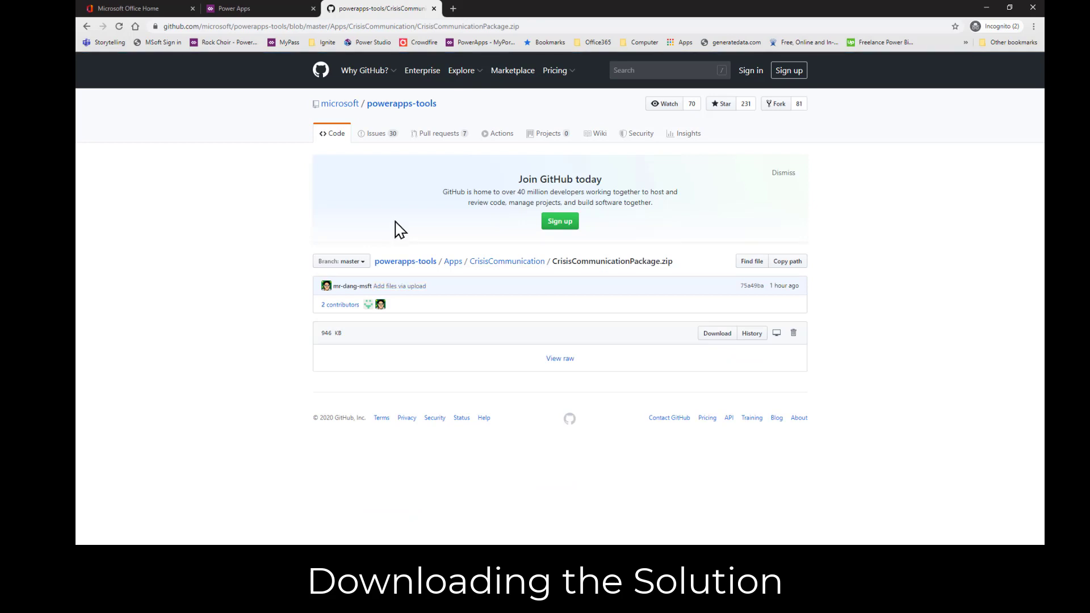
{"action": "left_click", "coordinate": [717, 338]}
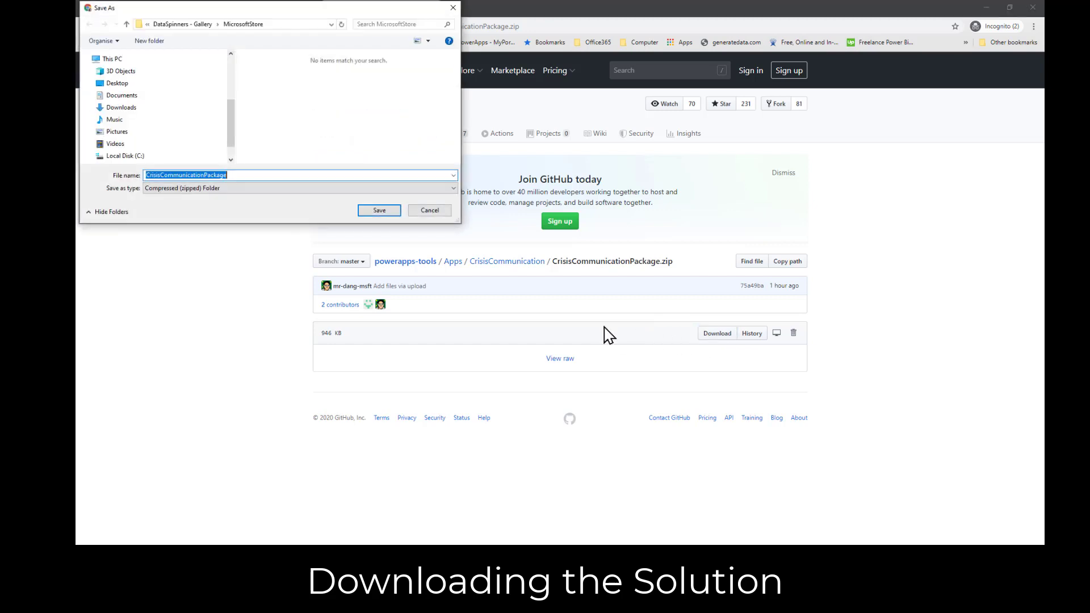
{"action": "left_click_drag", "start_coordinate": [232, 126], "coordinate": [228, 52]}
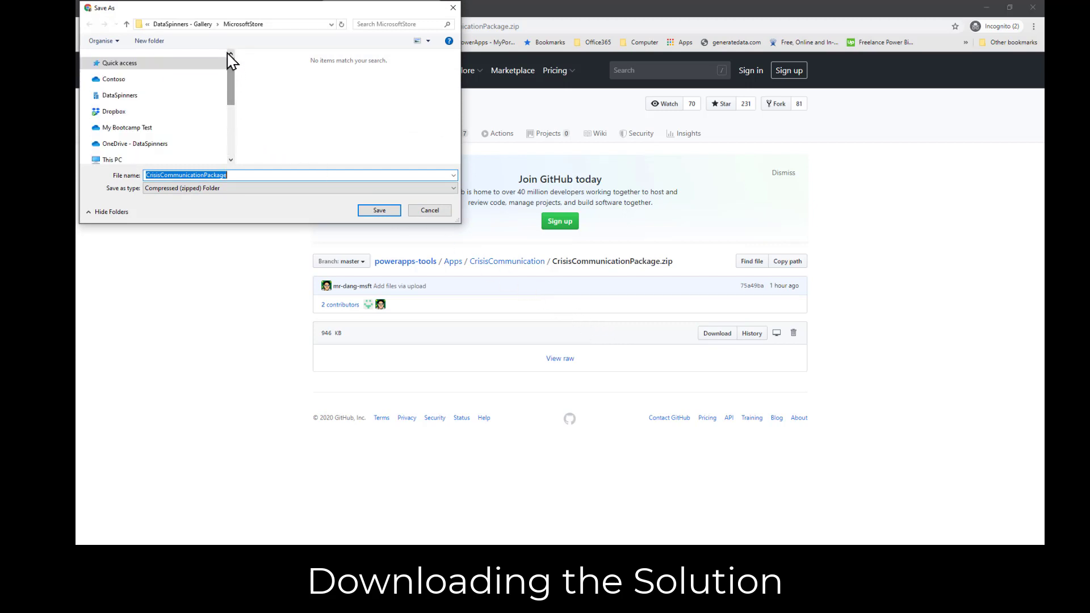
{"action": "left_click", "coordinate": [148, 24]}
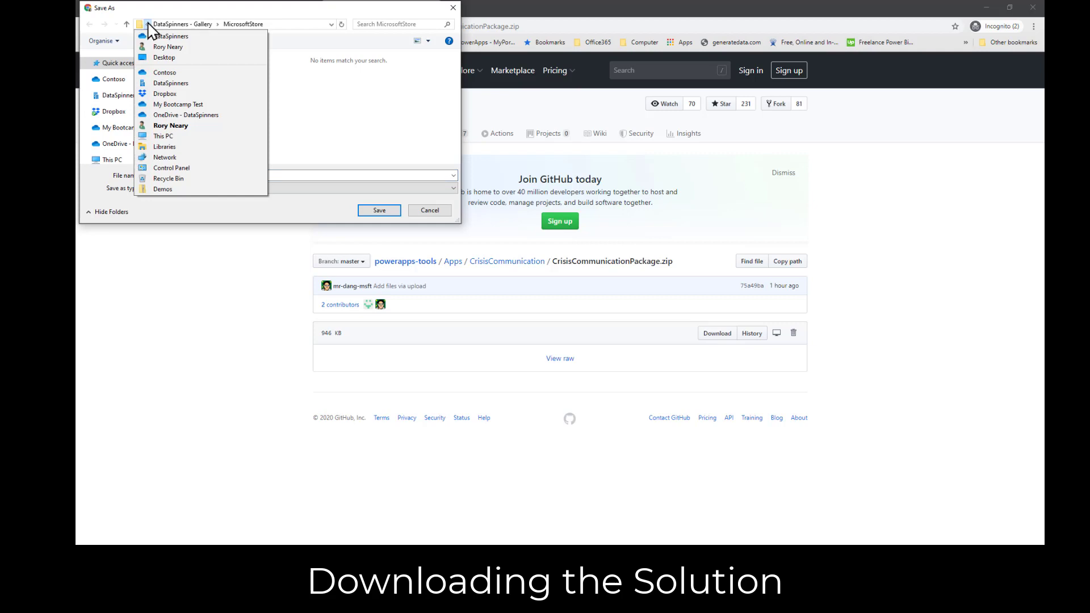
{"action": "left_click", "coordinate": [149, 25]}
{"action": "mouse_move", "coordinate": [230, 59]}
{"action": "left_mouse_down"}
{"action": "mouse_move", "coordinate": [237, 153]}
{"action": "mouse_move", "coordinate": [225, 55]}
{"action": "left_mouse_up"}
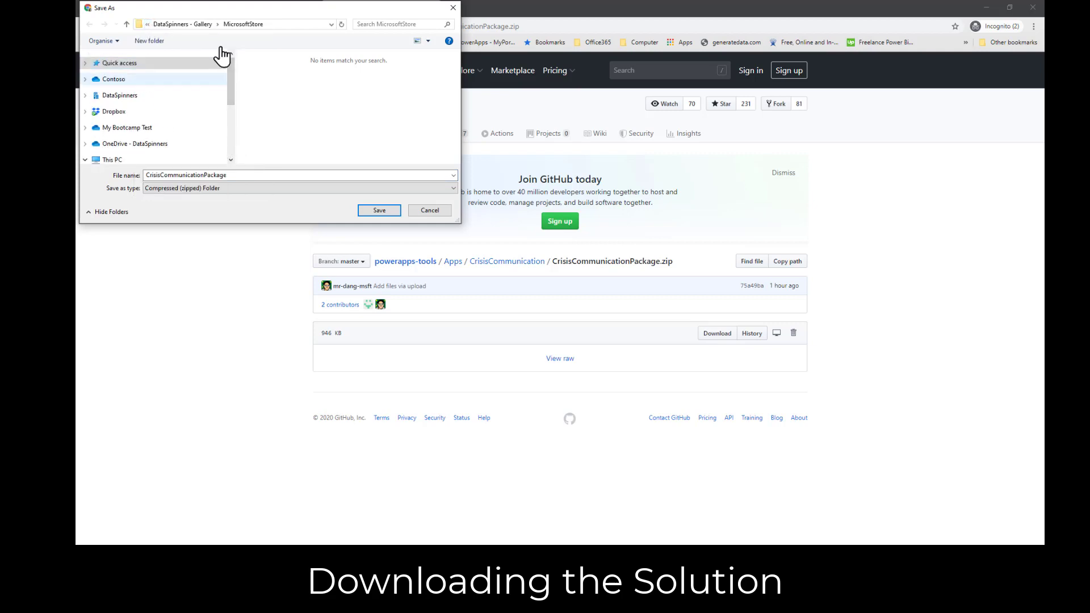
{"action": "left_click", "coordinate": [86, 95]}
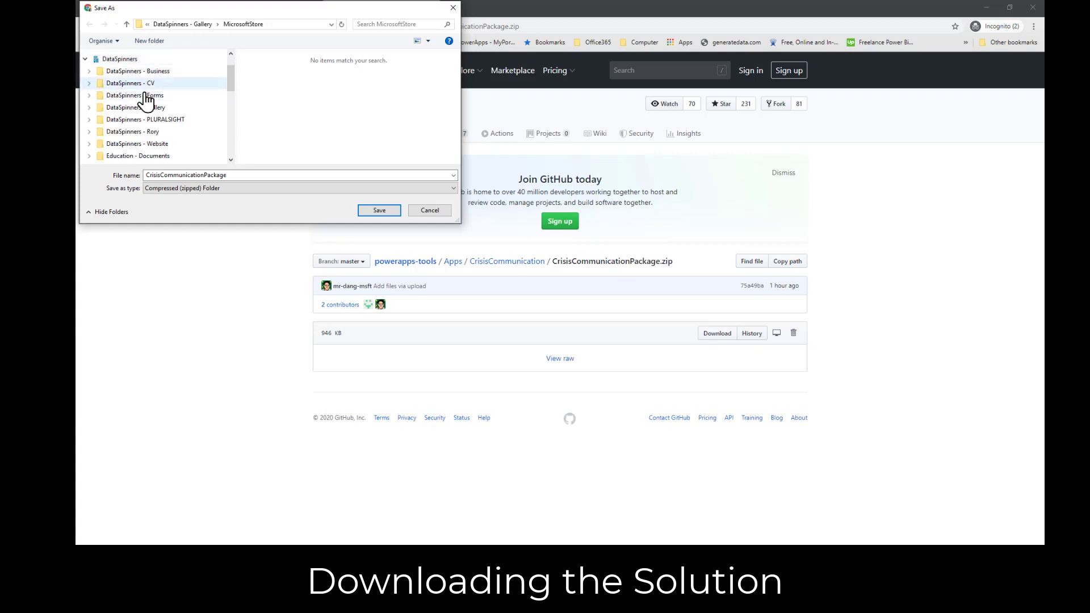
{"action": "scroll", "coordinate": [146, 97], "scroll_direction": "up", "scroll_amount": 1}
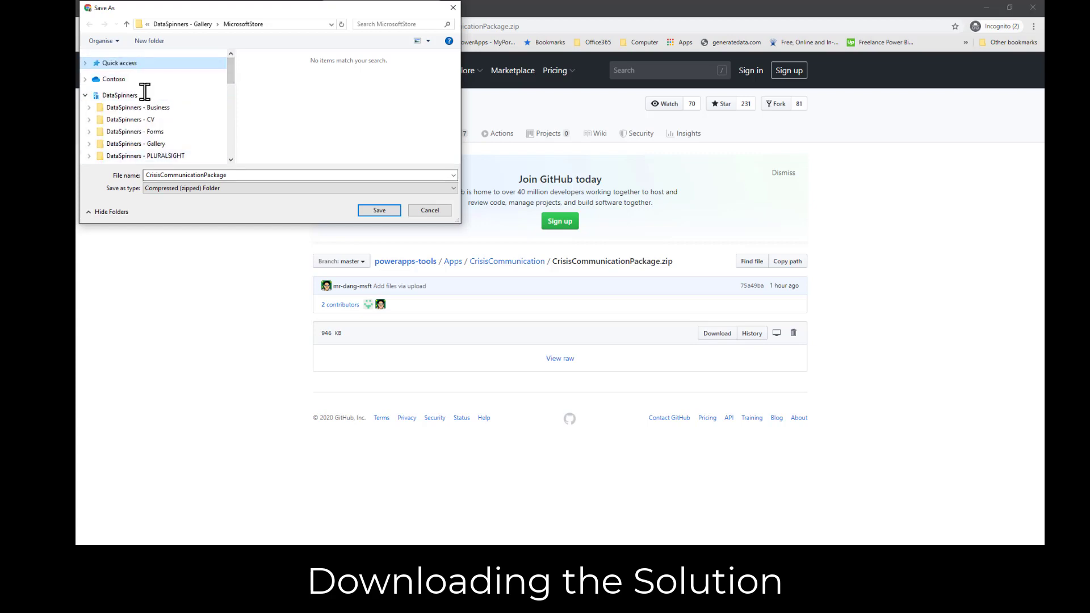
{"action": "left_click", "coordinate": [282, 24]}
{"action": "left_click", "coordinate": [379, 211]}
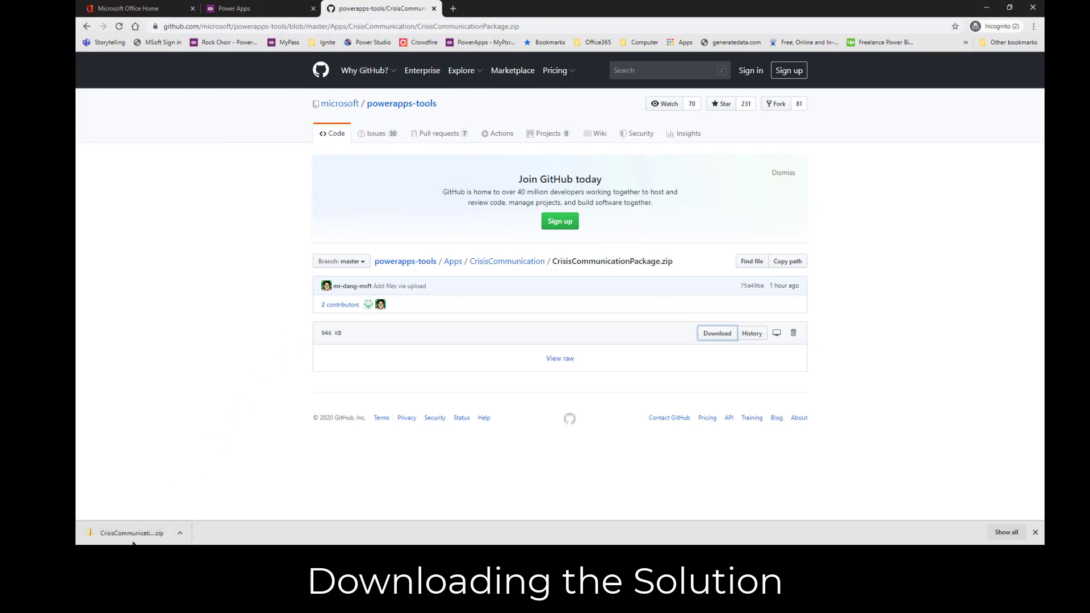
{"action": "left_click", "coordinate": [86, 27]}
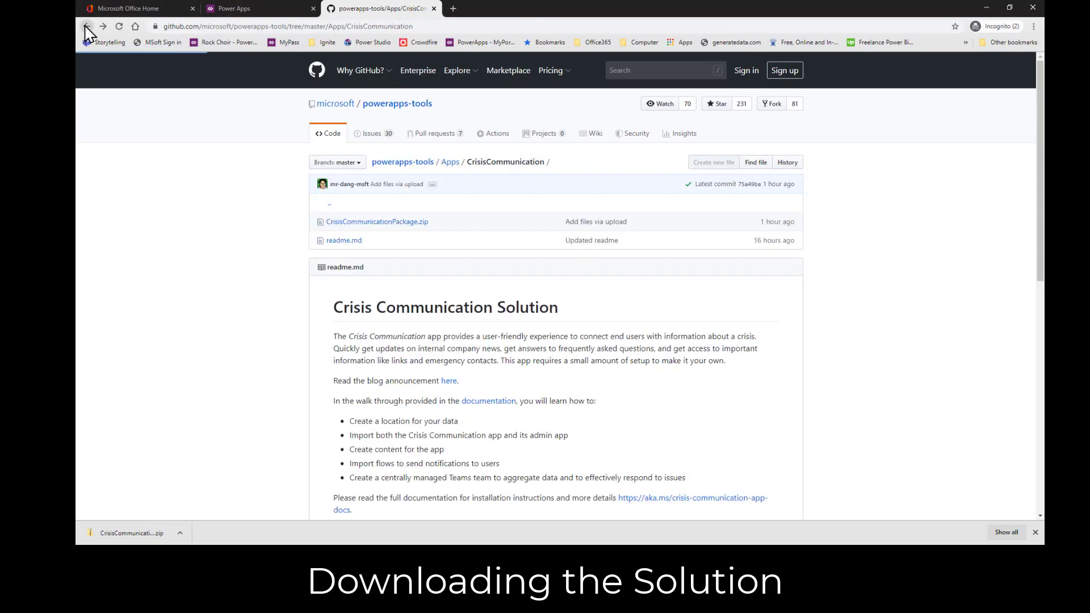
Go back to the docs article, read 'Create a SharePoint site', then switch to Office home.
{"action": "left_click", "coordinate": [86, 27]}
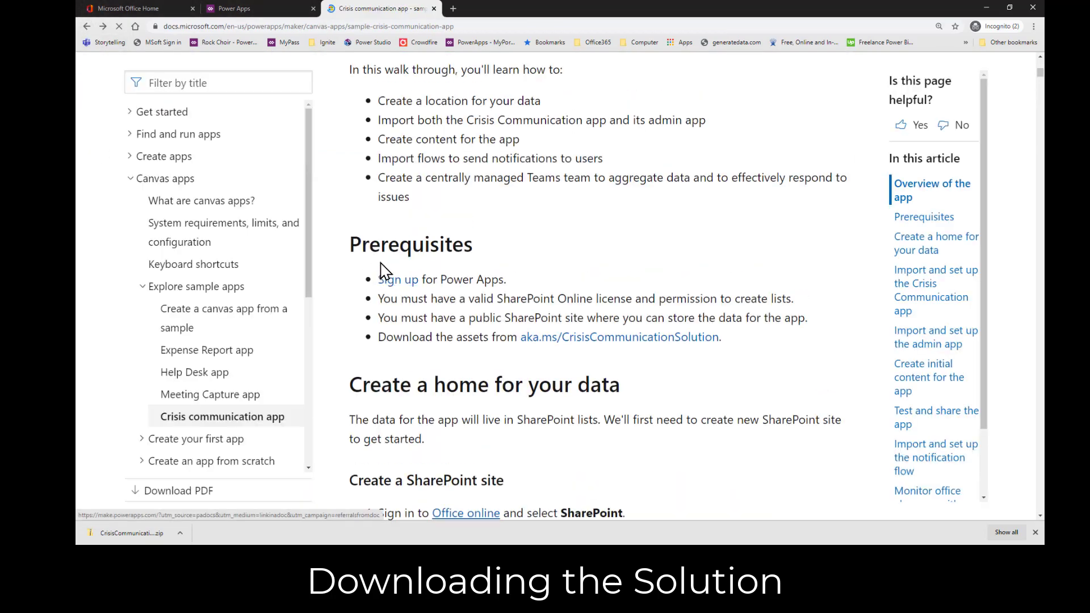
{"action": "scroll", "coordinate": [389, 281], "scroll_direction": "down", "scroll_amount": 3}
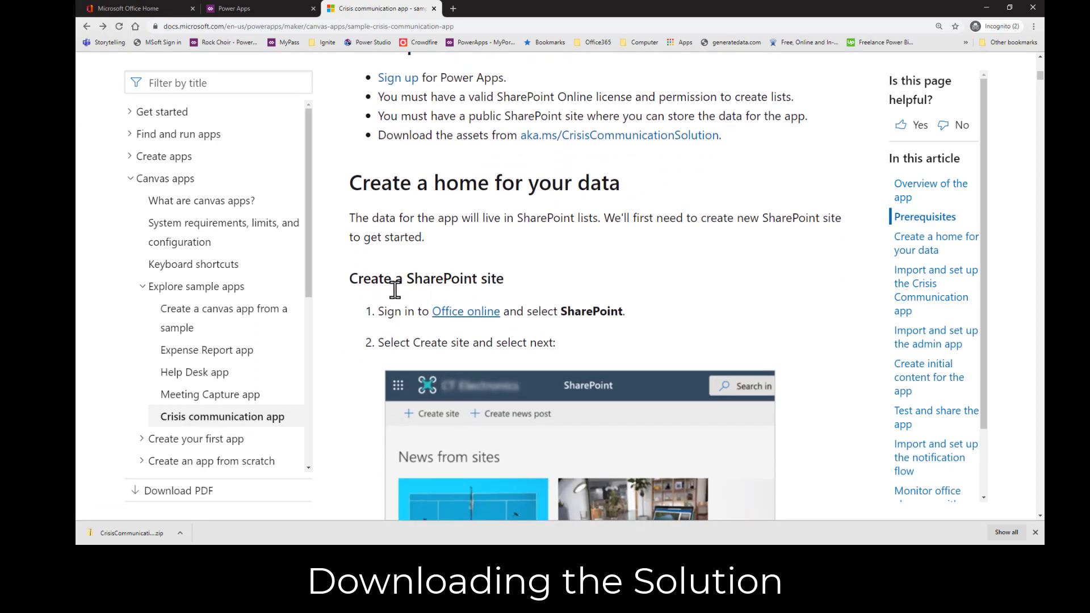
{"action": "scroll", "coordinate": [383, 295], "scroll_direction": "down", "scroll_amount": 3}
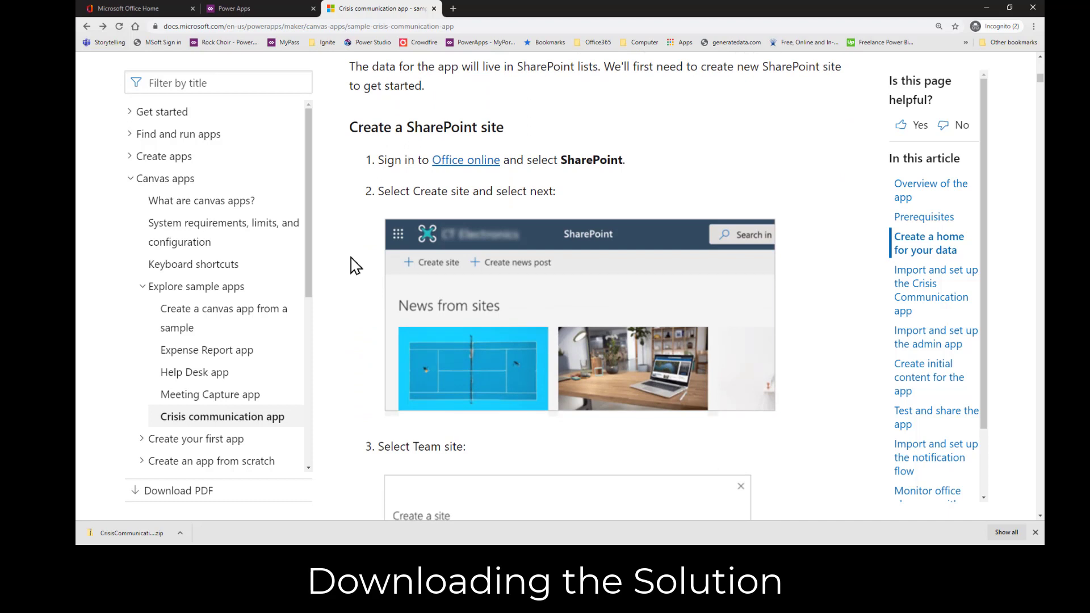
{"action": "scroll", "coordinate": [352, 265], "scroll_direction": "down", "scroll_amount": 5}
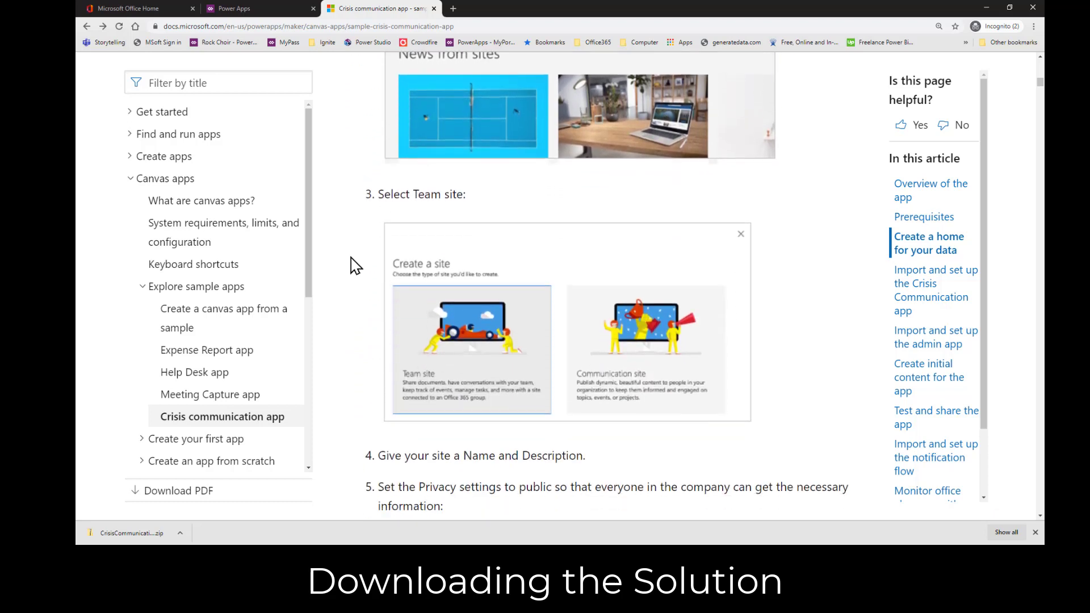
{"action": "scroll", "coordinate": [352, 265], "scroll_direction": "down", "scroll_amount": 3}
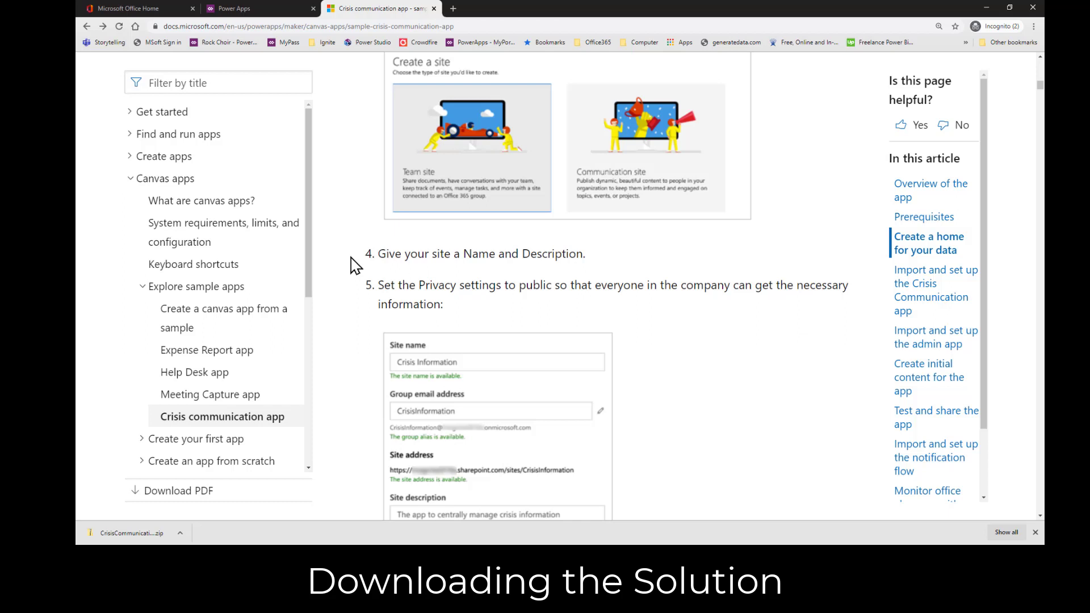
{"action": "left_click", "coordinate": [156, 10]}
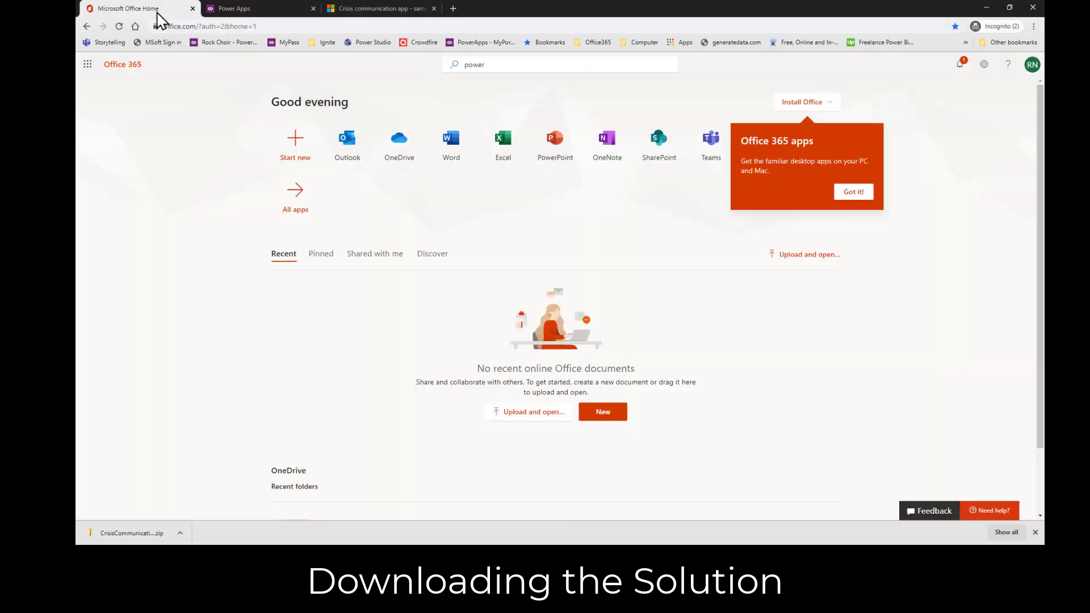
Open SharePoint in a new tab from the Office 365 home tiles.
{"action": "left_click", "coordinate": [657, 156]}
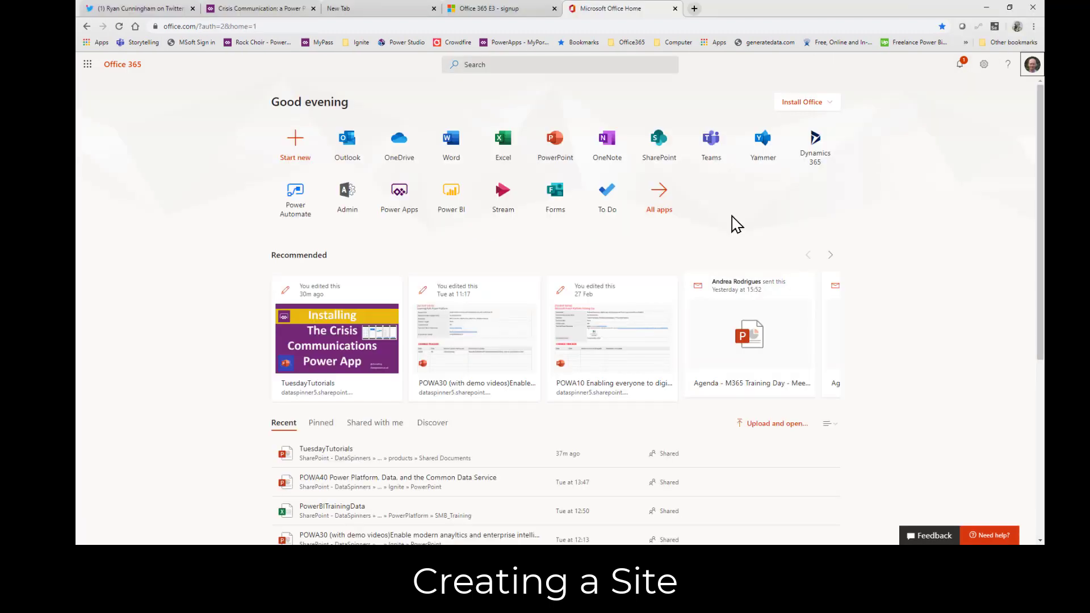
{"action": "left_click", "coordinate": [658, 153]}
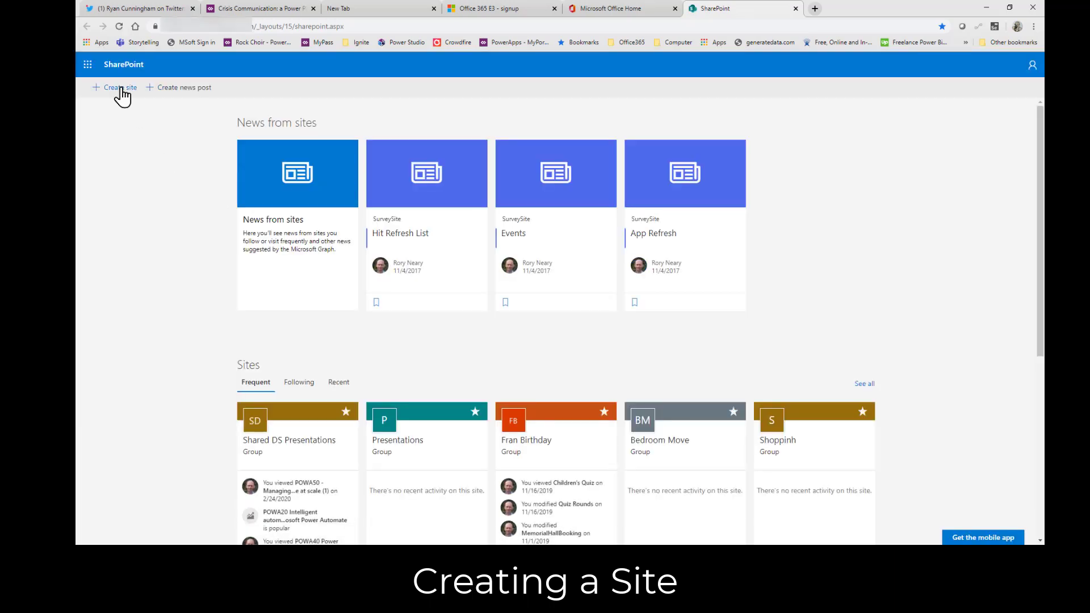
Choose Team site under Create site, then select the Crisis communication article's URL.
{"action": "left_click", "coordinate": [120, 88]}
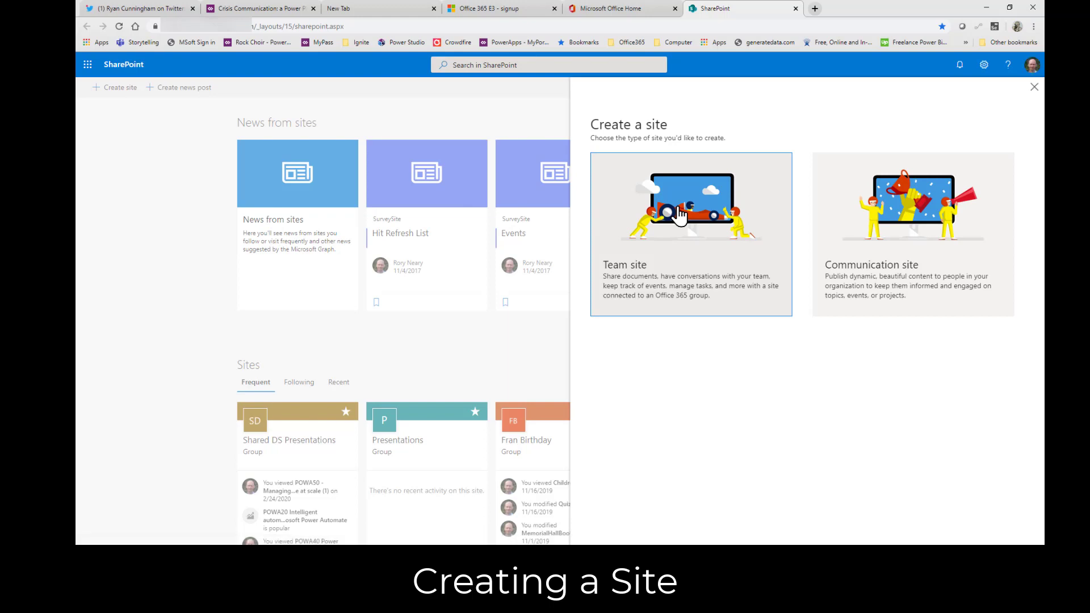
{"action": "left_click", "coordinate": [680, 216]}
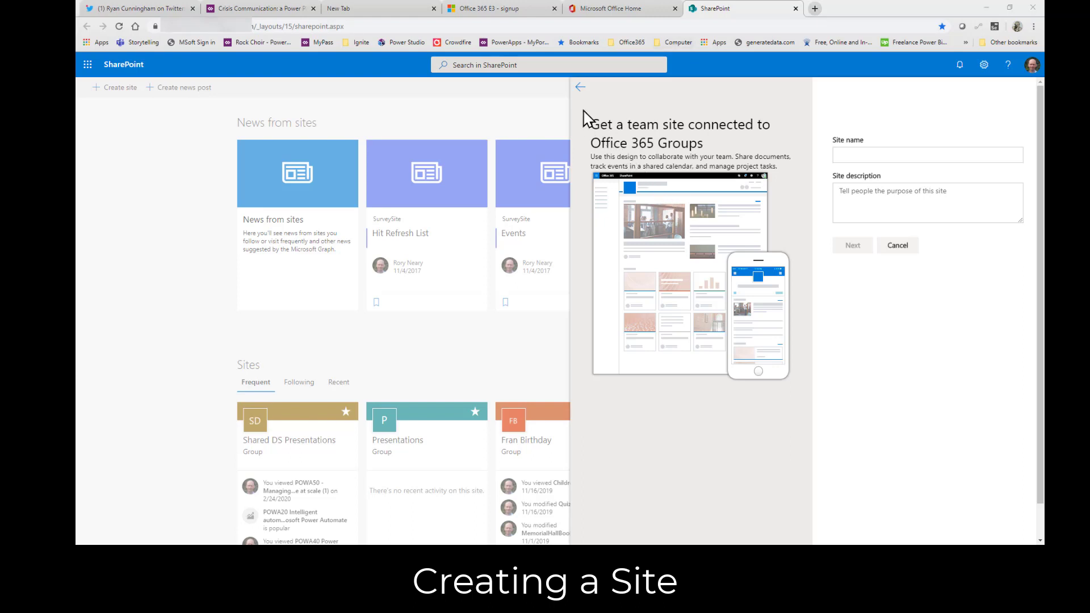
{"action": "key", "text": "alt+Tab"}
{"action": "left_click", "coordinate": [373, 8]}
{"action": "left_click", "coordinate": [366, 29]}
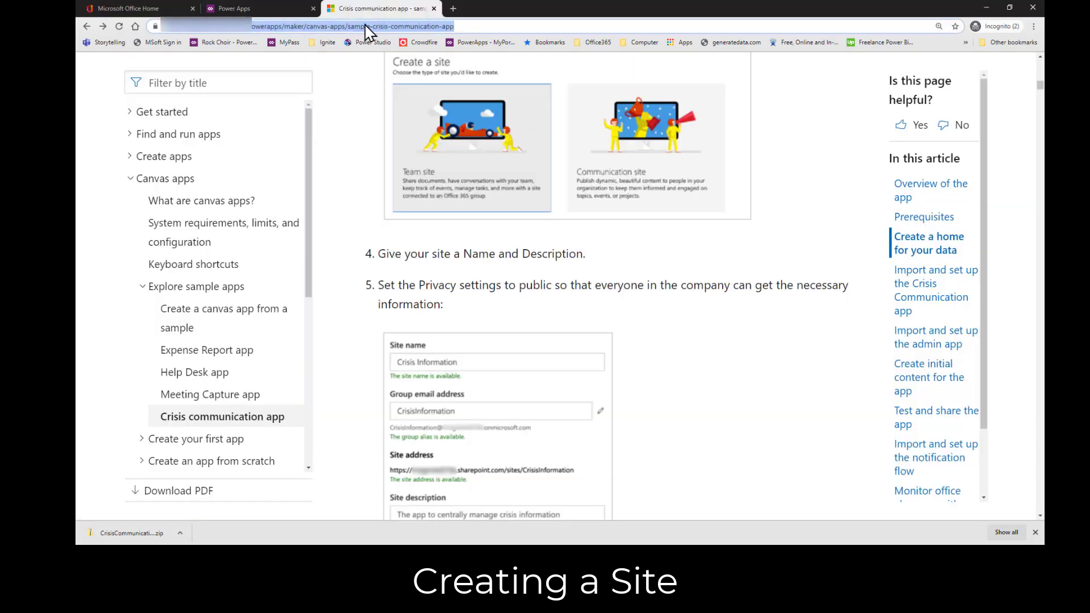
{"action": "left_click", "coordinate": [987, 8]}
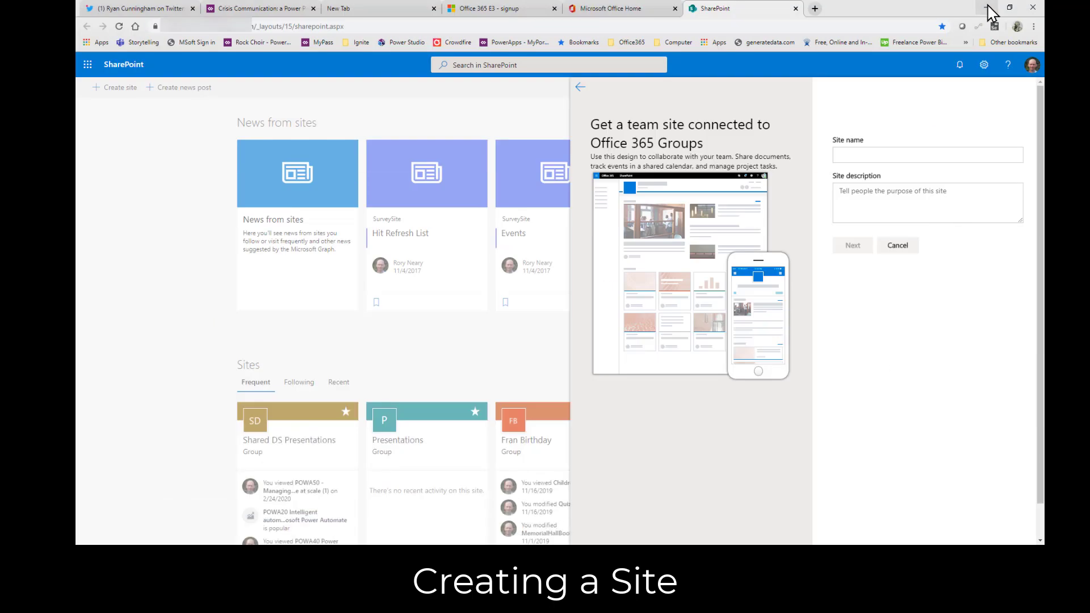
Load the Crisis communication app docs article in a new tab and scroll through it.
{"action": "left_click", "coordinate": [814, 8]}
{"action": "type", "text": "https://docs.microsoft.com/en-us/powerapps/maker/canvas-apps/sample-crisis-communication-app"}
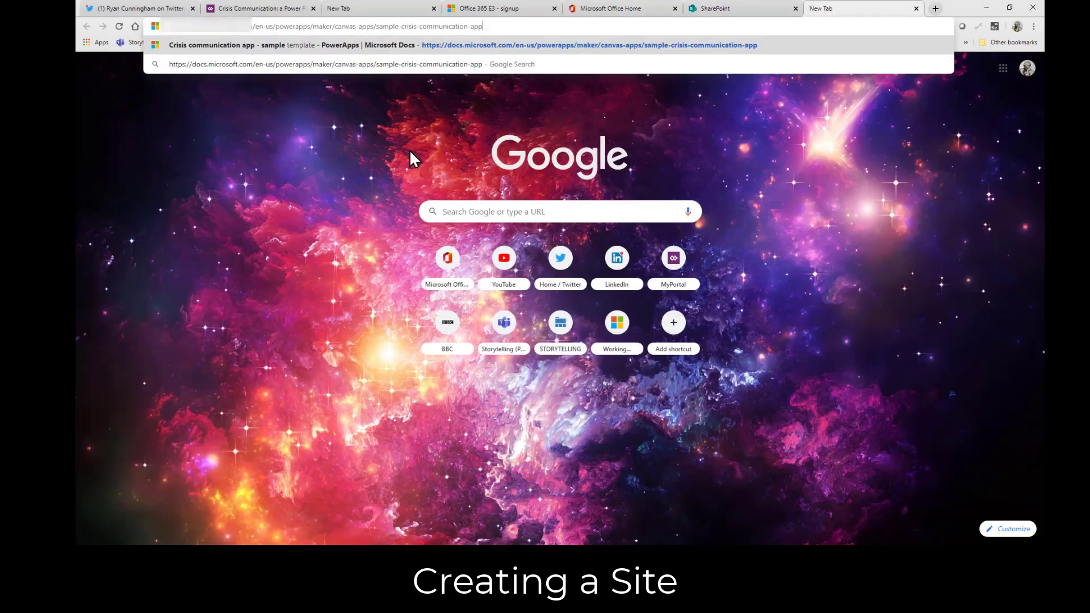
{"action": "key", "text": "Return"}
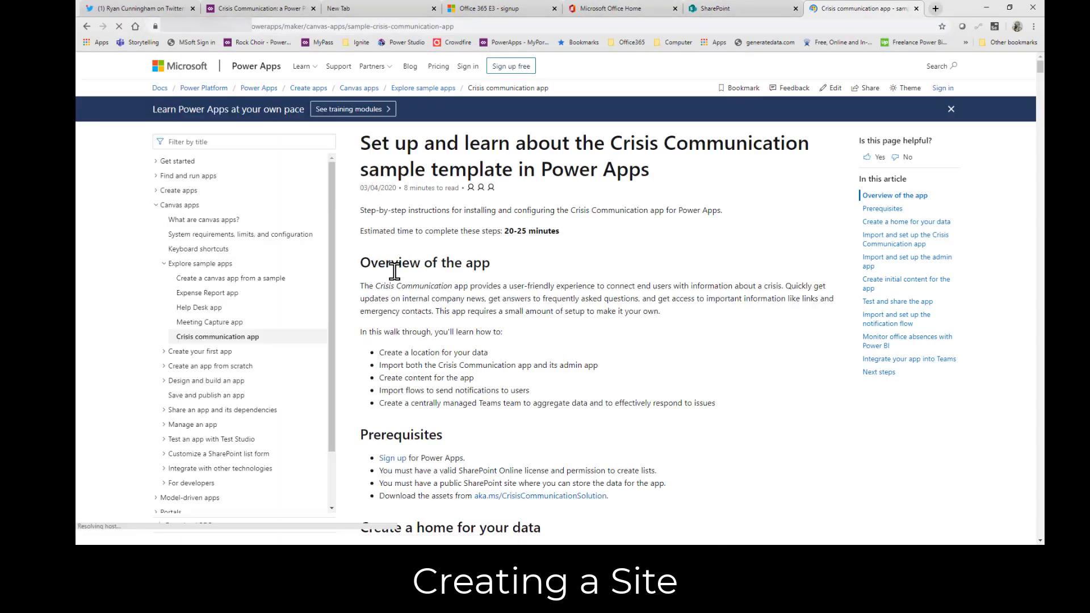
{"action": "scroll", "coordinate": [396, 280], "scroll_direction": "down", "scroll_amount": 7}
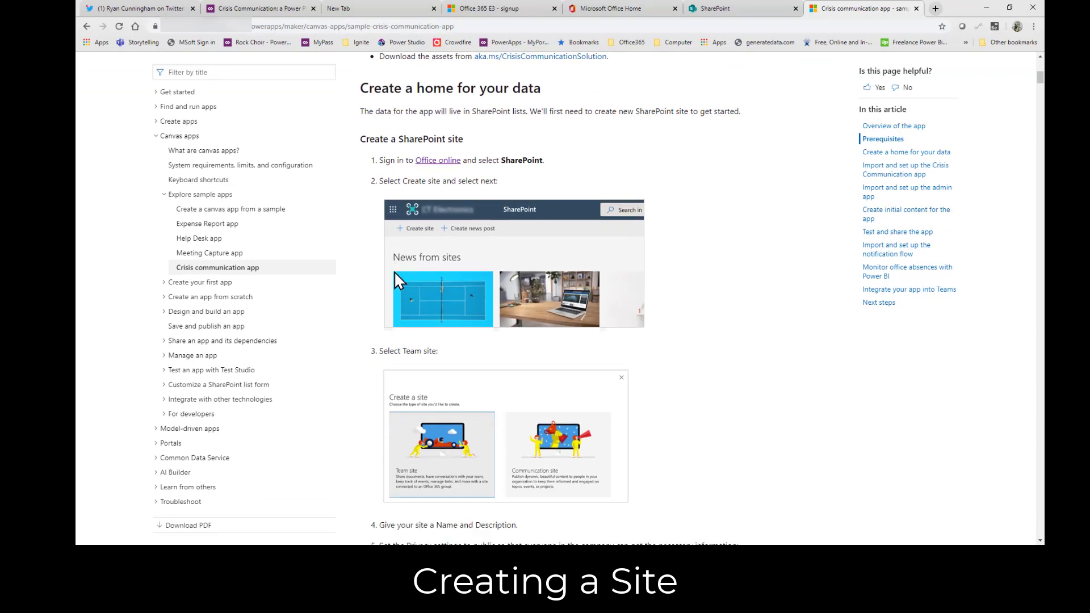
{"action": "scroll", "coordinate": [396, 280], "scroll_direction": "down", "scroll_amount": 5}
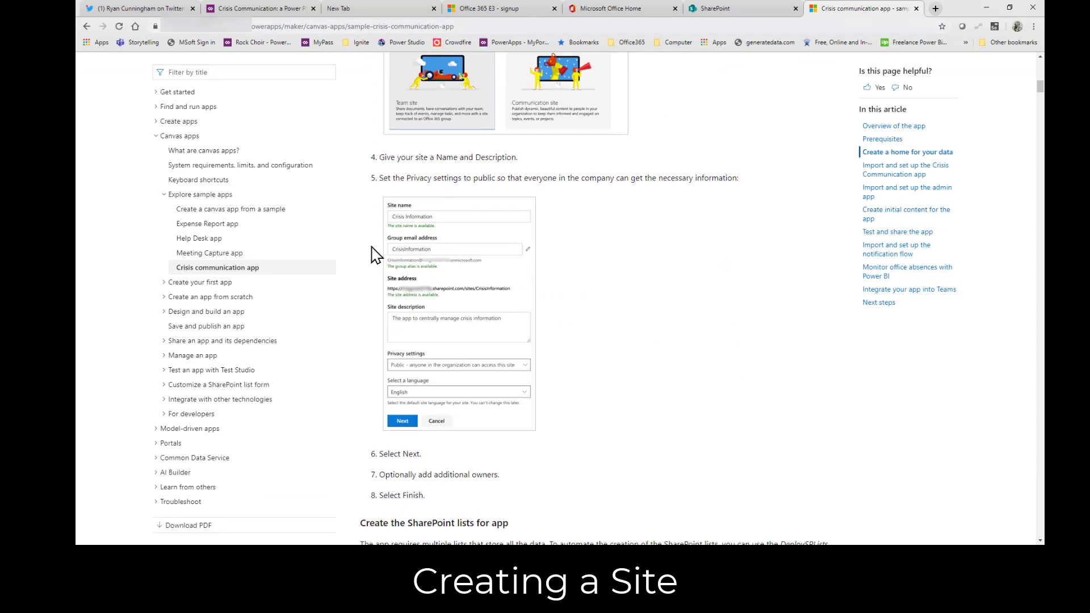
Glance at the Twitter thread and blog post tabs, then return to the SharePoint form.
{"action": "left_click", "coordinate": [161, 12]}
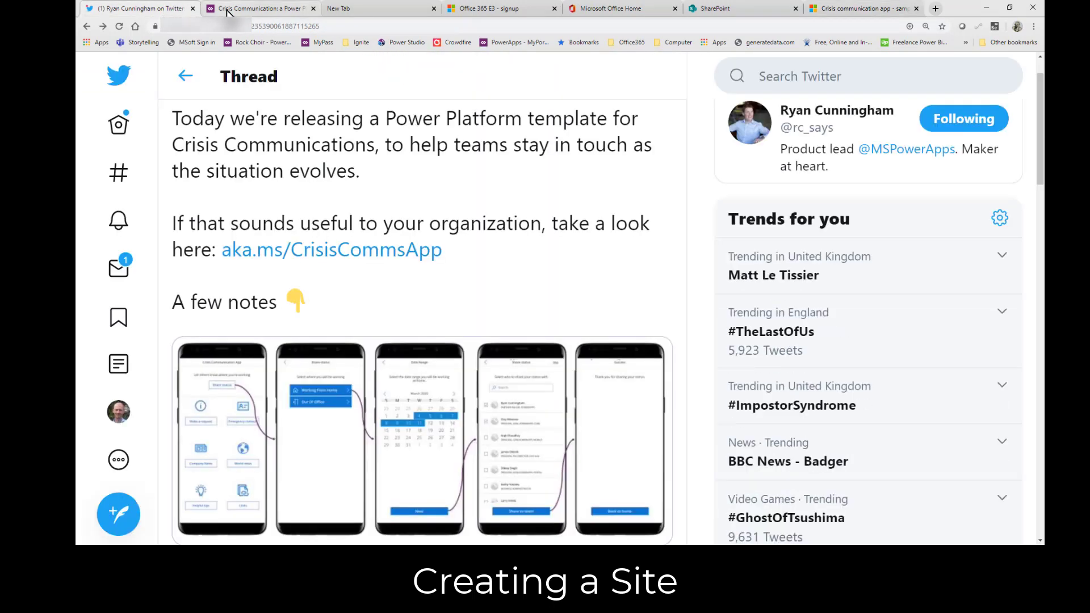
{"action": "left_click", "coordinate": [227, 10]}
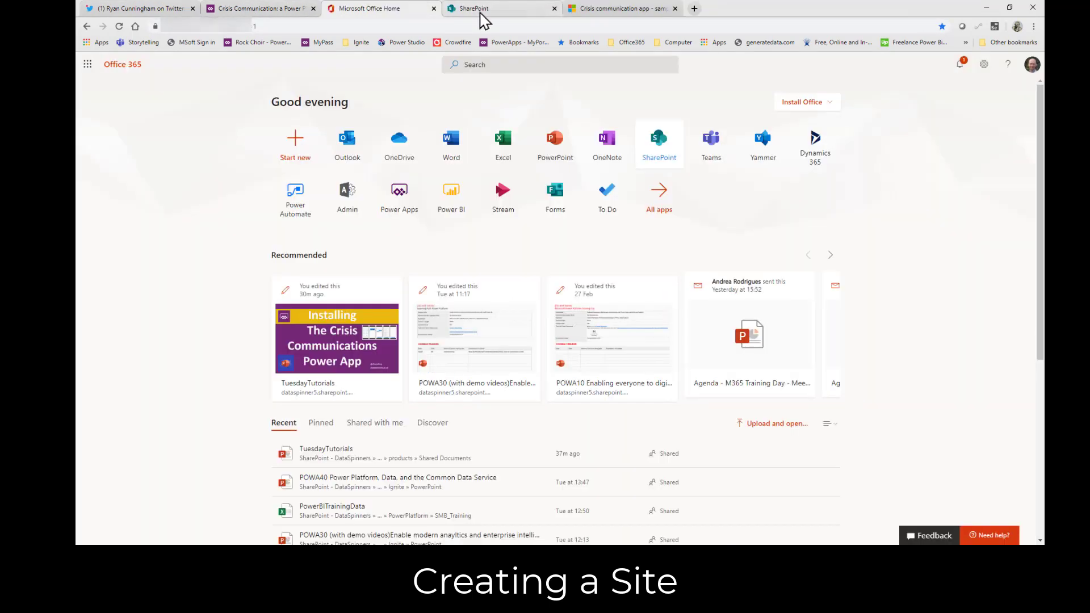
{"action": "left_click", "coordinate": [529, 10]}
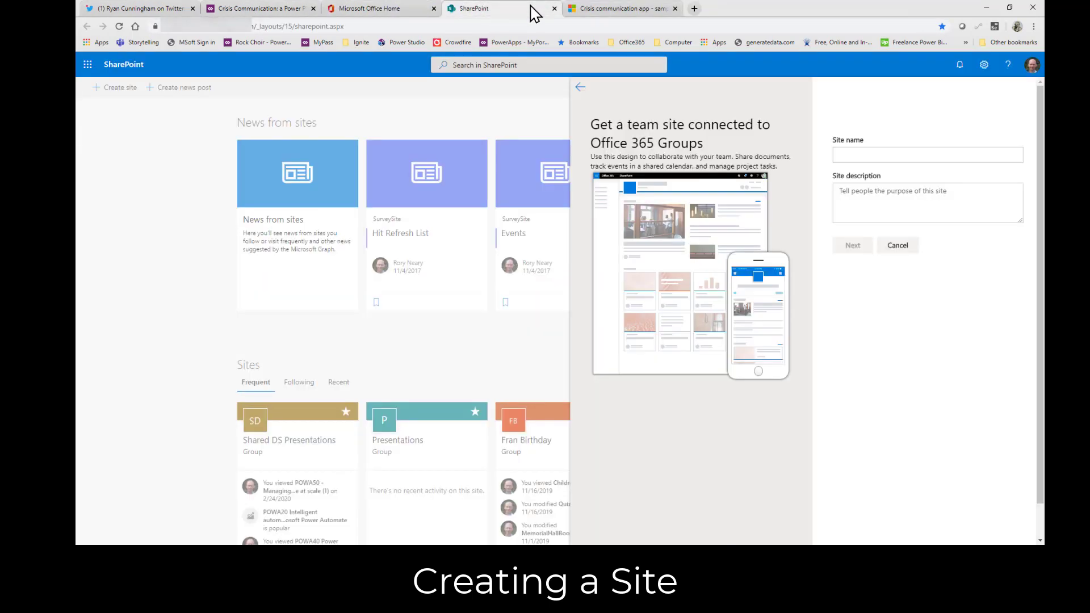
Enter 'Crisis Information' as the team site name, checking it against the guide.
{"action": "left_click", "coordinate": [855, 151]}
{"action": "type", "text": "C"}
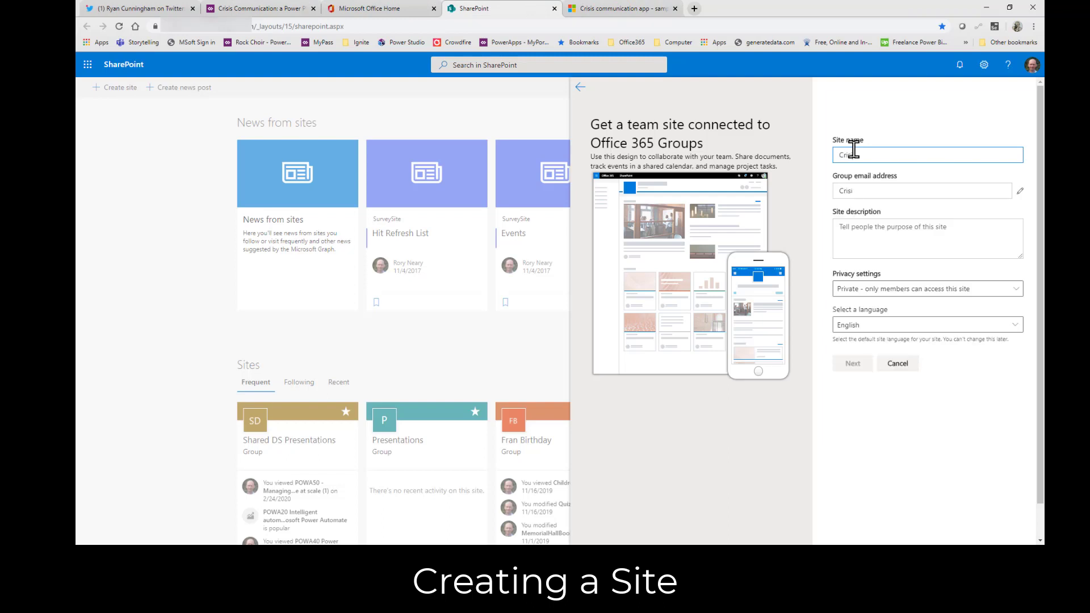
{"action": "type", "text": "risi"}
{"action": "key", "text": "BackSpace"}
{"action": "key", "text": "BackSpace"}
{"action": "type", "text": "ion"}
{"action": "left_click", "coordinate": [597, 14]}
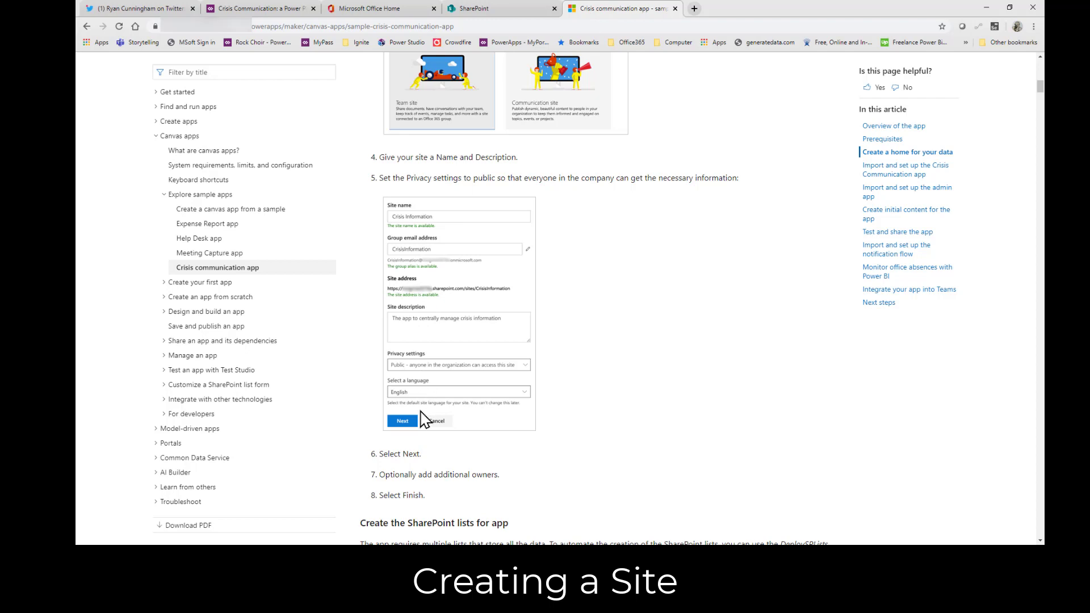
{"action": "left_click", "coordinate": [527, 14]}
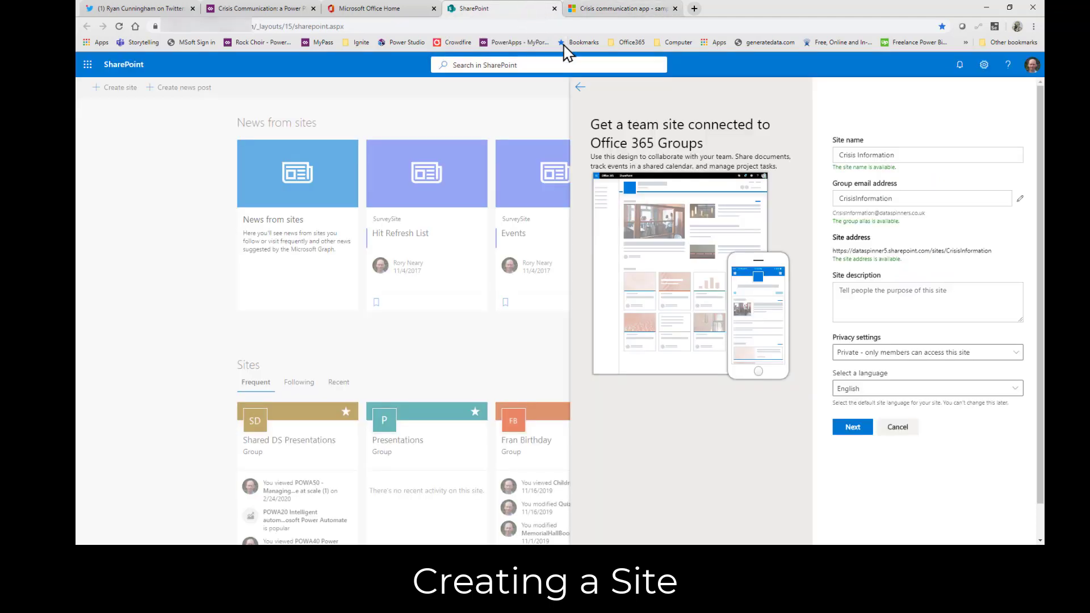
Set the site's privacy to Public and continue to adding group members.
{"action": "left_click", "coordinate": [892, 356]}
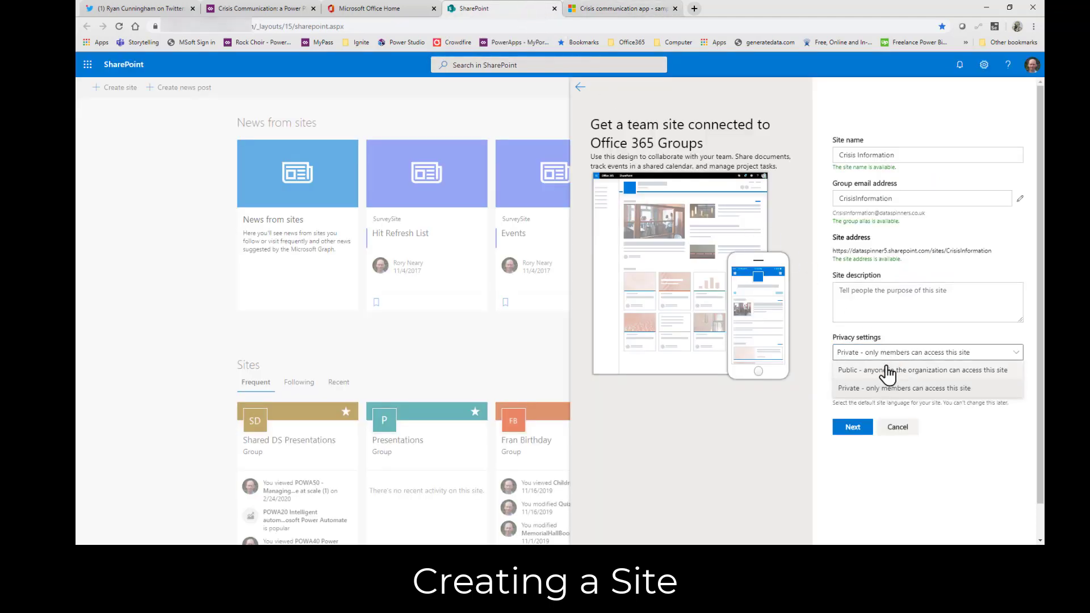
{"action": "left_click", "coordinate": [886, 372]}
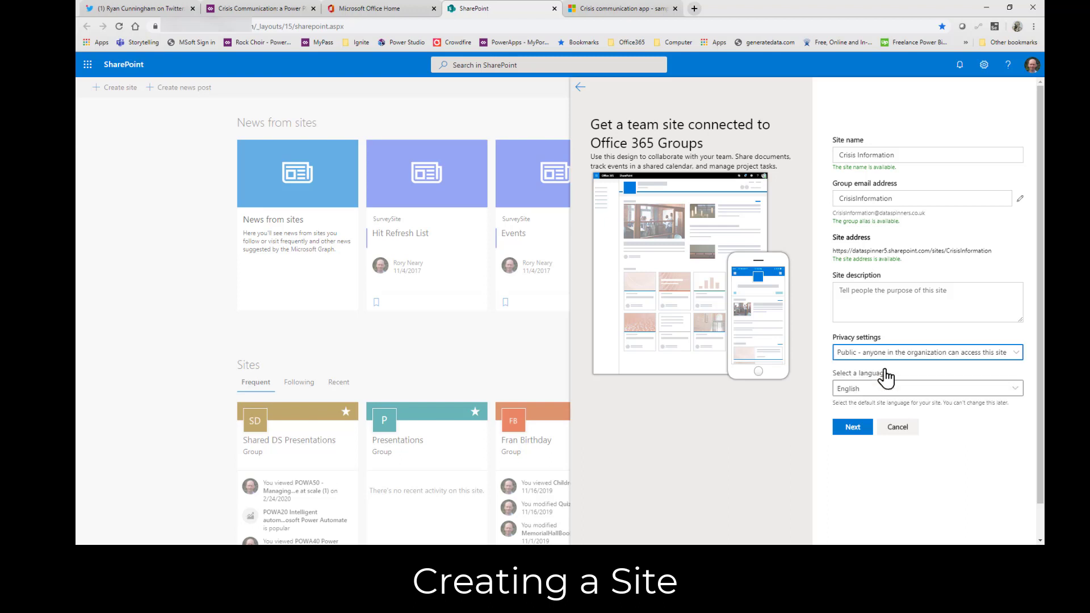
{"action": "left_click", "coordinate": [852, 429]}
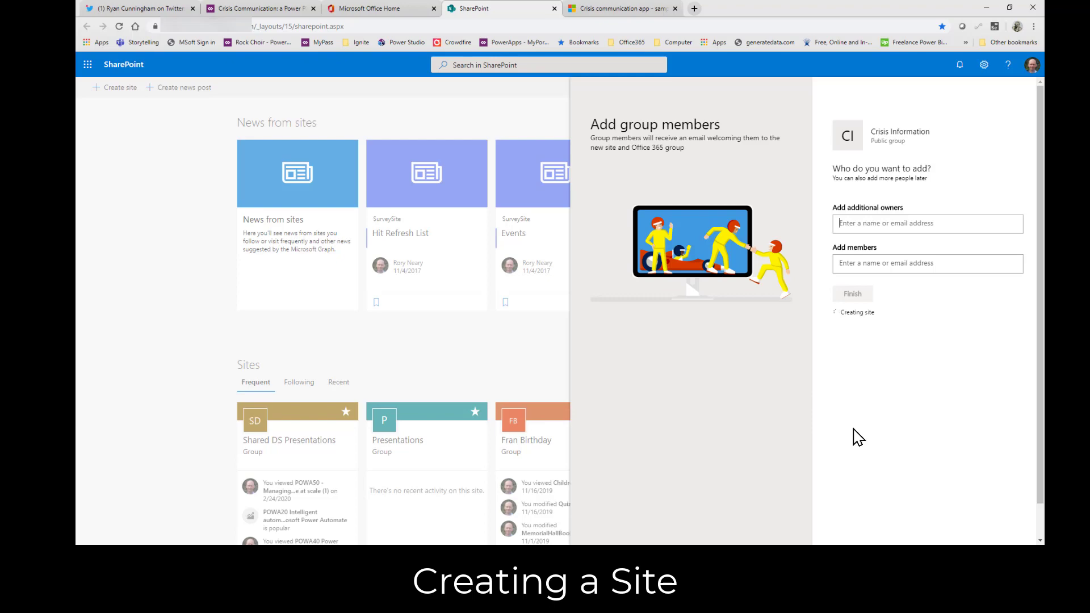
{"action": "left_click", "coordinate": [589, 10]}
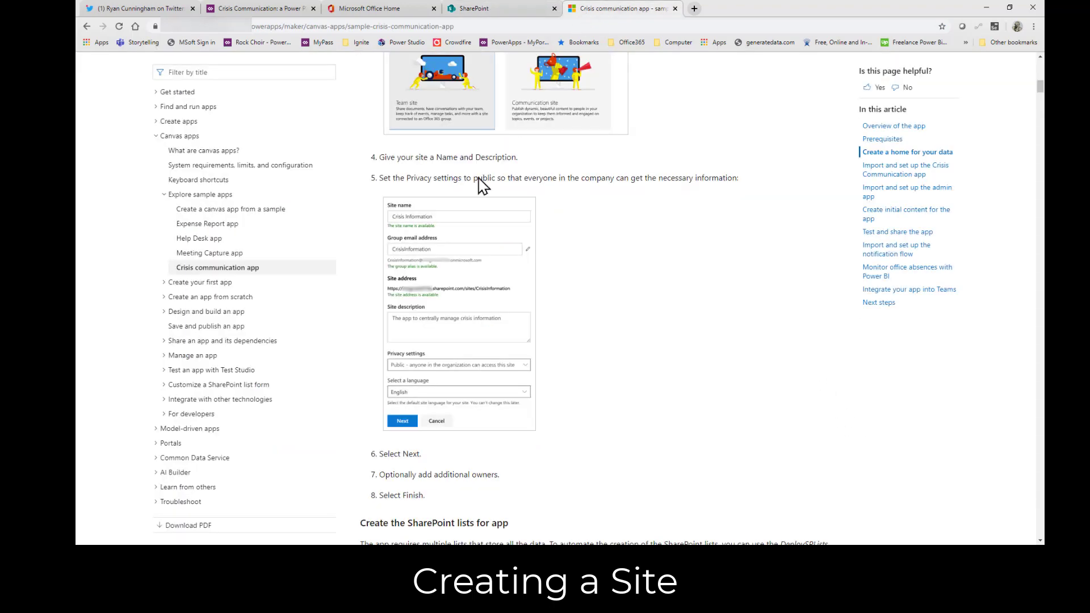
Finish creating the public Crisis Information site in SharePoint.
{"action": "scroll", "coordinate": [431, 261], "scroll_direction": "down", "scroll_amount": 3}
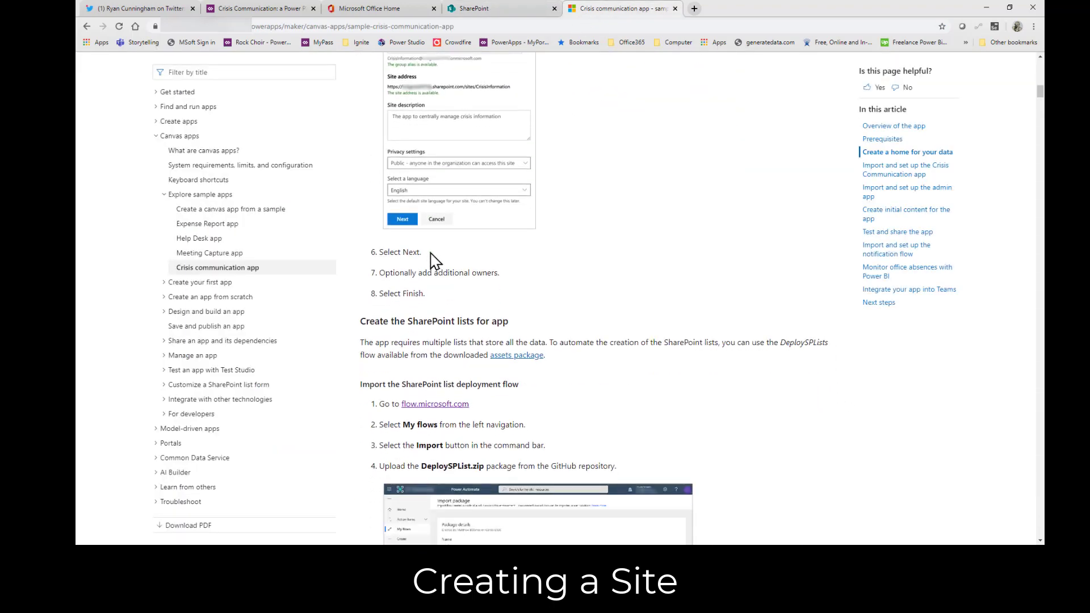
{"action": "left_click", "coordinate": [505, 12]}
{"action": "left_click", "coordinate": [848, 294]}
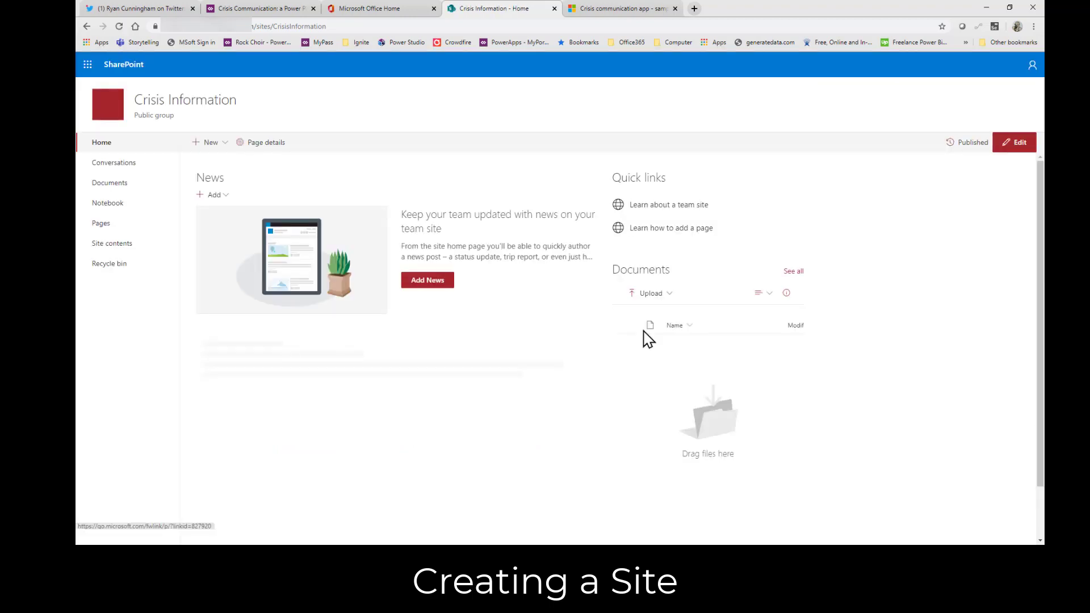
Follow the guide's flow.microsoft.com link to Power Automate.
{"action": "left_click", "coordinate": [585, 11]}
{"action": "scroll", "coordinate": [568, 196], "scroll_direction": "down", "scroll_amount": 3}
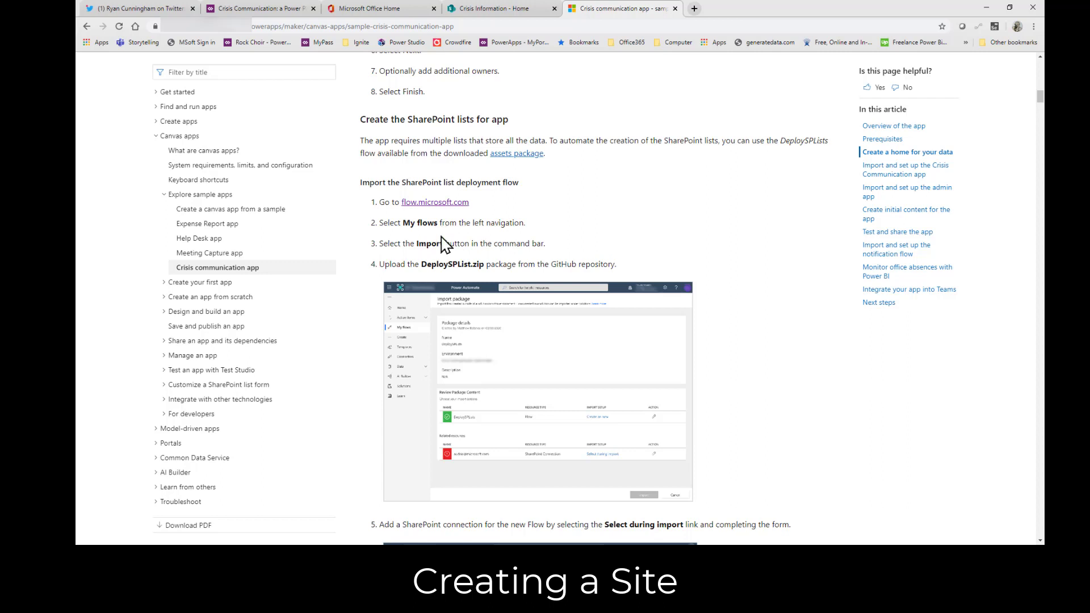
{"action": "left_click", "coordinate": [437, 204]}
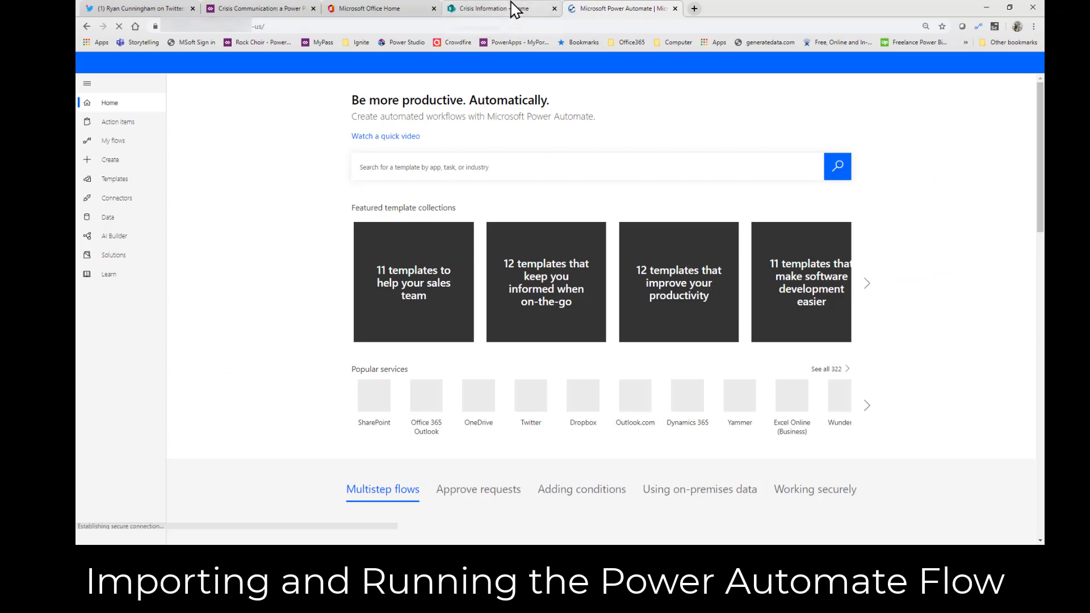
Reopen the Crisis communication guide page in a new browser tab.
{"action": "left_click", "coordinate": [694, 8]}
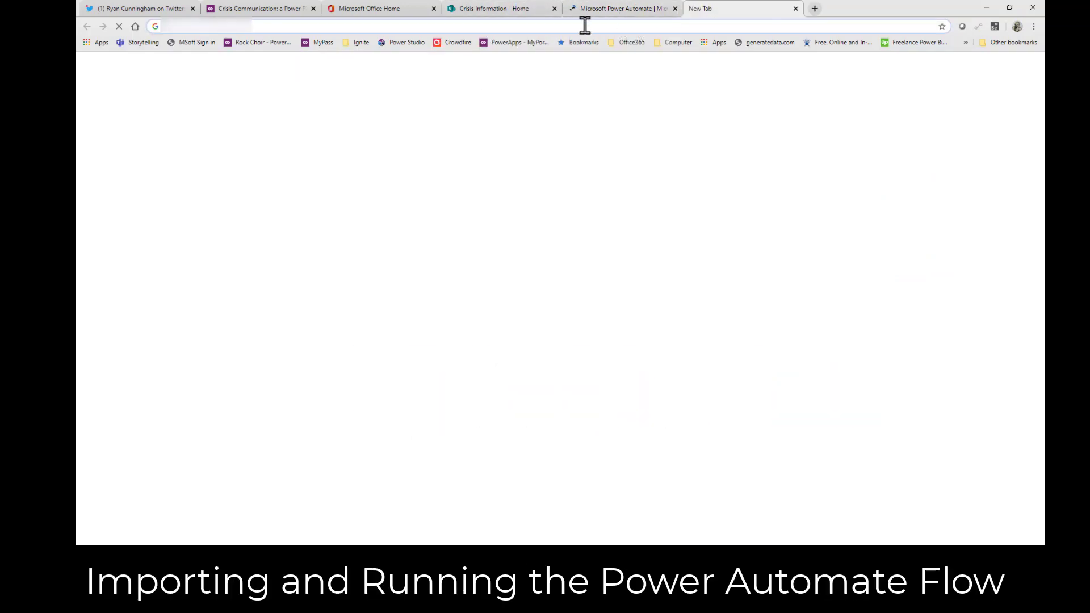
{"action": "type", "text": "https://docs.microsoft.com/en-us/powerapps/maker/canvas-apps/sample-crisis-communication-app"}
{"action": "key", "text": "Return"}
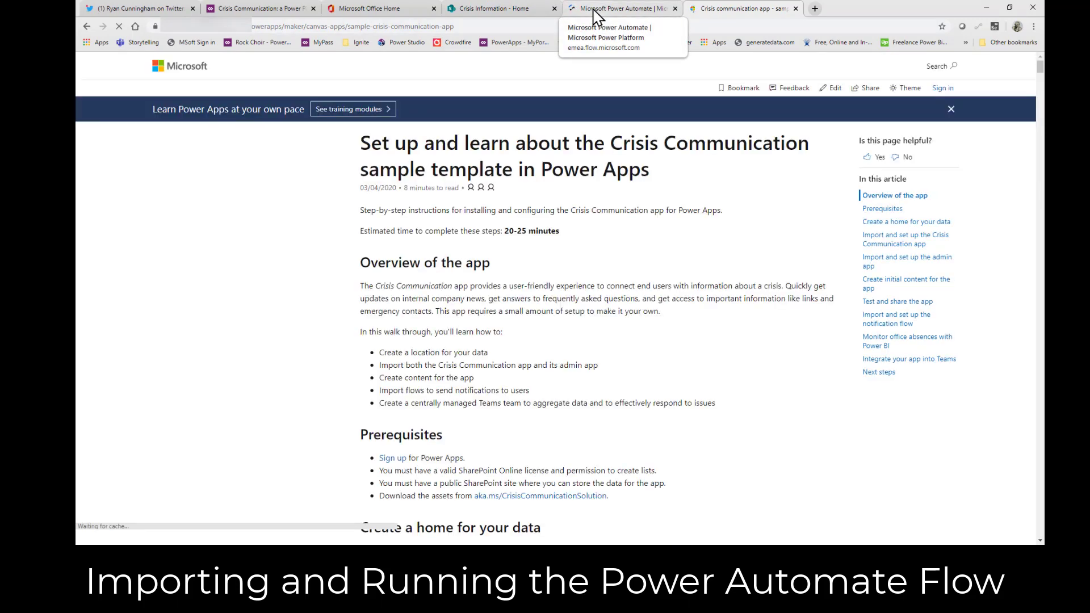
Go to My flows, dismiss the reauthenticate prompt, and start an Import package.
{"action": "left_click", "coordinate": [594, 9]}
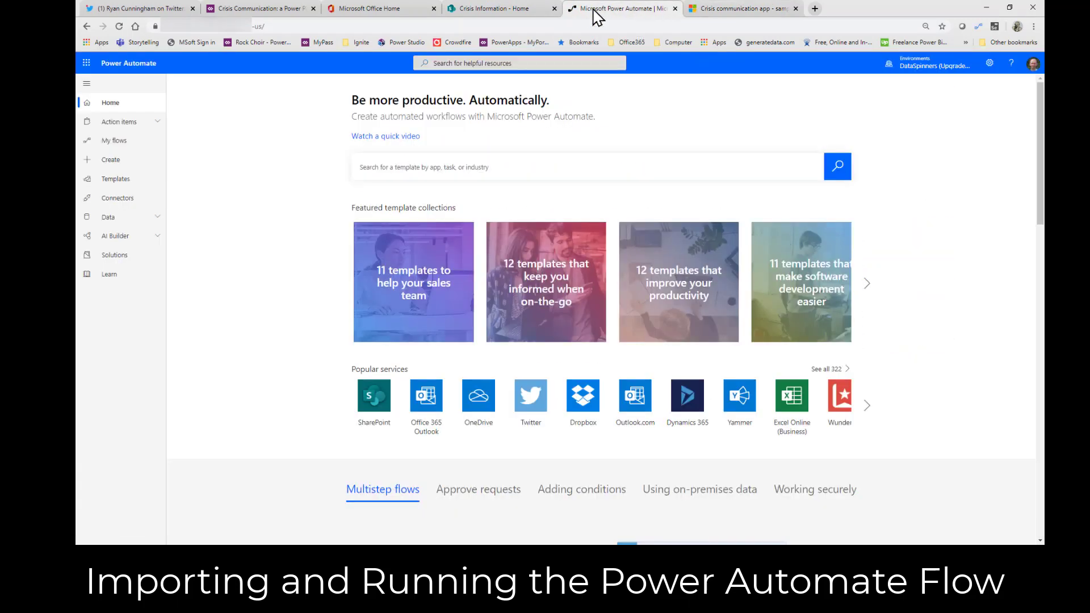
{"action": "left_click", "coordinate": [127, 166]}
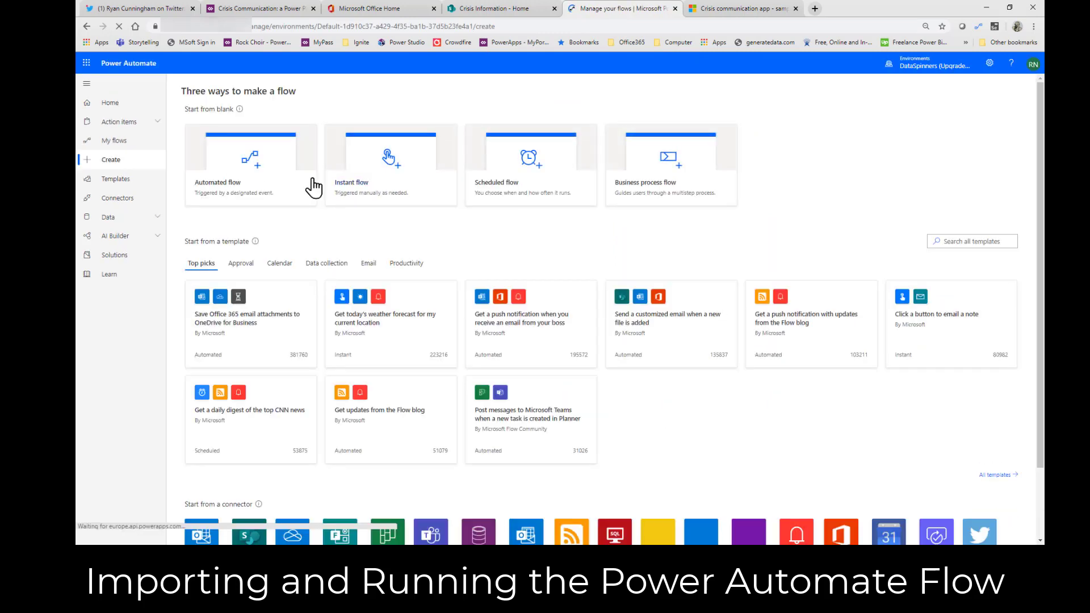
{"action": "left_click", "coordinate": [125, 142]}
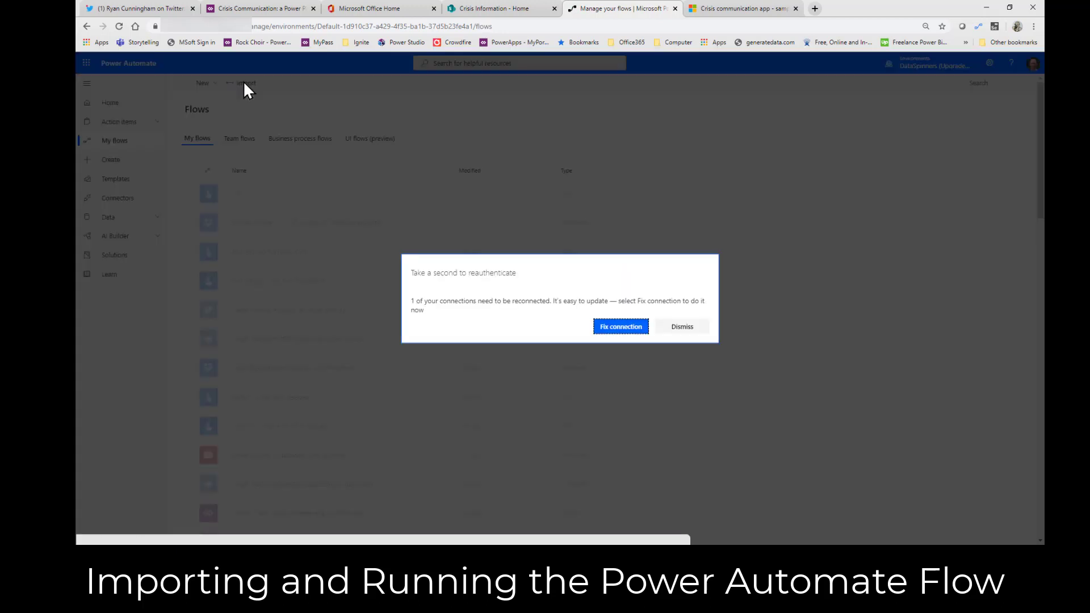
{"action": "left_click", "coordinate": [681, 328]}
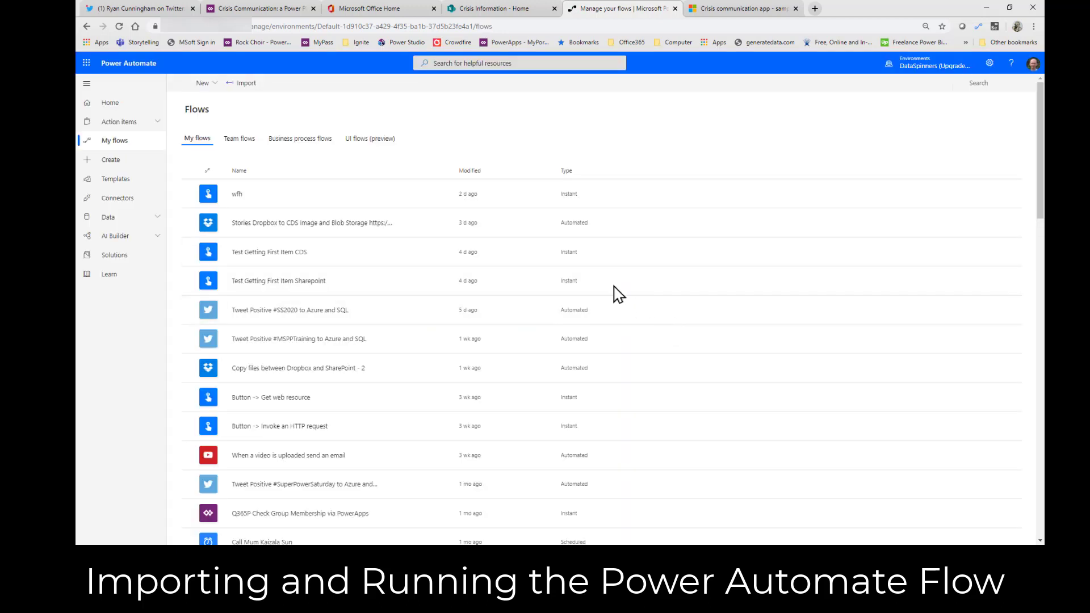
{"action": "left_click", "coordinate": [245, 84]}
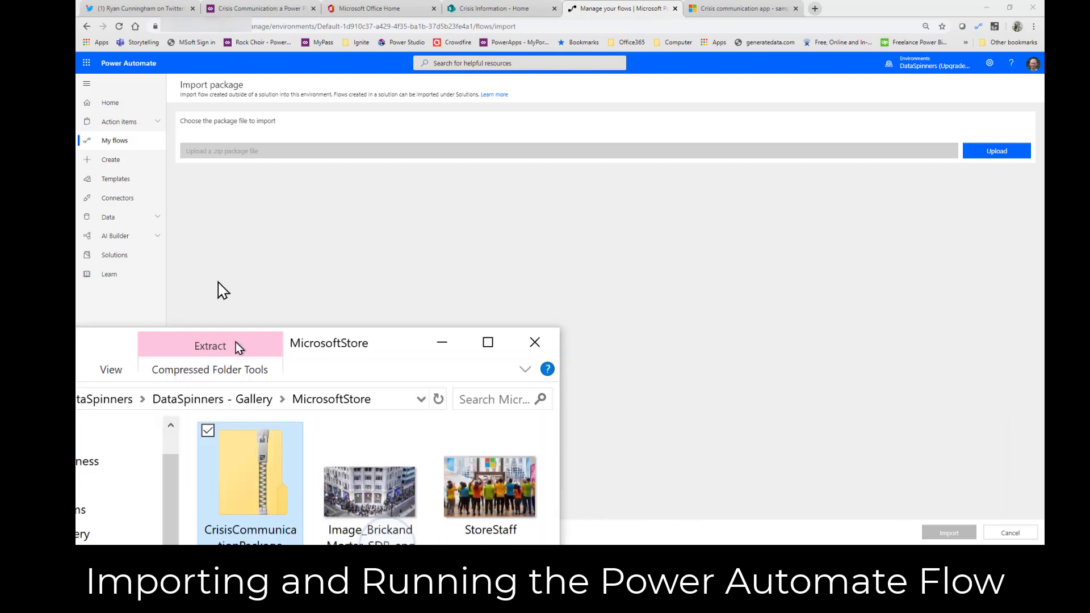
Maximize File Explorer and Extract All from the CrisisCommunicationPackage zip.
{"action": "left_click_drag", "start_coordinate": [236, 346], "coordinate": [542, 144]}
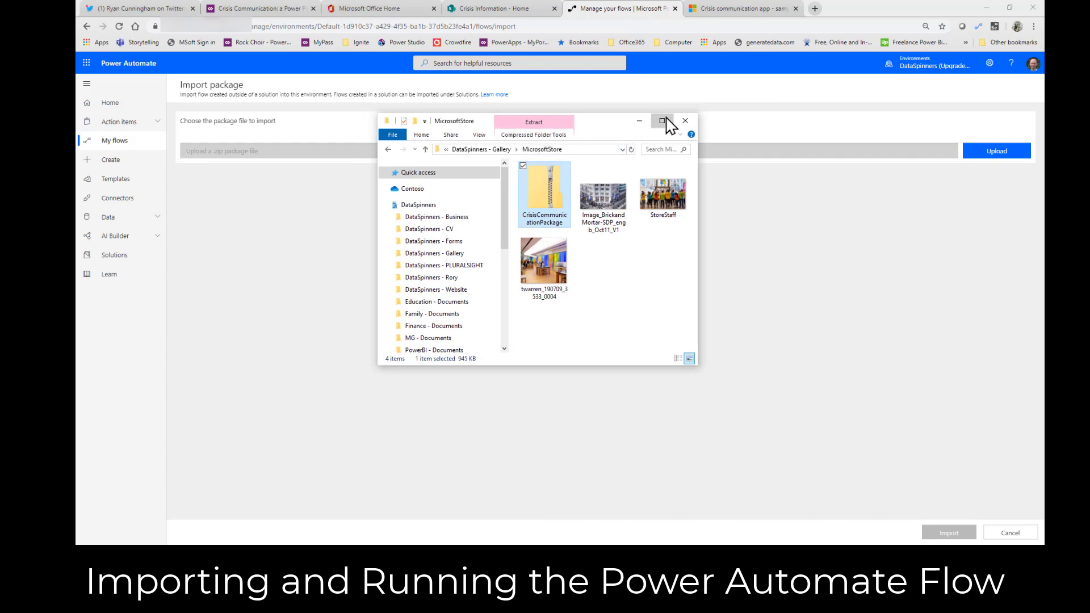
{"action": "left_click", "coordinate": [661, 120]}
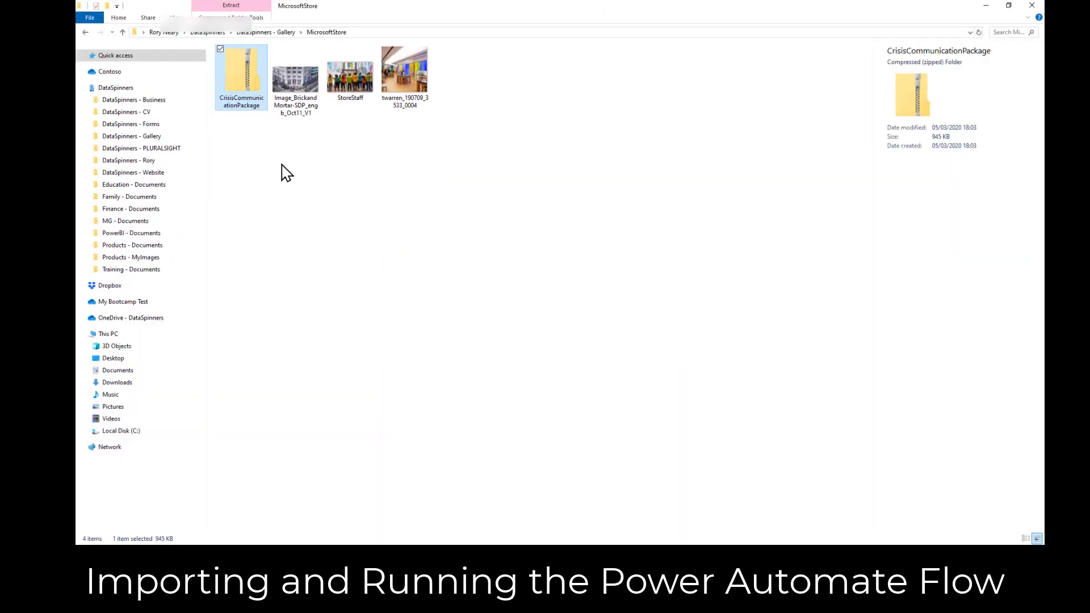
{"action": "right_click", "coordinate": [241, 83]}
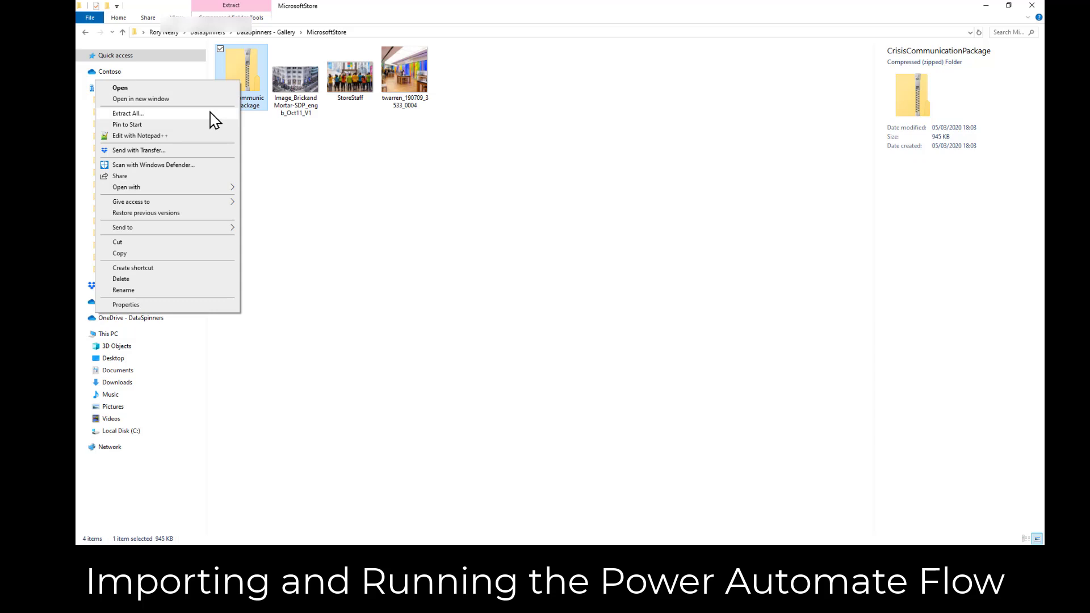
{"action": "left_click", "coordinate": [210, 113]}
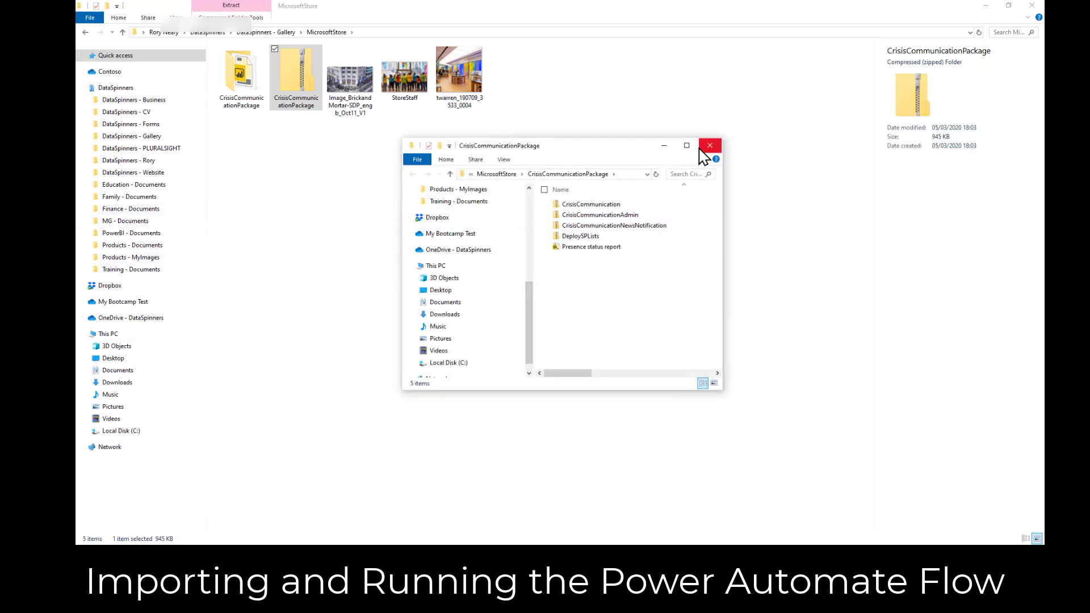
Open the extracted CrisisCommunicationPackage folder and grab its full path.
{"action": "left_click", "coordinate": [240, 86]}
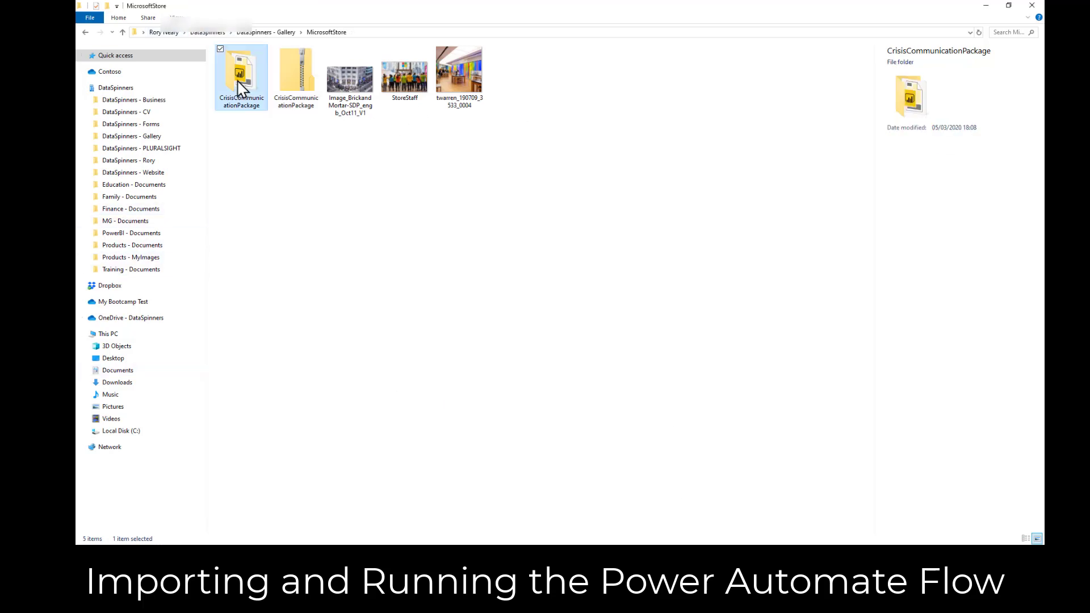
{"action": "double_click", "coordinate": [240, 86]}
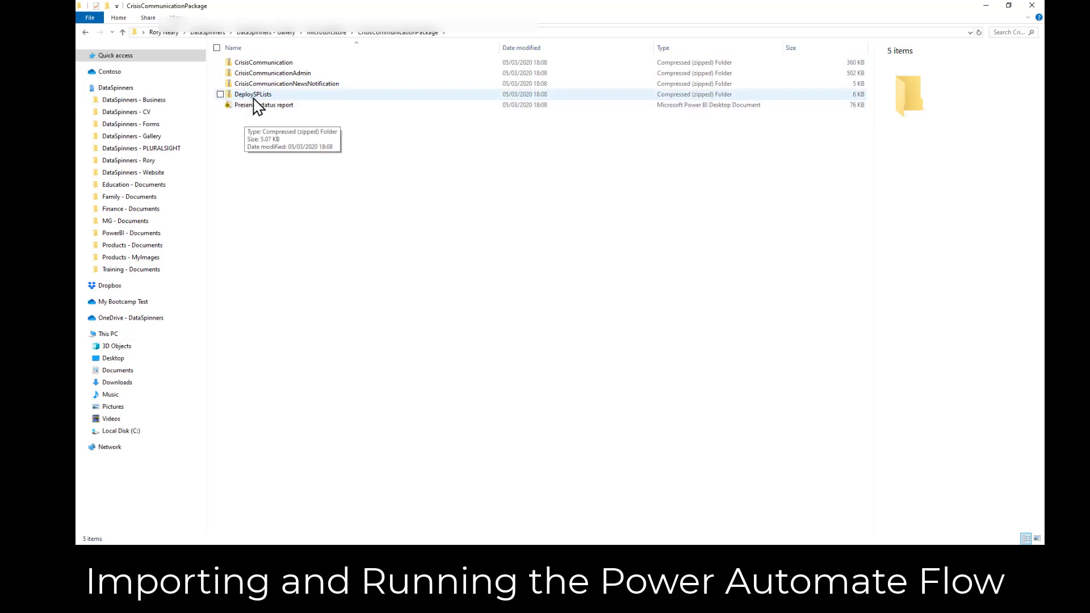
{"action": "left_click", "coordinate": [571, 32]}
{"action": "left_click", "coordinate": [985, 10]}
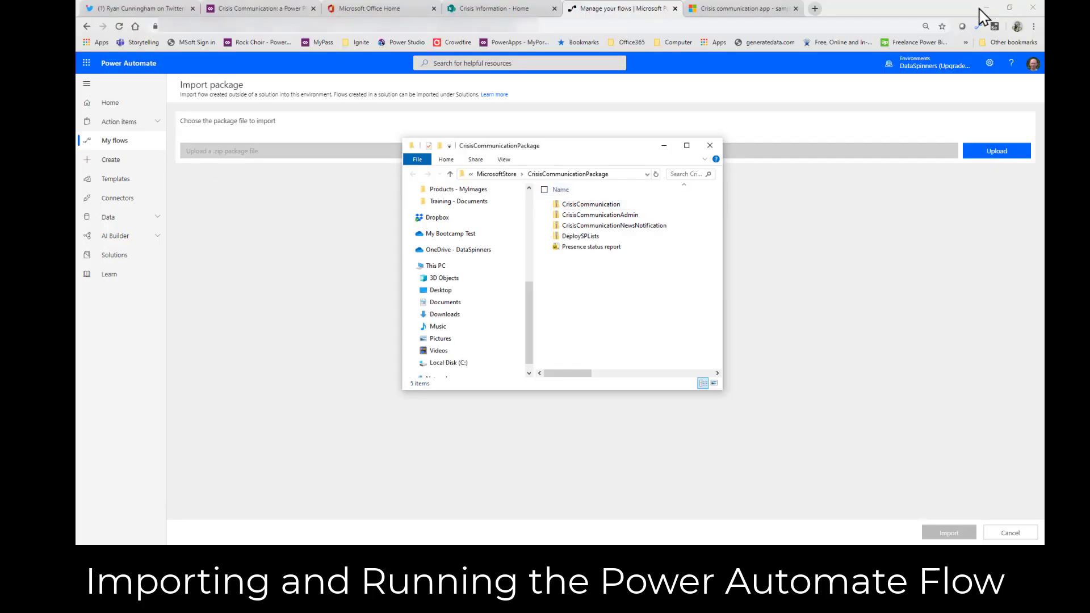
Begin a package upload from the Import page, then cancel the file picker.
{"action": "left_click", "coordinate": [709, 145]}
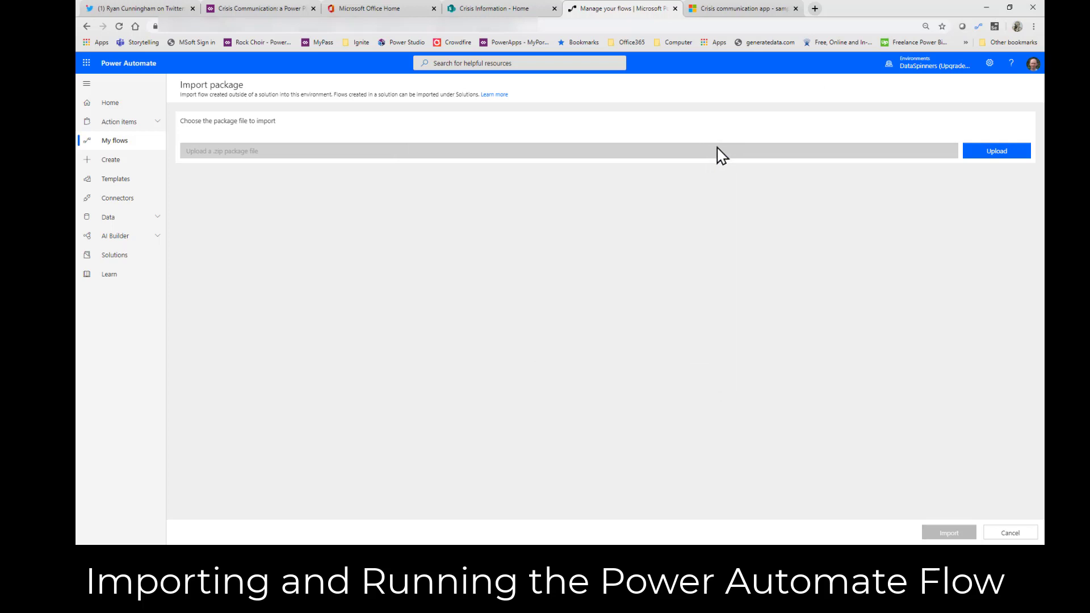
{"action": "left_click", "coordinate": [1005, 159]}
{"action": "left_click", "coordinate": [262, 31]}
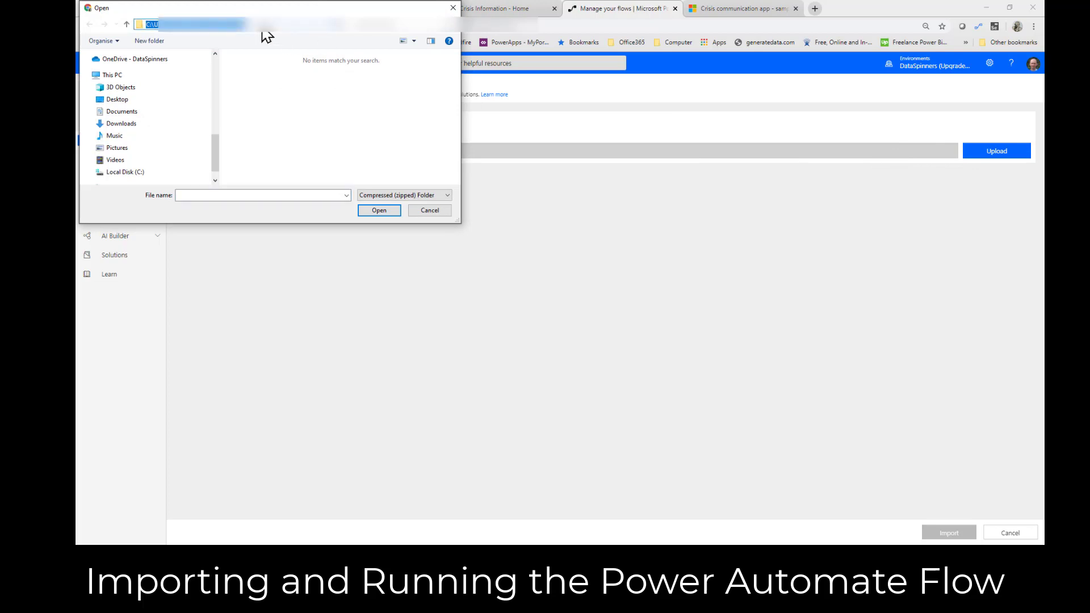
{"action": "key", "text": "Return"}
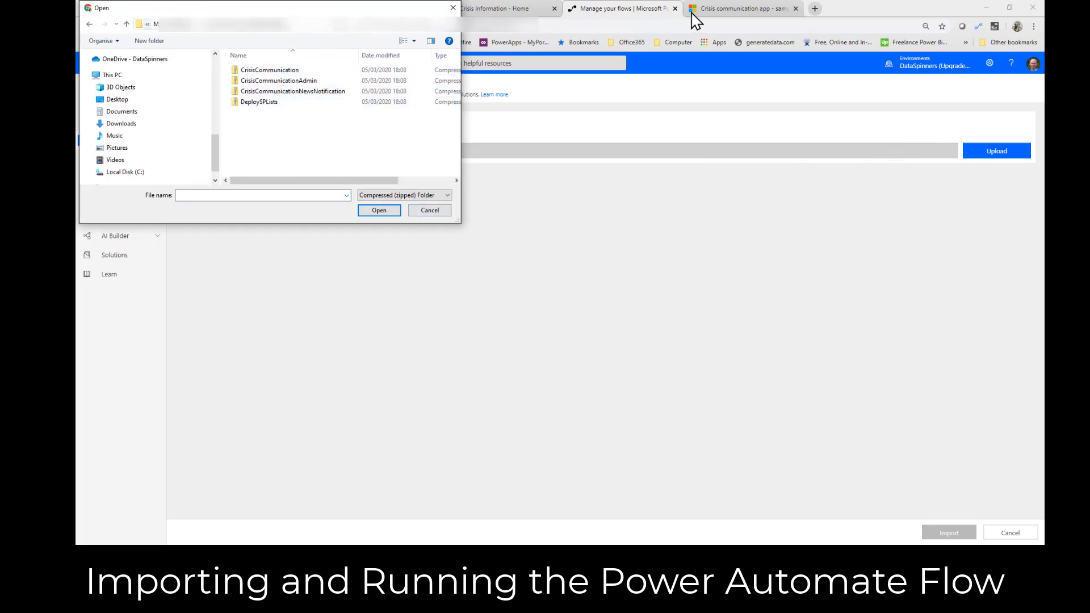
{"action": "left_click", "coordinate": [729, 11]}
{"action": "left_click", "coordinate": [440, 213]}
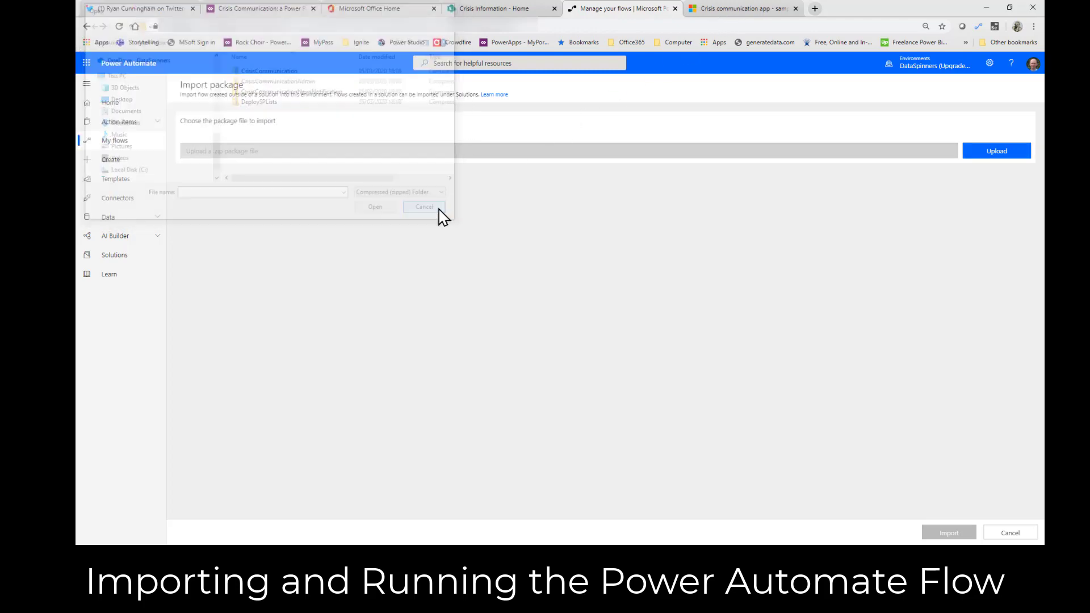
Zoom in on the Crisis communication guide and scroll down its steps.
{"action": "left_click", "coordinate": [722, 12]}
{"action": "scroll", "coordinate": [435, 272], "scroll_direction": "down", "scroll_amount": 8}
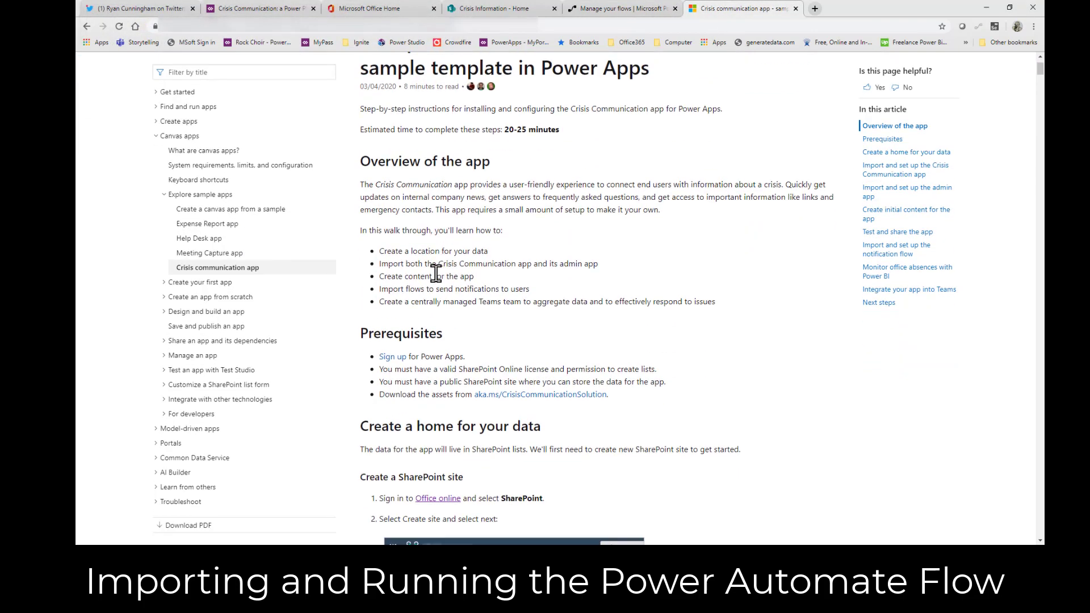
{"action": "scroll", "coordinate": [437, 281], "scroll_direction": "down", "scroll_amount": 10}
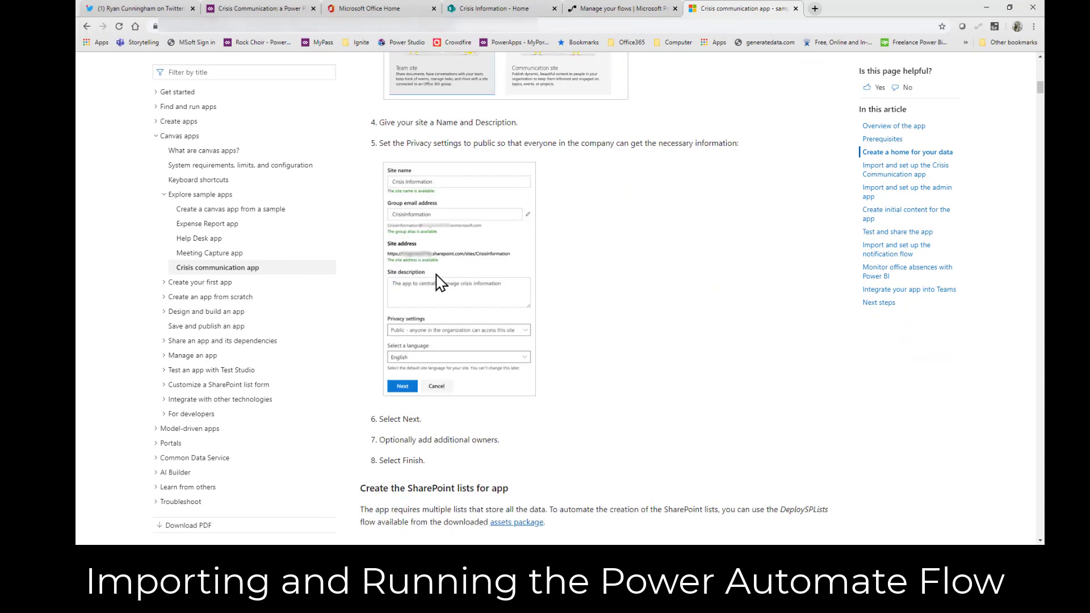
{"action": "key", "text": "ctrl+plus"}
{"action": "scroll", "coordinate": [505, 315], "scroll_direction": "down", "scroll_amount": 3}
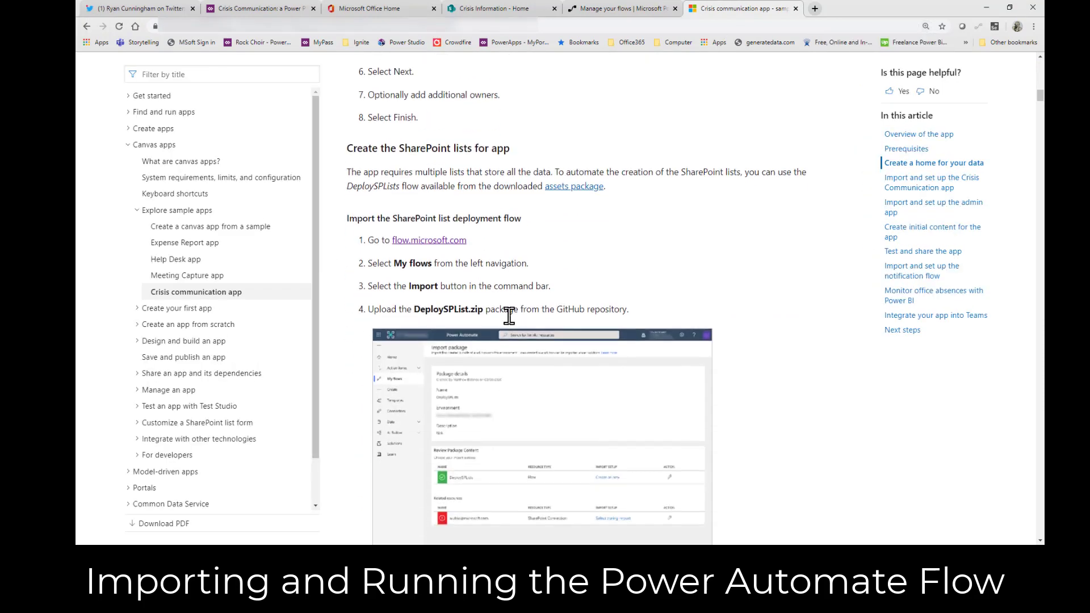
Upload DeploySPLists.zip from the extracted package folder.
{"action": "left_click", "coordinate": [596, 8]}
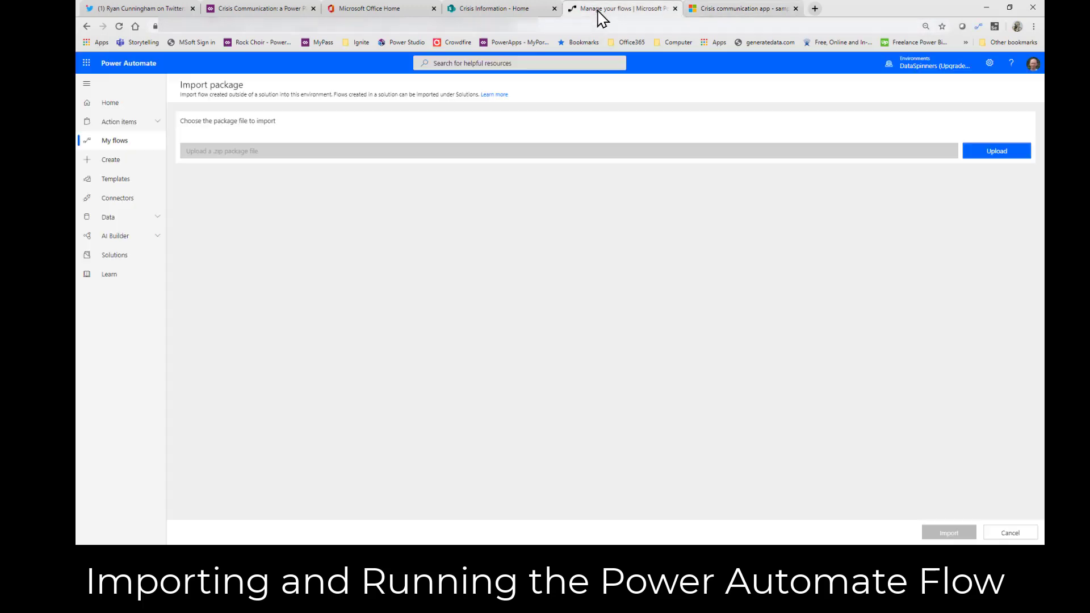
{"action": "left_click", "coordinate": [991, 151]}
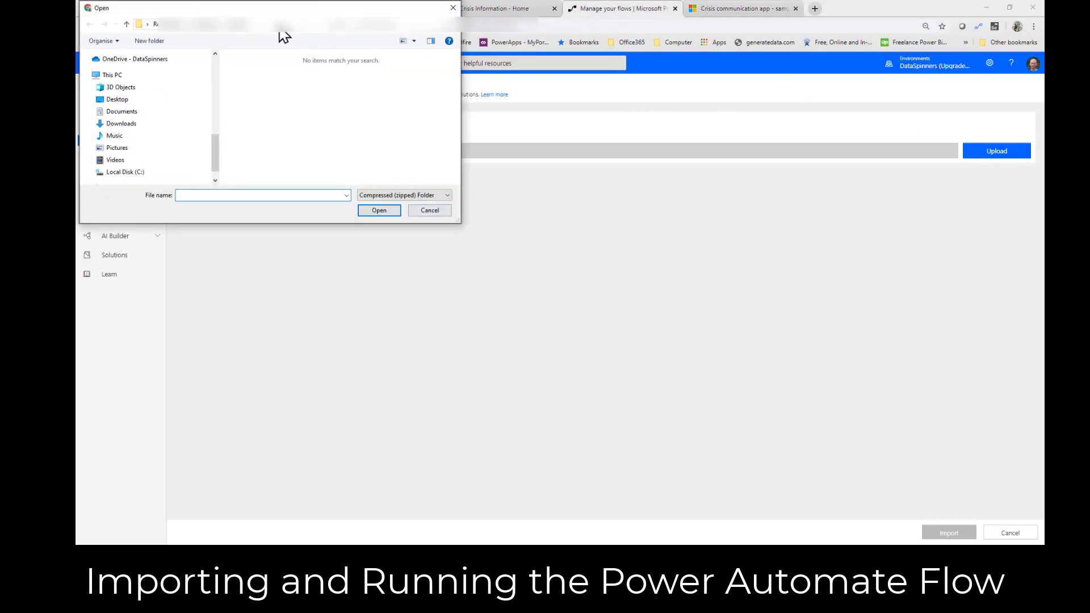
{"action": "left_click", "coordinate": [278, 28]}
{"action": "key", "text": "ctrl+v"}
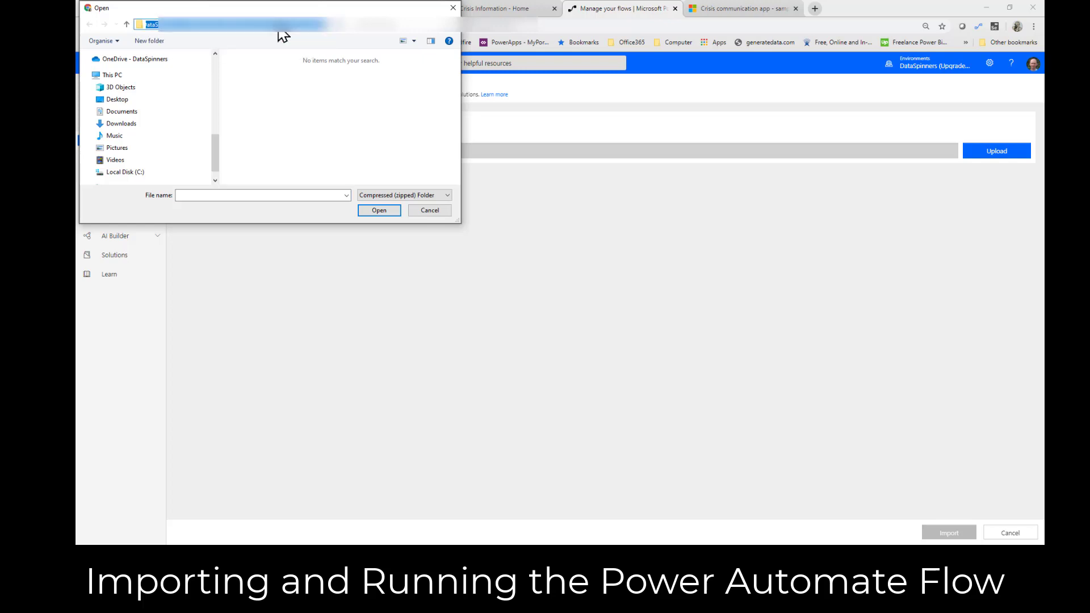
{"action": "key", "text": "Return"}
{"action": "left_click", "coordinate": [263, 103]}
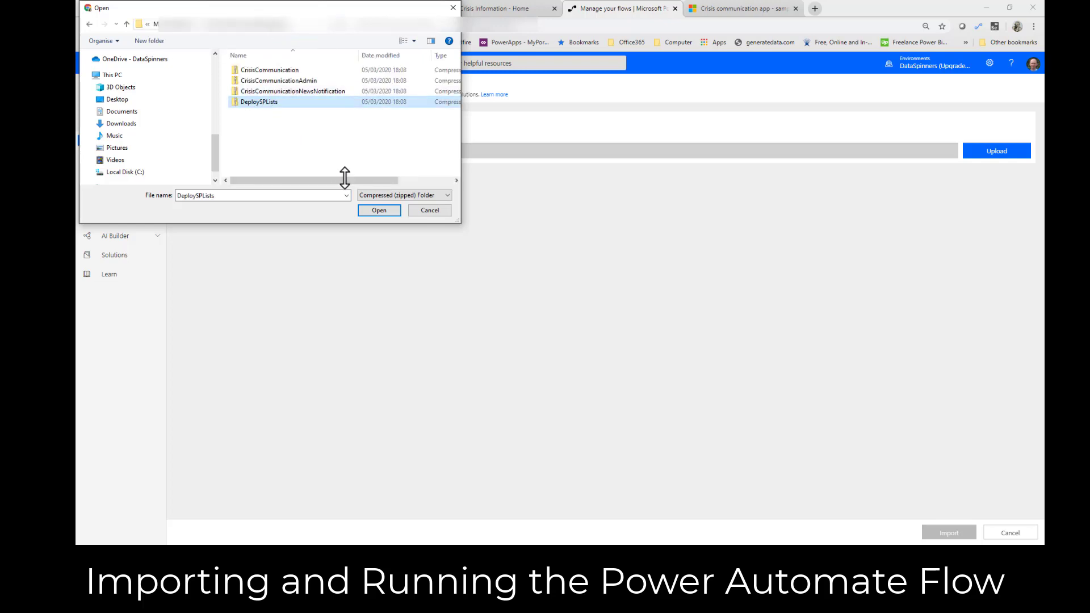
{"action": "left_click", "coordinate": [380, 211]}
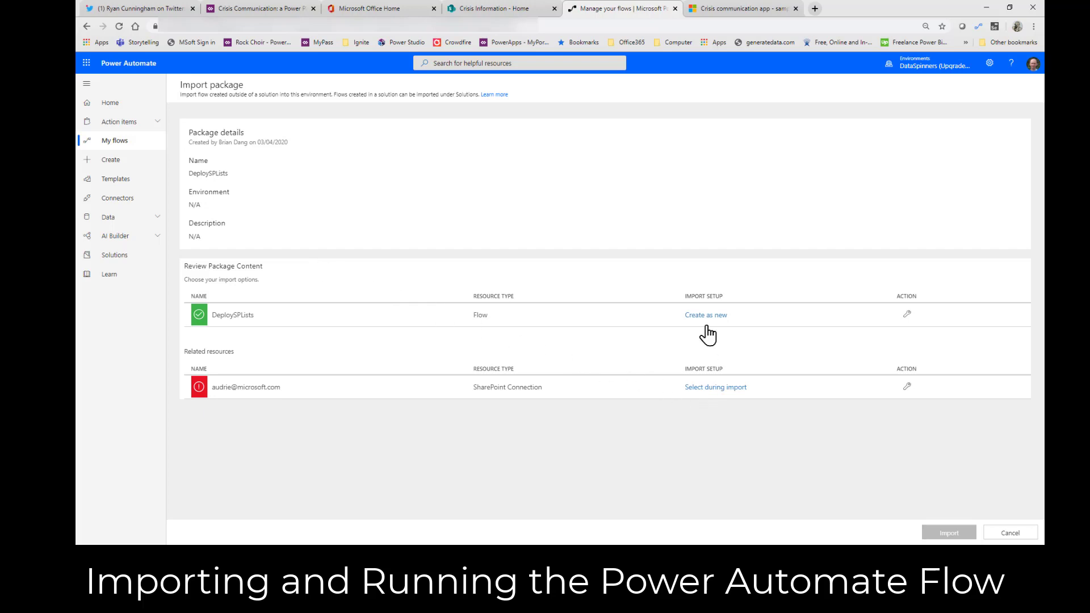
Map the SharePoint connection to the first existing connection, save, and import the package.
{"action": "left_click", "coordinate": [722, 392]}
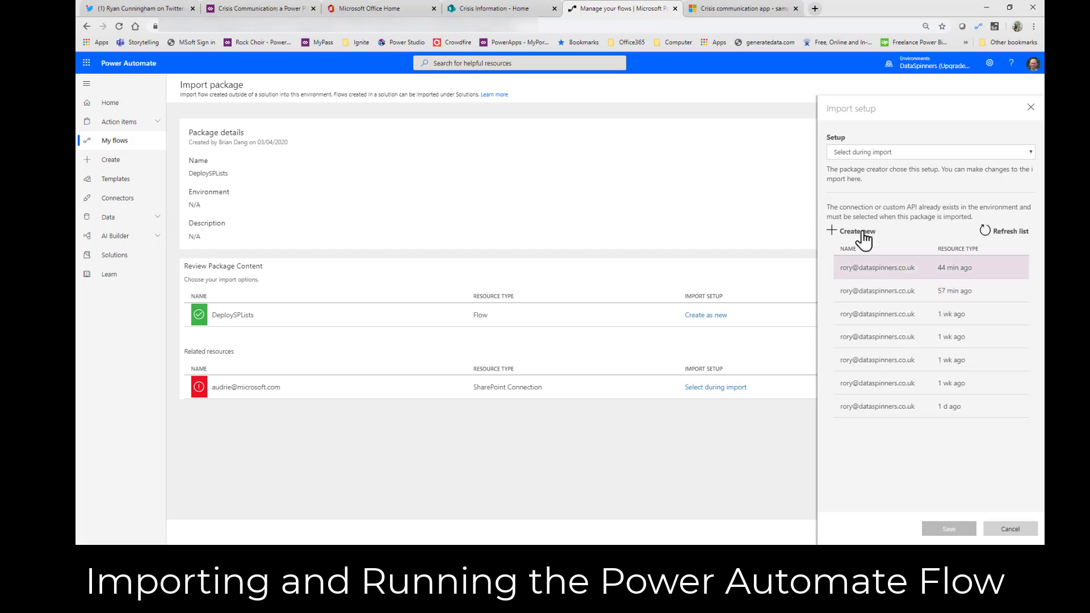
{"action": "left_click", "coordinate": [867, 273]}
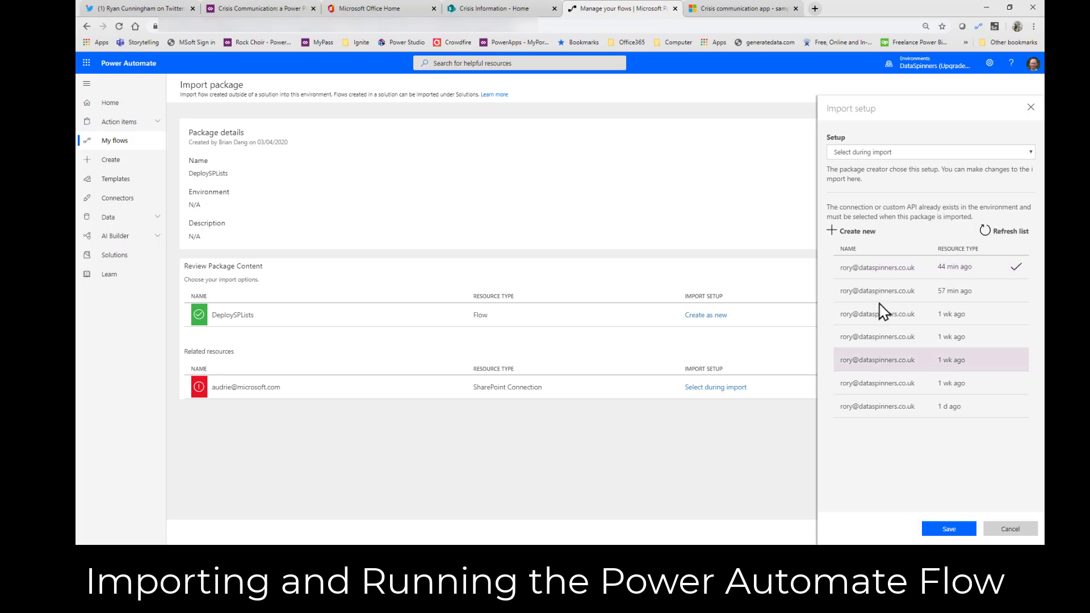
{"action": "left_click", "coordinate": [950, 529]}
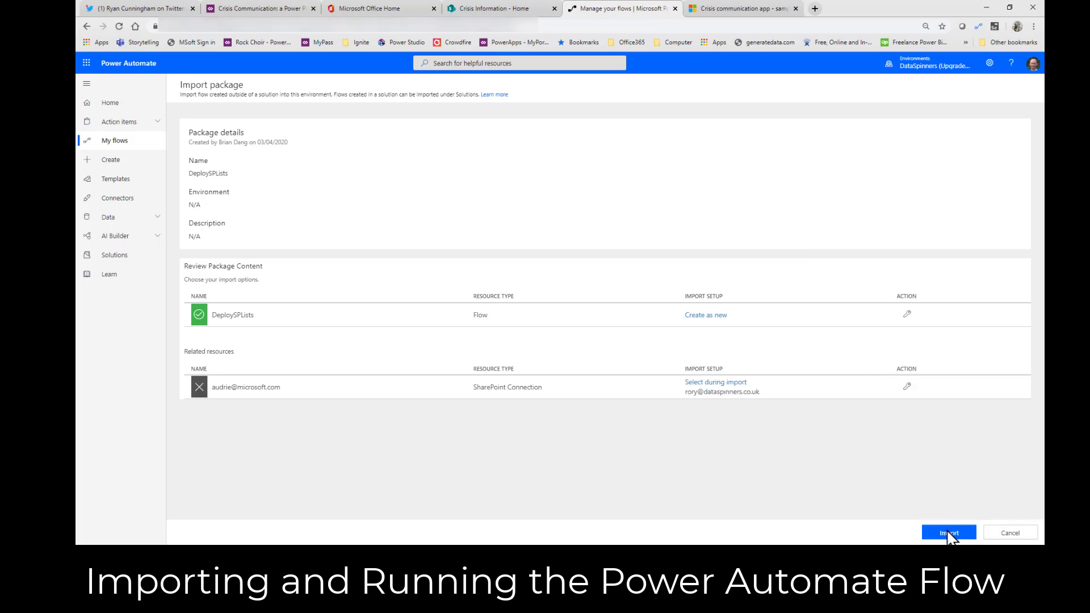
{"action": "left_click", "coordinate": [944, 534]}
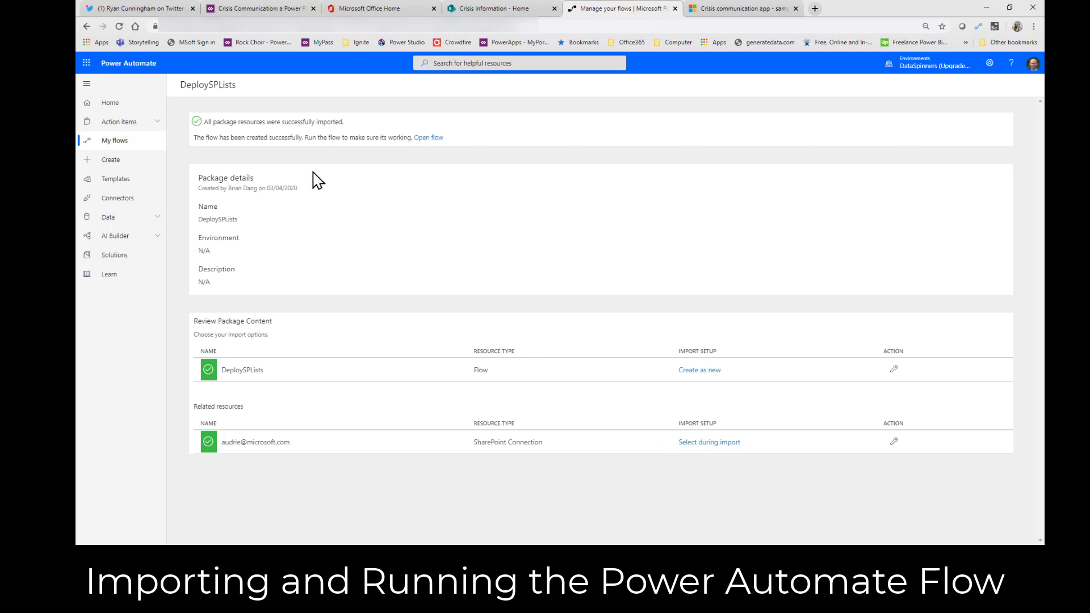
Open the imported DeploySPLists flow via the success message's Open flow link.
{"action": "left_click", "coordinate": [427, 138]}
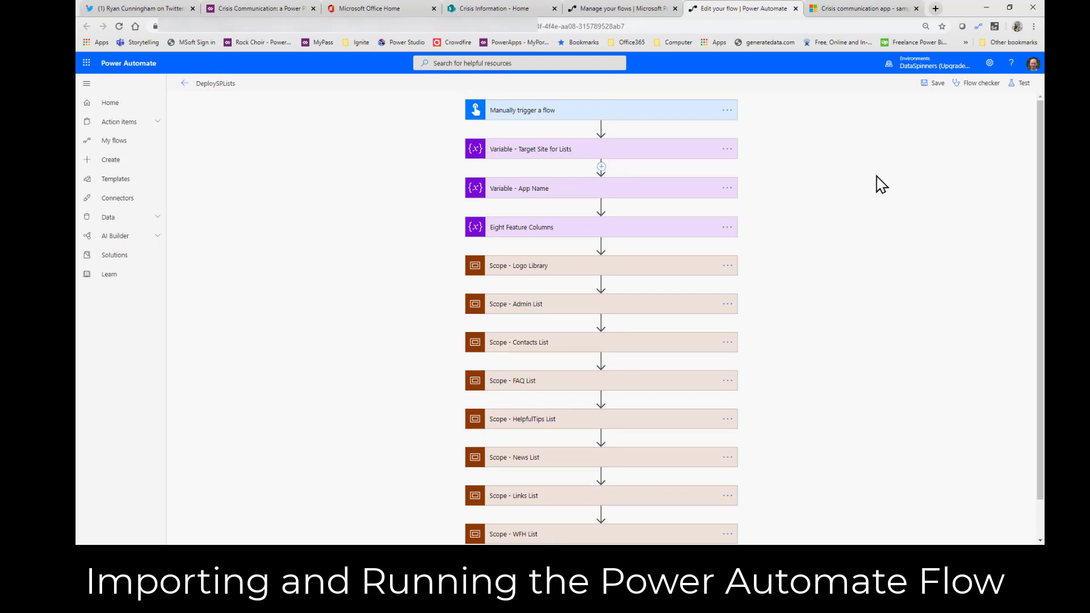
Zoom the docs article and scroll to 'Edit the SharePoint list deployment flow'.
{"action": "left_click", "coordinate": [846, 18]}
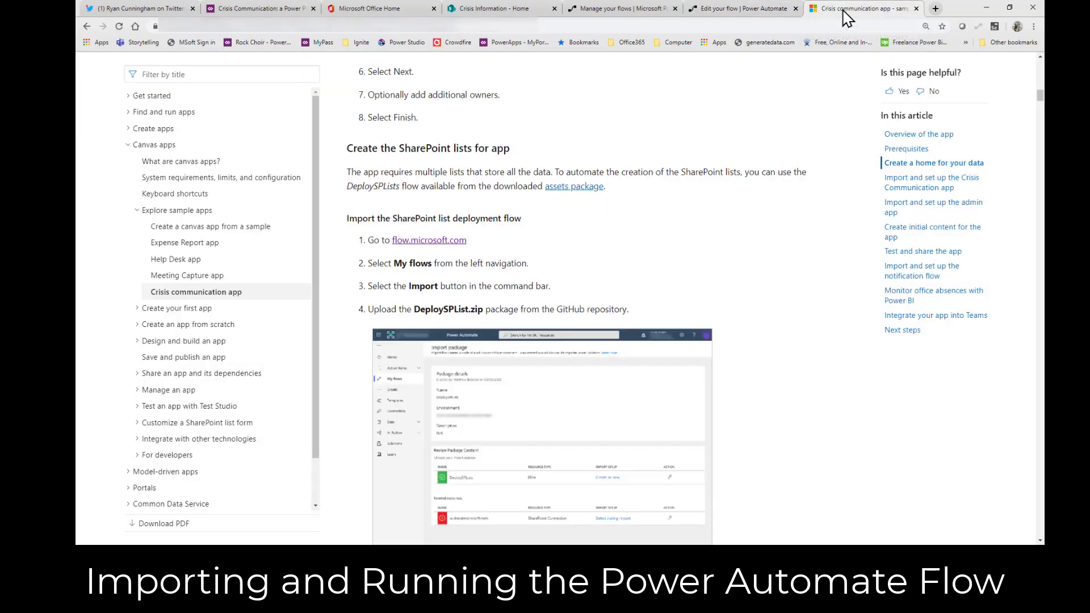
{"action": "scroll", "coordinate": [544, 260], "scroll_direction": "down", "scroll_amount": 4}
{"action": "scroll", "coordinate": [544, 260], "scroll_direction": "down", "scroll_amount": 4}
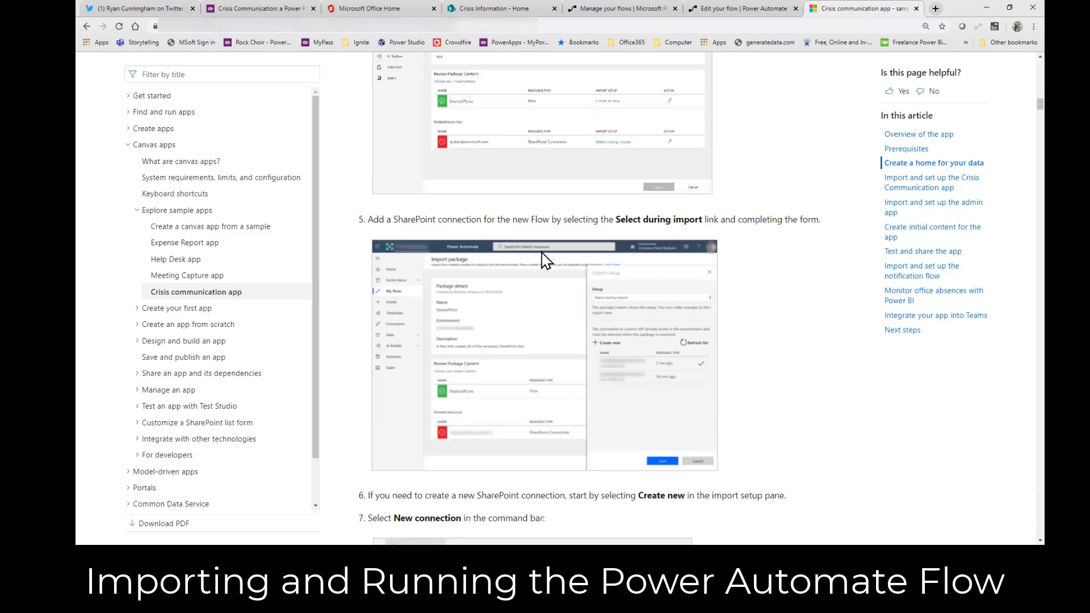
{"action": "key", "text": "ctrl+plus"}
{"action": "key", "text": "ctrl+plus"}
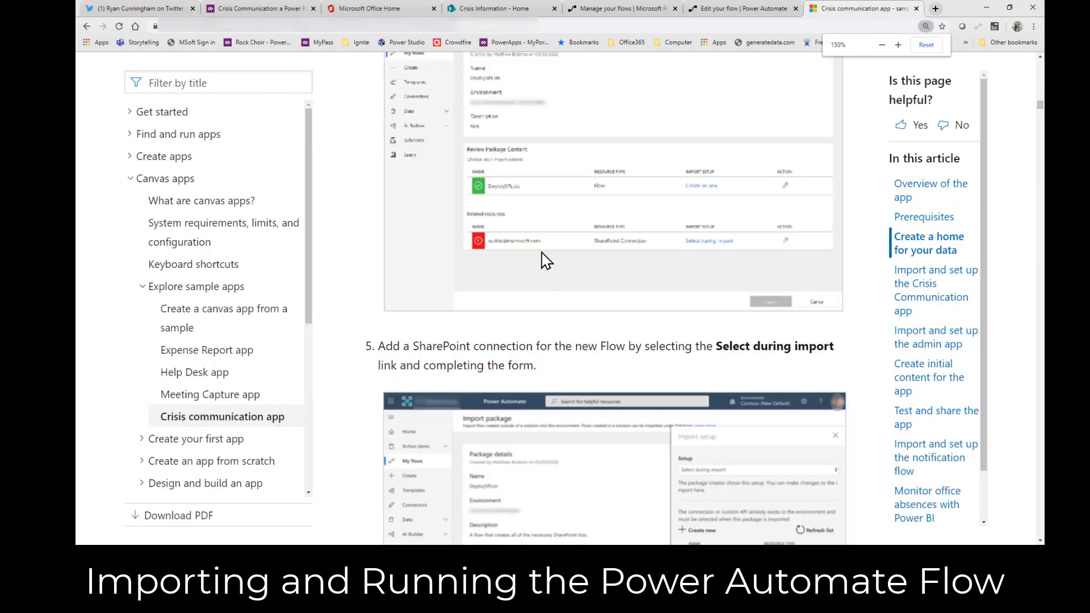
{"action": "scroll", "coordinate": [544, 260], "scroll_direction": "down", "scroll_amount": 5}
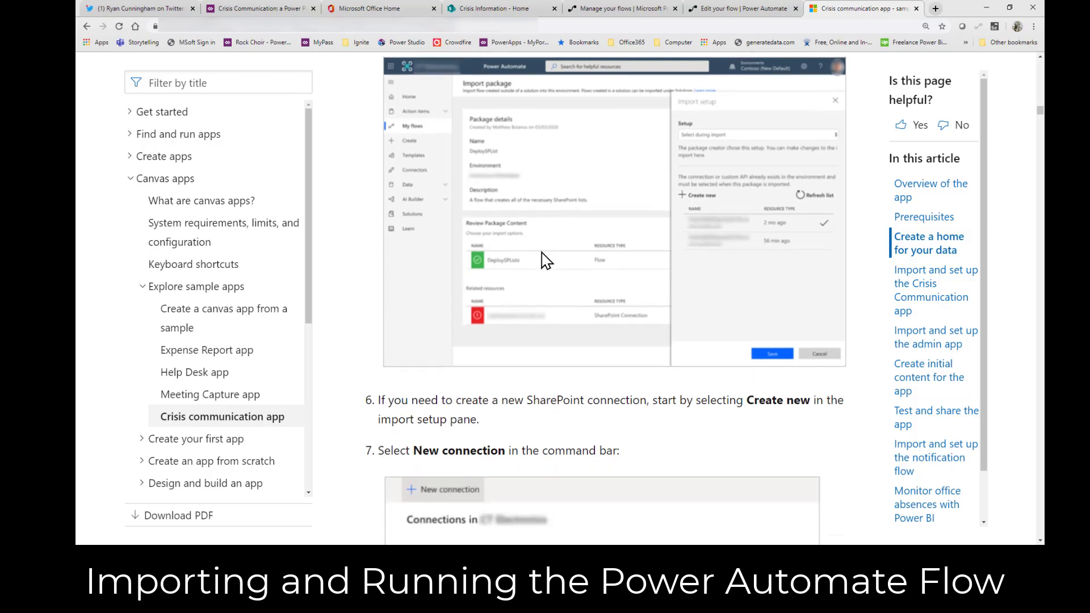
{"action": "scroll", "coordinate": [544, 260], "scroll_direction": "down", "scroll_amount": 3}
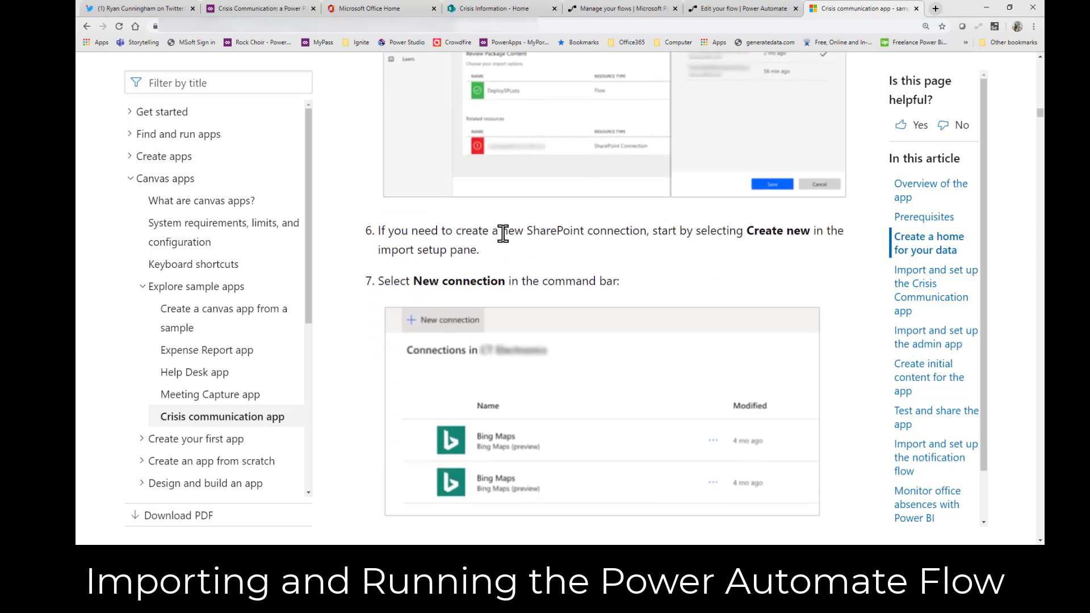
{"action": "scroll", "coordinate": [503, 234], "scroll_direction": "down", "scroll_amount": 2}
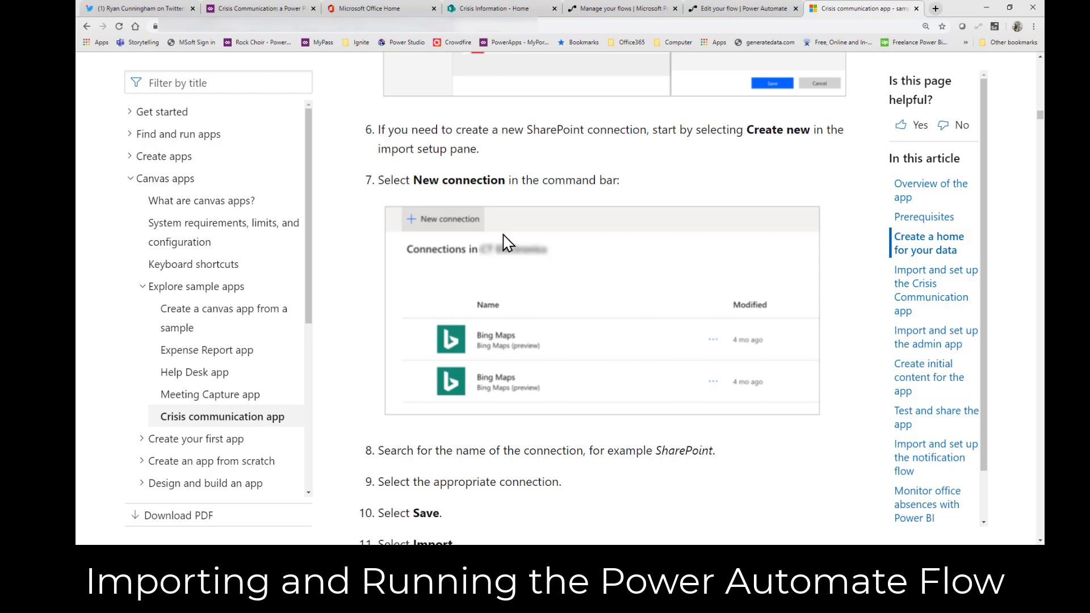
{"action": "scroll", "coordinate": [470, 224], "scroll_direction": "down", "scroll_amount": 1}
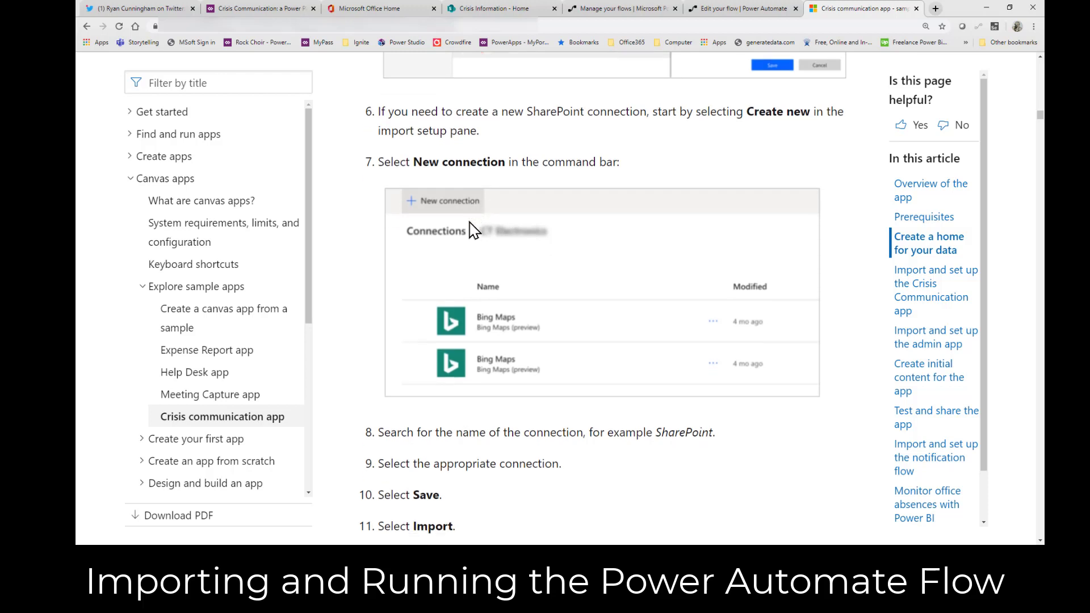
{"action": "scroll", "coordinate": [471, 230], "scroll_direction": "down", "scroll_amount": 2}
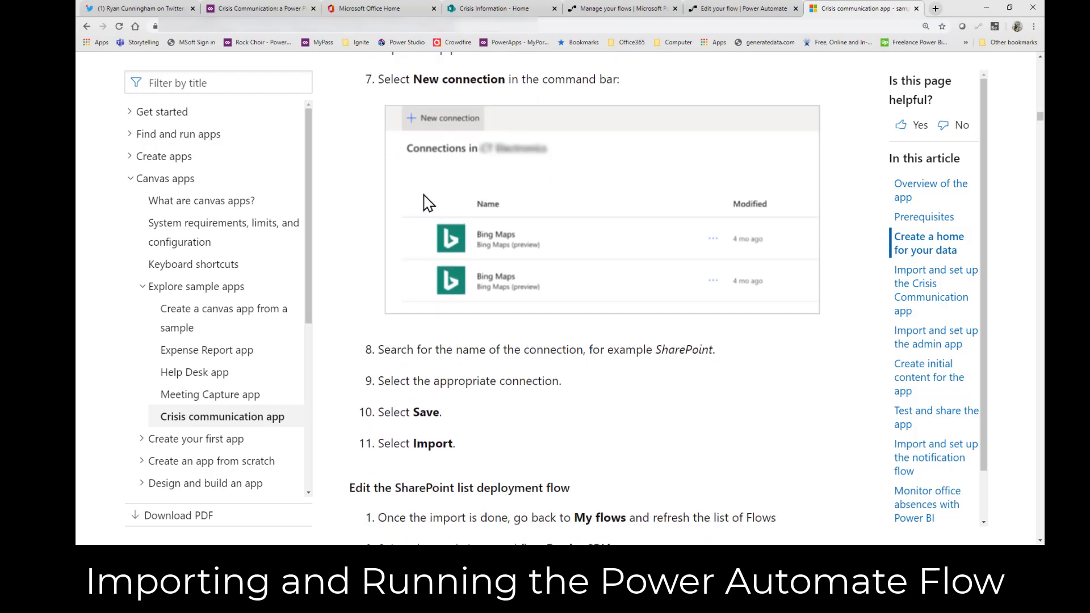
{"action": "scroll", "coordinate": [410, 193], "scroll_direction": "down", "scroll_amount": 2}
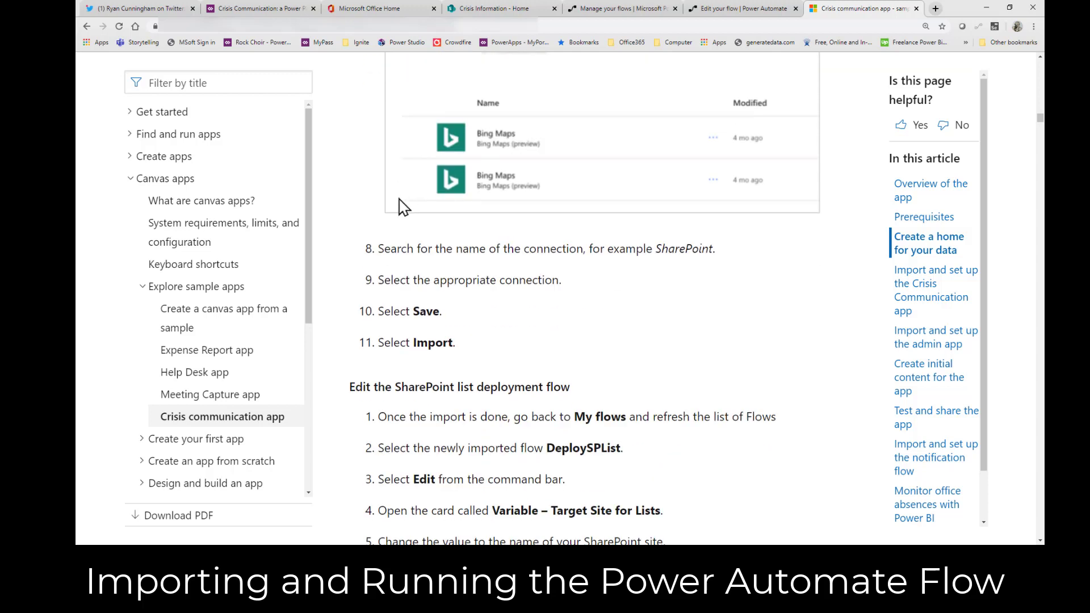
{"action": "scroll", "coordinate": [383, 238], "scroll_direction": "down", "scroll_amount": 4}
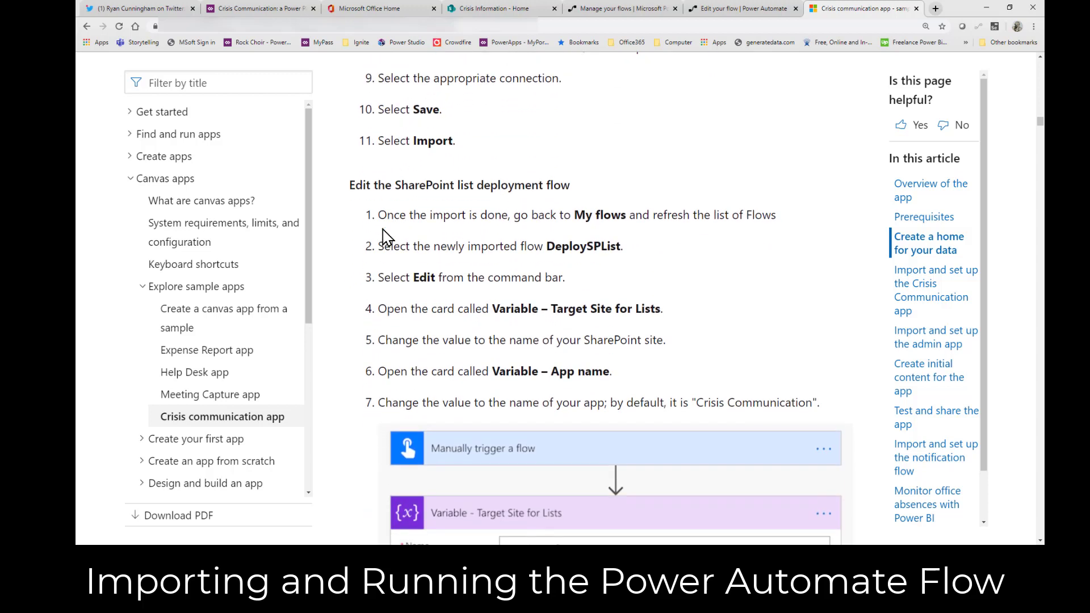
{"action": "scroll", "coordinate": [362, 215], "scroll_direction": "down", "scroll_amount": 2}
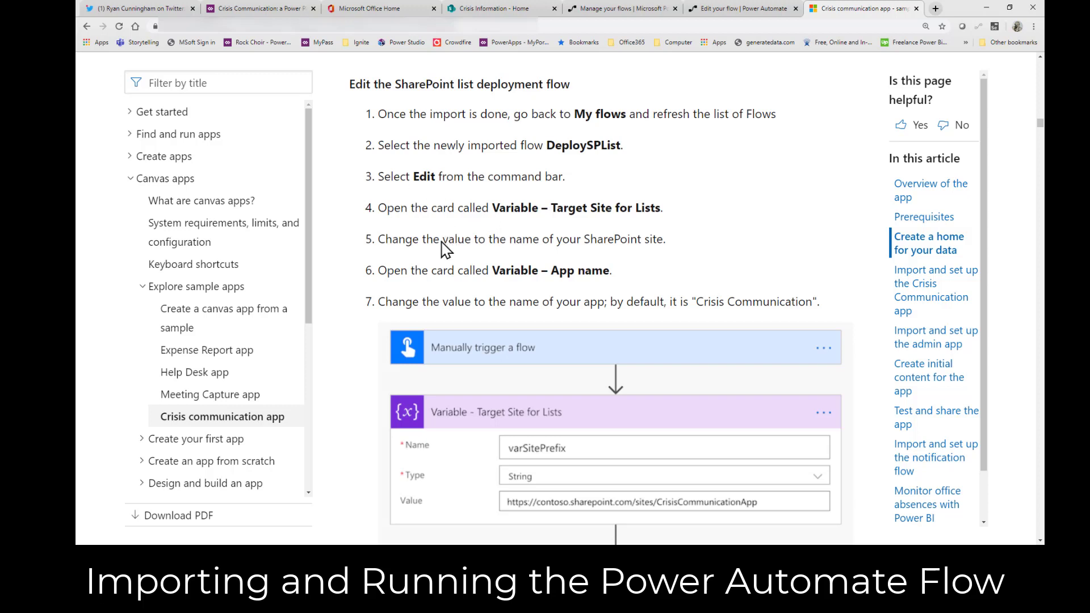
{"action": "scroll", "coordinate": [438, 241], "scroll_direction": "down", "scroll_amount": 3}
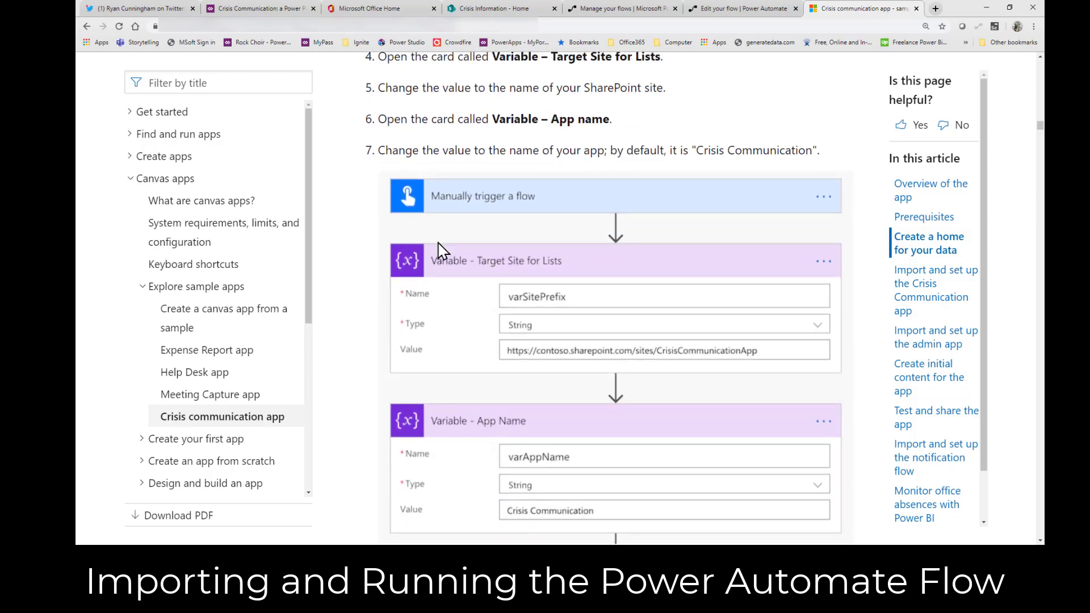
{"action": "scroll", "coordinate": [370, 346], "scroll_direction": "down", "scroll_amount": 2}
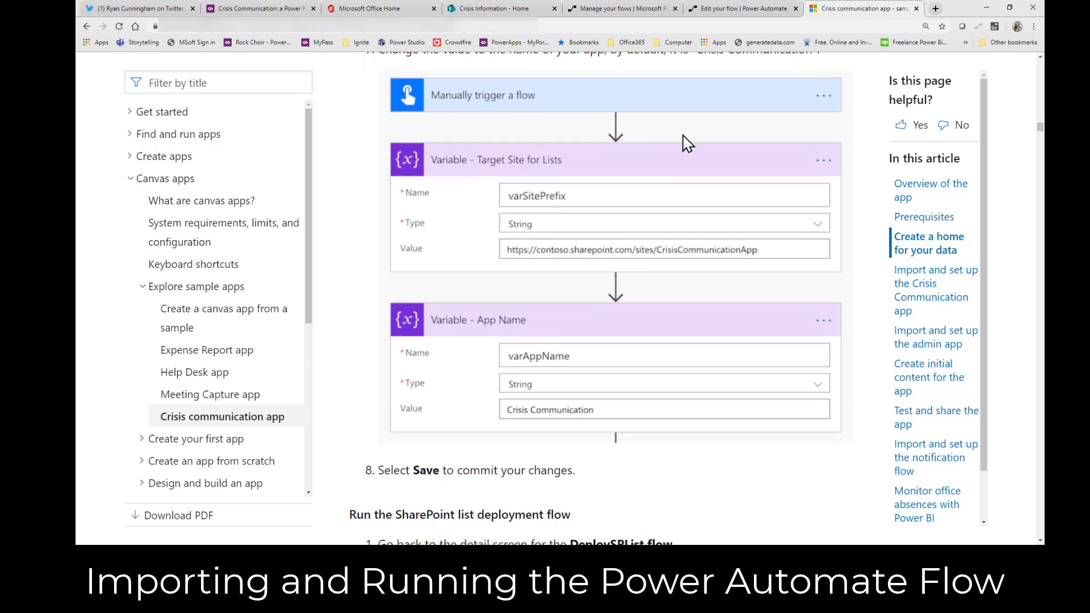
Expand Variable - Target Site for Lists and select its current URL value.
{"action": "left_click", "coordinate": [708, 10]}
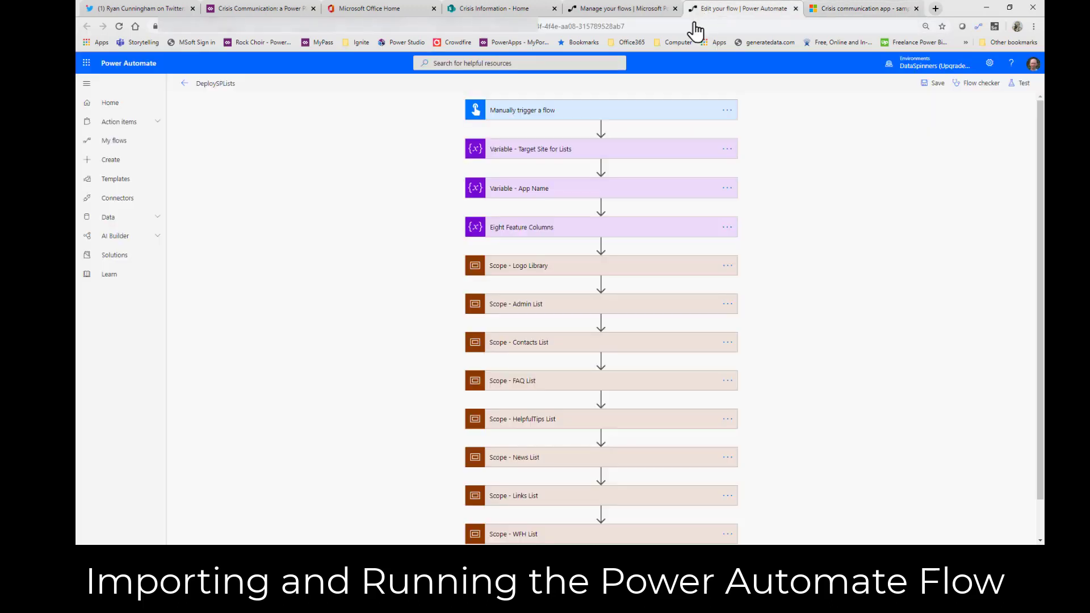
{"action": "left_click", "coordinate": [543, 152]}
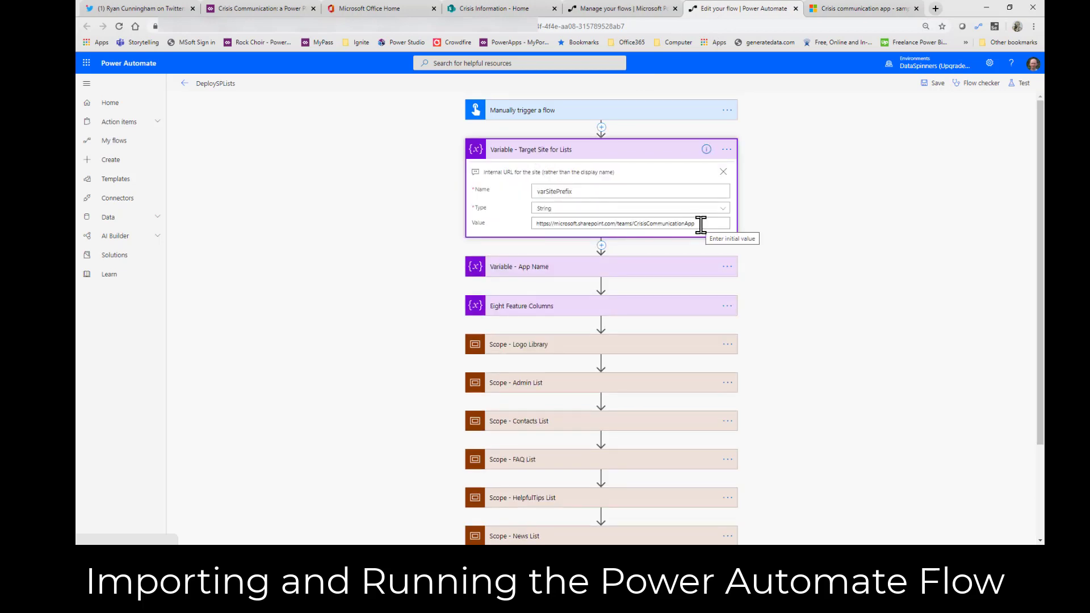
{"action": "left_click_drag", "start_coordinate": [695, 224], "coordinate": [530, 229]}
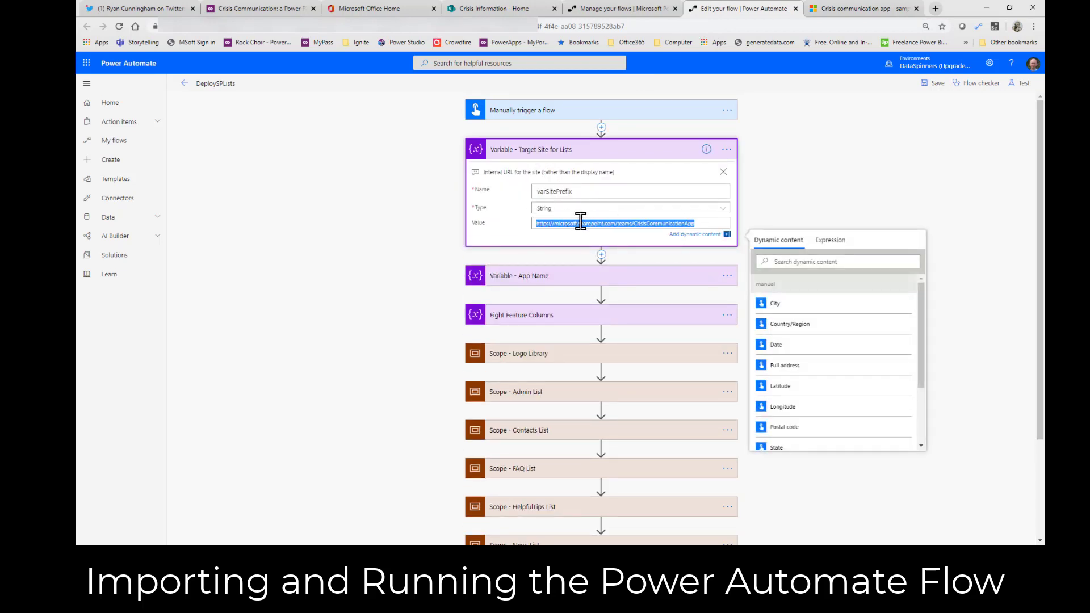
{"action": "left_click", "coordinate": [579, 223]}
{"action": "left_click", "coordinate": [702, 221]}
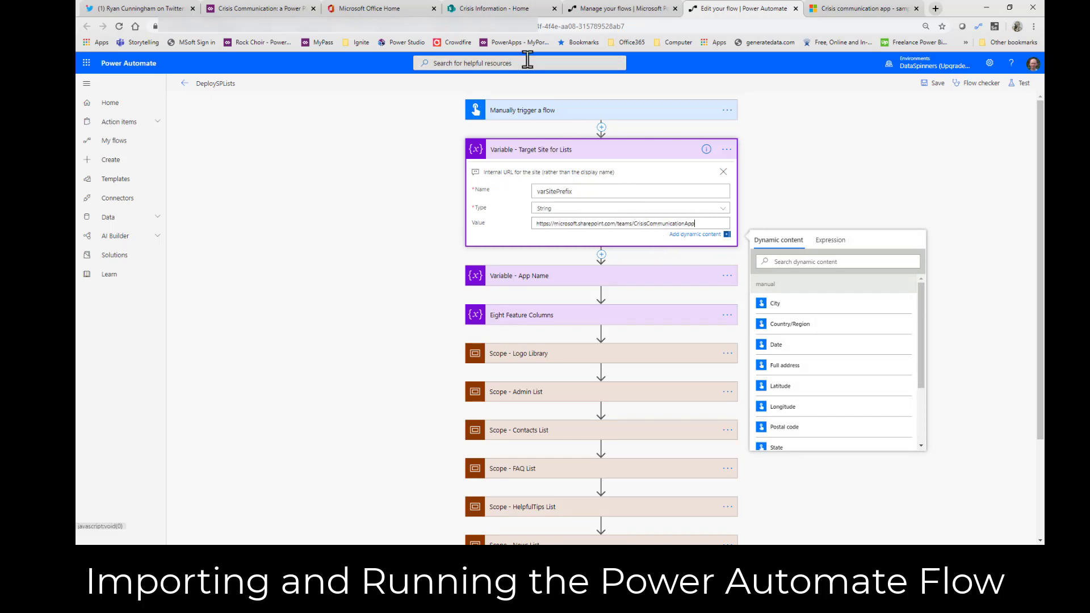
Select the Crisis Information SharePoint site's web address in its tab.
{"action": "left_click", "coordinate": [484, 9]}
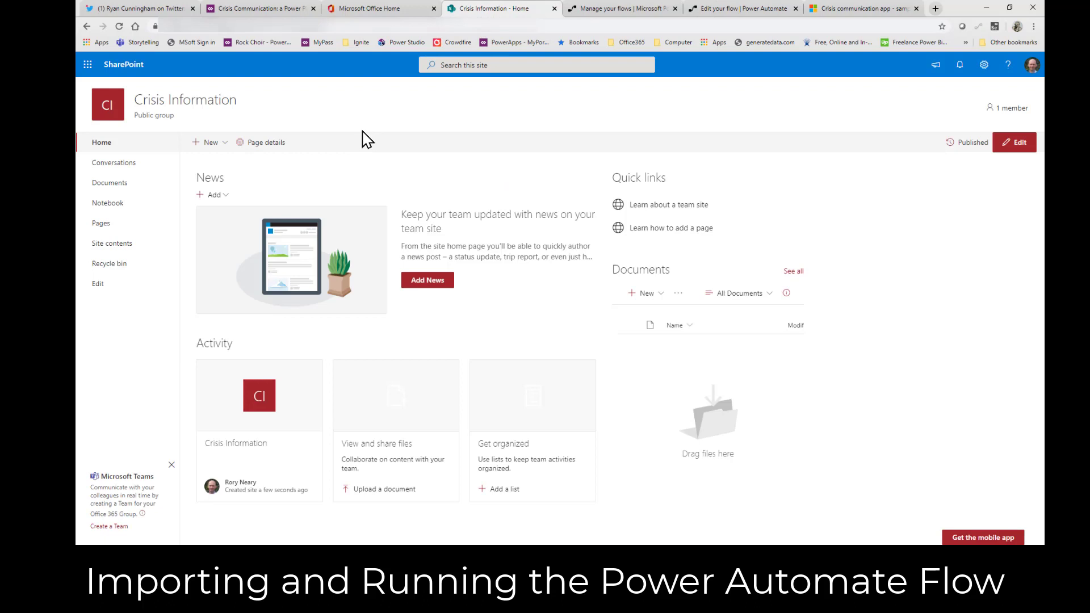
{"action": "left_click", "coordinate": [347, 28]}
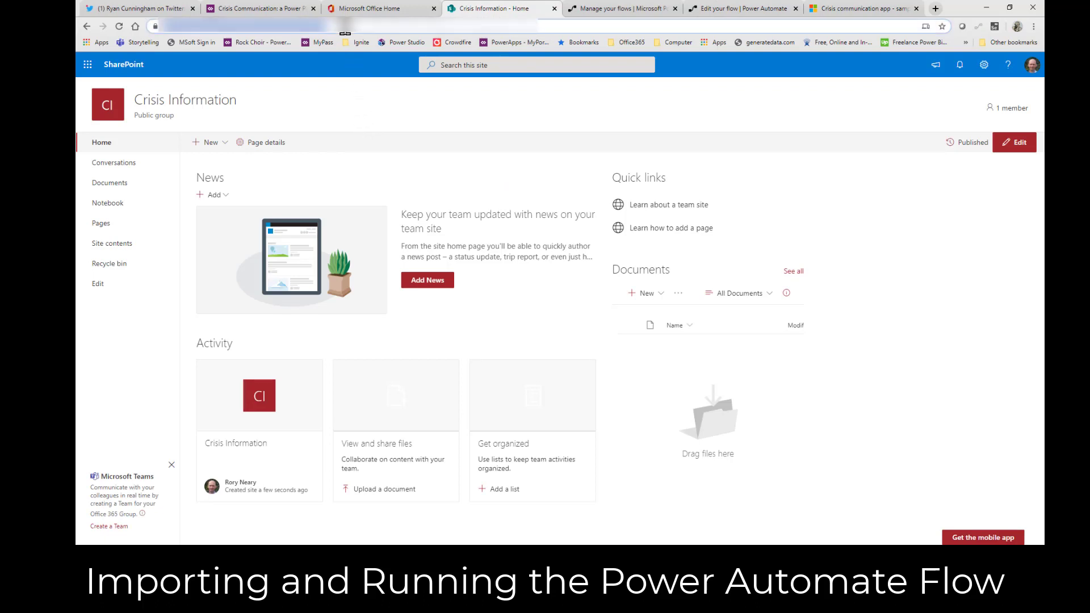
{"action": "left_click", "coordinate": [347, 31]}
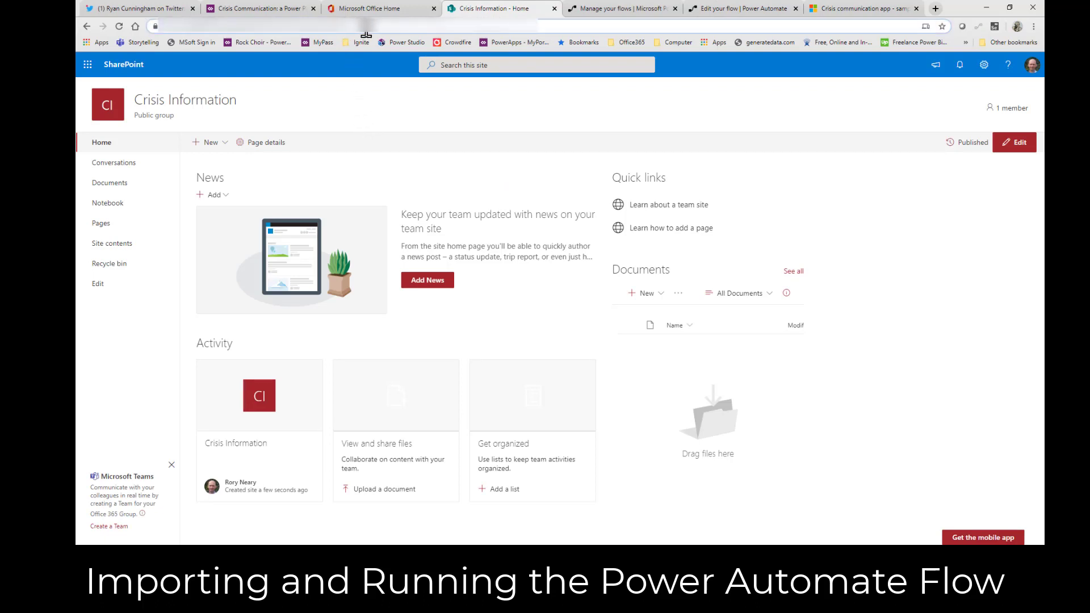
{"action": "left_click_drag", "start_coordinate": [333, 33], "coordinate": [122, 31]}
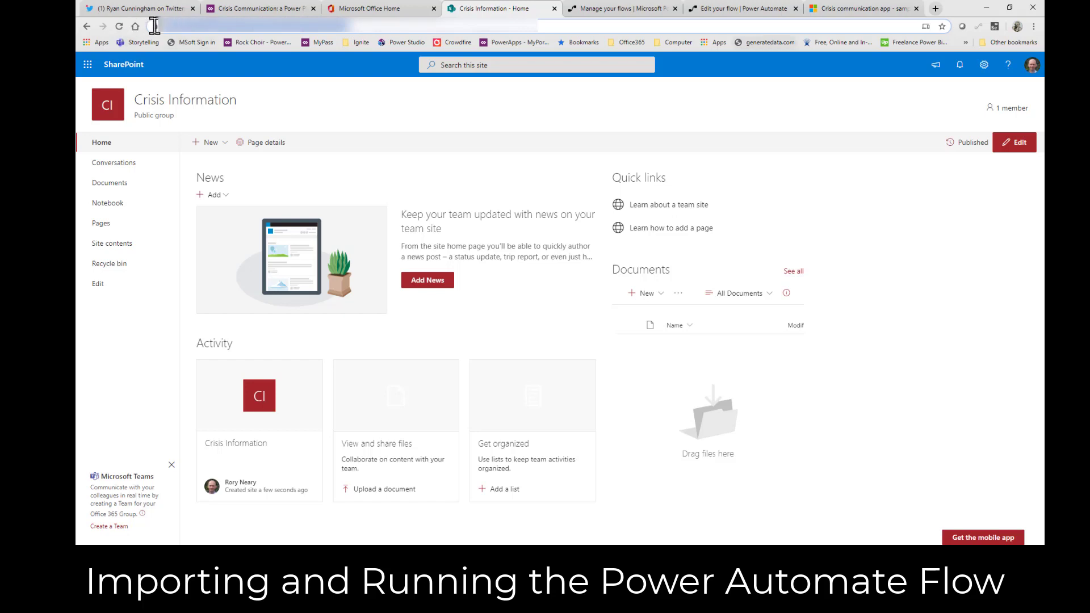
Replace the Value field's old URL with the Crisis Information site URL.
{"action": "left_click", "coordinate": [736, 11]}
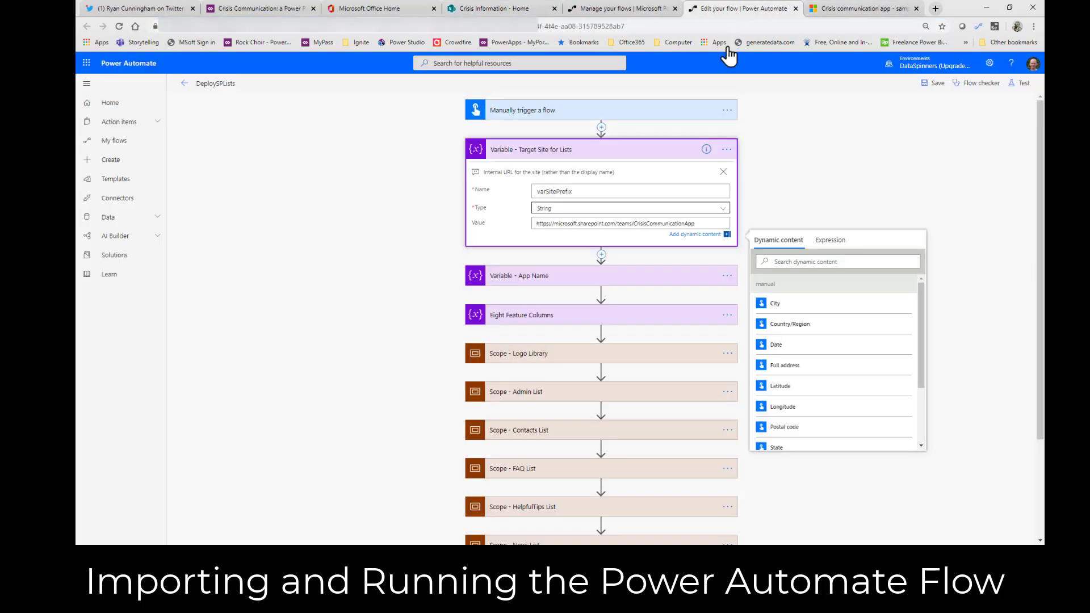
{"action": "left_click_drag", "start_coordinate": [700, 223], "coordinate": [539, 223]}
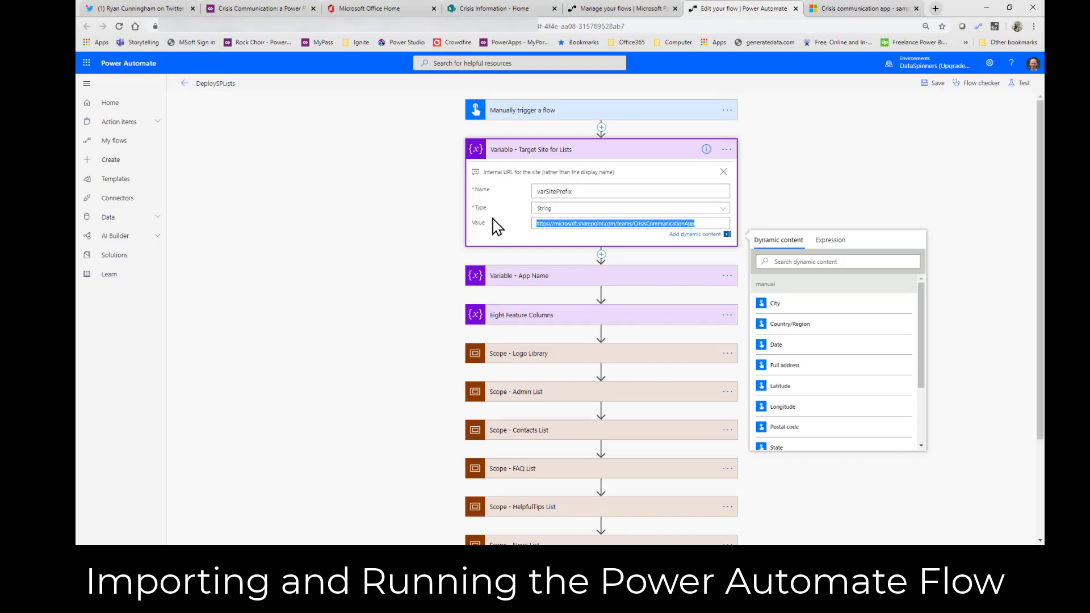
{"action": "type", "text": "ttps://dataspinner5.sharepoint.com/sites/CrisisInformation"}
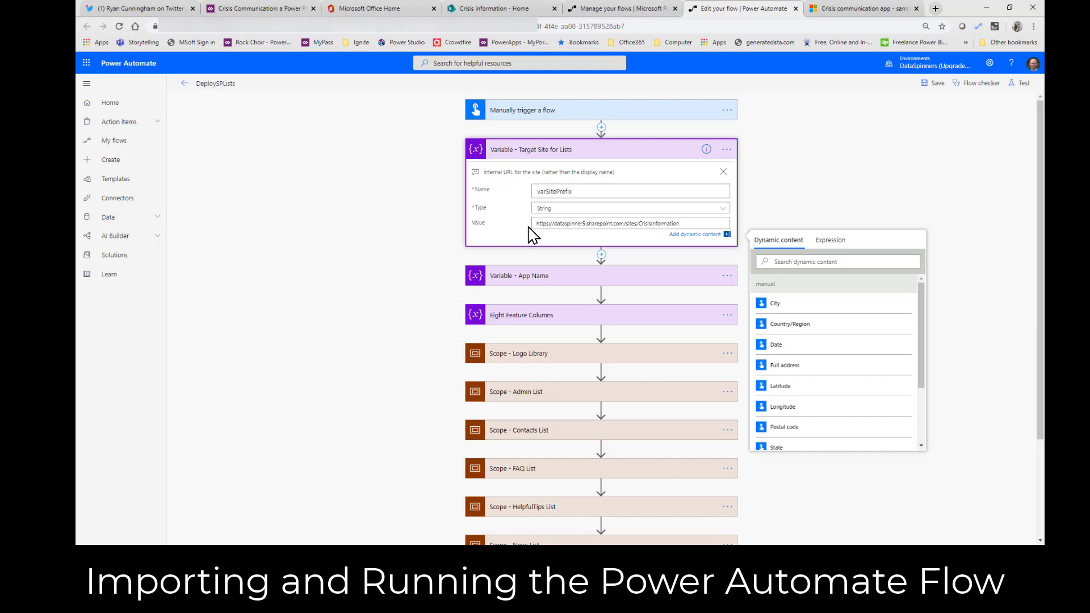
{"action": "left_click", "coordinate": [835, 17]}
In the DeploySPLists flow, expand the App Name (Crisis Communication App) and Eight Feature Columns (1) cards.
{"action": "scroll", "coordinate": [459, 248], "scroll_direction": "down", "scroll_amount": 2}
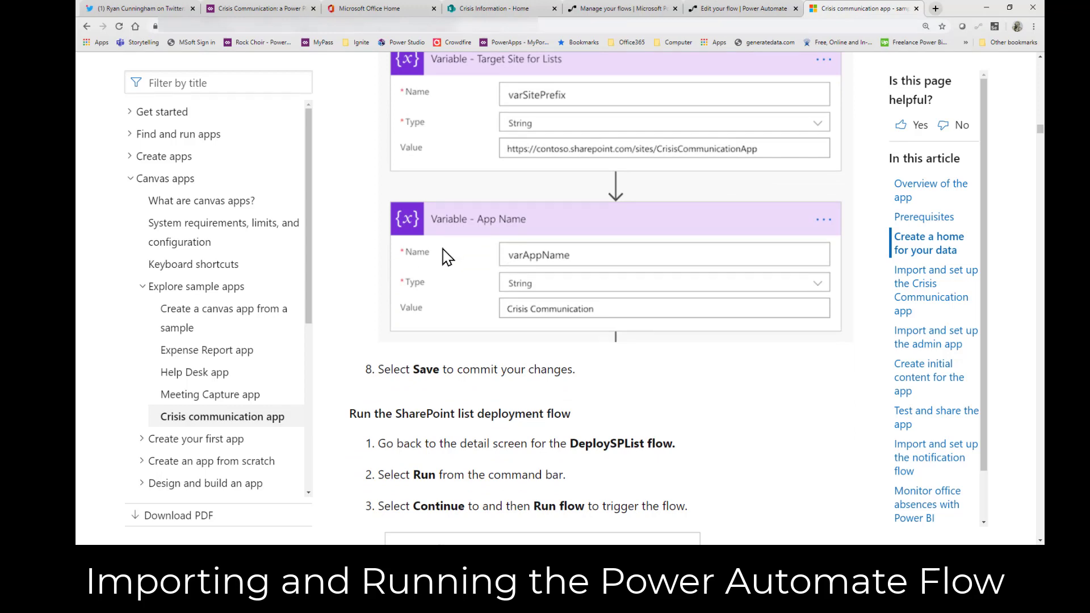
{"action": "scroll", "coordinate": [445, 256], "scroll_direction": "down", "scroll_amount": 2}
{"action": "scroll", "coordinate": [441, 256], "scroll_direction": "up", "scroll_amount": 3}
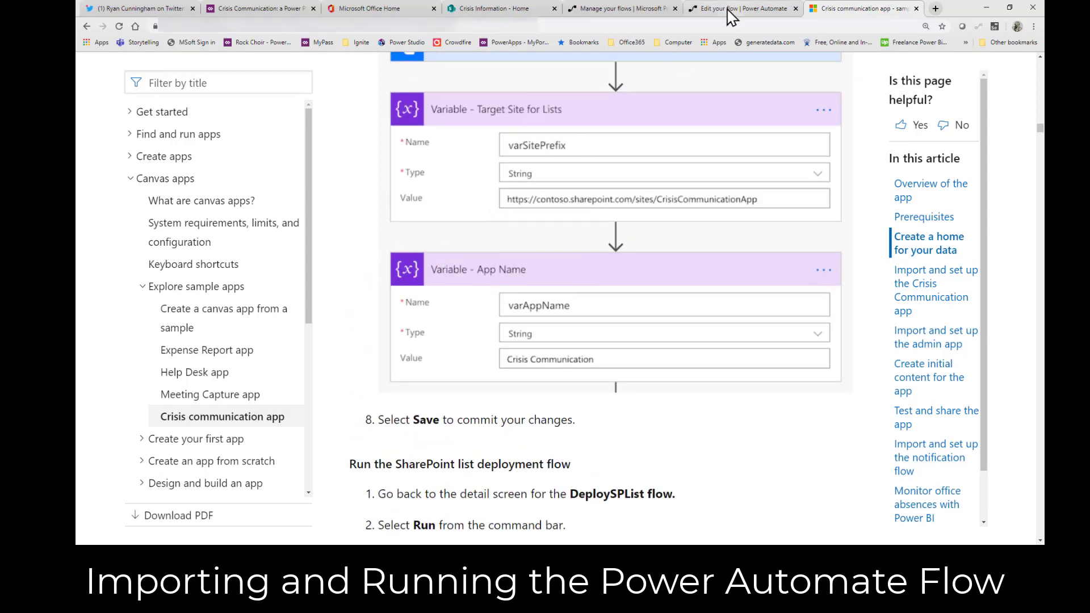
{"action": "left_click", "coordinate": [732, 11]}
{"action": "left_click", "coordinate": [542, 277]}
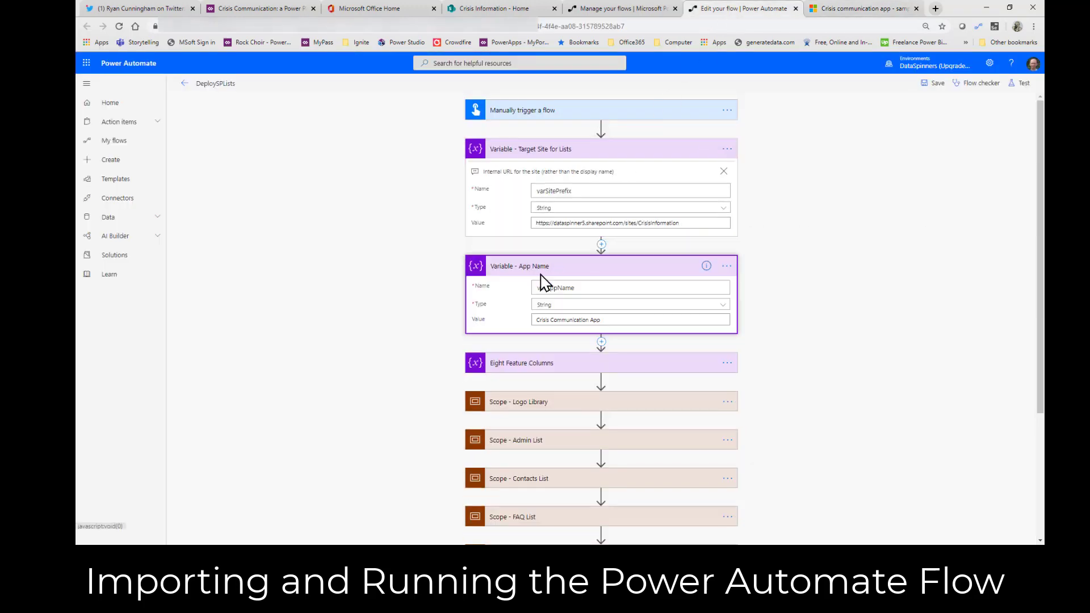
{"action": "scroll", "coordinate": [544, 283], "scroll_direction": "down", "scroll_amount": 2}
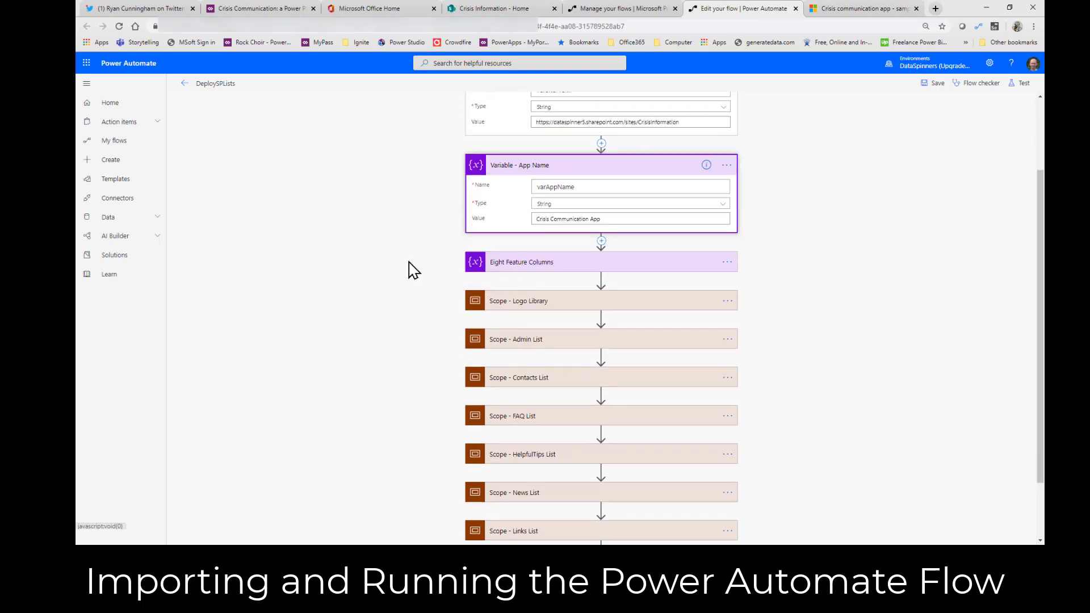
{"action": "scroll", "coordinate": [413, 271], "scroll_direction": "down", "scroll_amount": 1}
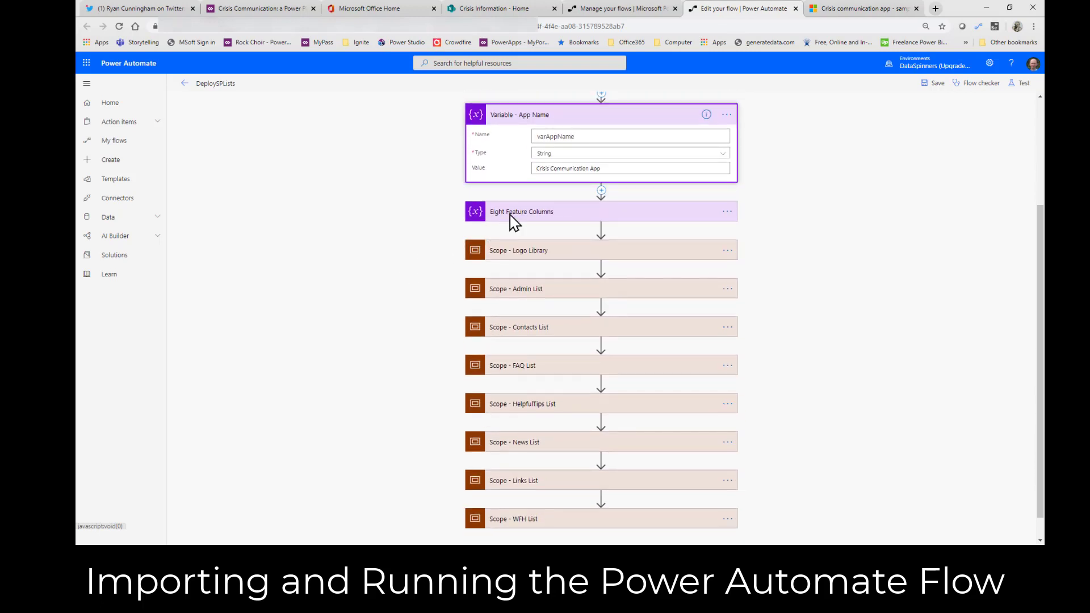
{"action": "left_click", "coordinate": [512, 221]}
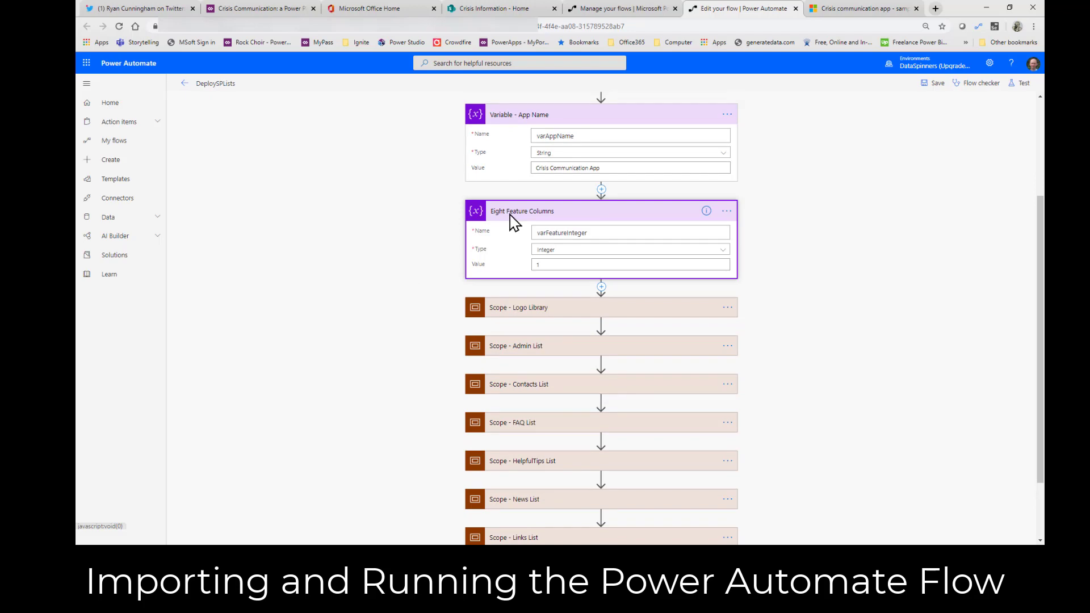
Recheck the documentation, then expand and collapse the Logo Library and Admin List scopes.
{"action": "left_click", "coordinate": [826, 11]}
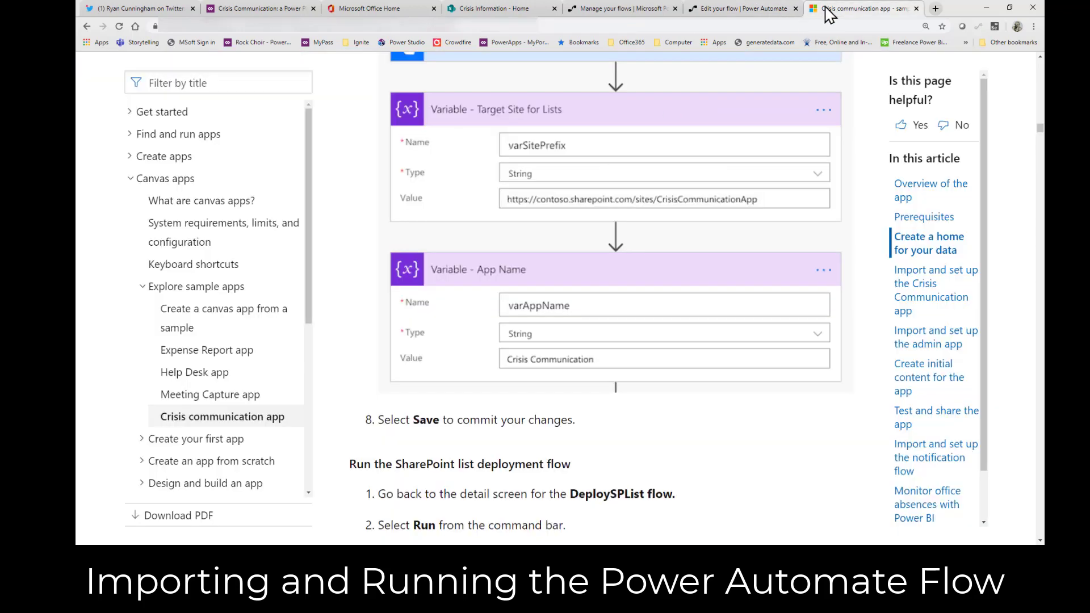
{"action": "left_click", "coordinate": [741, 12]}
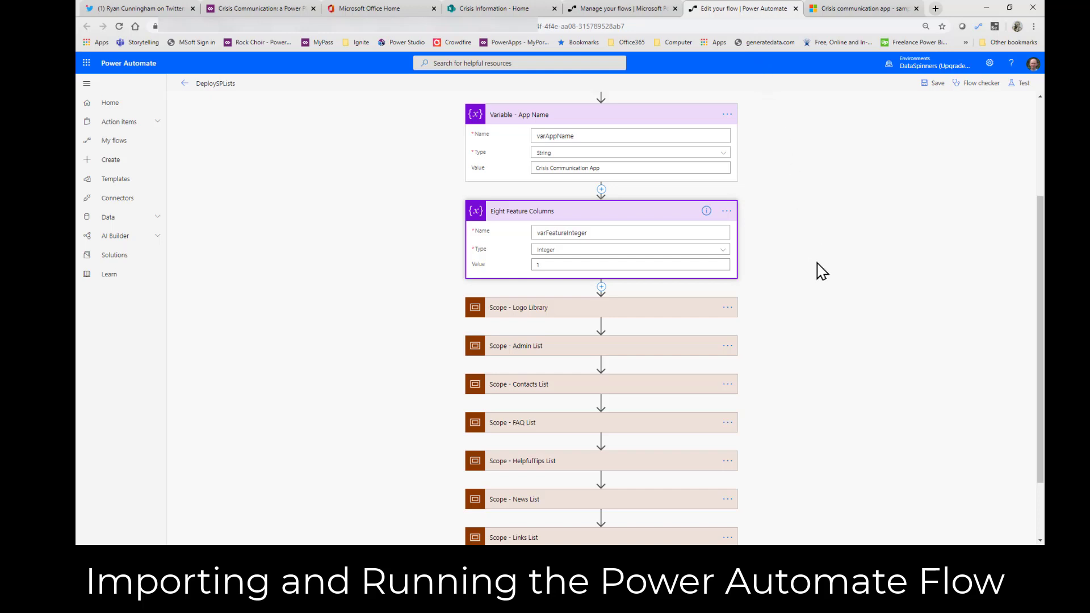
{"action": "scroll", "coordinate": [822, 271], "scroll_direction": "down", "scroll_amount": 2}
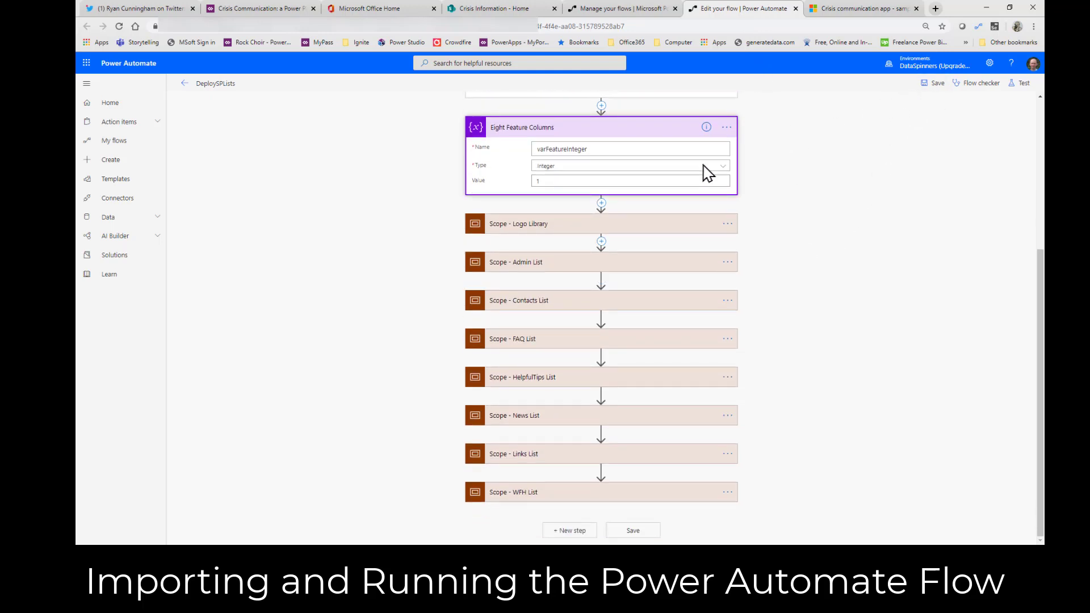
{"action": "left_click", "coordinate": [536, 226]}
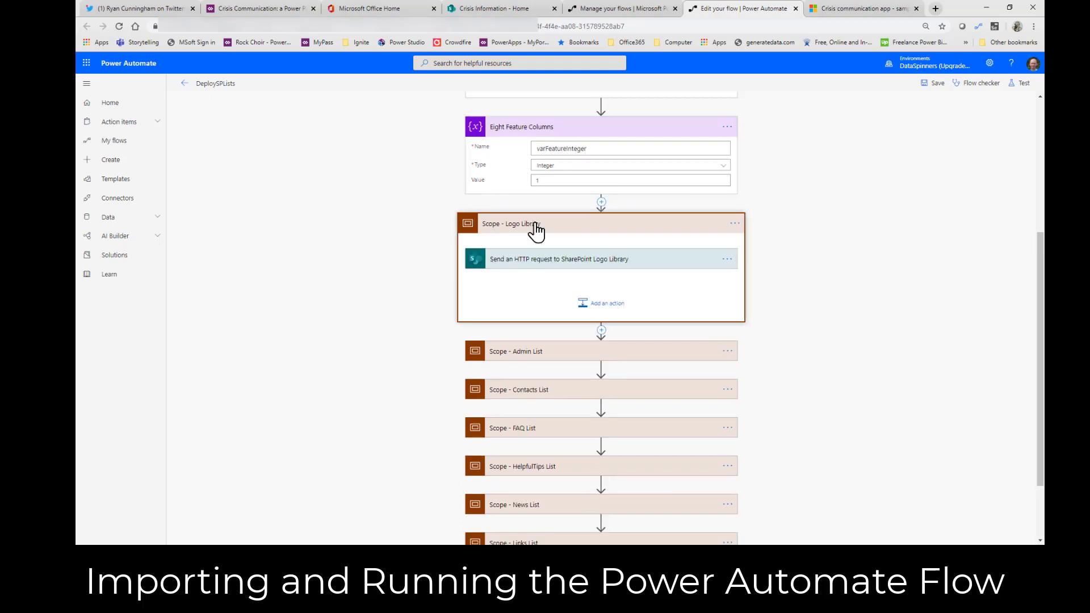
{"action": "left_click", "coordinate": [536, 226]}
{"action": "left_click", "coordinate": [536, 263]}
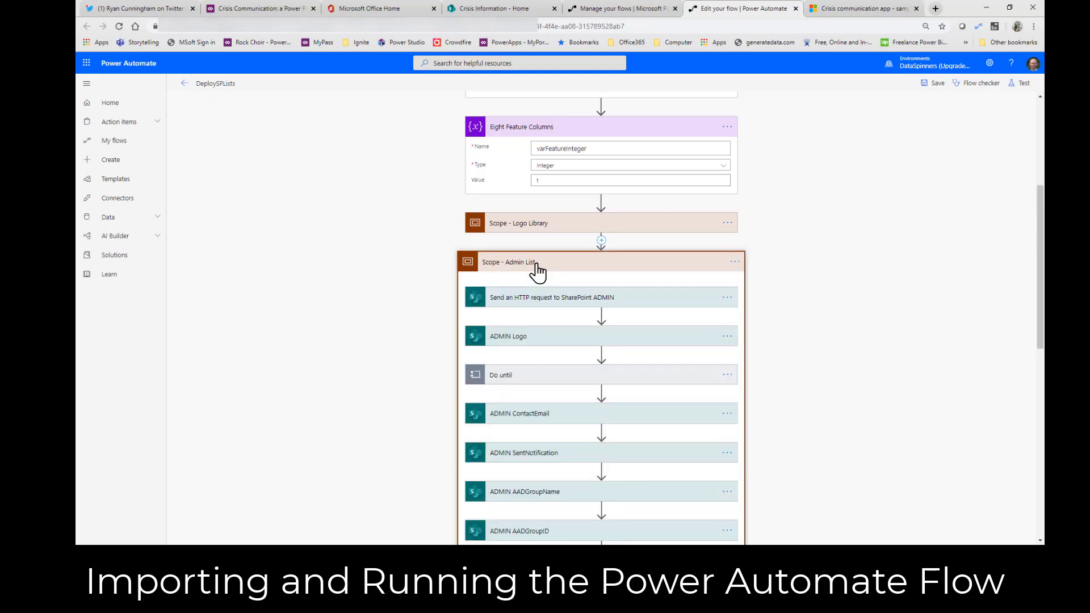
{"action": "left_click", "coordinate": [536, 267]}
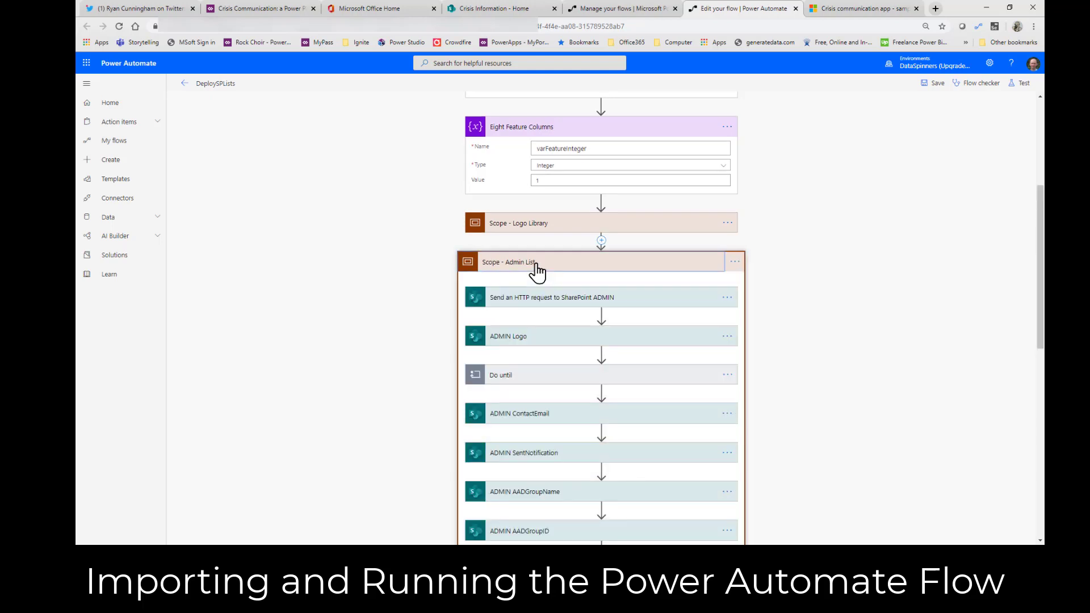
Save the DeploySPLists flow edits and glance at the Crisis Information SharePoint site.
{"action": "left_click", "coordinate": [931, 87]}
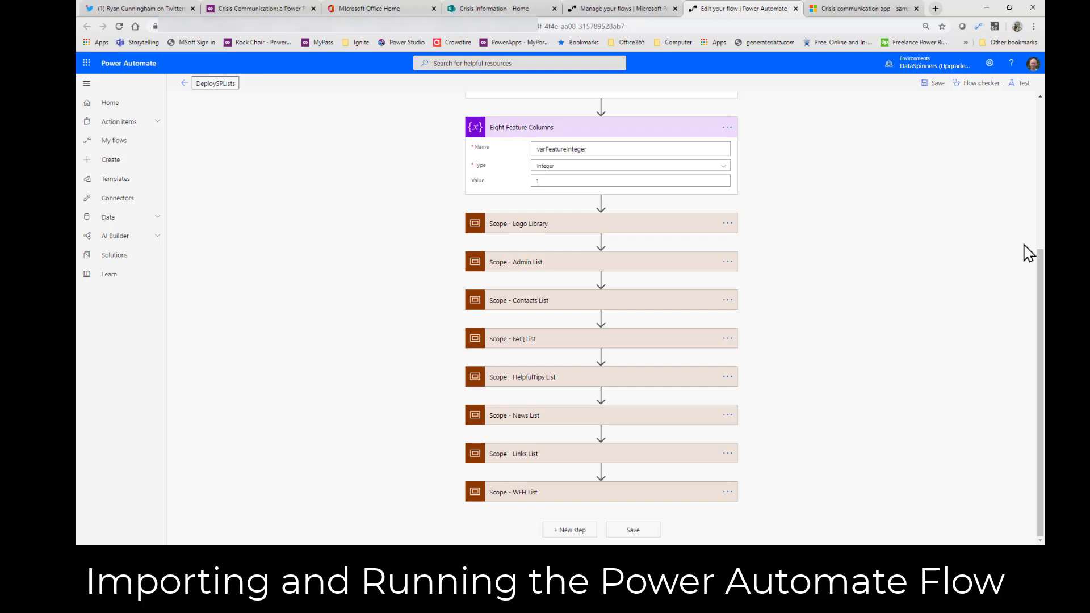
{"action": "left_click", "coordinate": [494, 11]}
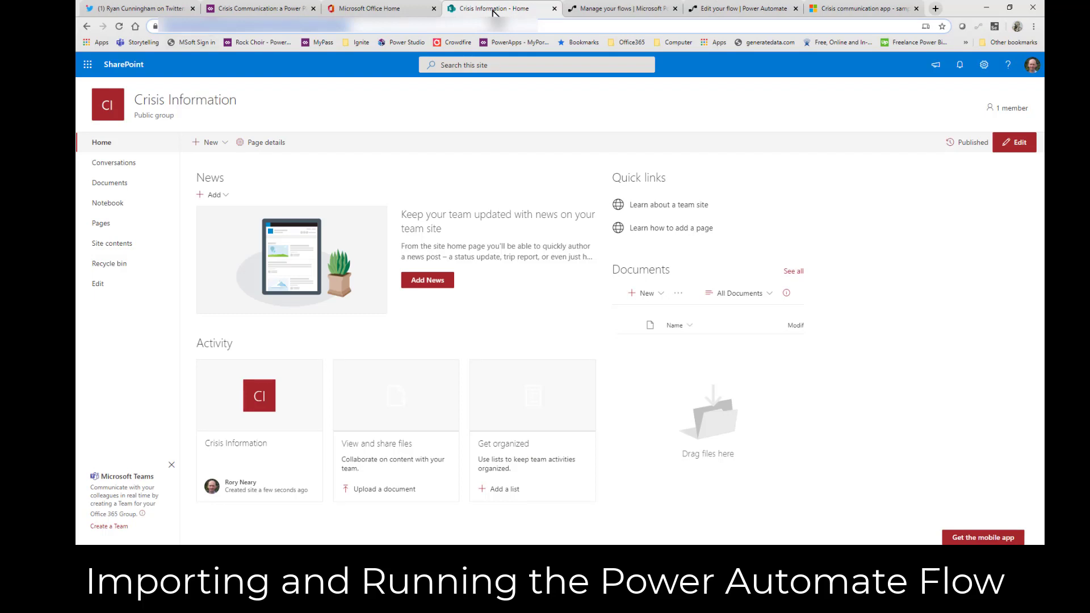
{"action": "left_click", "coordinate": [850, 13]}
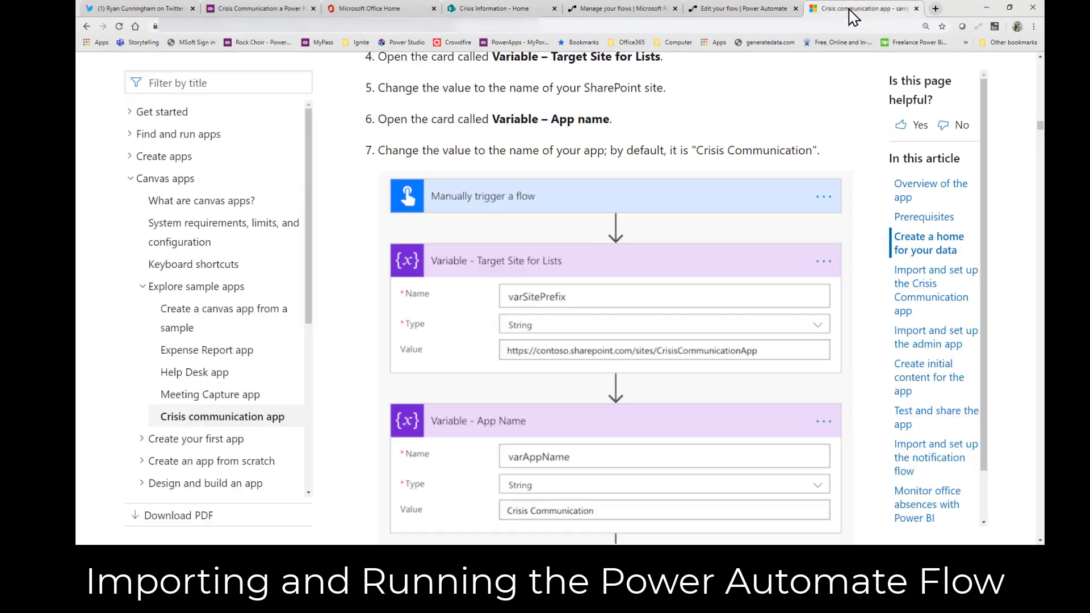
{"action": "left_click", "coordinate": [702, 11]}
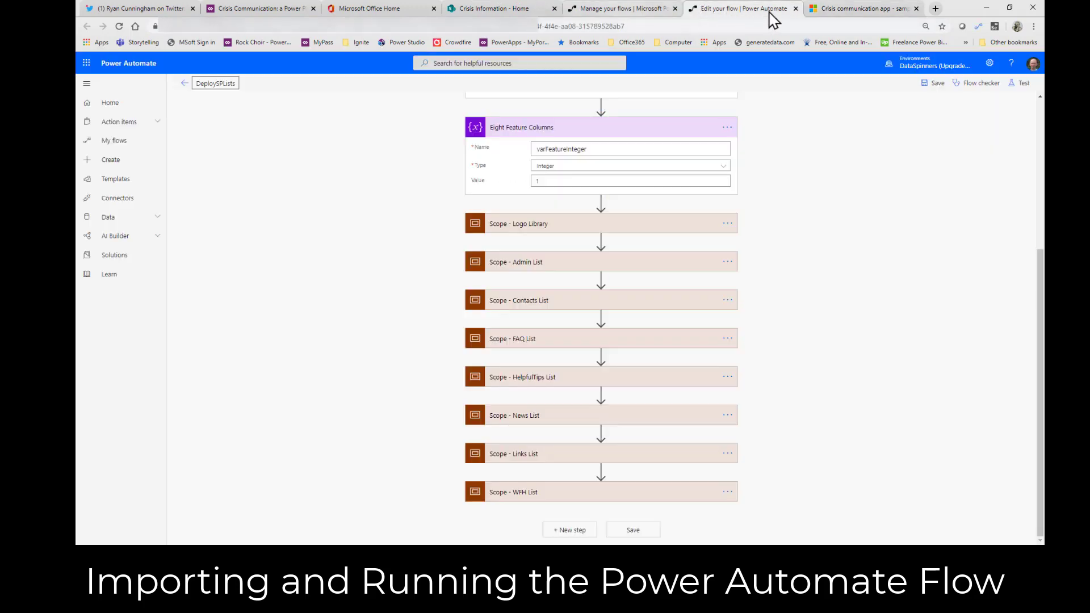
Scroll the Docs article to the 'Run the SharePoint list deployment flow' section.
{"action": "left_click", "coordinate": [823, 11]}
{"action": "scroll", "coordinate": [457, 258], "scroll_direction": "down", "scroll_amount": 3}
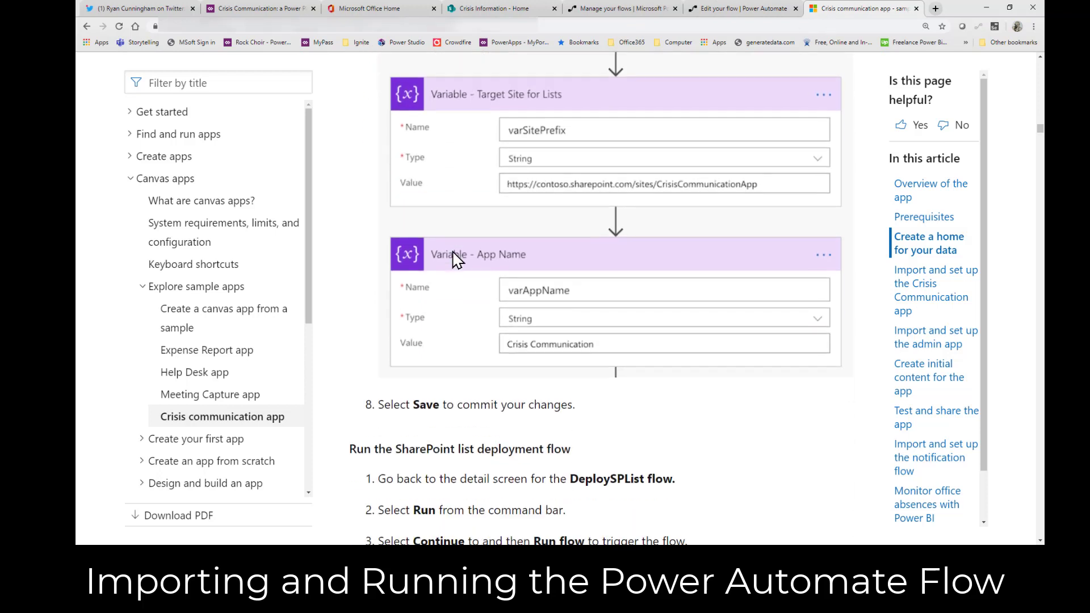
{"action": "scroll", "coordinate": [457, 259], "scroll_direction": "down", "scroll_amount": 5}
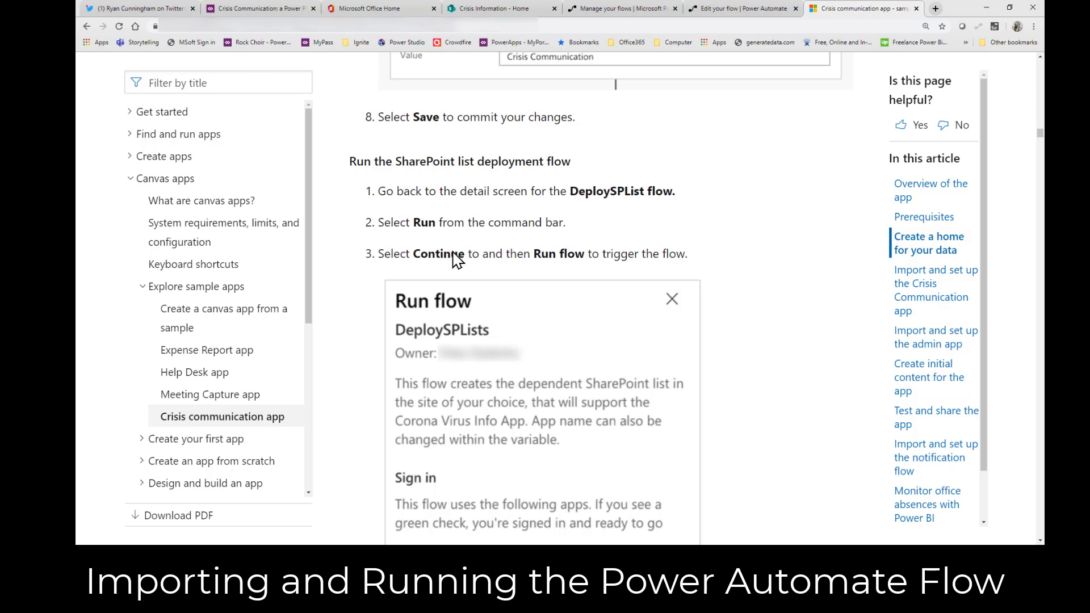
{"action": "left_click", "coordinate": [726, 14]}
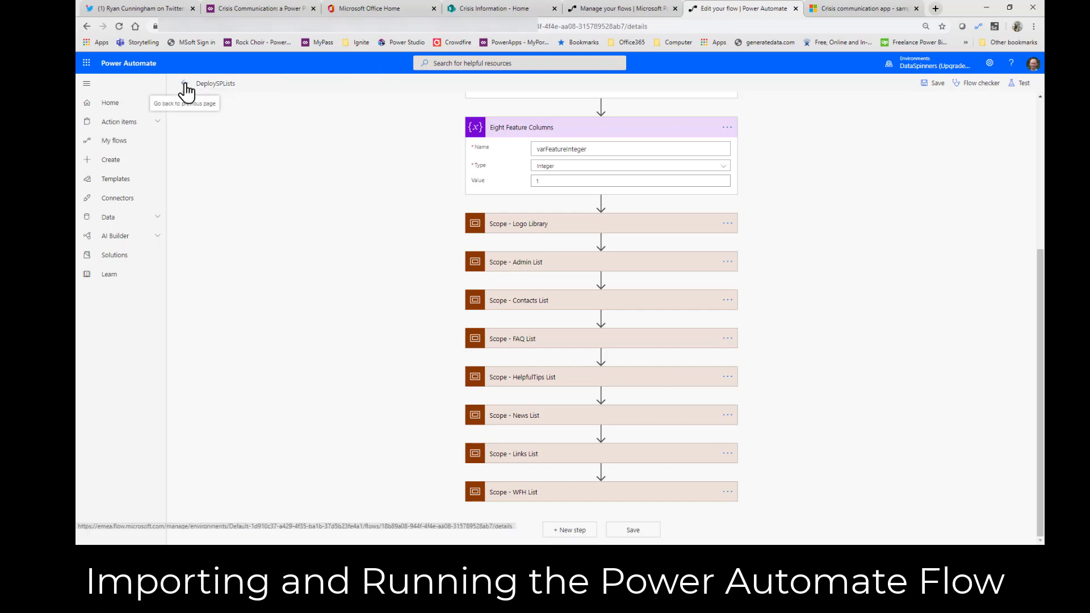
From the DeploySPLists details page, run the flow, confirming the SharePoint connection.
{"action": "left_click", "coordinate": [184, 83]}
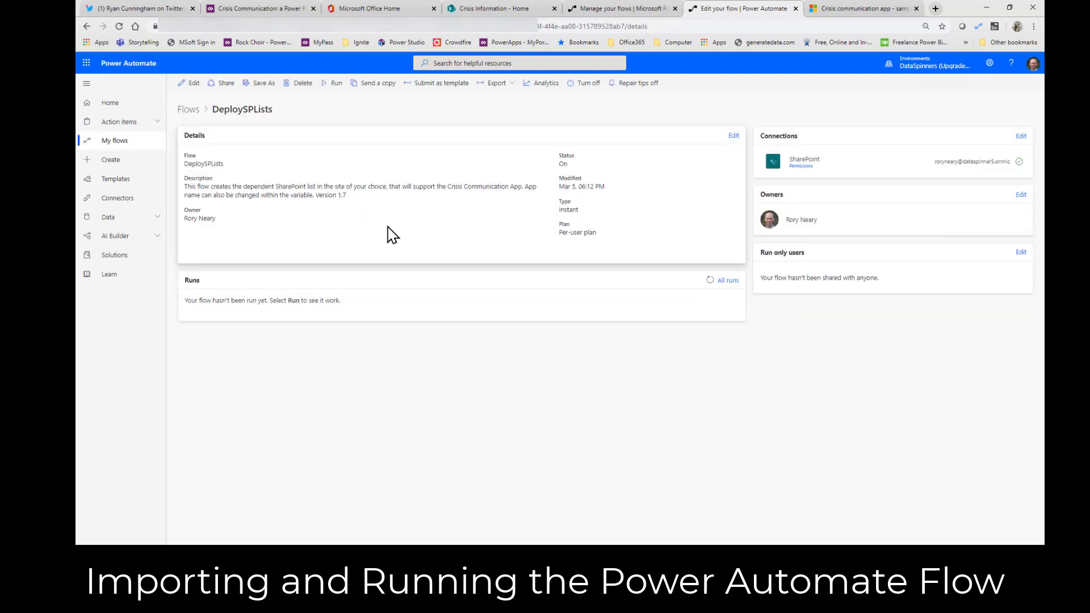
{"action": "left_click", "coordinate": [327, 85]}
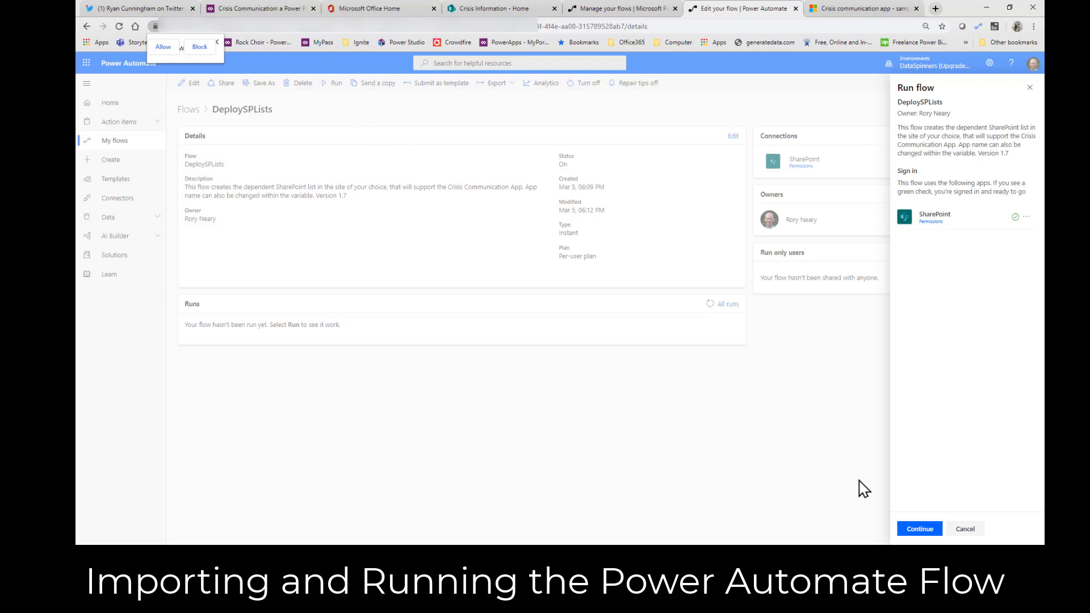
{"action": "left_click", "coordinate": [922, 531]}
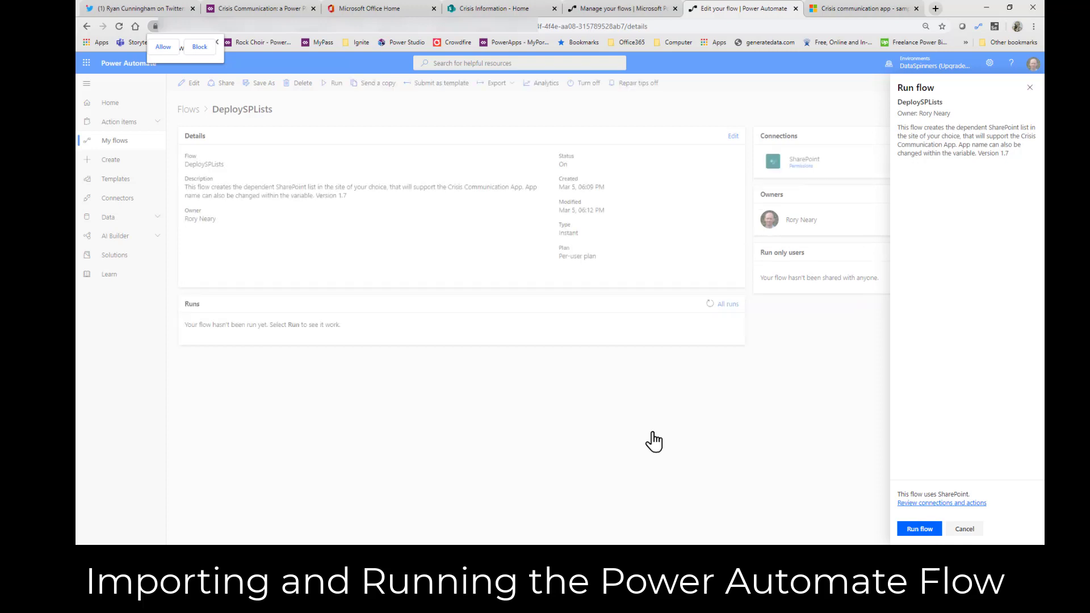
{"action": "left_click", "coordinate": [916, 531]}
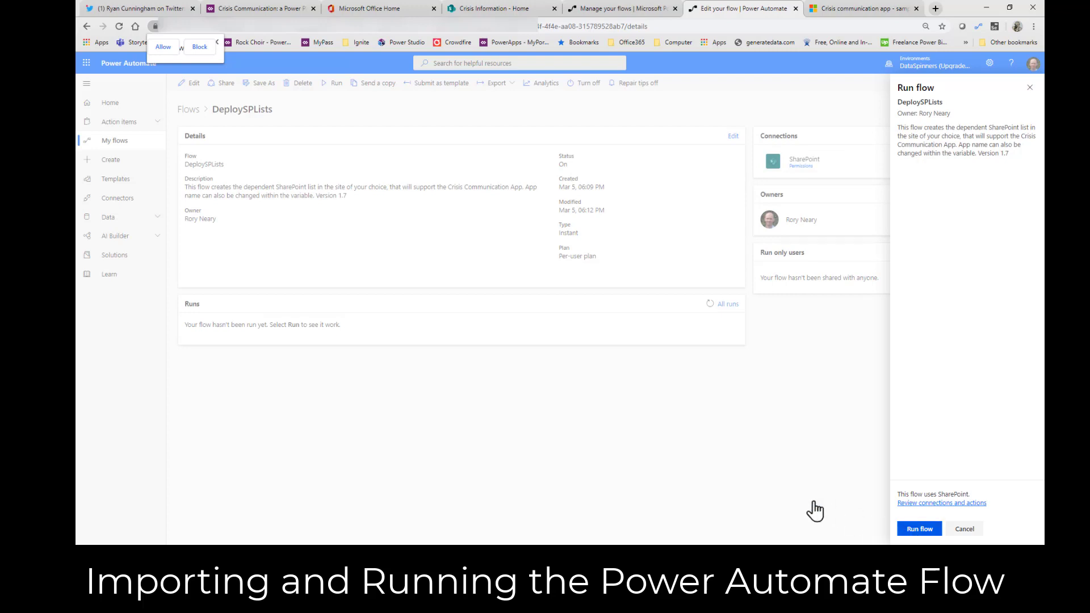
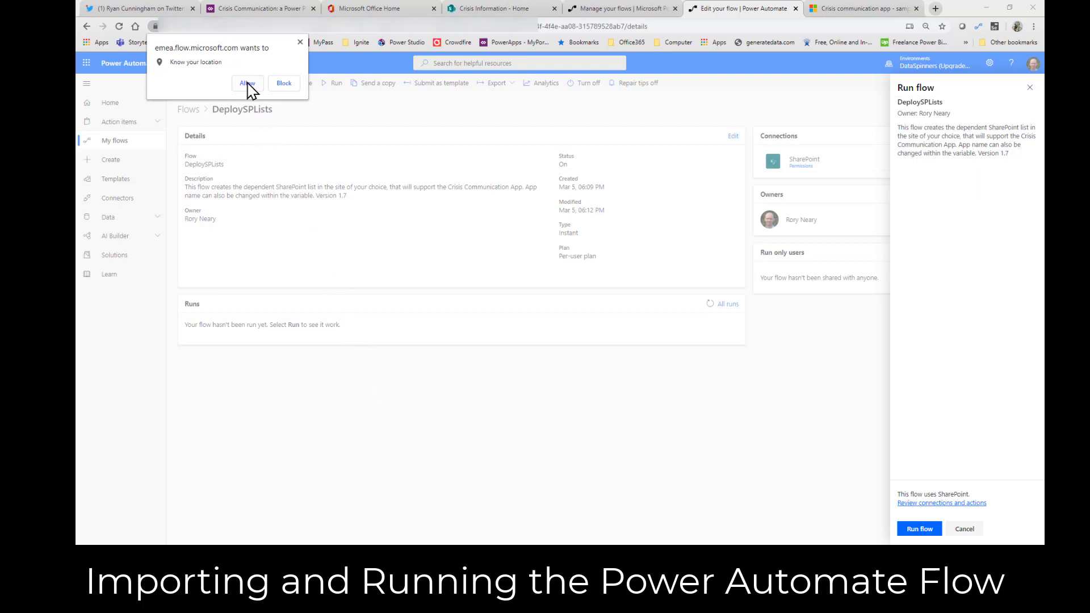
Allow location access, start a DeploySPLists flow run, and open that run's details.
{"action": "left_click", "coordinate": [247, 84]}
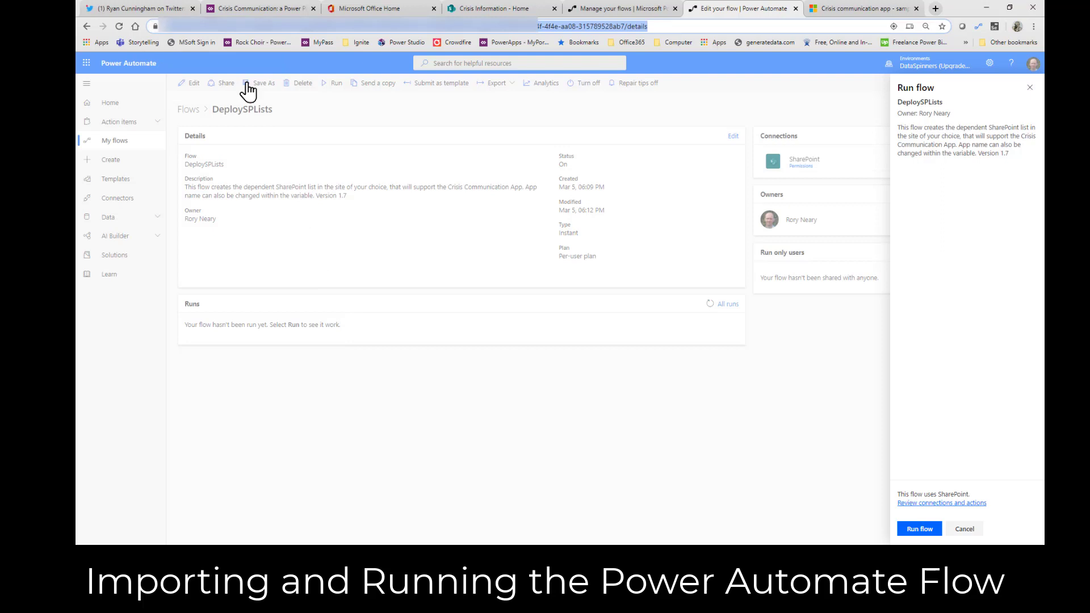
{"action": "left_click", "coordinate": [920, 529]}
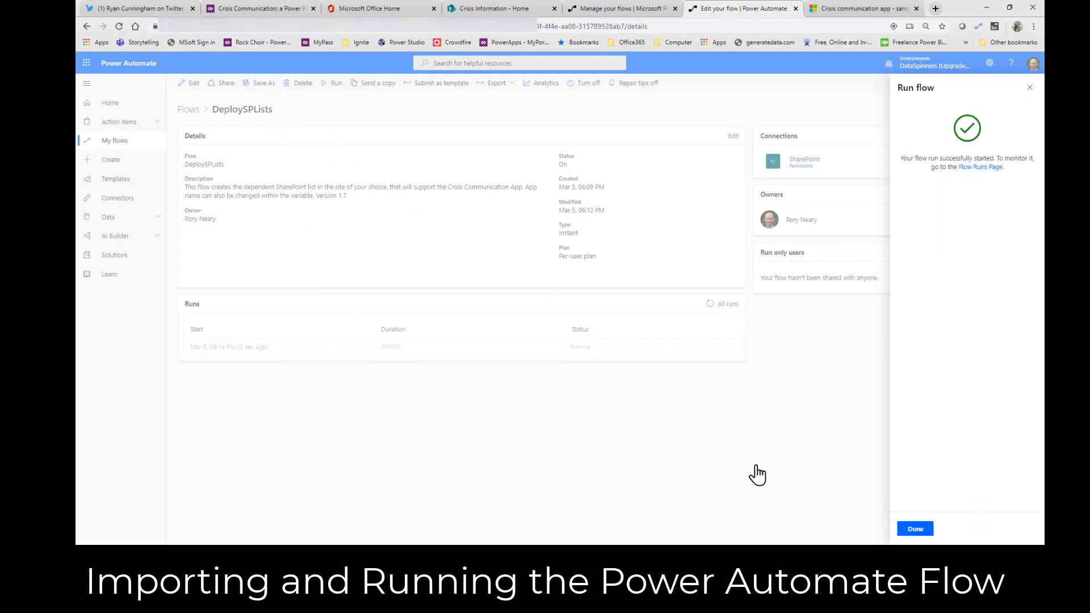
{"action": "left_click", "coordinate": [915, 529]}
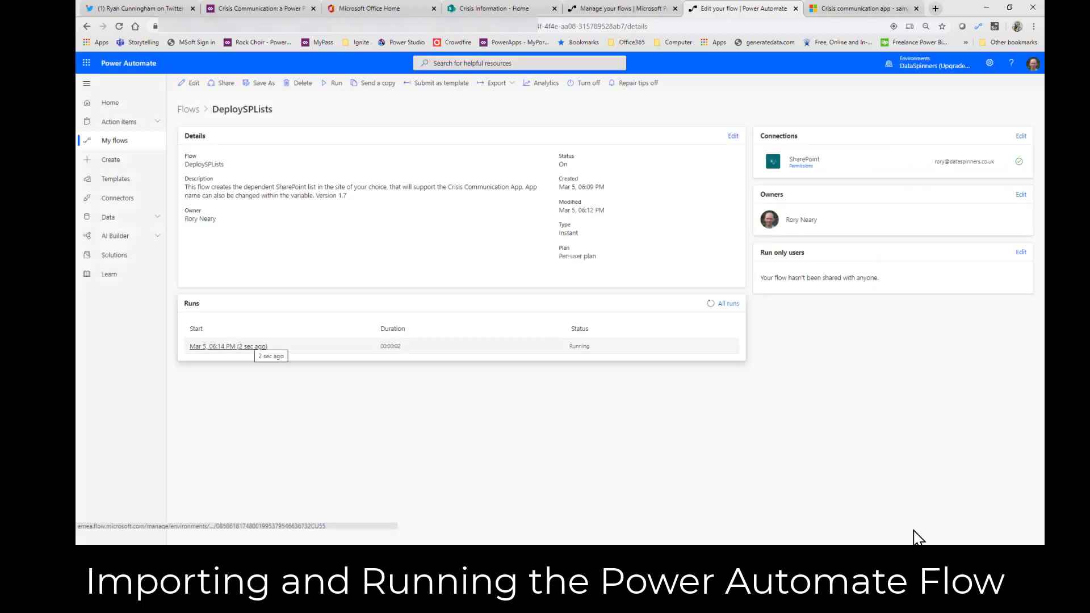
{"action": "left_click", "coordinate": [253, 347]}
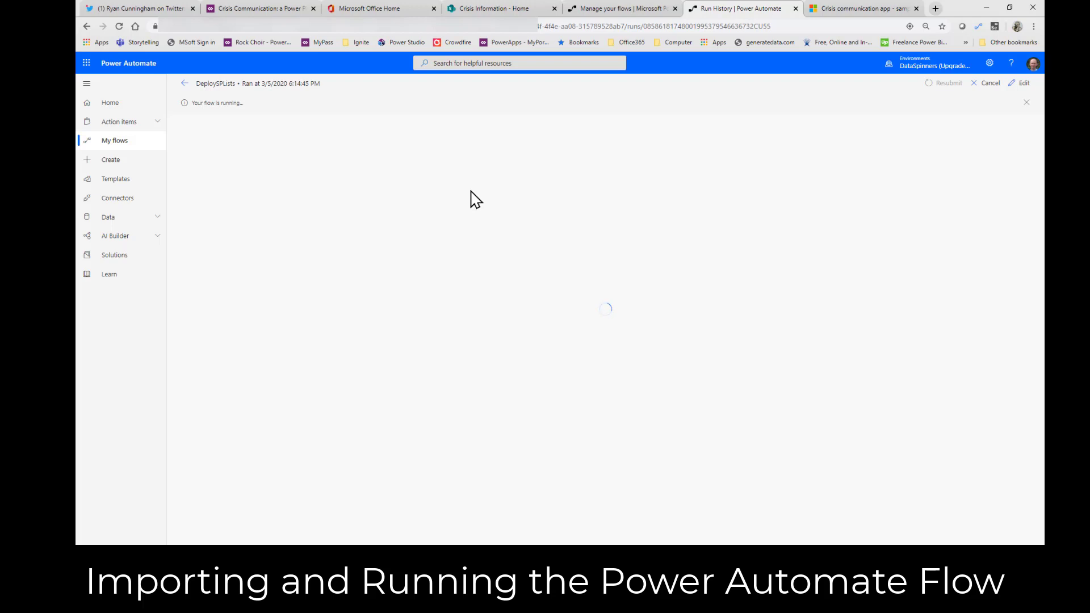
{"action": "left_click", "coordinate": [833, 8]}
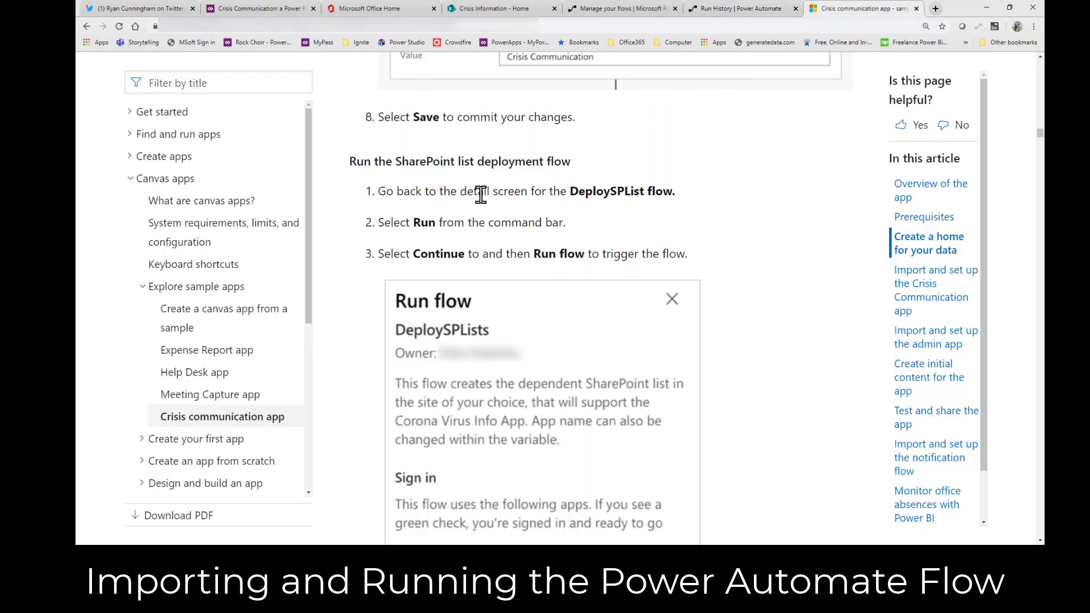
Scroll the docs through the table of SharePoint lists the flow creates.
{"action": "scroll", "coordinate": [481, 194], "scroll_direction": "down", "scroll_amount": 6}
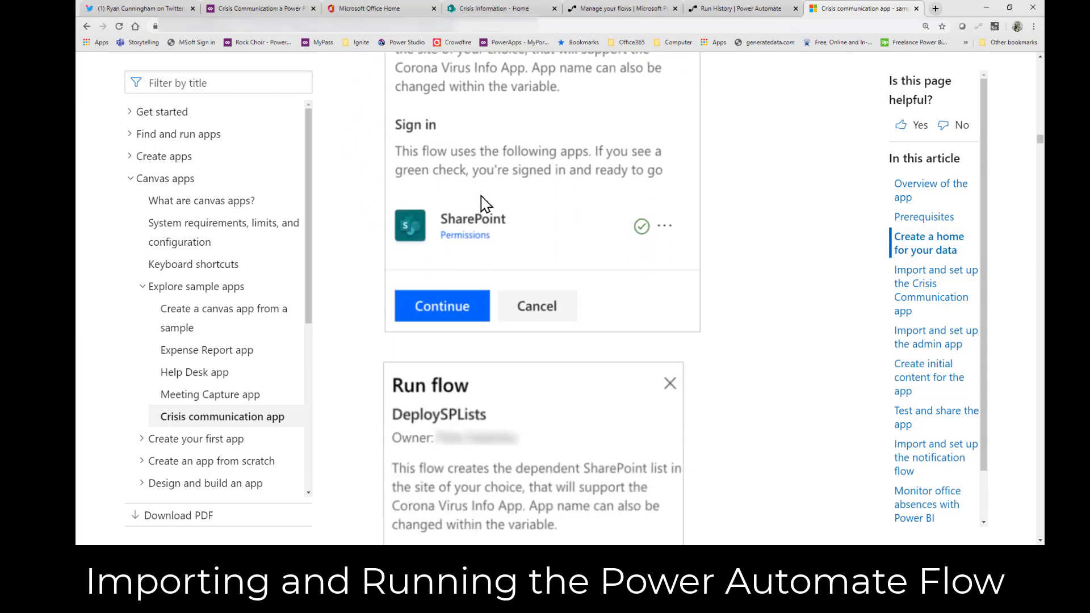
{"action": "scroll", "coordinate": [481, 205], "scroll_direction": "down", "scroll_amount": 6}
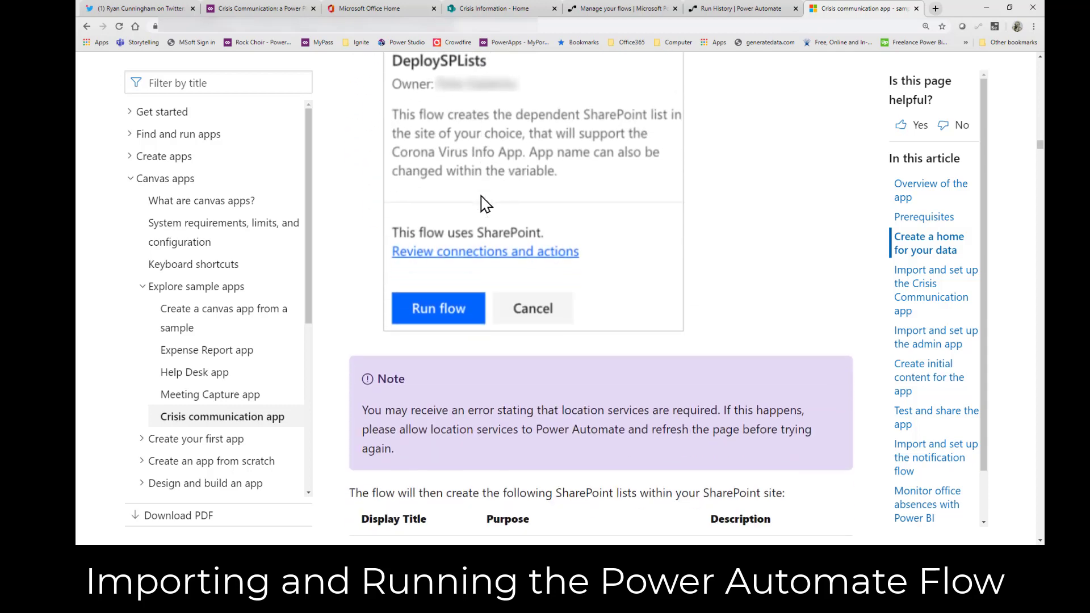
{"action": "scroll", "coordinate": [481, 204], "scroll_direction": "down", "scroll_amount": 3}
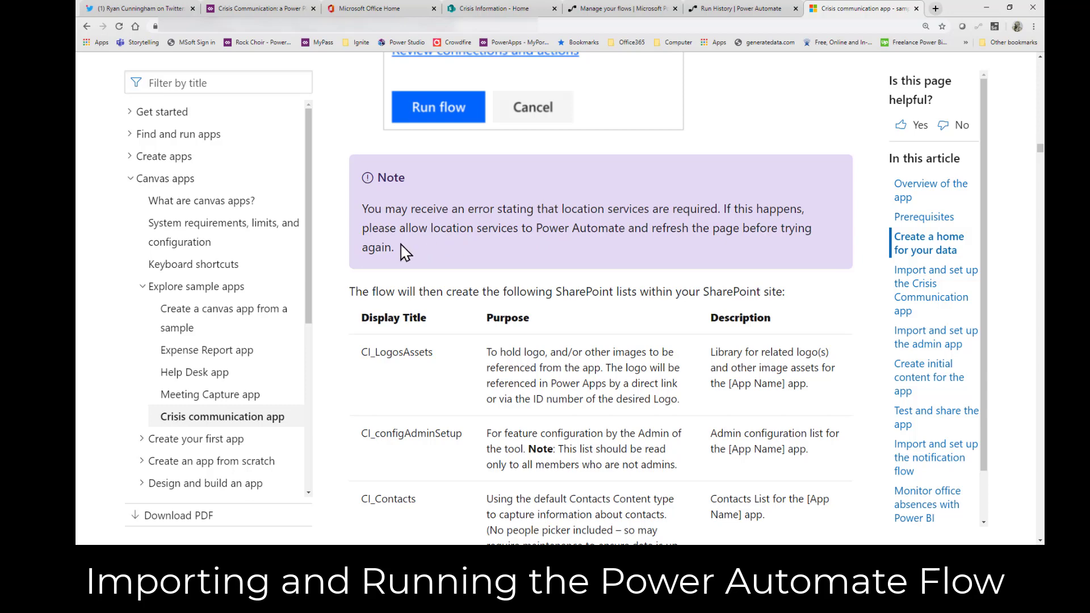
{"action": "scroll", "coordinate": [404, 250], "scroll_direction": "down", "scroll_amount": 3}
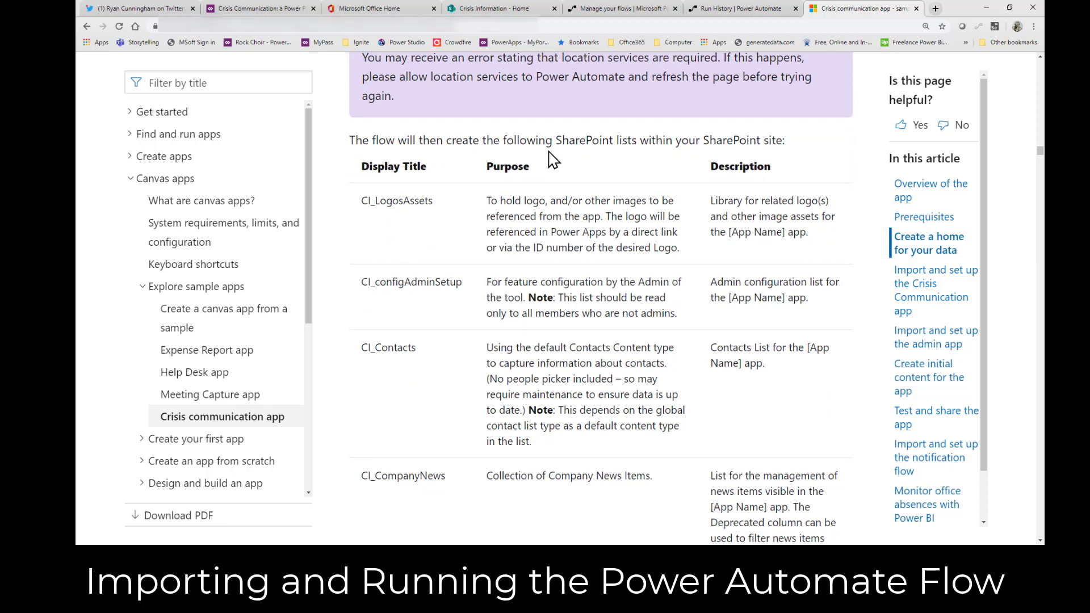
{"action": "scroll", "coordinate": [383, 202], "scroll_direction": "down", "scroll_amount": 4}
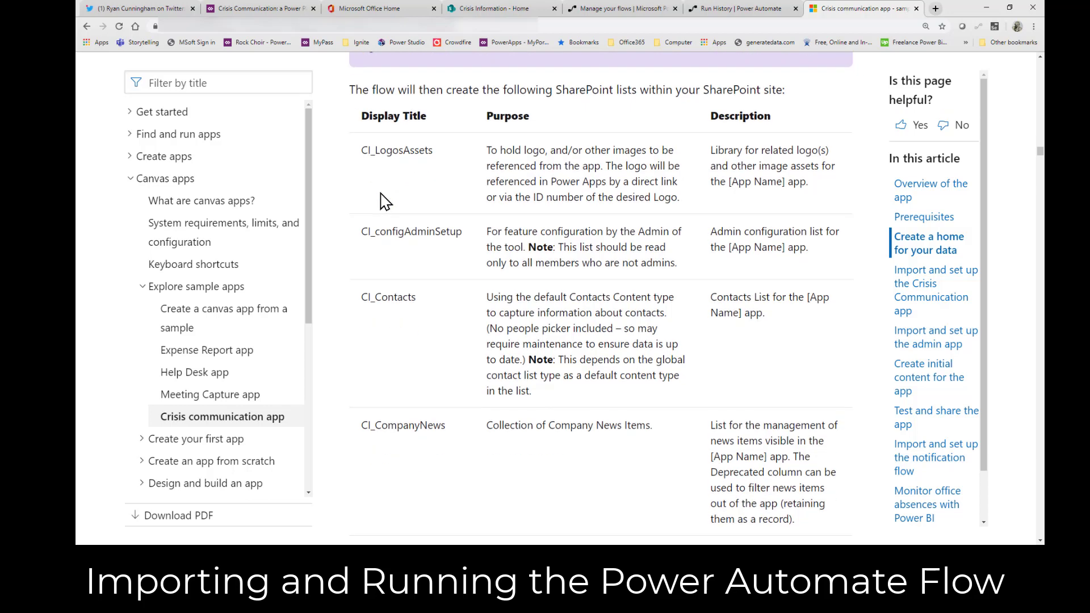
Read on to the import section, then check the DeploySPLists run has succeeded.
{"action": "scroll", "coordinate": [383, 202], "scroll_direction": "up", "scroll_amount": 2}
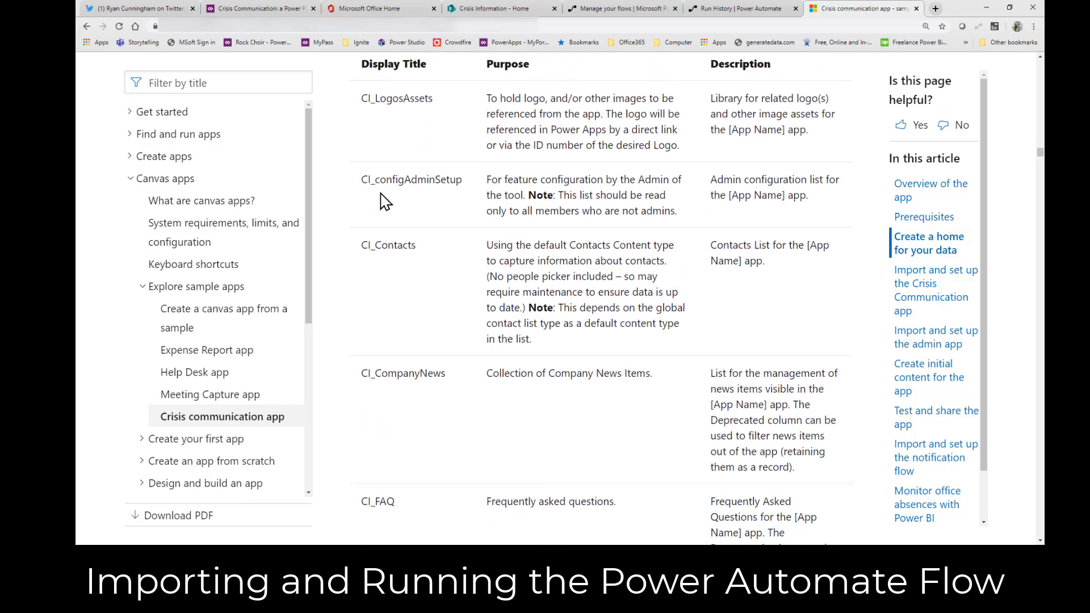
{"action": "scroll", "coordinate": [425, 197], "scroll_direction": "down", "scroll_amount": 8}
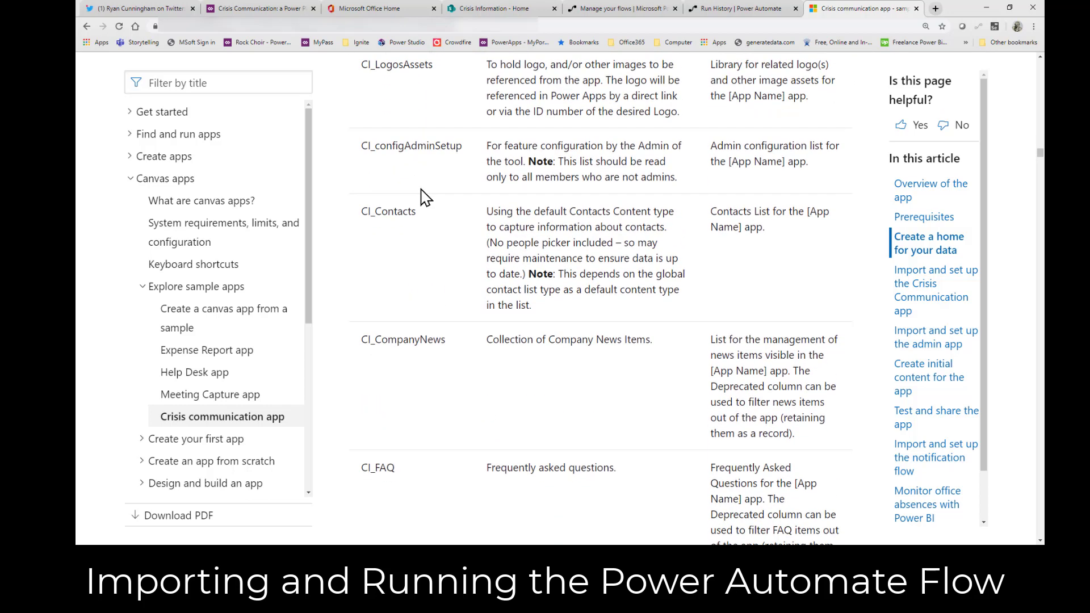
{"action": "scroll", "coordinate": [425, 197], "scroll_direction": "down", "scroll_amount": 7}
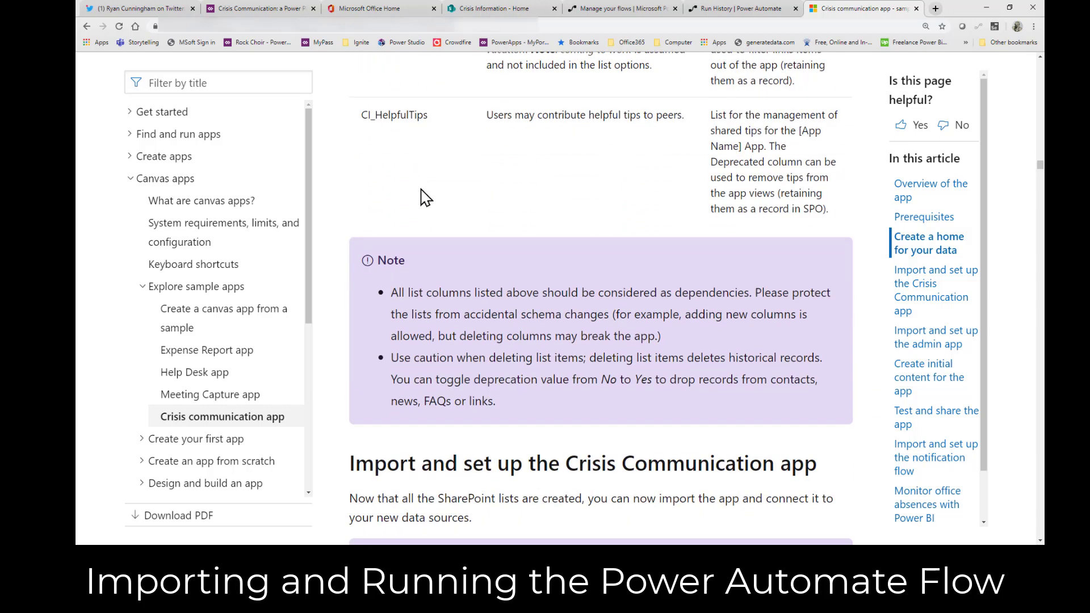
{"action": "scroll", "coordinate": [425, 198], "scroll_direction": "down", "scroll_amount": 7}
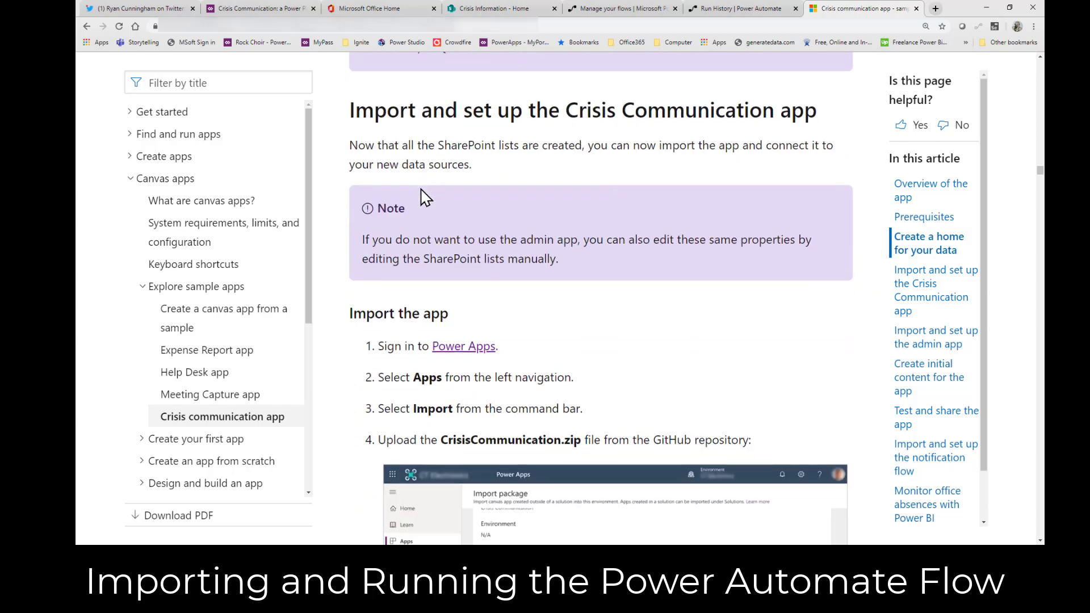
{"action": "scroll", "coordinate": [425, 197], "scroll_direction": "down", "scroll_amount": 1}
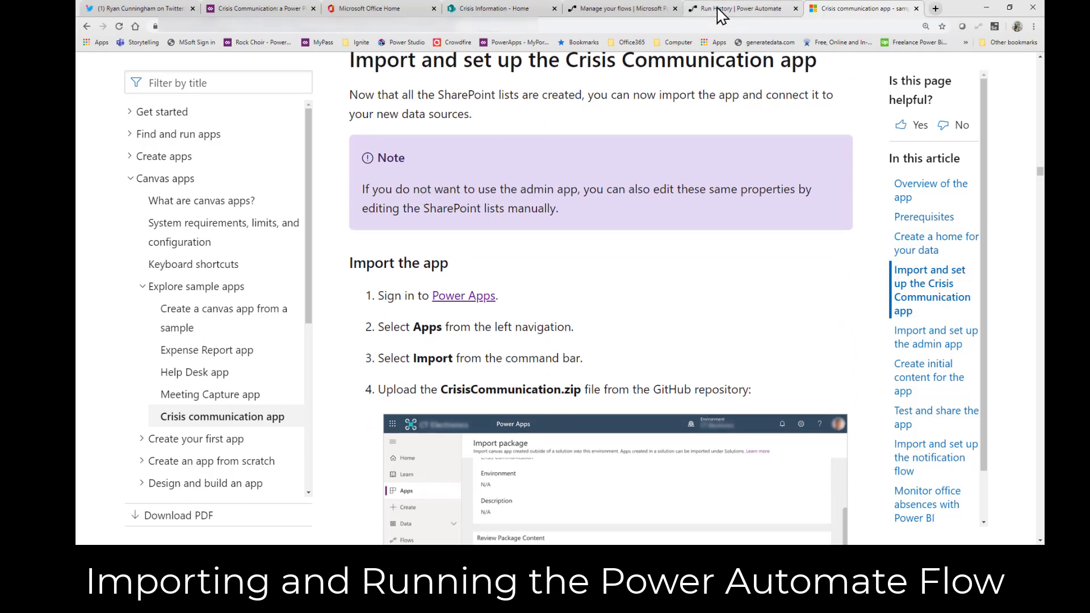
{"action": "left_click", "coordinate": [719, 13]}
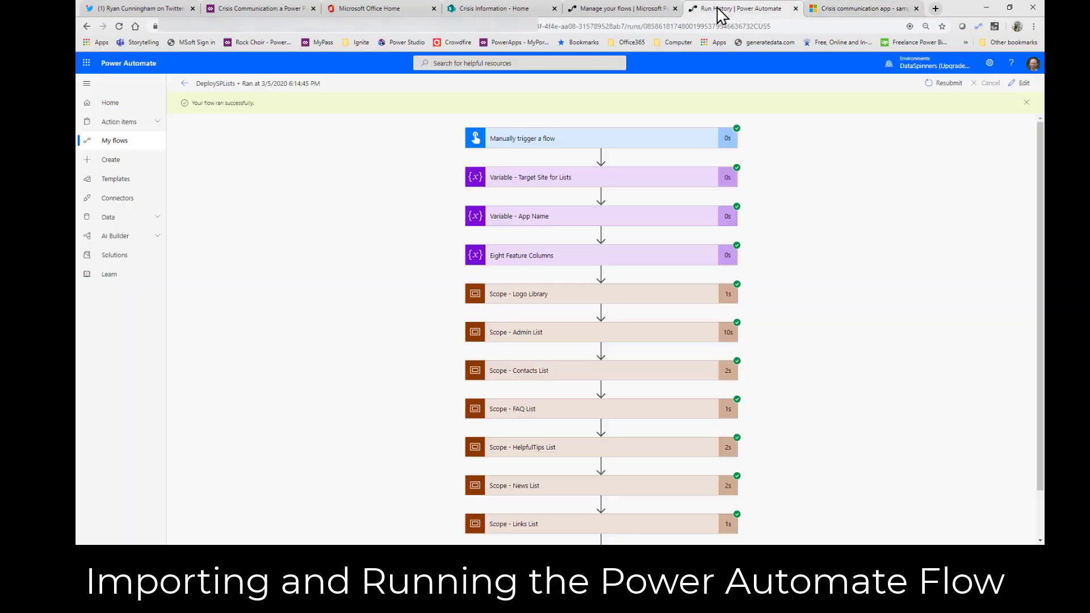
{"action": "scroll", "coordinate": [720, 13], "scroll_direction": "down", "scroll_amount": 1}
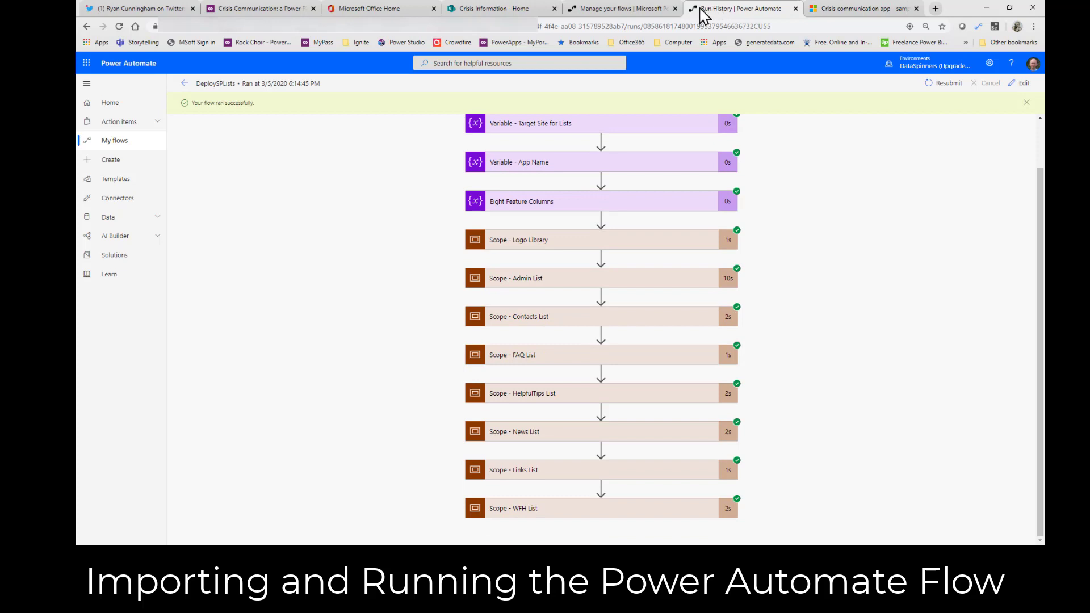
Confirm the Crisis Information site contents now include the CI_ lists and CI_LogosAssets library.
{"action": "left_click", "coordinate": [497, 12]}
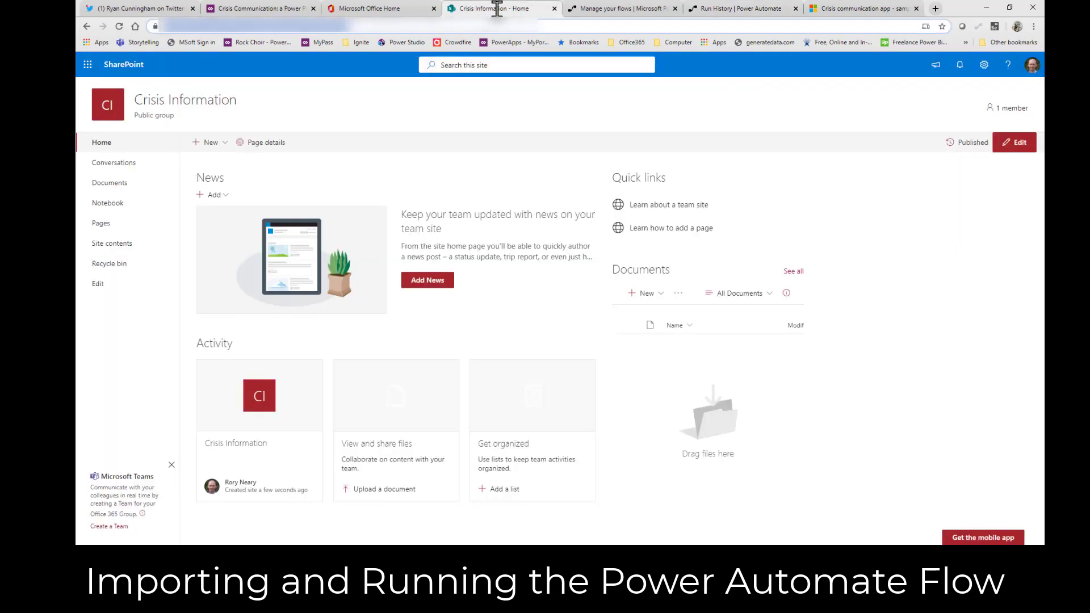
{"action": "left_click", "coordinate": [984, 66]}
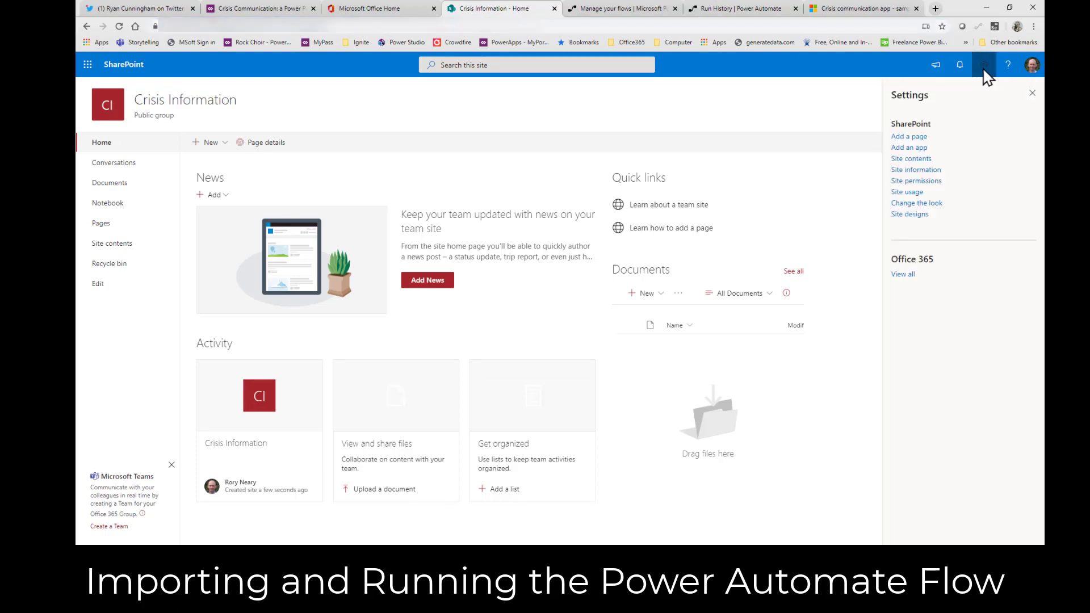
{"action": "left_click", "coordinate": [915, 159]}
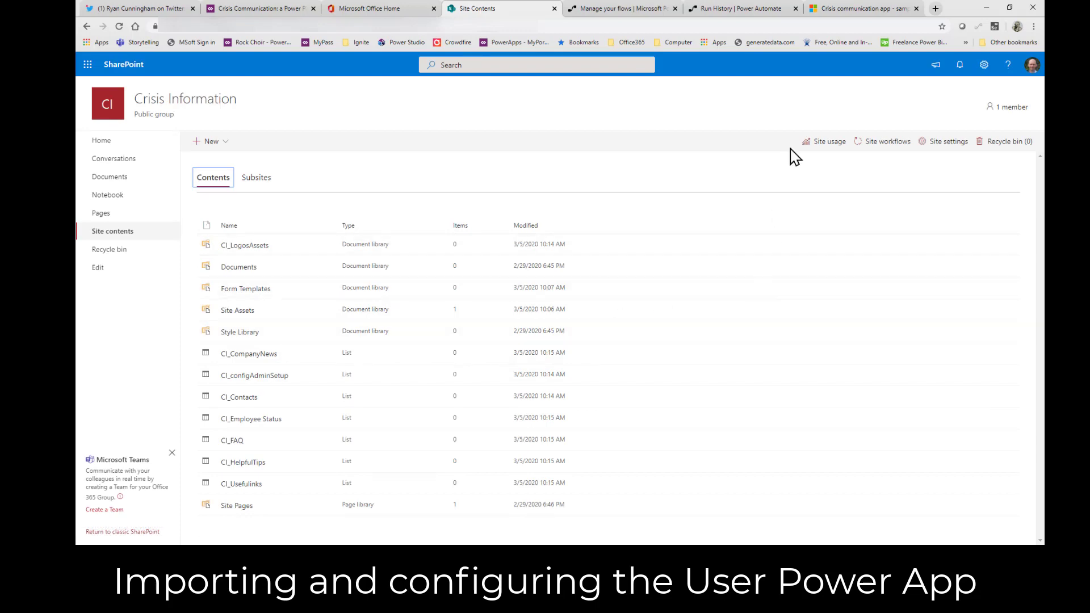
{"action": "left_click", "coordinate": [830, 9]}
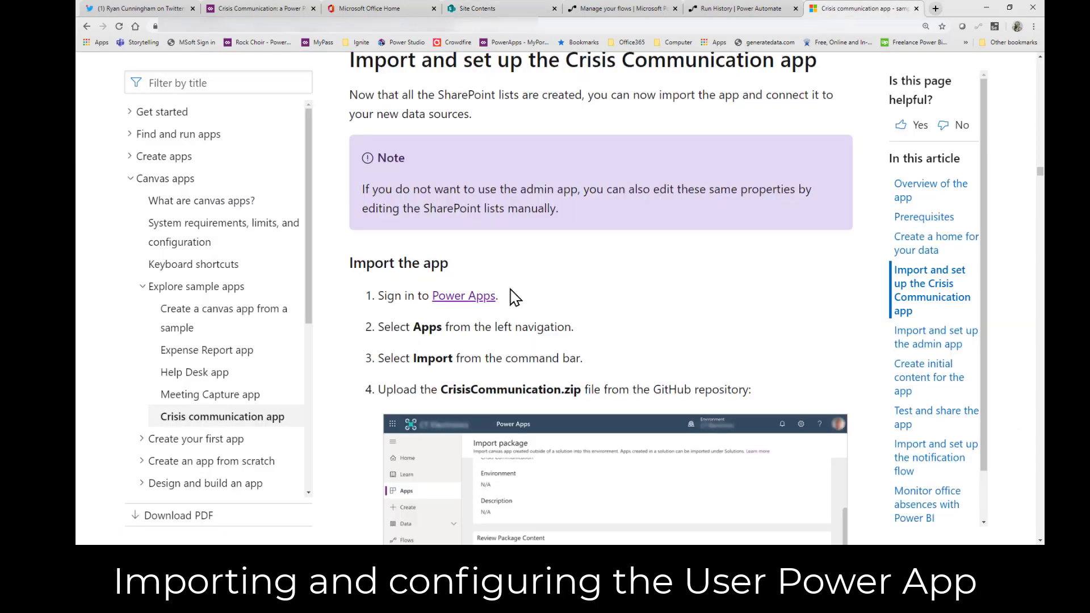
Read through the docs' Import the app steps, then move to the Office home page.
{"action": "scroll", "coordinate": [514, 296], "scroll_direction": "down", "scroll_amount": 1}
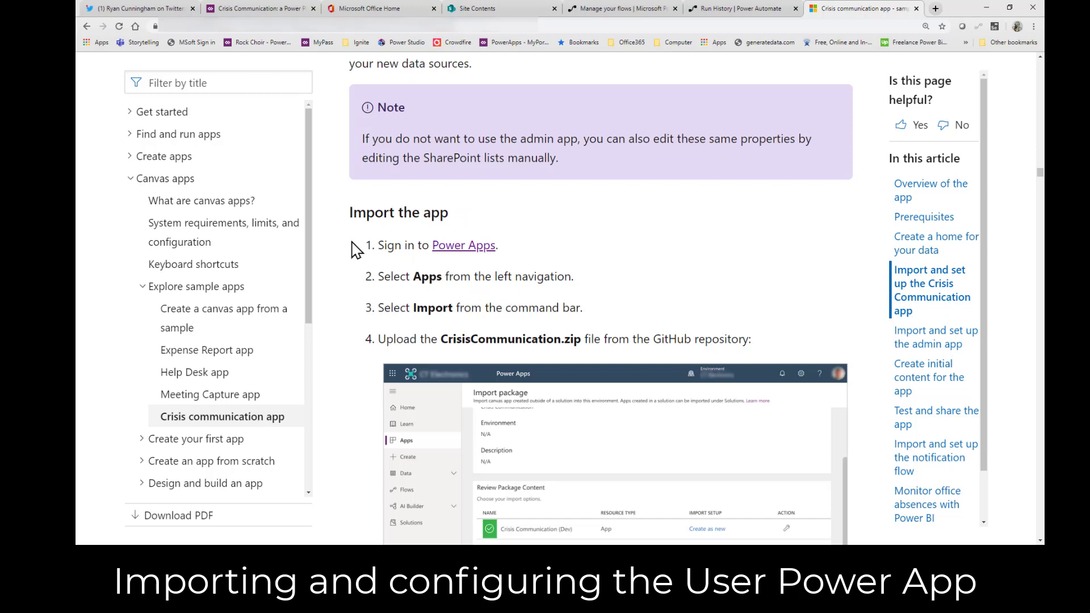
{"action": "scroll", "coordinate": [356, 249], "scroll_direction": "down", "scroll_amount": 2}
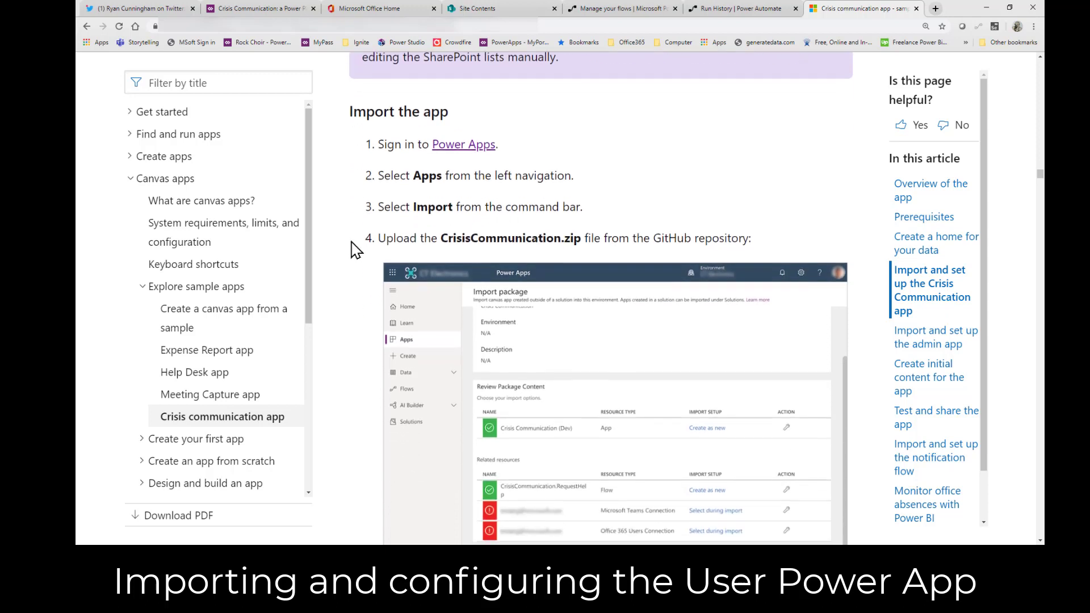
{"action": "scroll", "coordinate": [356, 249], "scroll_direction": "down", "scroll_amount": 1}
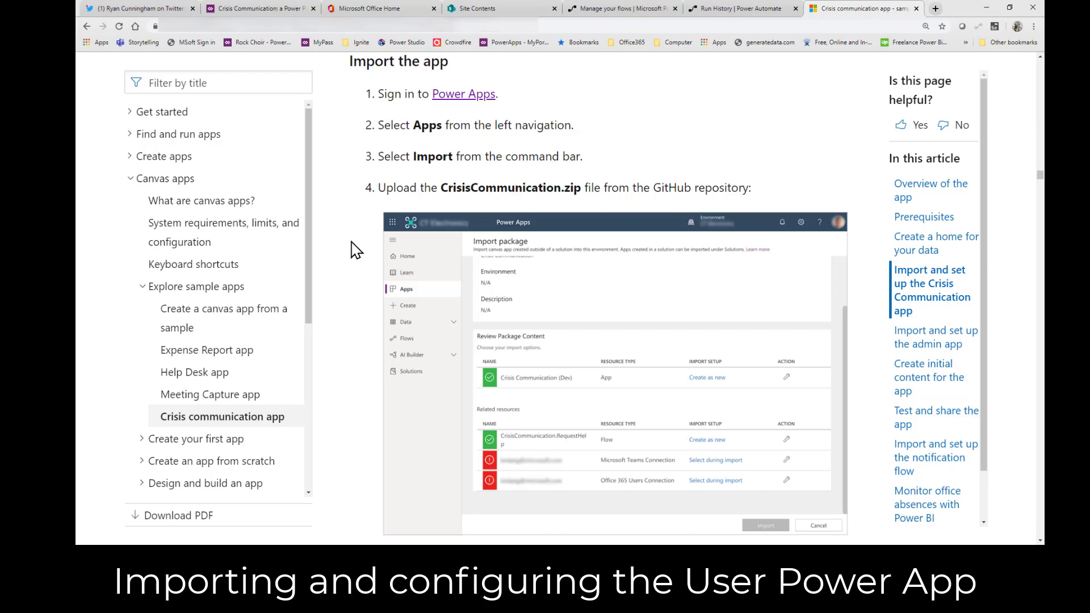
{"action": "left_click", "coordinate": [358, 12]}
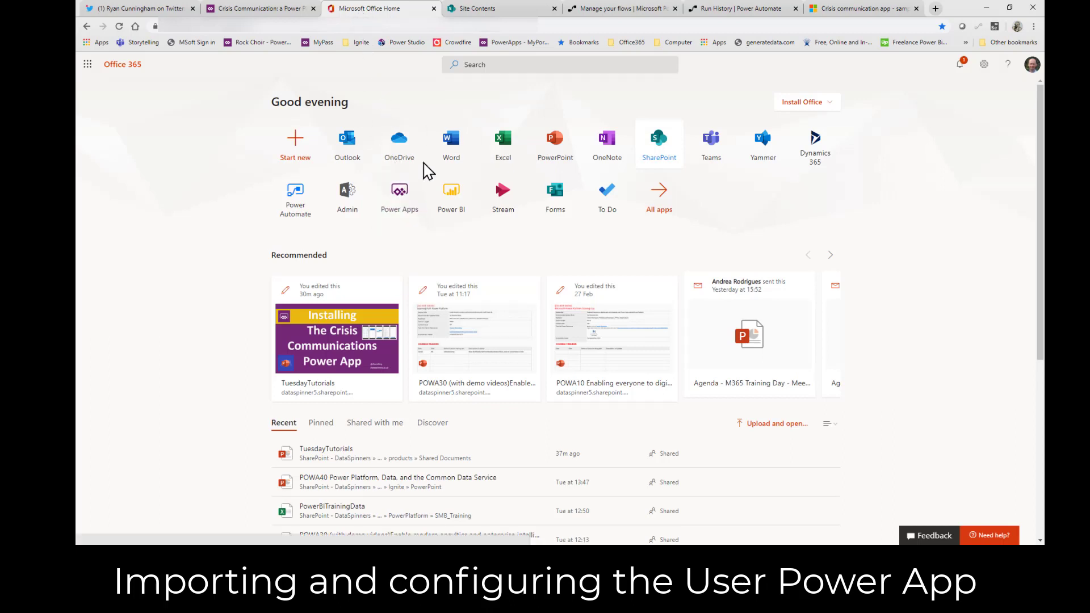
Launch Power Apps from its Office 365 home tile after briefly searching 'pow'.
{"action": "left_click", "coordinate": [481, 67]}
{"action": "type", "text": "pow"}
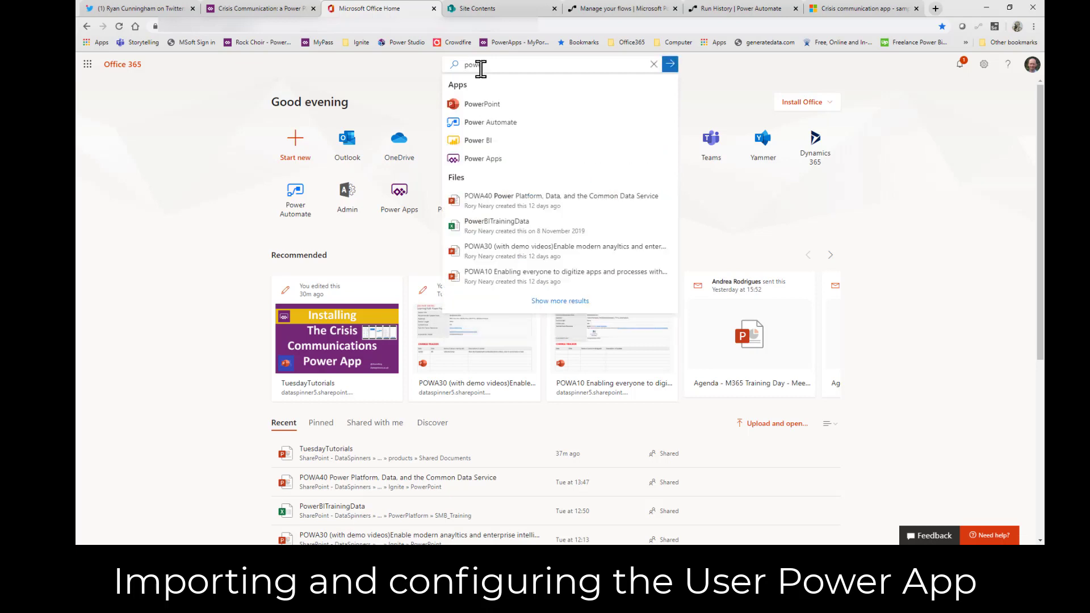
{"action": "key", "text": "BackSpace"}
{"action": "key", "text": "BackSpace"}
{"action": "key", "text": "BackSpace"}
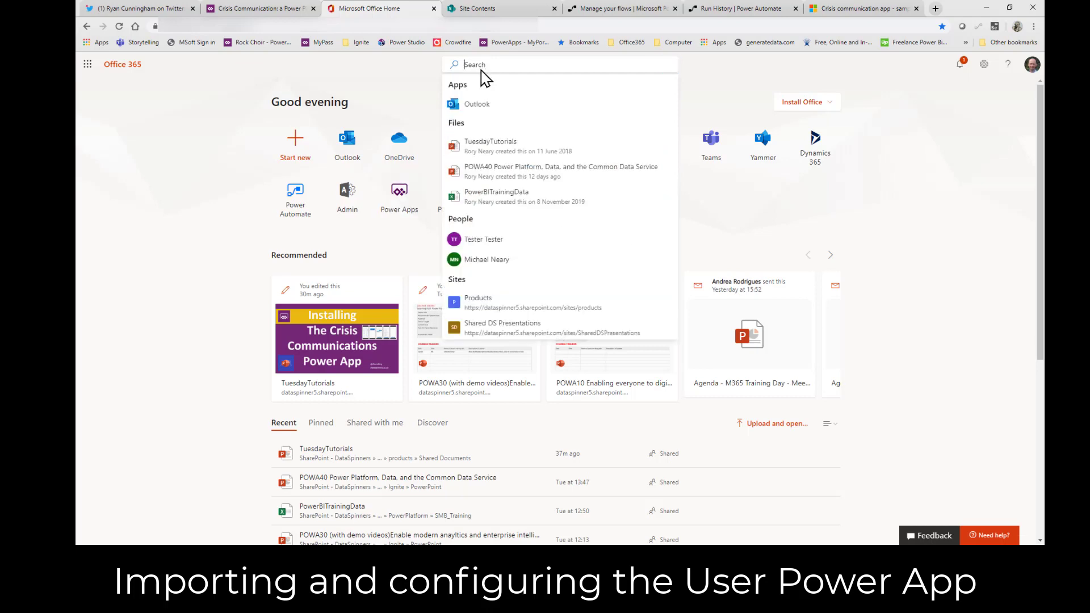
{"action": "left_click", "coordinate": [399, 202]}
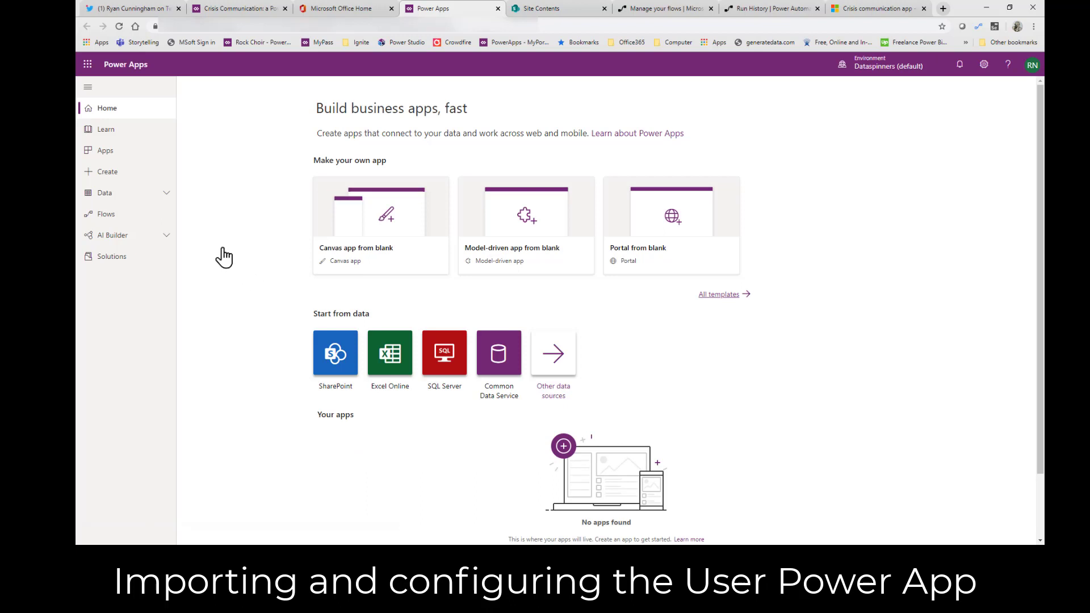
Open the canvas app package import page from Apps and recheck the docs' import instructions.
{"action": "left_click", "coordinate": [110, 155]}
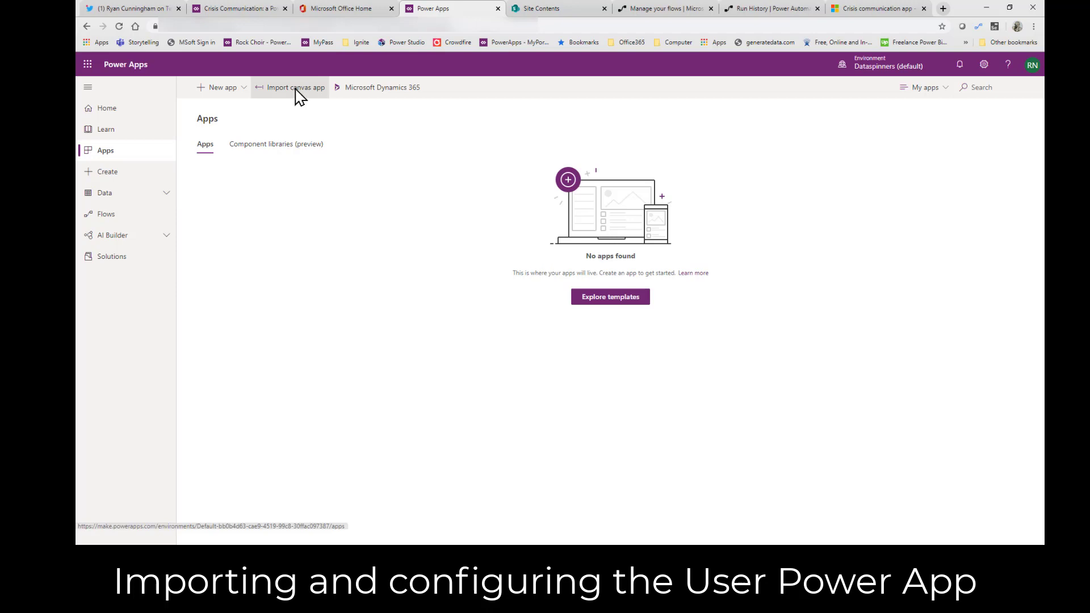
{"action": "left_click", "coordinate": [301, 95]}
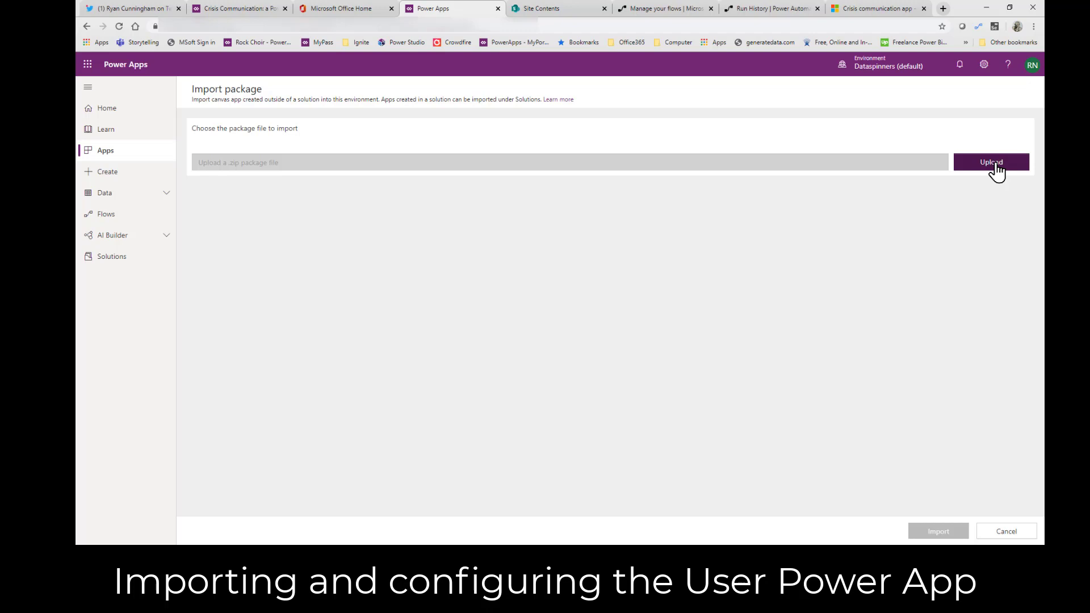
{"action": "left_click", "coordinate": [994, 166]}
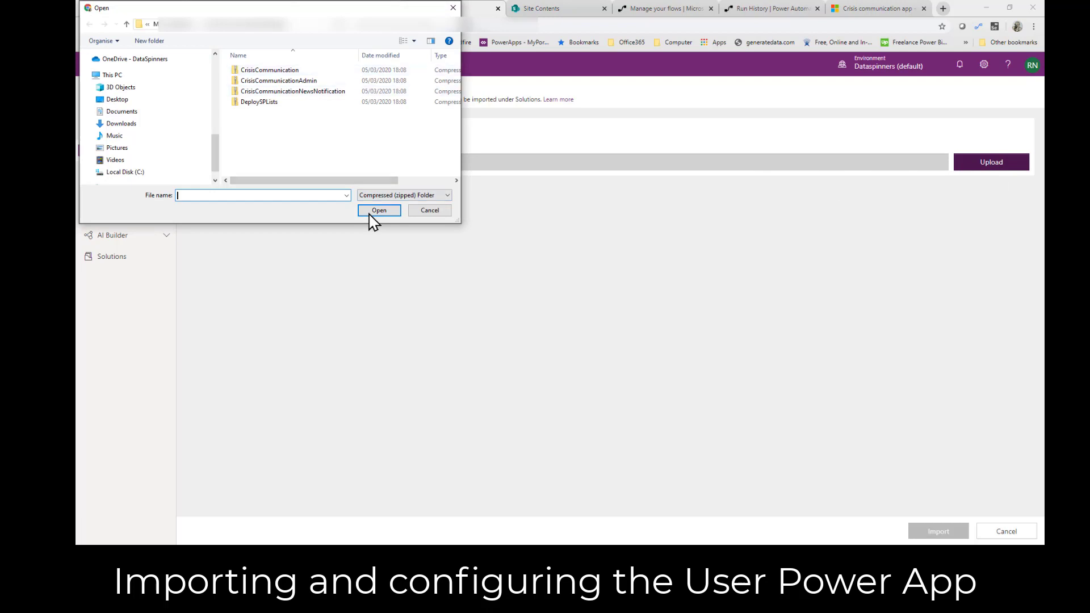
{"action": "left_click", "coordinate": [429, 211]}
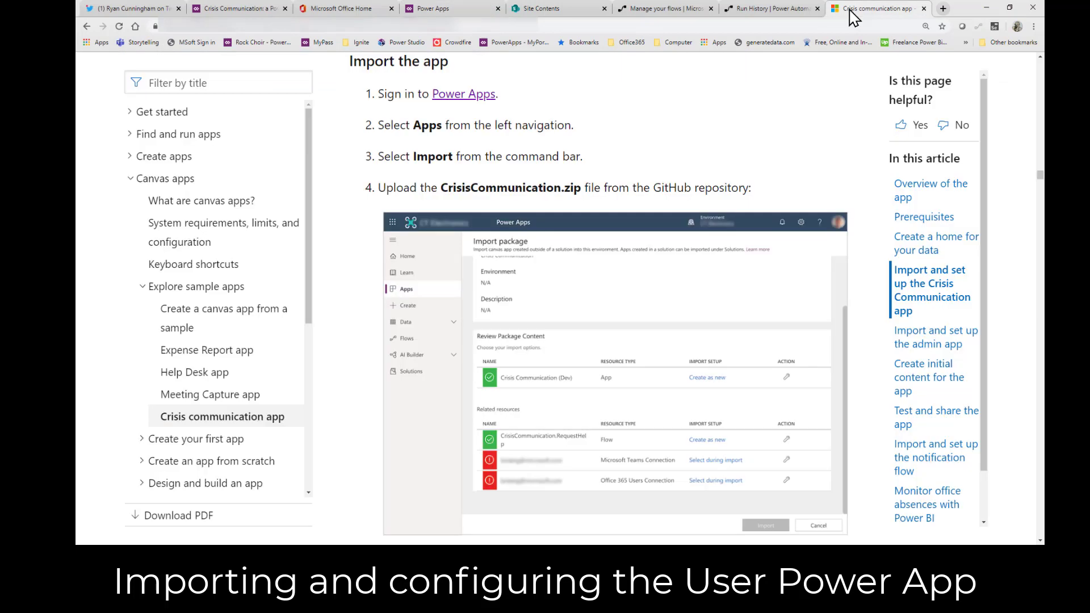
{"action": "left_click", "coordinate": [872, 9]}
Upload the CrisisCommunication.zip package on the Import package page.
{"action": "left_click", "coordinate": [442, 10]}
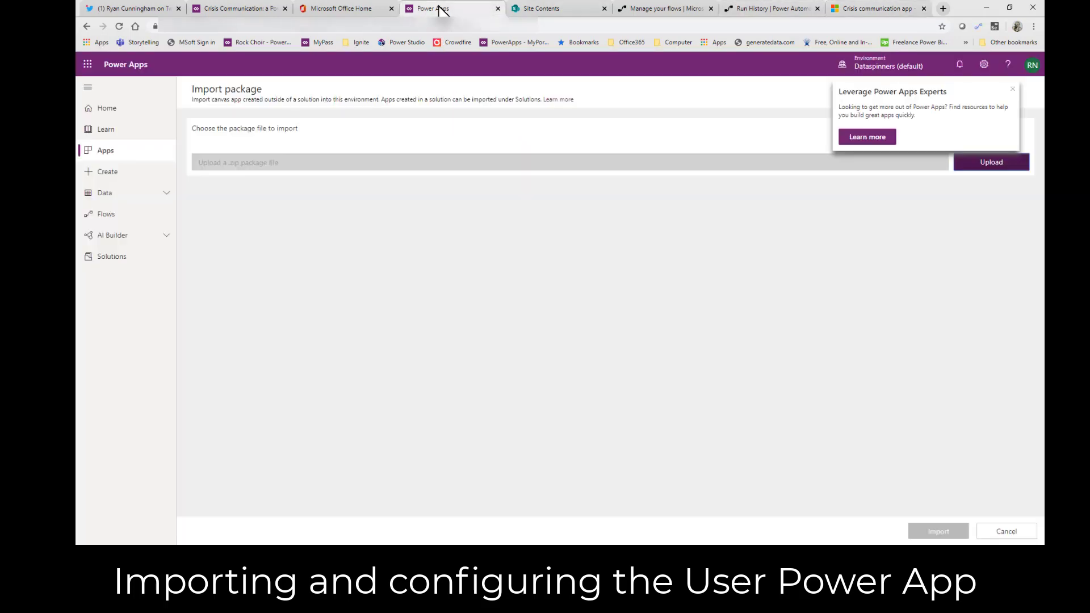
{"action": "left_click", "coordinate": [1012, 89]}
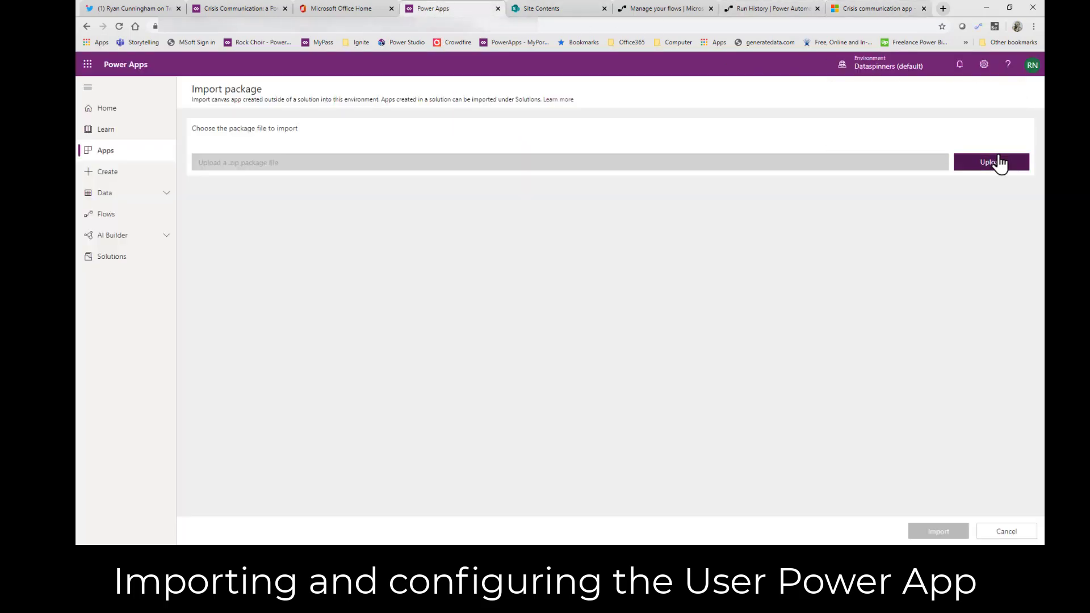
{"action": "left_click", "coordinate": [997, 161]}
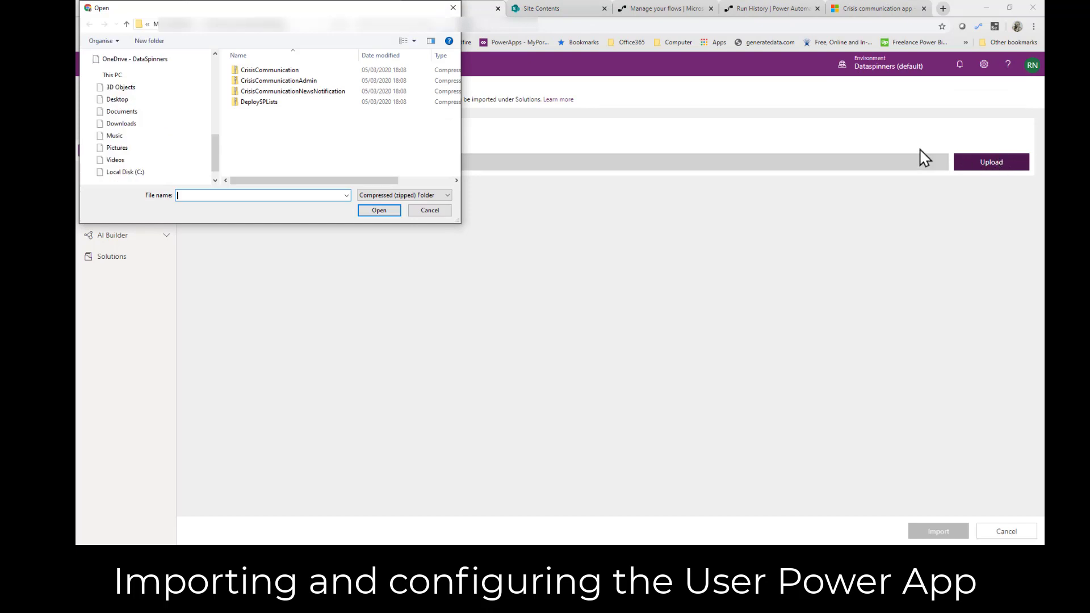
{"action": "left_click", "coordinate": [278, 71]}
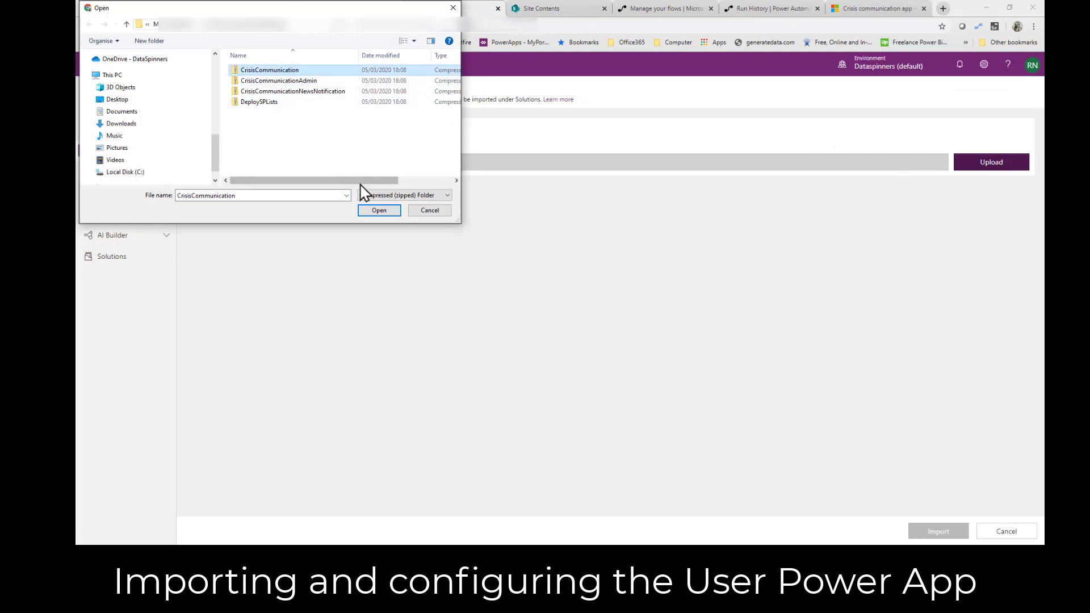
{"action": "left_click", "coordinate": [379, 211]}
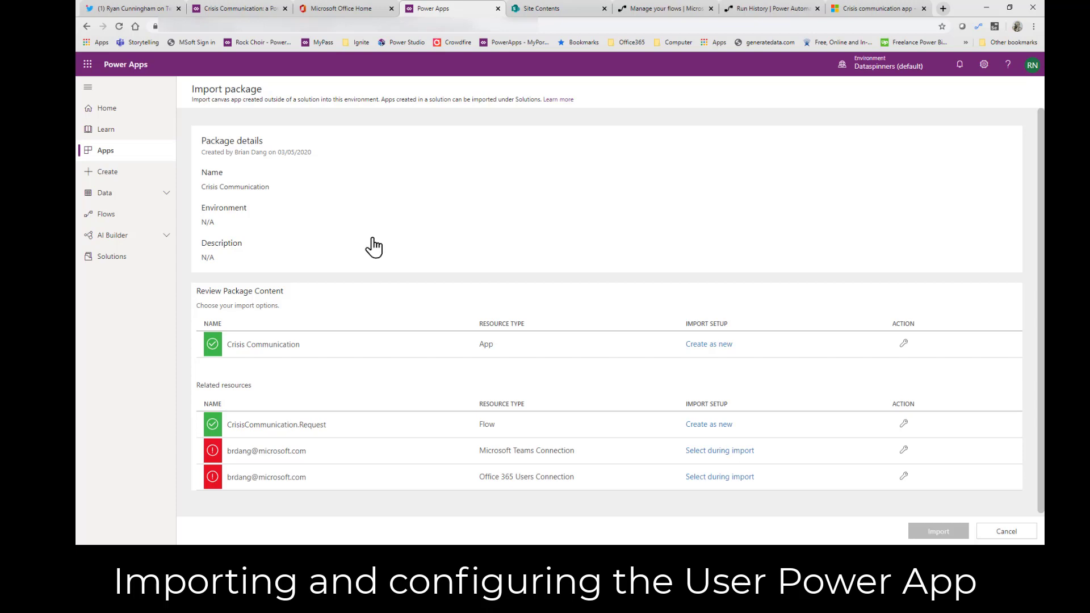
Start a new connection for the package's Microsoft Teams connection, opening the connector list.
{"action": "scroll", "coordinate": [486, 313], "scroll_direction": "down", "scroll_amount": 1}
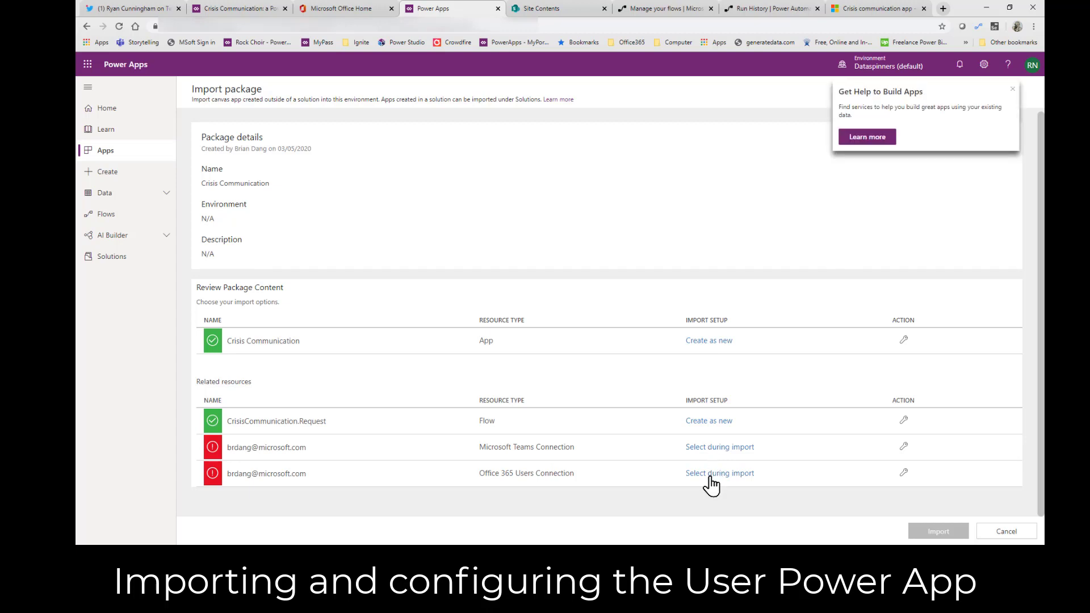
{"action": "left_click", "coordinate": [712, 448]}
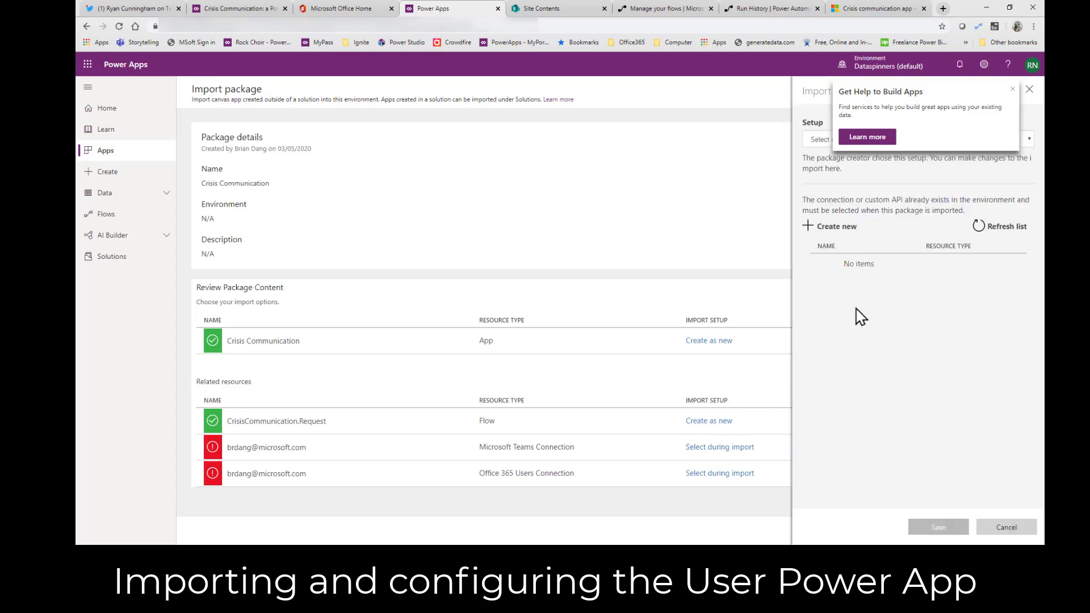
{"action": "left_click", "coordinate": [1013, 89]}
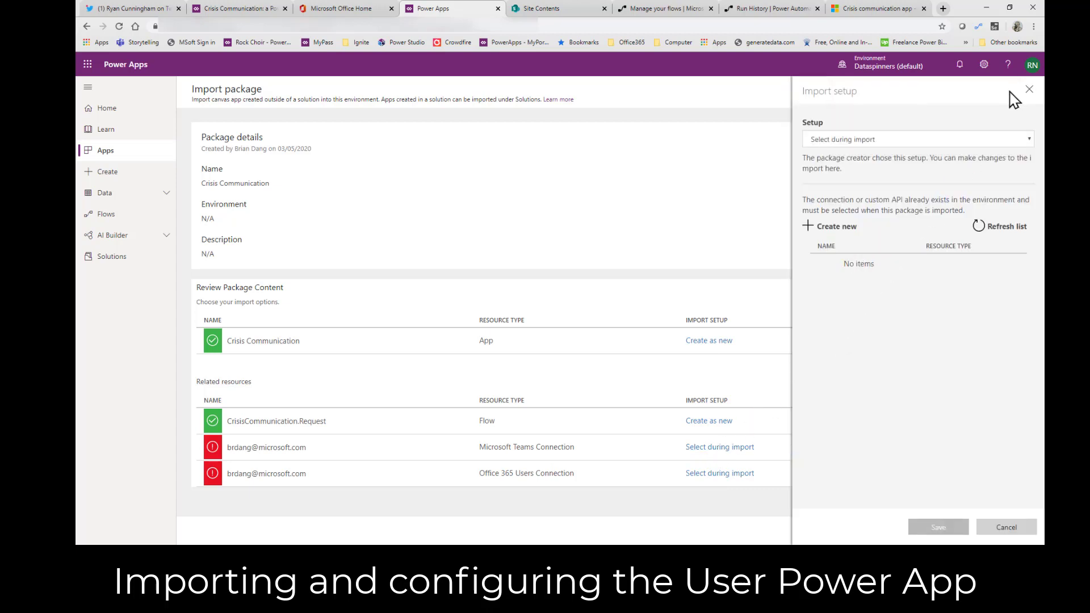
{"action": "left_click", "coordinate": [828, 229]}
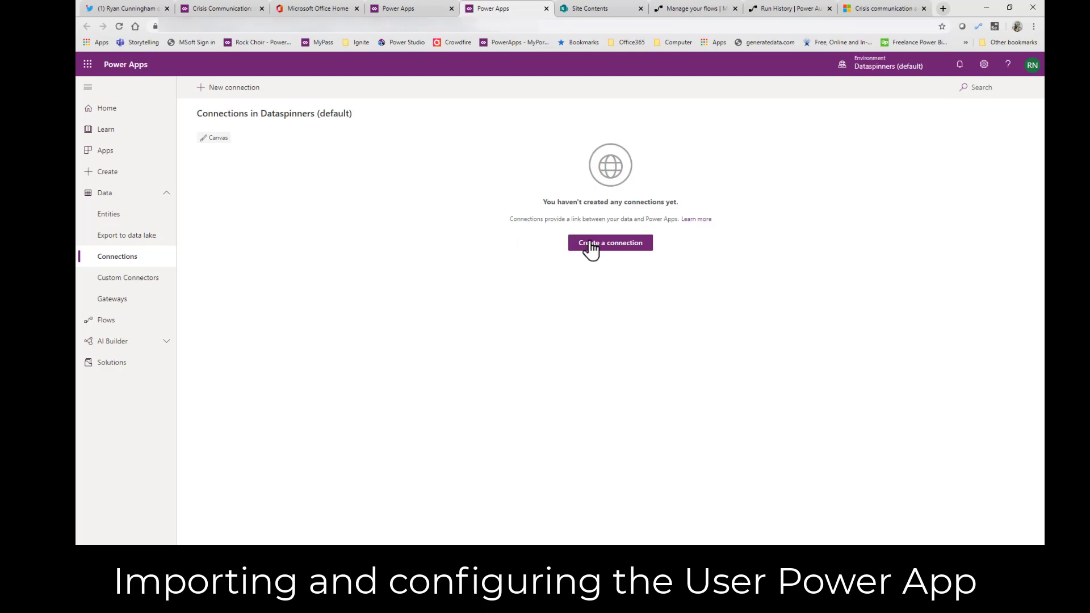
{"action": "left_click", "coordinate": [606, 248]}
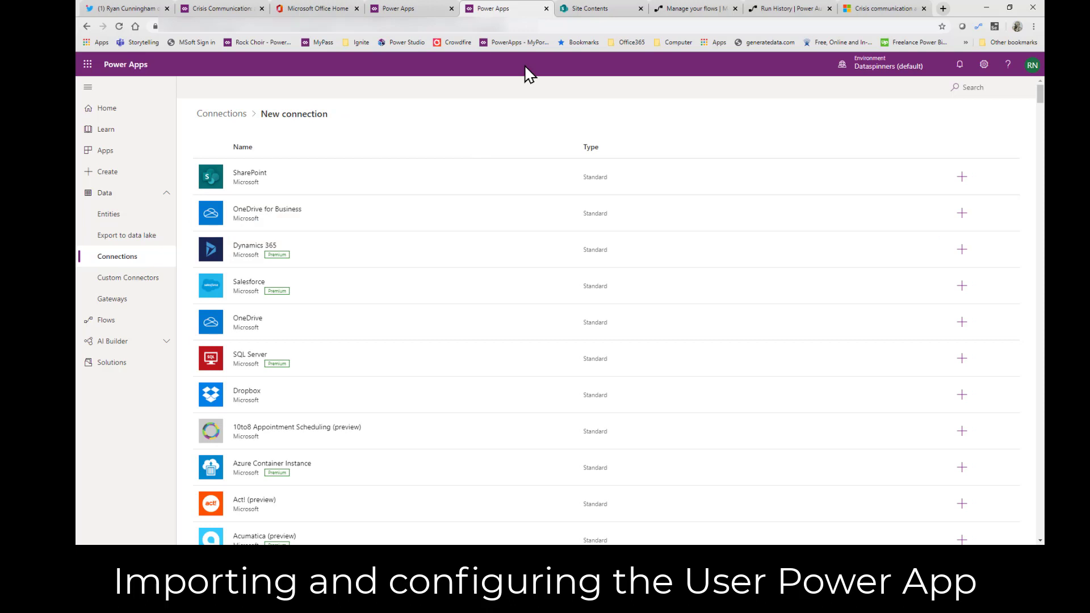
{"action": "left_click", "coordinate": [857, 10]}
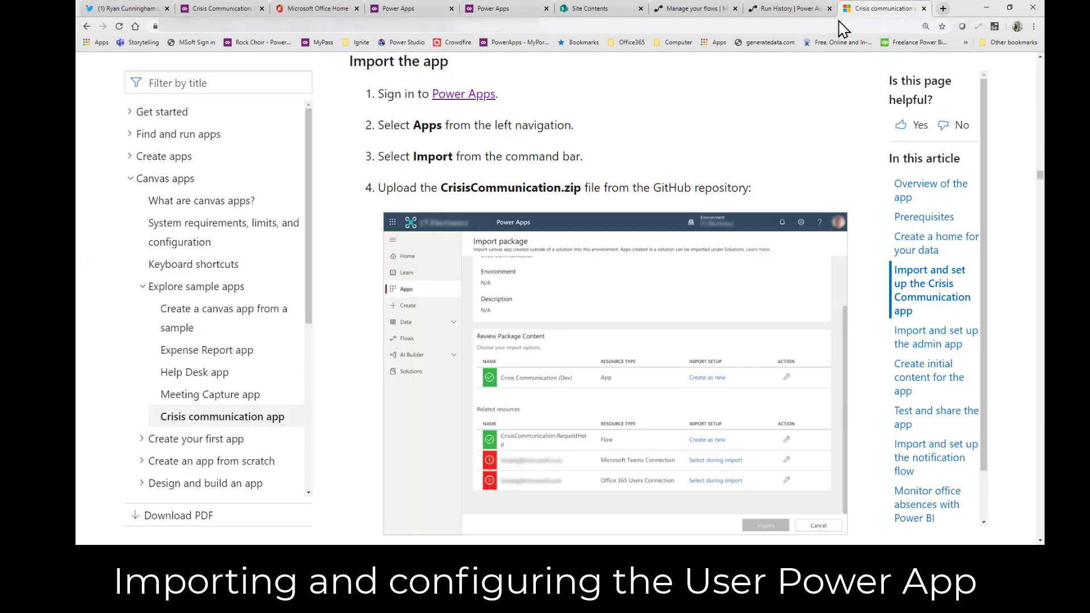
{"action": "scroll", "coordinate": [440, 264], "scroll_direction": "down", "scroll_amount": 5}
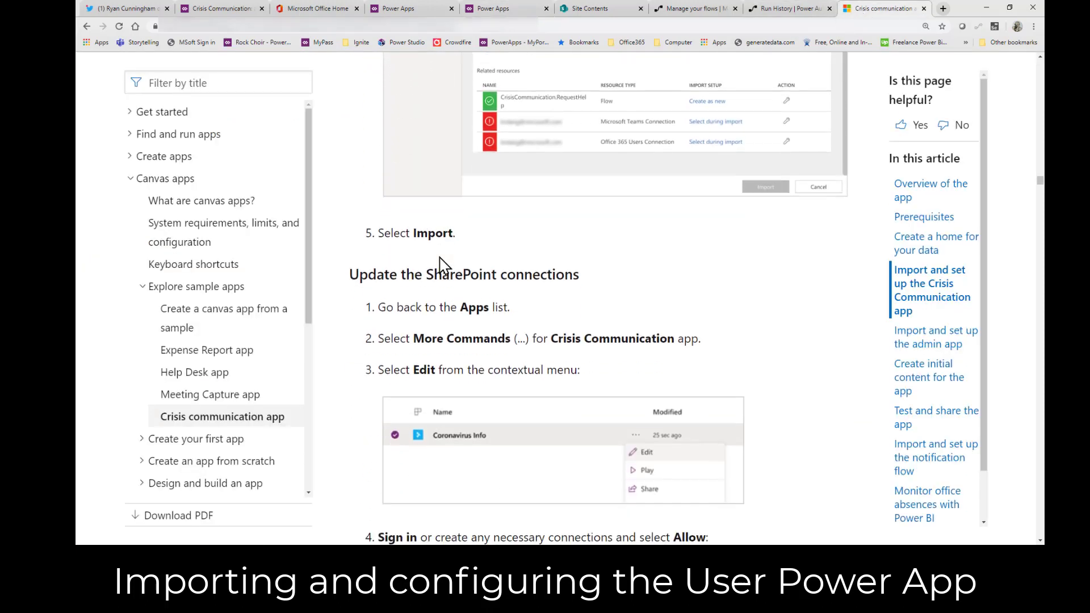
{"action": "scroll", "coordinate": [440, 264], "scroll_direction": "down", "scroll_amount": 1}
{"action": "scroll", "coordinate": [442, 264], "scroll_direction": "up", "scroll_amount": 4}
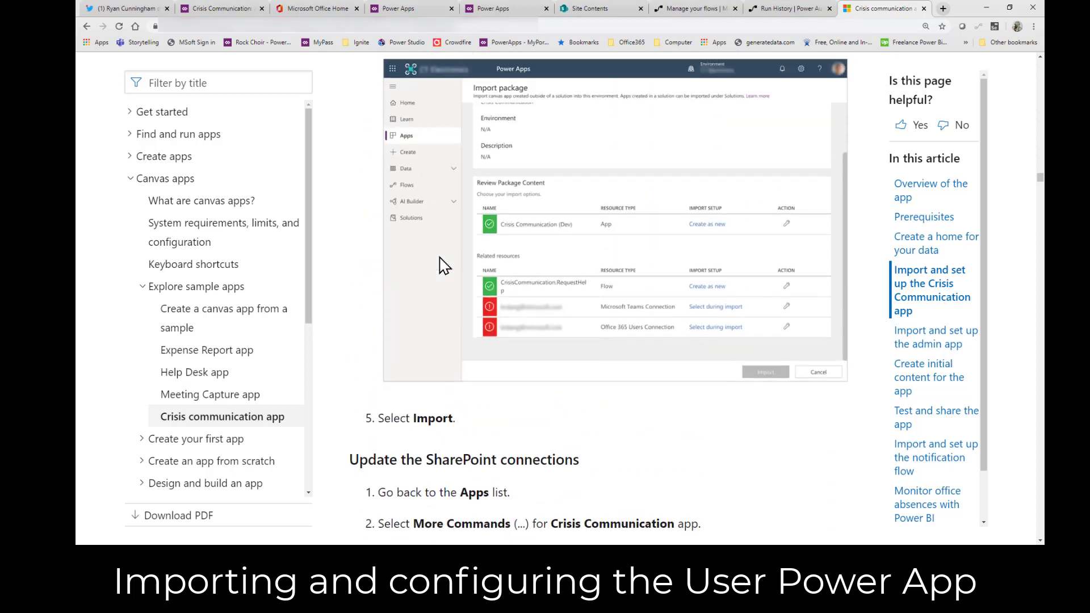
{"action": "scroll", "coordinate": [444, 265], "scroll_direction": "up", "scroll_amount": 1}
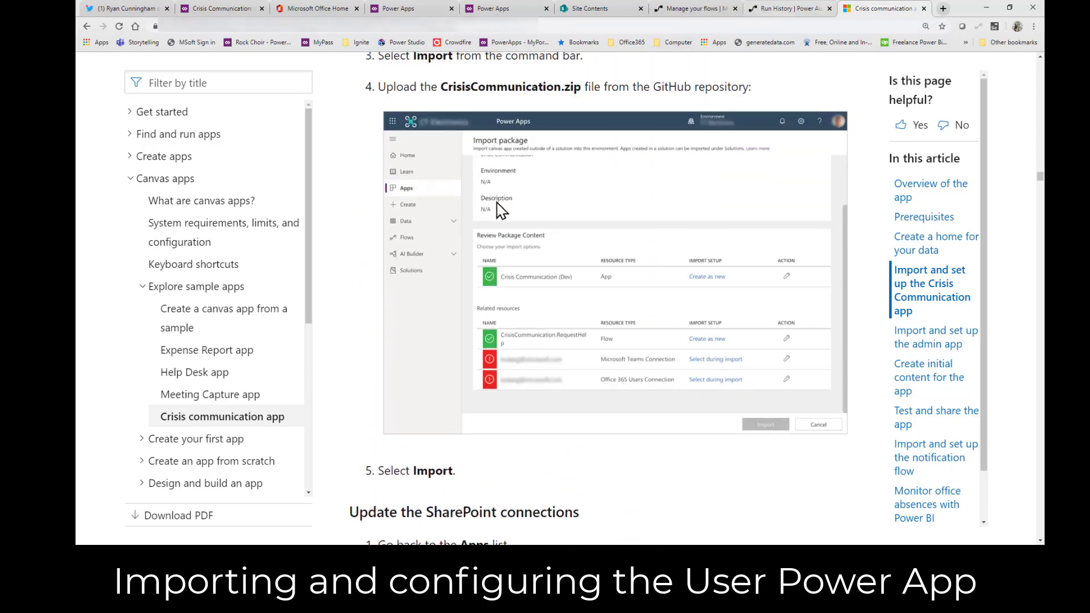
Compare the DeploySPLists flow's import results and run history tabs.
{"action": "left_click", "coordinate": [698, 14]}
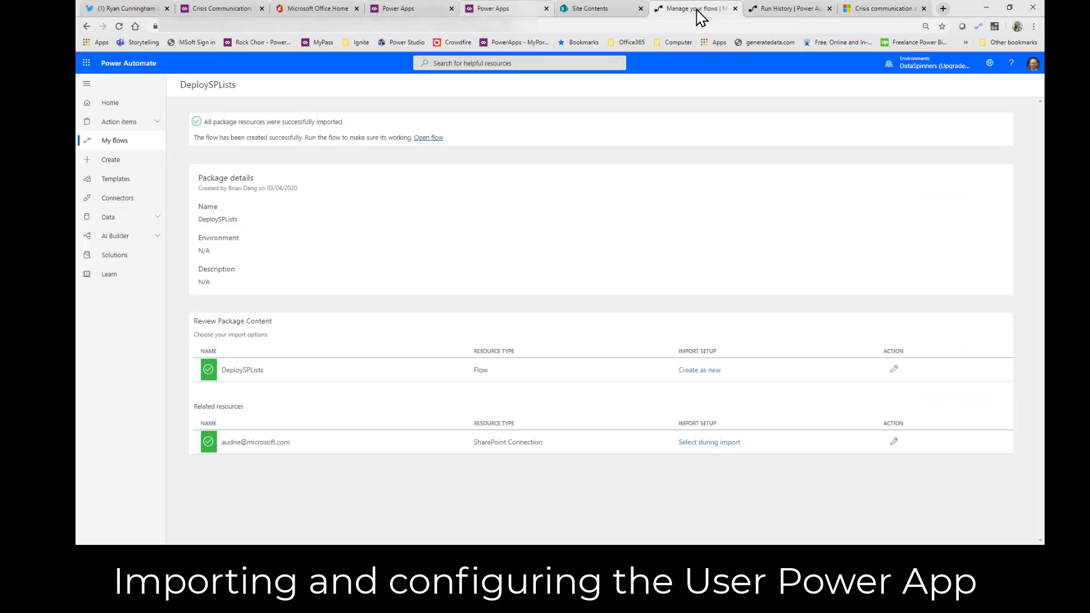
{"action": "left_click", "coordinate": [809, 14]}
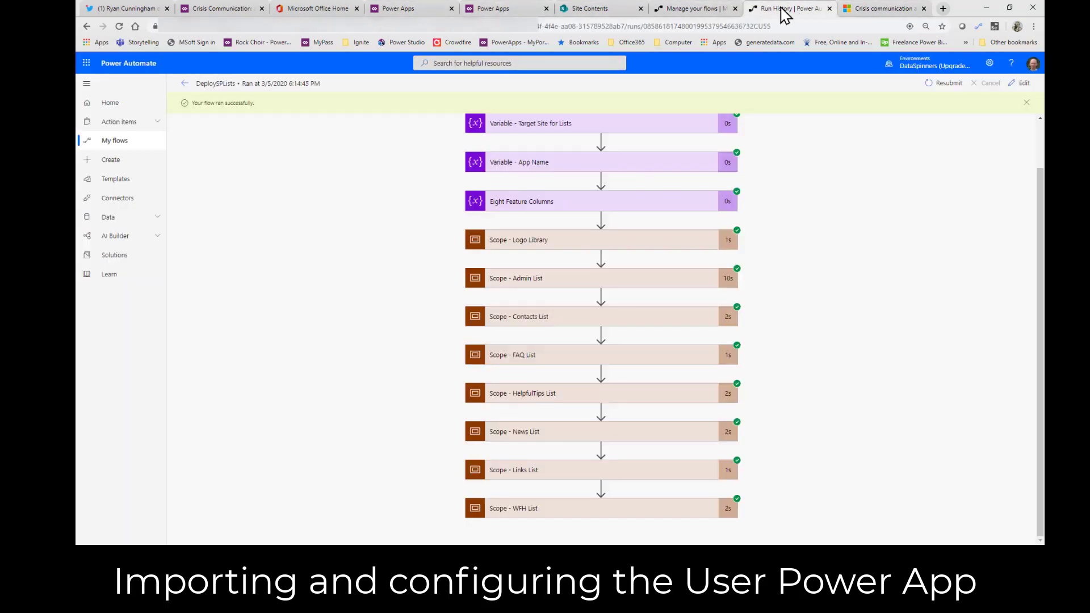
{"action": "left_click", "coordinate": [583, 12]}
{"action": "left_click", "coordinate": [698, 12]}
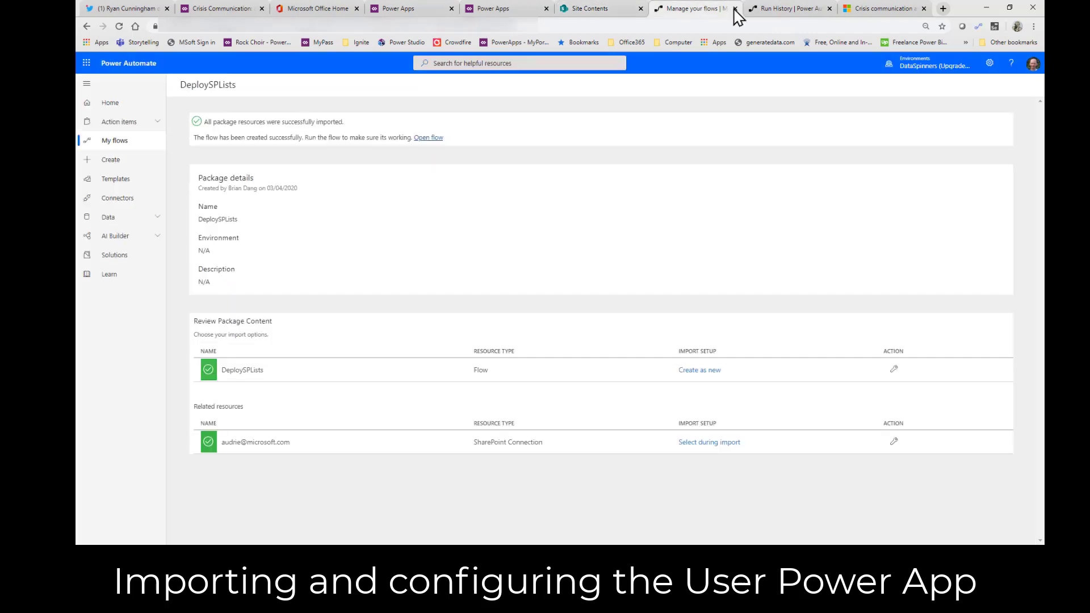
{"action": "left_click", "coordinate": [797, 11]}
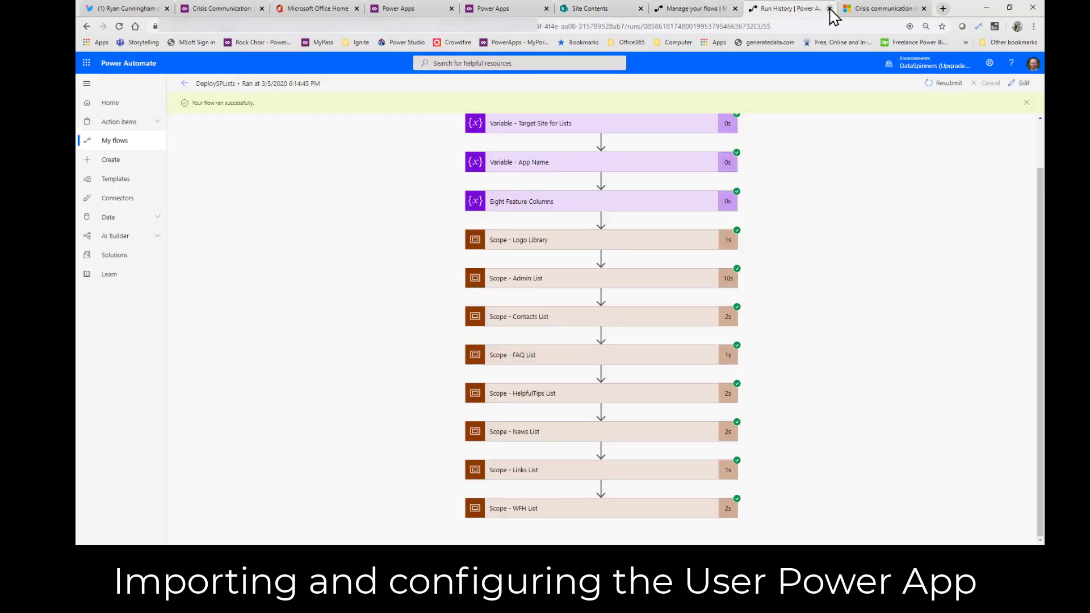
Close both DeploySPLists tabs and glance at the SharePoint site contents.
{"action": "left_click", "coordinate": [829, 8]}
{"action": "left_click", "coordinate": [710, 11]}
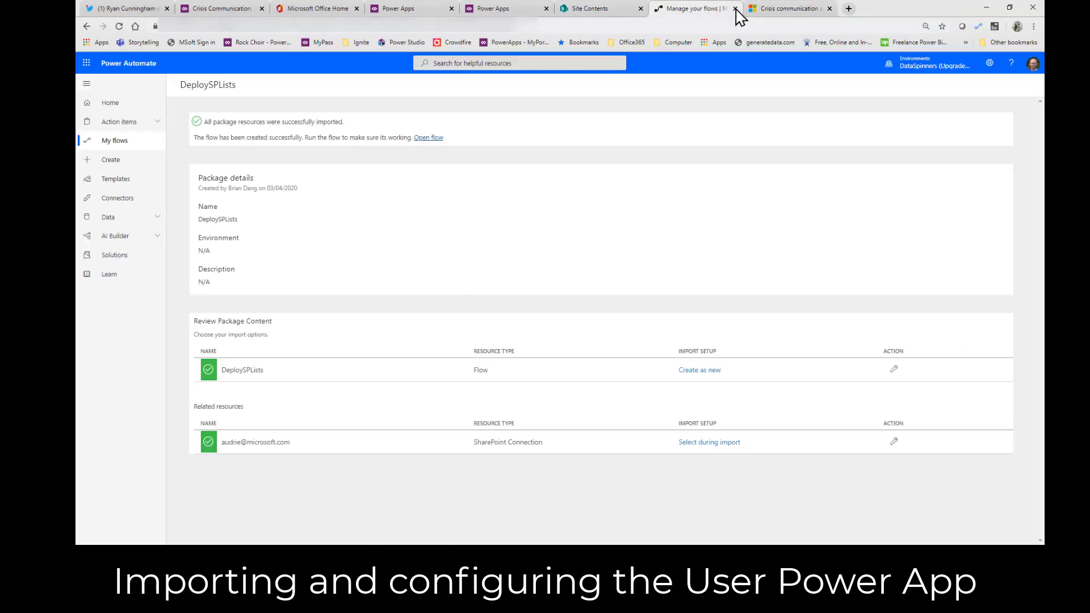
{"action": "left_click", "coordinate": [735, 8]}
{"action": "left_click", "coordinate": [593, 9]}
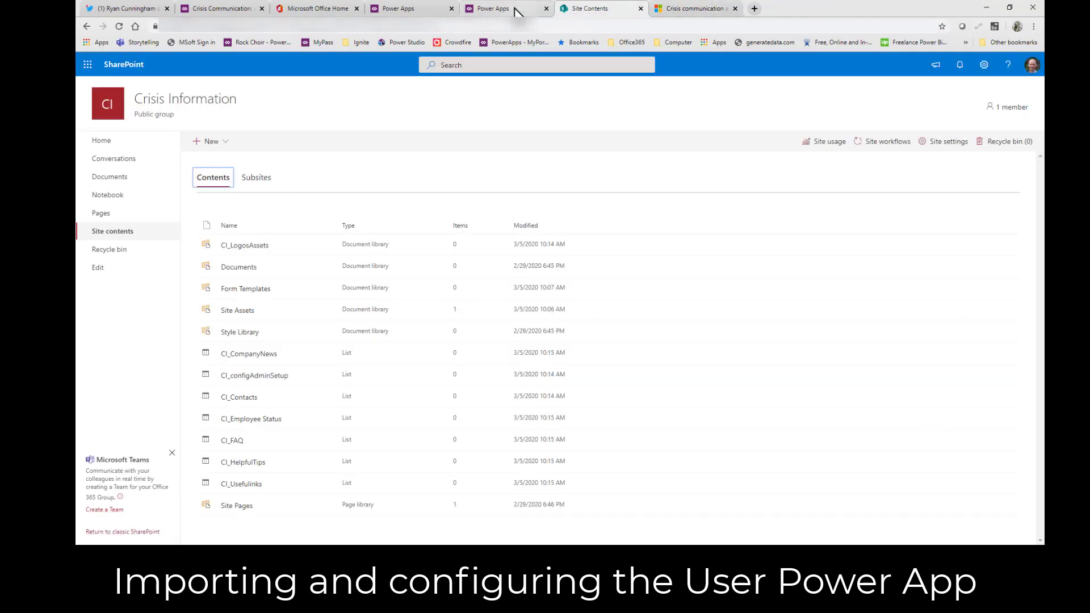
{"action": "left_click", "coordinate": [498, 11]}
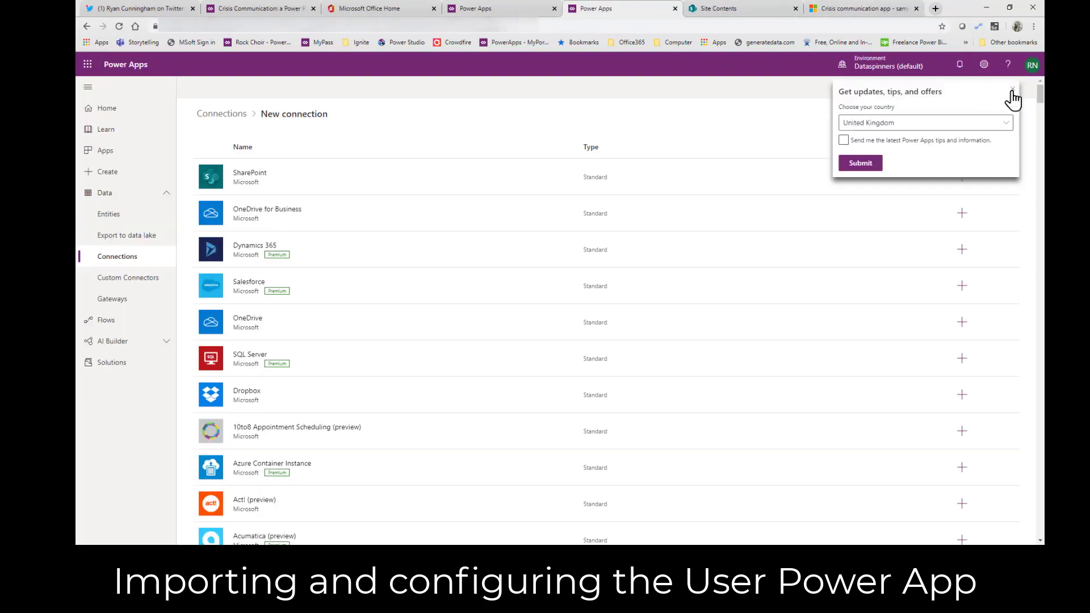
Create a Microsoft Teams connection by searching 'te' and signing in with the account.
{"action": "left_click", "coordinate": [1013, 89]}
{"action": "left_click", "coordinate": [988, 87]}
{"action": "type", "text": "teams"}
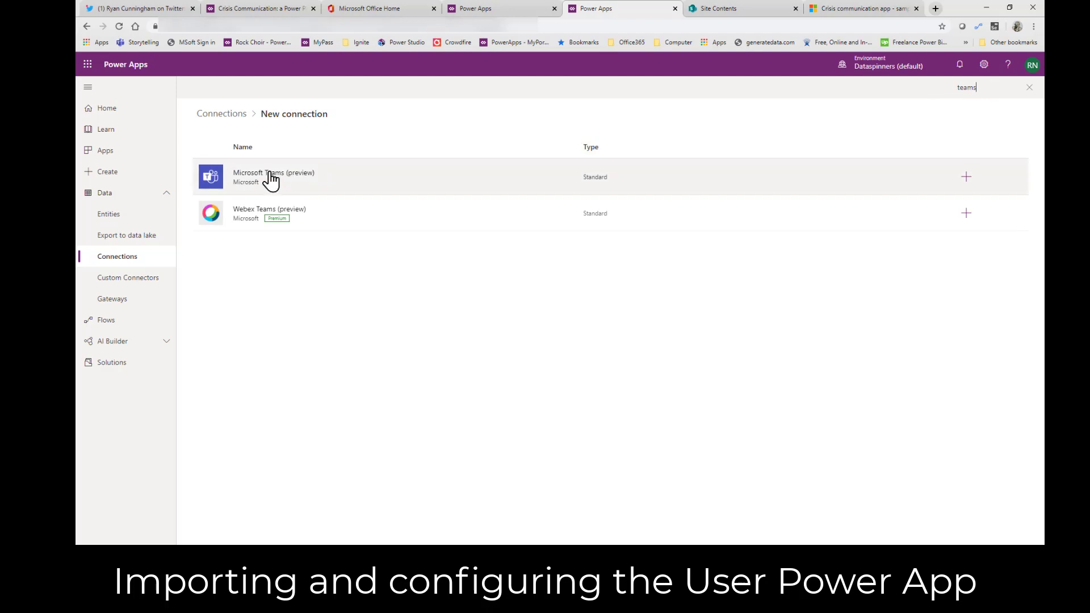
{"action": "left_click", "coordinate": [965, 179]}
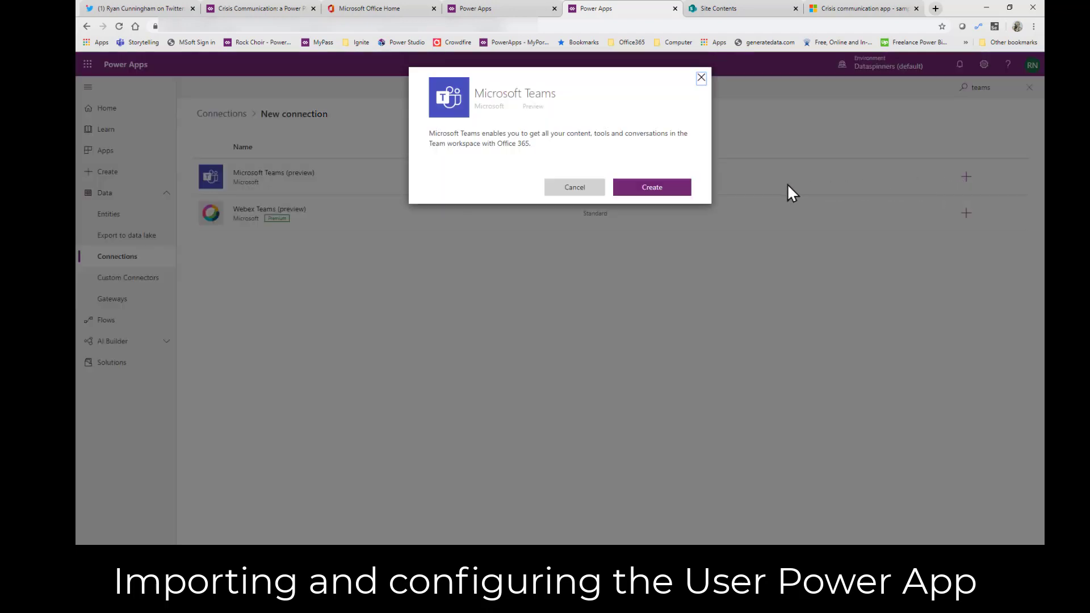
{"action": "left_click", "coordinate": [652, 189]}
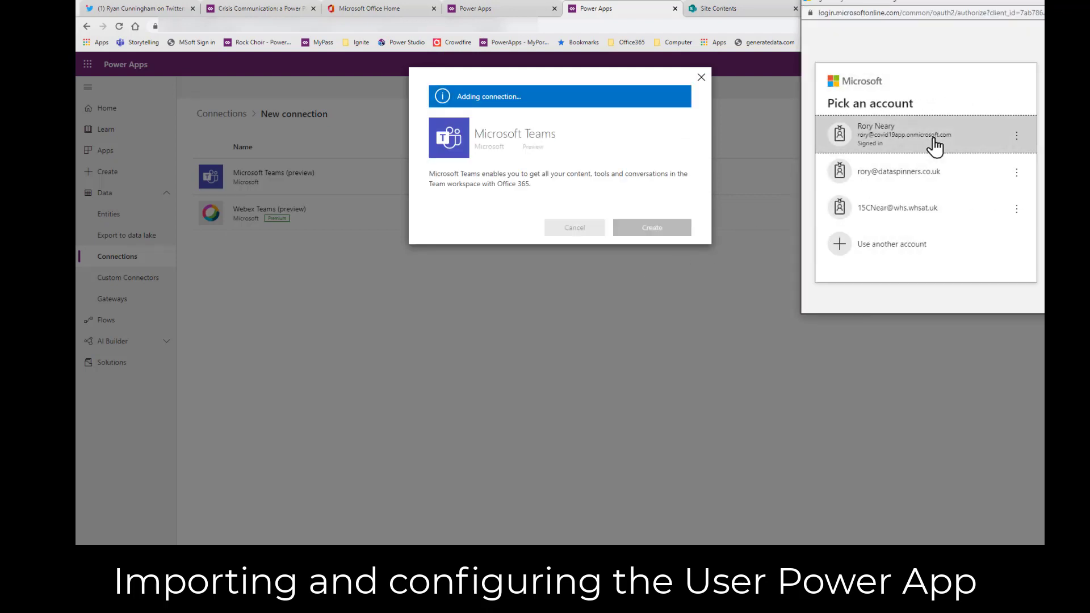
{"action": "left_click", "coordinate": [920, 181]}
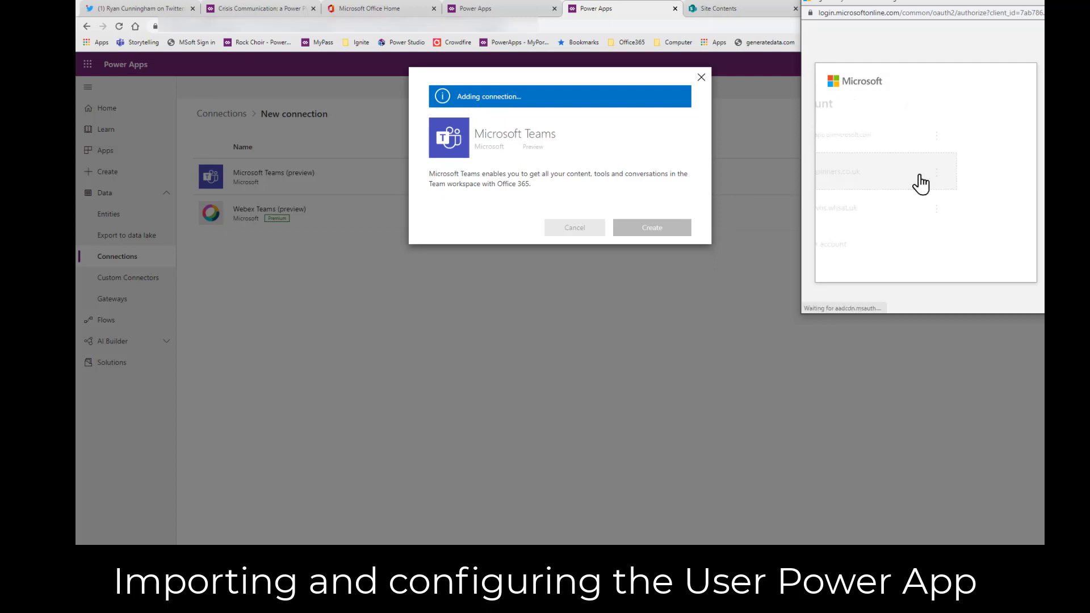
{"action": "left_click", "coordinate": [995, 193]}
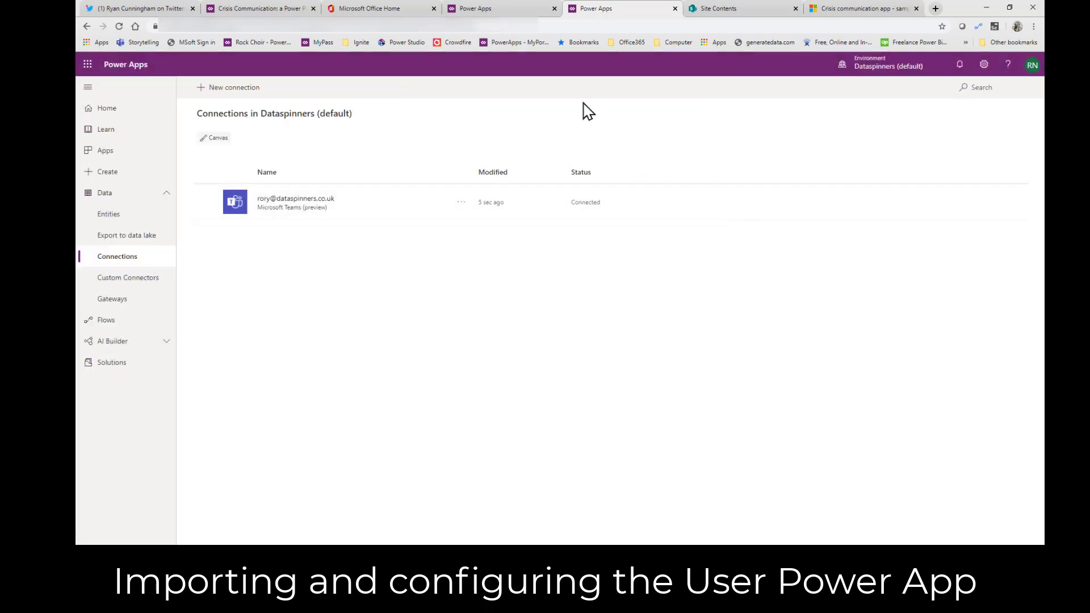
{"action": "left_click", "coordinate": [507, 12]}
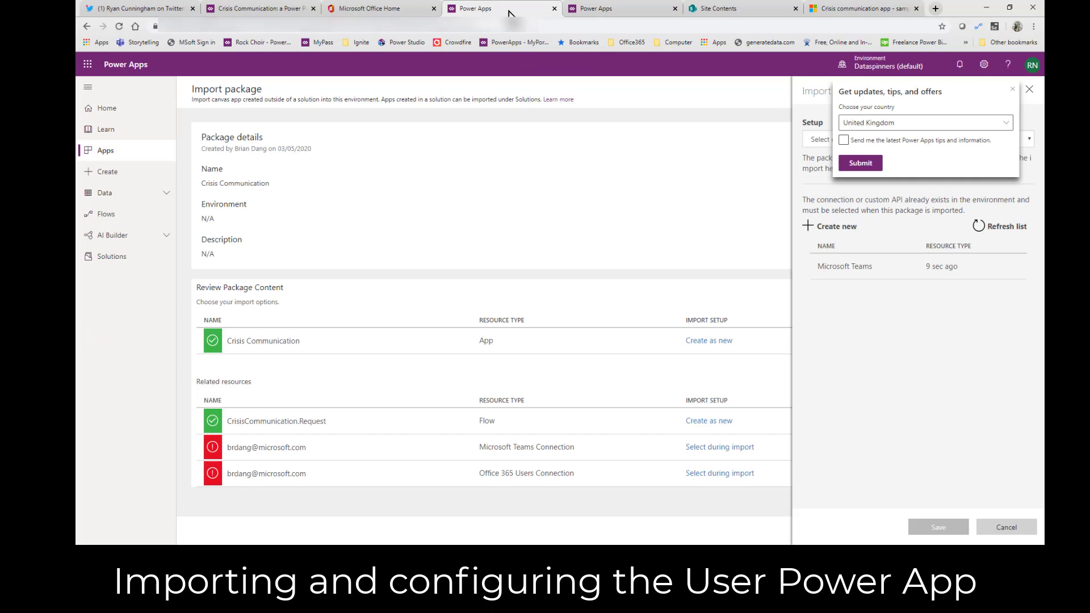
Assign the new Microsoft Teams connection in import setup, then create a new Office 365 Users connection.
{"action": "left_click", "coordinate": [1012, 89]}
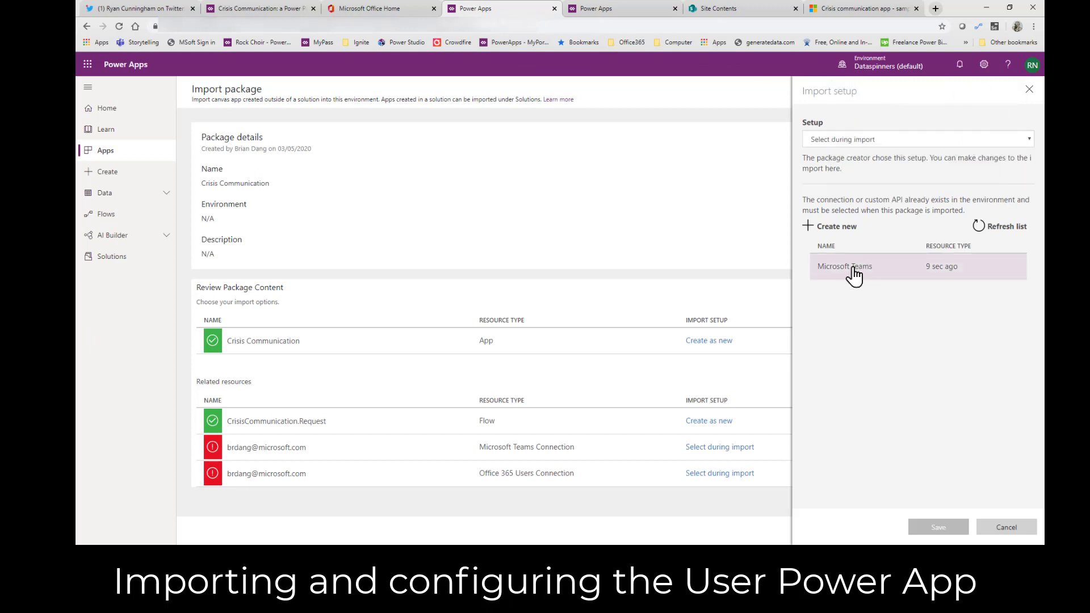
{"action": "left_click", "coordinate": [855, 277]}
{"action": "left_click", "coordinate": [938, 528]}
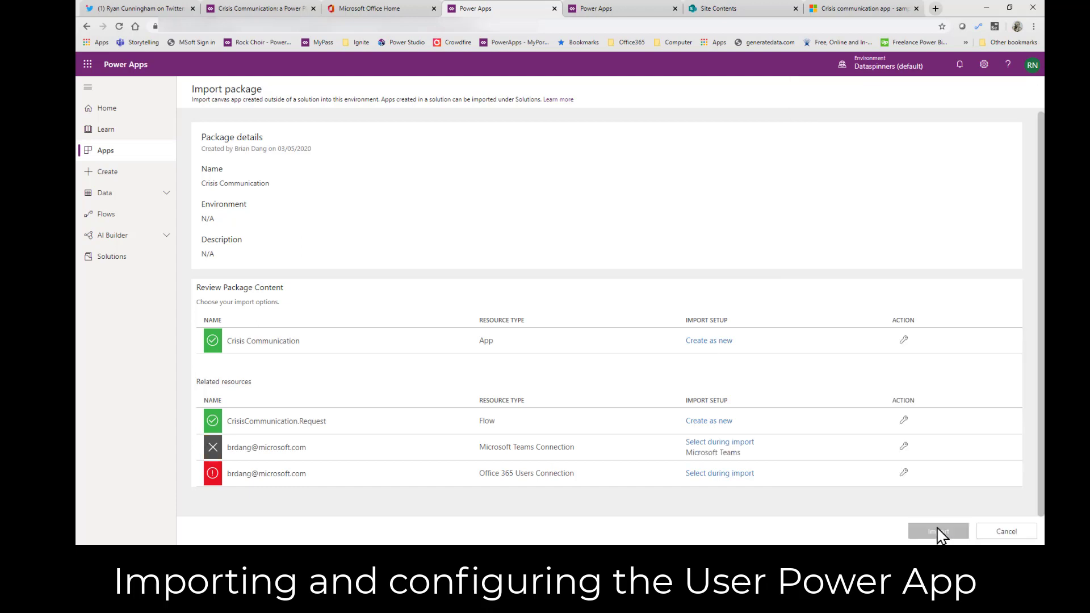
{"action": "left_click", "coordinate": [722, 476]}
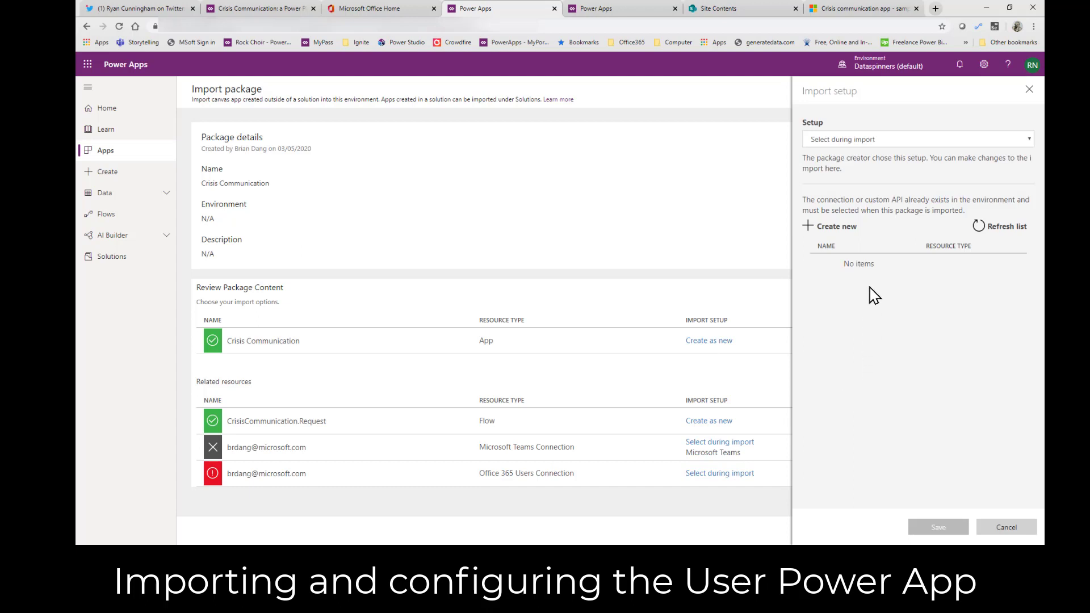
{"action": "left_click", "coordinate": [838, 227]}
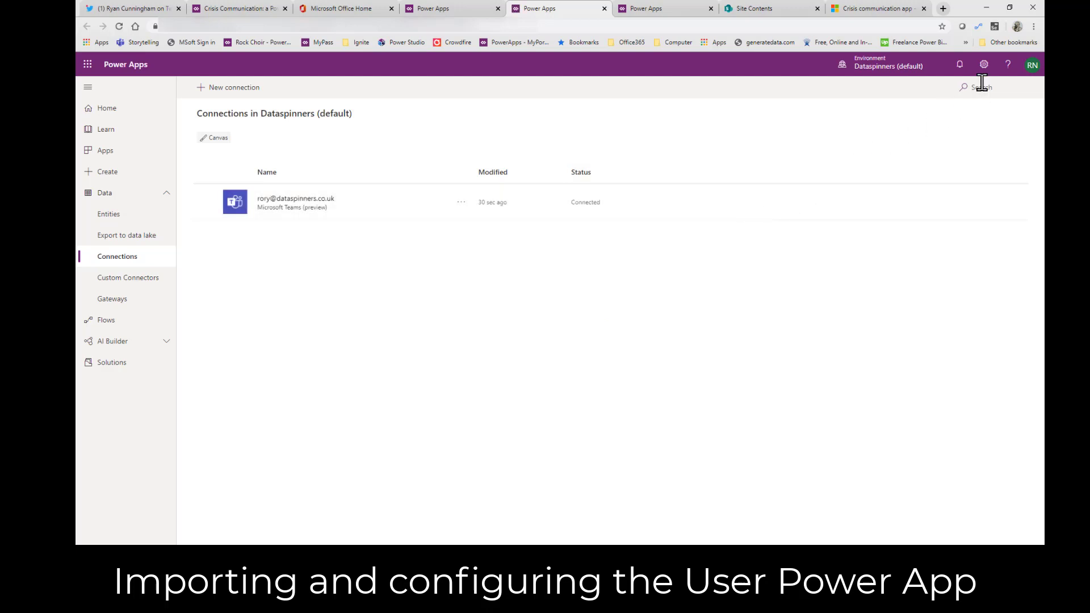
Create an Office 365 Users connection with the work account, then go back to the import package.
{"action": "left_click", "coordinate": [234, 89]}
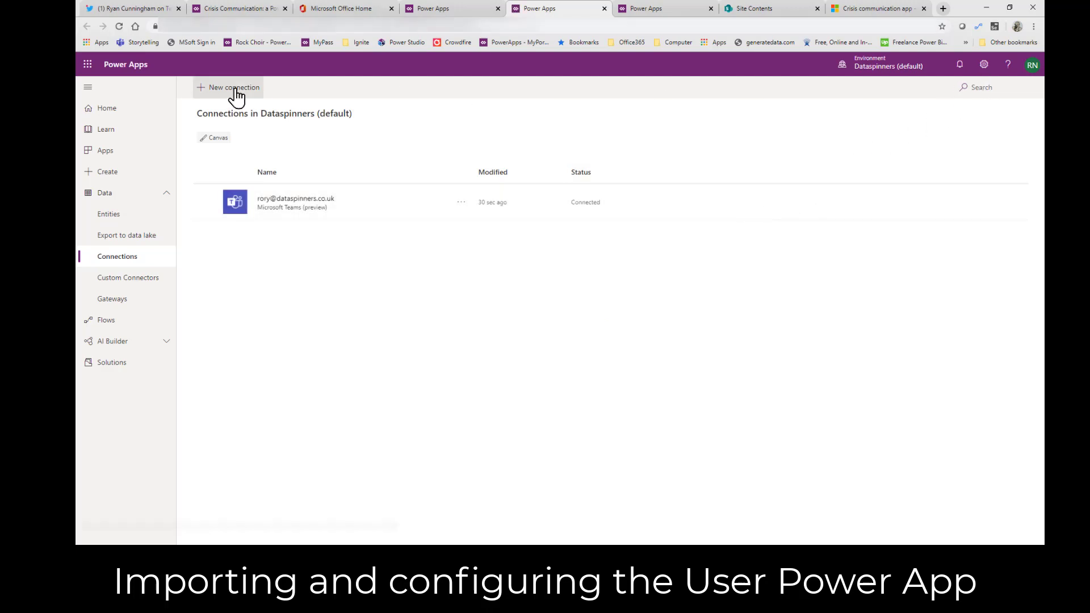
{"action": "left_click", "coordinate": [977, 87]}
{"action": "type", "text": "office"}
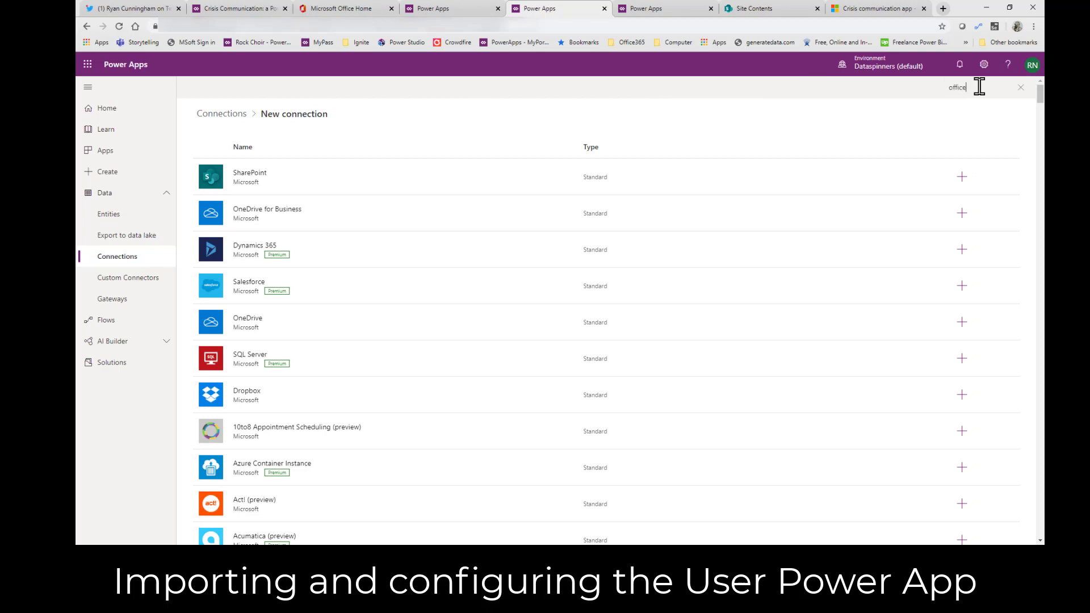
{"action": "type", "text": " 365"}
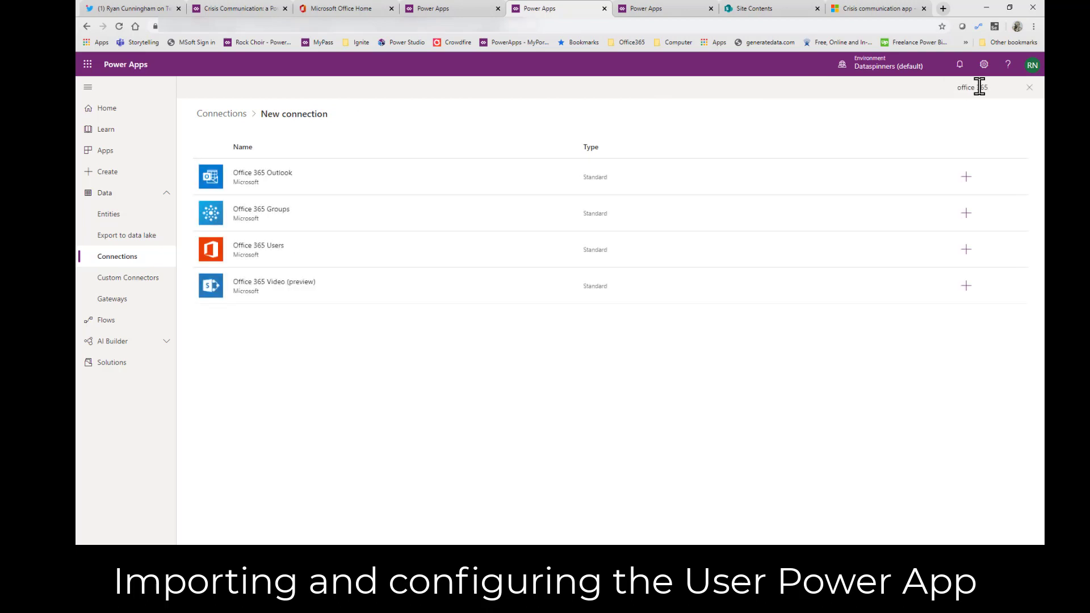
{"action": "left_click", "coordinate": [965, 250]}
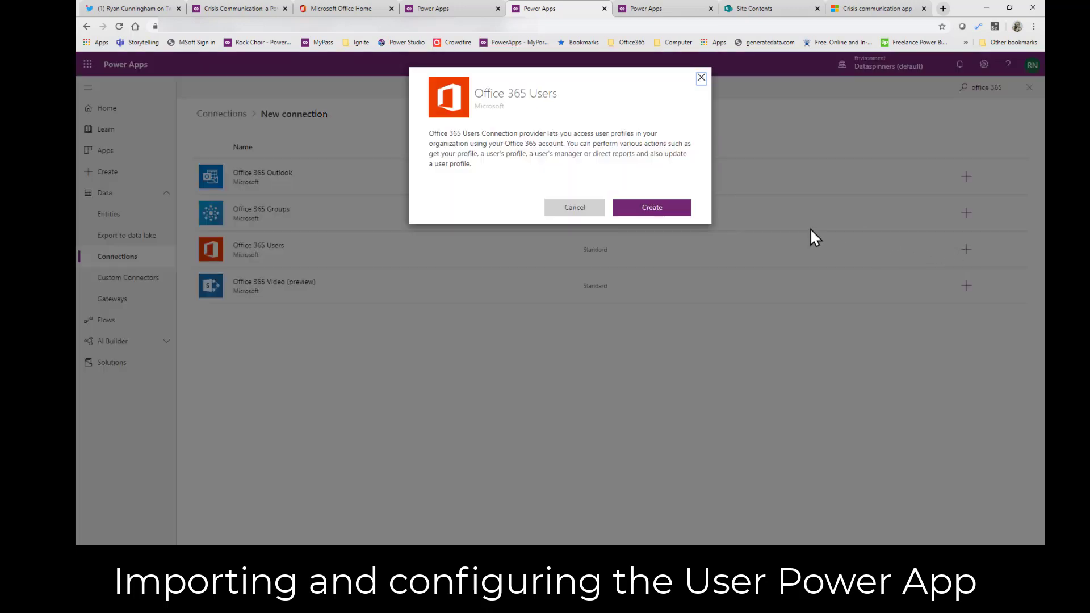
{"action": "left_click", "coordinate": [651, 210]}
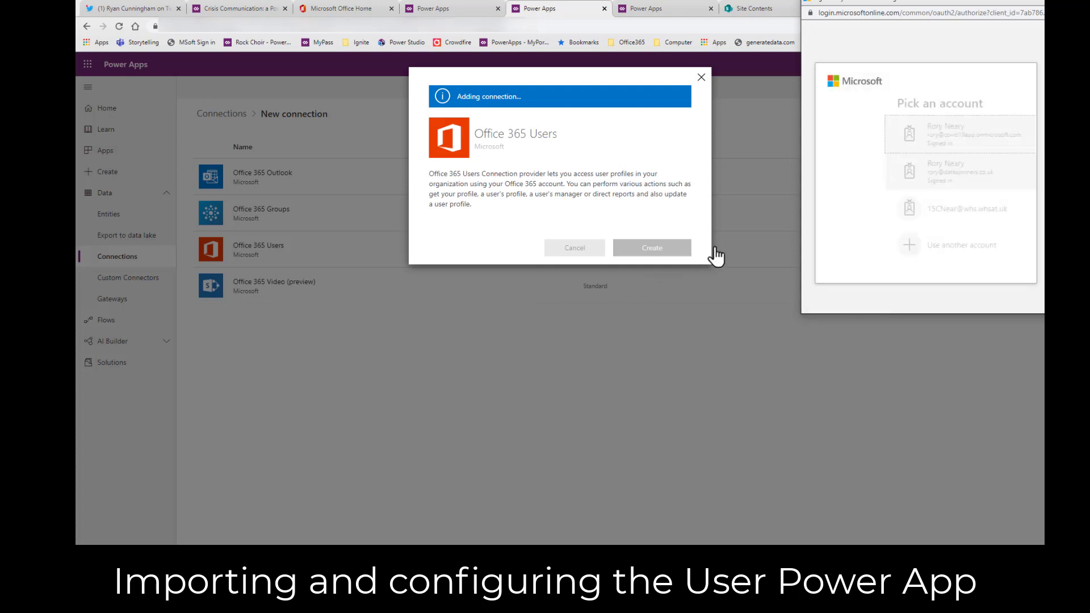
{"action": "left_click", "coordinate": [902, 176]}
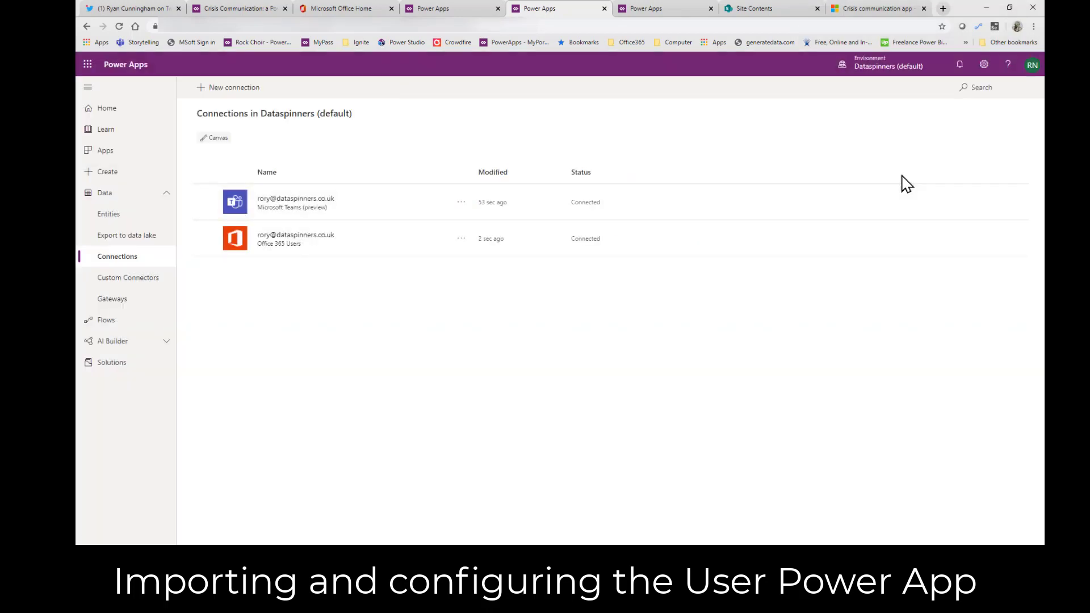
{"action": "left_click", "coordinate": [465, 10]}
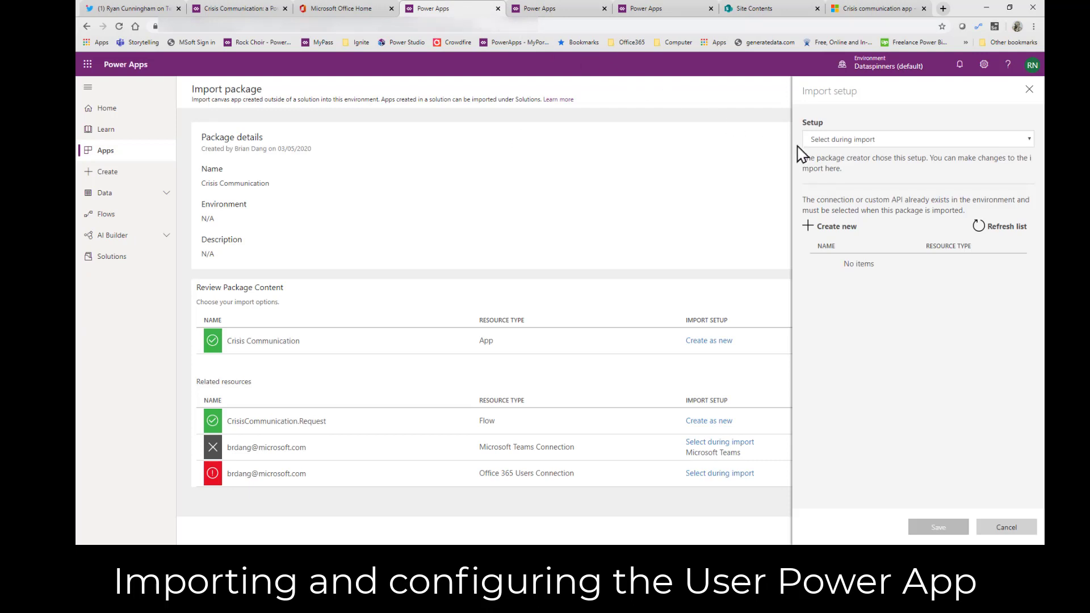
Refresh the connection list, assign and save the new Office 365 Users connection, then start the import.
{"action": "left_click", "coordinate": [1000, 235]}
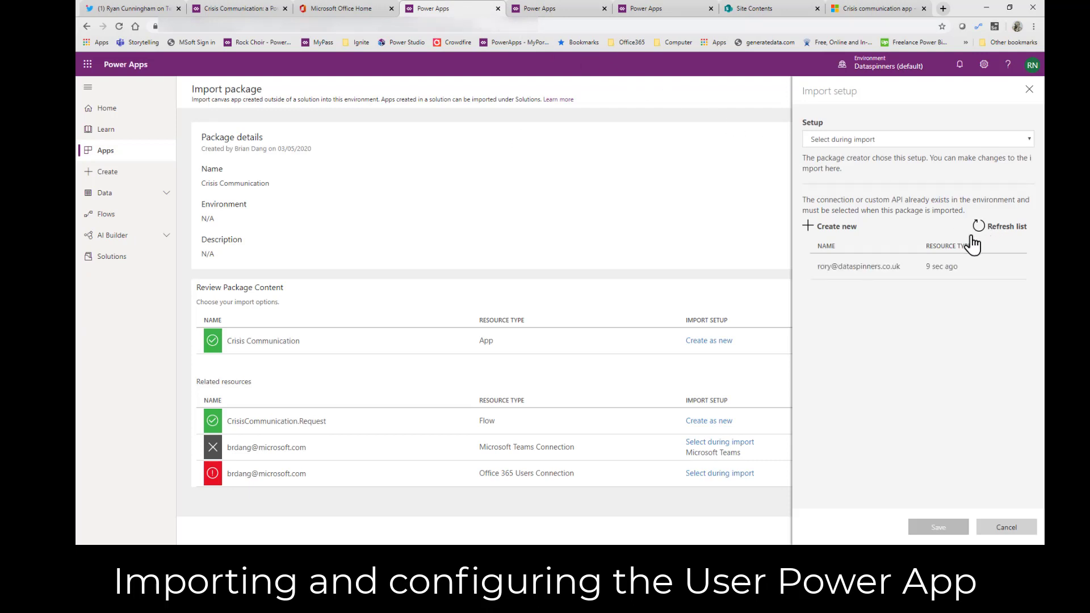
{"action": "left_click", "coordinate": [854, 277]}
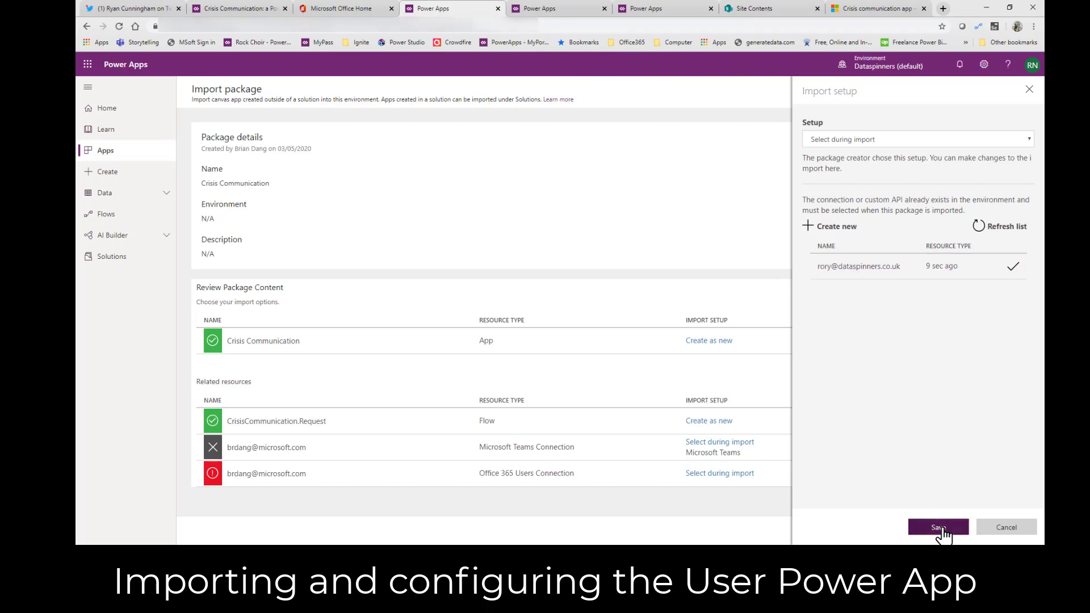
{"action": "left_click", "coordinate": [939, 527]}
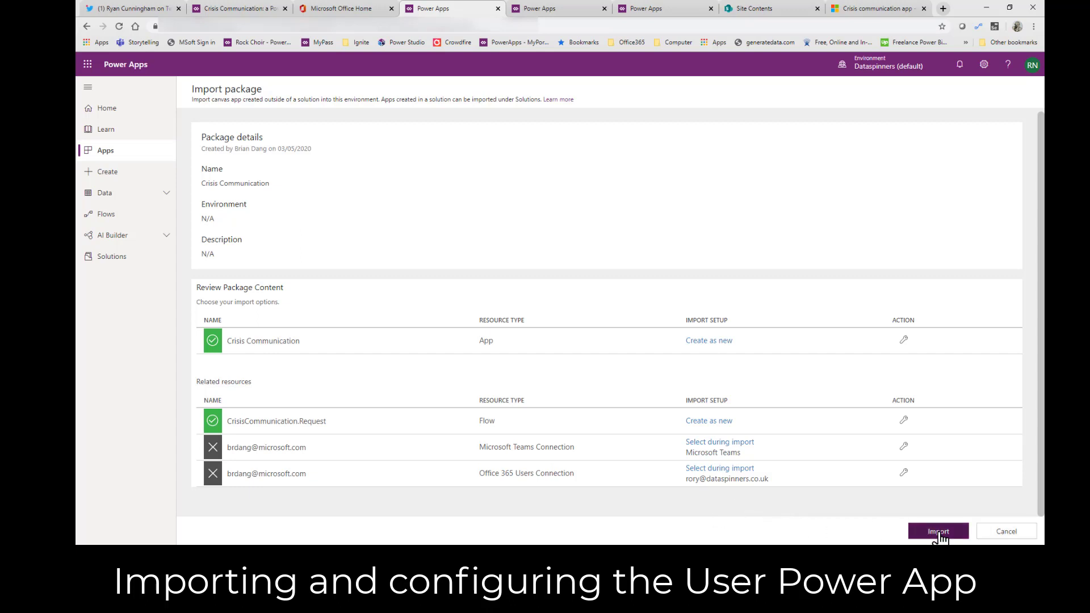
{"action": "left_click", "coordinate": [939, 532]}
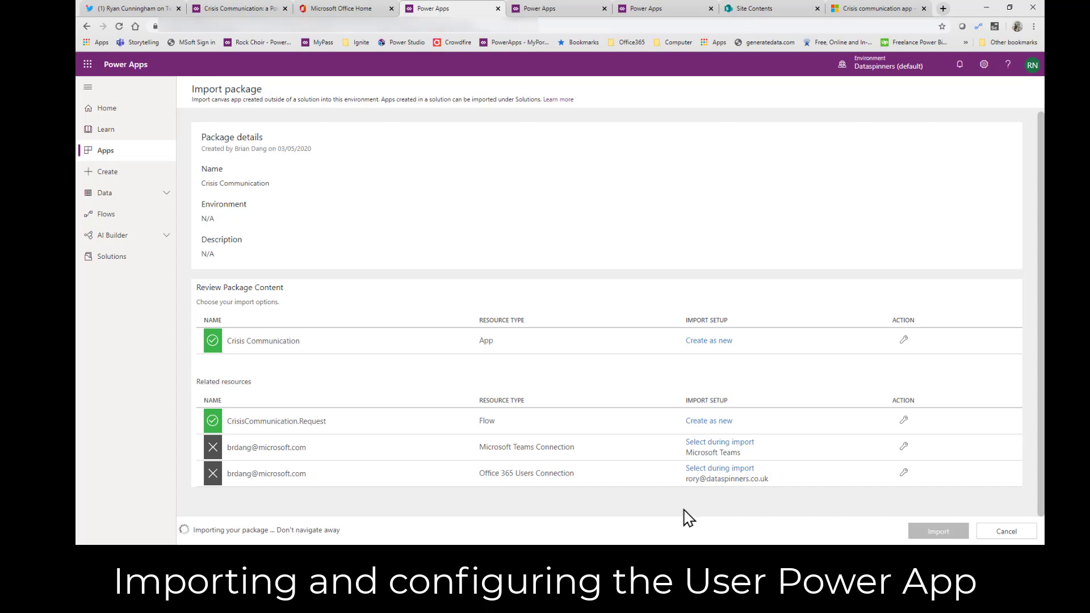
Scroll the Crisis communication Docs article to its 'Update the SharePoint connections' section.
{"action": "left_click", "coordinate": [853, 8]}
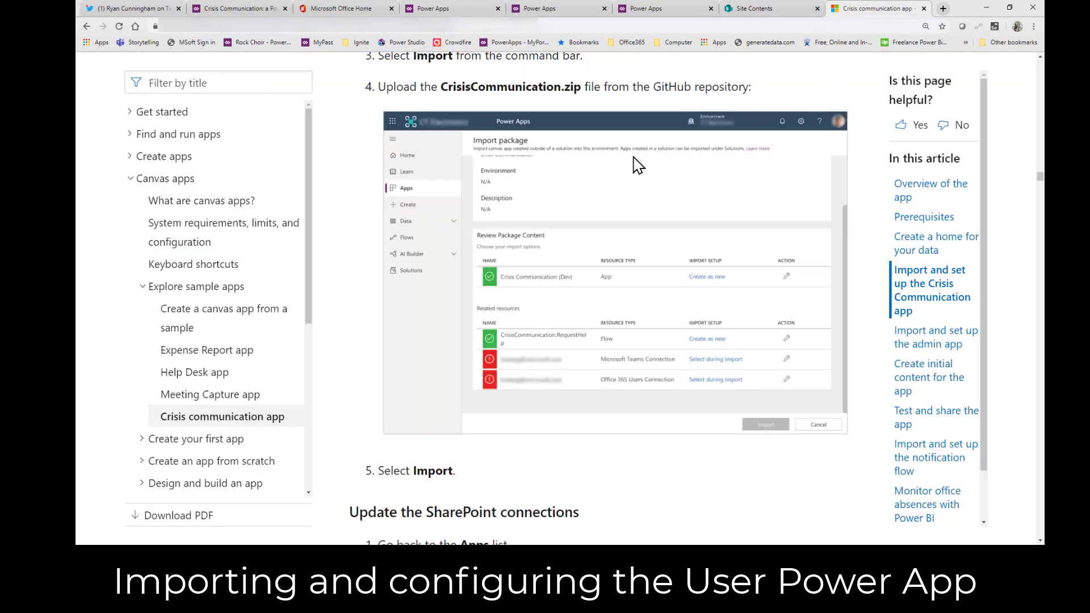
{"action": "scroll", "coordinate": [446, 292], "scroll_direction": "down", "scroll_amount": 3}
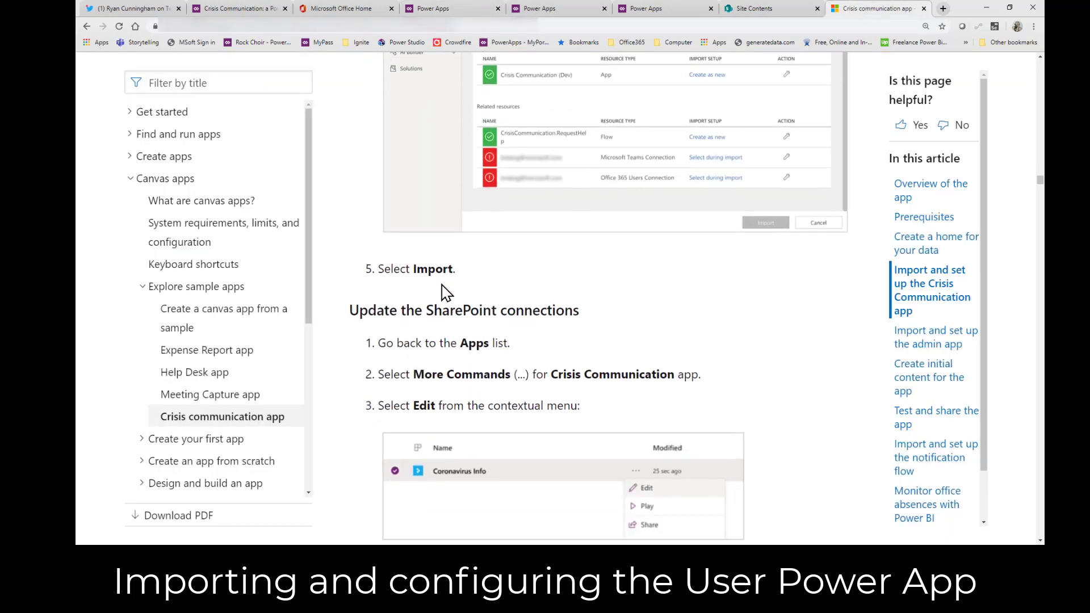
{"action": "scroll", "coordinate": [442, 284], "scroll_direction": "down", "scroll_amount": 2}
{"action": "scroll", "coordinate": [441, 282], "scroll_direction": "up", "scroll_amount": 1}
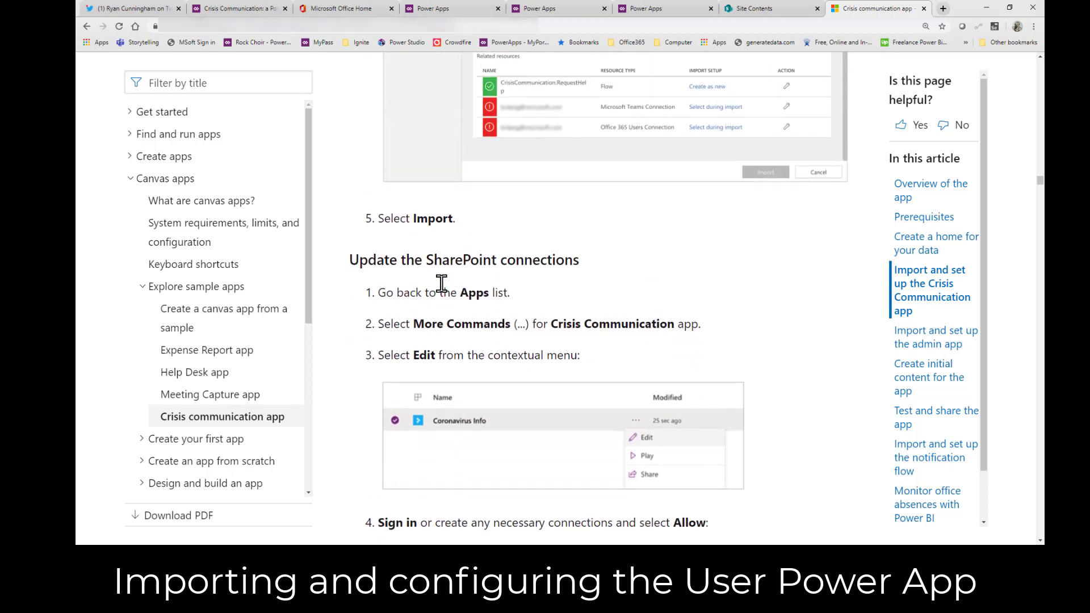
{"action": "scroll", "coordinate": [434, 278], "scroll_direction": "up", "scroll_amount": 1}
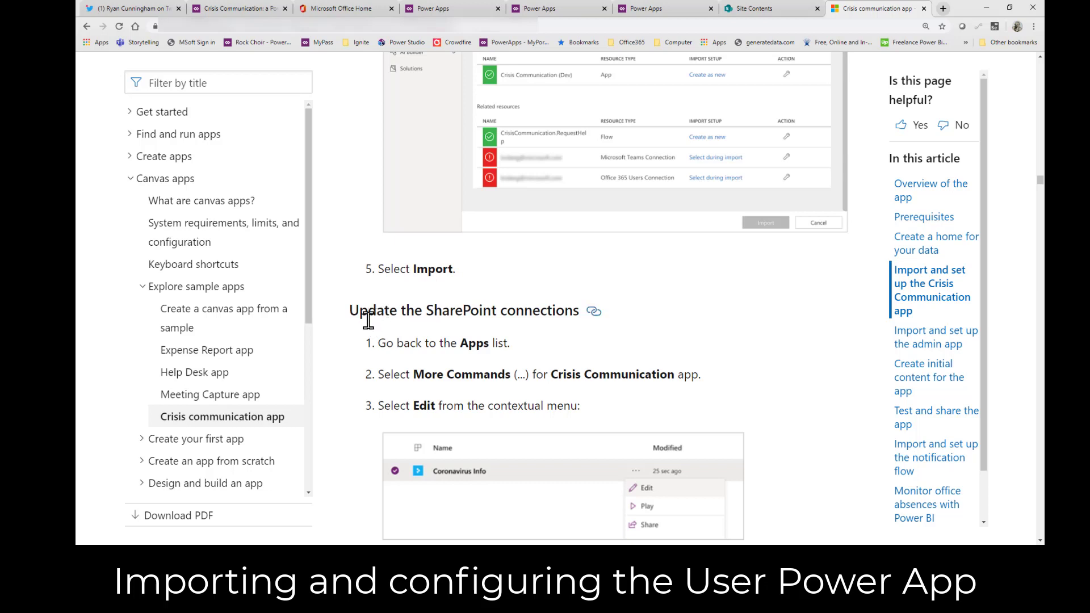
Close the spare Power Apps connection pages.
{"action": "left_click", "coordinate": [647, 13]}
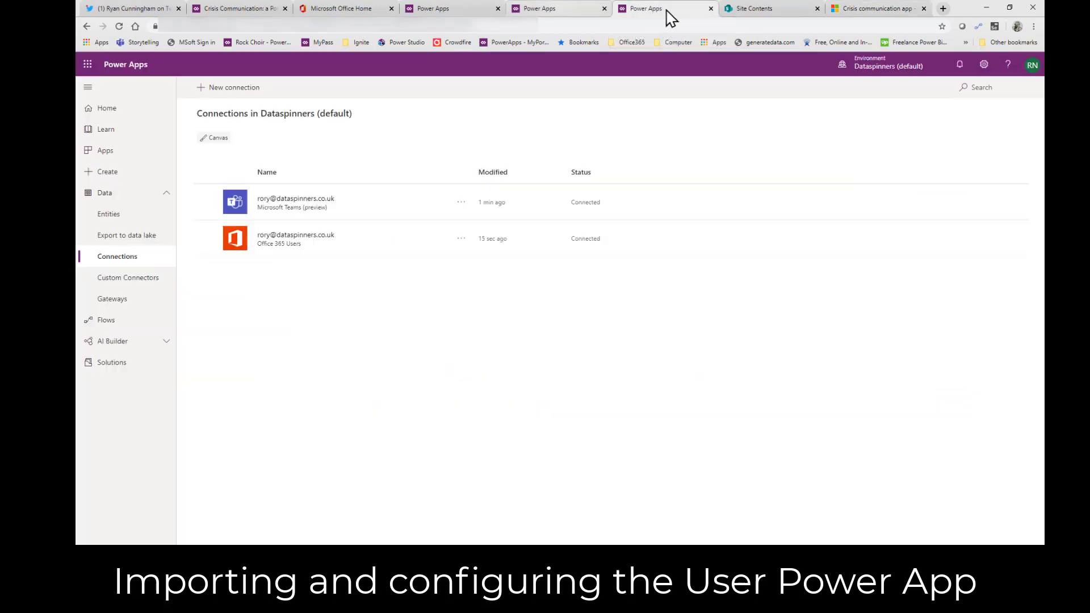
{"action": "left_click", "coordinate": [711, 9]}
{"action": "left_click", "coordinate": [579, 10]}
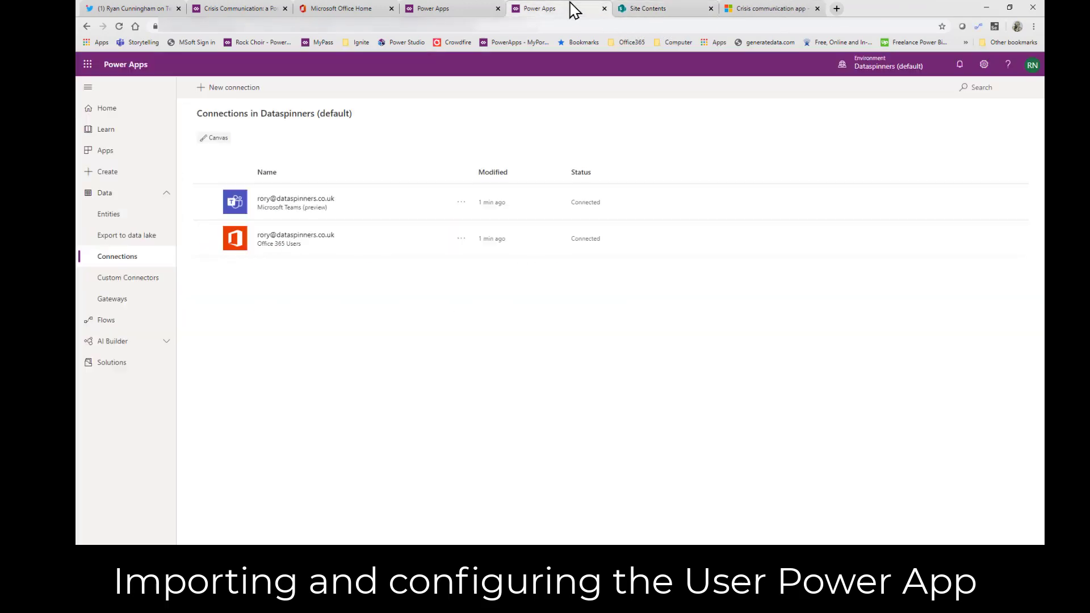
{"action": "left_click", "coordinate": [604, 8]}
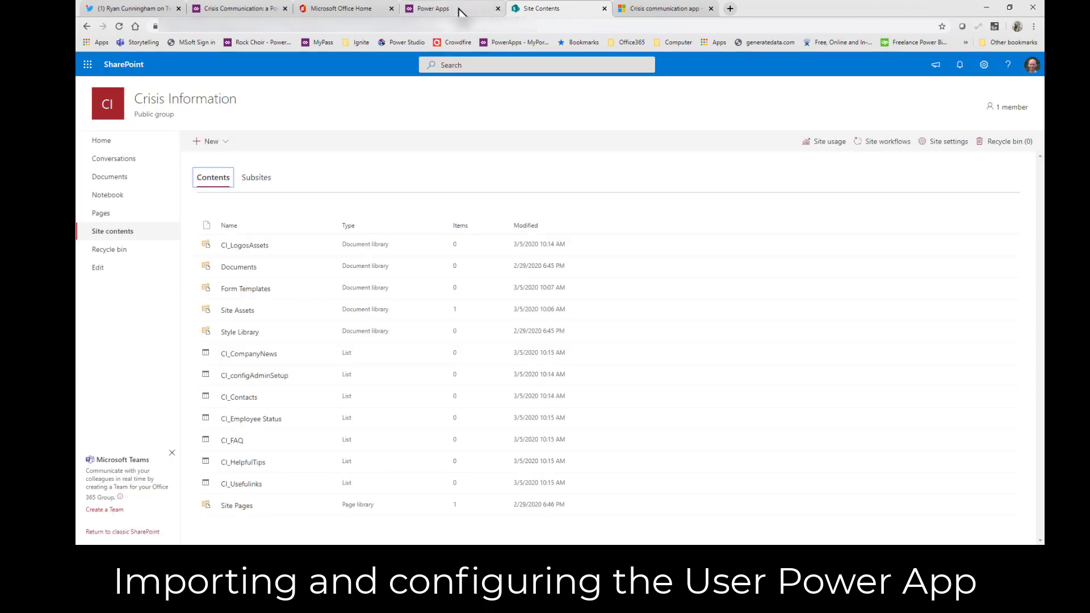
Check the Crisis Communication import page for the all-resources-imported-successfully banner.
{"action": "left_click", "coordinate": [458, 11]}
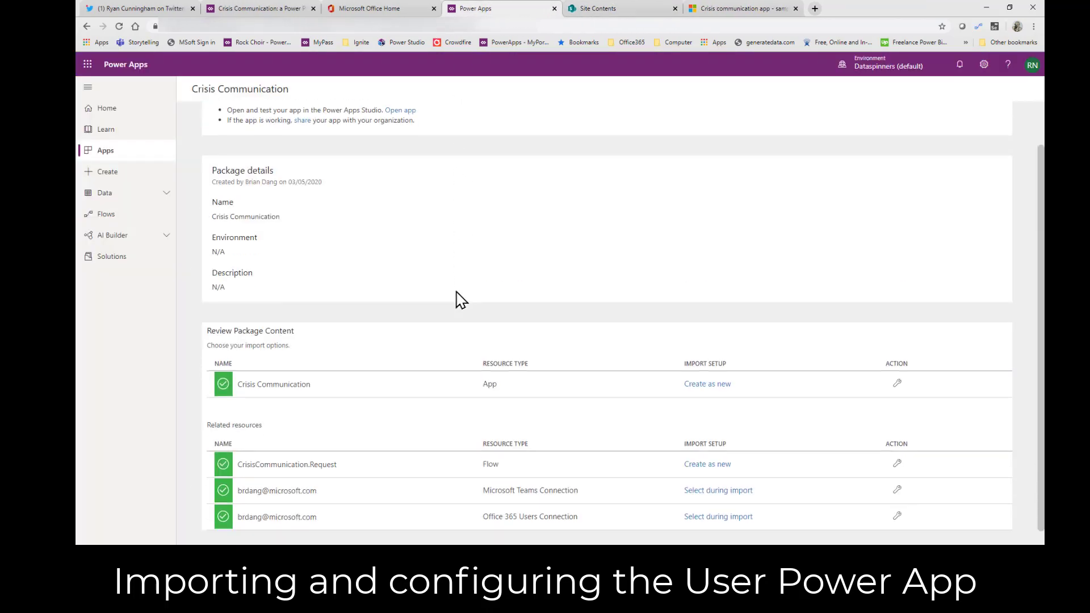
{"action": "scroll", "coordinate": [455, 297], "scroll_direction": "down", "scroll_amount": 2}
{"action": "scroll", "coordinate": [372, 262], "scroll_direction": "up", "scroll_amount": 2}
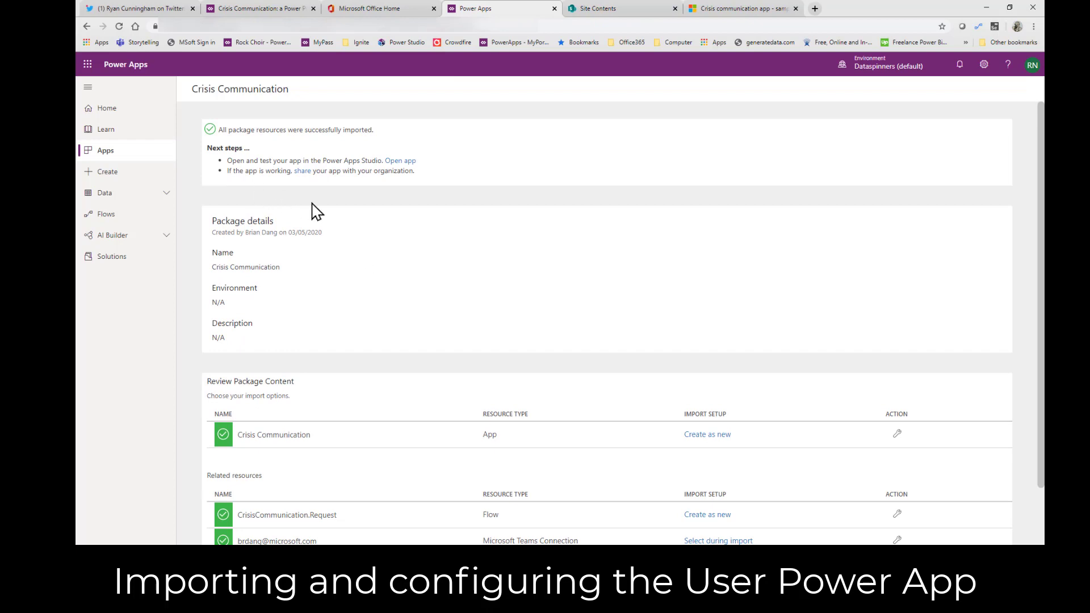
{"action": "scroll", "coordinate": [314, 210], "scroll_direction": "down", "scroll_amount": 3}
{"action": "scroll", "coordinate": [313, 210], "scroll_direction": "up", "scroll_amount": 3}
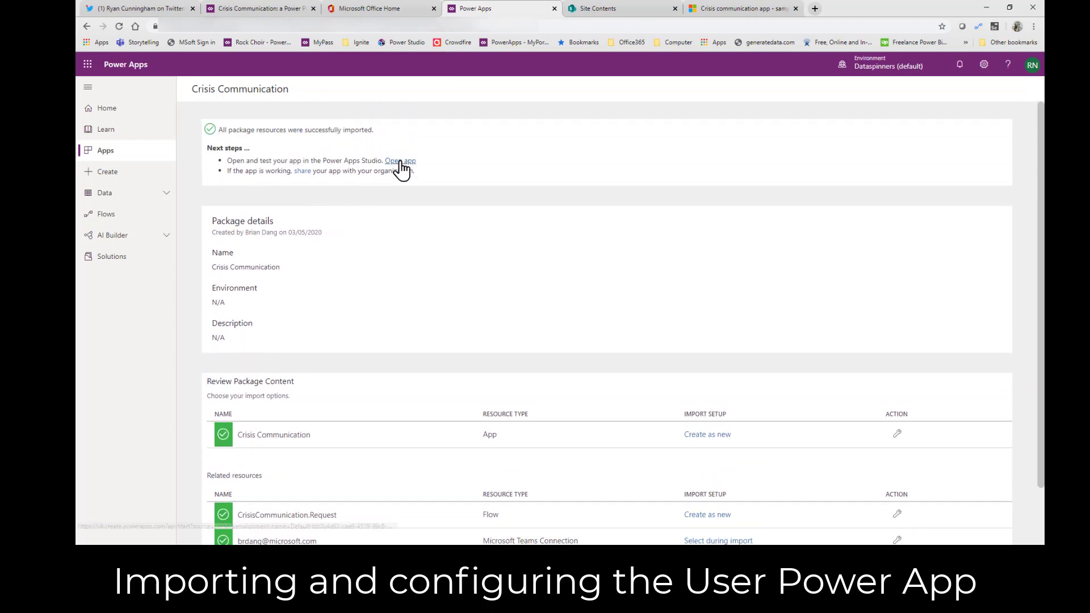
{"action": "left_click", "coordinate": [400, 161]}
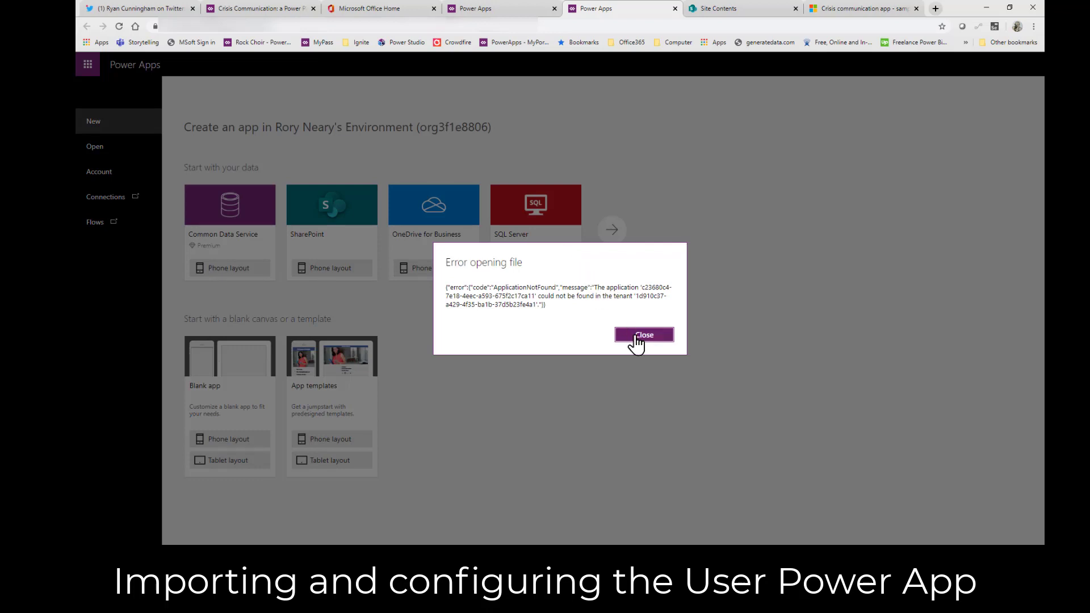
{"action": "left_click", "coordinate": [636, 334]}
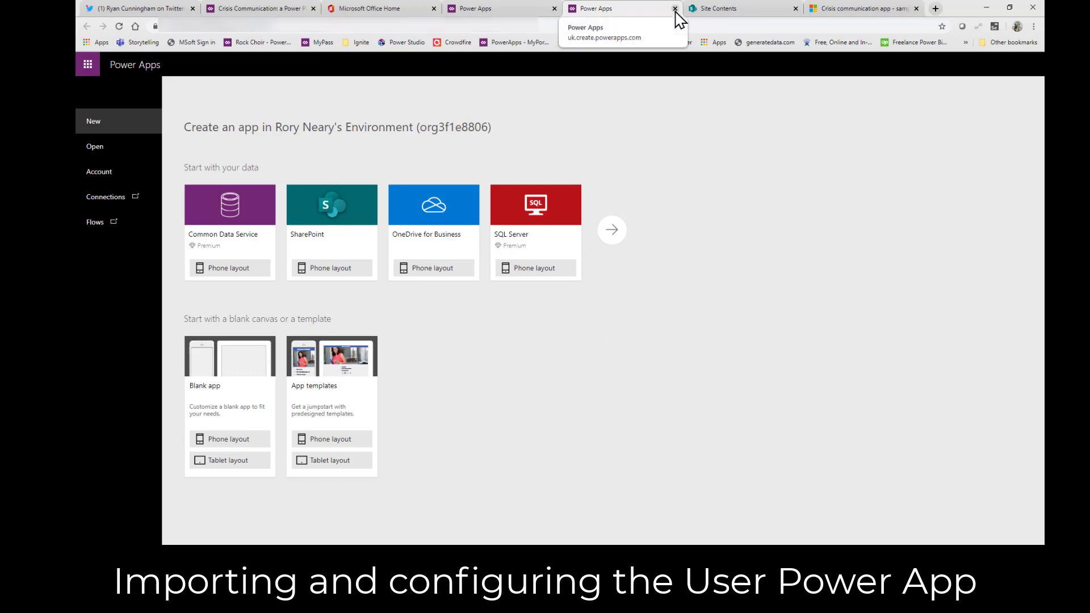
{"action": "left_click", "coordinate": [98, 151]}
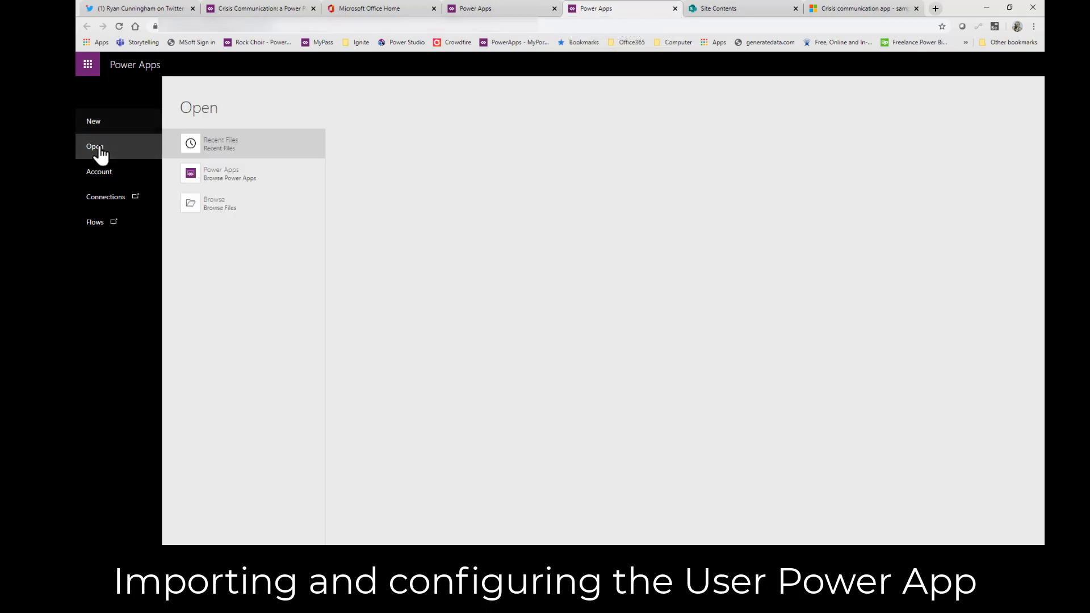
{"action": "left_click", "coordinate": [243, 183]}
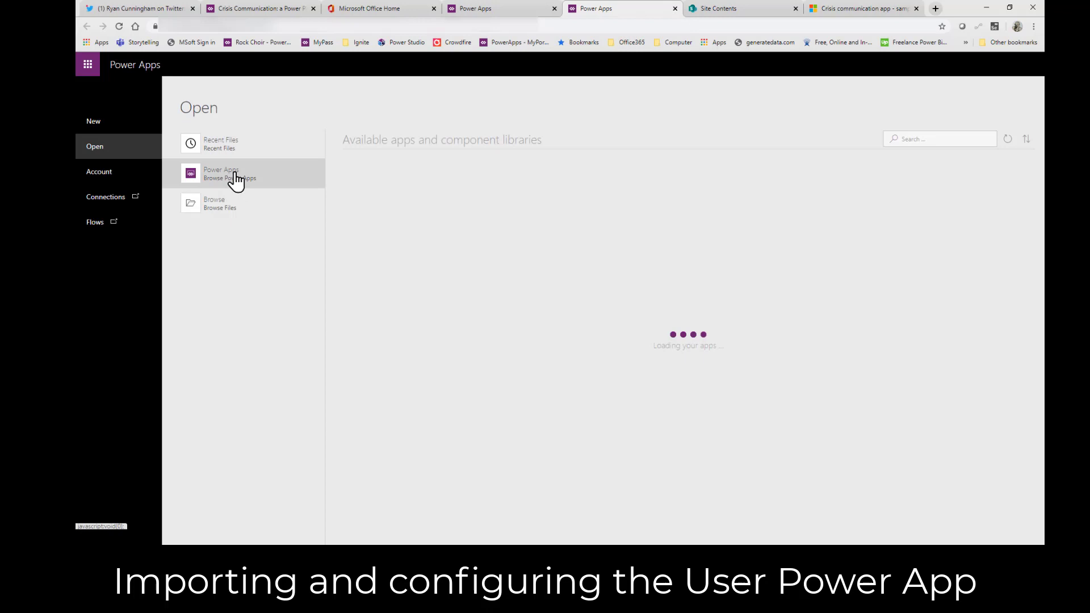
{"action": "left_click", "coordinate": [232, 149]}
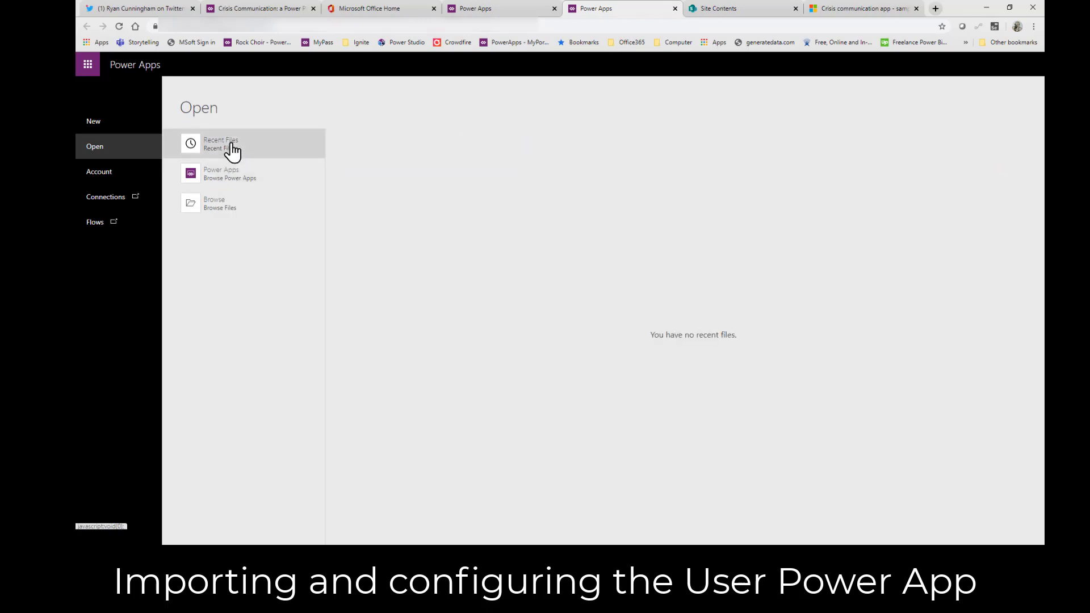
{"action": "left_click", "coordinate": [235, 174]}
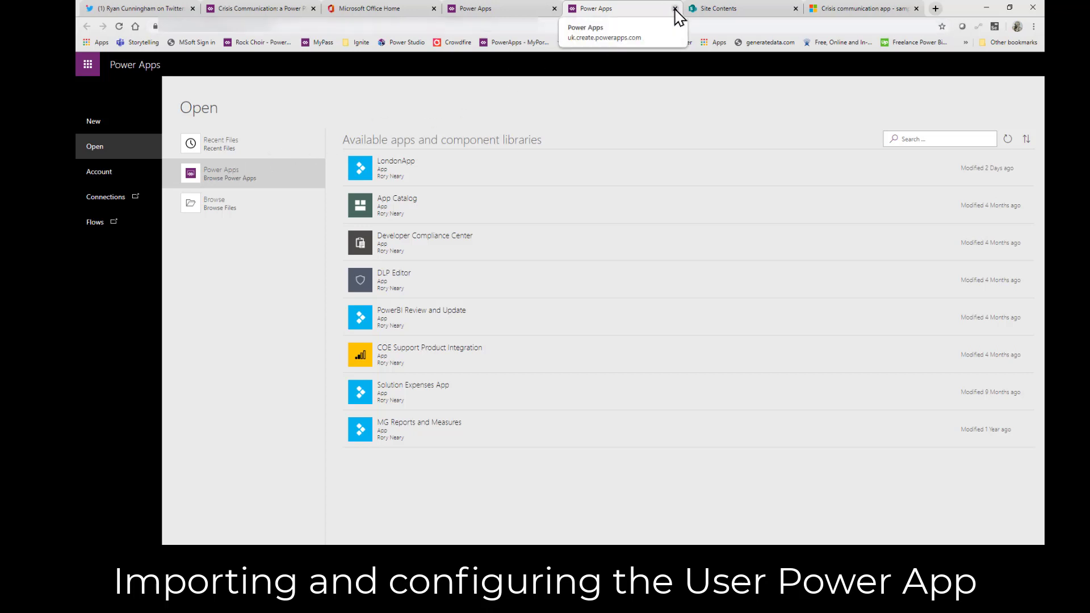
{"action": "left_click", "coordinate": [675, 9]}
{"action": "left_click", "coordinate": [610, 83]}
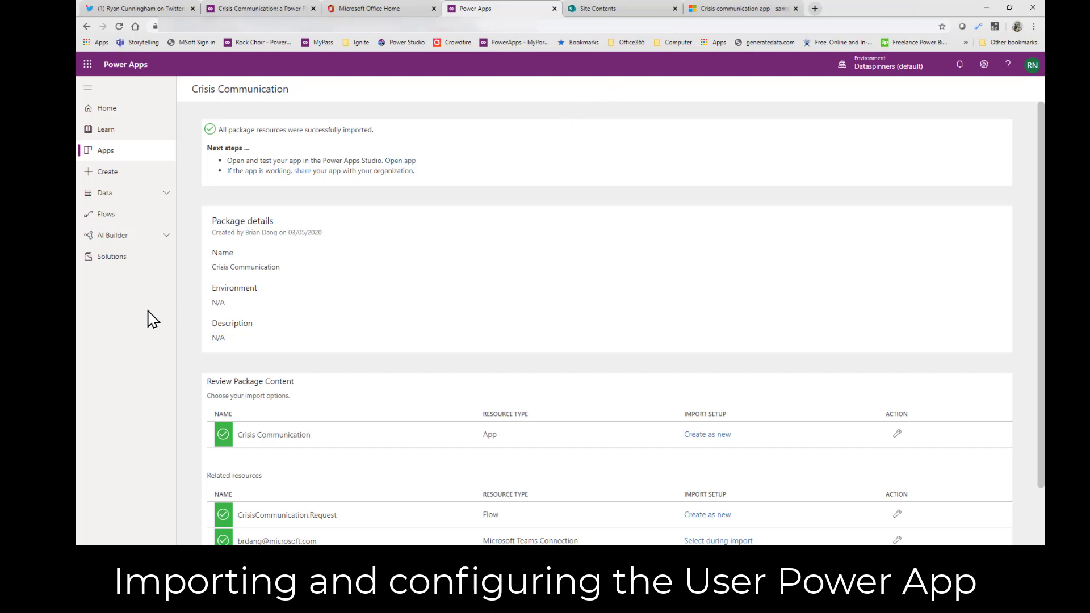
Open the My account panel to see which work account is signed in.
{"action": "left_click", "coordinate": [1027, 69]}
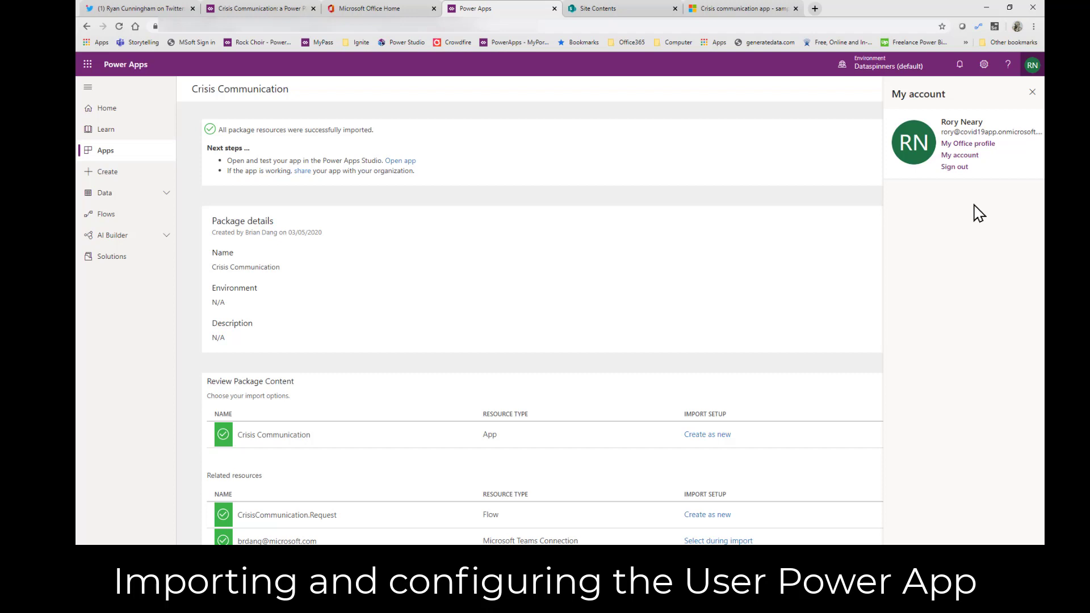
Sign out of the current Microsoft account and close the sign-out confirmation page.
{"action": "left_click", "coordinate": [954, 167]}
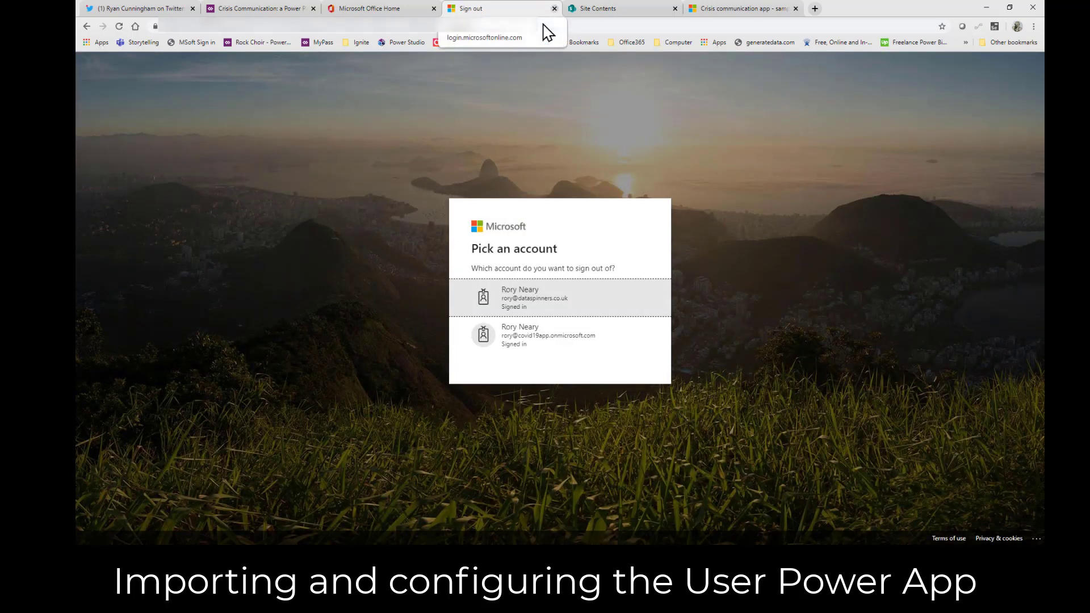
{"action": "left_click", "coordinate": [520, 306]}
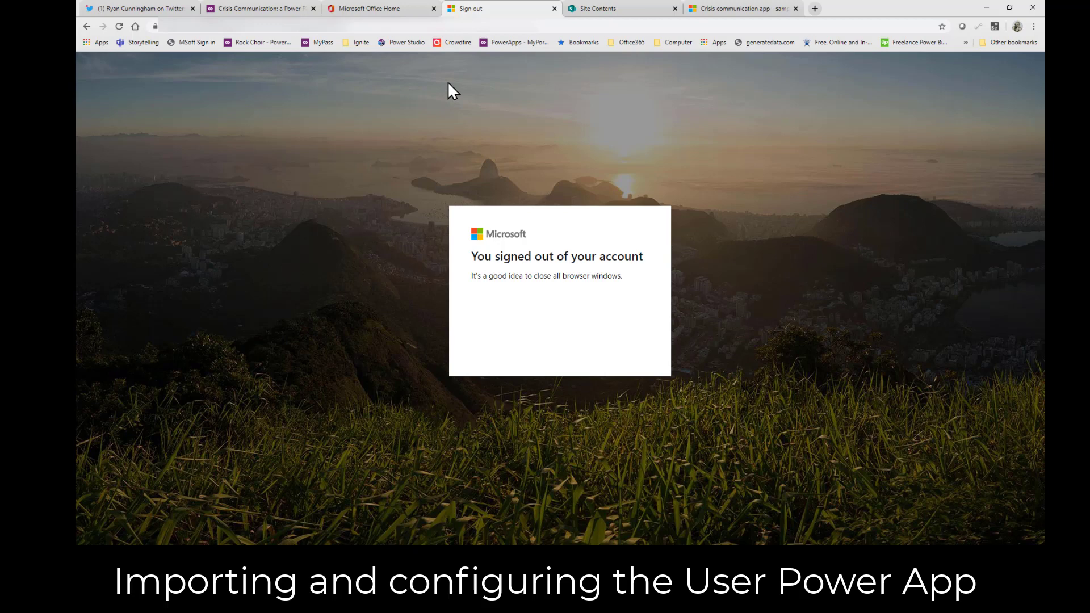
{"action": "left_click", "coordinate": [555, 8]}
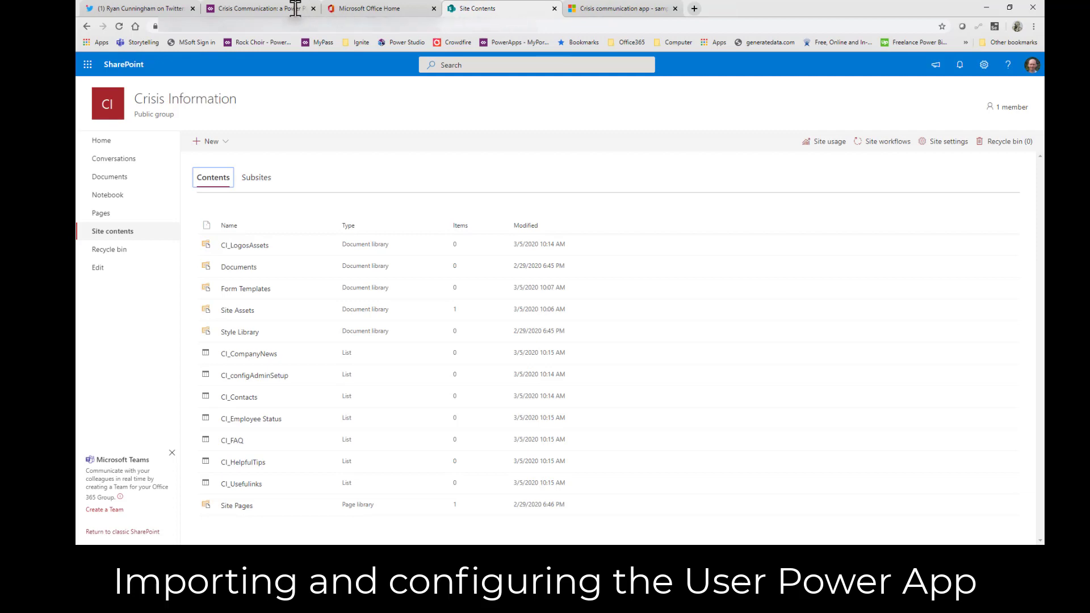
Open Power Apps Apps from the Office 365 start page, then sign out via the account menu.
{"action": "left_click", "coordinate": [264, 11]}
{"action": "left_click", "coordinate": [368, 13]}
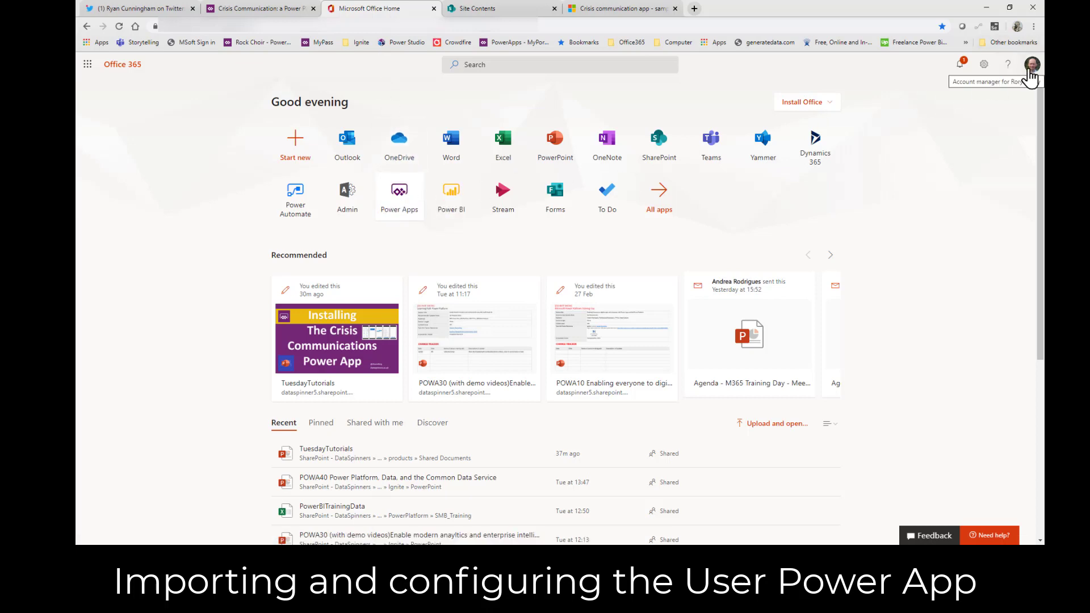
{"action": "left_click", "coordinate": [400, 208]}
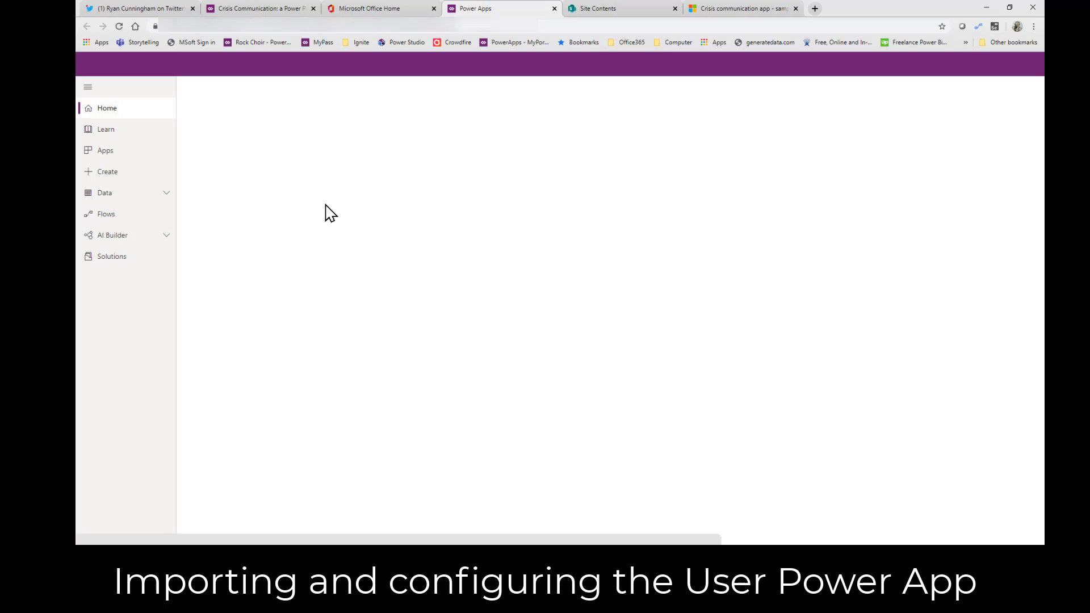
{"action": "left_click", "coordinate": [123, 152]}
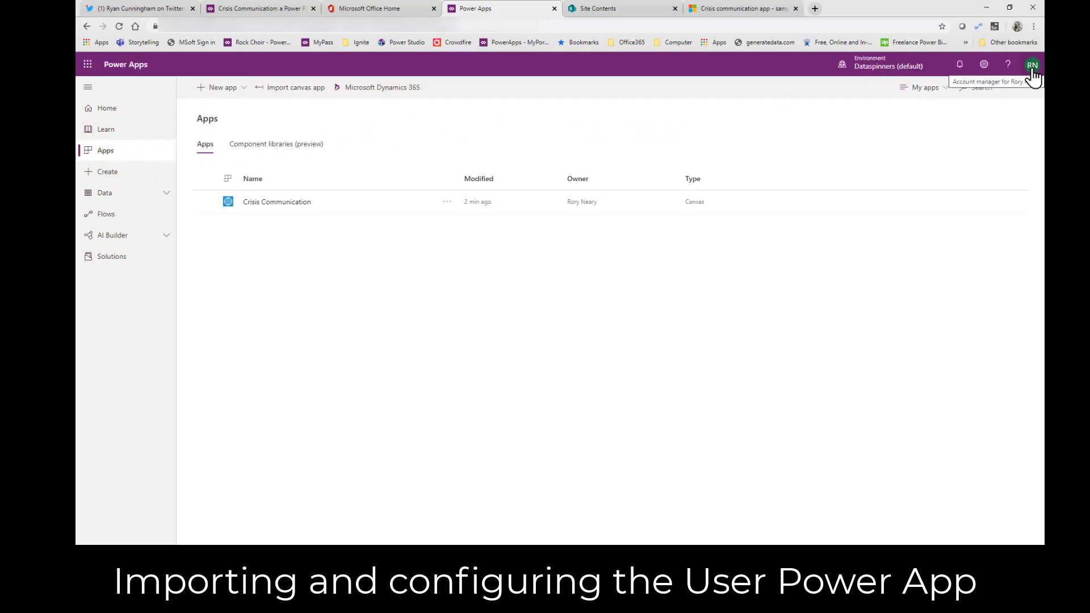
{"action": "left_click", "coordinate": [1032, 67]}
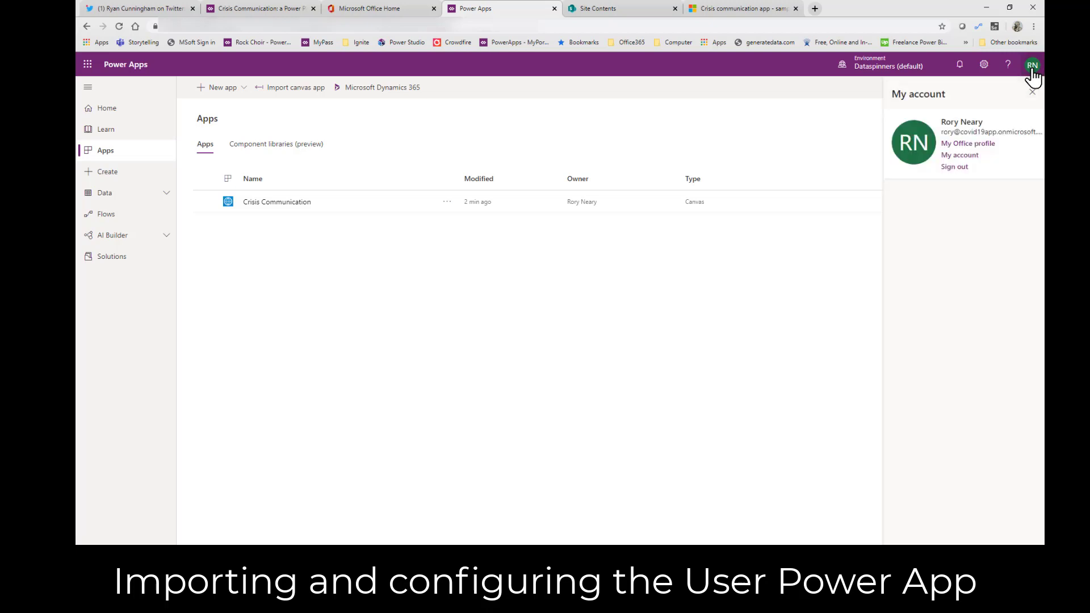
{"action": "left_click", "coordinate": [953, 167]}
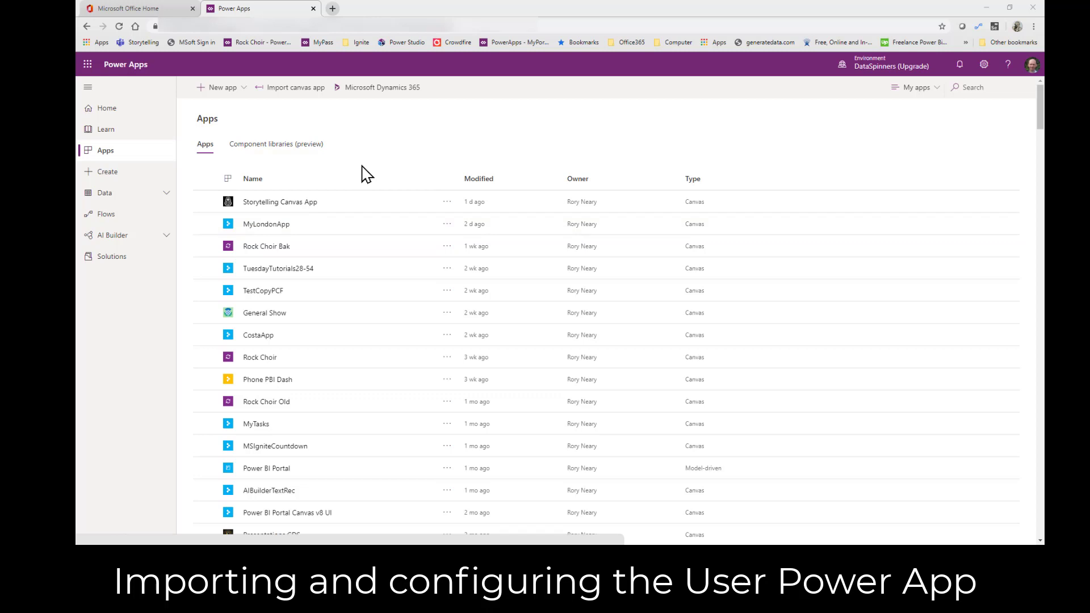
Upload CrisisCommunication.zip through Import canvas app.
{"action": "left_click", "coordinate": [285, 90]}
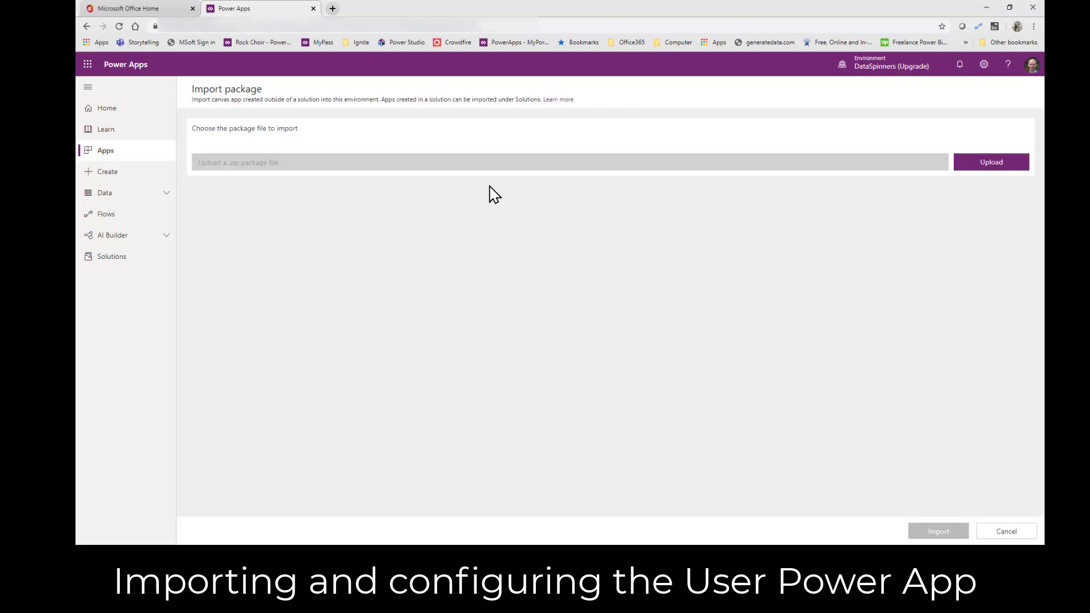
{"action": "left_click", "coordinate": [992, 173]}
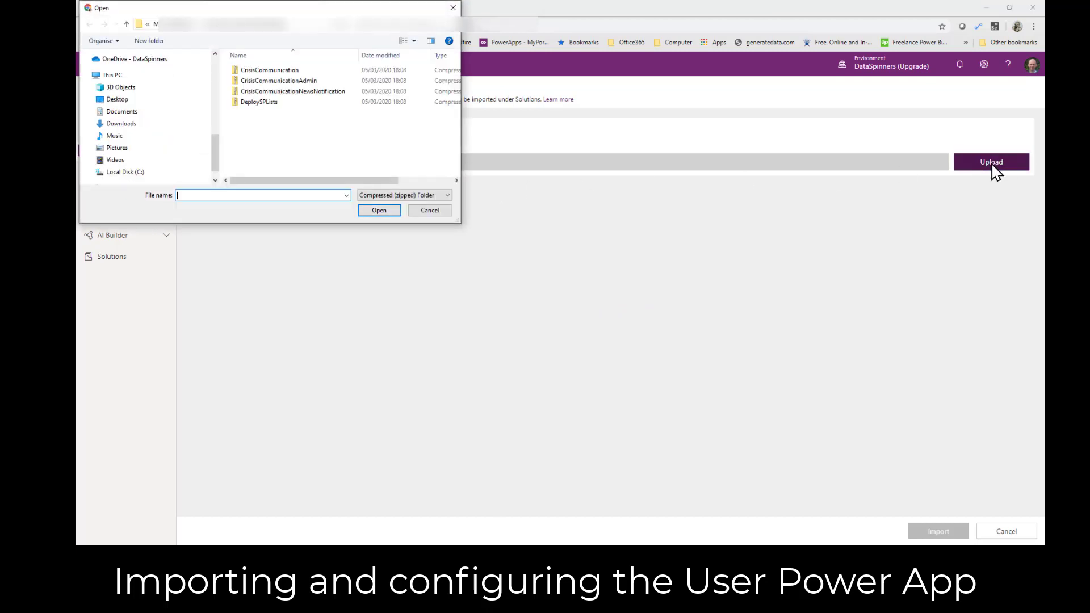
{"action": "left_click", "coordinate": [277, 71]}
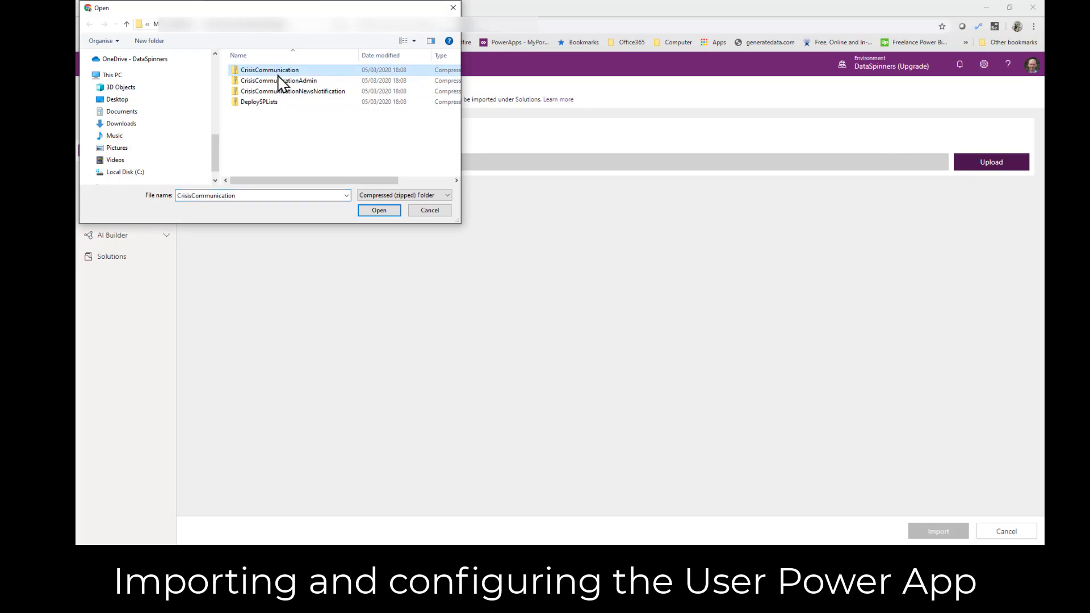
{"action": "left_click", "coordinate": [377, 211]}
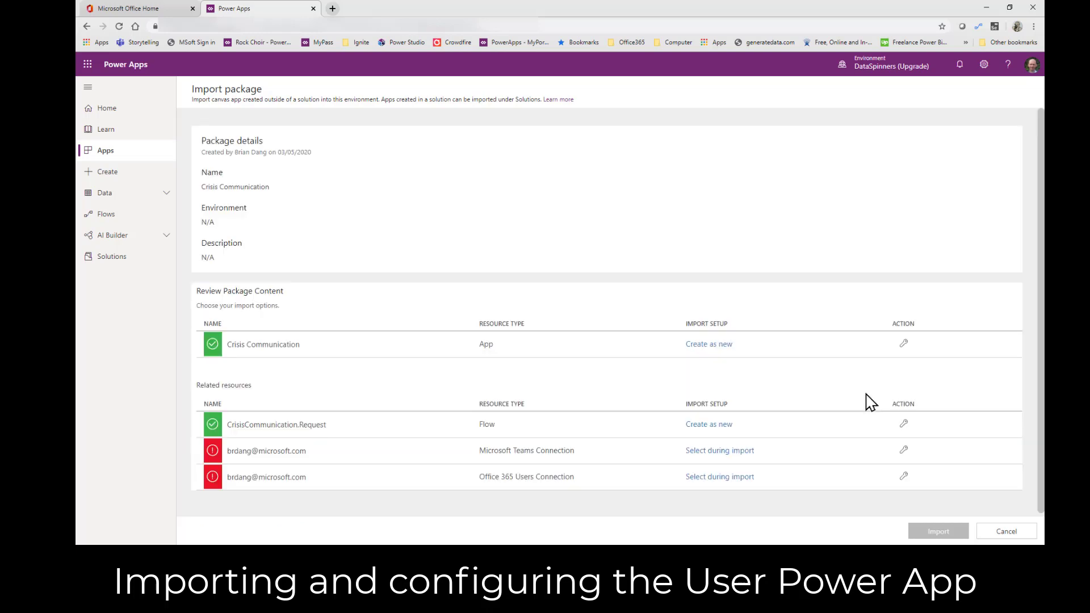
Assign your own account to both the Microsoft Teams and Office 365 Users connections.
{"action": "left_click", "coordinate": [724, 453]}
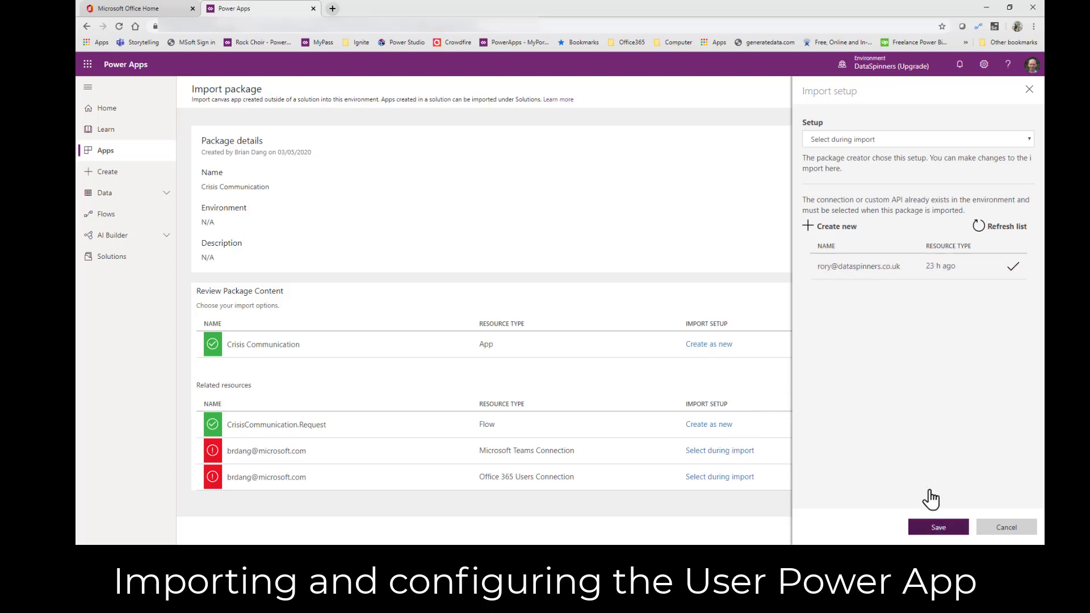
{"action": "left_click", "coordinate": [939, 527]}
{"action": "left_click", "coordinate": [727, 477]}
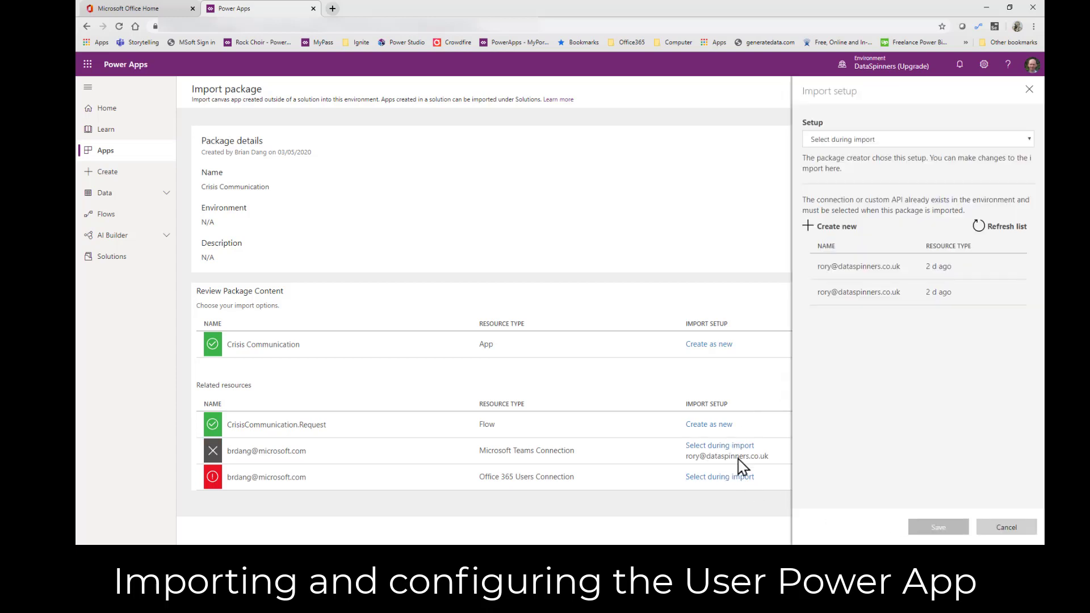
{"action": "left_click", "coordinate": [876, 267]}
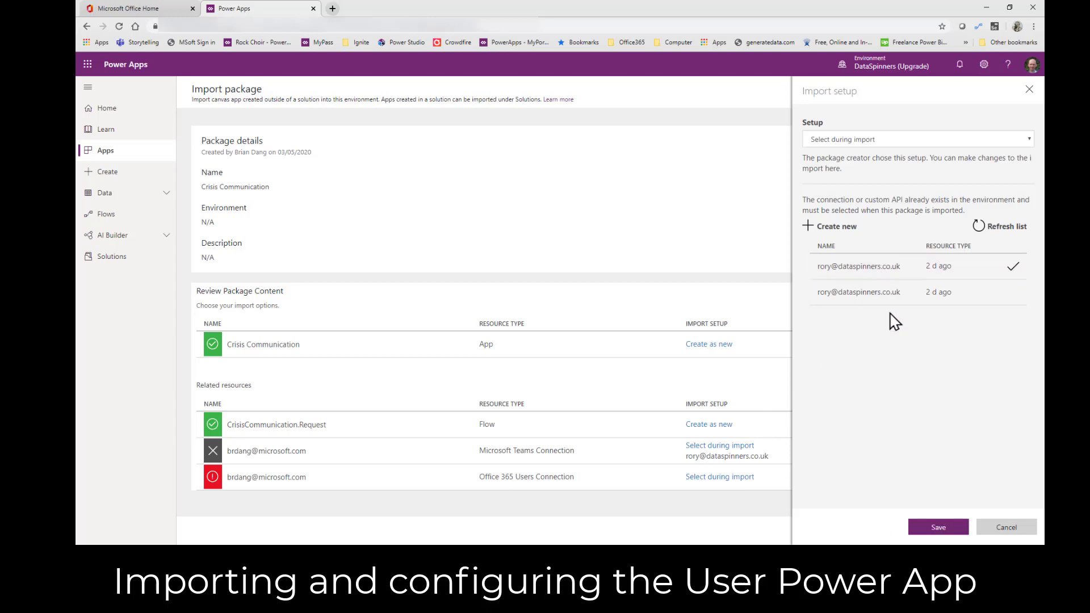
{"action": "left_click", "coordinate": [939, 533]}
{"action": "left_click", "coordinate": [938, 529]}
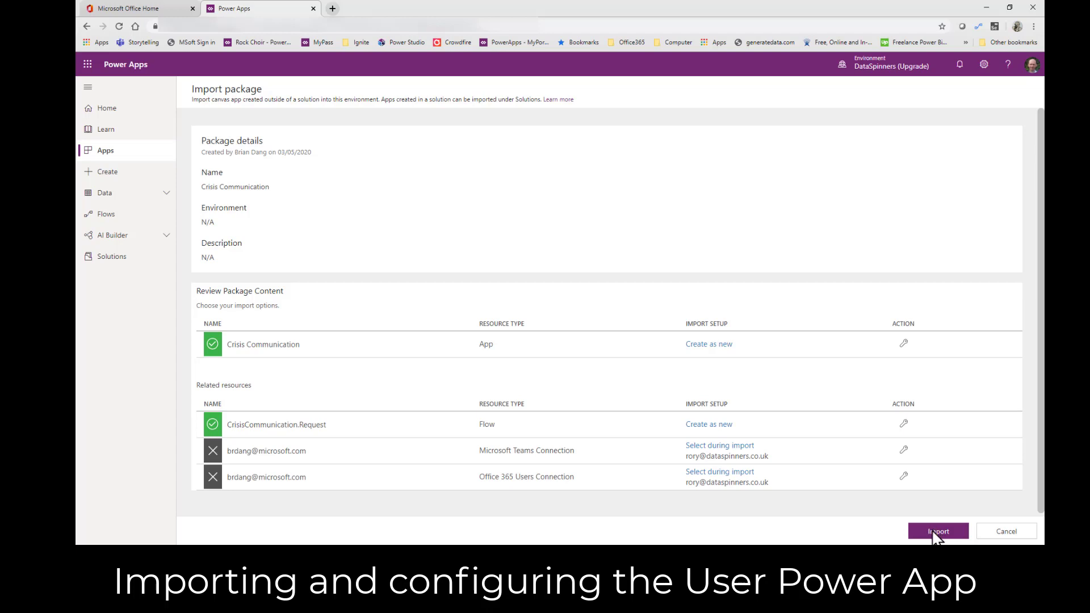
Start importing the Crisis Communication package and open a new browser tab.
{"action": "left_click", "coordinate": [933, 531]}
{"action": "left_click", "coordinate": [931, 530]}
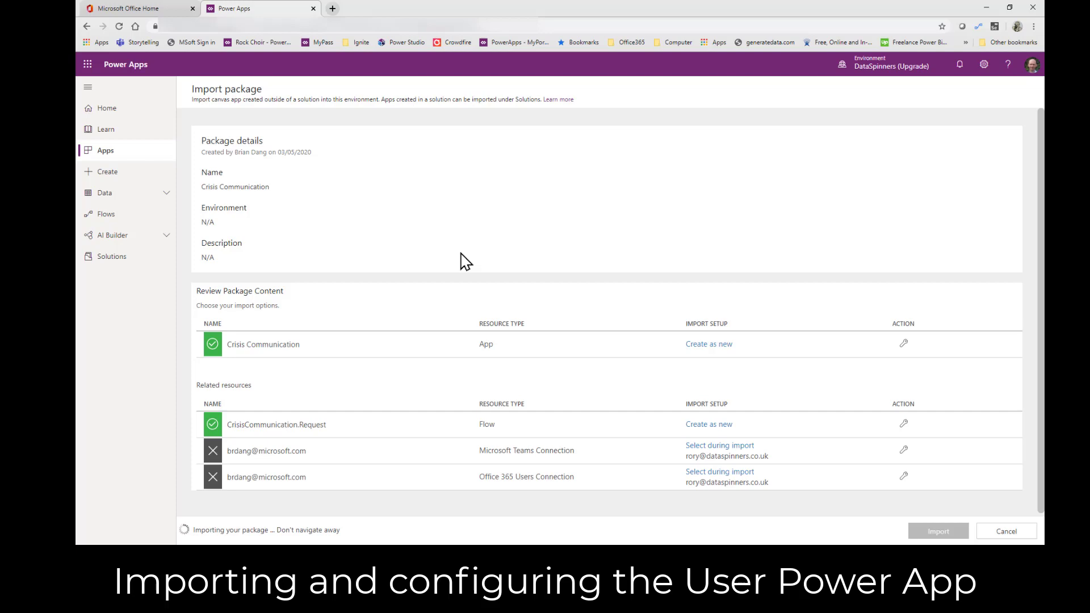
{"action": "left_click", "coordinate": [333, 9]}
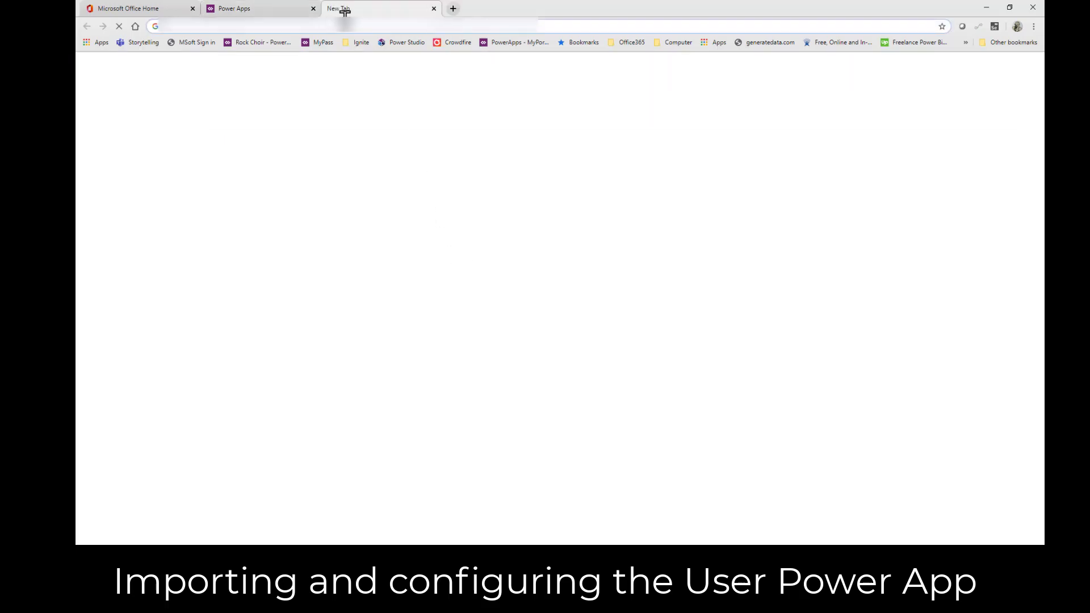
Load the pasted Crisis communication Docs page and enlarge its text.
{"action": "type", "text": "https://docs.microsoft.com/en-us/powerapps/maker/canvas-apps/sample-crisis-communication-app"}
{"action": "key", "text": "Return"}
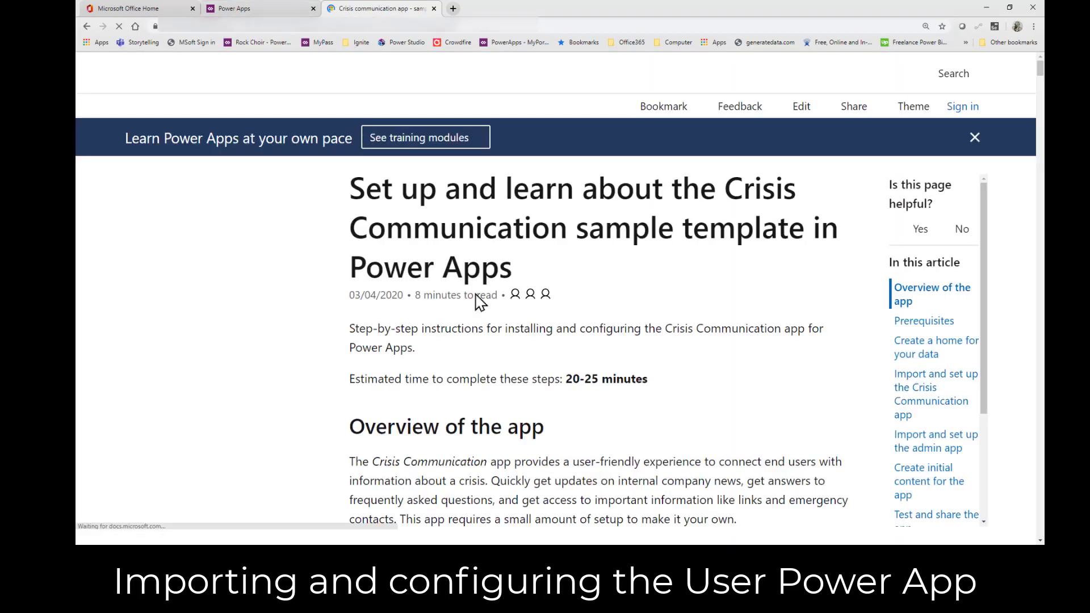
{"action": "key", "text": "ctrl+plus"}
Read down to Update the SharePoint connections, then return to the Power Apps import results.
{"action": "scroll", "coordinate": [518, 355], "scroll_direction": "down", "scroll_amount": 8}
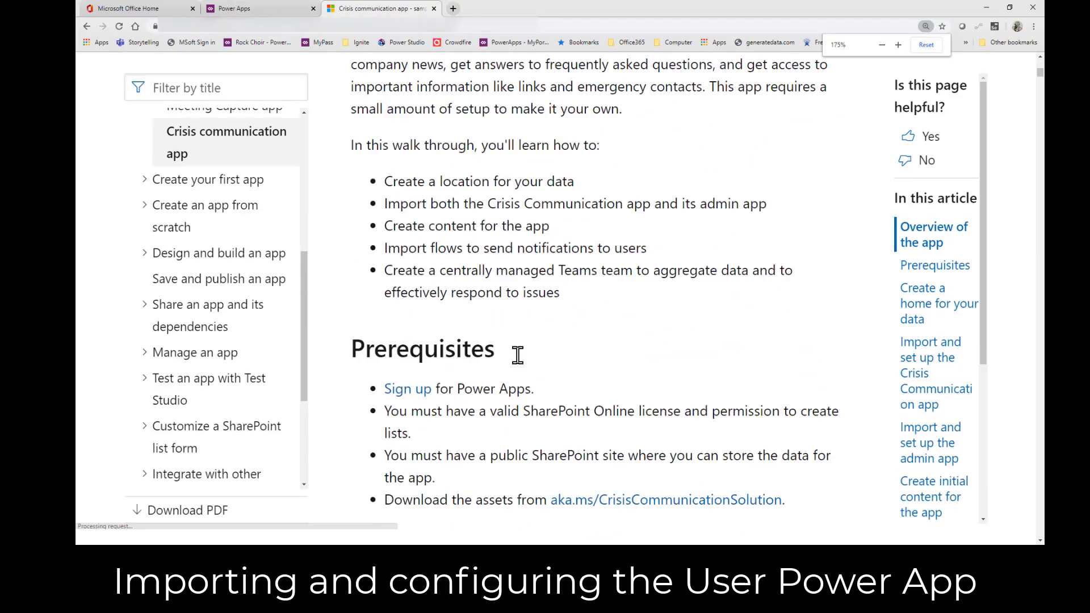
{"action": "scroll", "coordinate": [518, 355], "scroll_direction": "down", "scroll_amount": 10}
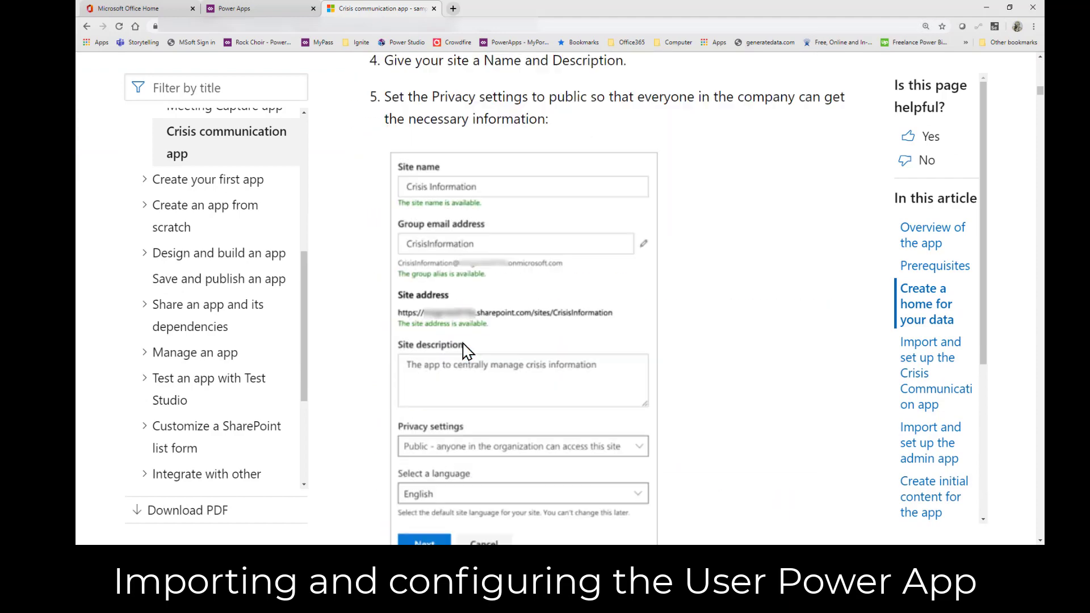
{"action": "scroll", "coordinate": [467, 350], "scroll_direction": "down", "scroll_amount": 12}
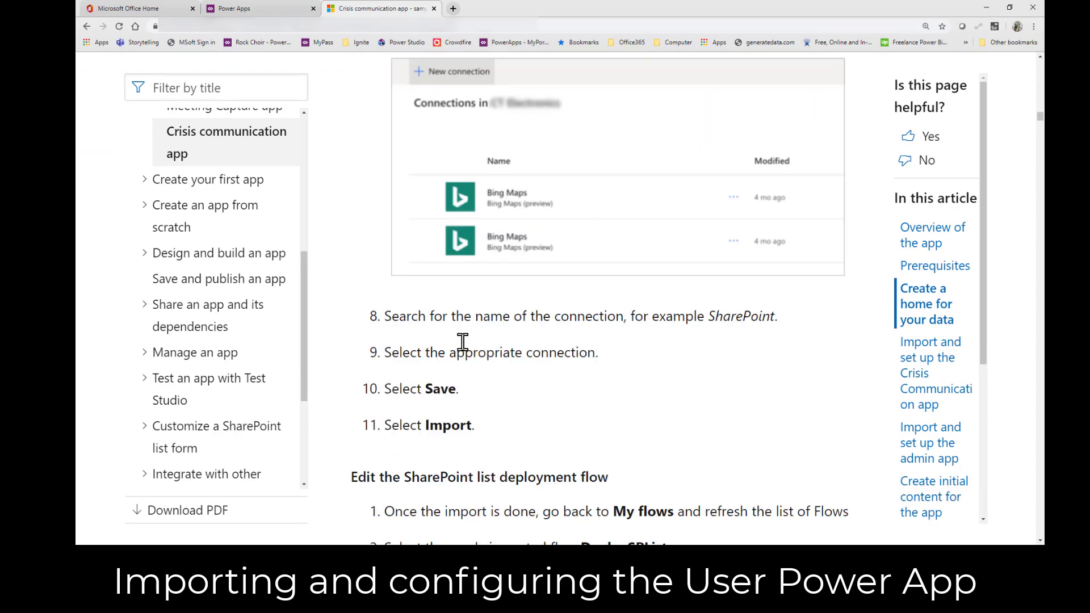
{"action": "scroll", "coordinate": [463, 341], "scroll_direction": "down", "scroll_amount": 15}
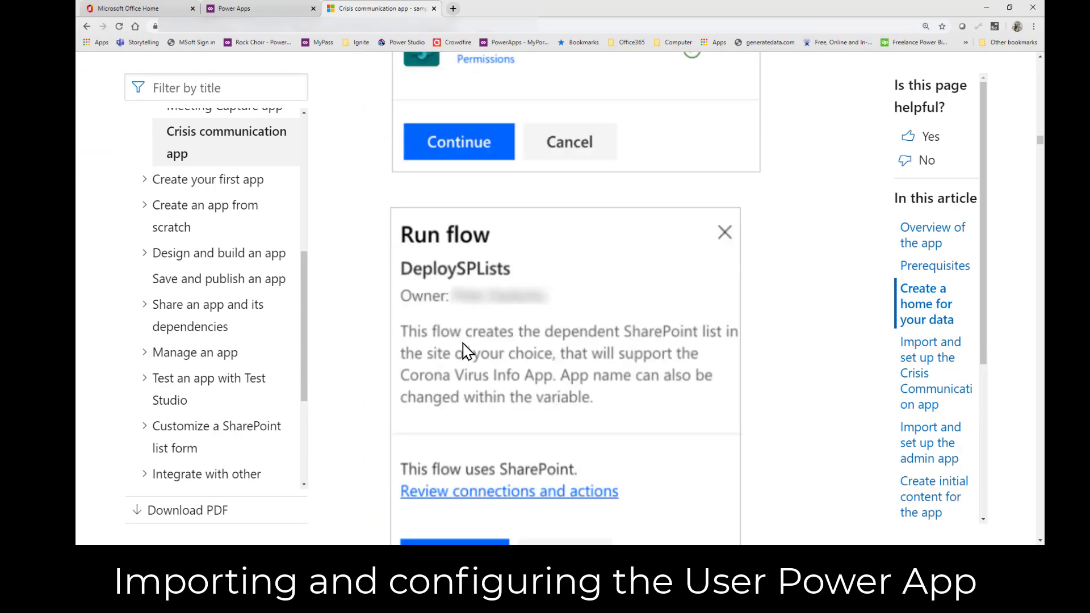
{"action": "scroll", "coordinate": [463, 350], "scroll_direction": "down", "scroll_amount": 15}
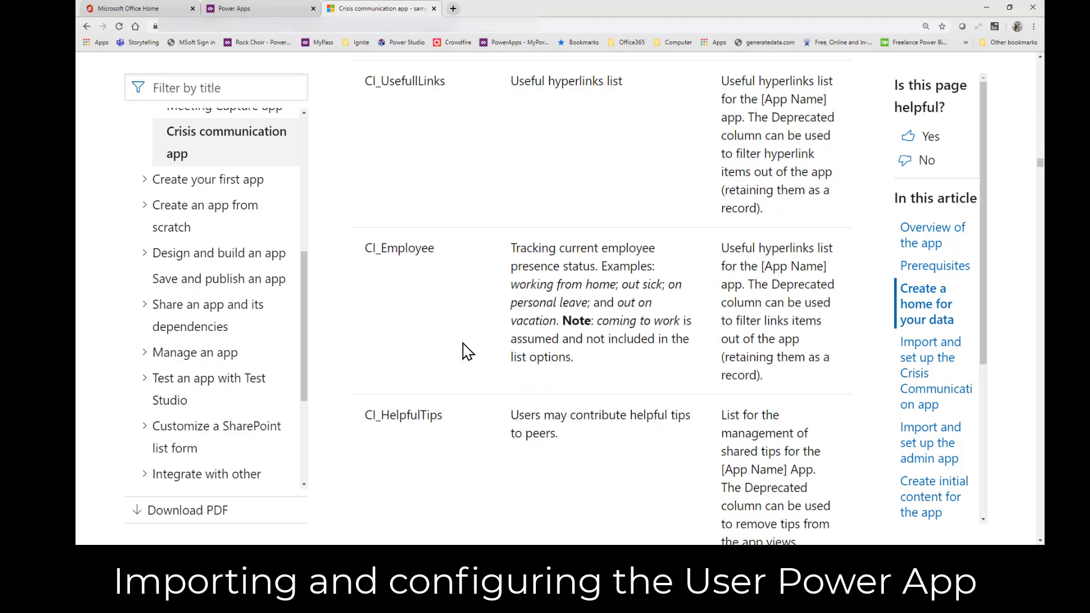
{"action": "scroll", "coordinate": [466, 350], "scroll_direction": "down", "scroll_amount": 15}
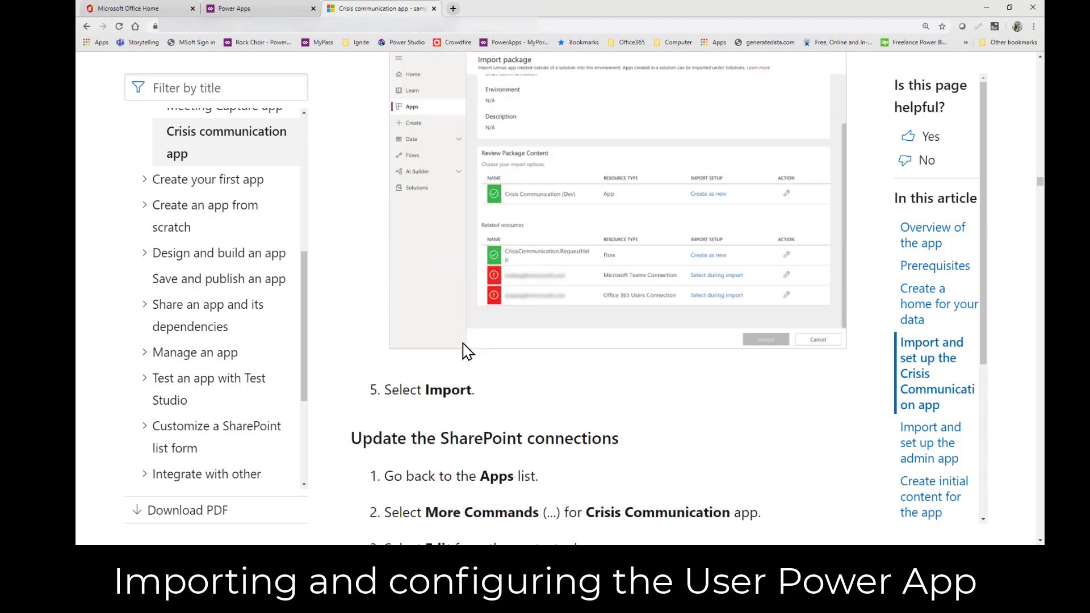
{"action": "scroll", "coordinate": [463, 343], "scroll_direction": "down", "scroll_amount": 1}
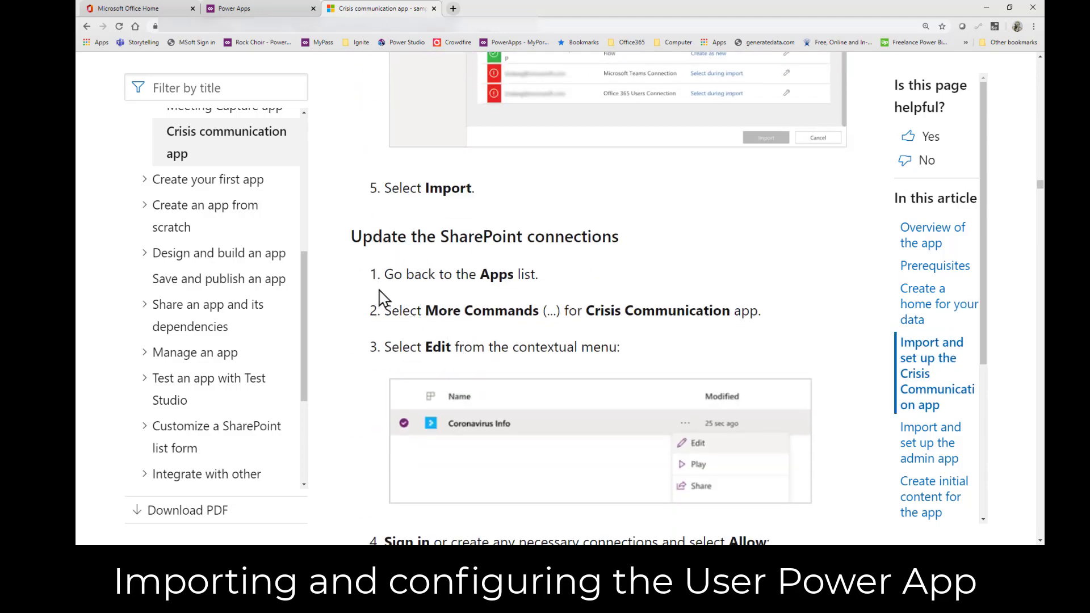
{"action": "scroll", "coordinate": [375, 293], "scroll_direction": "down", "scroll_amount": 1}
{"action": "scroll", "coordinate": [374, 293], "scroll_direction": "up", "scroll_amount": 2}
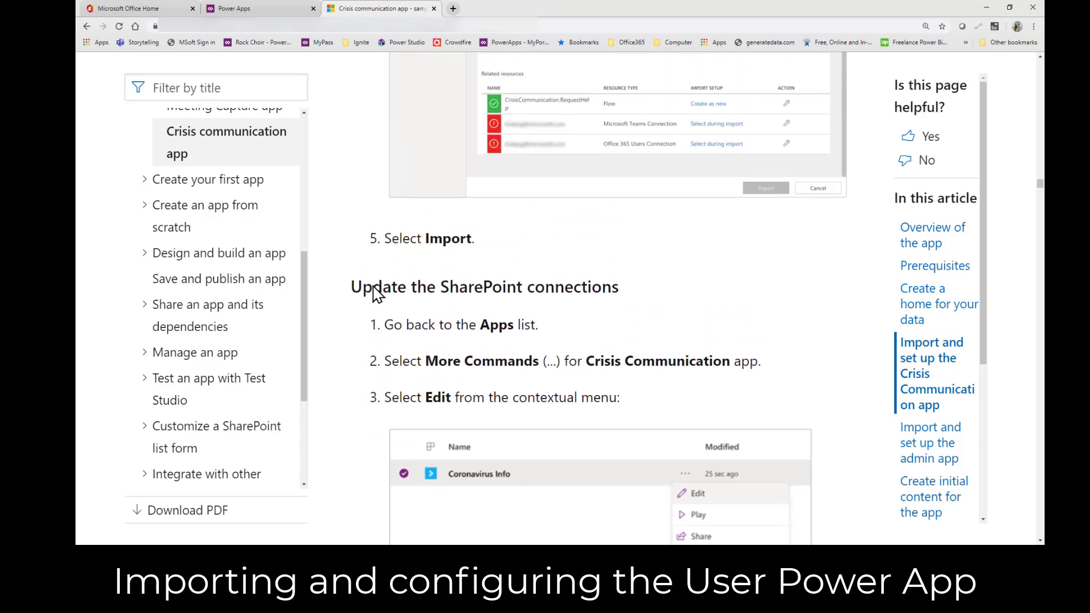
{"action": "scroll", "coordinate": [375, 289], "scroll_direction": "up", "scroll_amount": 1}
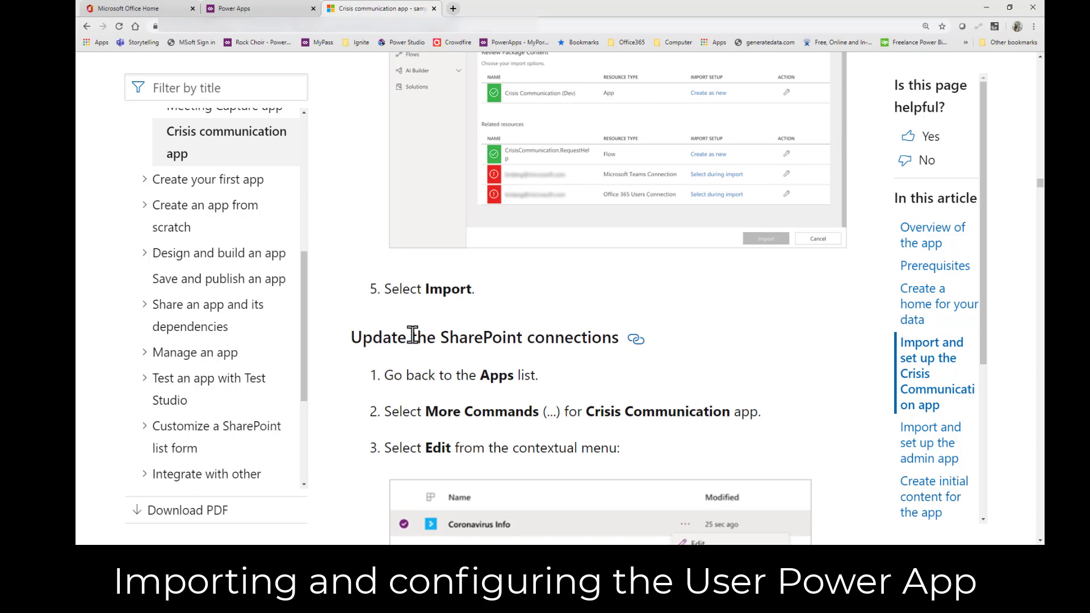
{"action": "left_click", "coordinate": [248, 9]}
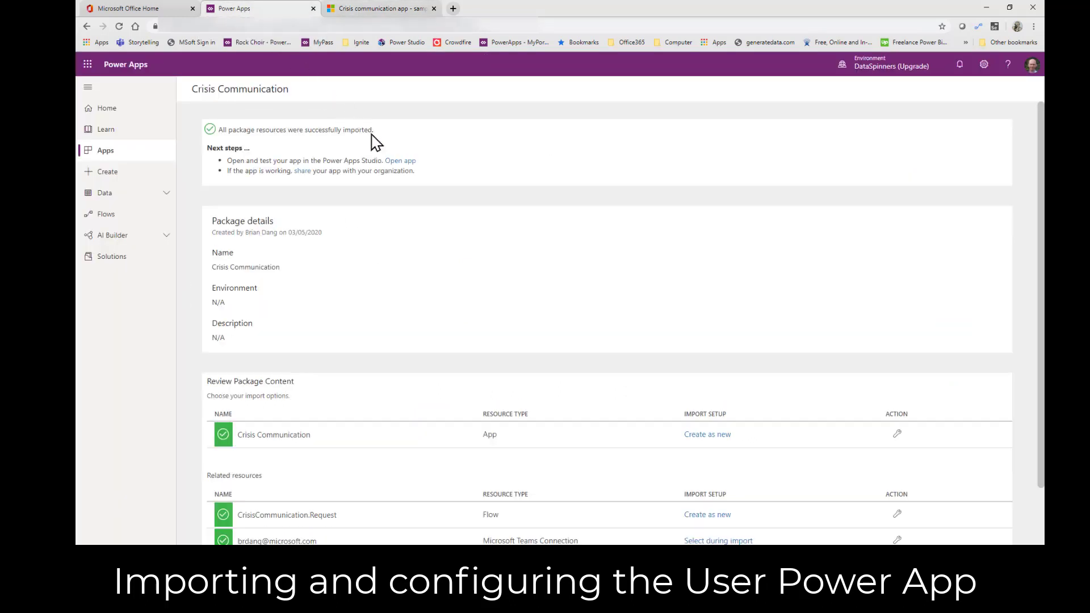
Open the imported Crisis Communication app for editing and hide the Chrome bookmarks bar.
{"action": "left_click", "coordinate": [400, 161]}
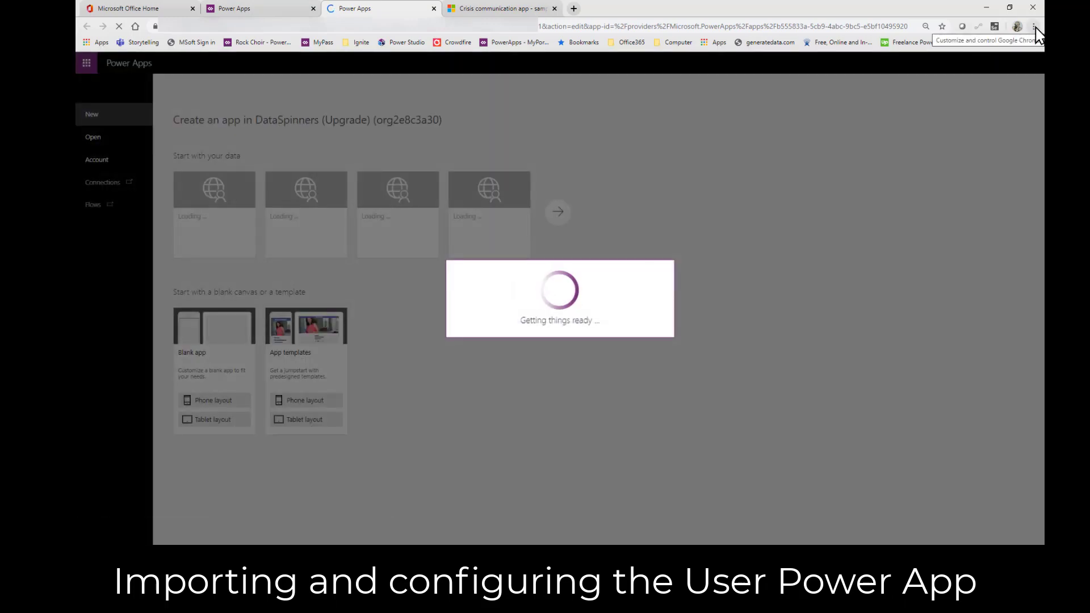
{"action": "left_click", "coordinate": [1034, 26]}
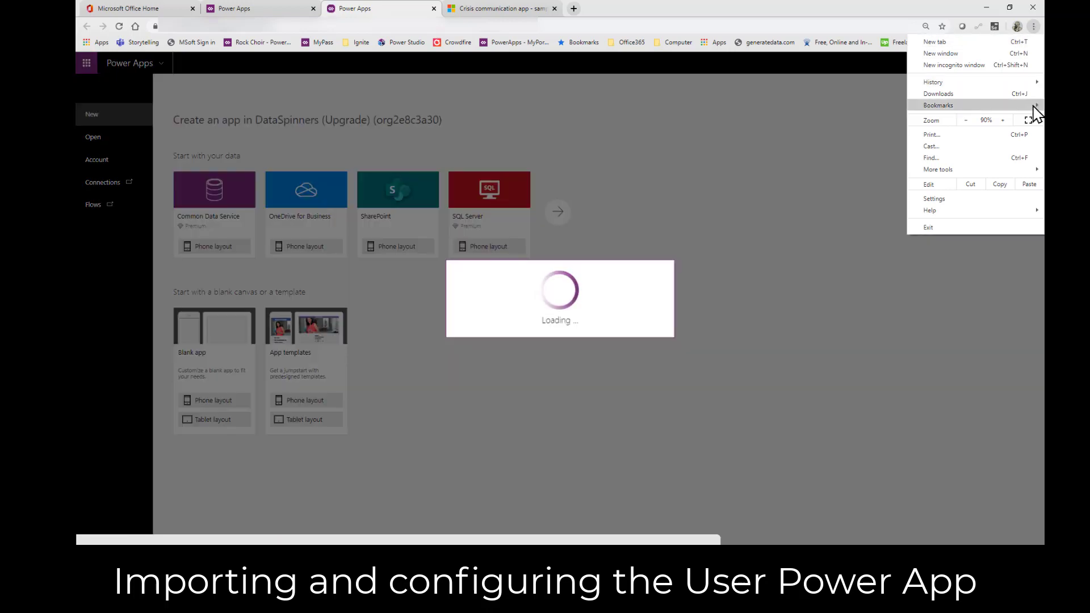
{"action": "mouse_move", "coordinate": [1034, 111]}
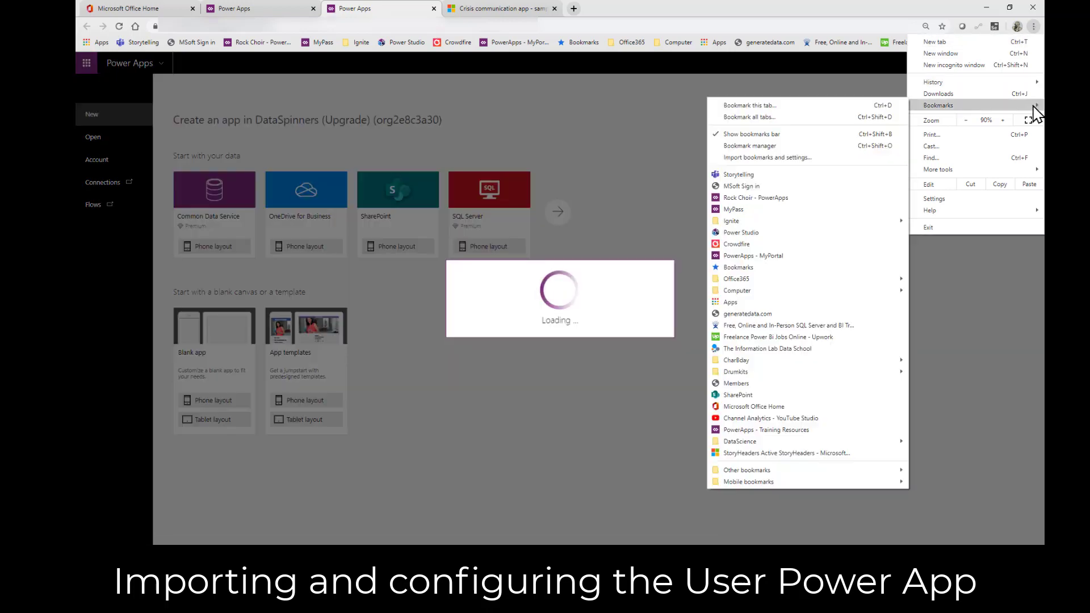
{"action": "left_click", "coordinate": [817, 135]}
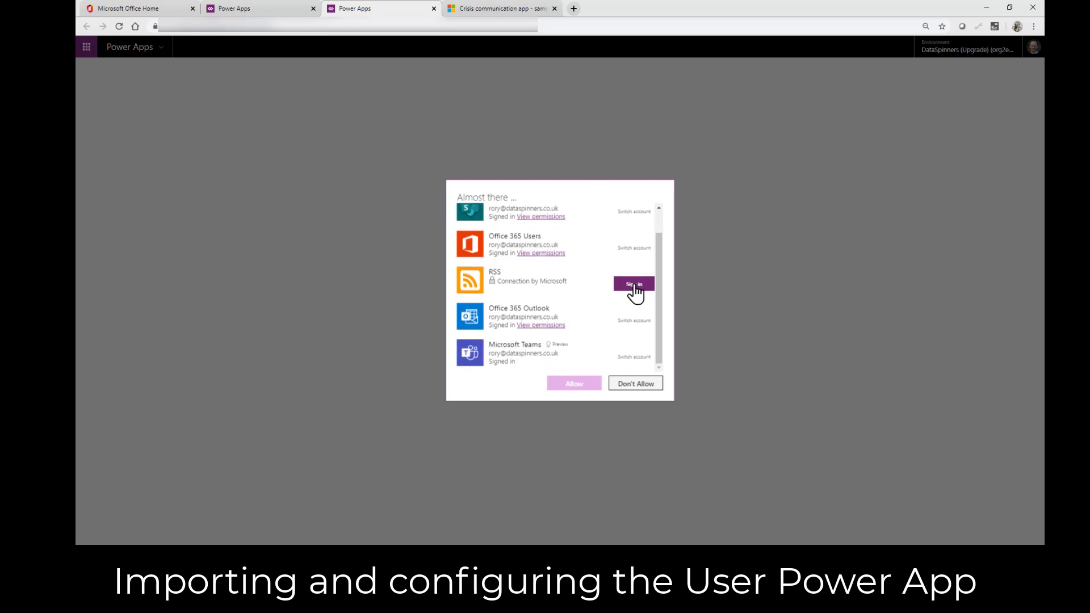
Sign in to the RSS connection and allow the app's connections in the Almost there dialog.
{"action": "left_click", "coordinate": [634, 285]}
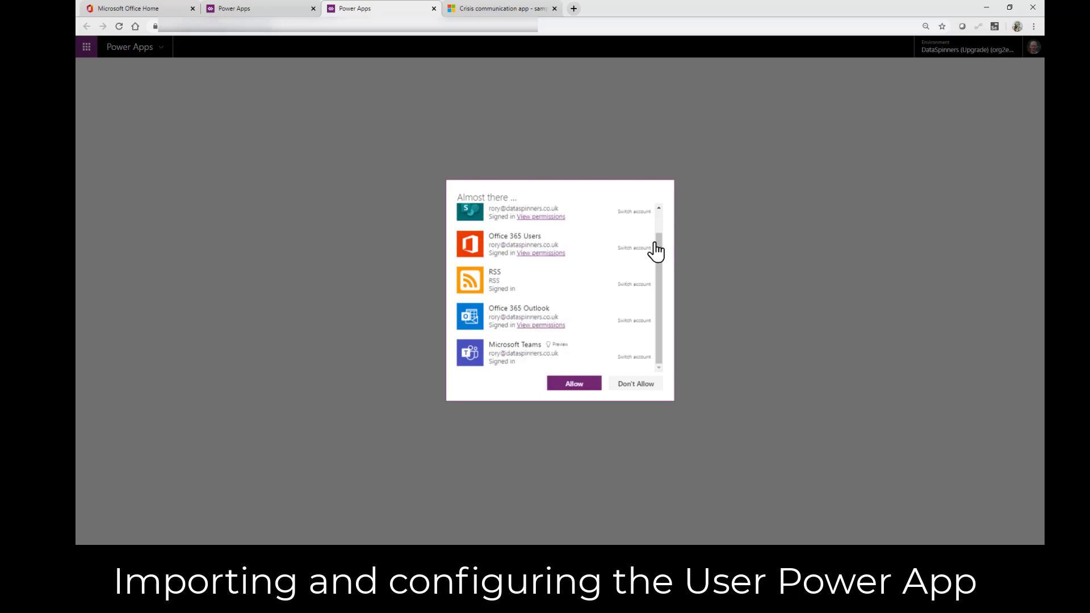
{"action": "scroll", "coordinate": [655, 245], "scroll_direction": "up", "scroll_amount": 1}
{"action": "scroll", "coordinate": [657, 246], "scroll_direction": "down", "scroll_amount": 1}
{"action": "left_click", "coordinate": [574, 383]}
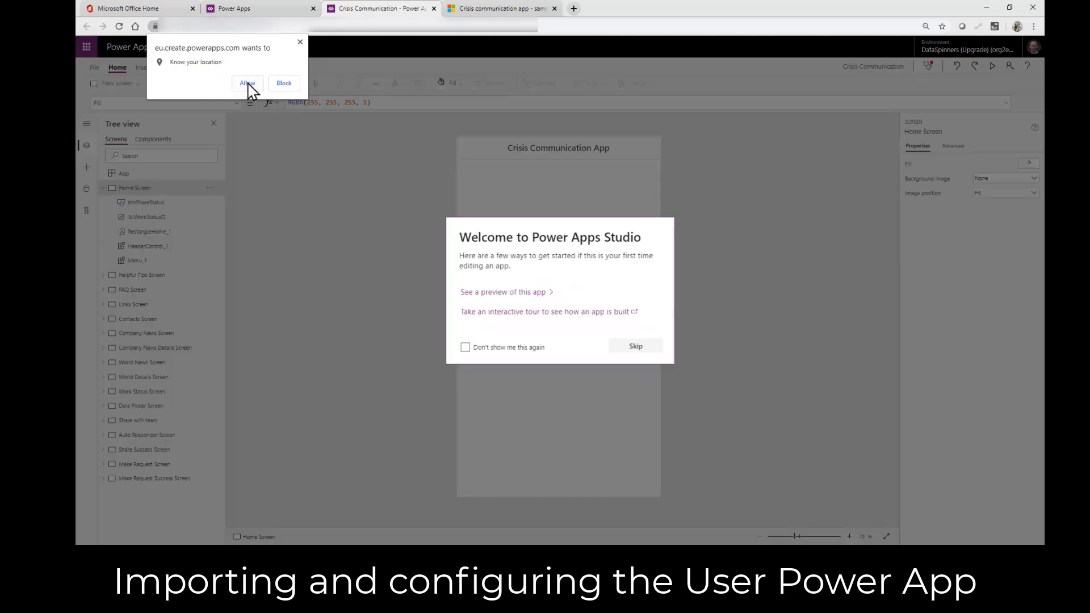
Allow the location permission request and dismiss the studio welcome and quick tips messages.
{"action": "left_click", "coordinate": [248, 84]}
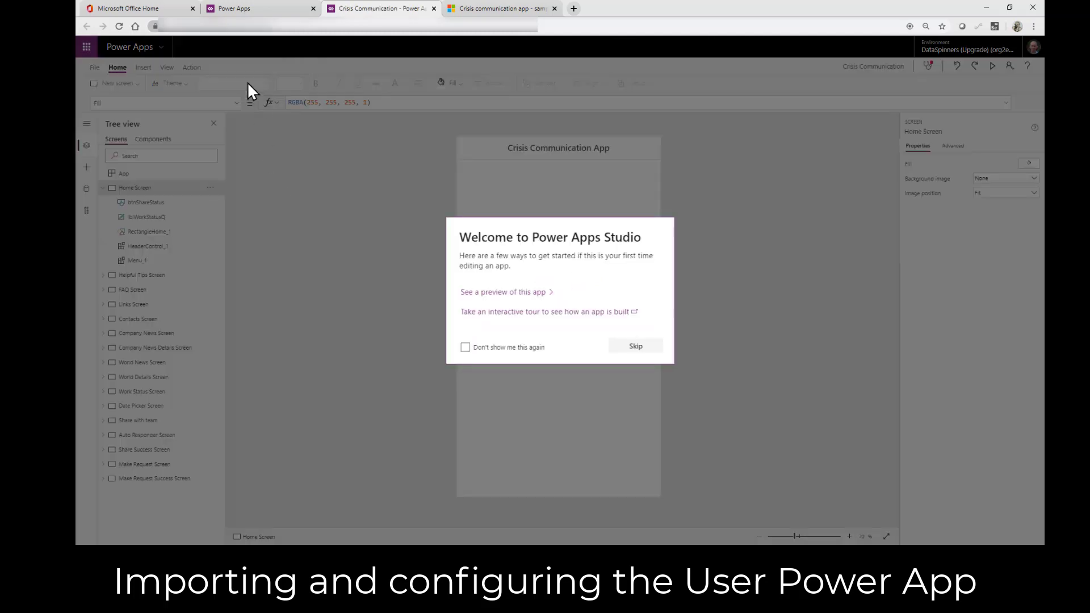
{"action": "left_click", "coordinate": [632, 347]}
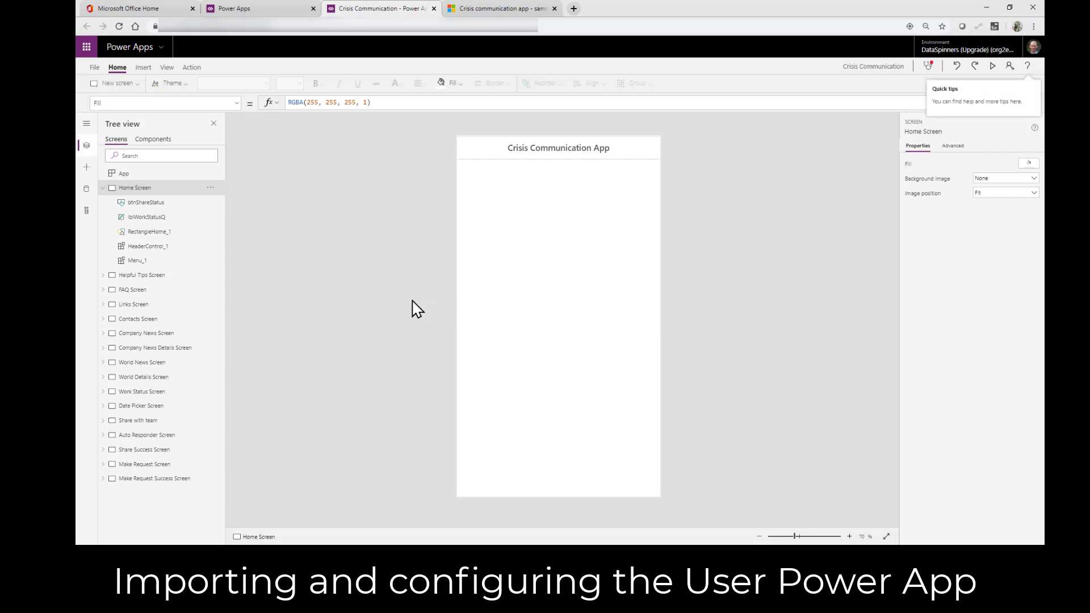
{"action": "left_click", "coordinate": [538, 329]}
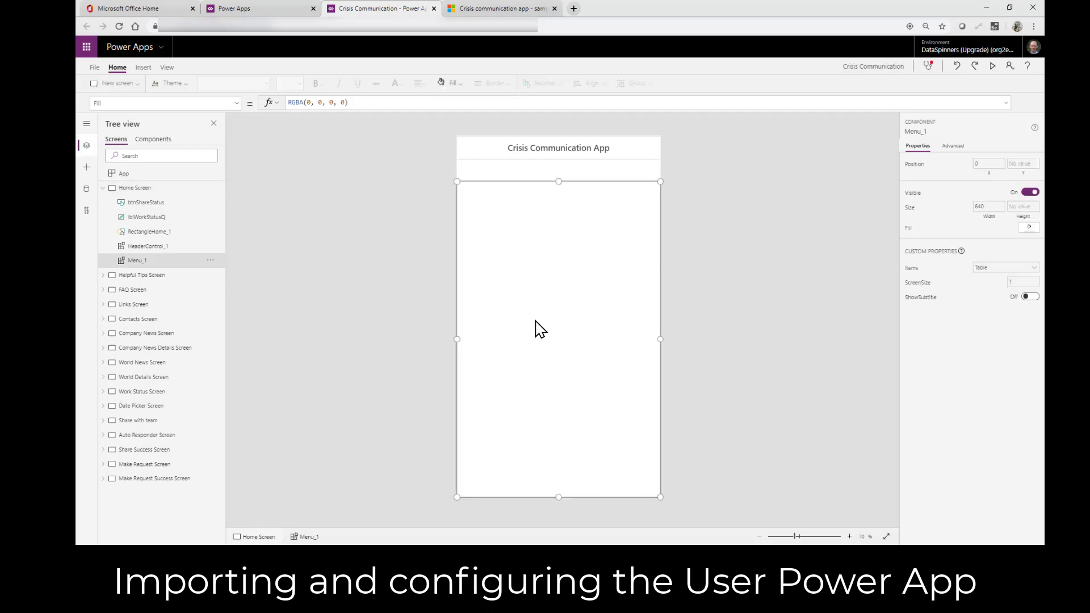
Select Home Screen, list the app's data sources under View, then return to the docs.
{"action": "left_click", "coordinate": [149, 193]}
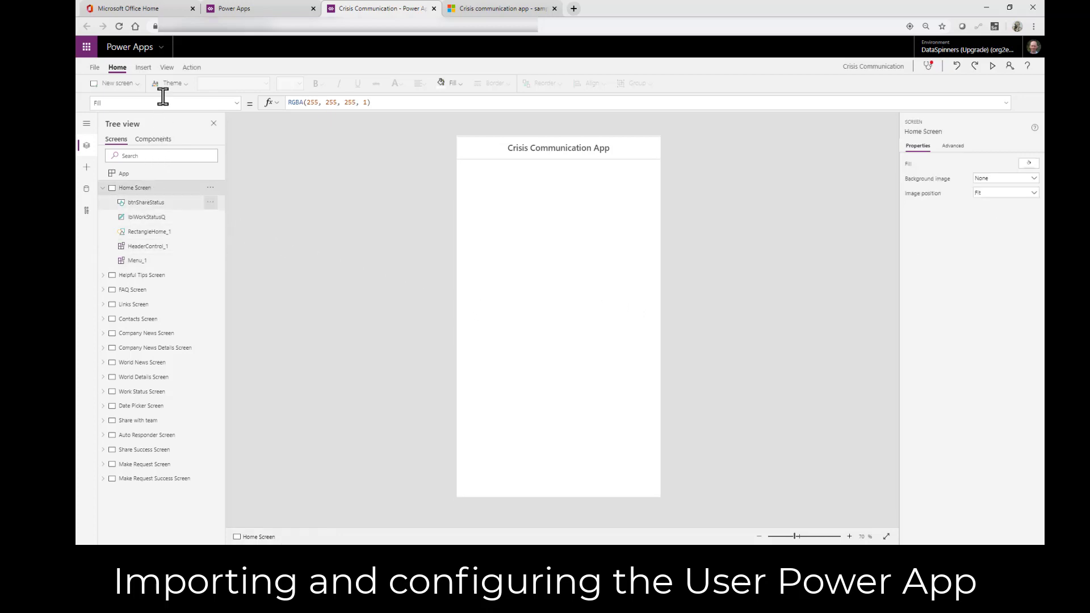
{"action": "left_click", "coordinate": [167, 69]}
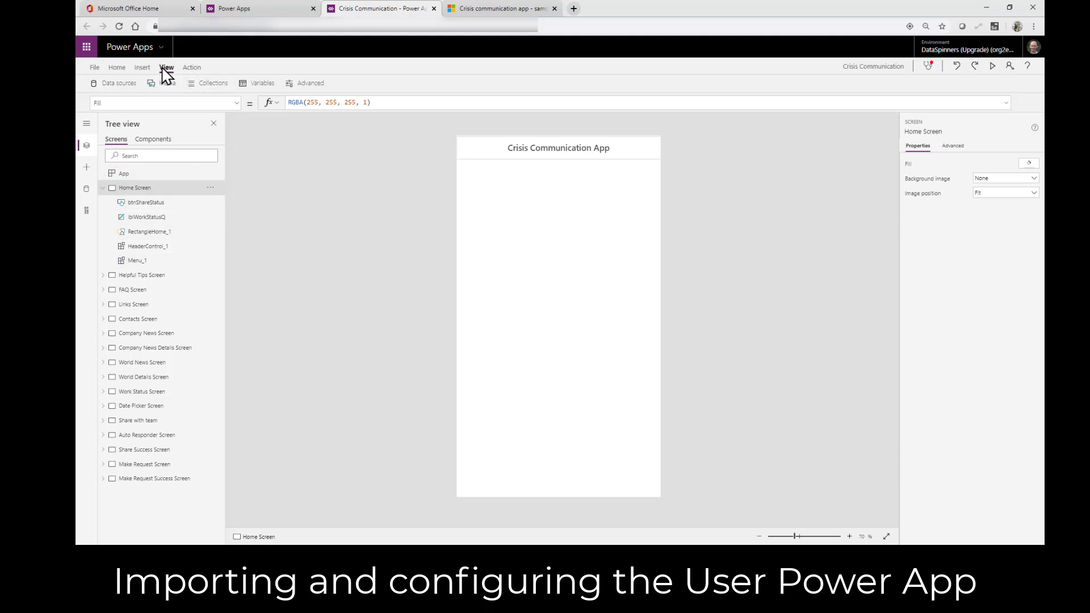
{"action": "left_click", "coordinate": [118, 84]}
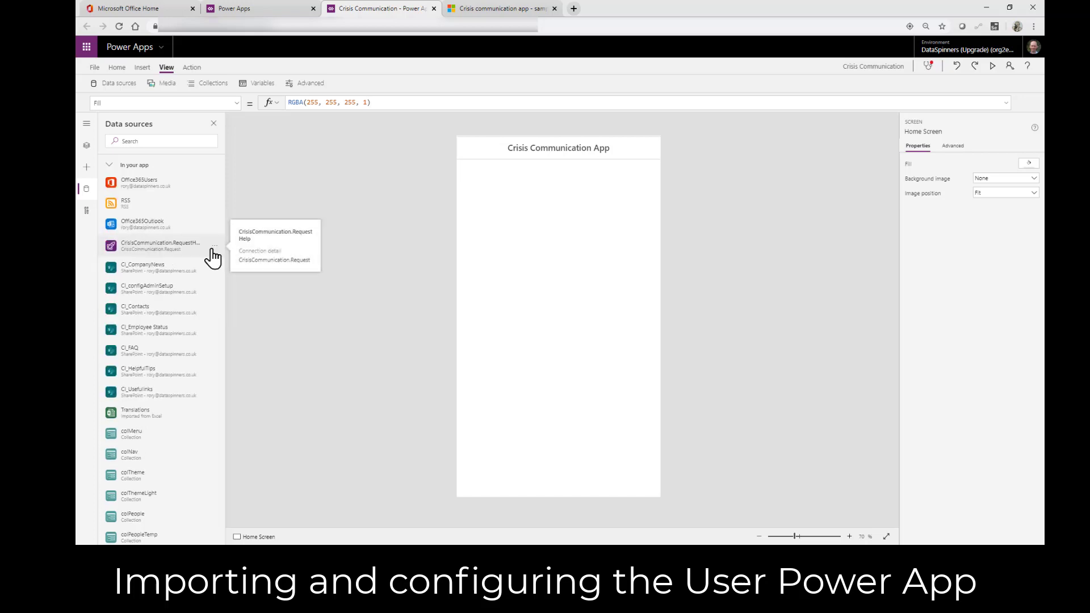
{"action": "left_click", "coordinate": [470, 9]}
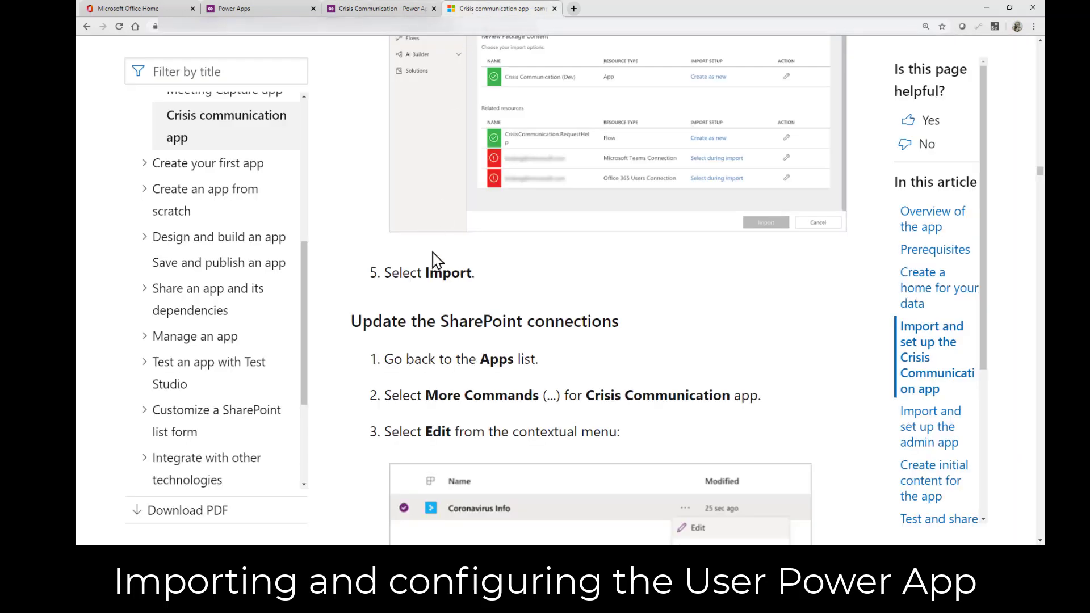
Close the Crisis Communication app from the studio's File menu.
{"action": "scroll", "coordinate": [430, 301], "scroll_direction": "down", "scroll_amount": 3}
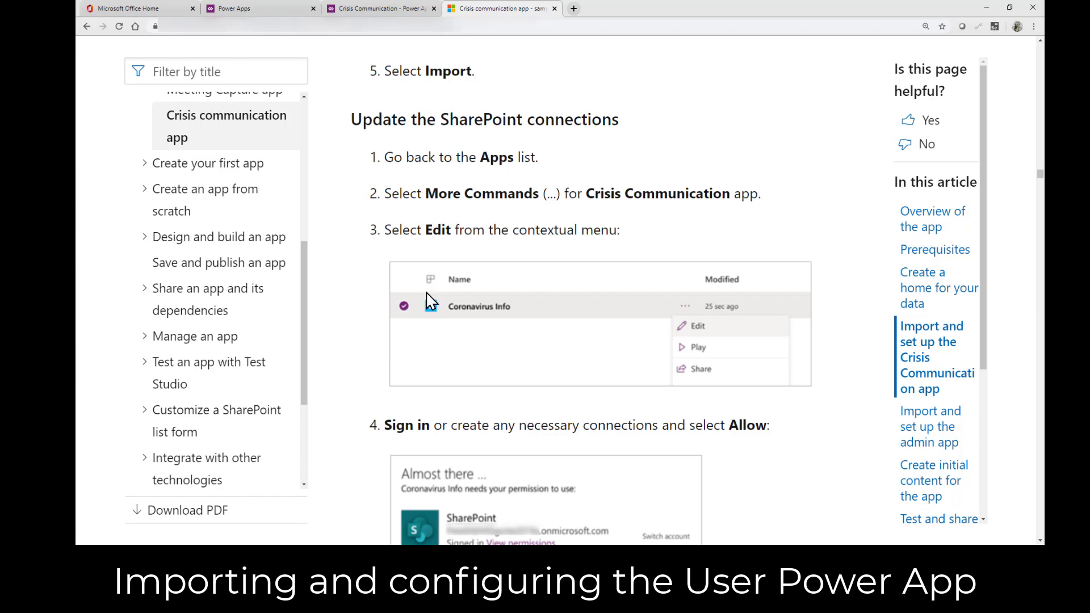
{"action": "left_click", "coordinate": [377, 9]}
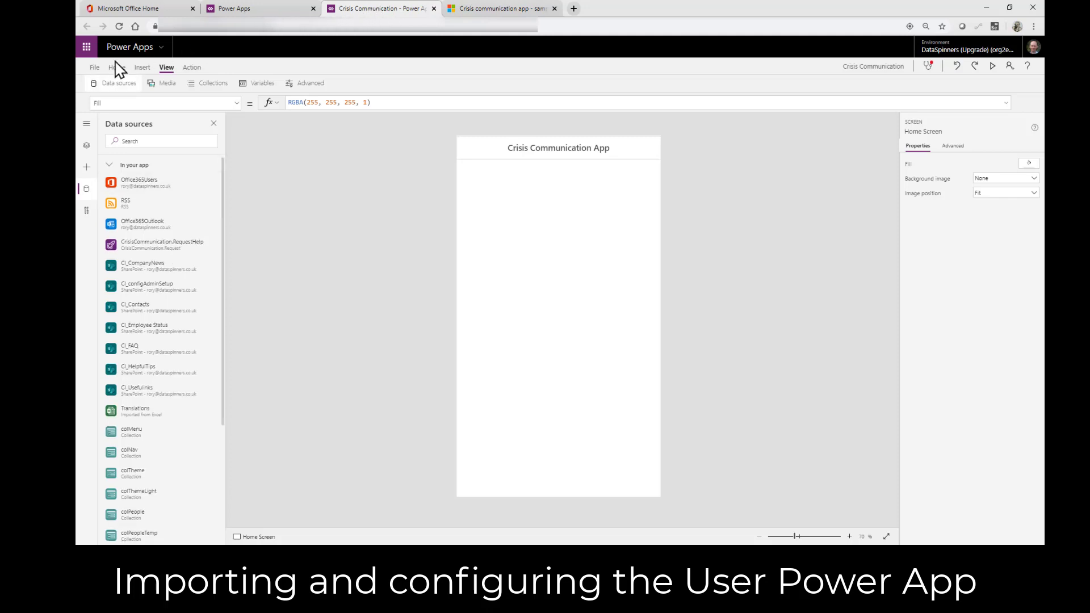
{"action": "left_click", "coordinate": [95, 68]}
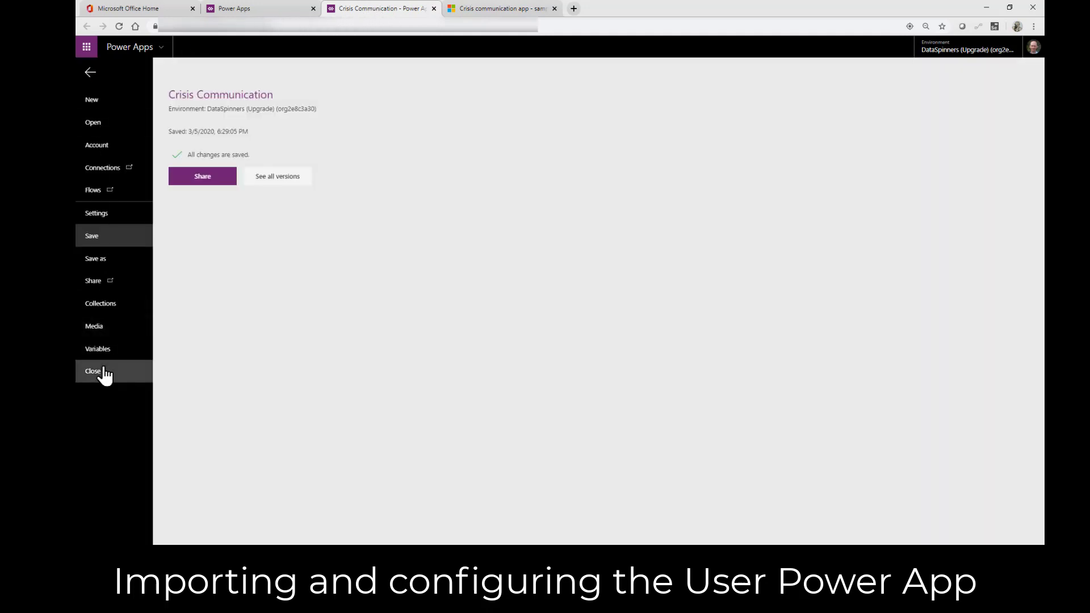
{"action": "left_click", "coordinate": [102, 371]}
Switch between the import results, Create an app and documentation tabs.
{"action": "left_click", "coordinate": [260, 10]}
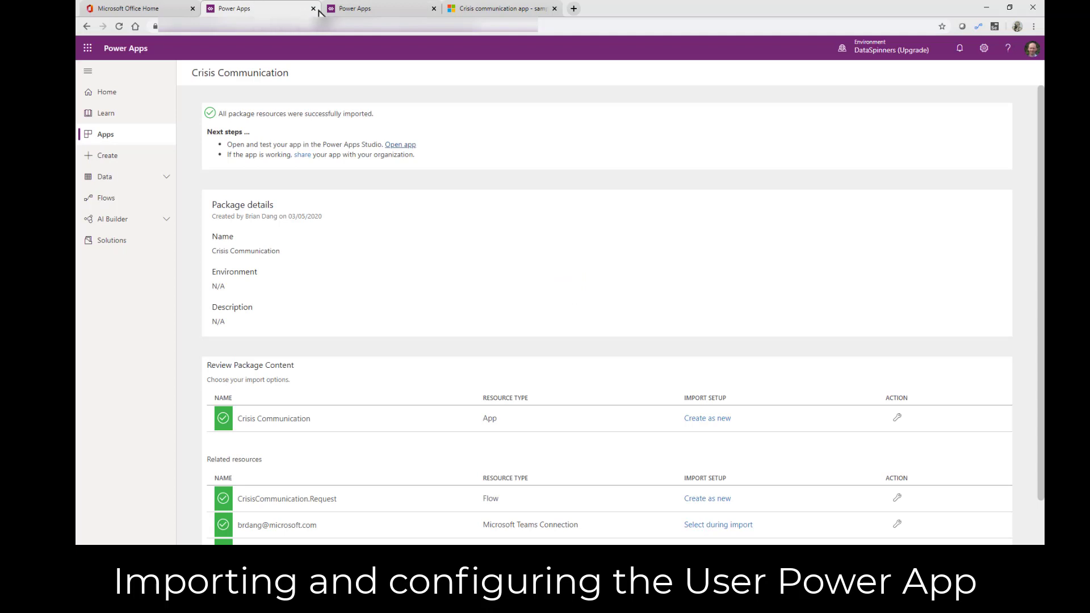
{"action": "left_click", "coordinate": [347, 10]}
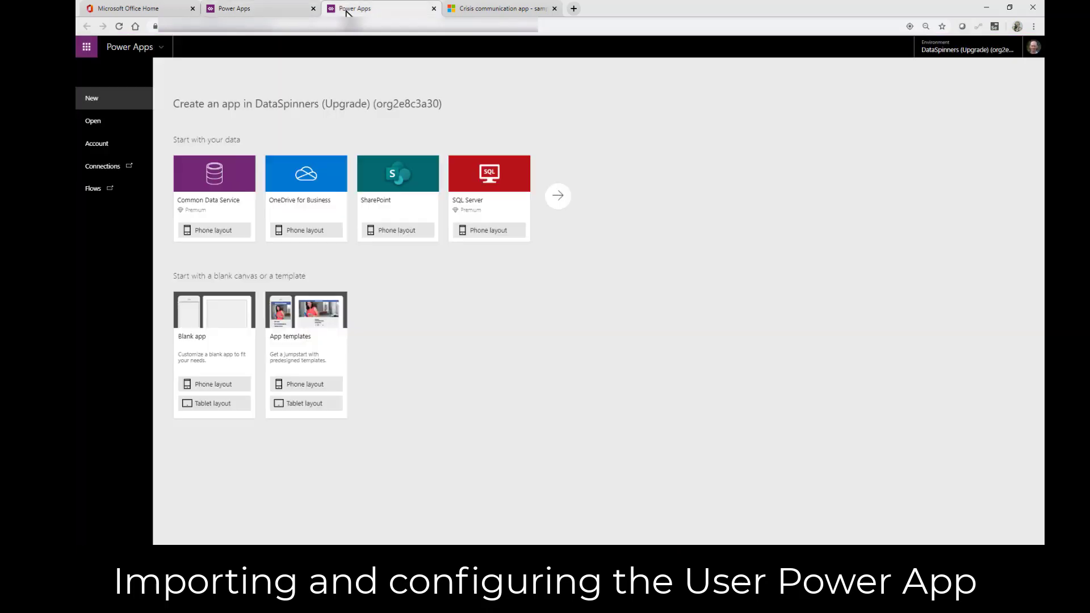
{"action": "left_click", "coordinate": [276, 11]}
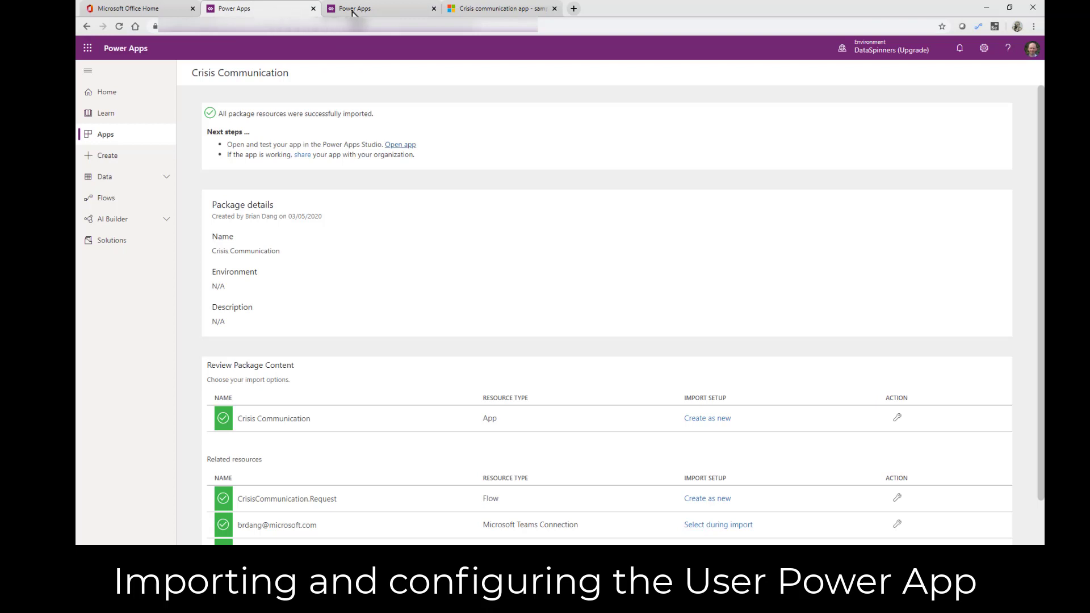
{"action": "left_click", "coordinate": [483, 9]}
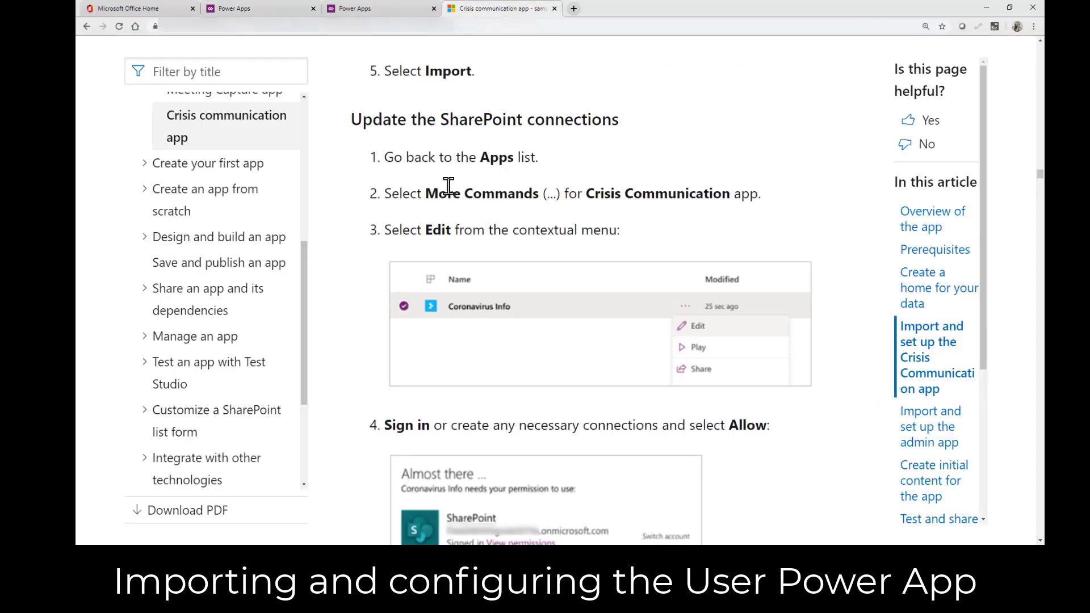
{"action": "scroll", "coordinate": [449, 185], "scroll_direction": "up", "scroll_amount": 2}
{"action": "scroll", "coordinate": [446, 182], "scroll_direction": "down", "scroll_amount": 2}
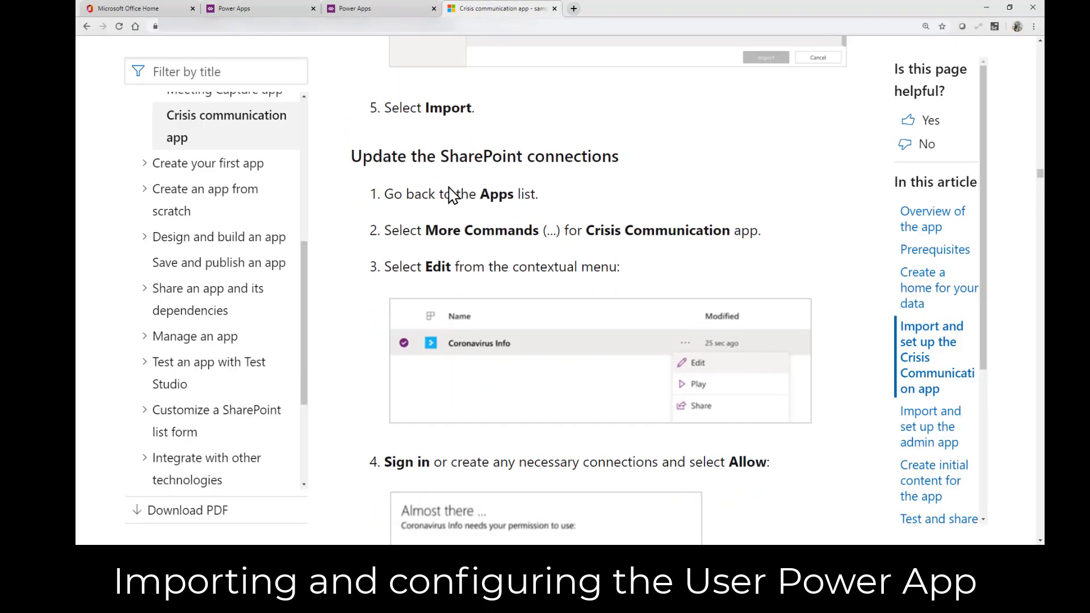
{"action": "left_click", "coordinate": [349, 11]}
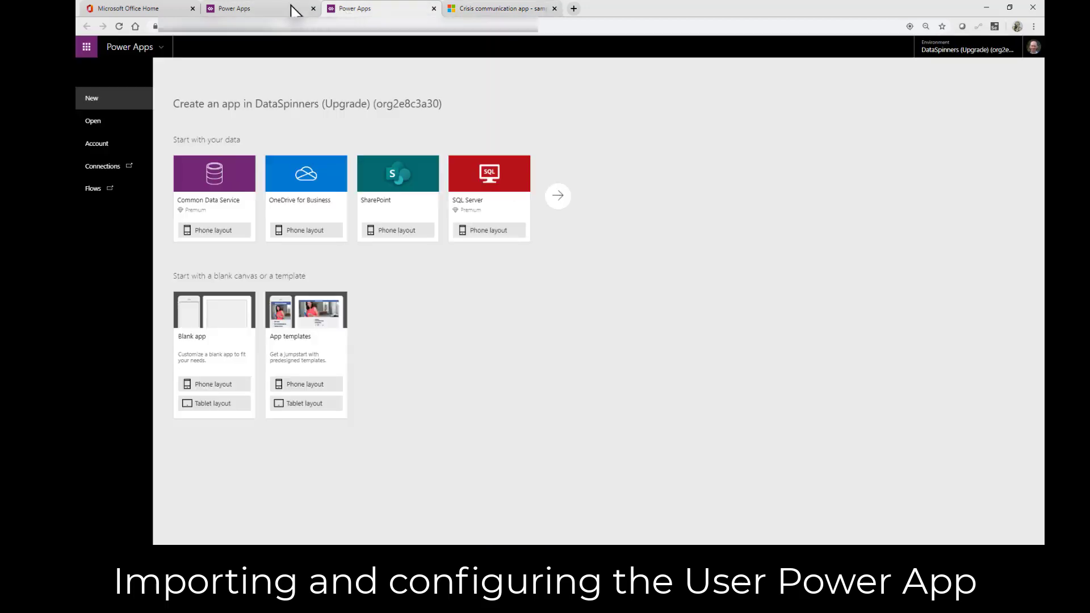
{"action": "left_click", "coordinate": [274, 9]}
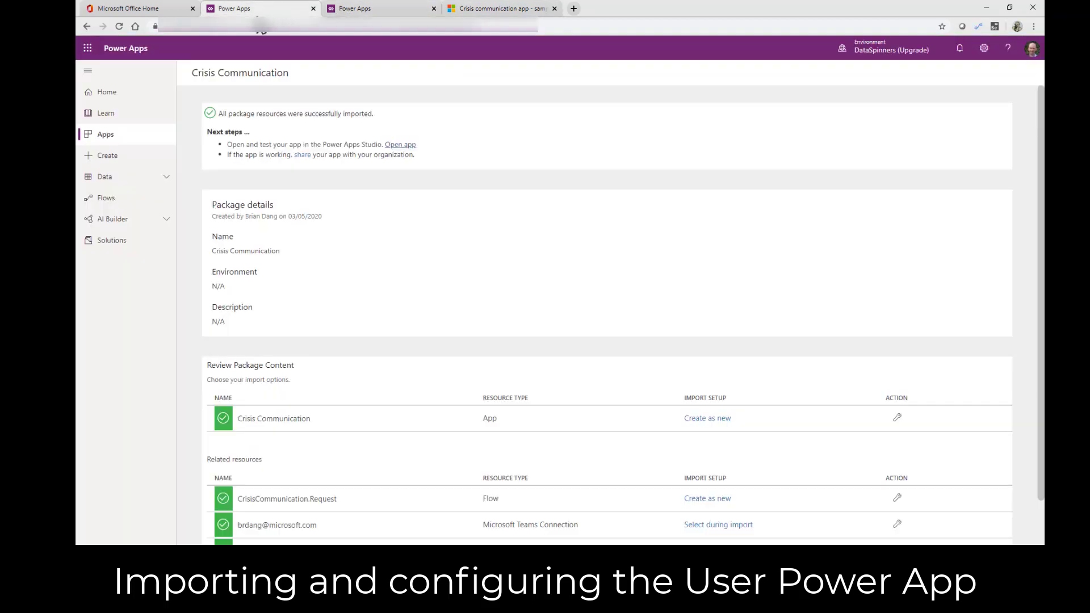
Show Crisis Communication's actions in the Apps list and check the docs' next step.
{"action": "left_click", "coordinate": [115, 136]}
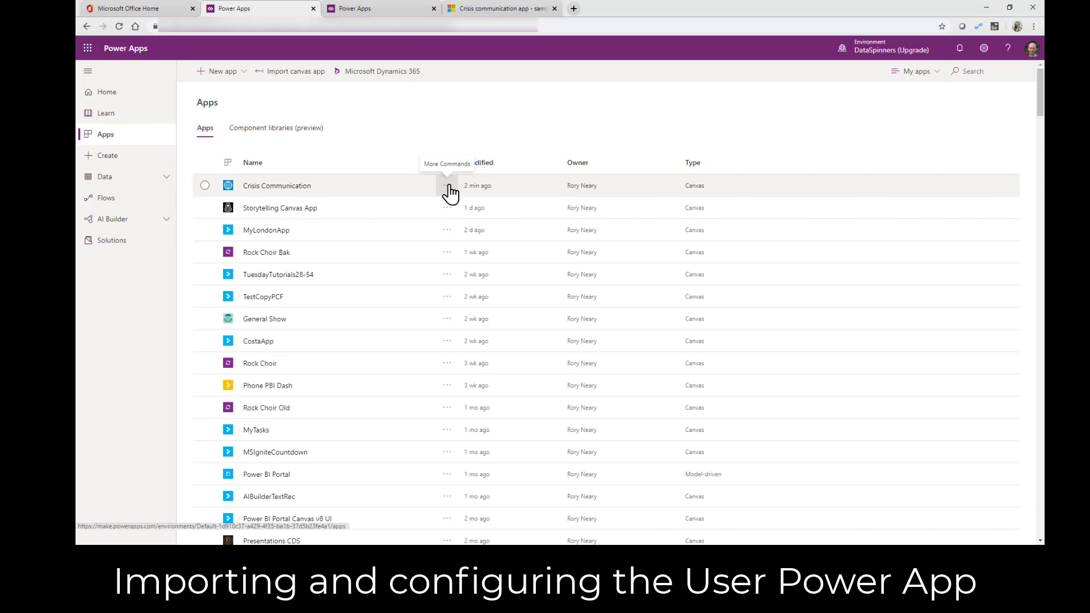
{"action": "left_click", "coordinate": [448, 186]}
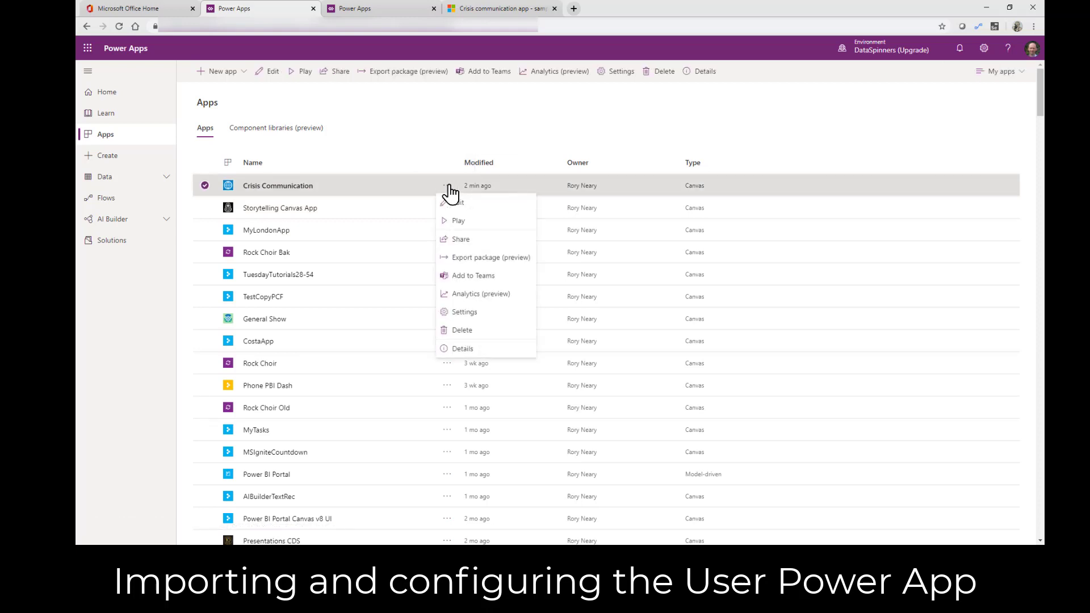
{"action": "left_click", "coordinate": [487, 9]}
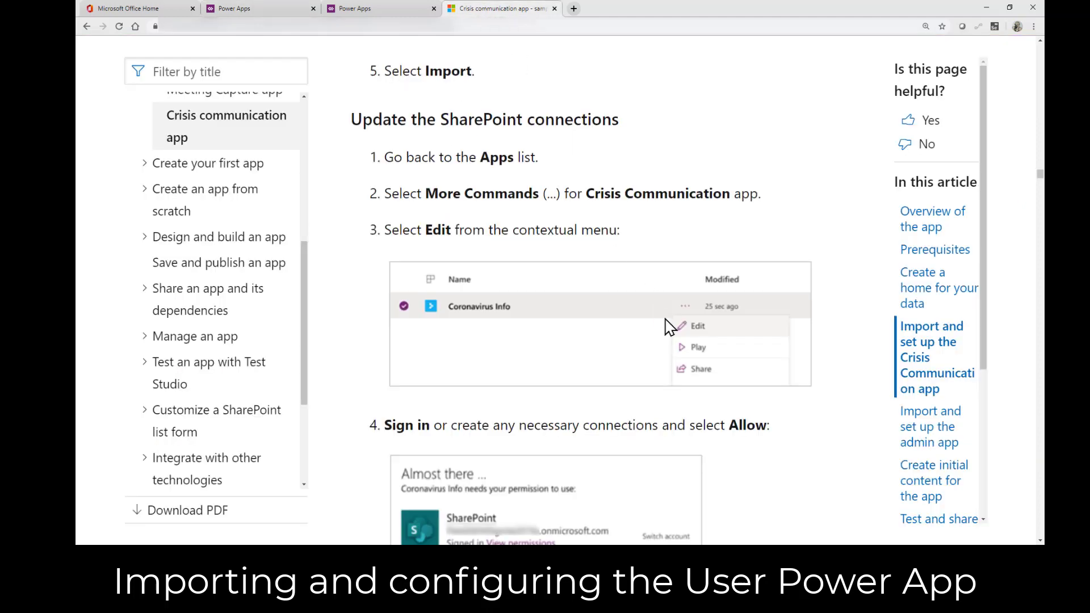
{"action": "scroll", "coordinate": [363, 259], "scroll_direction": "down", "scroll_amount": 2}
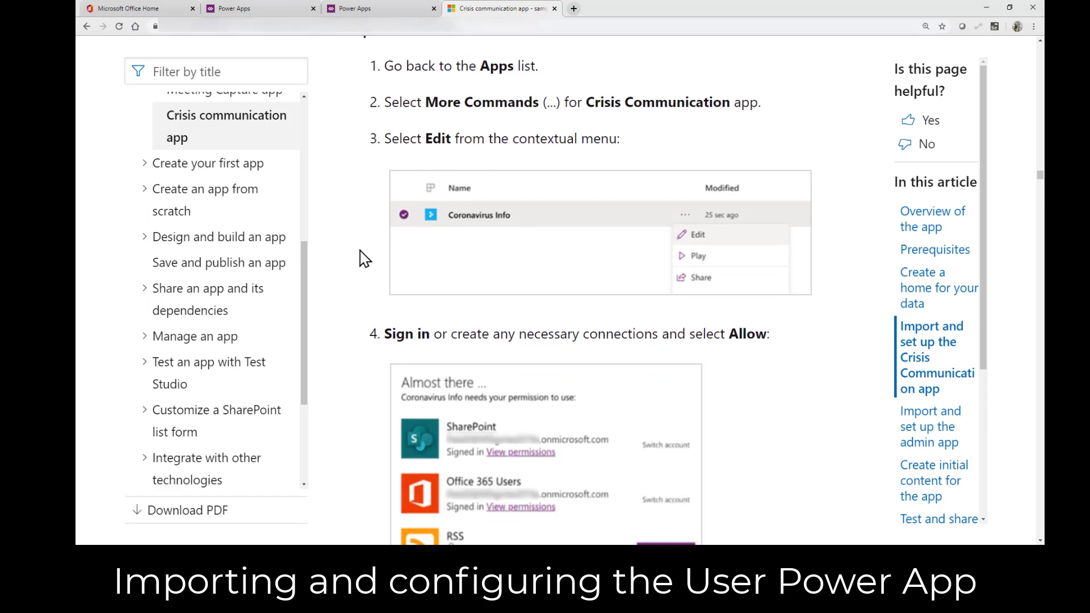
{"action": "scroll", "coordinate": [363, 259], "scroll_direction": "down", "scroll_amount": 12}
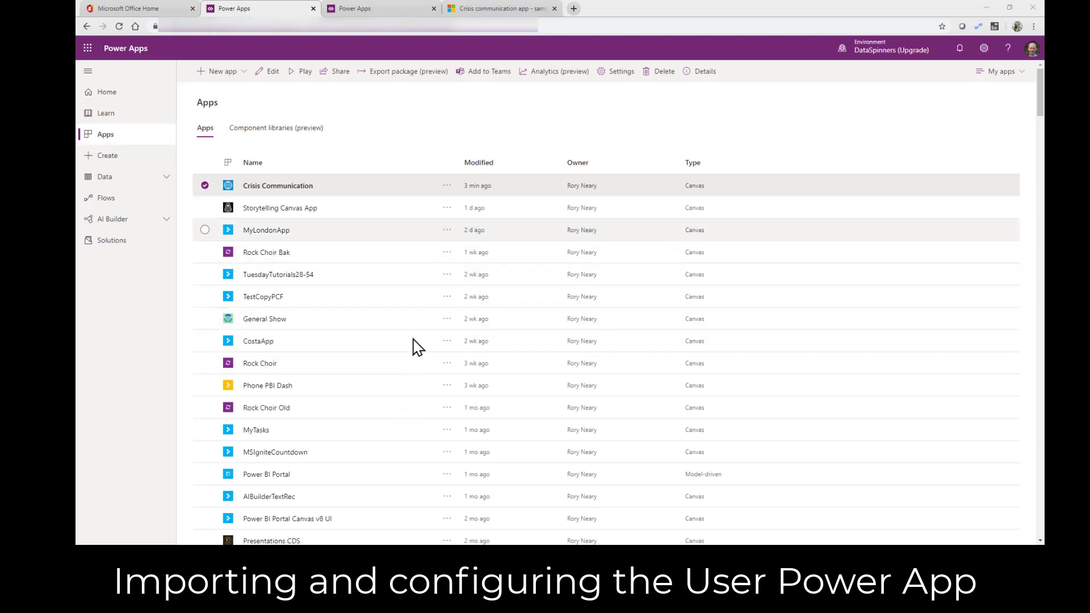
Choose Edit on Crisis Communication to load it in the studio, then return to the docs.
{"action": "left_click", "coordinate": [445, 187]}
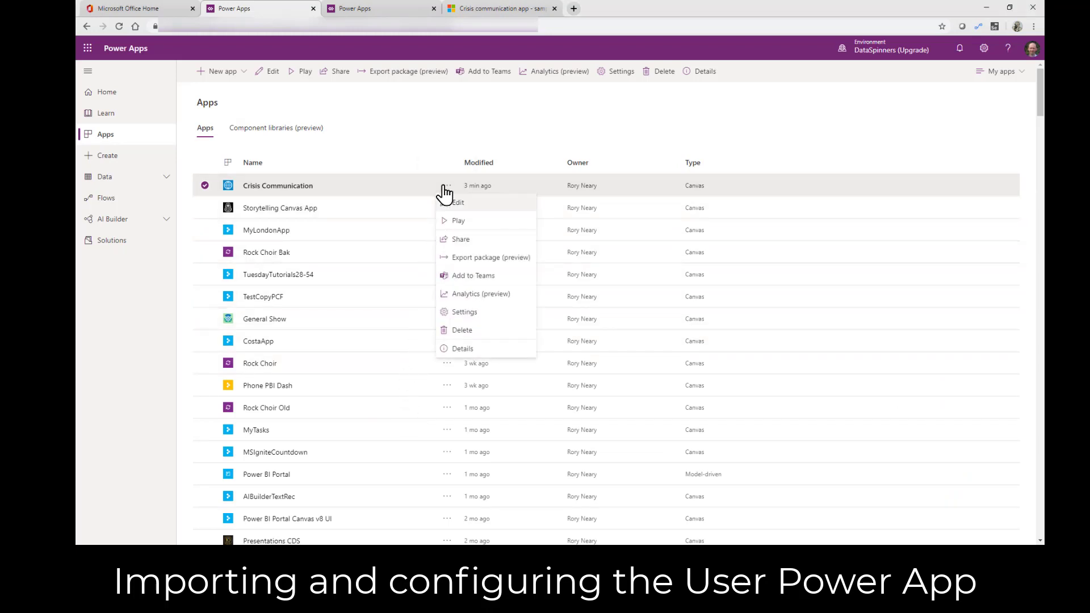
{"action": "left_click", "coordinate": [459, 203]}
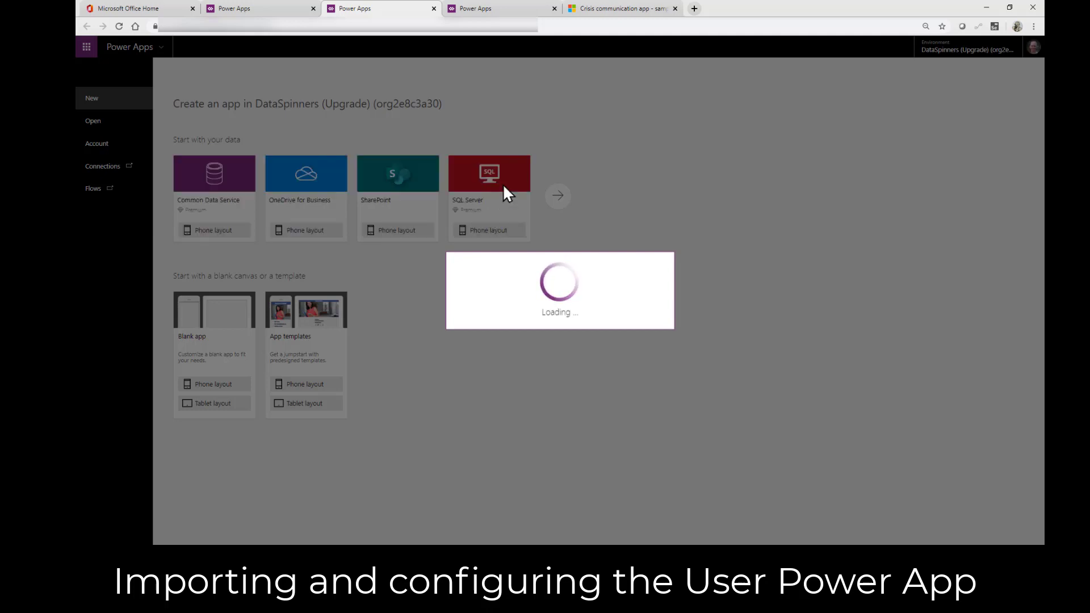
{"action": "left_click", "coordinate": [606, 19]}
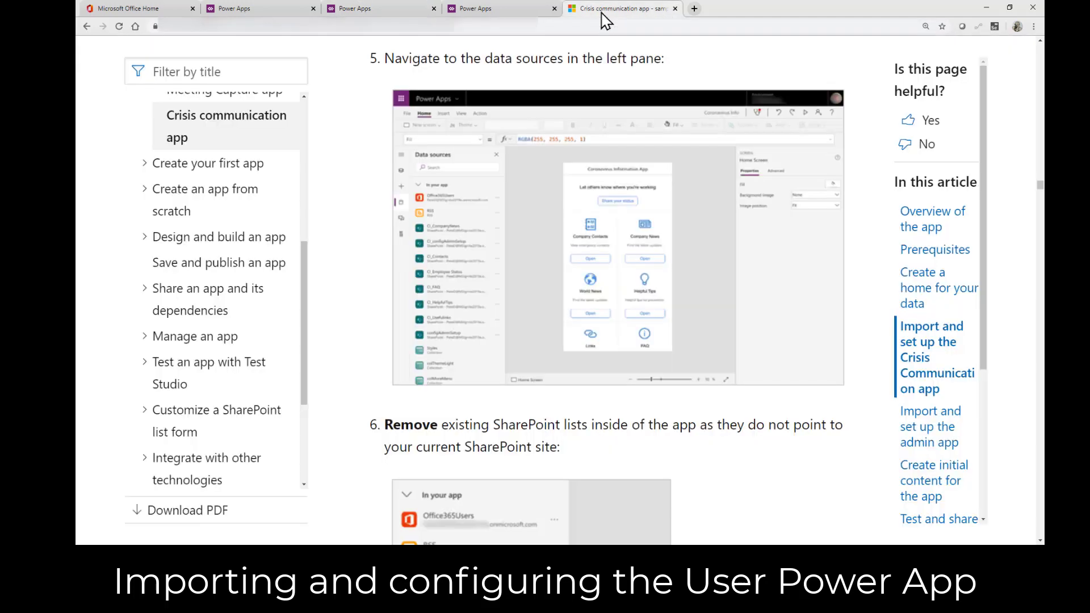
{"action": "scroll", "coordinate": [465, 267], "scroll_direction": "up", "scroll_amount": 2}
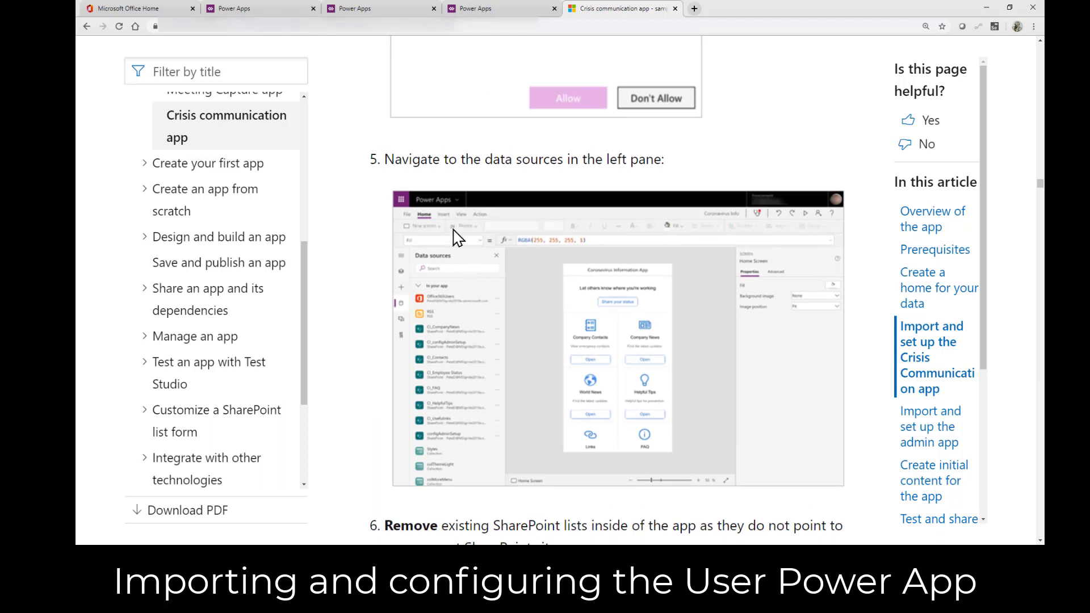
{"action": "scroll", "coordinate": [455, 284], "scroll_direction": "down", "scroll_amount": 3}
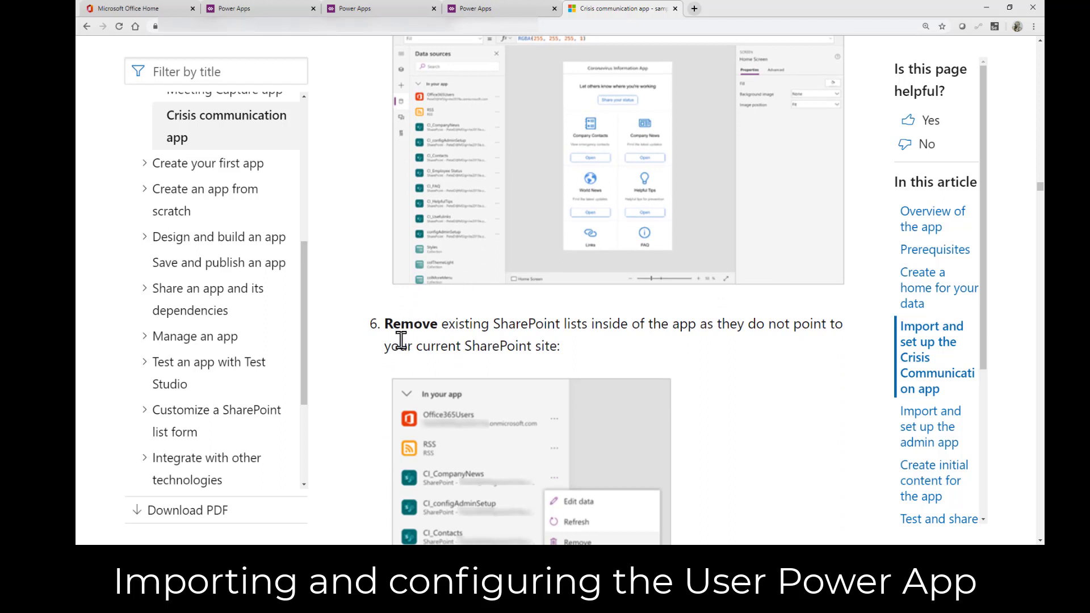
{"action": "scroll", "coordinate": [400, 340], "scroll_direction": "down", "scroll_amount": 2}
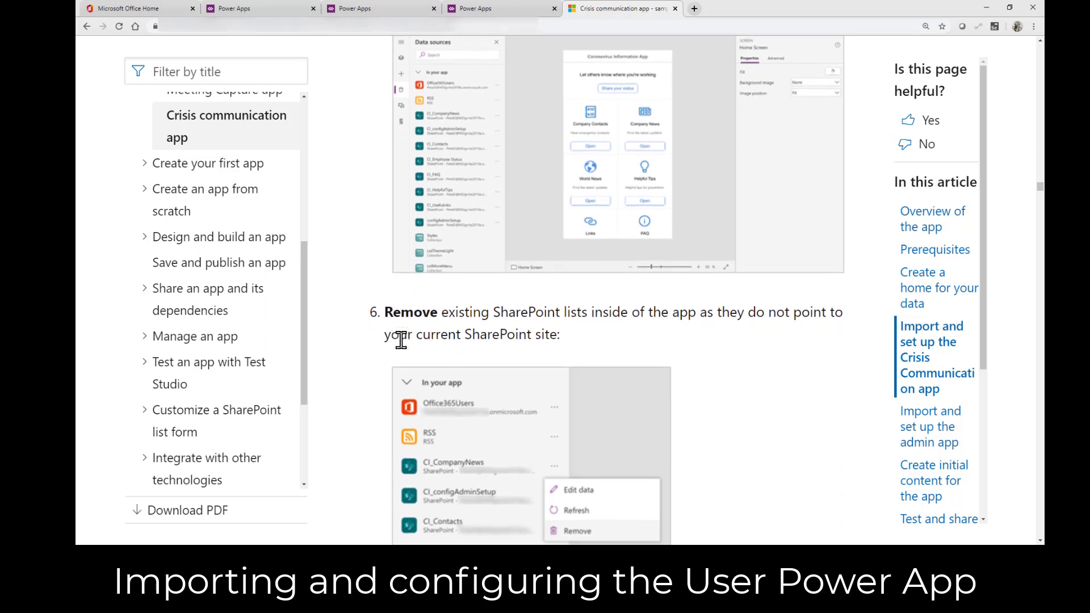
{"action": "scroll", "coordinate": [401, 340], "scroll_direction": "down", "scroll_amount": 5}
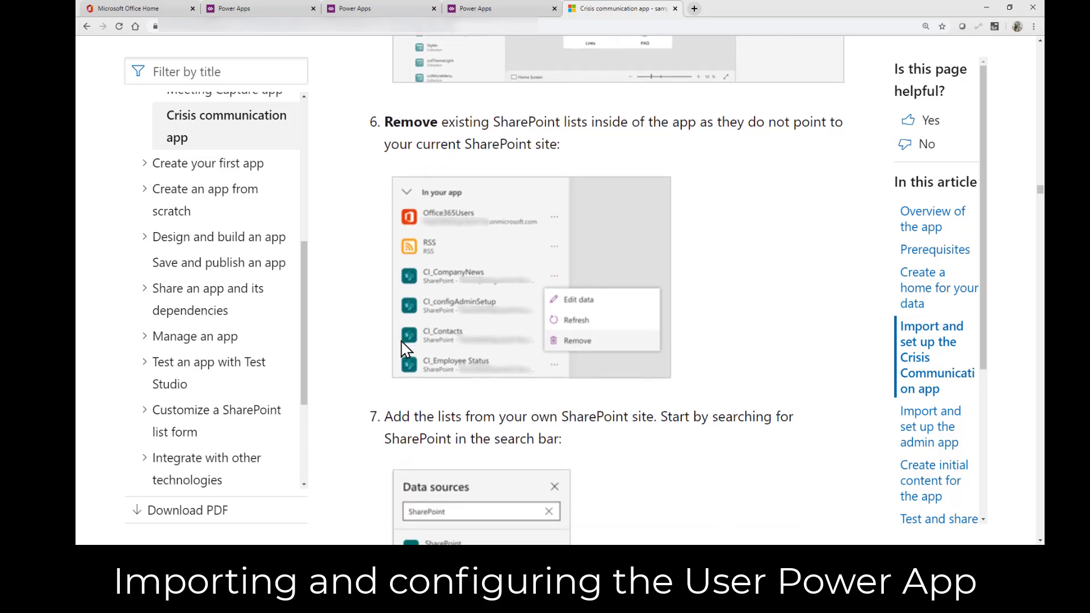
{"action": "scroll", "coordinate": [406, 347], "scroll_direction": "down", "scroll_amount": 4}
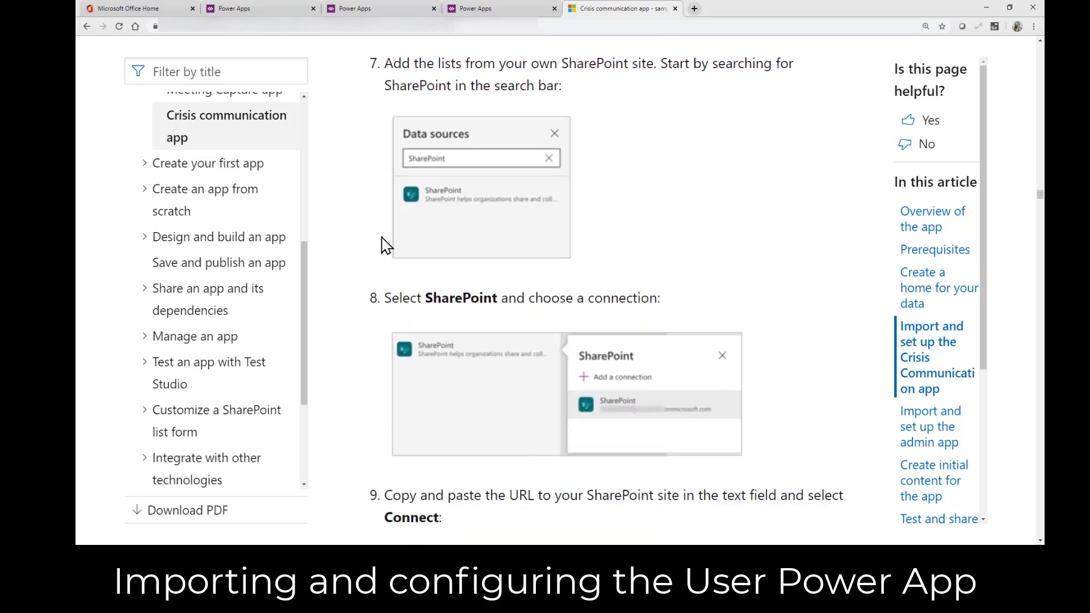
{"action": "scroll", "coordinate": [386, 245], "scroll_direction": "down", "scroll_amount": 8}
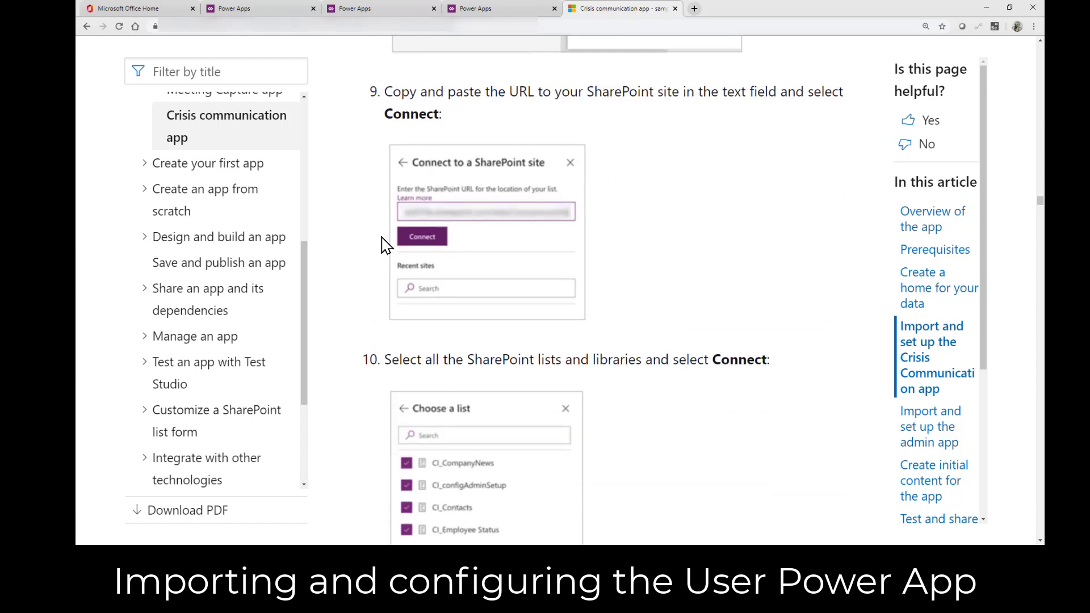
{"action": "scroll", "coordinate": [386, 245], "scroll_direction": "down", "scroll_amount": 3}
{"action": "scroll", "coordinate": [382, 245], "scroll_direction": "up", "scroll_amount": 12}
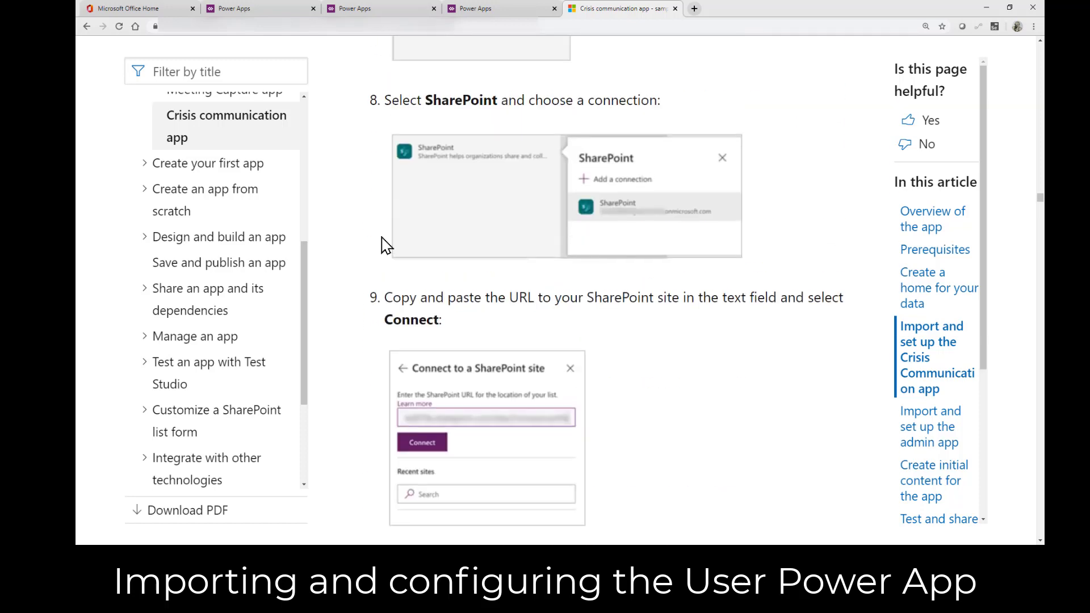
{"action": "left_click", "coordinate": [482, 8]}
Allow the app to use SharePoint and skip the studio welcome message.
{"action": "left_click", "coordinate": [400, 10]}
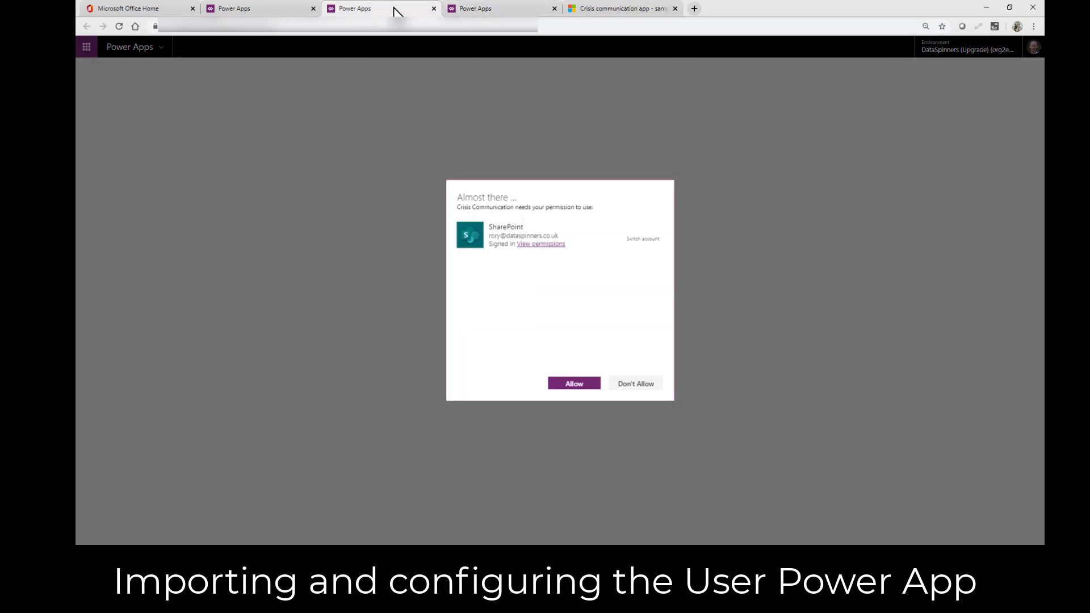
{"action": "left_click", "coordinate": [576, 384]}
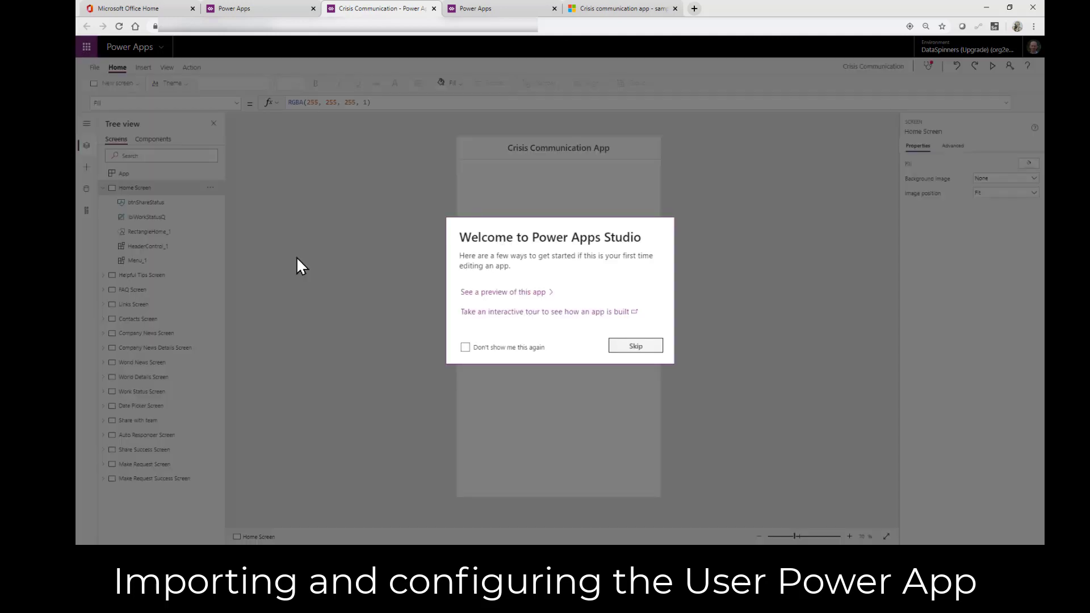
{"action": "left_click", "coordinate": [636, 347]}
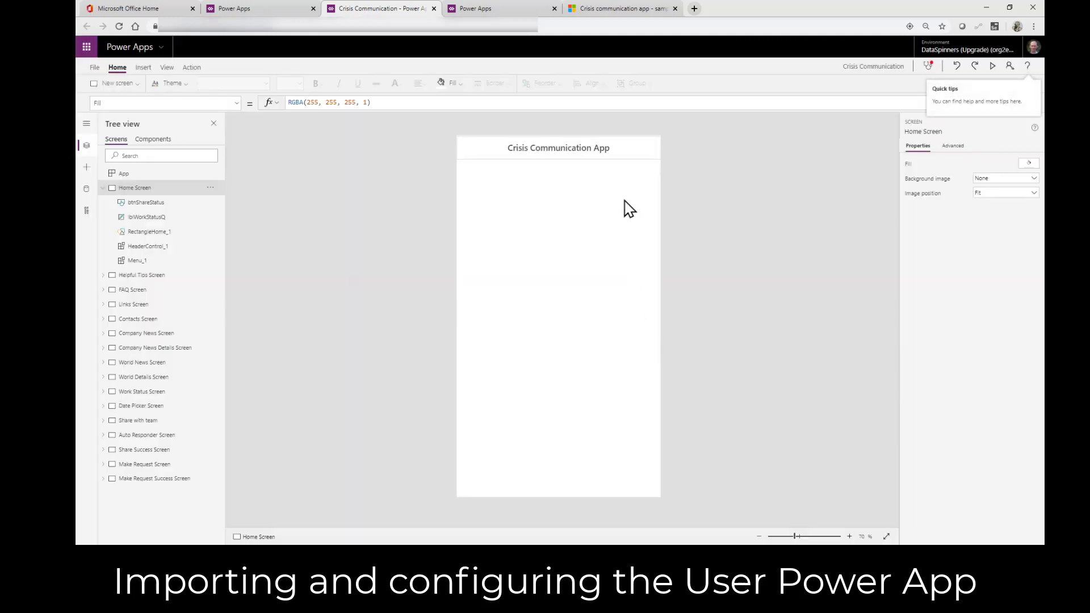
Review the Crisis communication docs page, then return to the app in the studio.
{"action": "left_click", "coordinate": [596, 10]}
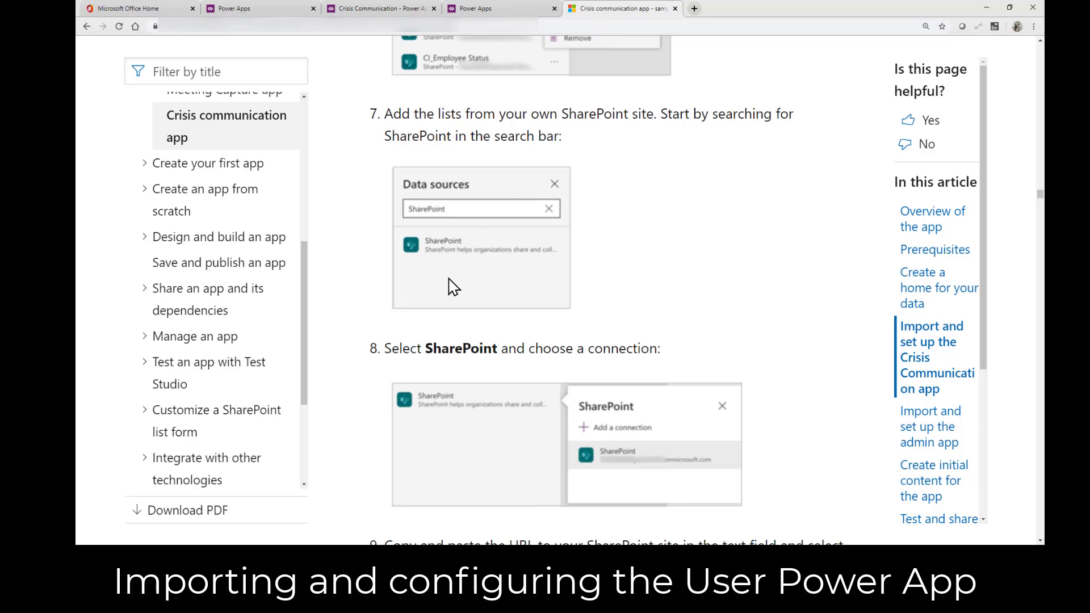
{"action": "scroll", "coordinate": [449, 286], "scroll_direction": "up", "scroll_amount": 5}
{"action": "scroll", "coordinate": [452, 285], "scroll_direction": "up", "scroll_amount": 4}
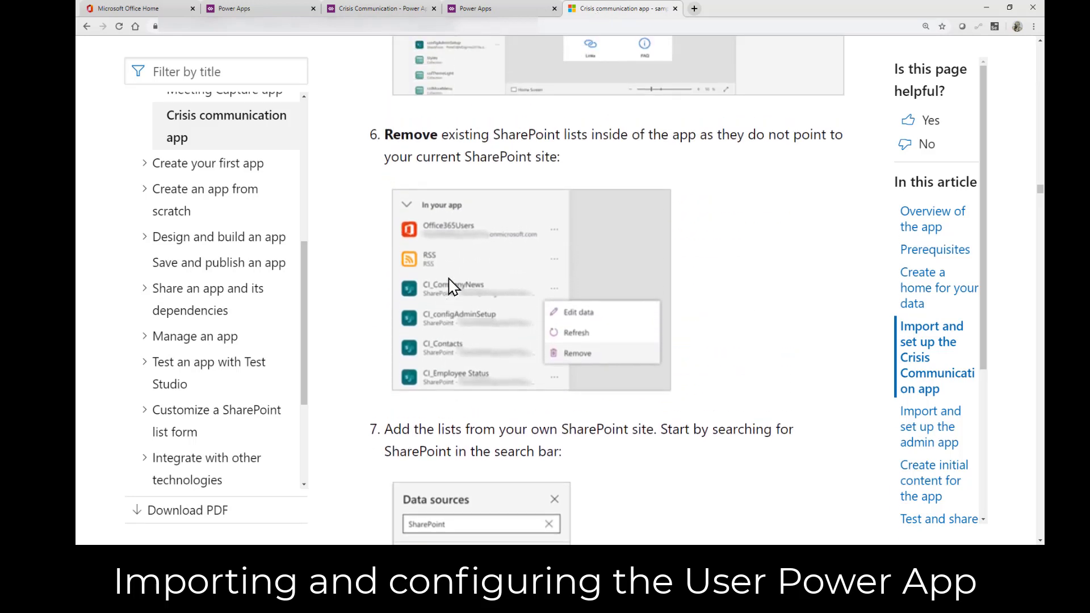
{"action": "left_click", "coordinate": [399, 11]}
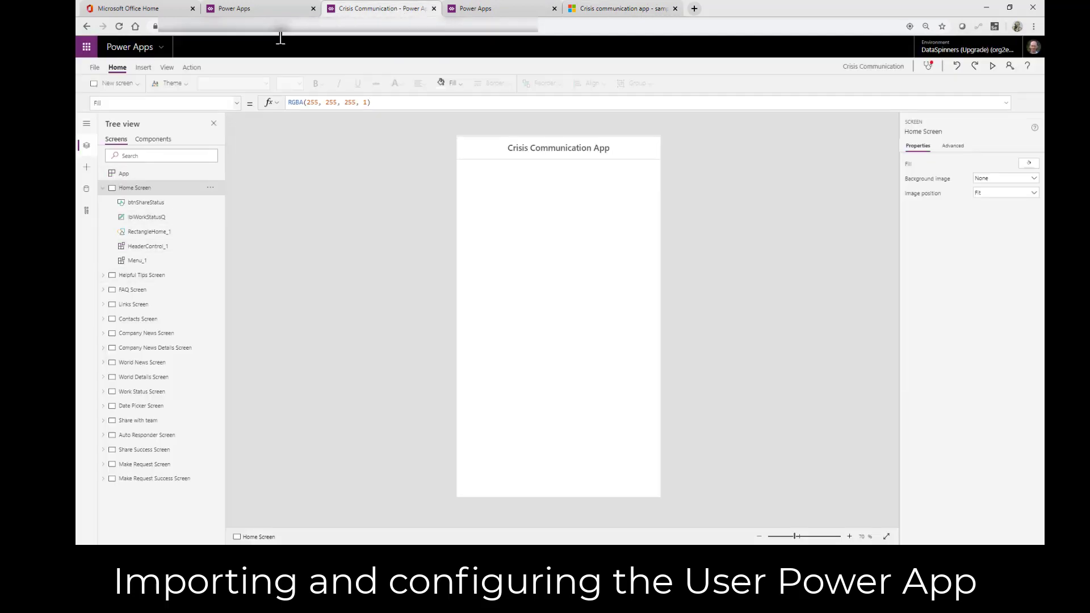
Open View > Data sources and remove CI_CompanyNews and CI_configAdminSetup.
{"action": "left_click", "coordinate": [166, 67]}
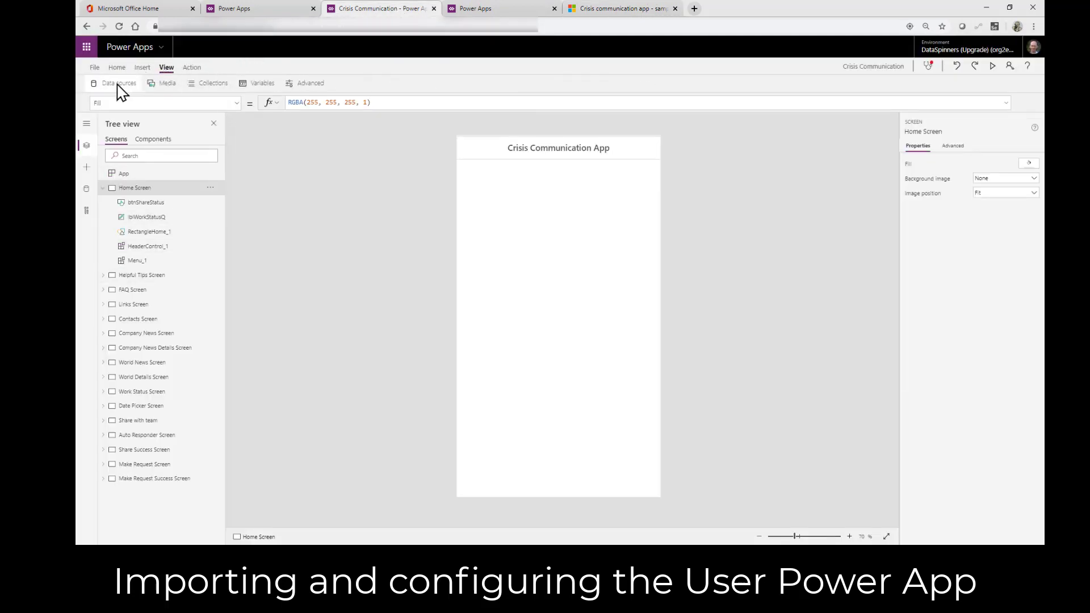
{"action": "left_click", "coordinate": [119, 83]}
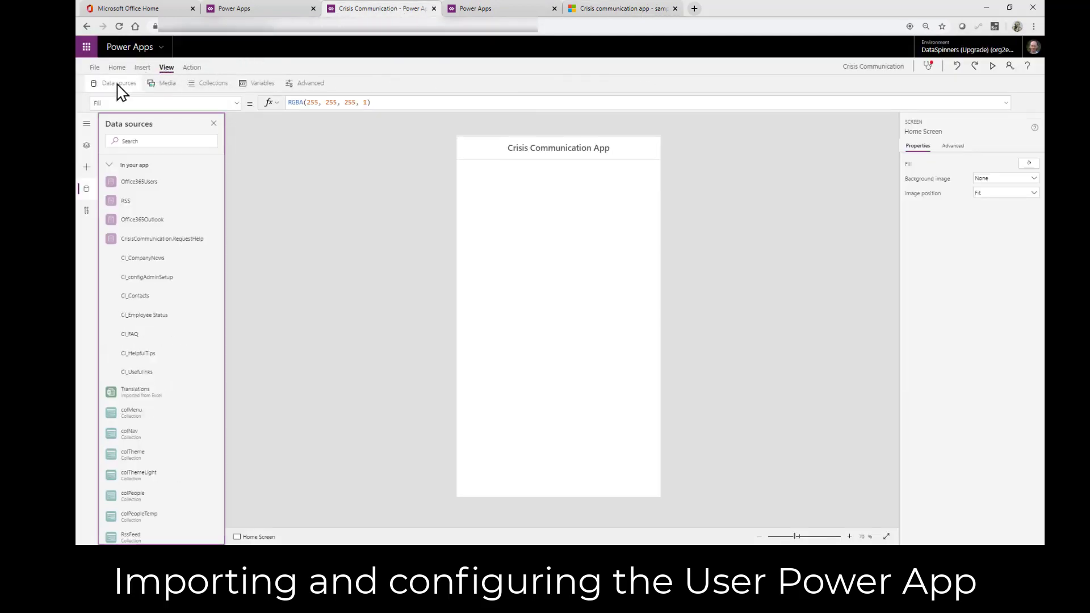
{"action": "left_click", "coordinate": [214, 260]}
{"action": "left_click", "coordinate": [230, 290]}
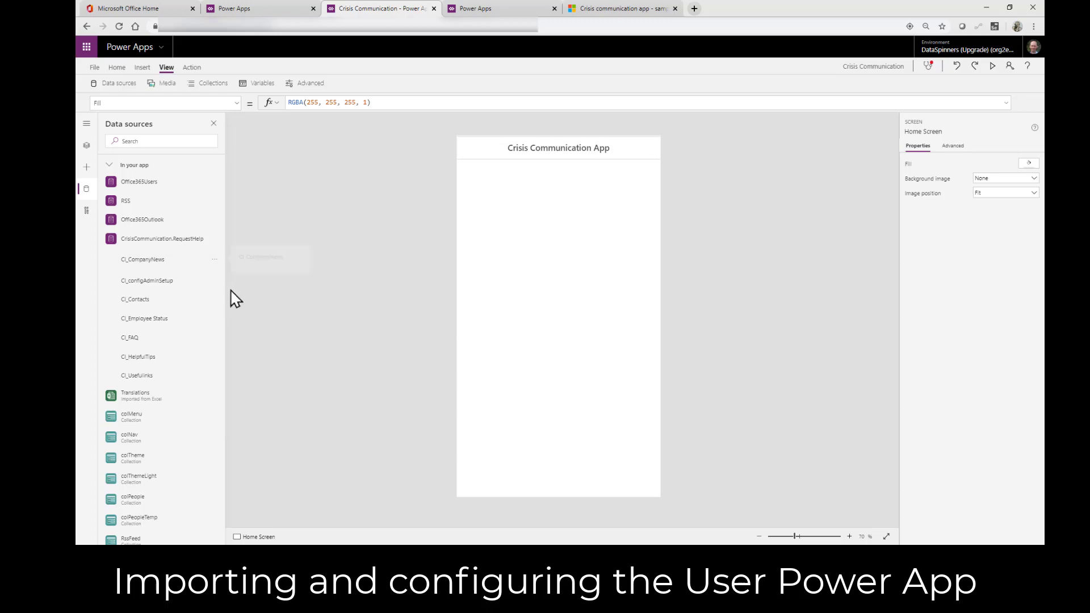
{"action": "mouse_move", "coordinate": [214, 263]}
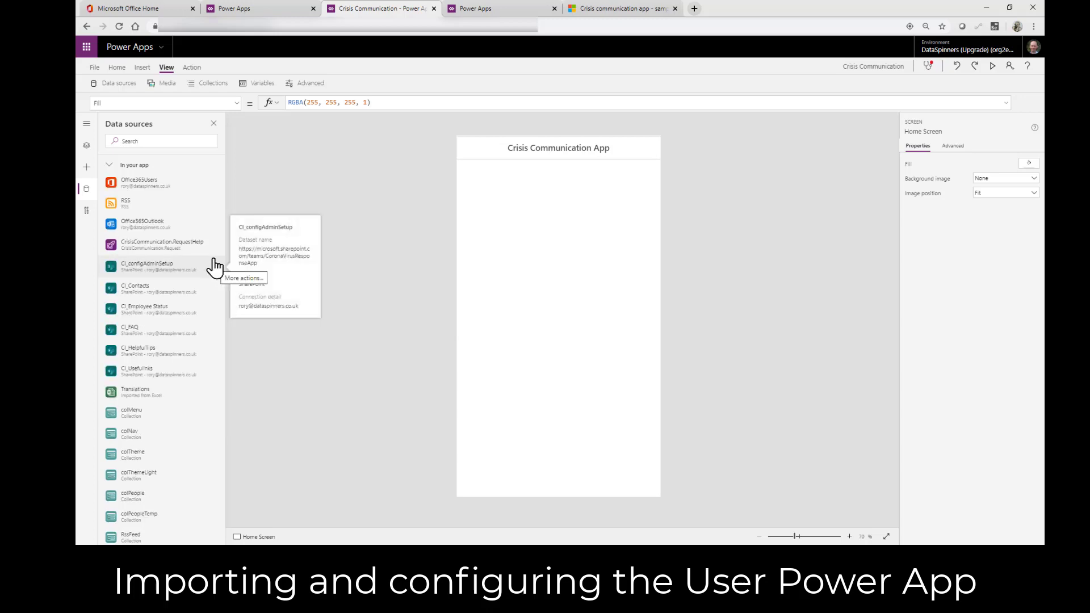
{"action": "left_click", "coordinate": [214, 266]}
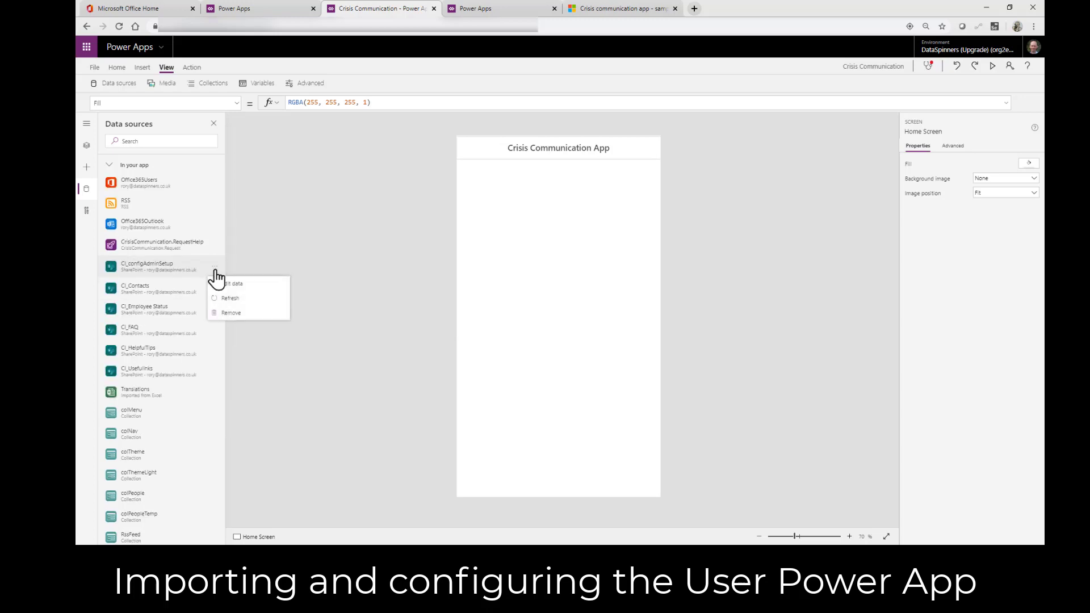
{"action": "left_click", "coordinate": [230, 312]}
Remove CI_Contacts, CI_Employee Status, CI_FAQ, CI_HelpfulTips and CI_Usefullinks from the data sources.
{"action": "left_click", "coordinate": [215, 265]}
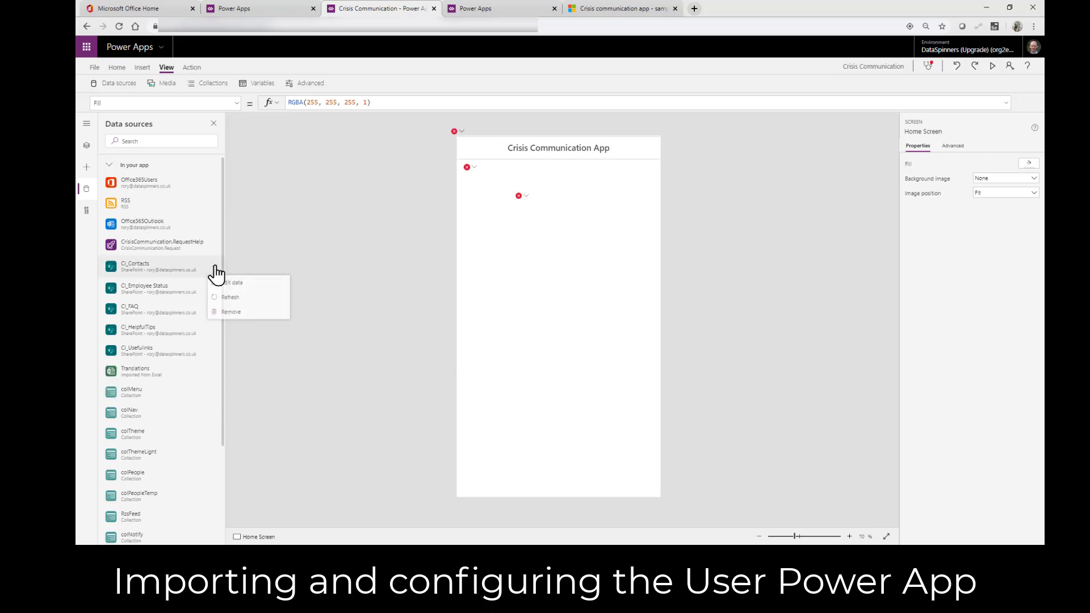
{"action": "left_click", "coordinate": [231, 313]}
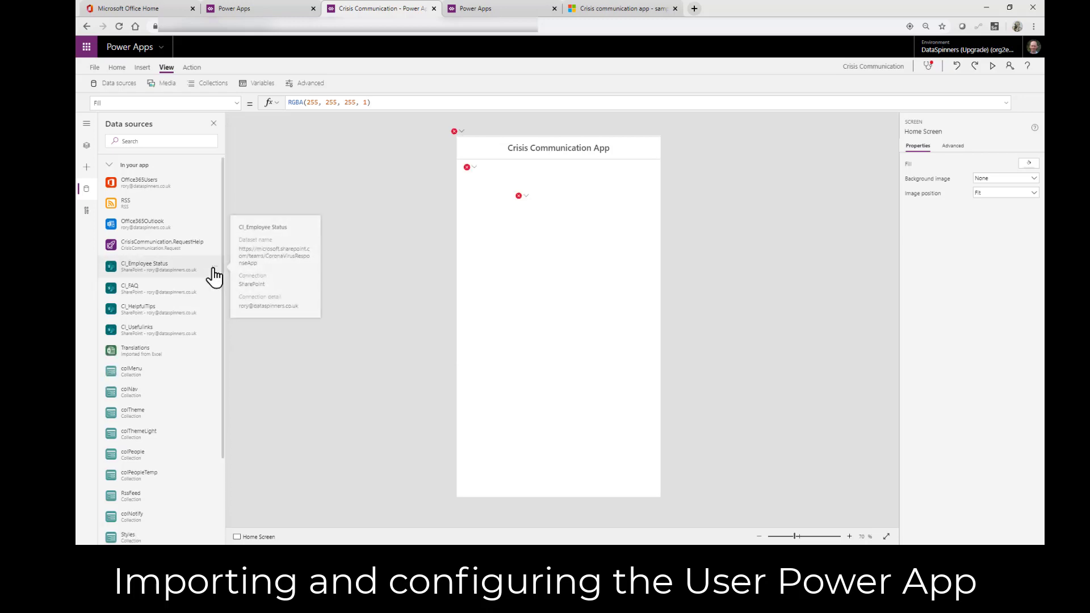
{"action": "left_click", "coordinate": [214, 266]}
{"action": "left_click", "coordinate": [232, 313]}
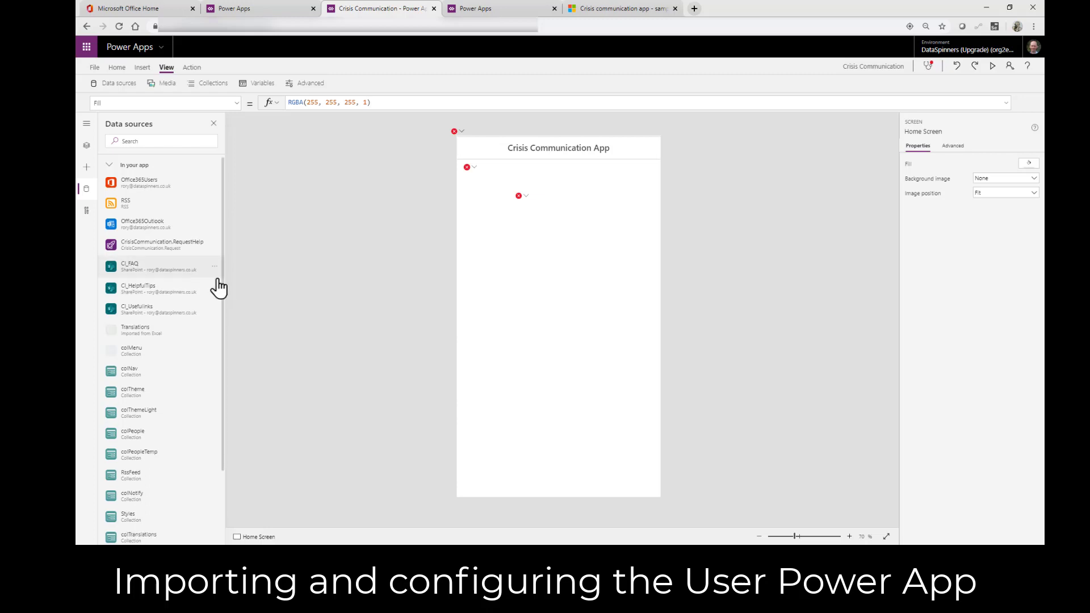
{"action": "left_click", "coordinate": [214, 266]}
{"action": "left_click", "coordinate": [231, 315]}
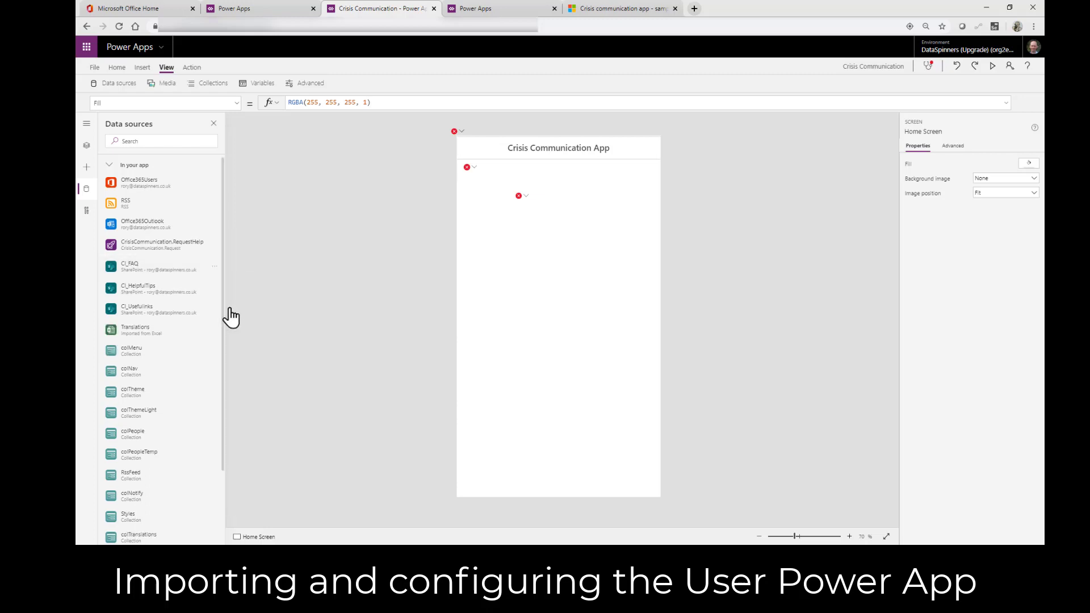
{"action": "left_click", "coordinate": [214, 266]}
{"action": "left_click", "coordinate": [233, 314]}
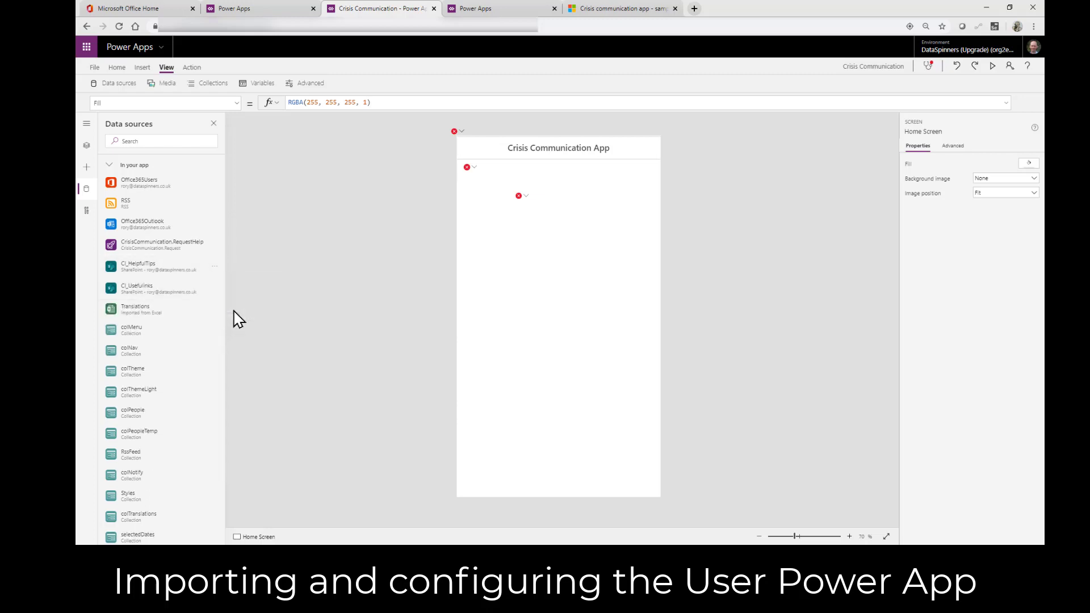
{"action": "left_click", "coordinate": [214, 266]}
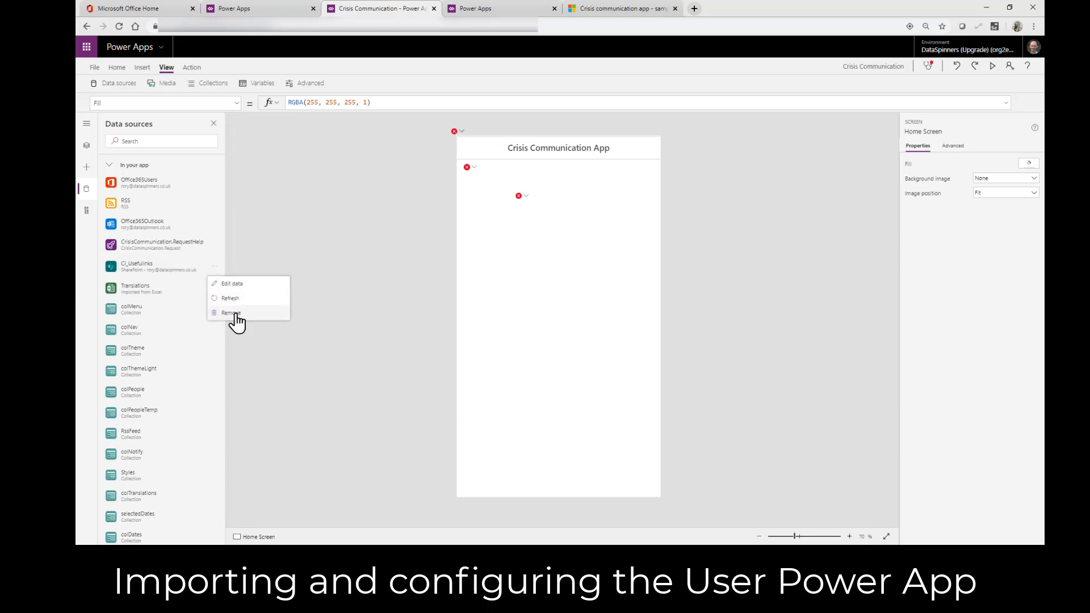
{"action": "left_click", "coordinate": [234, 314]}
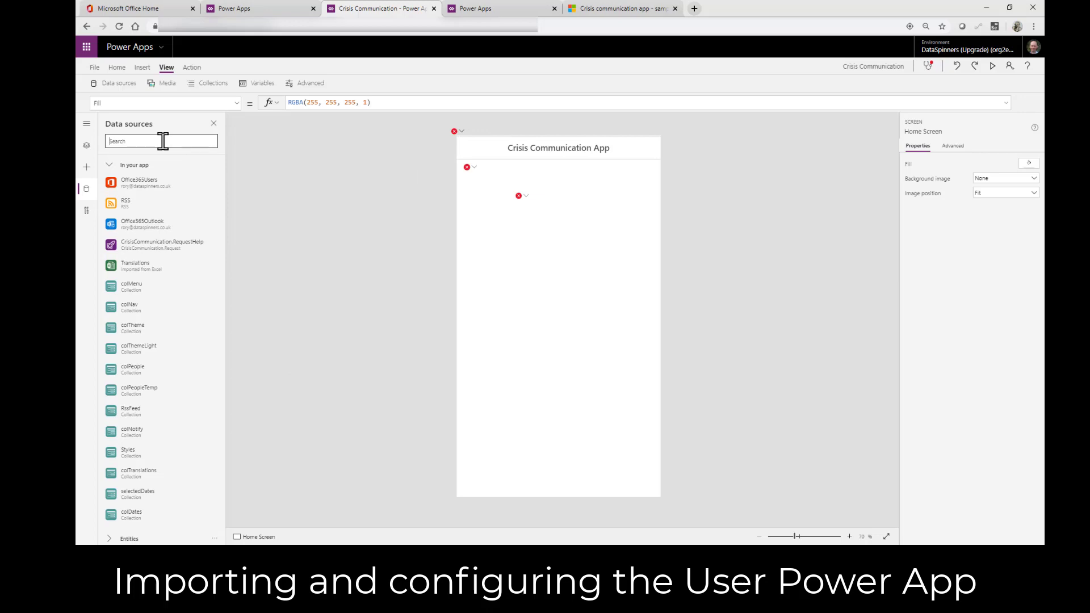
Search 'share', choose SharePoint with the existing connection, then go to the Office 365 home page.
{"action": "type", "text": "share"}
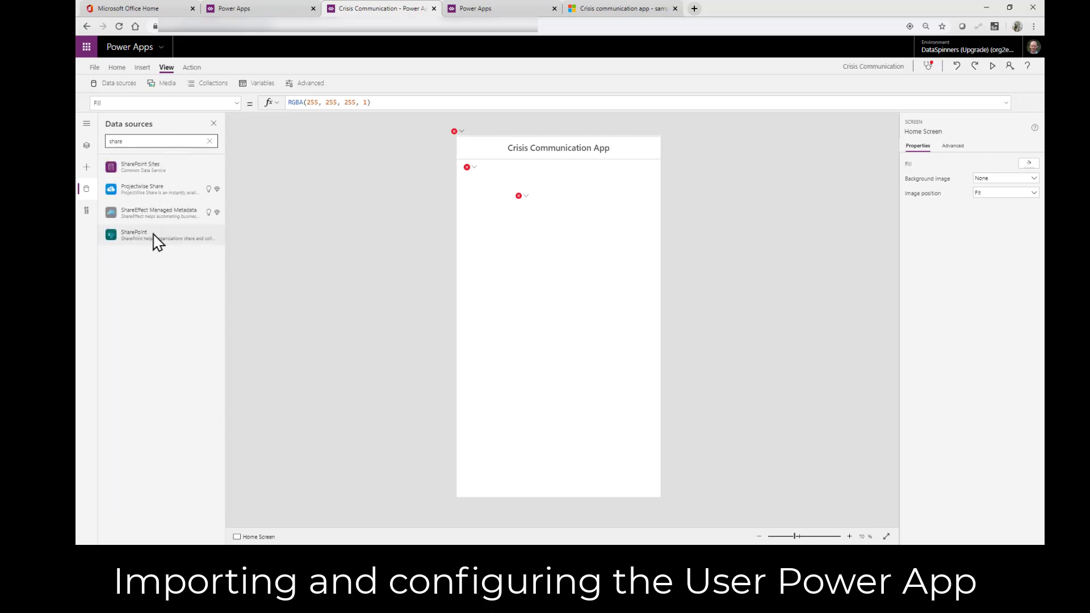
{"action": "left_click", "coordinate": [153, 237]}
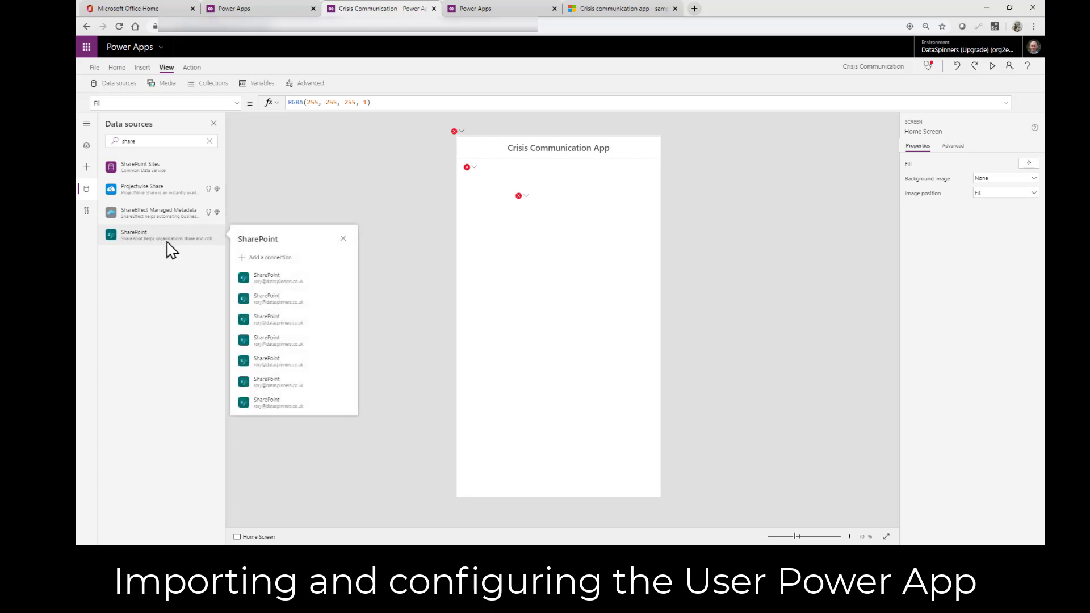
{"action": "left_click", "coordinate": [267, 279]}
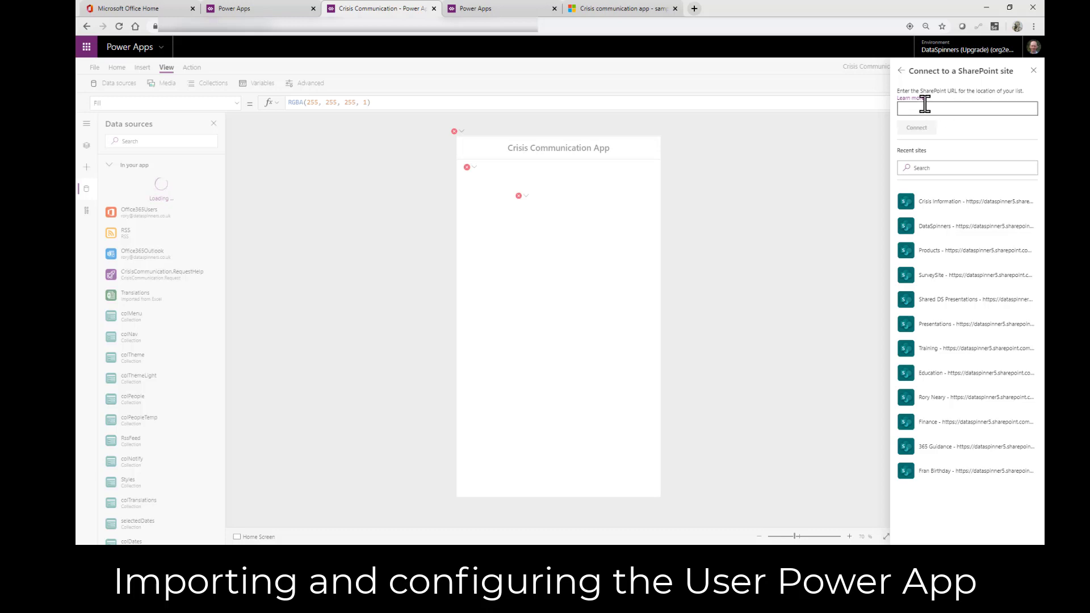
{"action": "left_click", "coordinate": [952, 201]}
{"action": "left_click", "coordinate": [130, 11]}
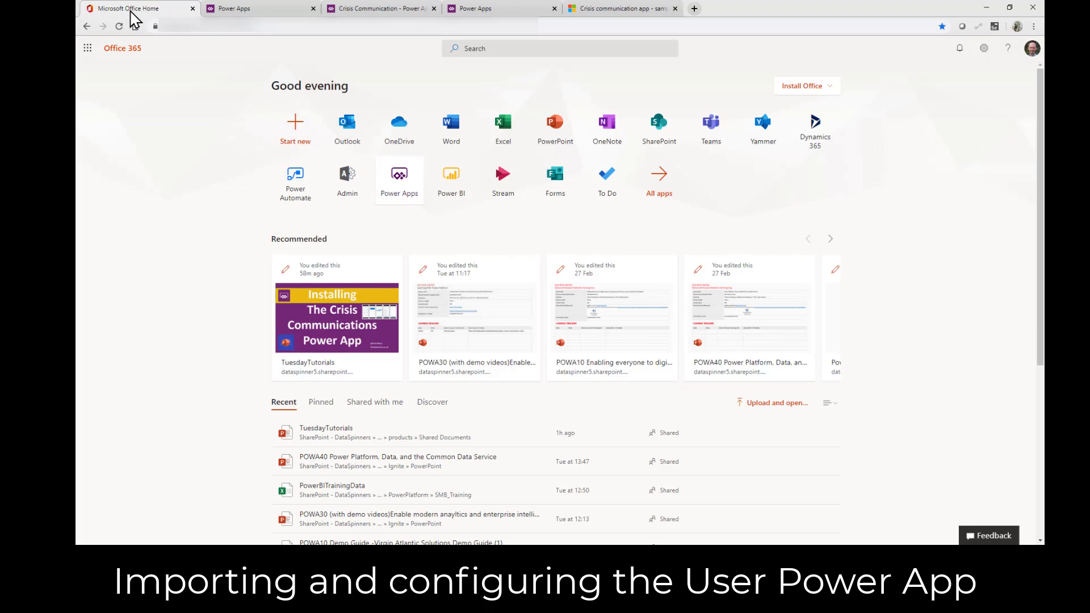
Open SharePoint, search 'cr', filter to Sites and open Crisis Information, then return to Power Apps.
{"action": "left_click", "coordinate": [657, 136]}
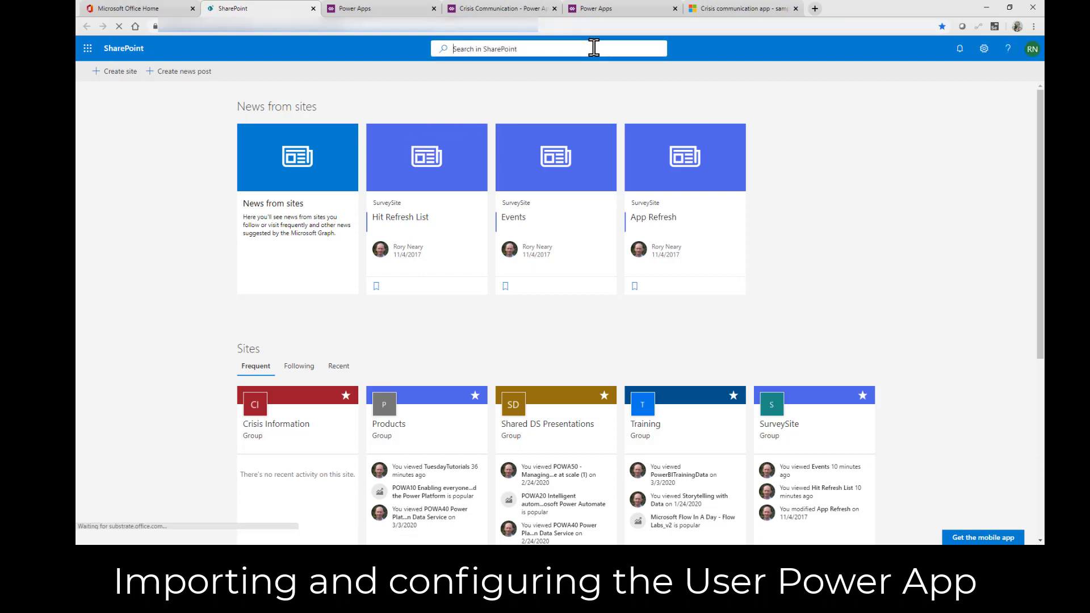
{"action": "type", "text": "crisis"}
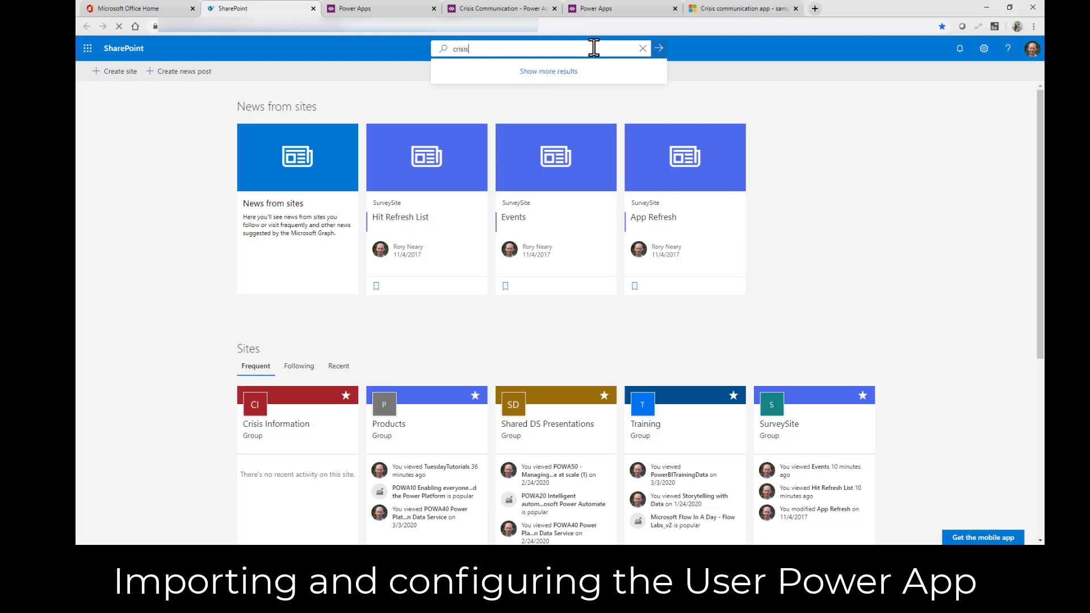
{"action": "key", "text": "Return"}
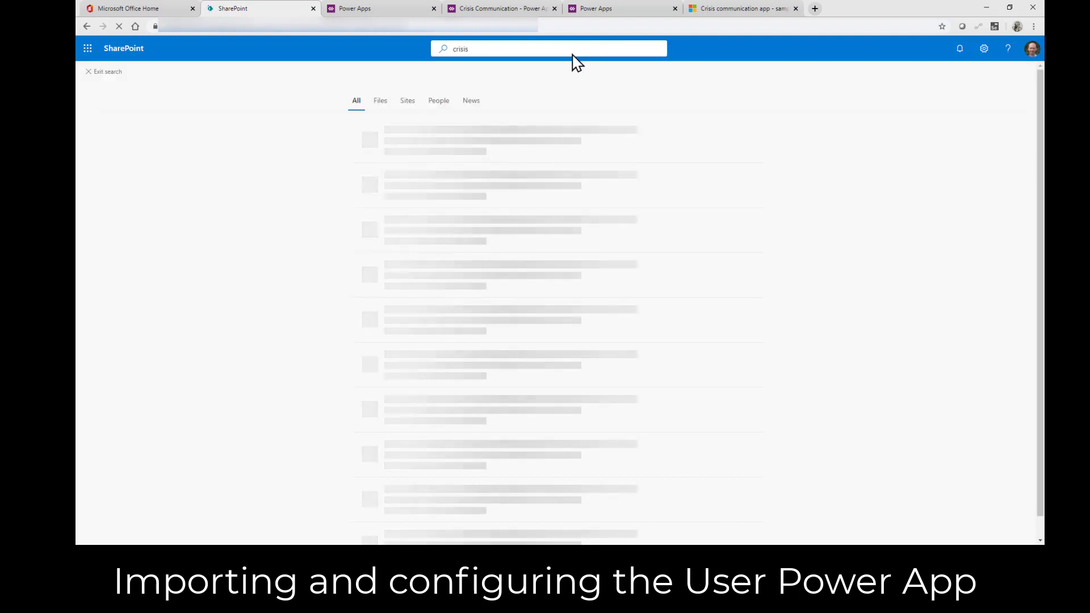
{"action": "left_click", "coordinate": [408, 105]}
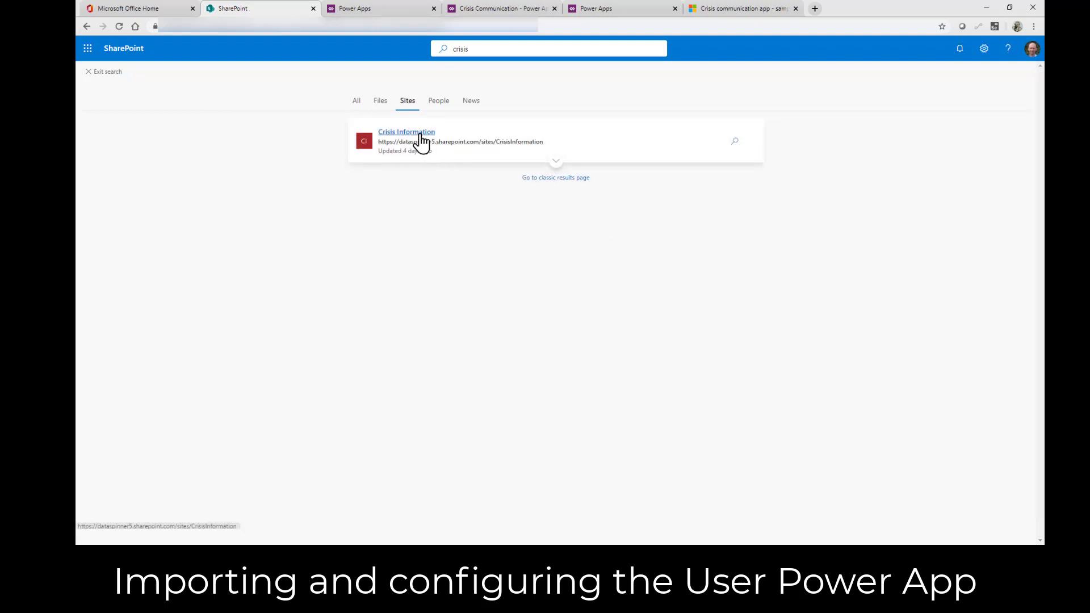
{"action": "left_click", "coordinate": [420, 135]}
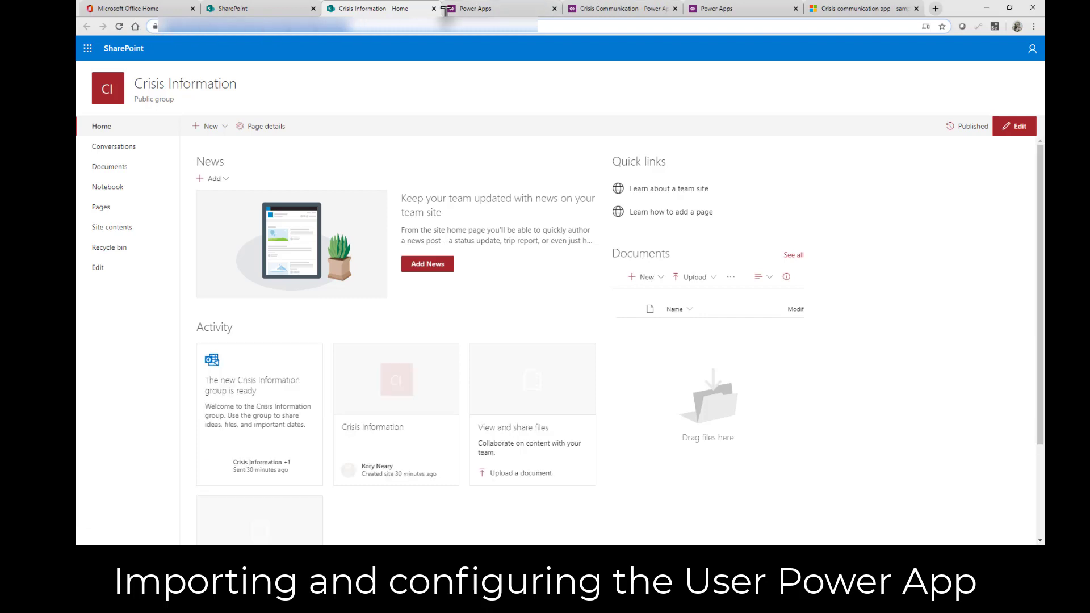
{"action": "left_click", "coordinate": [636, 11]}
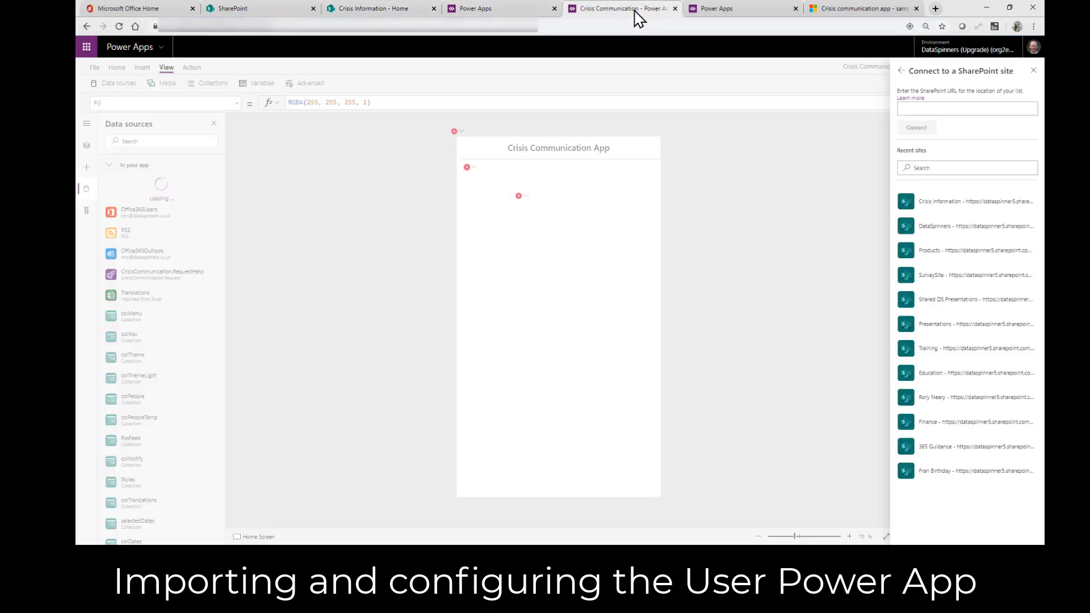
Point the SharePoint connection at the Crisis Information site to list its lists.
{"action": "left_click", "coordinate": [941, 108]}
{"action": "type", "text": "https://dataspinner5.sharepoint.com/sites/CrisisInformation"}
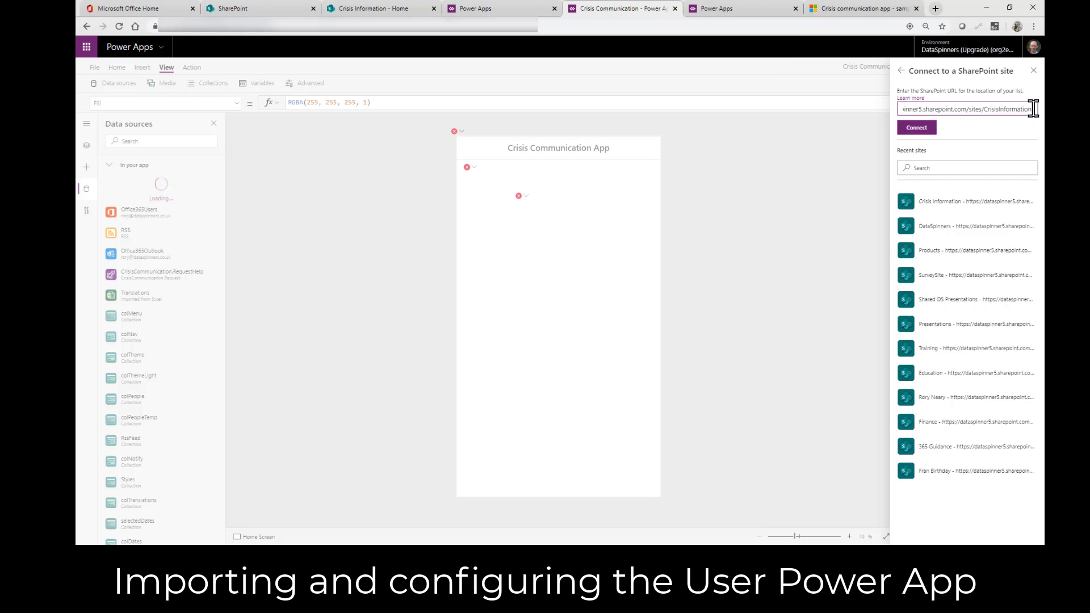
{"action": "left_click_drag", "start_coordinate": [1033, 109], "coordinate": [820, 99]}
{"action": "key", "text": "BackSpace"}
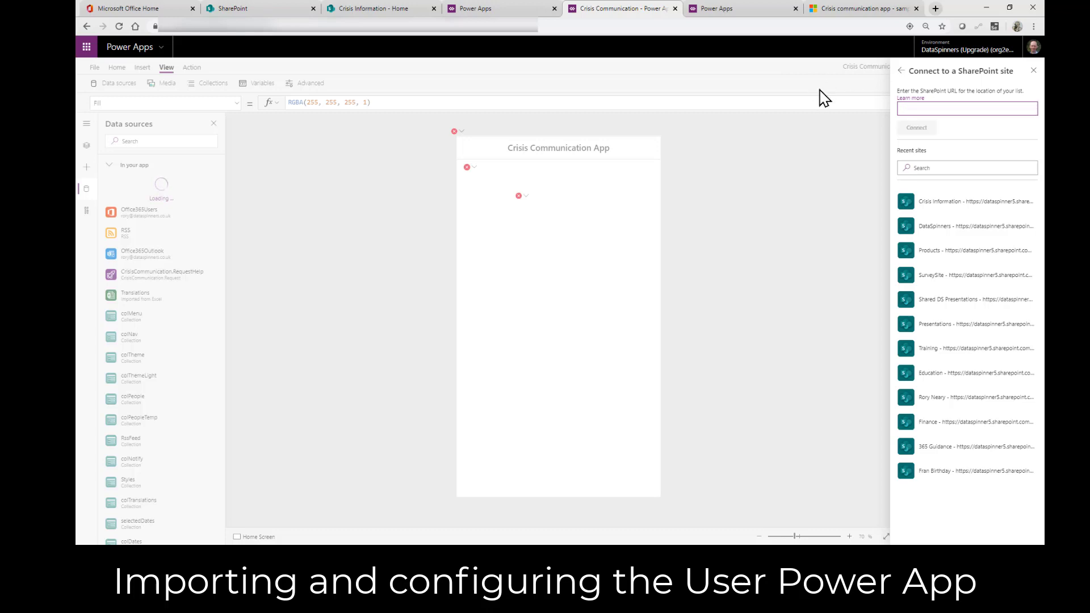
{"action": "left_click", "coordinate": [950, 207]}
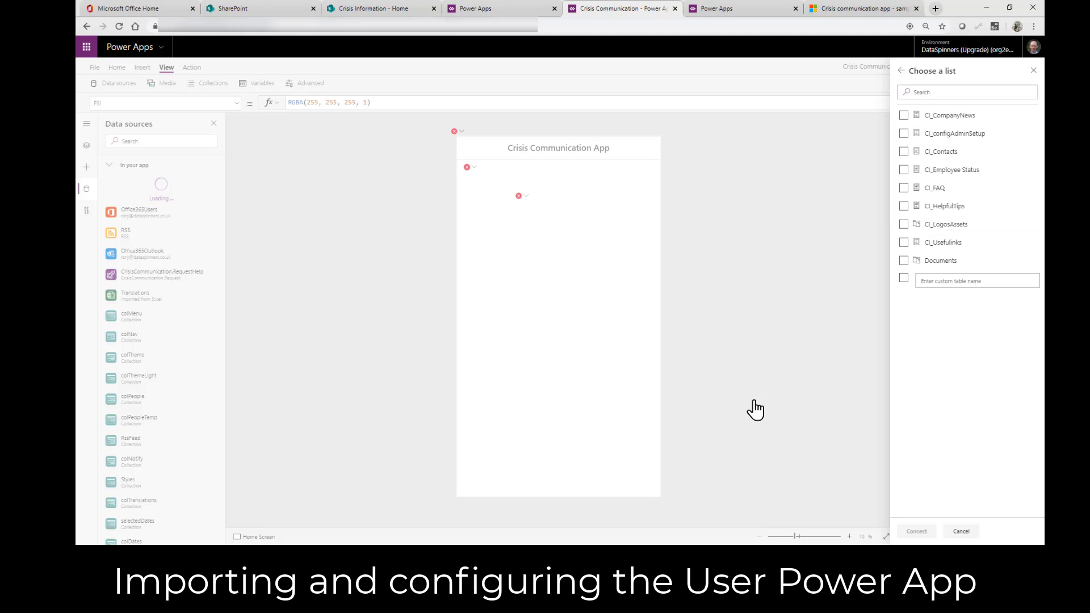
Connect CI_CompanyNews, configAdminSetup, Contacts, Employee Status, FAQ, HelpfulTips, LogosAssets, Usefulinks and Documents.
{"action": "left_click", "coordinate": [904, 116]}
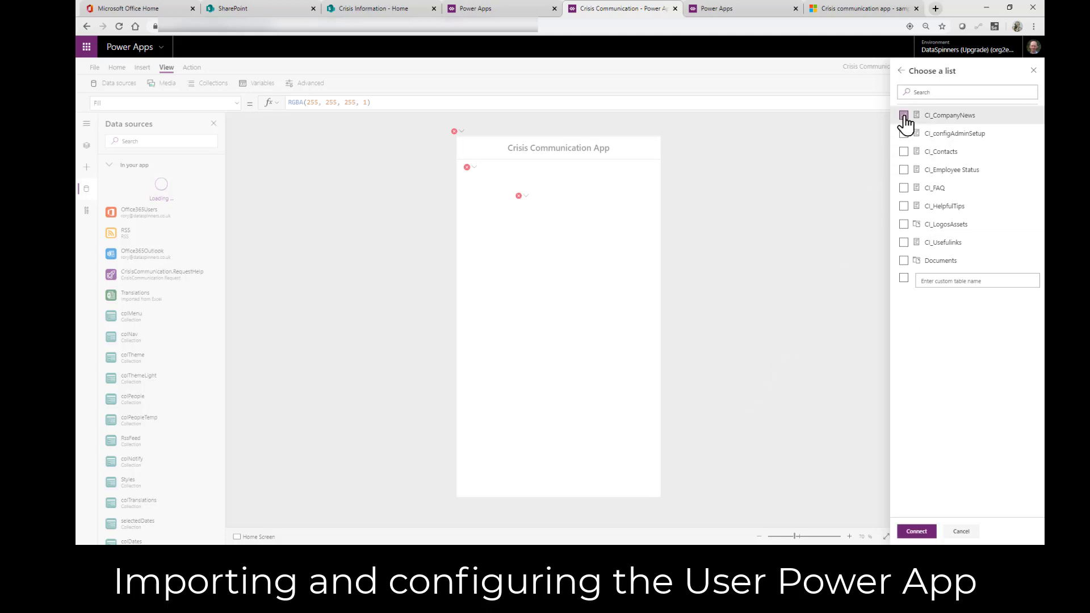
{"action": "left_click", "coordinate": [903, 134]}
{"action": "left_click", "coordinate": [903, 153]}
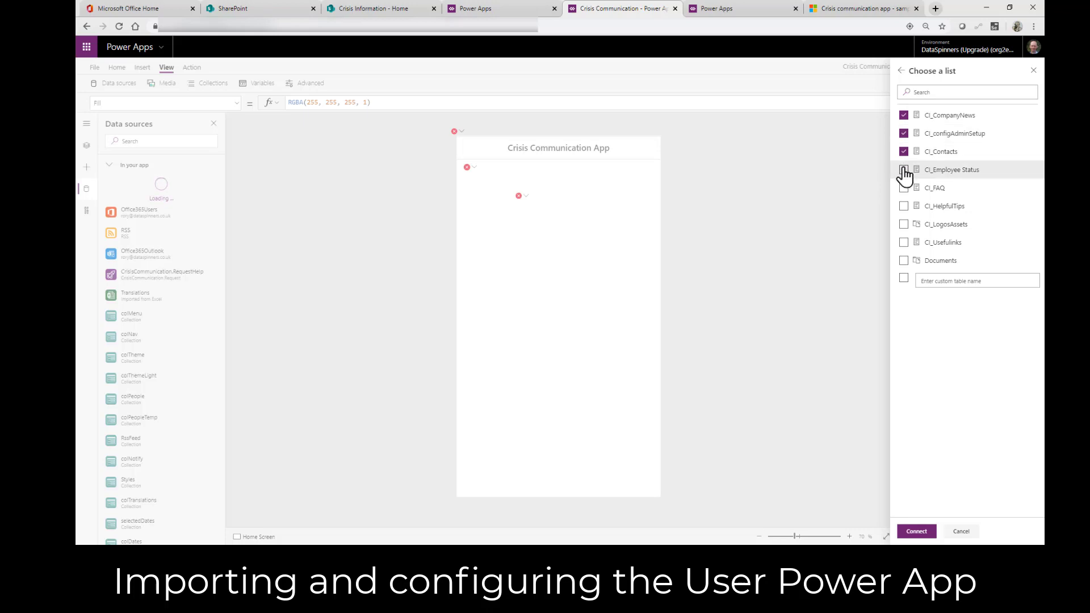
{"action": "left_click", "coordinate": [904, 170]}
{"action": "left_click", "coordinate": [903, 189]}
{"action": "left_click", "coordinate": [903, 207]}
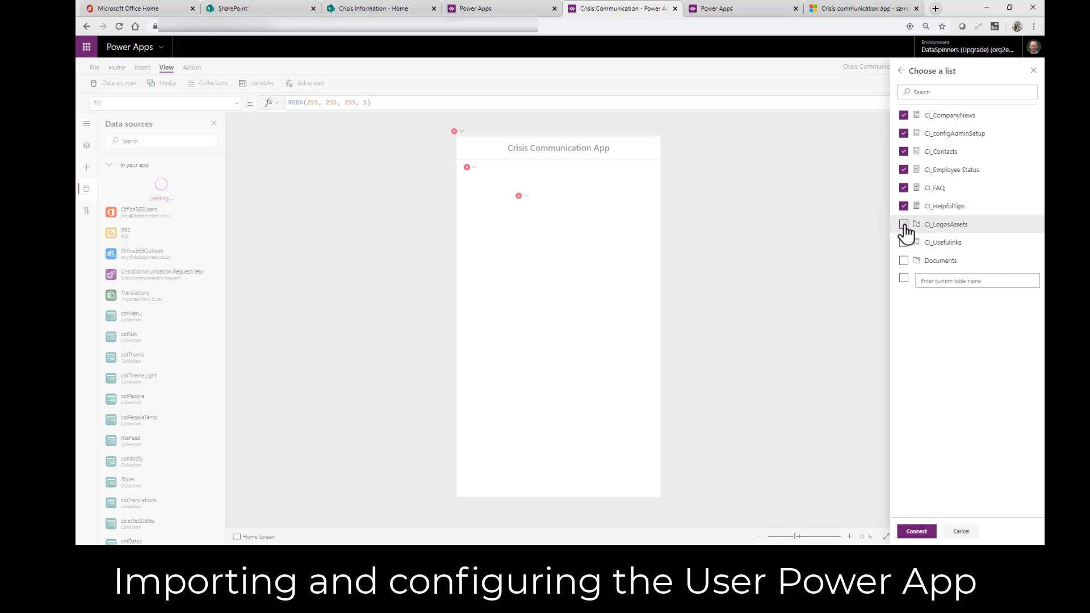
{"action": "left_click", "coordinate": [903, 225]}
{"action": "left_click", "coordinate": [903, 244]}
{"action": "left_click", "coordinate": [903, 262]}
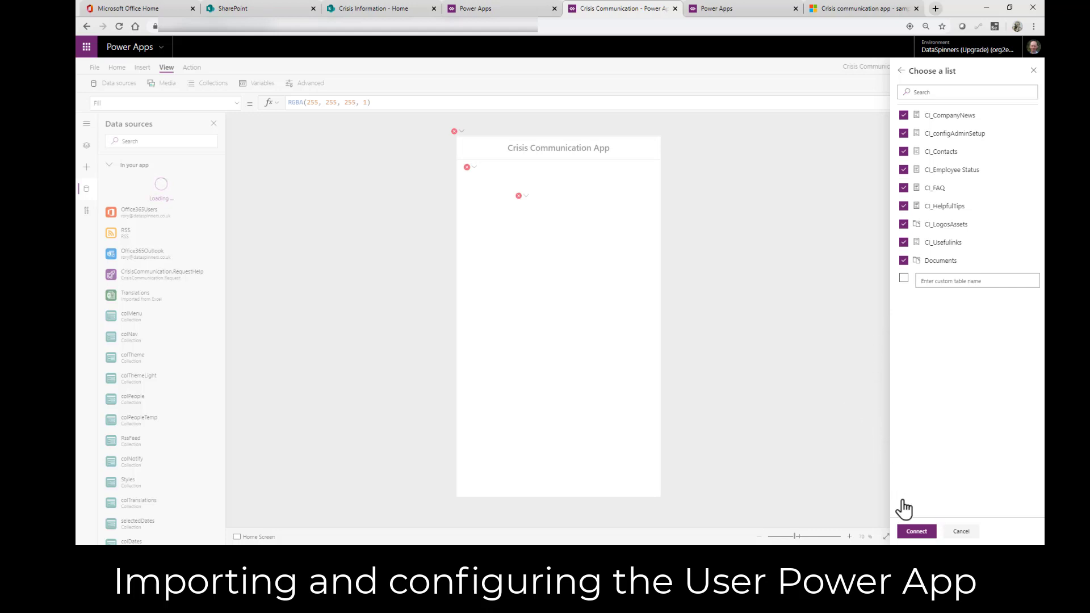
{"action": "left_click", "coordinate": [912, 530]}
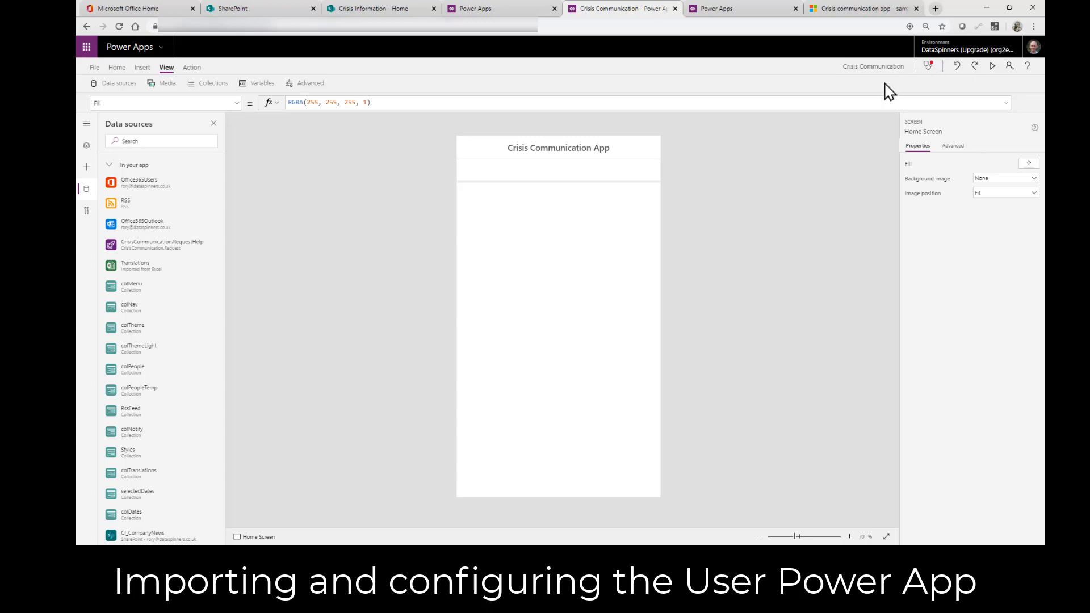
{"action": "scroll", "coordinate": [179, 379], "scroll_direction": "down", "scroll_amount": 10}
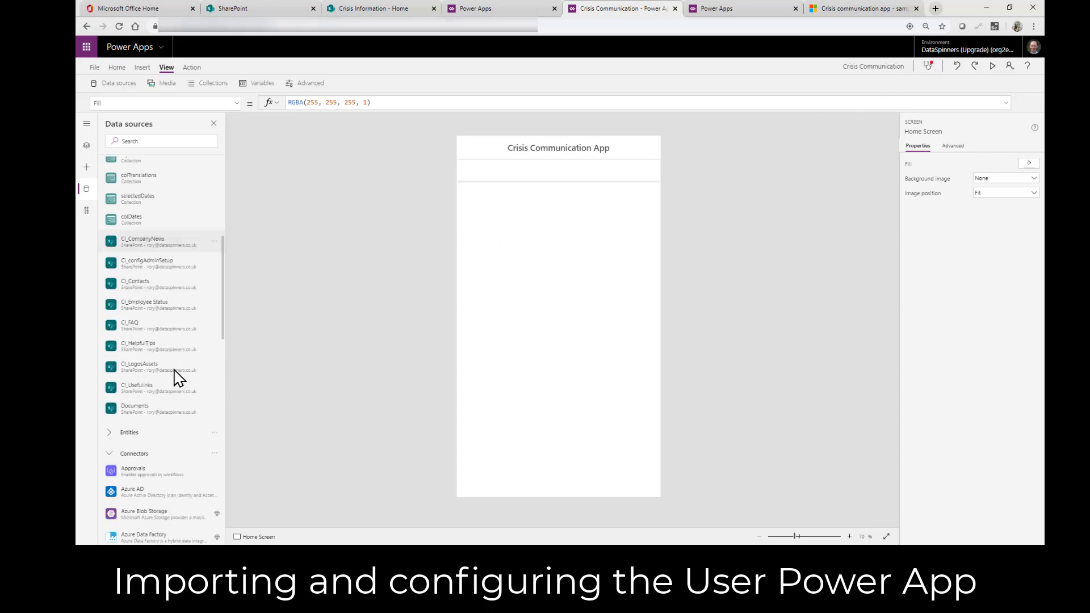
{"action": "scroll", "coordinate": [178, 379], "scroll_direction": "up", "scroll_amount": 3}
{"action": "mouse_move", "coordinate": [178, 377]}
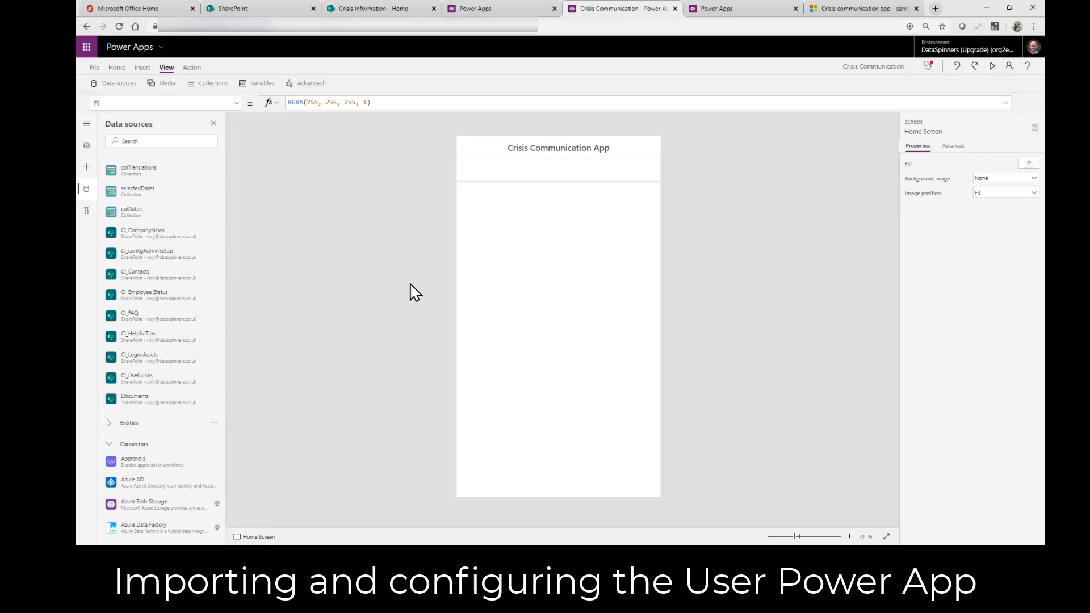
{"action": "left_click", "coordinate": [824, 18]}
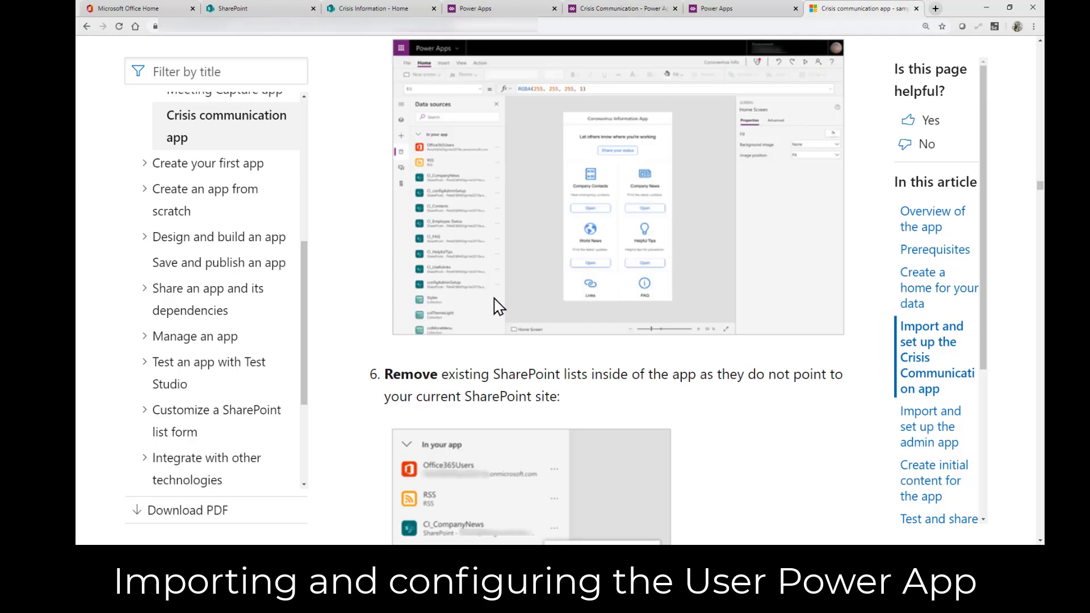
Read docs steps 7–11 and highlight the 'Update the request help Flow' heading.
{"action": "scroll", "coordinate": [496, 307], "scroll_direction": "down", "scroll_amount": 7}
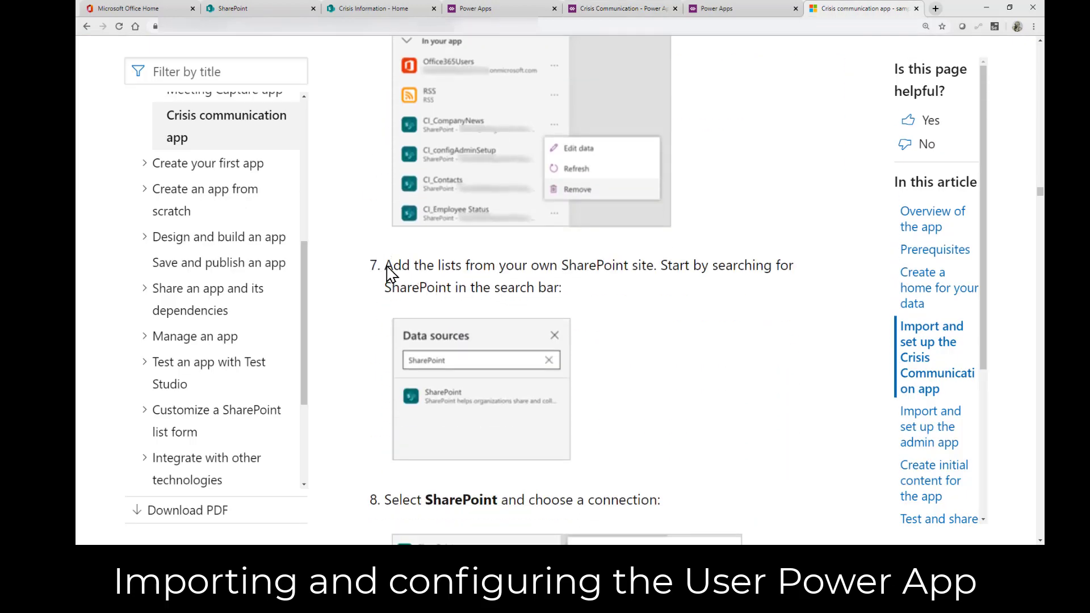
{"action": "scroll", "coordinate": [389, 275], "scroll_direction": "down", "scroll_amount": 2}
{"action": "scroll", "coordinate": [388, 275], "scroll_direction": "down", "scroll_amount": 7}
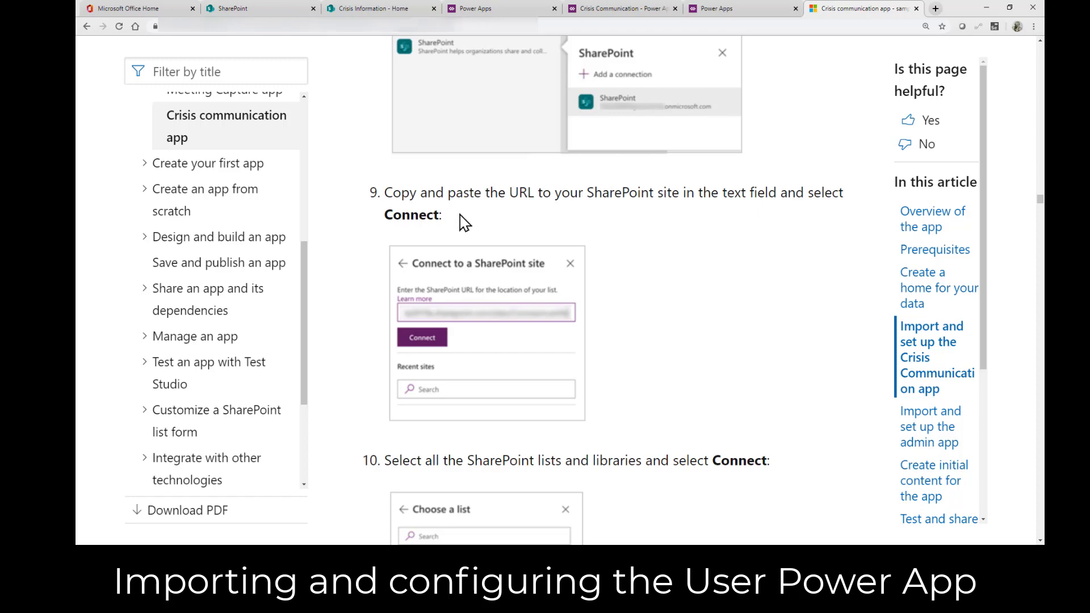
{"action": "scroll", "coordinate": [465, 223], "scroll_direction": "down", "scroll_amount": 4}
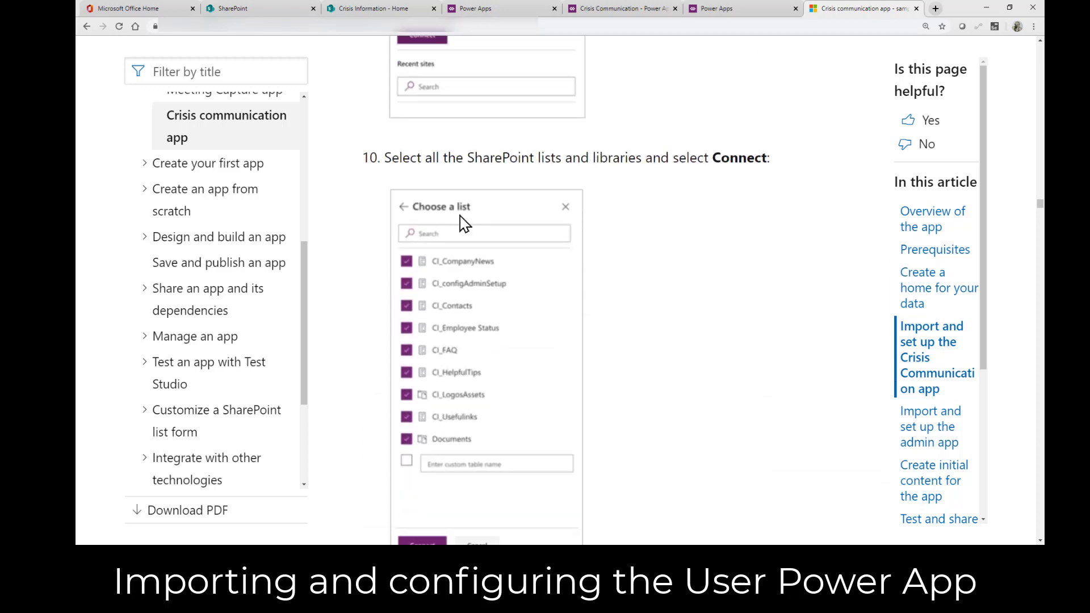
{"action": "scroll", "coordinate": [465, 340], "scroll_direction": "down", "scroll_amount": 3}
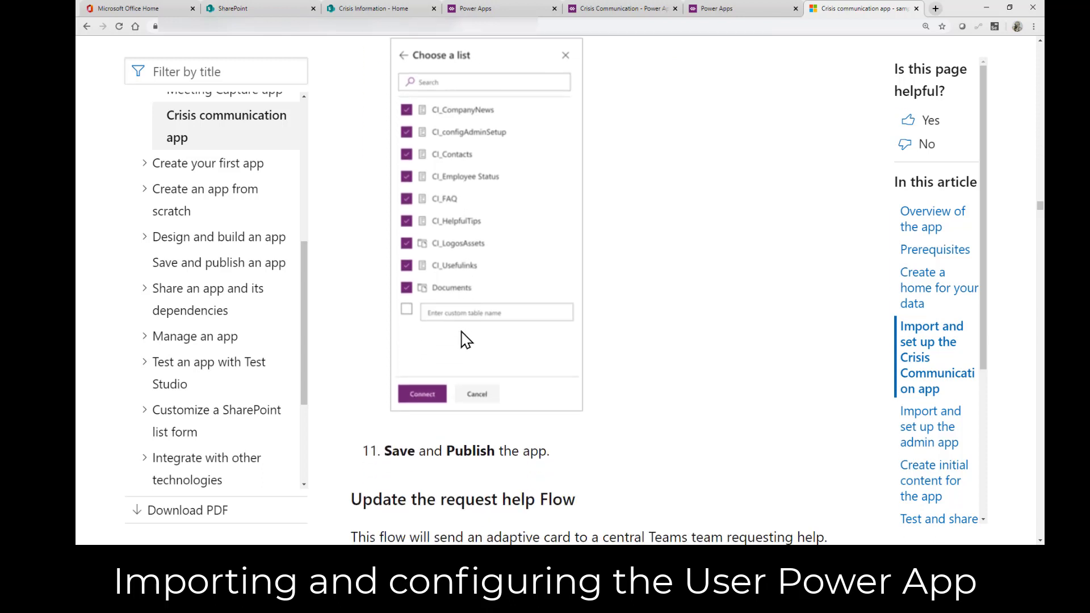
{"action": "scroll", "coordinate": [466, 340], "scroll_direction": "down", "scroll_amount": 4}
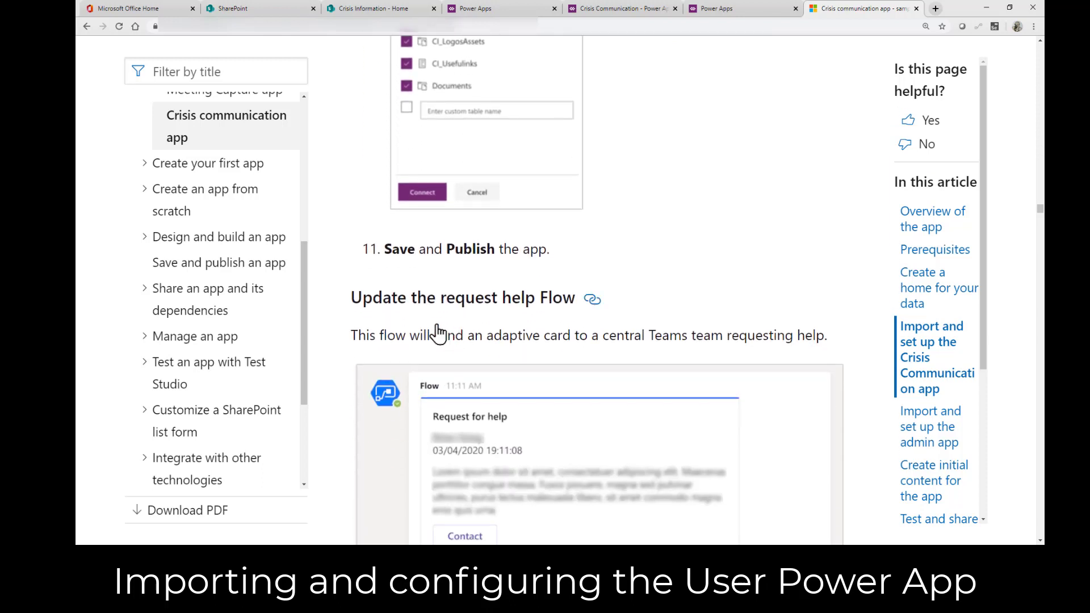
{"action": "left_click_drag", "start_coordinate": [351, 300], "coordinate": [583, 307]}
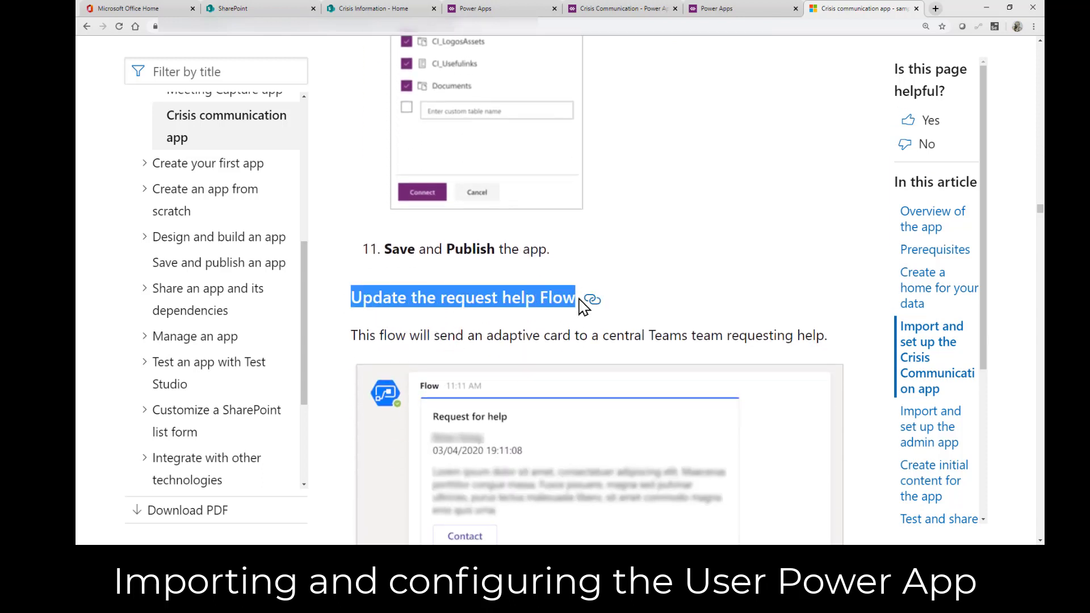
{"action": "scroll", "coordinate": [583, 306], "scroll_direction": "down", "scroll_amount": 3}
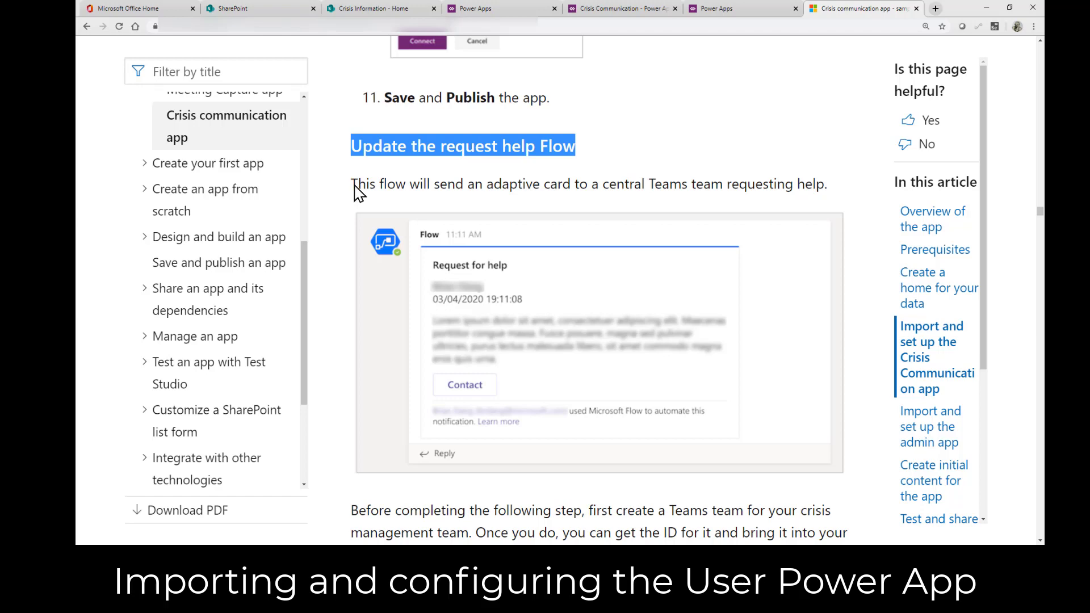
{"action": "left_click", "coordinate": [710, 11]}
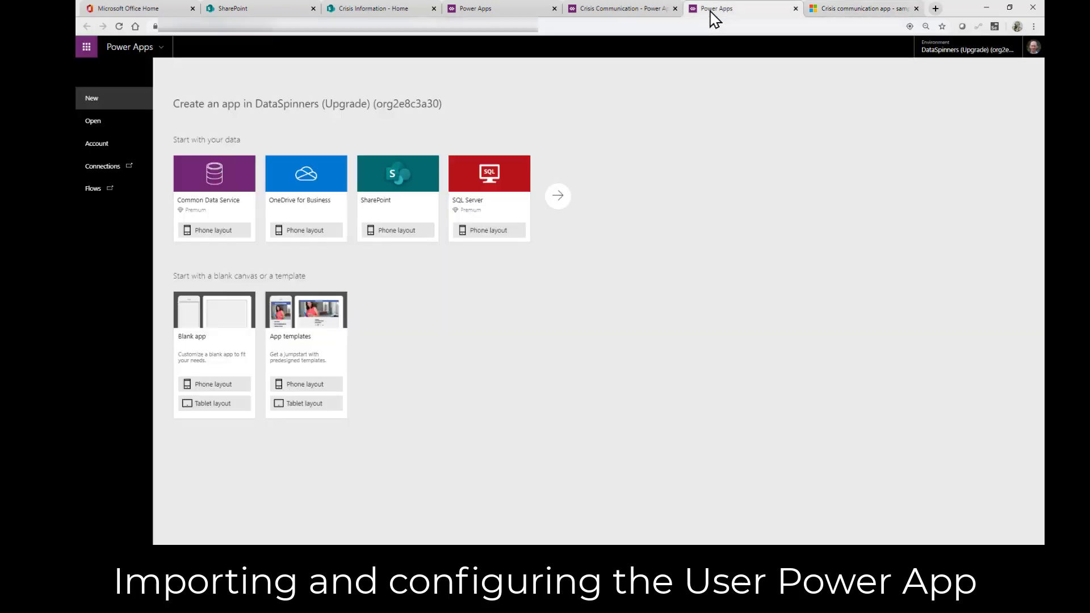
Back in the Crisis Communication editor, open the app checker's Formulas (2) warnings.
{"action": "left_click", "coordinate": [615, 10]}
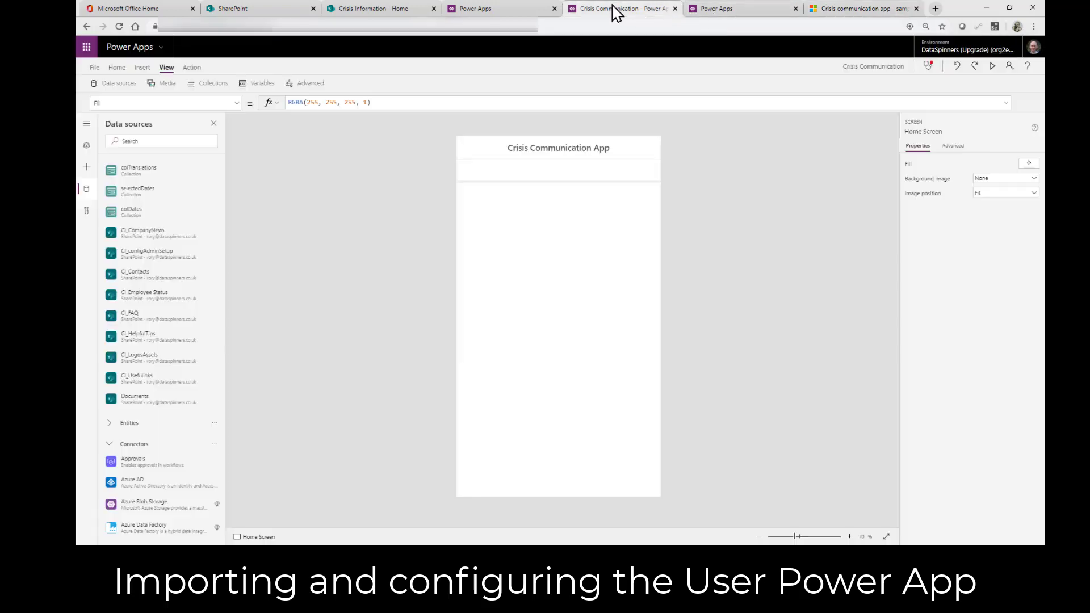
{"action": "left_click", "coordinate": [926, 67]}
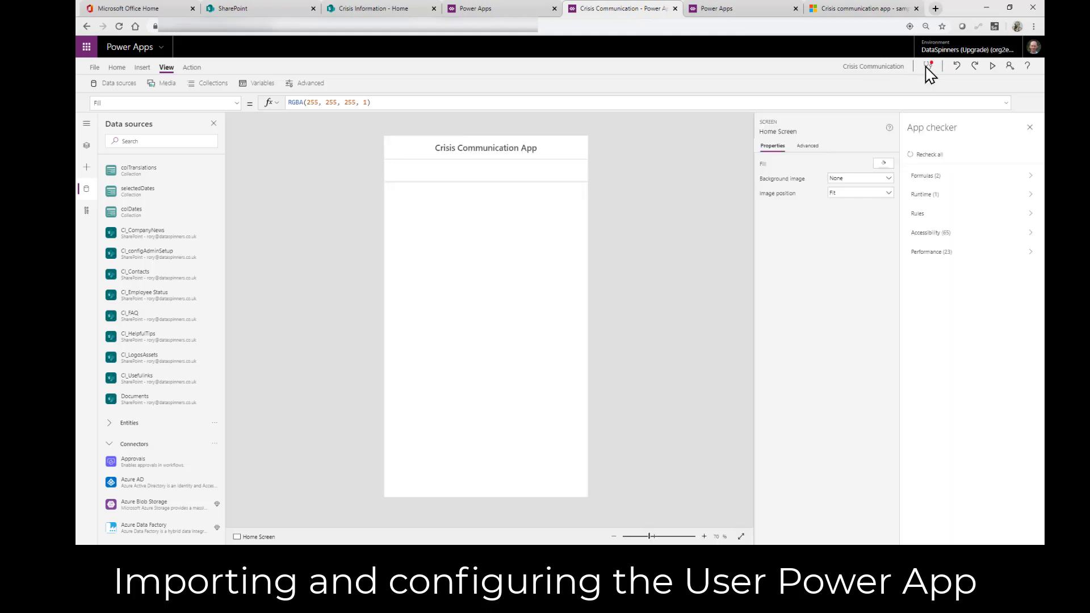
{"action": "left_click", "coordinate": [931, 177]}
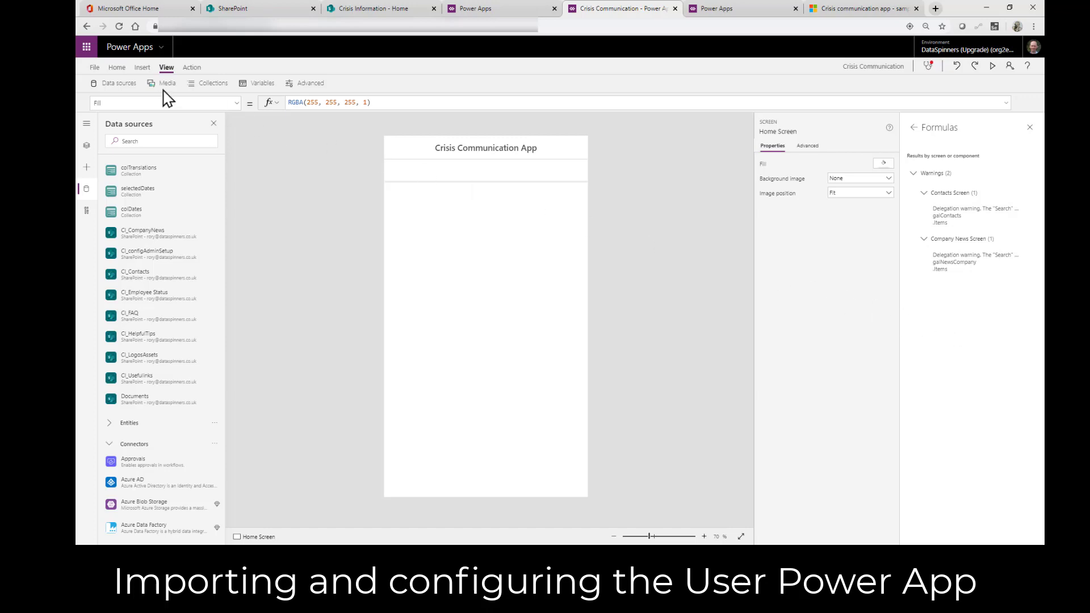
Save the Crisis Communication app with the version note 'Demo'.
{"action": "left_click", "coordinate": [94, 68]}
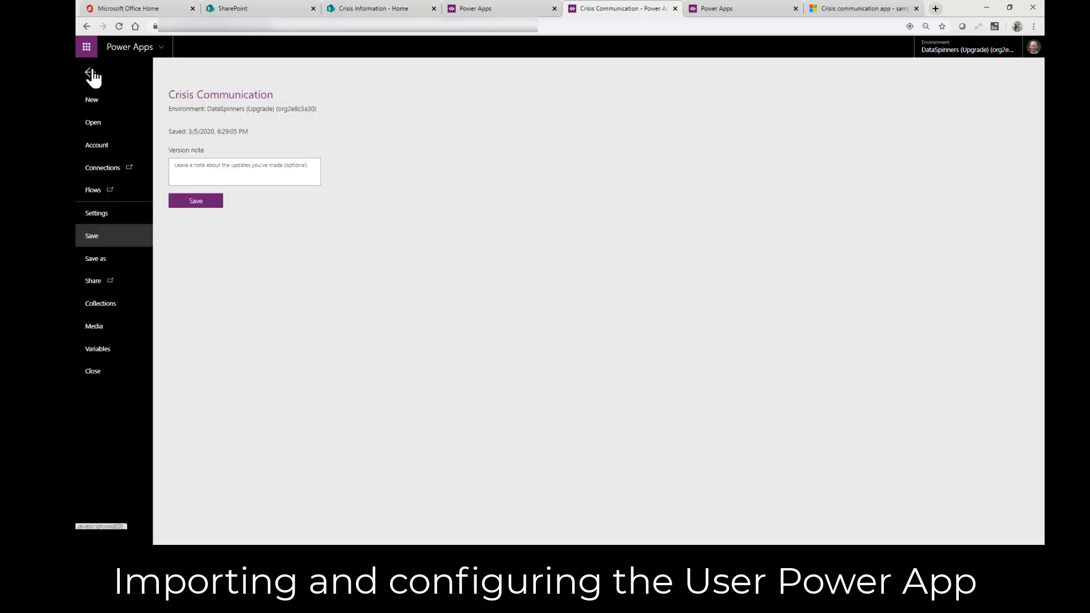
{"action": "left_click", "coordinate": [190, 167]}
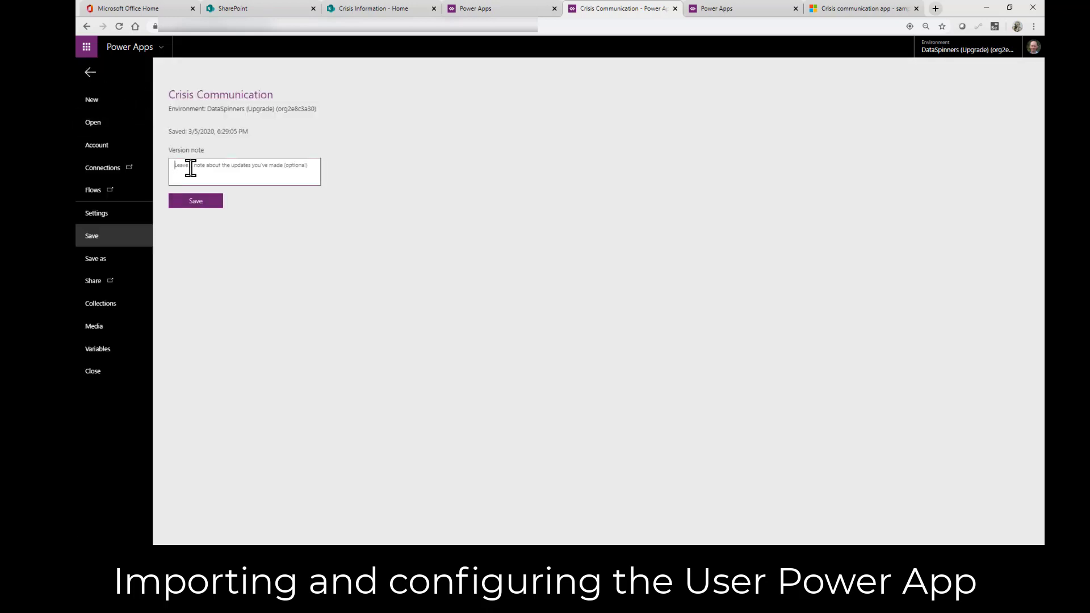
{"action": "type", "text": "Demo"}
{"action": "left_click", "coordinate": [206, 206]}
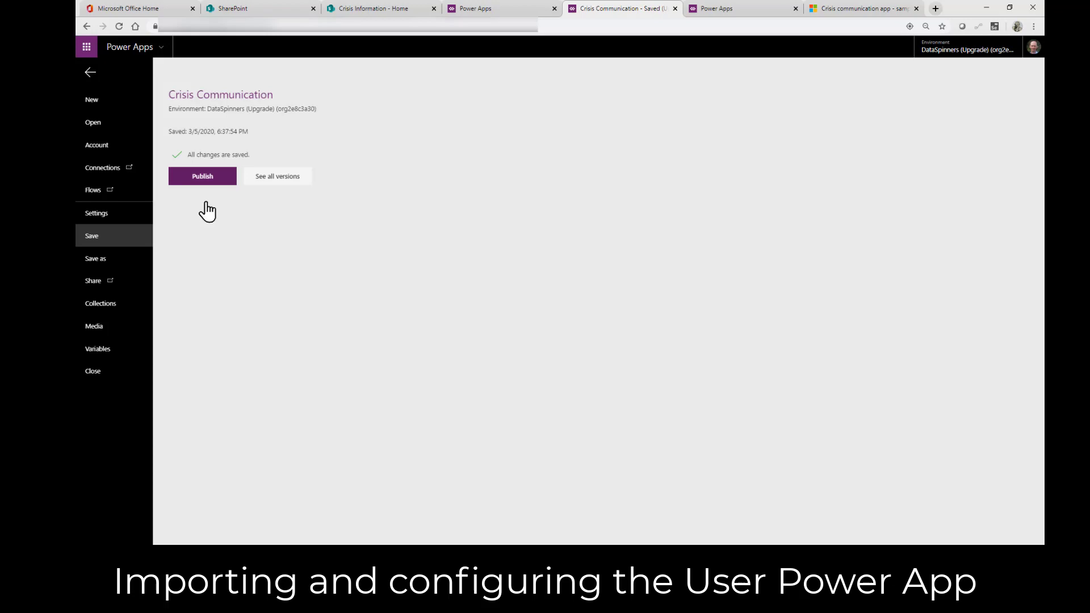
After a glance at the docs article, publish this saved version of the app.
{"action": "left_click", "coordinate": [865, 9]}
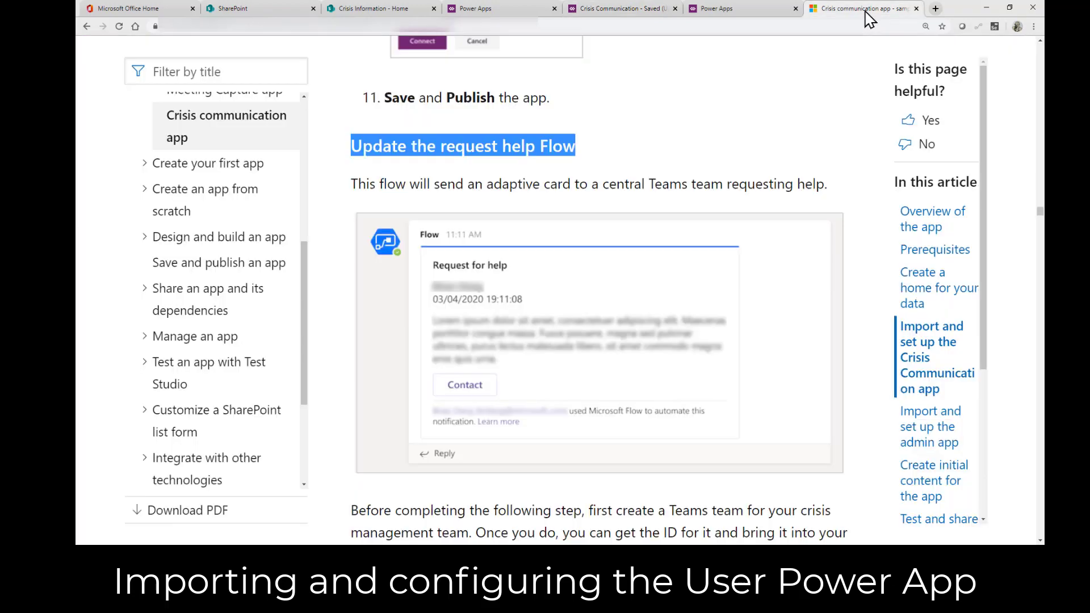
{"action": "left_click", "coordinate": [697, 12]}
{"action": "left_click", "coordinate": [633, 11]}
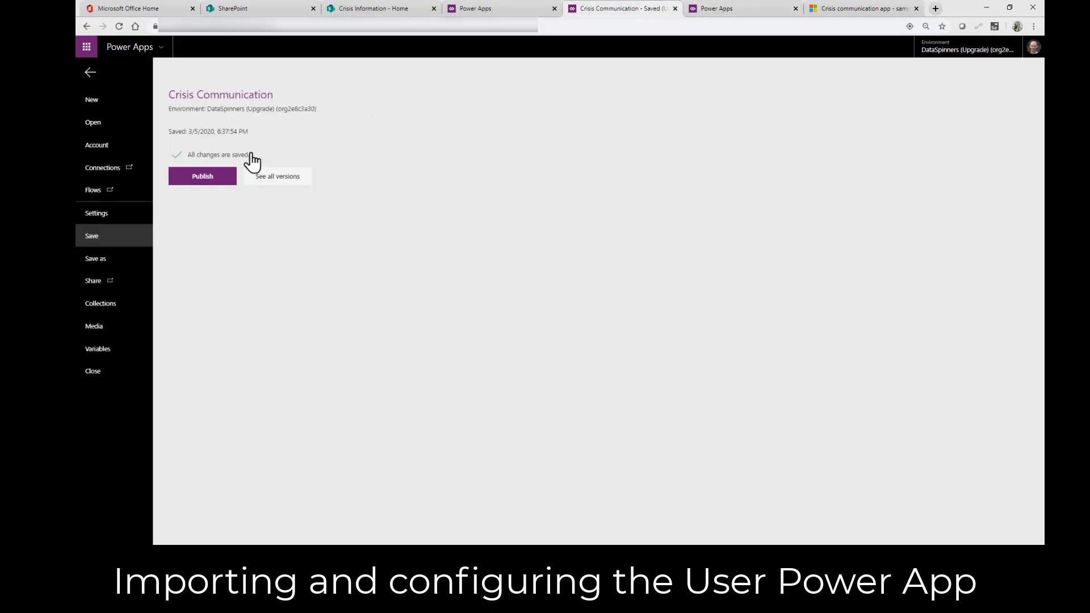
{"action": "left_click", "coordinate": [201, 179]}
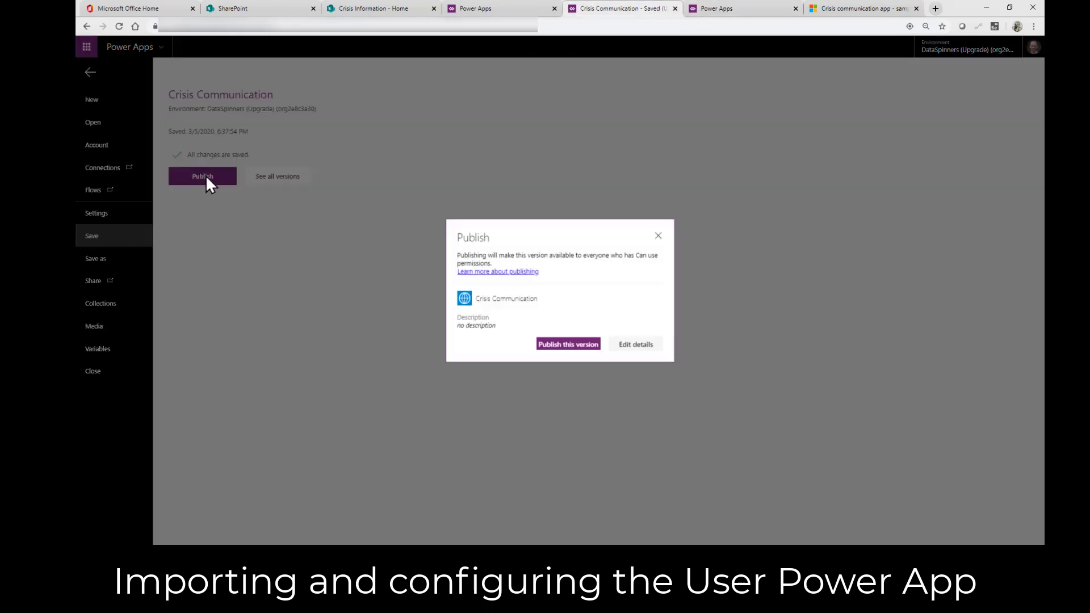
{"action": "left_click", "coordinate": [562, 346]}
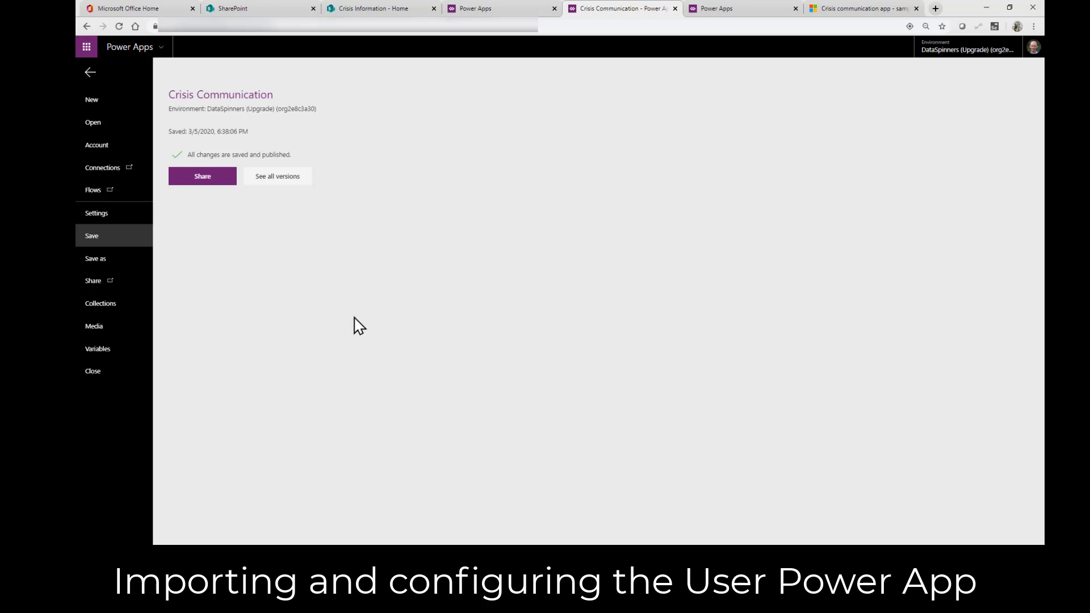
Share Crisis Communication with 'Everyone in DataSpinners' as users, then close the sharing panel.
{"action": "left_click", "coordinate": [202, 178]}
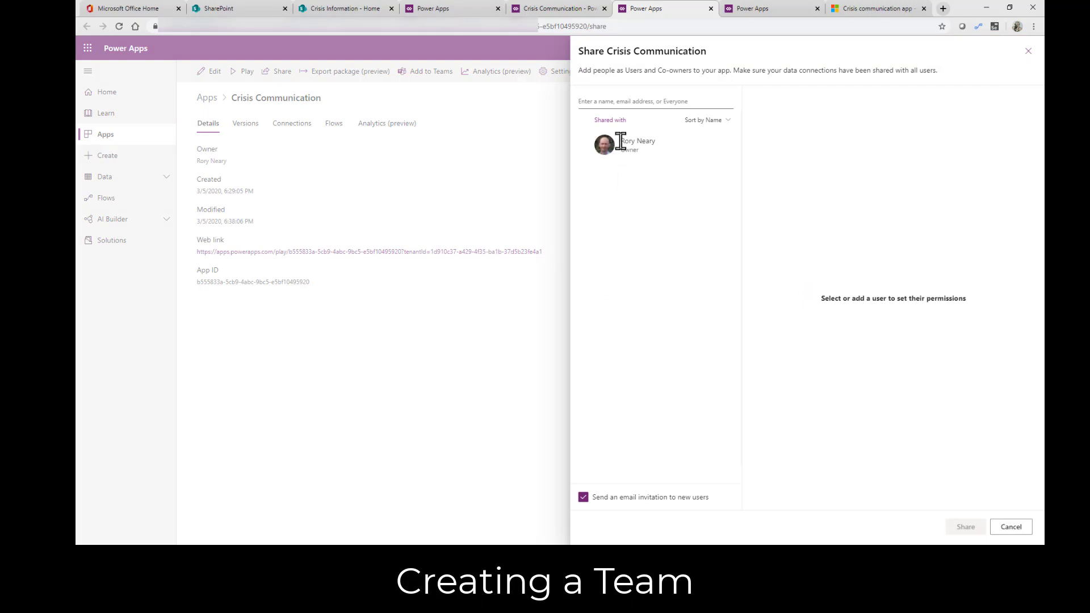
{"action": "left_click", "coordinate": [622, 102]}
{"action": "type", "text": "ever"}
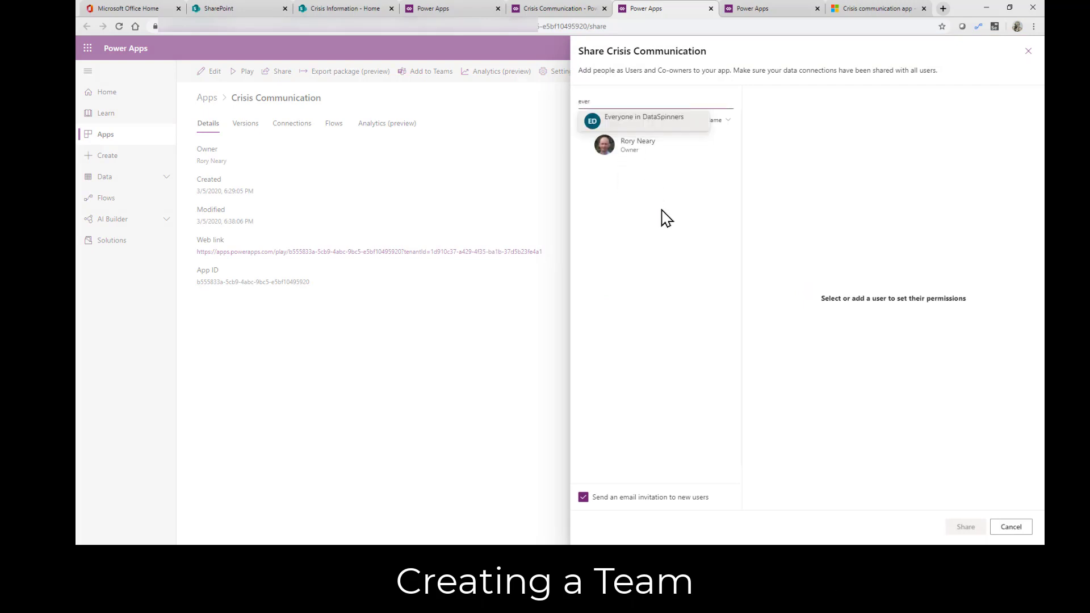
{"action": "left_click", "coordinate": [640, 123]}
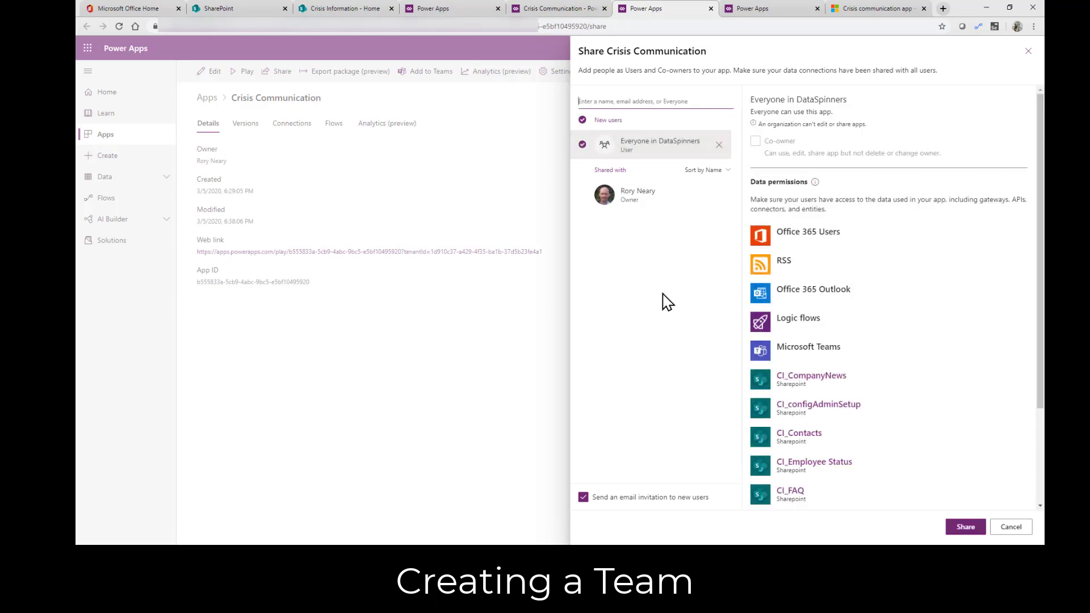
{"action": "scroll", "coordinate": [667, 301], "scroll_direction": "down", "scroll_amount": 2}
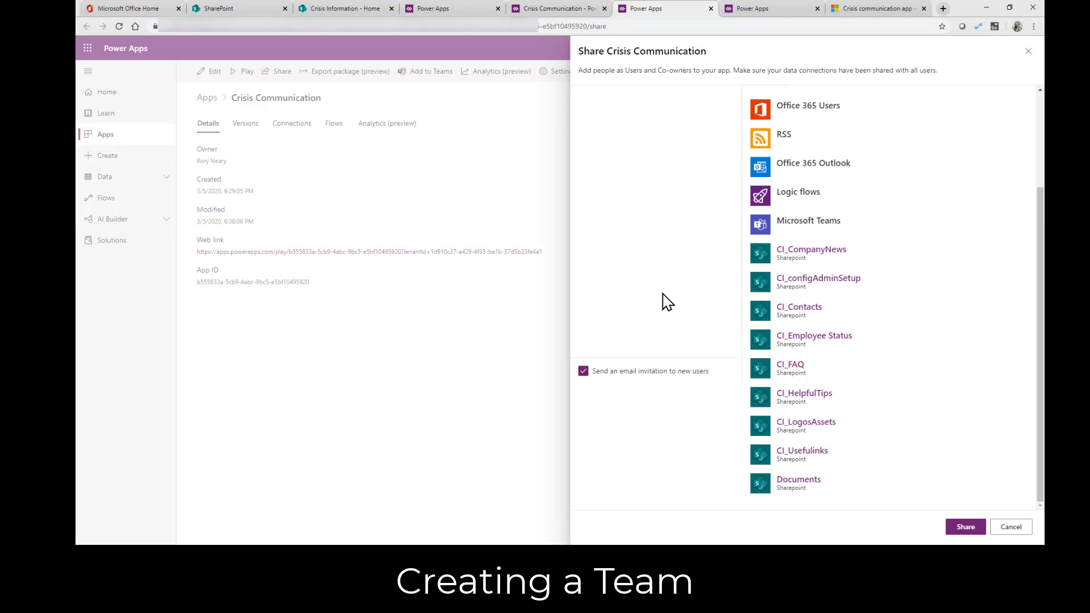
{"action": "scroll", "coordinate": [662, 293], "scroll_direction": "up", "scroll_amount": 3}
{"action": "scroll", "coordinate": [908, 489], "scroll_direction": "down", "scroll_amount": 3}
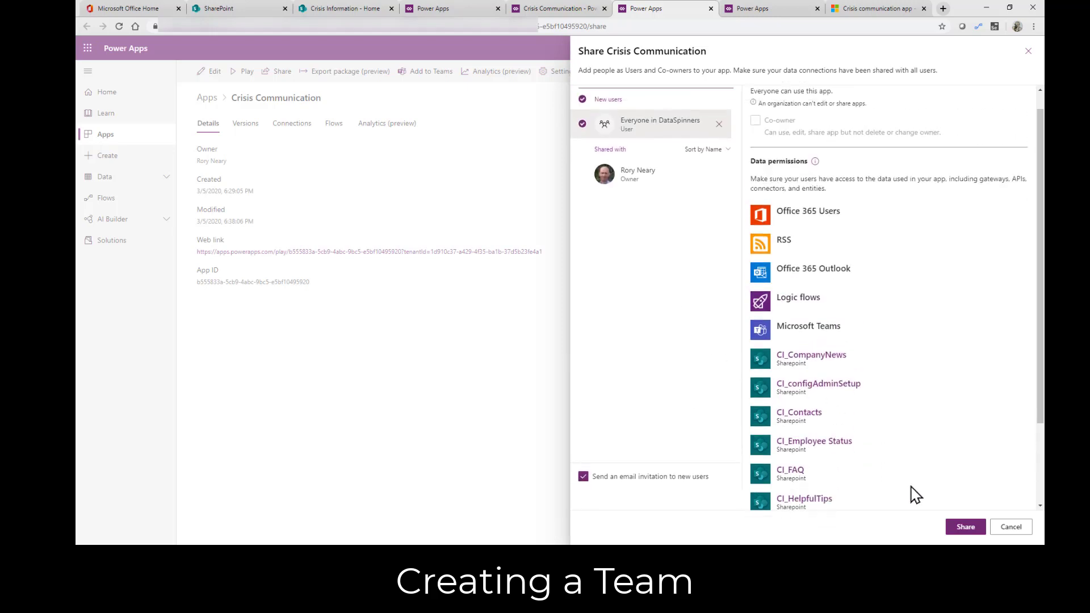
{"action": "left_click", "coordinate": [965, 527]}
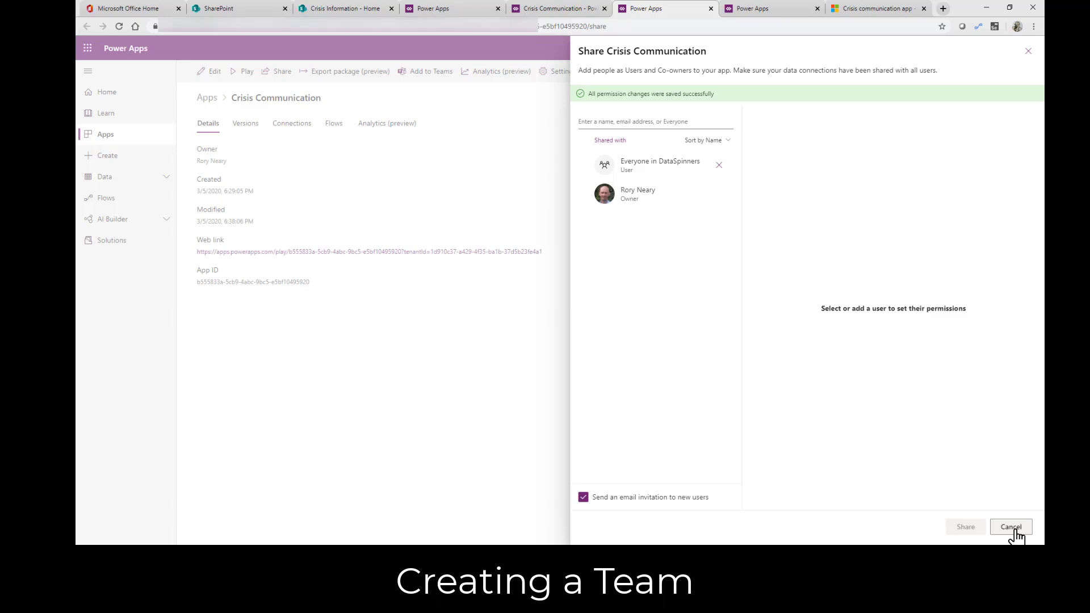
{"action": "left_click", "coordinate": [1011, 527]}
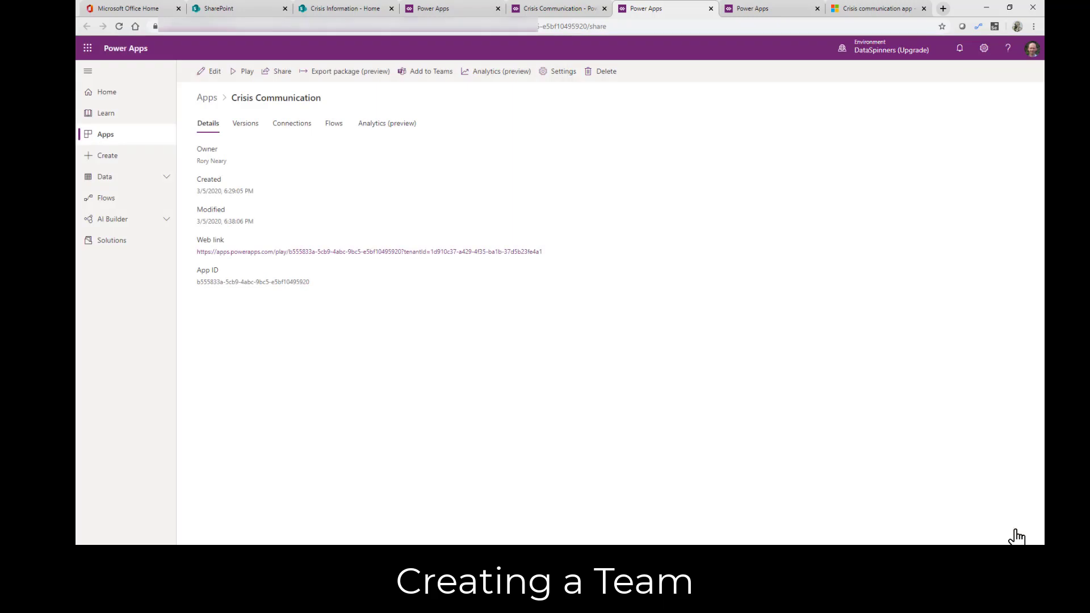
In the docs article, scroll from 'Update the request help Flow' to the 'Get link to channel' step.
{"action": "left_click", "coordinate": [856, 12]}
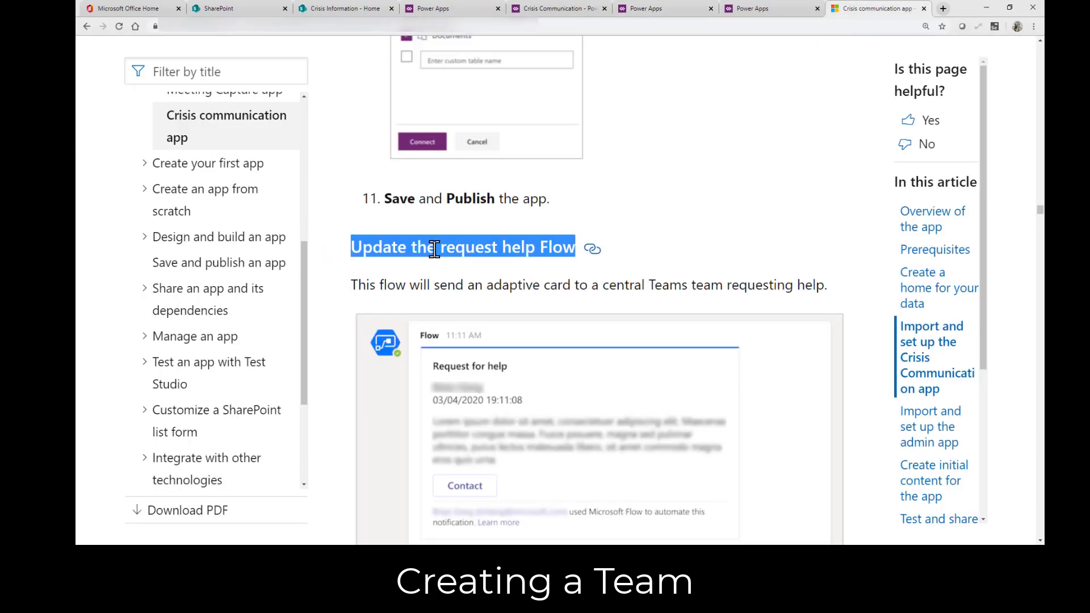
{"action": "scroll", "coordinate": [435, 250], "scroll_direction": "down", "scroll_amount": 5}
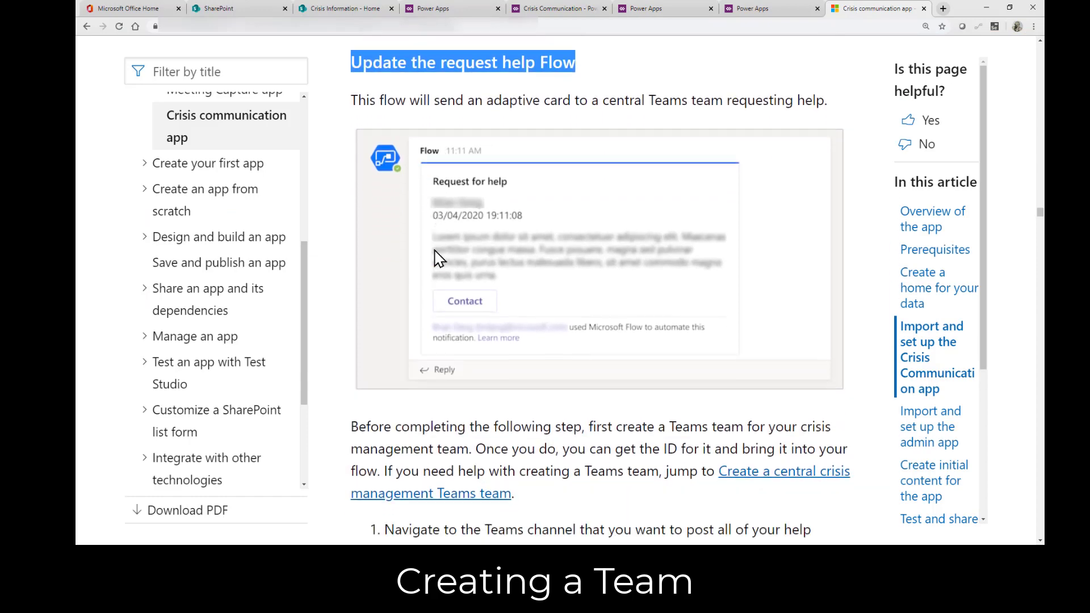
{"action": "scroll", "coordinate": [437, 257], "scroll_direction": "down", "scroll_amount": 2}
{"action": "scroll", "coordinate": [437, 257], "scroll_direction": "up", "scroll_amount": 3}
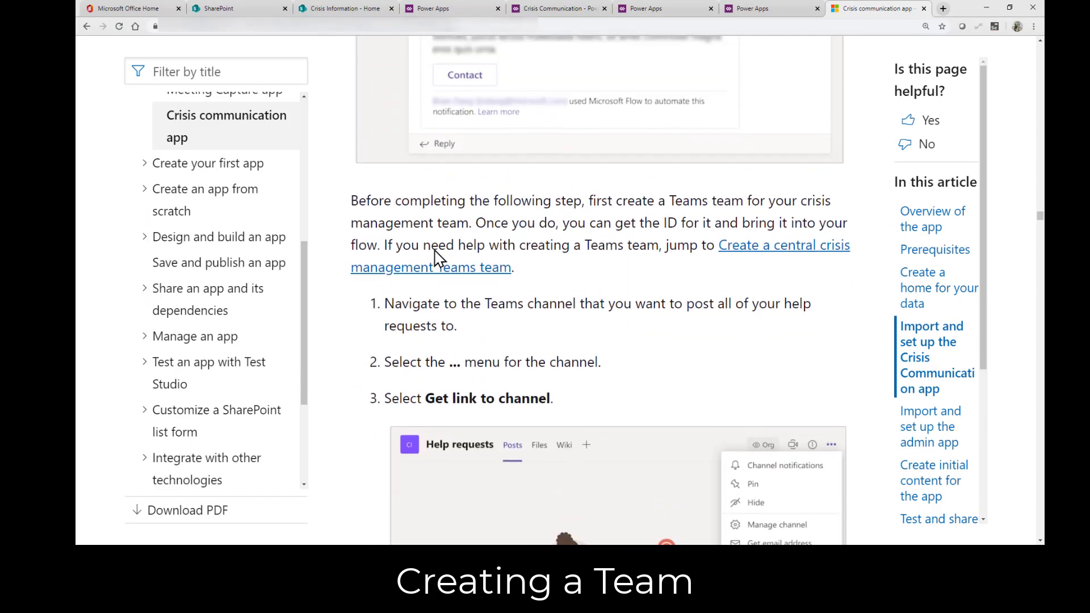
{"action": "scroll", "coordinate": [438, 258], "scroll_direction": "up", "scroll_amount": 4}
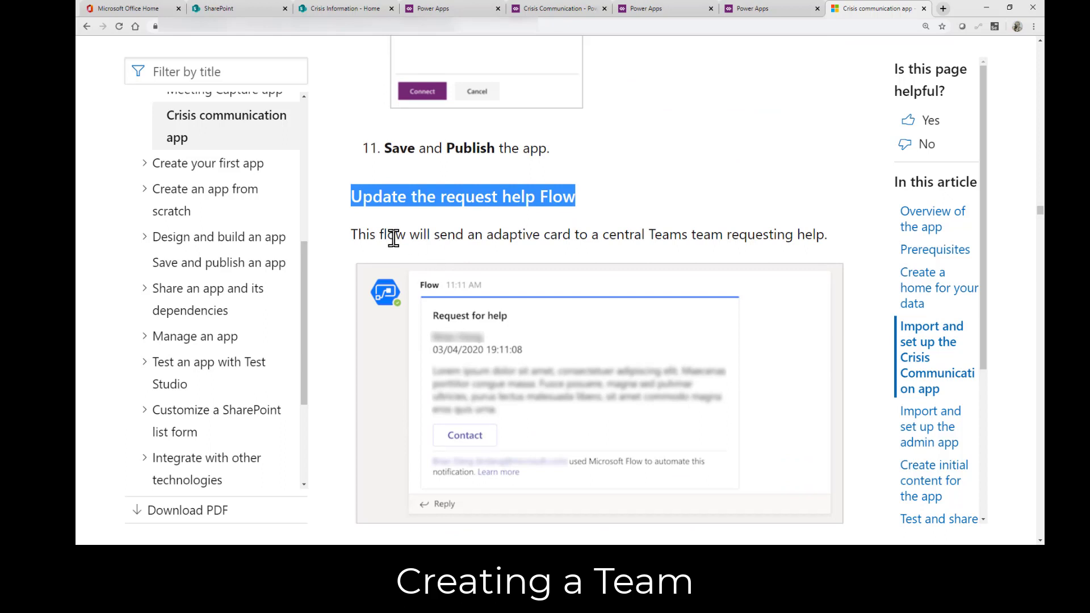
{"action": "scroll", "coordinate": [393, 238], "scroll_direction": "down", "scroll_amount": 2}
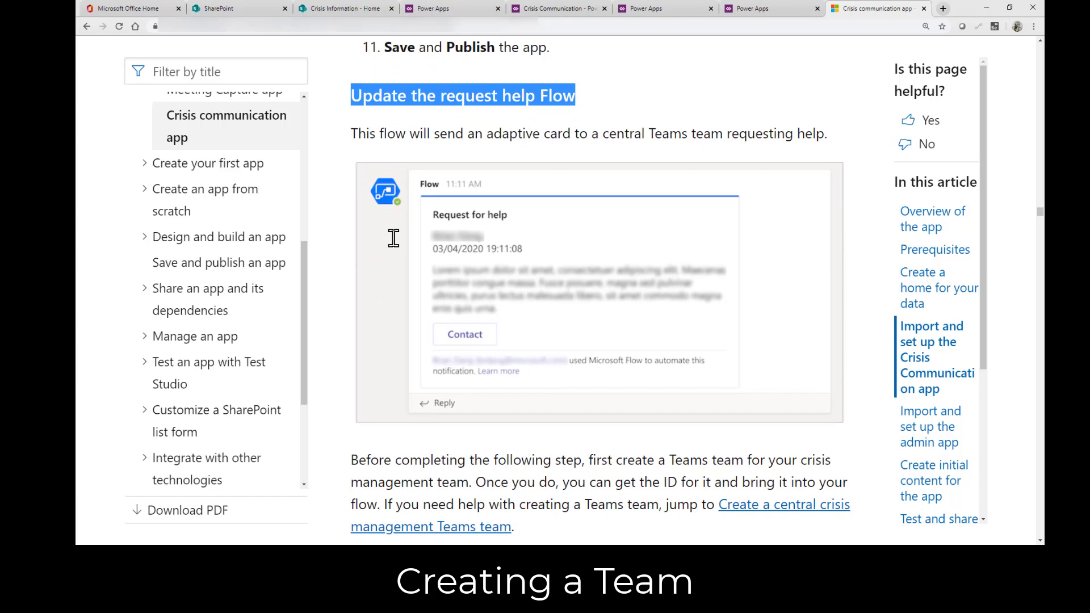
{"action": "scroll", "coordinate": [393, 237], "scroll_direction": "down", "scroll_amount": 12}
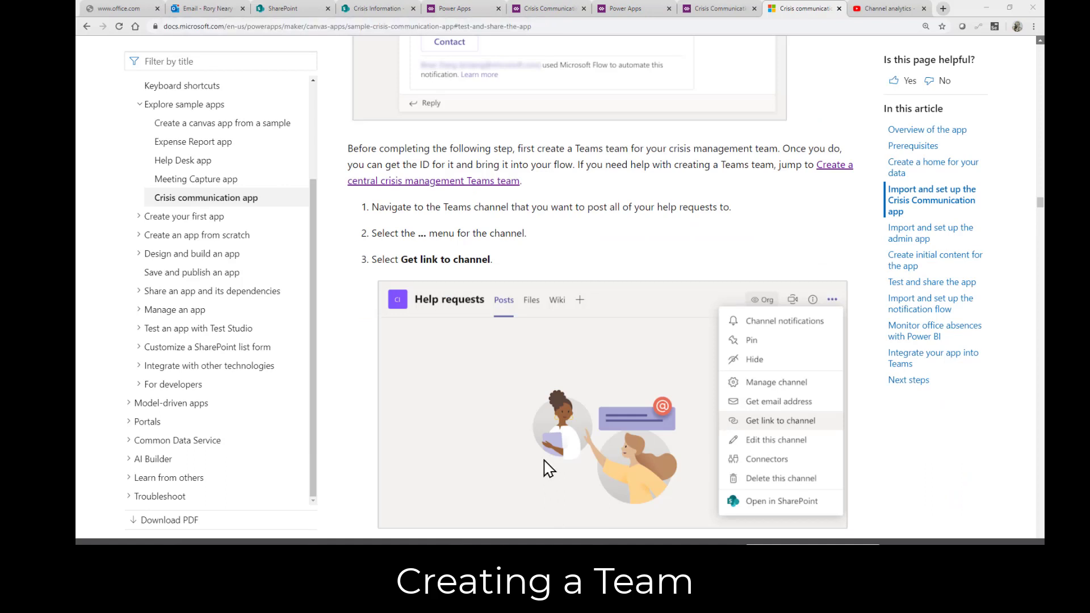
Scroll past the Team and channel ID, admin app and initial content list schemas to 'Test and share the app'.
{"action": "scroll", "coordinate": [538, 433], "scroll_direction": "down", "scroll_amount": 3}
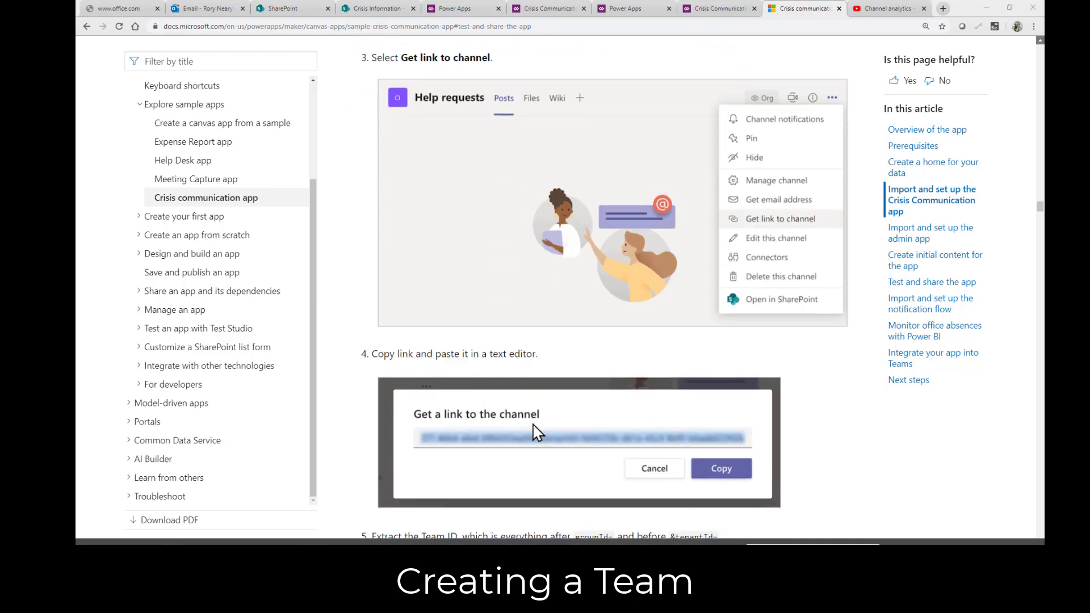
{"action": "scroll", "coordinate": [537, 432], "scroll_direction": "down", "scroll_amount": 6}
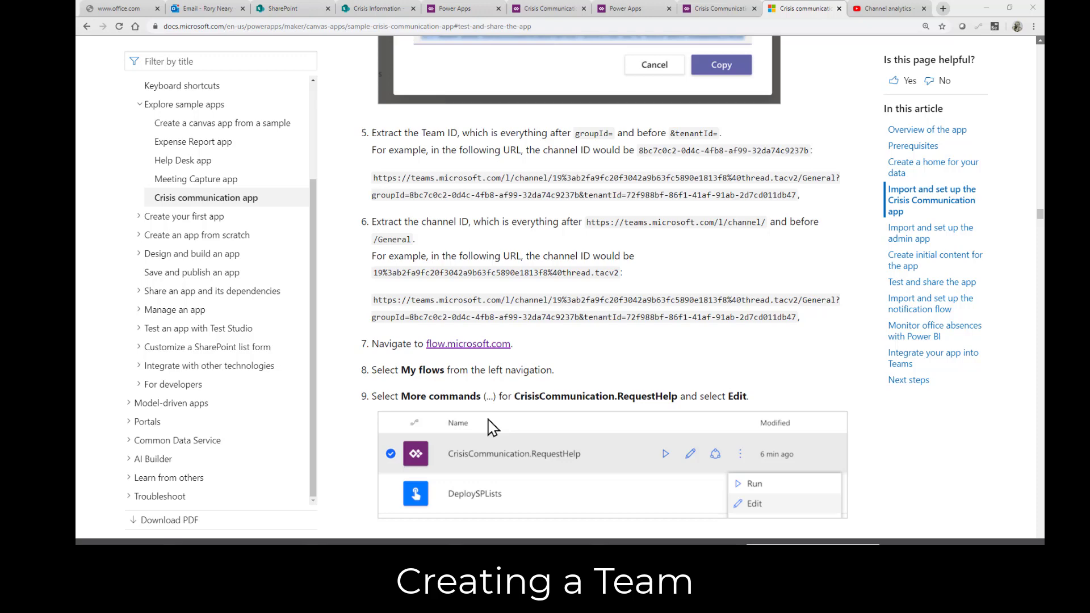
{"action": "scroll", "coordinate": [493, 426], "scroll_direction": "down", "scroll_amount": 8}
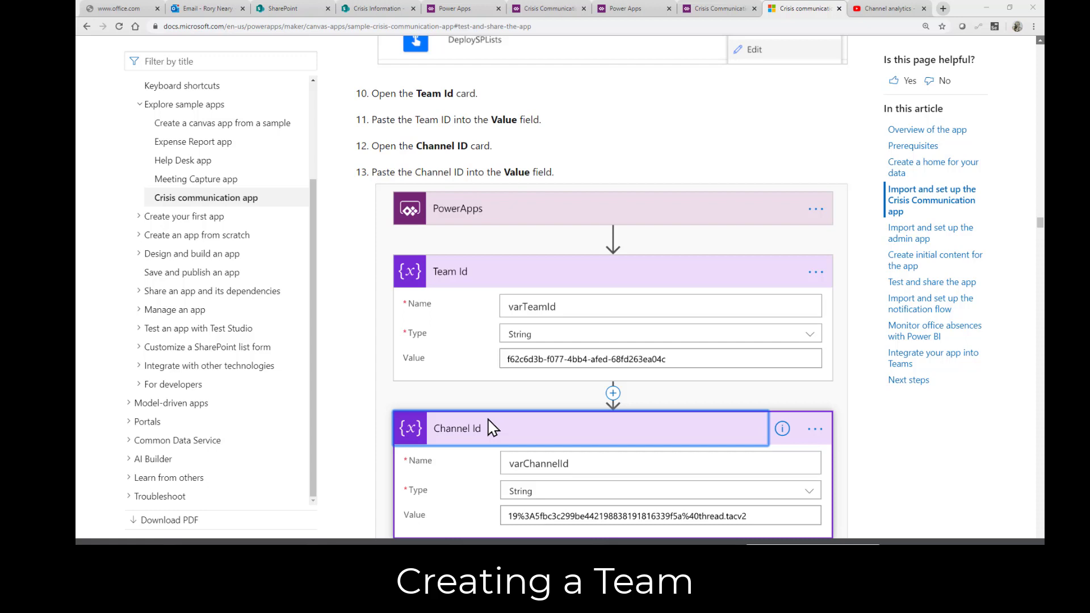
{"action": "scroll", "coordinate": [492, 427], "scroll_direction": "down", "scroll_amount": 8}
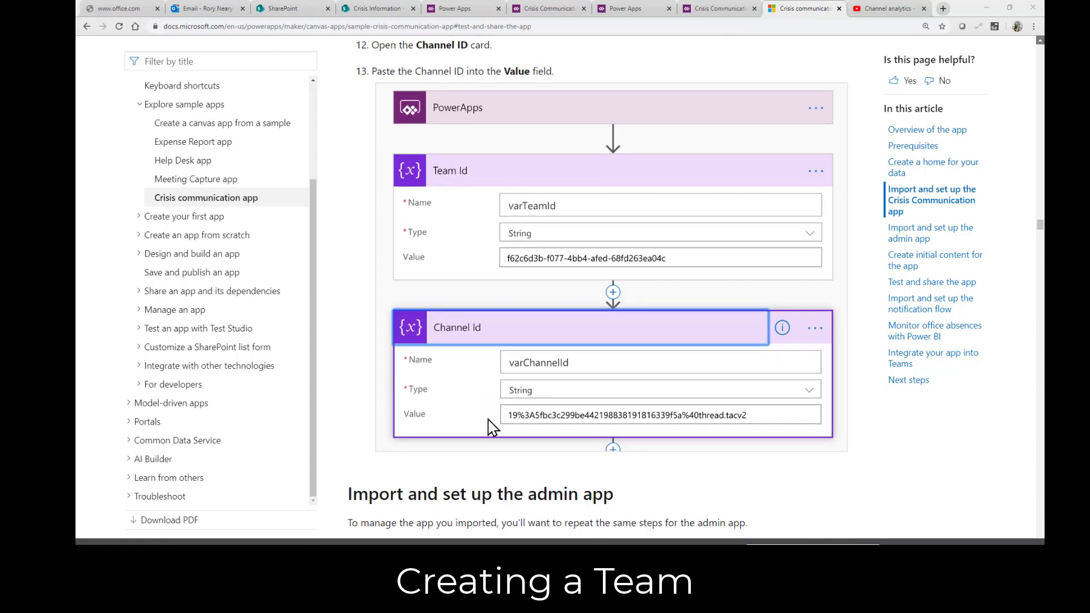
{"action": "scroll", "coordinate": [493, 426], "scroll_direction": "down", "scroll_amount": 2}
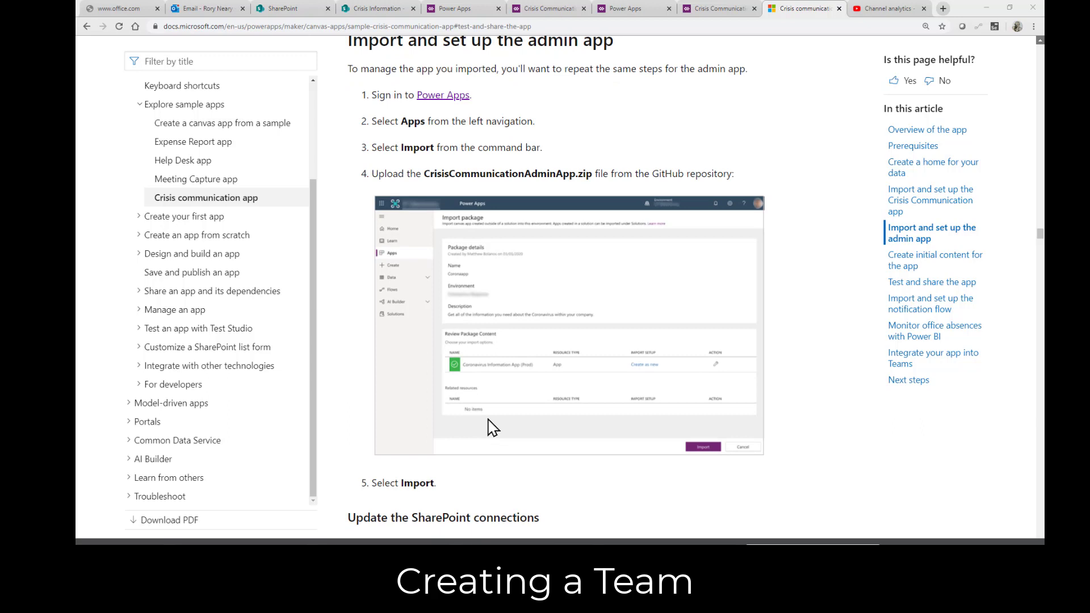
{"action": "scroll", "coordinate": [493, 427], "scroll_direction": "down", "scroll_amount": 12}
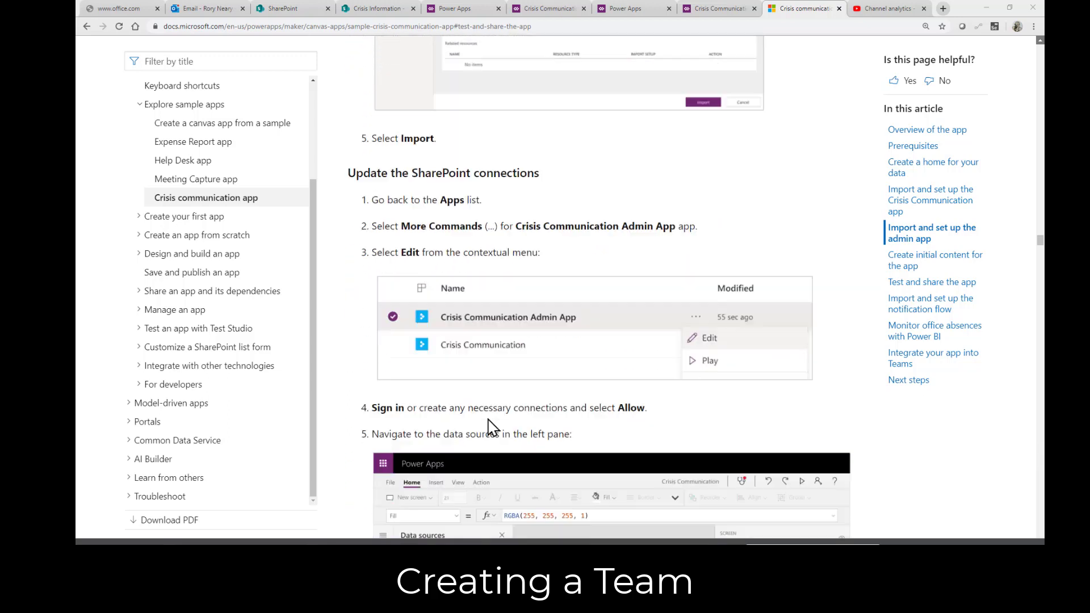
{"action": "scroll", "coordinate": [493, 427], "scroll_direction": "down", "scroll_amount": 13}
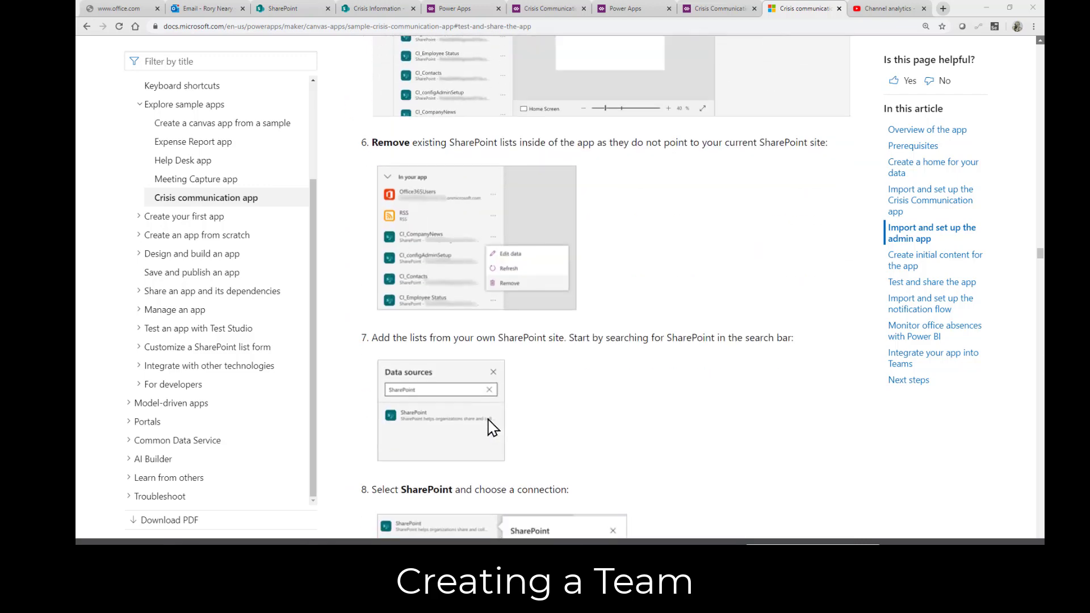
{"action": "scroll", "coordinate": [492, 427], "scroll_direction": "down", "scroll_amount": 10}
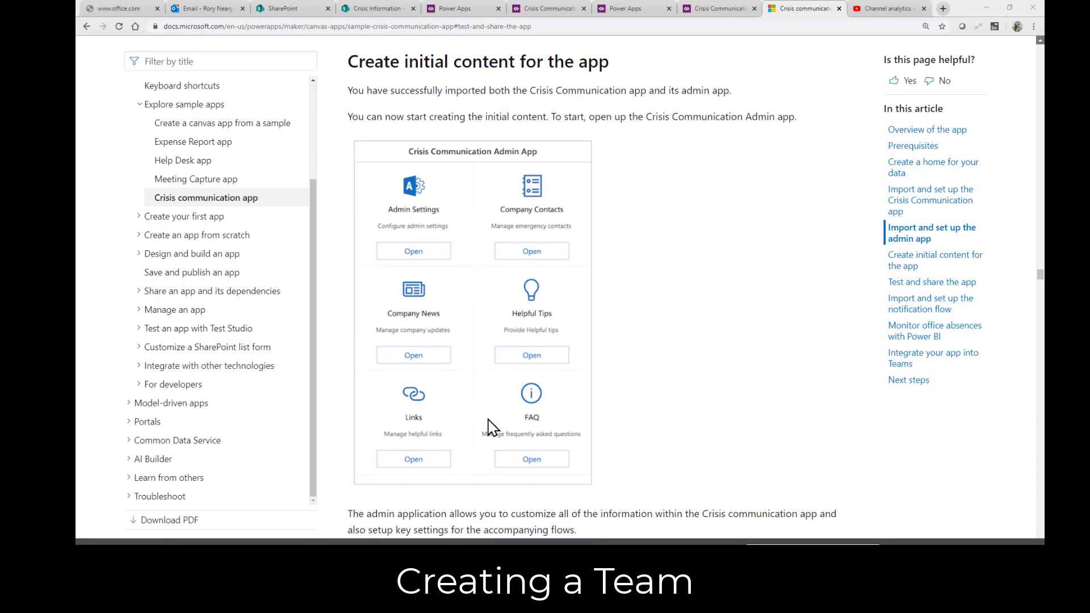
{"action": "scroll", "coordinate": [490, 427], "scroll_direction": "down", "scroll_amount": 4}
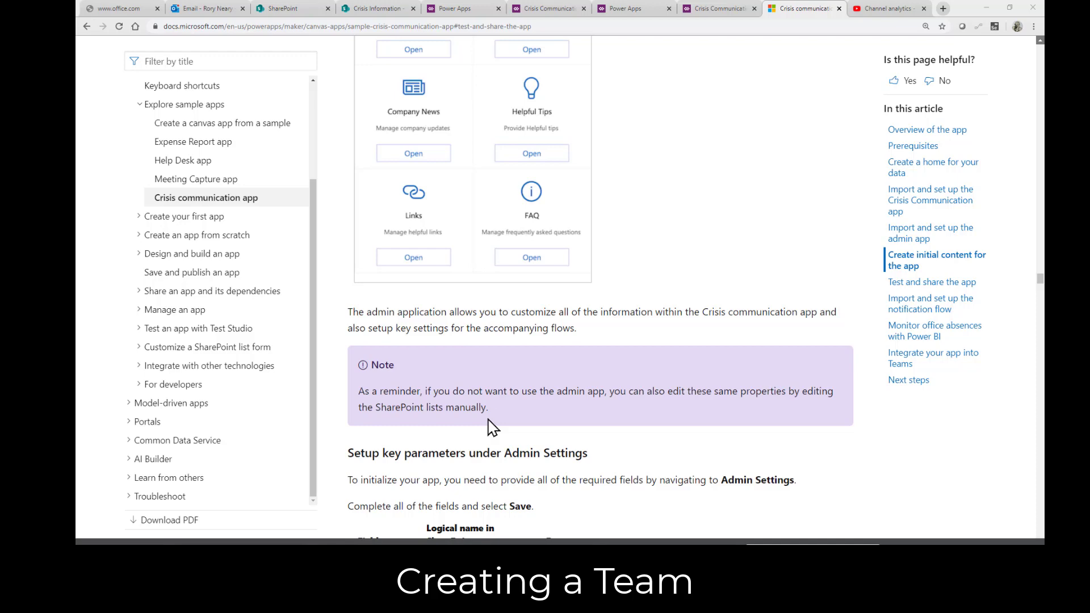
{"action": "scroll", "coordinate": [489, 426], "scroll_direction": "down", "scroll_amount": 4}
{"action": "scroll", "coordinate": [488, 419], "scroll_direction": "down", "scroll_amount": 12}
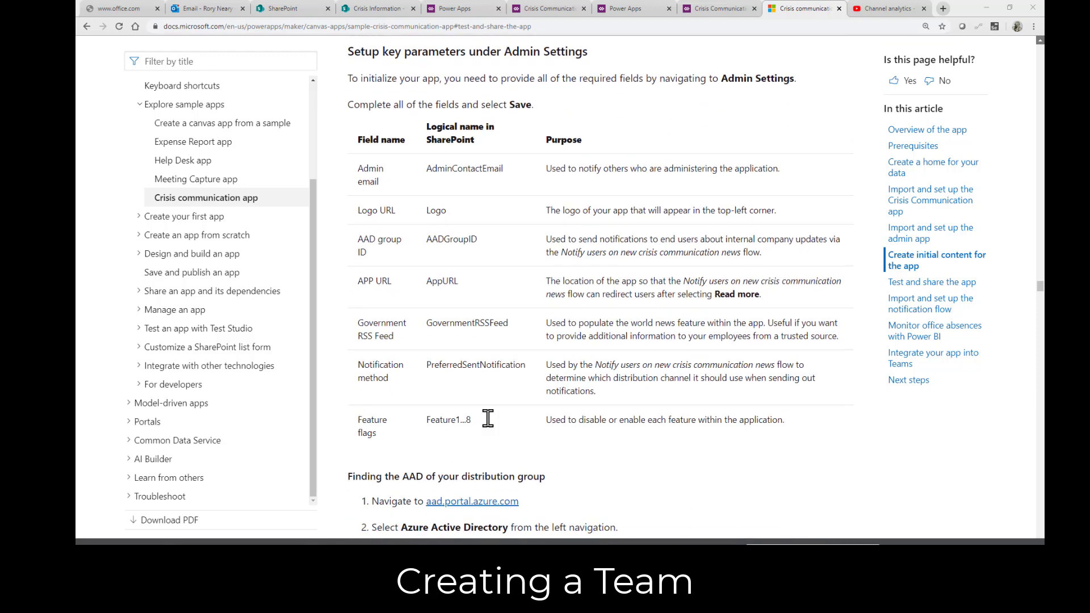
{"action": "scroll", "coordinate": [488, 418], "scroll_direction": "down", "scroll_amount": 2}
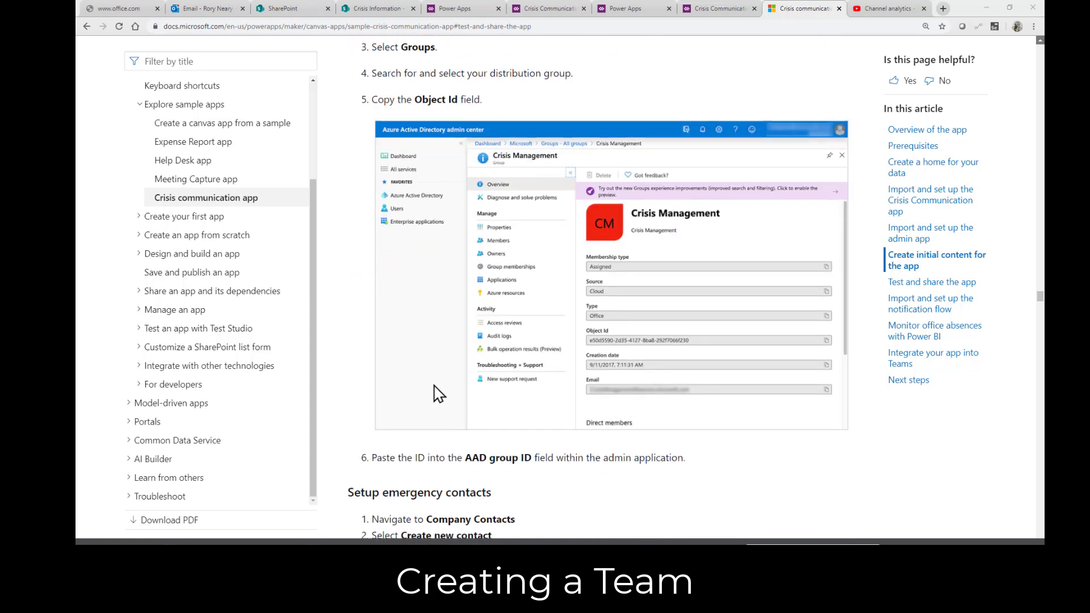
{"action": "scroll", "coordinate": [438, 394], "scroll_direction": "up", "scroll_amount": 4}
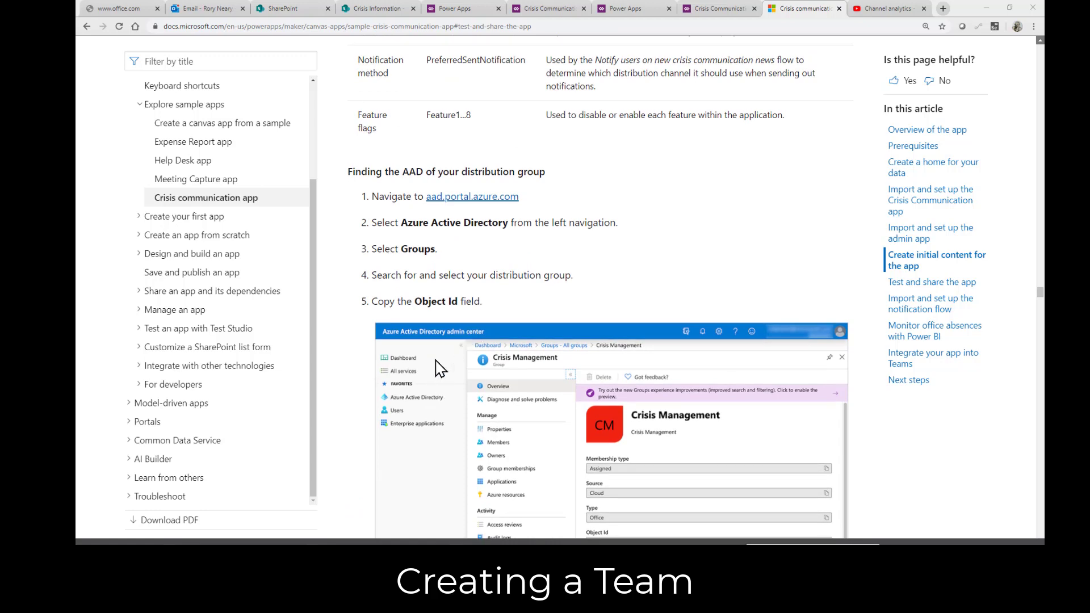
{"action": "scroll", "coordinate": [438, 369], "scroll_direction": "down", "scroll_amount": 10}
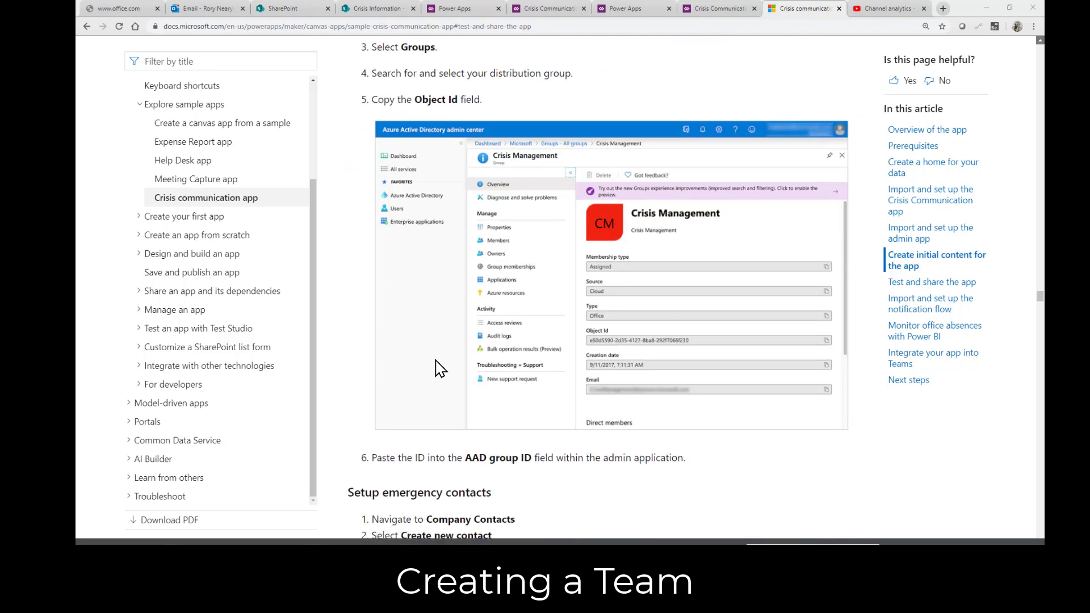
{"action": "scroll", "coordinate": [438, 369], "scroll_direction": "down", "scroll_amount": 2}
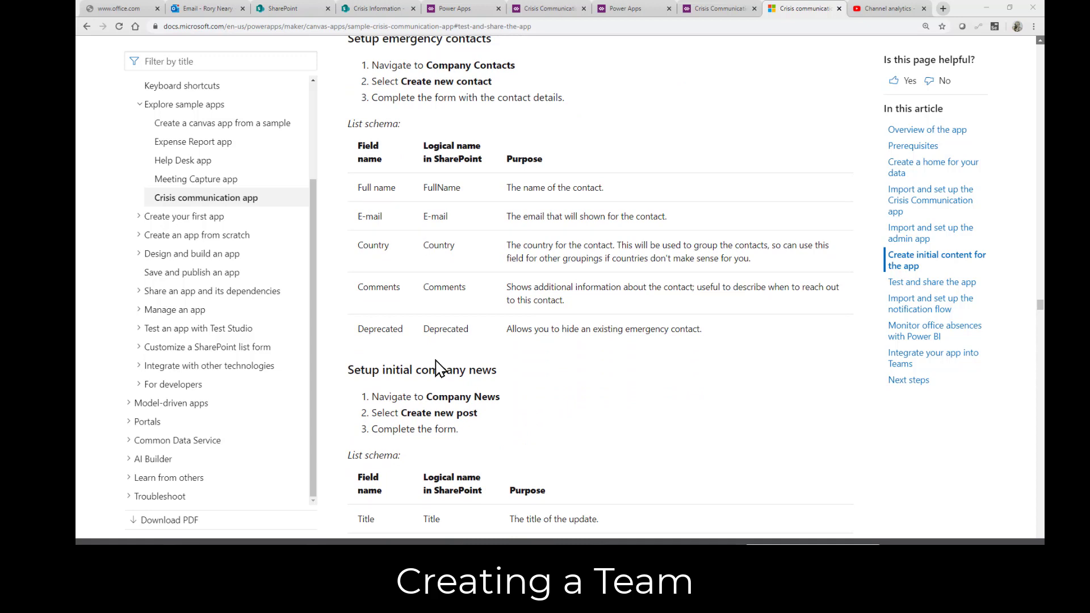
{"action": "scroll", "coordinate": [438, 369], "scroll_direction": "down", "scroll_amount": 6}
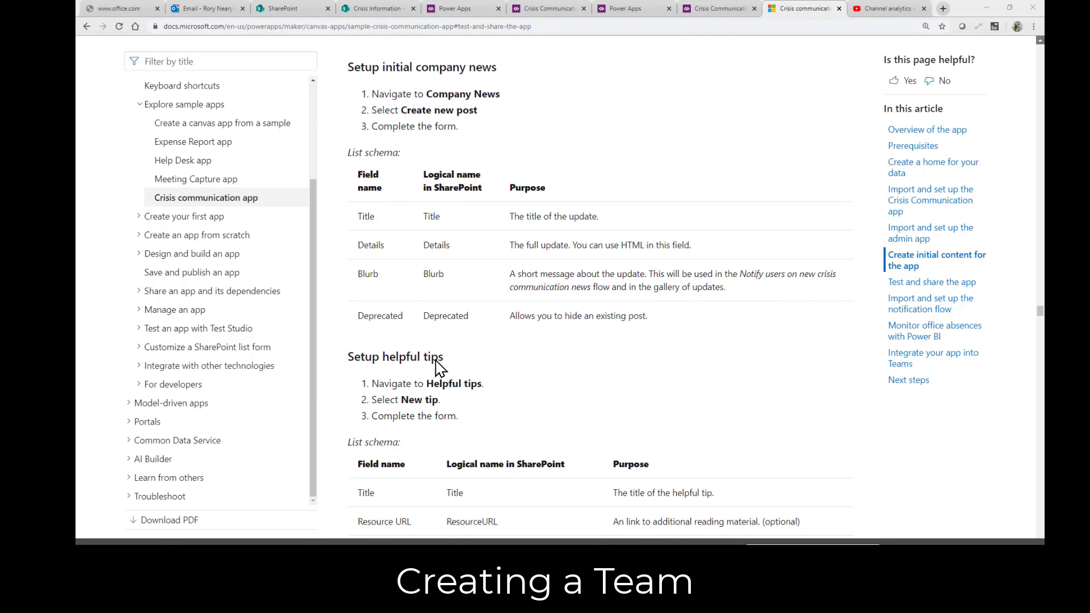
{"action": "scroll", "coordinate": [438, 369], "scroll_direction": "down", "scroll_amount": 7}
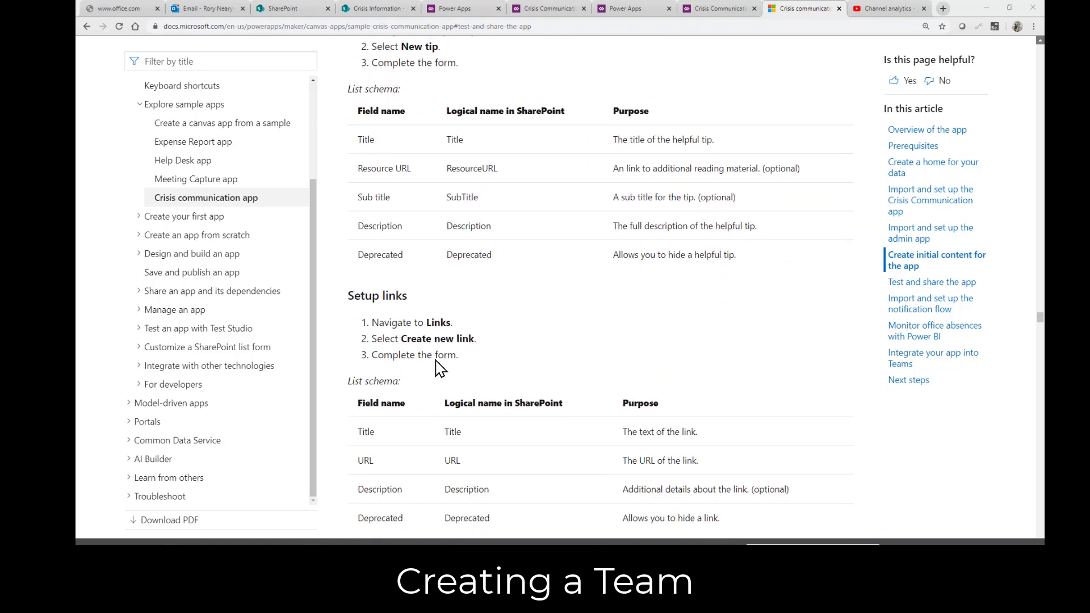
{"action": "scroll", "coordinate": [438, 369], "scroll_direction": "down", "scroll_amount": 8}
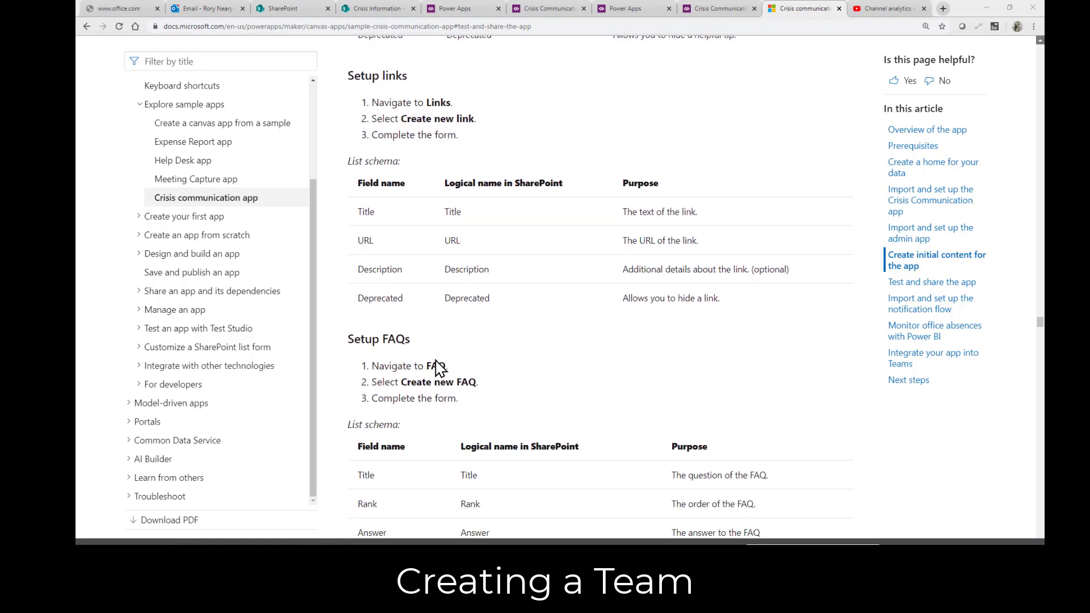
{"action": "scroll", "coordinate": [440, 368], "scroll_direction": "down", "scroll_amount": 7}
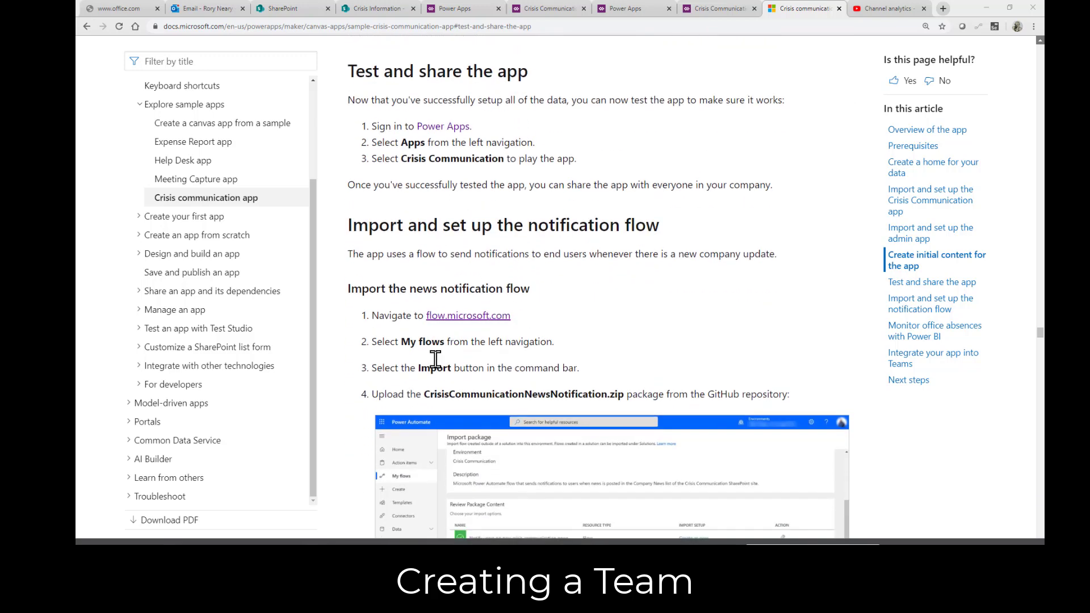
Scroll past the news notification flow import, edit and test steps to 'Monitor office absences with Power BI'.
{"action": "scroll", "coordinate": [435, 359], "scroll_direction": "down", "scroll_amount": 4}
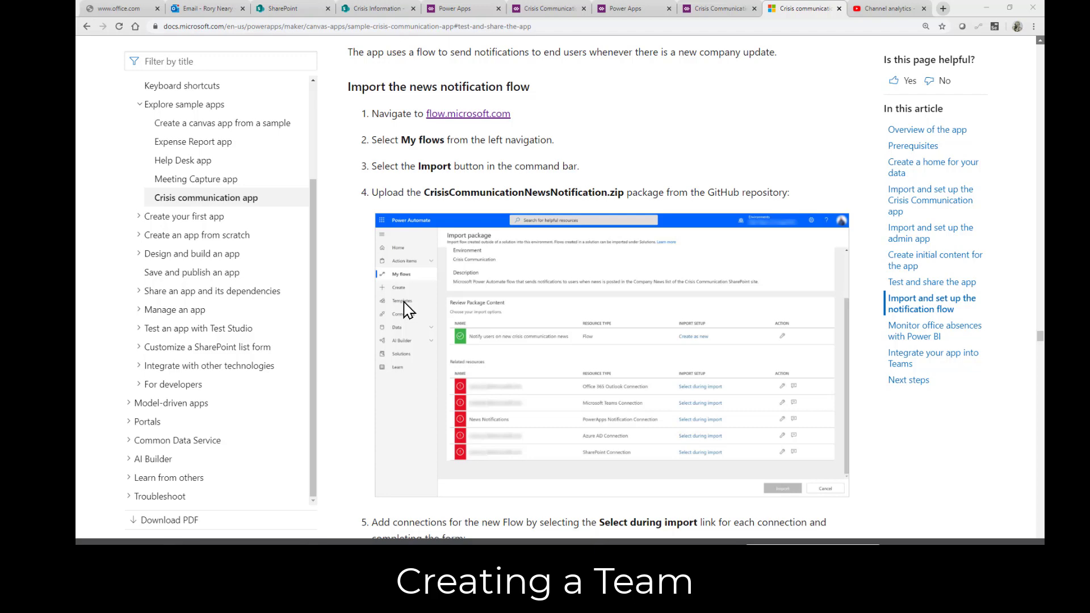
{"action": "scroll", "coordinate": [408, 311], "scroll_direction": "down", "scroll_amount": 3}
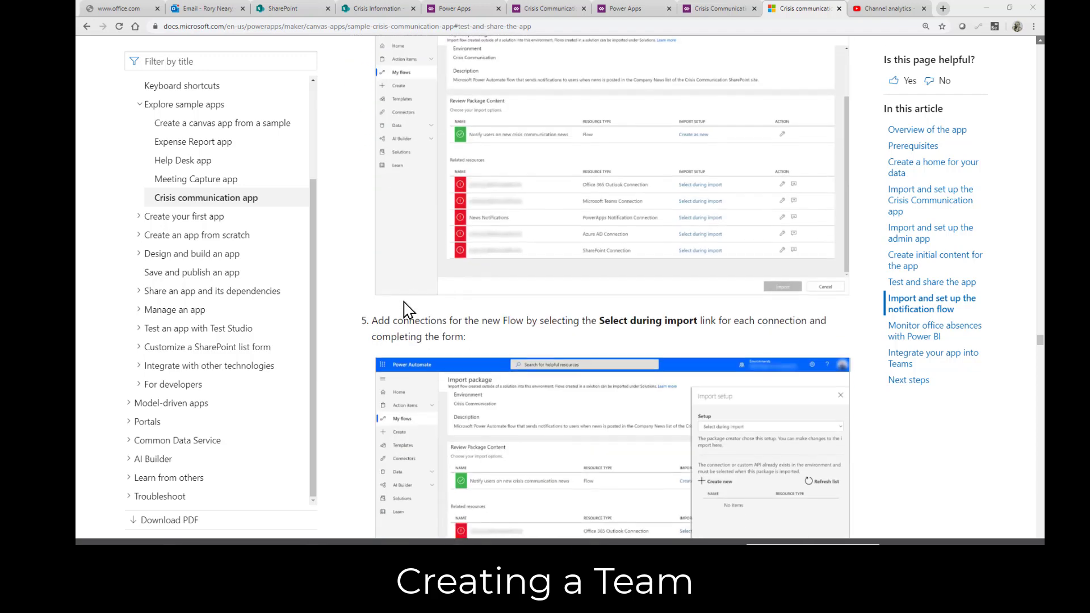
{"action": "scroll", "coordinate": [408, 311], "scroll_direction": "down", "scroll_amount": 5}
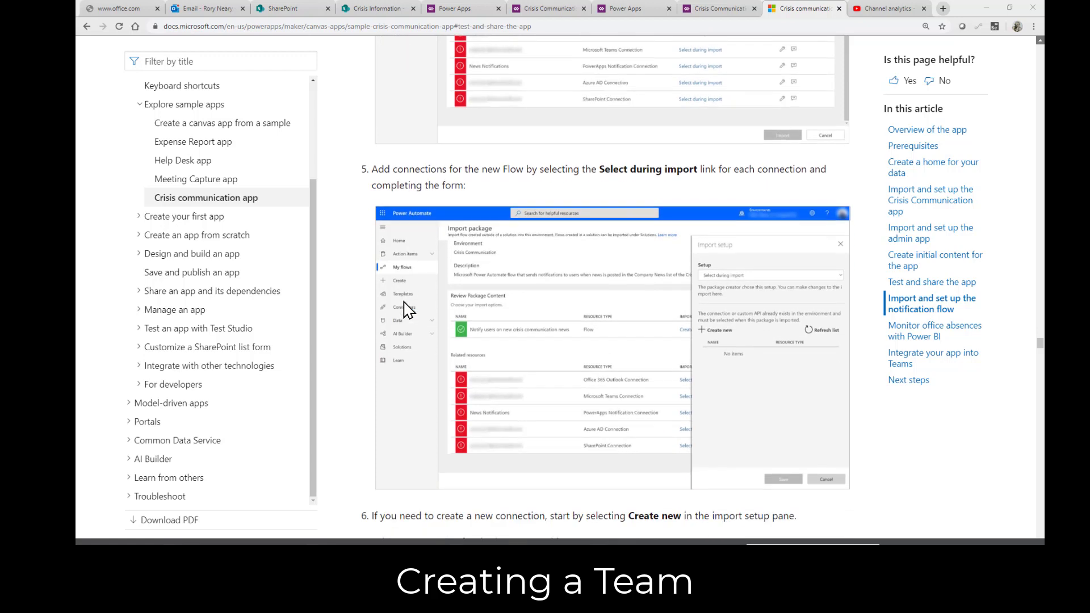
{"action": "scroll", "coordinate": [408, 311], "scroll_direction": "down", "scroll_amount": 2}
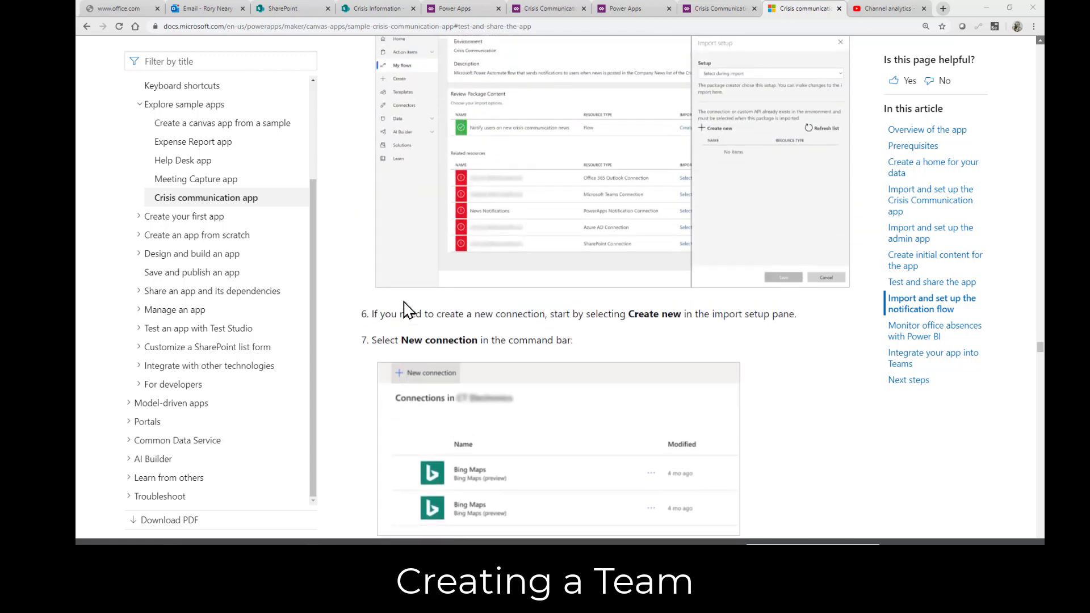
{"action": "scroll", "coordinate": [408, 310], "scroll_direction": "down", "scroll_amount": 8}
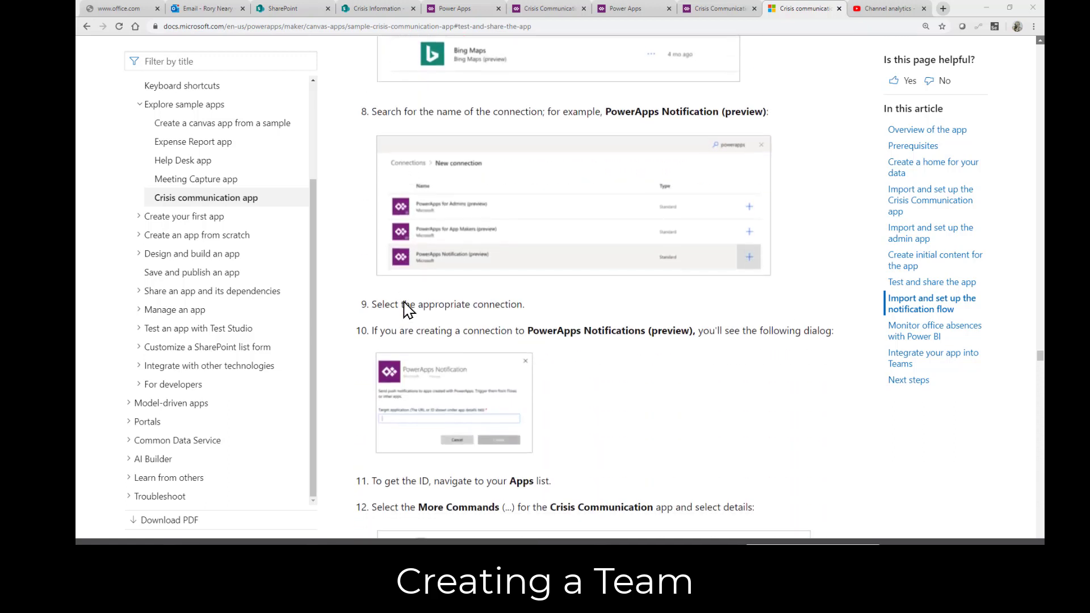
{"action": "scroll", "coordinate": [407, 310], "scroll_direction": "down", "scroll_amount": 2}
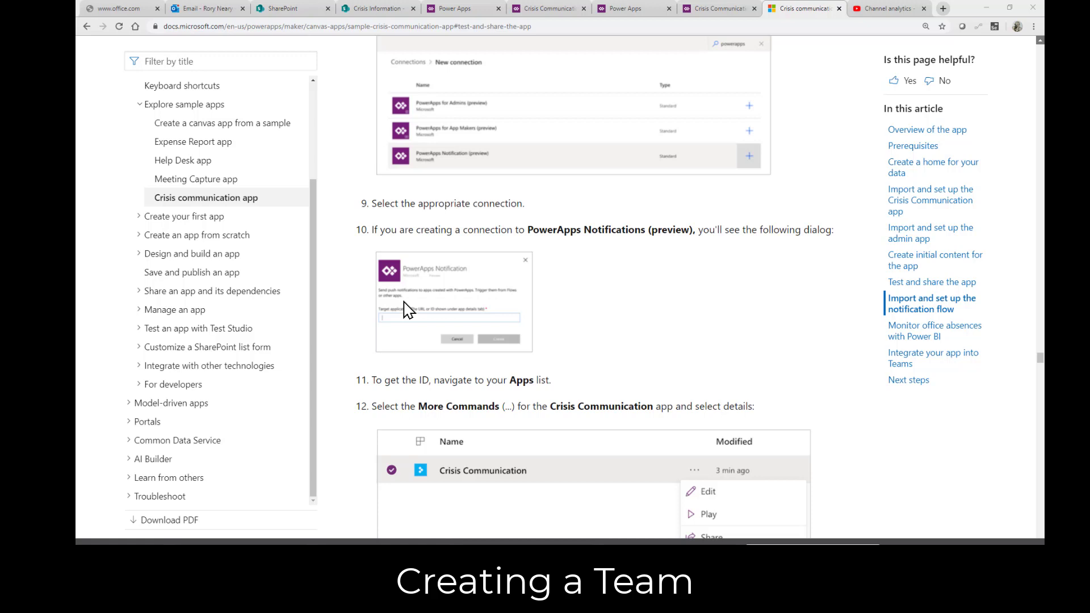
{"action": "scroll", "coordinate": [408, 309], "scroll_direction": "down", "scroll_amount": 8}
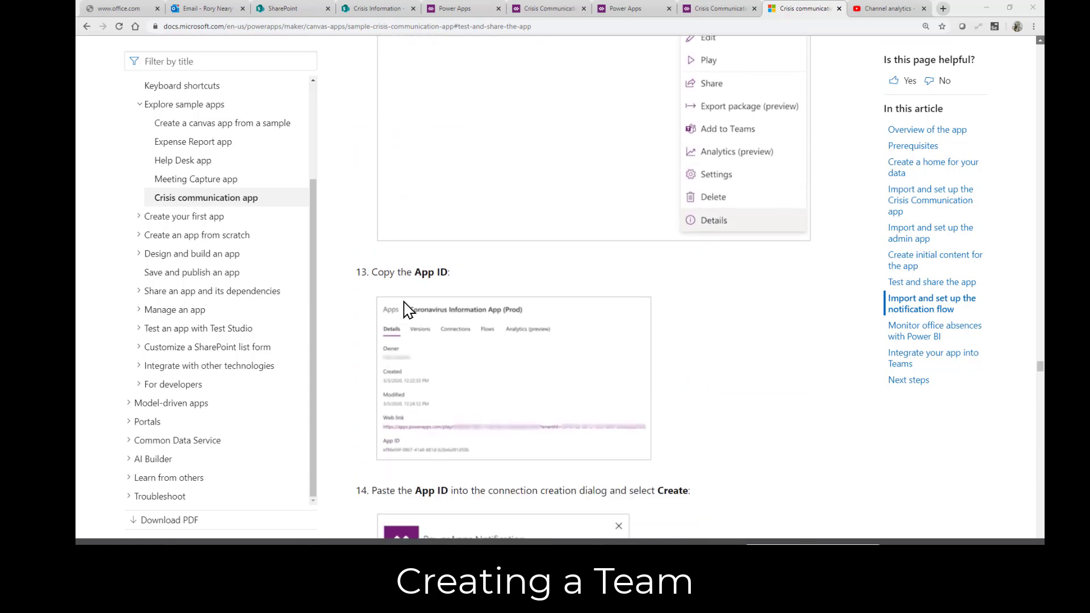
{"action": "scroll", "coordinate": [408, 309], "scroll_direction": "up", "scroll_amount": 2}
{"action": "scroll", "coordinate": [408, 309], "scroll_direction": "down", "scroll_amount": 6}
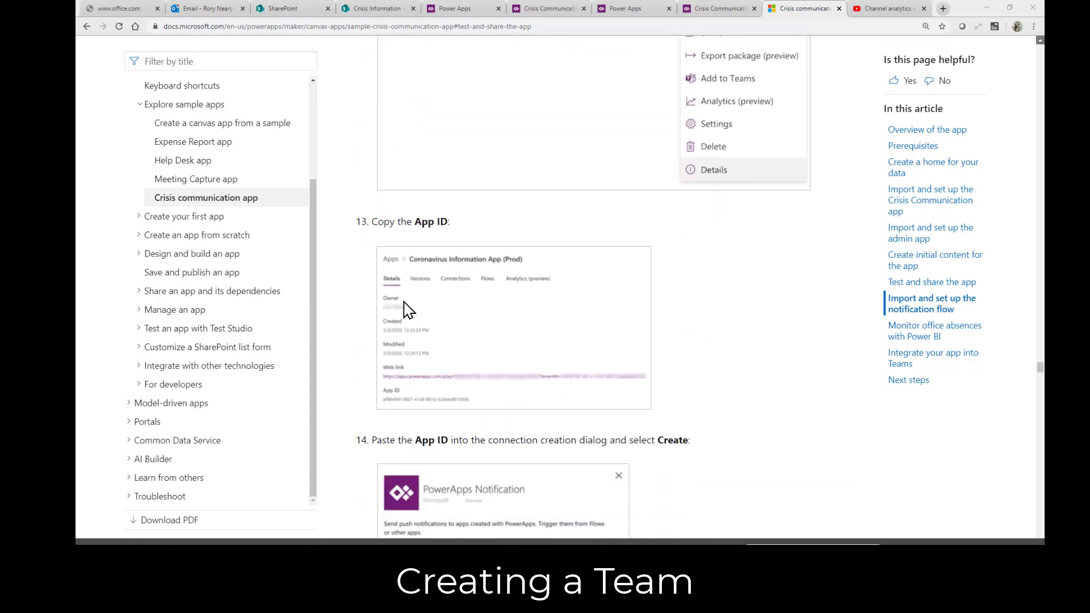
{"action": "scroll", "coordinate": [407, 310], "scroll_direction": "down", "scroll_amount": 3}
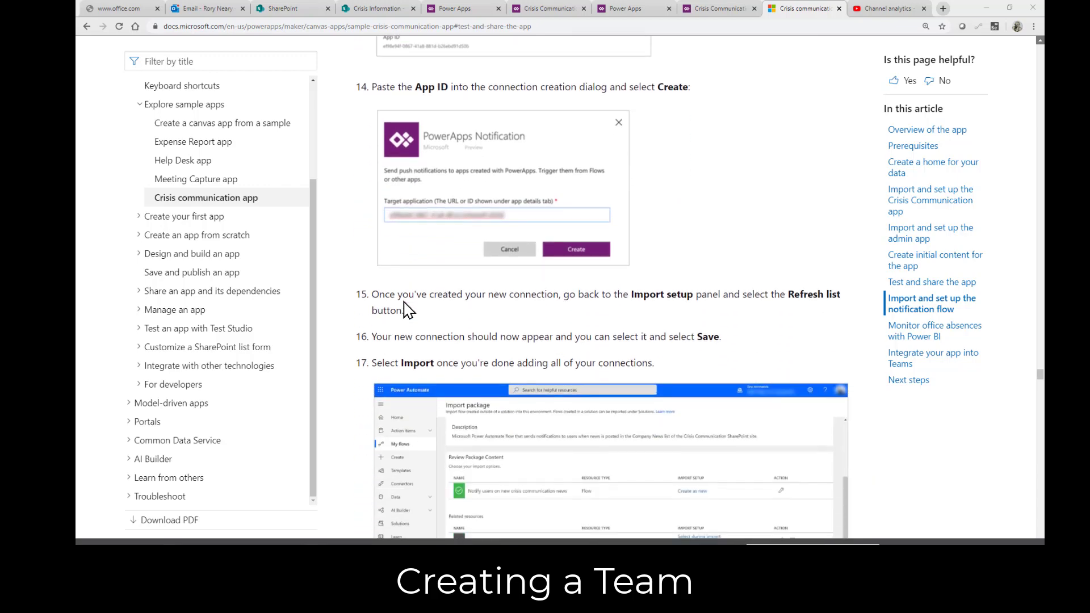
{"action": "scroll", "coordinate": [407, 310], "scroll_direction": "down", "scroll_amount": 3}
{"action": "scroll", "coordinate": [408, 309], "scroll_direction": "down", "scroll_amount": 9}
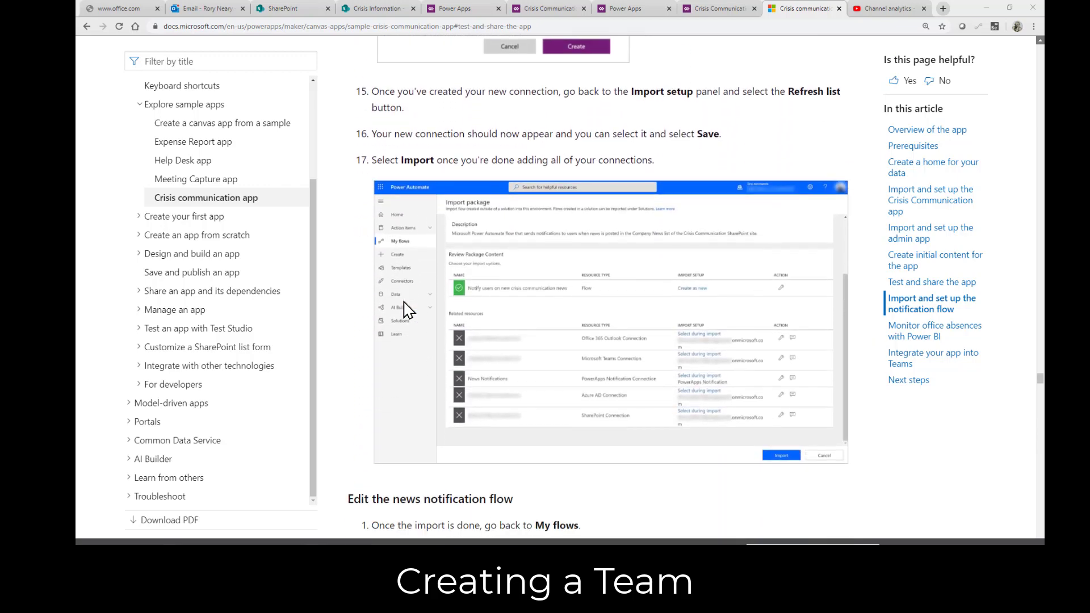
{"action": "scroll", "coordinate": [407, 310], "scroll_direction": "down", "scroll_amount": 1}
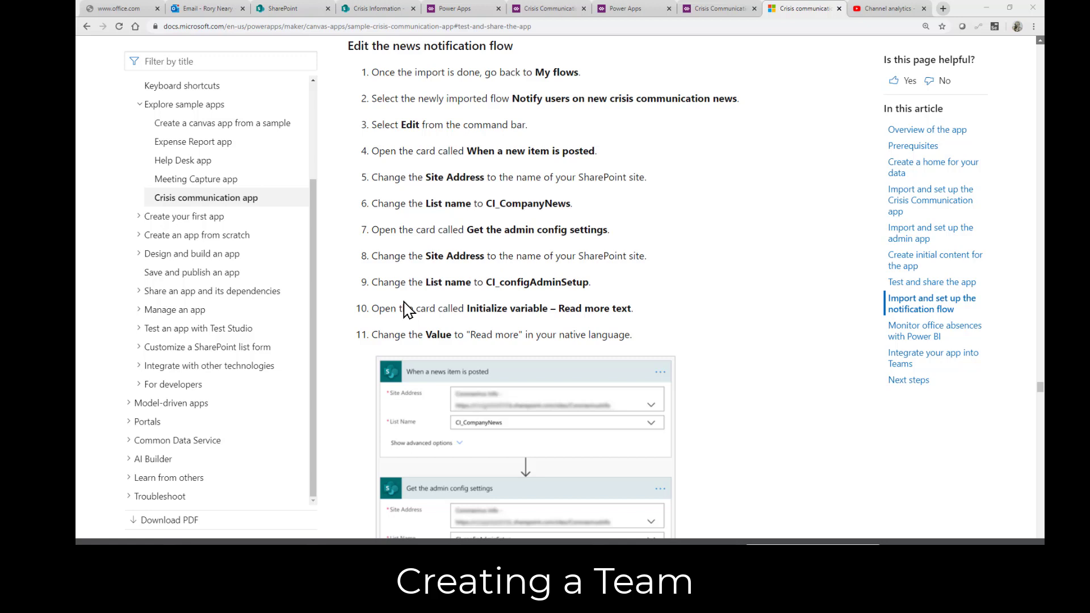
{"action": "scroll", "coordinate": [406, 310], "scroll_direction": "down", "scroll_amount": 5}
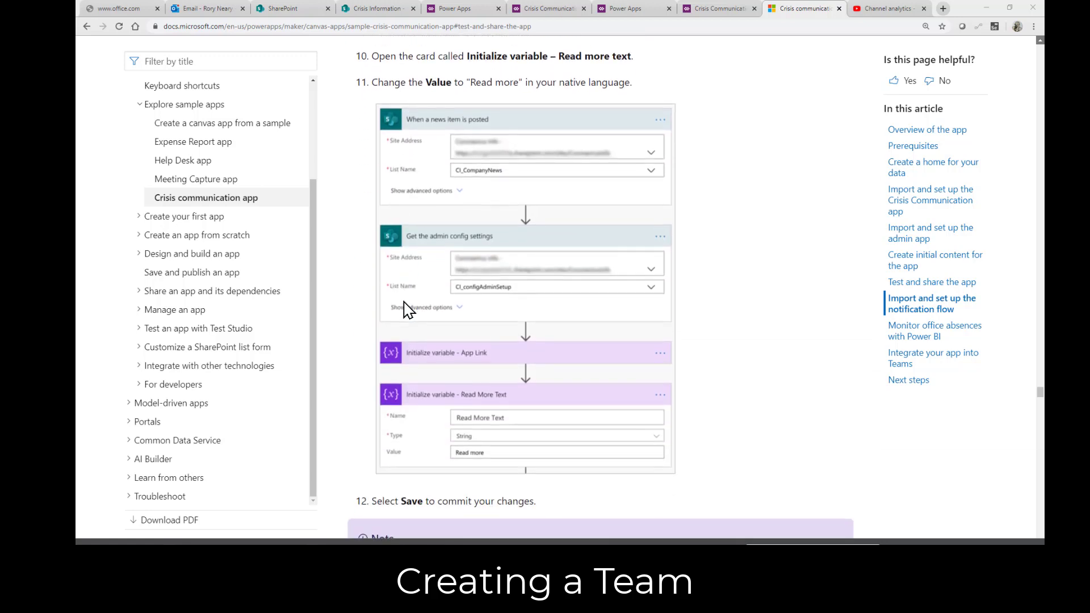
{"action": "scroll", "coordinate": [406, 310], "scroll_direction": "down", "scroll_amount": 5}
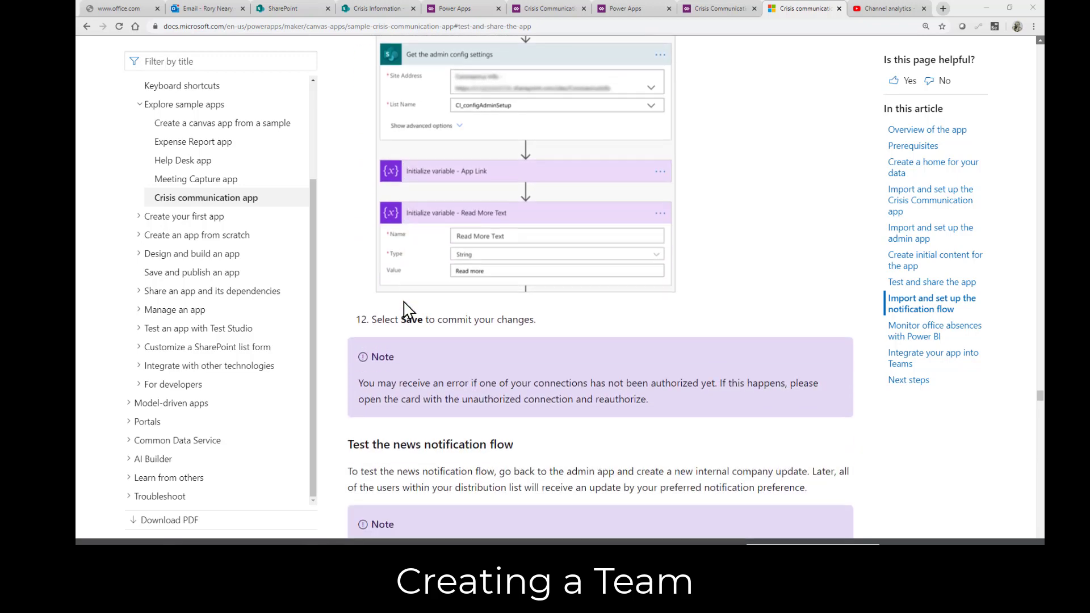
{"action": "scroll", "coordinate": [404, 304], "scroll_direction": "down", "scroll_amount": 9}
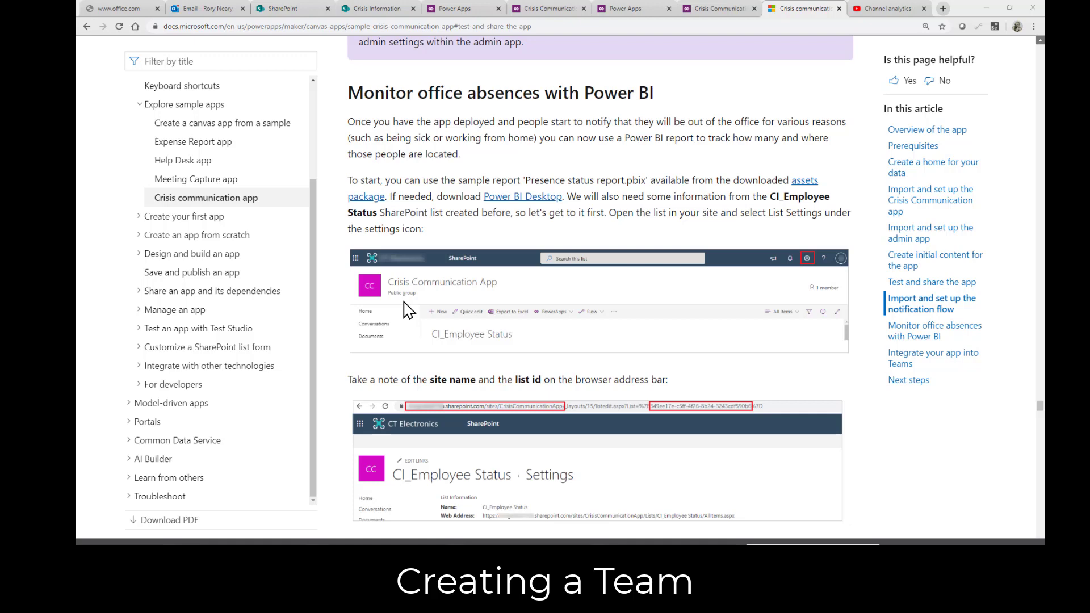
Scroll through the Power BI and Power Query Editor steps to 'Integrate your app into Teams'.
{"action": "scroll", "coordinate": [404, 310], "scroll_direction": "down", "scroll_amount": 7}
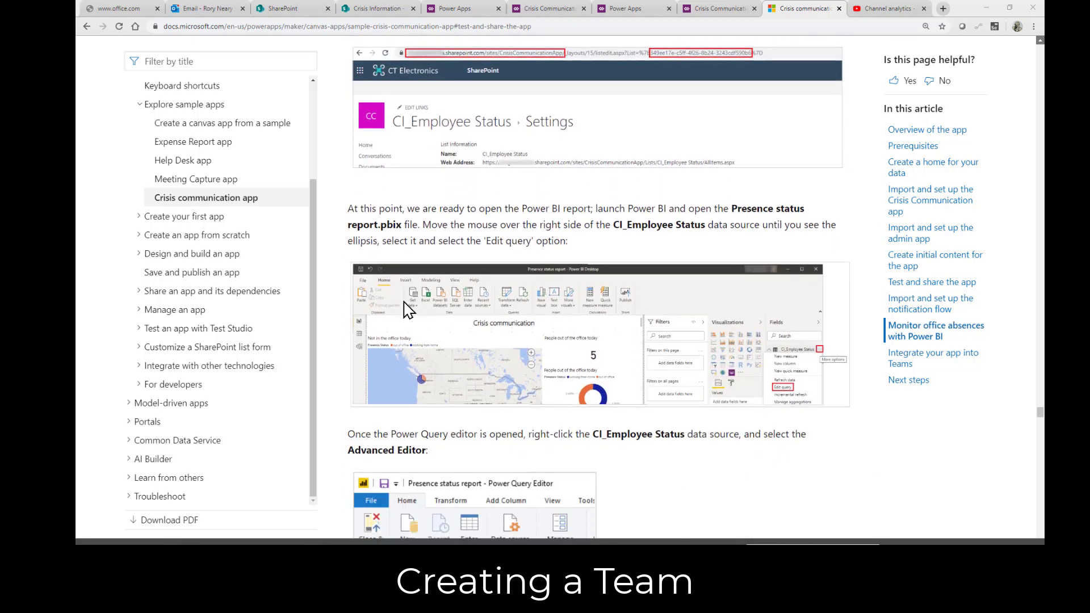
{"action": "scroll", "coordinate": [404, 310], "scroll_direction": "down", "scroll_amount": 3}
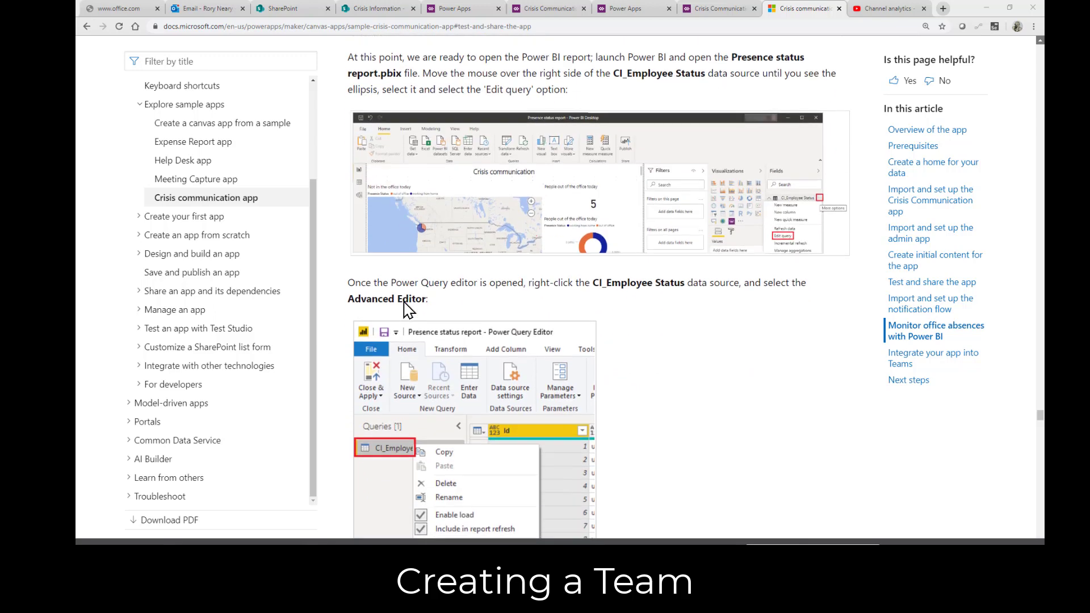
{"action": "scroll", "coordinate": [404, 301], "scroll_direction": "down", "scroll_amount": 5}
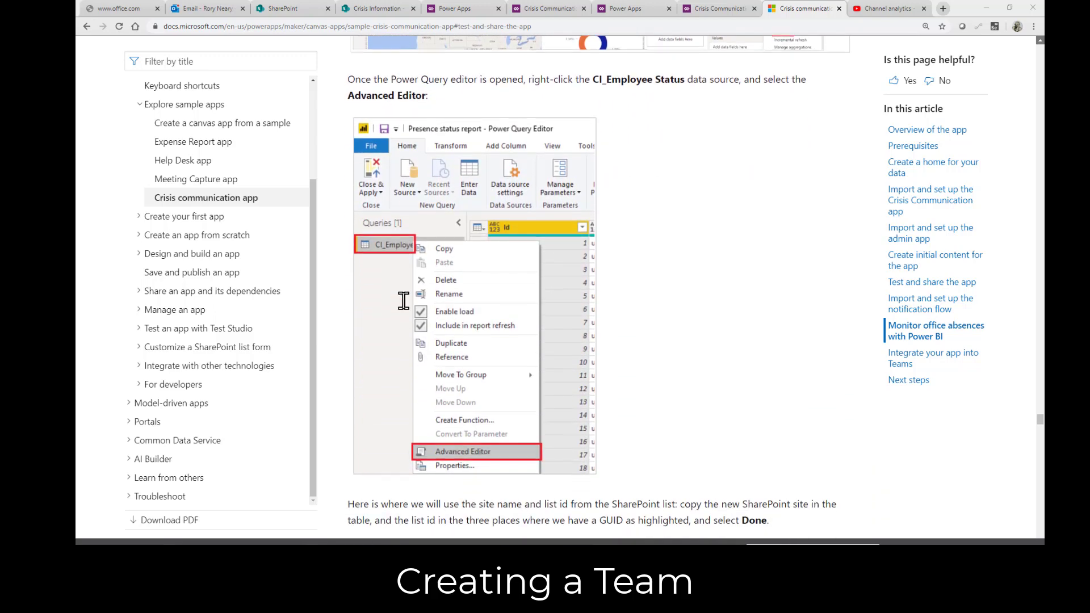
{"action": "scroll", "coordinate": [403, 300], "scroll_direction": "down", "scroll_amount": 2}
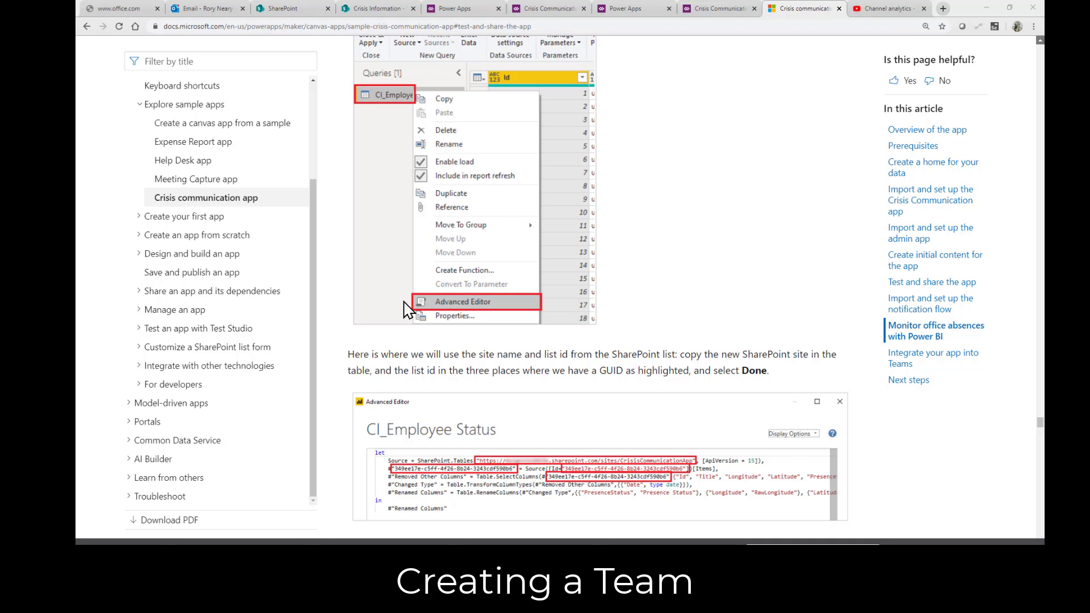
{"action": "scroll", "coordinate": [408, 309], "scroll_direction": "down", "scroll_amount": 3}
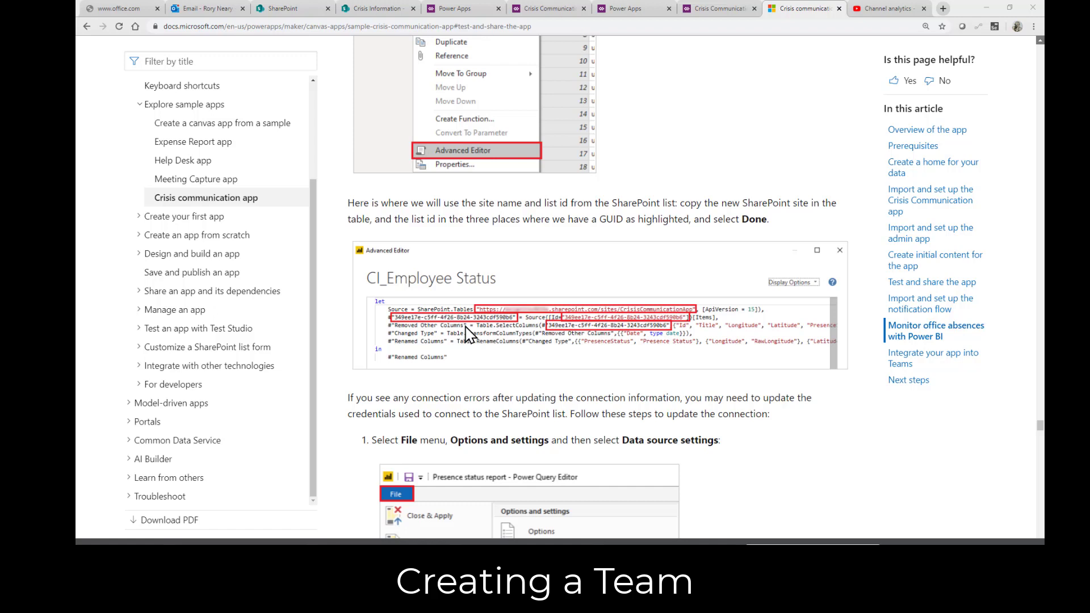
{"action": "scroll", "coordinate": [466, 332], "scroll_direction": "down", "scroll_amount": 6}
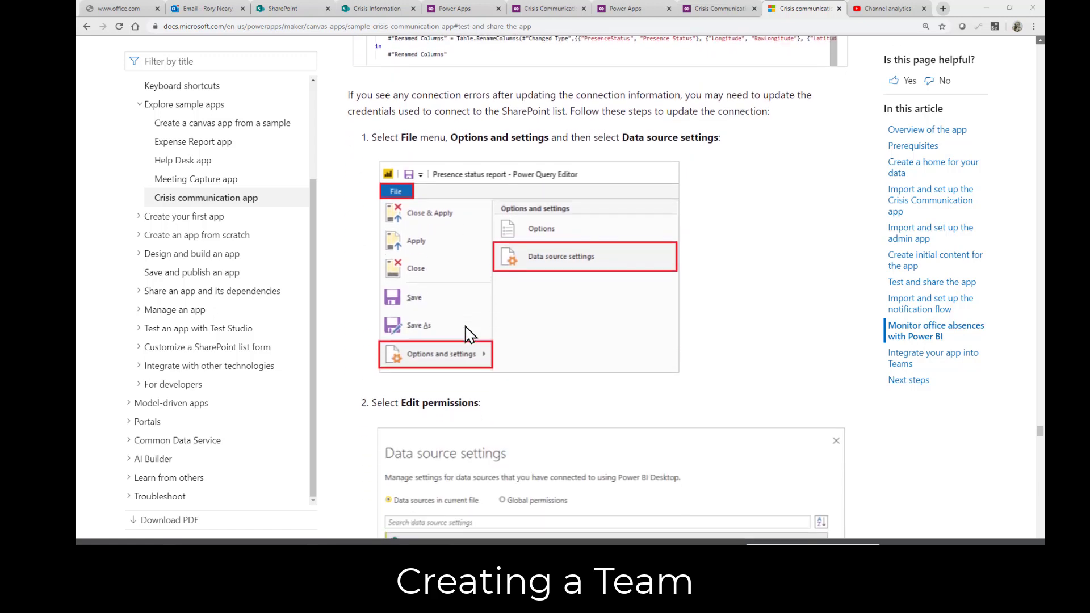
{"action": "scroll", "coordinate": [469, 333], "scroll_direction": "down", "scroll_amount": 10}
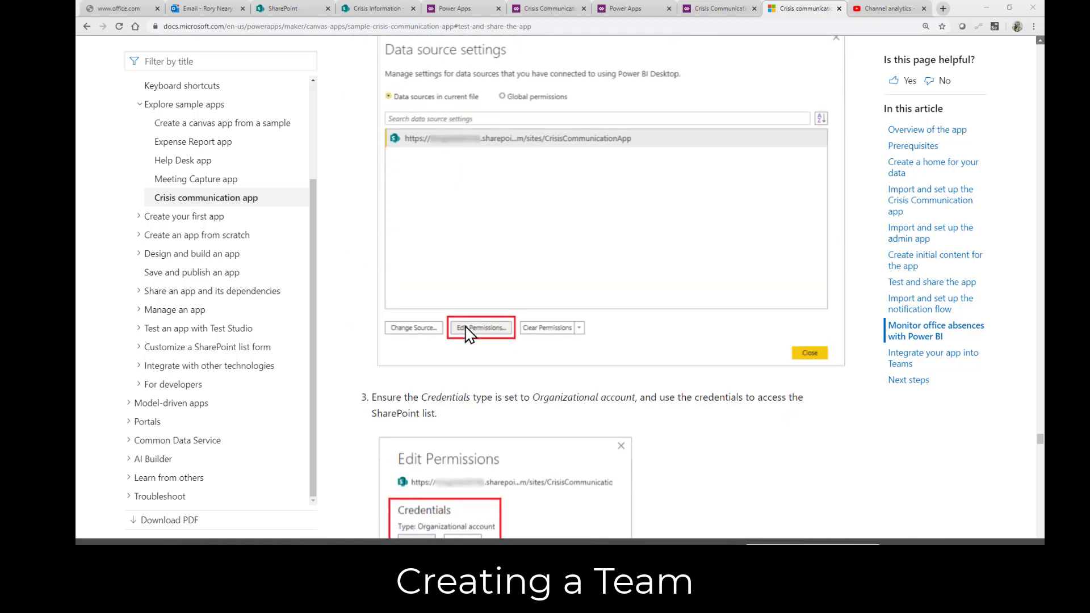
{"action": "scroll", "coordinate": [469, 334], "scroll_direction": "down", "scroll_amount": 2}
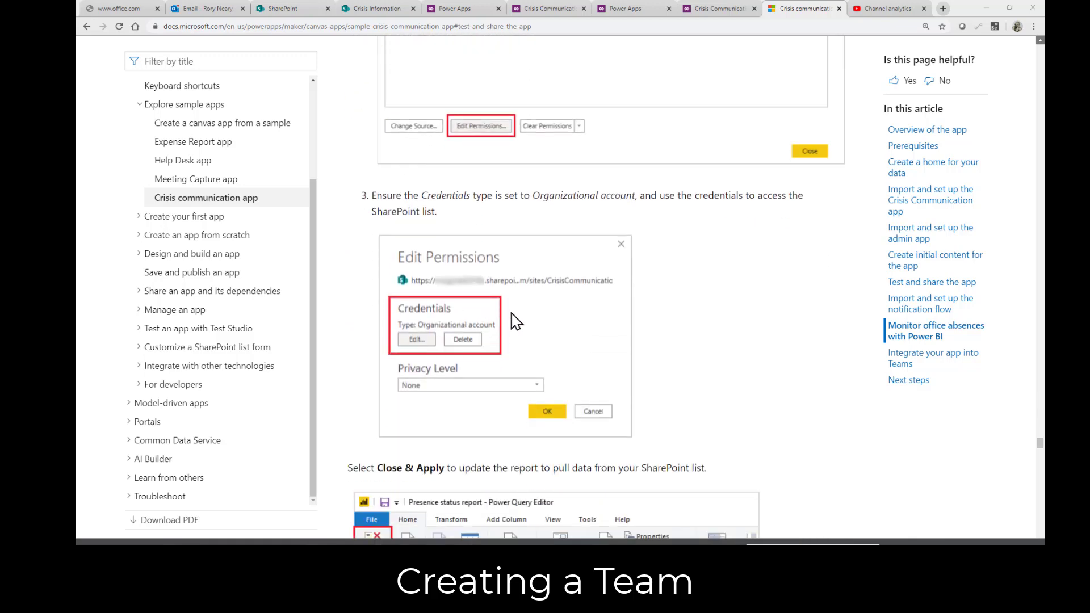
{"action": "scroll", "coordinate": [468, 334], "scroll_direction": "down", "scroll_amount": 3}
{"action": "scroll", "coordinate": [475, 335], "scroll_direction": "down", "scroll_amount": 3}
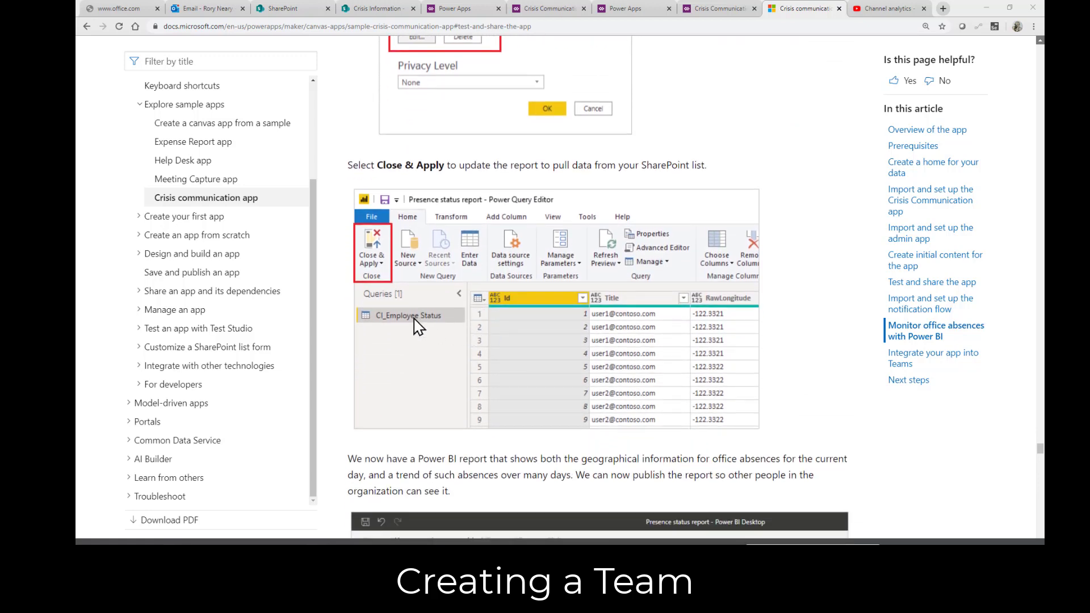
{"action": "scroll", "coordinate": [418, 326], "scroll_direction": "down", "scroll_amount": 7}
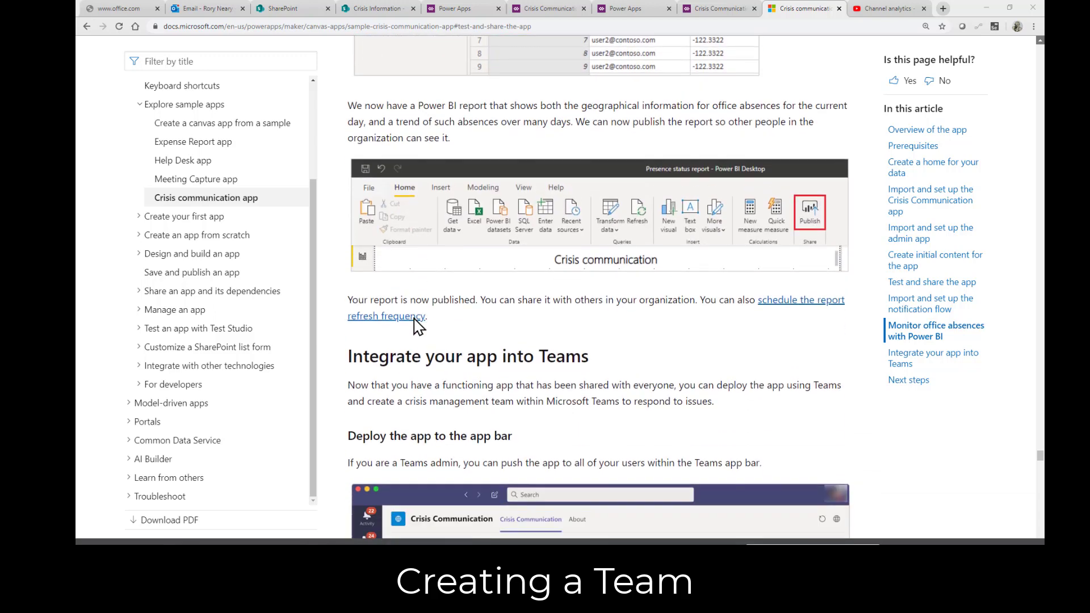
{"action": "scroll", "coordinate": [418, 326], "scroll_direction": "down", "scroll_amount": 2}
{"action": "scroll", "coordinate": [418, 327], "scroll_direction": "down", "scroll_amount": 4}
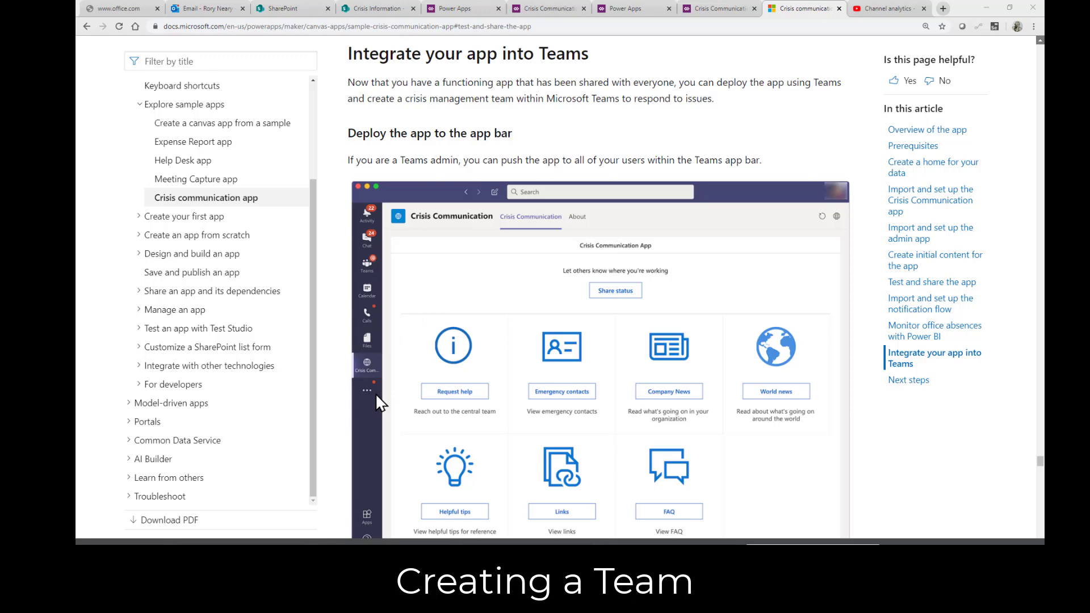
Scroll through the Add to Teams, pinned apps and crisis management team steps toward Next steps.
{"action": "scroll", "coordinate": [377, 396], "scroll_direction": "down", "scroll_amount": 6}
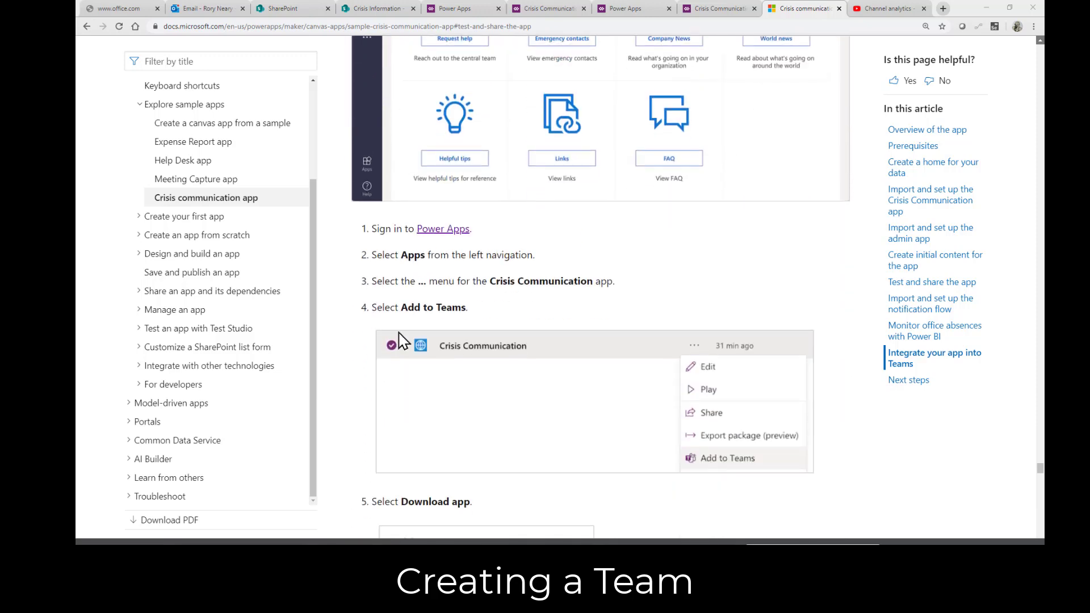
{"action": "scroll", "coordinate": [400, 341], "scroll_direction": "down", "scroll_amount": 4}
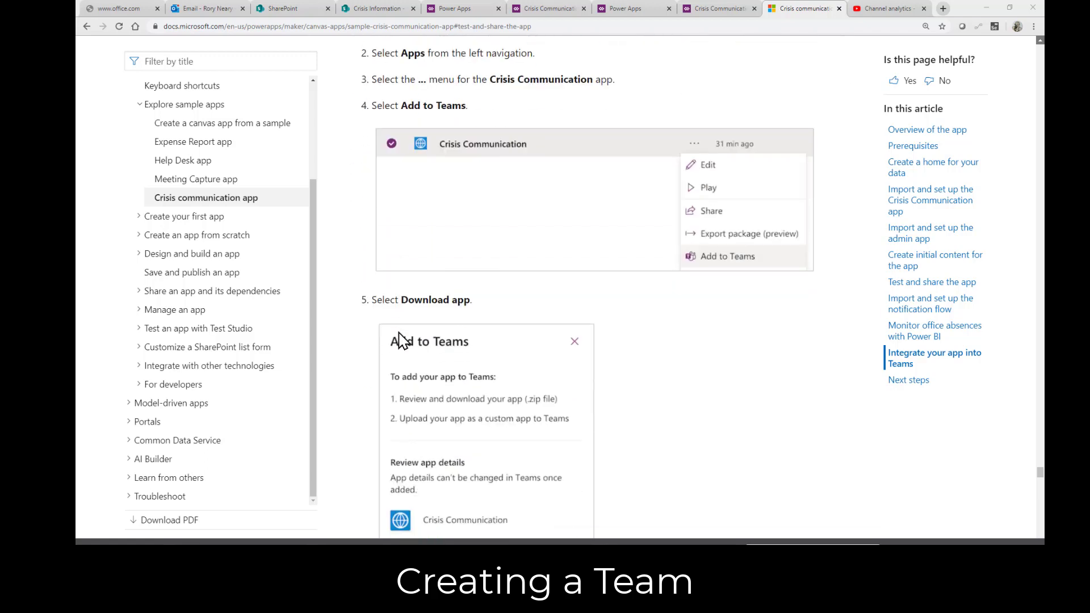
{"action": "scroll", "coordinate": [401, 340], "scroll_direction": "down", "scroll_amount": 2}
{"action": "scroll", "coordinate": [400, 340], "scroll_direction": "down", "scroll_amount": 6}
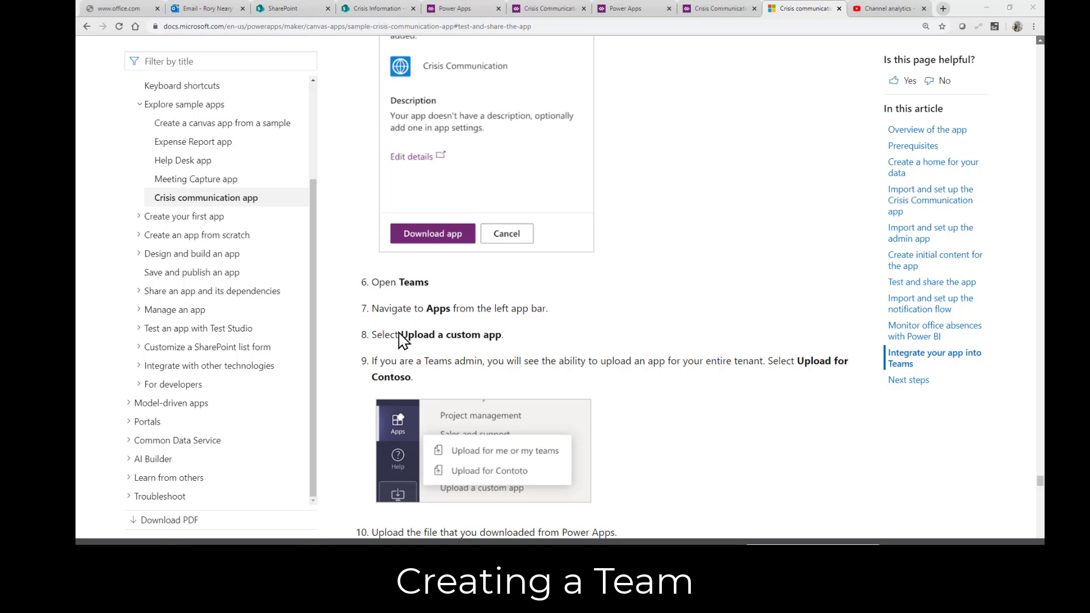
{"action": "scroll", "coordinate": [403, 341], "scroll_direction": "down", "scroll_amount": 1}
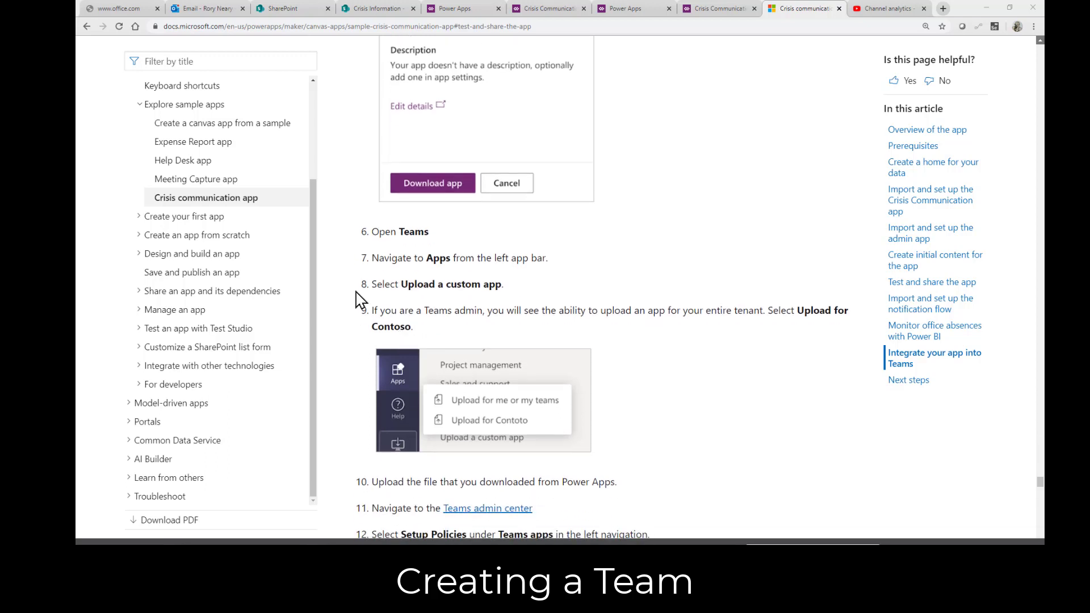
{"action": "scroll", "coordinate": [359, 299], "scroll_direction": "down", "scroll_amount": 5}
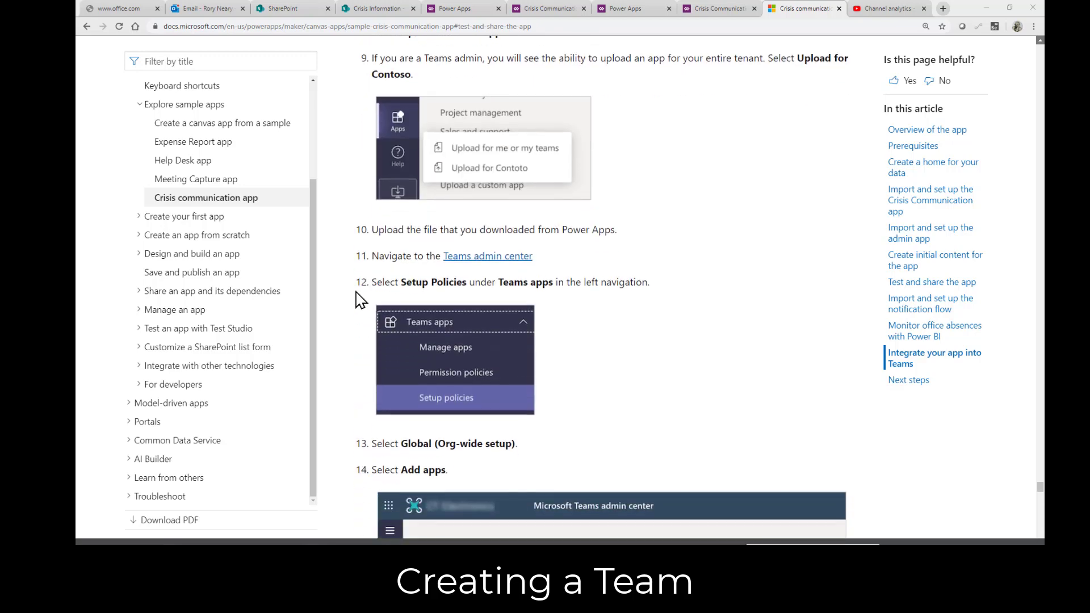
{"action": "scroll", "coordinate": [359, 299], "scroll_direction": "down", "scroll_amount": 5}
{"action": "scroll", "coordinate": [357, 300], "scroll_direction": "down", "scroll_amount": 9}
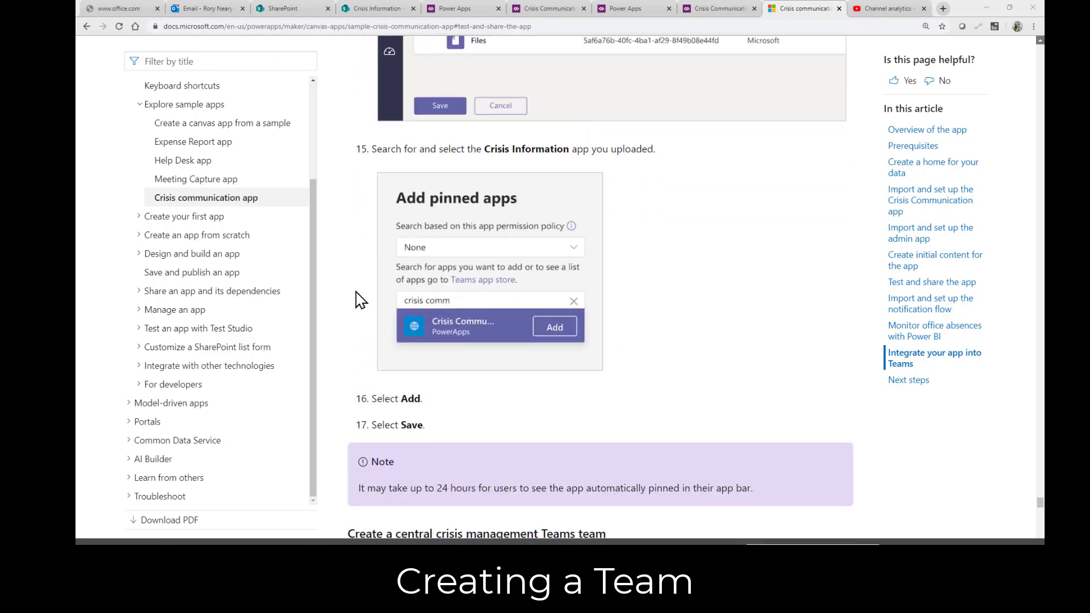
{"action": "scroll", "coordinate": [358, 300], "scroll_direction": "down", "scroll_amount": 4}
{"action": "scroll", "coordinate": [355, 291], "scroll_direction": "down", "scroll_amount": 2}
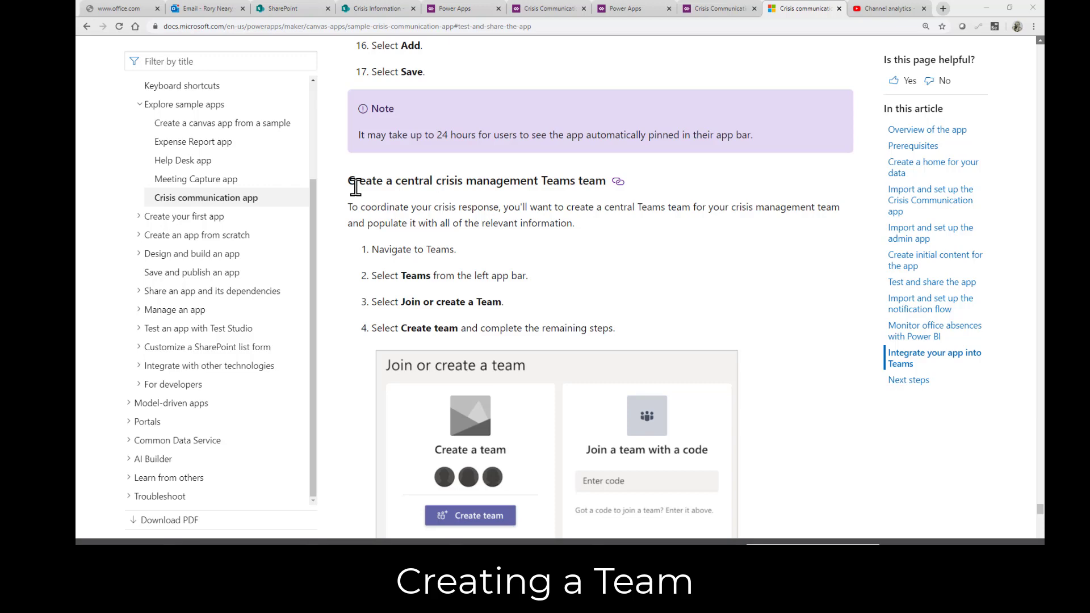
{"action": "scroll", "coordinate": [355, 187], "scroll_direction": "down", "scroll_amount": 6}
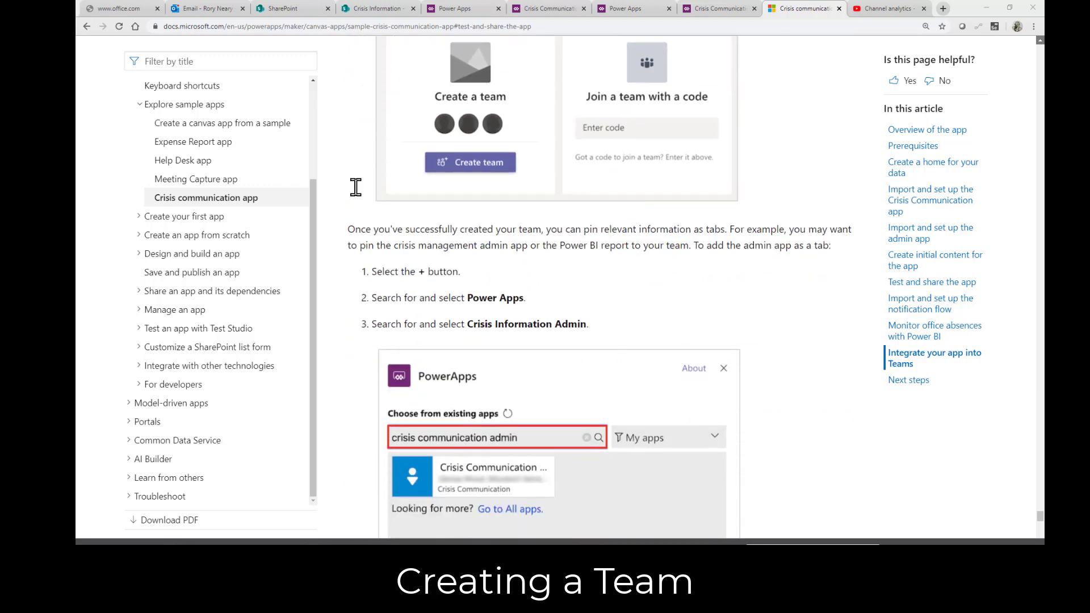
{"action": "scroll", "coordinate": [355, 188], "scroll_direction": "down", "scroll_amount": 7}
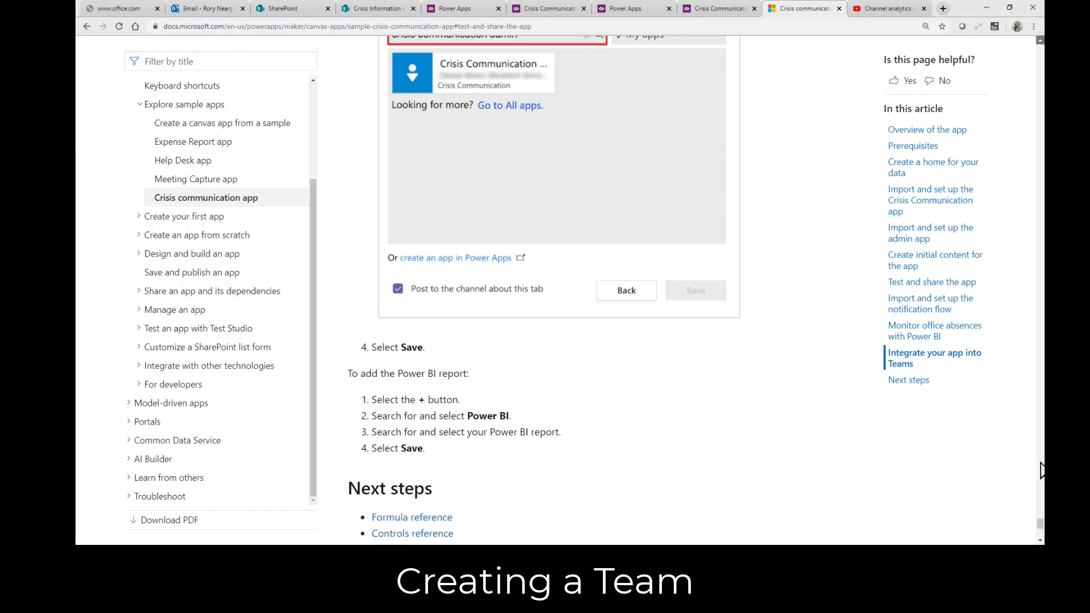
Drag the scrollbar back up to the 'Update the request help Flow' section.
{"action": "left_click_drag", "start_coordinate": [1040, 525], "coordinate": [1040, 203]}
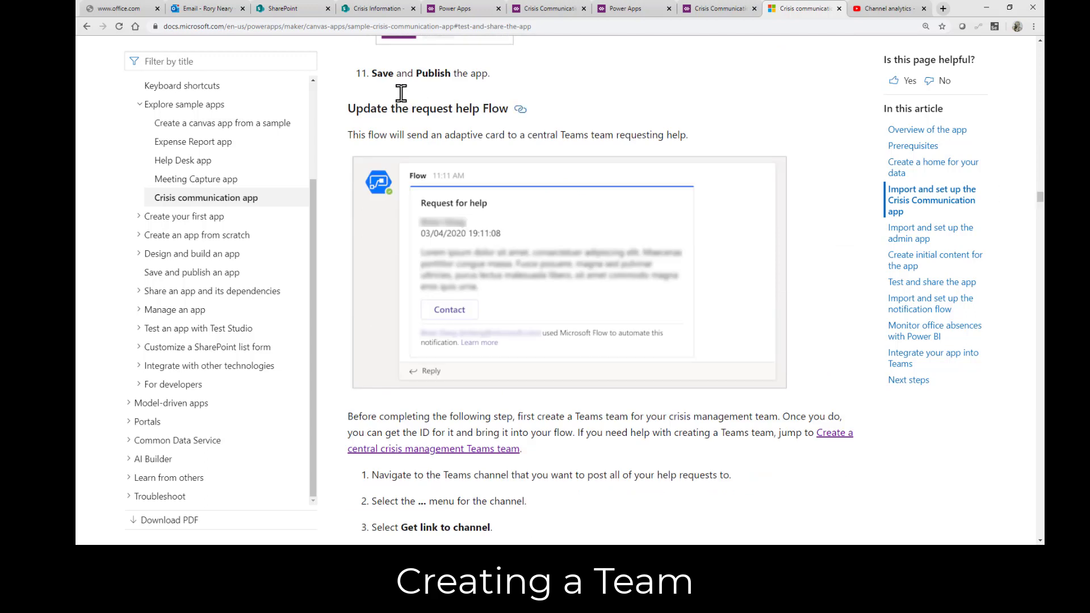
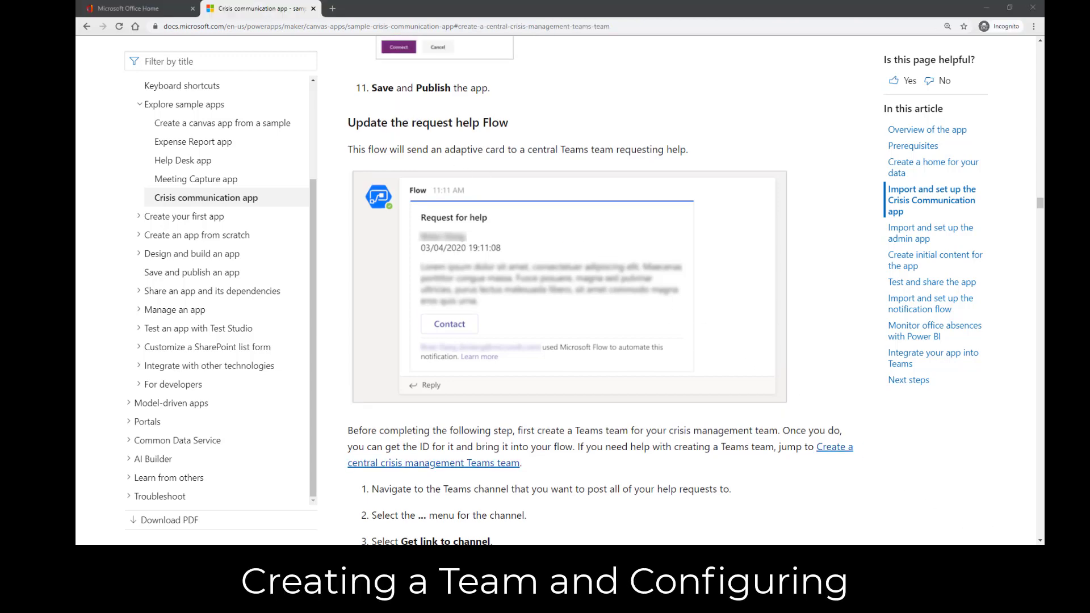
From the Office 365 home page search, launch Power Automate in a new tab.
{"action": "left_click", "coordinate": [139, 13]}
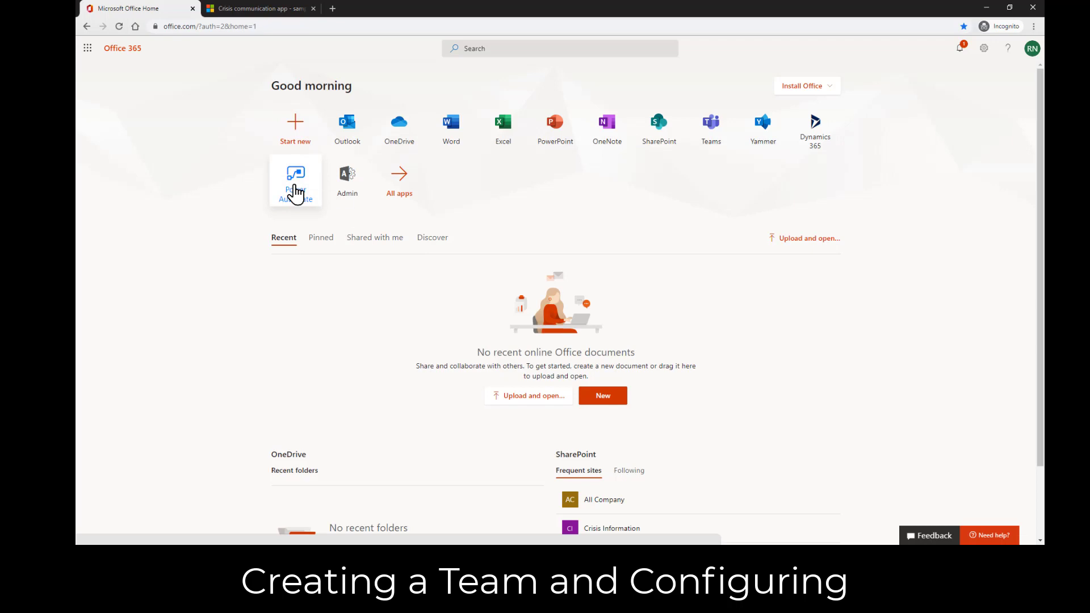
{"action": "left_click", "coordinate": [582, 49]}
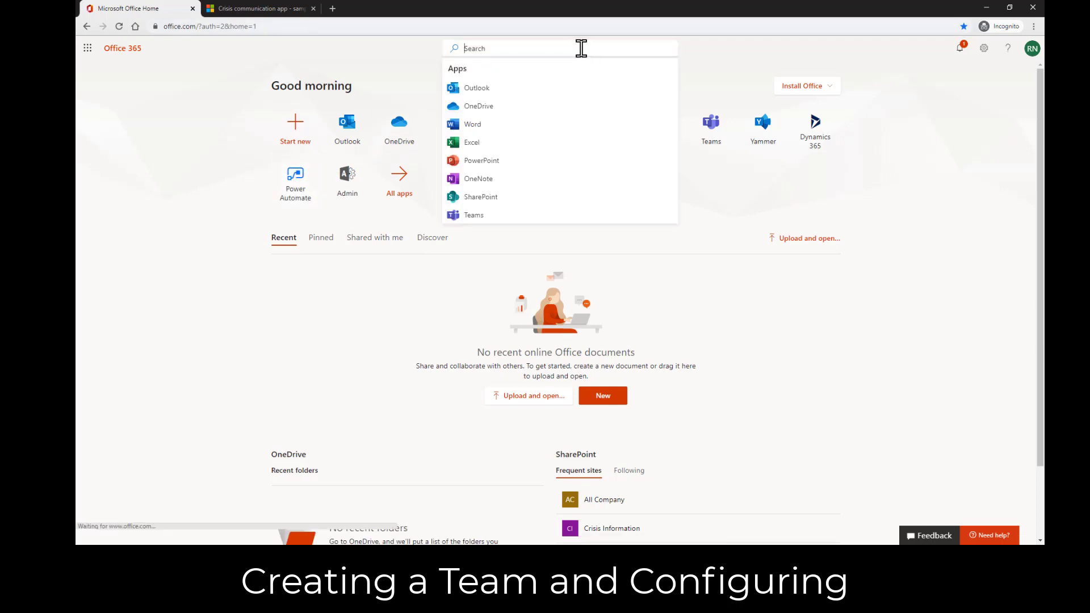
{"action": "left_click", "coordinate": [297, 197]}
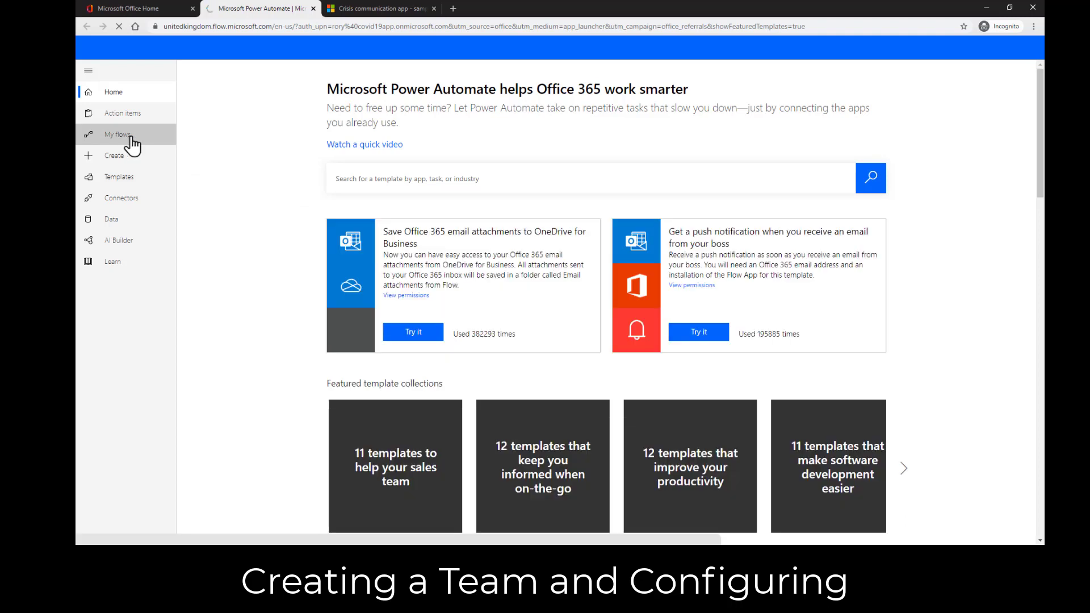
Start a flow package import from My flows, cancel the file upload, and return to the docs.
{"action": "left_click", "coordinate": [130, 137]}
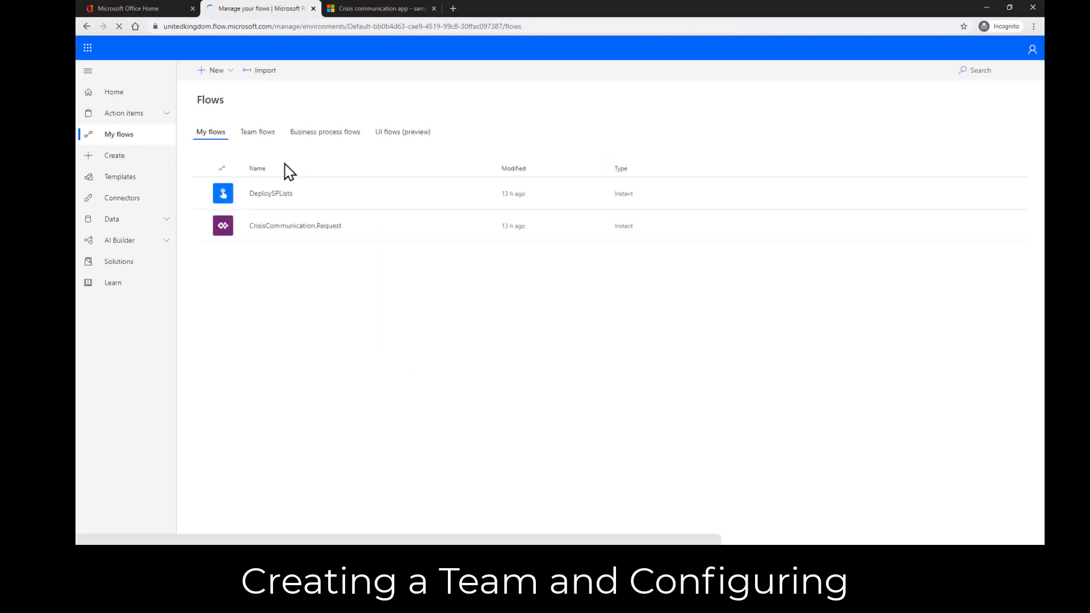
{"action": "left_click", "coordinate": [262, 70]}
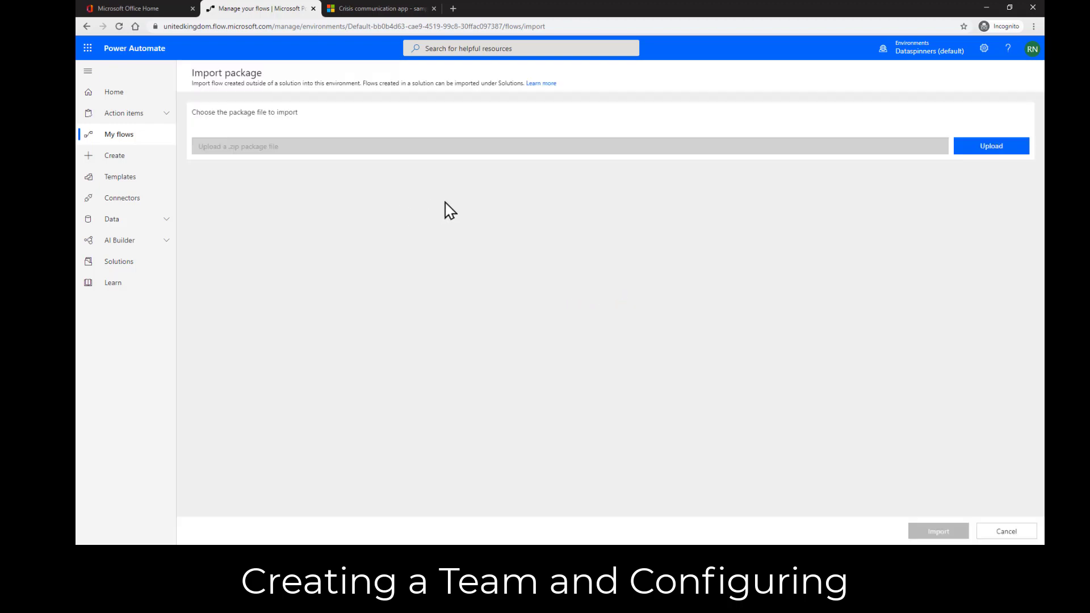
{"action": "left_click", "coordinate": [979, 150]}
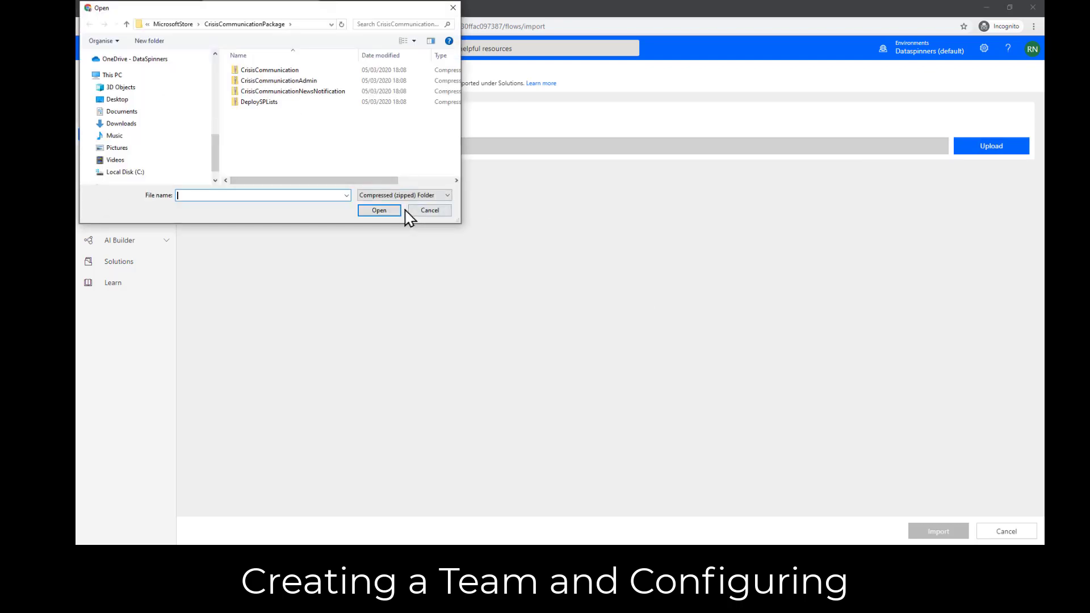
{"action": "left_click", "coordinate": [434, 210]}
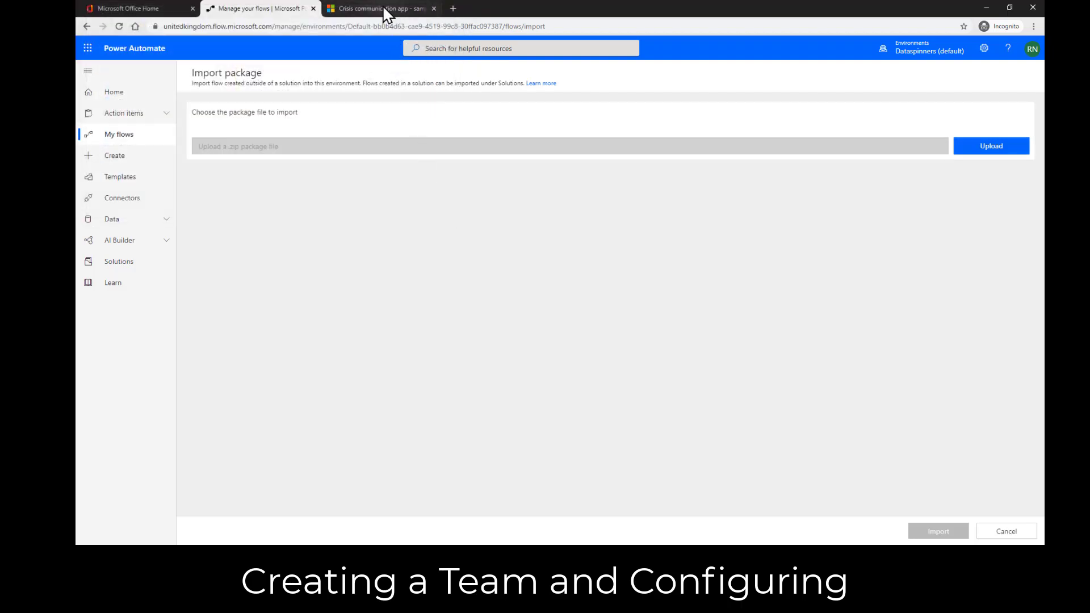
{"action": "left_click", "coordinate": [384, 8]}
Review the 'Update the request help Flow' docs section, then go back to Office home.
{"action": "scroll", "coordinate": [430, 248], "scroll_direction": "down", "scroll_amount": 2}
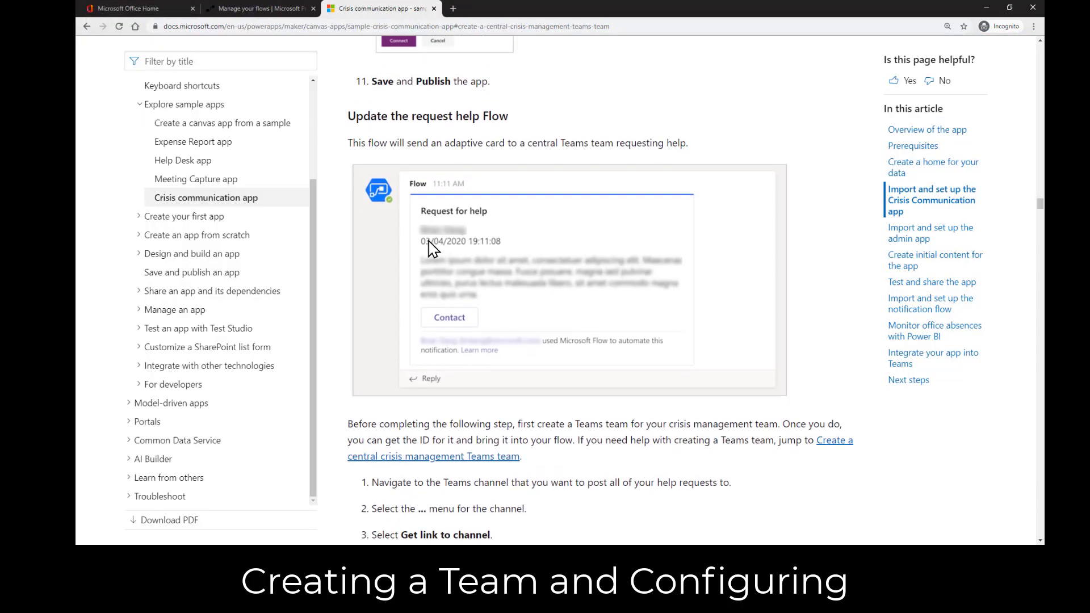
{"action": "scroll", "coordinate": [430, 248], "scroll_direction": "down", "scroll_amount": 2}
{"action": "scroll", "coordinate": [430, 248], "scroll_direction": "up", "scroll_amount": 4}
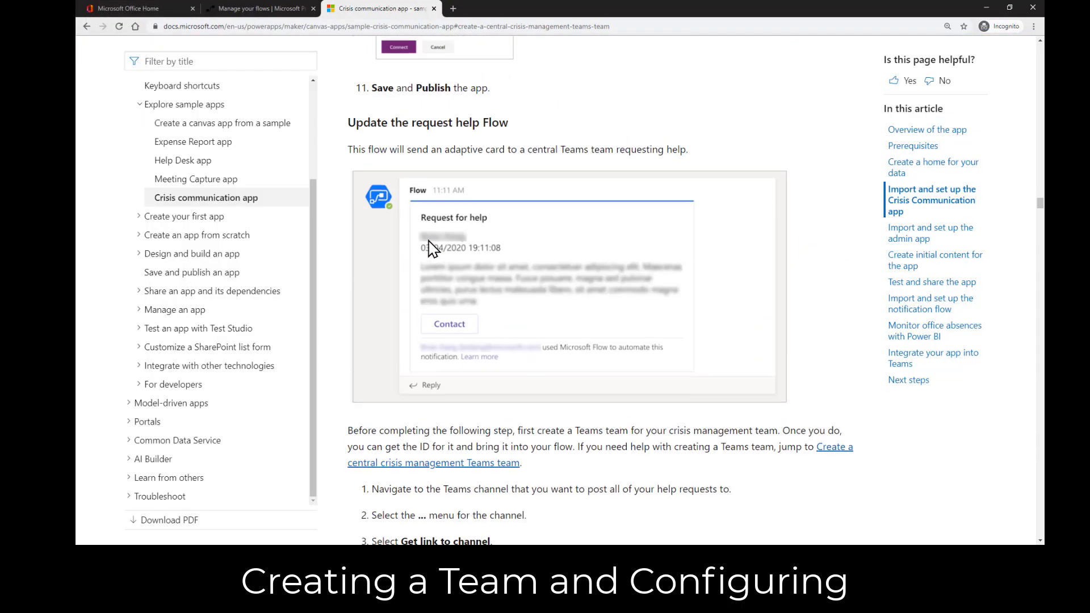
{"action": "scroll", "coordinate": [430, 248], "scroll_direction": "down", "scroll_amount": 8}
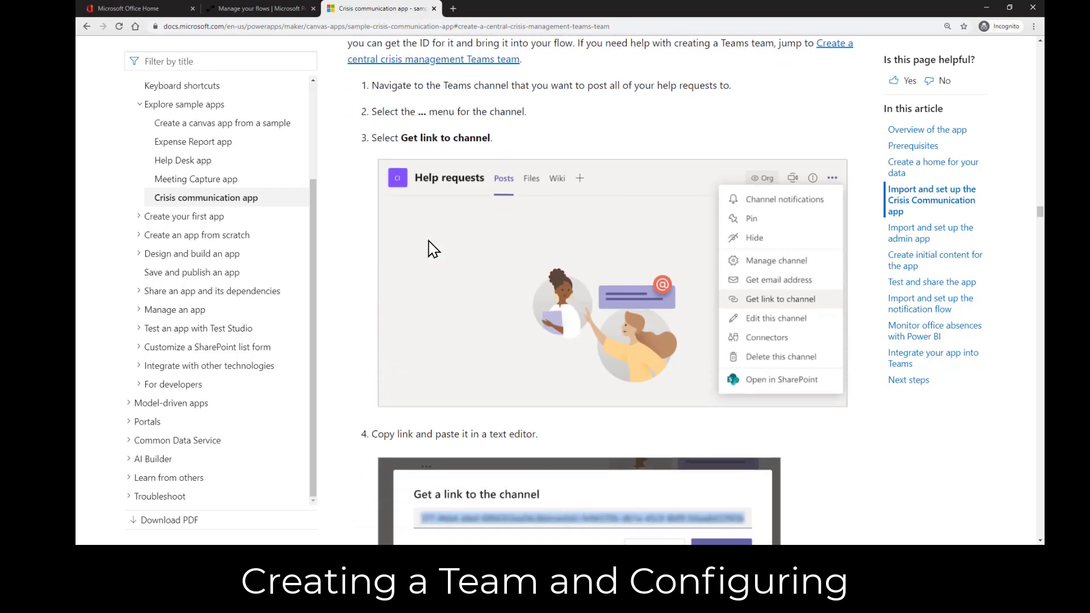
{"action": "scroll", "coordinate": [429, 248], "scroll_direction": "up", "scroll_amount": 4}
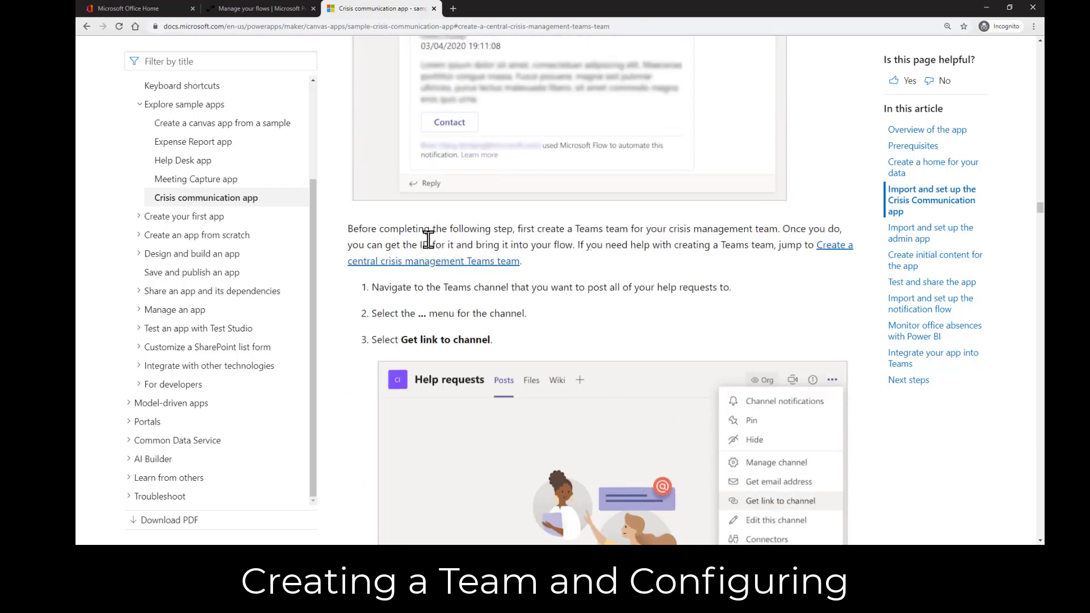
{"action": "scroll", "coordinate": [530, 288], "scroll_direction": "down", "scroll_amount": 3}
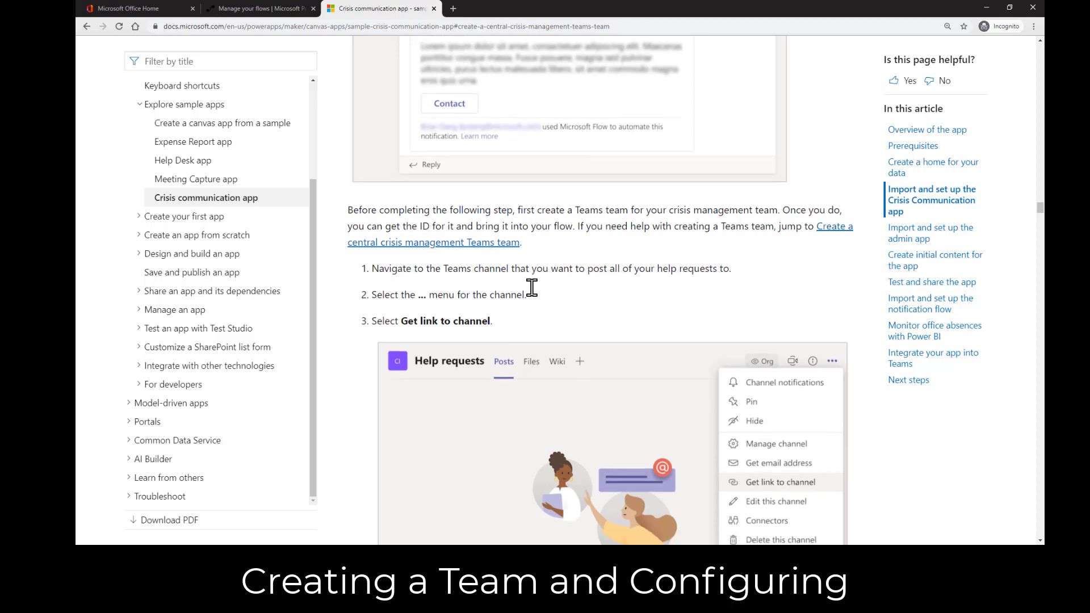
{"action": "scroll", "coordinate": [532, 288], "scroll_direction": "down", "scroll_amount": 1}
{"action": "scroll", "coordinate": [530, 284], "scroll_direction": "up", "scroll_amount": 4}
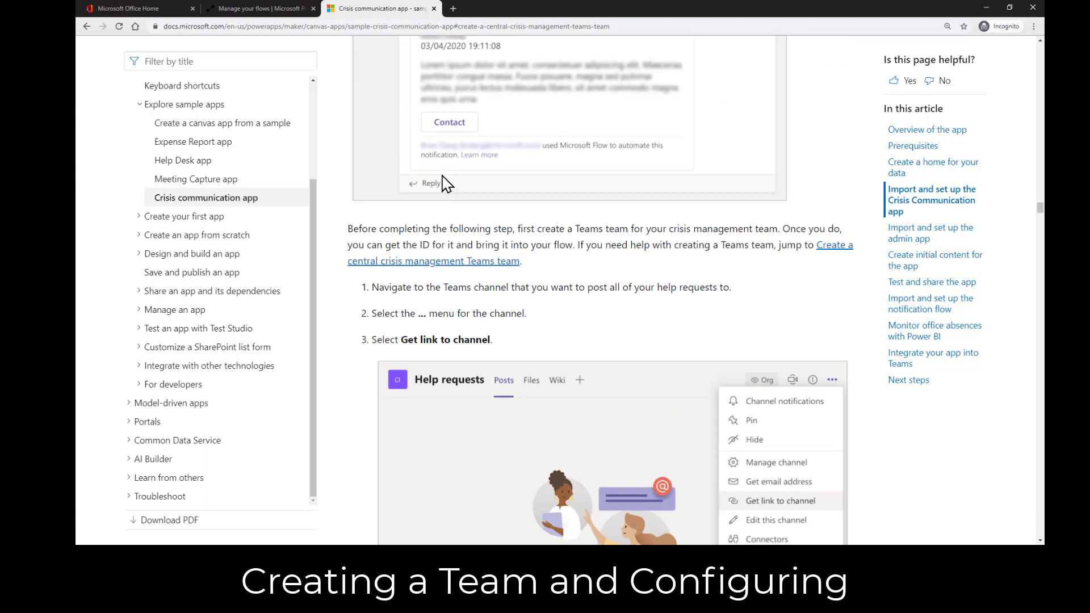
{"action": "left_click", "coordinate": [165, 9]}
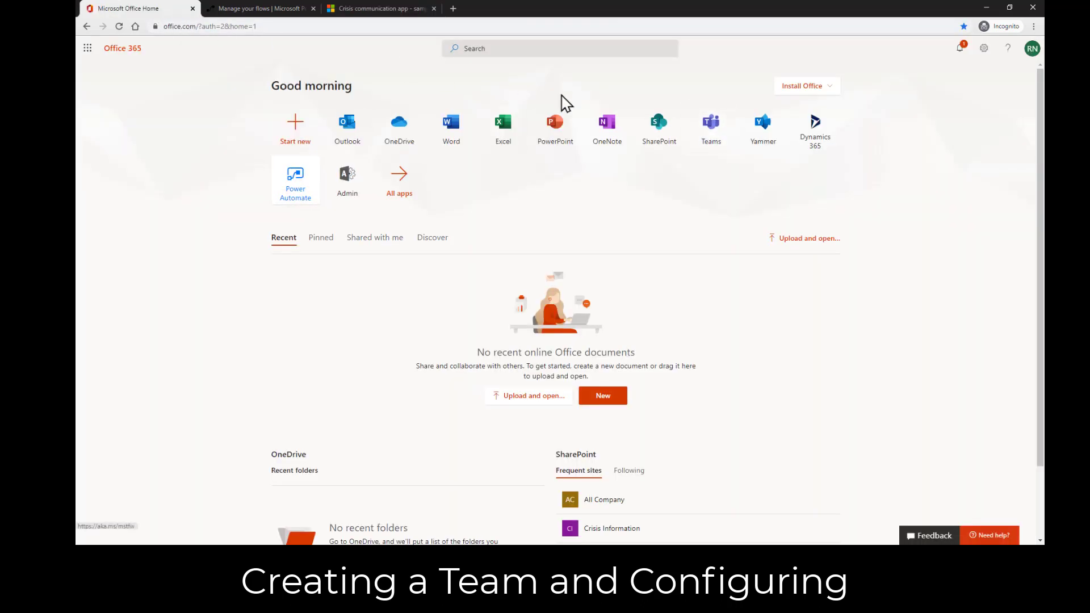
Launch Microsoft Teams from Office home and continue in the web app instead of downloading.
{"action": "left_click", "coordinate": [708, 135]}
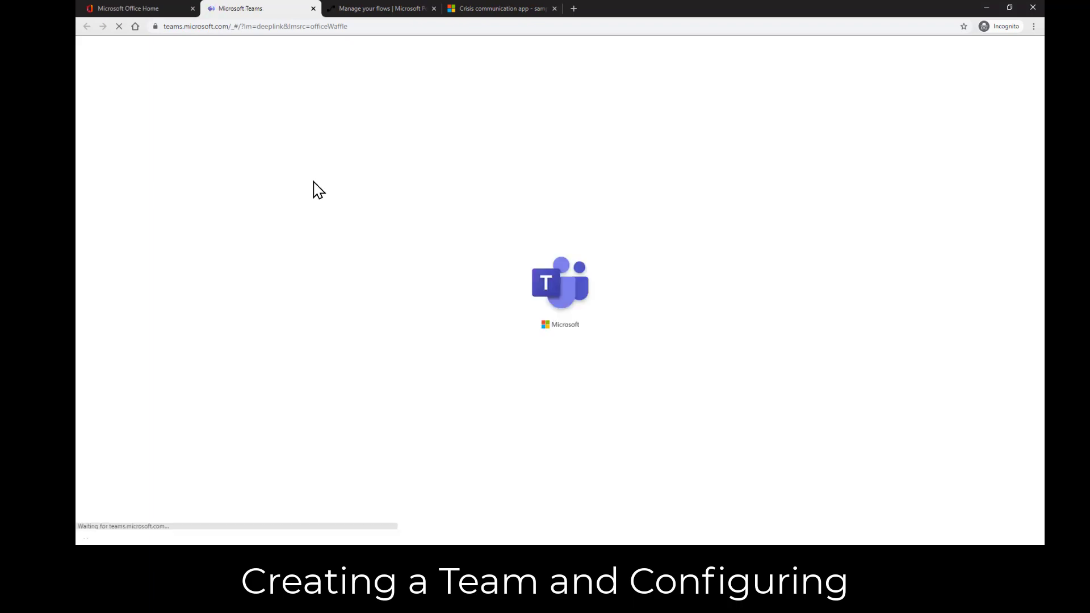
{"action": "left_click", "coordinate": [474, 18]}
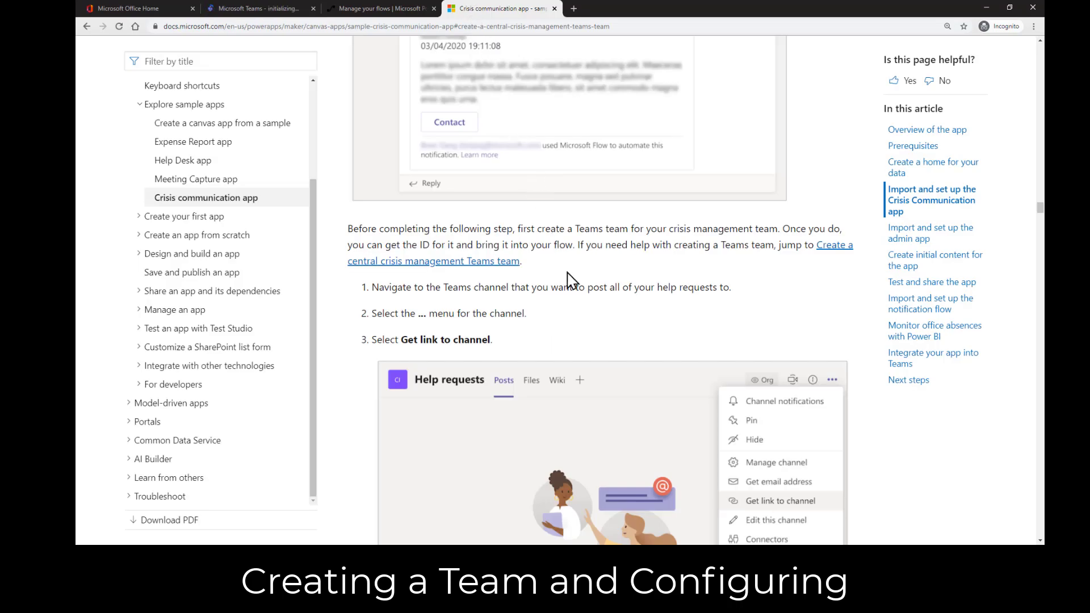
{"action": "left_click", "coordinate": [361, 16]}
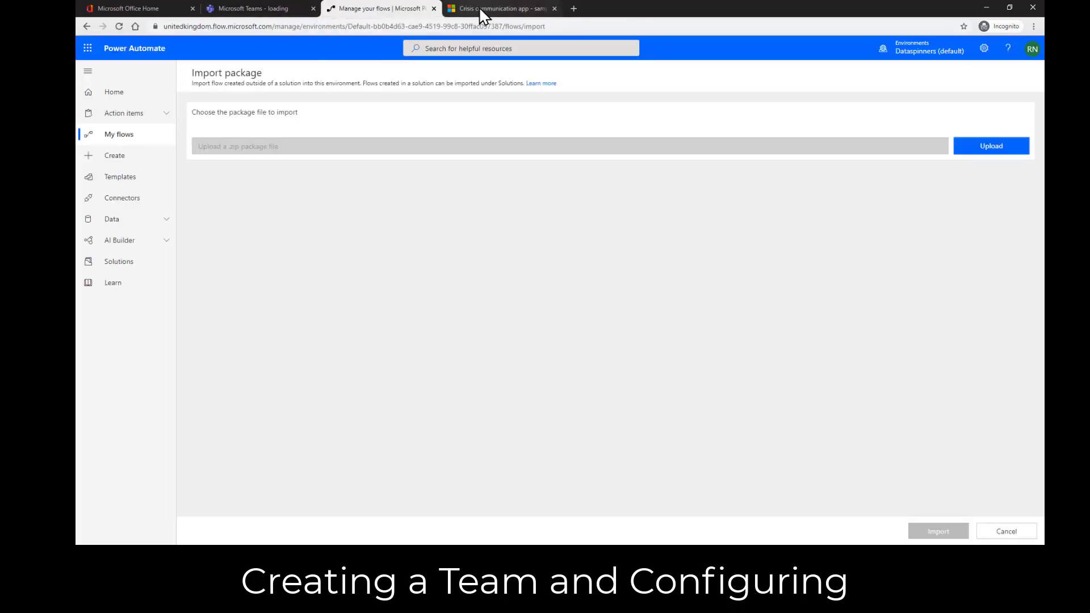
{"action": "left_click", "coordinate": [482, 14]}
{"action": "left_click", "coordinate": [277, 14]}
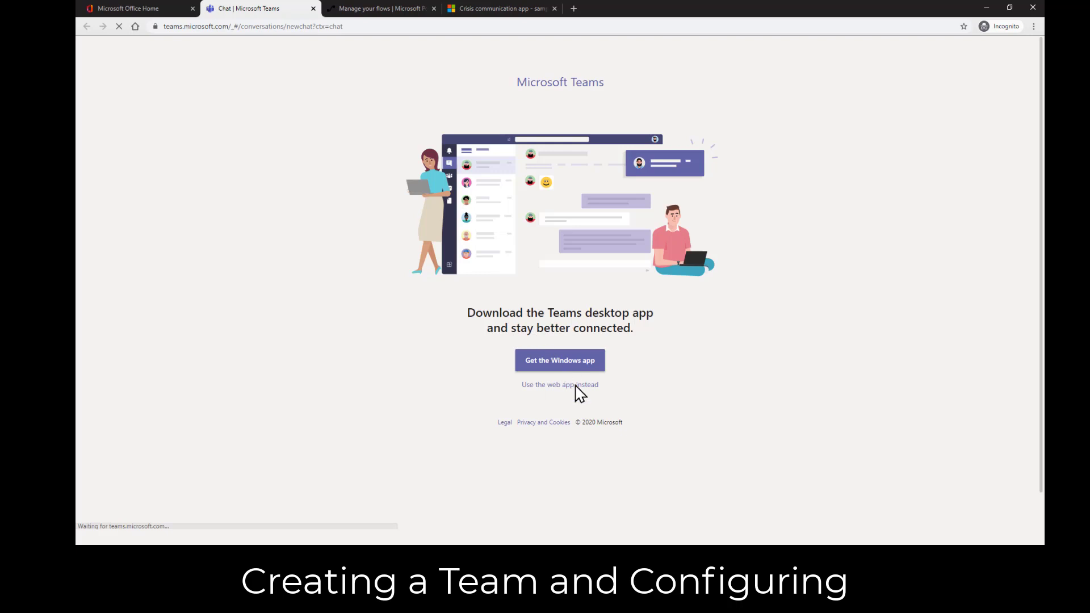
{"action": "left_click", "coordinate": [577, 386]}
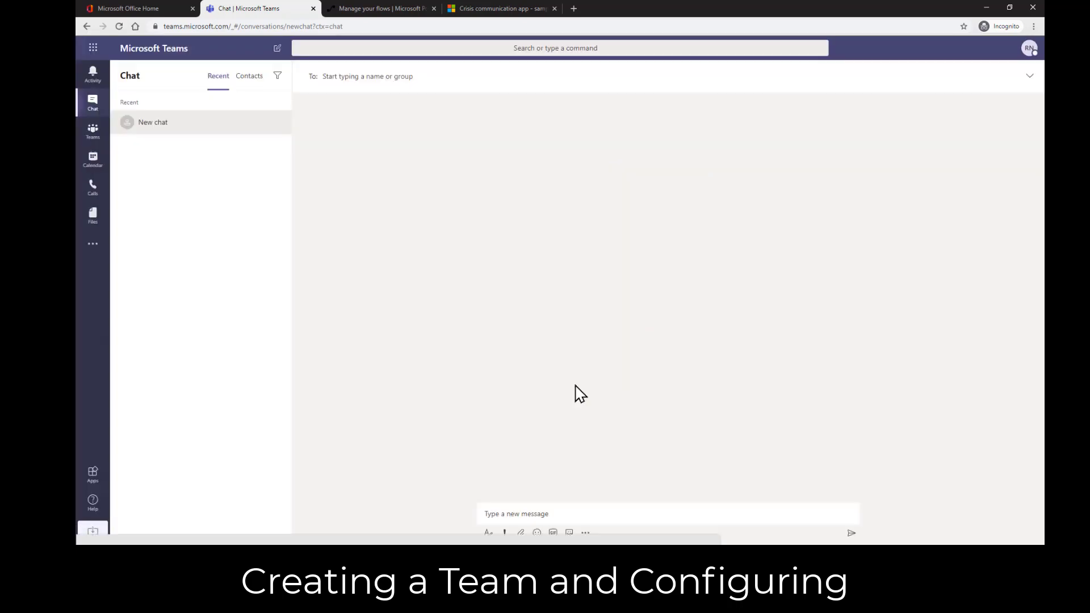
Get through the Teams welcome tour and reach the Join or create a team page.
{"action": "left_click", "coordinate": [93, 132]}
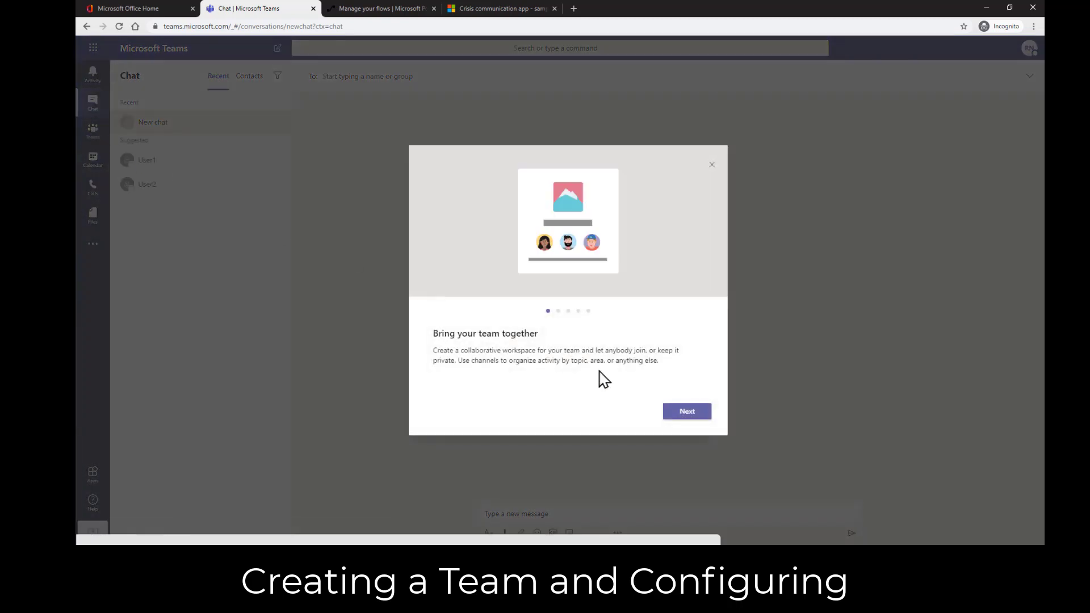
{"action": "left_click", "coordinate": [685, 412]}
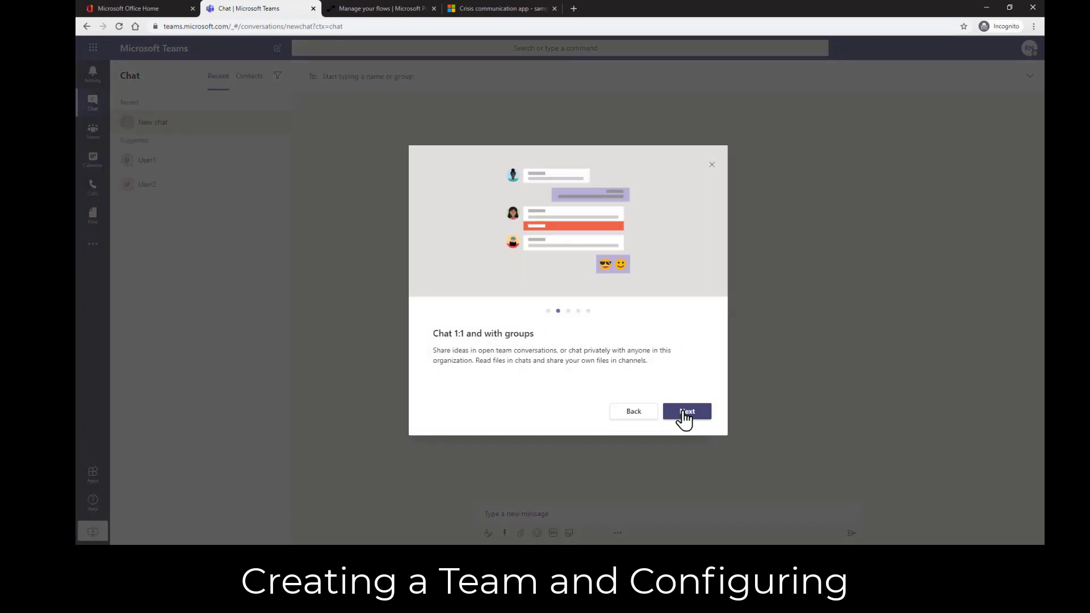
{"action": "left_click", "coordinate": [685, 412]}
{"action": "left_click", "coordinate": [685, 414]}
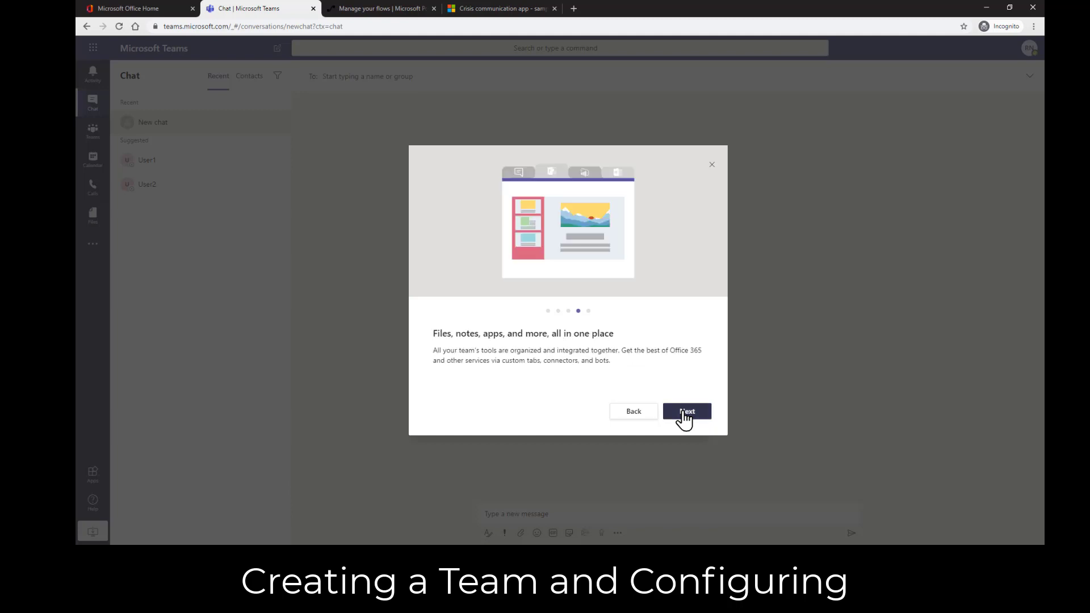
{"action": "left_click", "coordinate": [686, 414]}
{"action": "left_click", "coordinate": [685, 413]}
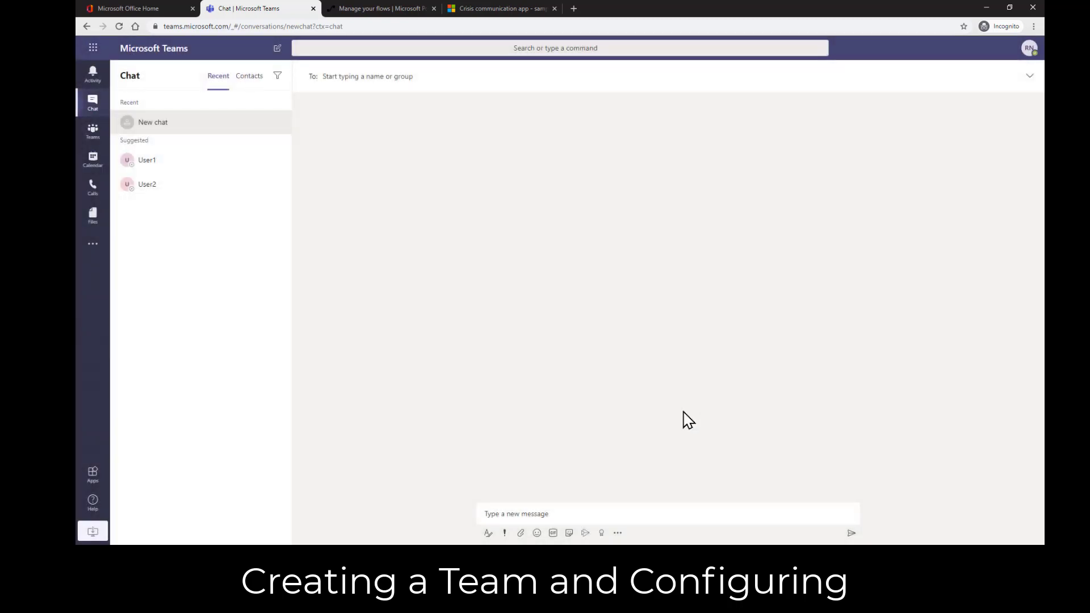
{"action": "left_click", "coordinate": [94, 135]}
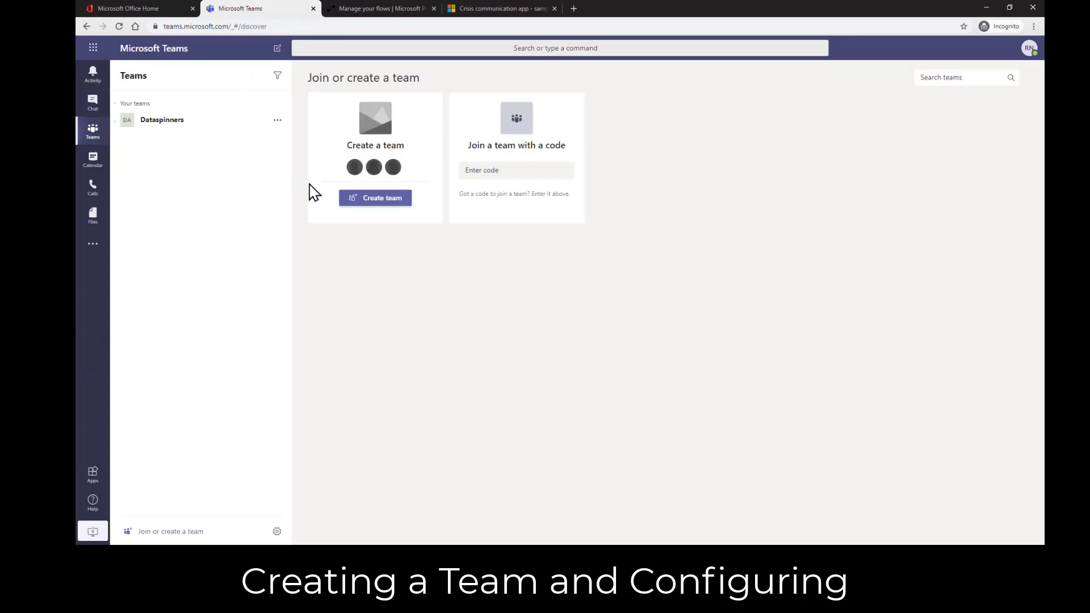
Start creating a new team, then check the crisis communication docs.
{"action": "left_click", "coordinate": [372, 204]}
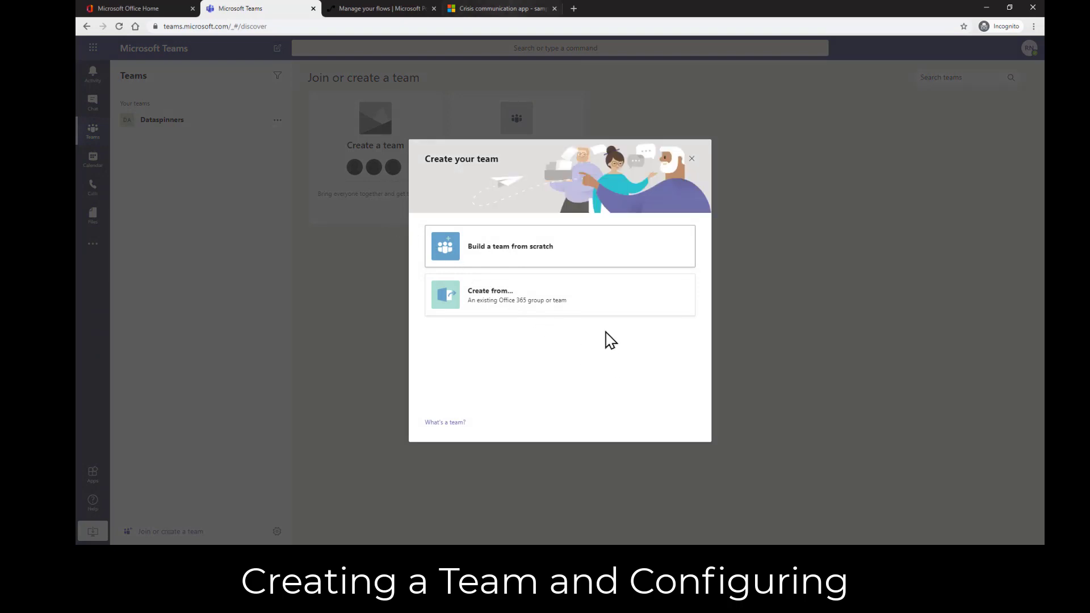
{"action": "left_click", "coordinate": [504, 9]}
{"action": "scroll", "coordinate": [467, 316], "scroll_direction": "down", "scroll_amount": 1}
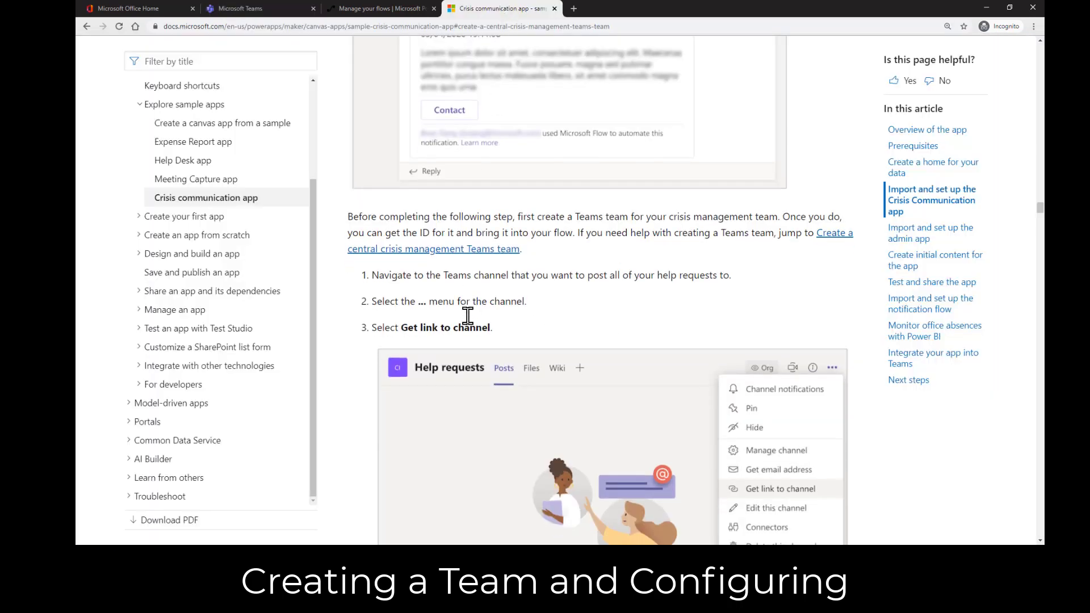
{"action": "scroll", "coordinate": [467, 316], "scroll_direction": "up", "scroll_amount": 2}
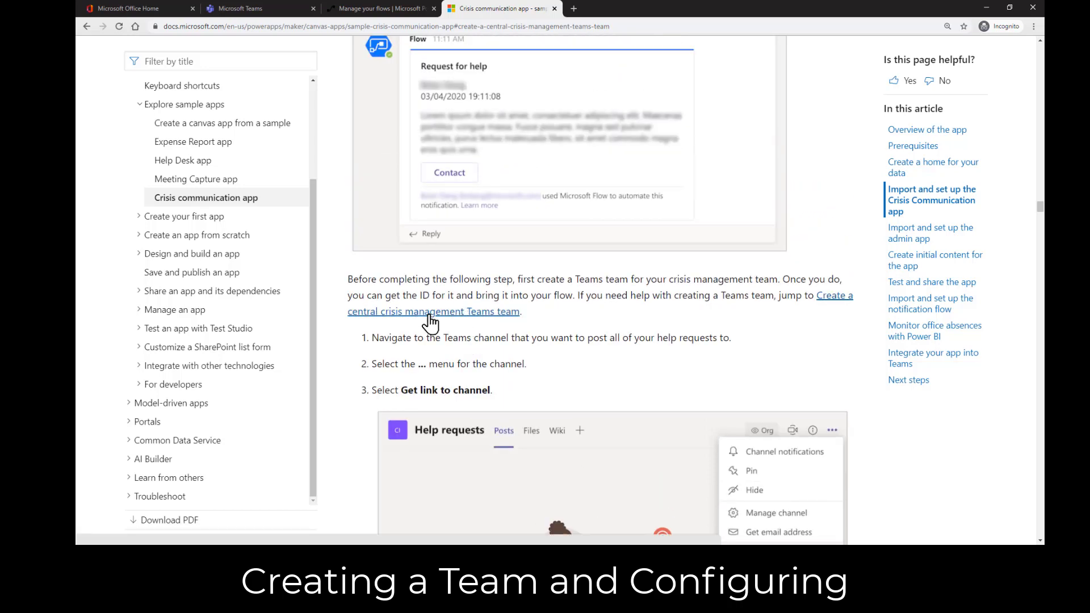
Open the team creation guide in a new tab, read it, and return to Teams.
{"action": "right_click", "coordinate": [431, 316]}
{"action": "left_click", "coordinate": [461, 323]}
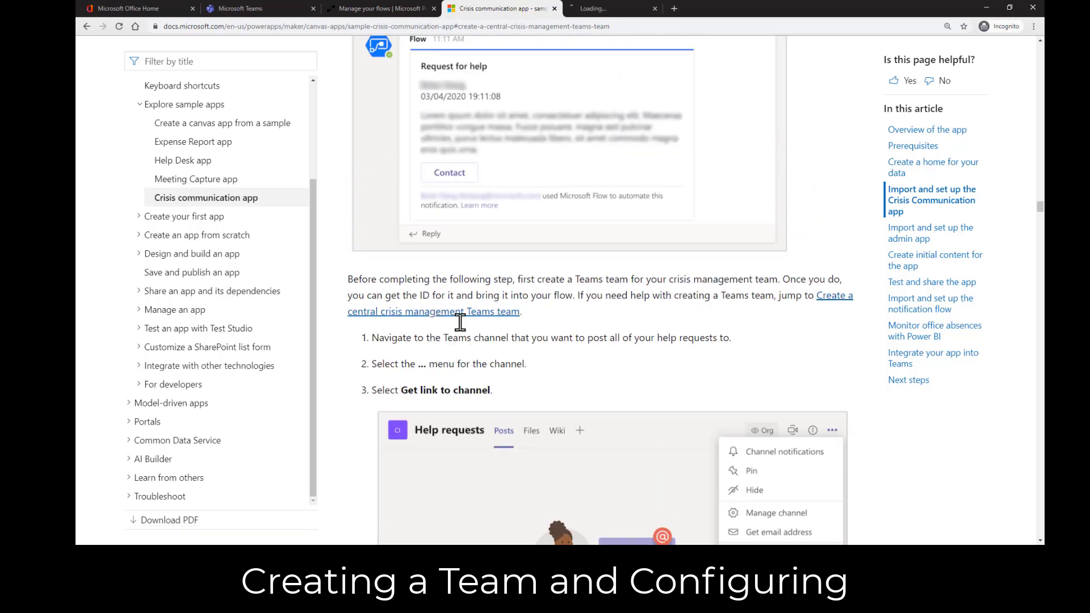
{"action": "left_click", "coordinate": [596, 11]}
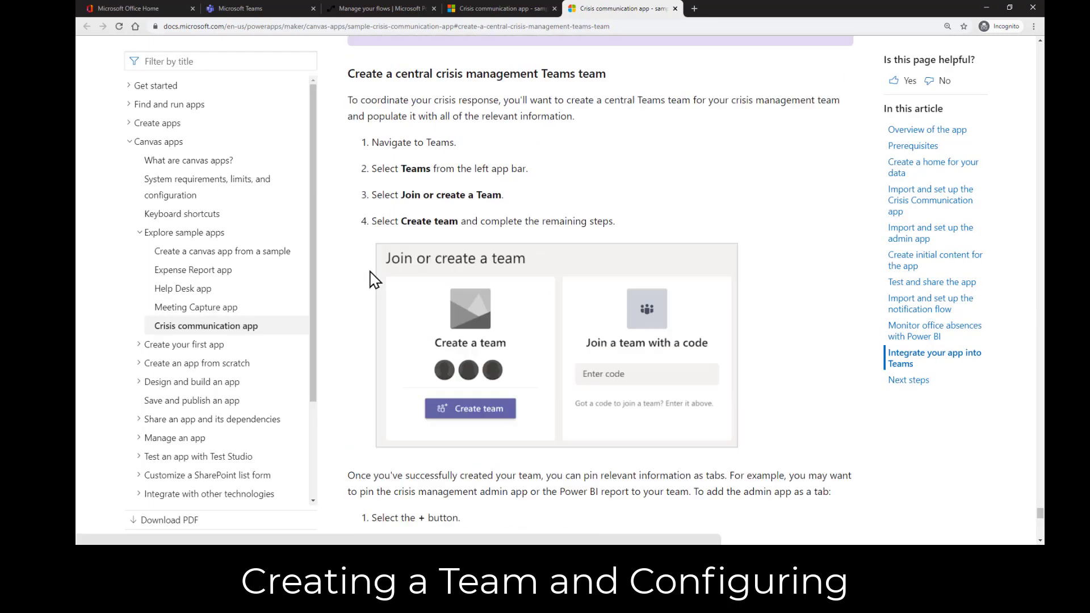
{"action": "scroll", "coordinate": [372, 278], "scroll_direction": "down", "scroll_amount": 1}
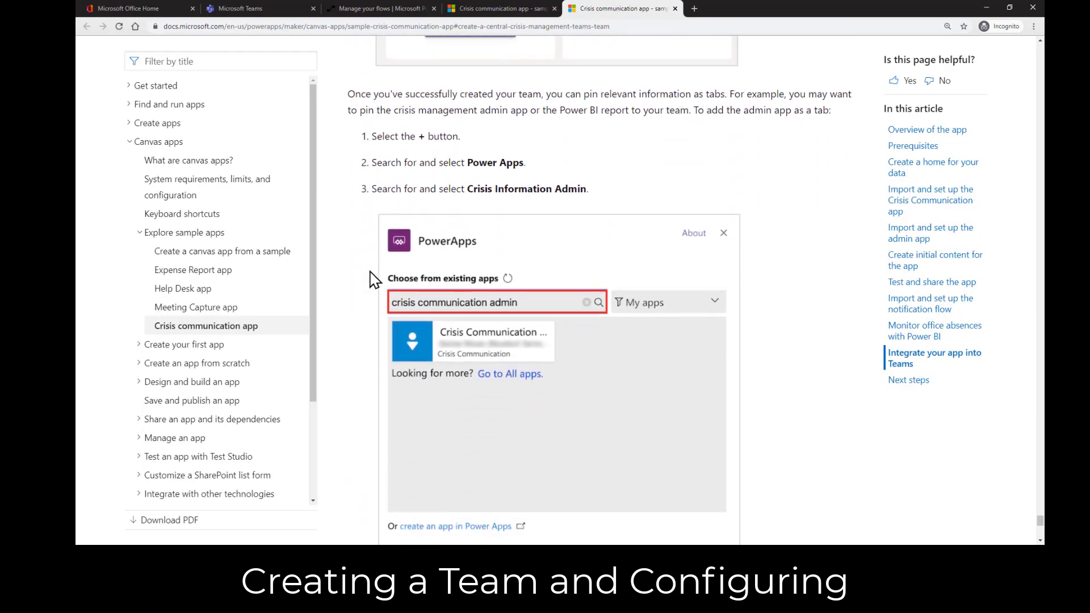
{"action": "scroll", "coordinate": [372, 278], "scroll_direction": "up", "scroll_amount": 1}
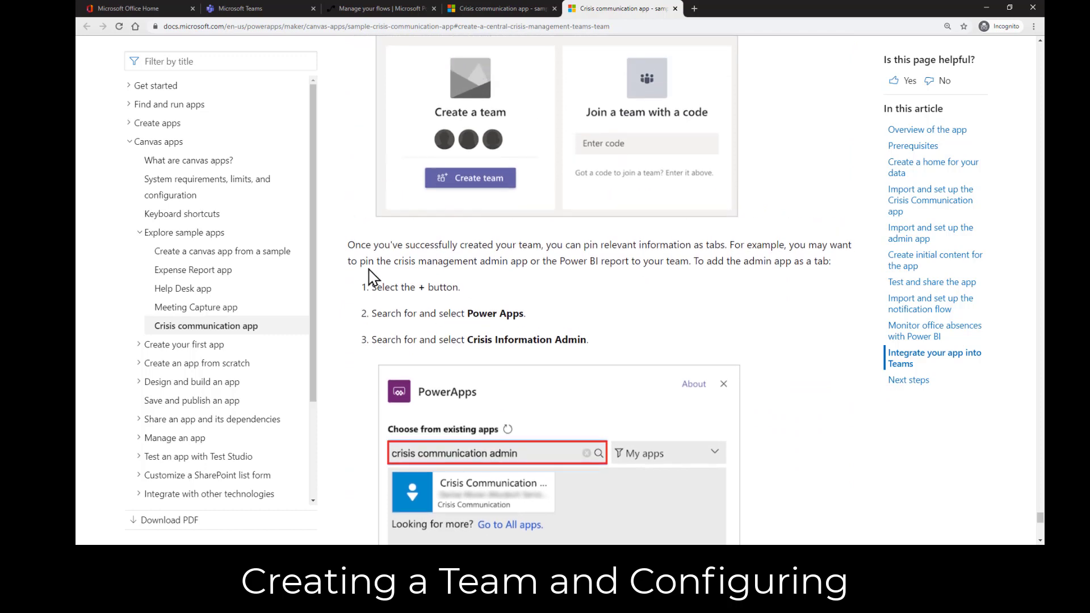
{"action": "left_click", "coordinate": [232, 9]}
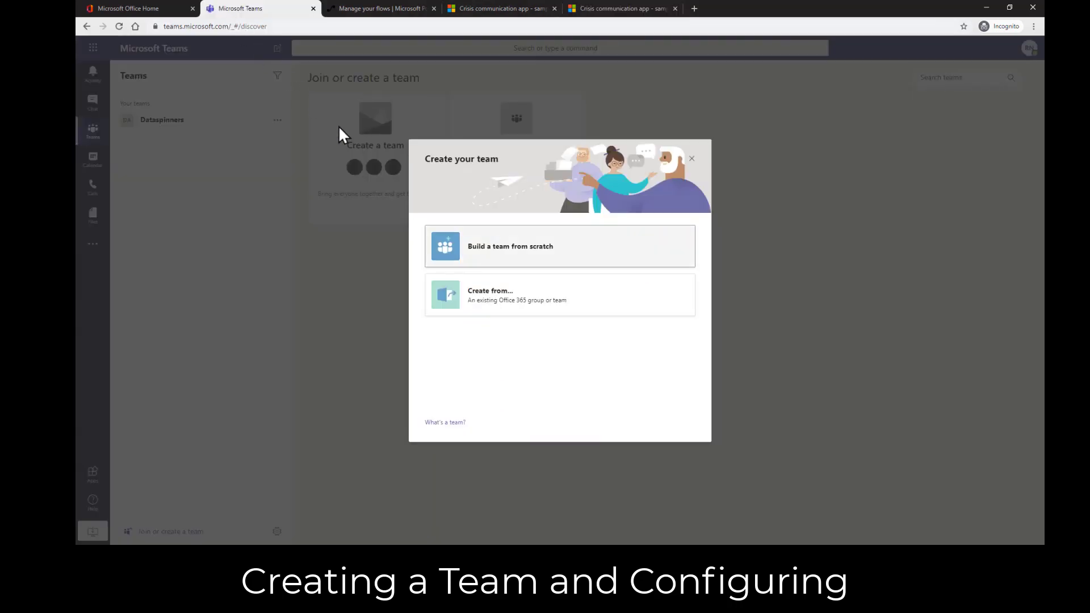
Create a private team 'Central Crisis Administration' from scratch, then return to the docs.
{"action": "left_click", "coordinate": [454, 251]}
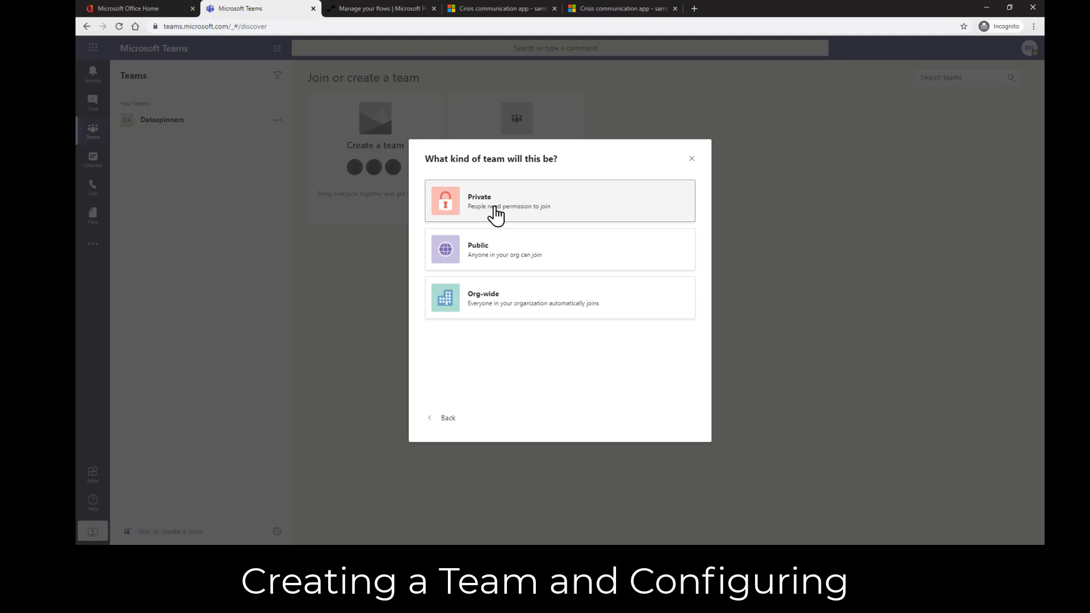
{"action": "left_click", "coordinate": [494, 208]}
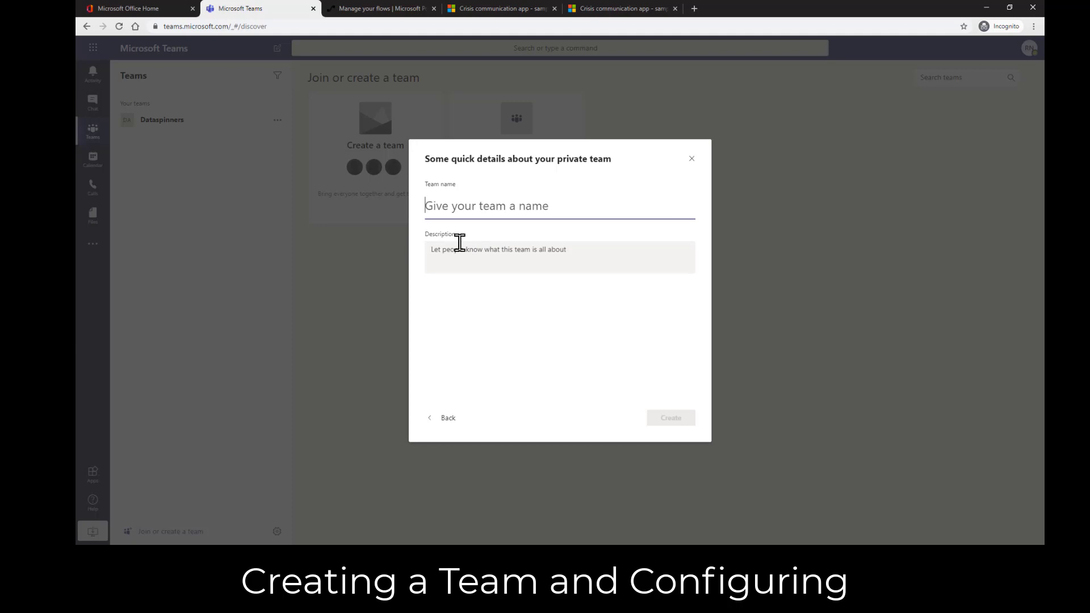
{"action": "type", "text": "Cri"}
{"action": "key", "text": "BackSpace"}
{"action": "key", "text": "BackSpace"}
{"action": "key", "text": "BackSpace"}
{"action": "type", "text": "Central "}
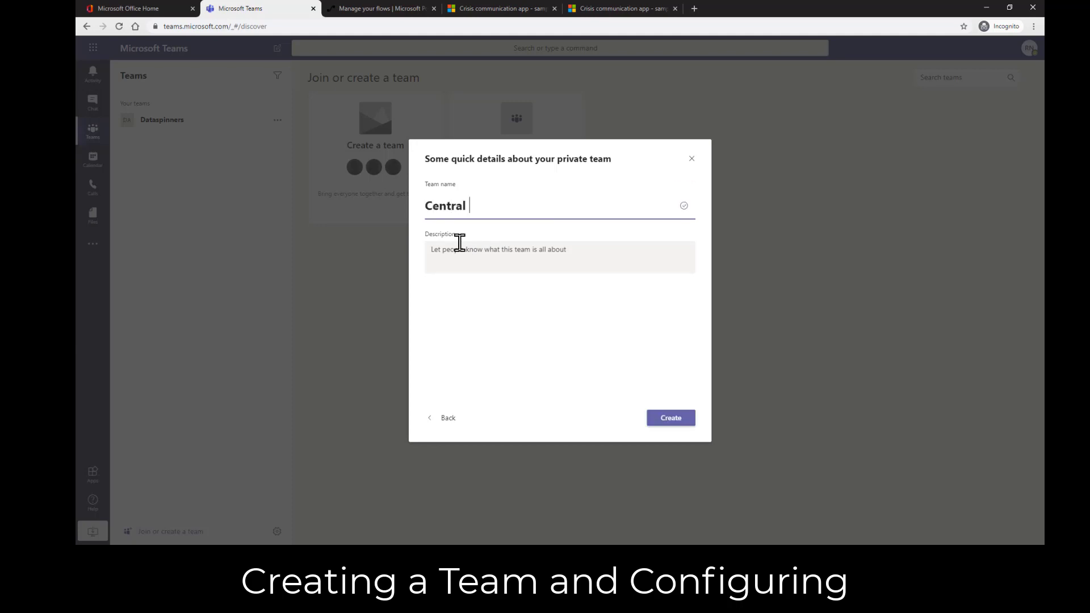
{"action": "type", "text": "Crisis Administratio"}
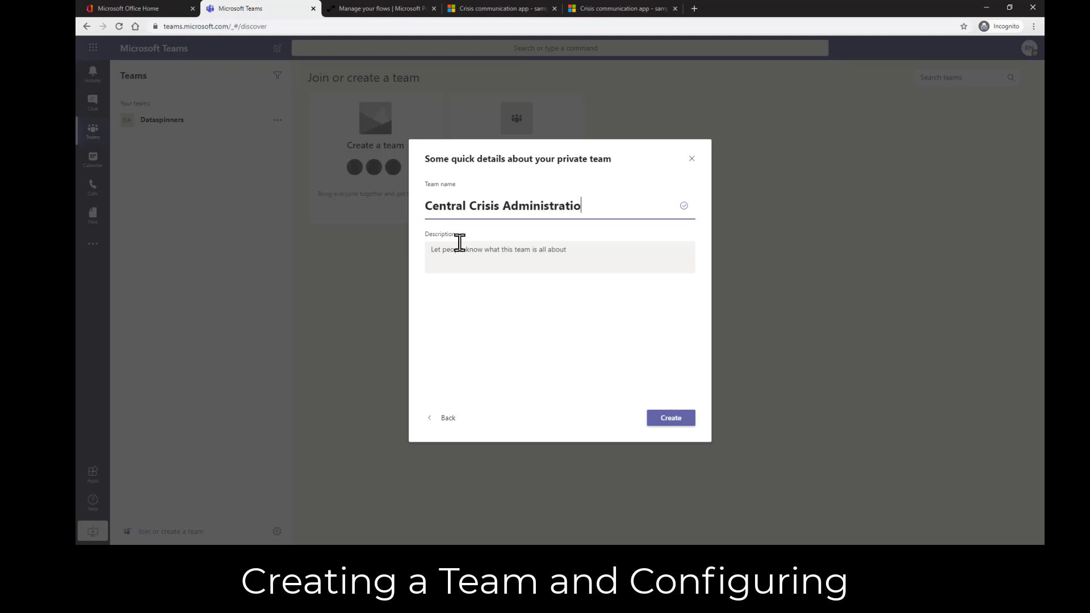
{"action": "type", "text": "n"}
{"action": "left_click", "coordinate": [668, 425]}
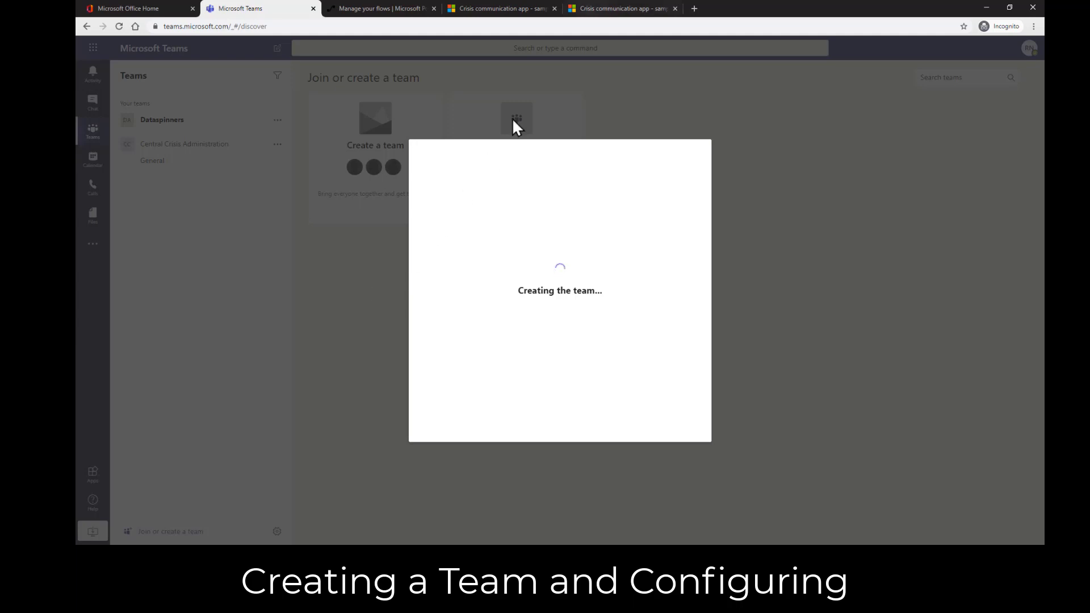
{"action": "left_click", "coordinate": [597, 9]}
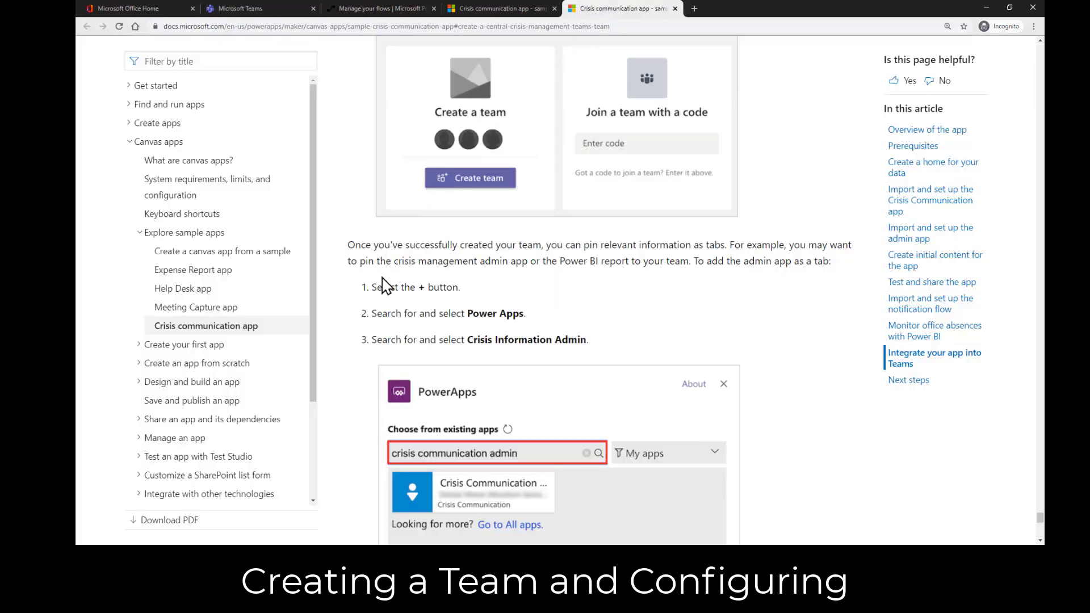
Review the 'Integrate your app into Teams' steps, check the new team, and open a blank tab.
{"action": "scroll", "coordinate": [374, 286], "scroll_direction": "down", "scroll_amount": 3}
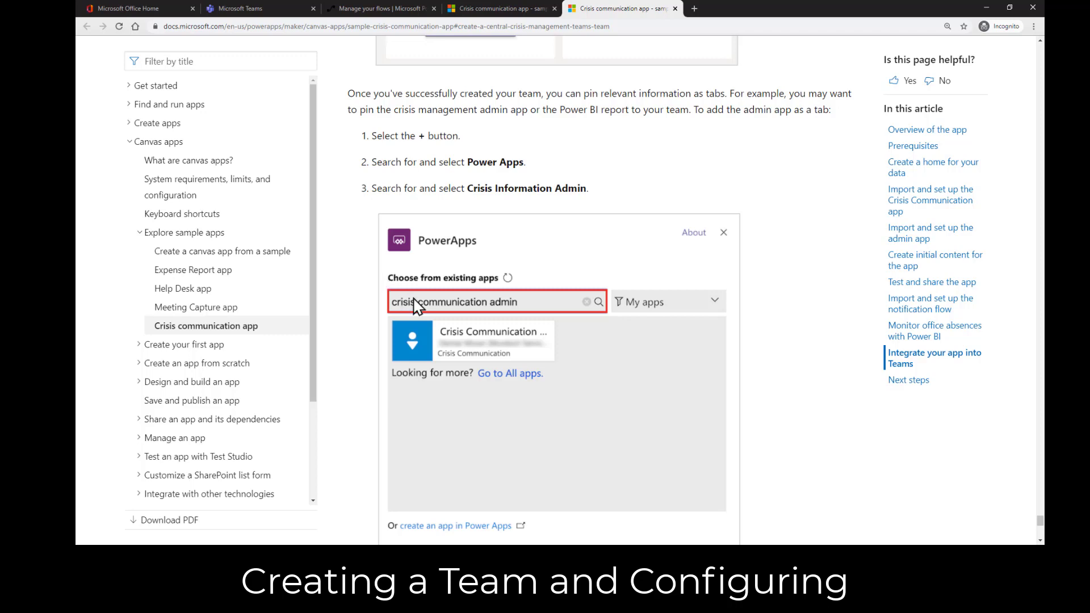
{"action": "scroll", "coordinate": [423, 305], "scroll_direction": "down", "scroll_amount": 1}
{"action": "scroll", "coordinate": [423, 305], "scroll_direction": "down", "scroll_amount": 3}
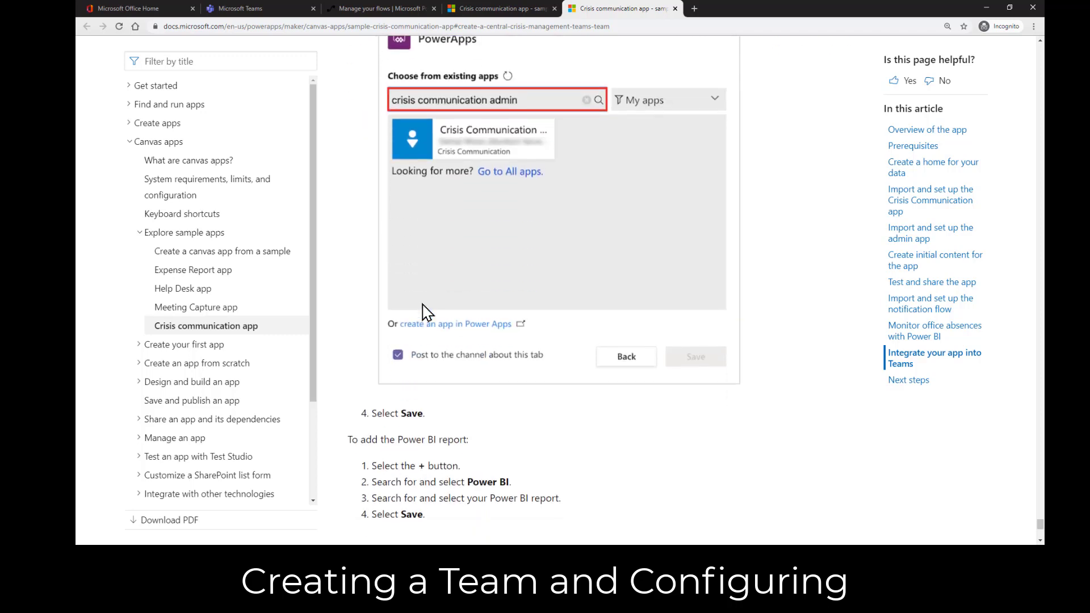
{"action": "scroll", "coordinate": [424, 311], "scroll_direction": "up", "scroll_amount": 3}
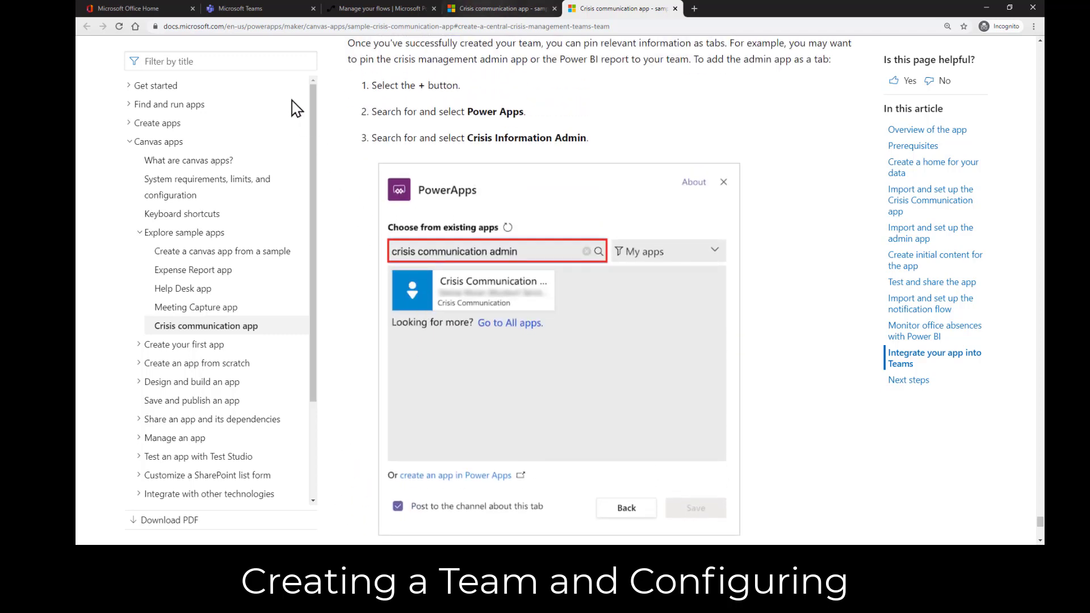
{"action": "left_click", "coordinate": [233, 6]}
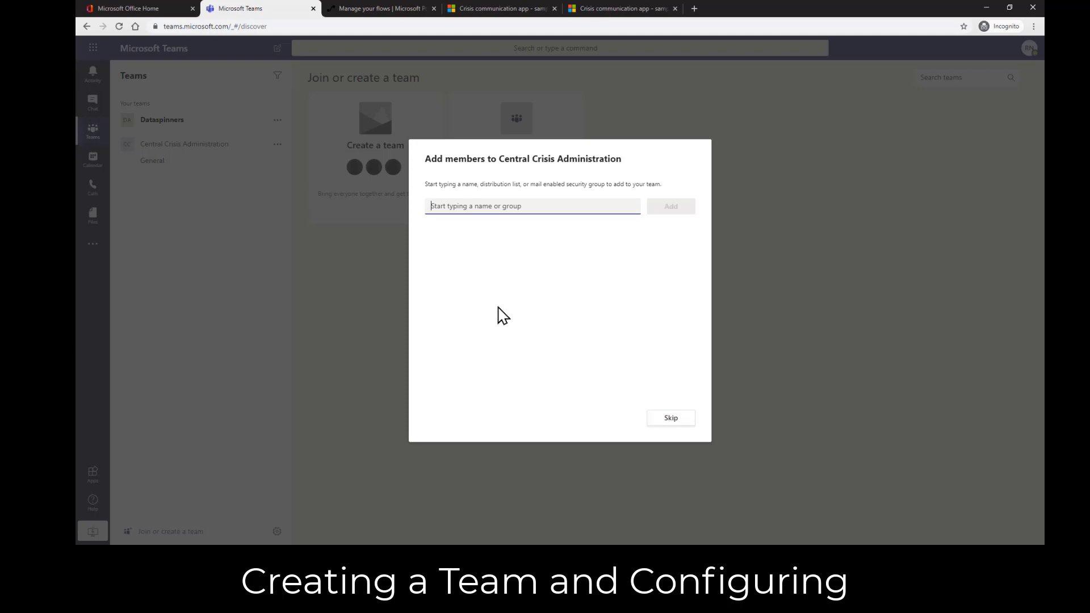
{"action": "left_click", "coordinate": [694, 9]}
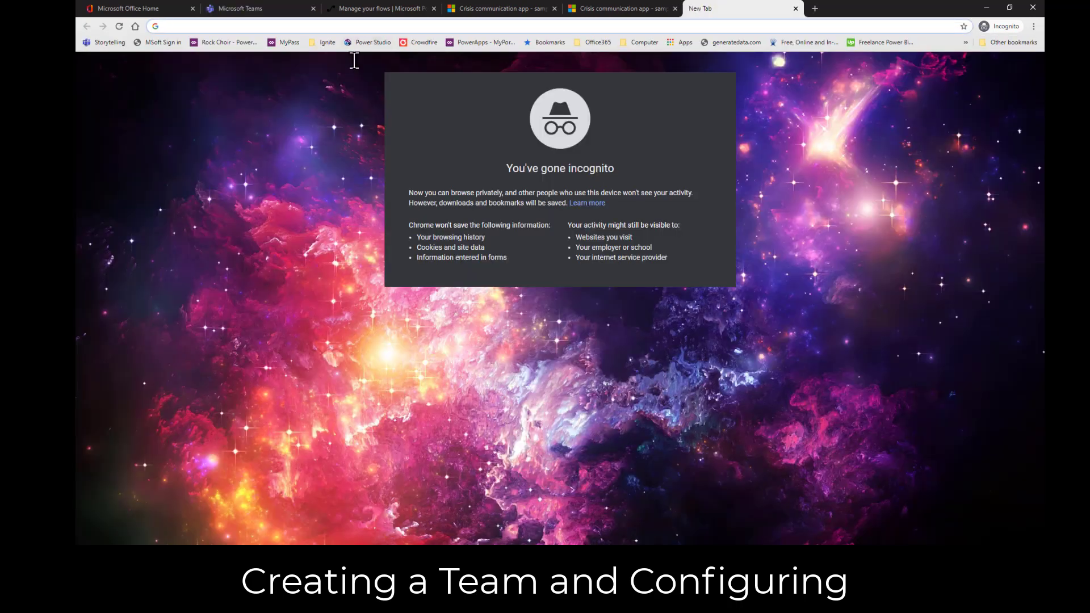
Load portal.azure.com, skip the tour, and open Azure Active Directory's Groups list.
{"action": "type", "text": "portal.azure.com"}
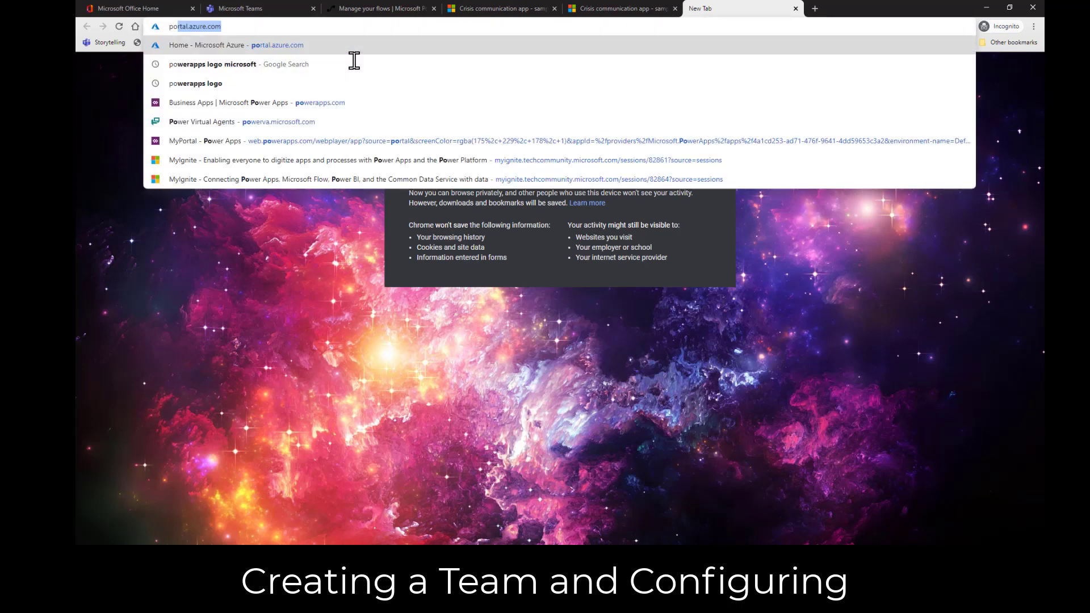
{"action": "key", "text": "Return"}
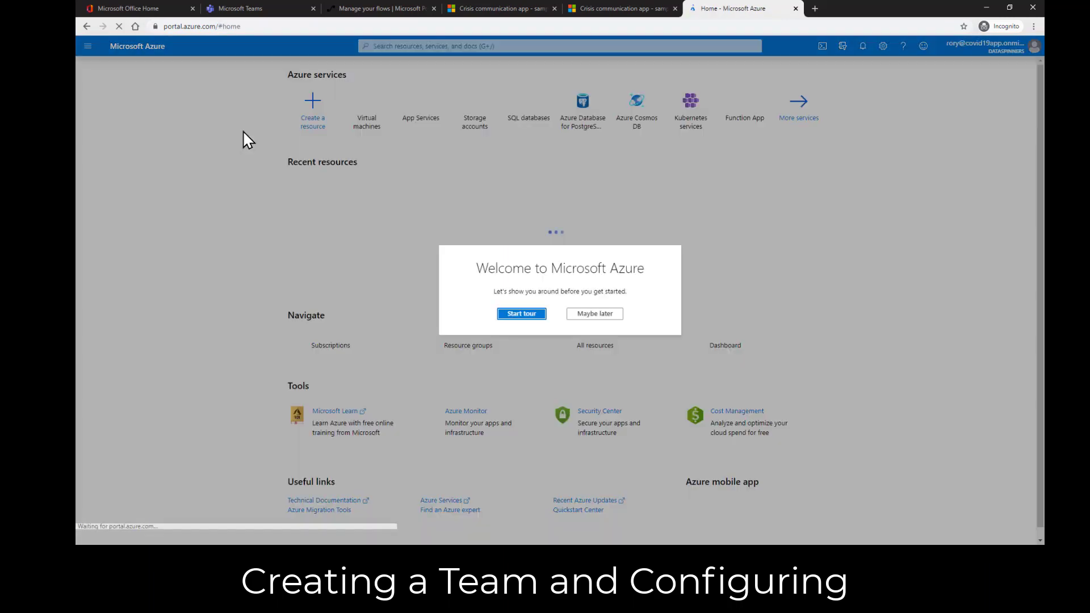
{"action": "left_click", "coordinate": [593, 315]}
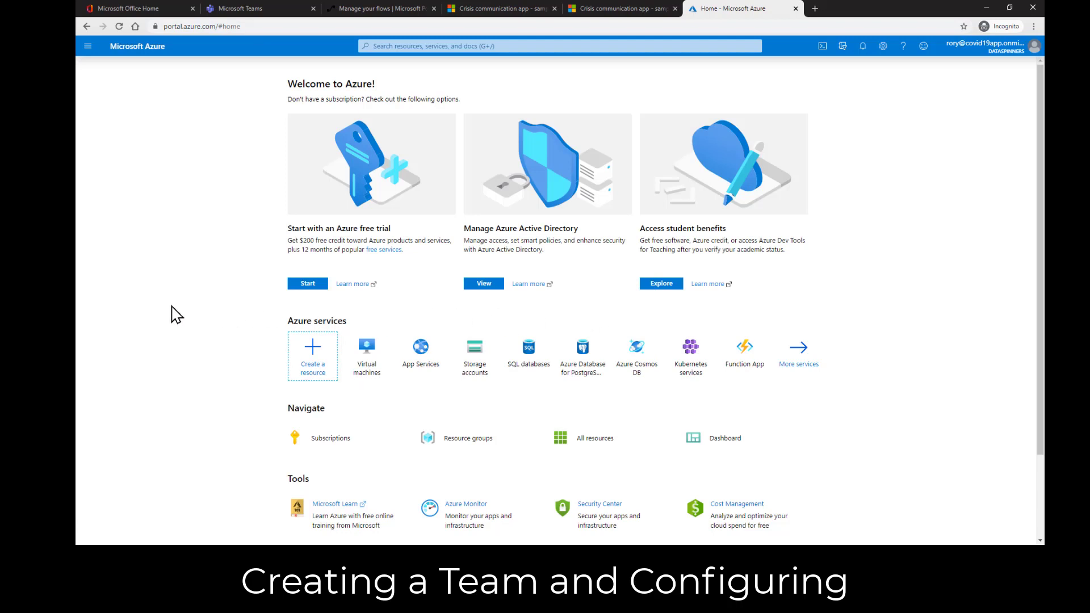
{"action": "left_click", "coordinate": [475, 46]}
{"action": "type", "text": "active"}
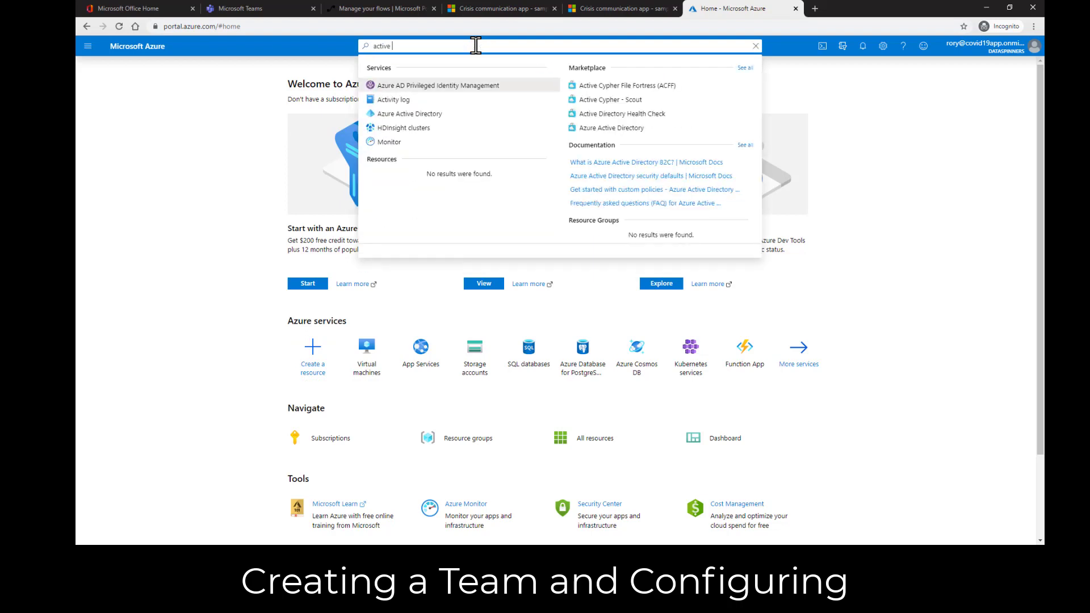
{"action": "left_click", "coordinate": [438, 113]}
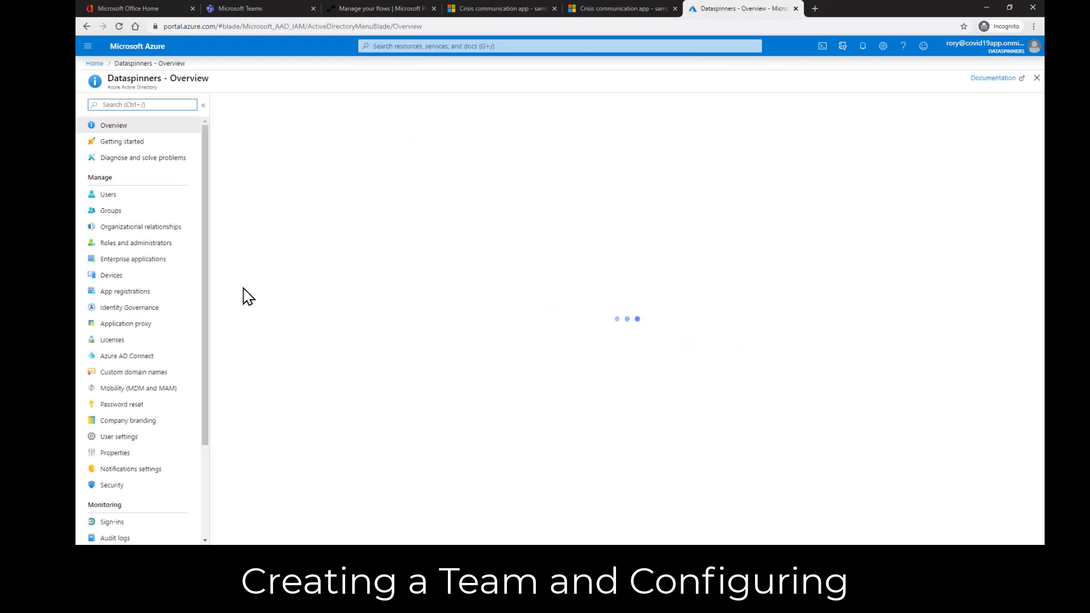
{"action": "left_click", "coordinate": [105, 214]}
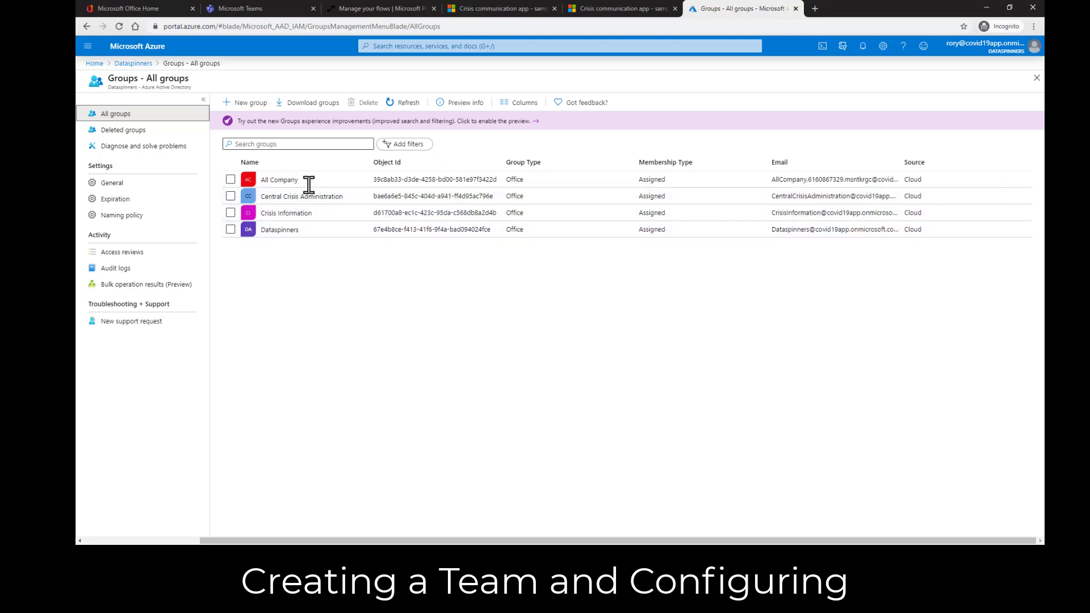
Create a Security group named GRP_Central_Crisis_Admin.
{"action": "left_click", "coordinate": [246, 104]}
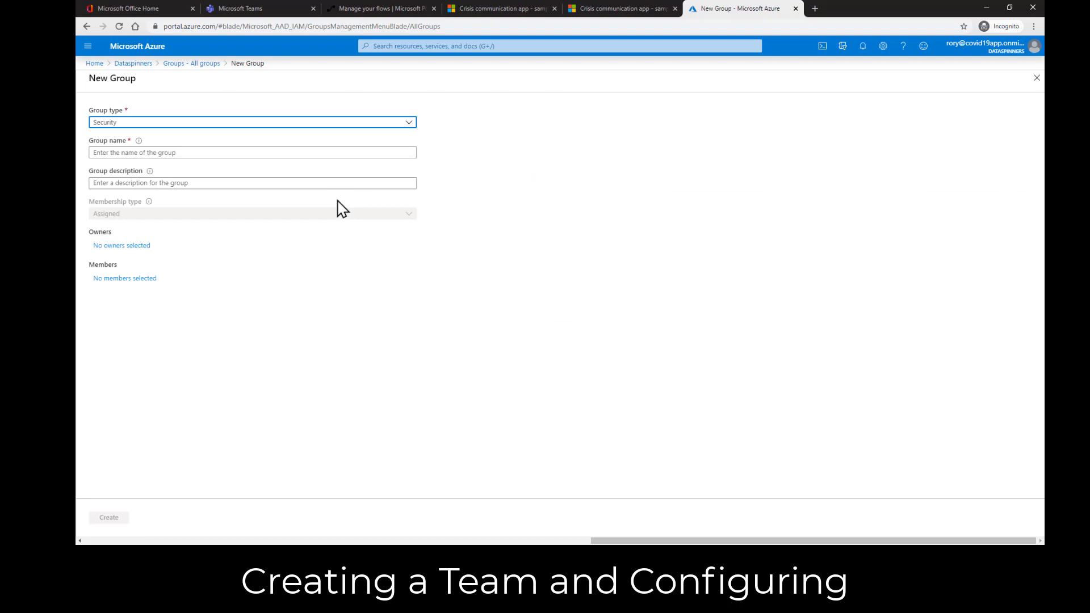
{"action": "left_click", "coordinate": [291, 152]}
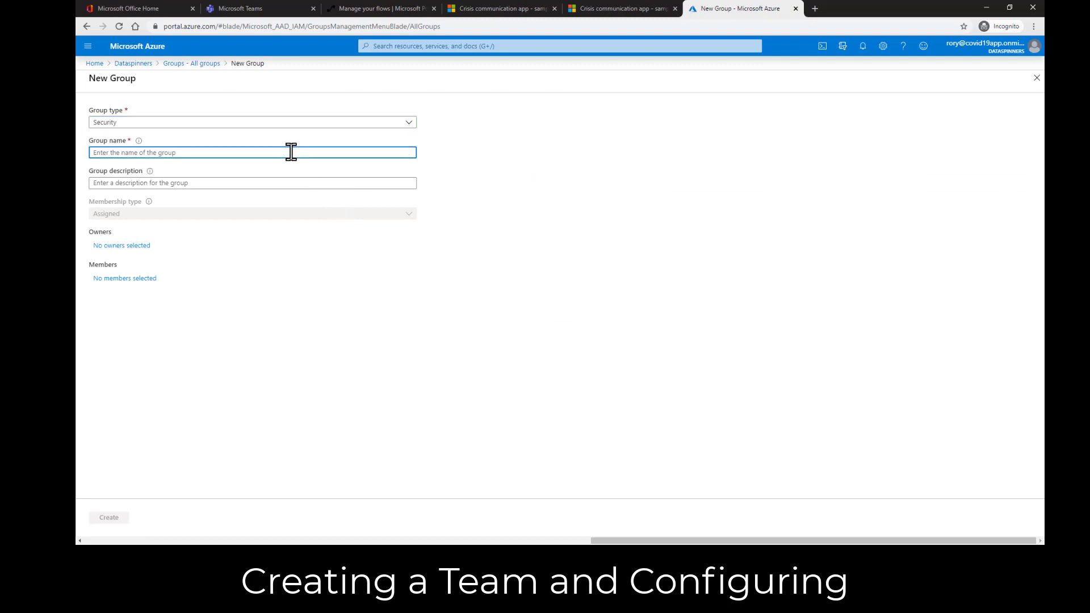
{"action": "type", "text": "Central Crisis"}
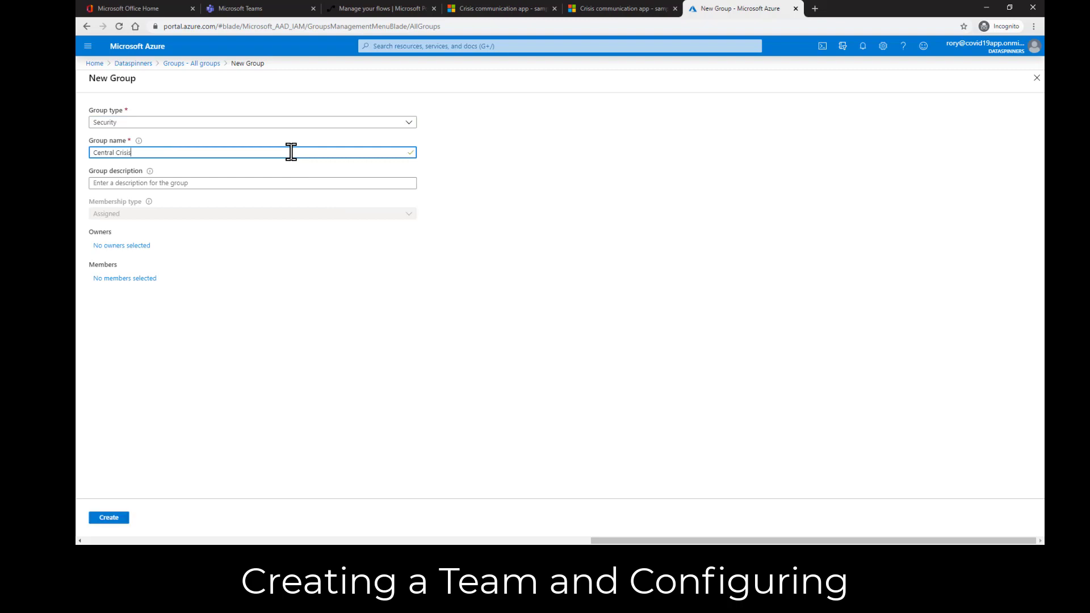
{"action": "key", "text": "BackSpace"}
{"action": "key", "text": "BackSpace"}
{"action": "key", "text": "BackSpace"}
{"action": "key", "text": "BackSpace"}
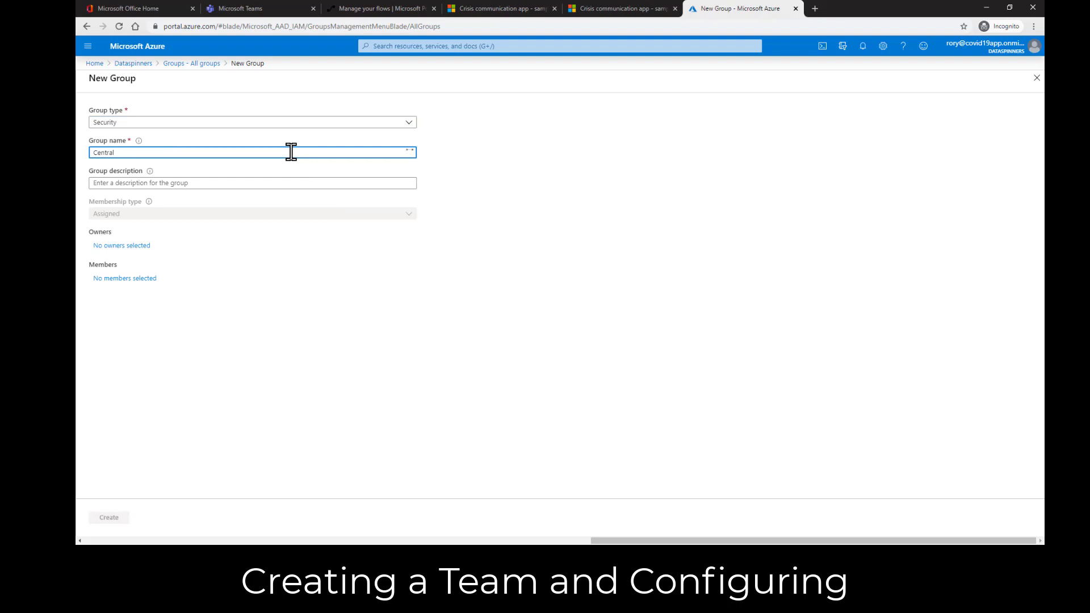
{"action": "key", "text": "BackSpace"}
{"action": "key", "text": "BackSpace"}
{"action": "key", "text": "BackSpace"}
{"action": "key", "text": "BackSpace"}
{"action": "type", "text": "GRP_Central"}
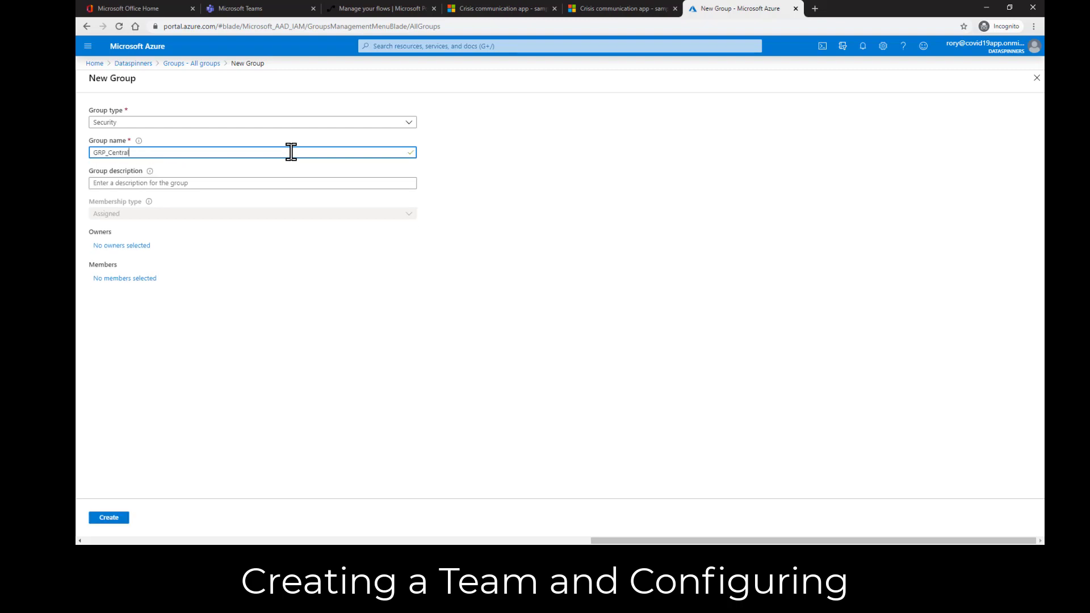
{"action": "type", "text": "_G"}
{"action": "type", "text": "risis"}
{"action": "type", "text": "_Admin"}
{"action": "left_click", "coordinate": [111, 518]}
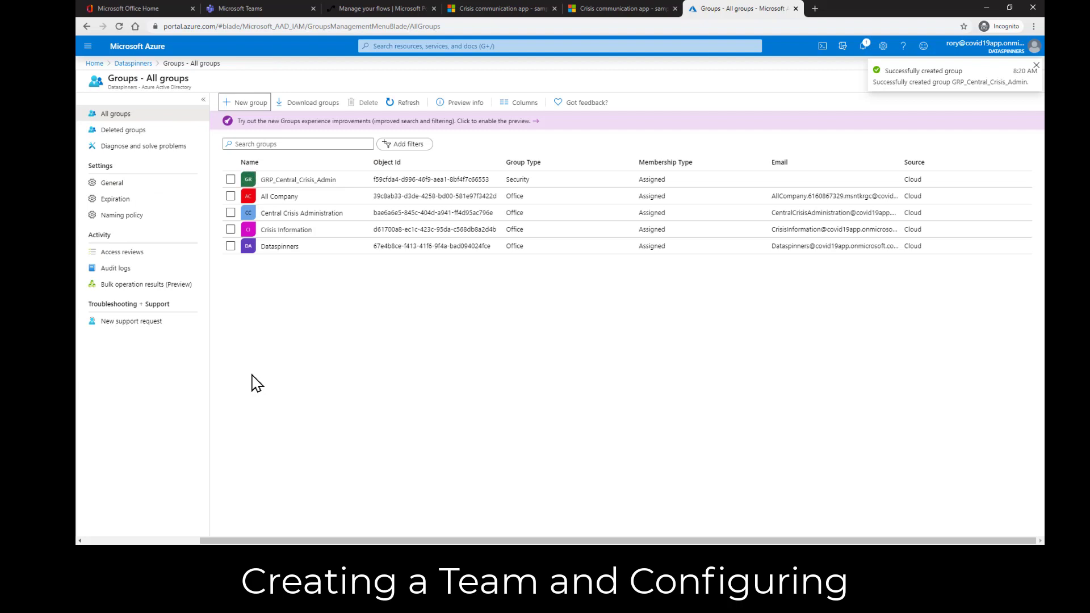
Add the admin account and User1 as members of GRP_Central_Crisis_Admin.
{"action": "left_click", "coordinate": [303, 180]}
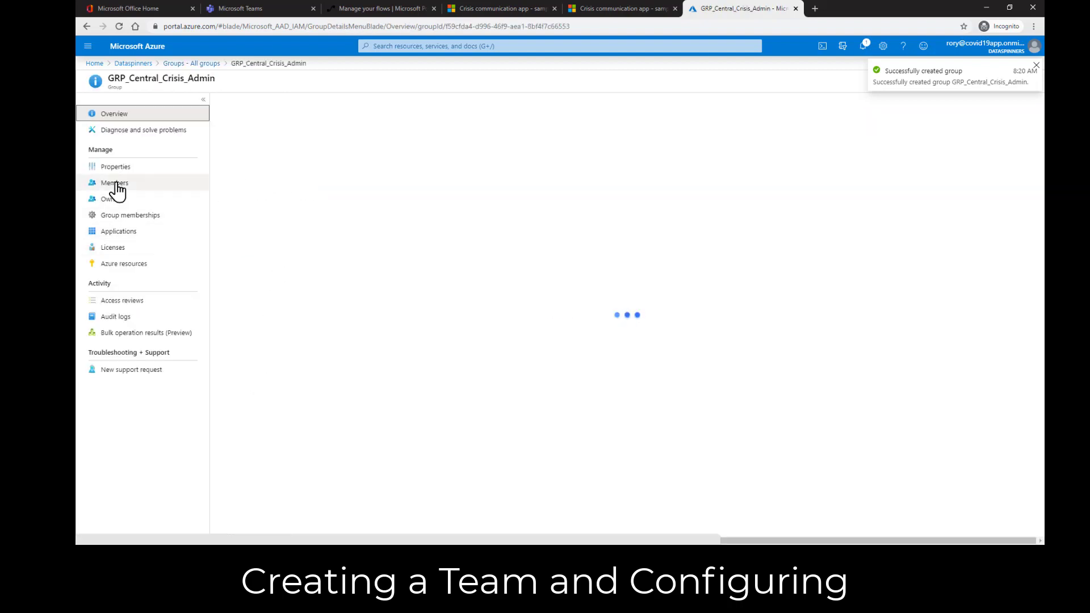
{"action": "left_click", "coordinate": [116, 184]}
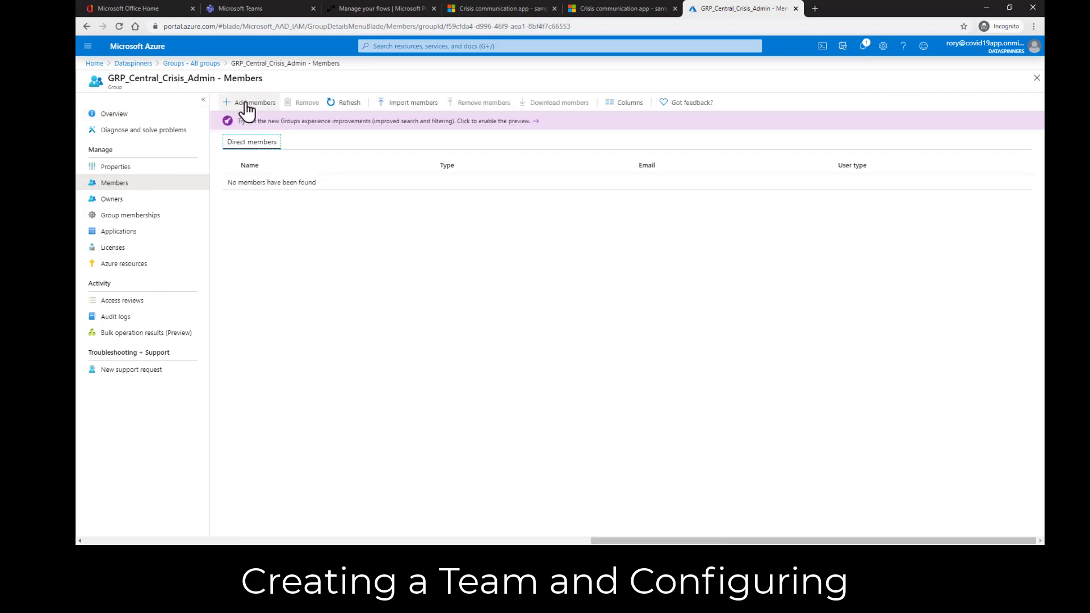
{"action": "left_click", "coordinate": [248, 108]}
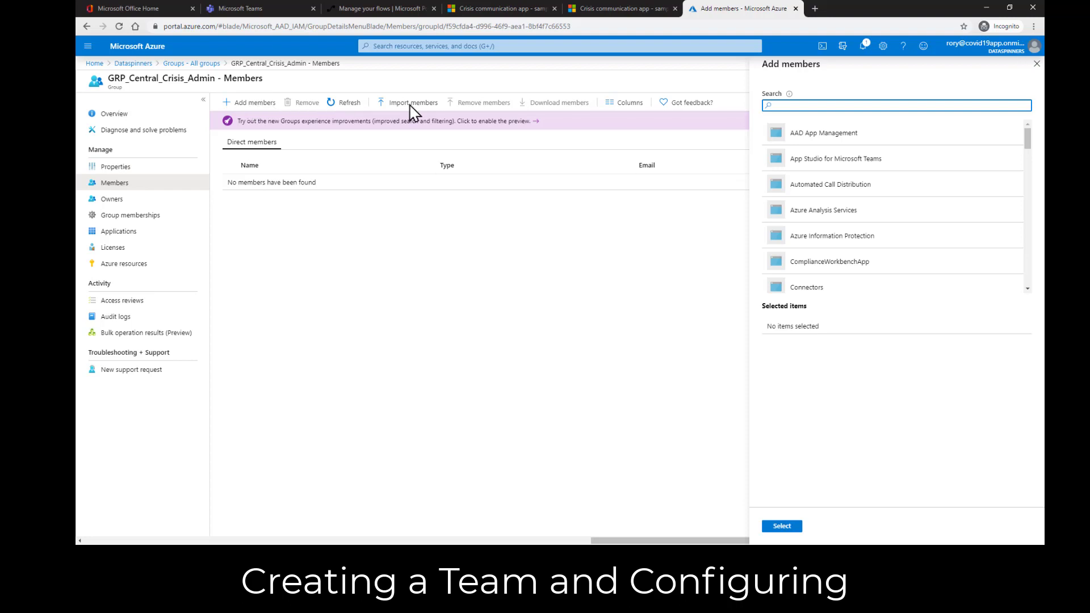
{"action": "type", "text": "rory"}
{"action": "left_click", "coordinate": [810, 132]}
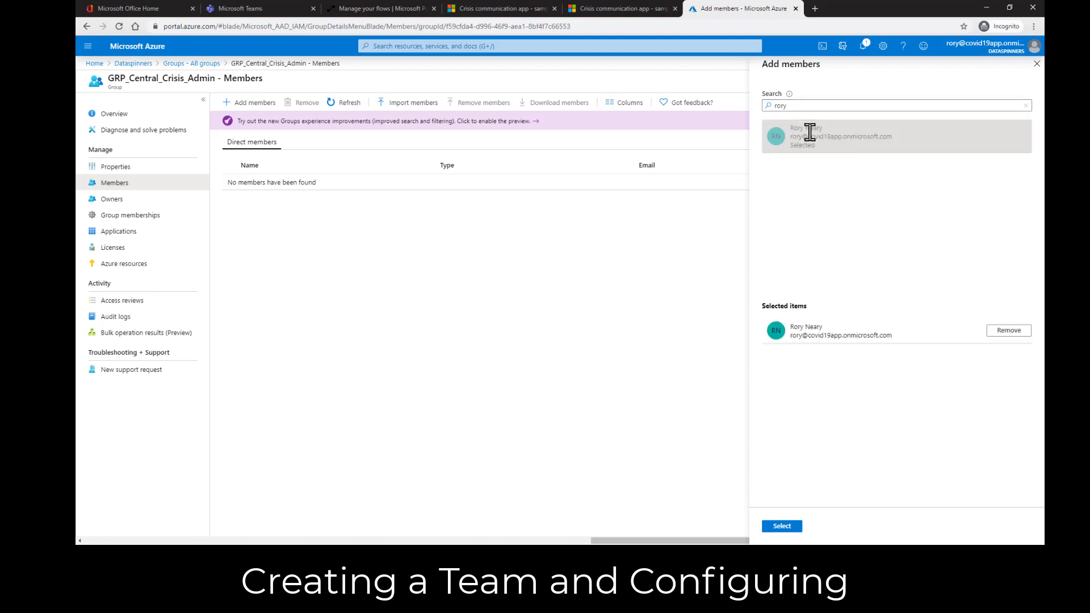
{"action": "triple_click", "coordinate": [806, 105]}
{"action": "type", "text": "us"}
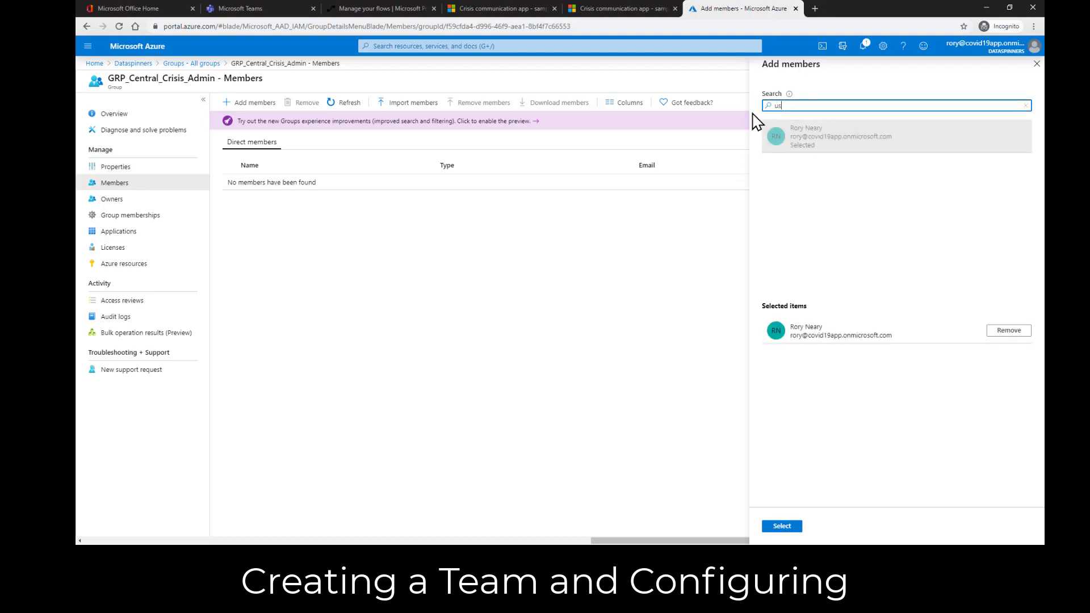
{"action": "type", "text": "er"}
{"action": "left_click", "coordinate": [797, 140]}
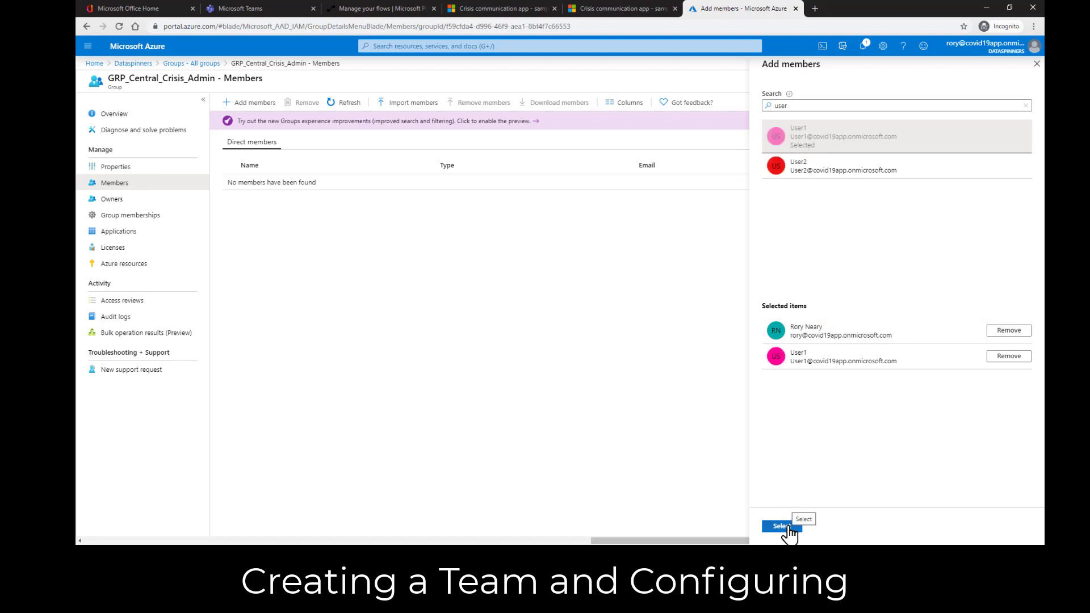
{"action": "left_click", "coordinate": [786, 527]}
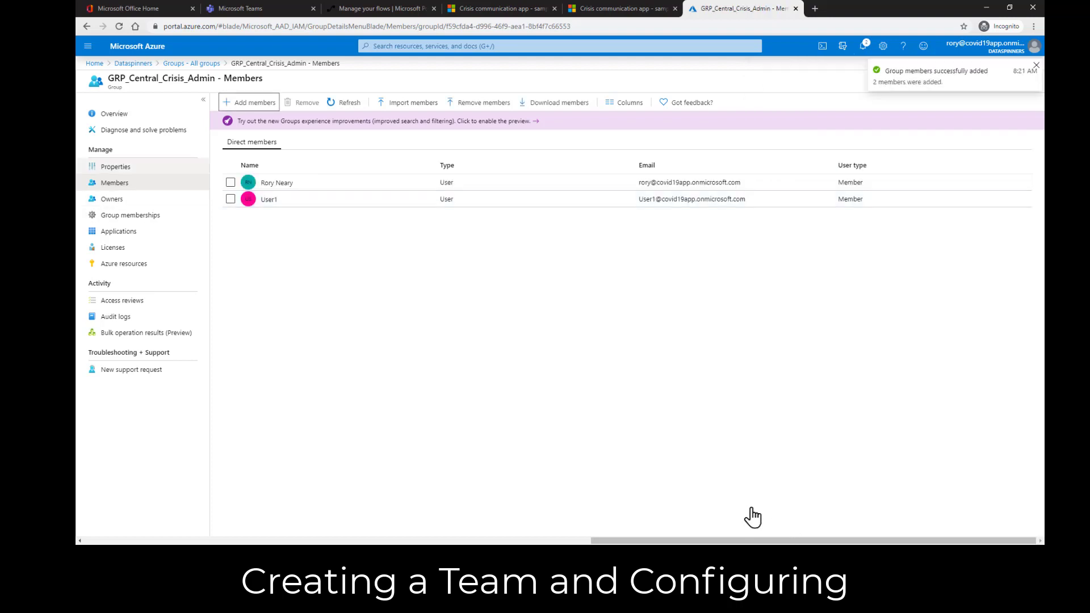
Pick the signed-in admin account as the new owner of GRP_Central_Crisis_Admin.
{"action": "left_click", "coordinate": [122, 204]}
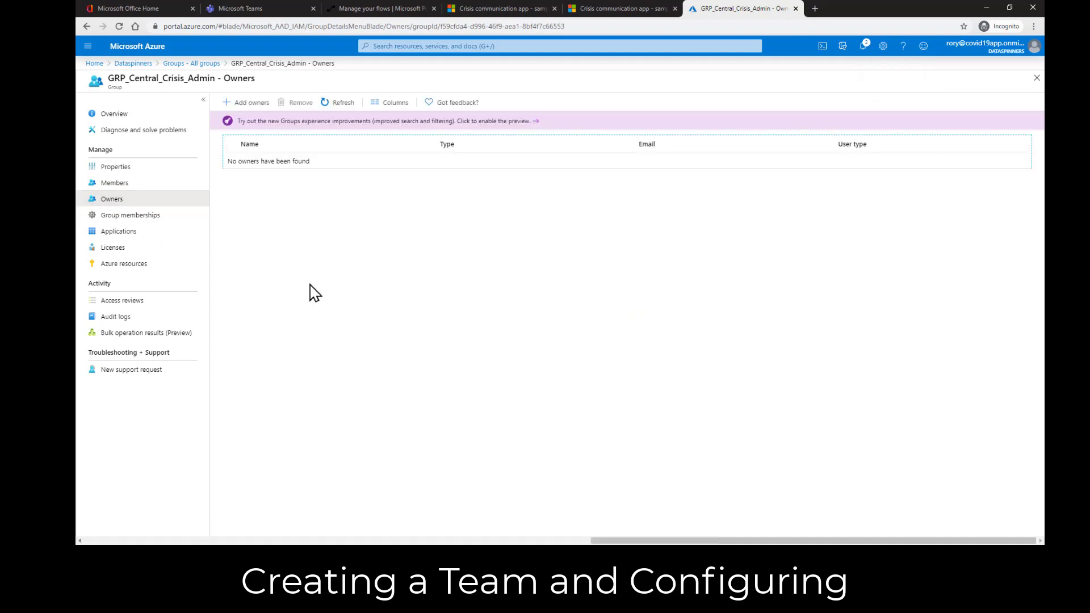
{"action": "left_click", "coordinate": [248, 106]}
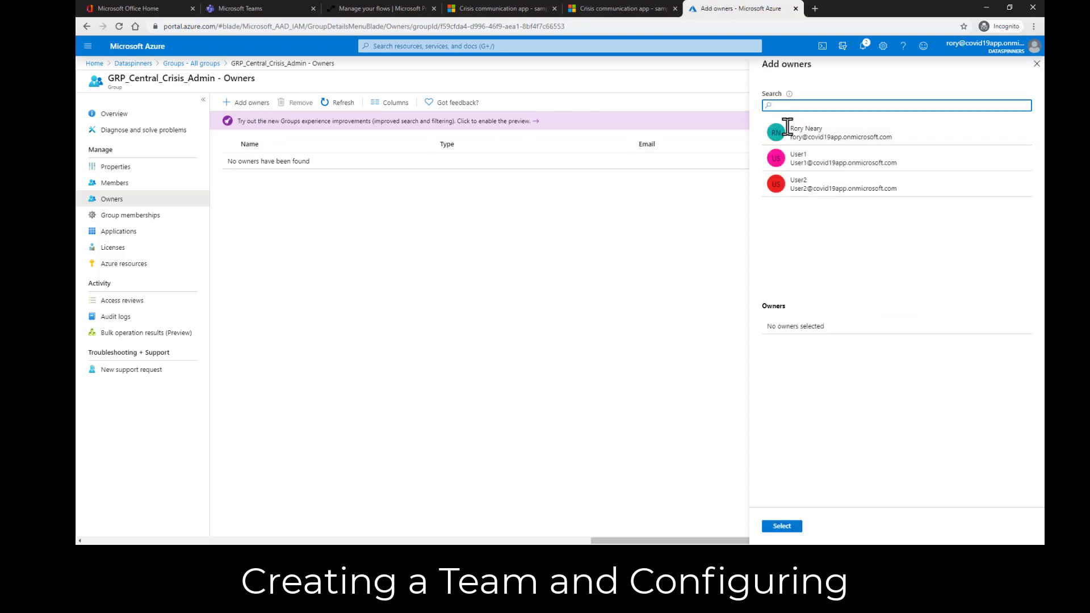
{"action": "left_click", "coordinate": [809, 136]}
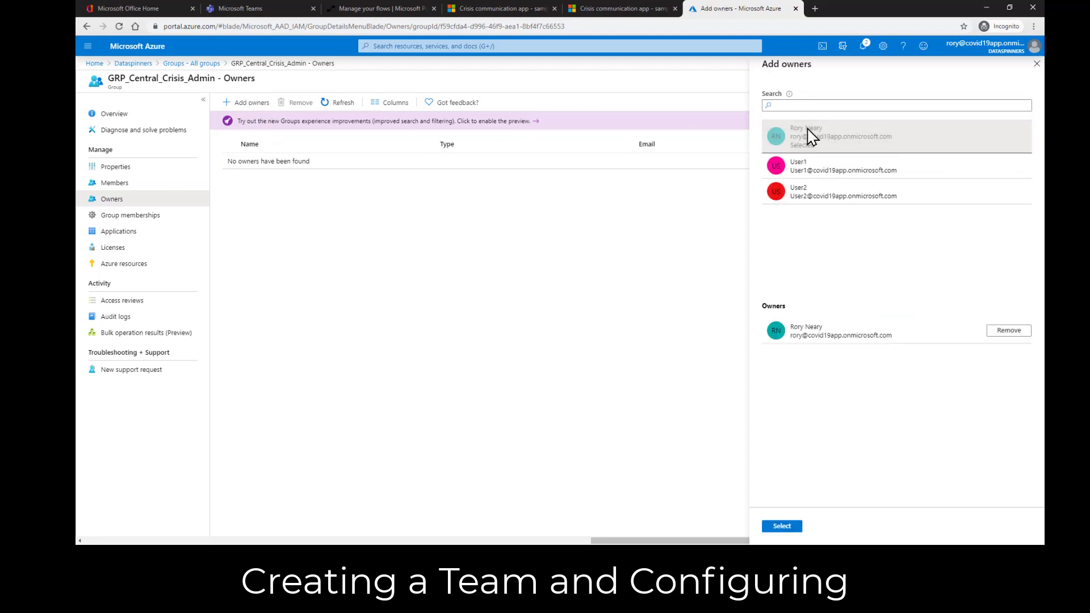
{"action": "left_click", "coordinate": [782, 526]}
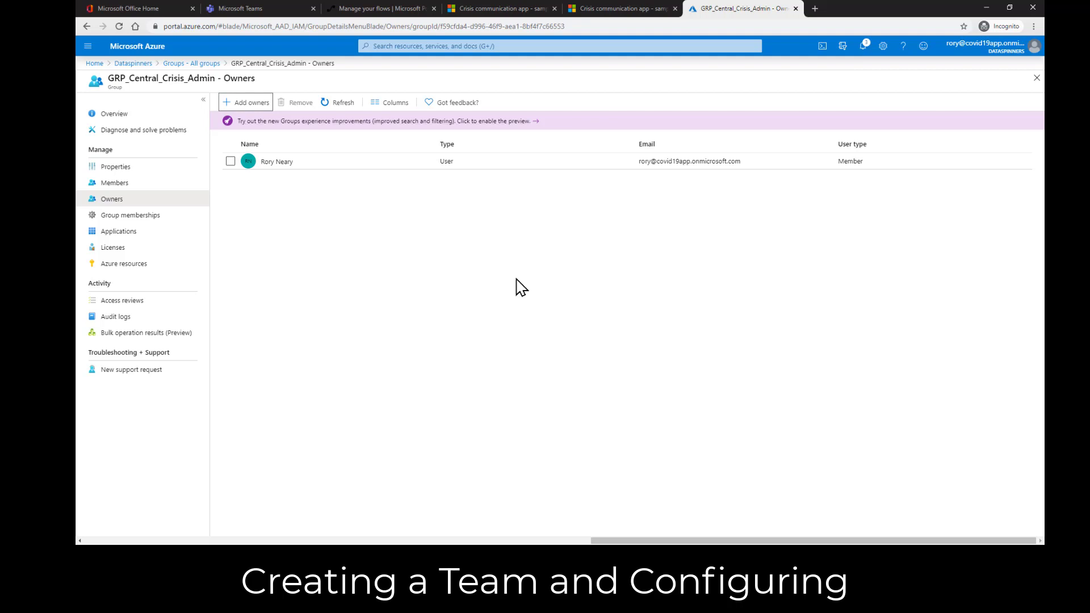
Skip adding members to the new team and land in its General channel.
{"action": "left_click", "coordinate": [269, 9]}
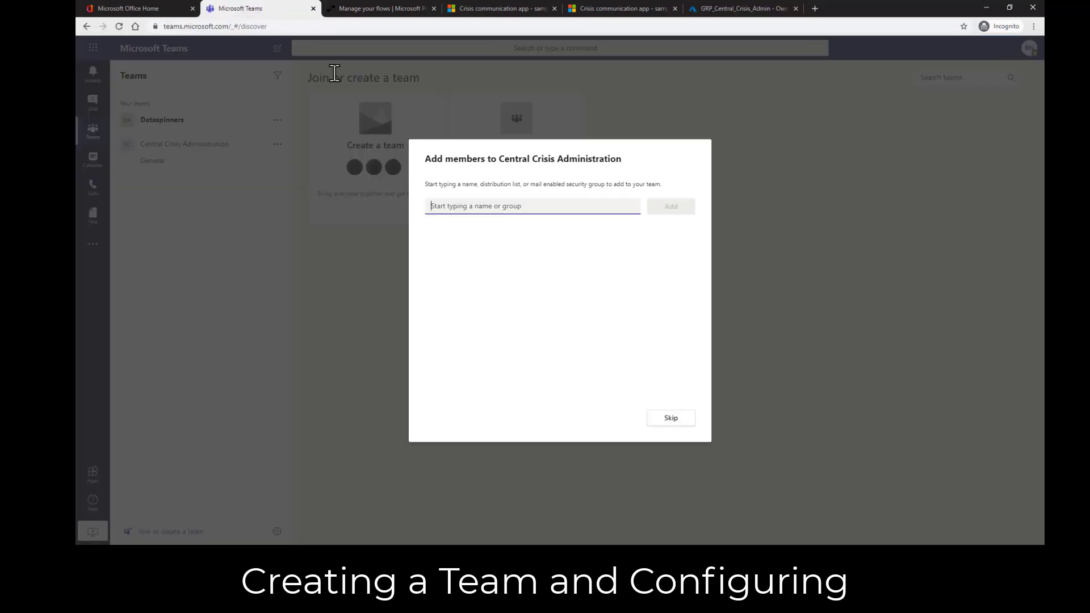
{"action": "left_click", "coordinate": [670, 423]}
{"action": "left_click", "coordinate": [671, 420]}
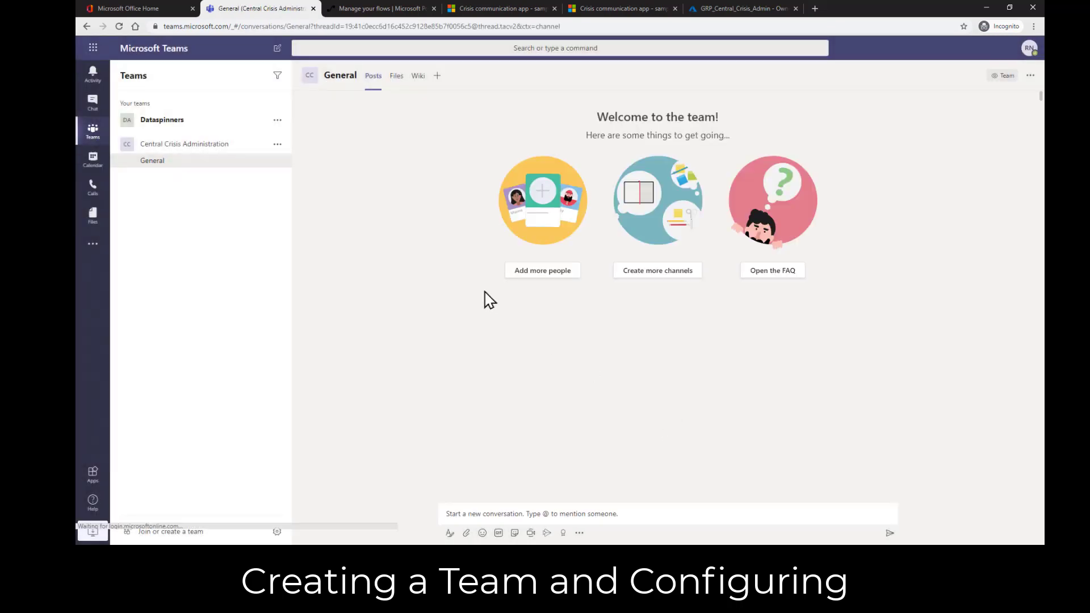
Add the GRP_Central_Crisis_Admin group as members of Central Crisis Administration through Manage team.
{"action": "left_click", "coordinate": [277, 144]}
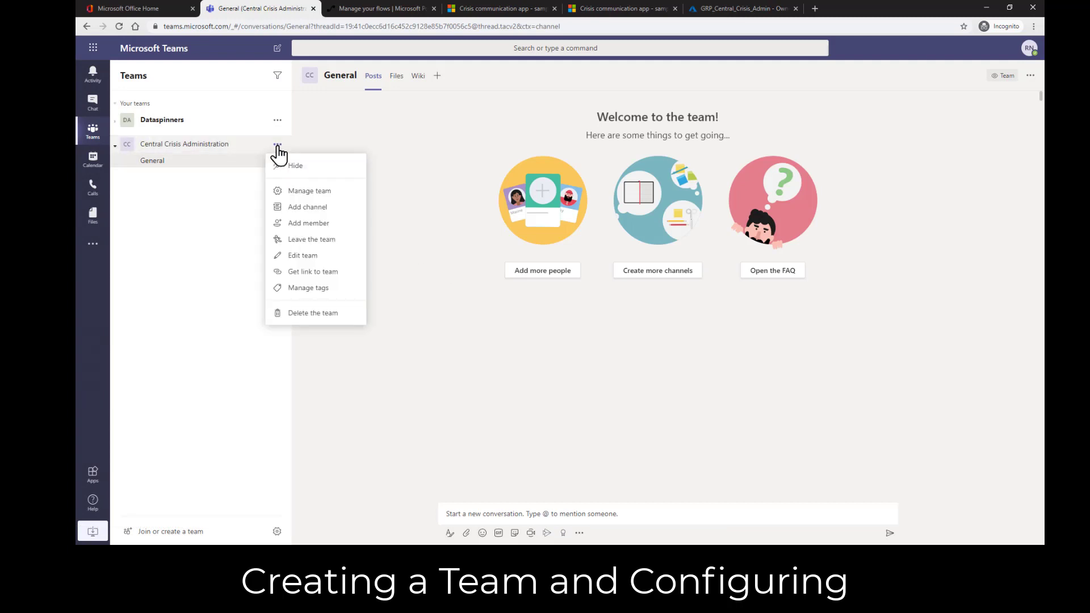
{"action": "left_click", "coordinate": [296, 193]}
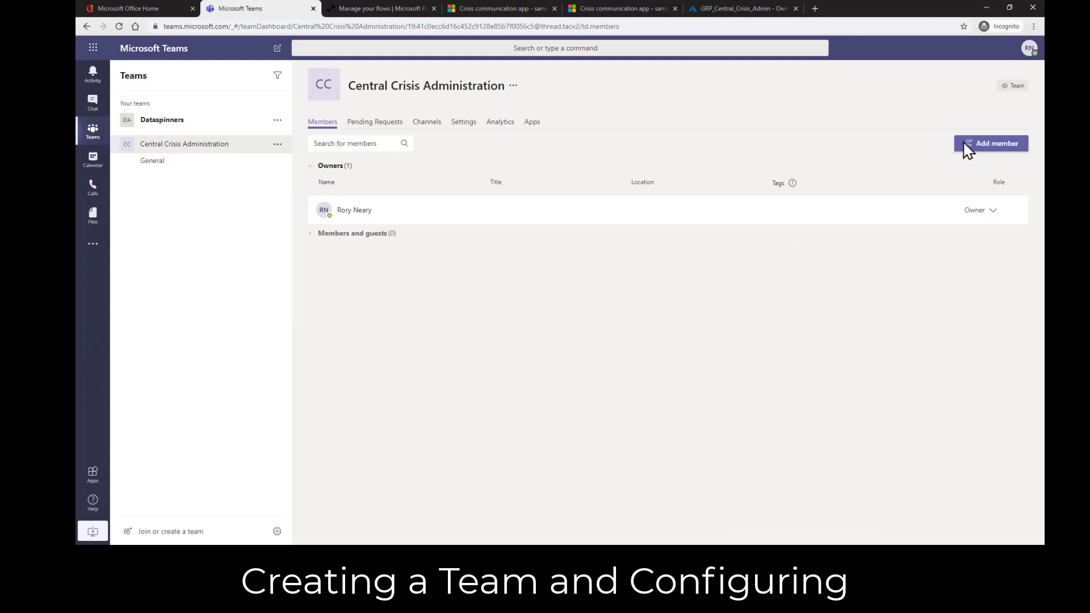
{"action": "left_click", "coordinate": [966, 148]}
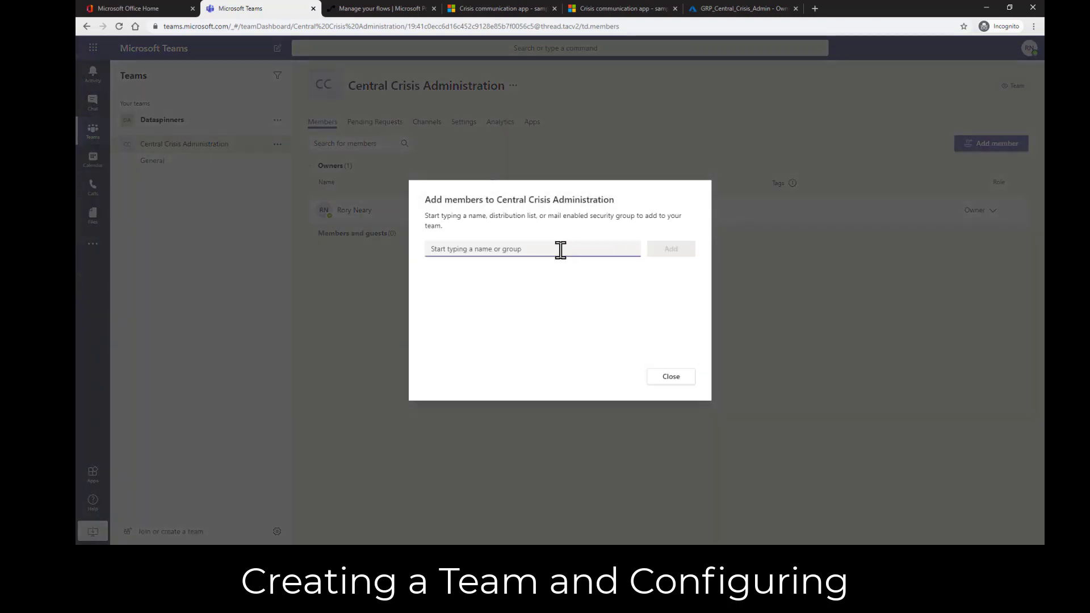
{"action": "type", "text": "grp"}
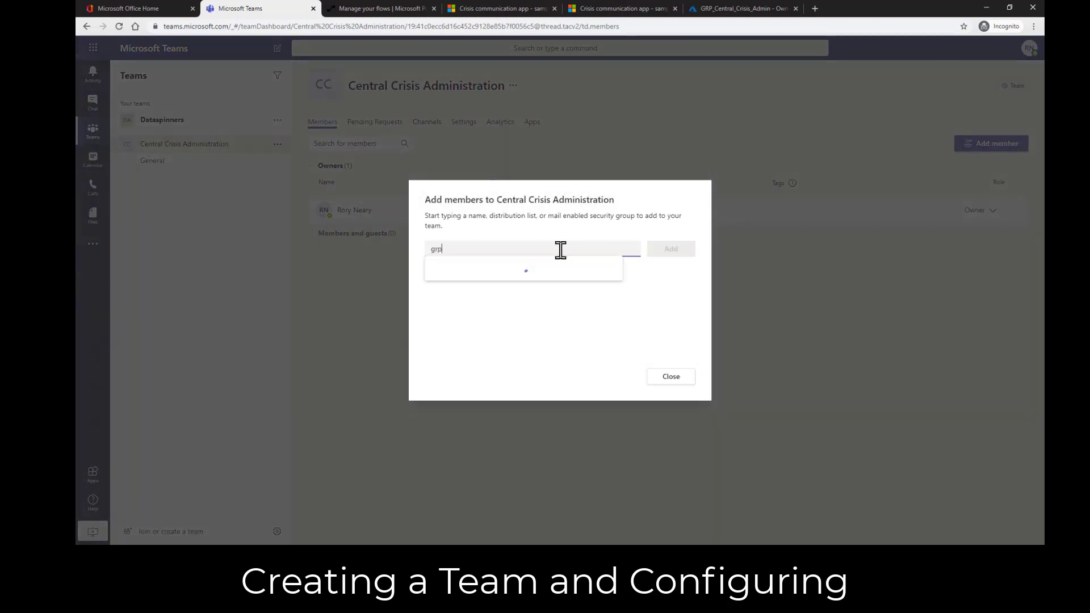
{"action": "left_click", "coordinate": [536, 274]}
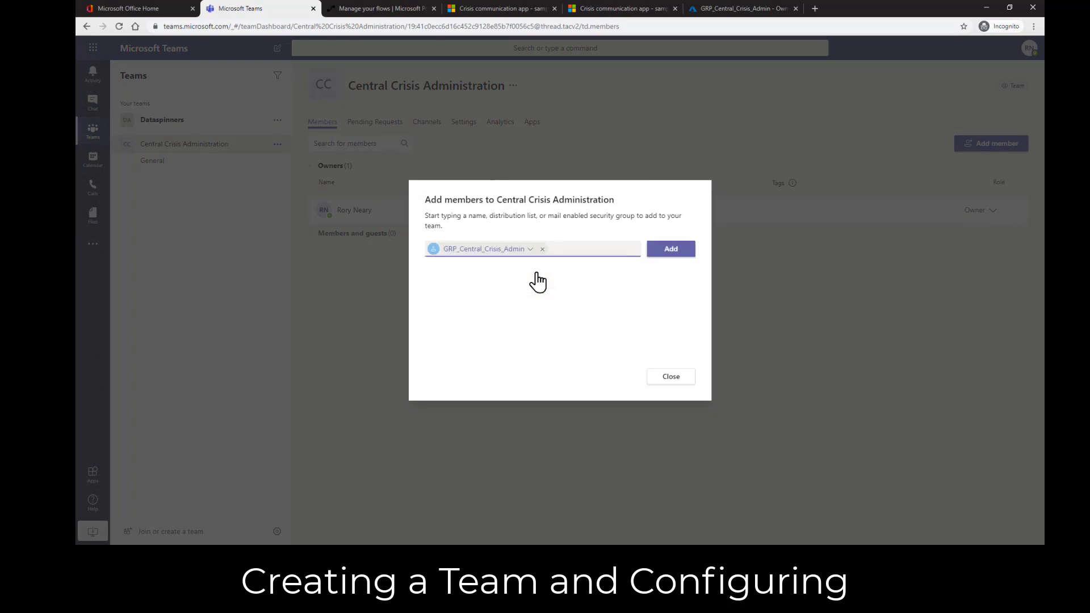
{"action": "left_click", "coordinate": [674, 252]}
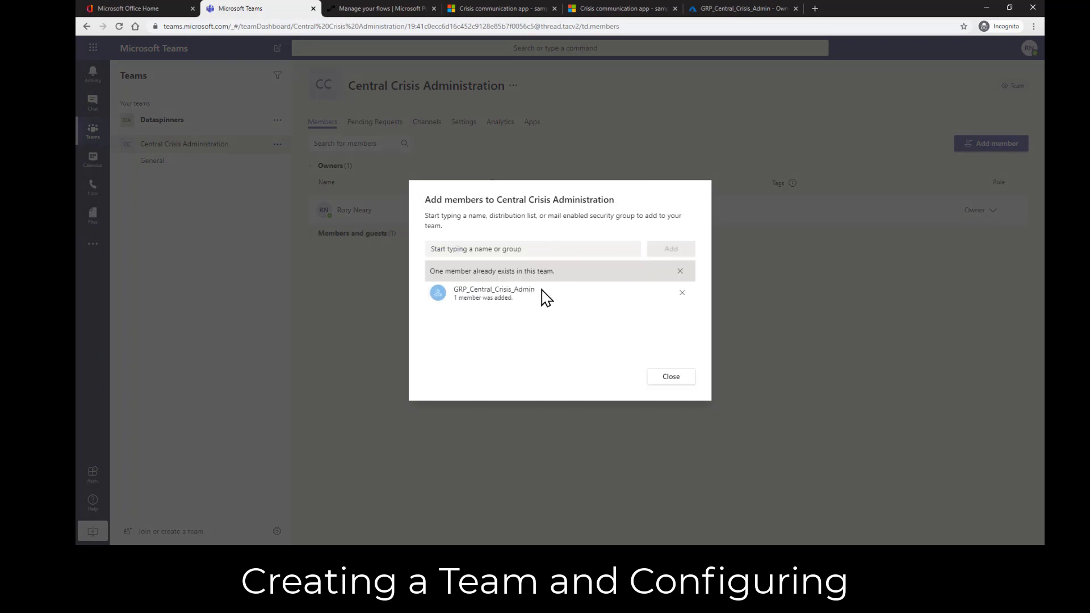
{"action": "left_click", "coordinate": [668, 377]}
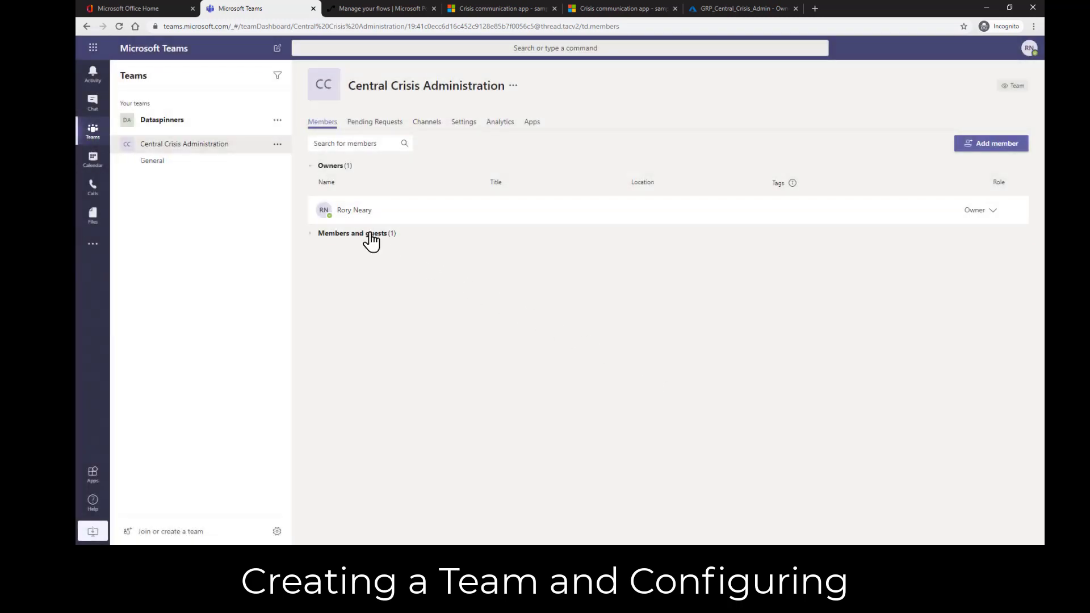
{"action": "left_click", "coordinate": [370, 234]}
{"action": "left_click", "coordinate": [370, 234]}
Add the PowerApps app to Central Crisis Administration without pinning it as a General channel tab.
{"action": "left_click", "coordinate": [185, 148]}
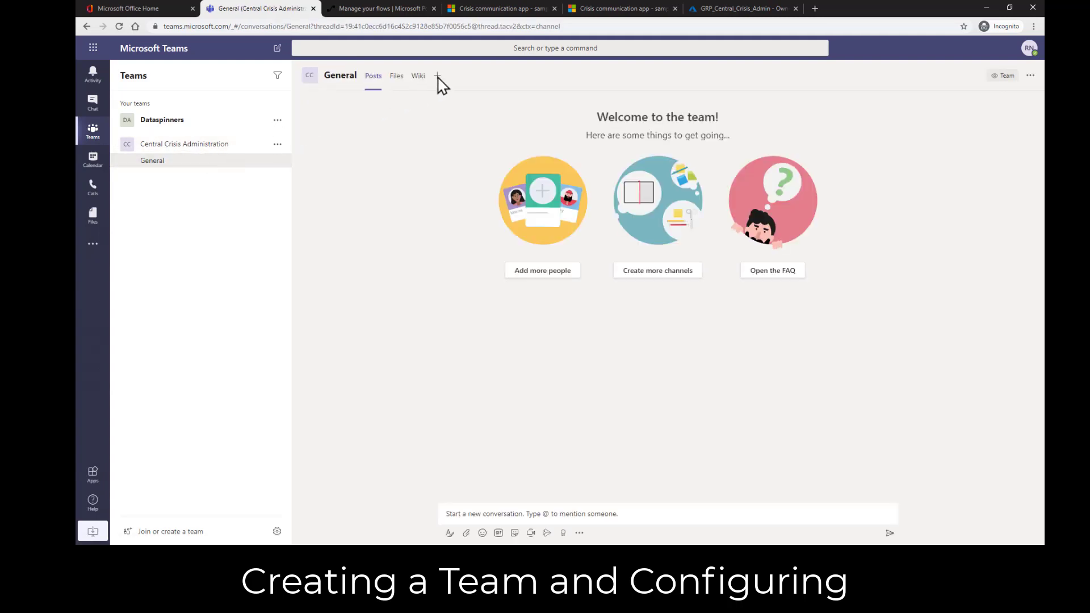
{"action": "left_click", "coordinate": [437, 76]}
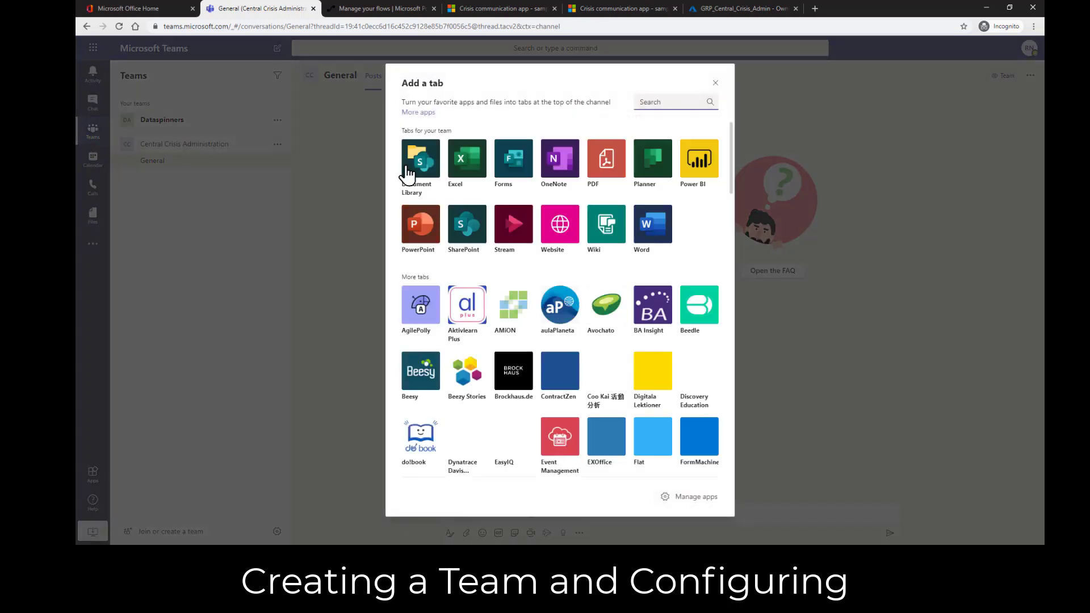
{"action": "left_click", "coordinate": [661, 102]}
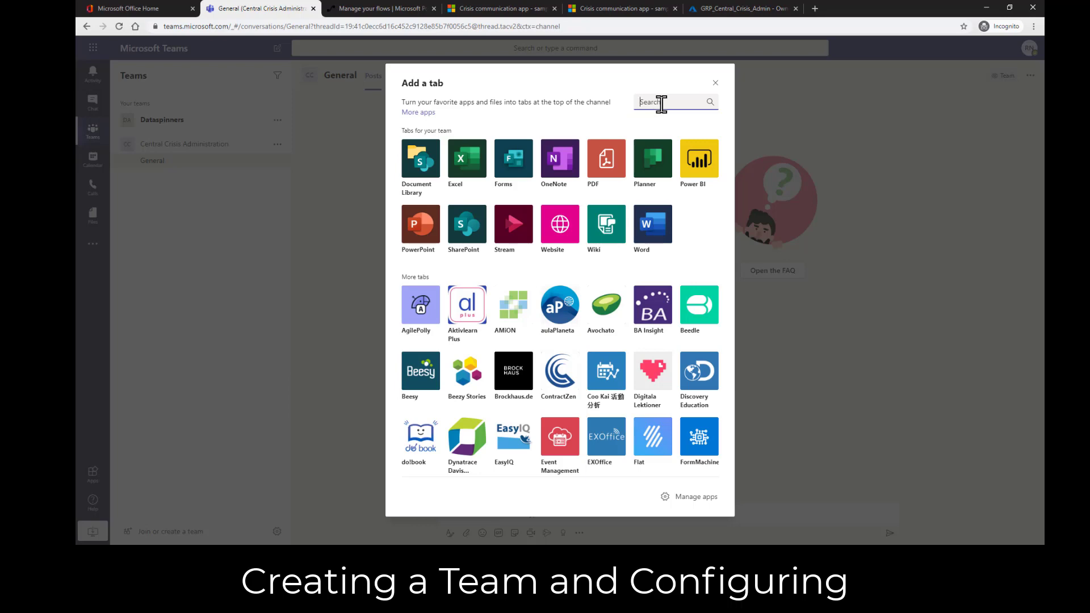
{"action": "type", "text": "power"}
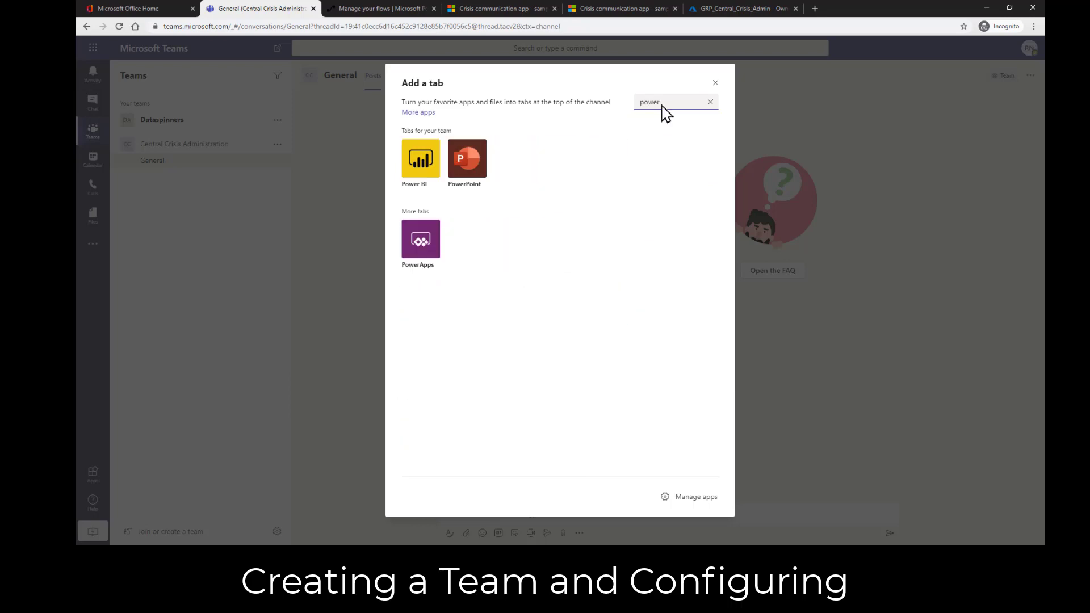
{"action": "left_click", "coordinate": [416, 251]}
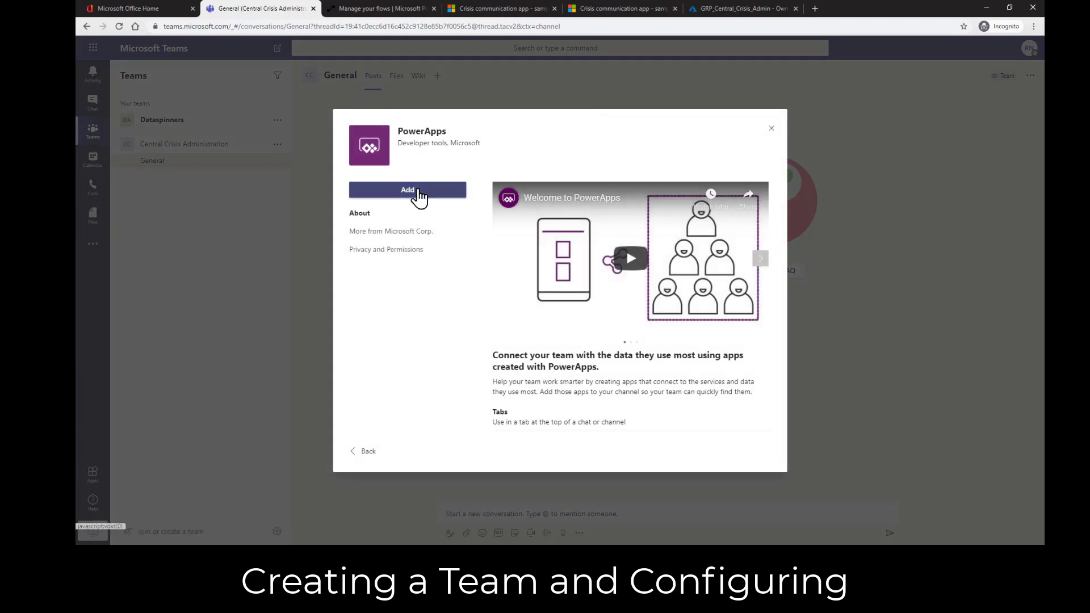
{"action": "left_click", "coordinate": [418, 193]}
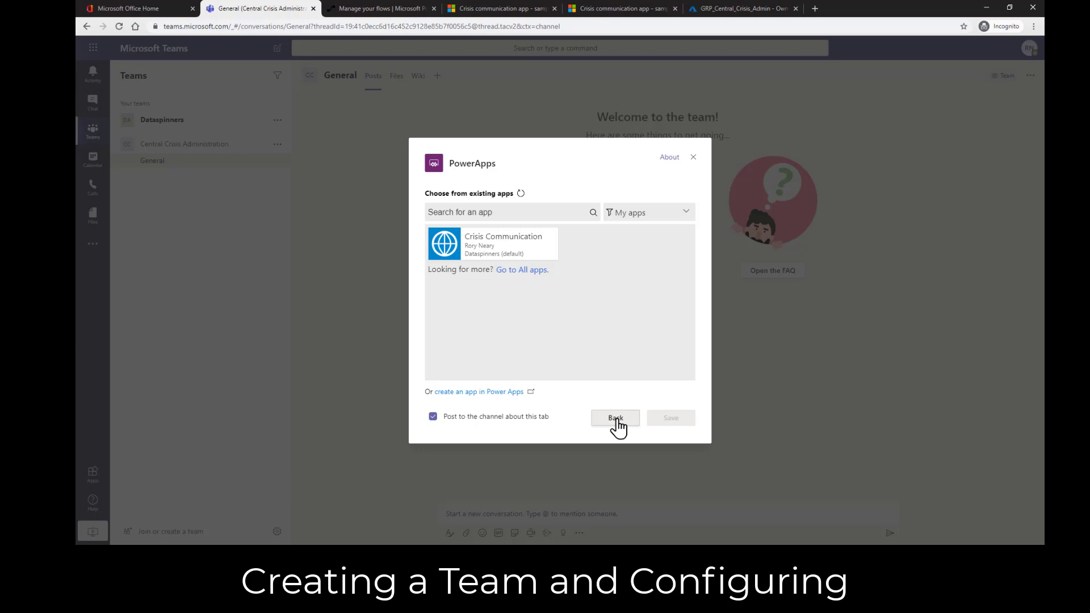
{"action": "left_click", "coordinate": [616, 418]}
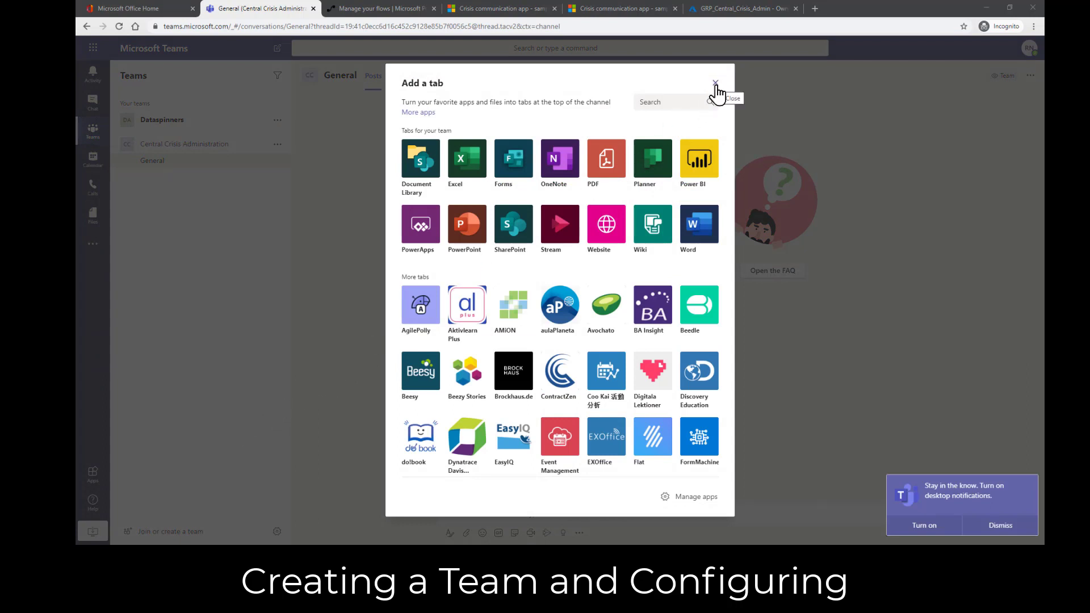
{"action": "left_click", "coordinate": [715, 84]}
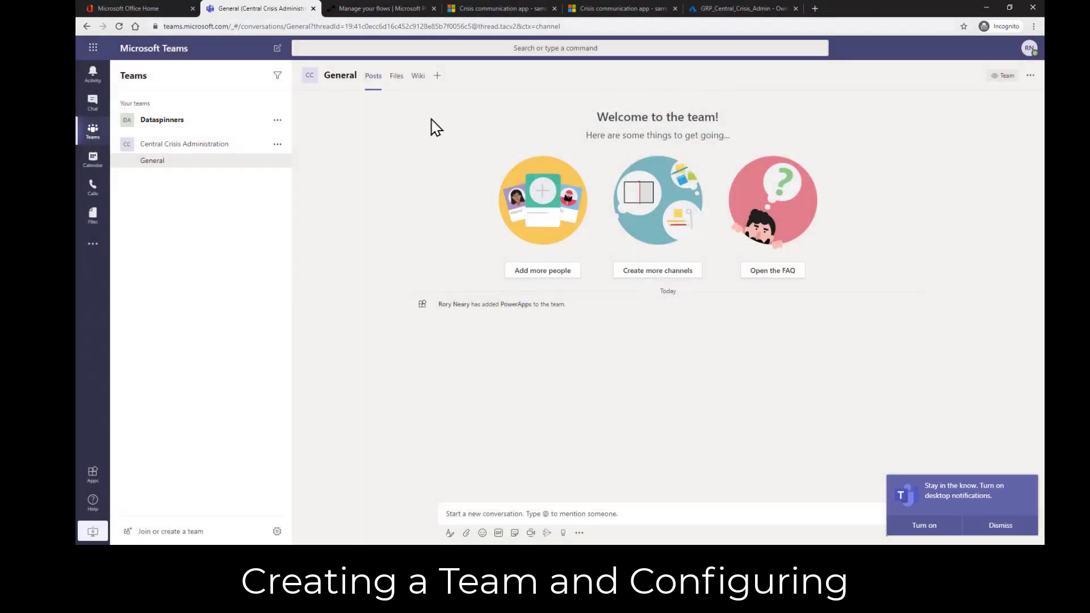
{"action": "left_click", "coordinate": [211, 145]}
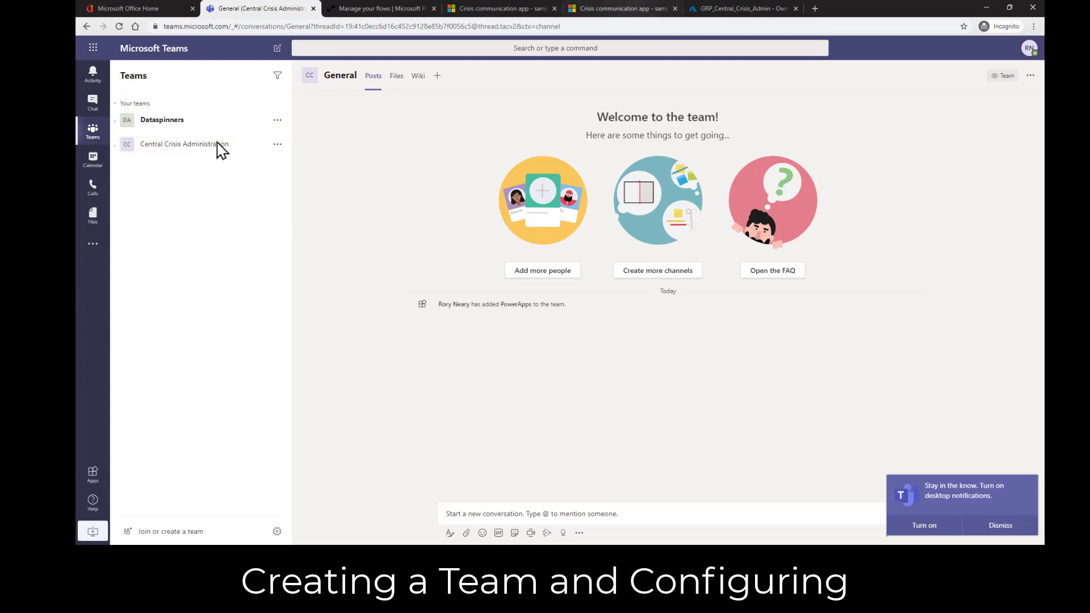
{"action": "left_click", "coordinate": [514, 10]}
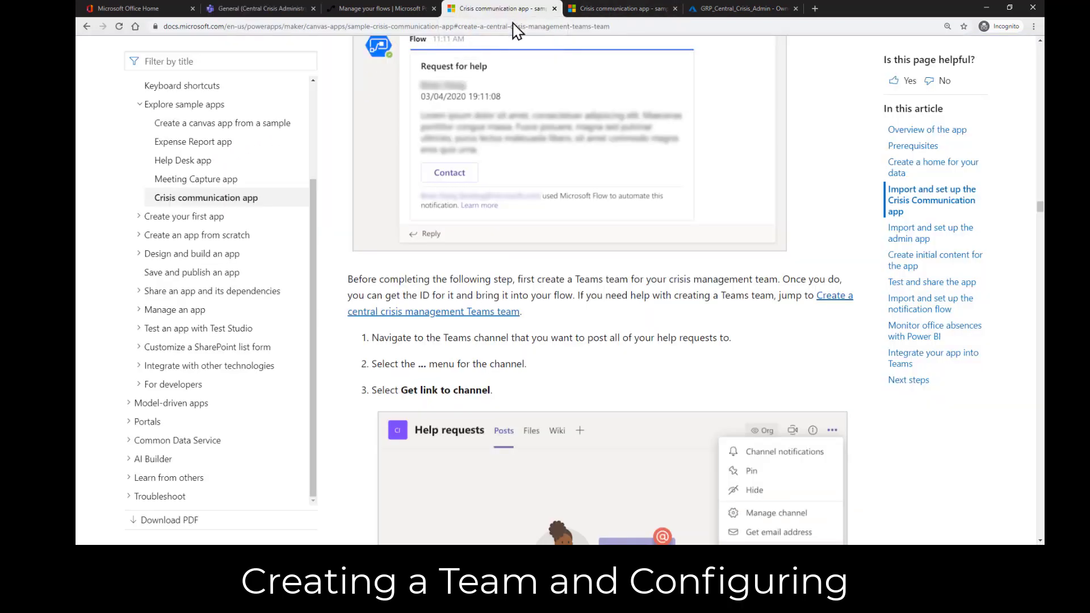
{"action": "scroll", "coordinate": [500, 221], "scroll_direction": "down", "scroll_amount": 5}
{"action": "scroll", "coordinate": [499, 223], "scroll_direction": "down", "scroll_amount": 3}
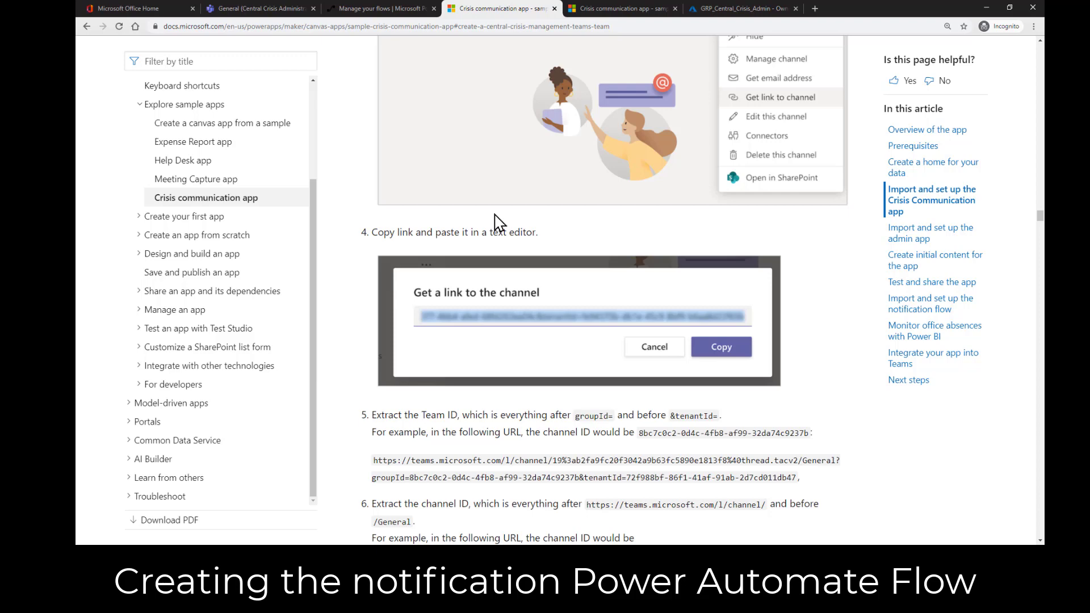
{"action": "scroll", "coordinate": [496, 222], "scroll_direction": "down", "scroll_amount": 1}
{"action": "scroll", "coordinate": [497, 221], "scroll_direction": "up", "scroll_amount": 2}
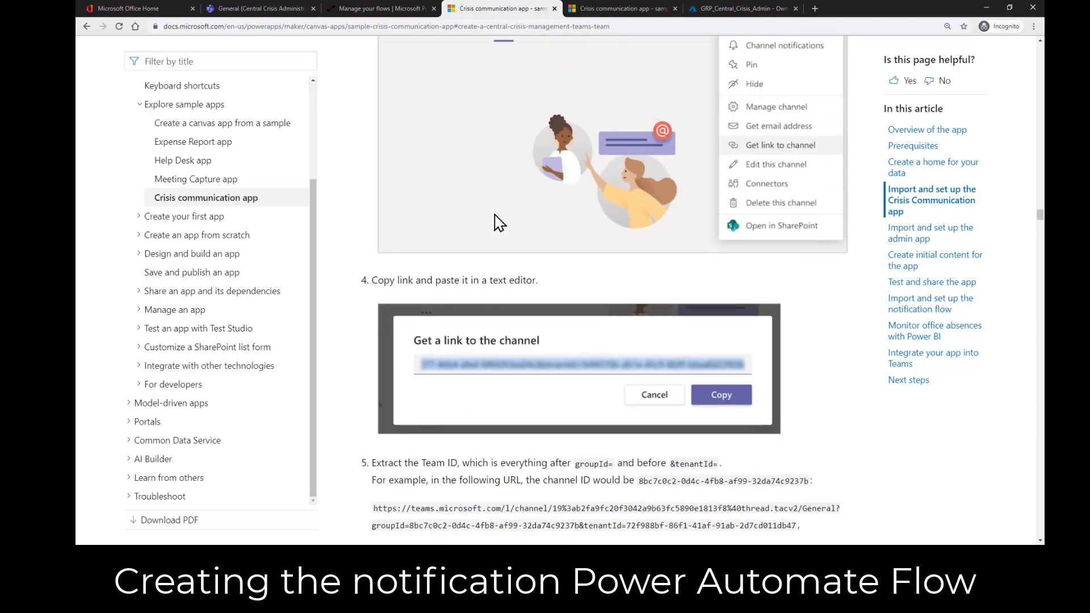
{"action": "left_click", "coordinate": [262, 9]}
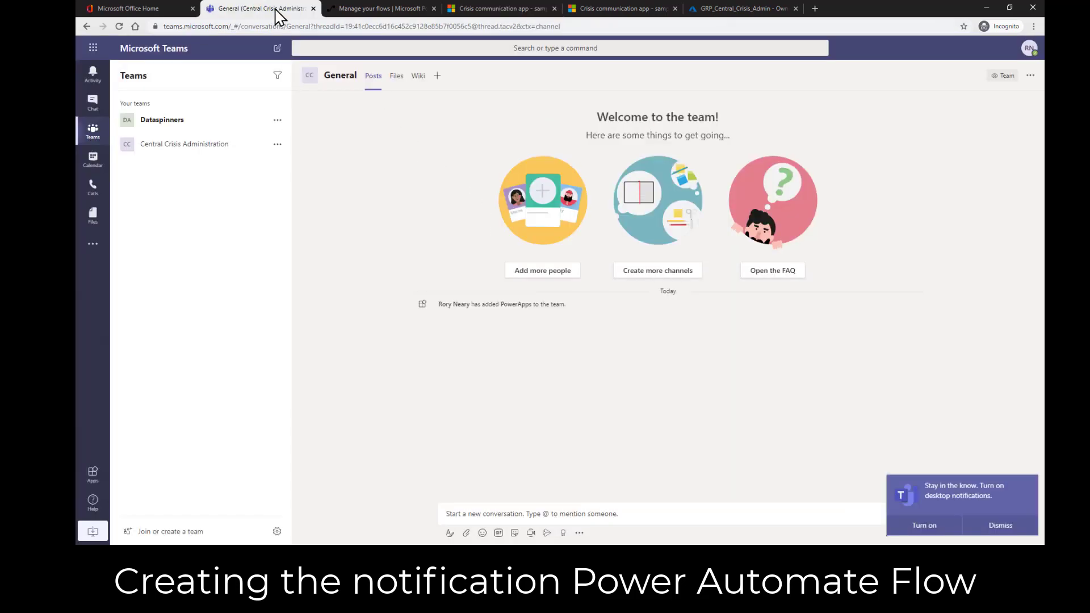
Copy the Central Crisis Administration team's shareable link.
{"action": "left_click", "coordinate": [277, 146]}
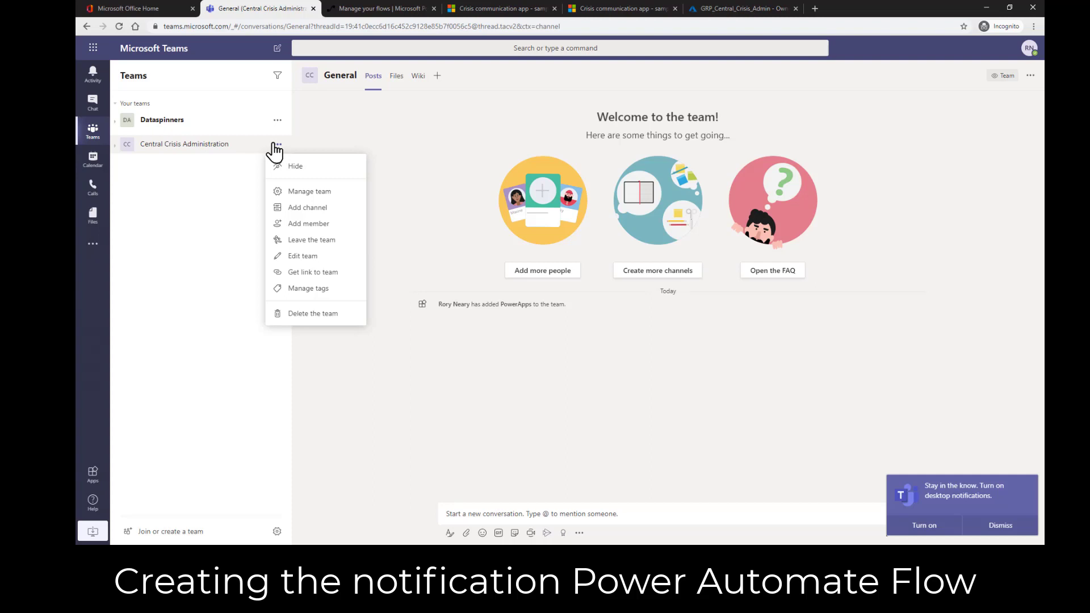
{"action": "left_click", "coordinate": [311, 275]}
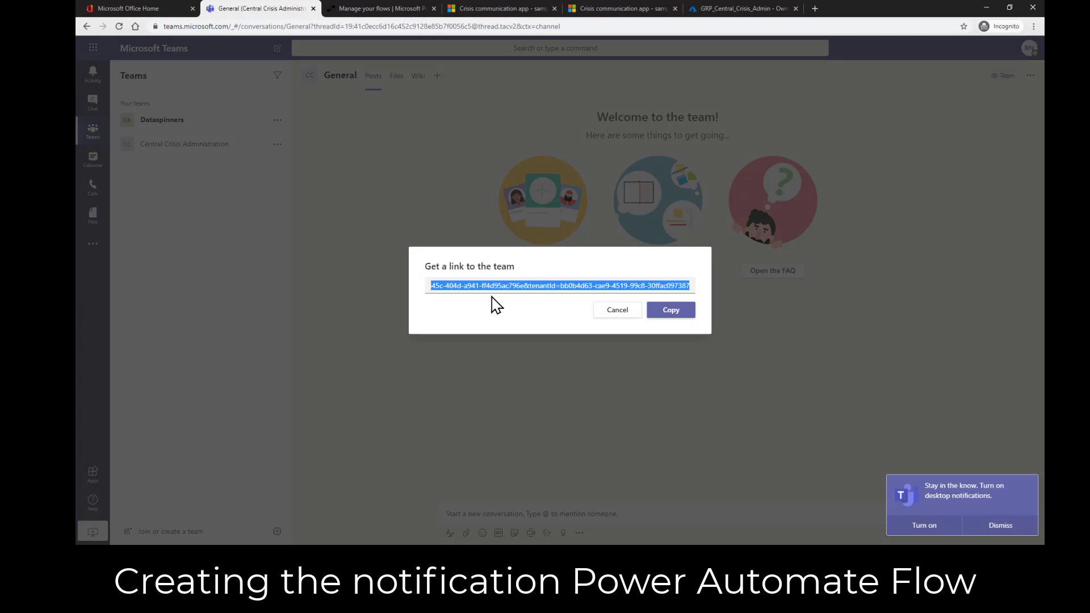
{"action": "left_click", "coordinate": [669, 313]}
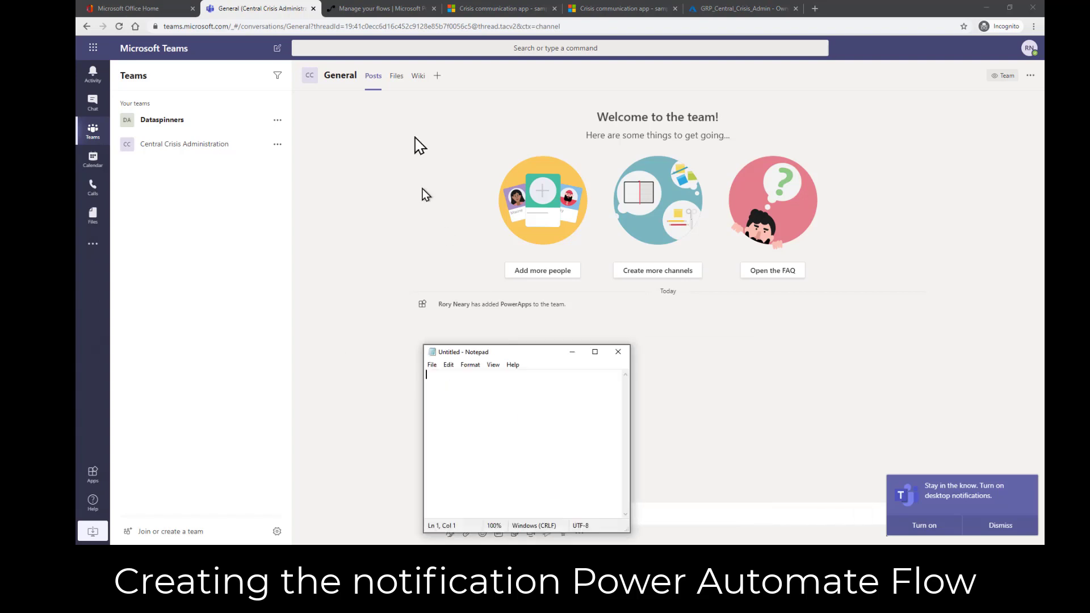
Paste the team link into Notepad, zoom and widen it, and select the groupId value.
{"action": "key", "text": "ctrl+v"}
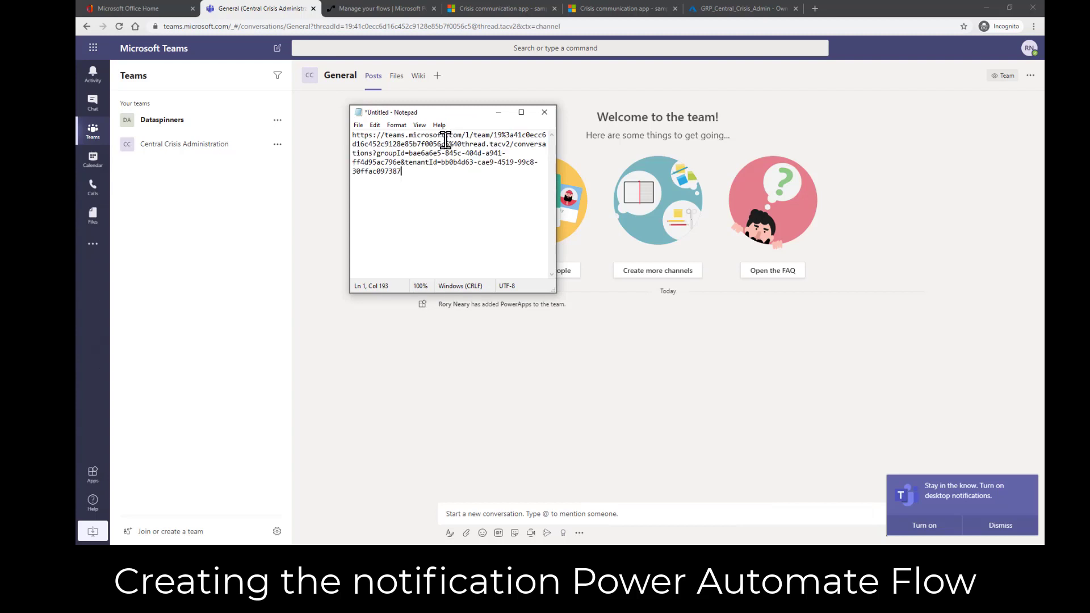
{"action": "scroll", "coordinate": [476, 228], "scroll_direction": "up", "scroll_amount": 4}
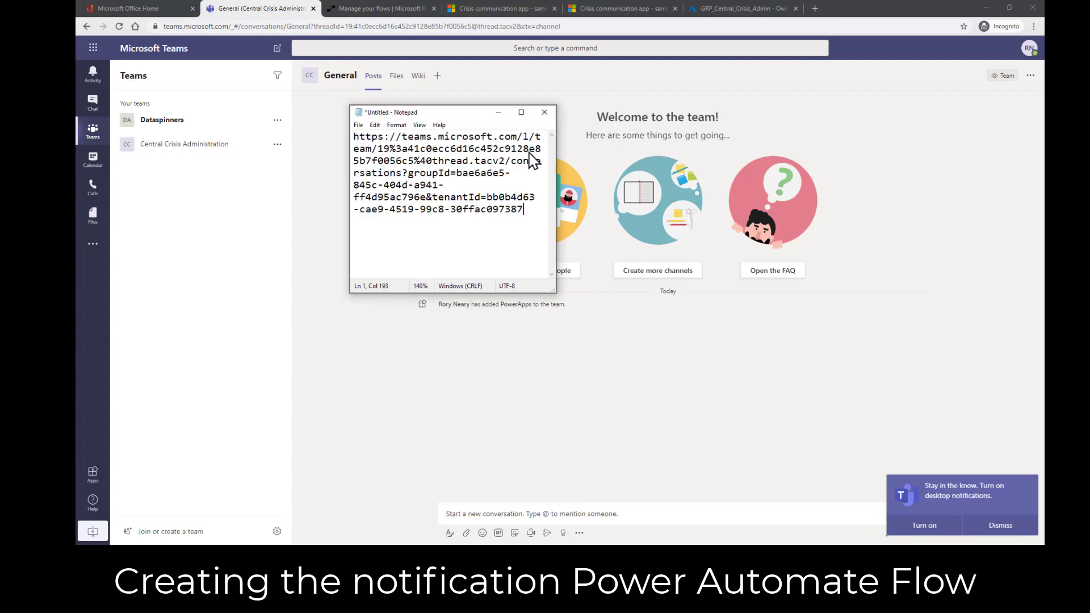
{"action": "left_click_drag", "start_coordinate": [555, 291], "coordinate": [988, 373]}
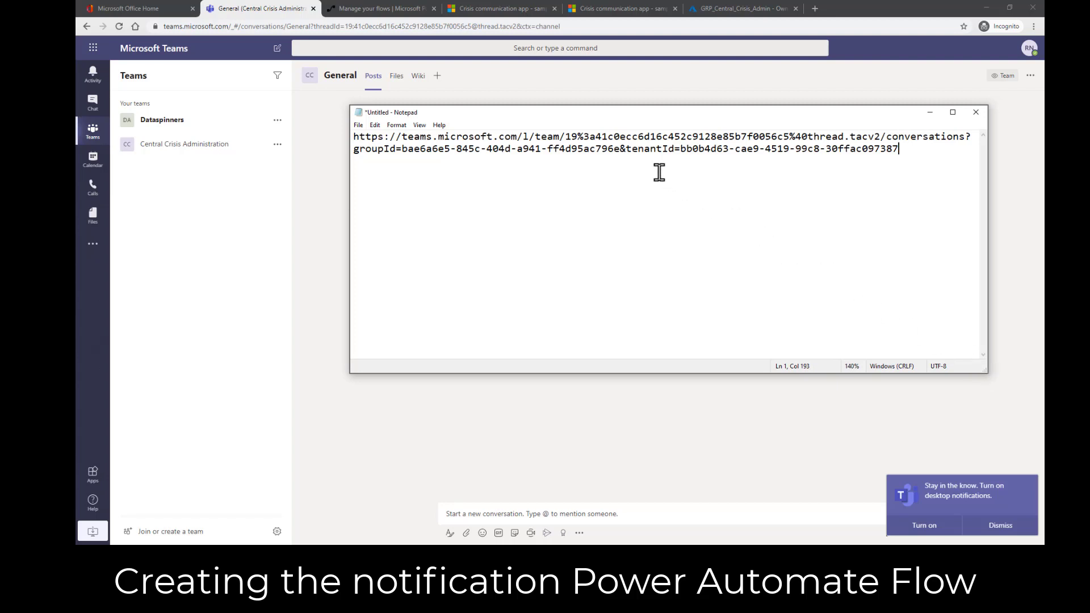
{"action": "left_click_drag", "start_coordinate": [620, 149], "coordinate": [404, 150]}
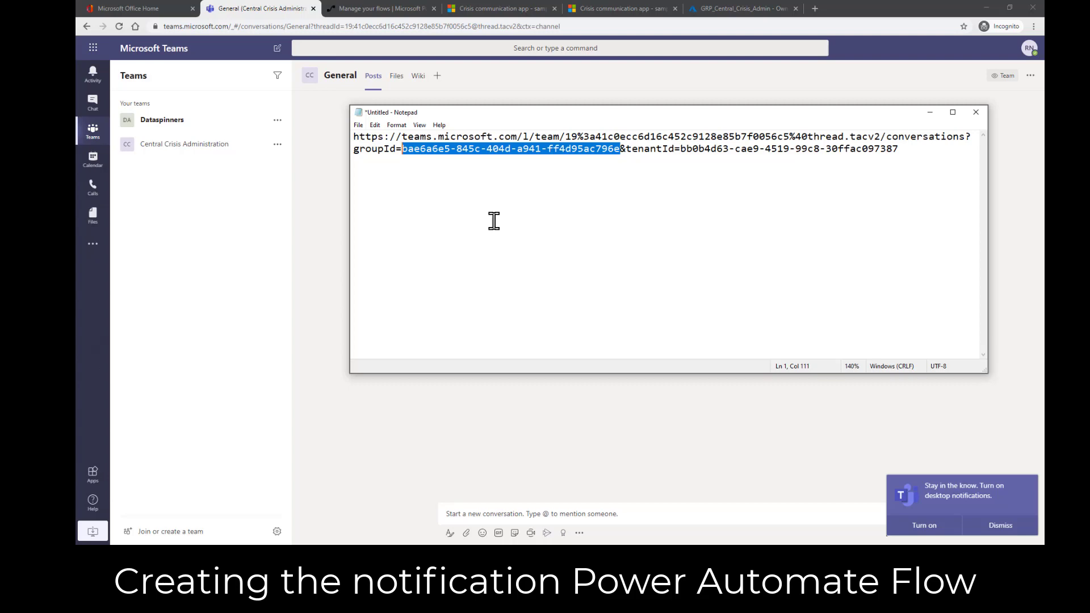
Scroll through the docs article's steps for getting a channel link and extracting Team and channel IDs.
{"action": "left_click", "coordinate": [515, 10]}
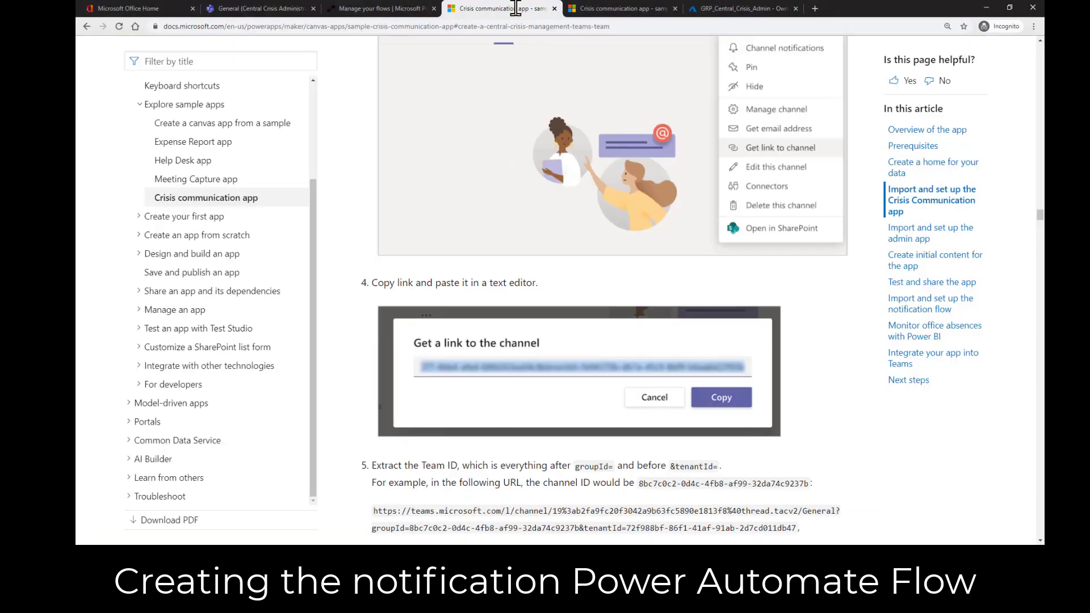
{"action": "scroll", "coordinate": [457, 337], "scroll_direction": "down", "scroll_amount": 3}
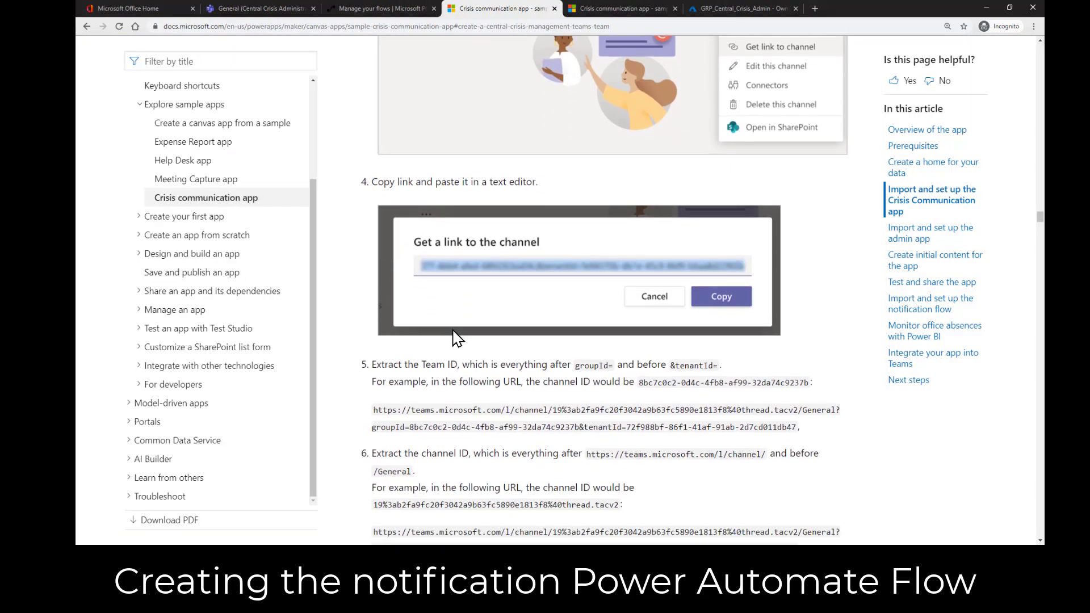
{"action": "scroll", "coordinate": [417, 307], "scroll_direction": "down", "scroll_amount": 2}
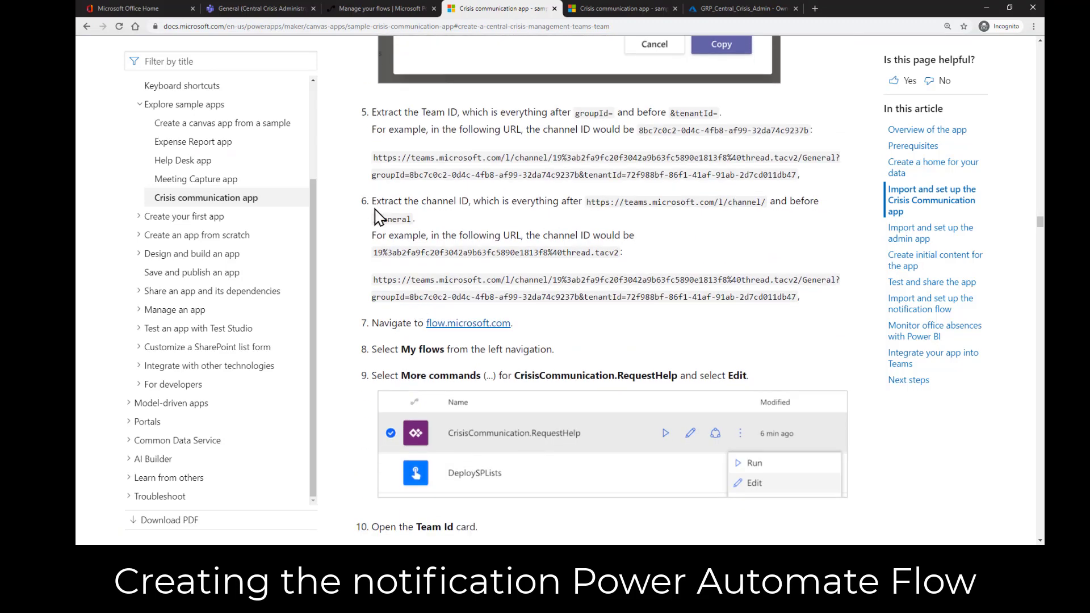
{"action": "scroll", "coordinate": [498, 258], "scroll_direction": "up", "scroll_amount": 5}
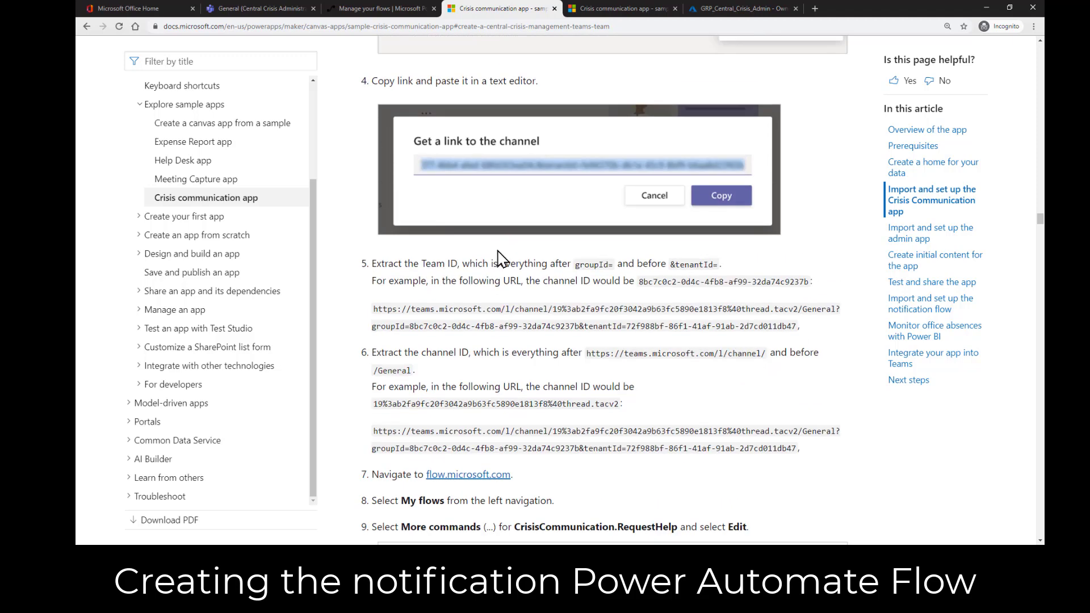
{"action": "scroll", "coordinate": [498, 258], "scroll_direction": "up", "scroll_amount": 4}
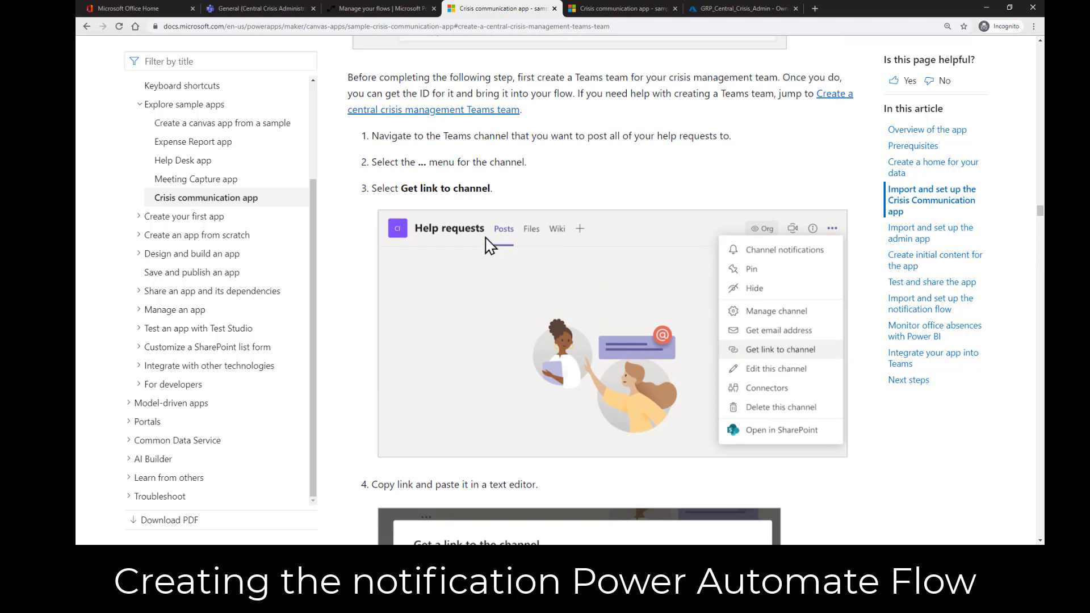
Copy the General channel link and paste it over the team link in Notepad.
{"action": "left_click", "coordinate": [278, 14]}
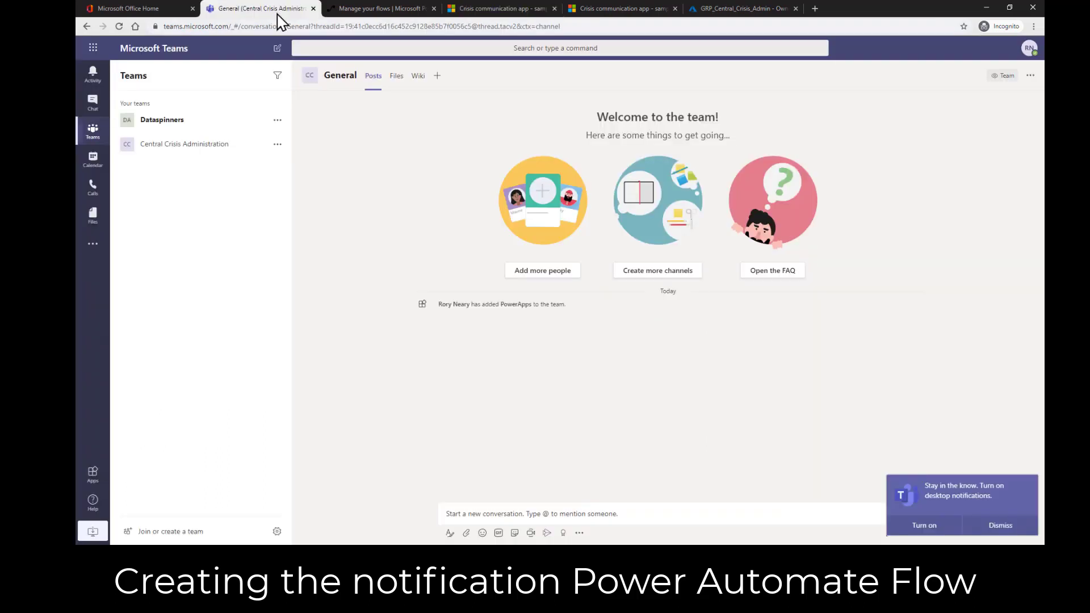
{"action": "left_click", "coordinate": [219, 145]}
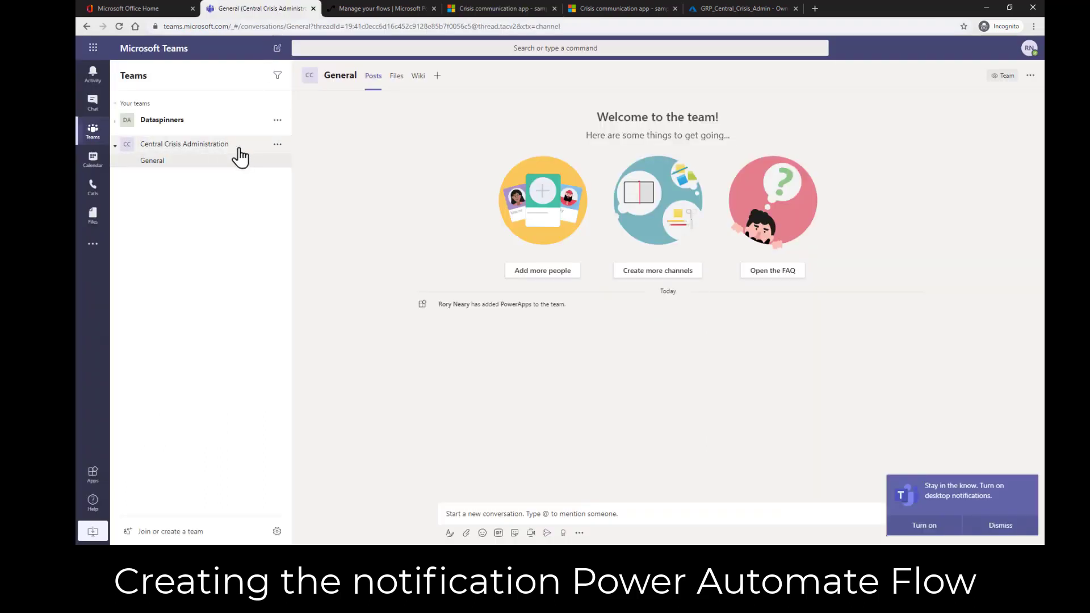
{"action": "left_click", "coordinate": [278, 164]}
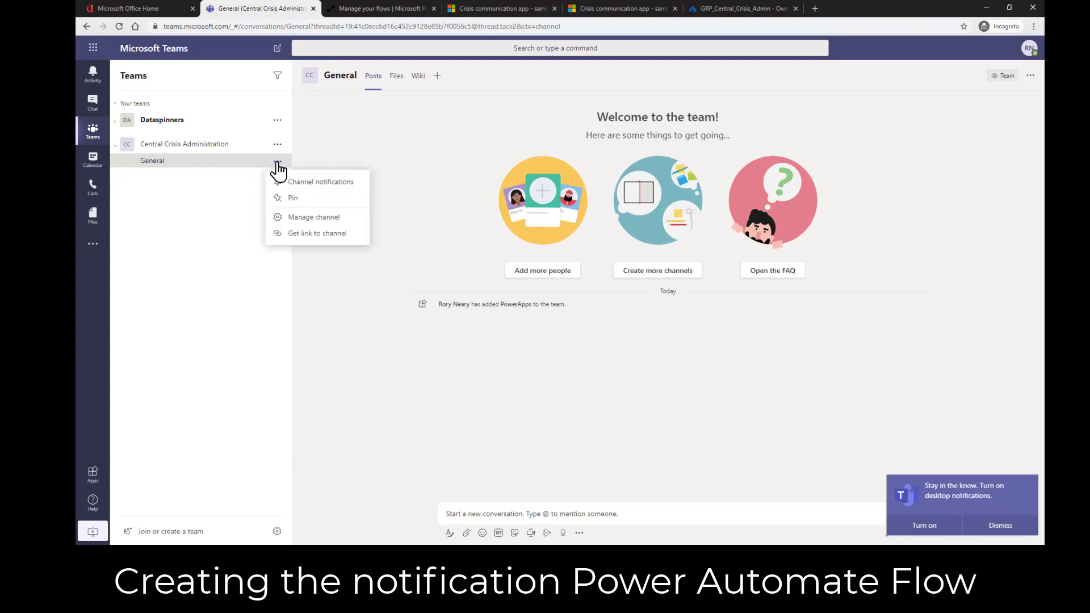
{"action": "left_click", "coordinate": [316, 235]}
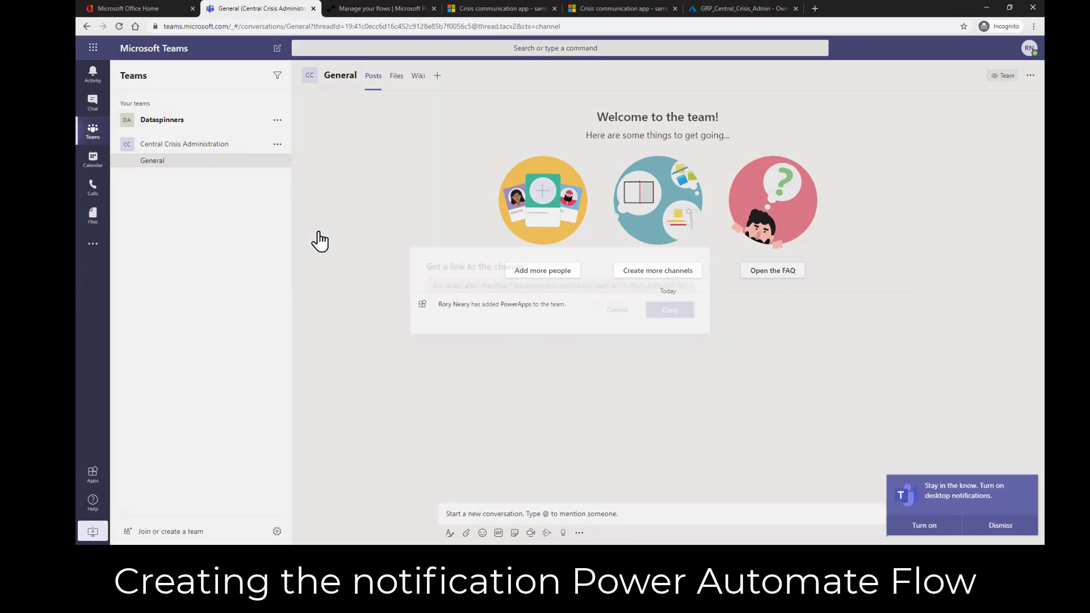
{"action": "left_click", "coordinate": [670, 310]}
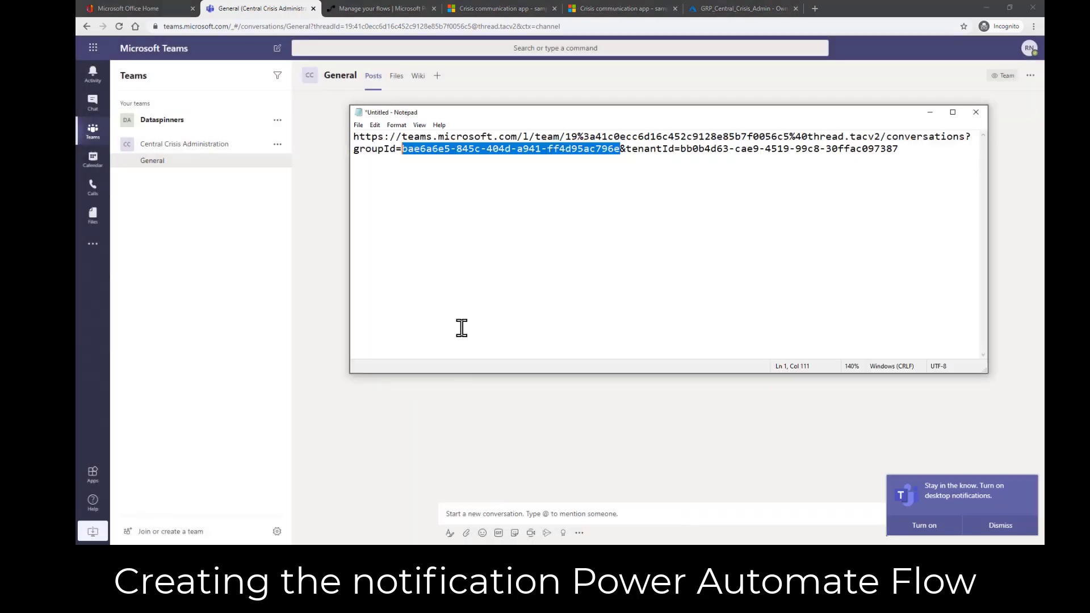
{"action": "key", "text": "ctrl+a"}
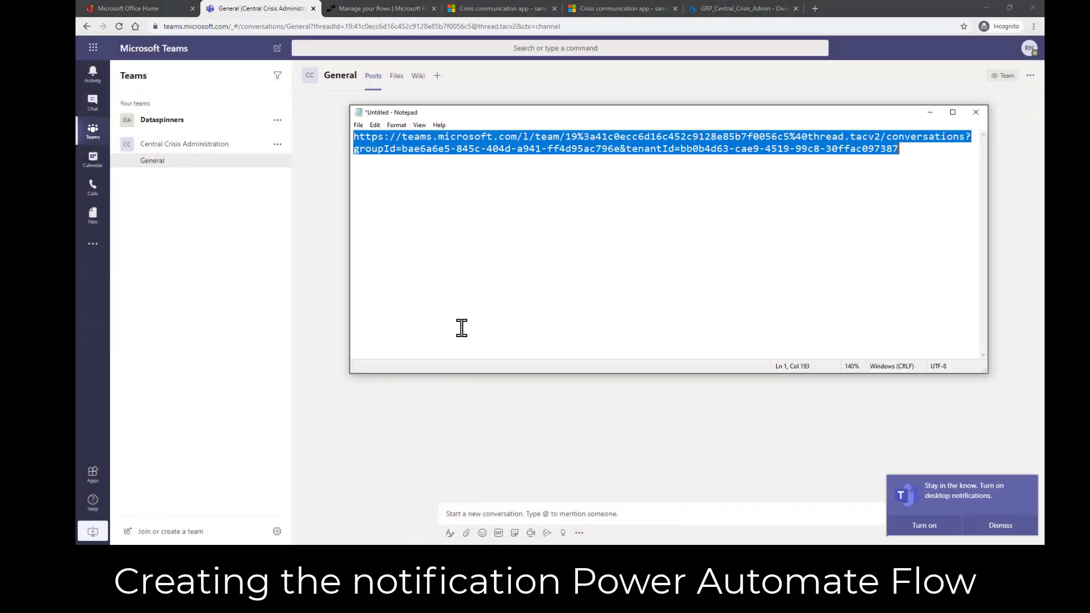
{"action": "key", "text": "ctrl+v"}
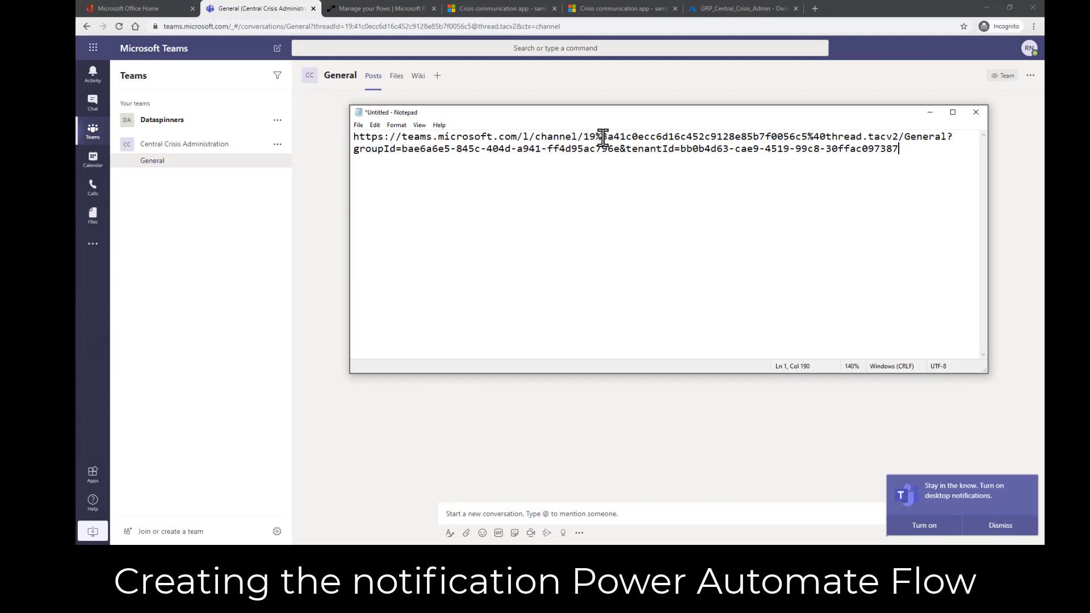
Select the channel ID portion that follows 19% in the pasted link.
{"action": "left_click_drag", "start_coordinate": [600, 137], "coordinate": [610, 137]}
{"action": "left_click", "coordinate": [617, 150]}
{"action": "left_click", "coordinate": [808, 136]}
{"action": "left_click_drag", "start_coordinate": [602, 136], "coordinate": [807, 136]}
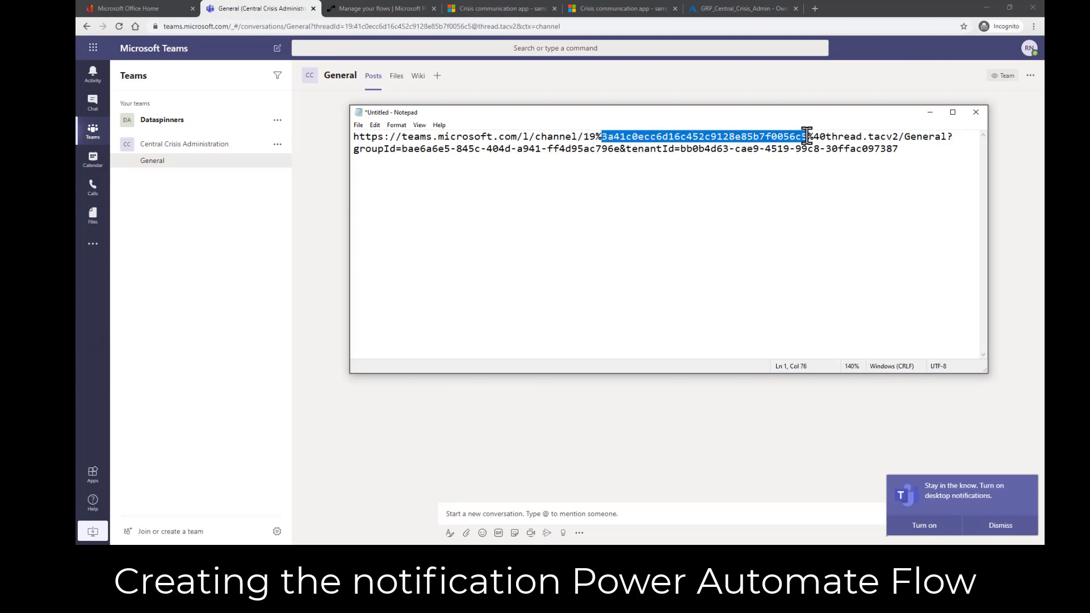
{"action": "left_click", "coordinate": [509, 10]}
Reread the docs' channel ID extraction step, then bring Notepad with the channel link to the front.
{"action": "scroll", "coordinate": [462, 216], "scroll_direction": "down", "scroll_amount": 2}
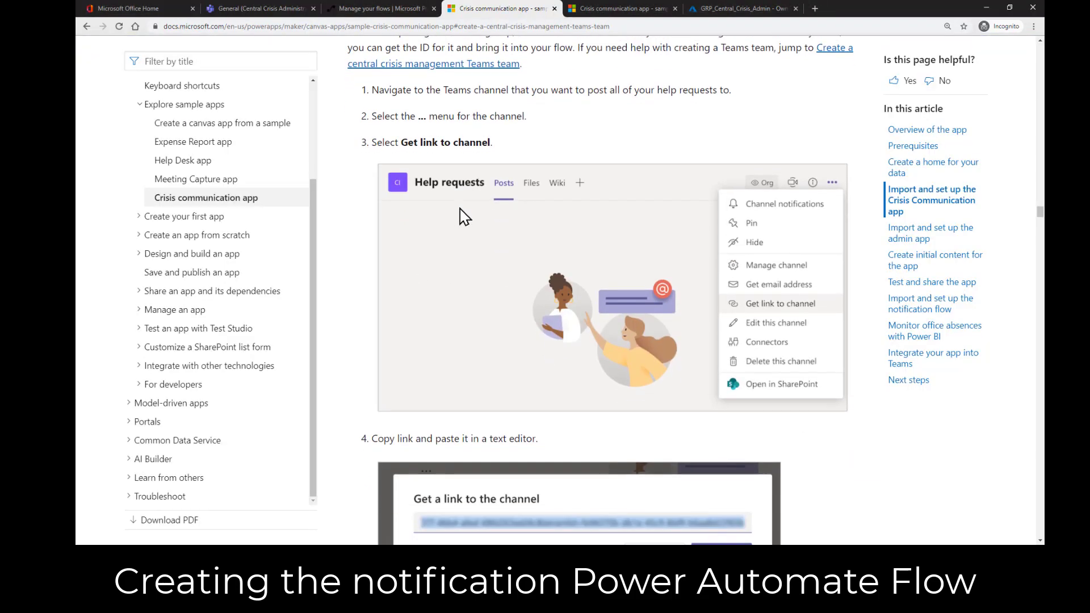
{"action": "scroll", "coordinate": [462, 216], "scroll_direction": "down", "scroll_amount": 1}
{"action": "scroll", "coordinate": [465, 216], "scroll_direction": "down", "scroll_amount": 7}
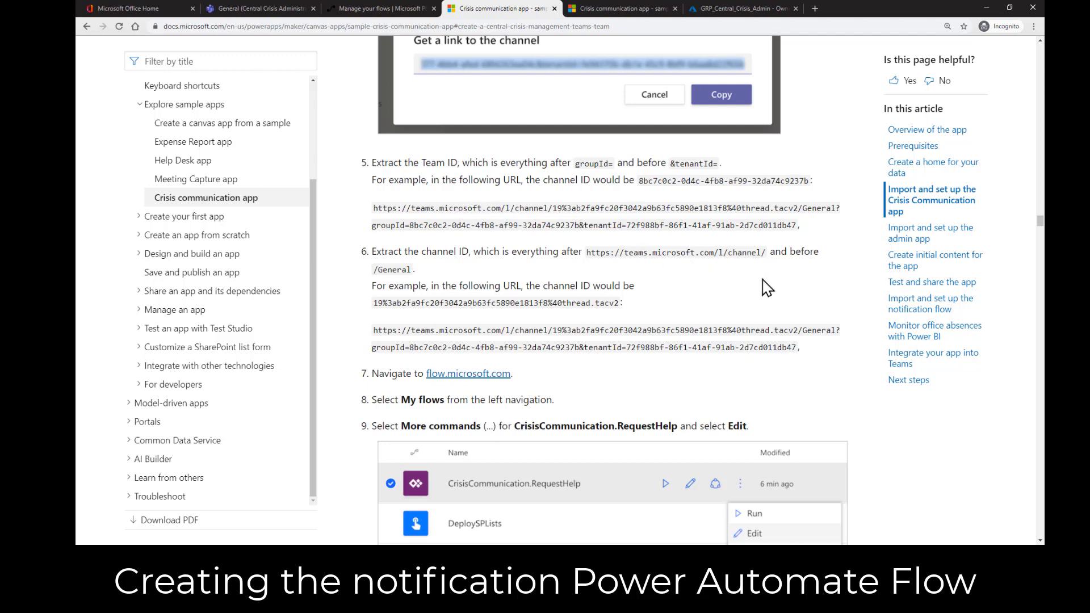
{"action": "key", "text": "alt+Tab"}
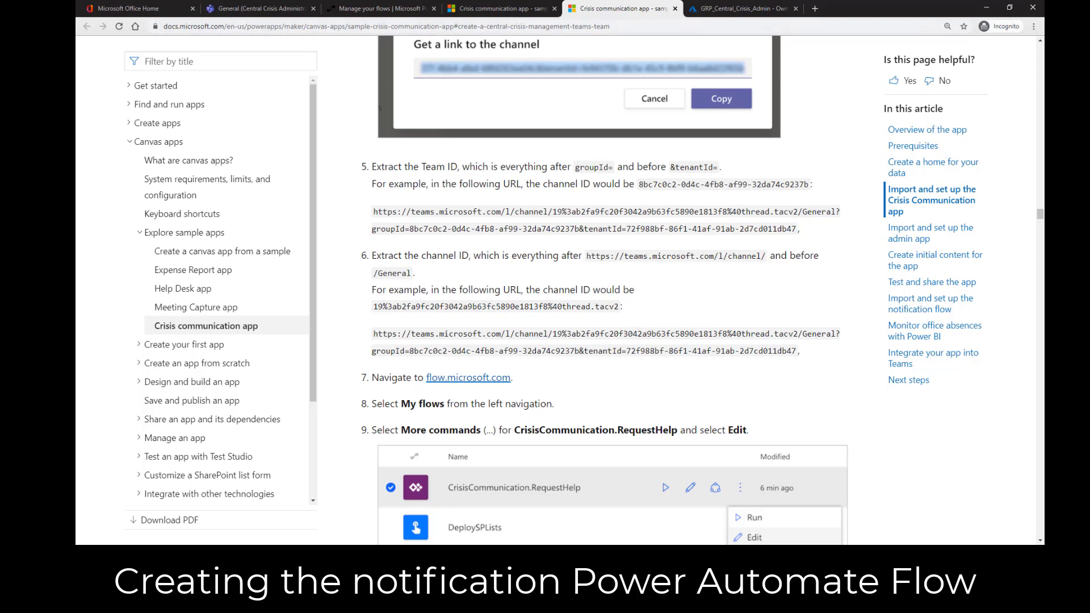
{"action": "key", "text": "alt+Tab"}
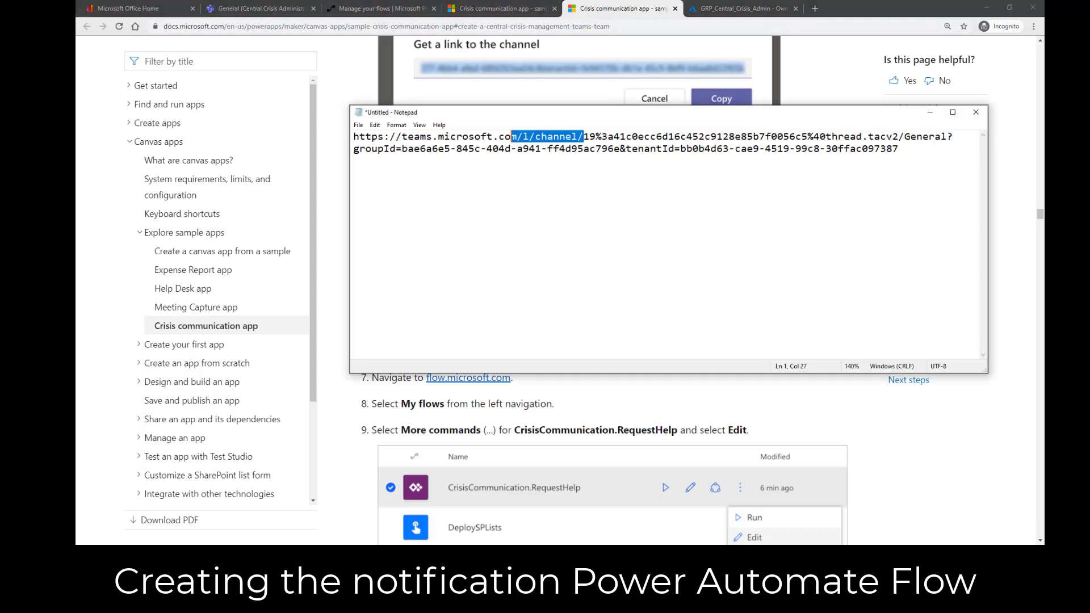
Trim the link to the bare channel ID by deleting the URL prefix and /General suffix.
{"action": "left_click", "coordinate": [583, 136]}
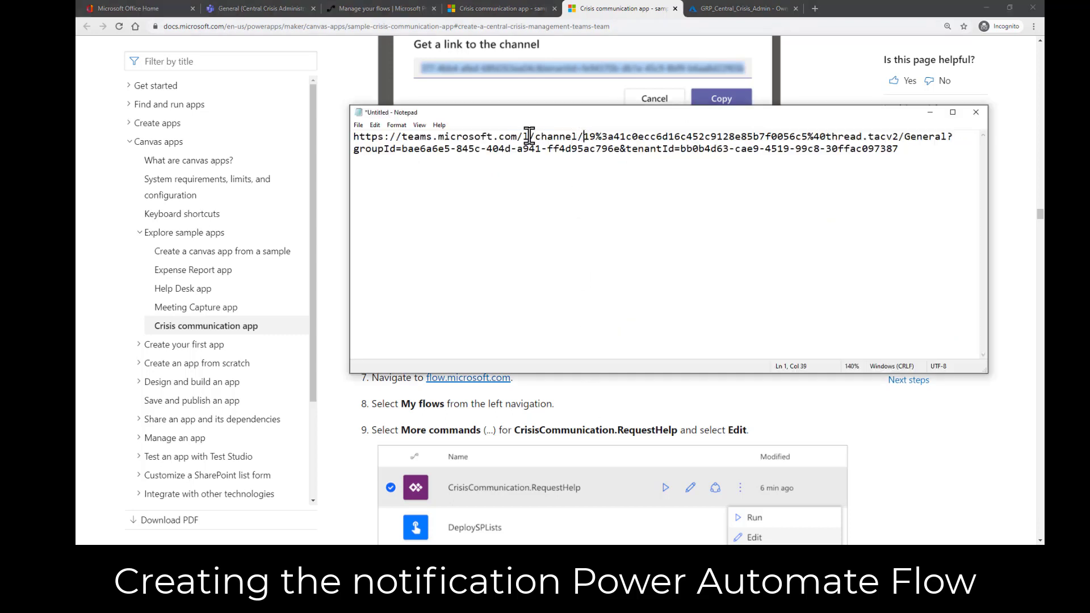
{"action": "key", "text": "shift+End"}
{"action": "key", "text": "shift+Home"}
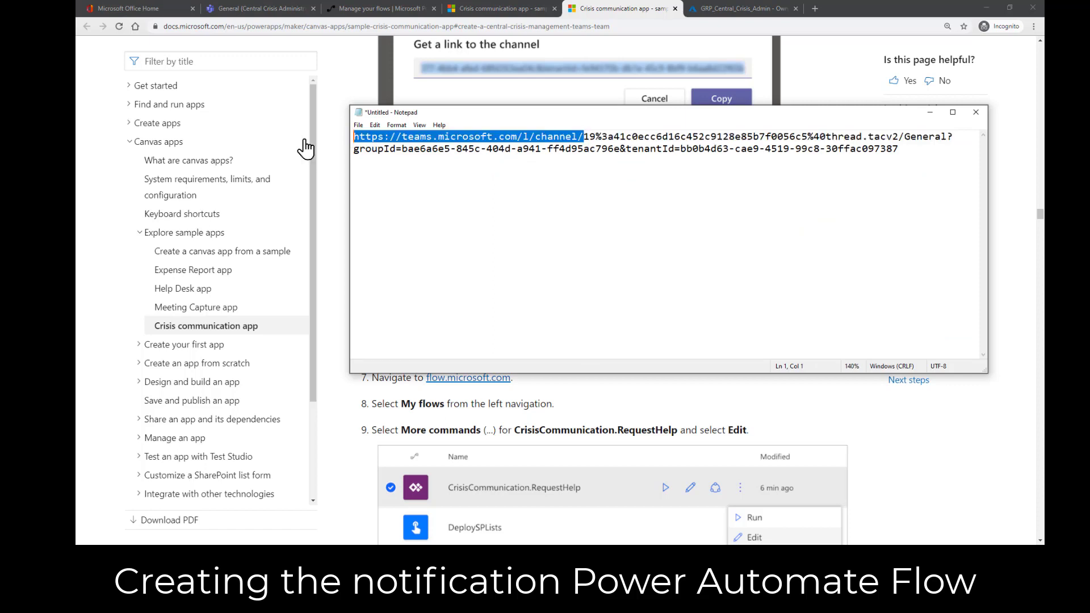
{"action": "key", "text": "BackSpace"}
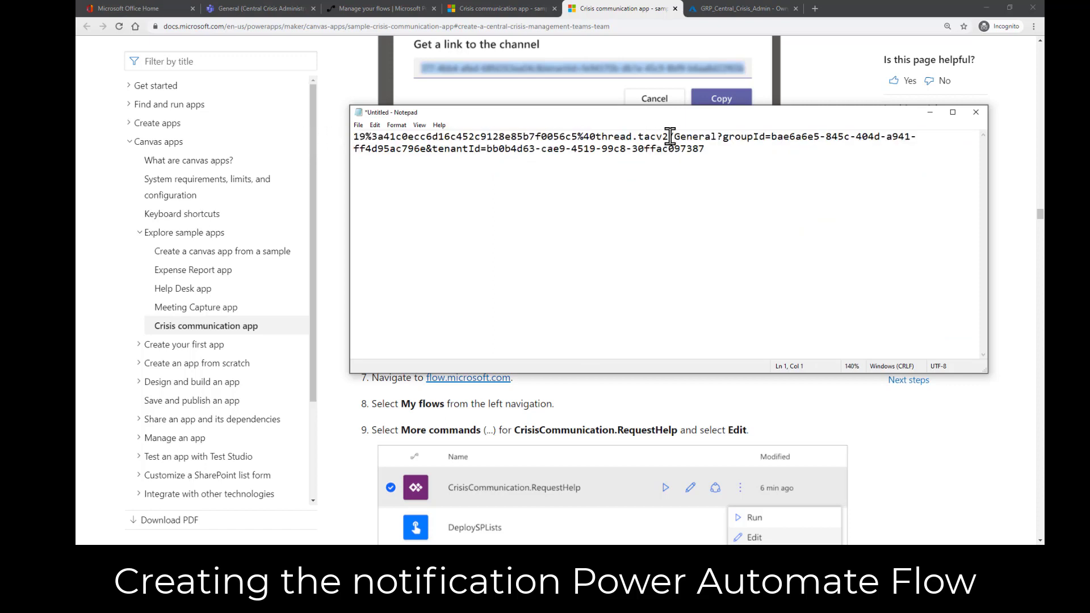
{"action": "left_click_drag", "start_coordinate": [670, 136], "coordinate": [711, 151]}
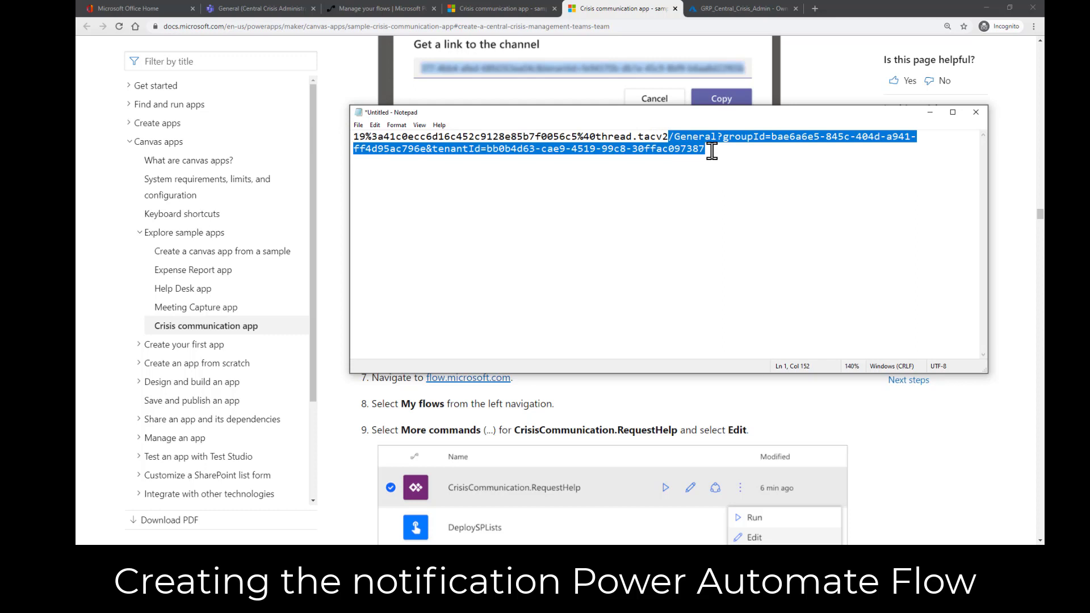
{"action": "key", "text": "BackSpace"}
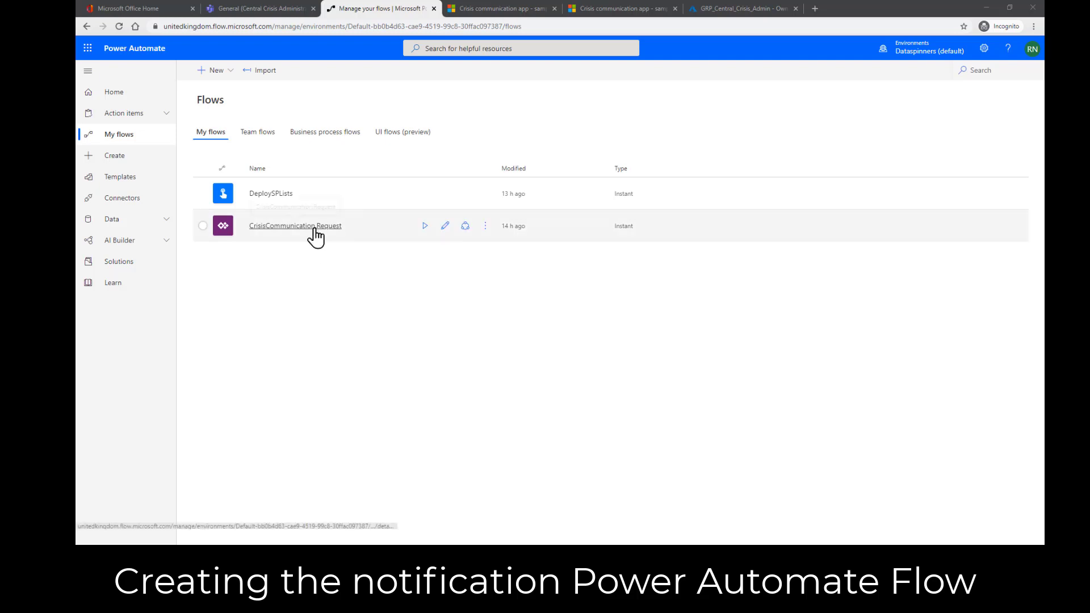
Edit the CrisisCommunication.Request flow and expand its empty Team Id variable step.
{"action": "left_click", "coordinate": [445, 226]}
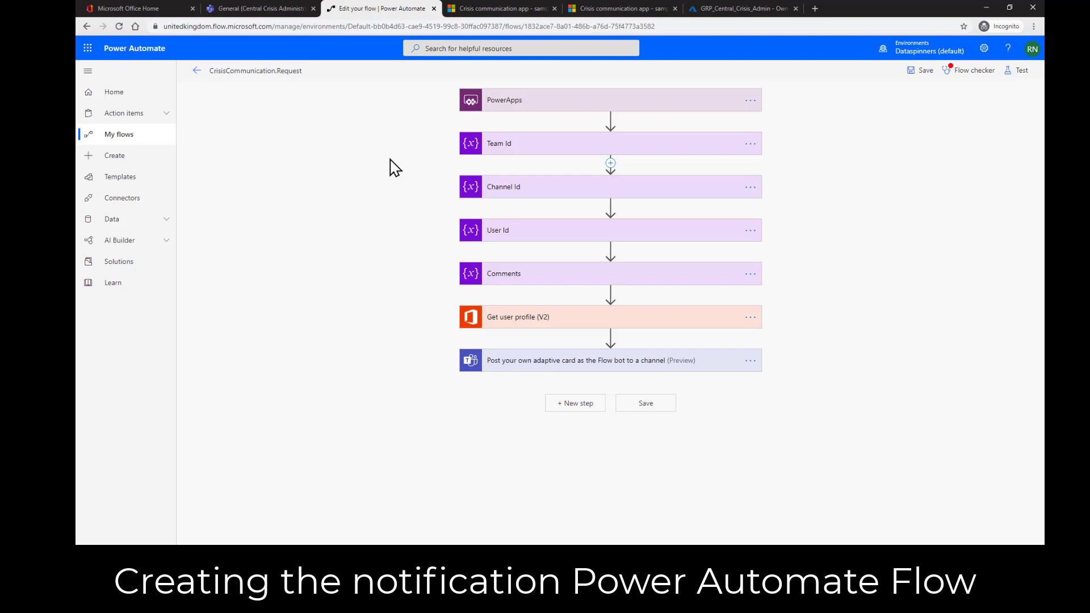
{"action": "left_click", "coordinate": [511, 149]}
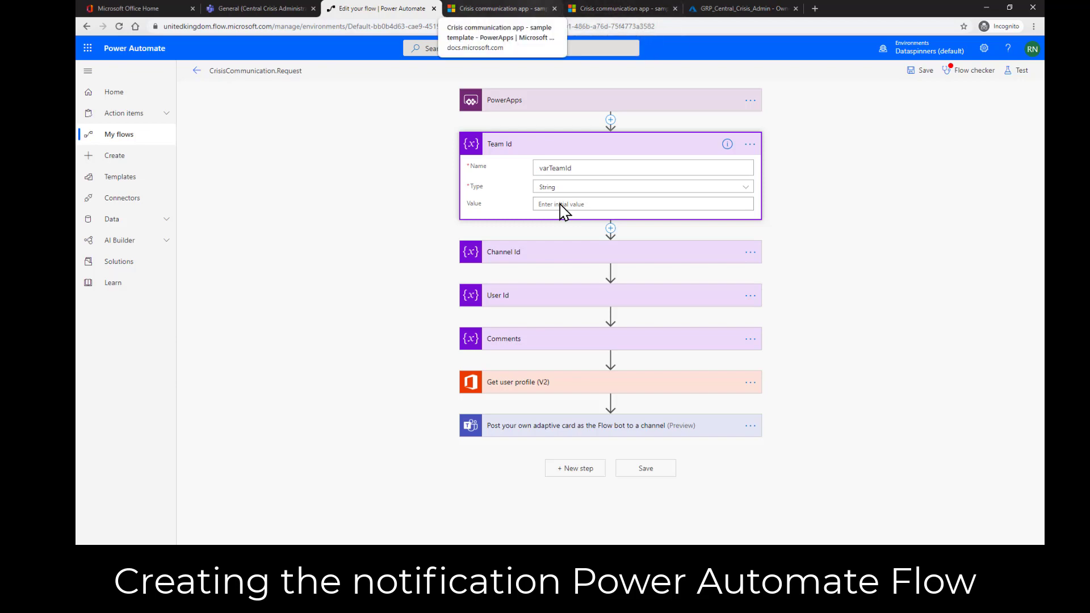
{"action": "left_click", "coordinate": [533, 9]}
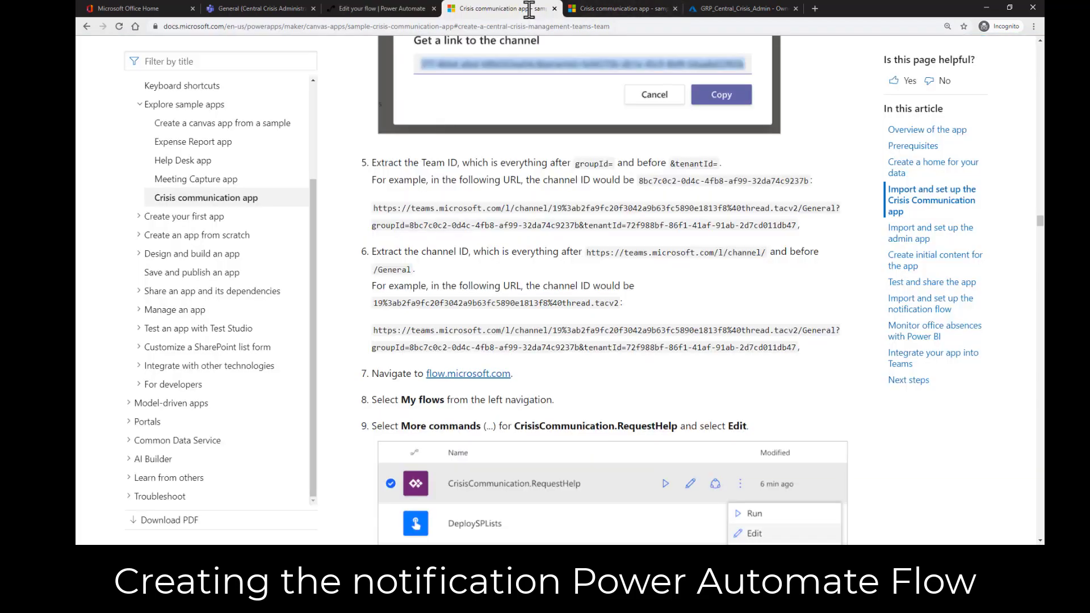
Copy the link to the Central Crisis Administration team's General channel.
{"action": "scroll", "coordinate": [449, 251], "scroll_direction": "down", "scroll_amount": 1}
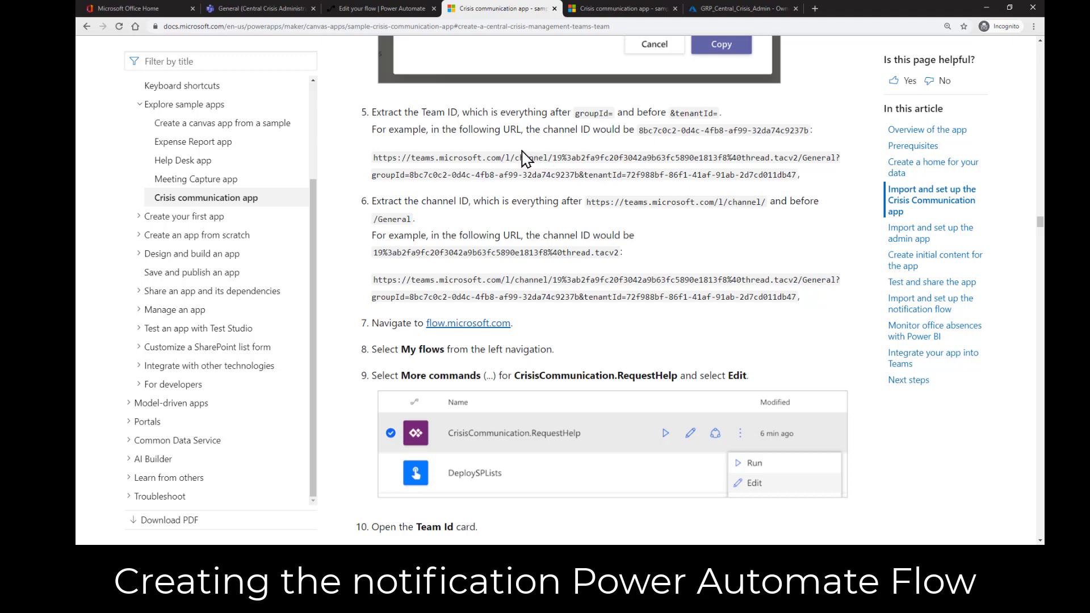
{"action": "scroll", "coordinate": [527, 159], "scroll_direction": "up", "scroll_amount": 4}
{"action": "scroll", "coordinate": [526, 159], "scroll_direction": "down", "scroll_amount": 3}
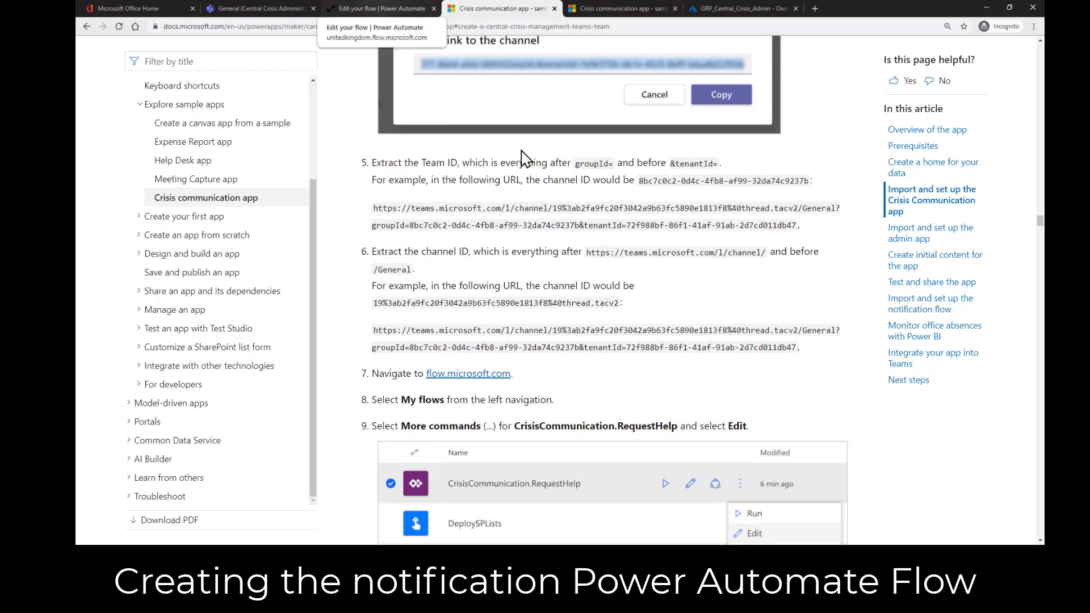
{"action": "left_click", "coordinate": [256, 9]}
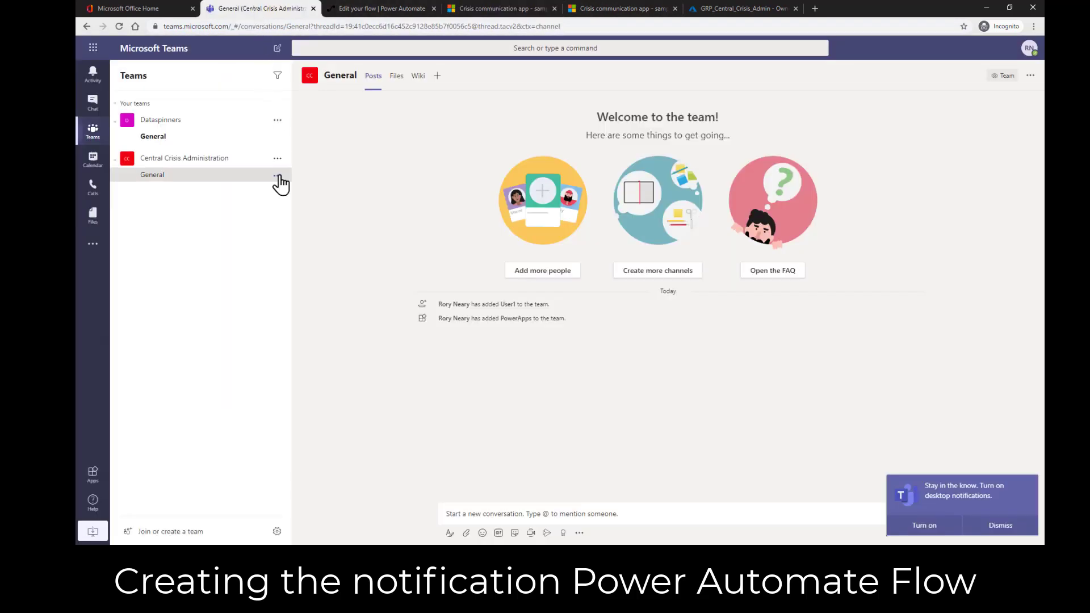
{"action": "left_click", "coordinate": [278, 177]}
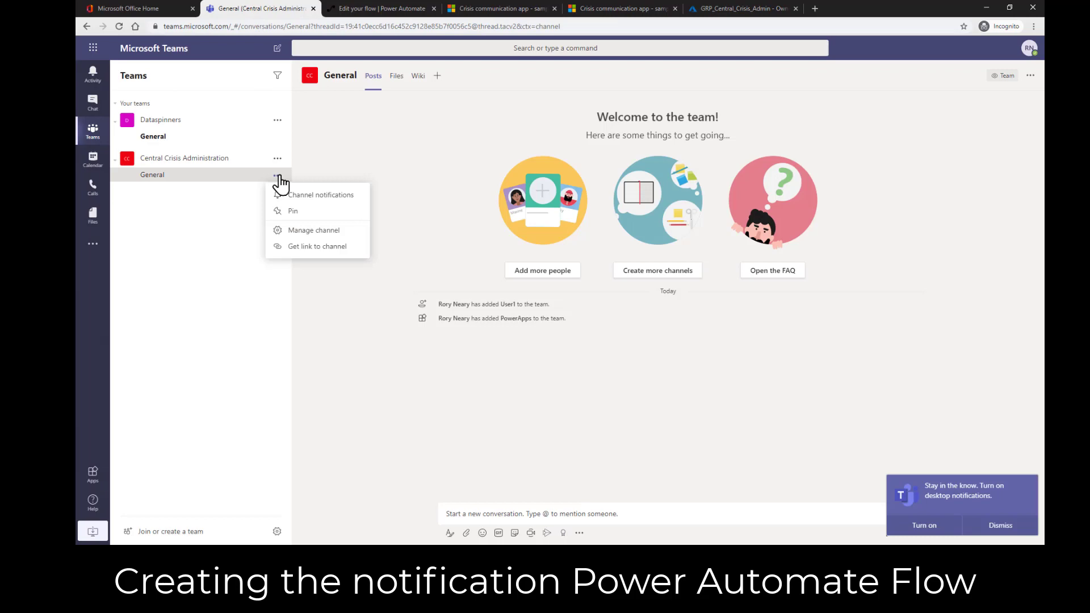
{"action": "left_click", "coordinate": [315, 245]}
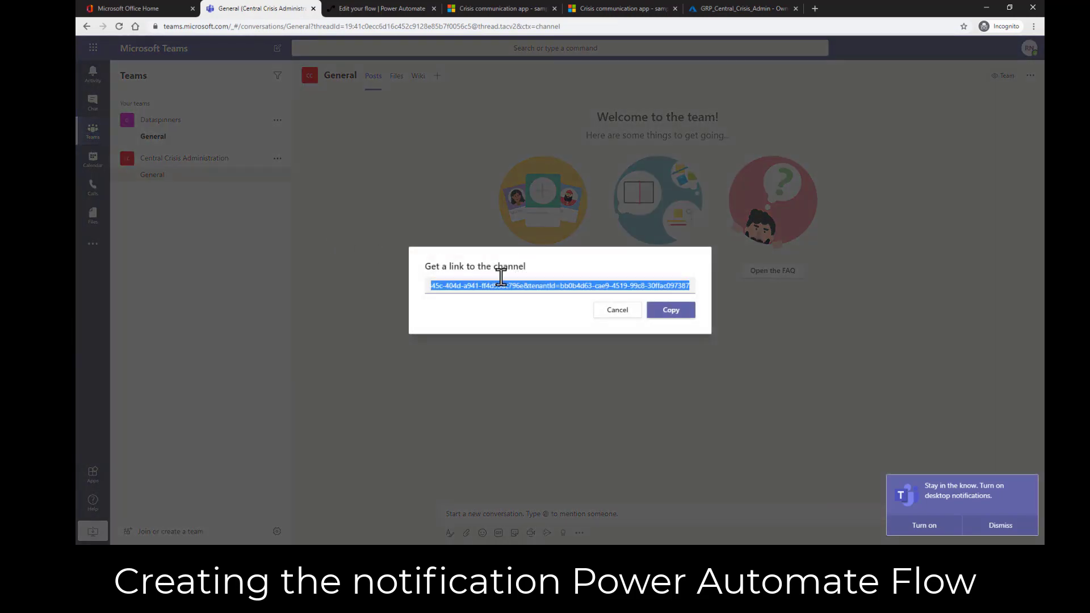
{"action": "left_click", "coordinate": [682, 316]}
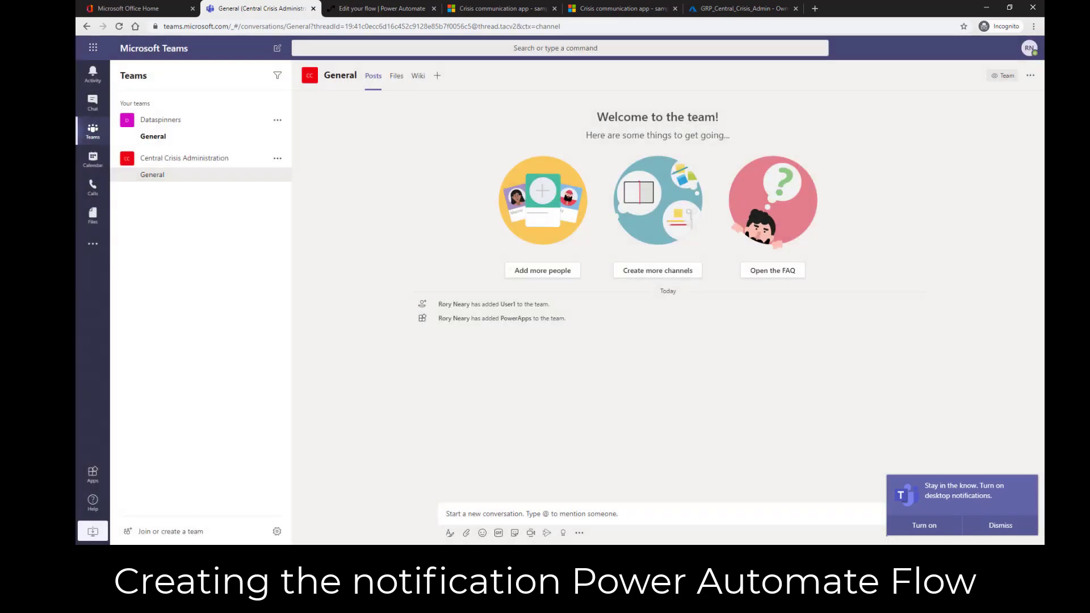
Paste the channel link into Notepad and select its groupId team ID.
{"action": "key", "text": "alt+Tab"}
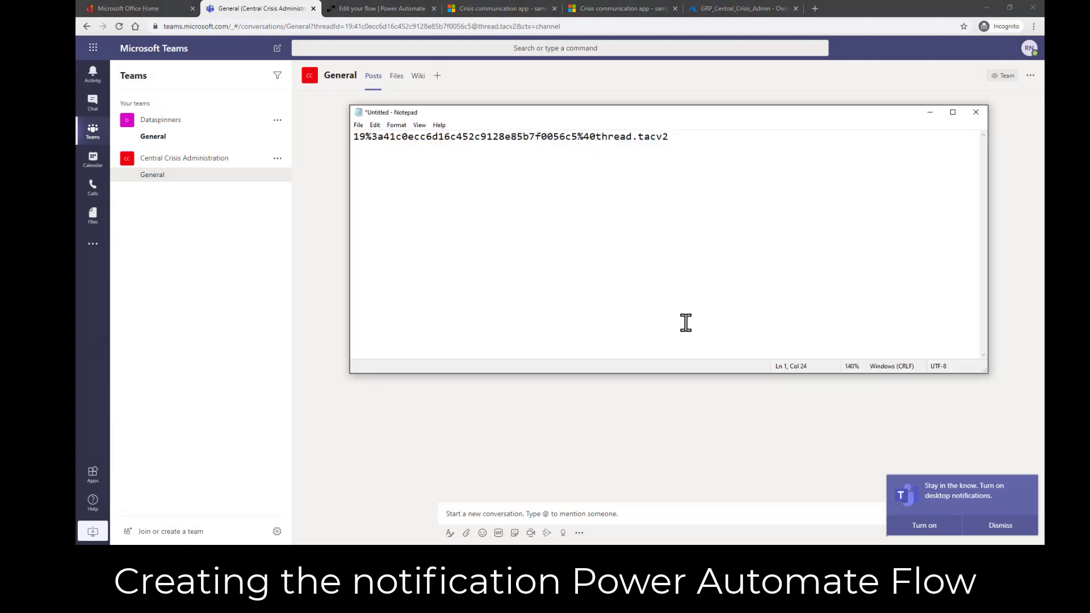
{"action": "key", "text": "Return"}
{"action": "key", "text": "Return"}
{"action": "key", "text": "Return"}
{"action": "key", "text": "ctrl+v"}
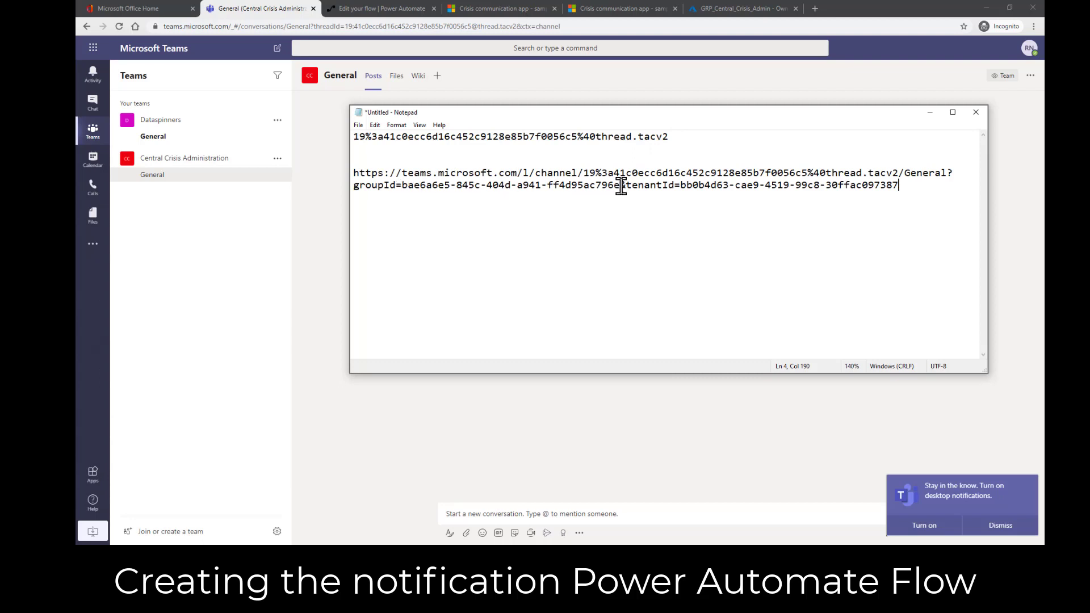
{"action": "left_click_drag", "start_coordinate": [620, 185], "coordinate": [404, 190]}
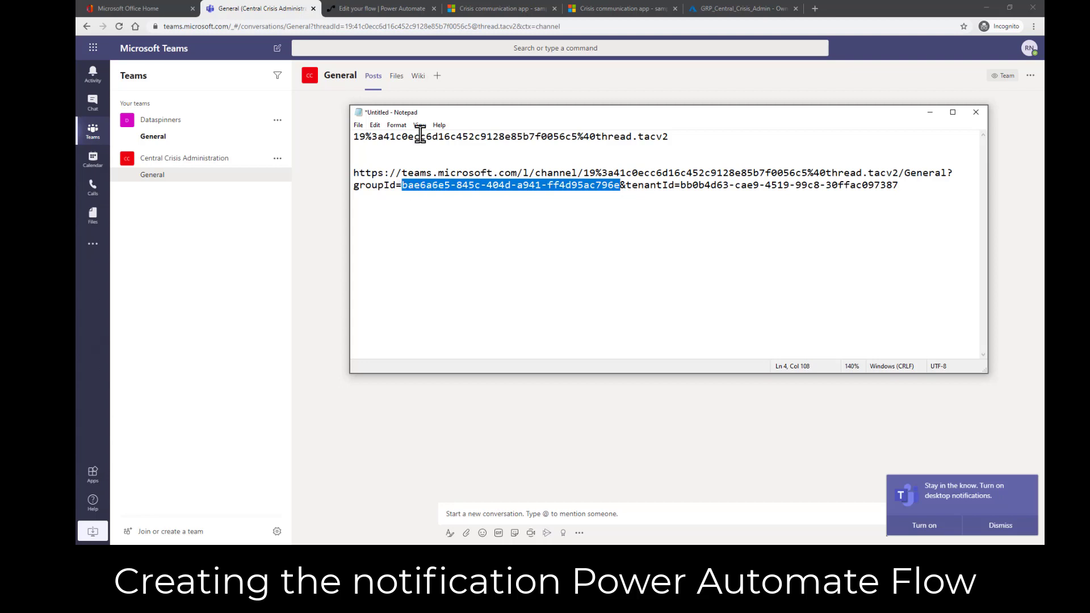
{"action": "left_click", "coordinate": [376, 8]}
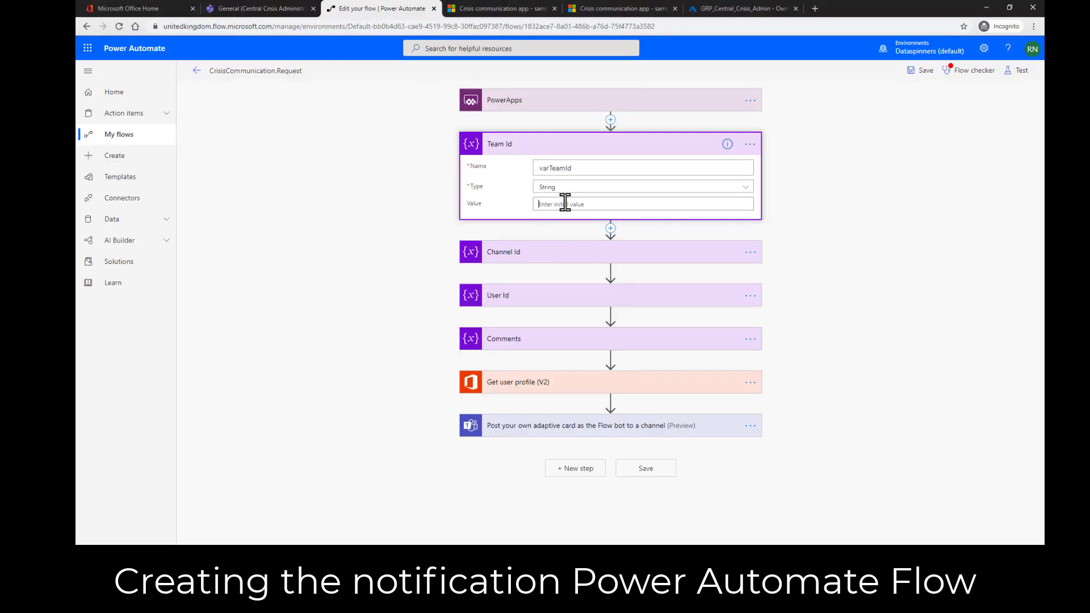
Paste the team ID into the Team Id value and the Notepad channel ID into Channel Id.
{"action": "left_click", "coordinate": [566, 203]}
{"action": "key", "text": "ctrl+v"}
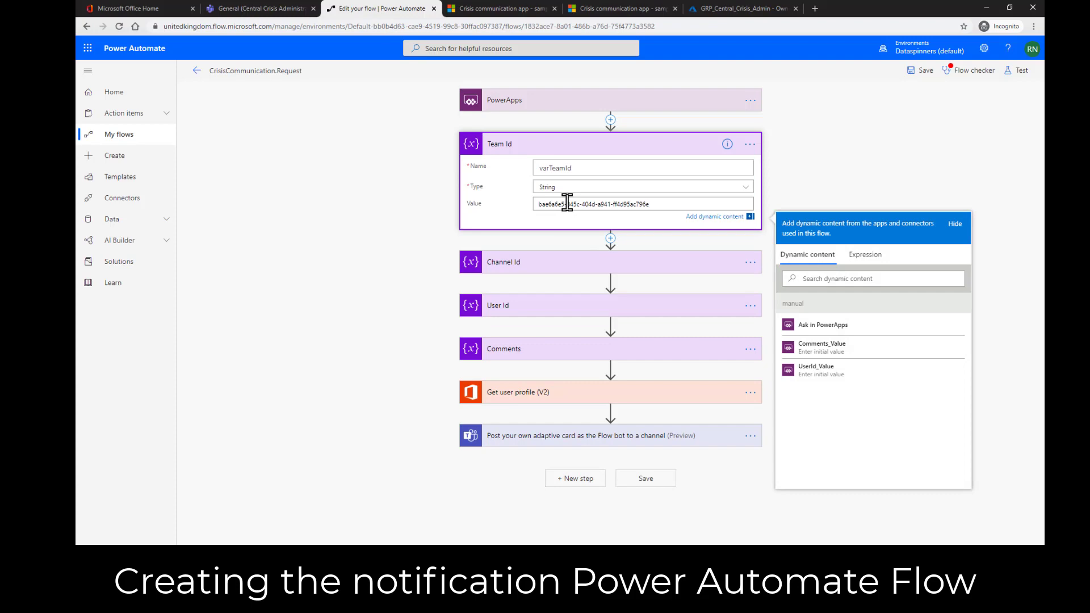
{"action": "left_click", "coordinate": [499, 8]}
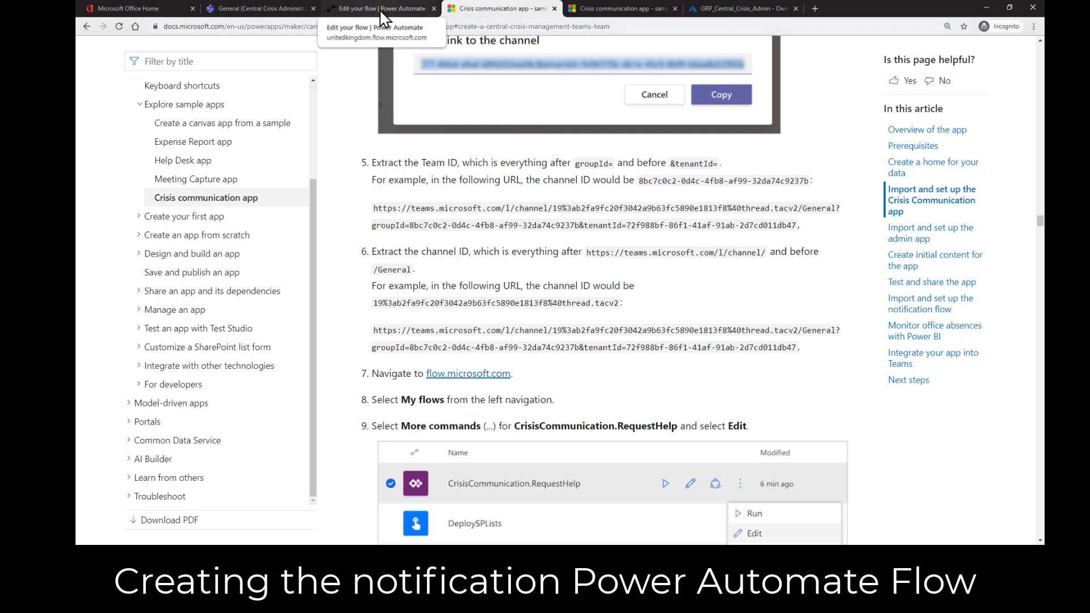
{"action": "key", "text": "alt+Tab"}
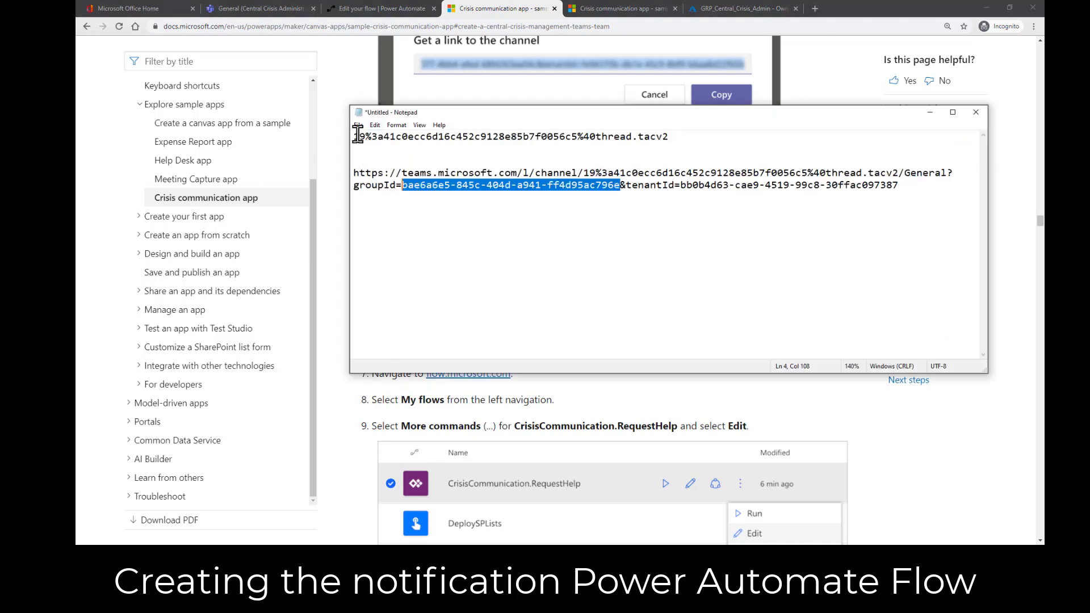
{"action": "left_click_drag", "start_coordinate": [583, 173], "coordinate": [897, 173]}
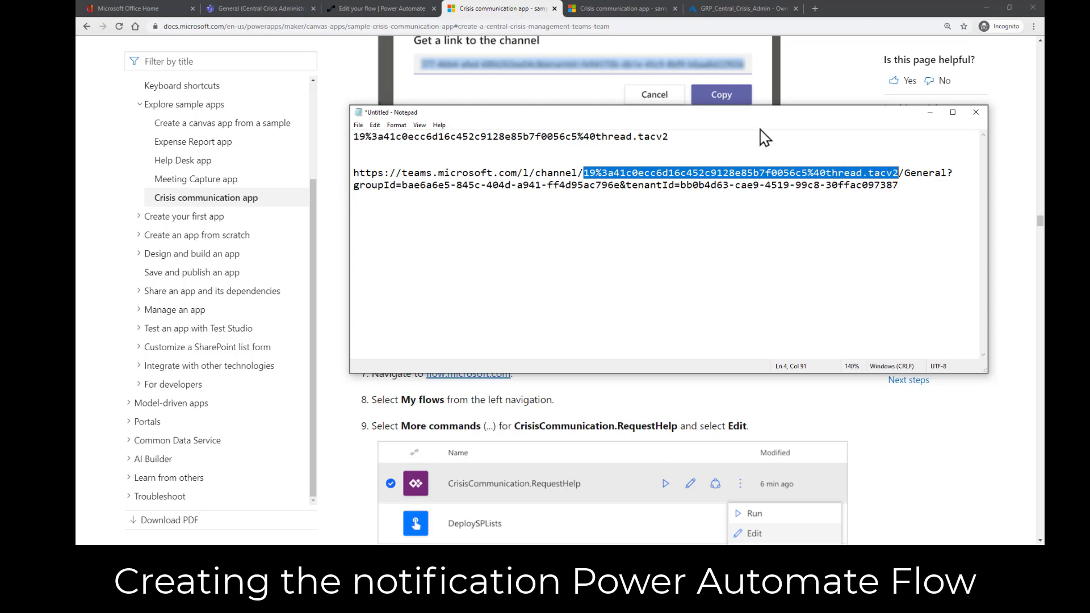
{"action": "left_click", "coordinate": [385, 8]}
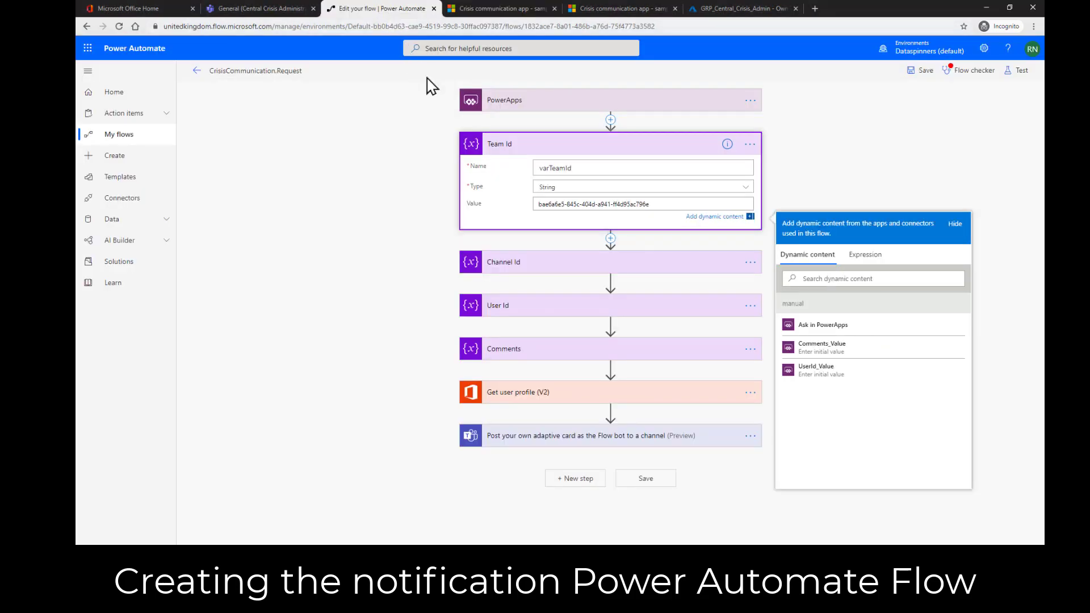
{"action": "left_click", "coordinate": [544, 268]}
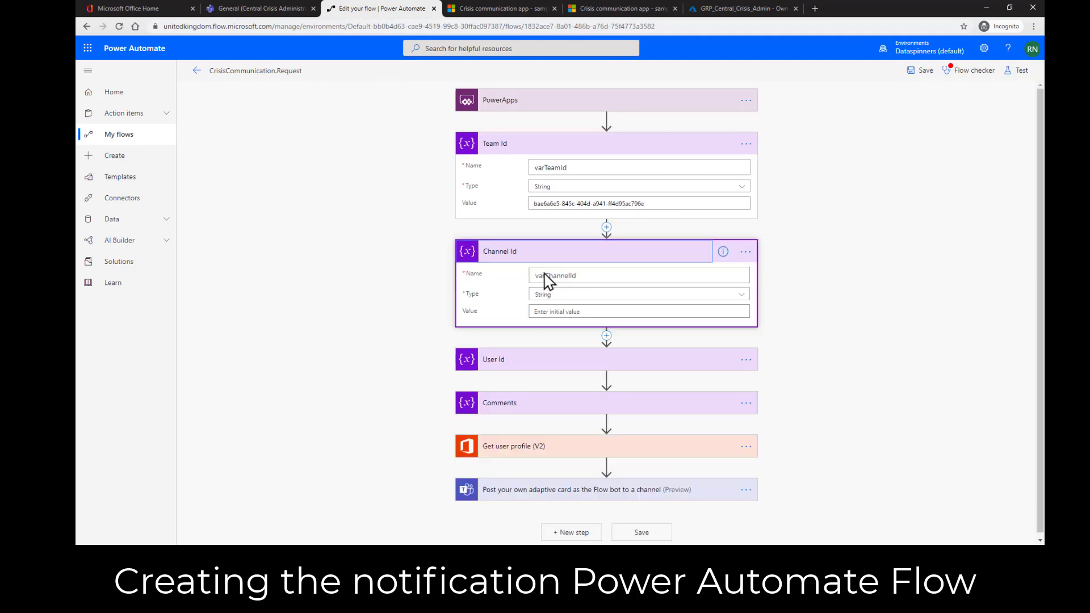
{"action": "left_click", "coordinate": [556, 310]}
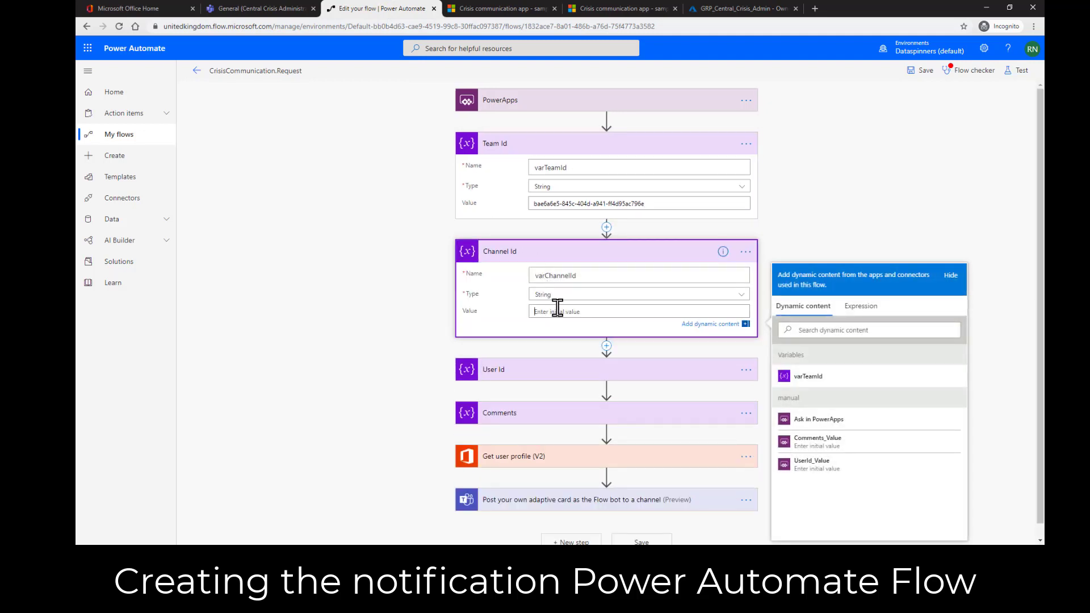
{"action": "key", "text": "ctrl+v"}
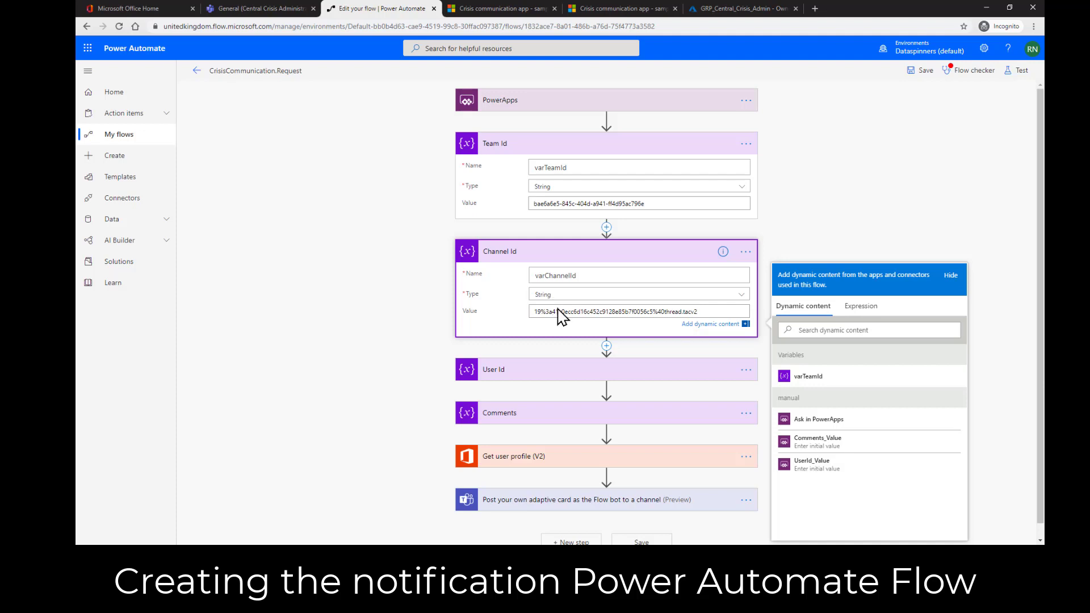
Expand the User Id and Comments variable steps to review their values.
{"action": "scroll", "coordinate": [520, 355], "scroll_direction": "down", "scroll_amount": 1}
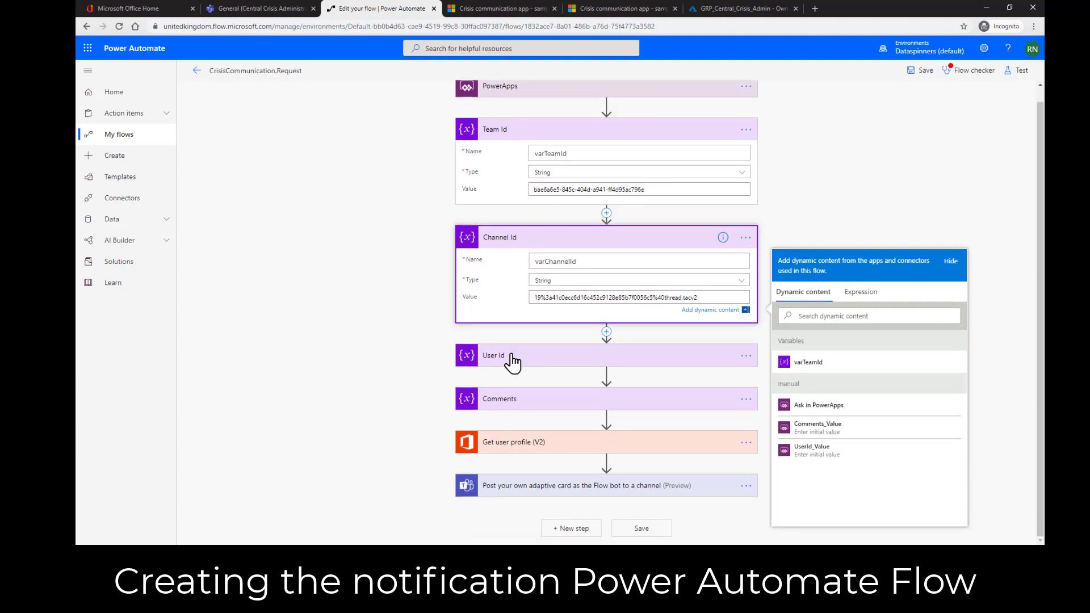
{"action": "left_click", "coordinate": [512, 362]}
{"action": "scroll", "coordinate": [511, 360], "scroll_direction": "down", "scroll_amount": 2}
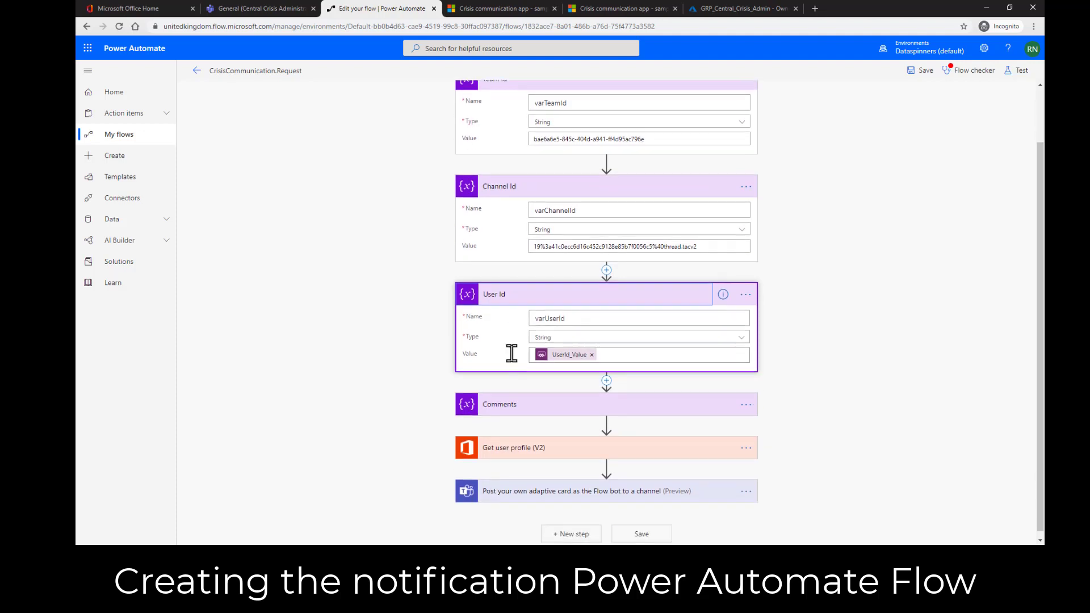
{"action": "left_click", "coordinate": [541, 413]}
{"action": "scroll", "coordinate": [547, 413], "scroll_direction": "down", "scroll_amount": 2}
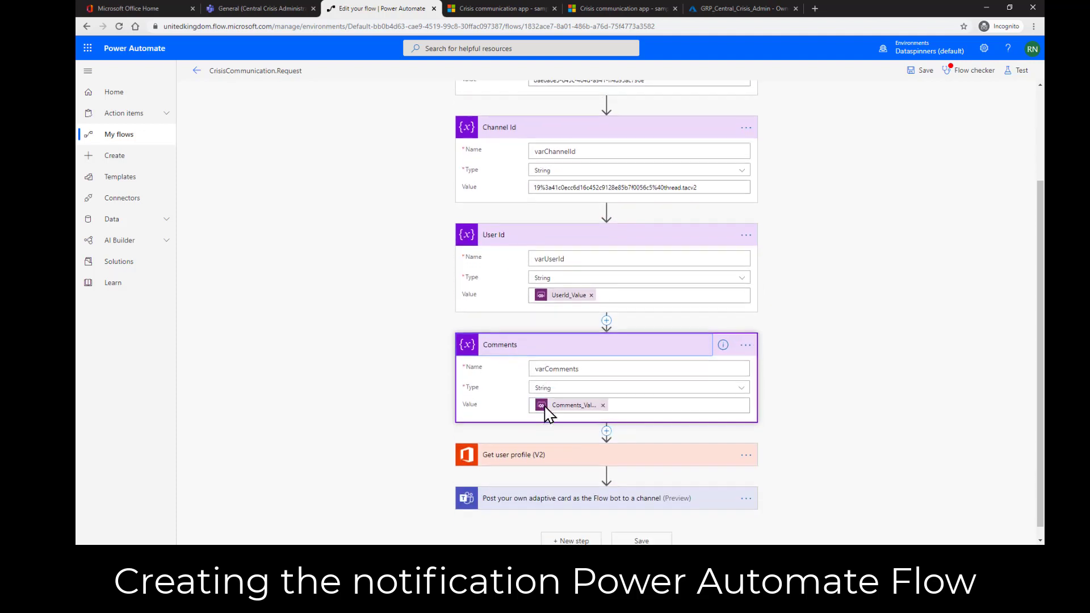
{"action": "scroll", "coordinate": [547, 413], "scroll_direction": "down", "scroll_amount": 1}
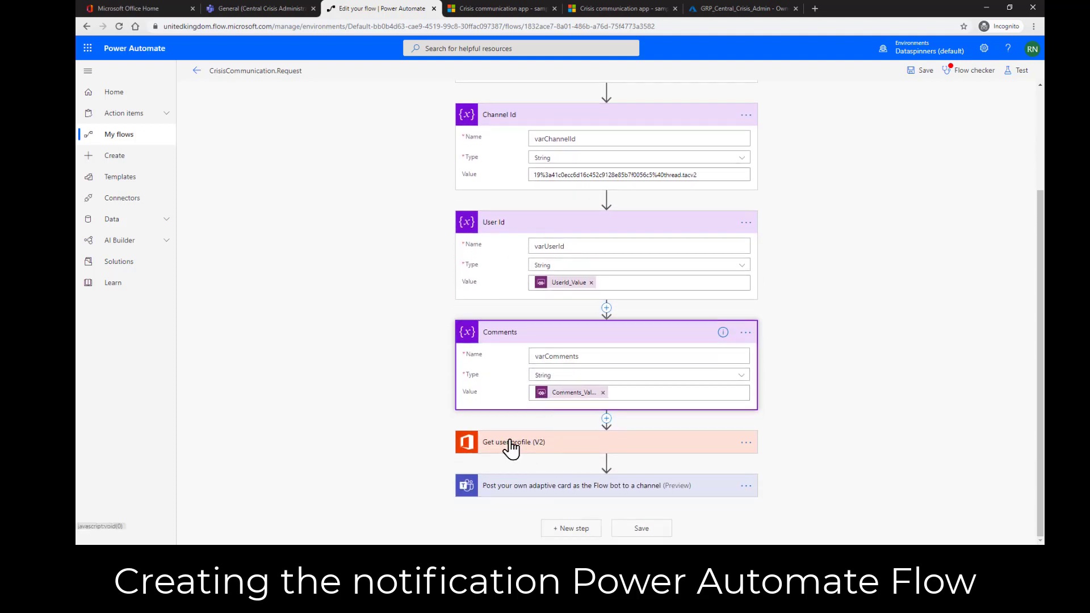
Expand and review the Get user profile (V2) and Post adaptive card steps.
{"action": "left_click", "coordinate": [511, 445]}
{"action": "scroll", "coordinate": [511, 445], "scroll_direction": "down", "scroll_amount": 1}
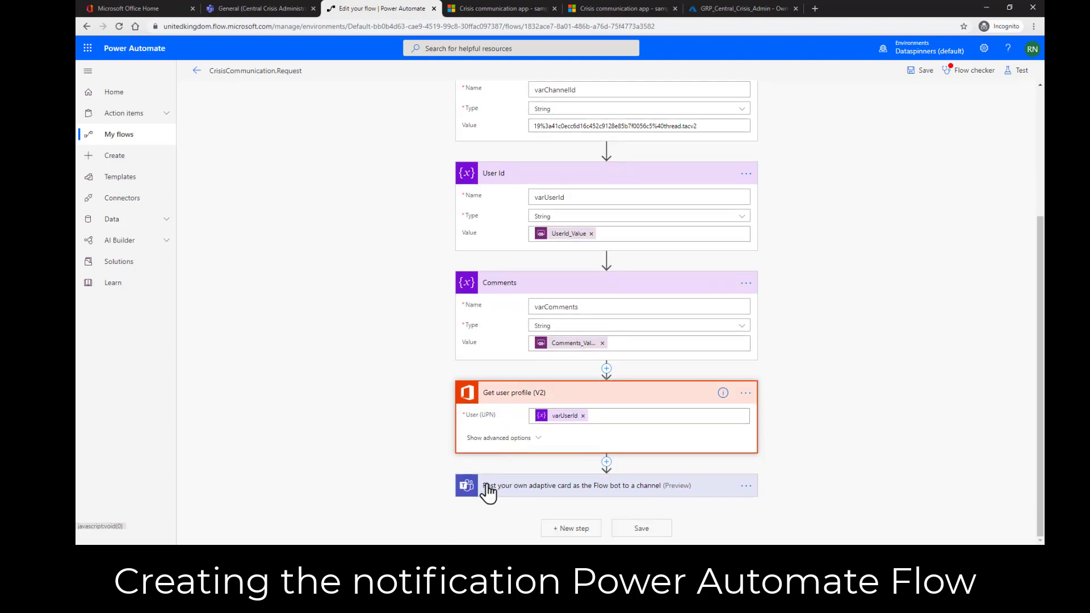
{"action": "left_click", "coordinate": [488, 487]}
{"action": "scroll", "coordinate": [353, 415], "scroll_direction": "down", "scroll_amount": 3}
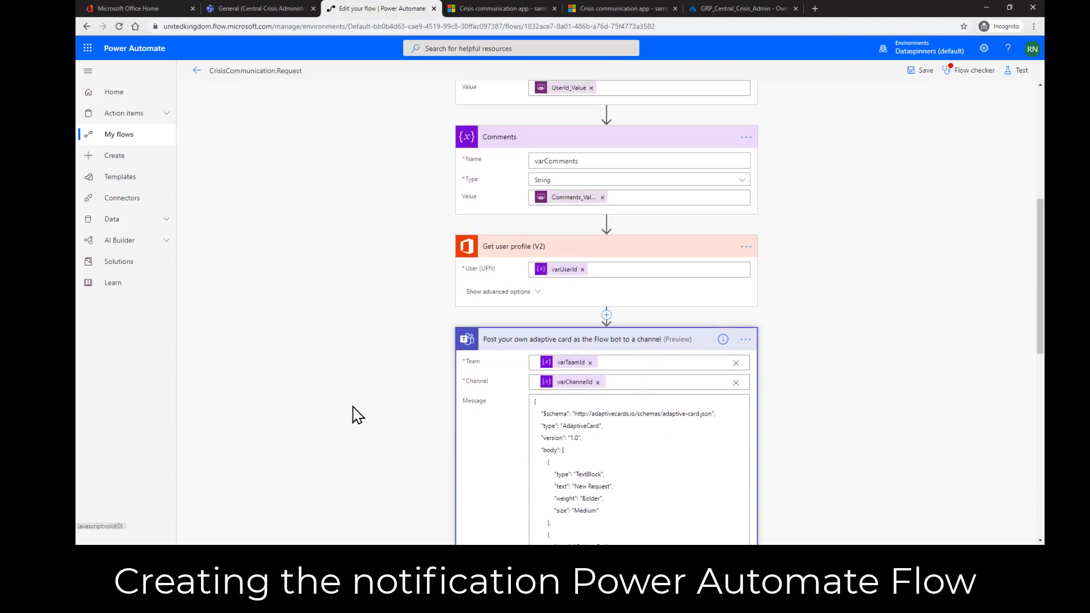
{"action": "scroll", "coordinate": [352, 415], "scroll_direction": "down", "scroll_amount": 1}
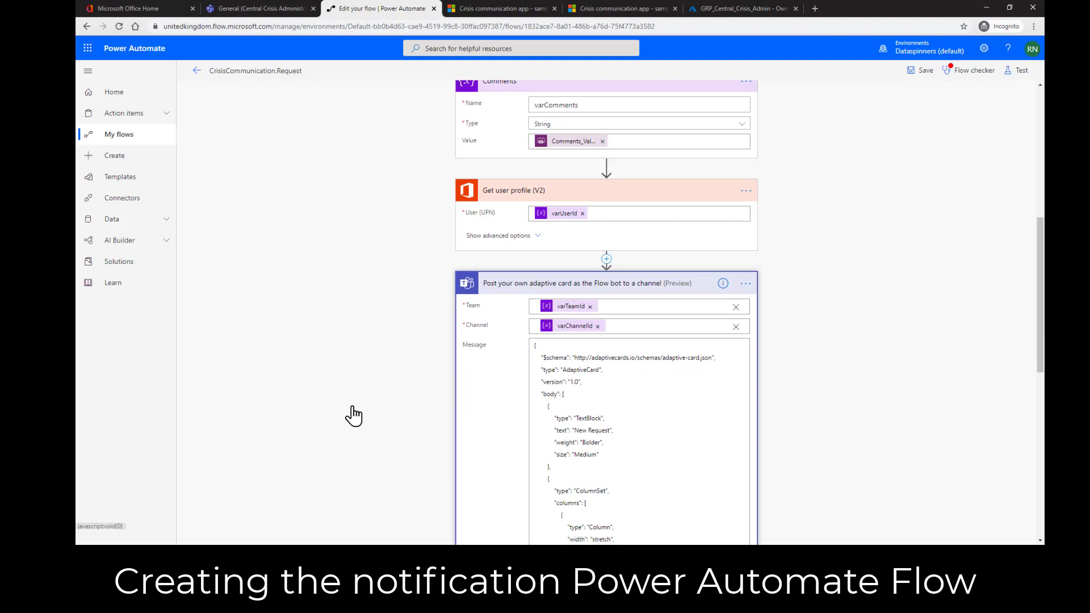
{"action": "scroll", "coordinate": [667, 389], "scroll_direction": "down", "scroll_amount": 8}
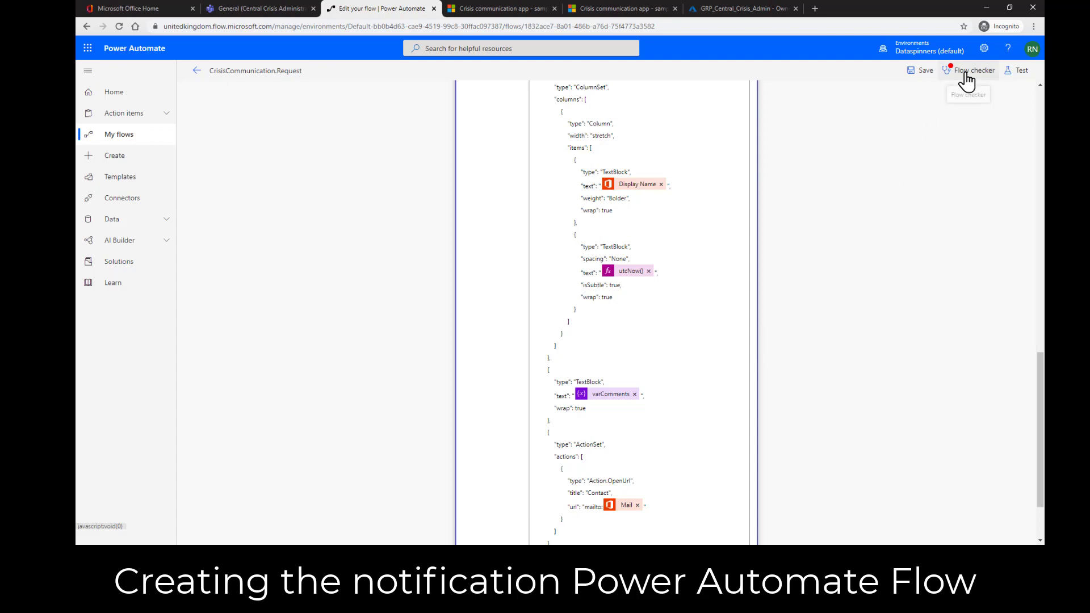
Cancel out of the Test options and save the flow.
{"action": "left_click", "coordinate": [1014, 72]}
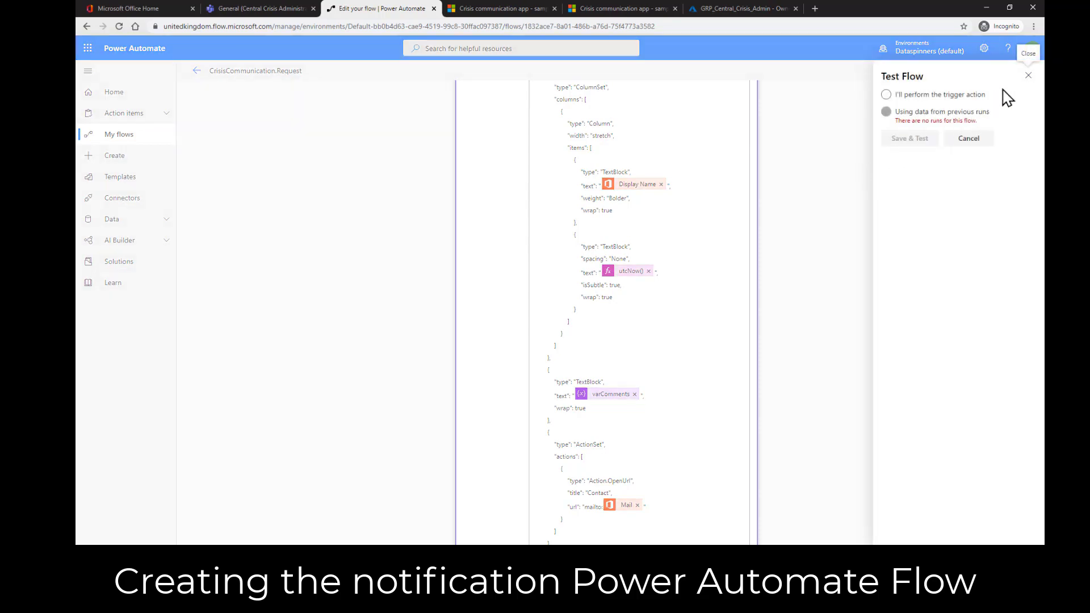
{"action": "left_click", "coordinate": [1028, 76]}
{"action": "left_click", "coordinate": [921, 72]}
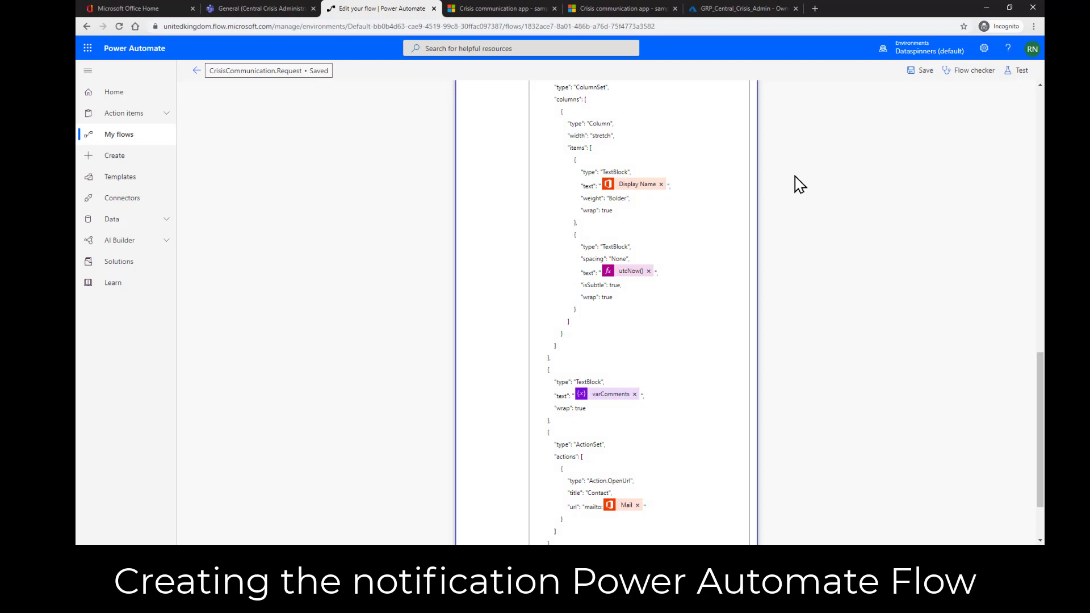
{"action": "scroll", "coordinate": [1016, 243], "scroll_direction": "up", "scroll_amount": 10}
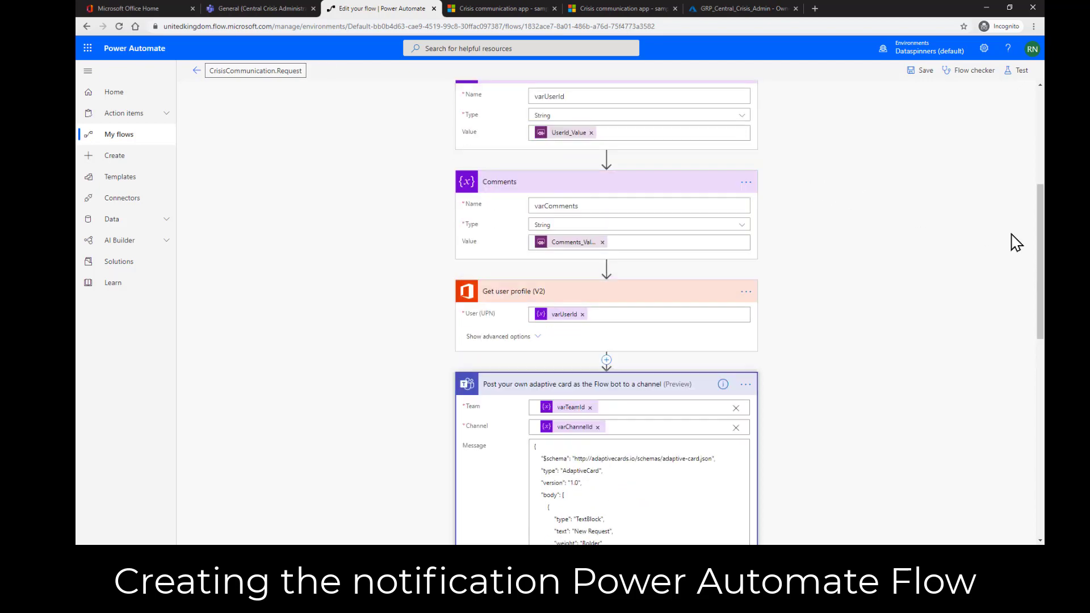
{"action": "left_click", "coordinate": [1044, 116]}
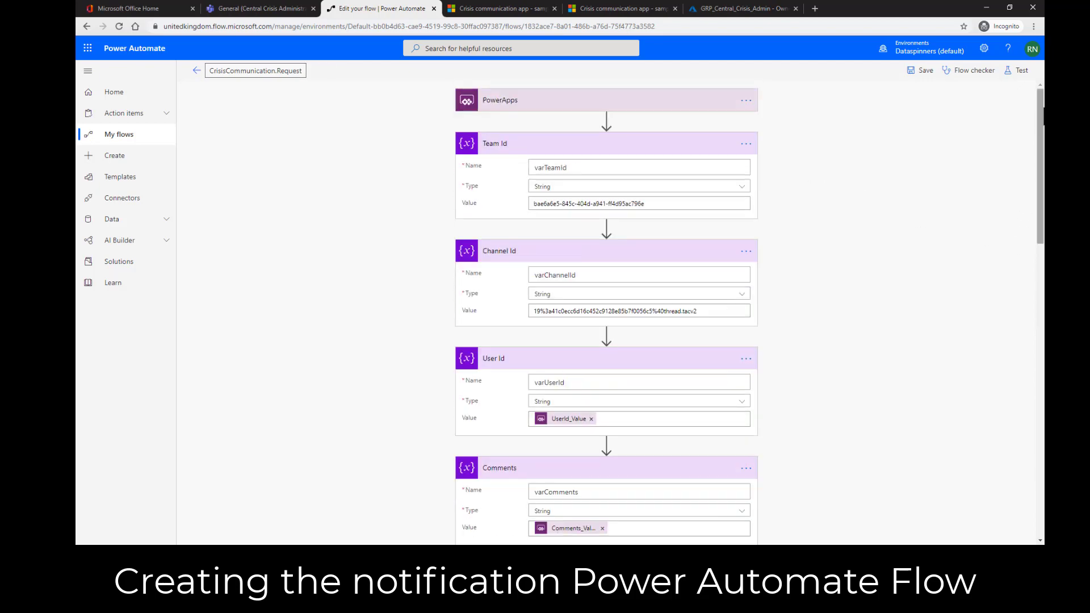
Start a manual test, begin entering a user ID, then close the Run flow pane unrun.
{"action": "left_click", "coordinate": [1012, 74]}
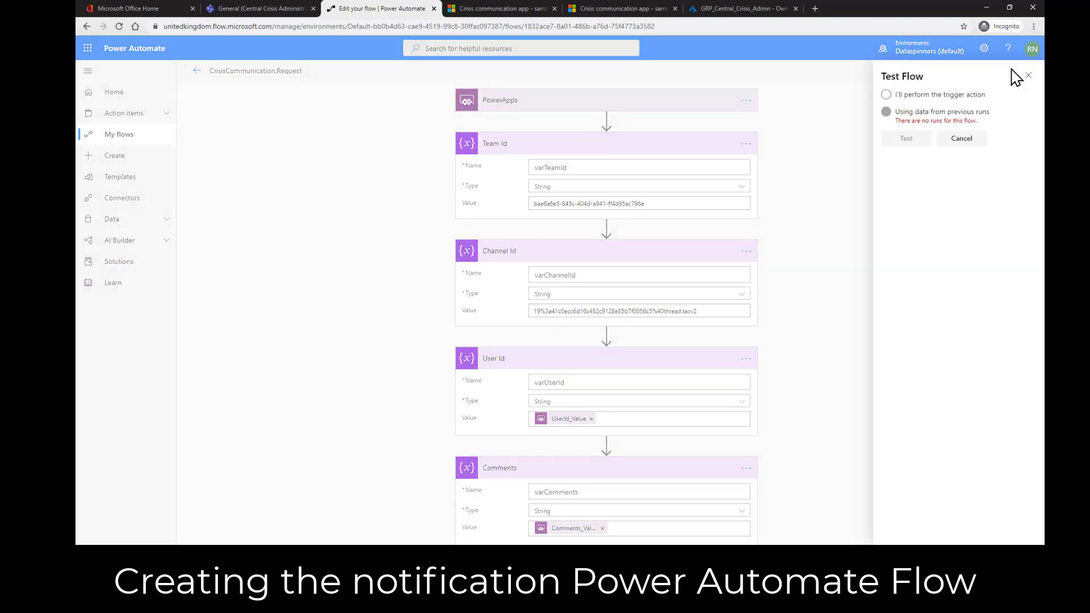
{"action": "left_click", "coordinate": [887, 95]}
{"action": "left_click", "coordinate": [905, 139]}
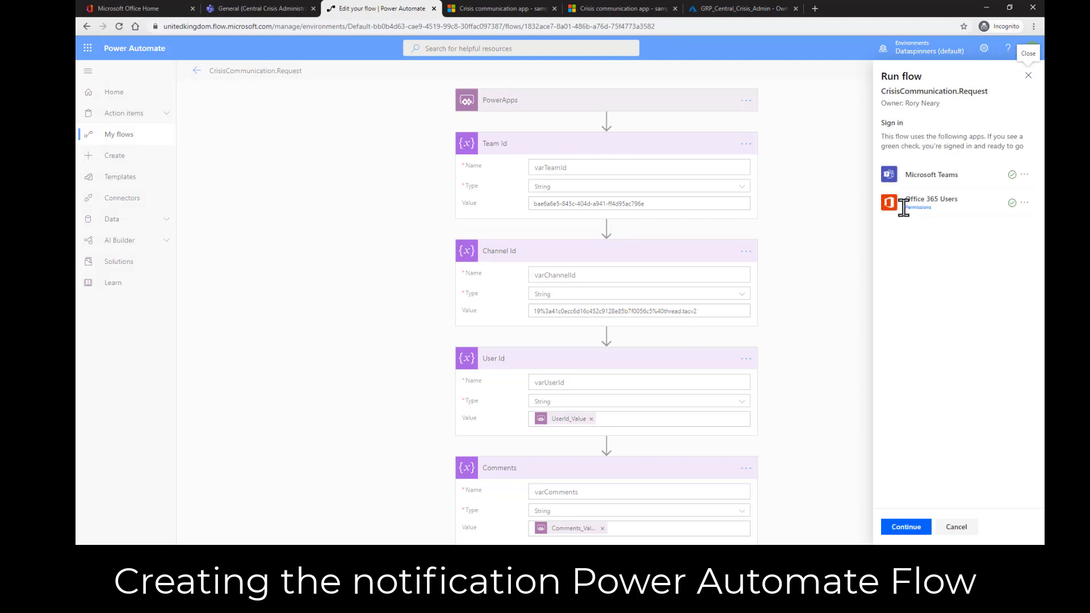
{"action": "left_click", "coordinate": [905, 528]}
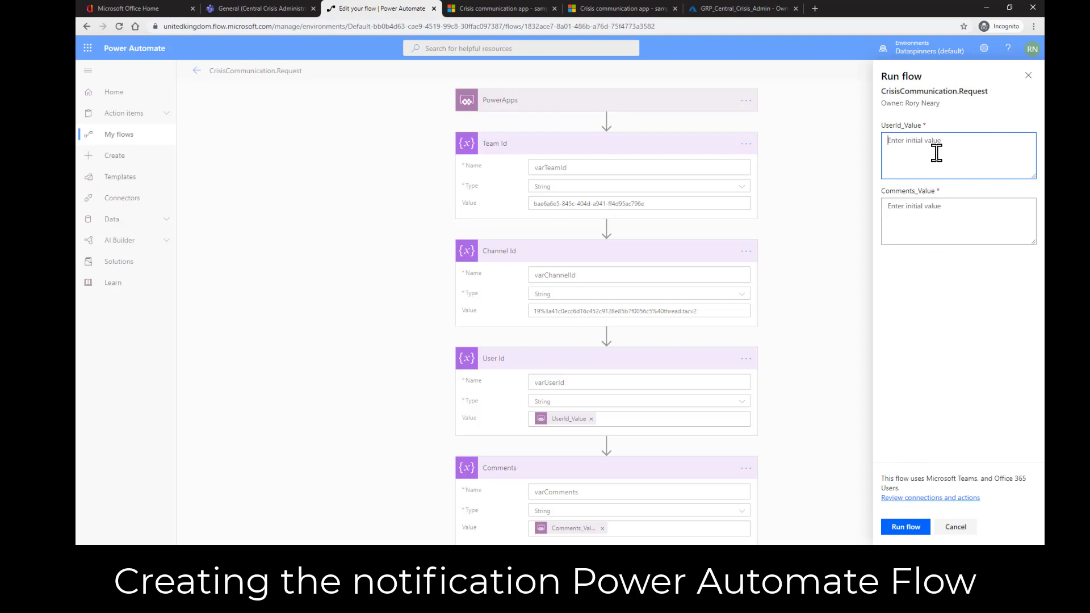
{"action": "type", "text": "@"}
{"action": "left_click", "coordinate": [955, 528]}
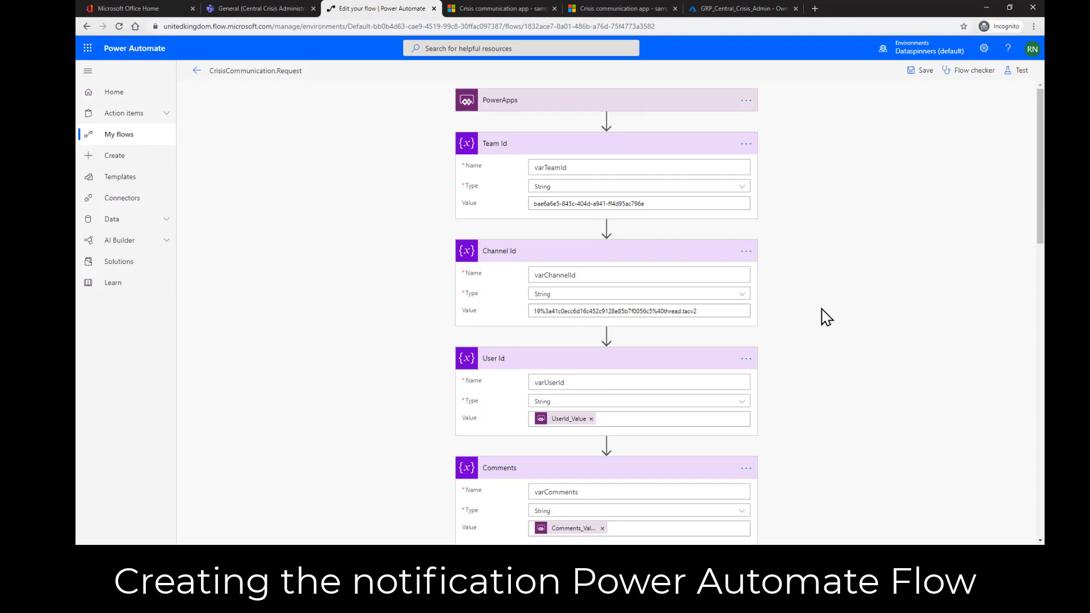
Save the flow again and go back to its details page.
{"action": "scroll", "coordinate": [827, 304], "scroll_direction": "down", "scroll_amount": 3}
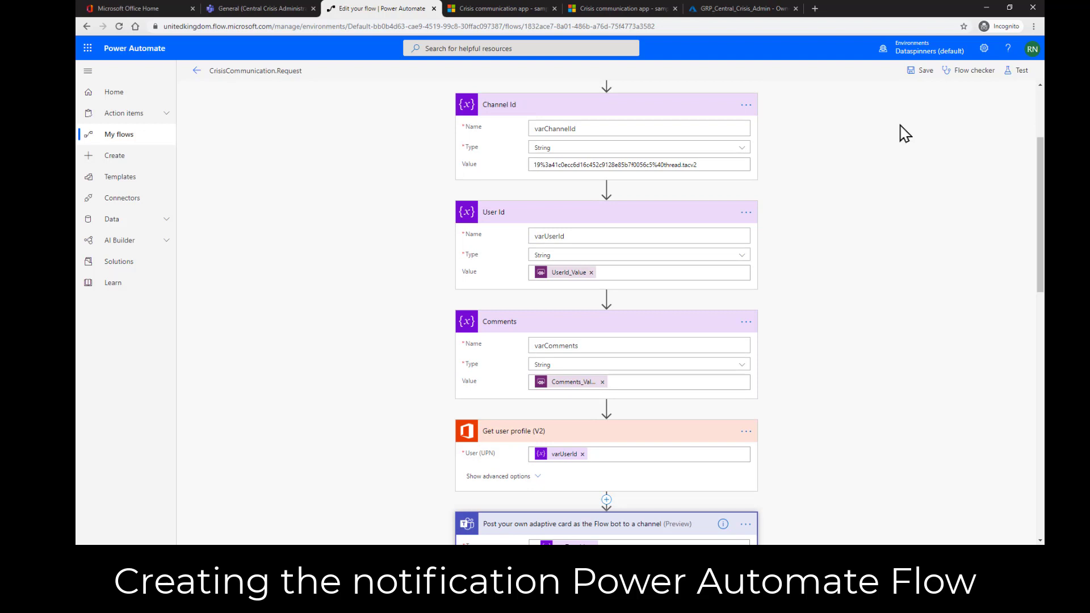
{"action": "left_click", "coordinate": [920, 71]}
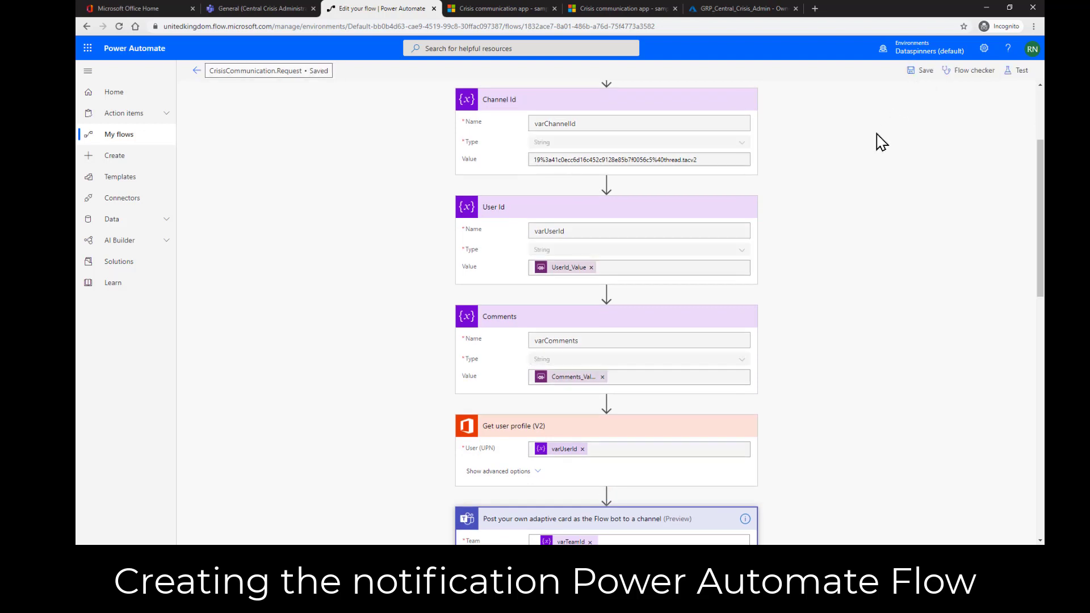
{"action": "left_click", "coordinate": [196, 72]}
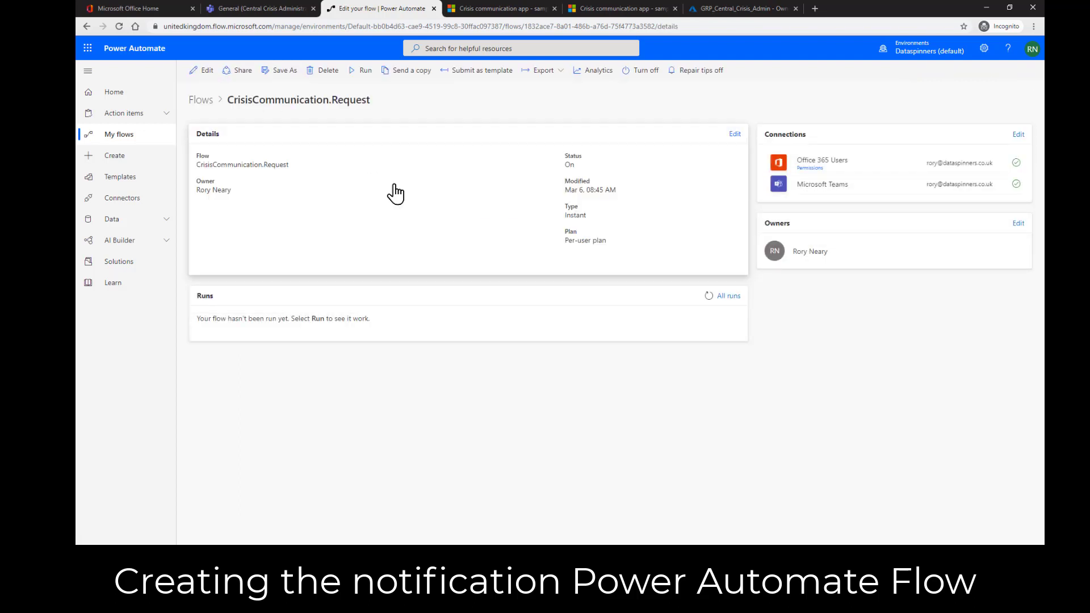
Scroll the Crisis communication docs to 'Import and set up the admin app', then return to Office Home.
{"action": "left_click", "coordinate": [528, 8]}
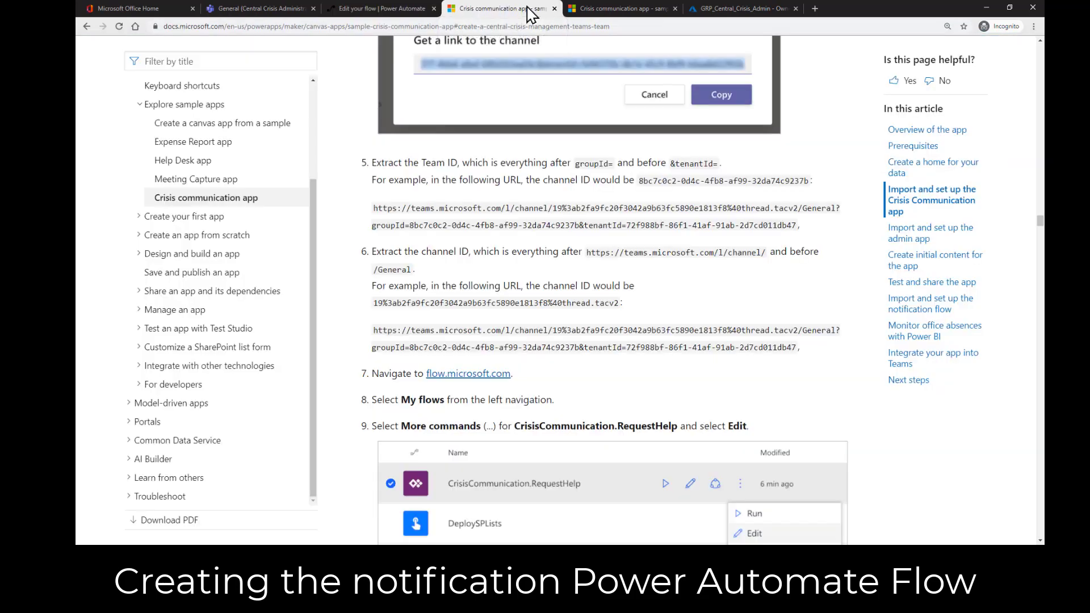
{"action": "scroll", "coordinate": [454, 202], "scroll_direction": "down", "scroll_amount": 1}
{"action": "scroll", "coordinate": [454, 201], "scroll_direction": "down", "scroll_amount": 3}
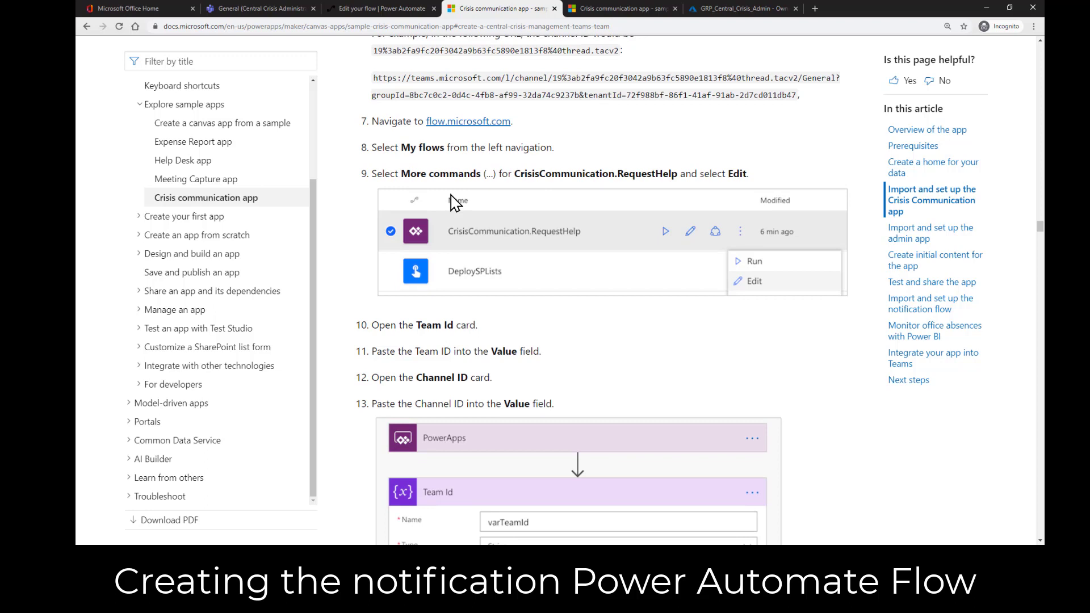
{"action": "scroll", "coordinate": [437, 222], "scroll_direction": "down", "scroll_amount": 3}
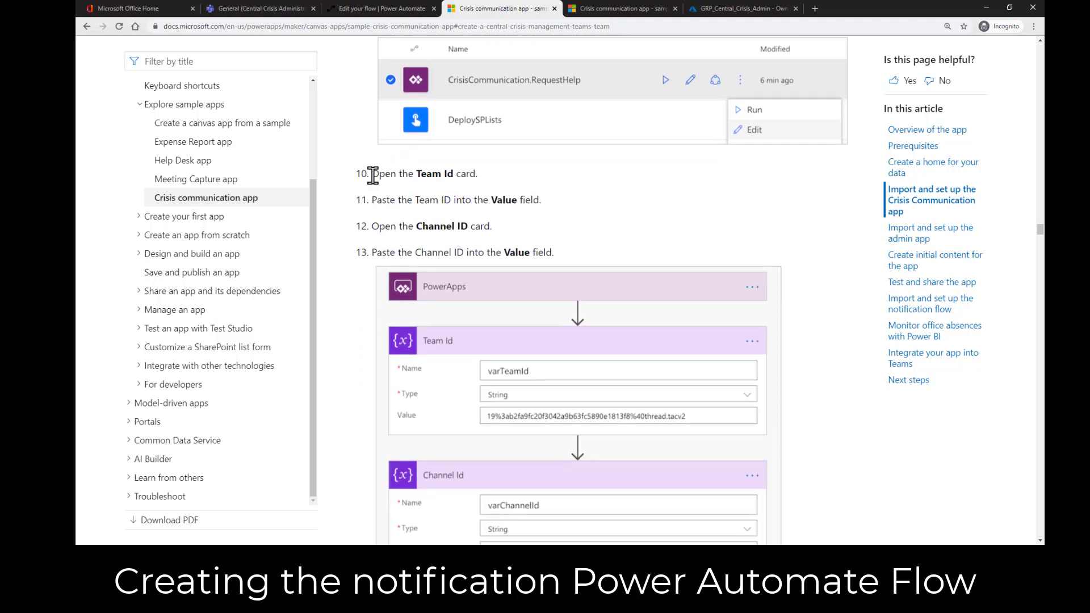
{"action": "scroll", "coordinate": [373, 178], "scroll_direction": "down", "scroll_amount": 3}
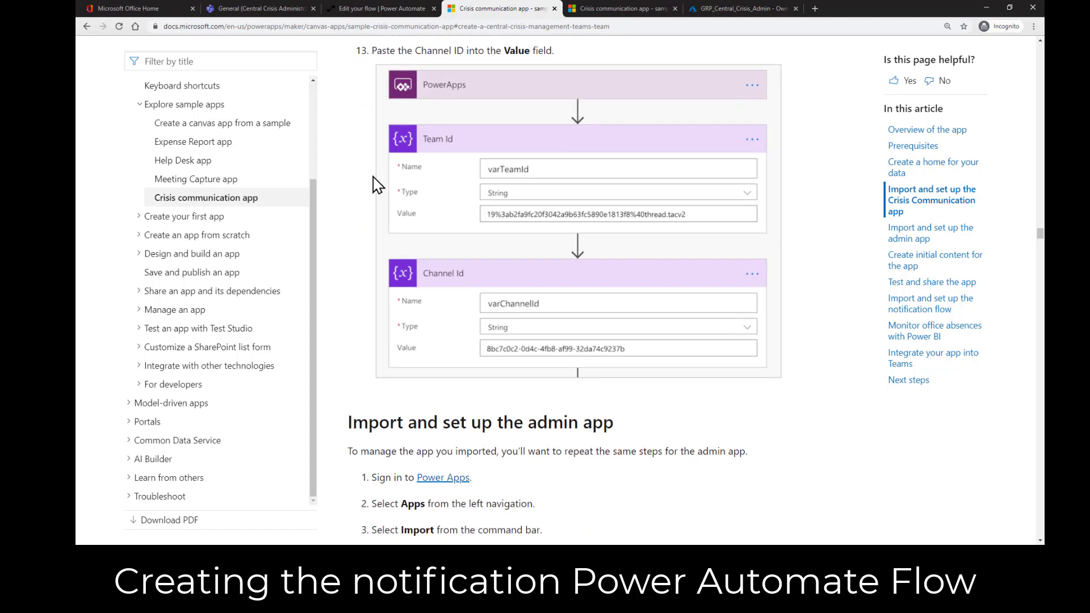
{"action": "scroll", "coordinate": [374, 186], "scroll_direction": "down", "scroll_amount": 3}
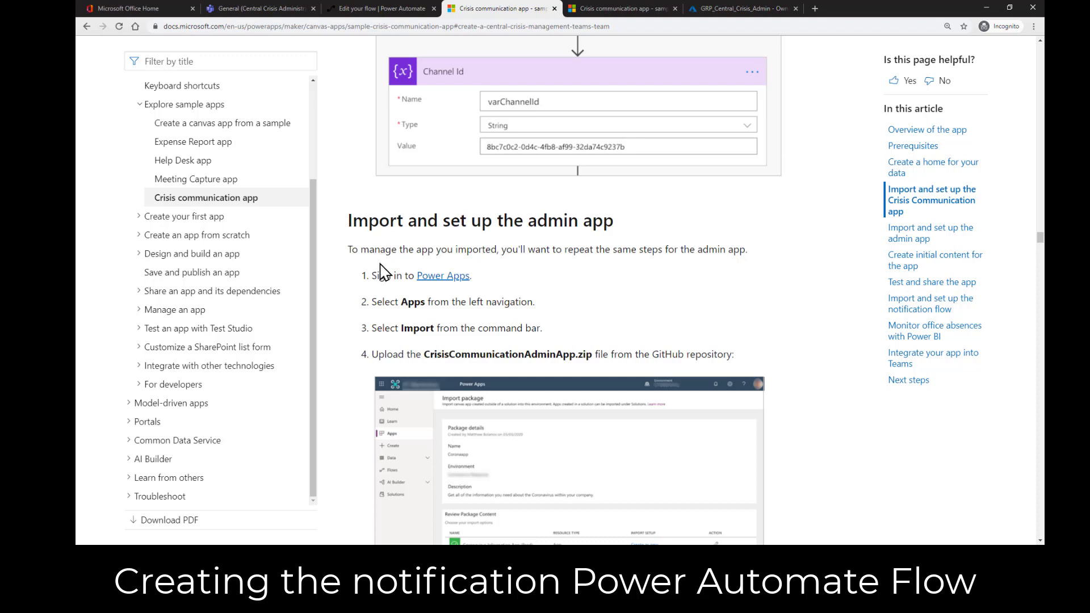
{"action": "left_click", "coordinate": [141, 14]}
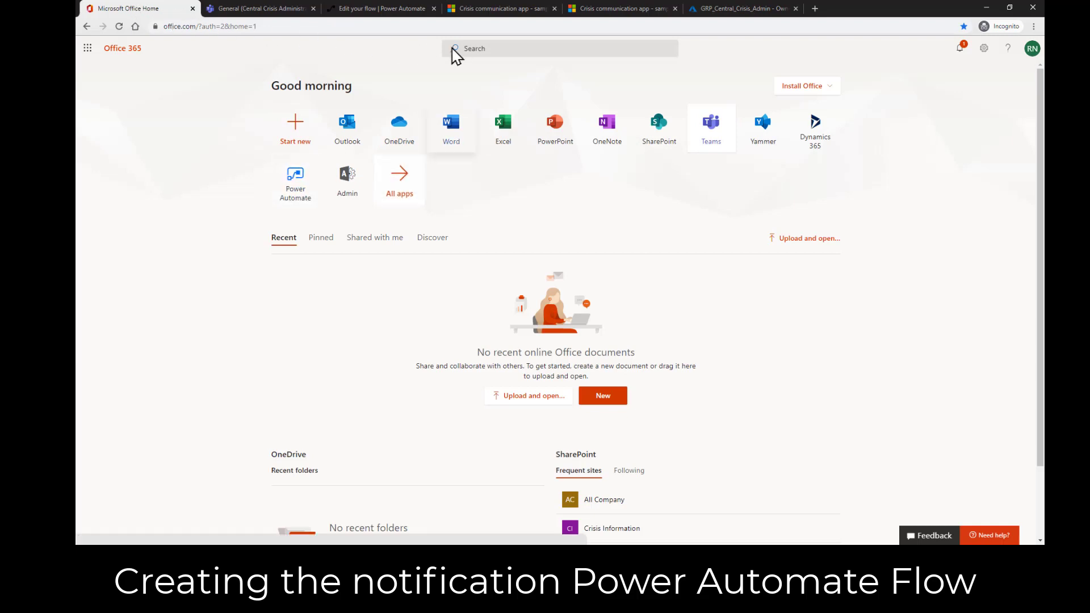
Open Power Apps via an Office 365 search for 'power' and start Import canvas app.
{"action": "left_click", "coordinate": [470, 49]}
{"action": "type", "text": "power"}
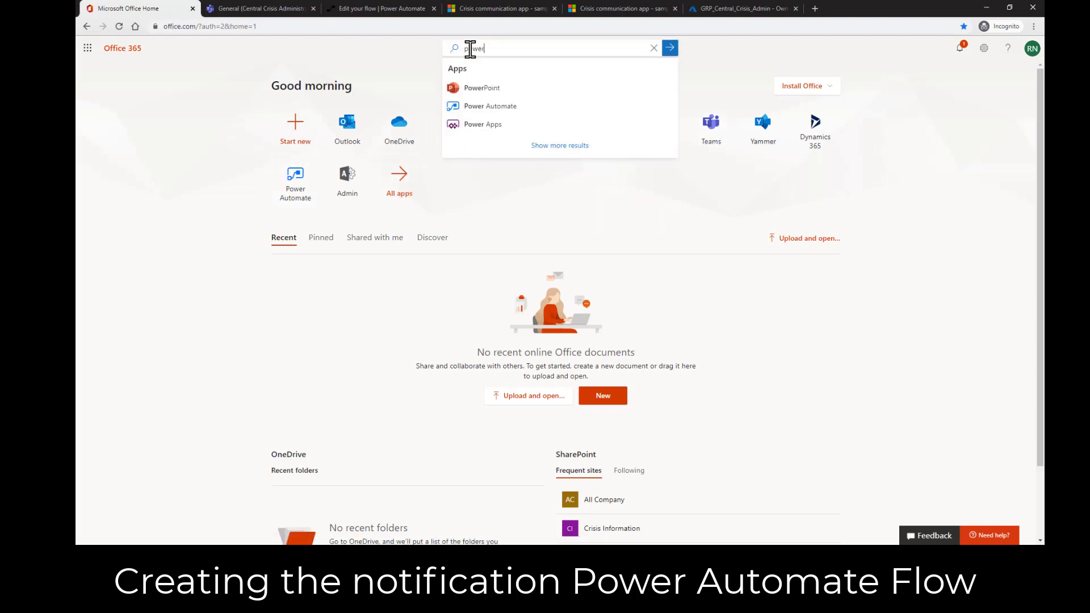
{"action": "left_click", "coordinate": [480, 125]}
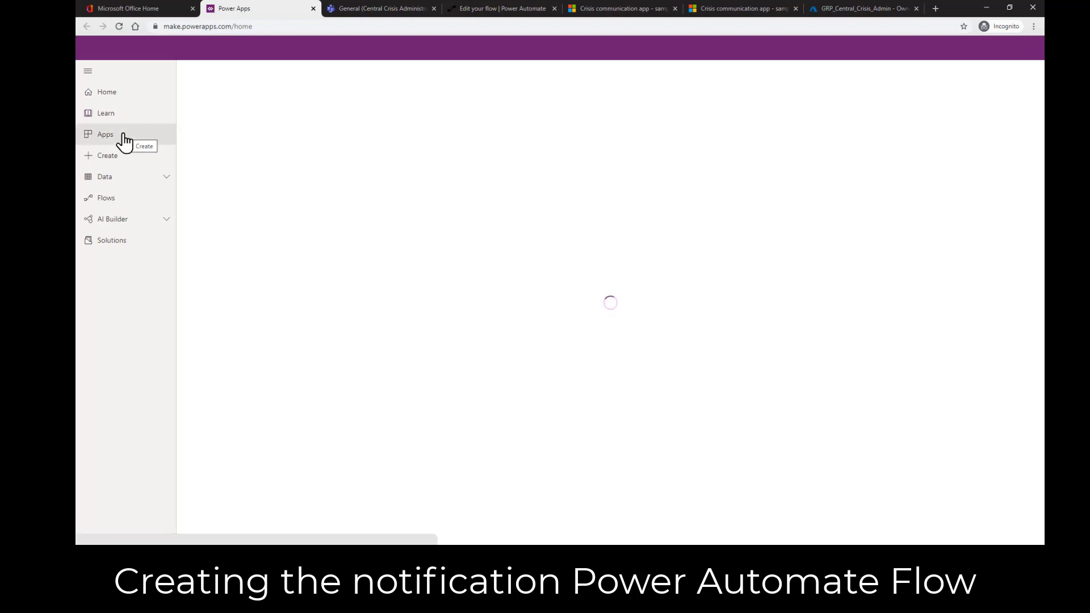
{"action": "left_click", "coordinate": [124, 137]}
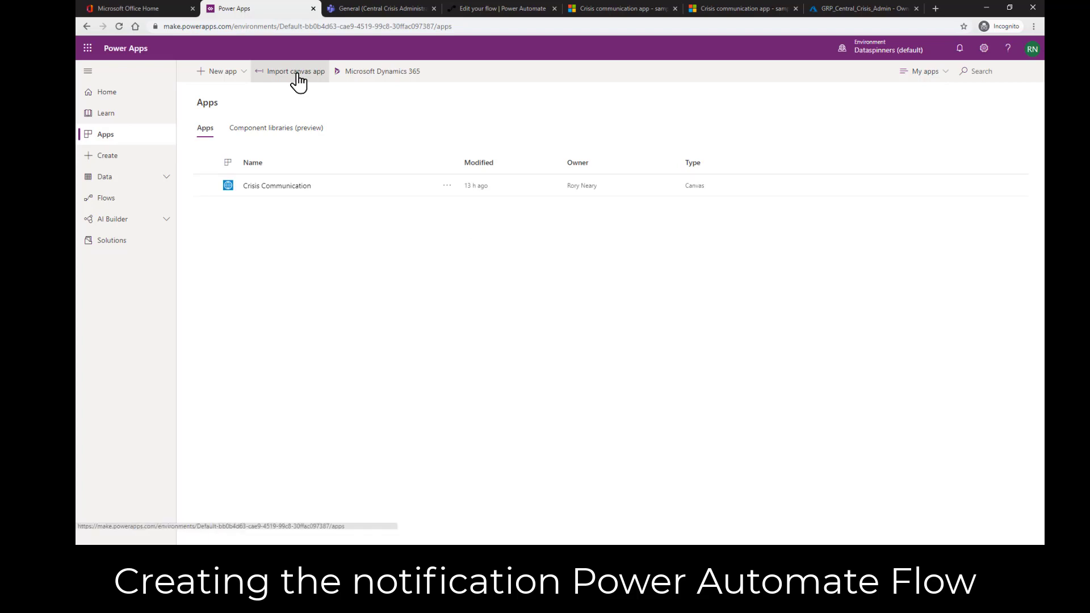
{"action": "left_click", "coordinate": [296, 72]}
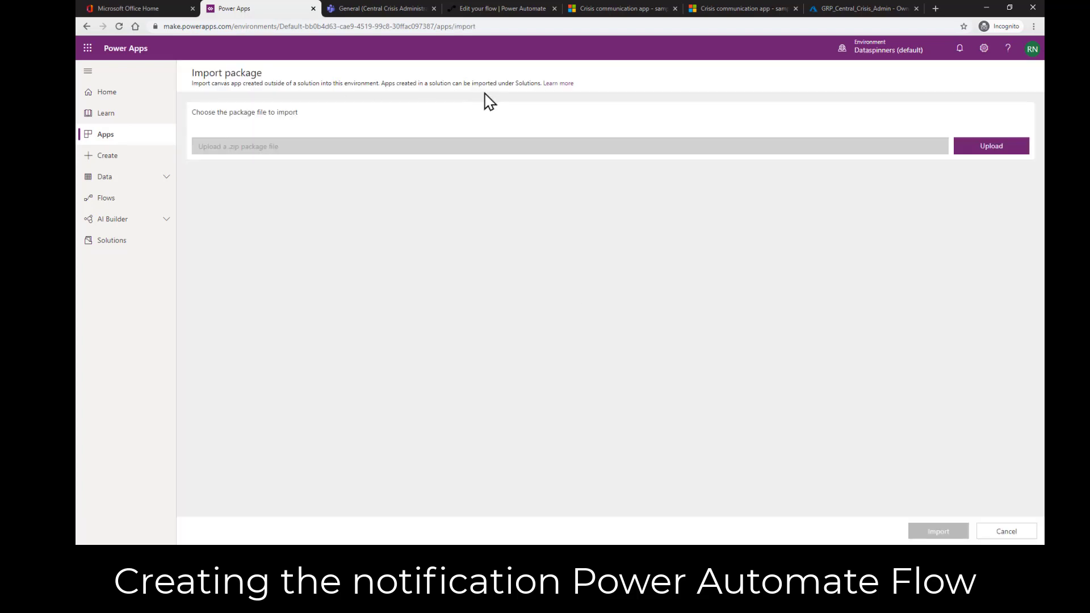
Upload CrisisCommunicationAdmin.zip and import it as a new app.
{"action": "left_click", "coordinate": [993, 151]}
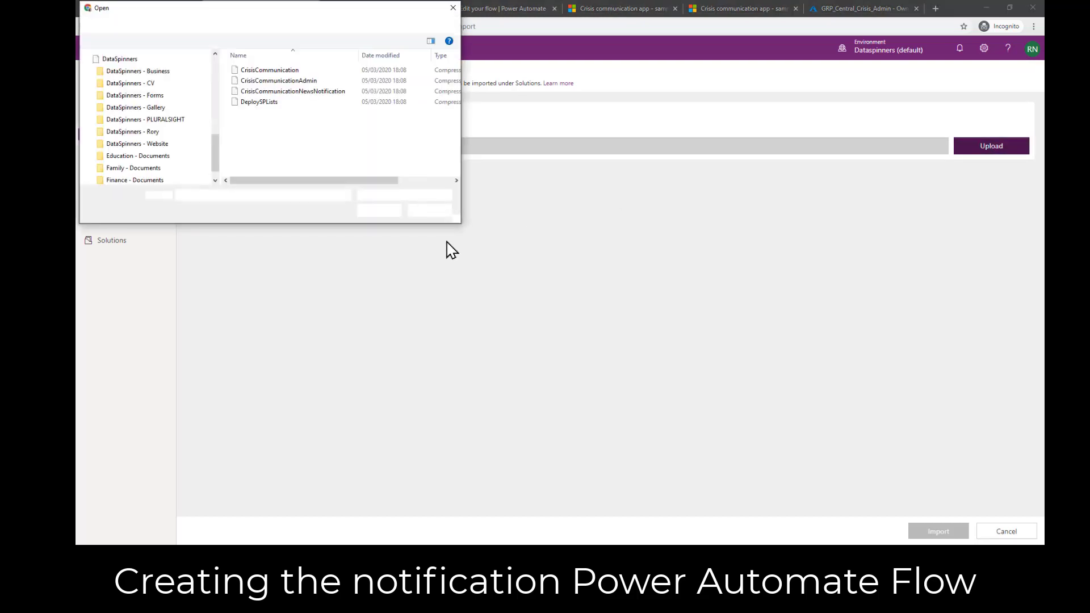
{"action": "left_click", "coordinate": [280, 81]}
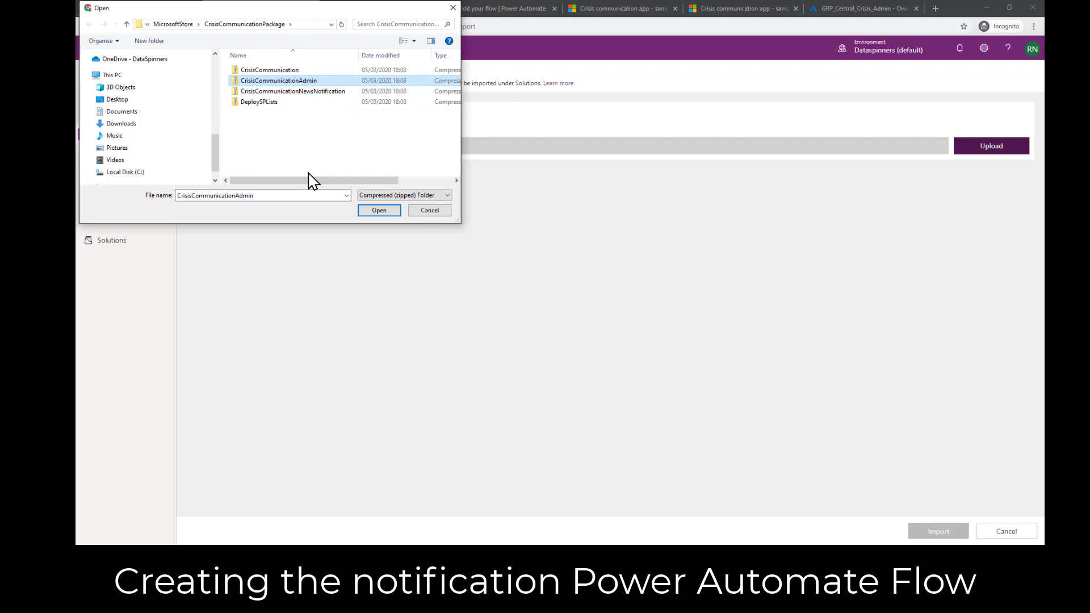
{"action": "left_click", "coordinate": [379, 210]}
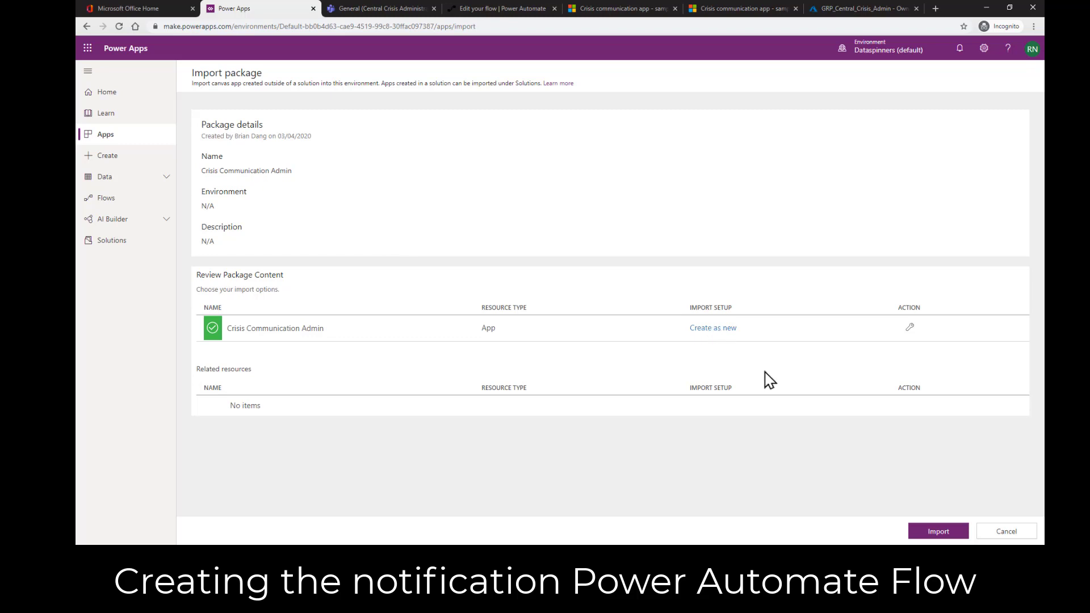
{"action": "left_click", "coordinate": [939, 532]}
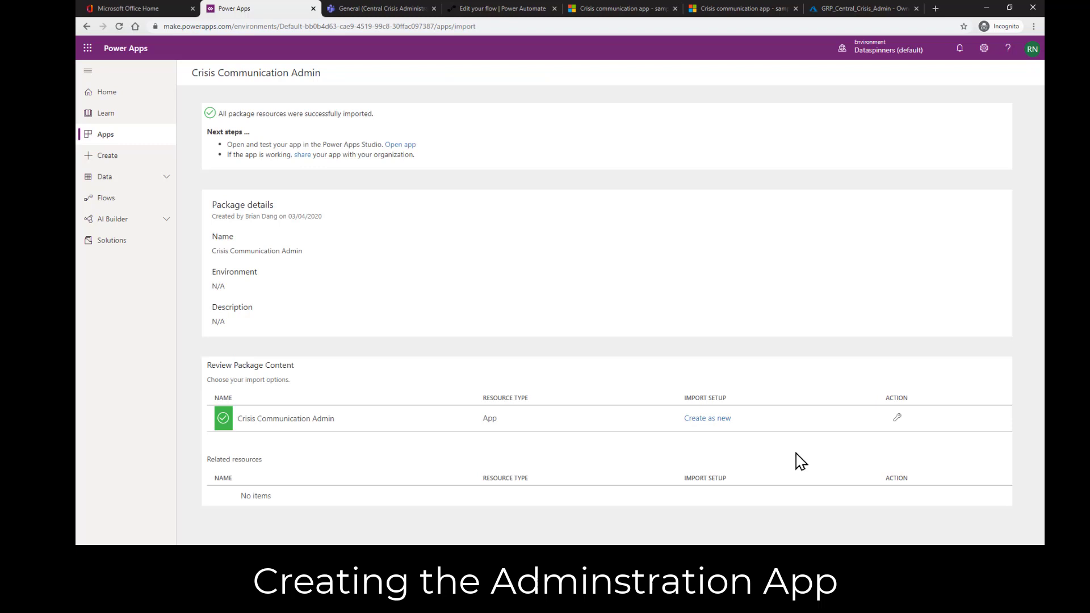
Open the imported admin app in Studio, allow its connections, and skip the welcome dialog.
{"action": "left_click", "coordinate": [399, 145]}
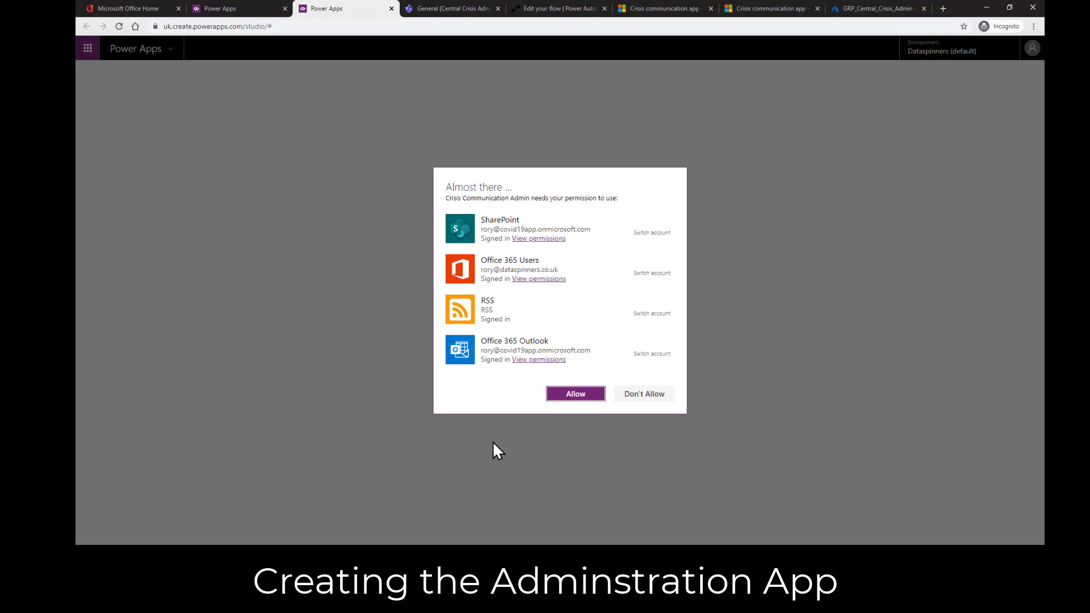
{"action": "left_click", "coordinate": [574, 397]}
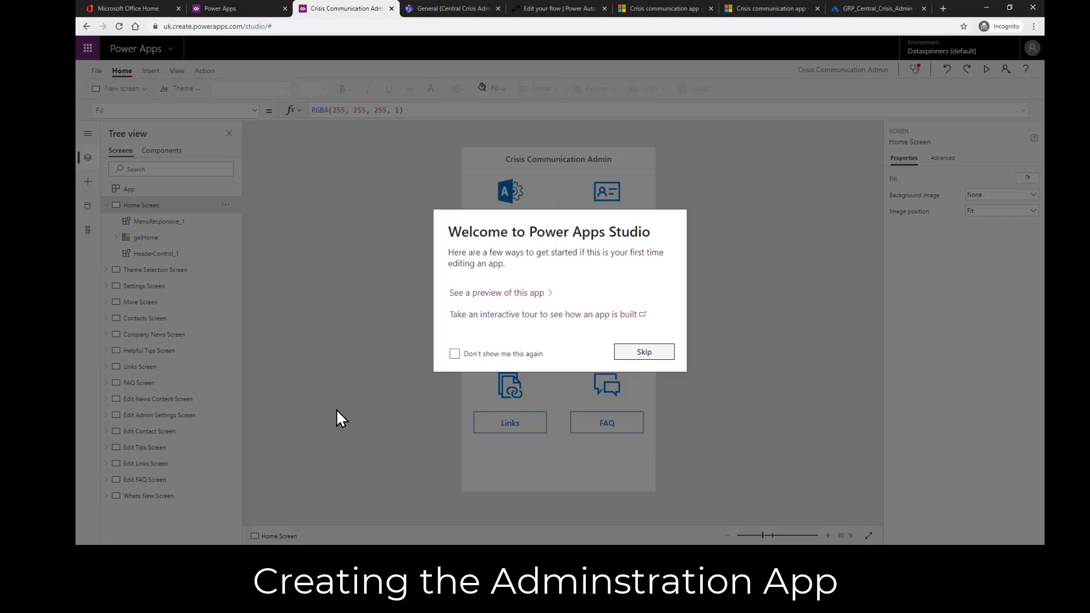
{"action": "left_click", "coordinate": [645, 353]}
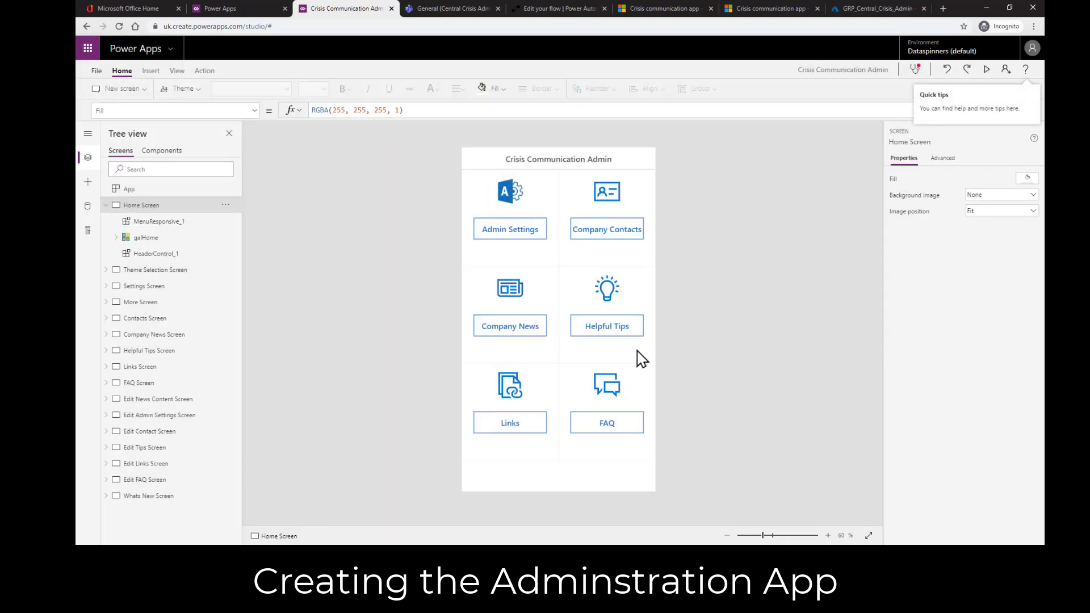
Remove CI_configAdminSetup, CI_FAQ and CI_HelpfulTips from the app's data sources.
{"action": "left_click", "coordinate": [171, 74]}
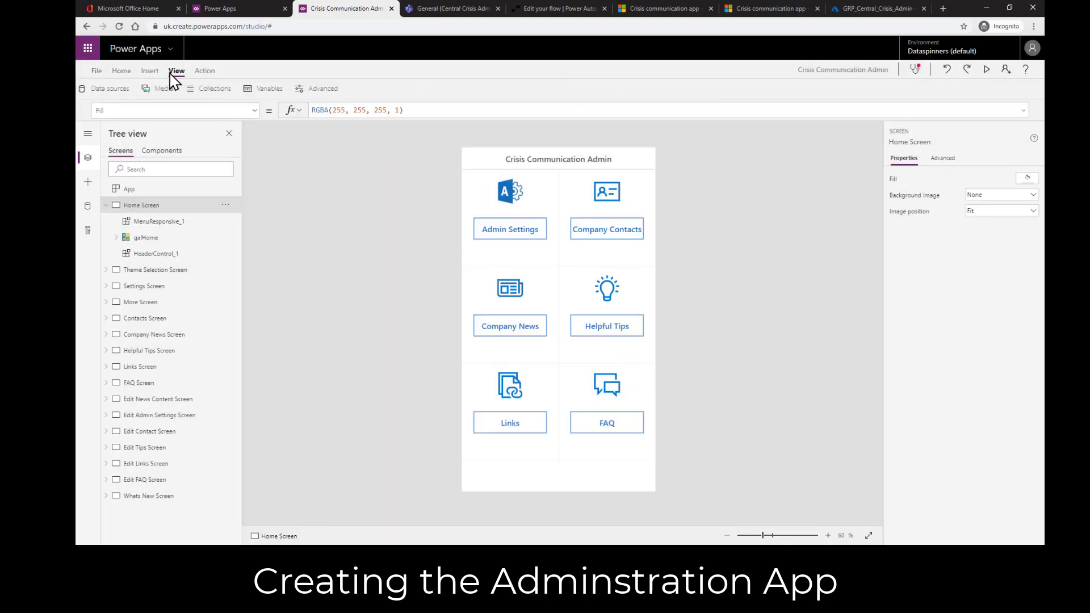
{"action": "left_click", "coordinate": [116, 93]}
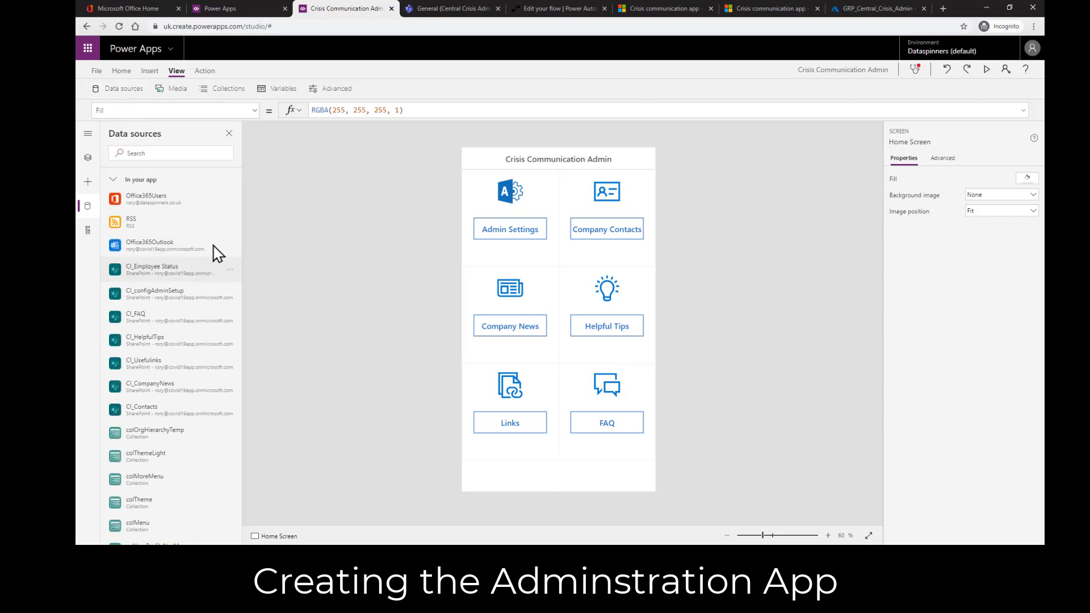
{"action": "mouse_move", "coordinate": [230, 278]}
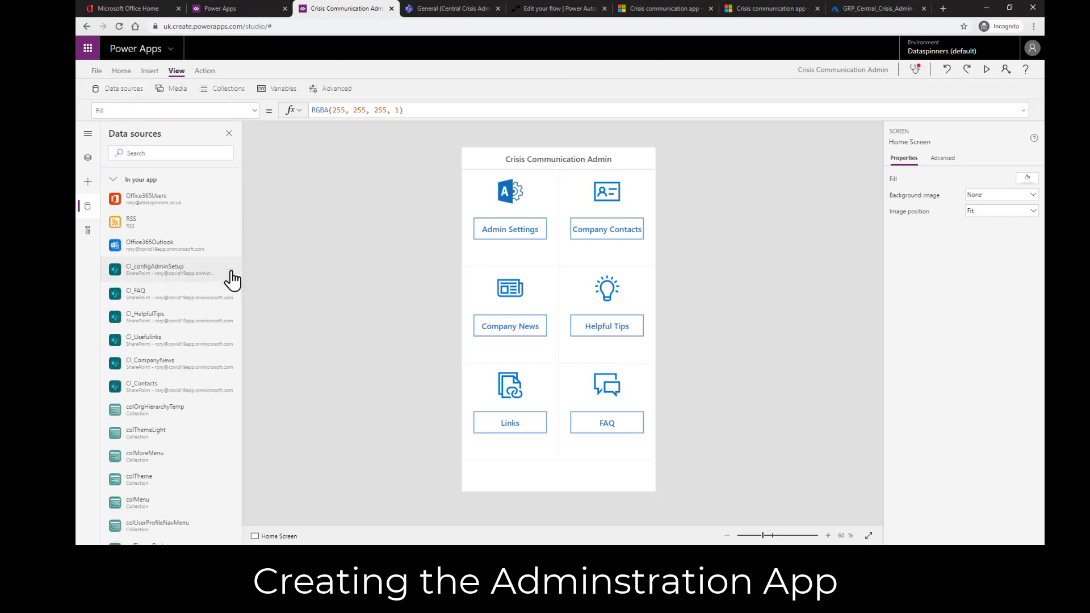
{"action": "left_click", "coordinate": [231, 271]}
{"action": "left_click", "coordinate": [250, 330]}
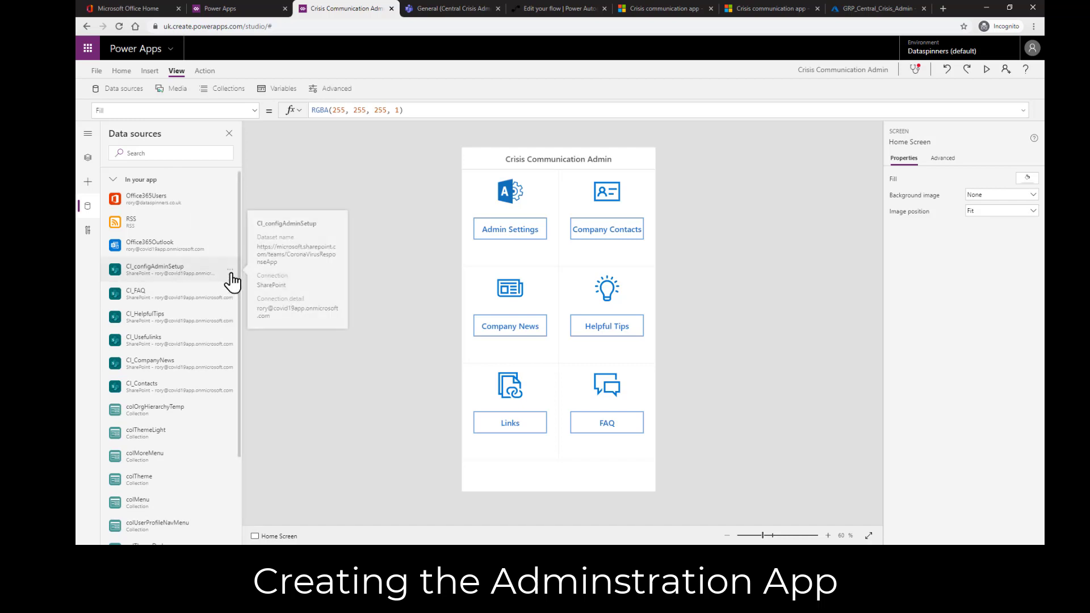
{"action": "left_click", "coordinate": [230, 277]}
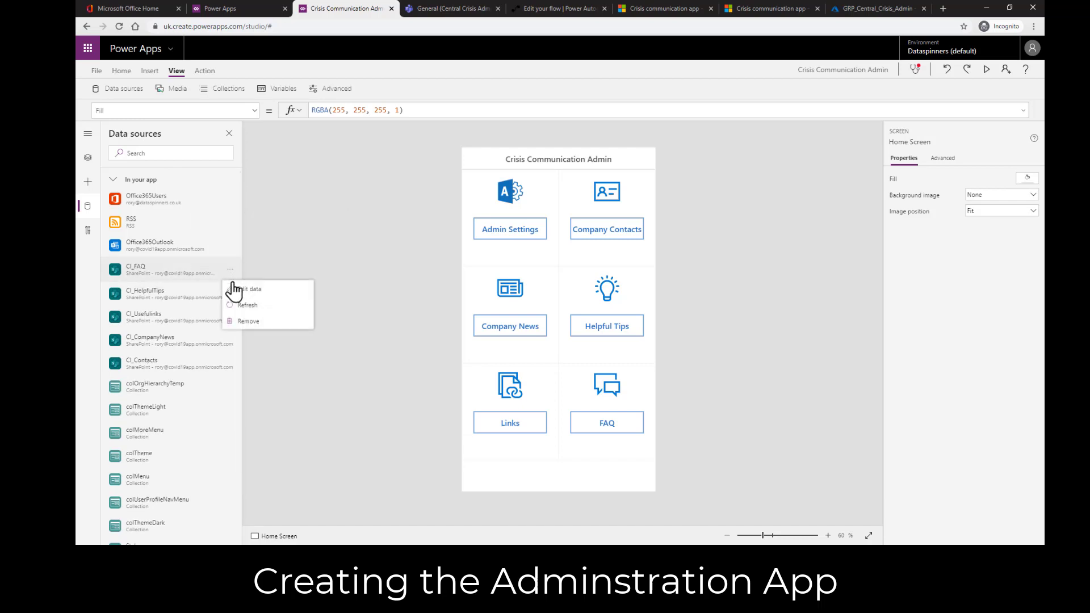
{"action": "left_click", "coordinate": [239, 320]}
{"action": "left_click", "coordinate": [230, 271]}
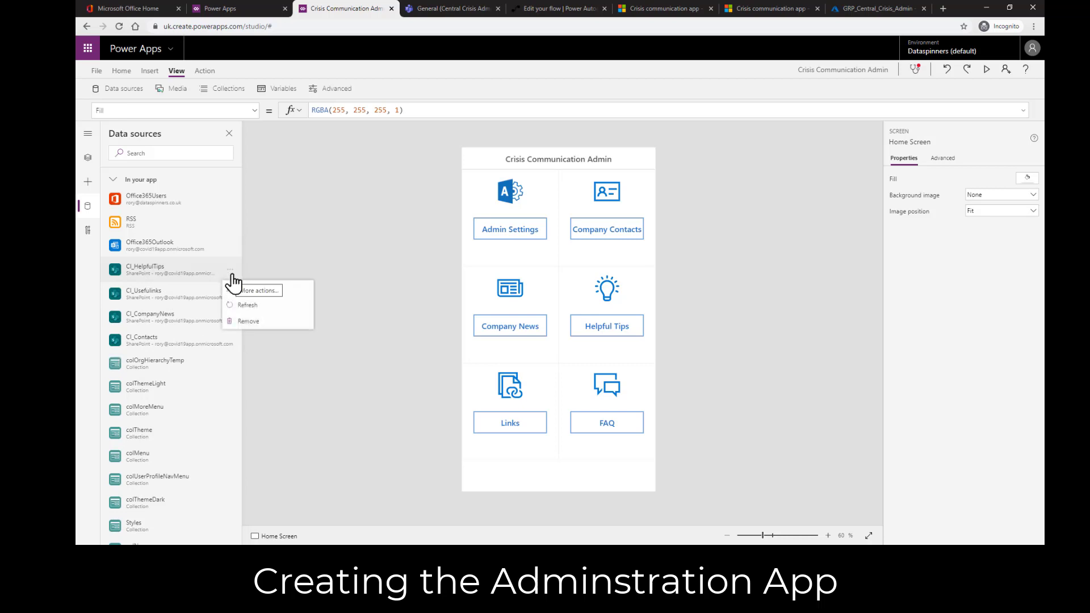
{"action": "left_click", "coordinate": [238, 322]}
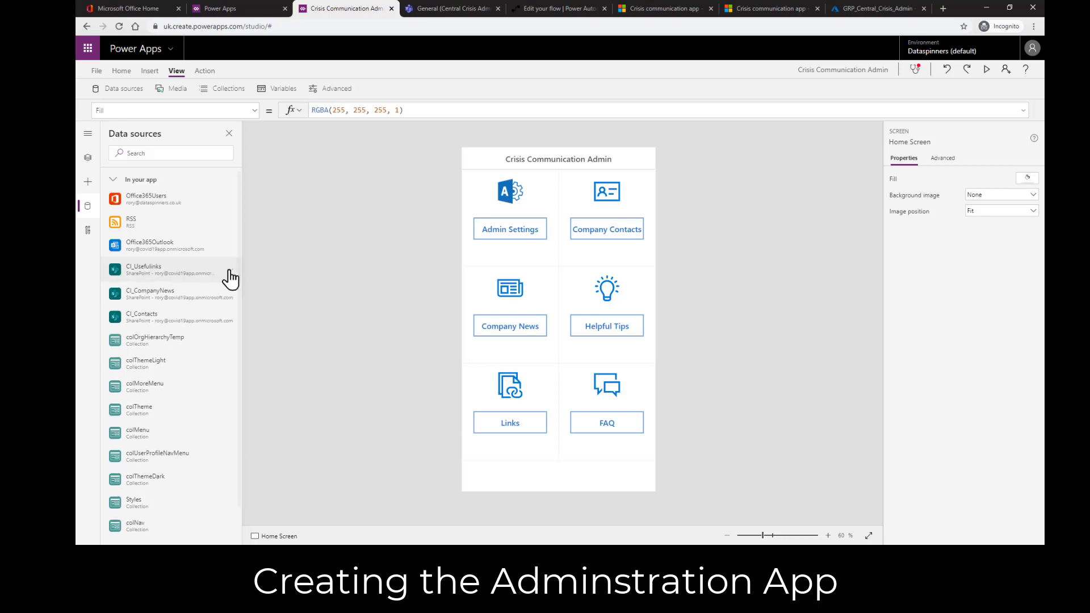
Remove CI_Usefulinks, CI_CompanyNews and CI_Contacts from the data sources too.
{"action": "left_click", "coordinate": [230, 272]}
{"action": "left_click", "coordinate": [237, 321]}
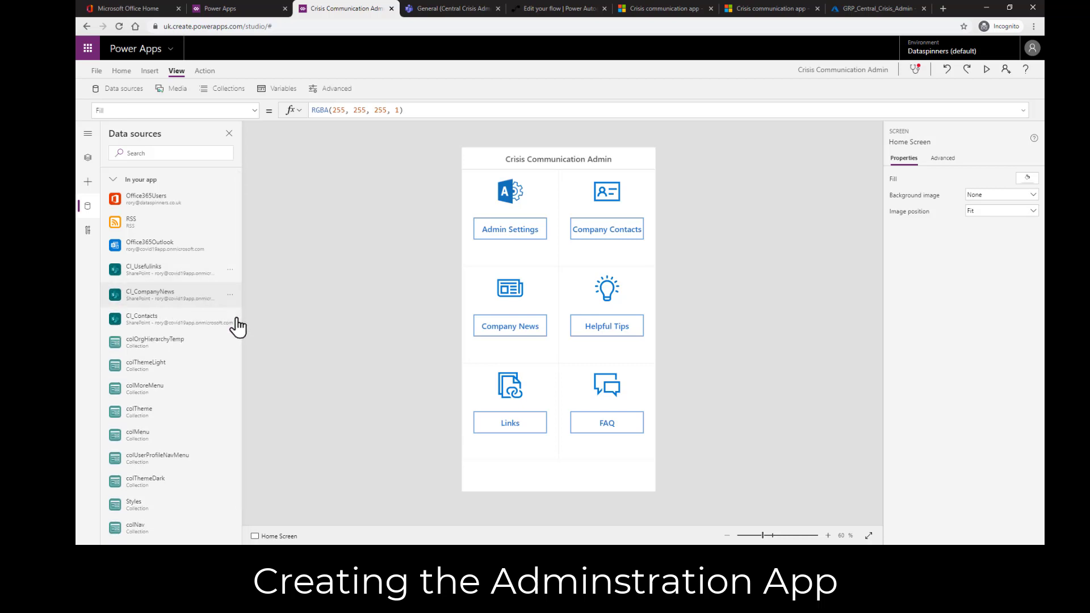
{"action": "left_click", "coordinate": [230, 271]}
{"action": "left_click", "coordinate": [238, 320]}
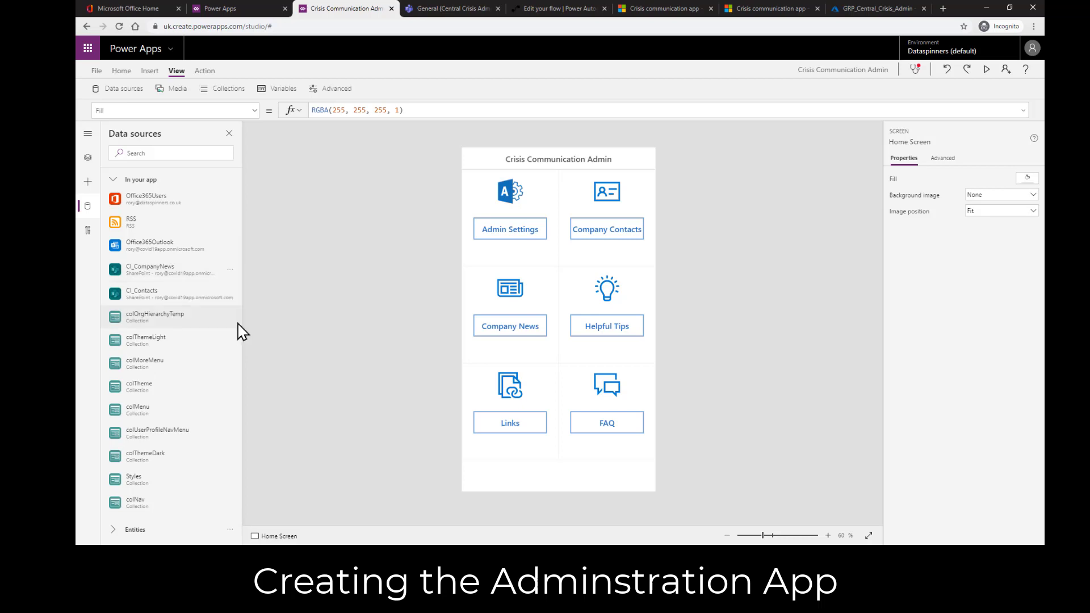
{"action": "left_click", "coordinate": [229, 271]}
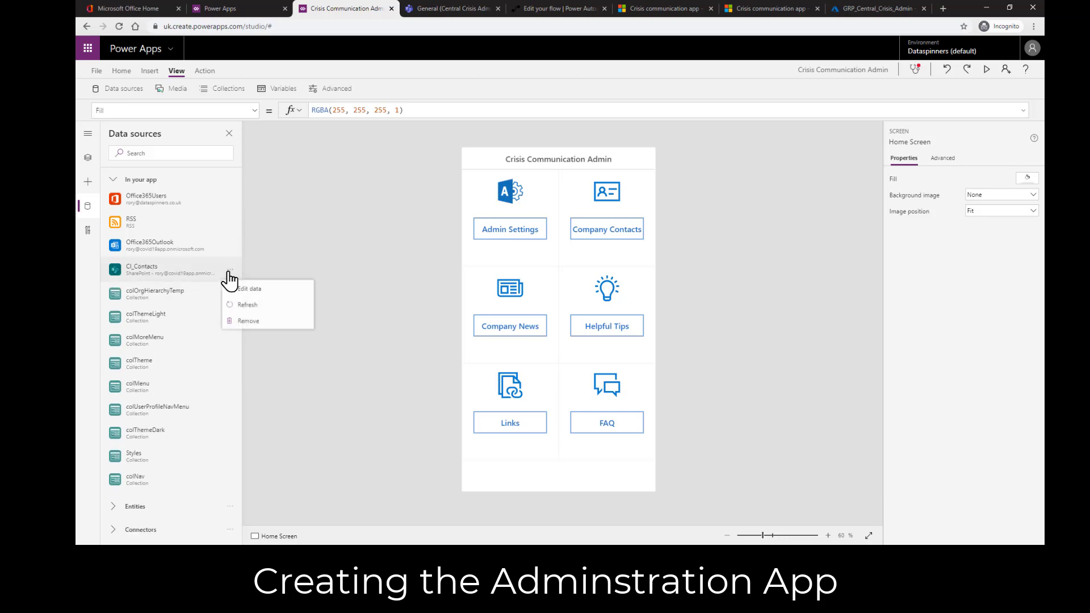
{"action": "left_click", "coordinate": [243, 324]}
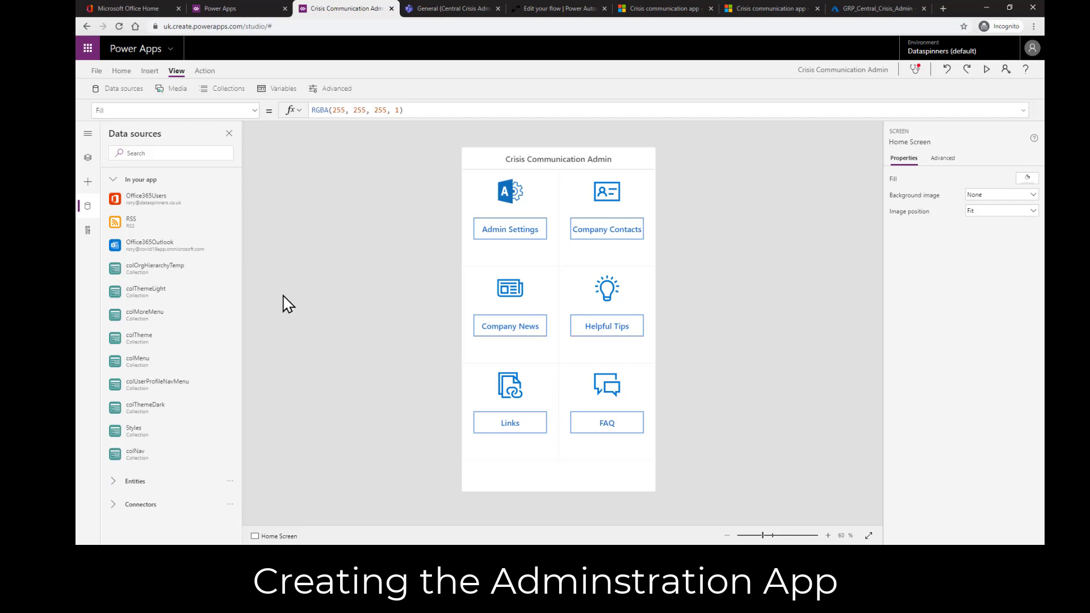
Run the App checker, then search the data connectors for 'share'.
{"action": "left_click", "coordinate": [915, 69]}
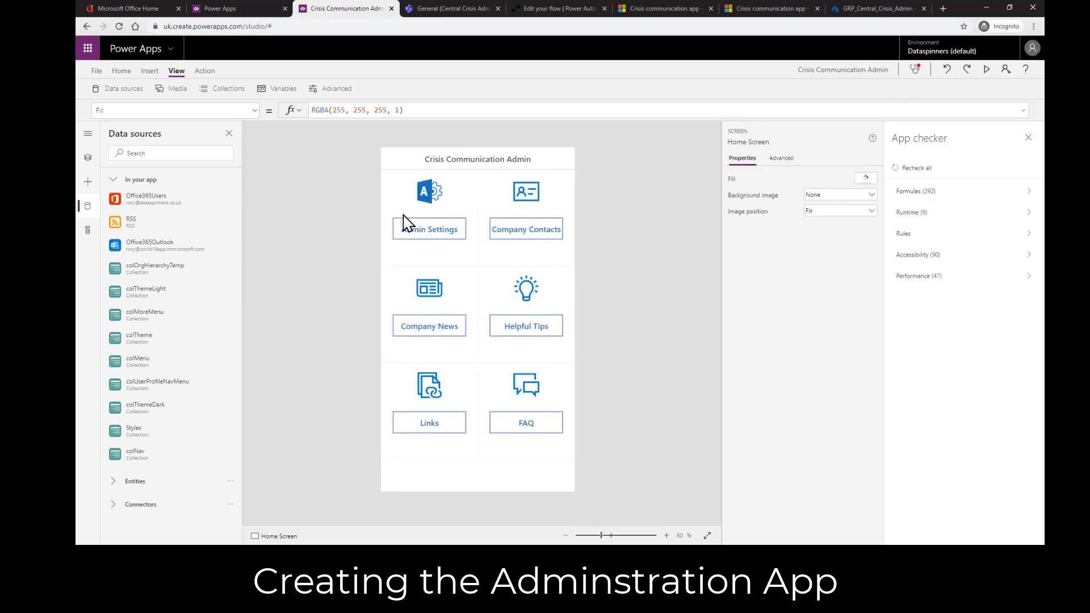
{"action": "left_click", "coordinate": [100, 92]}
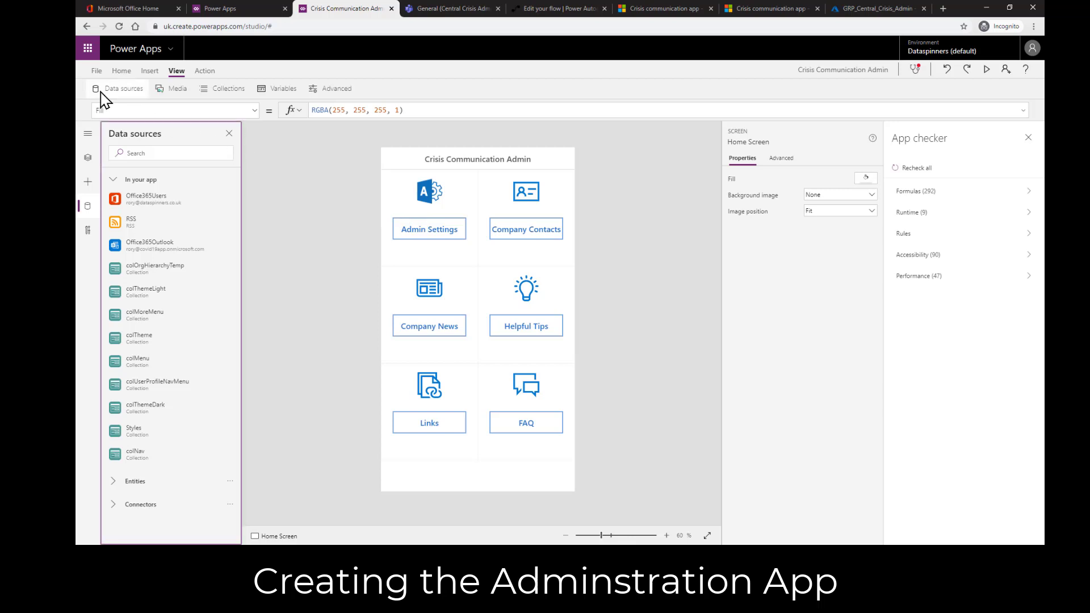
{"action": "left_click", "coordinate": [139, 152]}
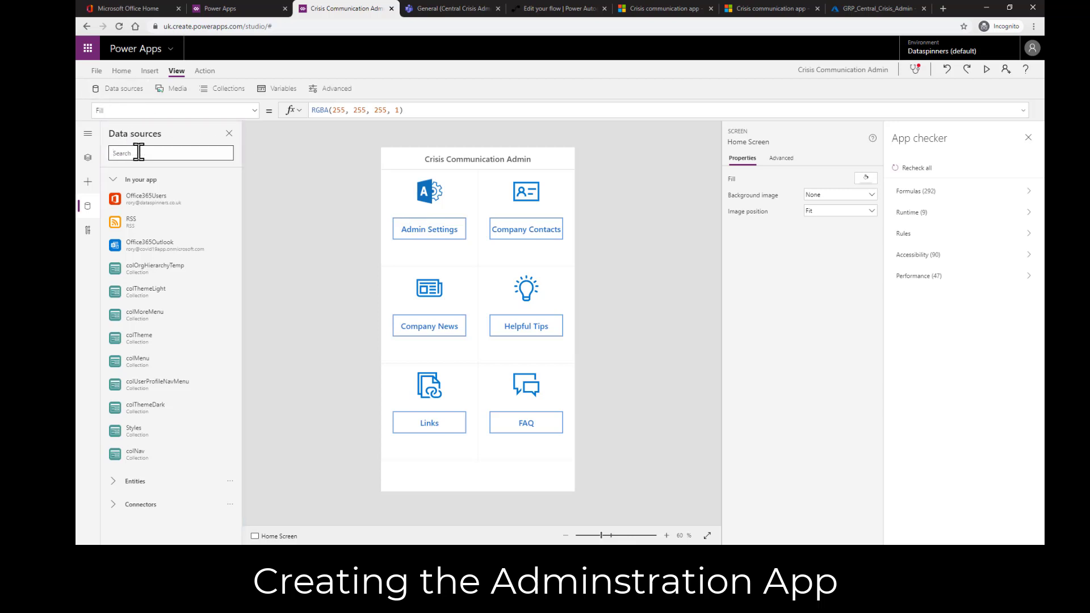
{"action": "type", "text": "share"}
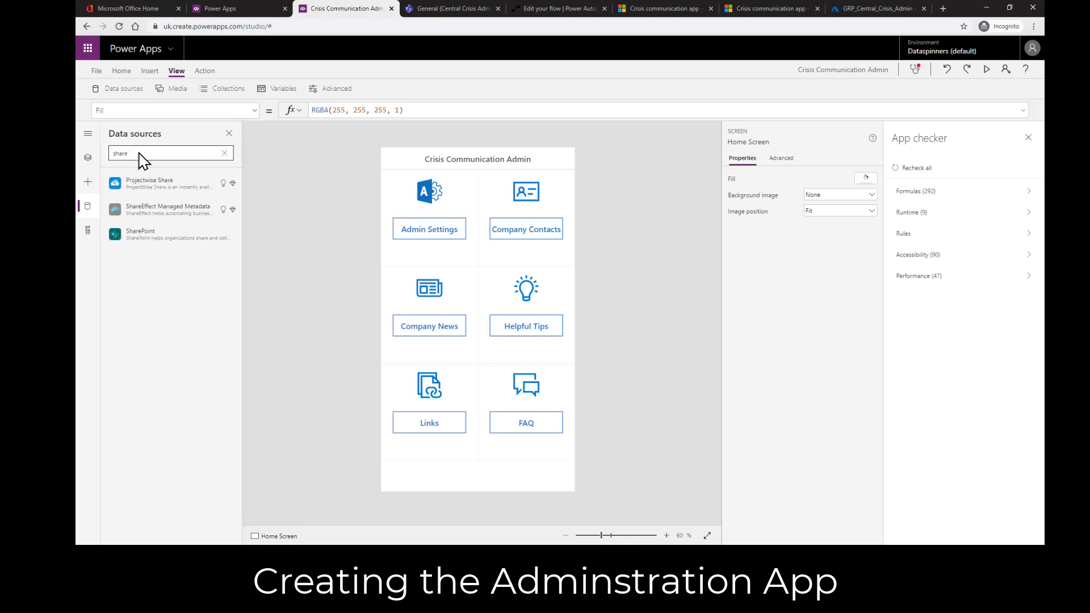
Pick the SharePoint connector's existing connection, ready the site URL field, then go to Office Home.
{"action": "left_click", "coordinate": [150, 234]}
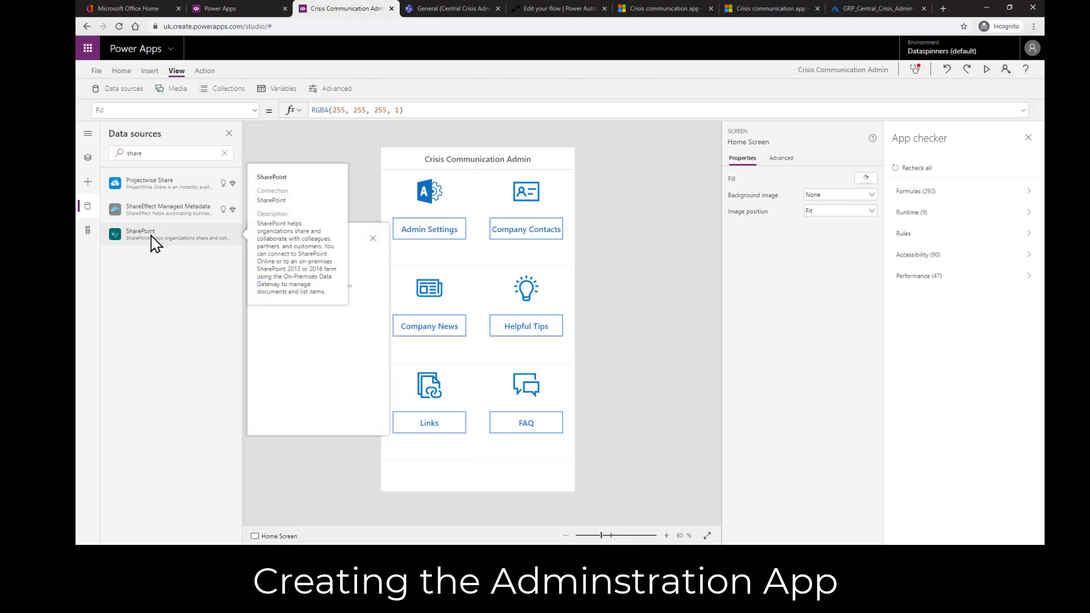
{"action": "left_click", "coordinate": [284, 284]}
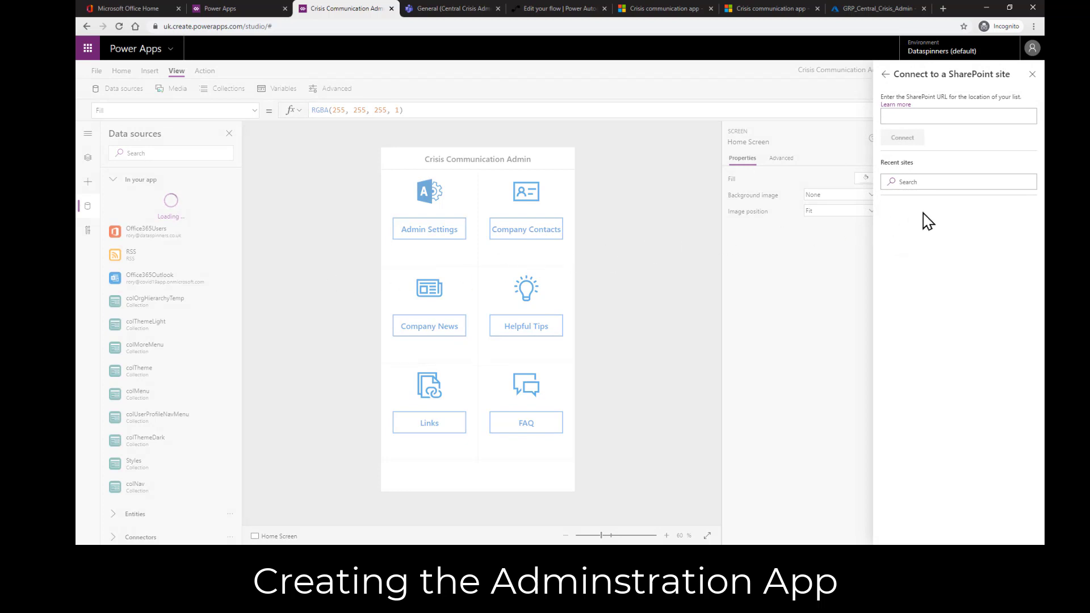
{"action": "left_click", "coordinate": [915, 116]}
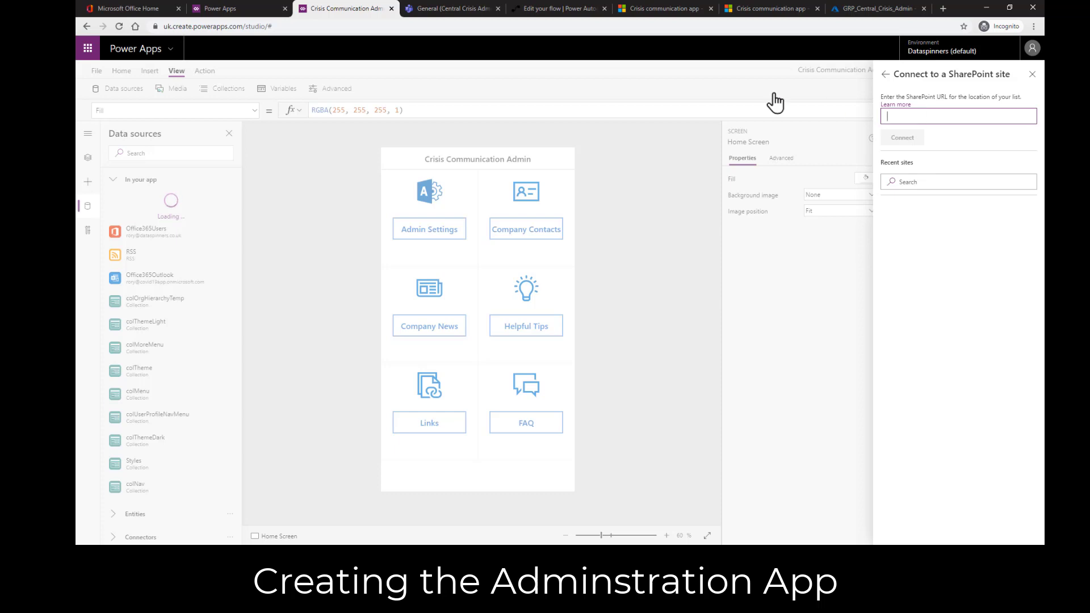
{"action": "left_click", "coordinate": [139, 15]}
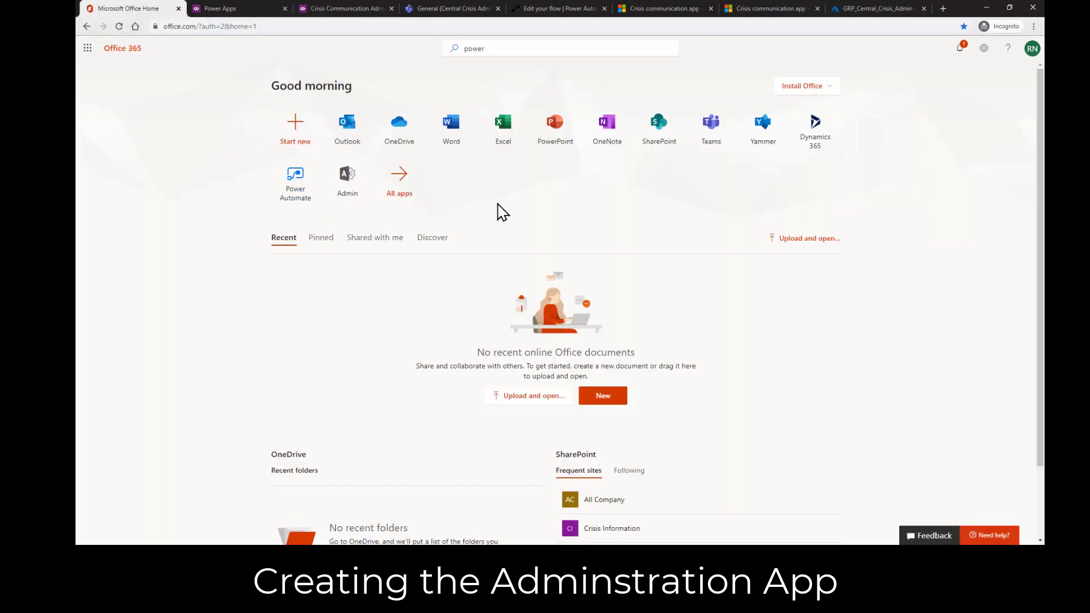
Open the Crisis Information SharePoint site and select its /sites/CrisisInformation web address.
{"action": "left_click", "coordinate": [654, 138]}
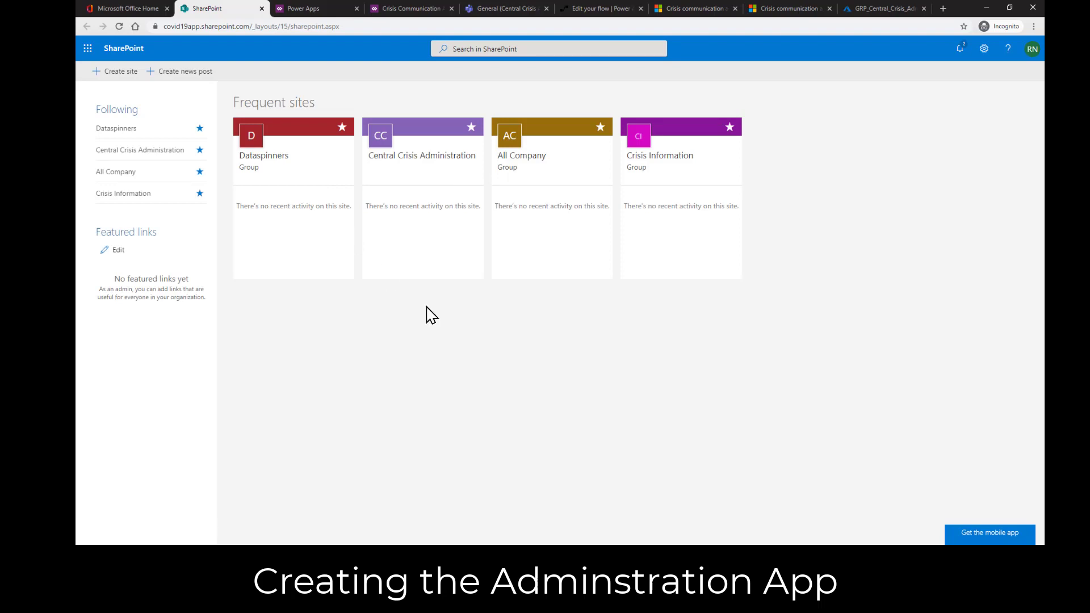
{"action": "left_click", "coordinate": [653, 178]}
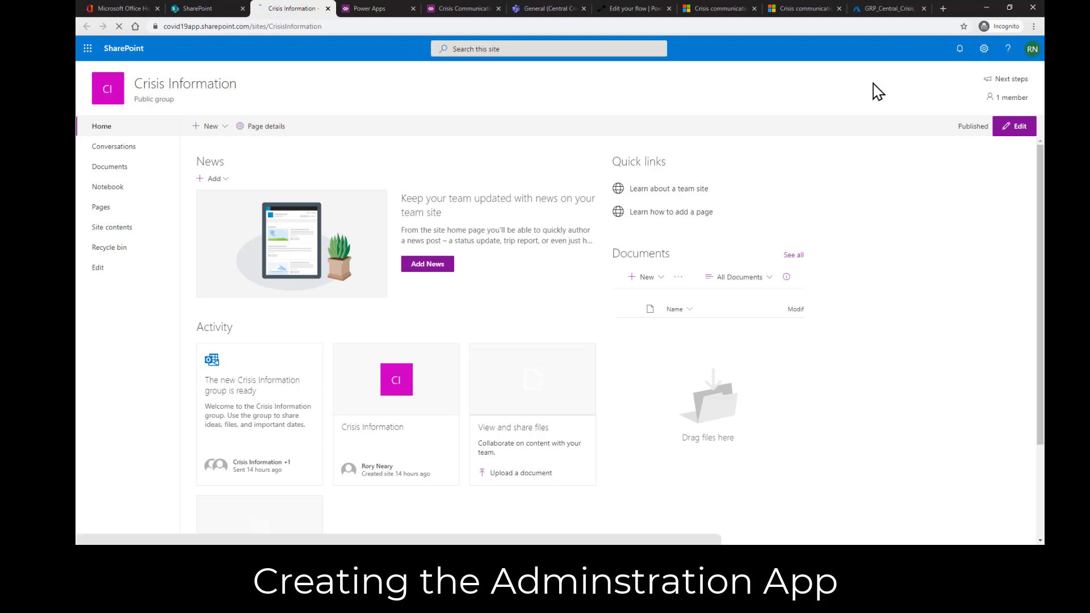
{"action": "left_click", "coordinate": [270, 26]}
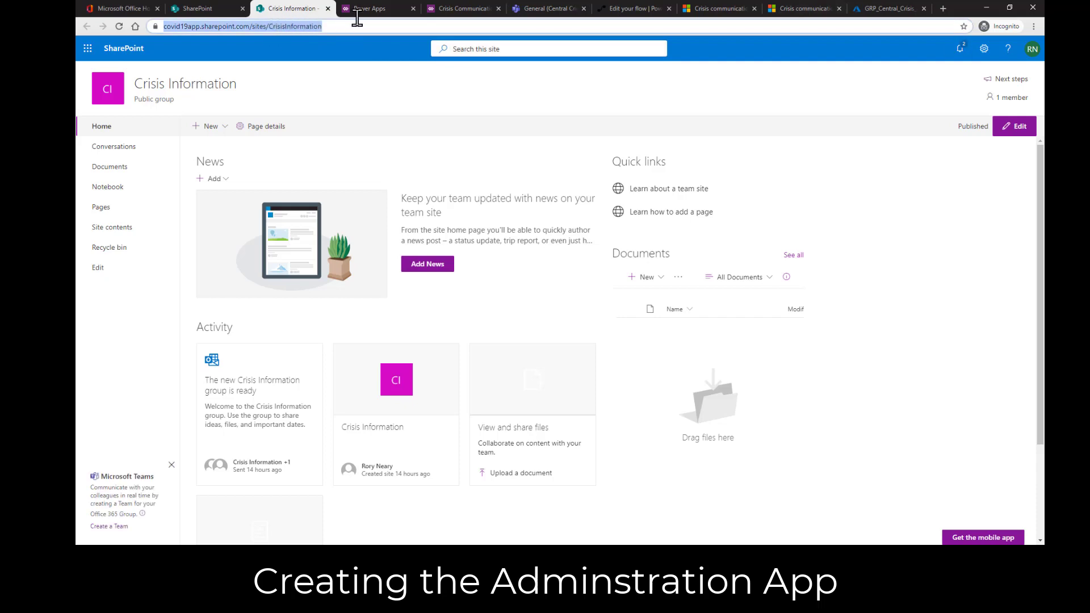
Paste the Crisis Information site URL into the SharePoint connection and connect.
{"action": "left_click", "coordinate": [446, 11]}
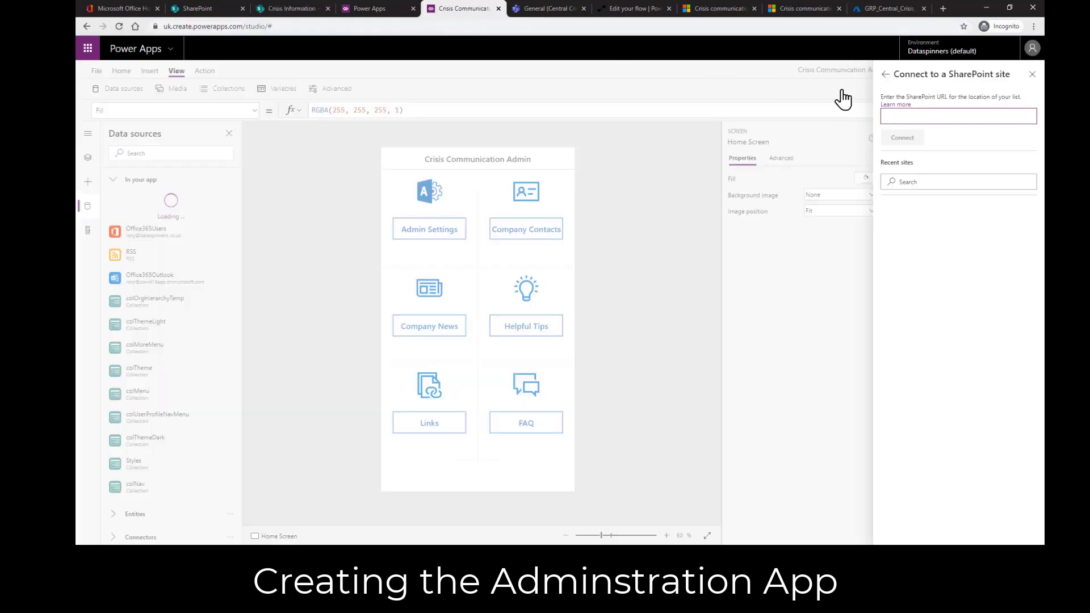
{"action": "key", "text": "ctrl+v"}
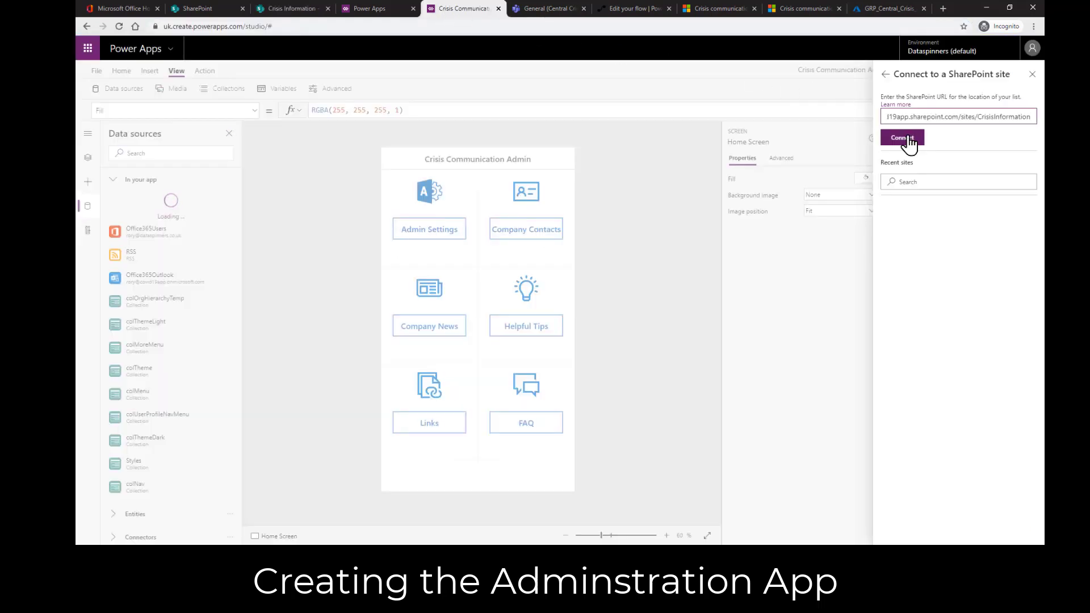
{"action": "left_click", "coordinate": [907, 139]}
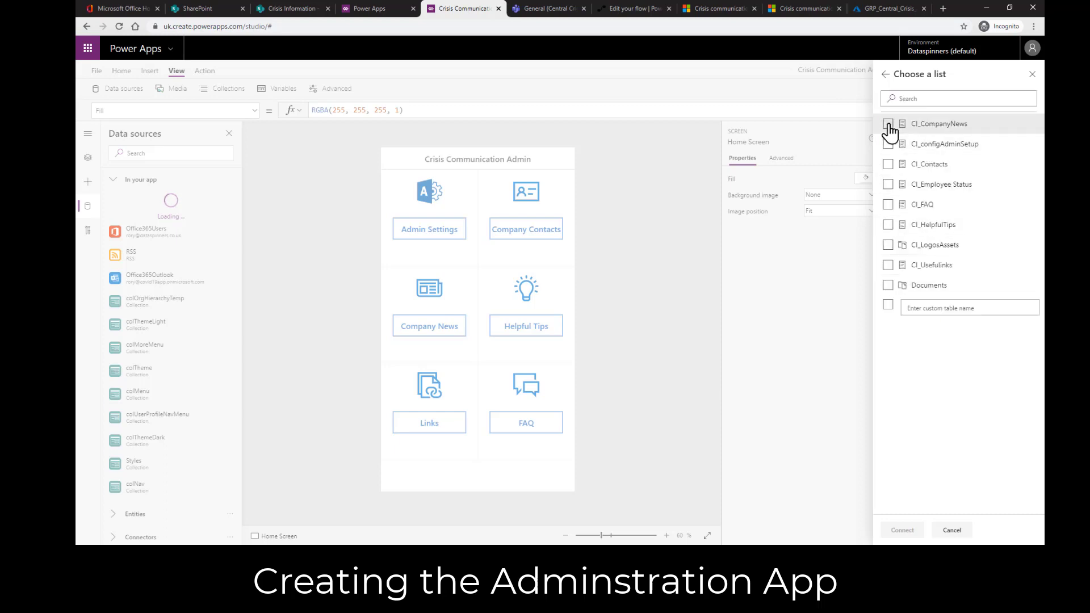
Tick all nine lists: CI_CompanyNews through CI_Usefulinks, plus CI_LogosAssets and Documents.
{"action": "left_click", "coordinate": [888, 124]}
{"action": "left_click", "coordinate": [887, 144]}
{"action": "left_click", "coordinate": [888, 164]}
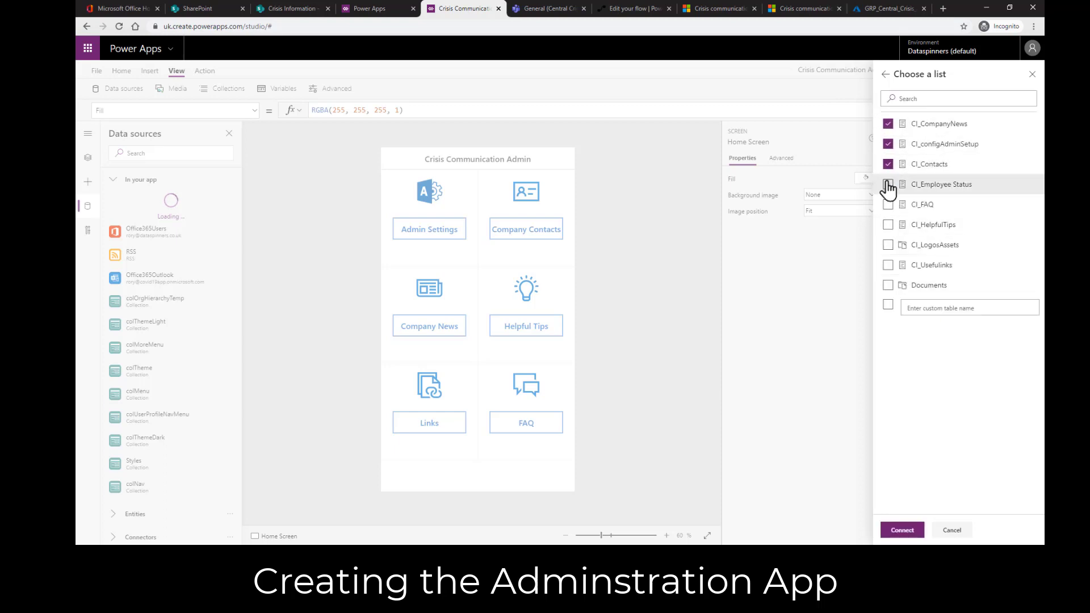
{"action": "left_click", "coordinate": [888, 184]}
{"action": "left_click", "coordinate": [887, 205]}
{"action": "left_click", "coordinate": [887, 224]}
{"action": "left_click", "coordinate": [888, 245]}
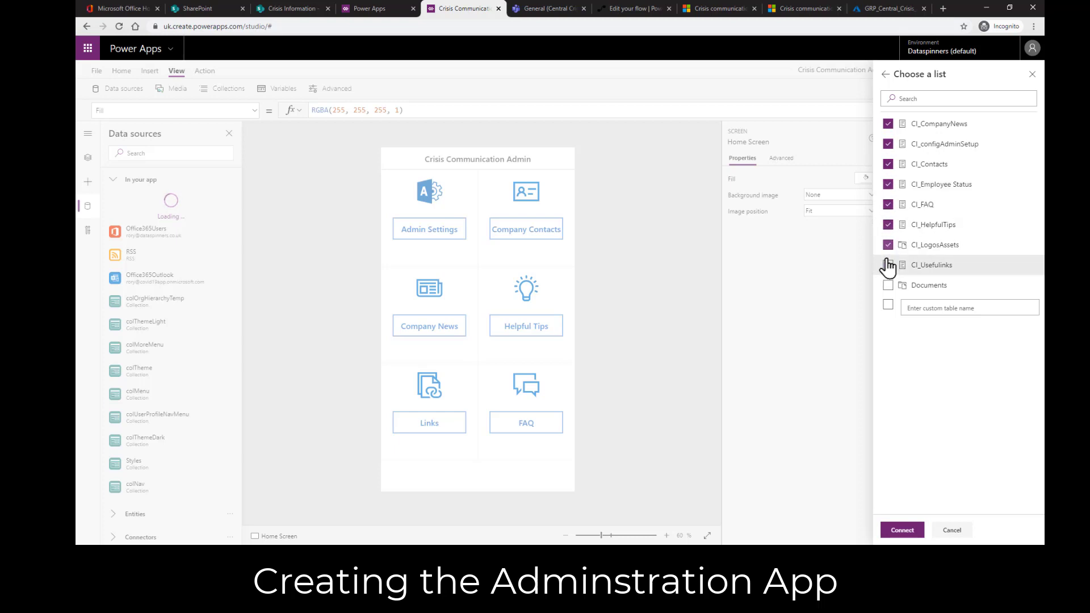
{"action": "left_click", "coordinate": [887, 265]}
{"action": "left_click", "coordinate": [888, 284]}
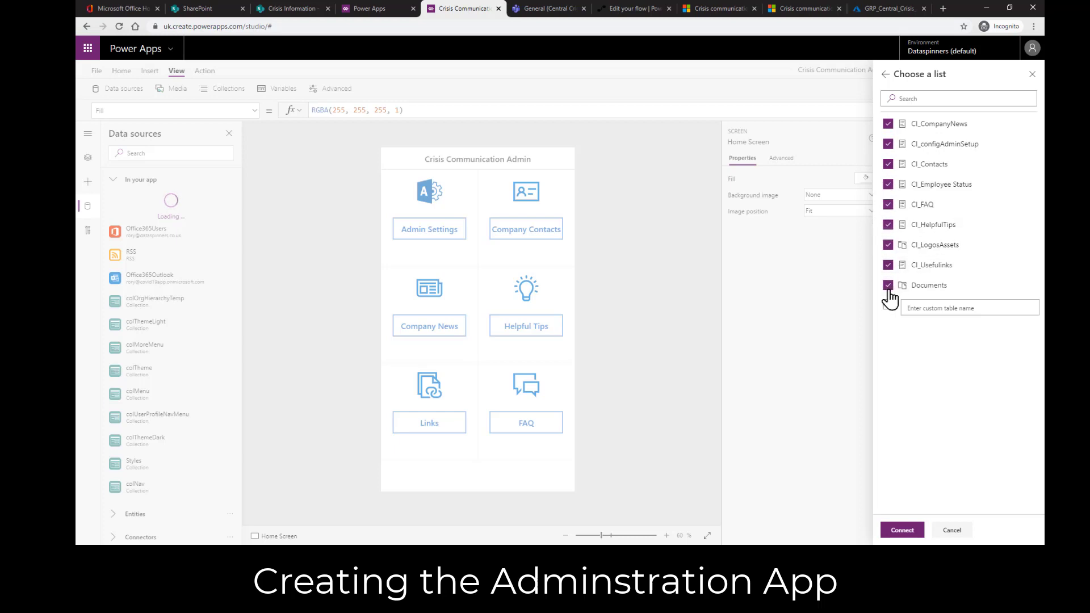
Check the setup instructions, then add the selected lists as data sources.
{"action": "left_click", "coordinate": [701, 10]}
{"action": "scroll", "coordinate": [466, 248], "scroll_direction": "down", "scroll_amount": 15}
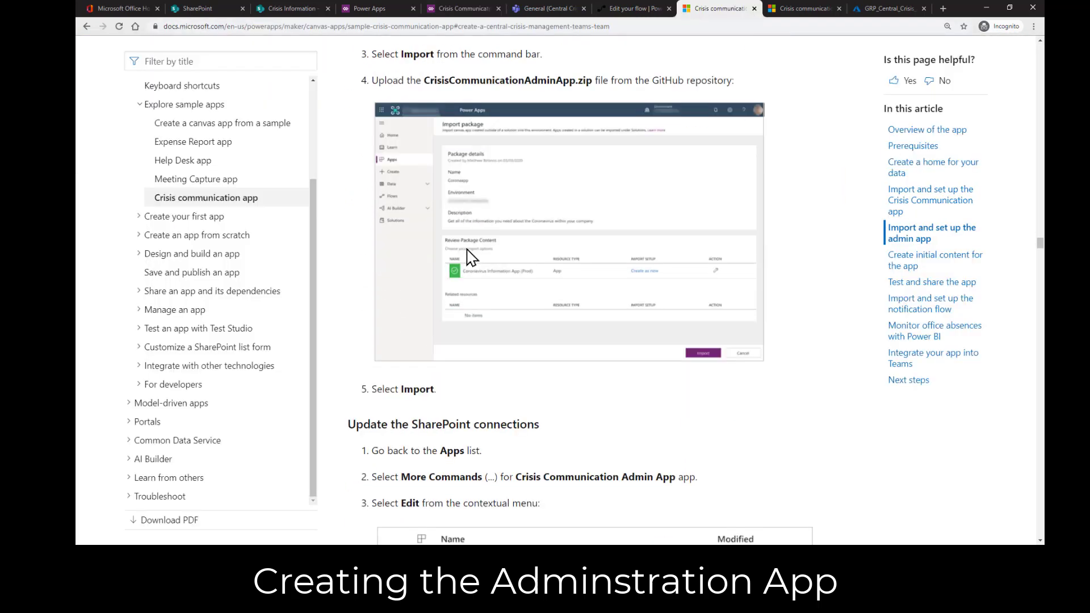
{"action": "scroll", "coordinate": [466, 249], "scroll_direction": "down", "scroll_amount": 15}
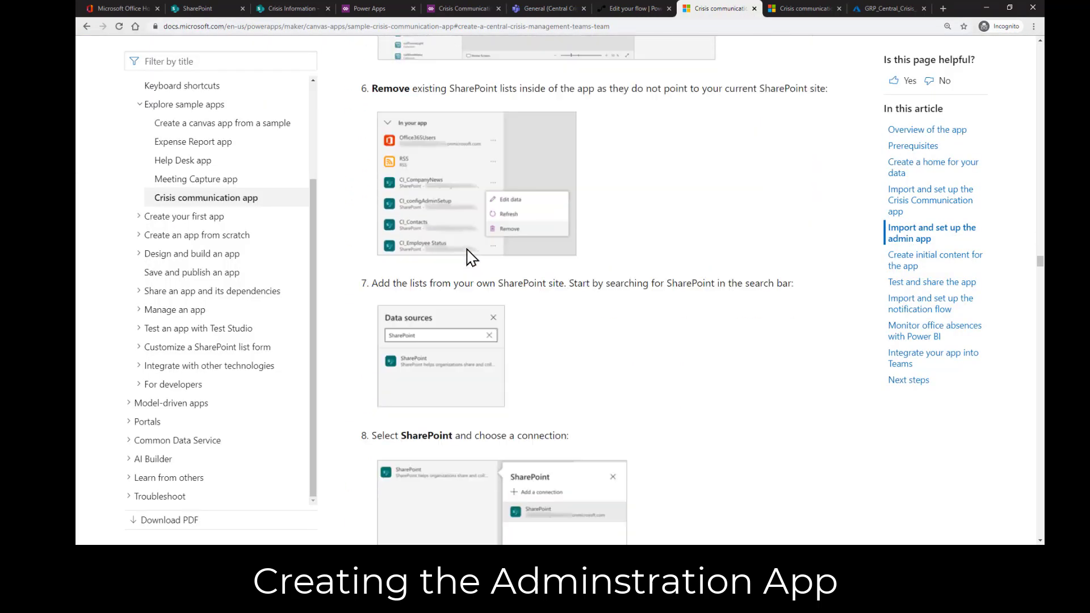
{"action": "scroll", "coordinate": [469, 258], "scroll_direction": "down", "scroll_amount": 5}
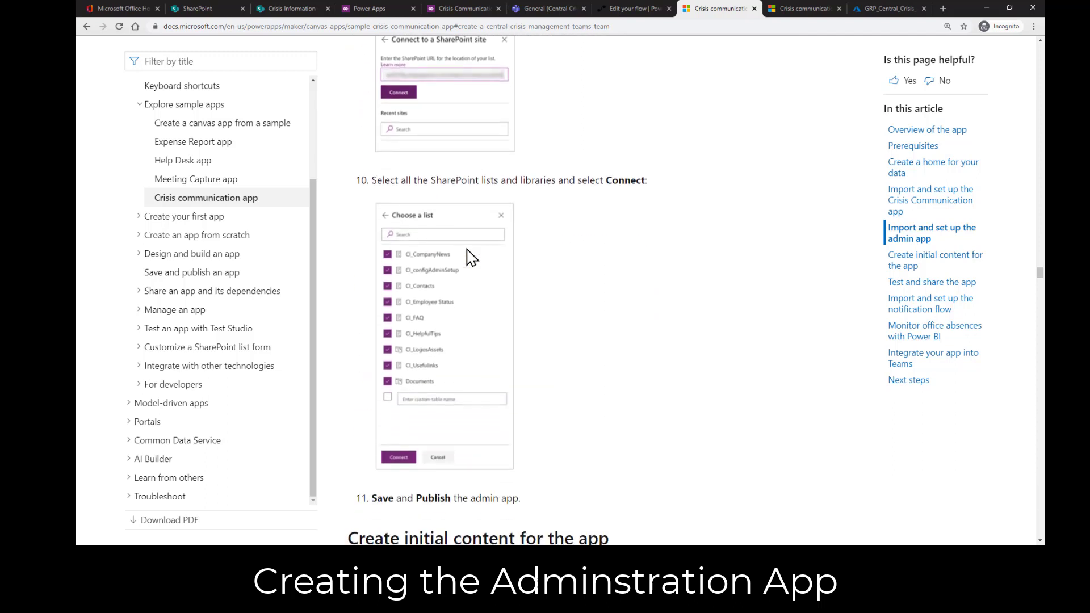
{"action": "left_click", "coordinate": [454, 10]}
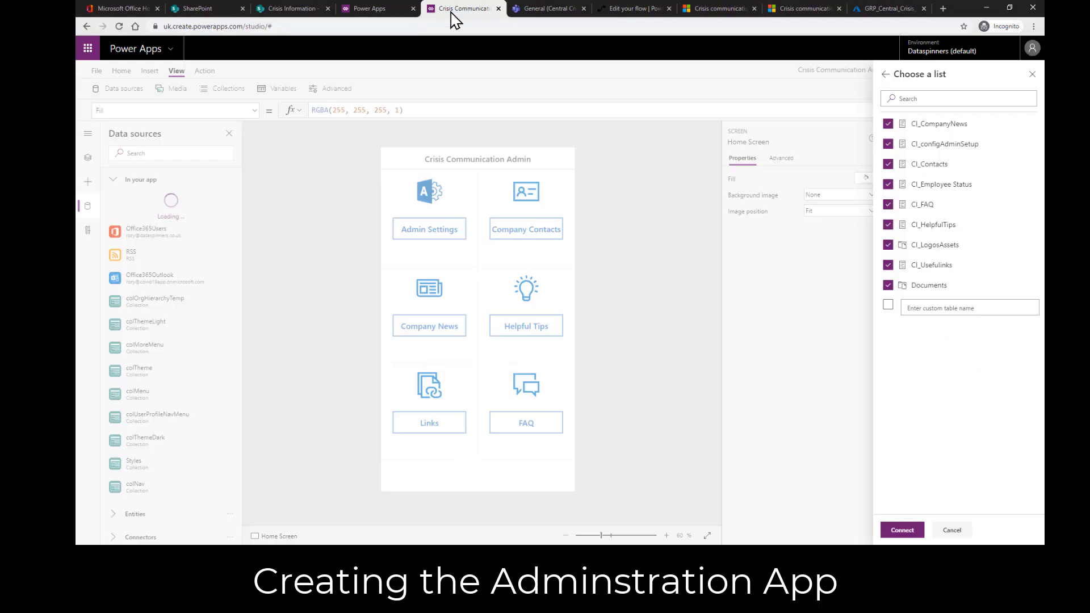
{"action": "left_click", "coordinate": [906, 534]}
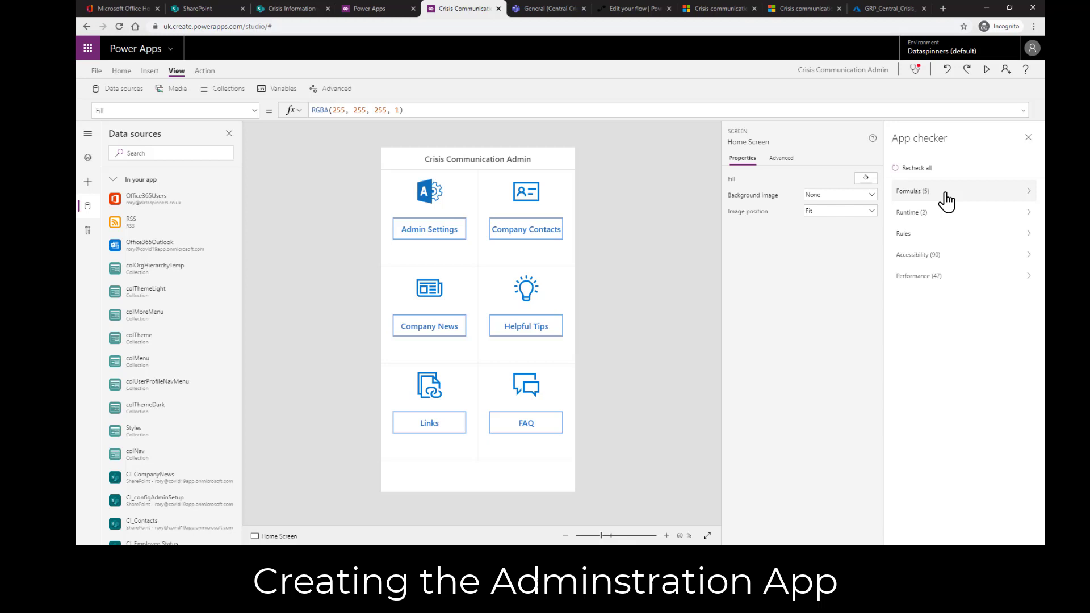
Review the remaining Search delegation warnings, check the admin app setup docs, and return to the studio.
{"action": "left_click", "coordinate": [980, 193]}
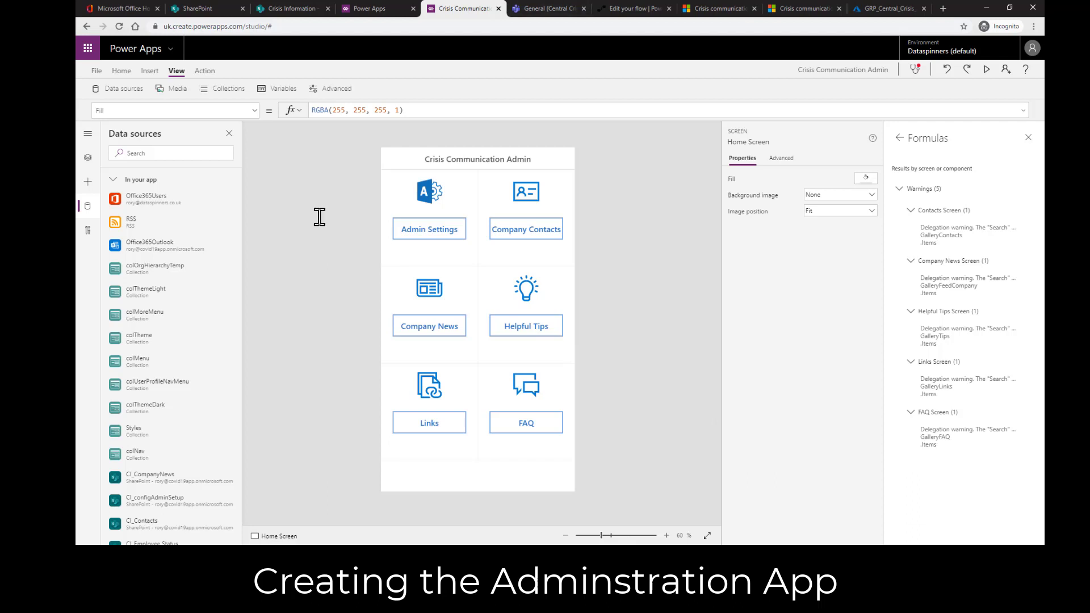
{"action": "left_click", "coordinate": [776, 9]}
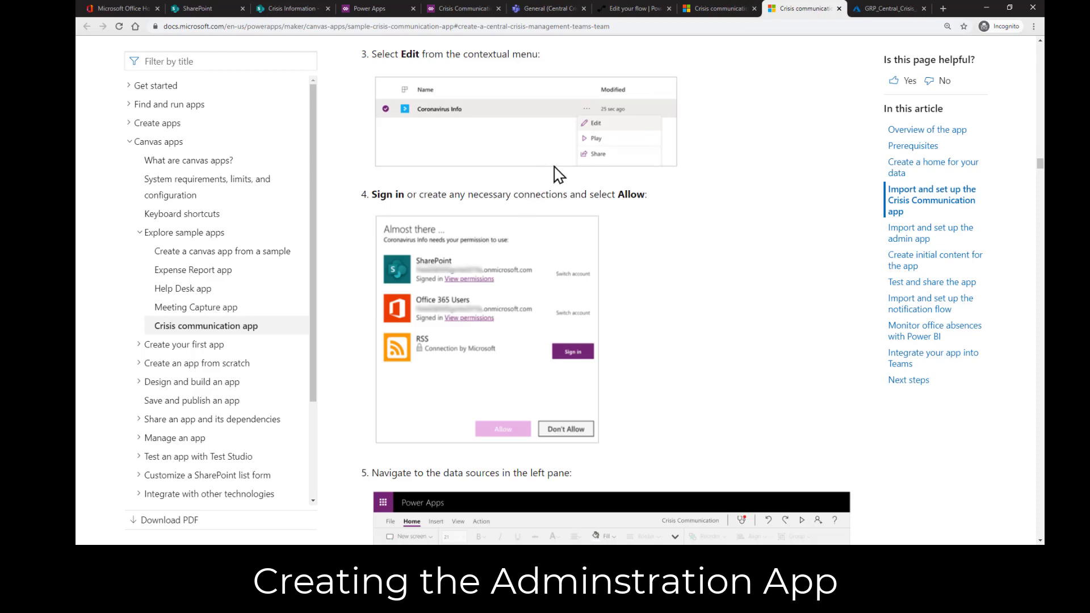
{"action": "left_click", "coordinate": [722, 8]}
{"action": "scroll", "coordinate": [469, 245], "scroll_direction": "down", "scroll_amount": 3}
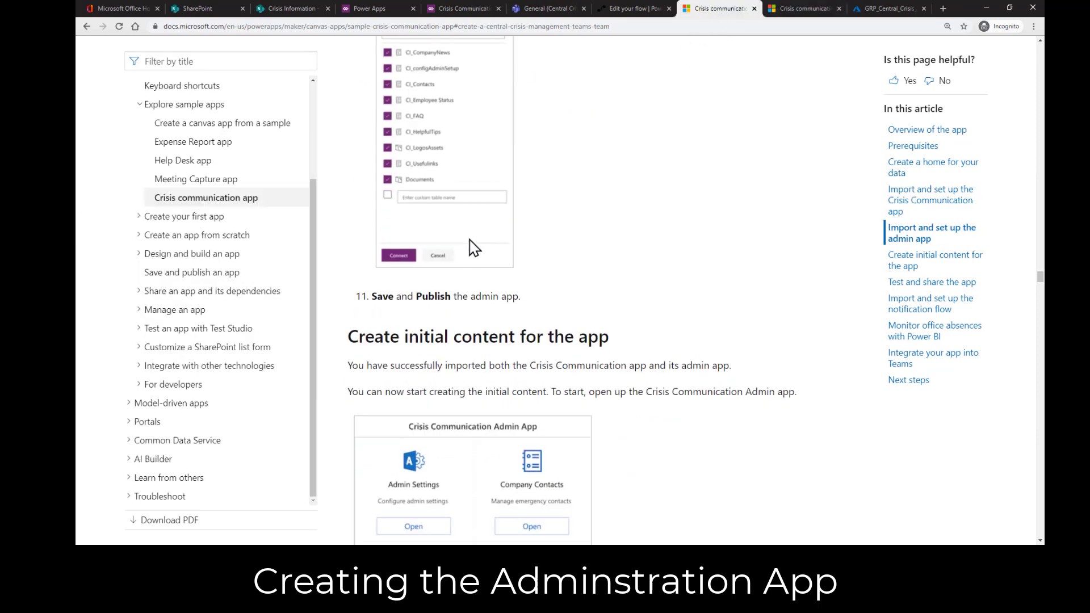
{"action": "scroll", "coordinate": [469, 253], "scroll_direction": "up", "scroll_amount": 2}
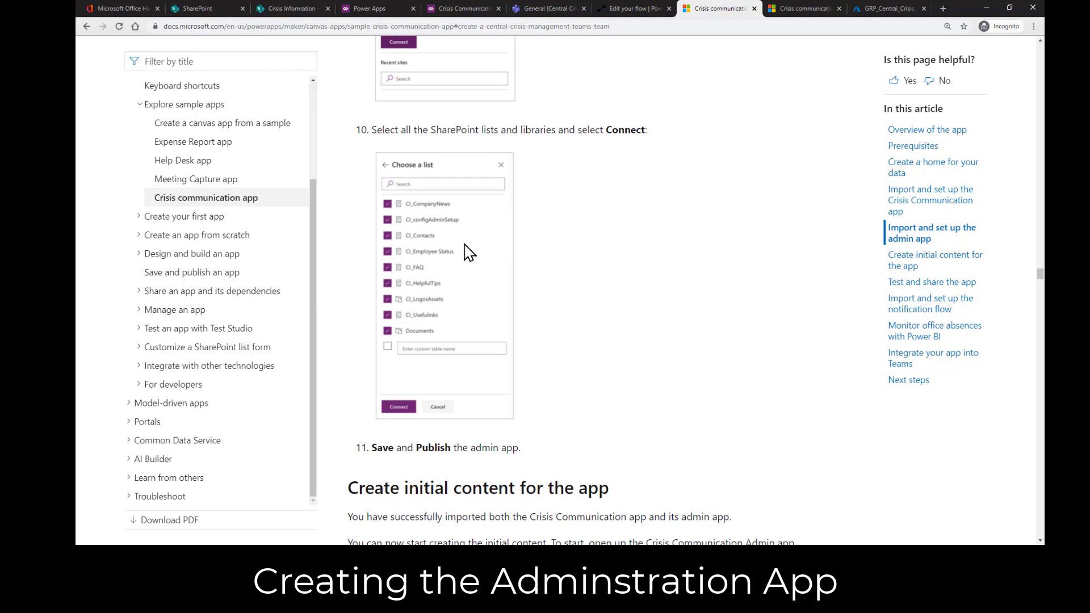
{"action": "left_click", "coordinate": [462, 12]}
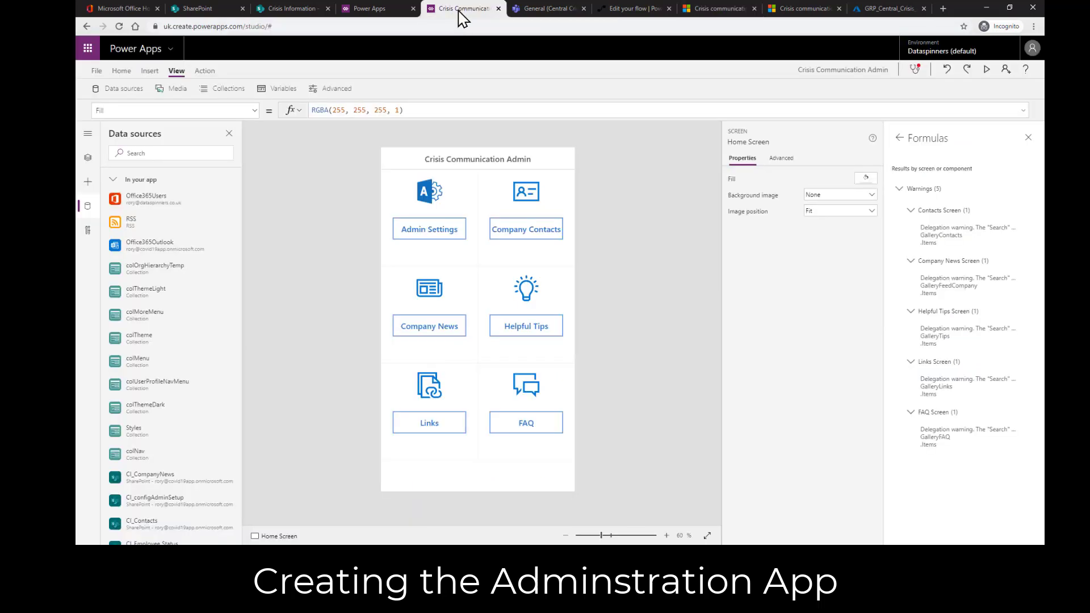
Save the Crisis Communication Admin app and publish this version.
{"action": "left_click", "coordinate": [97, 70]}
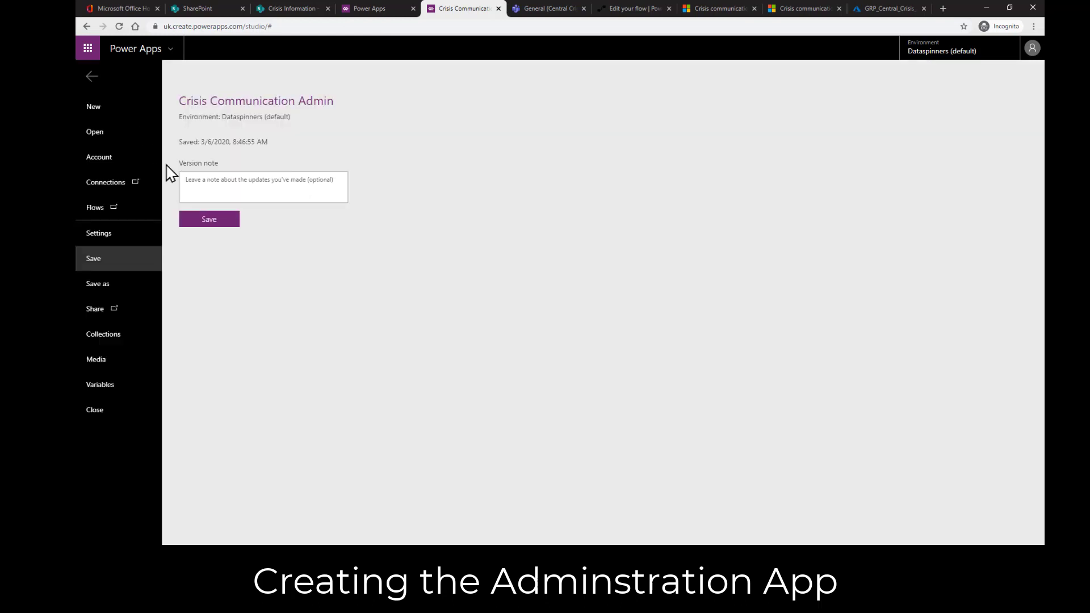
{"action": "left_click", "coordinate": [209, 221]}
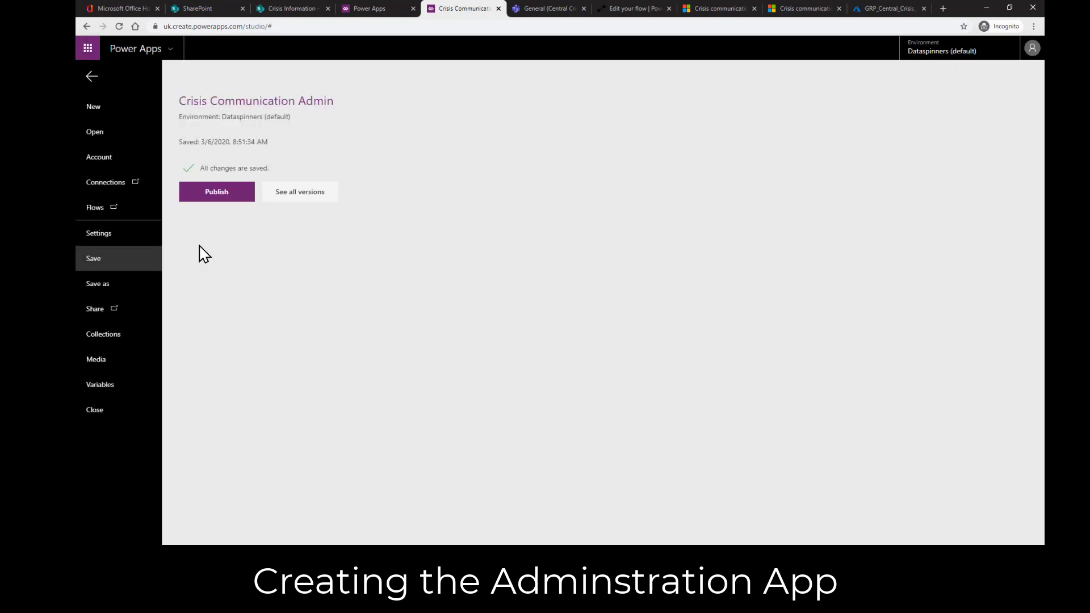
{"action": "left_click", "coordinate": [217, 197]}
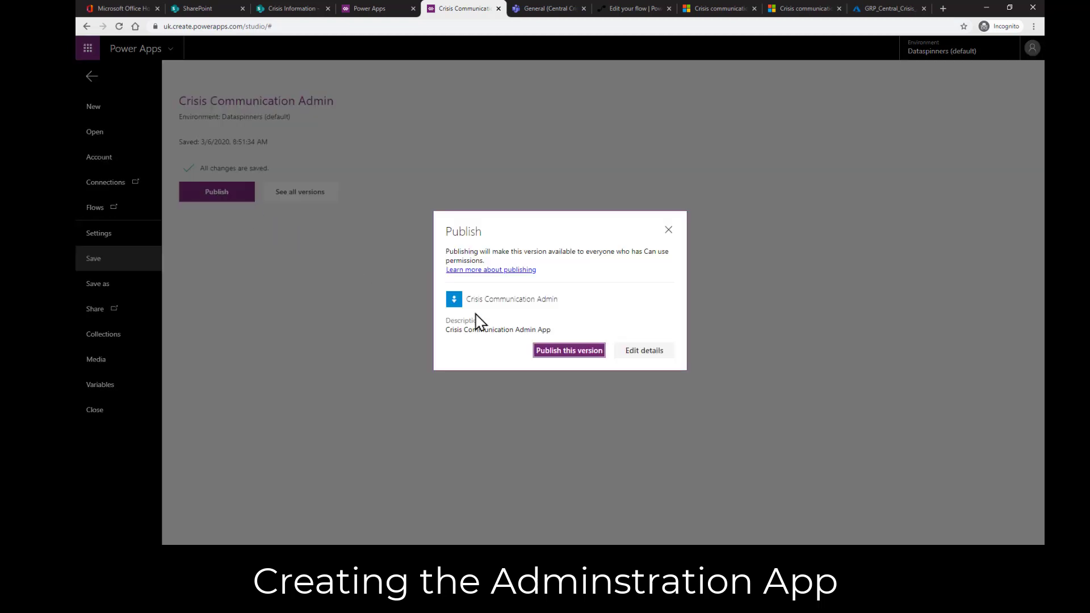
{"action": "left_click", "coordinate": [554, 350]}
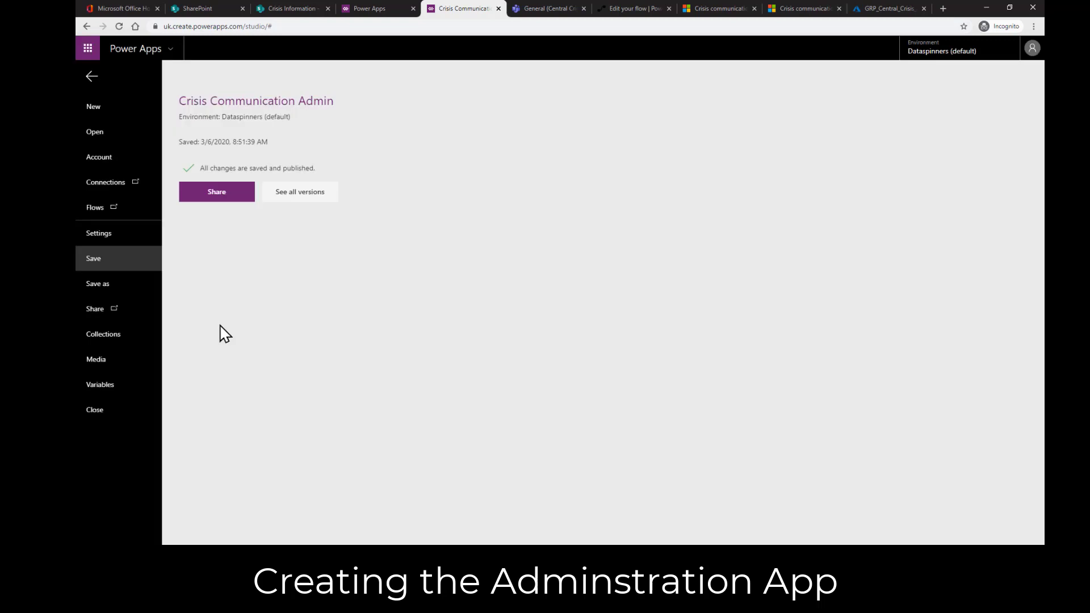
Share the app with the GRP_Central_Crisis_Admin group as User.
{"action": "left_click", "coordinate": [216, 192]}
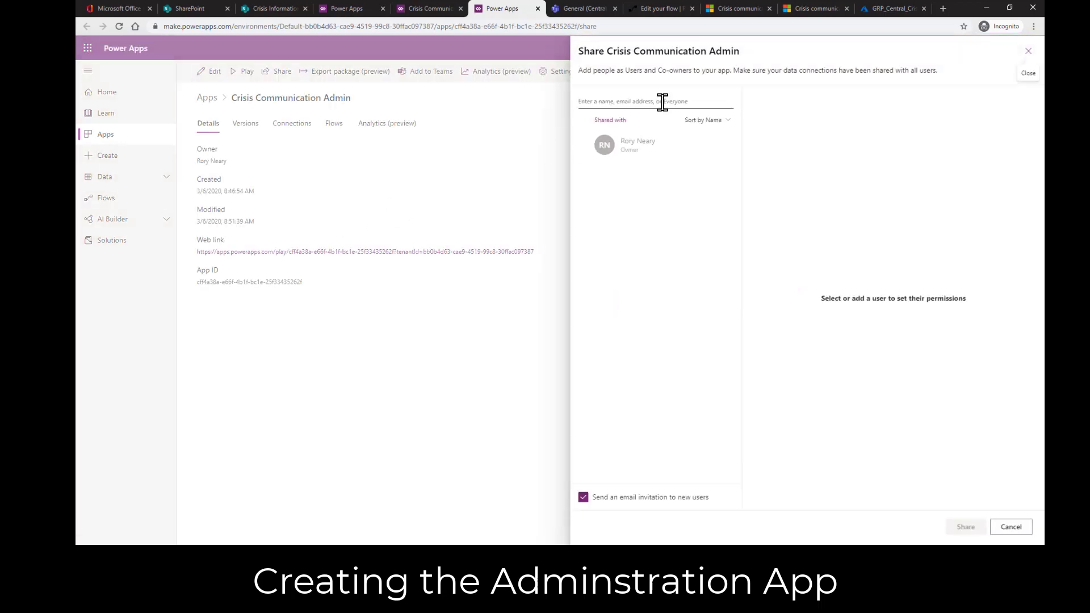
{"action": "type", "text": "g"}
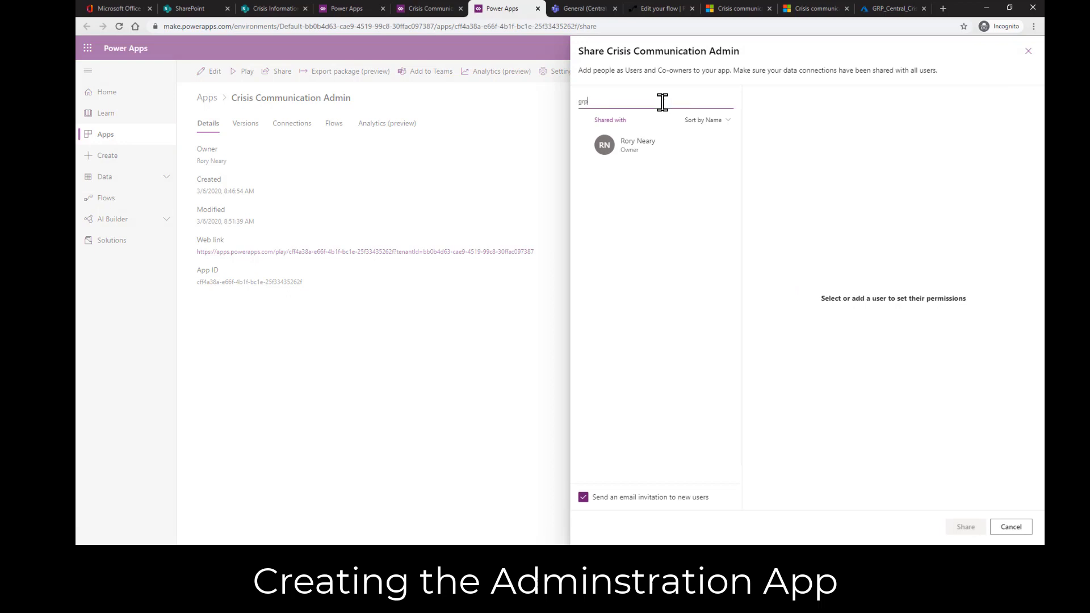
{"action": "type", "text": "rp"}
{"action": "left_click", "coordinate": [648, 121]}
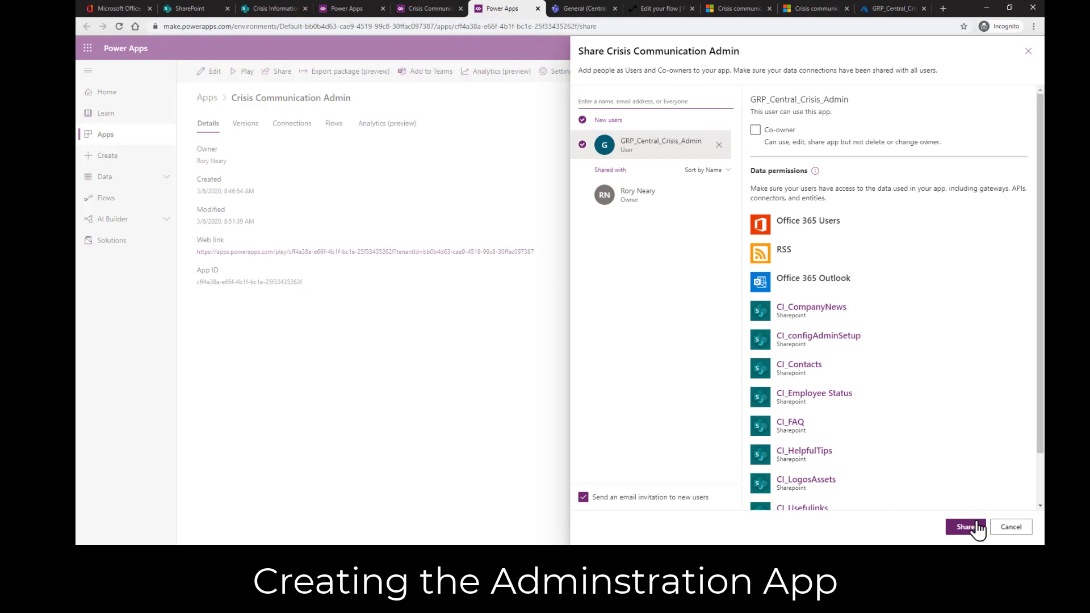
{"action": "scroll", "coordinate": [937, 469], "scroll_direction": "down", "scroll_amount": 1}
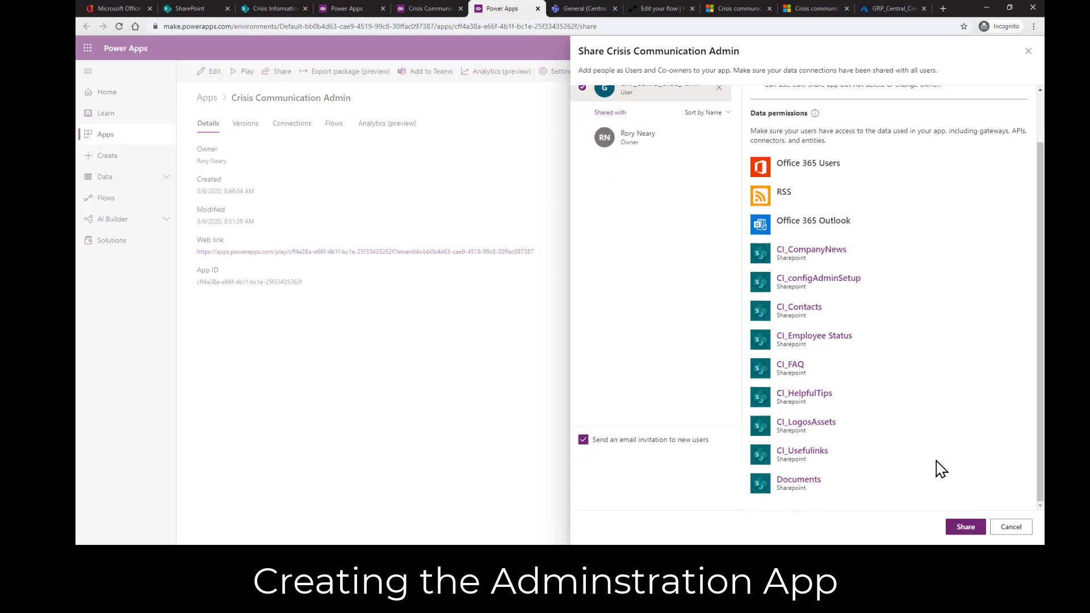
{"action": "scroll", "coordinate": [936, 467], "scroll_direction": "up", "scroll_amount": 1}
{"action": "scroll", "coordinate": [938, 469], "scroll_direction": "down", "scroll_amount": 1}
{"action": "left_click", "coordinate": [965, 528]}
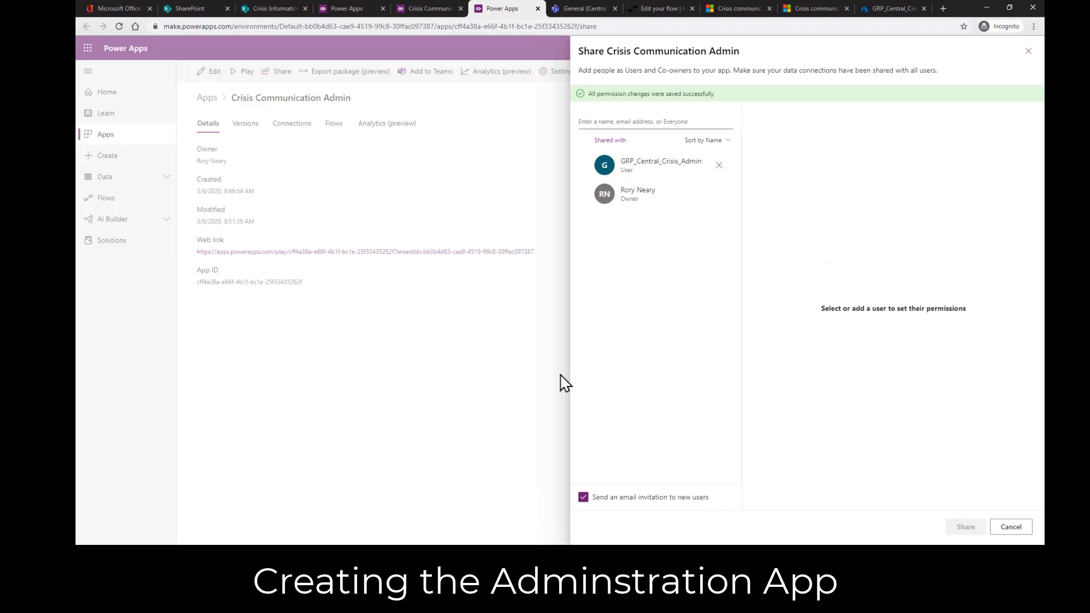
{"action": "left_click", "coordinate": [1028, 51]}
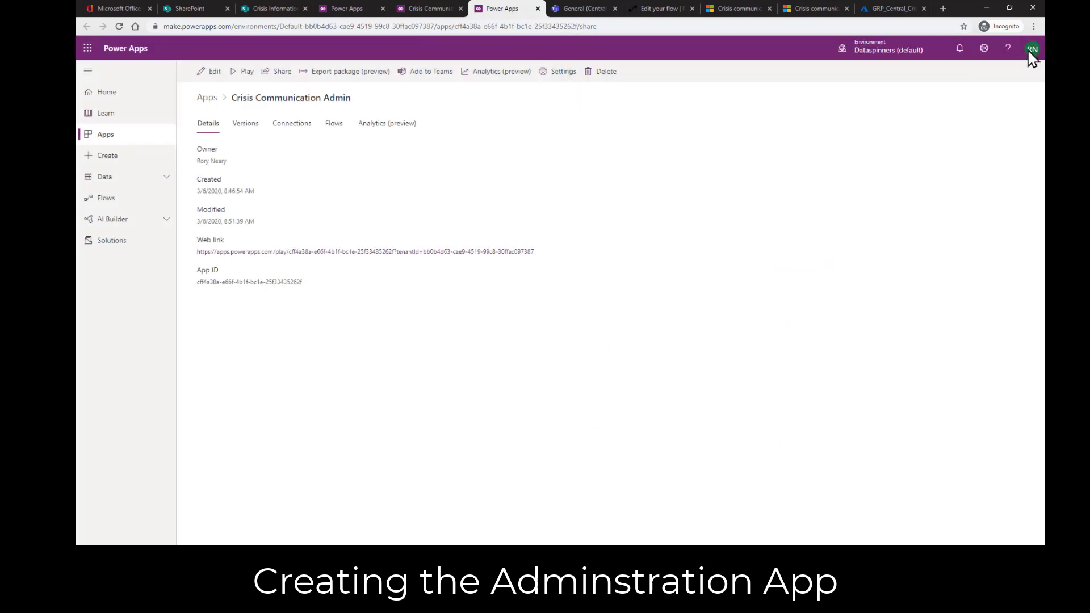
Close the duplicate docs tab and scroll the article to 'Create initial content for the app'.
{"action": "left_click", "coordinate": [813, 9]}
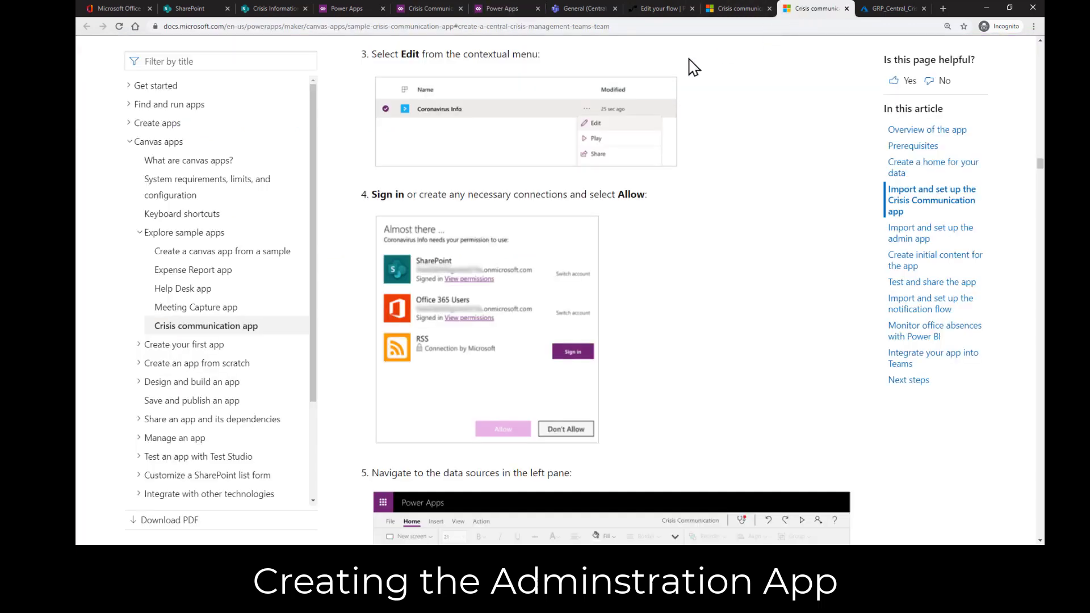
{"action": "scroll", "coordinate": [434, 184], "scroll_direction": "down", "scroll_amount": 1}
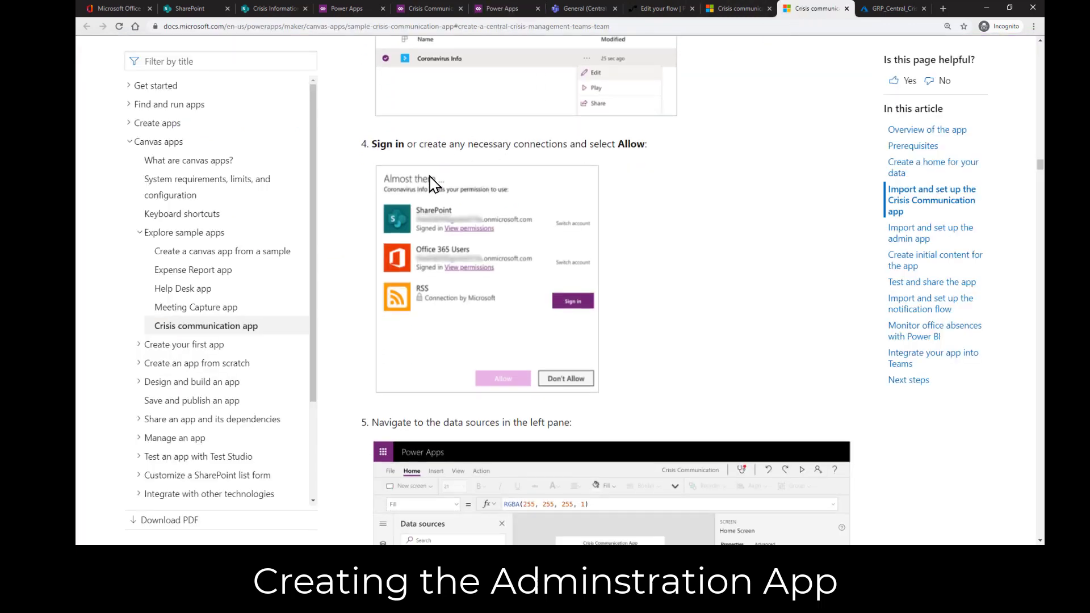
{"action": "scroll", "coordinate": [434, 184], "scroll_direction": "down", "scroll_amount": 2}
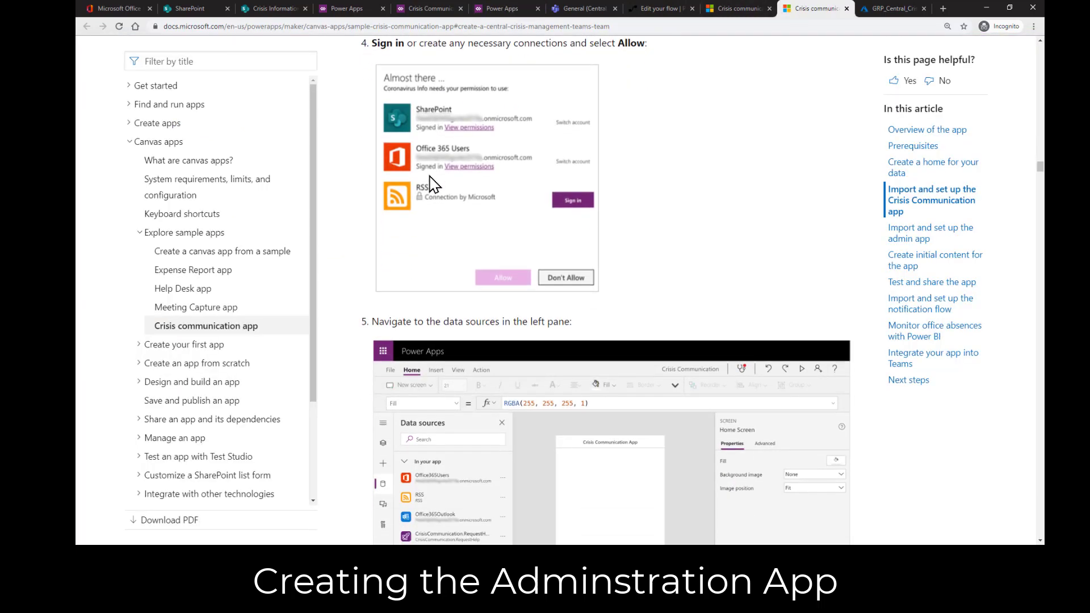
{"action": "scroll", "coordinate": [434, 184], "scroll_direction": "up", "scroll_amount": 3}
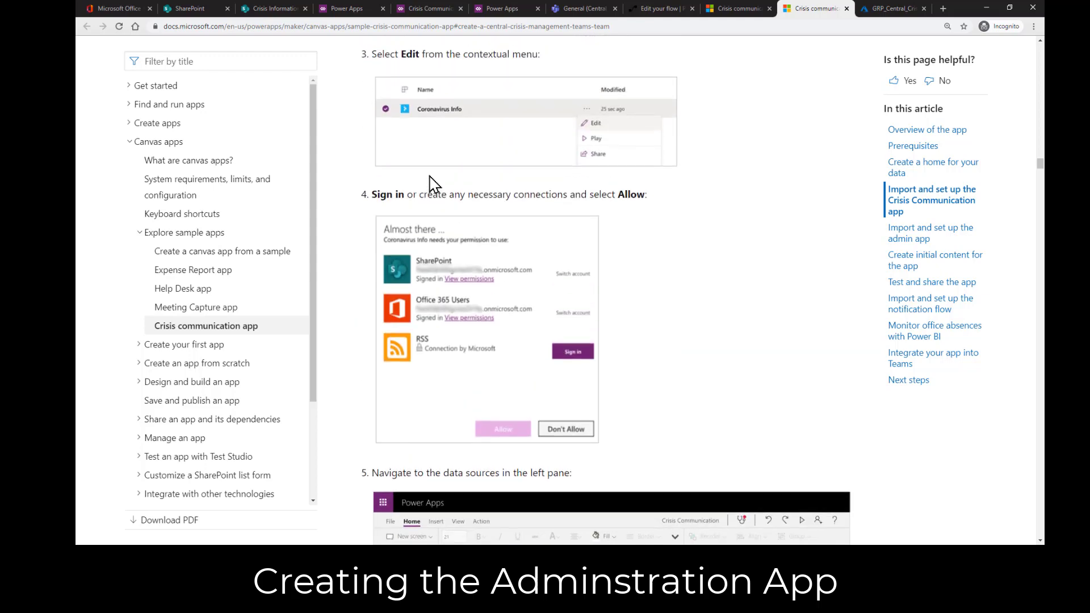
{"action": "left_click", "coordinate": [846, 8]}
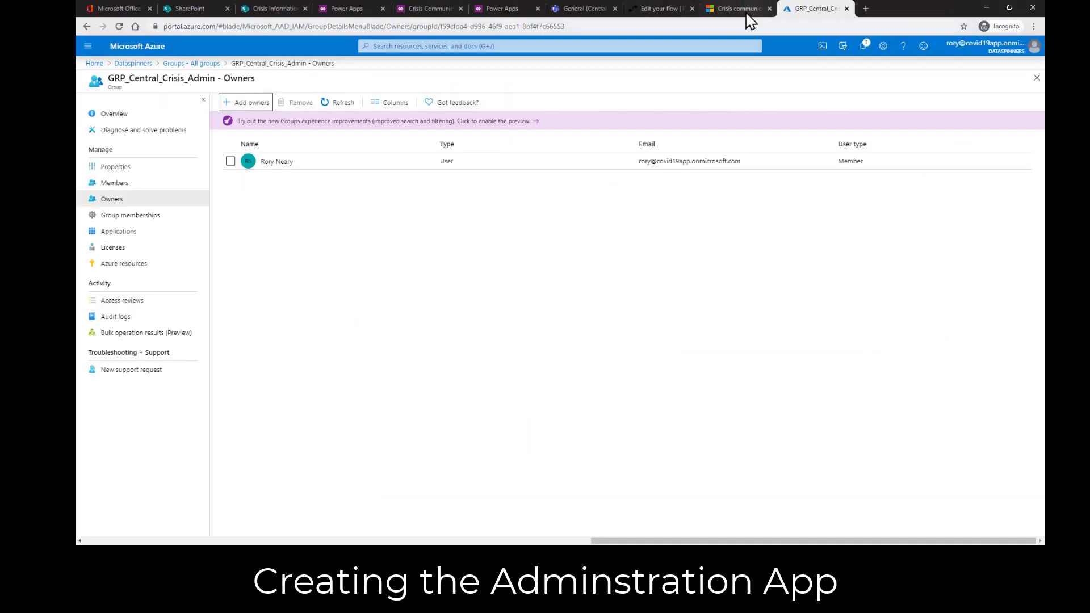
{"action": "left_click", "coordinate": [746, 13]}
{"action": "scroll", "coordinate": [503, 235], "scroll_direction": "down", "scroll_amount": 5}
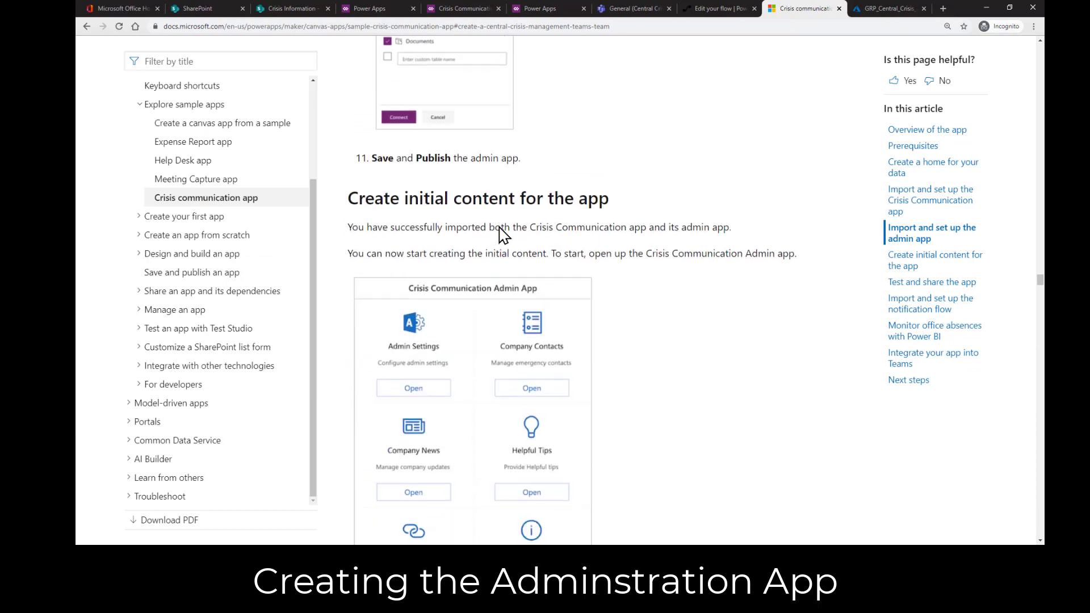
{"action": "scroll", "coordinate": [502, 233], "scroll_direction": "down", "scroll_amount": 3}
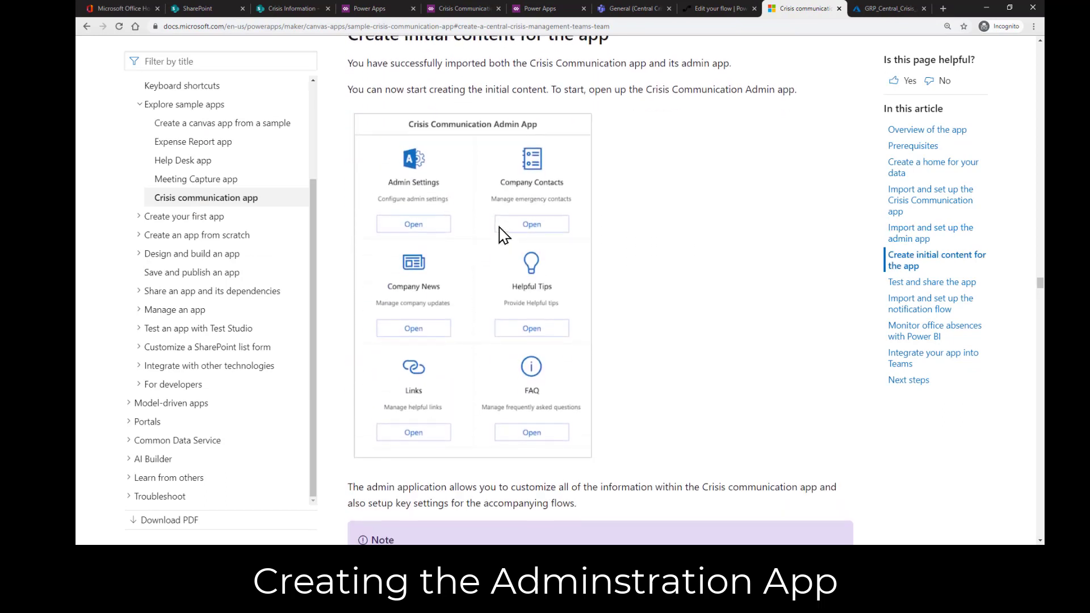
{"action": "scroll", "coordinate": [504, 235], "scroll_direction": "up", "scroll_amount": 1}
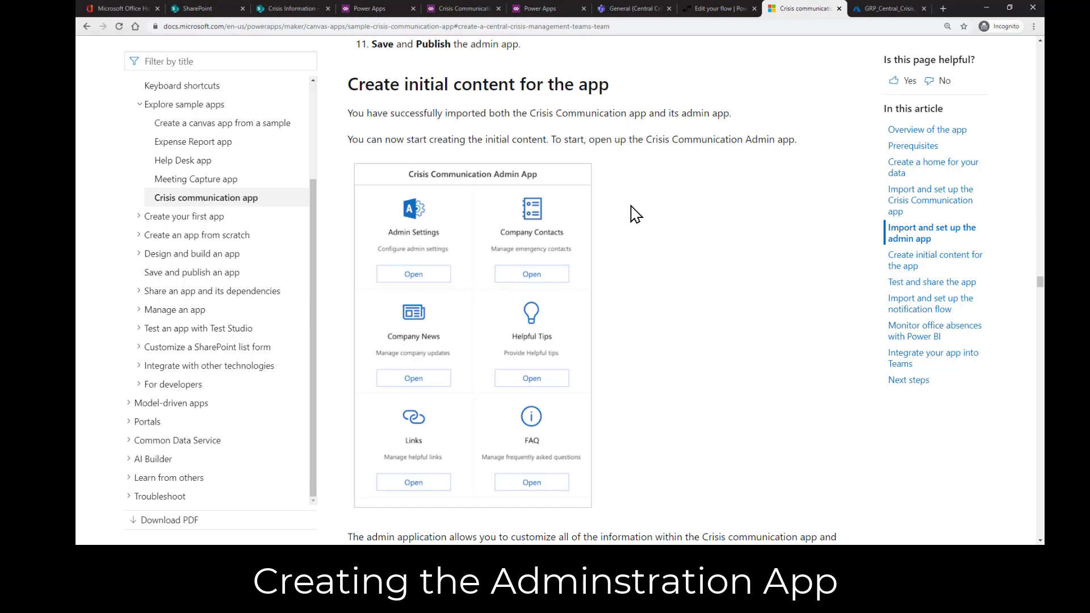
Open Power Apps from the Office 365 home page and play Crisis Communication Admin.
{"action": "left_click", "coordinate": [124, 15]}
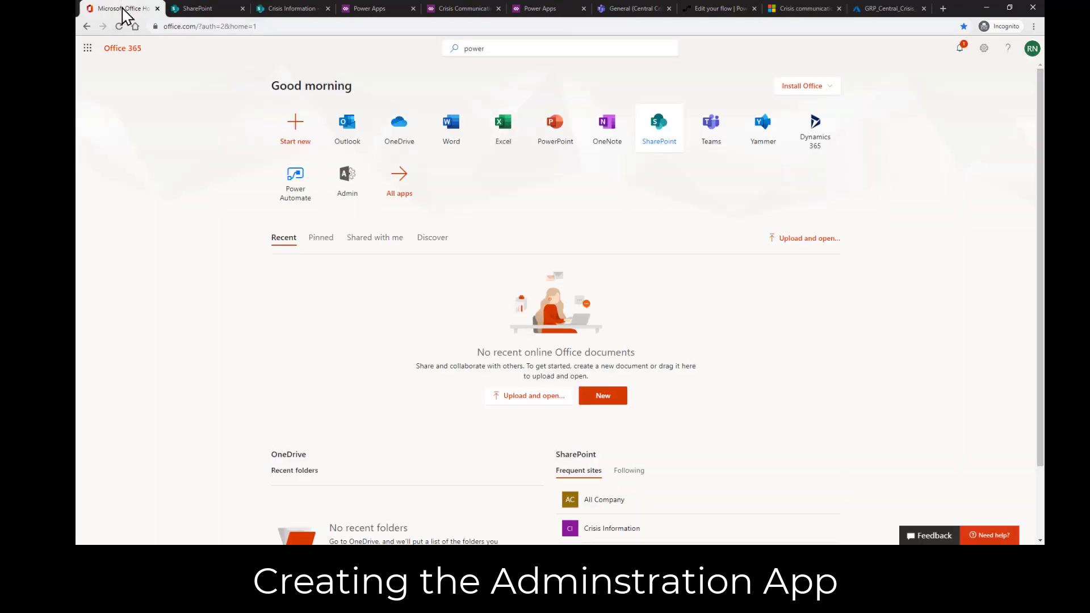
{"action": "left_click", "coordinate": [500, 48]}
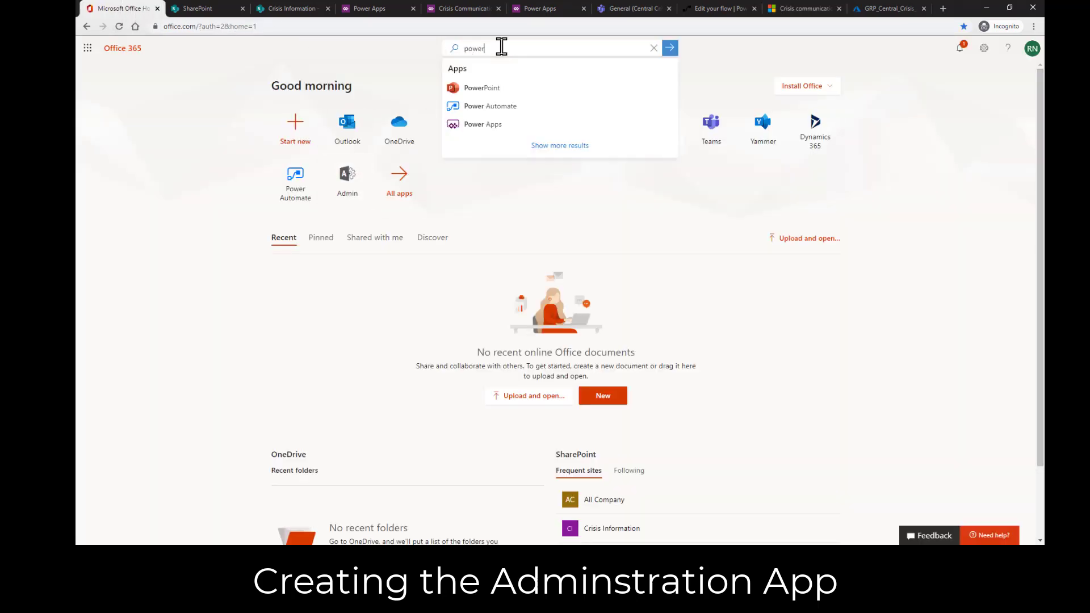
{"action": "left_click", "coordinate": [483, 126]}
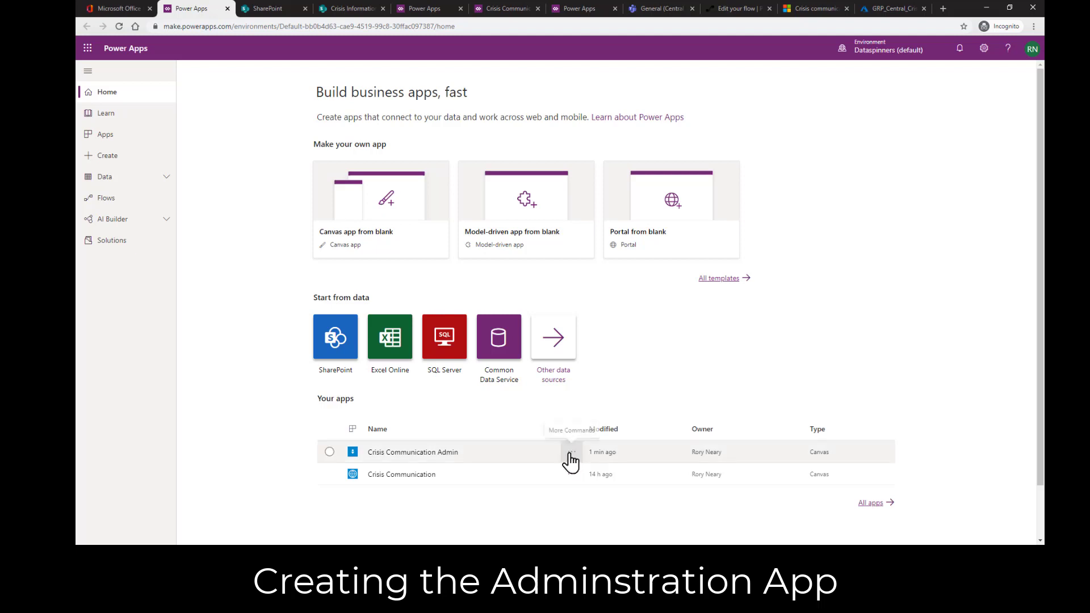
{"action": "left_click", "coordinate": [572, 452]}
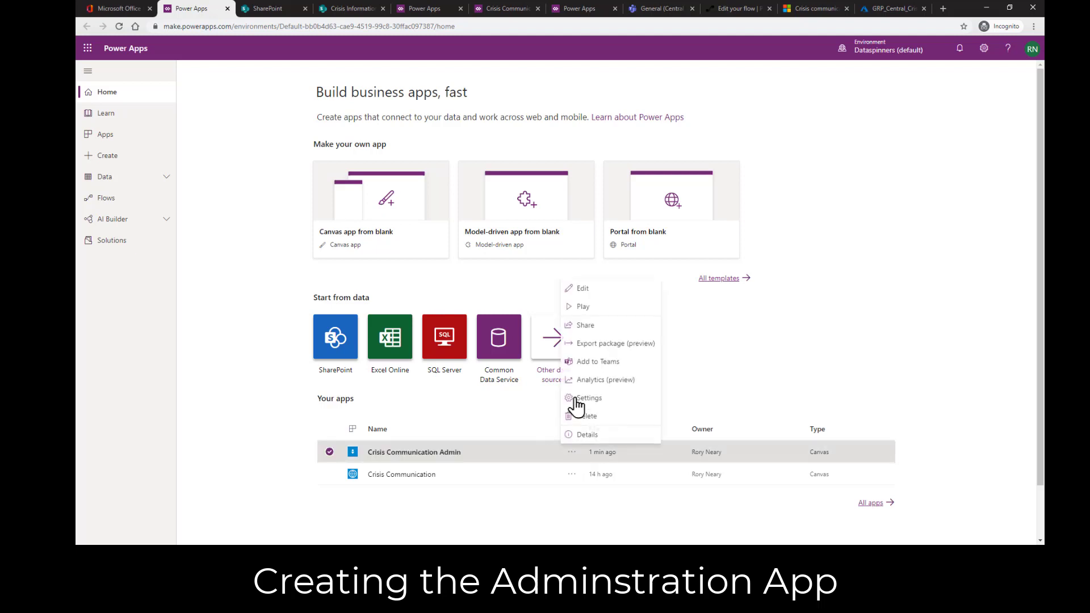
{"action": "left_click", "coordinate": [584, 307]}
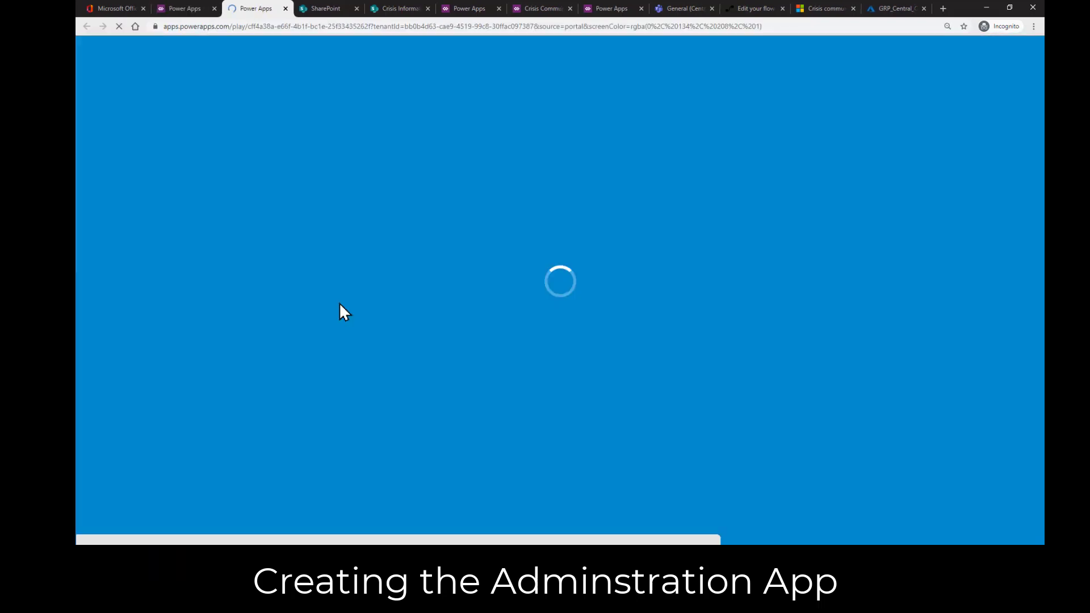
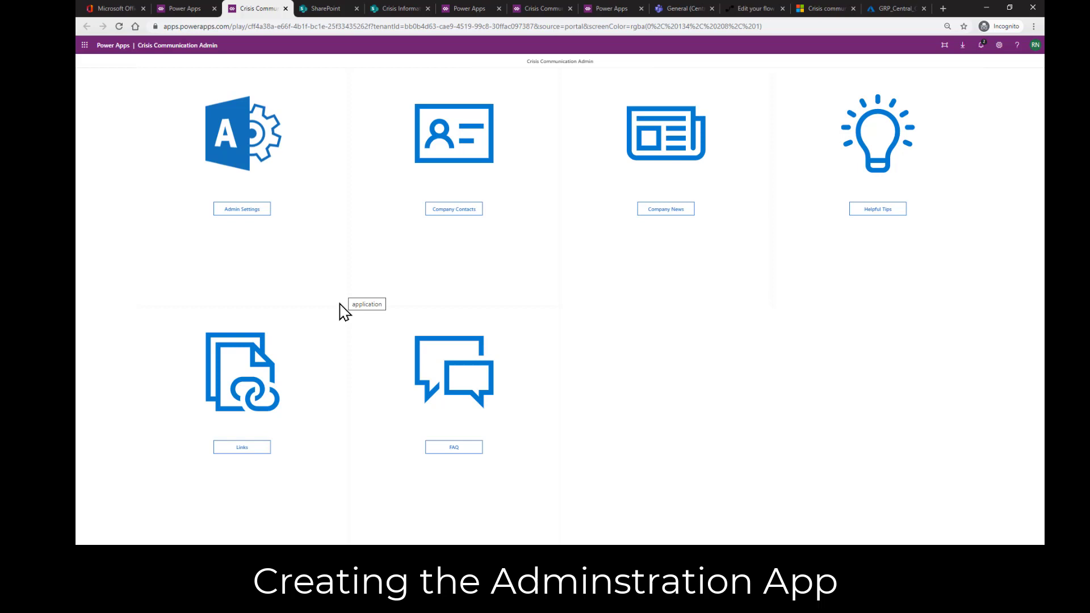
Maximize the browser and scroll the Docs article to the Admin Settings field table.
{"action": "left_click", "coordinate": [1010, 7]}
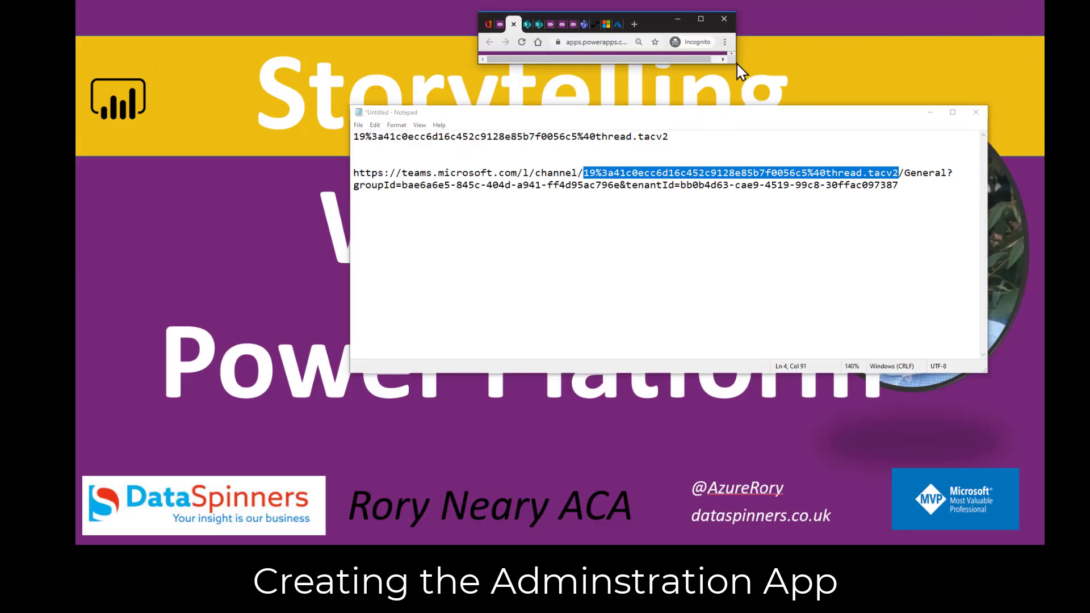
{"action": "left_click_drag", "start_coordinate": [736, 63], "coordinate": [731, 544]}
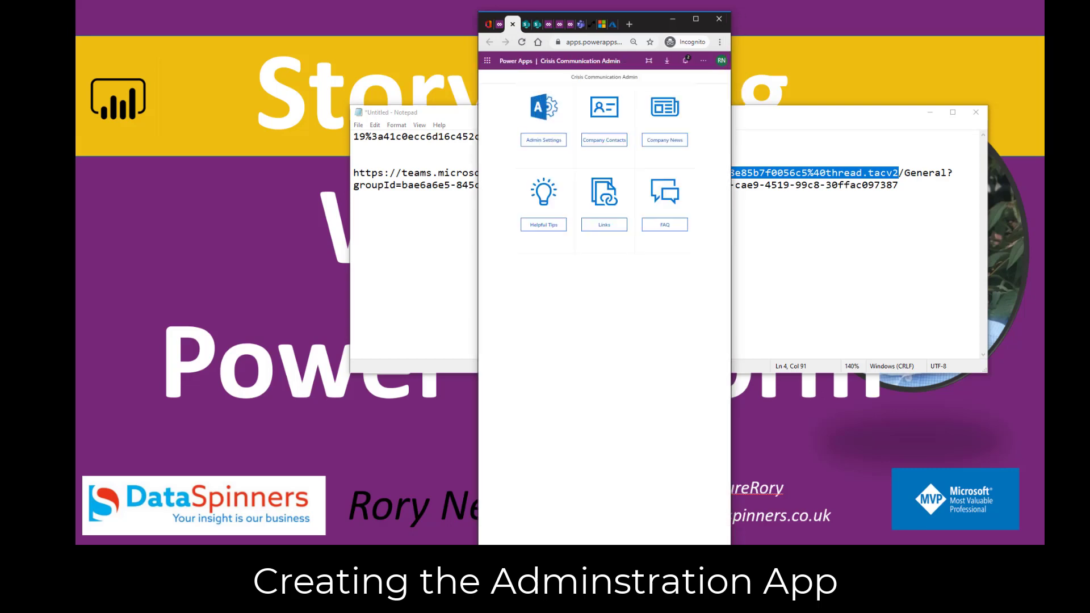
{"action": "left_click", "coordinate": [695, 19]}
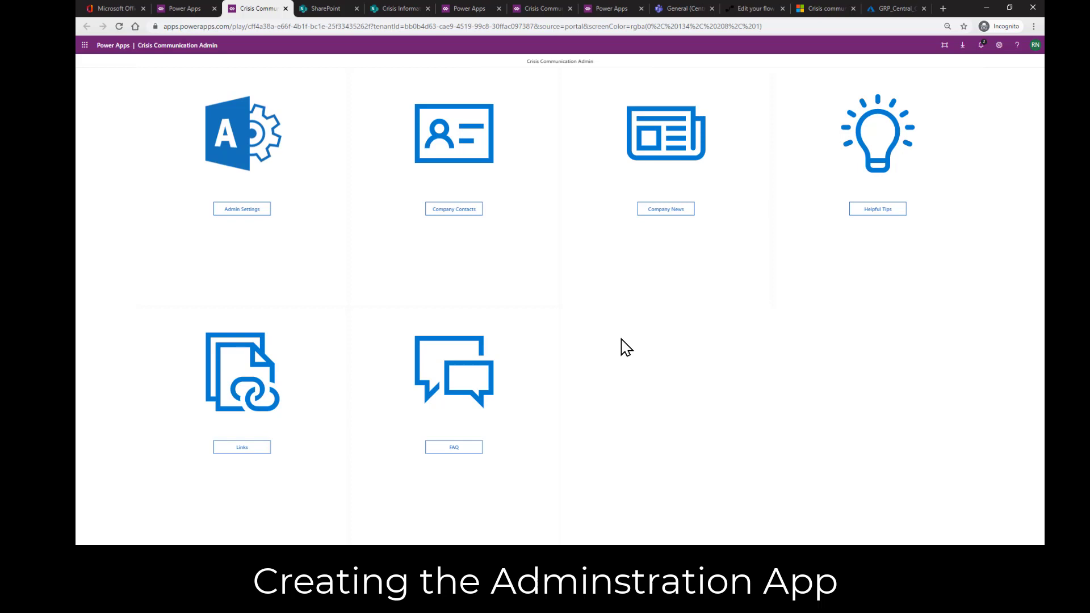
{"action": "left_click", "coordinate": [821, 10]}
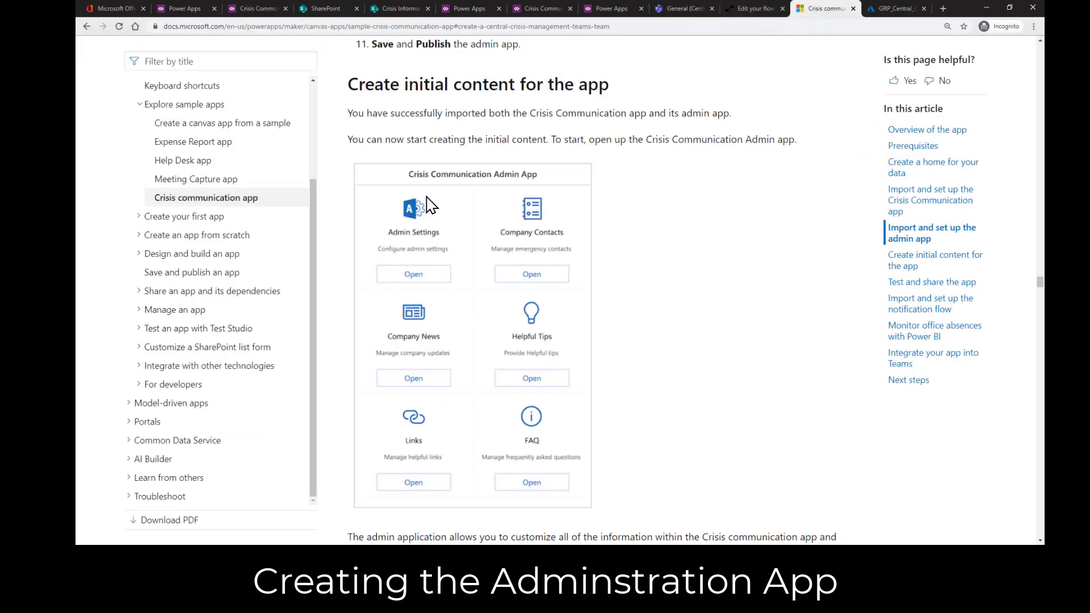
{"action": "scroll", "coordinate": [431, 205], "scroll_direction": "down", "scroll_amount": 5}
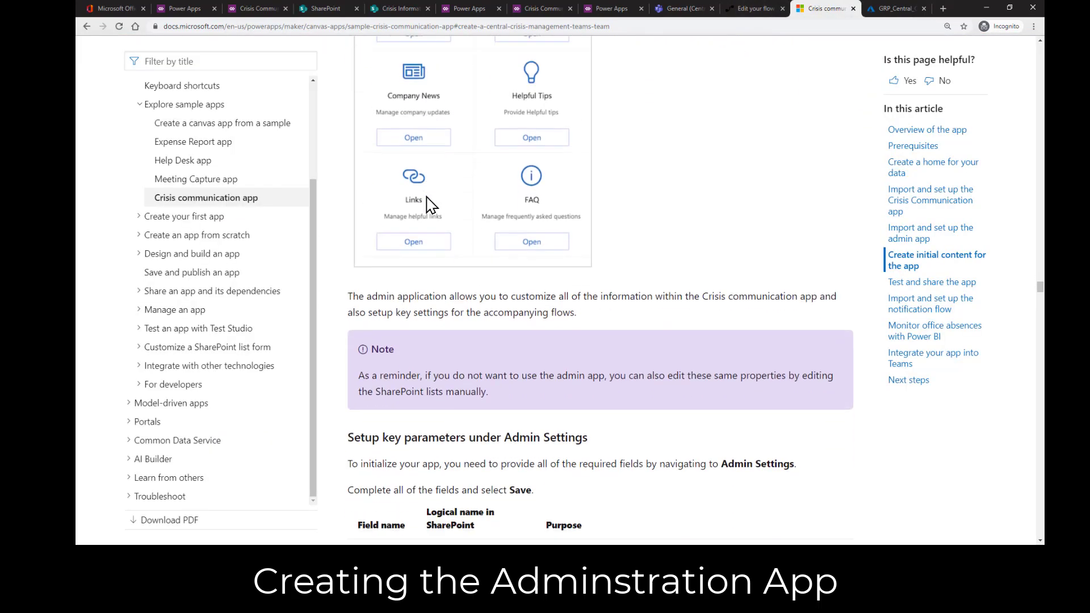
{"action": "scroll", "coordinate": [431, 205], "scroll_direction": "down", "scroll_amount": 5}
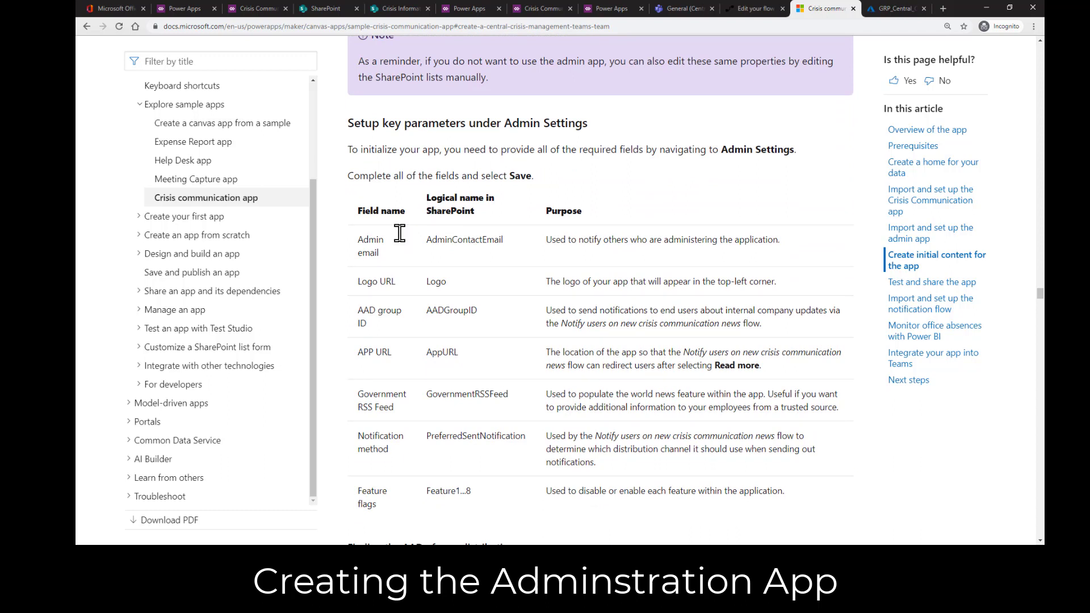
Close the Power Apps studio tab, confirm Leave, and return to the running admin app.
{"action": "left_click", "coordinate": [606, 13]}
{"action": "left_click", "coordinate": [641, 9]}
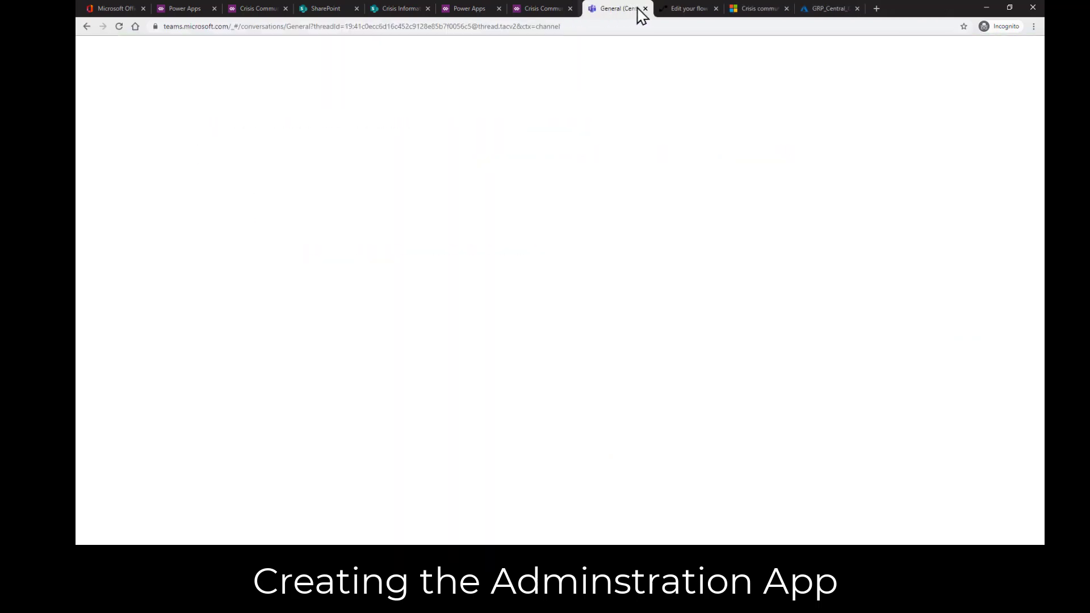
{"action": "left_click", "coordinate": [549, 11]}
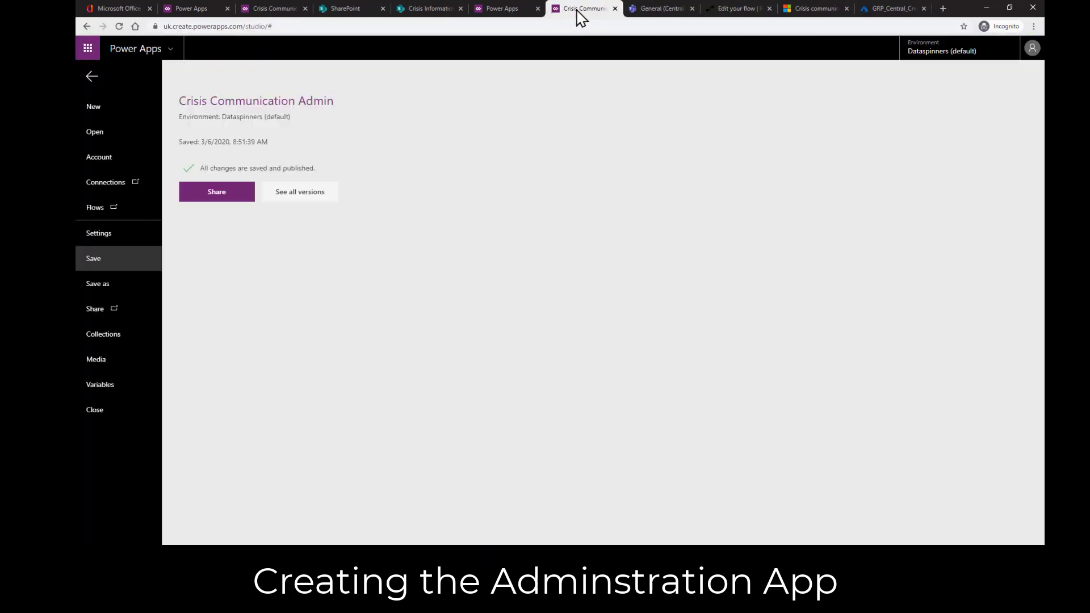
{"action": "left_click", "coordinate": [615, 9]}
{"action": "left_click", "coordinate": [611, 86]}
{"action": "left_click", "coordinate": [292, 9]}
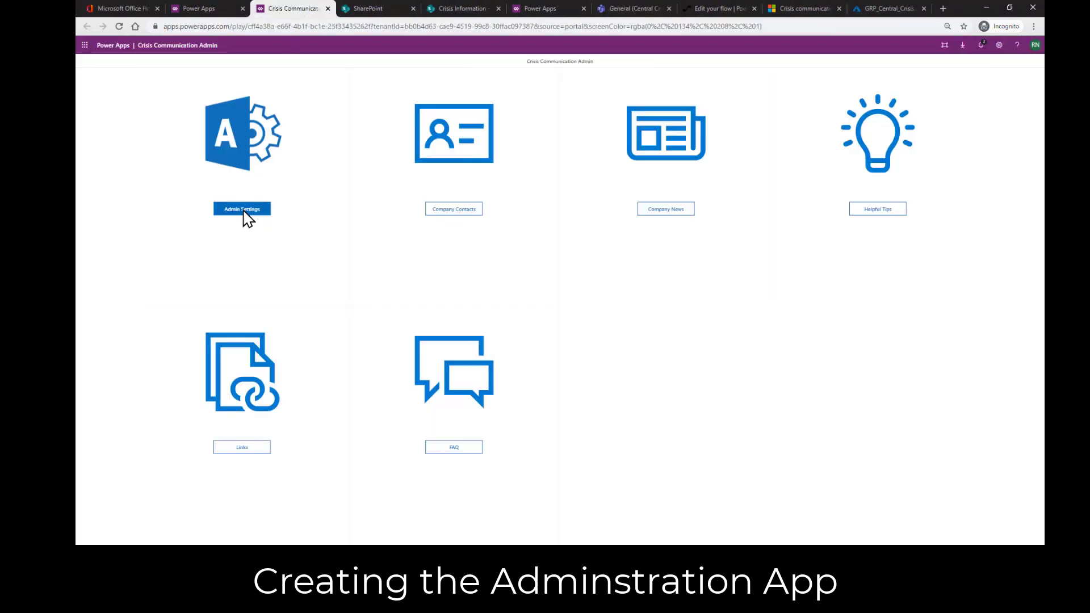
Open Admin Settings, focus the Admin email field, and show the signed-in account's details panel.
{"action": "left_click", "coordinate": [244, 211]}
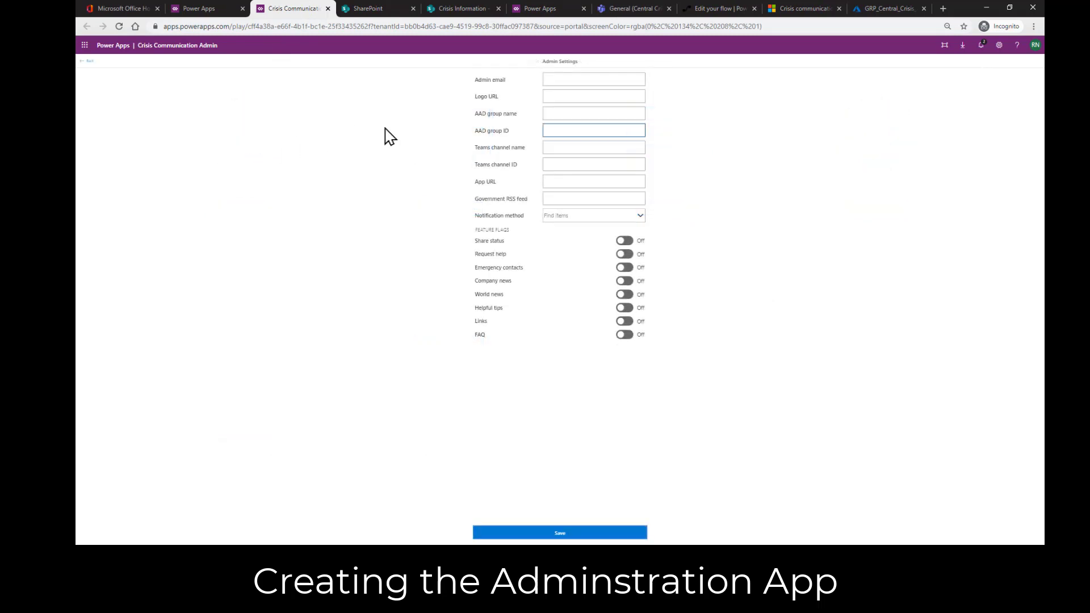
{"action": "left_click", "coordinate": [608, 79]}
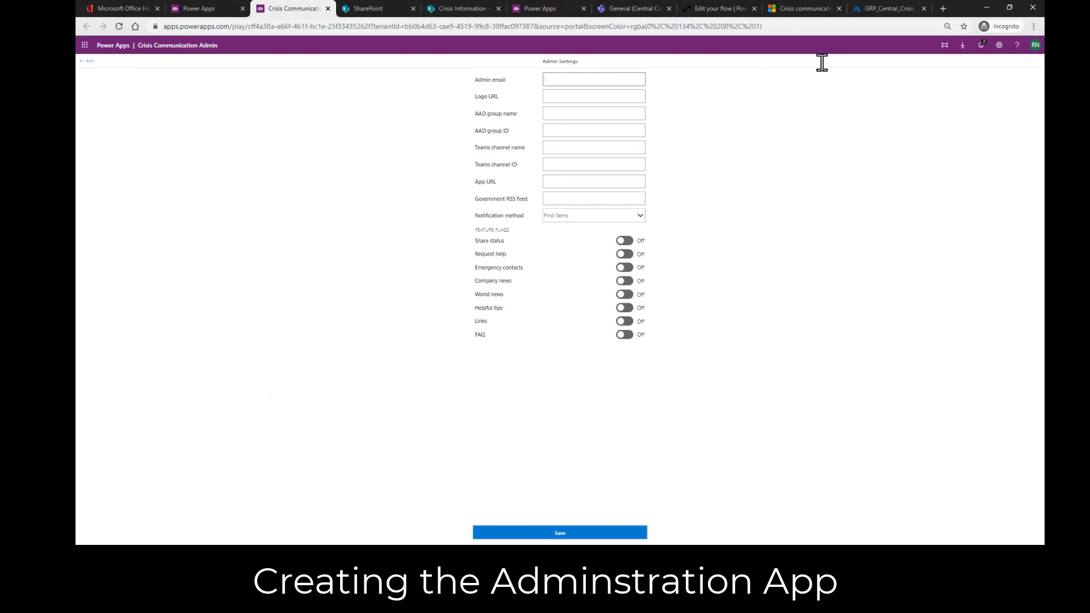
{"action": "left_click", "coordinate": [1034, 46]}
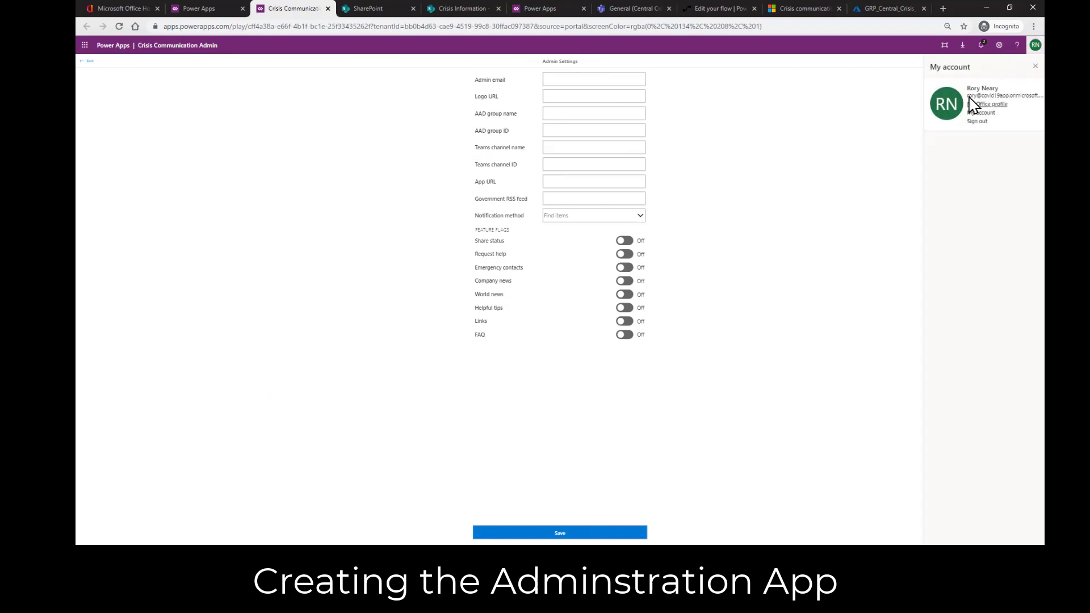
{"action": "left_click_drag", "start_coordinate": [968, 96], "coordinate": [1043, 99]}
Copy the account's e-mail from its Delve profile and paste it into Admin email.
{"action": "left_click", "coordinate": [984, 114]}
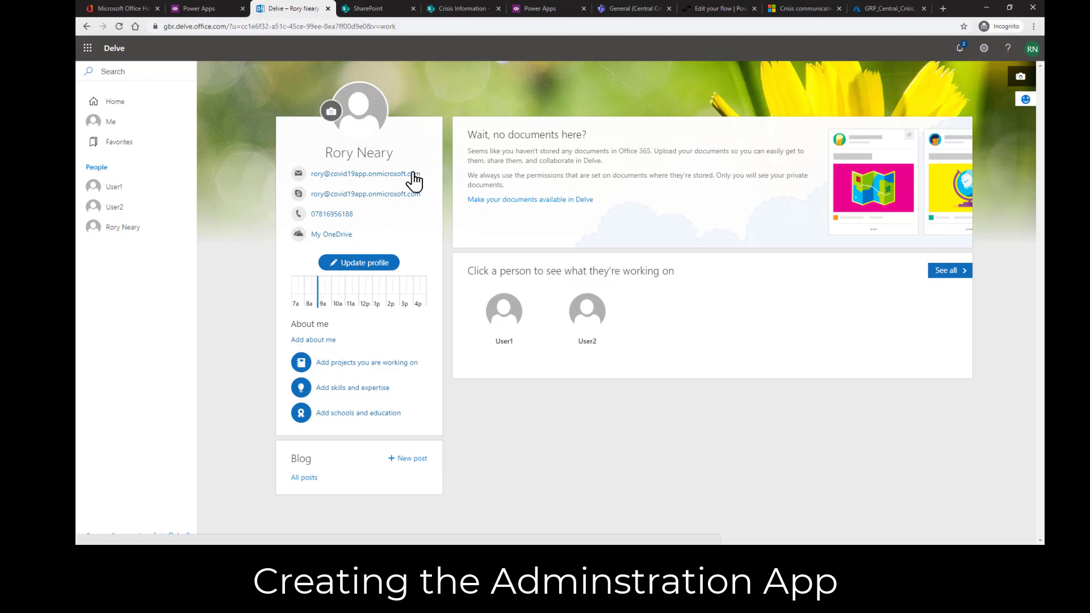
{"action": "triple_click", "coordinate": [321, 175]}
{"action": "key", "text": "ctrl+c"}
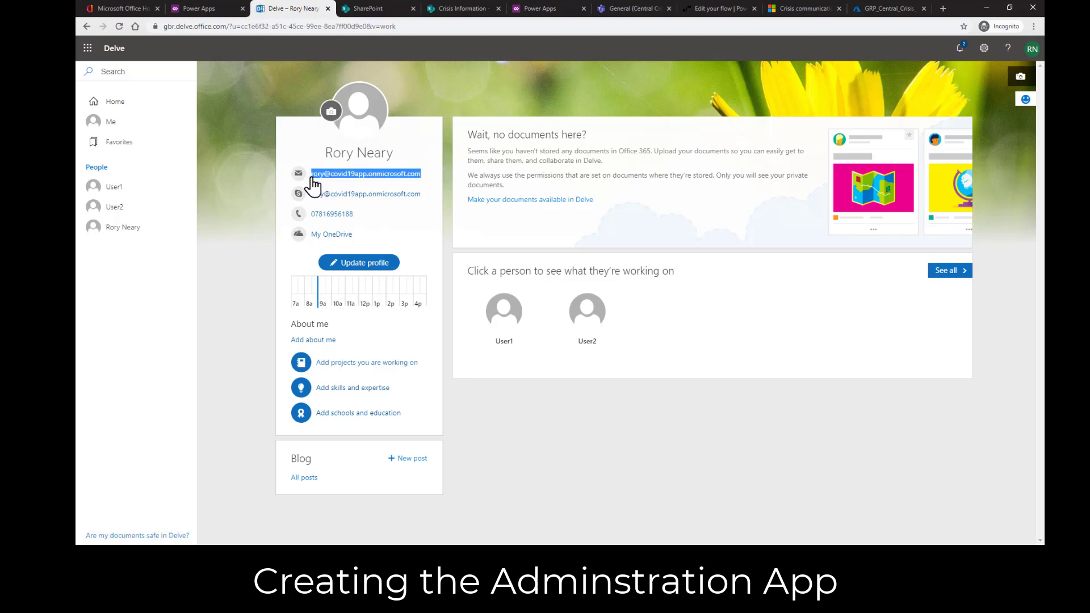
{"action": "left_click", "coordinate": [199, 11]}
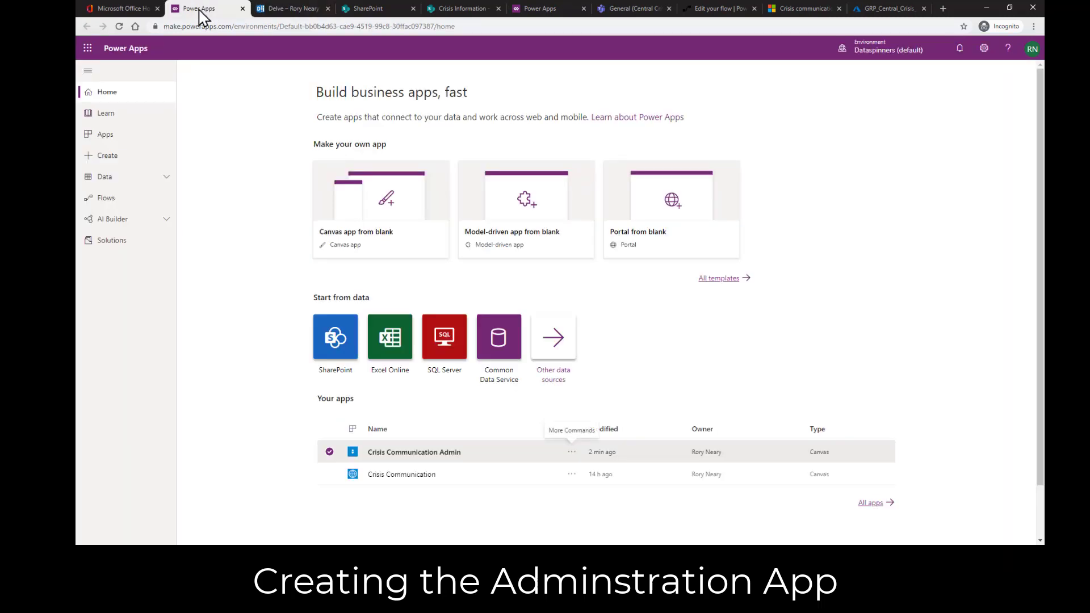
{"action": "left_click", "coordinate": [291, 9]}
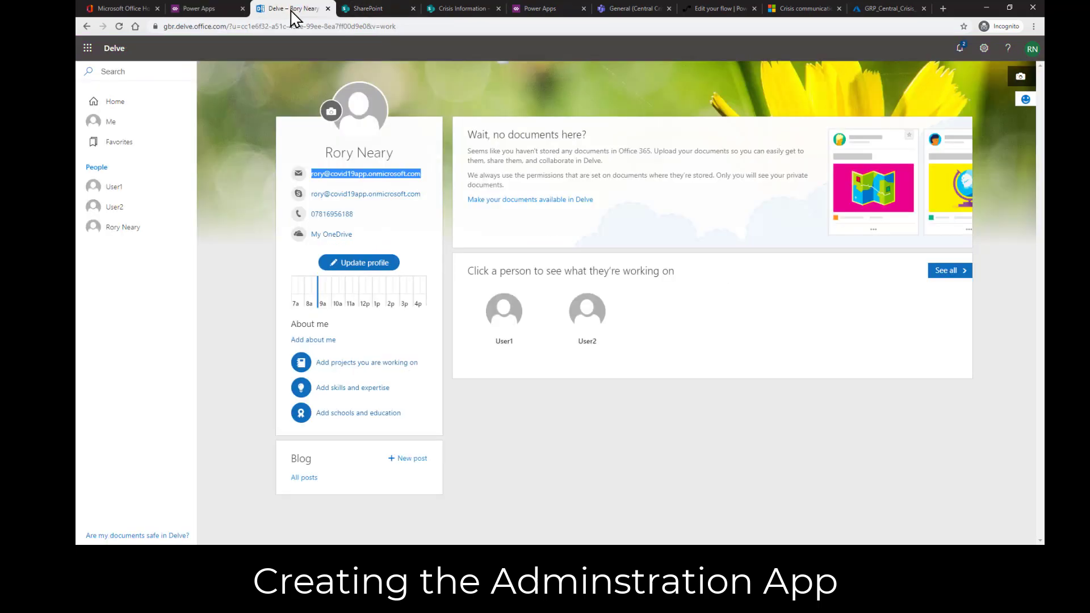
{"action": "left_click", "coordinate": [86, 26]}
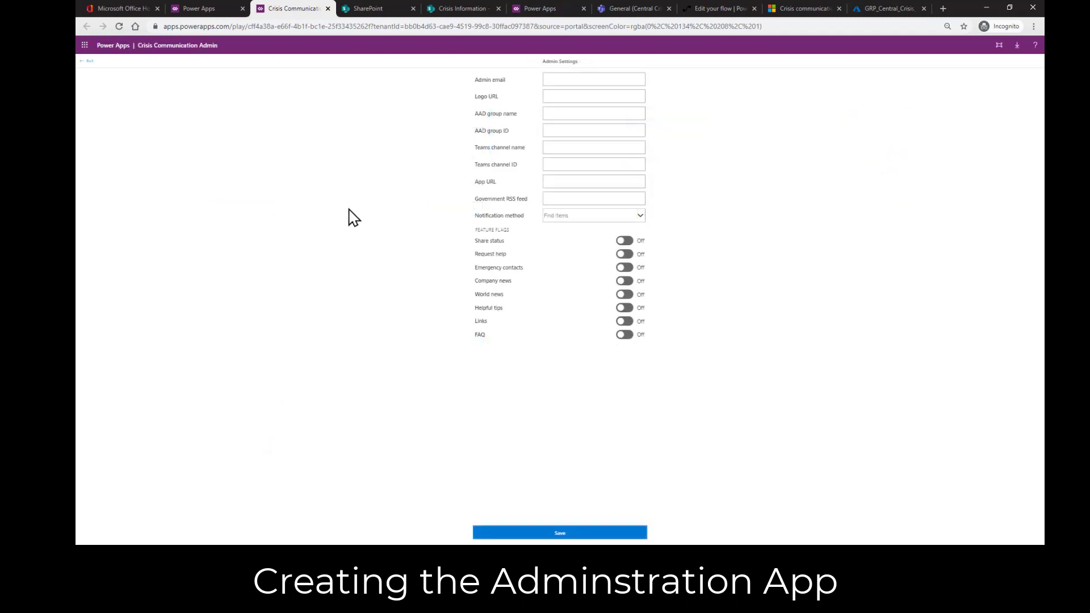
{"action": "left_click", "coordinate": [553, 79]}
{"action": "key", "text": "ctrl+v"}
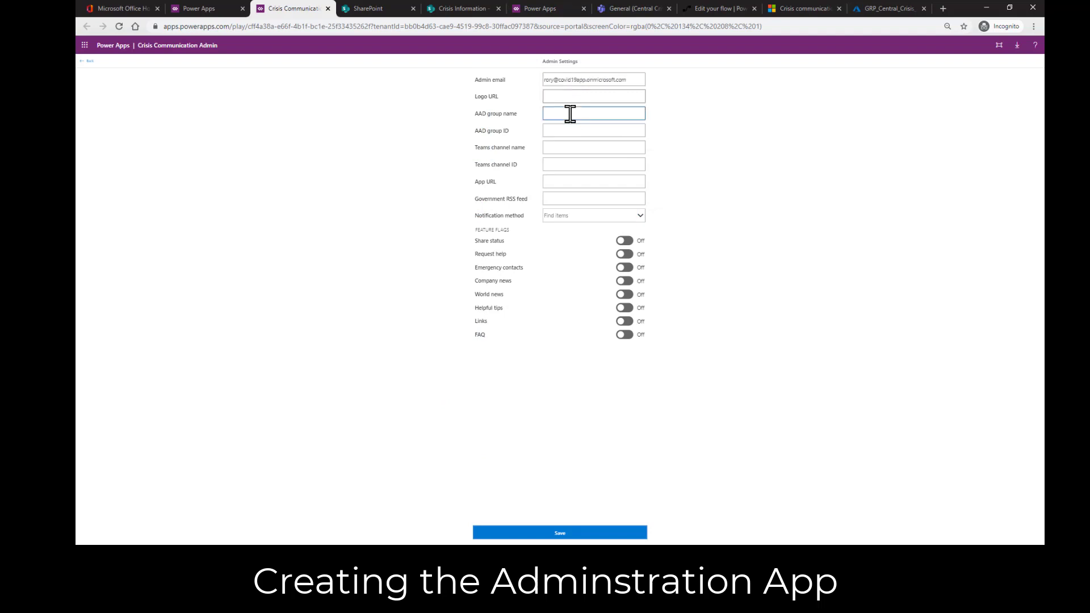
Search Google Images for 'microsoft logo' and copy the first result's image address.
{"action": "left_click", "coordinate": [942, 9]}
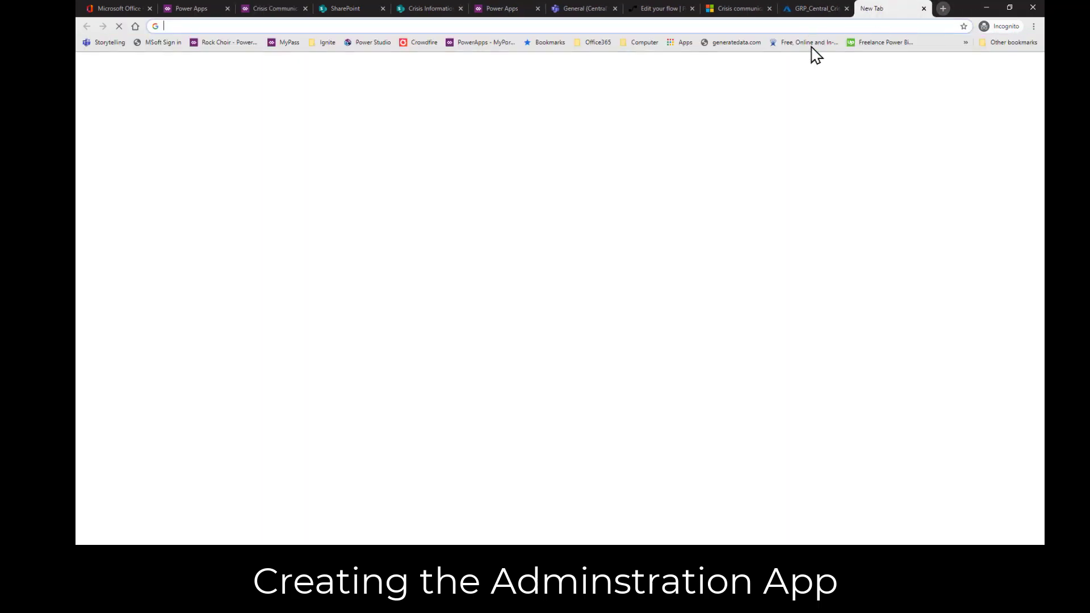
{"action": "type", "text": "microsoft logo"}
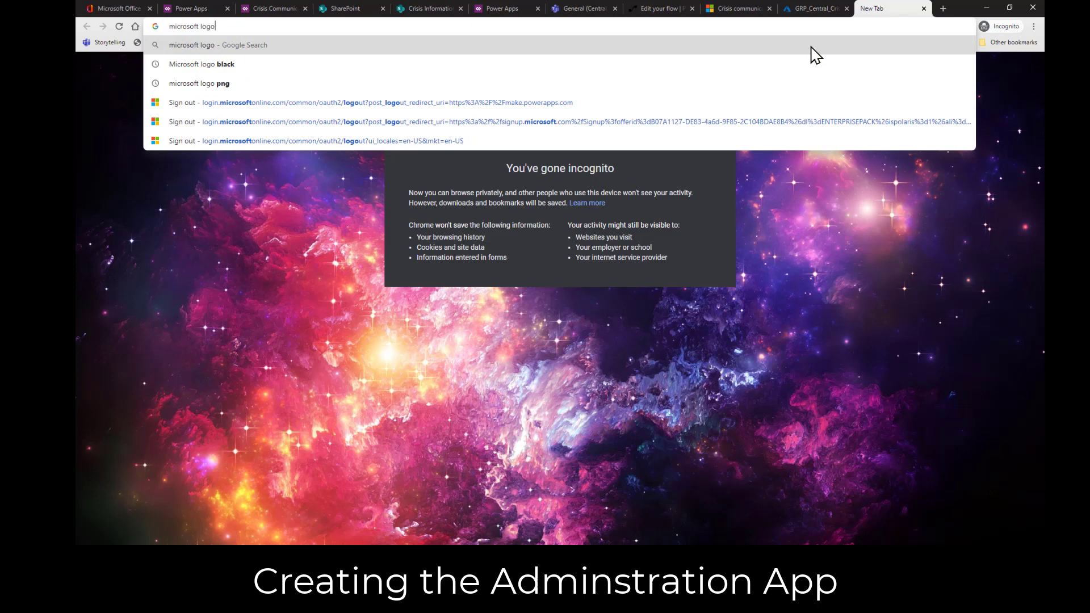
{"action": "key", "text": "Return"}
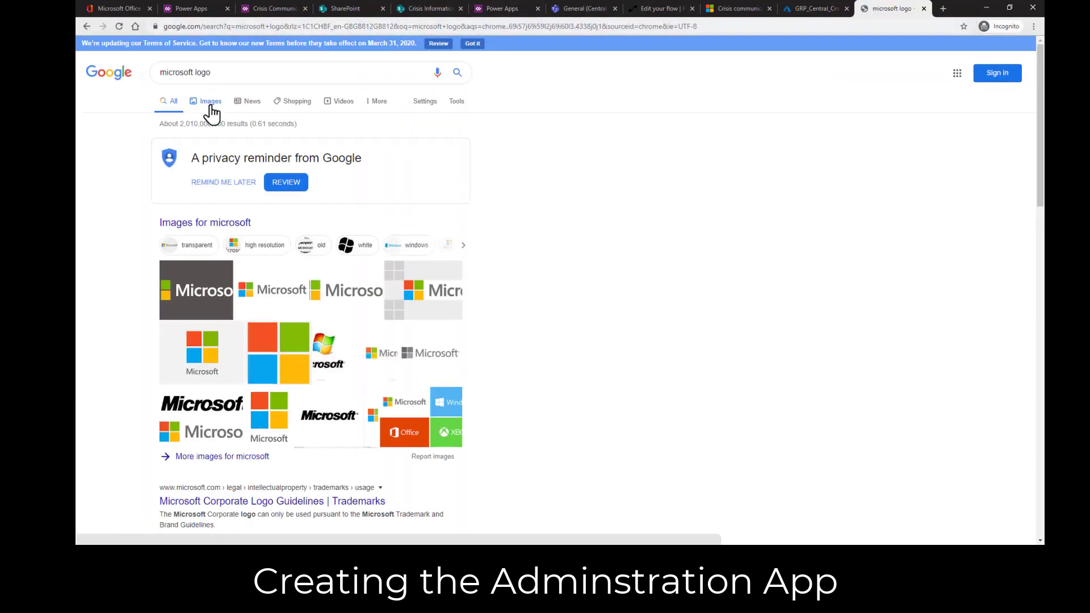
{"action": "left_click", "coordinate": [210, 106]}
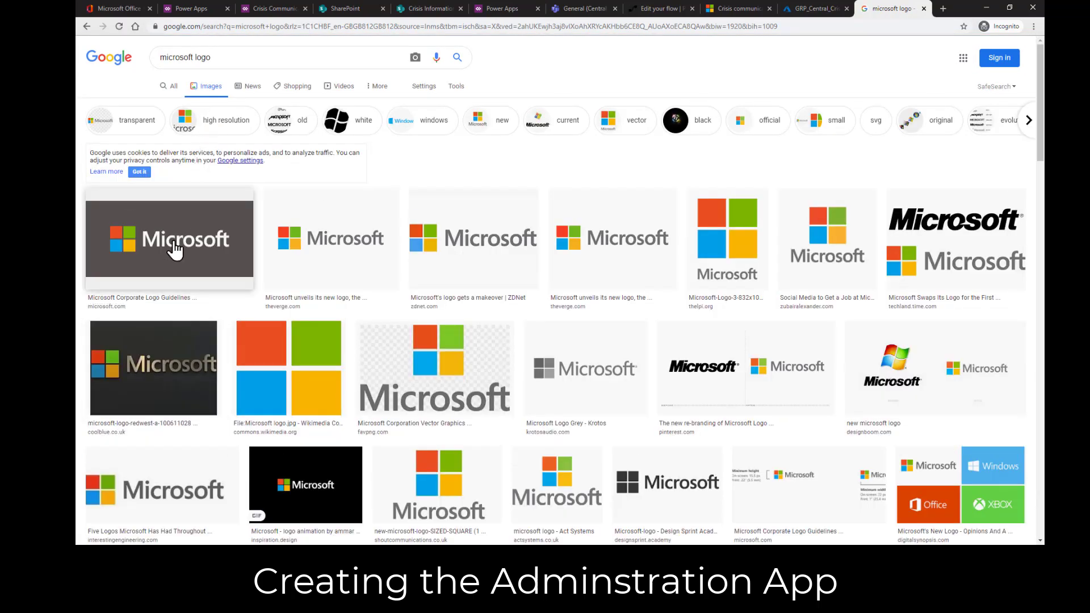
{"action": "left_click", "coordinate": [175, 250]}
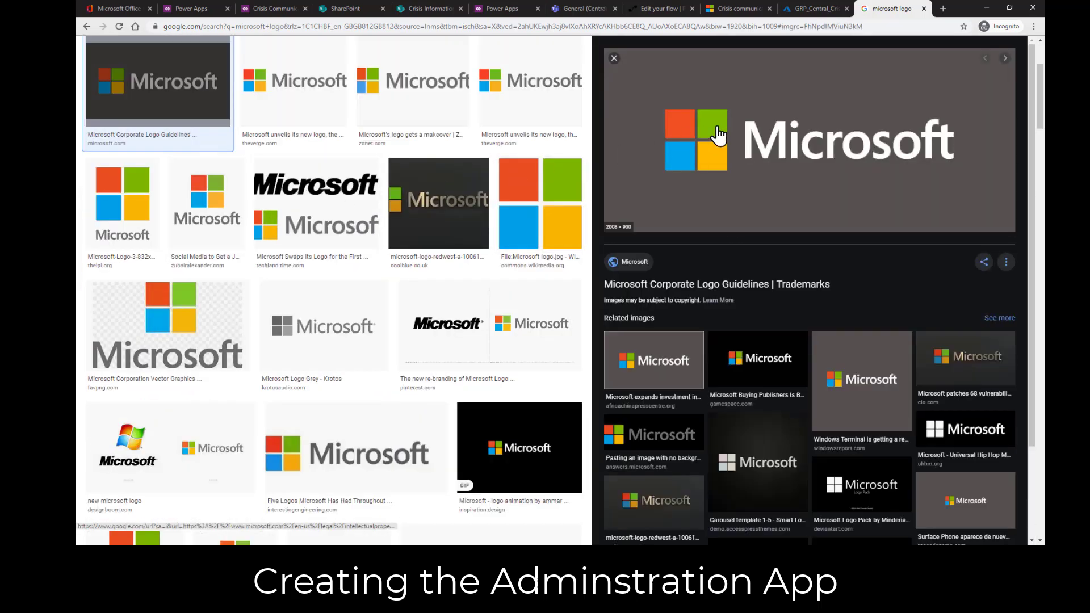
{"action": "right_click", "coordinate": [719, 132]}
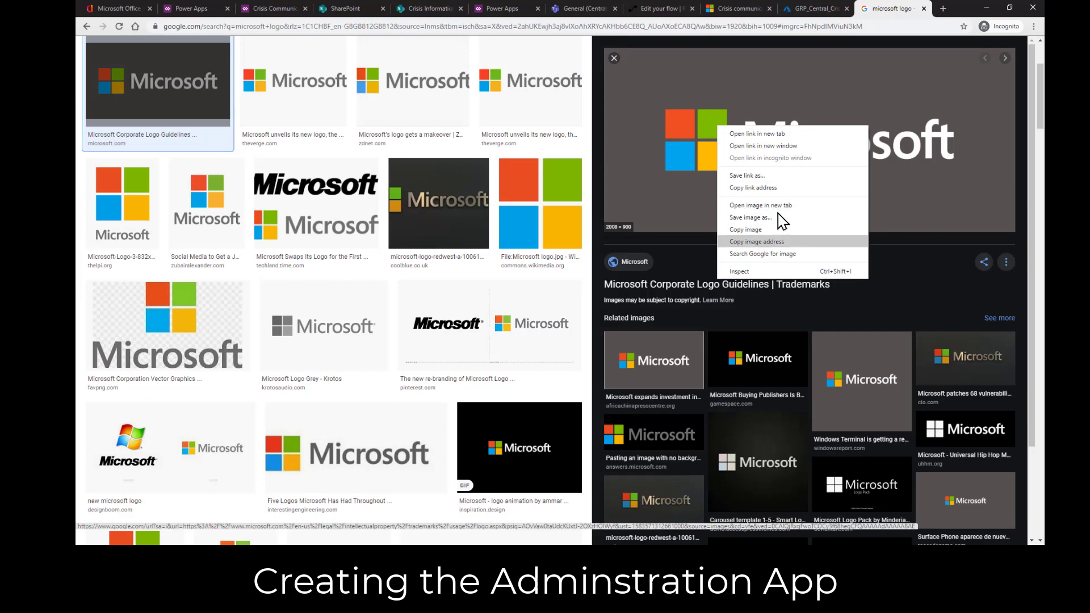
{"action": "left_click", "coordinate": [789, 244]}
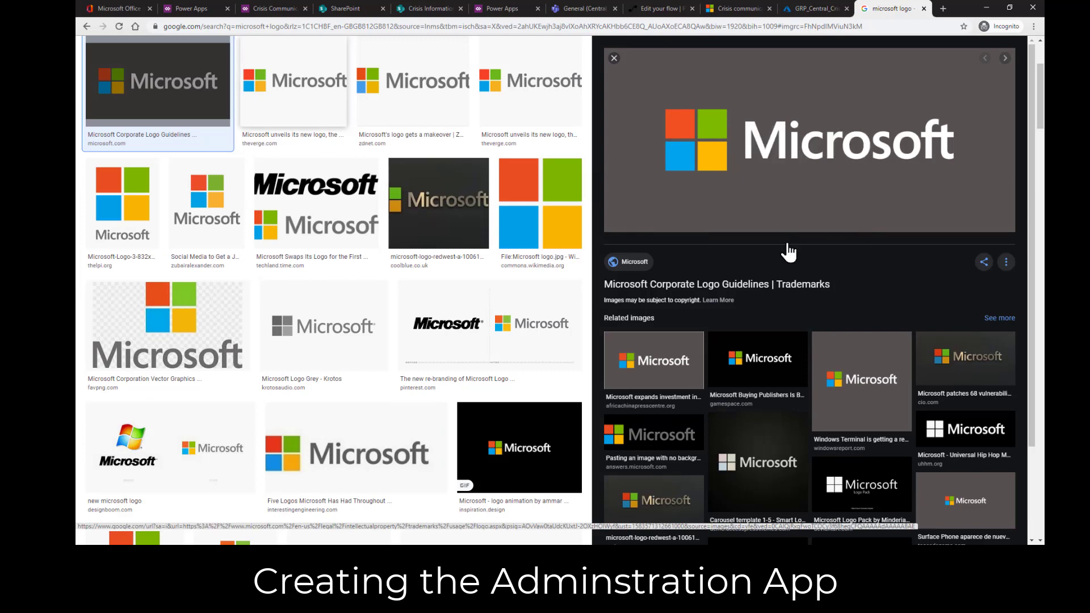
{"action": "left_click", "coordinate": [119, 9]}
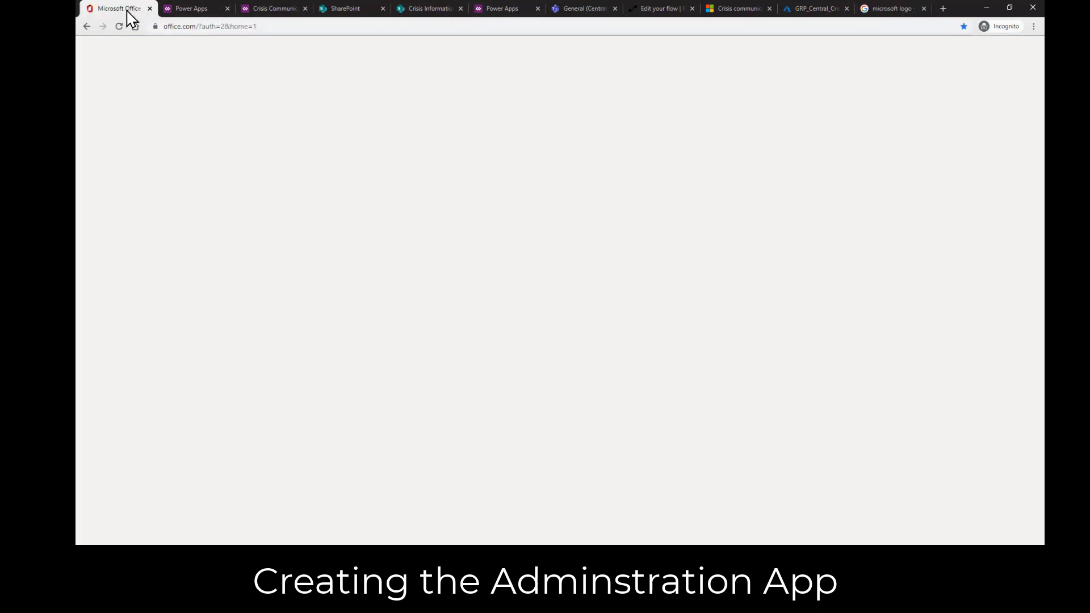
{"action": "left_click", "coordinate": [190, 10]}
{"action": "left_click", "coordinate": [260, 9]}
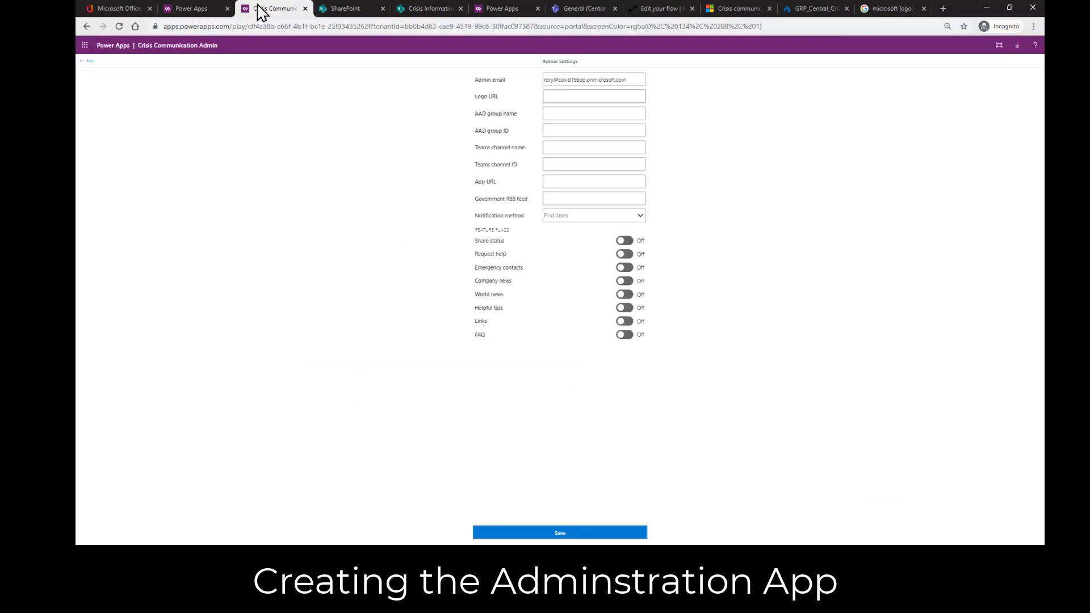
Paste the Microsoft logo address into Logo URL, then bring up the Azure group's Owners page.
{"action": "left_click", "coordinate": [568, 102]}
{"action": "key", "text": "ctrl+v"}
{"action": "left_click_drag", "start_coordinate": [595, 95], "coordinate": [514, 98]}
{"action": "left_click", "coordinate": [580, 114]}
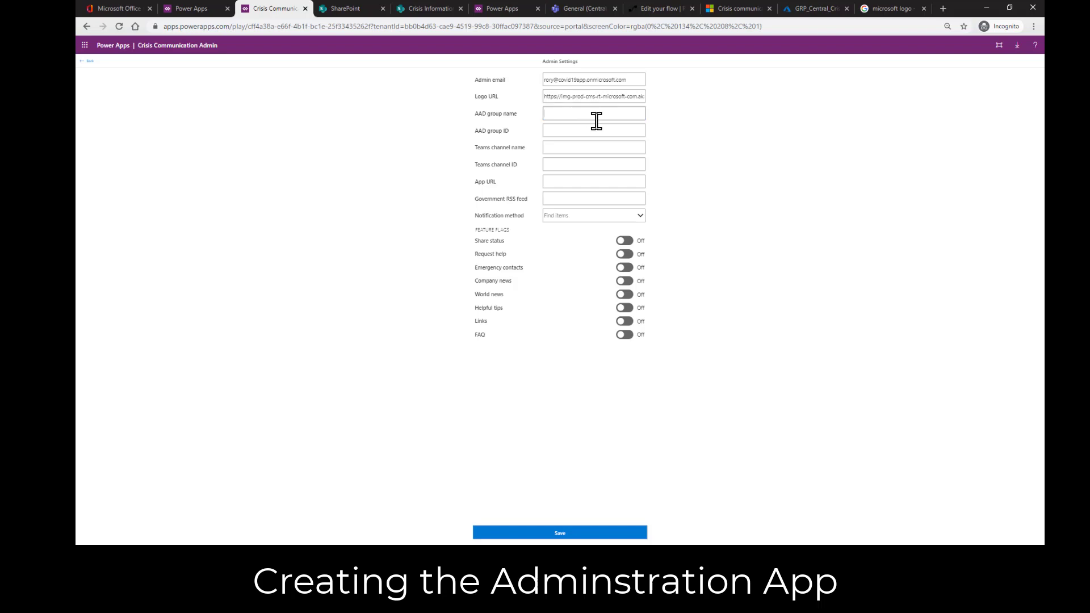
{"action": "left_click", "coordinate": [806, 10]}
{"action": "left_click", "coordinate": [312, 247]}
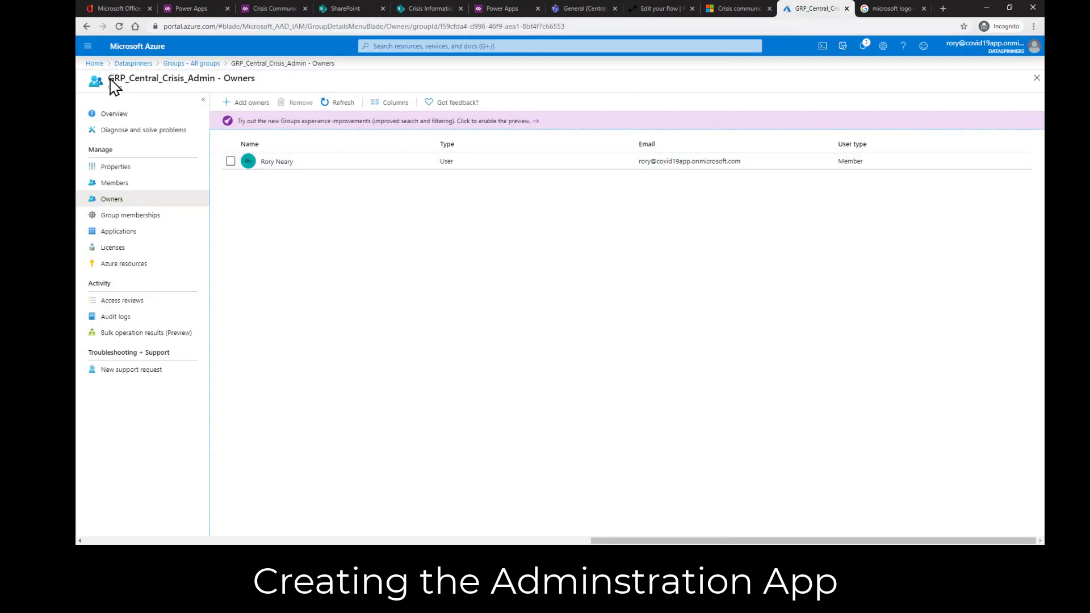
Copy the group name GRP_Central_Crisis_Admin from the Azure page into AAD group name.
{"action": "left_click_drag", "start_coordinate": [109, 78], "coordinate": [213, 76]}
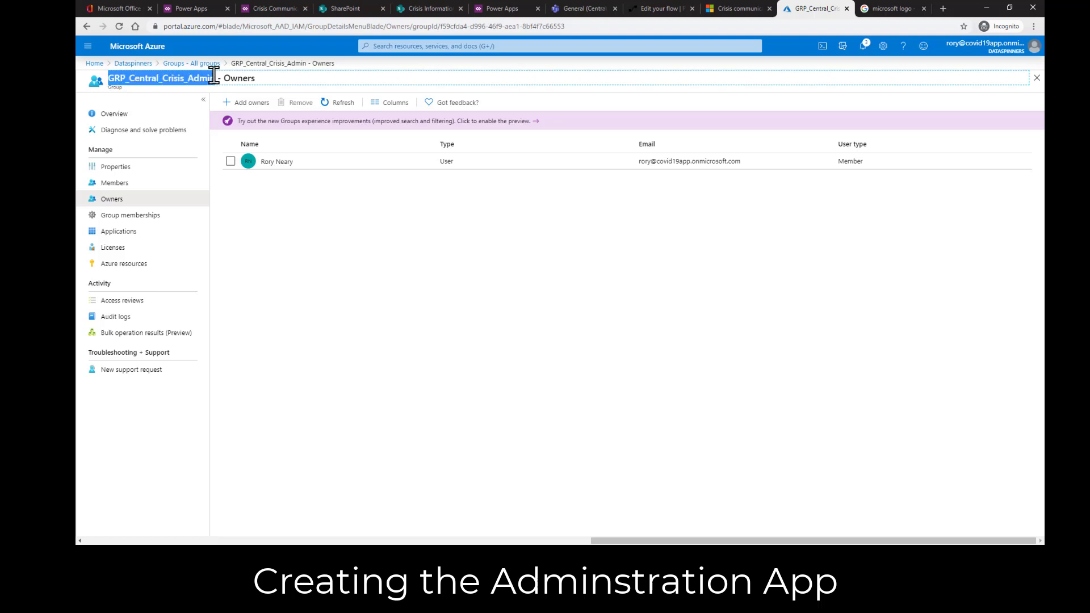
{"action": "left_click", "coordinate": [278, 9]}
{"action": "key", "text": "ctrl+v"}
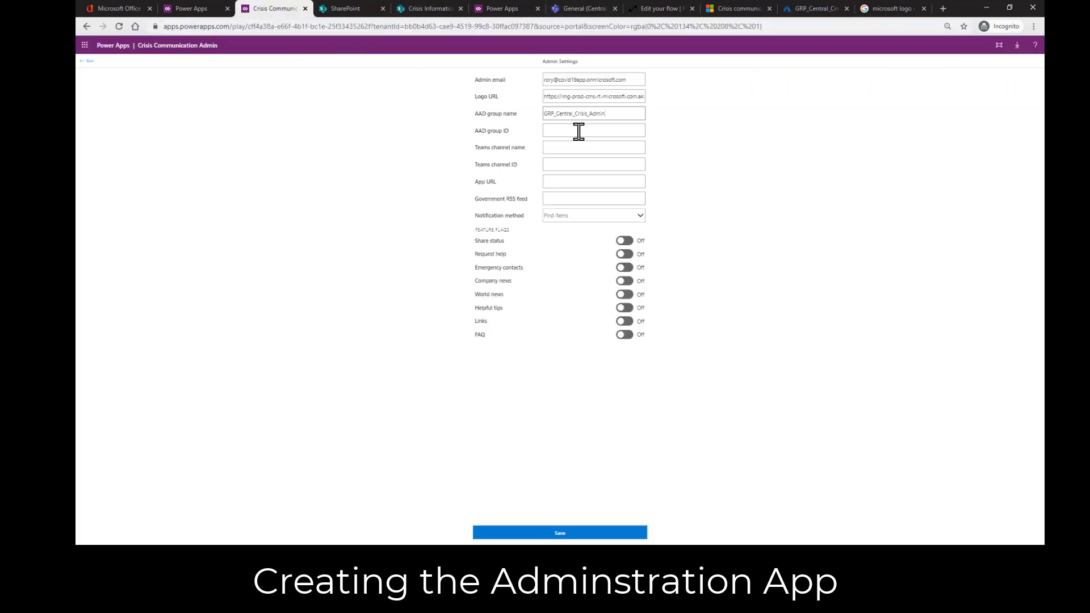
{"action": "left_click", "coordinate": [579, 132]}
Copy the group ID from the Azure page address into the AAD group ID field.
{"action": "left_click", "coordinate": [816, 8]}
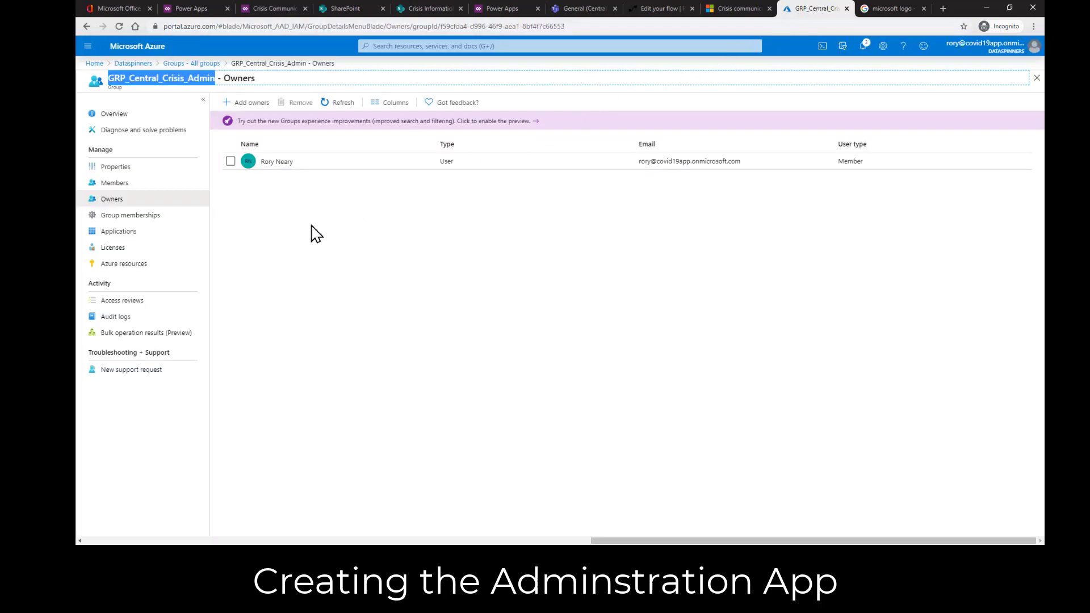
{"action": "left_click", "coordinate": [440, 26]}
{"action": "left_click", "coordinate": [440, 26]}
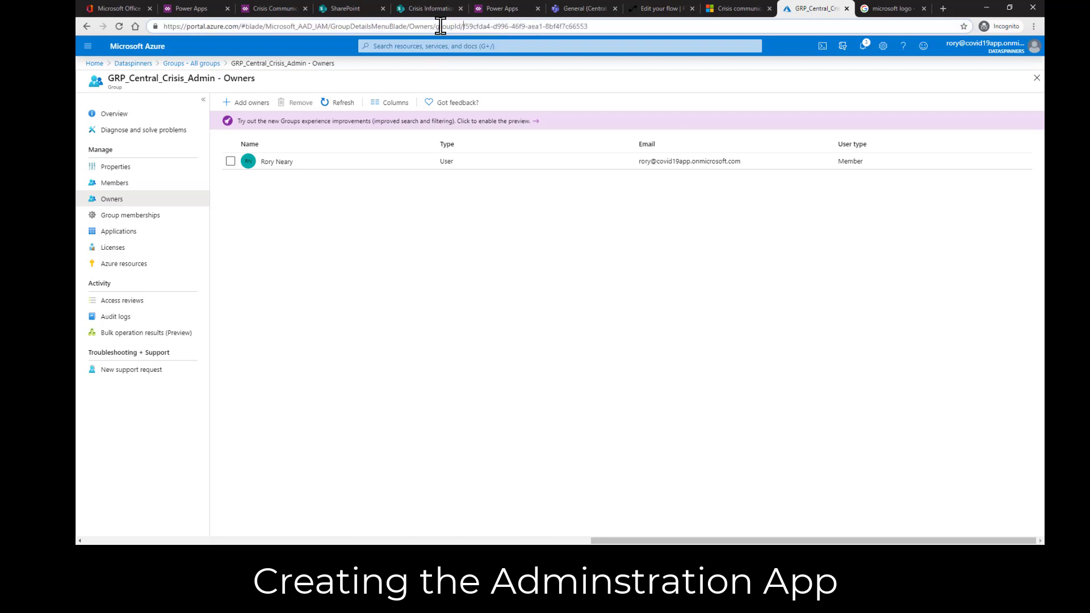
{"action": "left_click", "coordinate": [613, 27], "text": "shift"}
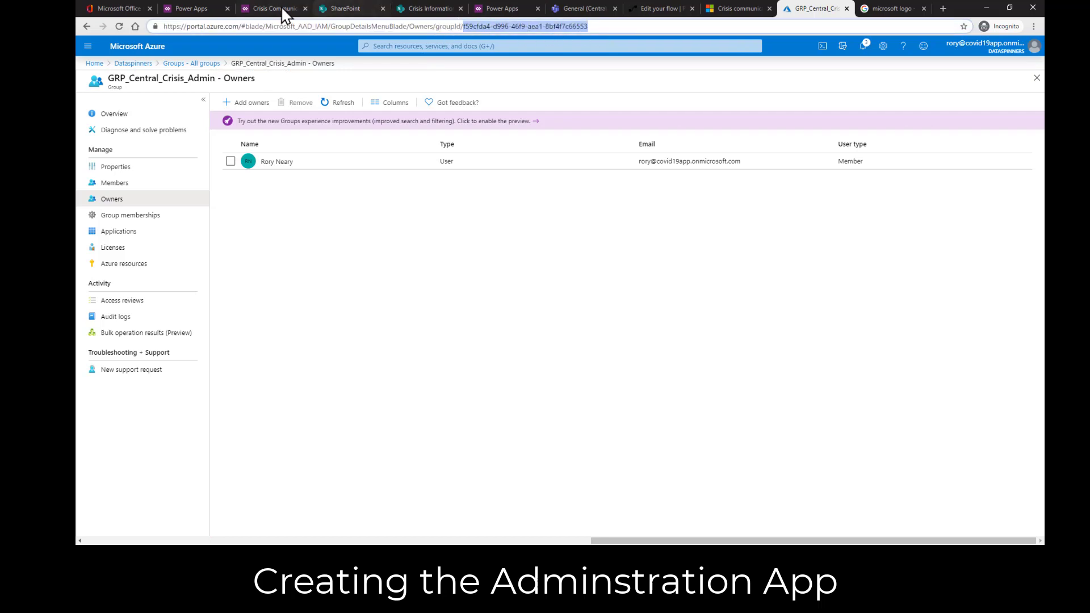
{"action": "left_click", "coordinate": [279, 8]}
{"action": "left_click", "coordinate": [564, 132]}
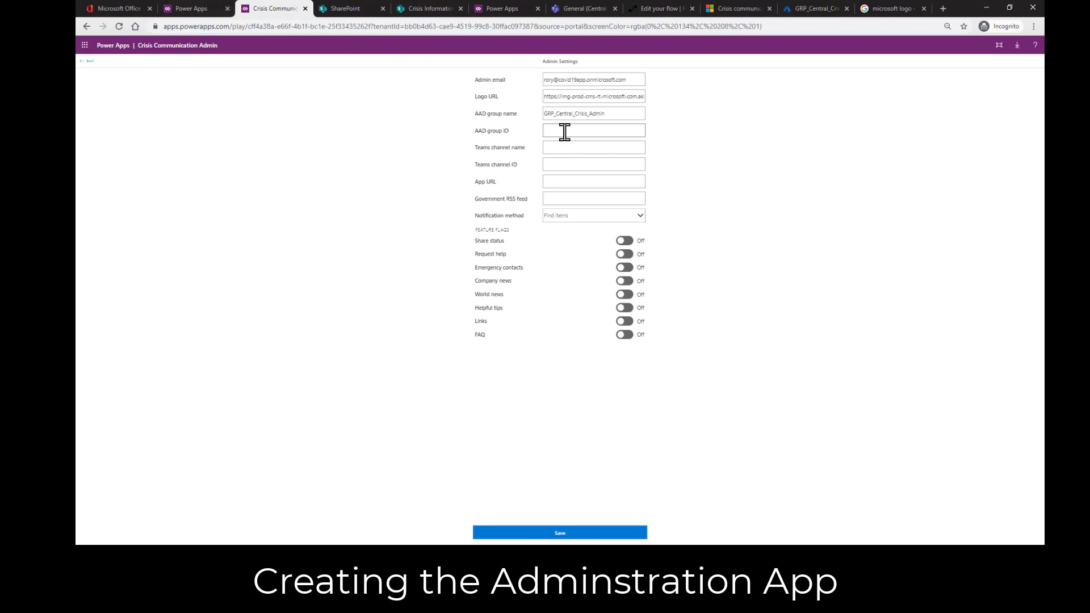
{"action": "key", "text": "ctrl+v"}
{"action": "left_click", "coordinate": [601, 147]}
{"action": "key", "text": "Tab"}
{"action": "key", "text": "Tab"}
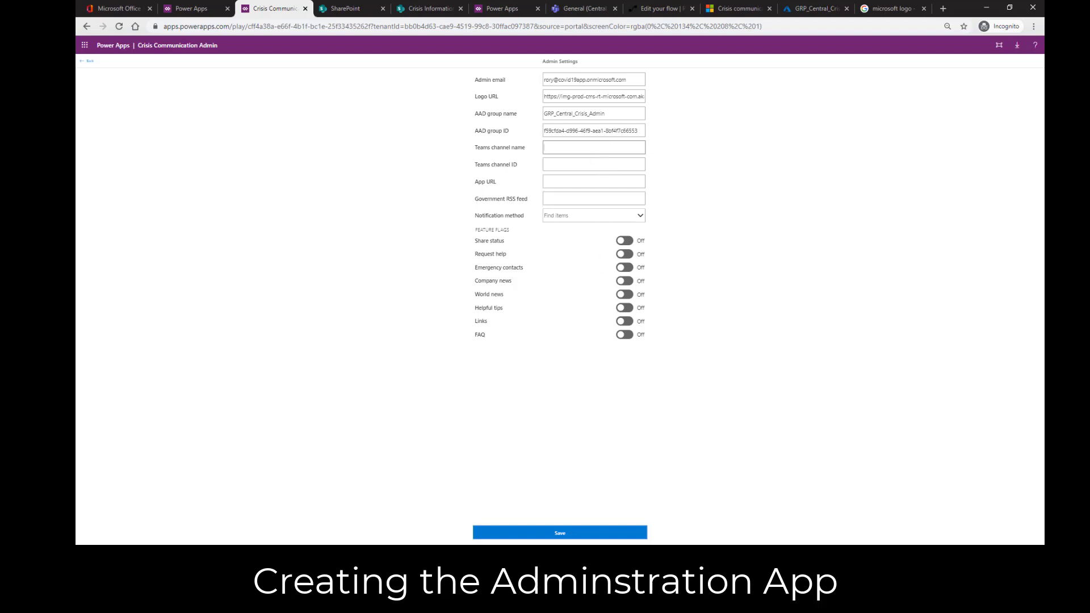
{"action": "key", "text": "alt+Tab"}
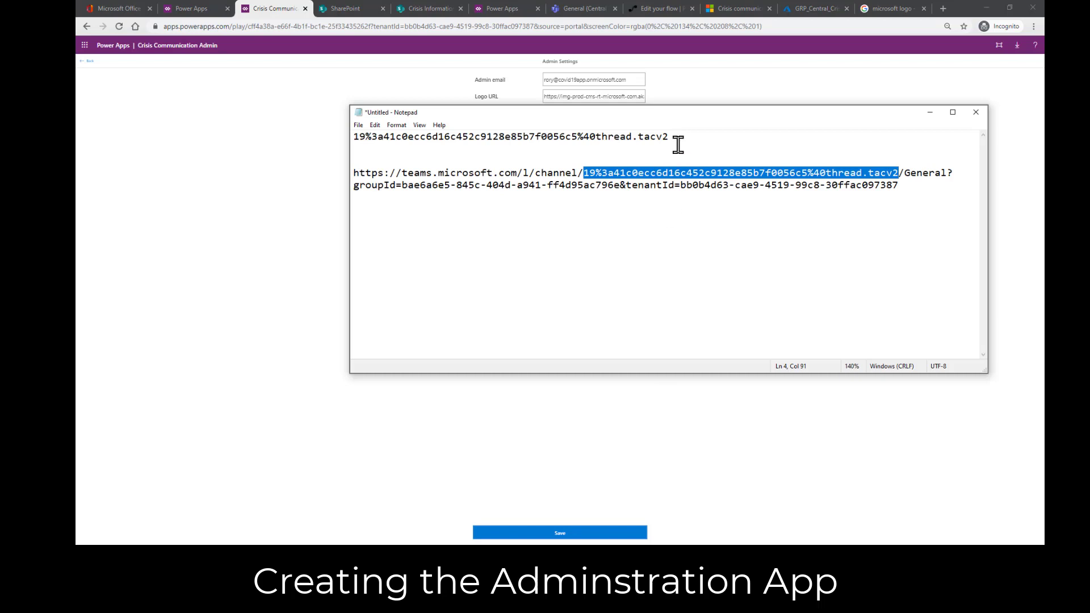
Paste channel ID 19%3a41c0ecc6d16c452c9128e85b7f0056c5%40thread.tacv2 from Notepad into Teams channel ID.
{"action": "left_click_drag", "start_coordinate": [678, 143], "coordinate": [355, 139]}
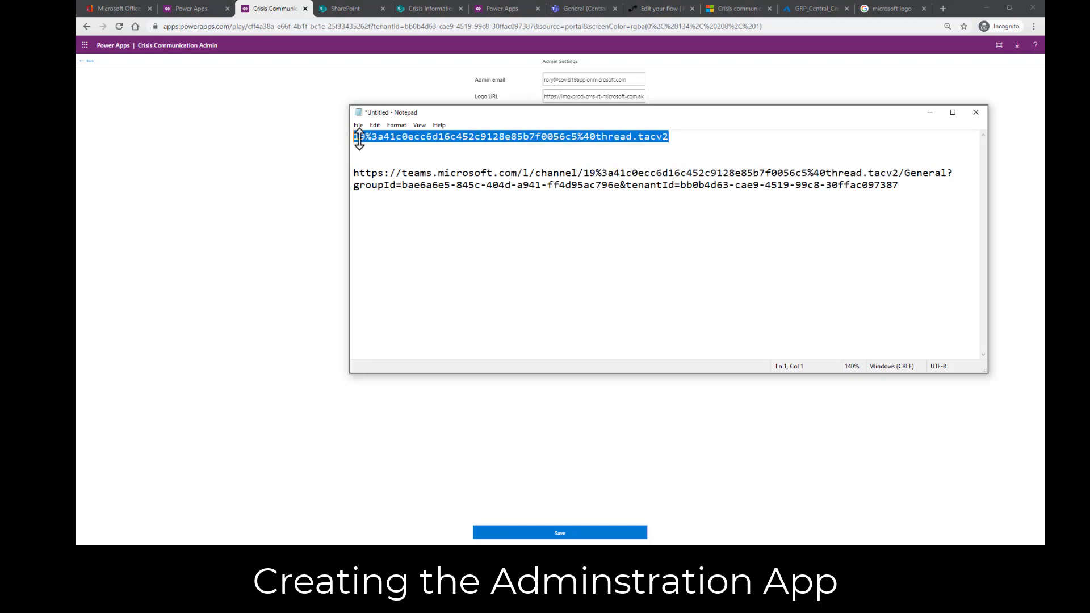
{"action": "left_click_drag", "start_coordinate": [671, 115], "coordinate": [688, 276]}
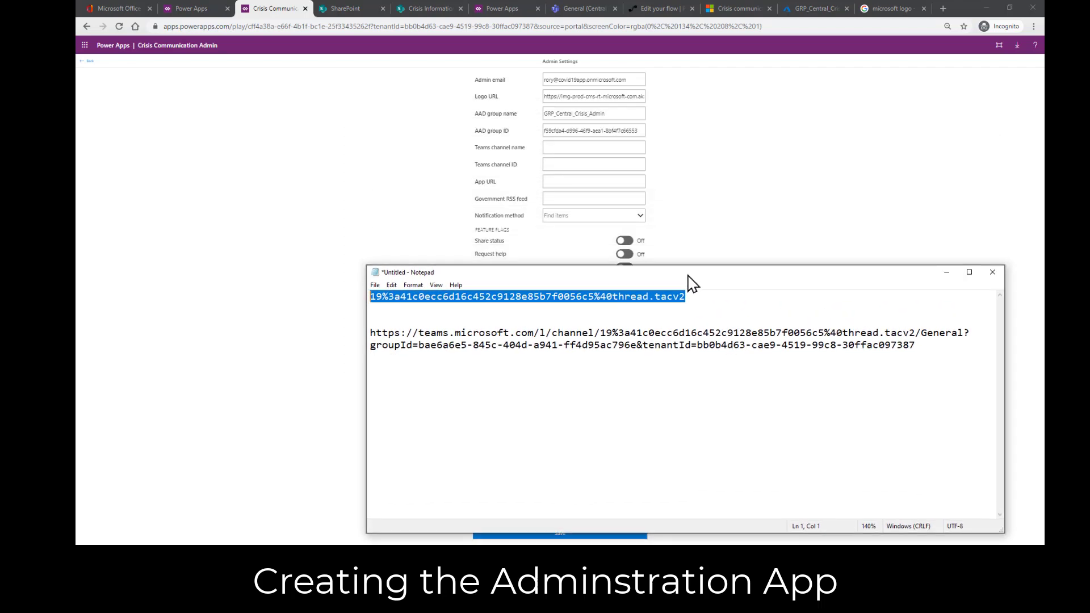
{"action": "left_click", "coordinate": [583, 163]}
{"action": "key", "text": "ctrl+v"}
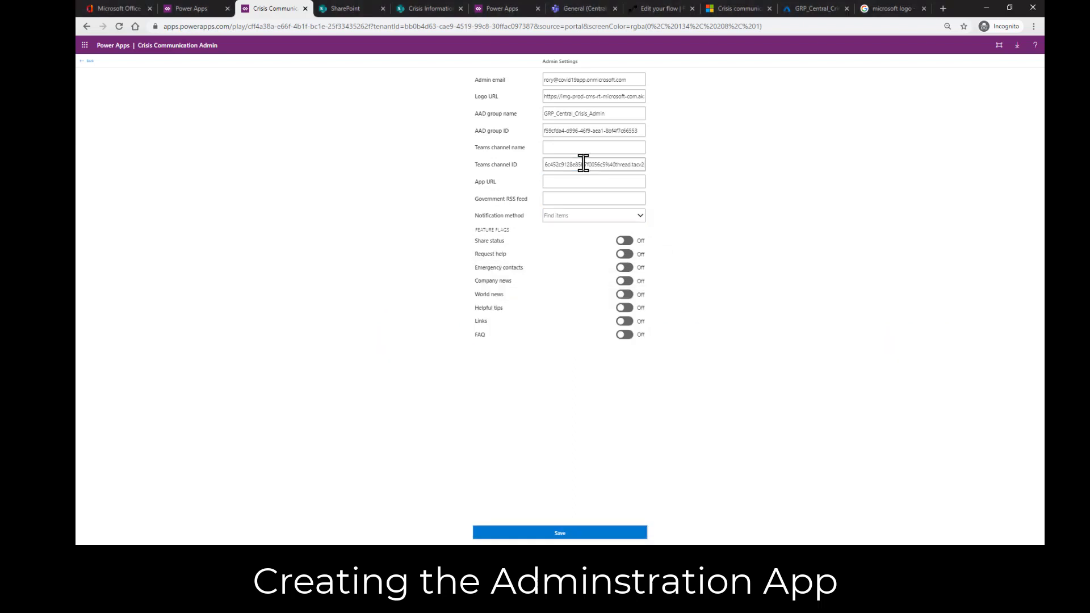
{"action": "left_click", "coordinate": [572, 146]}
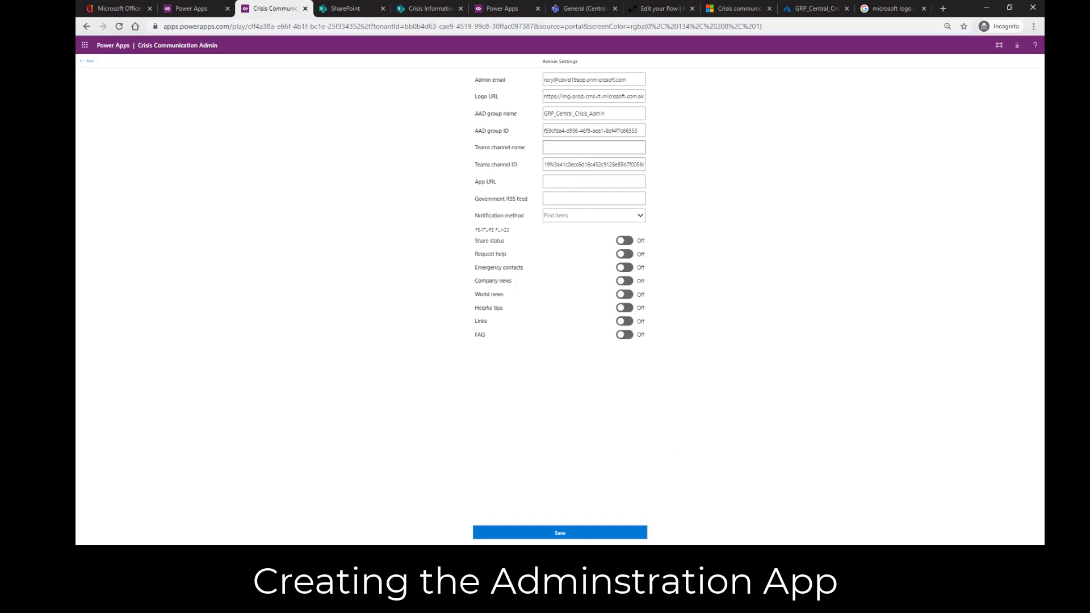
{"action": "key", "text": "alt+Tab"}
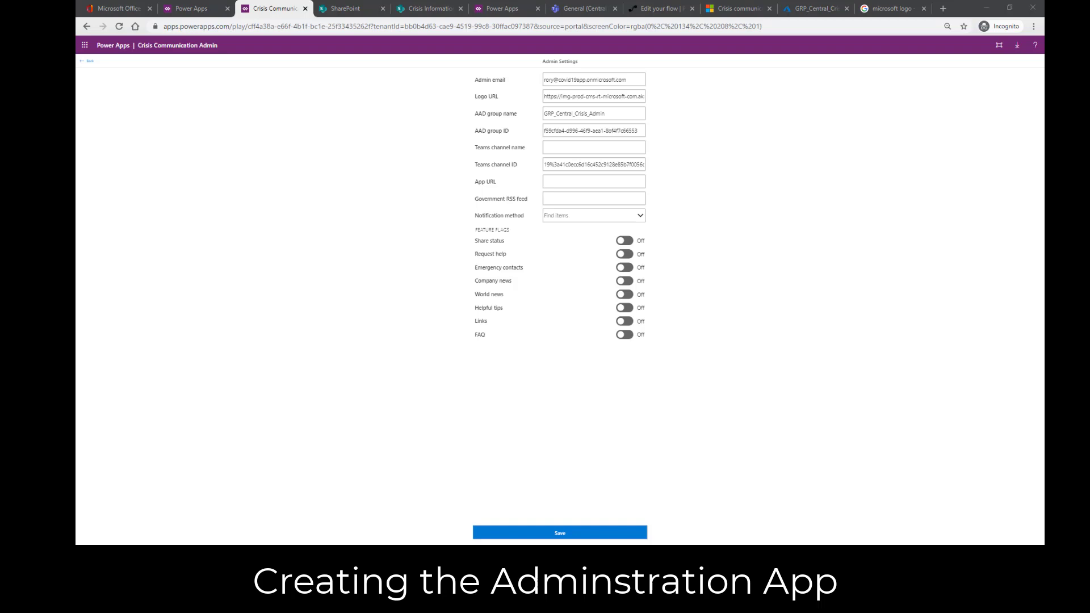
{"action": "key", "text": "alt+Tab"}
Verify the channel's name in Teams and enter General as the Teams channel name.
{"action": "left_click", "coordinate": [591, 10]}
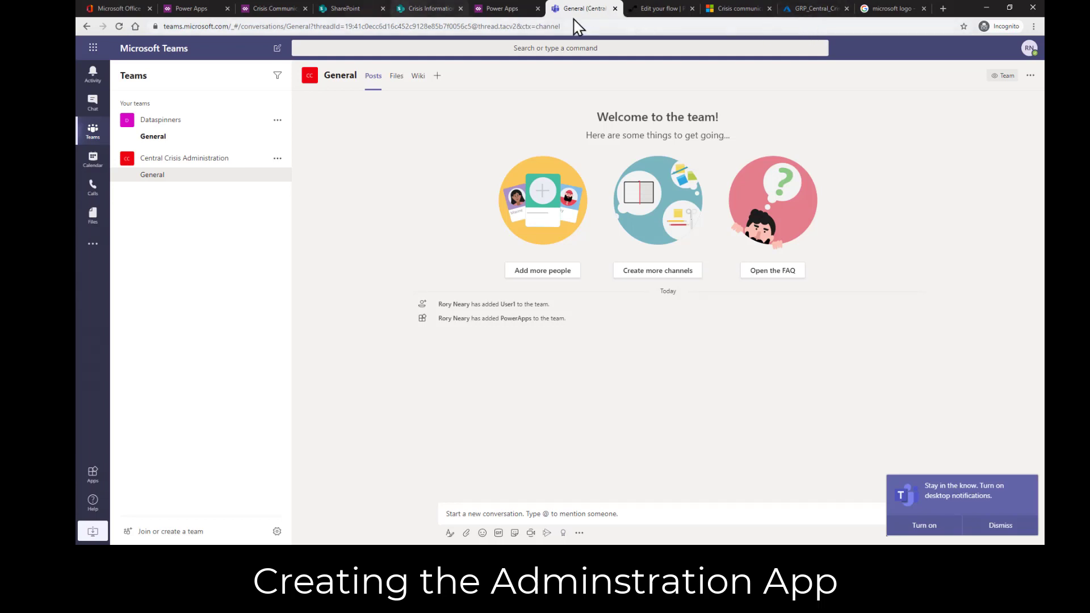
{"action": "left_click", "coordinate": [273, 8]}
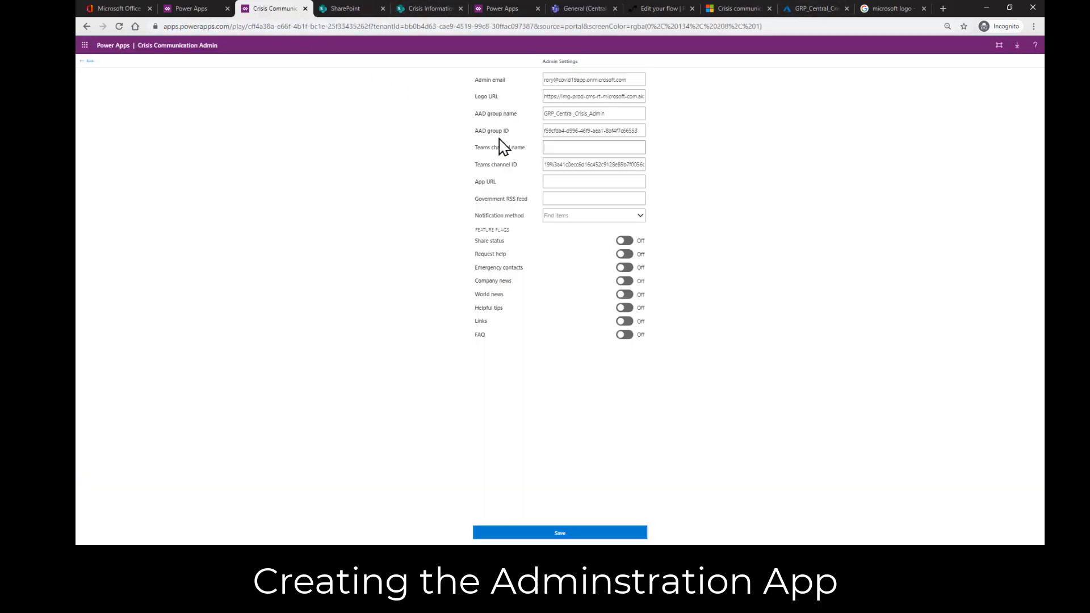
Turn on Share status, Request help, Emergency contacts, Company news, World news, Helpful tips, Links and FAQ.
{"action": "left_click", "coordinate": [559, 182]}
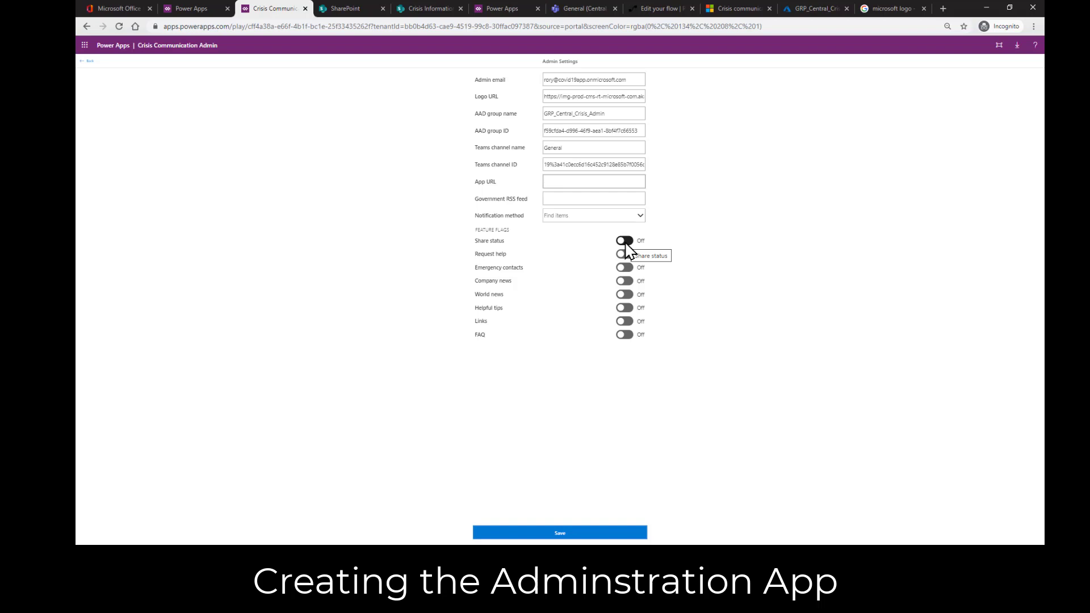
{"action": "left_click", "coordinate": [626, 243]}
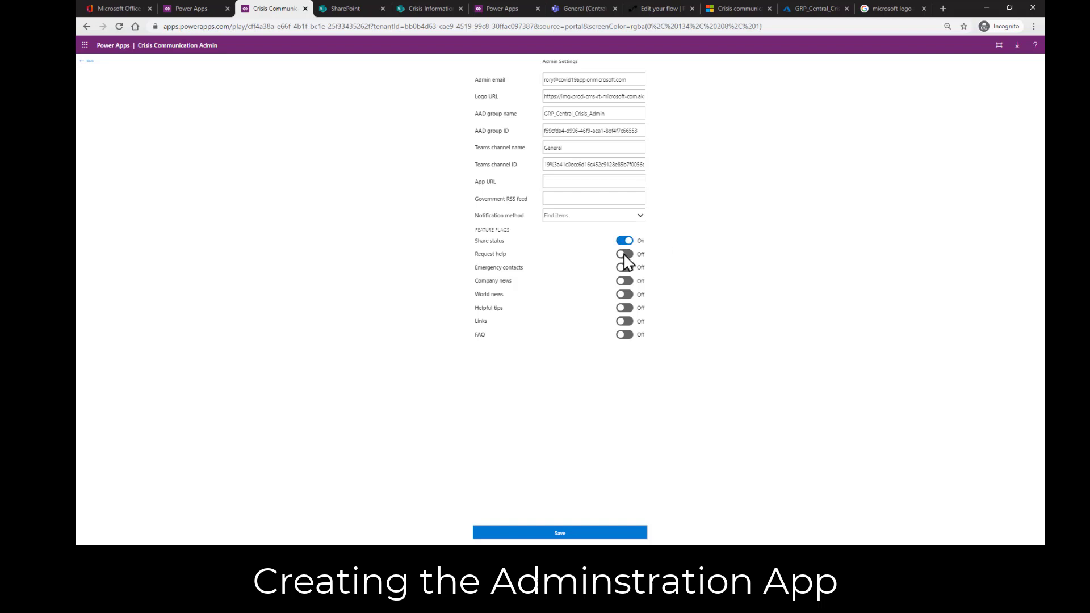
{"action": "left_click", "coordinate": [624, 255]}
{"action": "left_click", "coordinate": [624, 267]}
{"action": "left_click", "coordinate": [625, 281]}
{"action": "left_click", "coordinate": [624, 295]}
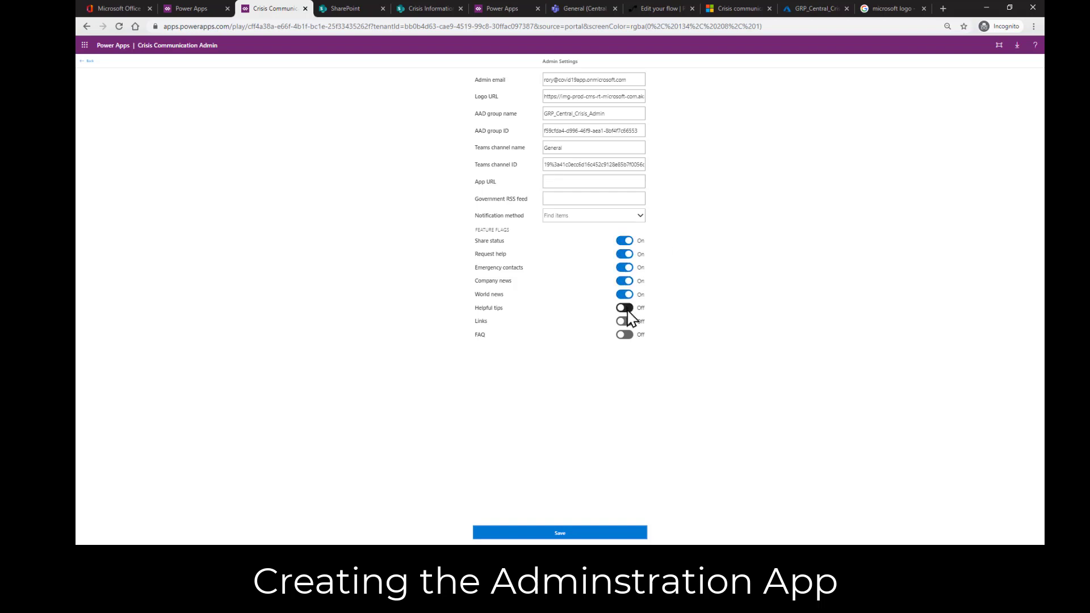
{"action": "left_click", "coordinate": [624, 308]}
{"action": "left_click", "coordinate": [624, 321]}
{"action": "left_click", "coordinate": [625, 335]}
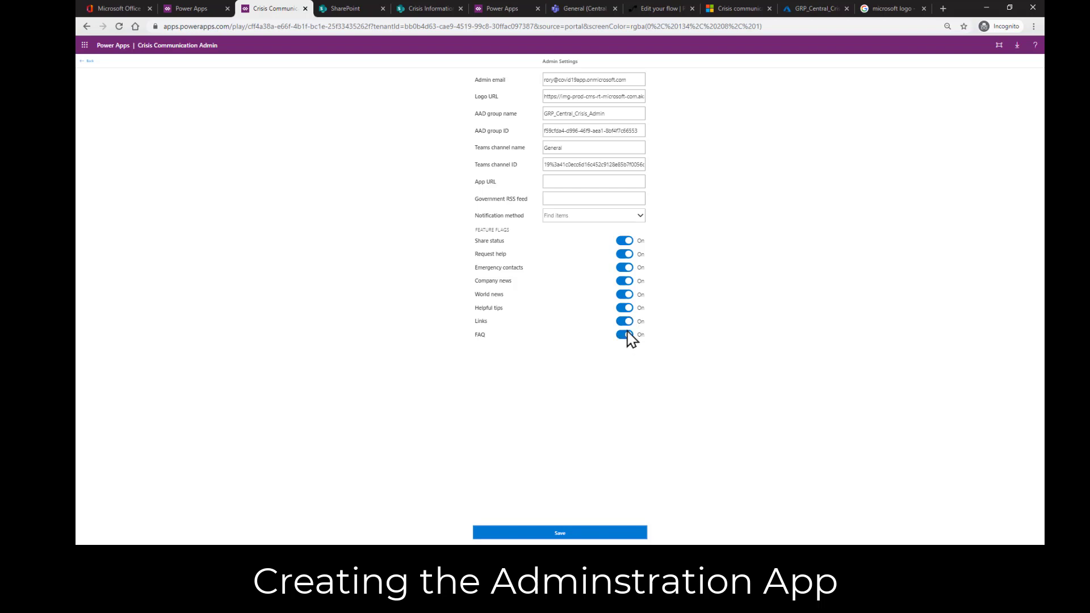
Set the notification method to Push notification, then look up App URL in the documentation.
{"action": "left_click", "coordinate": [640, 216]}
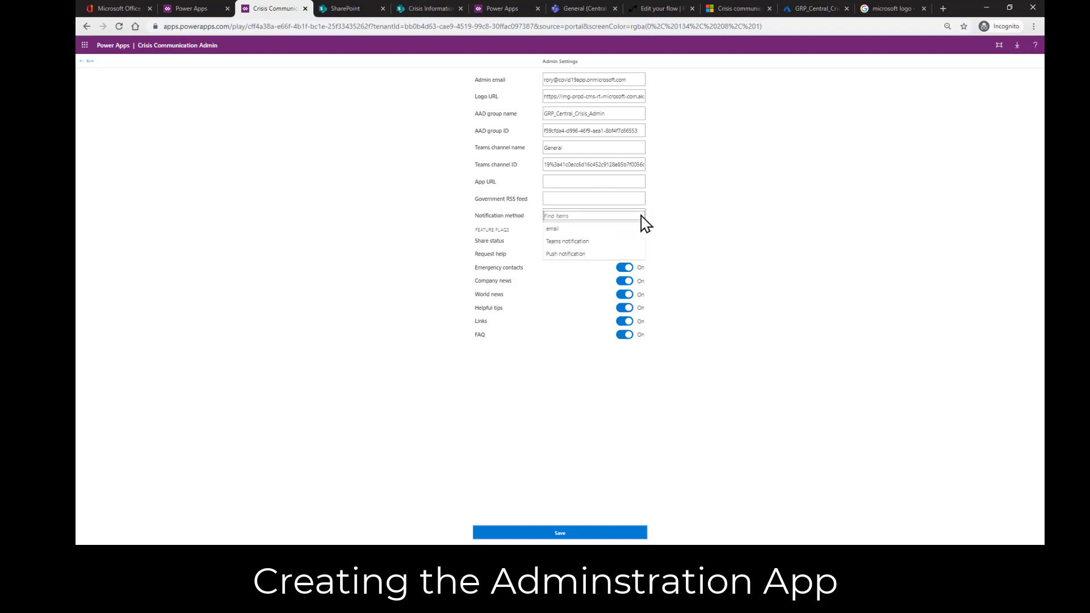
{"action": "key", "text": "Down"}
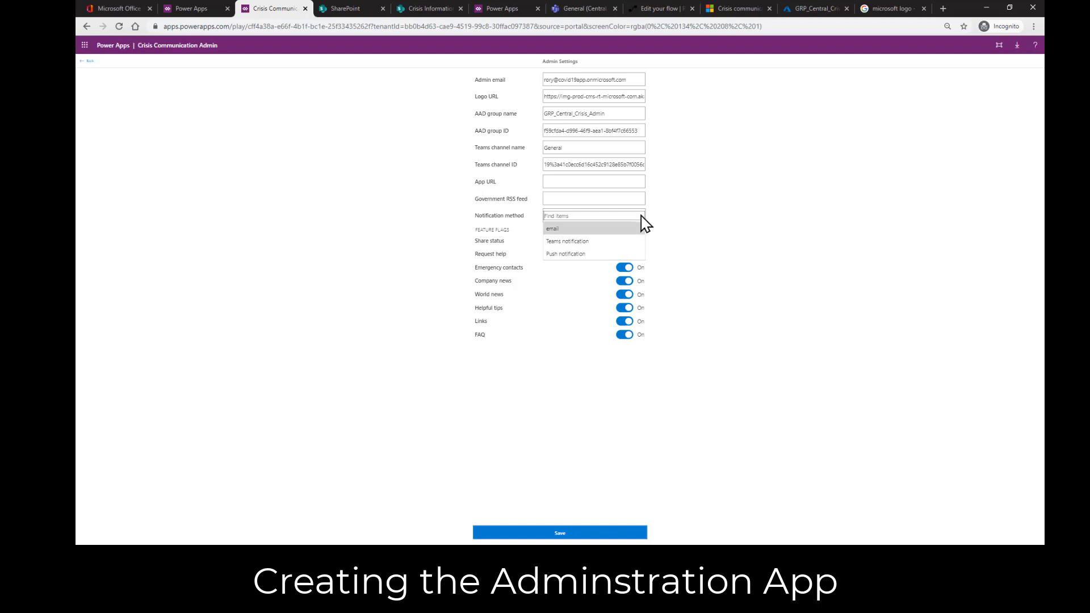
{"action": "left_click", "coordinate": [605, 255]}
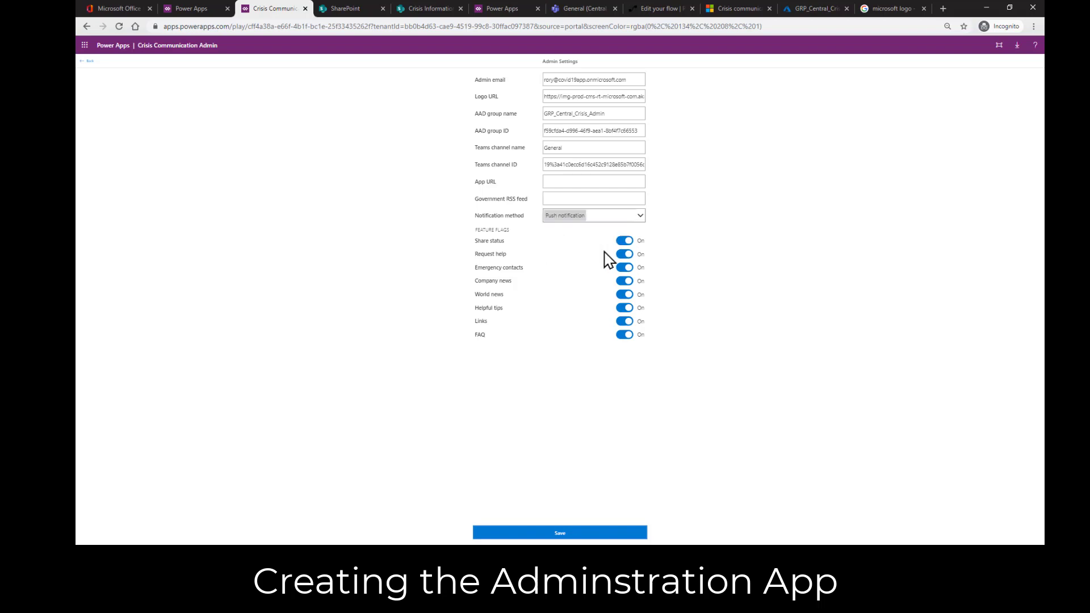
{"action": "left_click", "coordinate": [635, 182]}
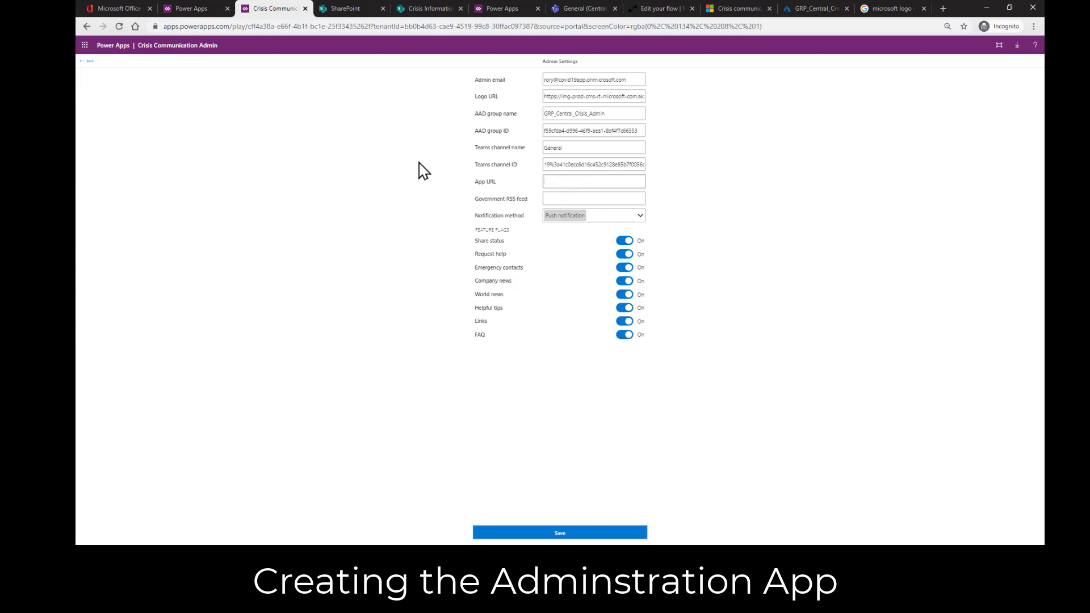
{"action": "left_click", "coordinate": [739, 8]}
{"action": "scroll", "coordinate": [481, 291], "scroll_direction": "down", "scroll_amount": 2}
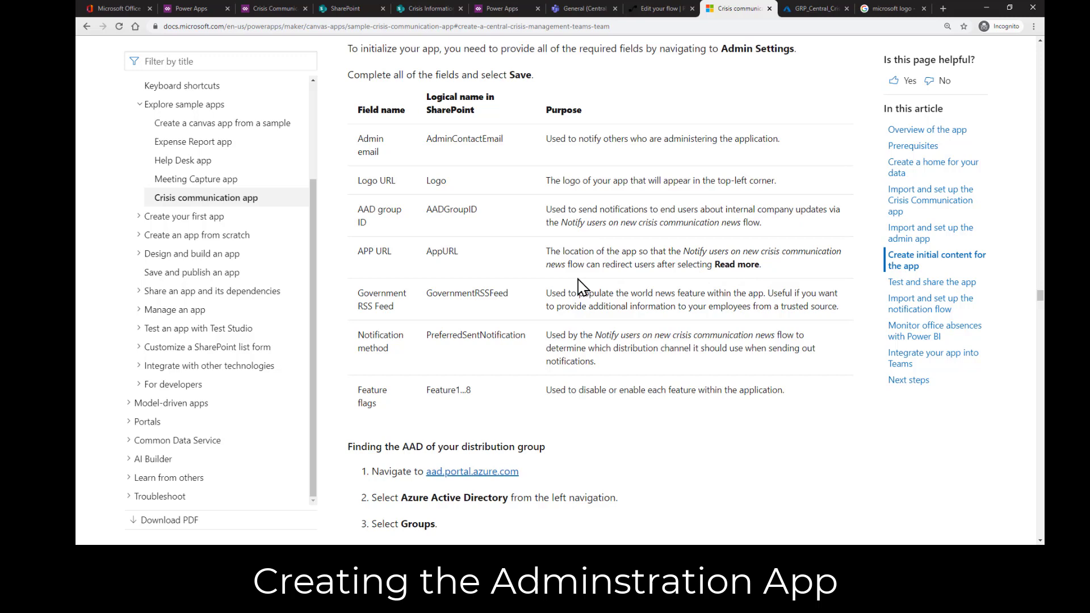
{"action": "scroll", "coordinate": [579, 286], "scroll_direction": "down", "scroll_amount": 12}
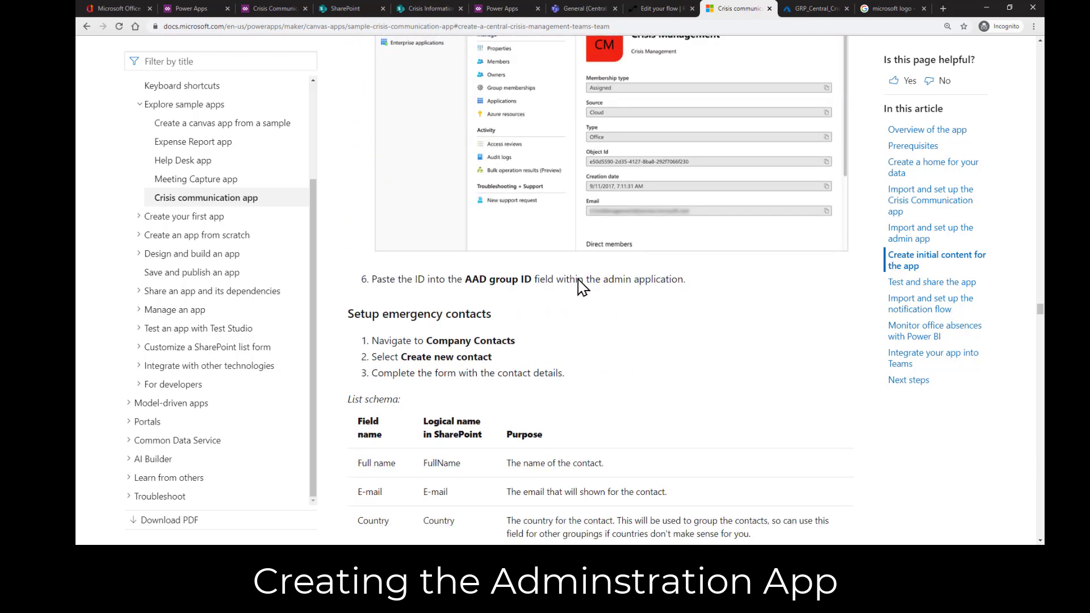
{"action": "scroll", "coordinate": [580, 287], "scroll_direction": "up", "scroll_amount": 4}
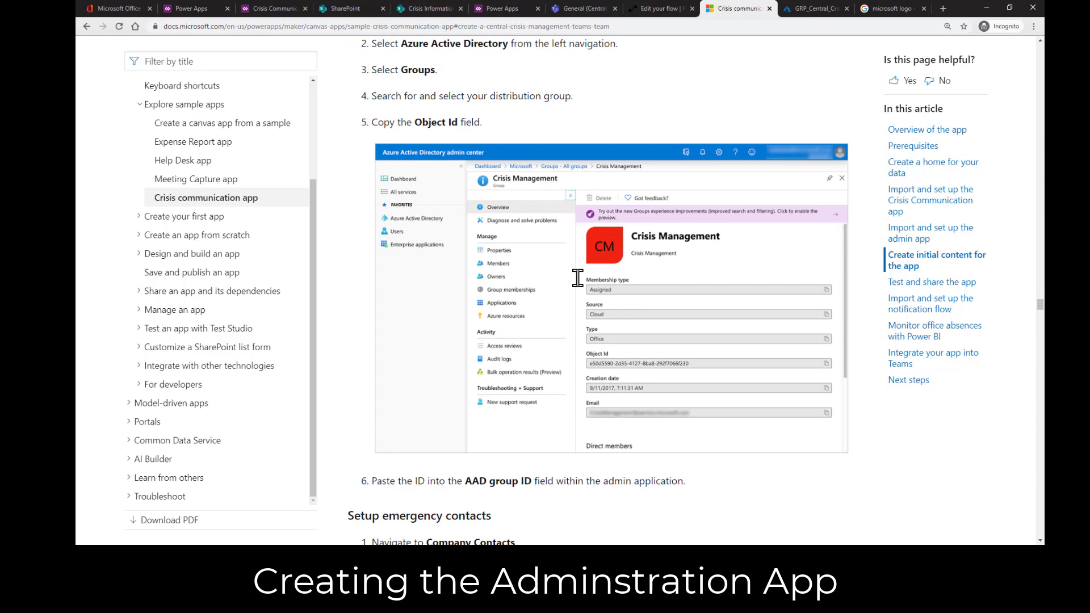
{"action": "scroll", "coordinate": [525, 284], "scroll_direction": "down", "scroll_amount": 2}
{"action": "scroll", "coordinate": [506, 282], "scroll_direction": "up", "scroll_amount": 3}
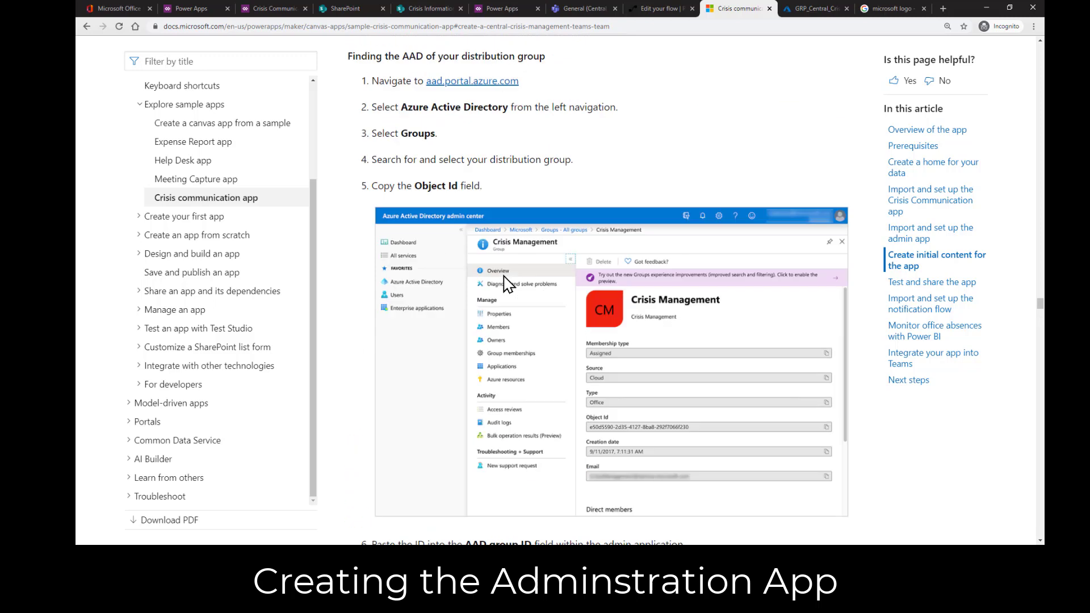
{"action": "scroll", "coordinate": [506, 282], "scroll_direction": "up", "scroll_amount": 1}
{"action": "scroll", "coordinate": [506, 283], "scroll_direction": "down", "scroll_amount": 2}
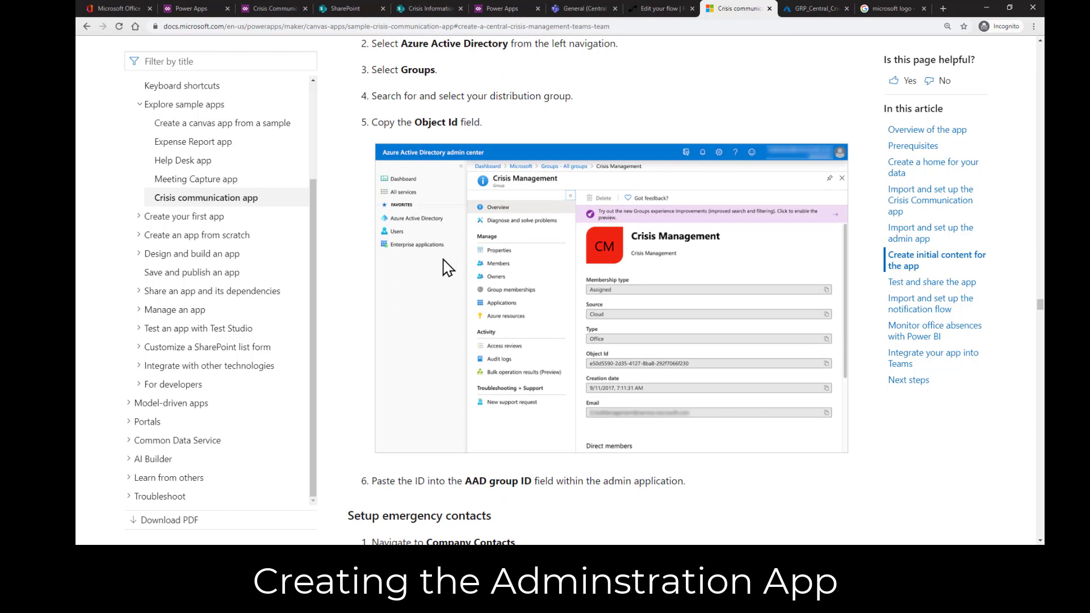
{"action": "scroll", "coordinate": [444, 266], "scroll_direction": "down", "scroll_amount": 4}
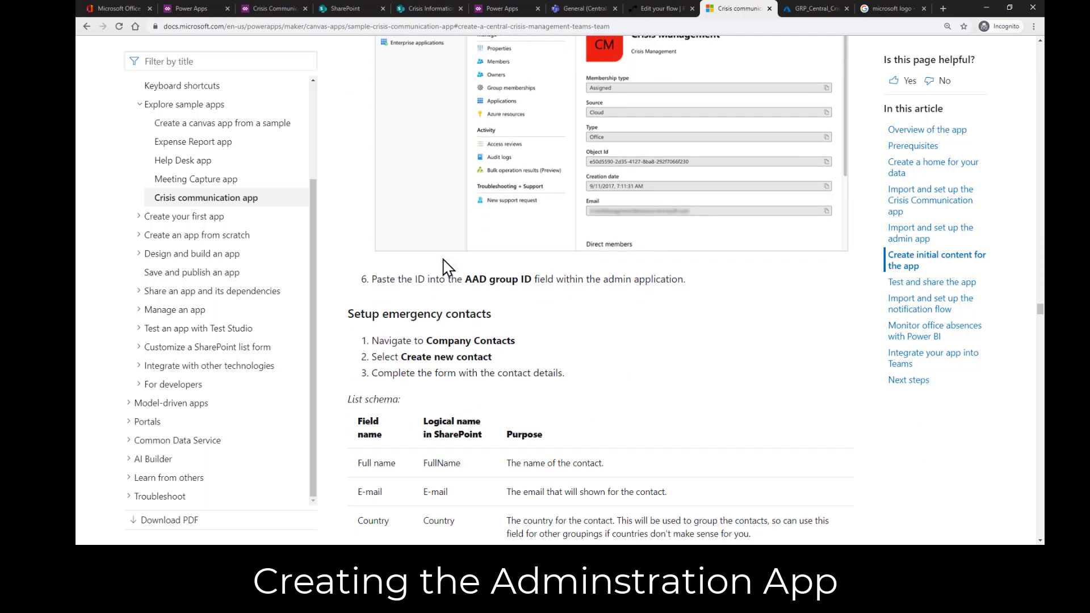
{"action": "scroll", "coordinate": [443, 266], "scroll_direction": "down", "scroll_amount": 1}
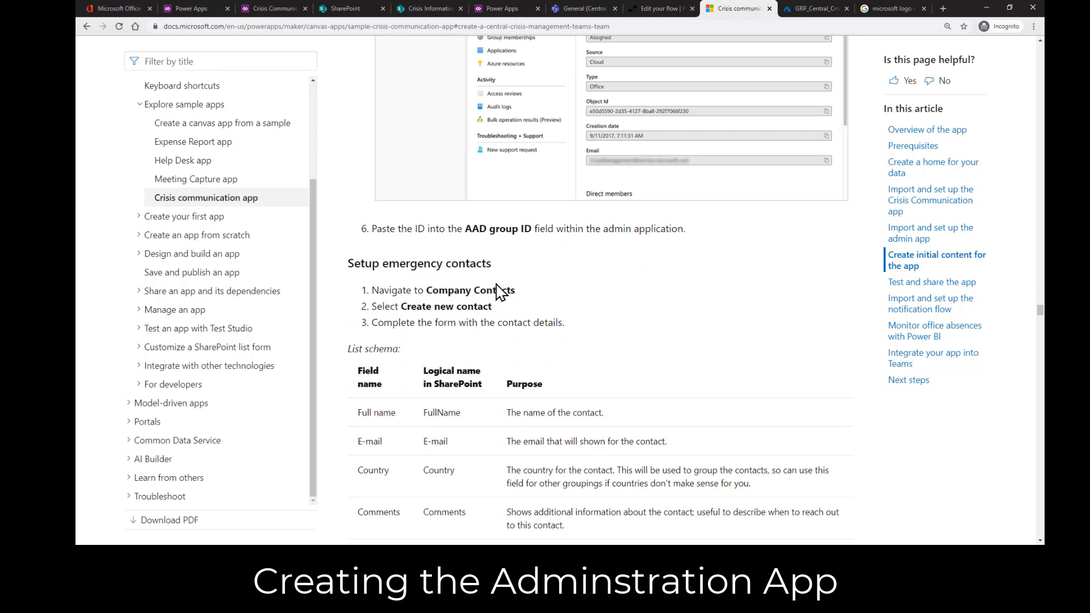
{"action": "scroll", "coordinate": [497, 291], "scroll_direction": "up", "scroll_amount": 4}
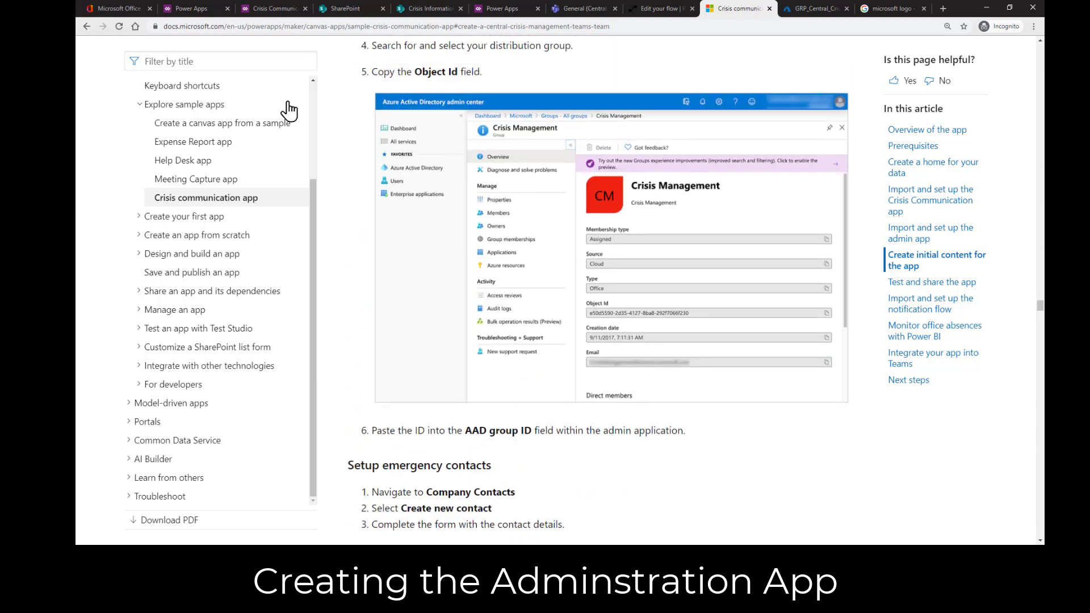
Select and copy the full web link from the Crisis Communication app's Details page.
{"action": "left_click", "coordinate": [202, 18]}
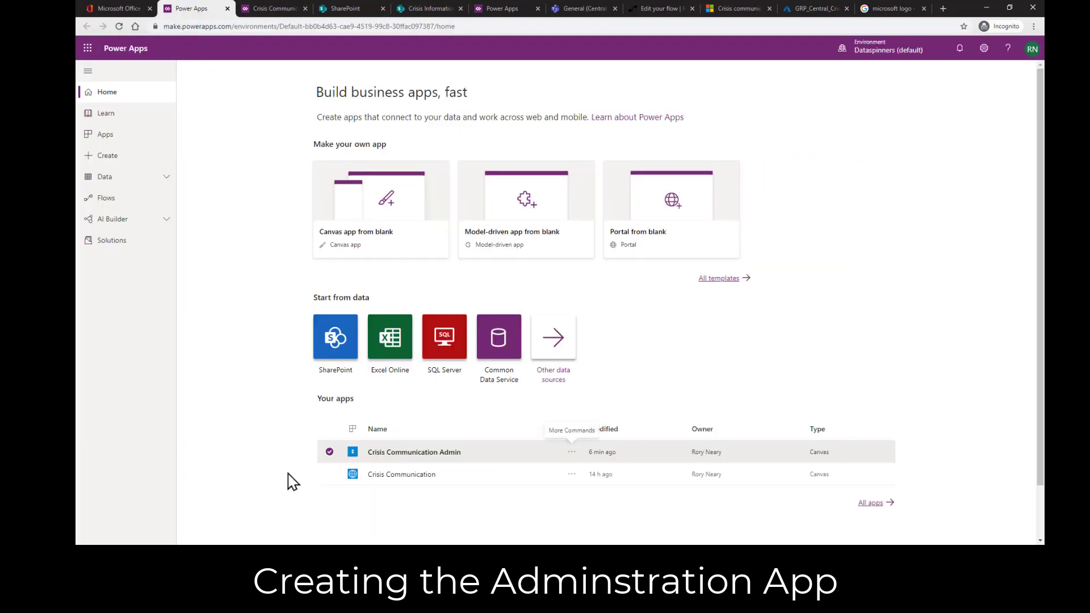
{"action": "left_click", "coordinate": [571, 474]}
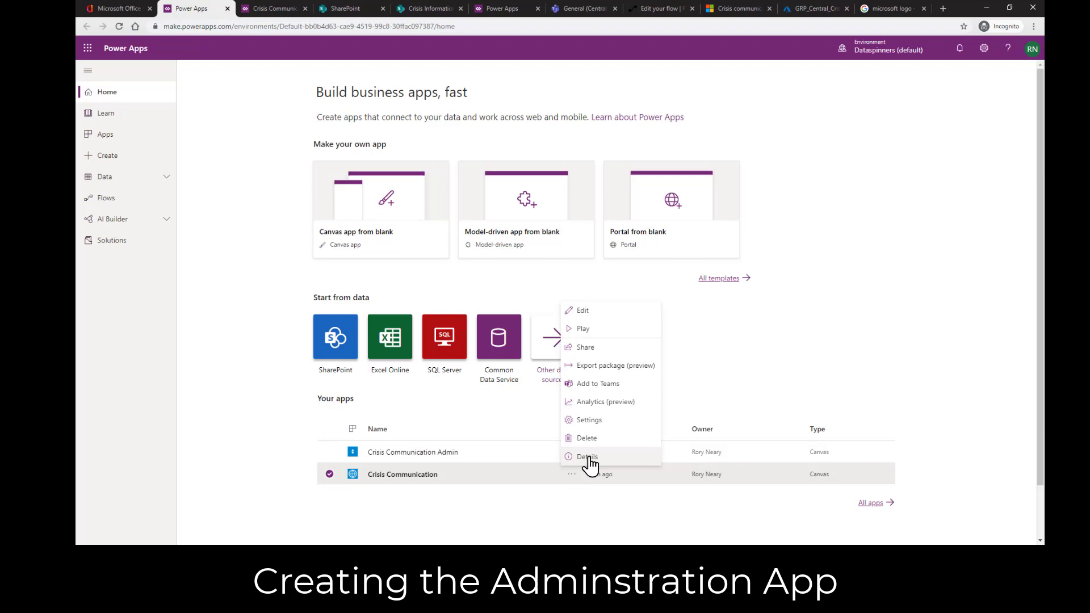
{"action": "left_click", "coordinate": [585, 457]}
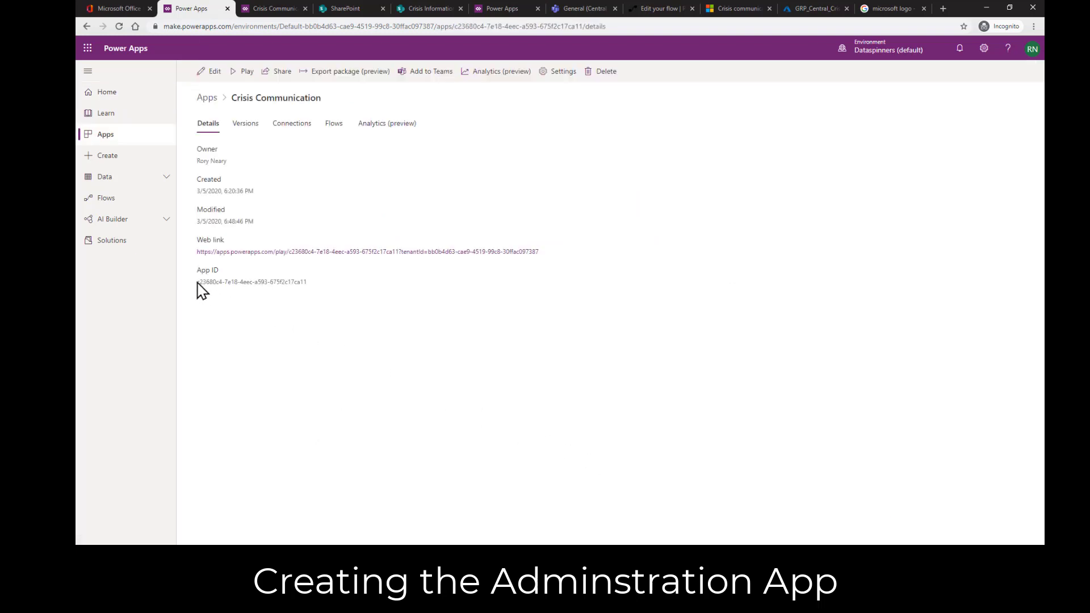
{"action": "left_click_drag", "start_coordinate": [196, 282], "coordinate": [307, 283]}
{"action": "left_click", "coordinate": [264, 9]}
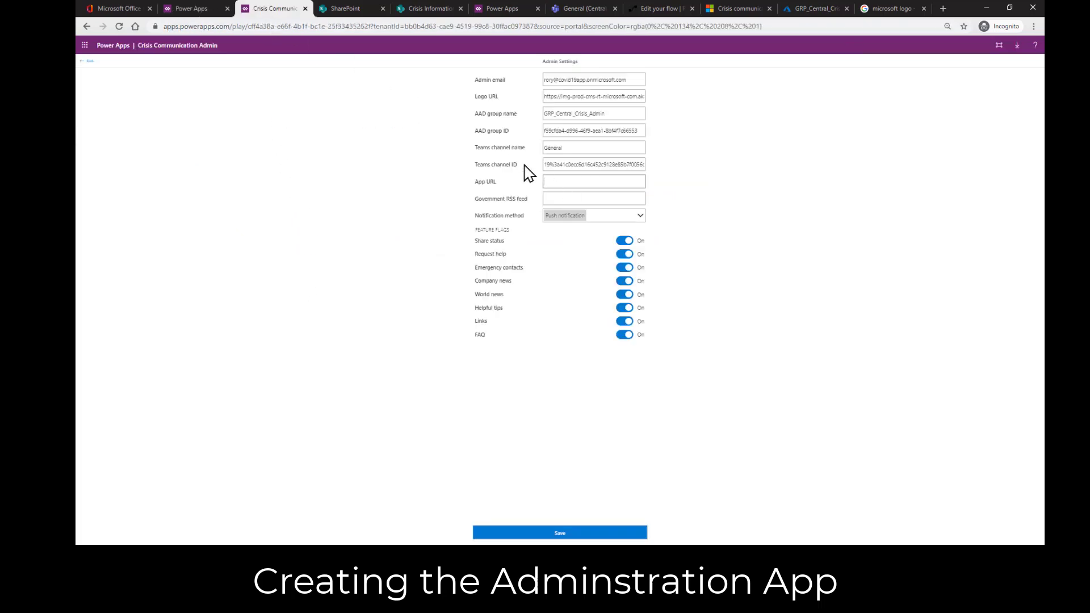
{"action": "left_click", "coordinate": [194, 6]}
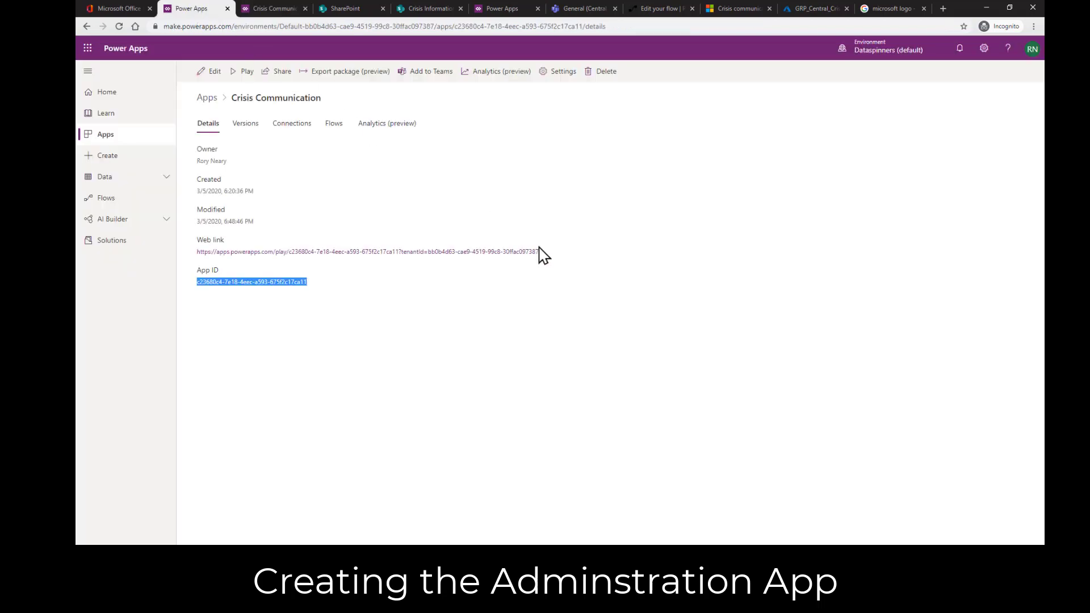
{"action": "left_click_drag", "start_coordinate": [538, 252], "coordinate": [217, 259]}
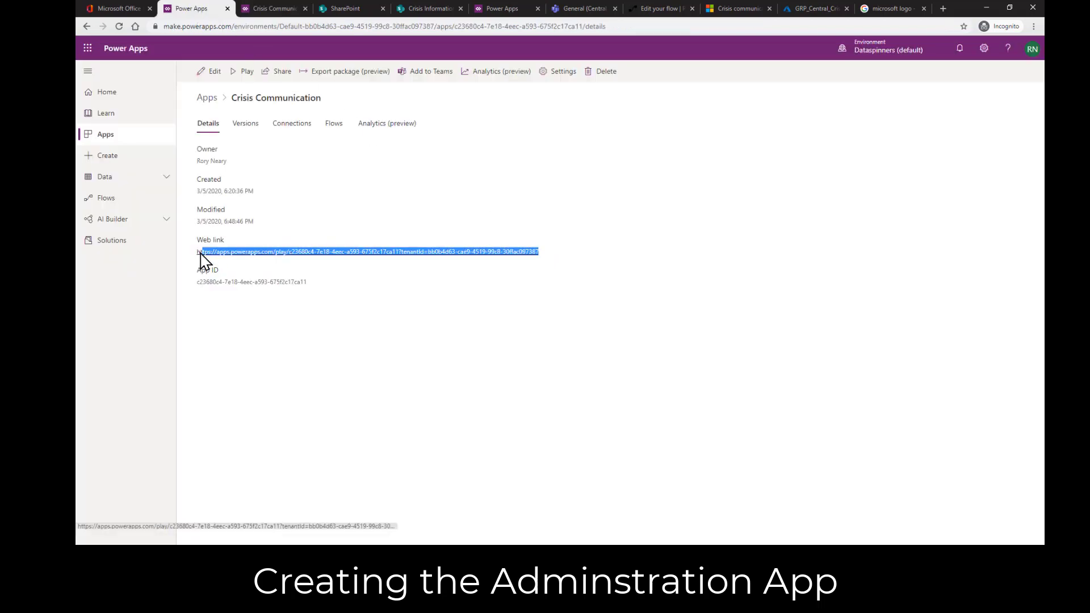
{"action": "left_click", "coordinate": [260, 8]}
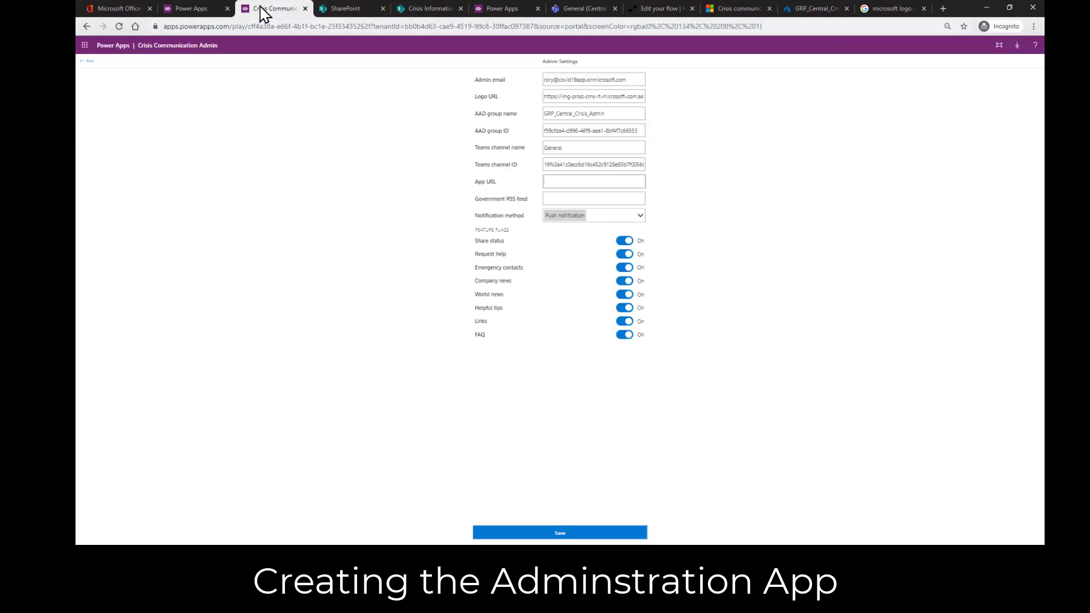
Paste the Crisis Communication app's web link into App URL, leaving Government RSS feed empty.
{"action": "key", "text": "ctrl+v"}
{"action": "left_click", "coordinate": [577, 198]}
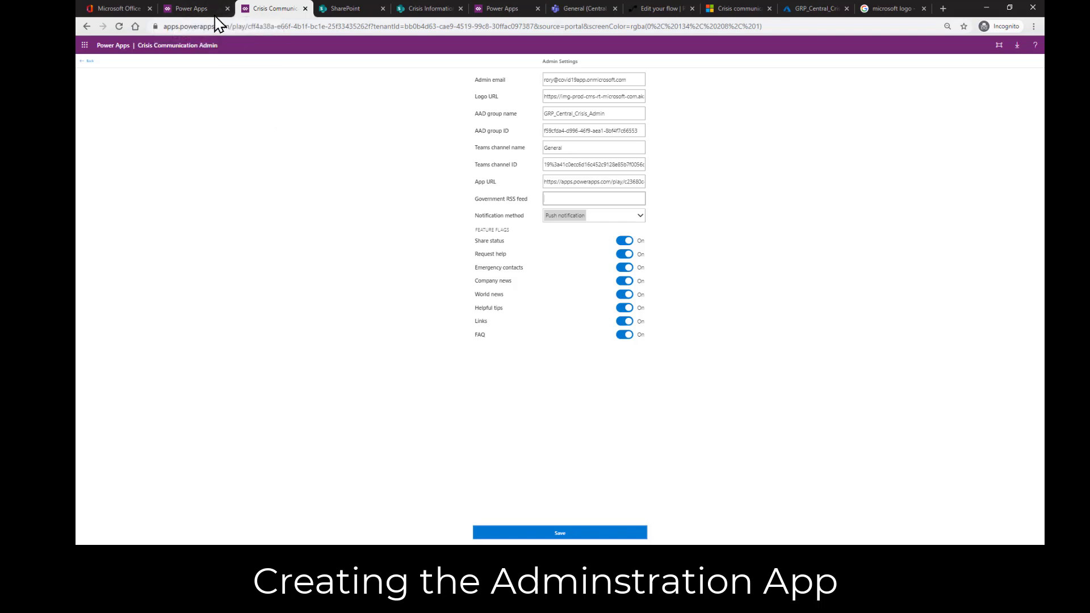
{"action": "left_click", "coordinate": [722, 10]}
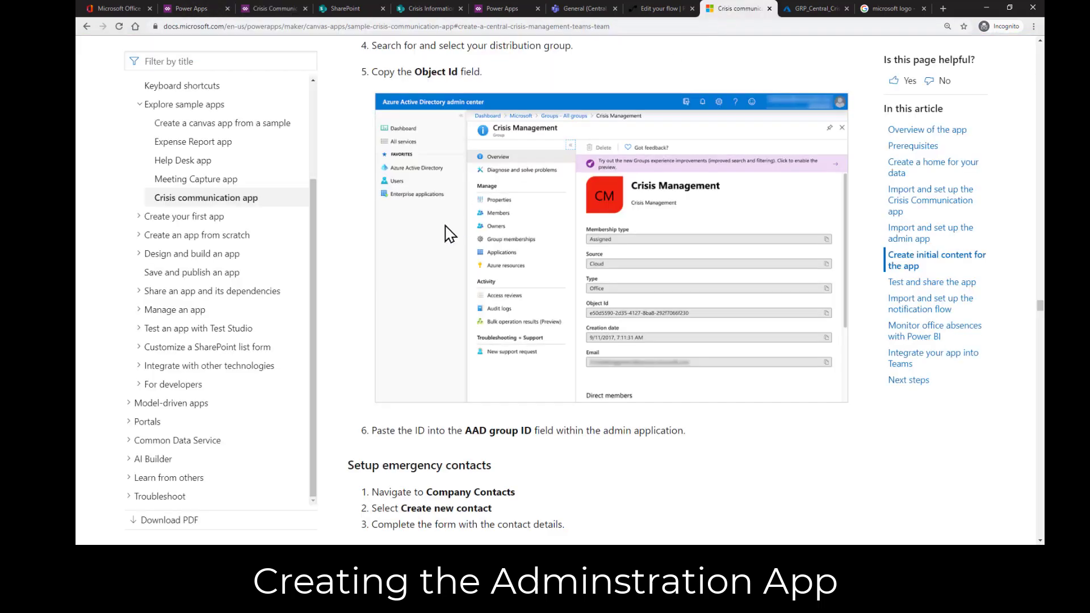
{"action": "scroll", "coordinate": [450, 234], "scroll_direction": "down", "scroll_amount": 3}
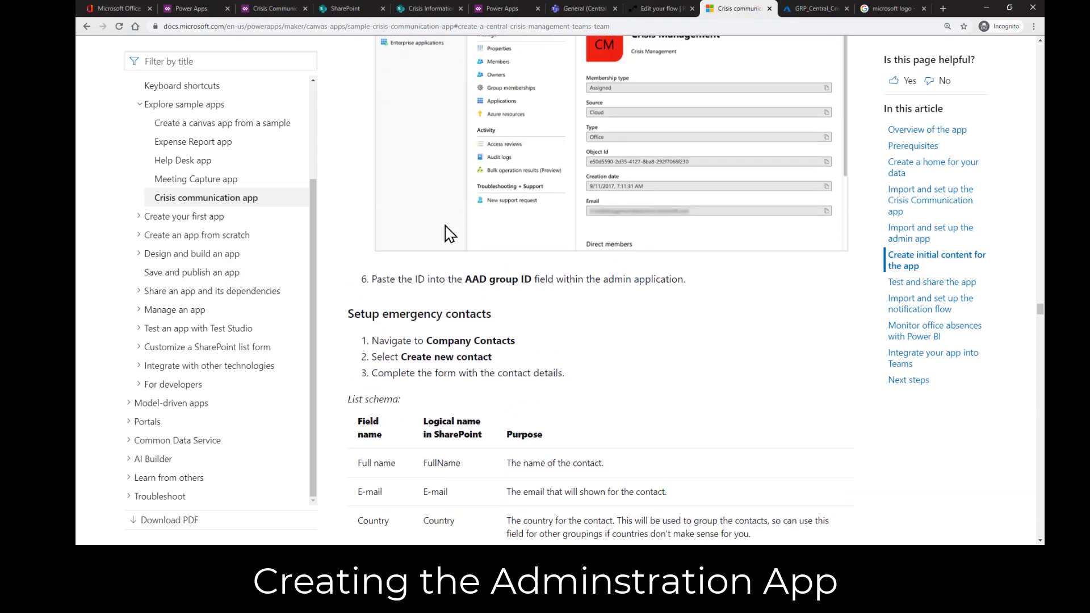
{"action": "scroll", "coordinate": [450, 233], "scroll_direction": "down", "scroll_amount": 3}
{"action": "scroll", "coordinate": [449, 233], "scroll_direction": "up", "scroll_amount": 4}
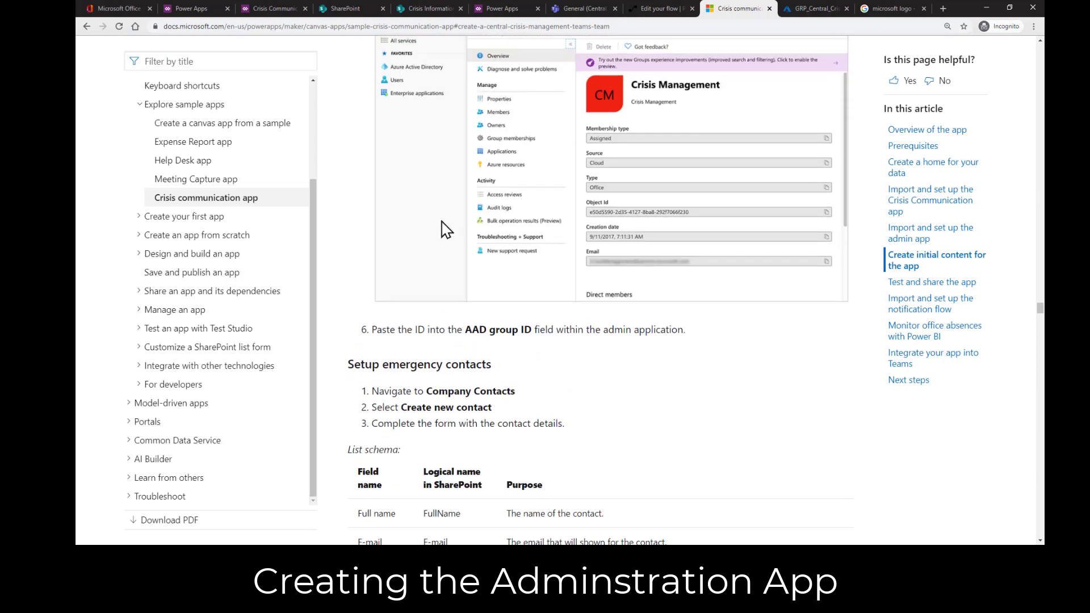
{"action": "left_click", "coordinate": [267, 11]}
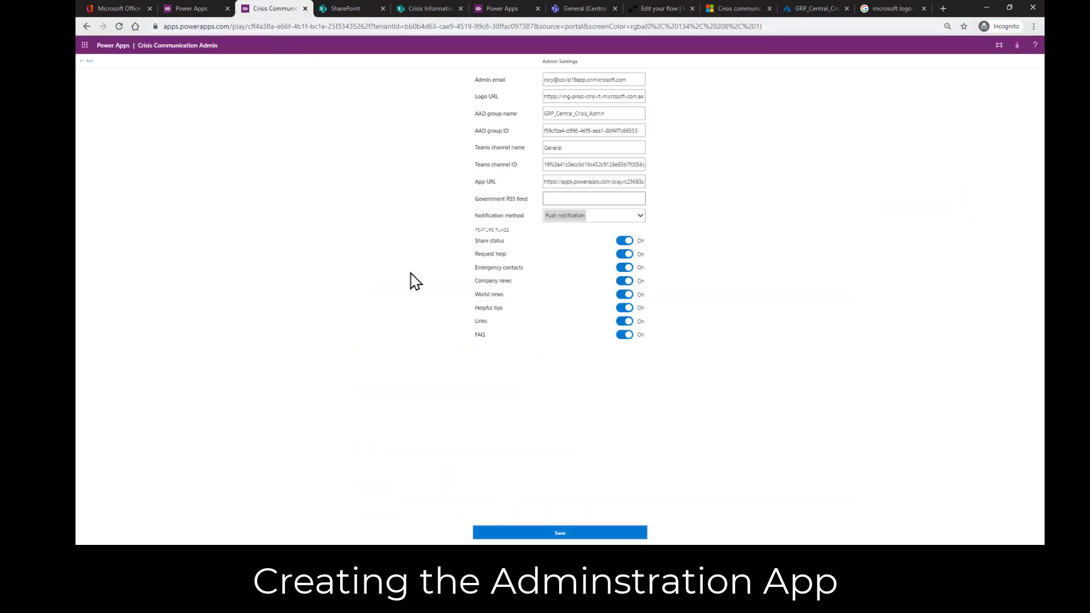
Save the admin settings, check the empty Company Contacts list, and dock the Docs tab beside the app.
{"action": "left_click", "coordinate": [558, 534]}
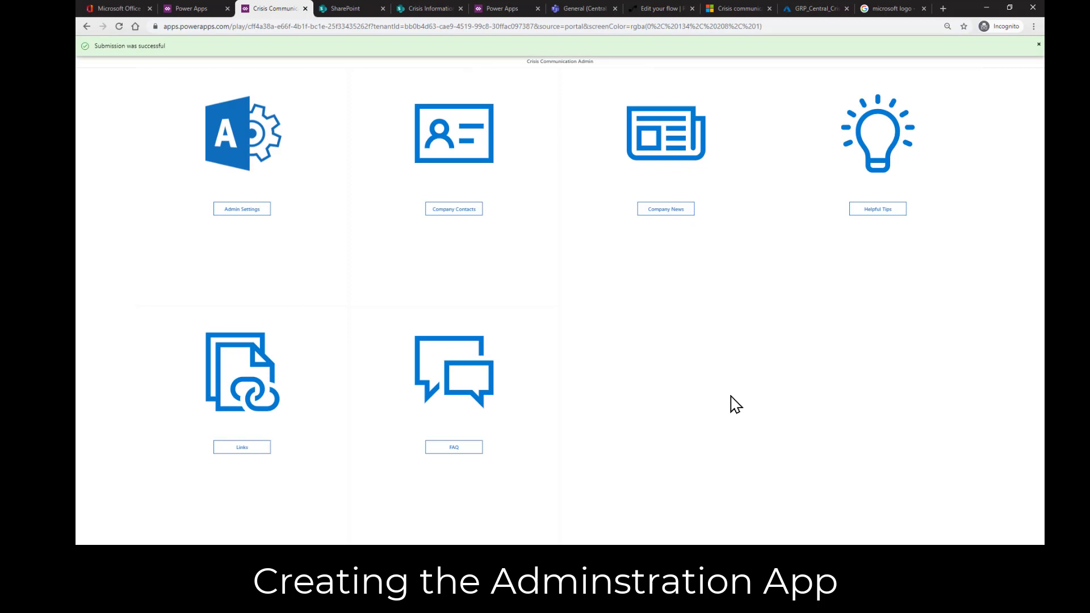
{"action": "left_click", "coordinate": [1038, 44]}
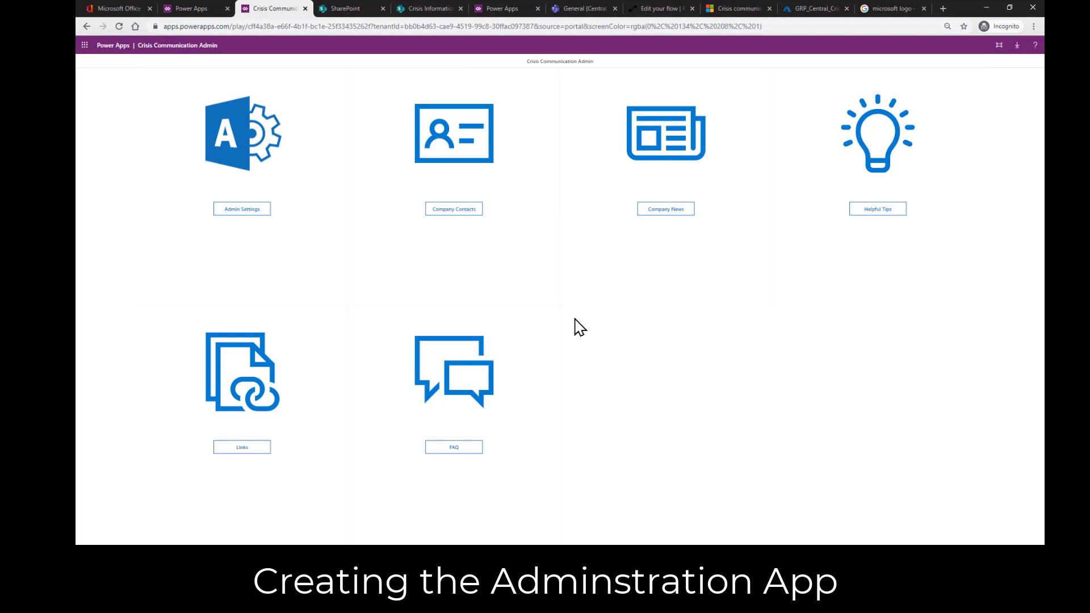
{"action": "left_click", "coordinate": [449, 213]}
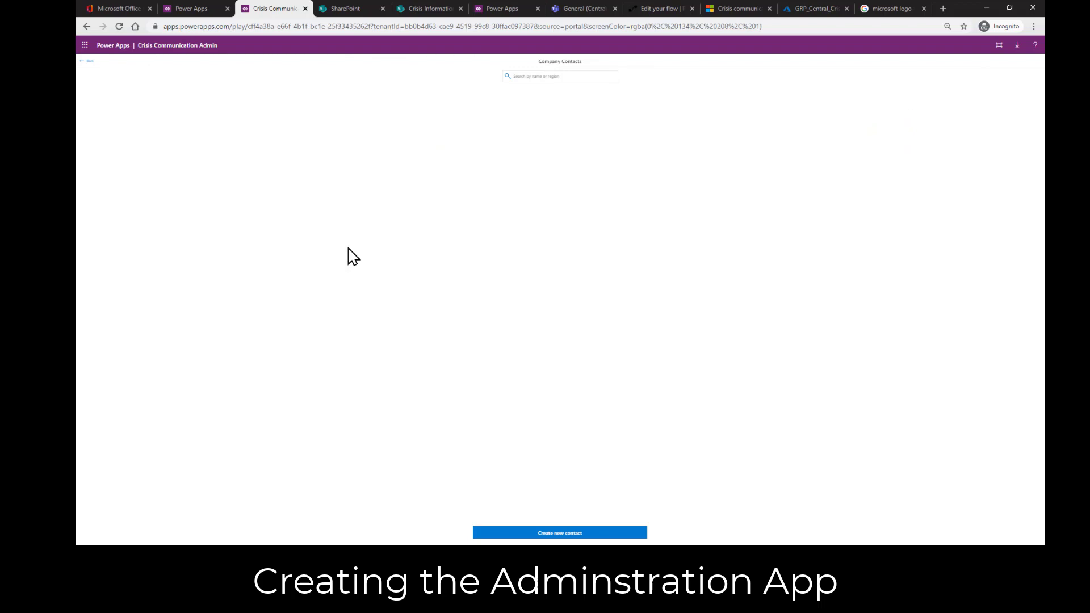
{"action": "left_click", "coordinate": [85, 71]}
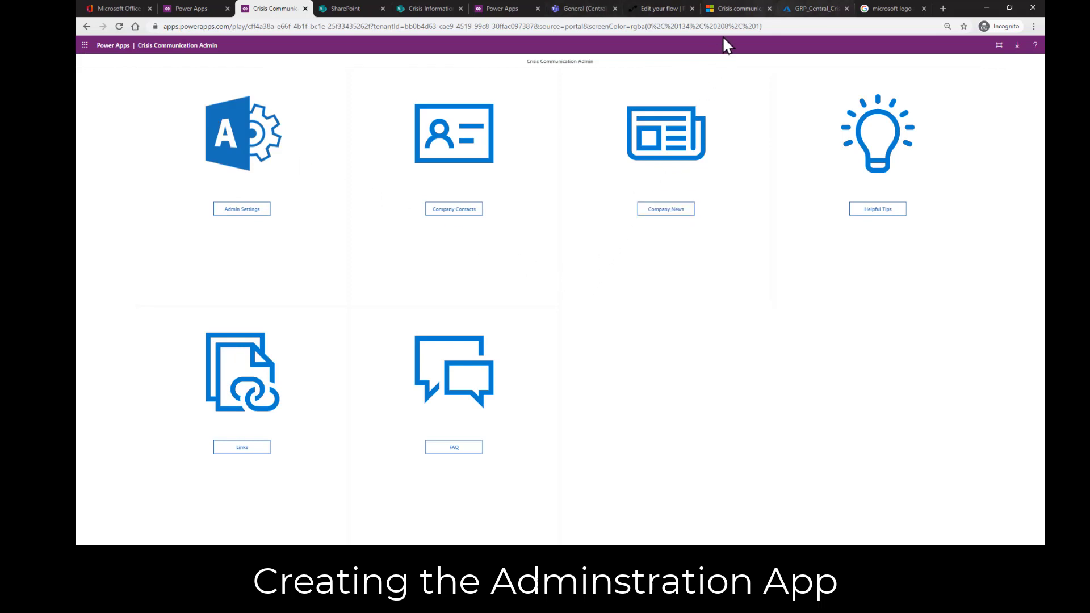
{"action": "left_click_drag", "start_coordinate": [743, 14], "coordinate": [353, 12]}
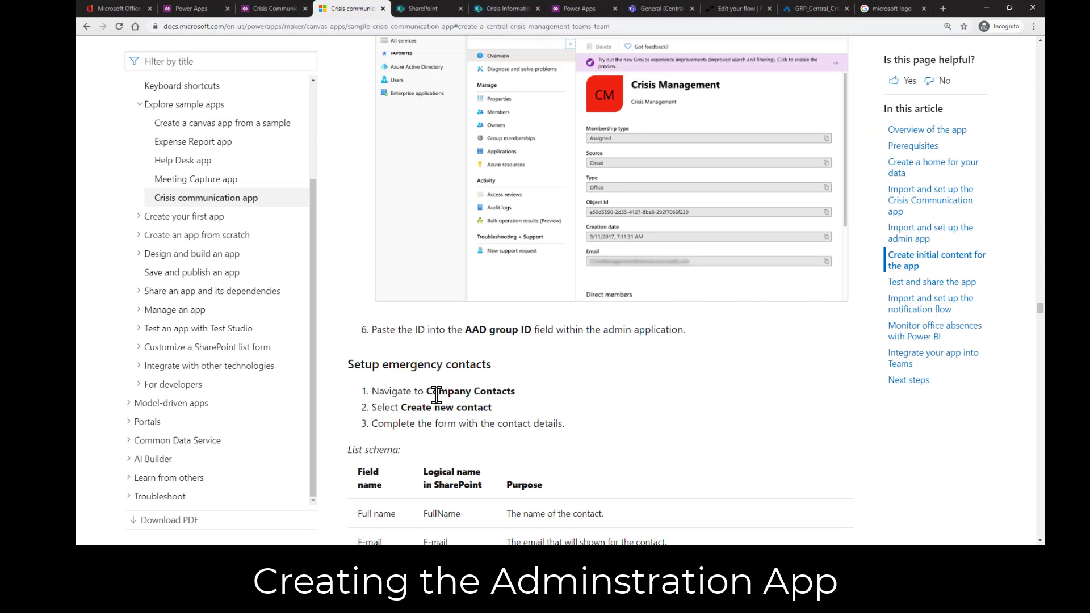
Review the contact list schema down to the Deprecated field, then return to the admin app.
{"action": "scroll", "coordinate": [436, 395], "scroll_direction": "down", "scroll_amount": 3}
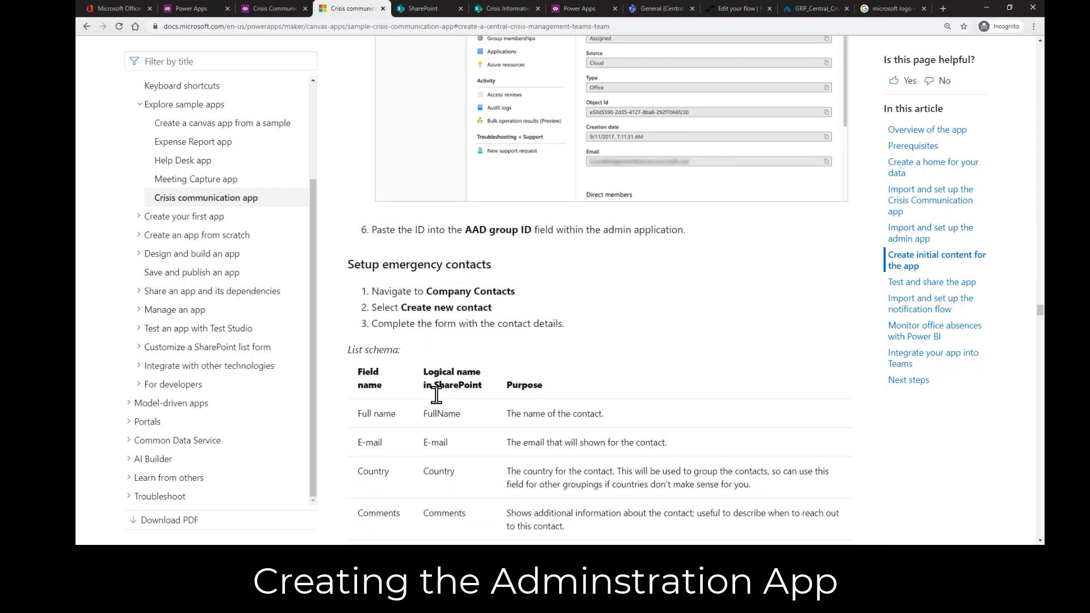
{"action": "left_click", "coordinate": [269, 10]}
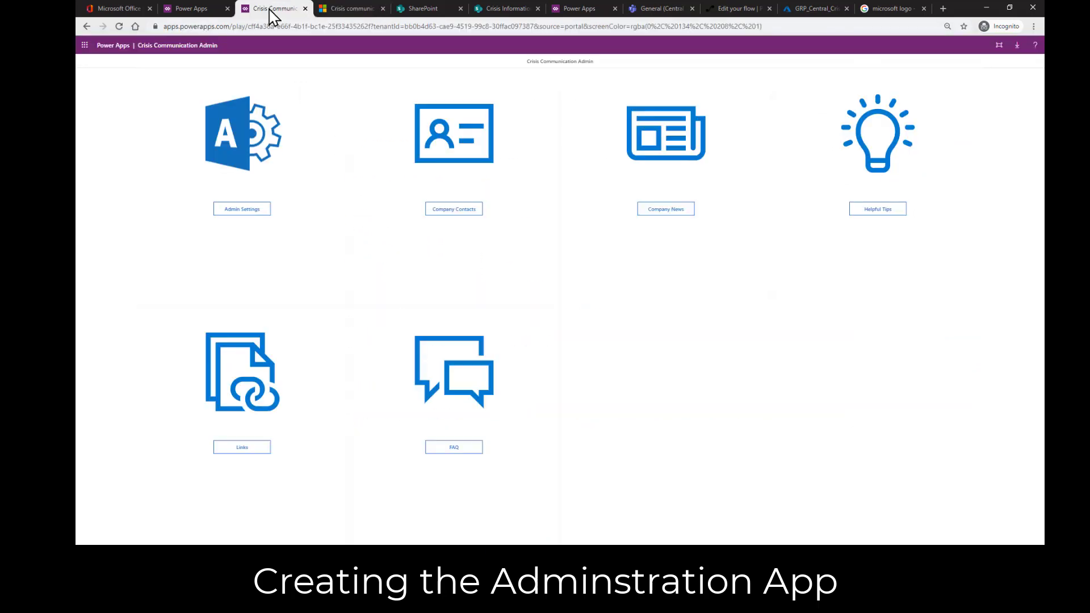
Clear the leftover Company Contacts search text and start a blank new contact form.
{"action": "left_click", "coordinate": [449, 213]}
{"action": "left_click", "coordinate": [553, 77]}
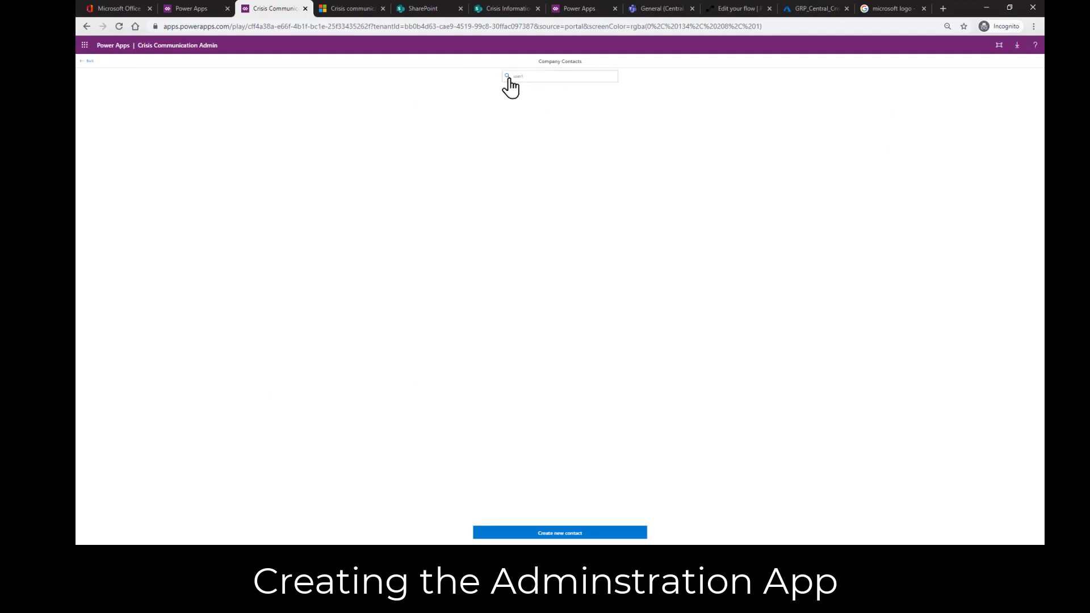
{"action": "left_click_drag", "start_coordinate": [526, 76], "coordinate": [507, 78]}
{"action": "key", "text": "BackSpace"}
{"action": "left_click", "coordinate": [572, 539]}
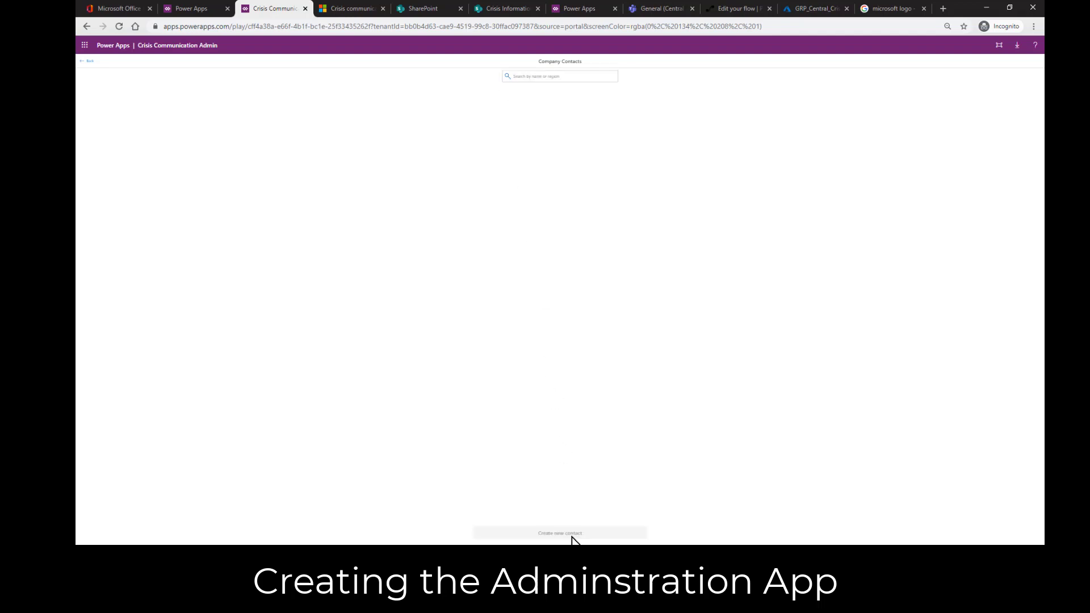
{"action": "left_click", "coordinate": [566, 80]}
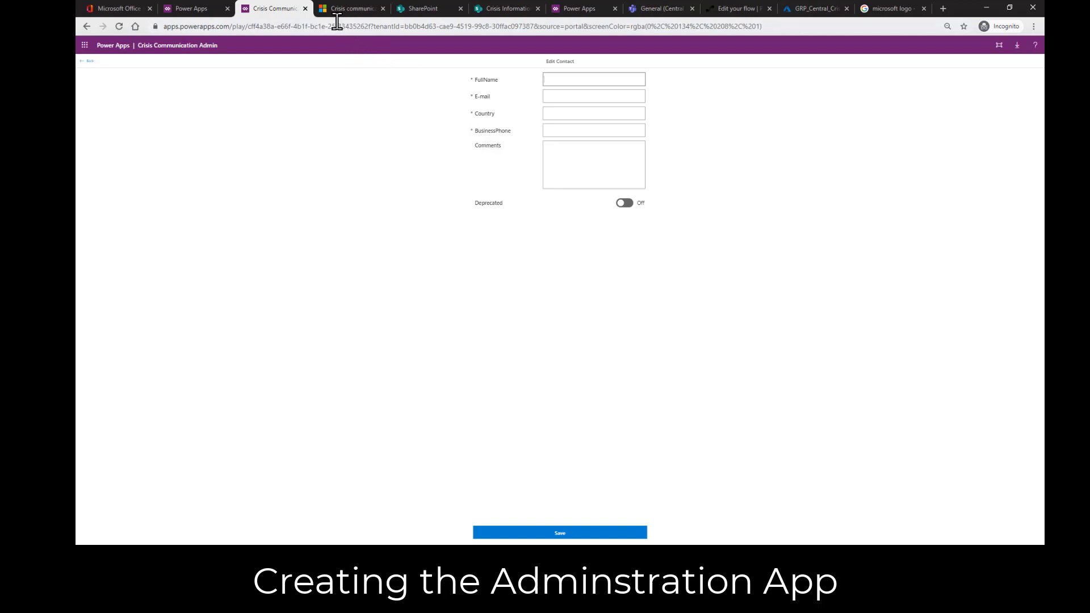
Copy the account e-mail address from your Delve profile and return to the Edit Contact form.
{"action": "left_click", "coordinate": [113, 10]}
{"action": "left_click", "coordinate": [1032, 50]}
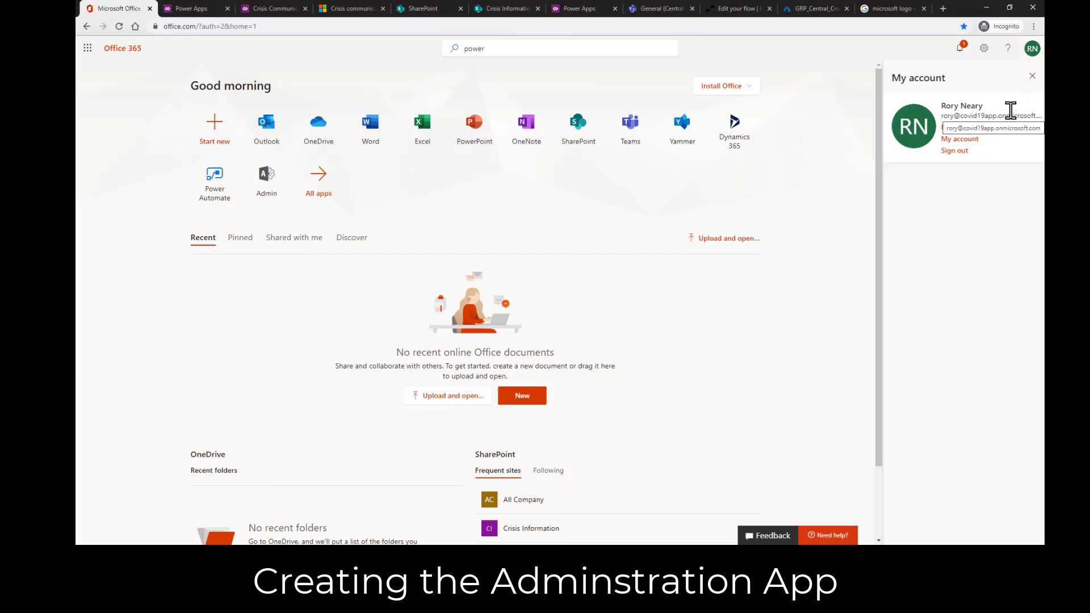
{"action": "left_click_drag", "start_coordinate": [943, 117], "coordinate": [1043, 116]}
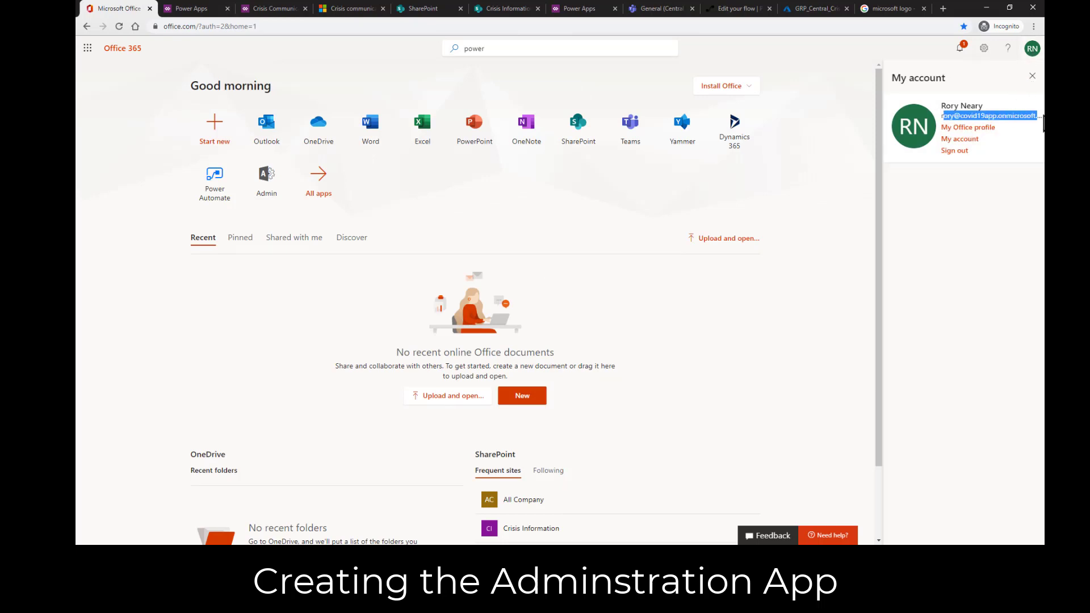
{"action": "left_click", "coordinate": [984, 128]}
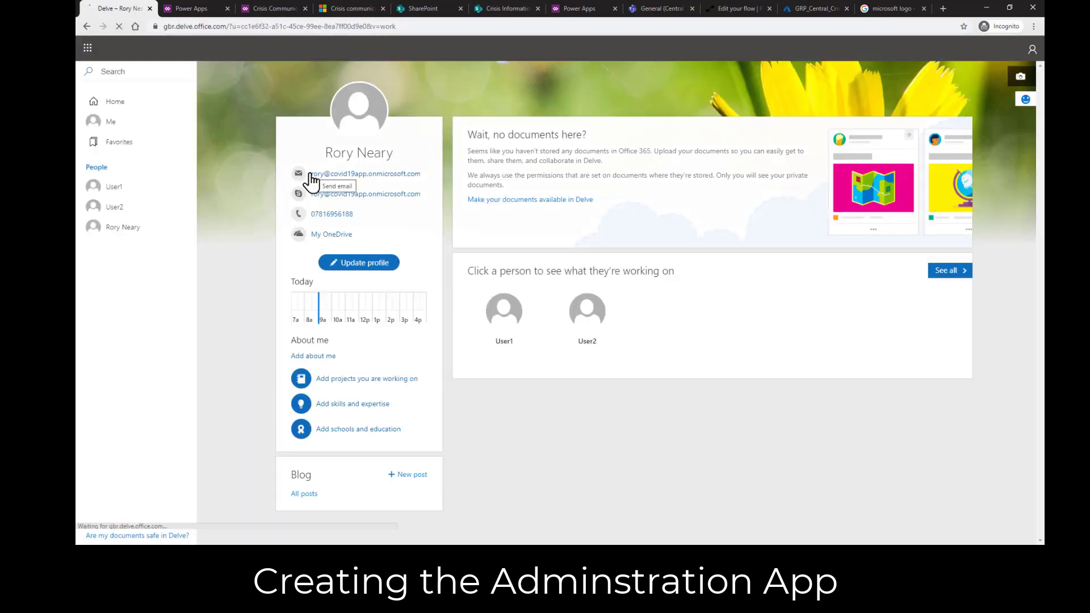
{"action": "left_click_drag", "start_coordinate": [310, 181], "coordinate": [431, 182]}
{"action": "key", "text": "ctrl+c"}
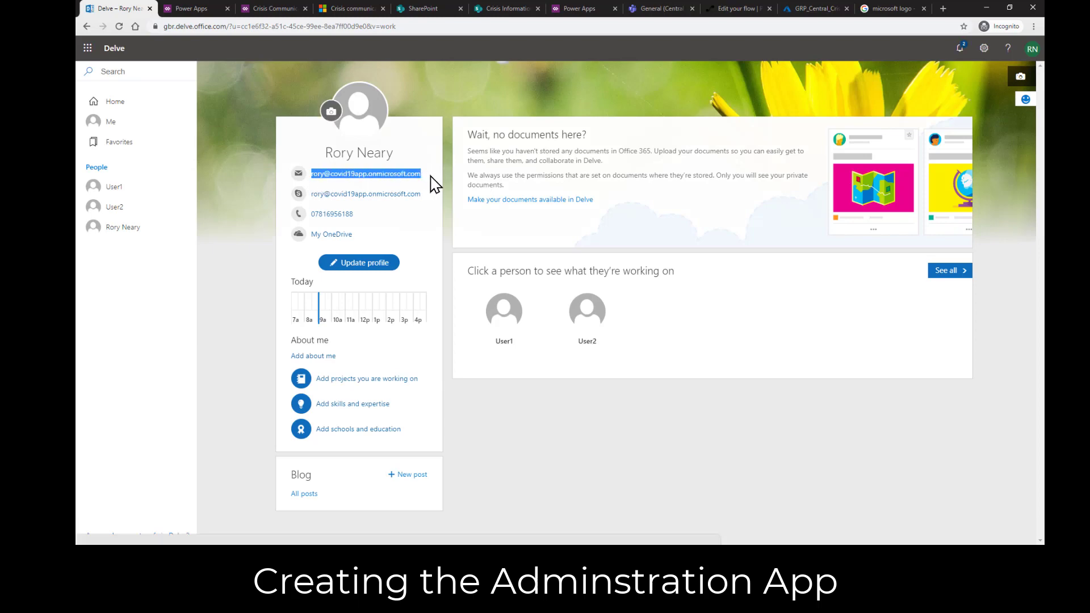
{"action": "left_click", "coordinate": [352, 7]}
{"action": "left_click", "coordinate": [280, 10]}
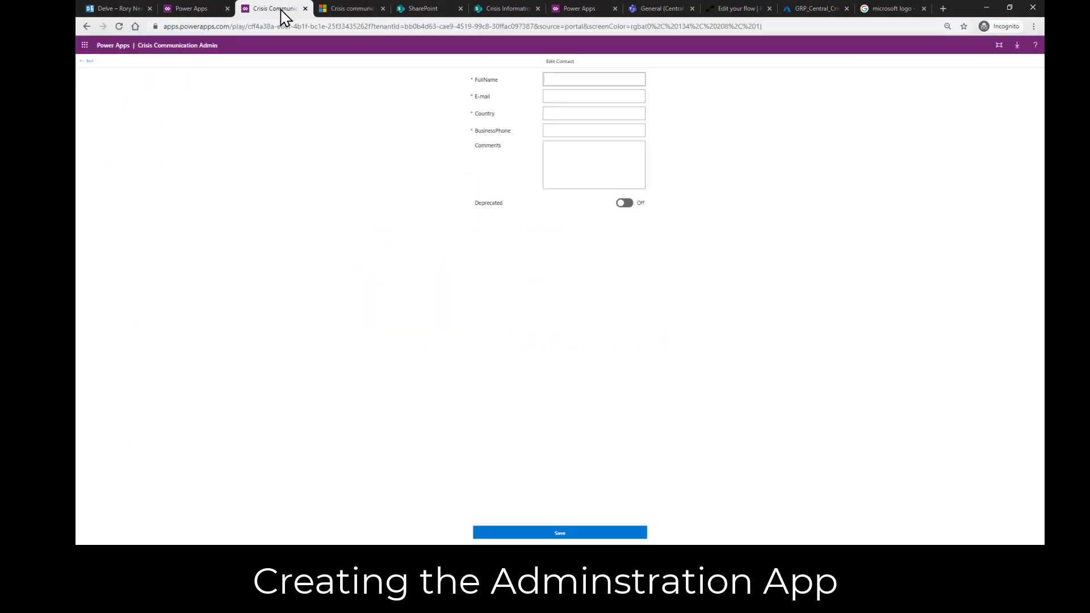
Paste the copied e-mail address into both the FullName and E-mail fields.
{"action": "left_click", "coordinate": [567, 82]}
{"action": "key", "text": "ctrl+v"}
{"action": "left_click", "coordinate": [567, 96]}
{"action": "left_click_drag", "start_coordinate": [629, 79], "coordinate": [513, 80]}
{"action": "key", "text": "ctrl+c"}
{"action": "left_click", "coordinate": [561, 96]}
{"action": "key", "text": "ctrl+v"}
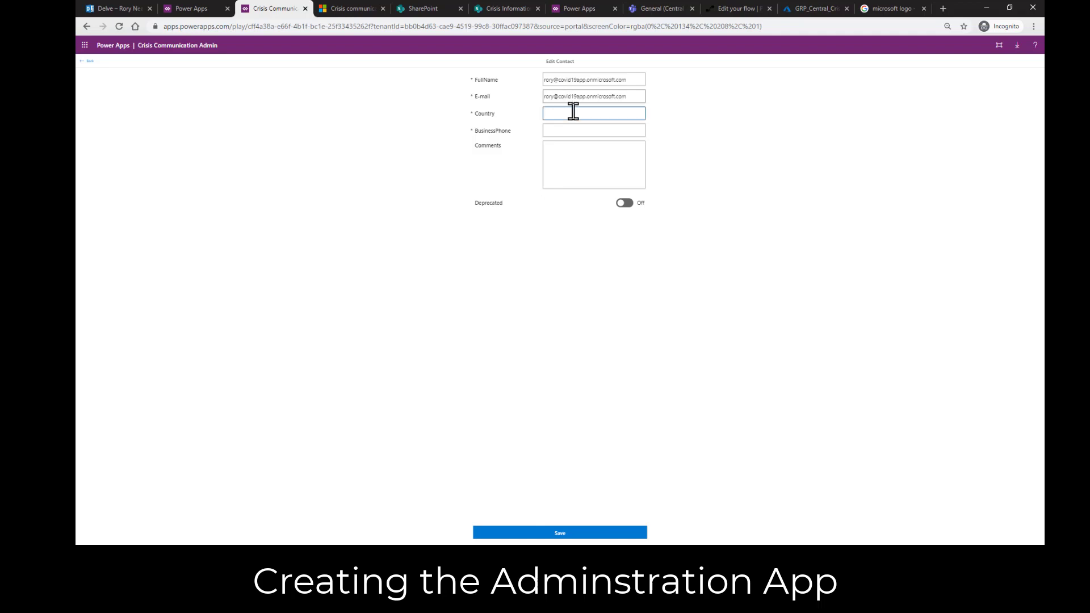
Enter United Kingdom, phone 1234, comment None, replace FullName with the holder's name, and save.
{"action": "left_click", "coordinate": [574, 113]}
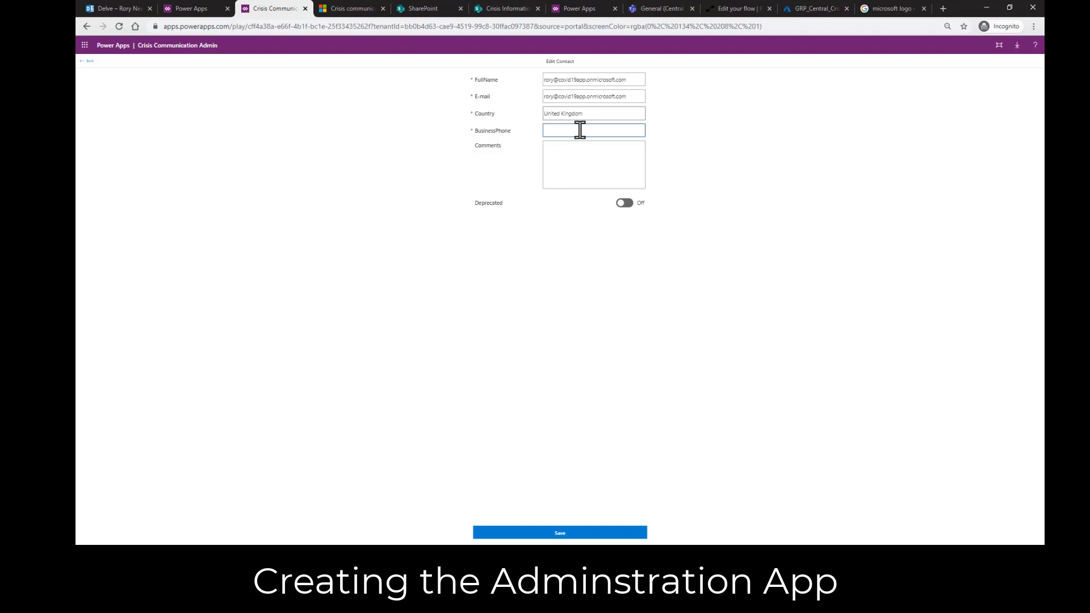
{"action": "left_click", "coordinate": [580, 130]}
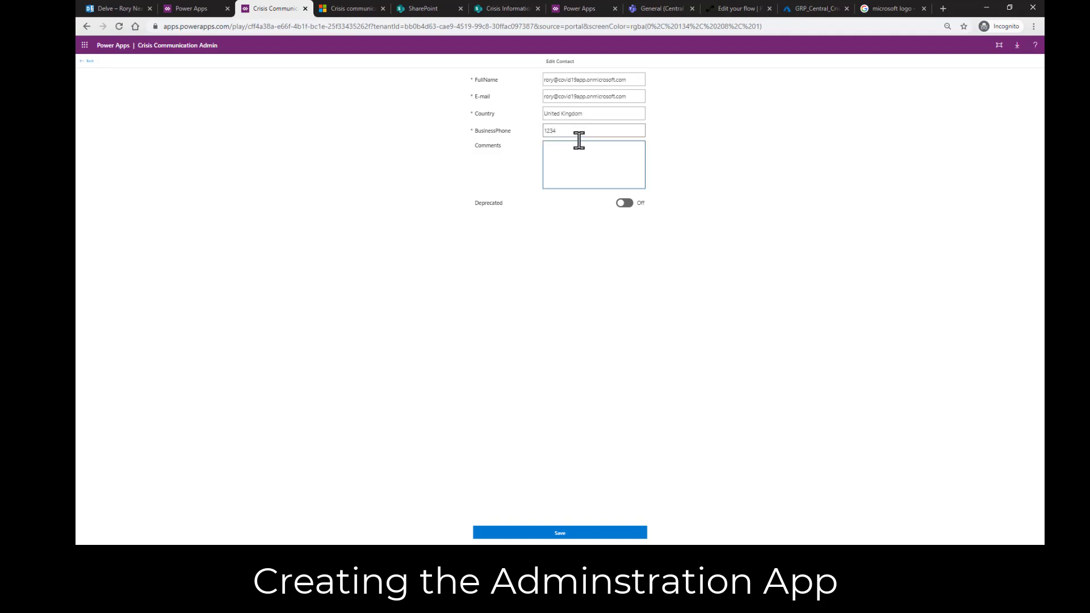
{"action": "left_click", "coordinate": [576, 155]}
{"action": "type", "text": "None"}
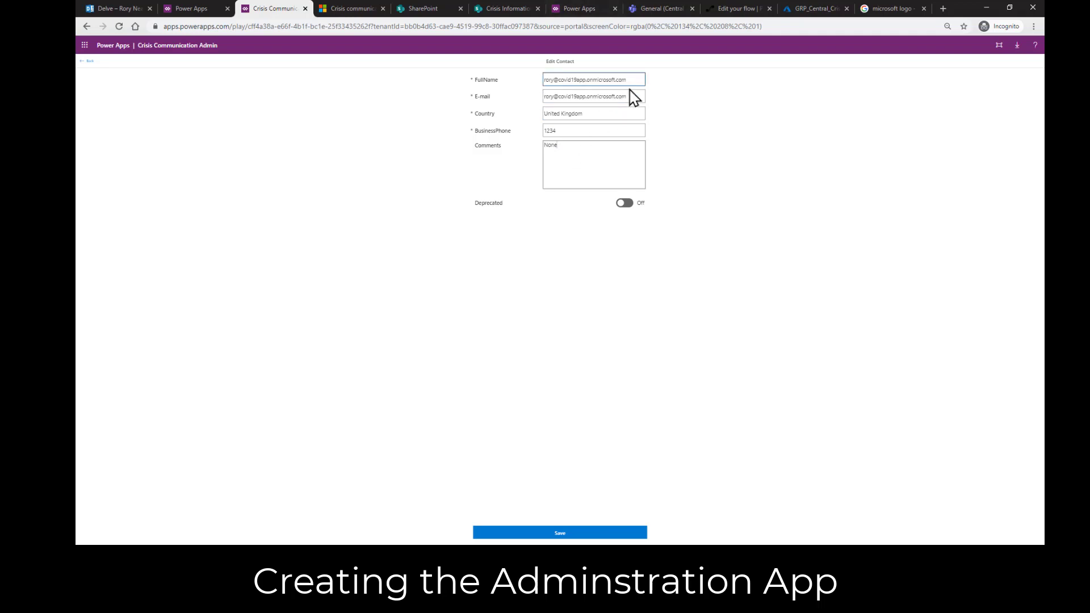
{"action": "left_click_drag", "start_coordinate": [634, 80], "coordinate": [518, 86]}
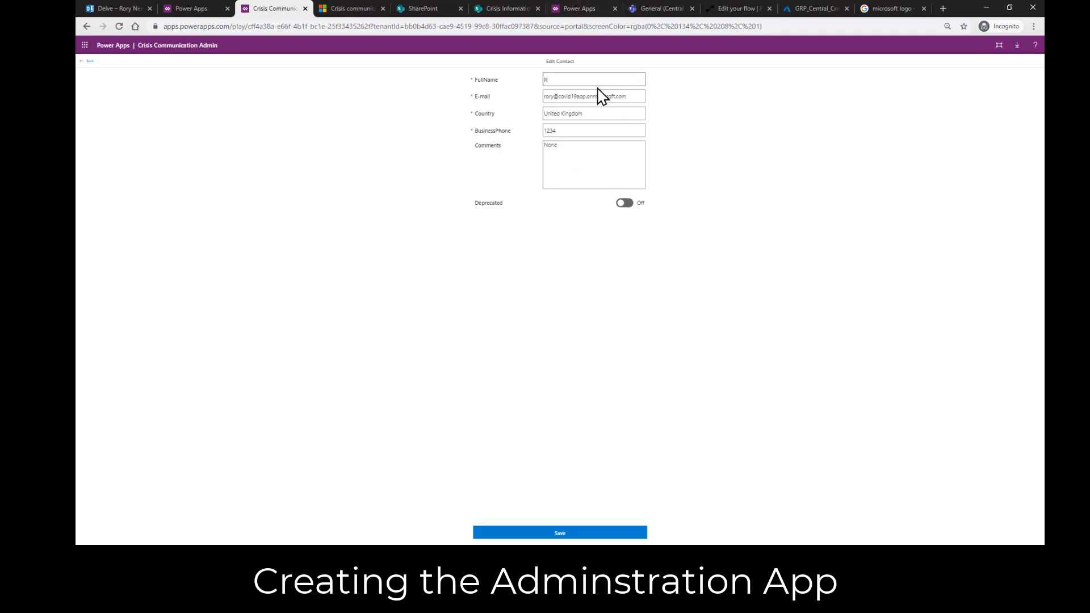
{"action": "left_click", "coordinate": [558, 532]}
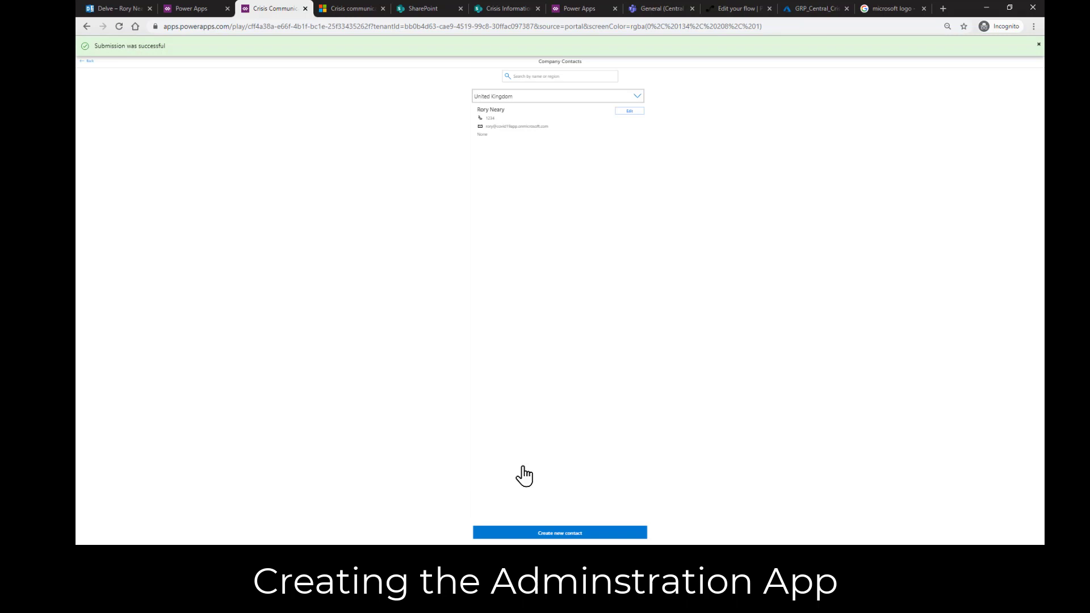
{"action": "left_click", "coordinate": [567, 533]}
Fill FullName and E-mail with the test user's name and e-mail address.
{"action": "left_click", "coordinate": [569, 78]}
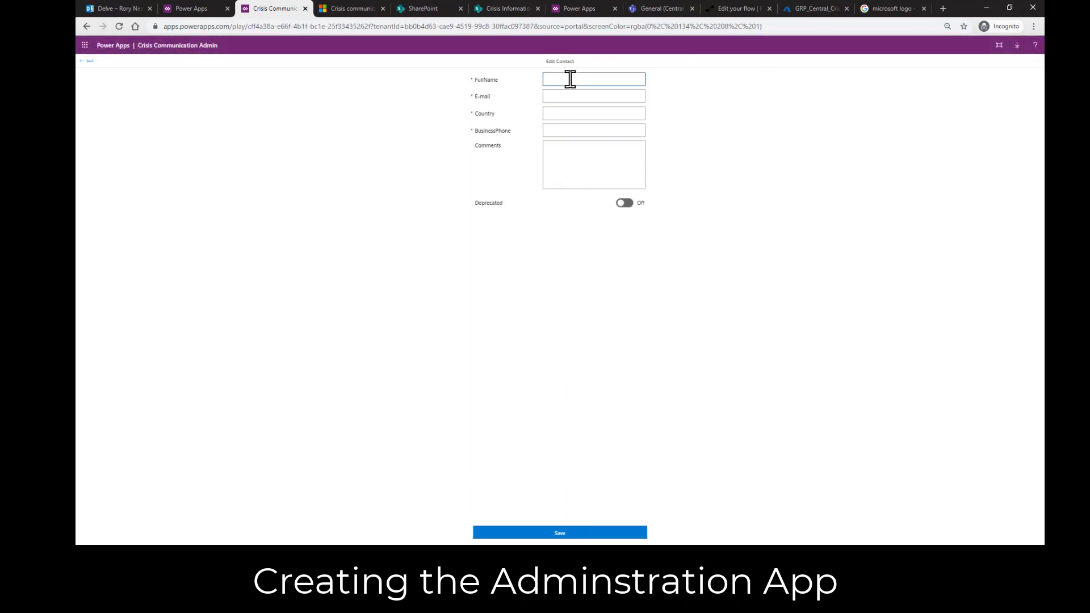
{"action": "key", "text": "ctrl+v"}
{"action": "left_click_drag", "start_coordinate": [630, 78], "coordinate": [516, 90]}
{"action": "type", "text": "U"}
{"action": "left_click", "coordinate": [554, 98]}
{"action": "key", "text": "ctrl+v"}
{"action": "left_click_drag", "start_coordinate": [554, 98], "coordinate": [527, 104]}
{"action": "type", "text": "user1"}
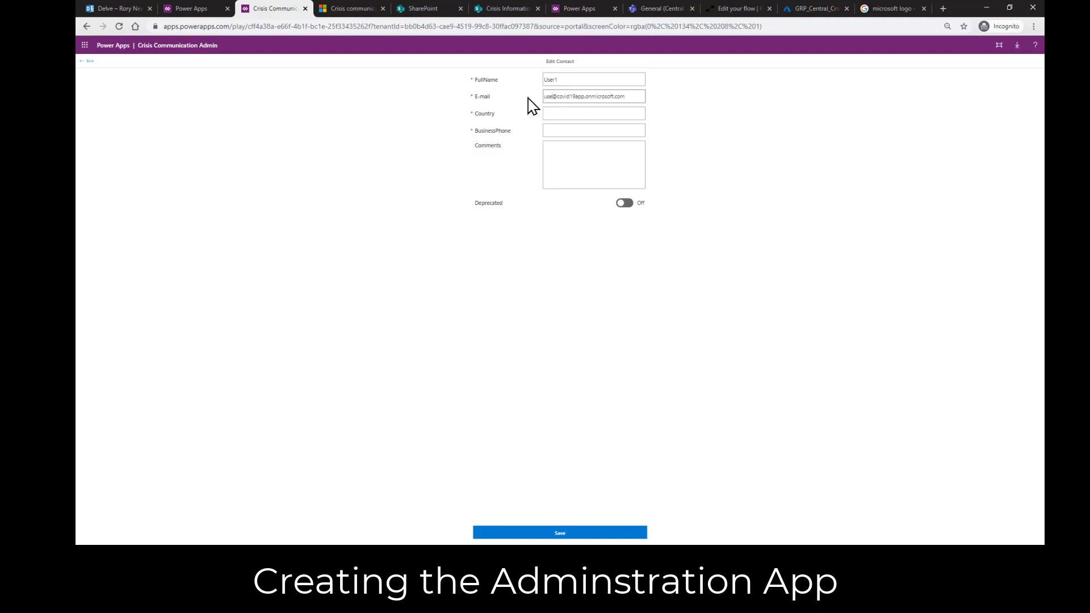
Set Country to USA and business phone 1234, then save the contact.
{"action": "left_click", "coordinate": [561, 111]}
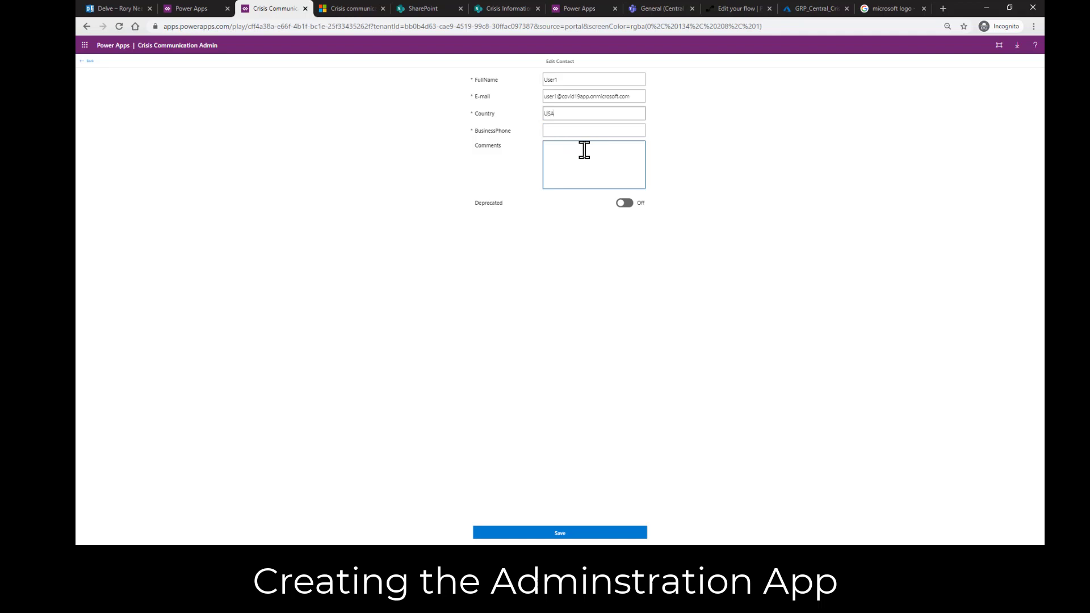
{"action": "left_click", "coordinate": [582, 128]}
{"action": "type", "text": "12"}
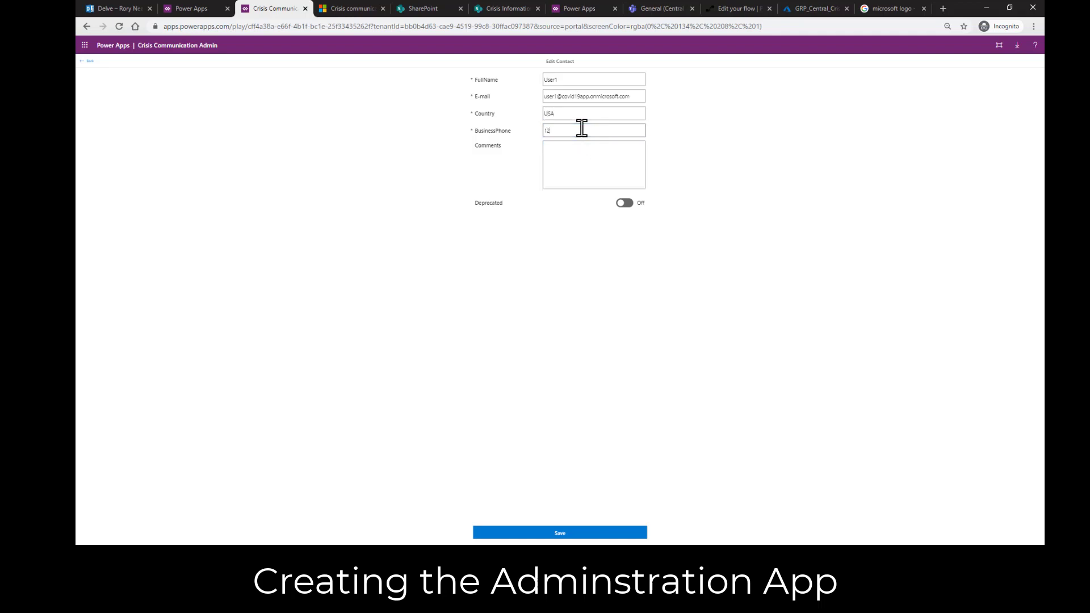
{"action": "type", "text": "34"}
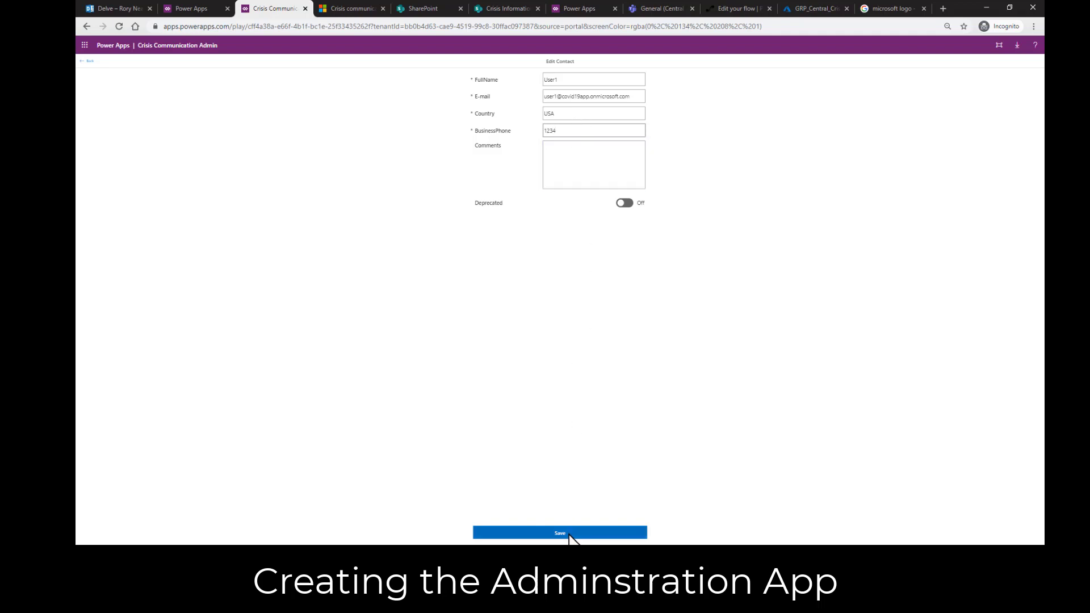
{"action": "left_click", "coordinate": [569, 534]}
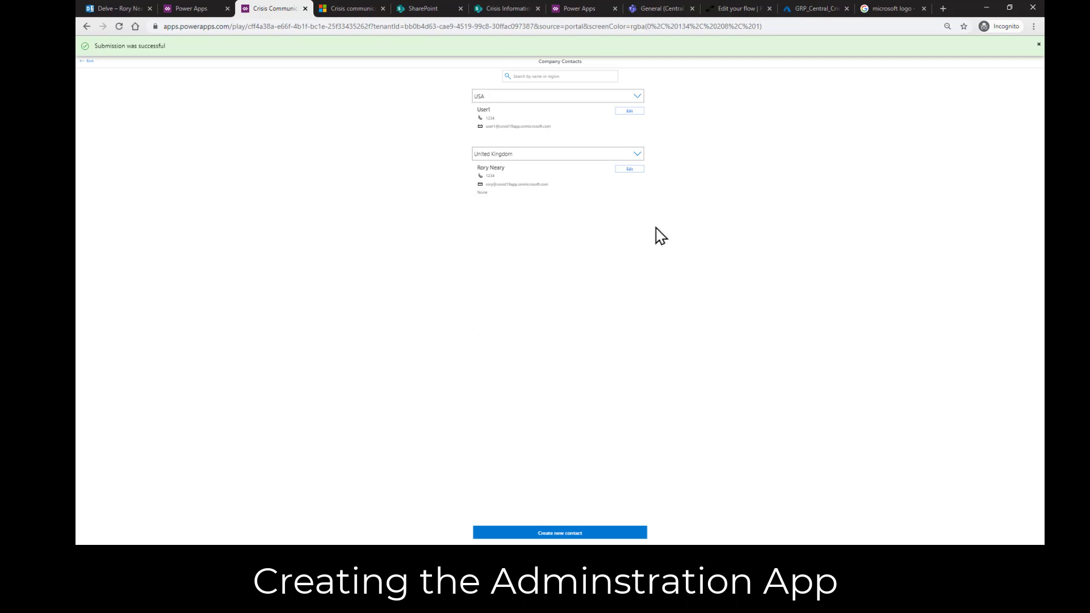
{"action": "left_click", "coordinate": [1033, 49]}
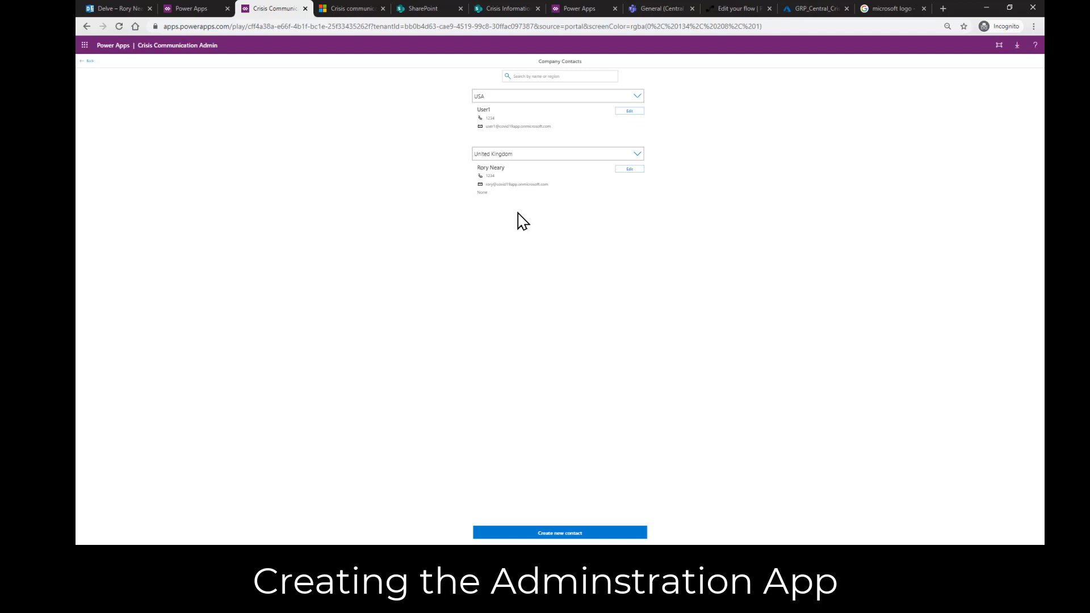
{"action": "left_click", "coordinate": [344, 9]}
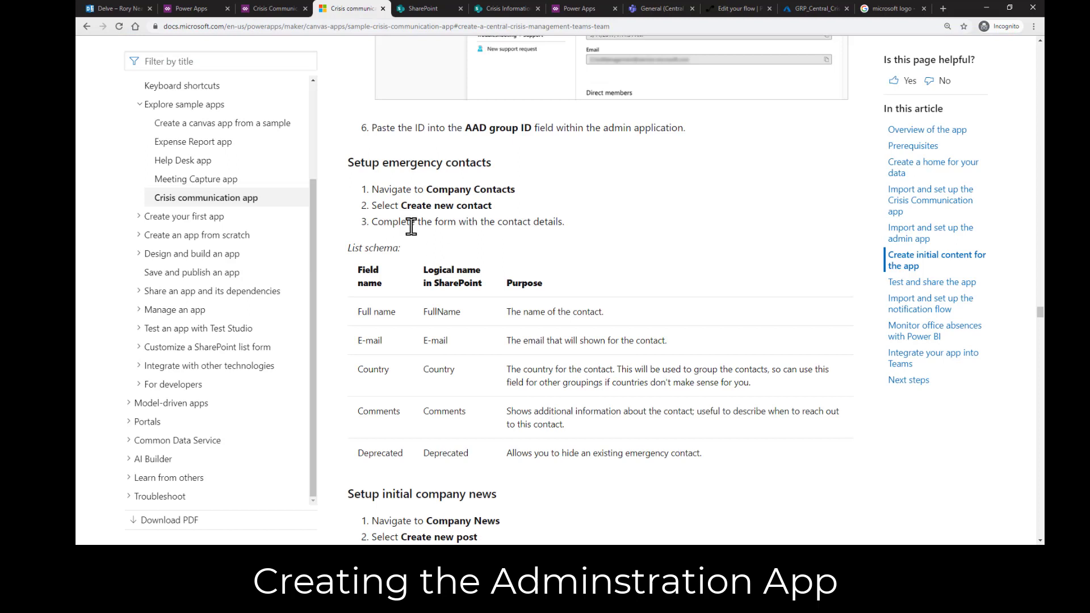
{"action": "scroll", "coordinate": [411, 228], "scroll_direction": "down", "scroll_amount": 5}
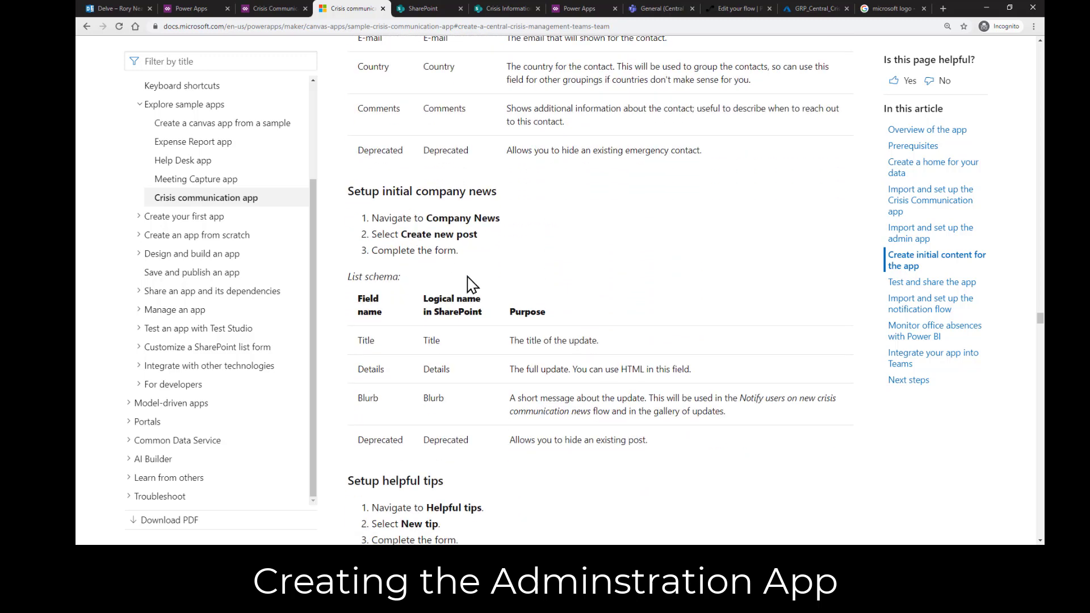
{"action": "scroll", "coordinate": [471, 284], "scroll_direction": "down", "scroll_amount": 1}
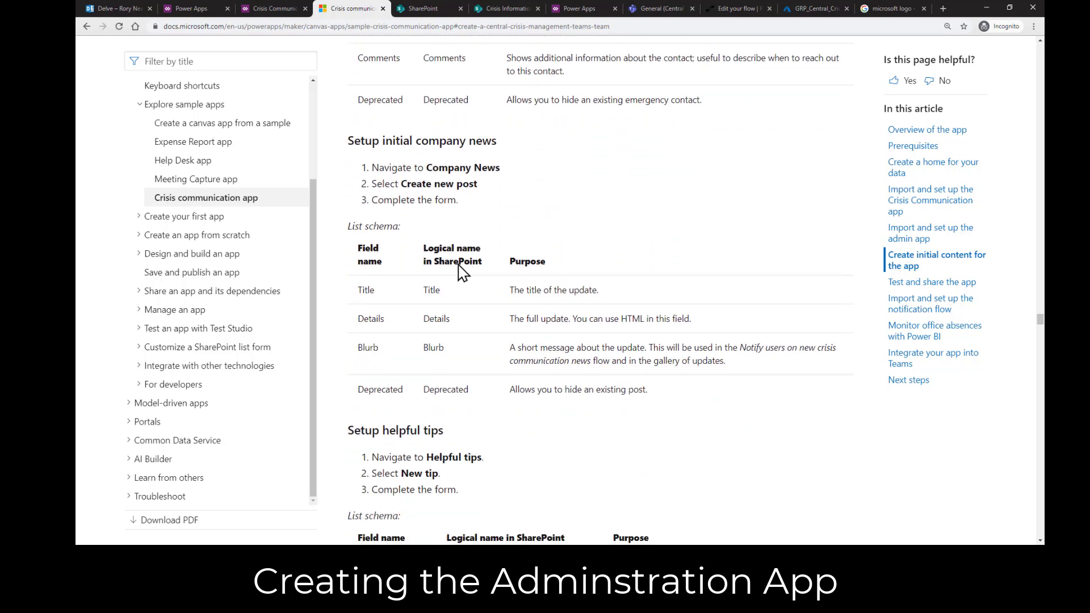
{"action": "left_click", "coordinate": [267, 10]}
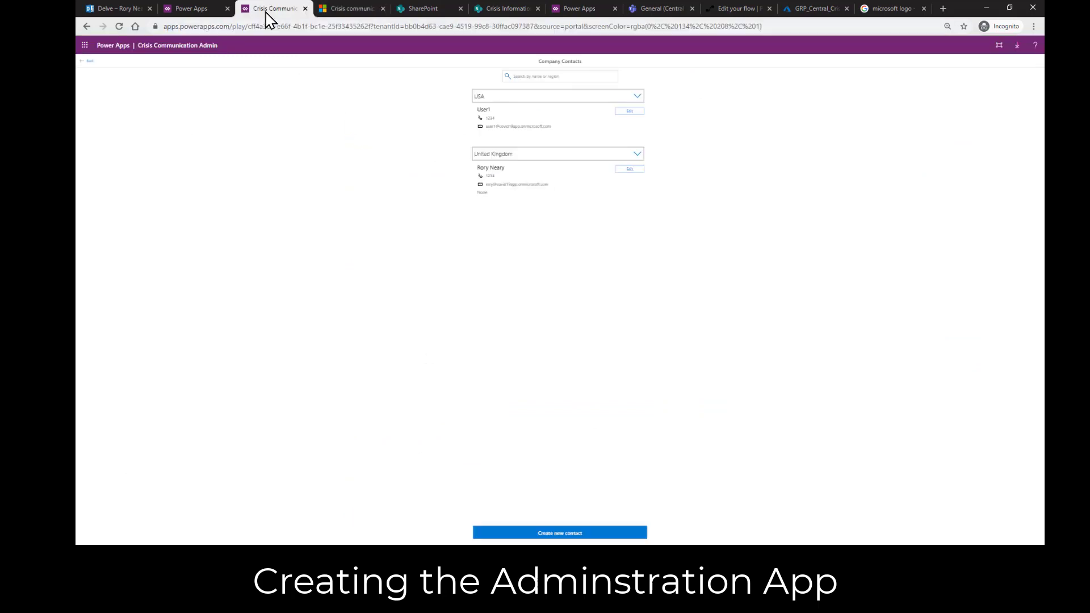
Create a Company News post titled 'Welcome to your new app' with a short details message.
{"action": "left_click", "coordinate": [85, 62]}
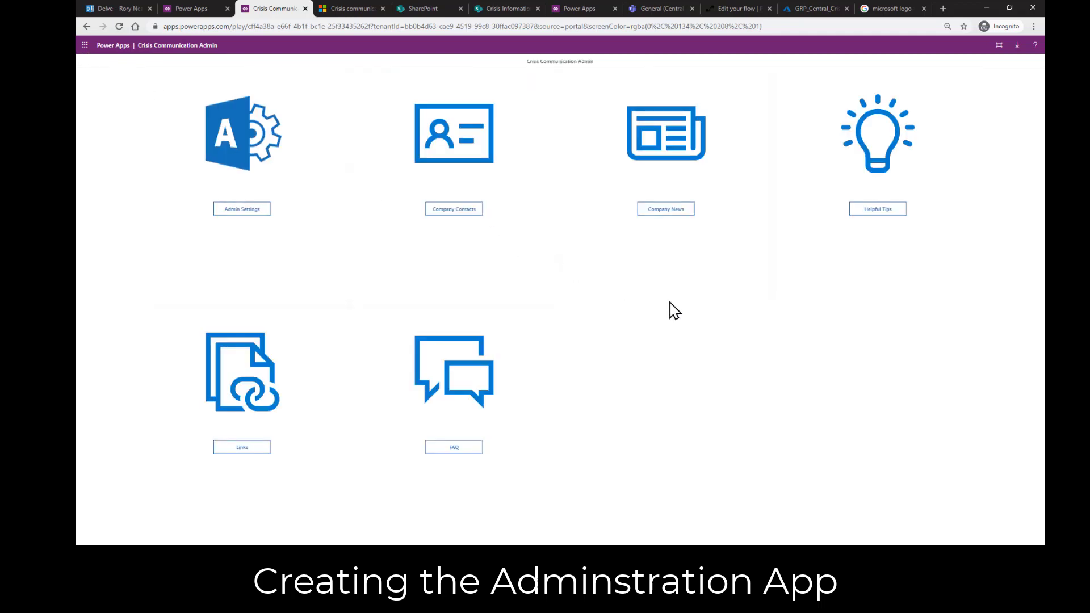
{"action": "left_click", "coordinate": [665, 211]}
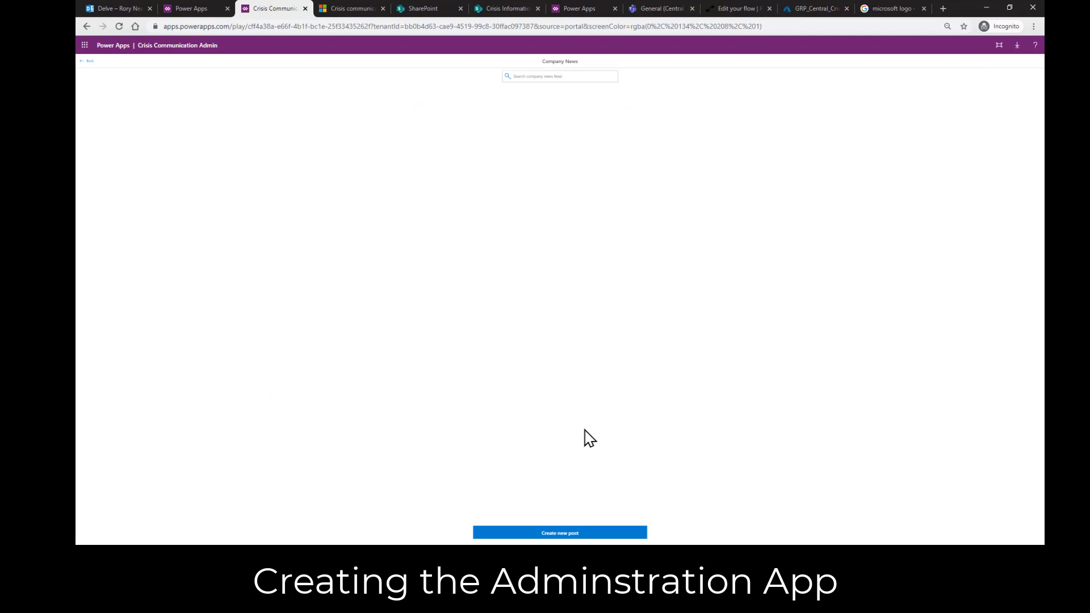
{"action": "left_click", "coordinate": [551, 532]}
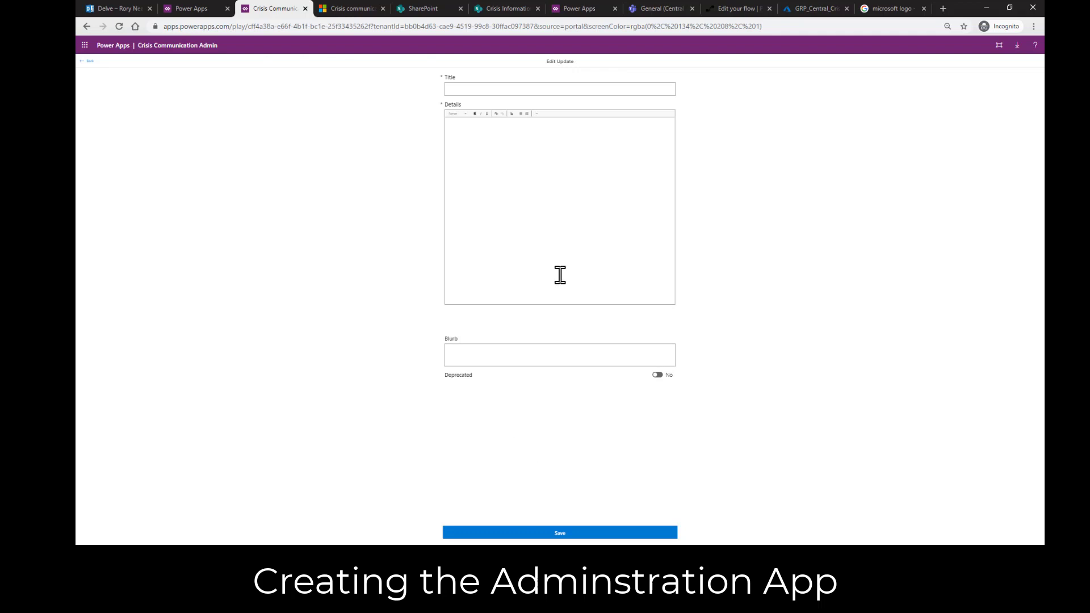
{"action": "left_click", "coordinate": [489, 89]}
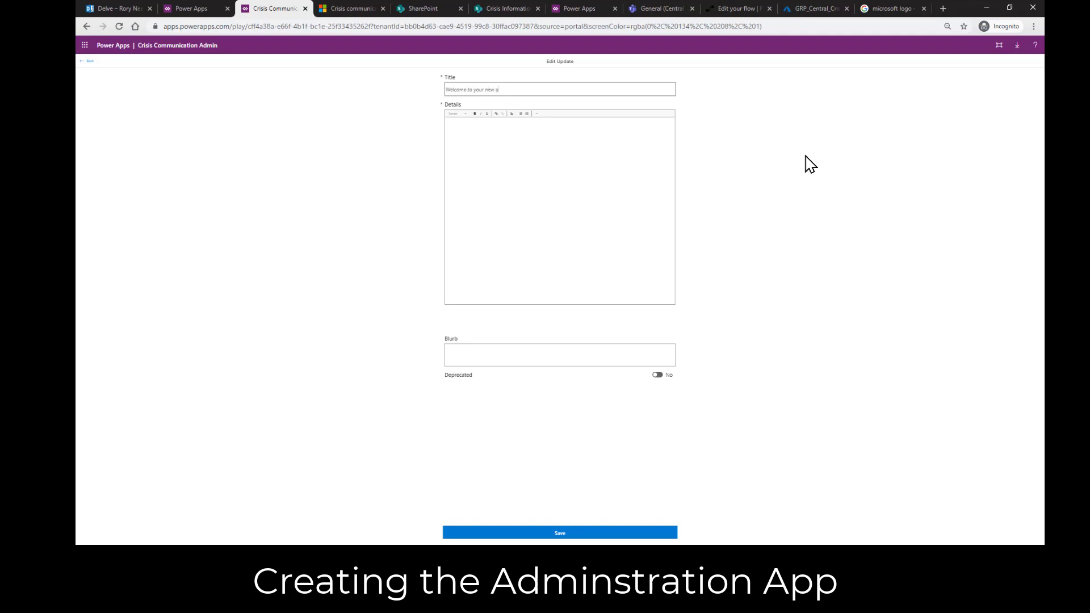
{"action": "key", "text": "Tab"}
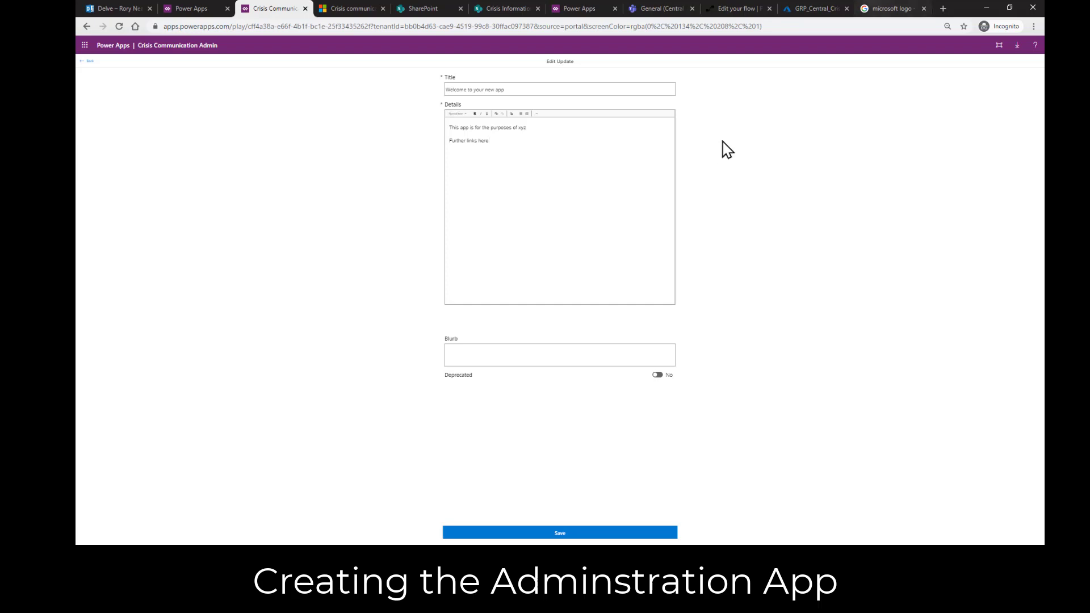
{"action": "left_click", "coordinate": [943, 9]}
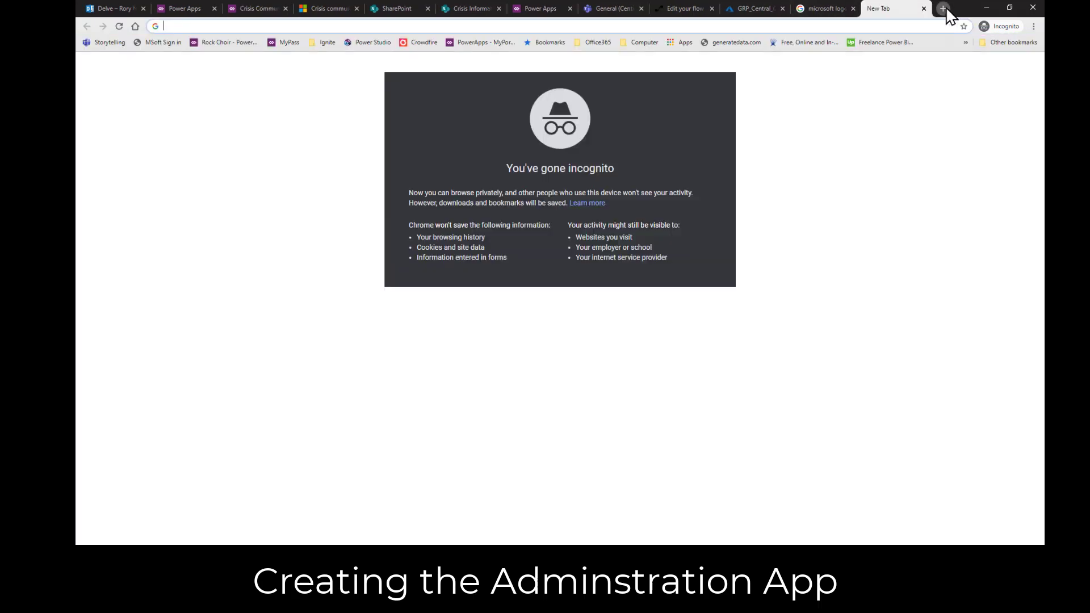
Search 'who' to load the WHO coronavirus page and copy its address.
{"action": "left_click", "coordinate": [943, 9]}
{"action": "type", "text": "who"}
{"action": "key", "text": "Return"}
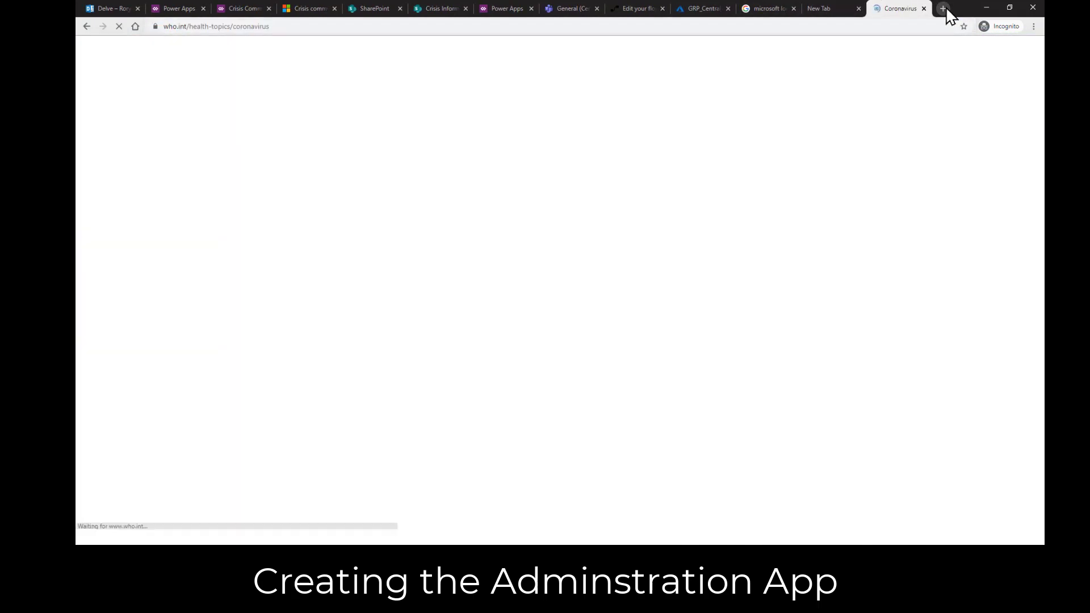
{"action": "left_click", "coordinate": [279, 27]}
{"action": "key", "text": "ctrl+c"}
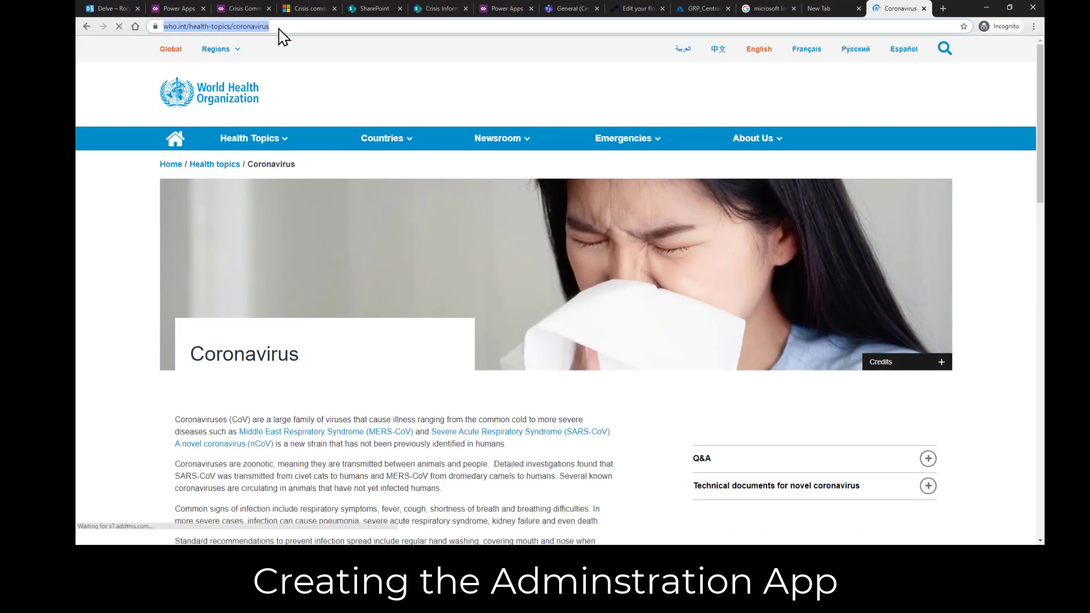
{"action": "left_click", "coordinate": [252, 8]}
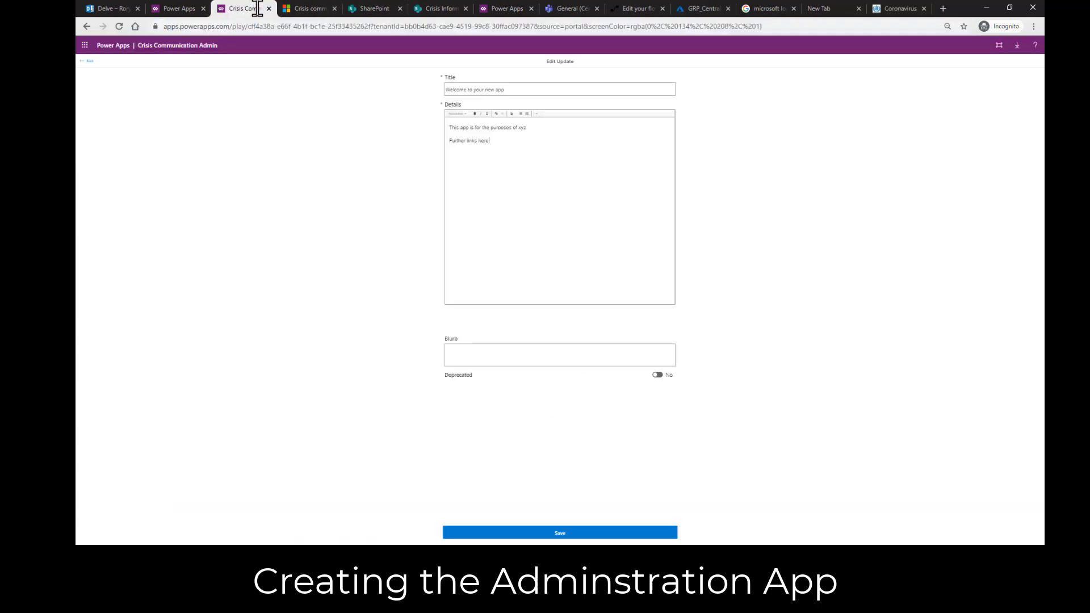
Expand the Details toolbar, zoom in, and paste the WHO coronavirus URL into a new link.
{"action": "left_click", "coordinate": [536, 114]}
{"action": "key", "text": "ctrl+0"}
{"action": "key", "text": "ctrl+plus"}
{"action": "key", "text": "ctrl+plus"}
{"action": "key", "text": "ctrl+plus"}
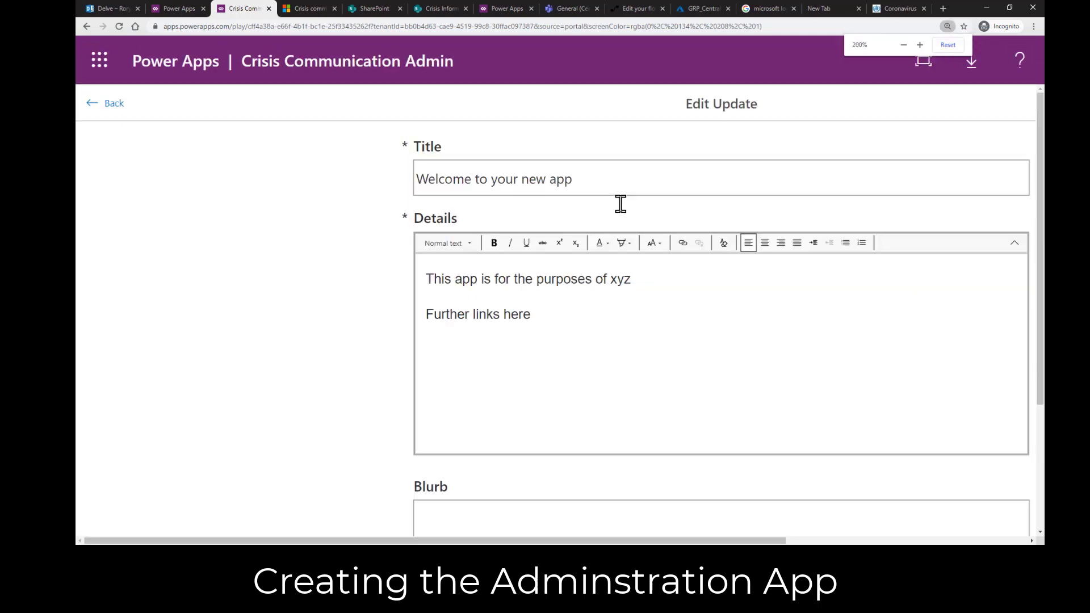
{"action": "left_click", "coordinate": [523, 246]}
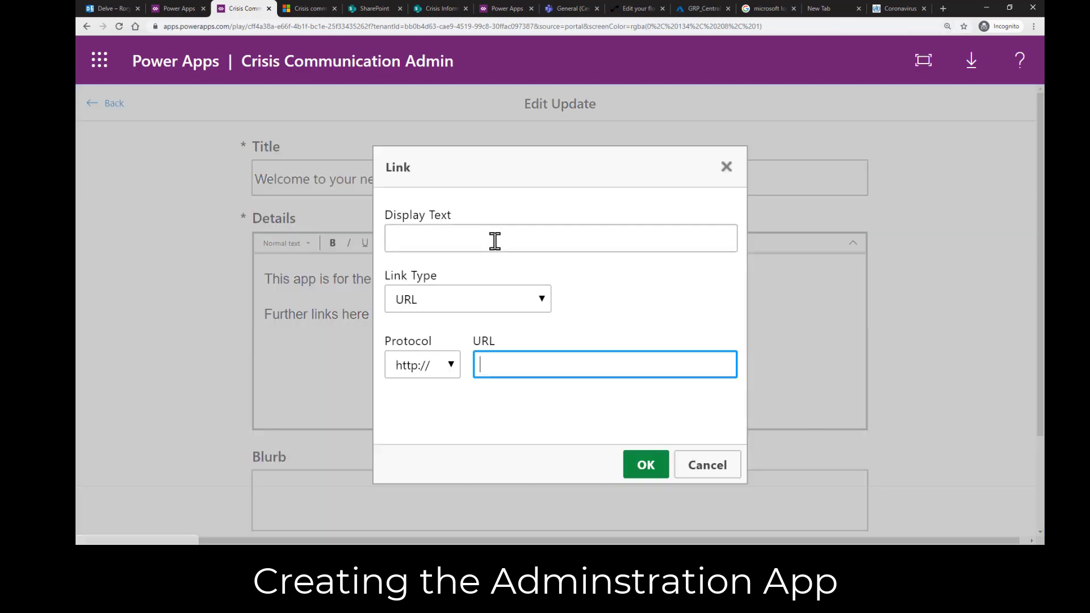
{"action": "left_click", "coordinate": [451, 243]}
{"action": "left_click", "coordinate": [505, 364]}
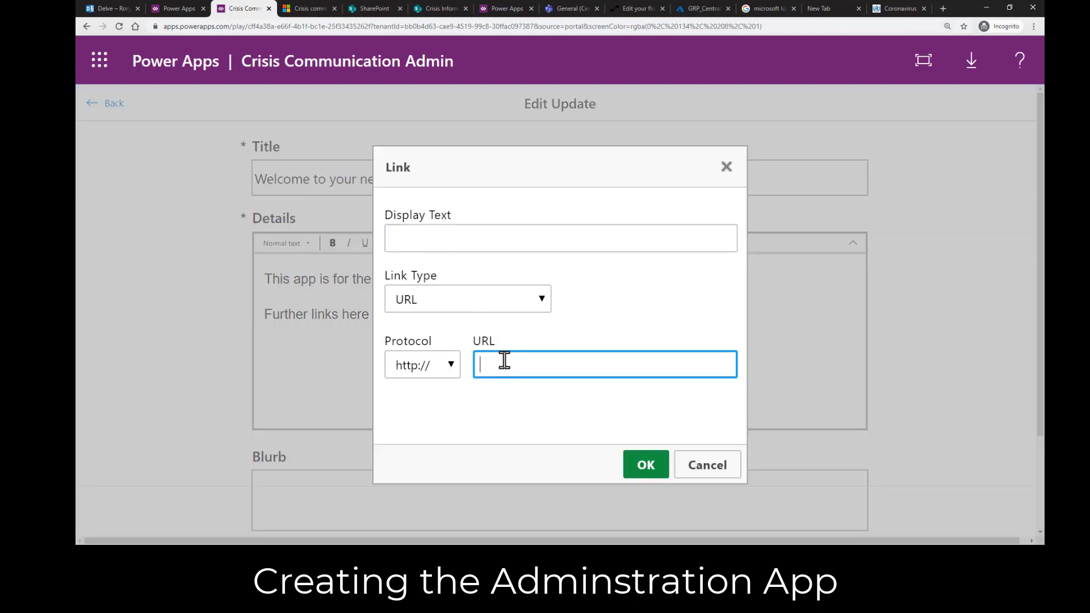
{"action": "key", "text": "ctrl+v"}
Give the link display text 'World Health Organisation', insert it, and save the Welcome post.
{"action": "left_click", "coordinate": [453, 238]}
{"action": "type", "text": "W"}
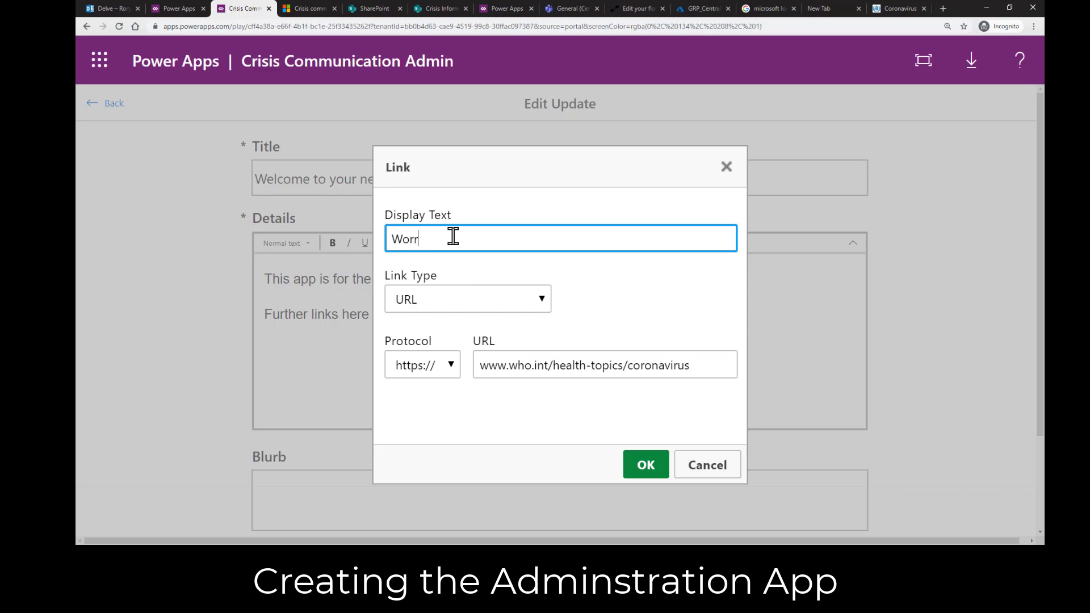
{"action": "type", "text": "orld He"}
{"action": "key", "text": "BackSpace"}
{"action": "type", "text": "ealth Organisation"}
{"action": "left_click", "coordinate": [646, 466]}
{"action": "left_click", "coordinate": [454, 363]}
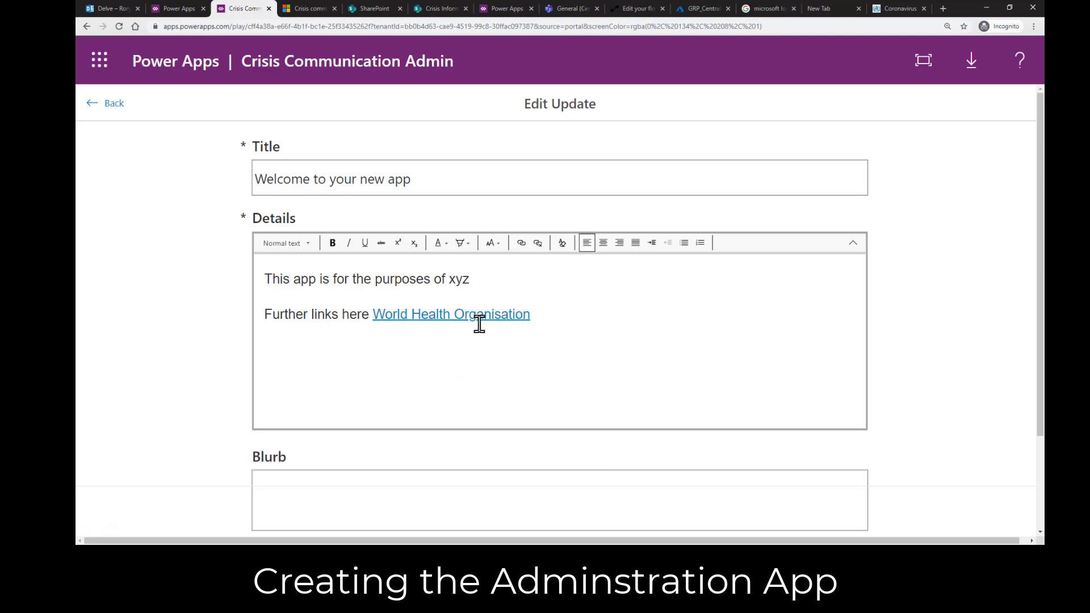
{"action": "scroll", "coordinate": [432, 358], "scroll_direction": "down", "scroll_amount": 3}
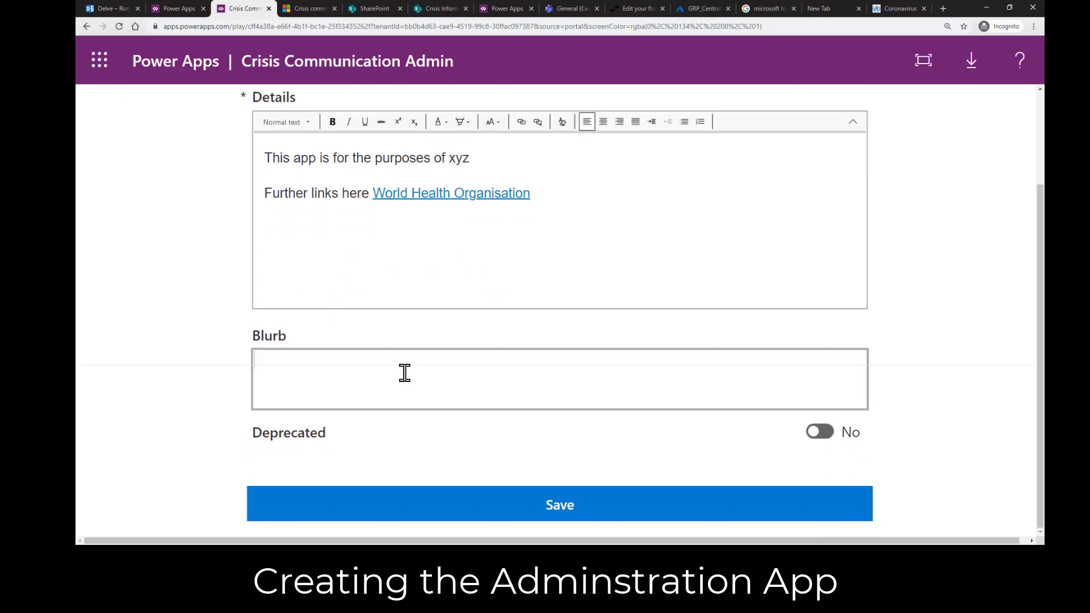
{"action": "left_click", "coordinate": [548, 507]}
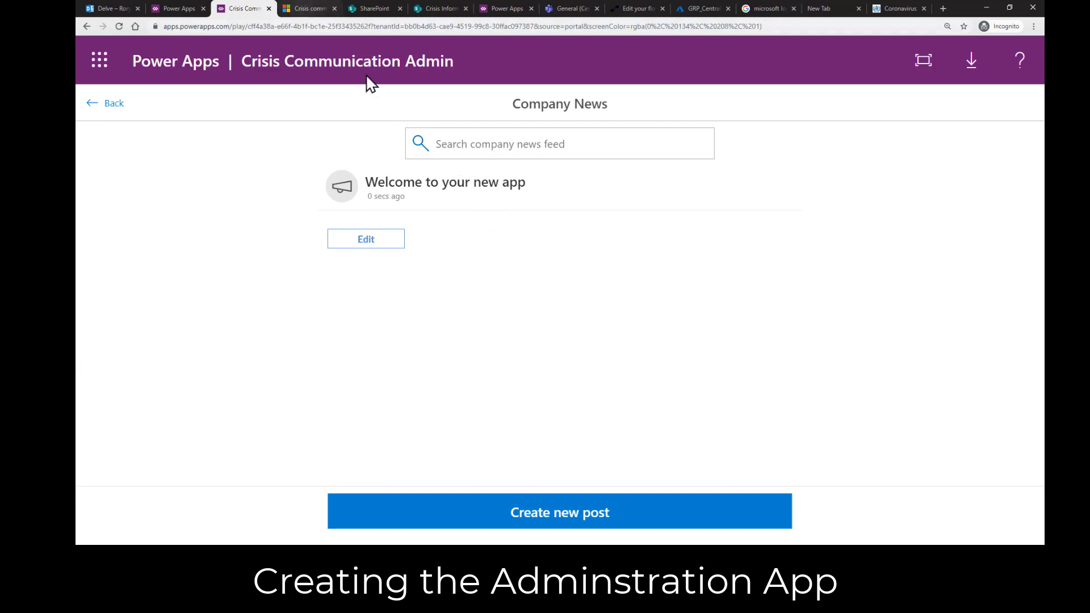
Check the docs for the helpful tips step, then go from the admin home screen to Helpful Tips.
{"action": "left_click", "coordinate": [305, 8]}
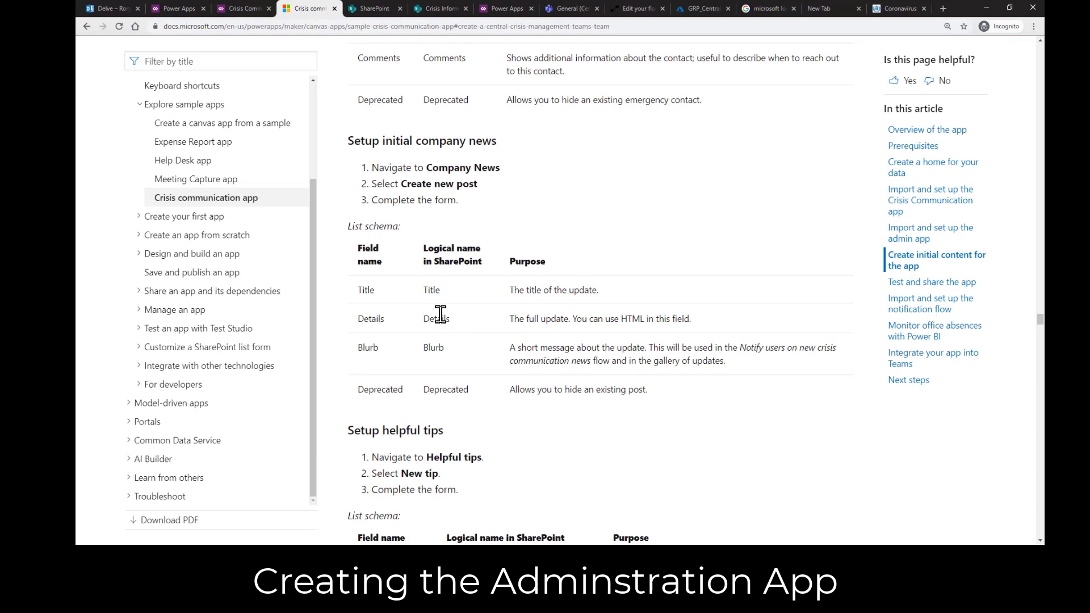
{"action": "scroll", "coordinate": [441, 314], "scroll_direction": "down", "scroll_amount": 3}
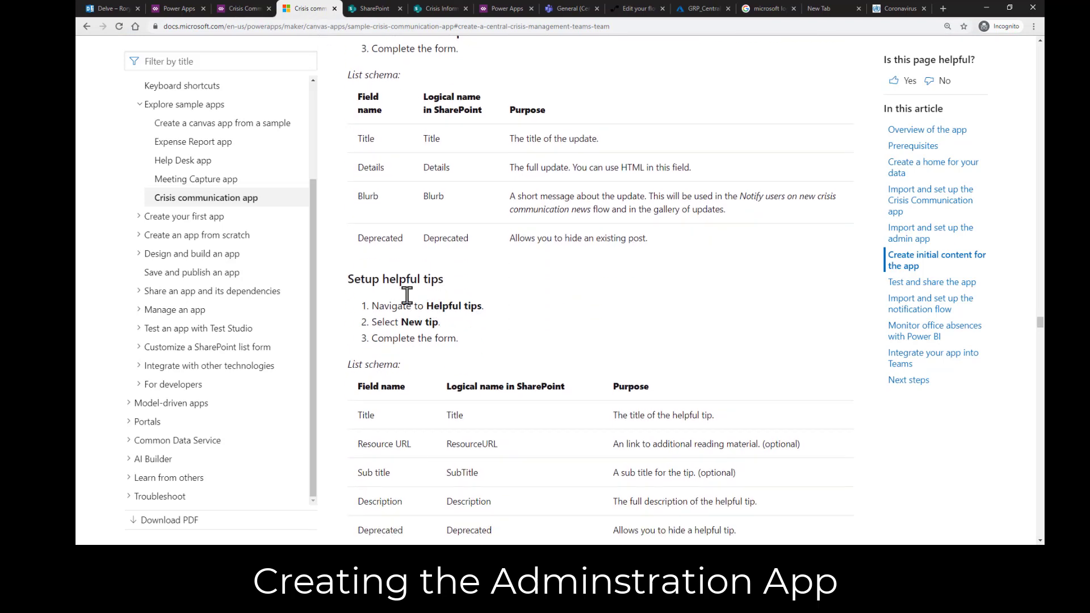
{"action": "left_click", "coordinate": [244, 10]}
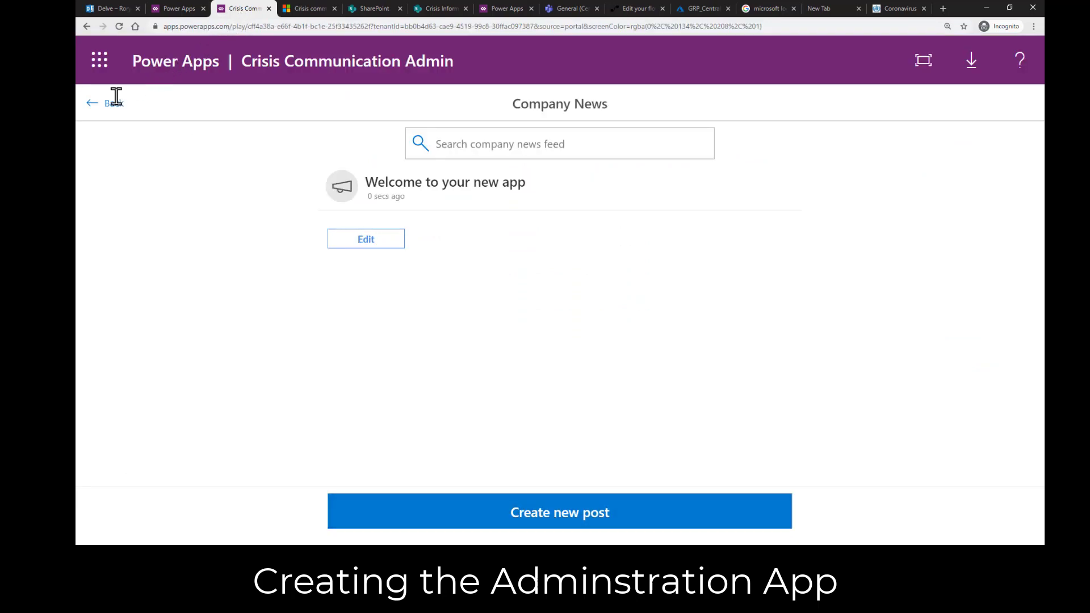
{"action": "left_click", "coordinate": [91, 107]}
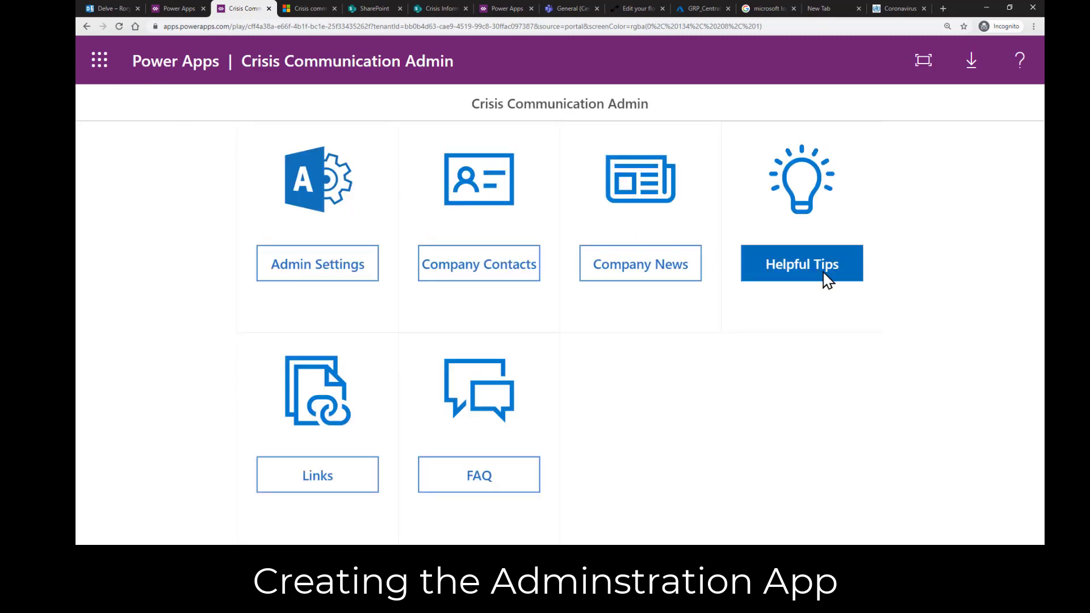
{"action": "left_click", "coordinate": [825, 278]}
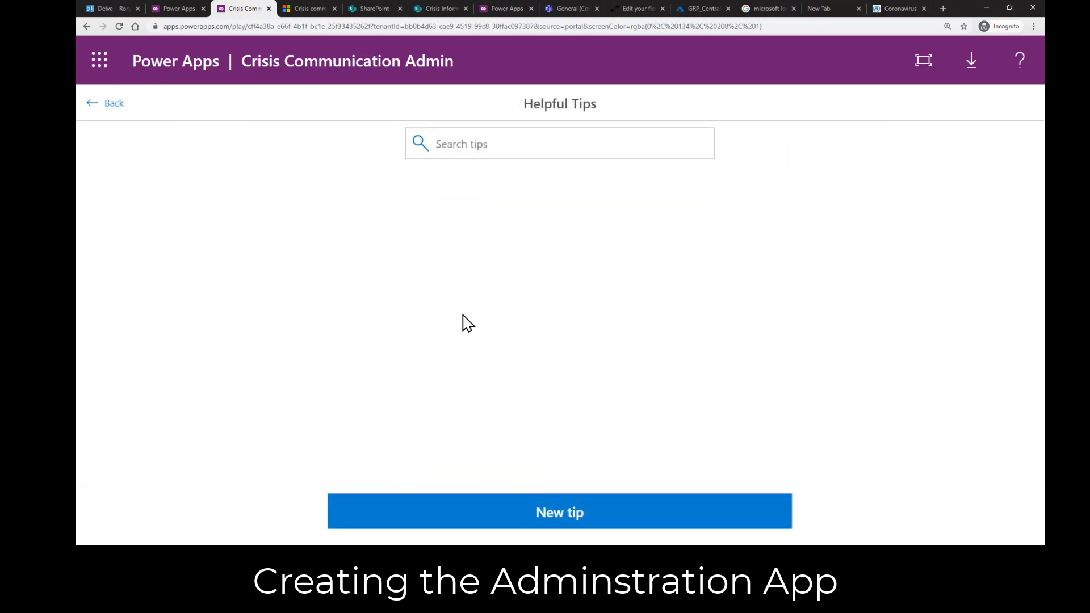
Create a new tip titled 'Wash you hands for 20 seconds' and move to ResourceURL.
{"action": "left_click", "coordinate": [543, 514]}
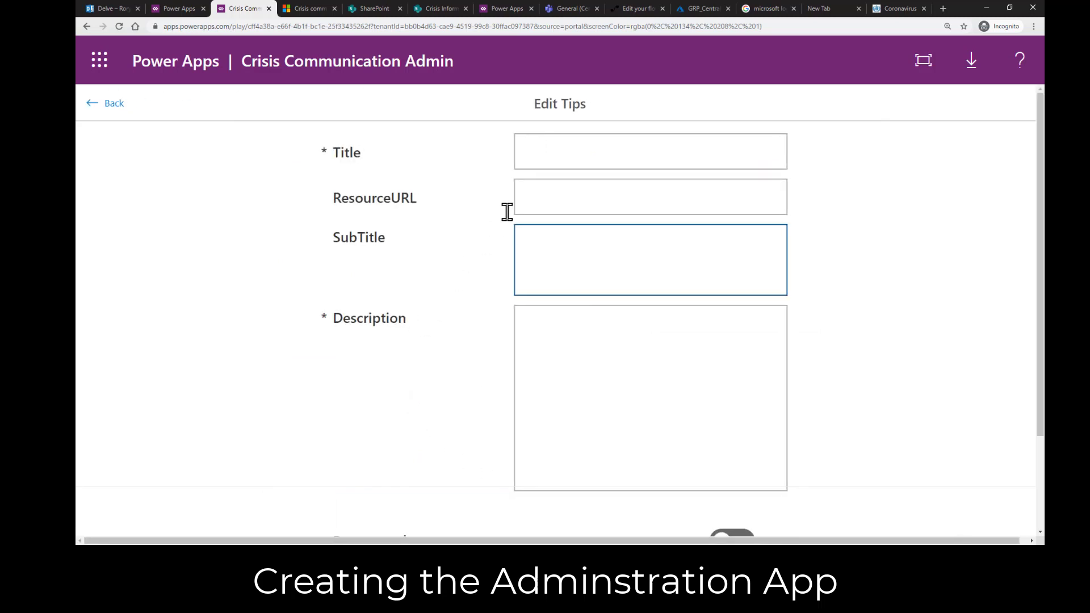
{"action": "left_click", "coordinate": [553, 148]}
{"action": "left_click", "coordinate": [554, 148]}
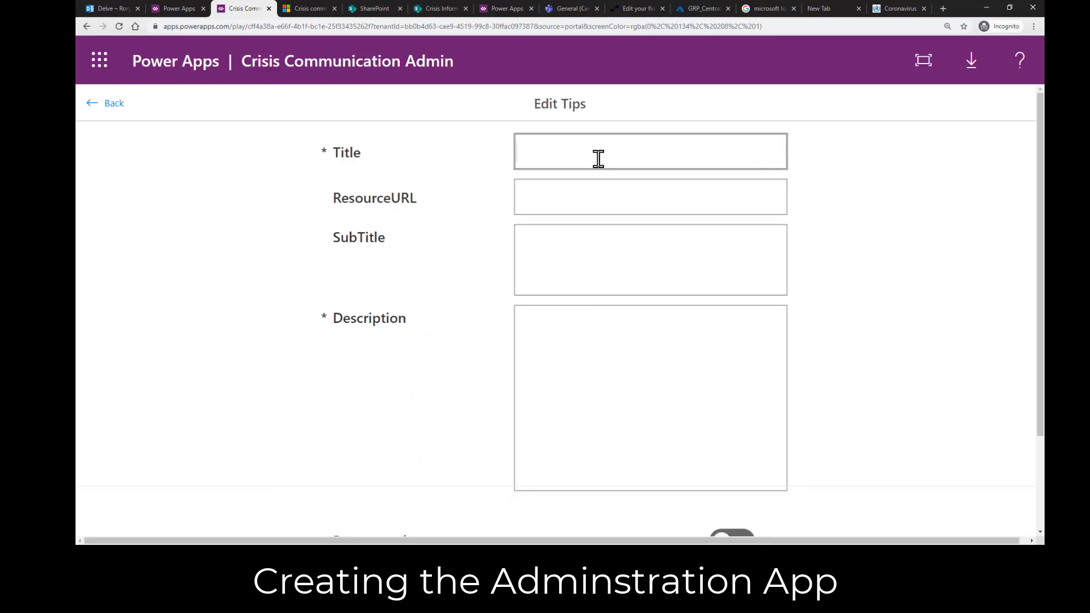
{"action": "type", "text": "Wash you hands"}
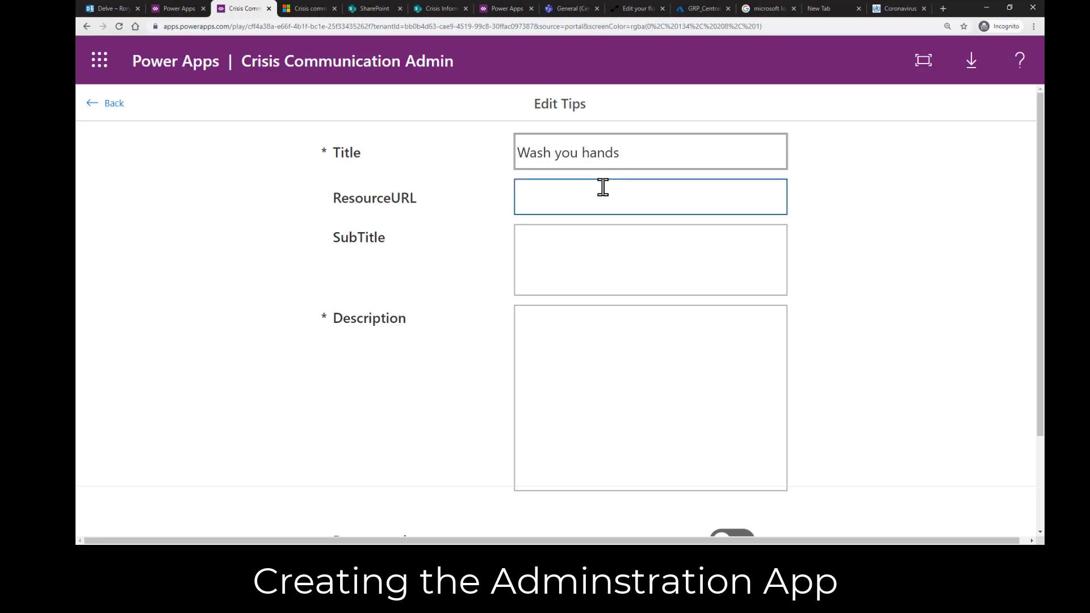
{"action": "type", "text": " for 20 seconds"}
{"action": "left_click", "coordinate": [603, 187]}
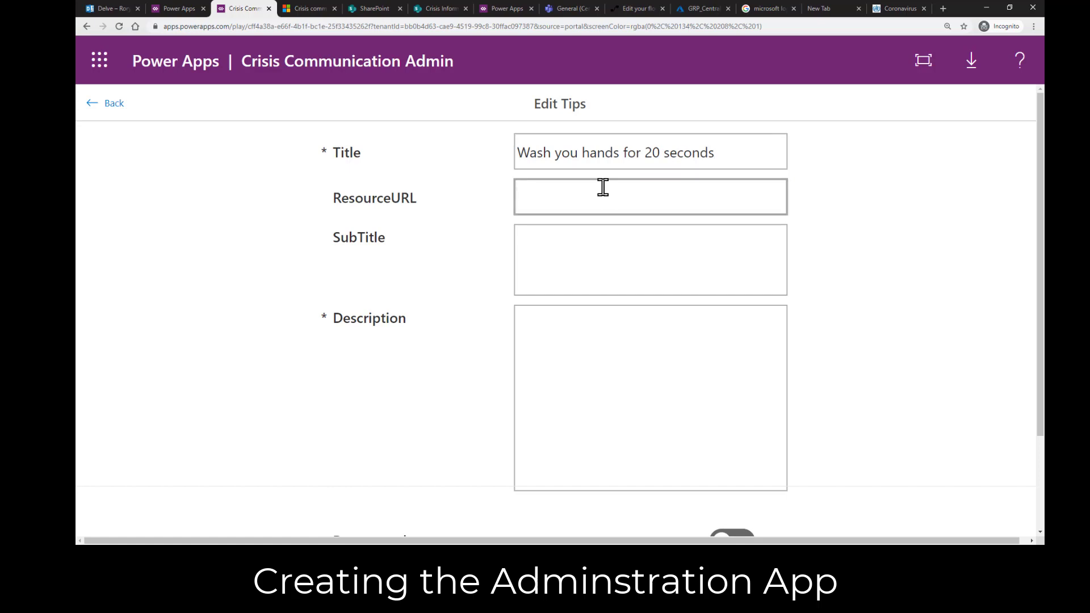
In a new tab, search bbc.co.uk for 'coronavirus' and open the Coronavirus Explained page.
{"action": "left_click", "coordinate": [944, 8]}
{"action": "type", "text": "bbc"}
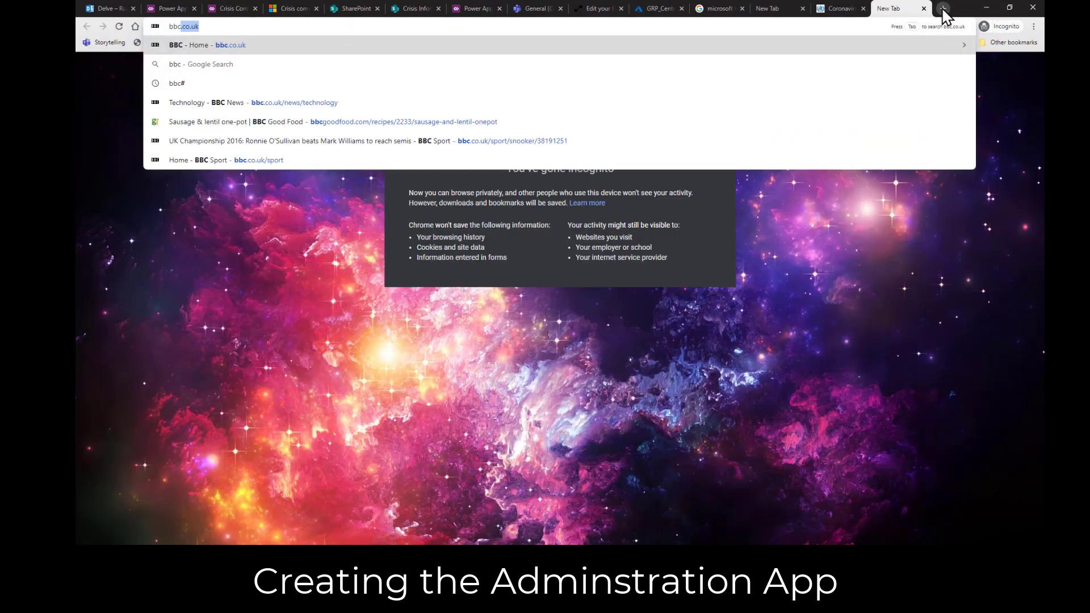
{"action": "key", "text": "BackSpace"}
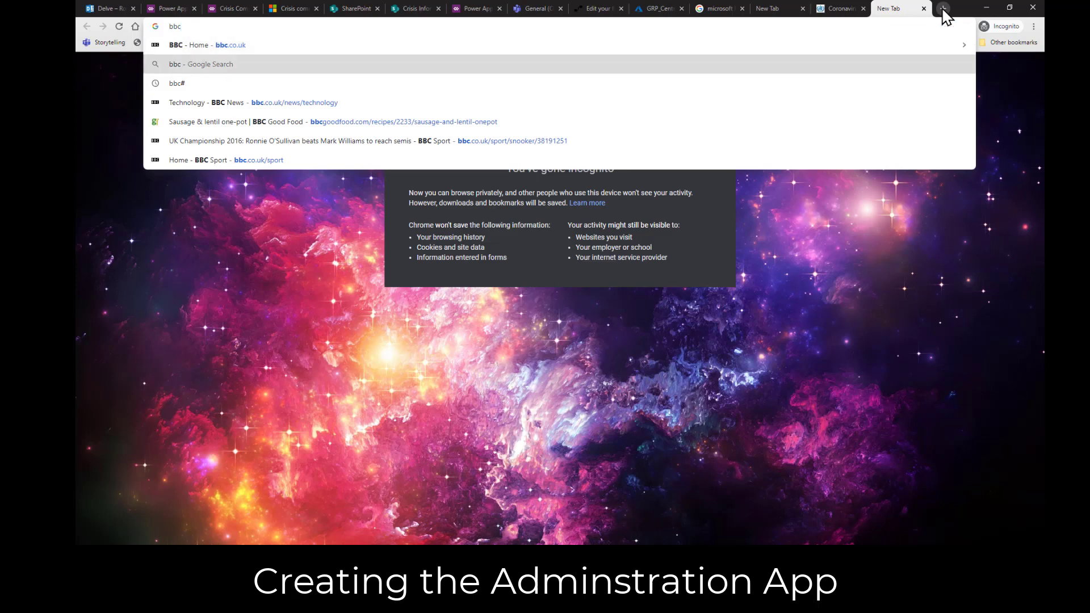
{"action": "type", "text": ".co.uk"}
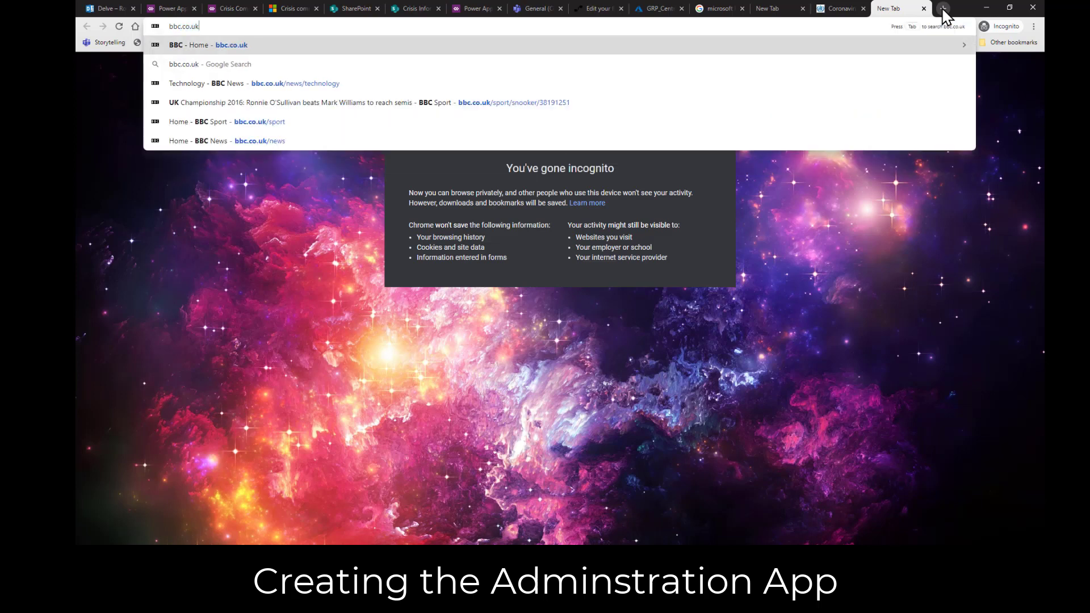
{"action": "key", "text": "Tab"}
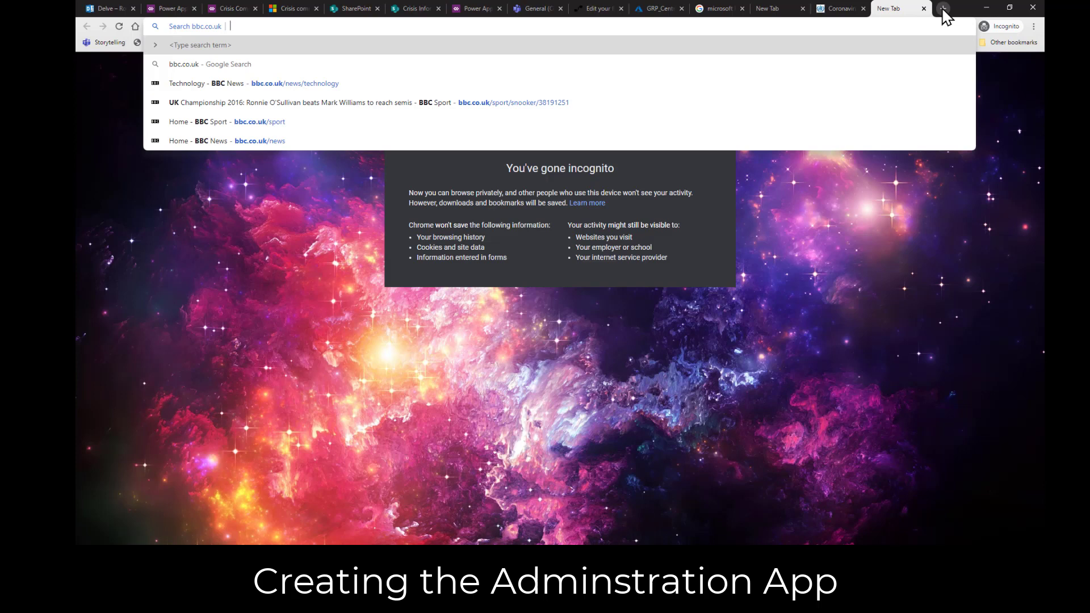
{"action": "type", "text": "coron"}
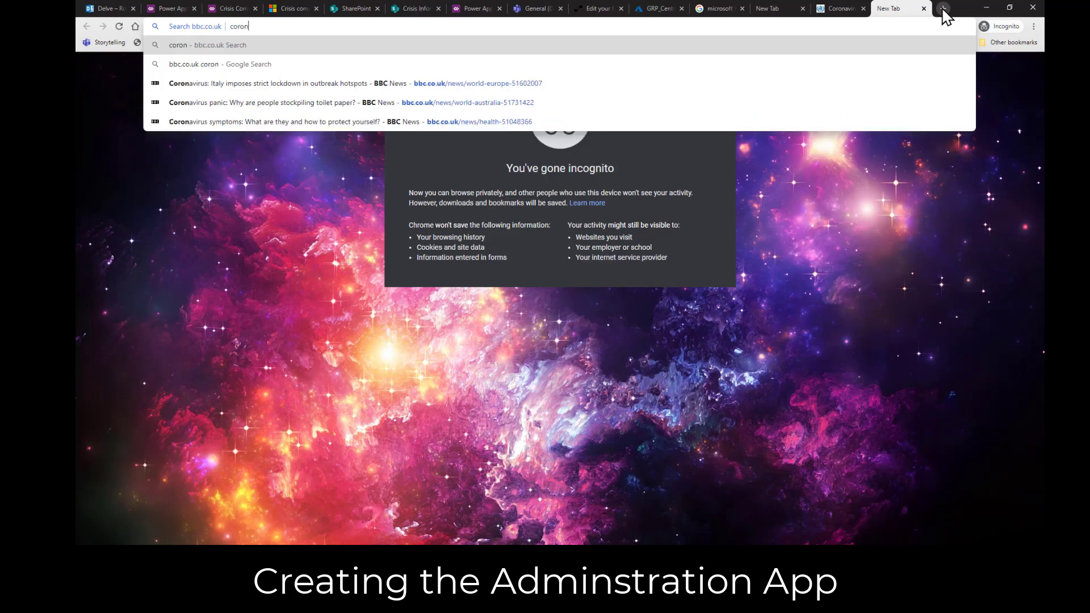
{"action": "type", "text": "avir"}
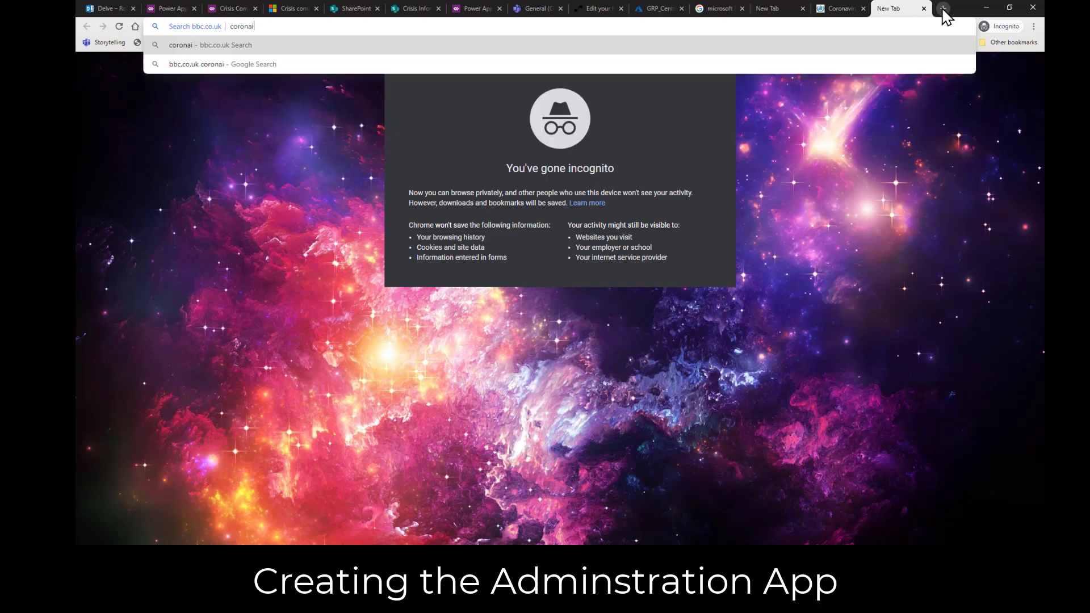
{"action": "type", "text": "us"}
{"action": "key", "text": "Return"}
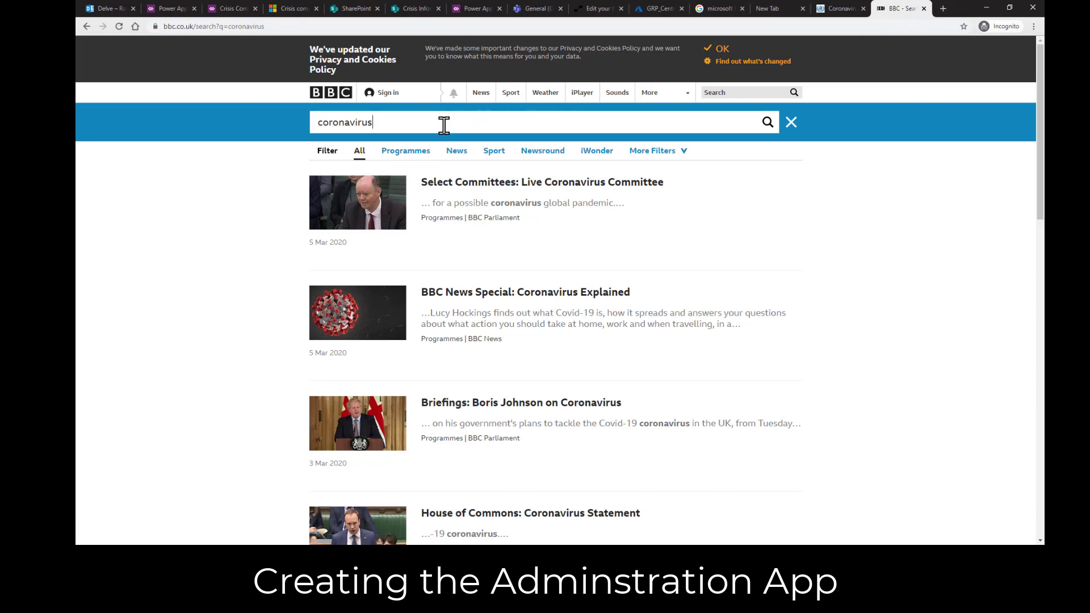
{"action": "scroll", "coordinate": [445, 127], "scroll_direction": "down", "scroll_amount": 1}
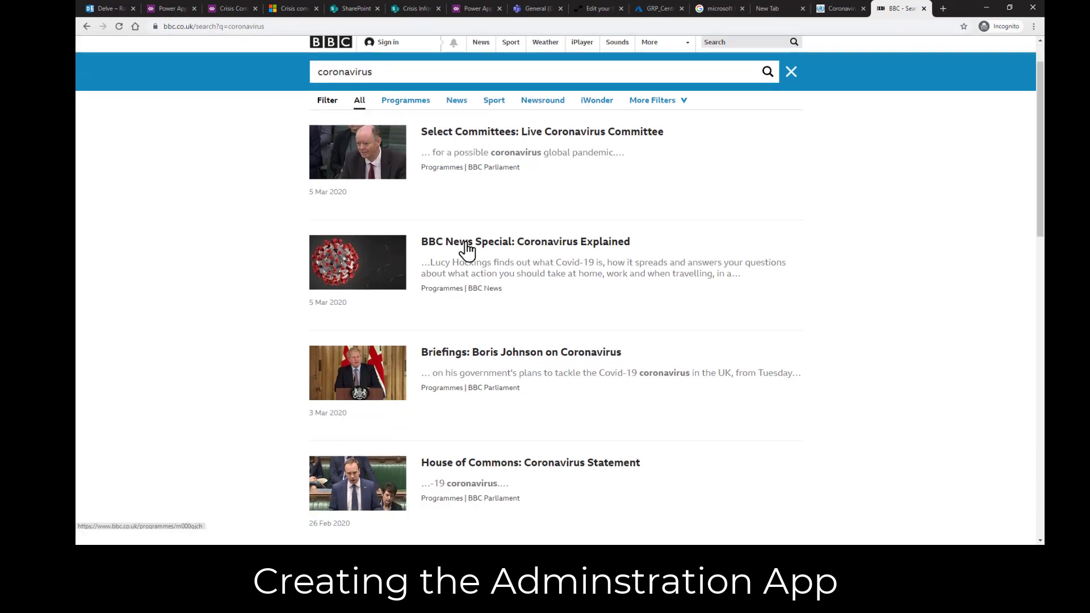
{"action": "left_click", "coordinate": [465, 247]}
{"action": "scroll", "coordinate": [234, 263], "scroll_direction": "down", "scroll_amount": 1}
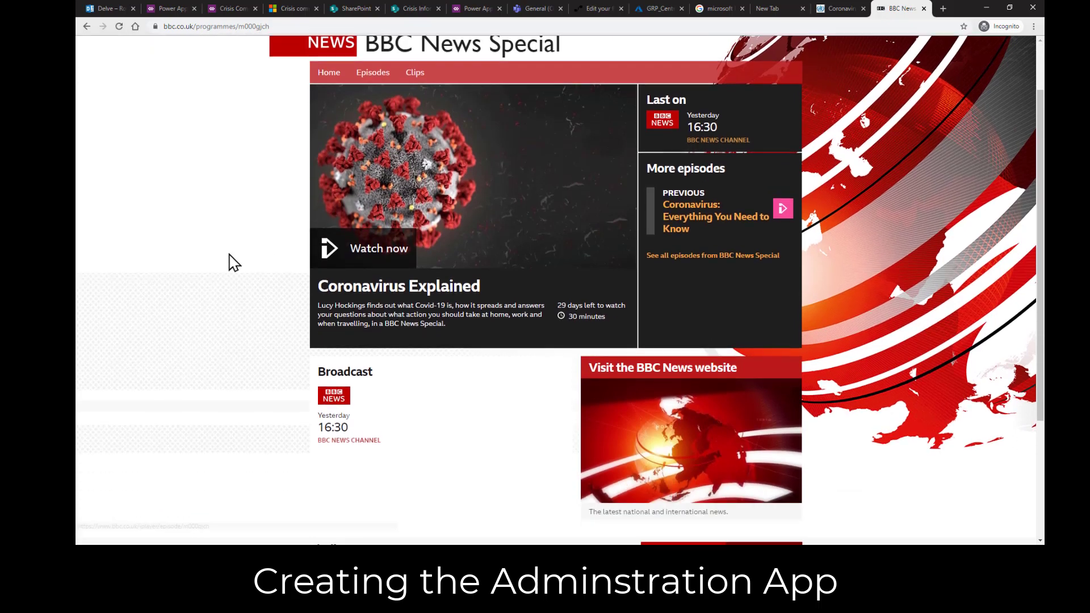
{"action": "scroll", "coordinate": [233, 261], "scroll_direction": "up", "scroll_amount": 2}
Search 'bbc coronavirus guidance', open the BBC 'How to stay safe' article, and copy its URL.
{"action": "left_click", "coordinate": [283, 25]}
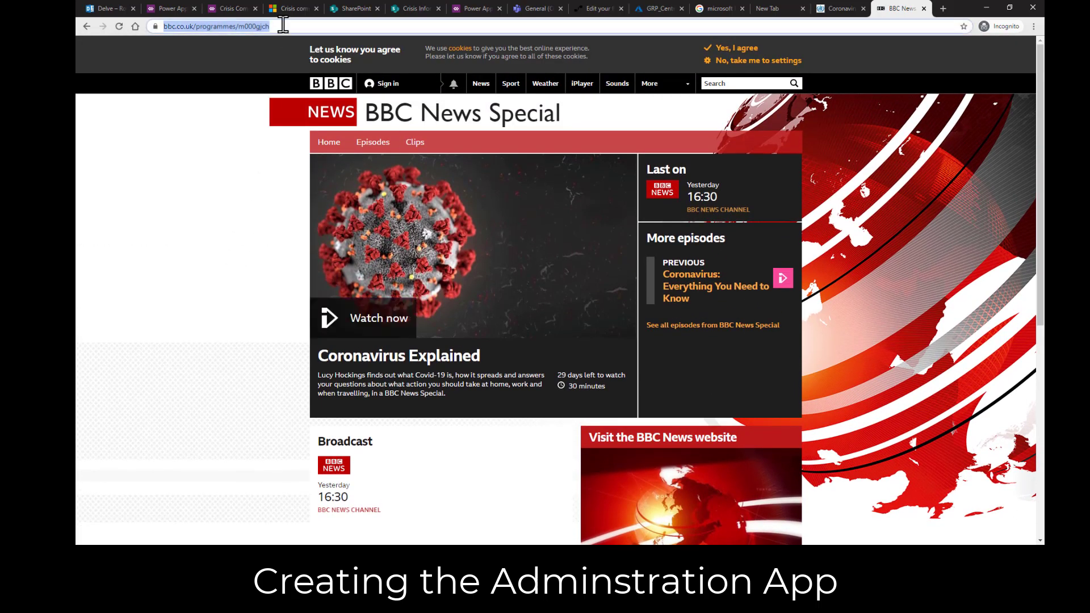
{"action": "type", "text": "bbc c"}
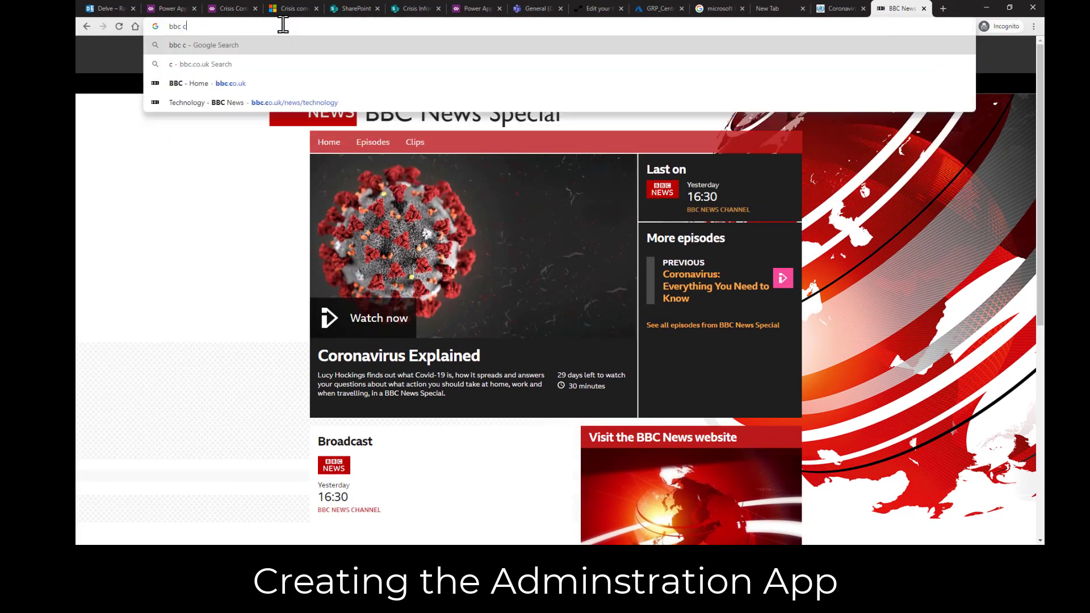
{"action": "type", "text": "oronavir"}
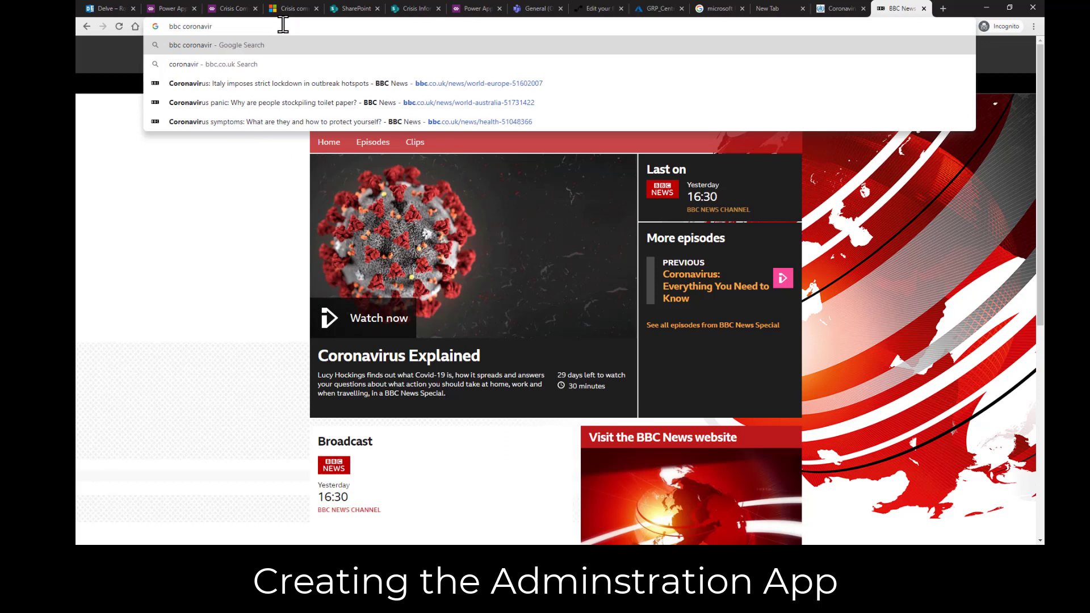
{"action": "type", "text": "us guidance"}
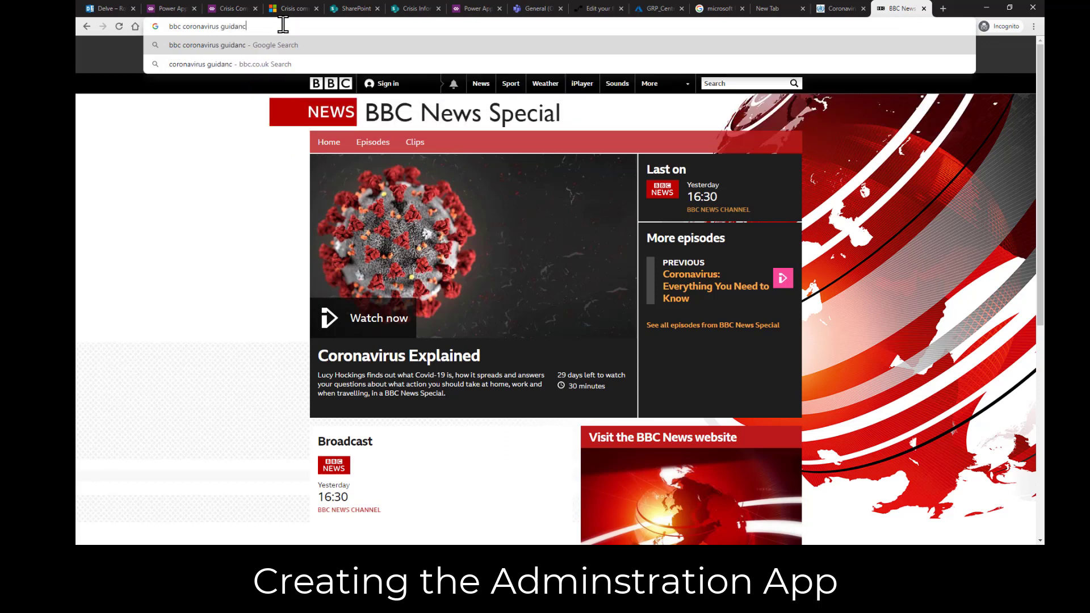
{"action": "key", "text": "Return"}
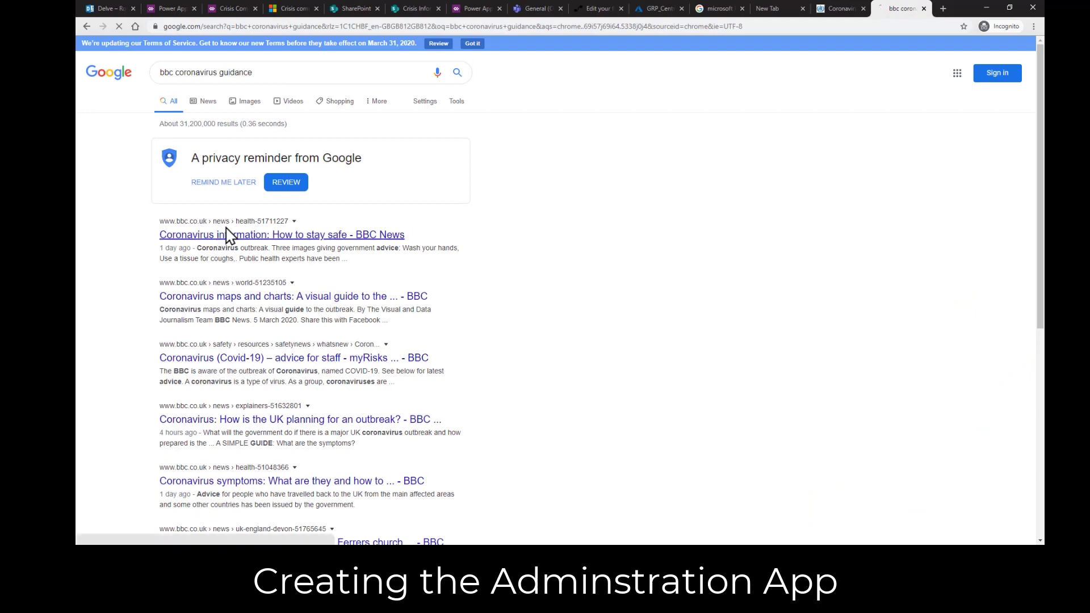
{"action": "left_click", "coordinate": [224, 237]}
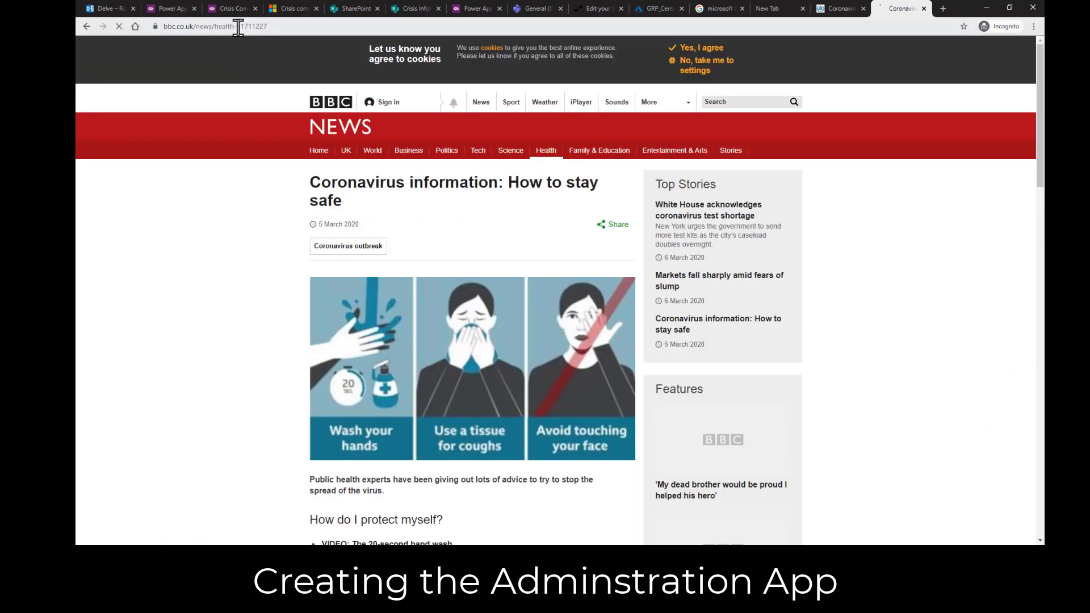
{"action": "left_click", "coordinate": [237, 26]}
{"action": "key", "text": "ctrl+c"}
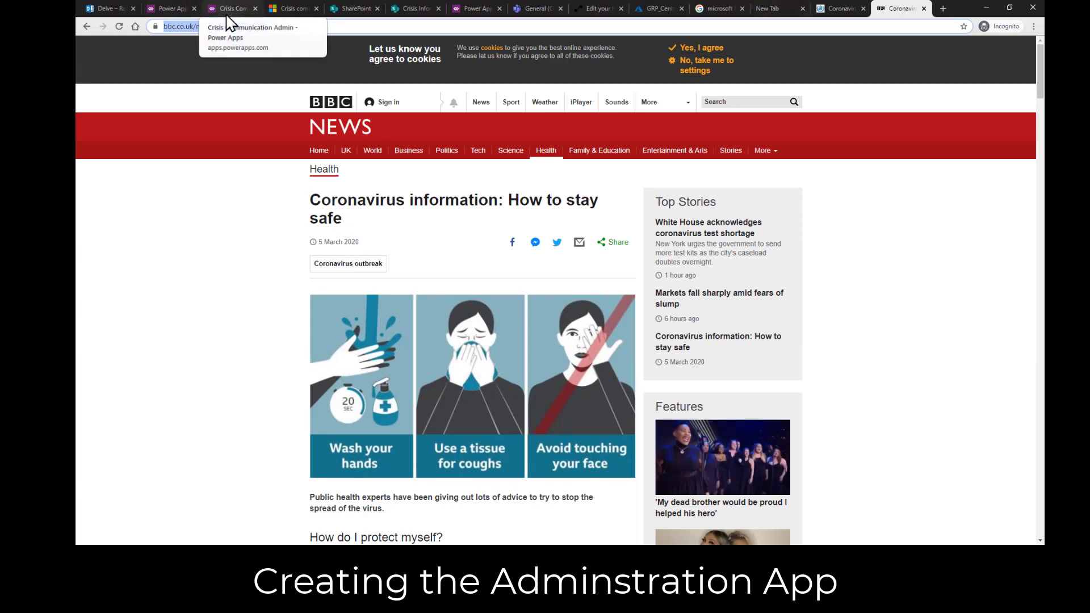
{"action": "left_click", "coordinate": [227, 14]}
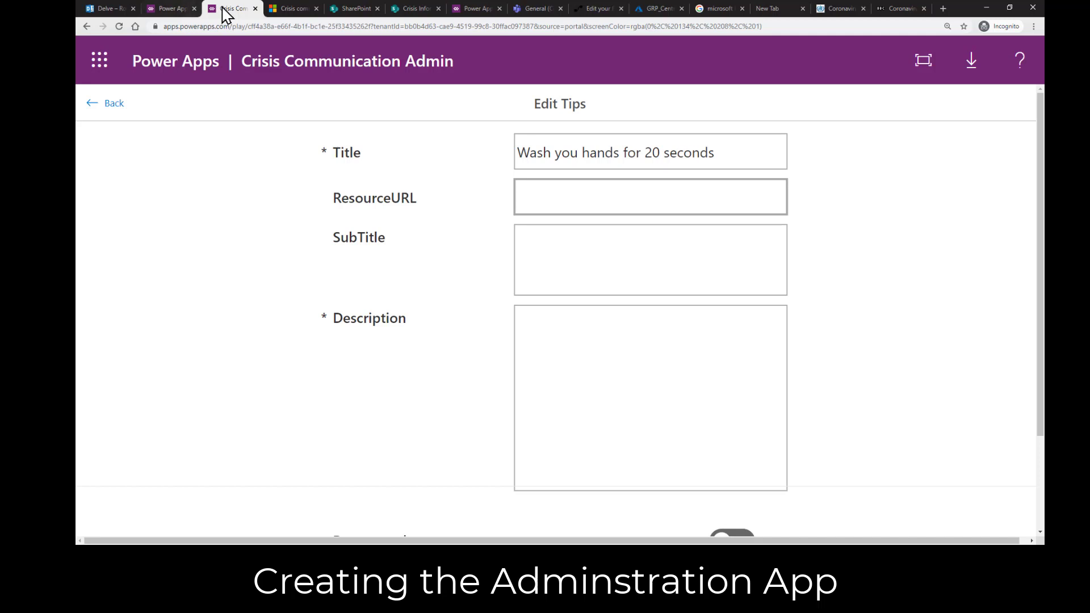
Paste the BBC URL, add subtitle 'This is a subtitle' and the hand-washing description, then save.
{"action": "key", "text": "ctrl+v"}
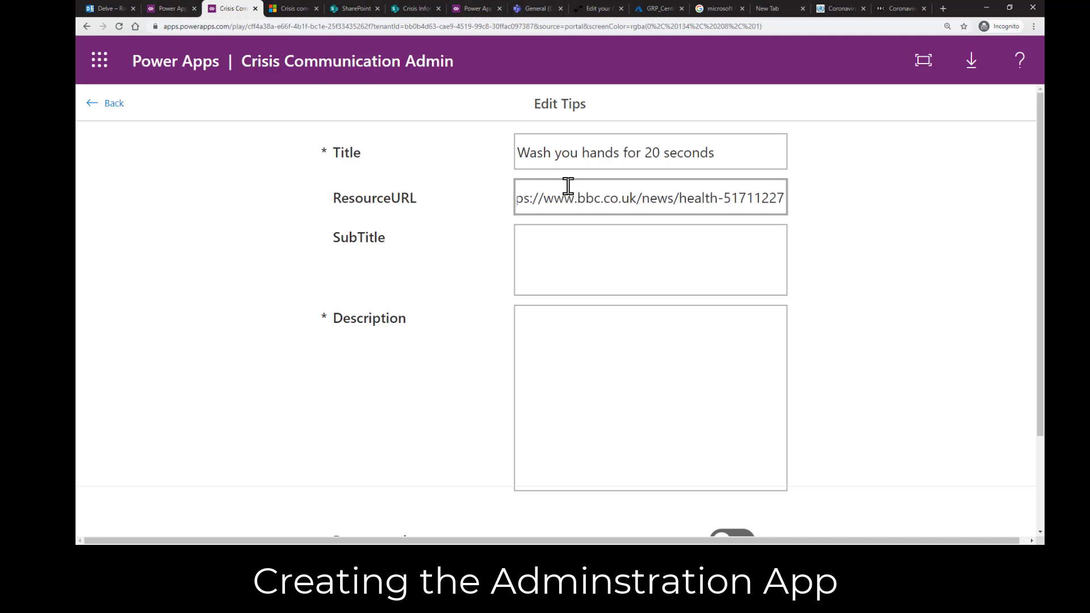
{"action": "left_click", "coordinate": [560, 238]}
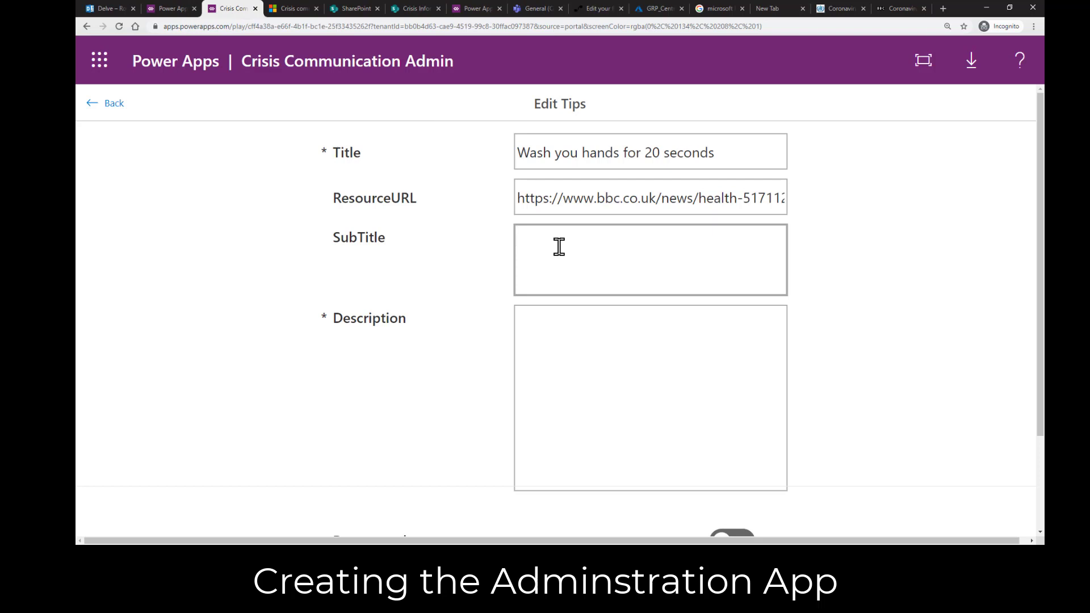
{"action": "type", "text": "This is a subtitle"}
{"action": "left_click", "coordinate": [586, 330]}
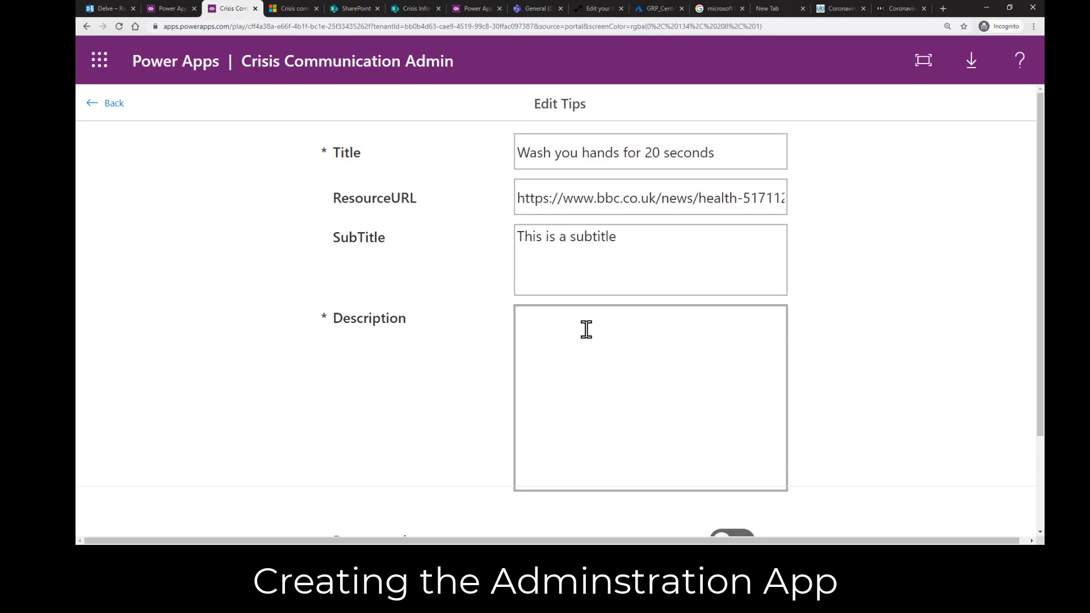
{"action": "type", "text": "Some say to sing happy bu"}
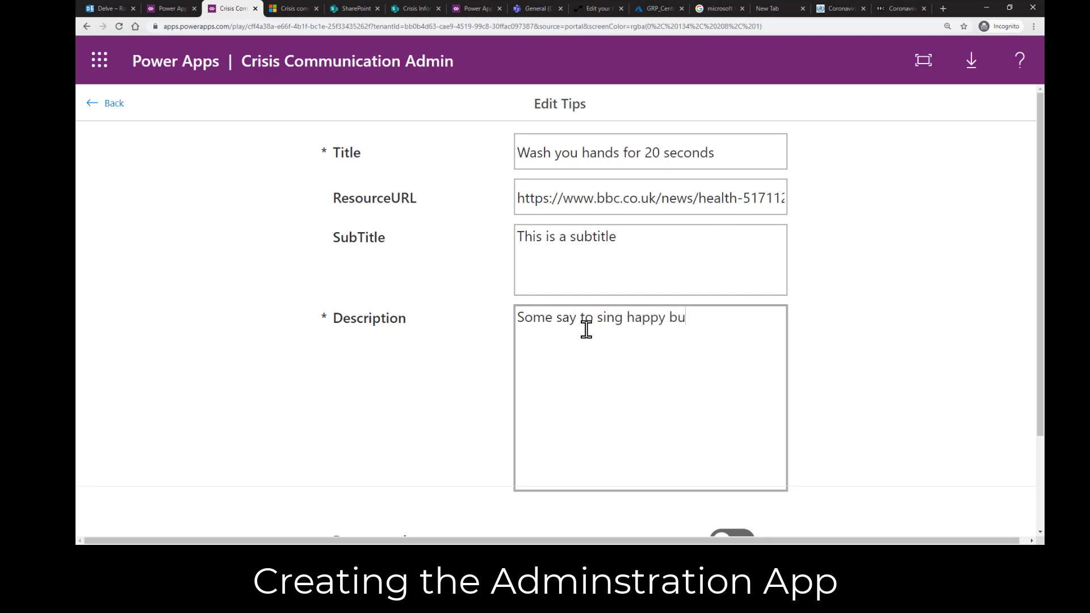
{"action": "type", "text": "r"}
{"action": "type", "text": "irthda"}
{"action": "type", "text": "y twice whil"}
{"action": "type", "text": "st washing"}
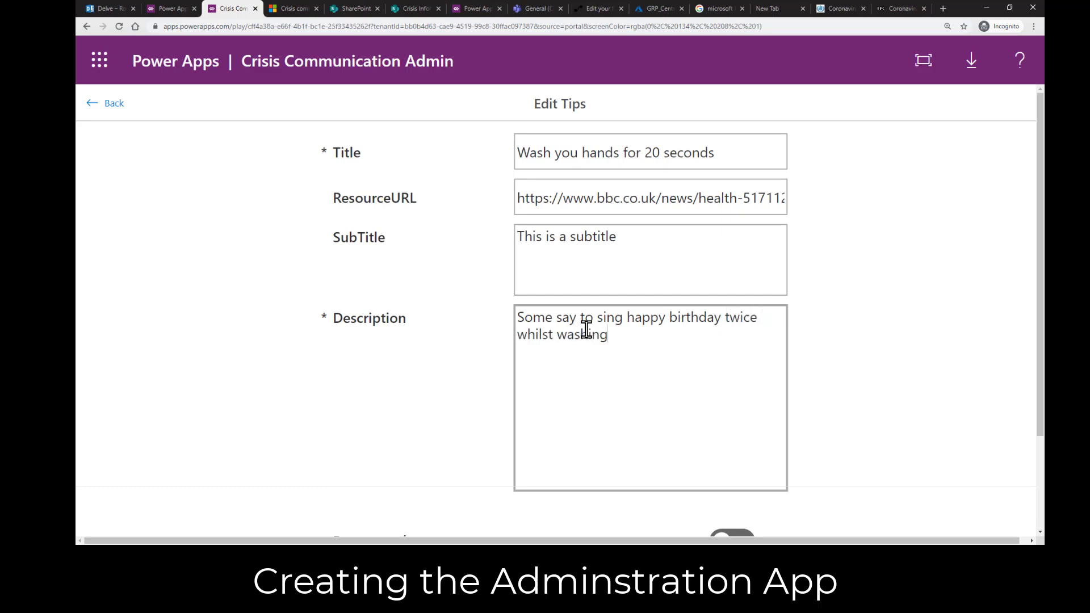
{"action": "scroll", "coordinate": [573, 355], "scroll_direction": "down", "scroll_amount": 2}
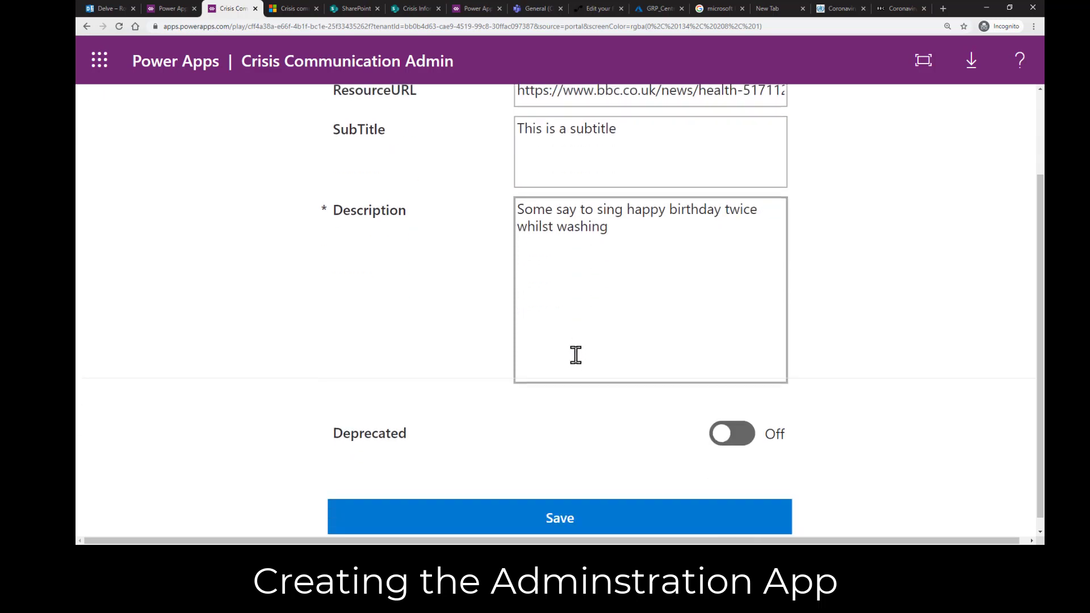
{"action": "left_click", "coordinate": [513, 505]}
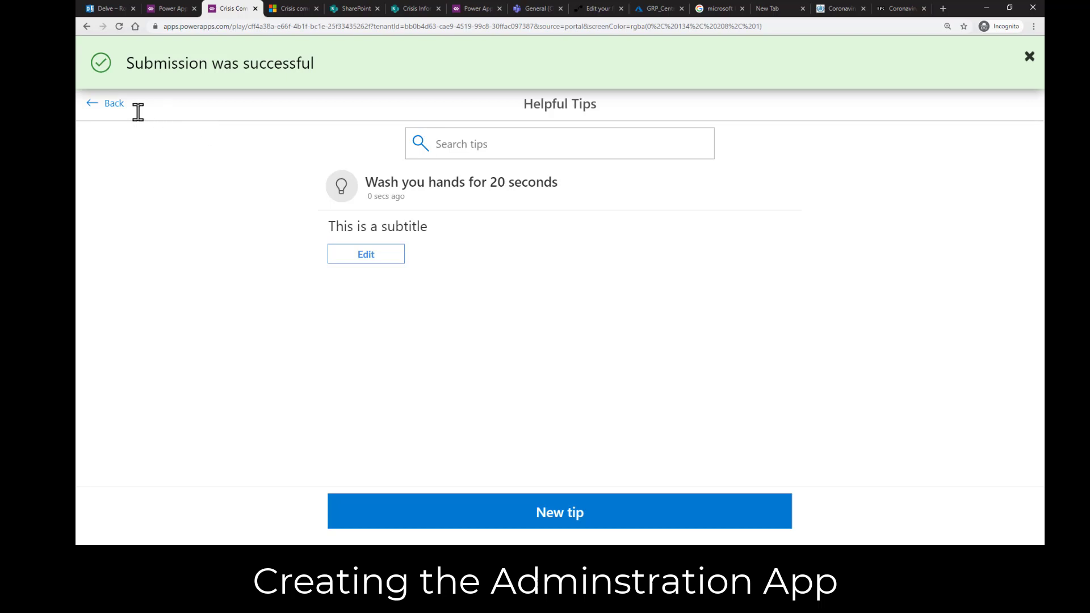
Return to the admin home screen and bring up the setup documentation.
{"action": "left_click", "coordinate": [91, 113]}
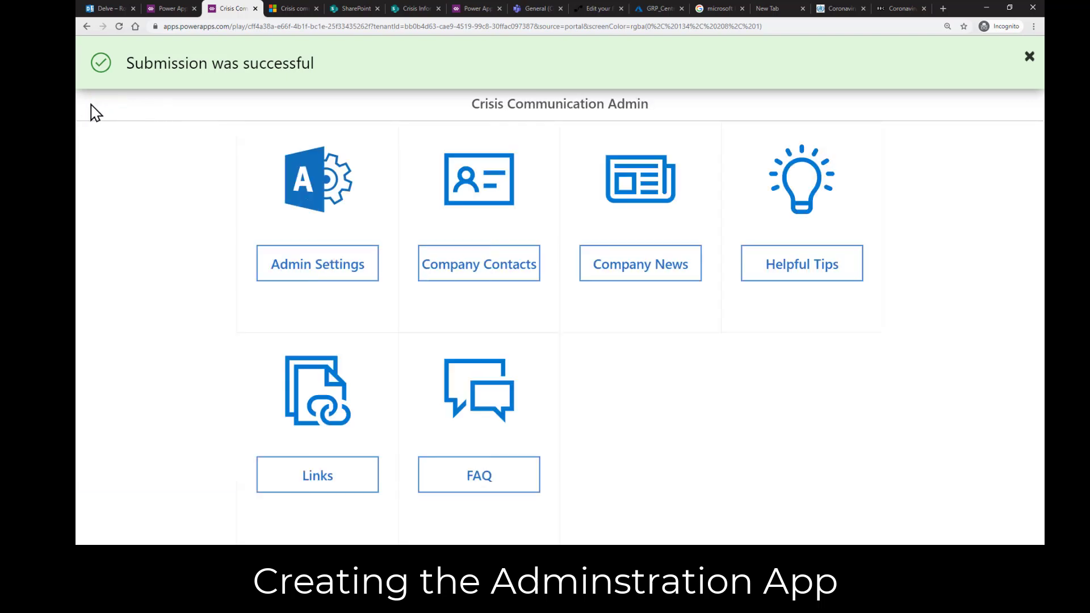
{"action": "left_click", "coordinate": [289, 10]}
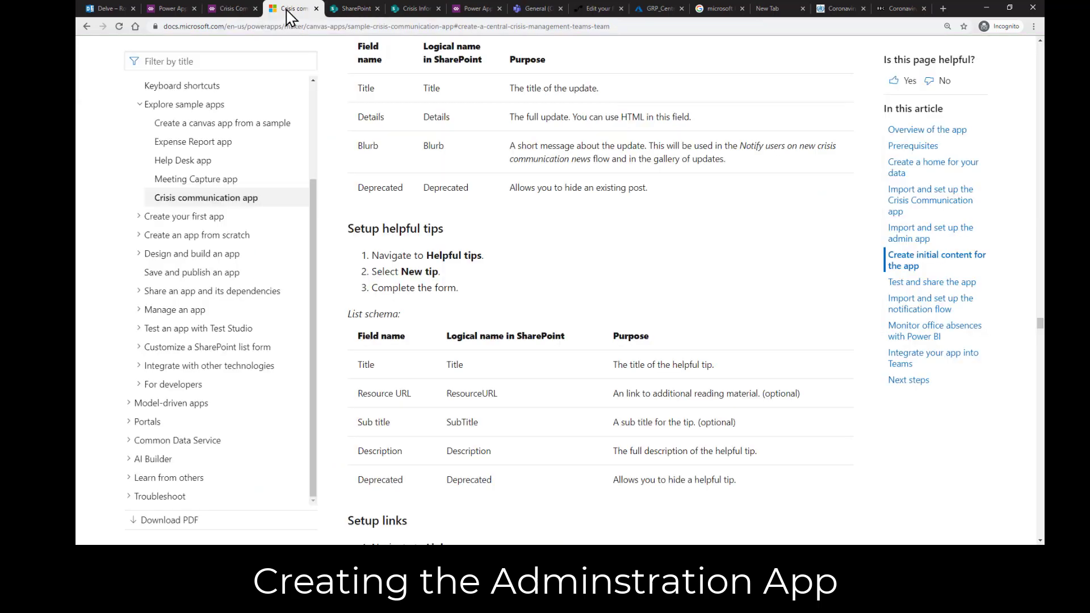
{"action": "scroll", "coordinate": [455, 187], "scroll_direction": "down", "scroll_amount": 4}
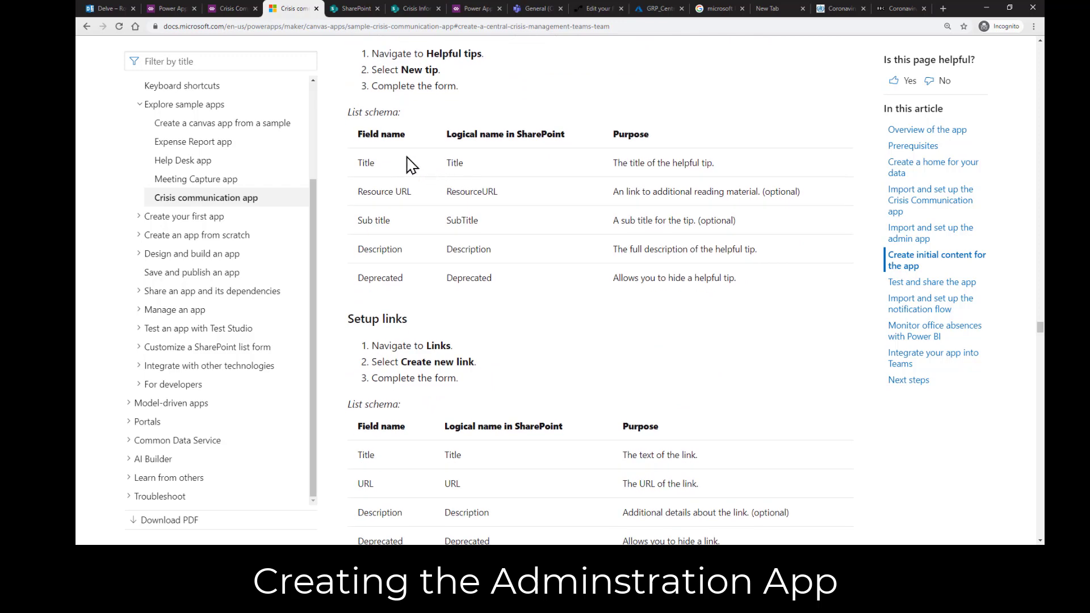
Read through the Setup helpful tips and Setup links docs, then return to the admin app.
{"action": "scroll", "coordinate": [411, 166], "scroll_direction": "down", "scroll_amount": 1}
{"action": "scroll", "coordinate": [411, 165], "scroll_direction": "up", "scroll_amount": 3}
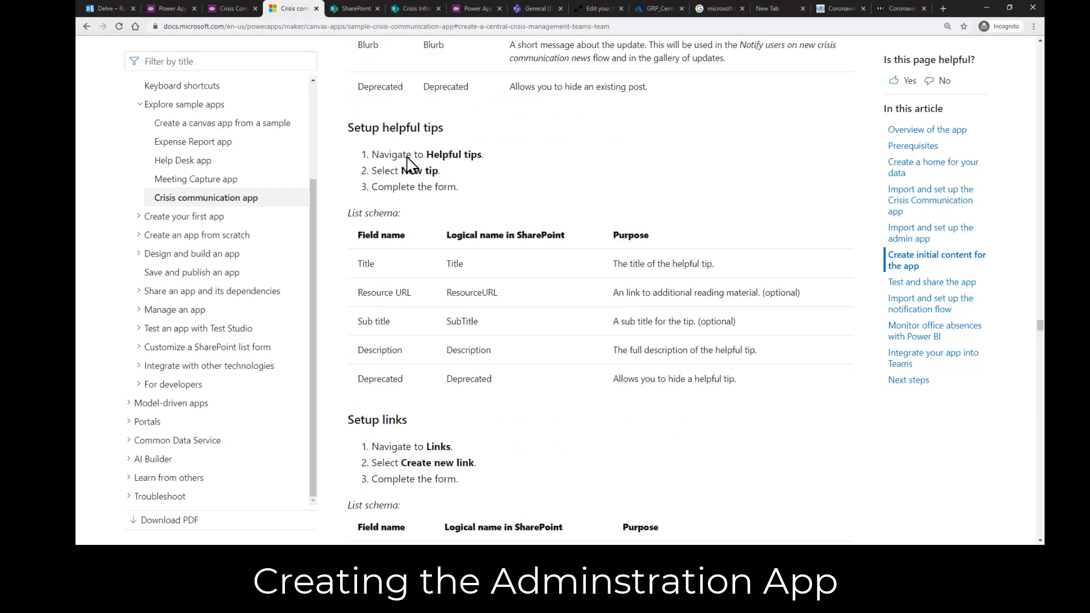
{"action": "scroll", "coordinate": [406, 158], "scroll_direction": "down", "scroll_amount": 2}
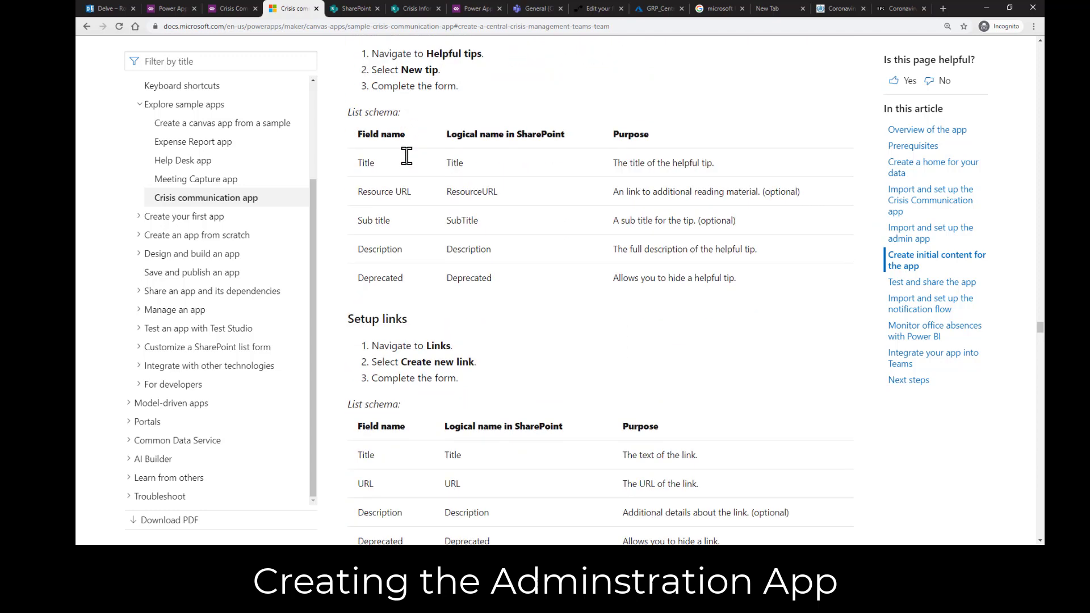
{"action": "scroll", "coordinate": [406, 156], "scroll_direction": "down", "scroll_amount": 1}
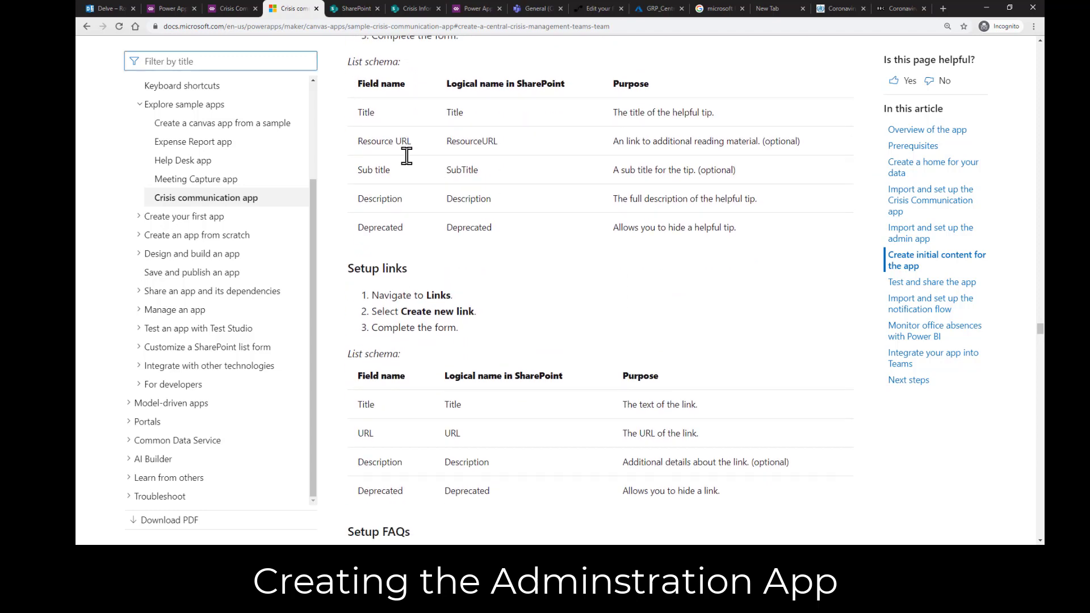
{"action": "left_click", "coordinate": [224, 10]}
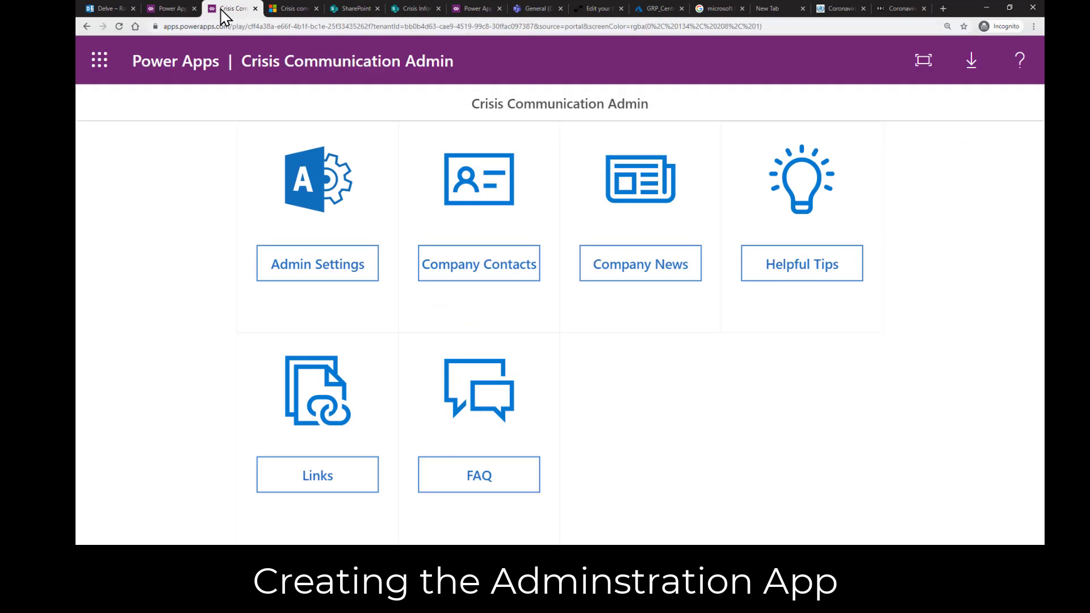
Save a new link 'Coronavirus Guidance BBC' with the pasted BBC article URL, then go home.
{"action": "left_click", "coordinate": [323, 488]}
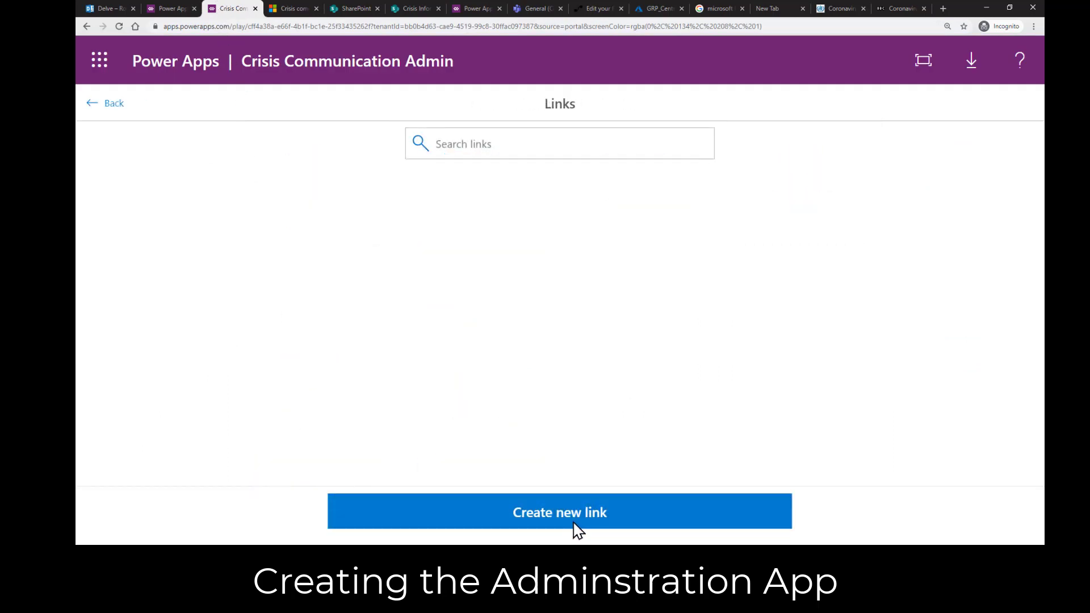
{"action": "left_click", "coordinate": [576, 529]}
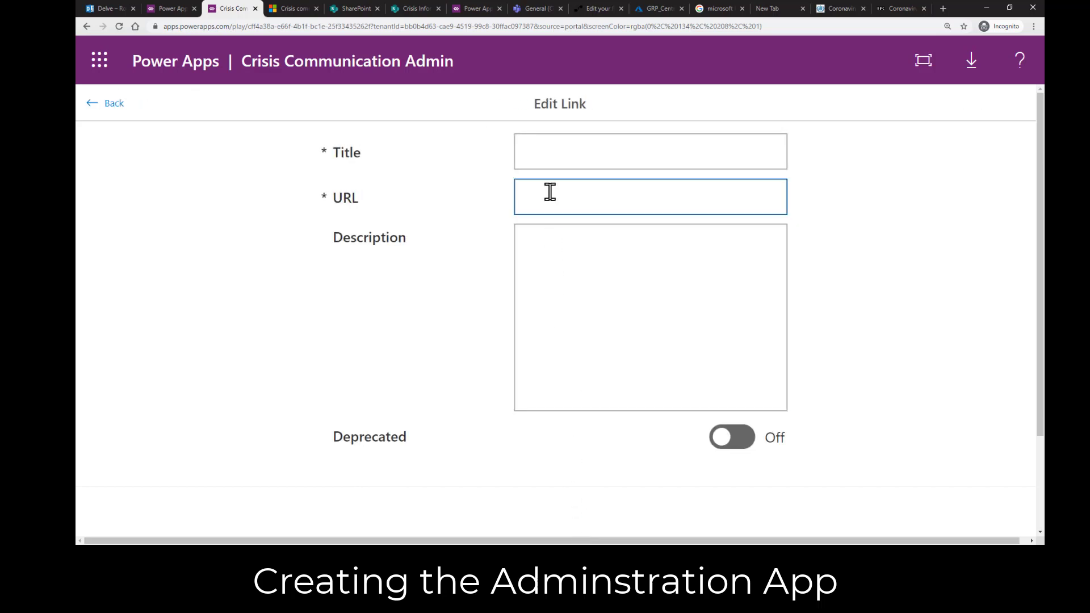
{"action": "left_click", "coordinate": [550, 192]}
{"action": "key", "text": "ctrl+v"}
{"action": "left_click", "coordinate": [559, 165]}
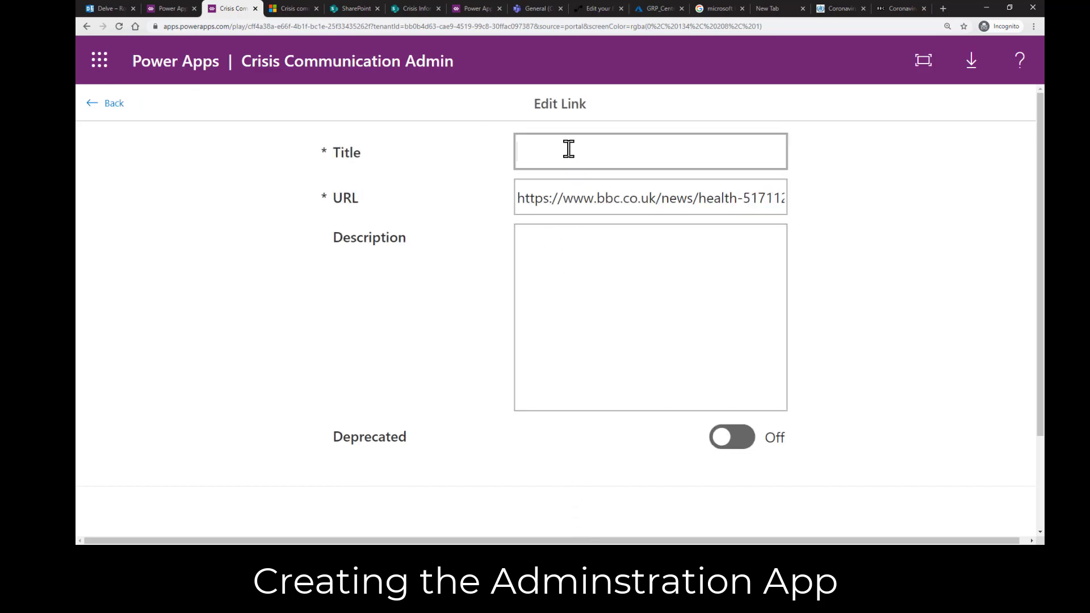
{"action": "type", "text": "Coronavirus Guidanc"}
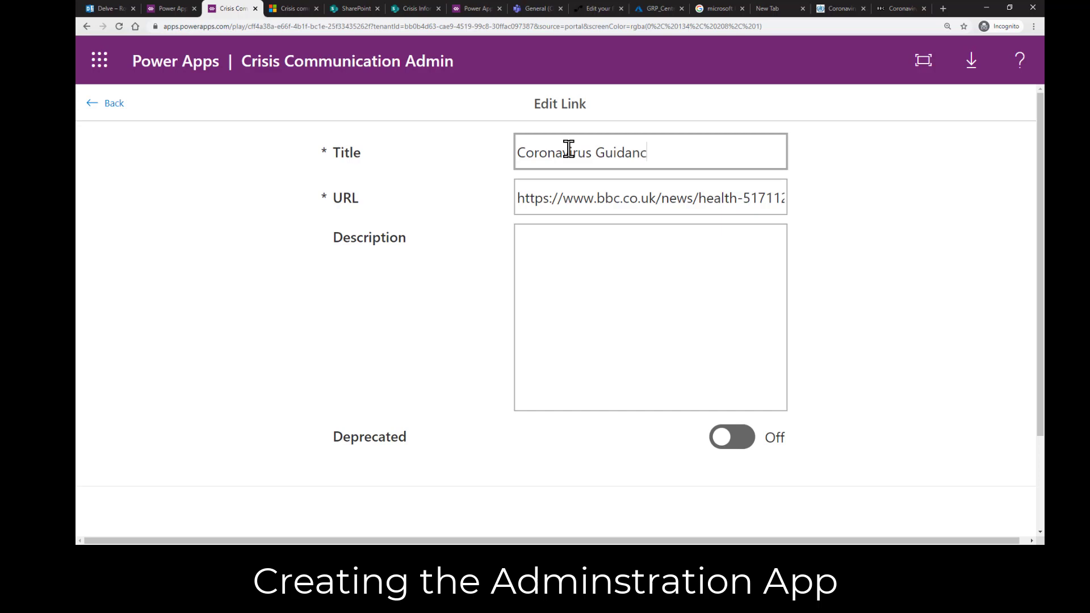
{"action": "type", "text": "e BBC"}
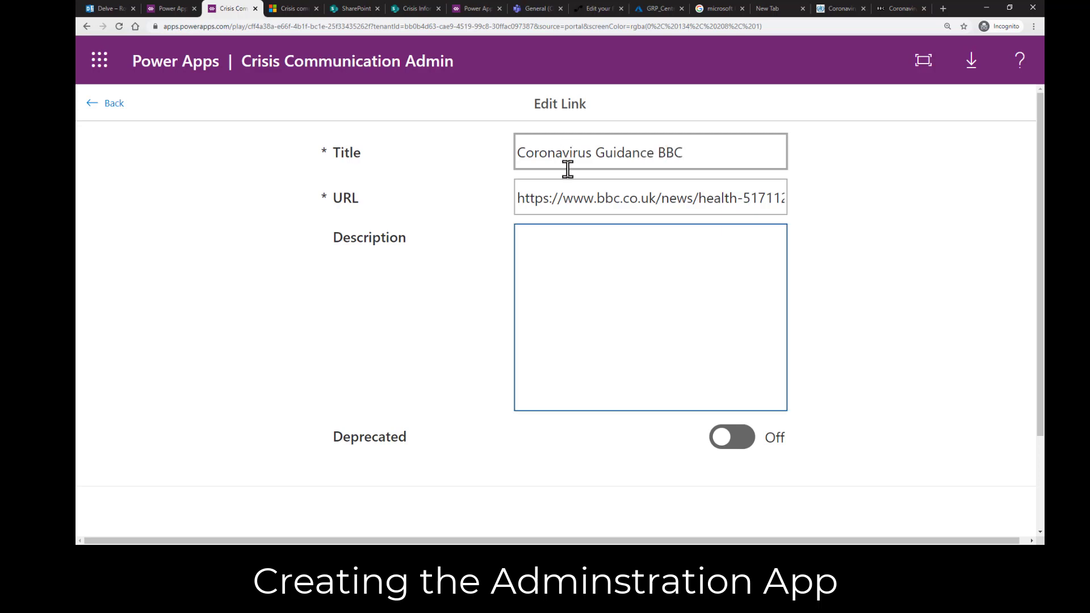
{"action": "scroll", "coordinate": [566, 171], "scroll_direction": "down", "scroll_amount": 3}
{"action": "left_click", "coordinate": [555, 519]}
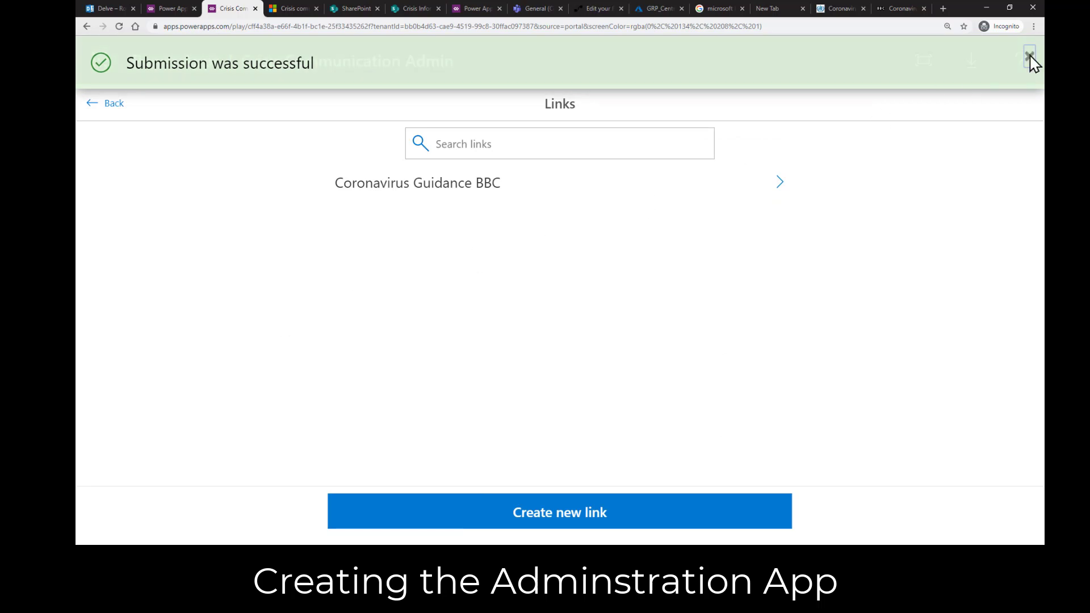
{"action": "left_click", "coordinate": [89, 108]}
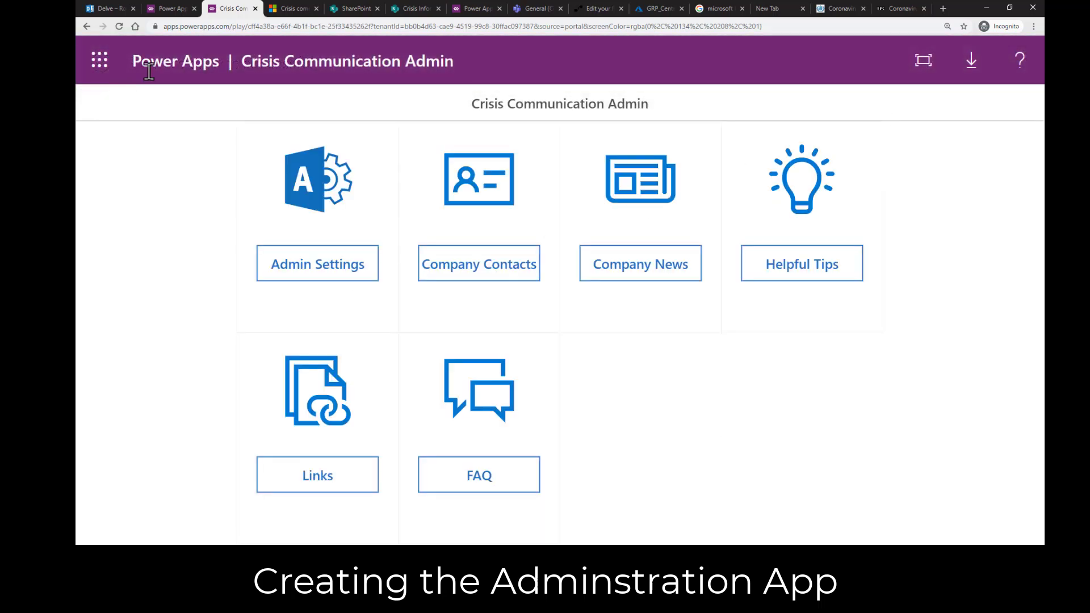
Read the Setup FAQs section in the docs, then return to the admin app.
{"action": "left_click", "coordinate": [280, 9]}
{"action": "scroll", "coordinate": [434, 230], "scroll_direction": "down", "scroll_amount": 4}
{"action": "scroll", "coordinate": [434, 230], "scroll_direction": "down", "scroll_amount": 3}
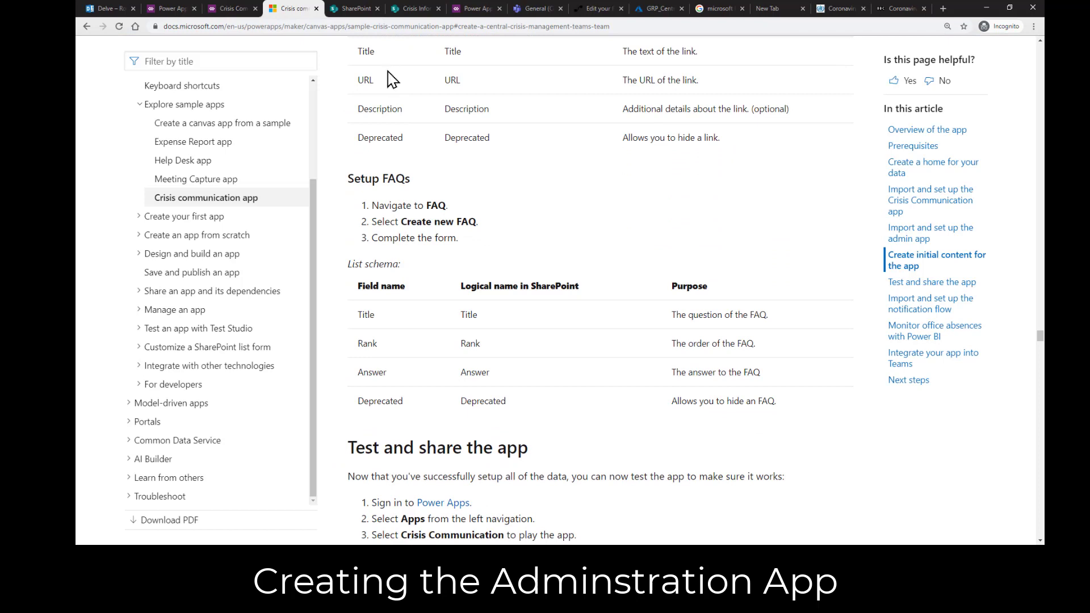
{"action": "left_click", "coordinate": [282, 58]}
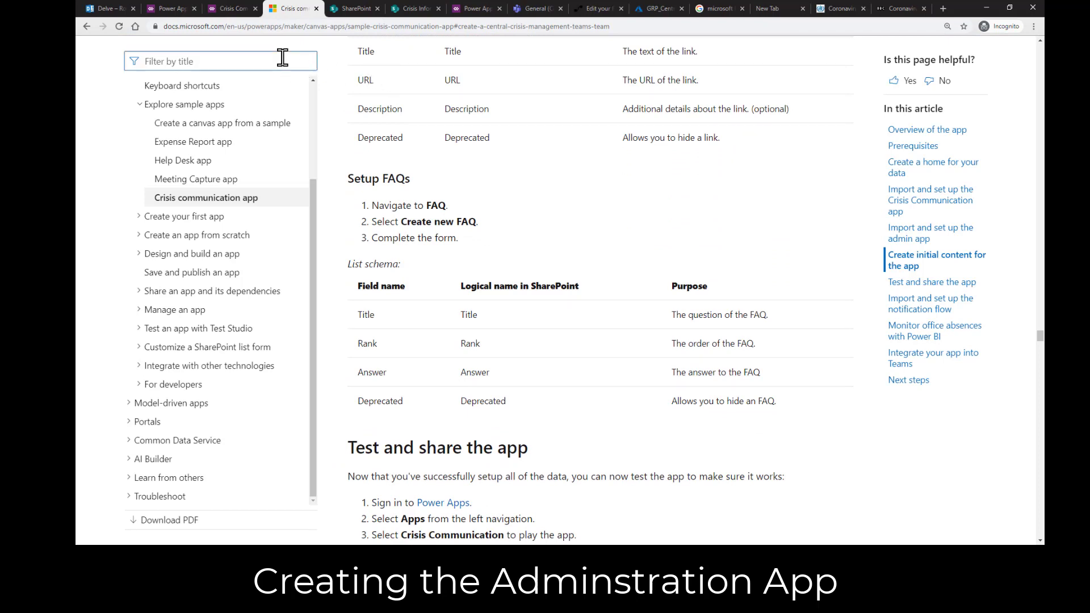
{"action": "left_click", "coordinate": [234, 10]}
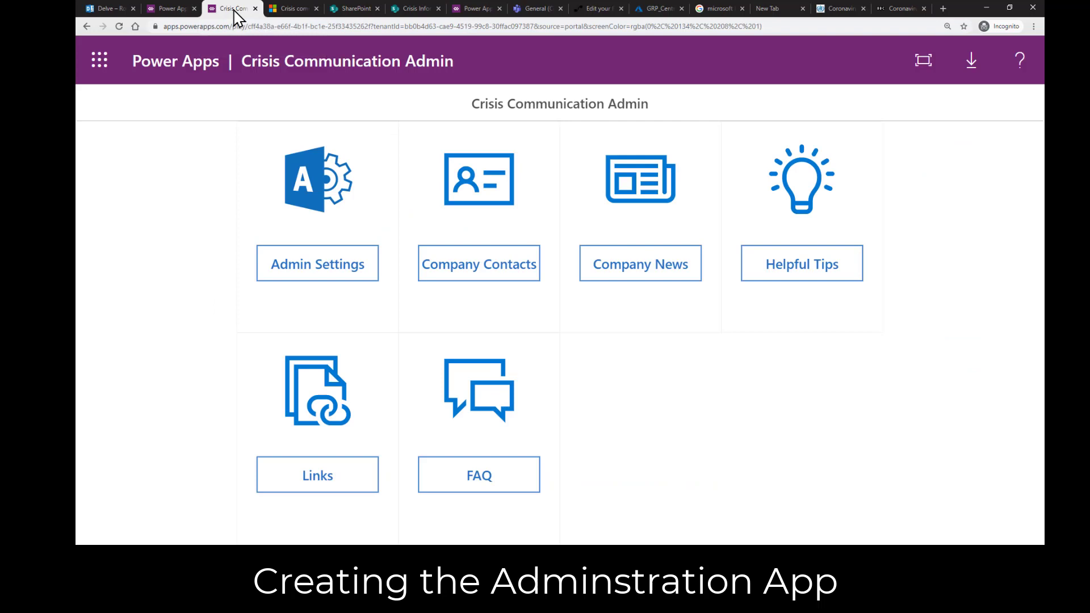
Start a new FAQ titled 'Travel guidance' with rank 10.
{"action": "left_click", "coordinate": [486, 482]}
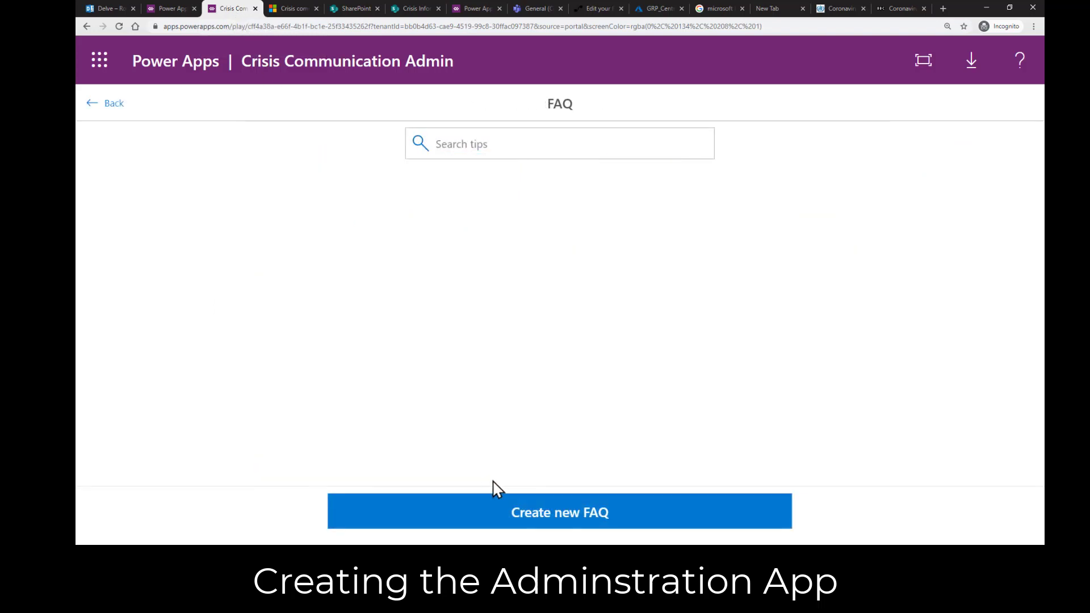
{"action": "left_click", "coordinate": [549, 525]}
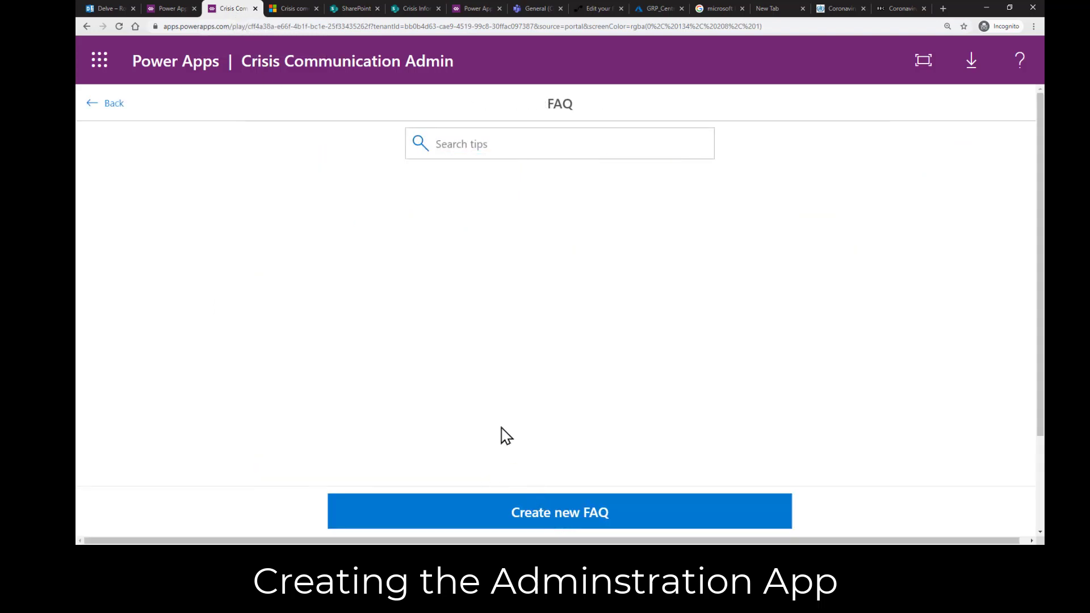
{"action": "left_click", "coordinate": [365, 179]}
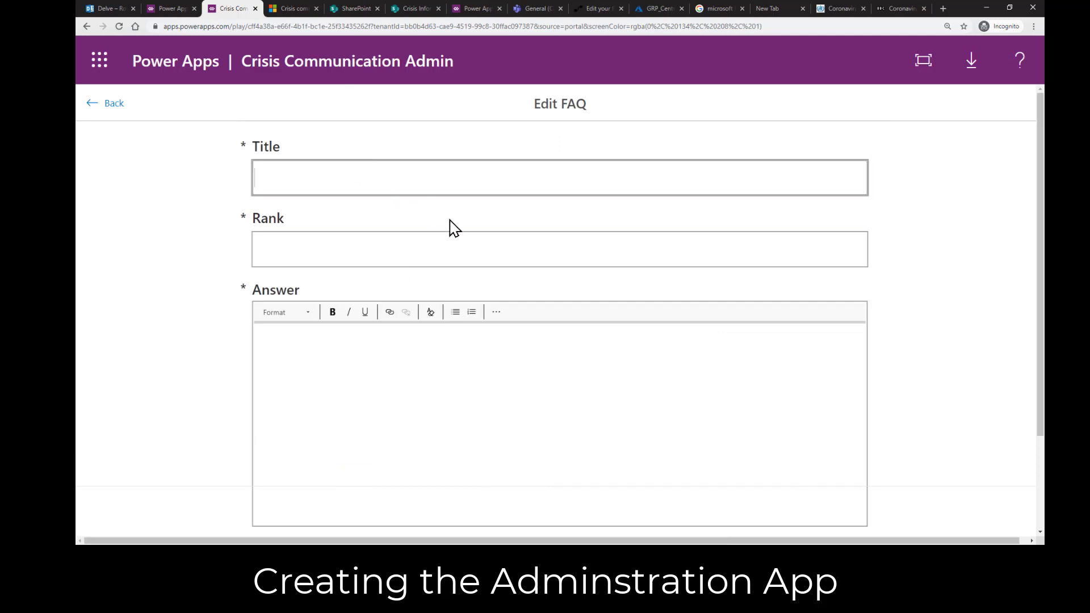
{"action": "type", "text": "This is the first FA"}
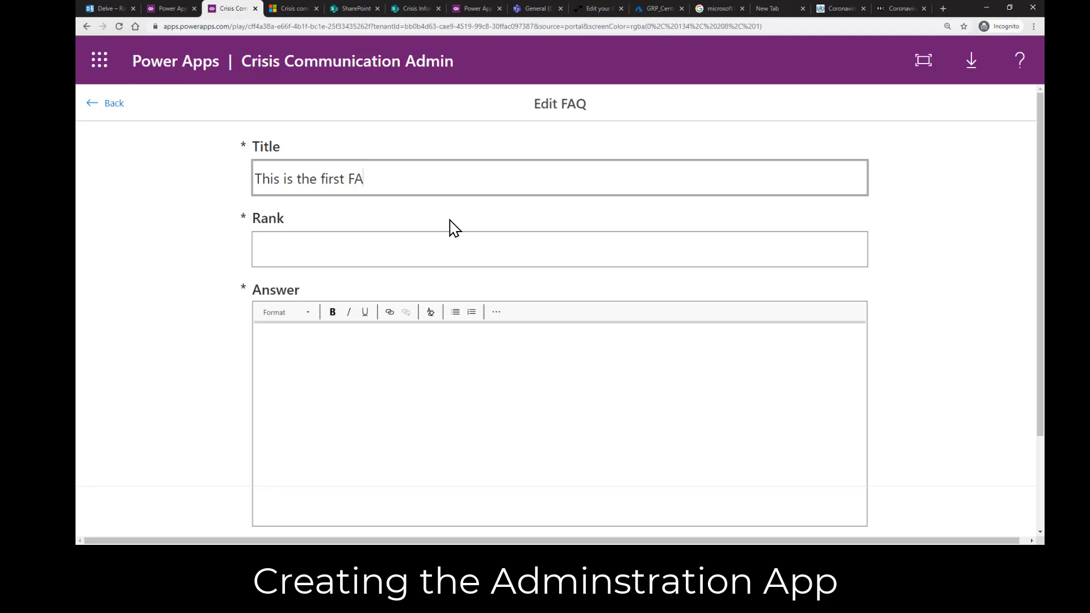
{"action": "key", "text": "BackSpace"}
{"action": "key", "text": "BackSpace"}
{"action": "key", "text": "BackSpace"}
{"action": "key", "text": "BackSpace"}
{"action": "key", "text": "BackSpace"}
{"action": "key", "text": "BackSpace"}
{"action": "key", "text": "BackSpace"}
{"action": "key", "text": "BackSpace"}
{"action": "key", "text": "BackSpace"}
{"action": "key", "text": "BackSpace"}
{"action": "key", "text": "BackSpace"}
{"action": "key", "text": "BackSpace"}
{"action": "key", "text": "BackSpace"}
{"action": "key", "text": "BackSpace"}
{"action": "key", "text": "BackSpace"}
{"action": "key", "text": "BackSpace"}
{"action": "key", "text": "BackSpace"}
{"action": "key", "text": "BackSpace"}
{"action": "key", "text": "BackSpace"}
{"action": "key", "text": "BackSpace"}
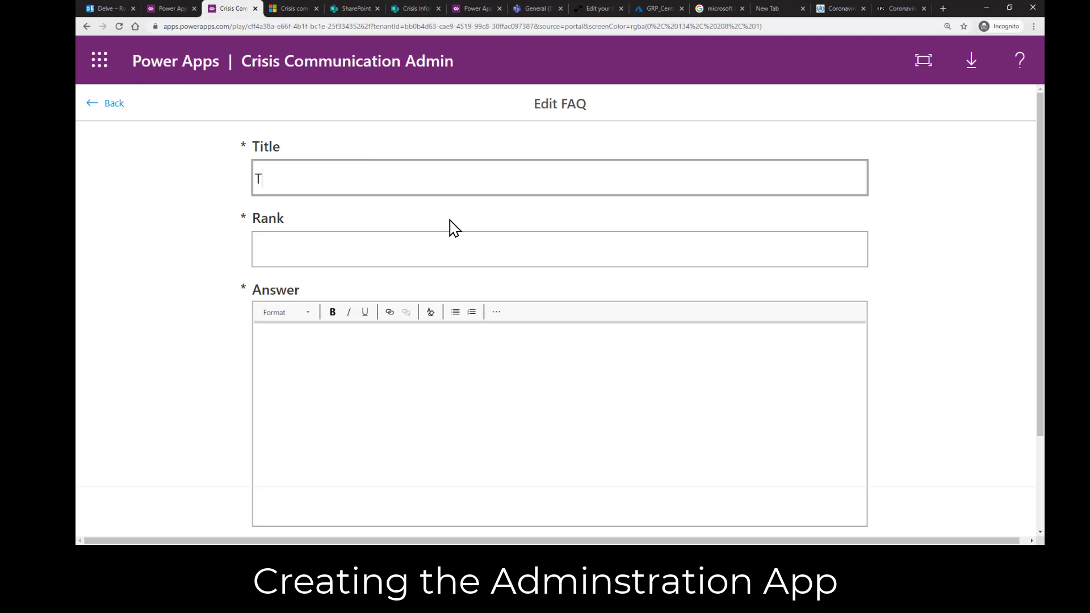
{"action": "type", "text": "Travel guidance"}
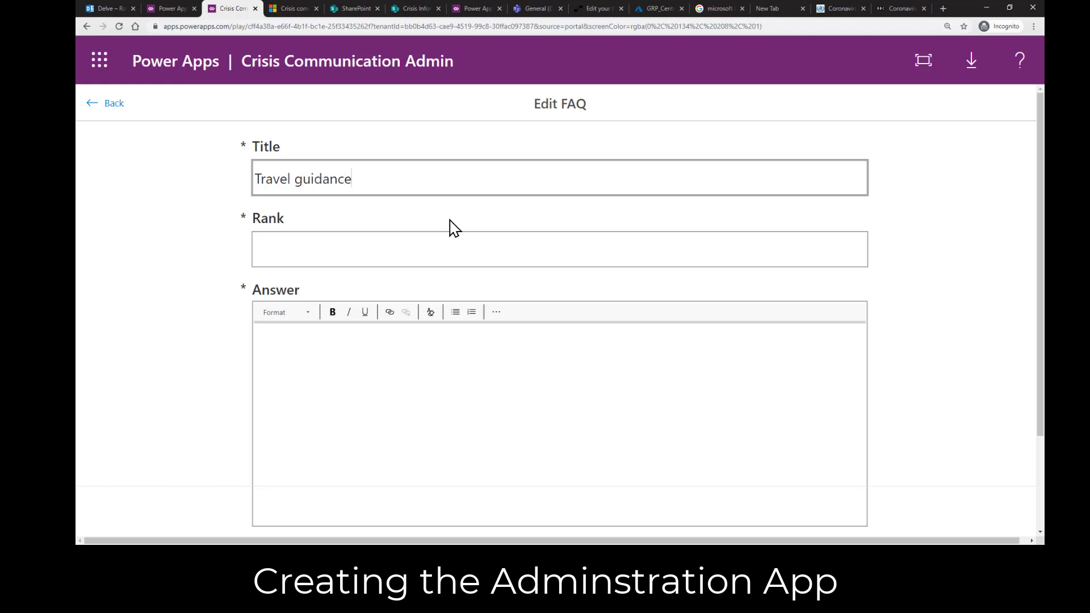
{"action": "left_click", "coordinate": [416, 254]}
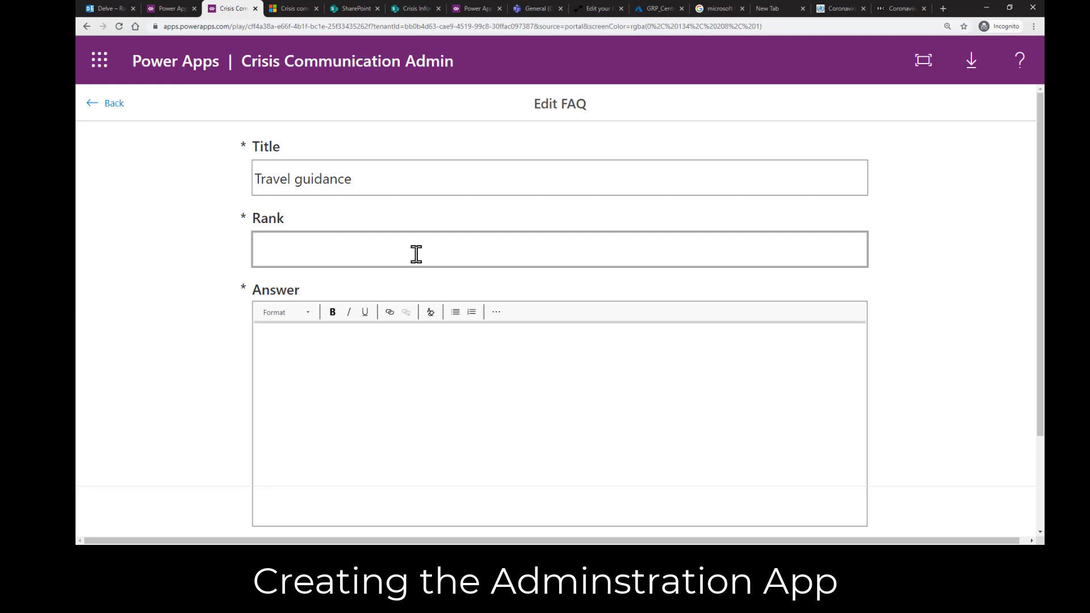
{"action": "type", "text": "10"}
Answer 'Pre-approval is required by HR until further notice' and save the FAQ.
{"action": "left_click", "coordinate": [338, 345]}
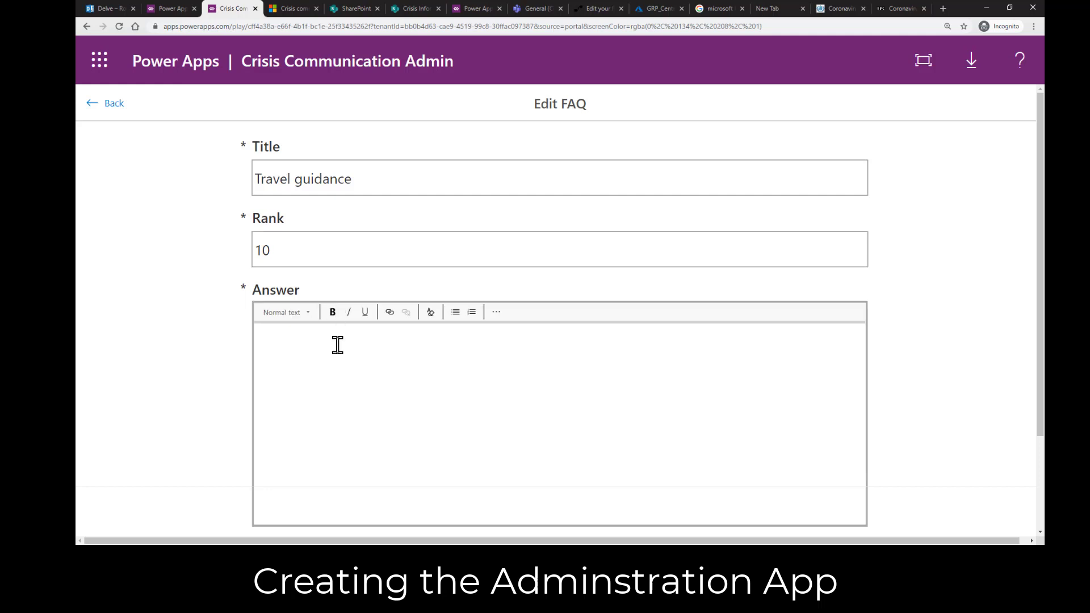
{"action": "type", "text": "Pre-apprva"}
{"action": "key", "text": "BackSpace"}
{"action": "key", "text": "BackSpace"}
{"action": "type", "text": "oval is required "}
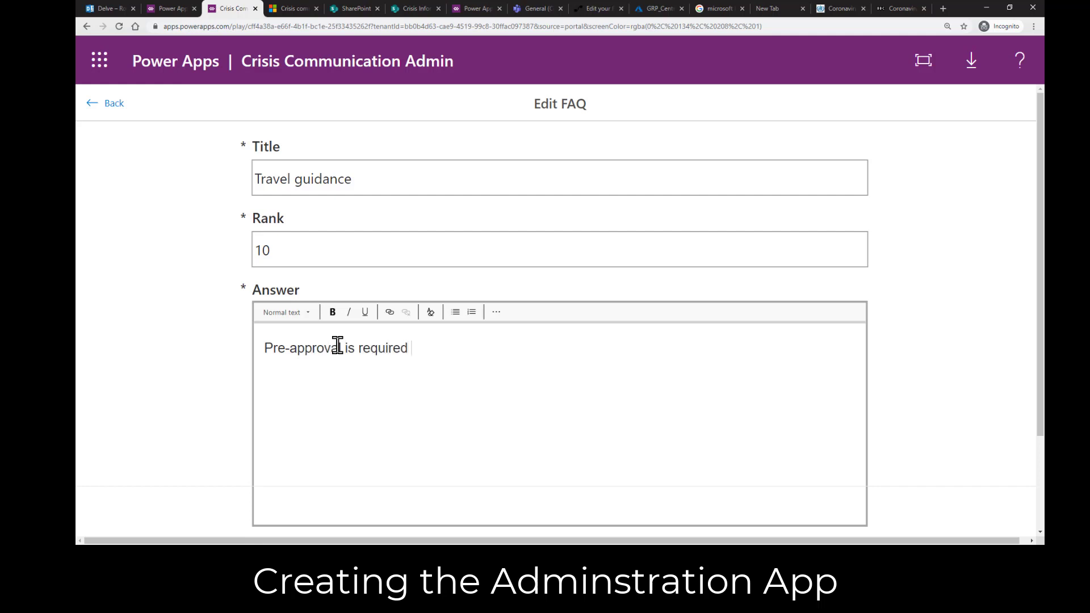
{"action": "type", "text": "by HR "}
{"action": "type", "text": "for the"}
{"action": "key", "text": "BackSpace"}
{"action": "key", "text": "BackSpace"}
{"action": "key", "text": "BackSpace"}
{"action": "key", "text": "BackSpace"}
{"action": "key", "text": "BackSpace"}
{"action": "key", "text": "BackSpace"}
{"action": "type", "text": "until further notice"}
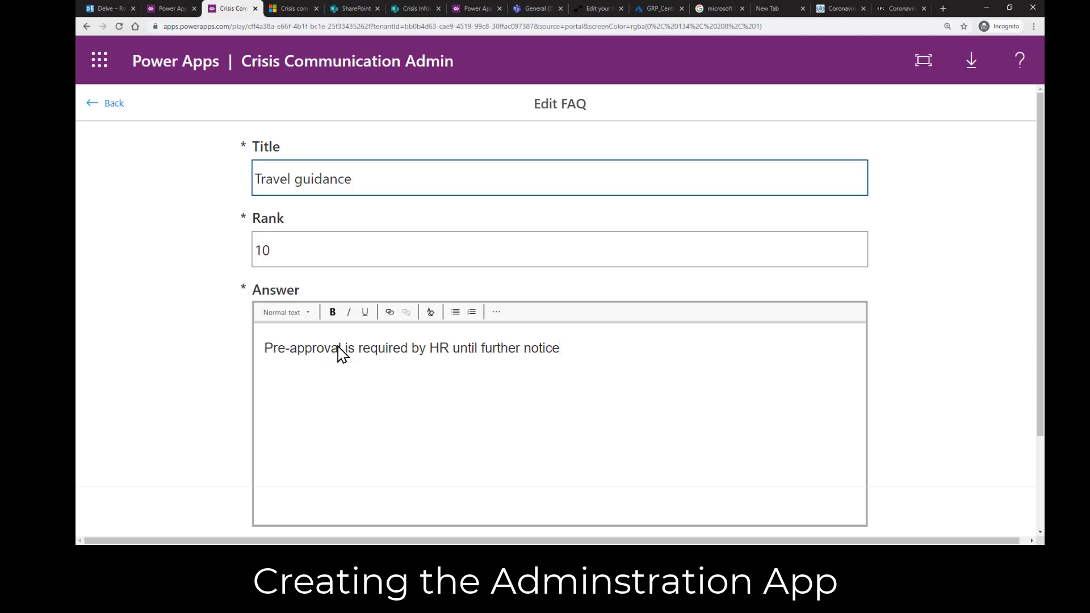
{"action": "scroll", "coordinate": [340, 349], "scroll_direction": "down", "scroll_amount": 3}
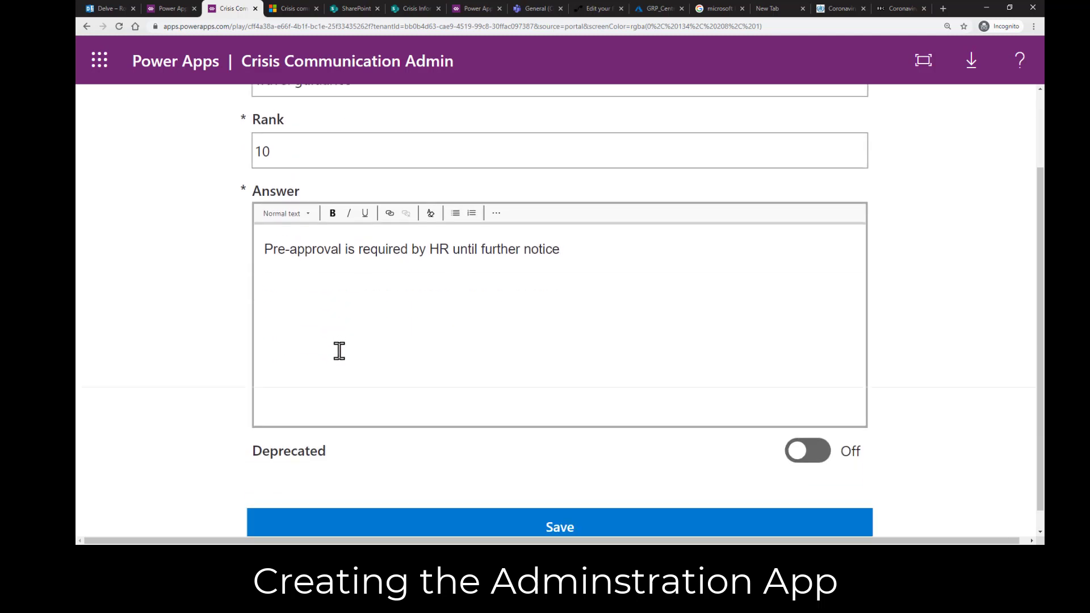
{"action": "left_click", "coordinate": [391, 514]}
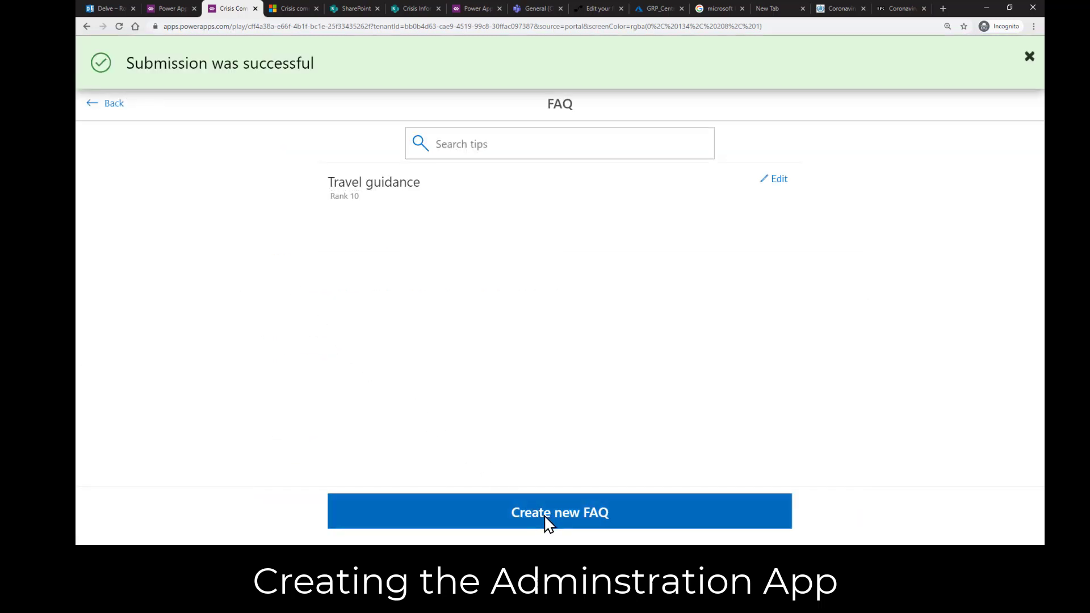
Save a new FAQ titled 'another FAQ', rank 2, answer 'Test123'.
{"action": "left_click", "coordinate": [548, 524]}
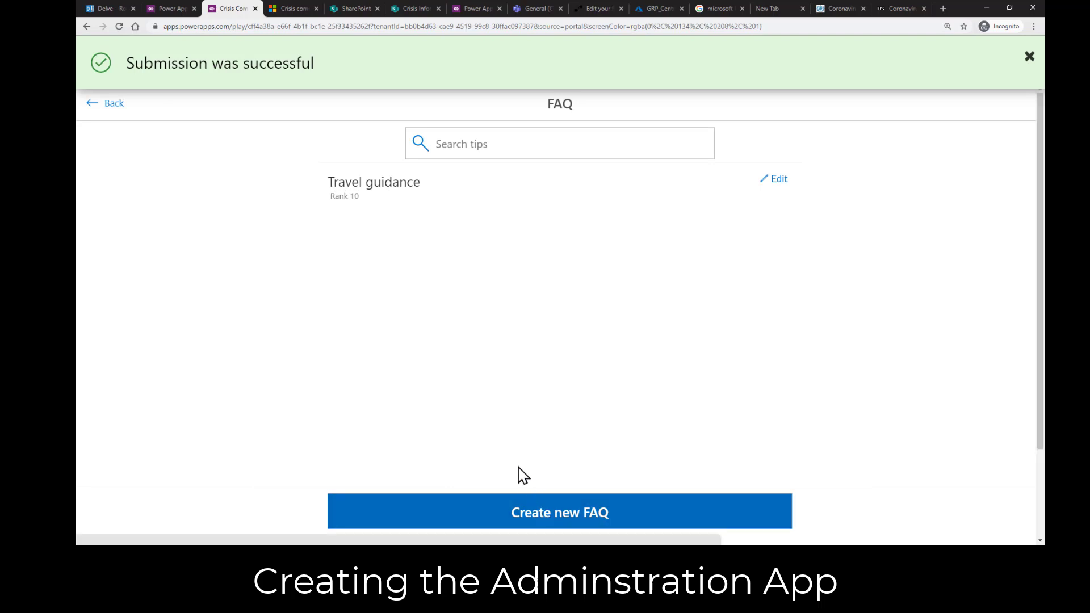
{"action": "left_click", "coordinate": [360, 170]}
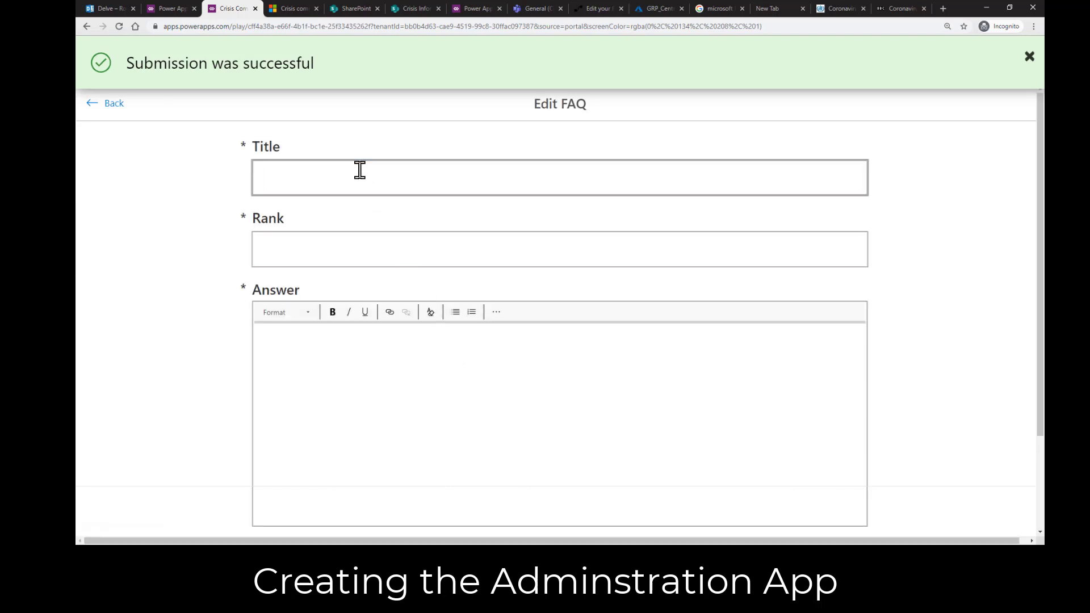
{"action": "type", "text": "another FAQ"}
{"action": "left_click", "coordinate": [337, 239]}
{"action": "type", "text": "2"}
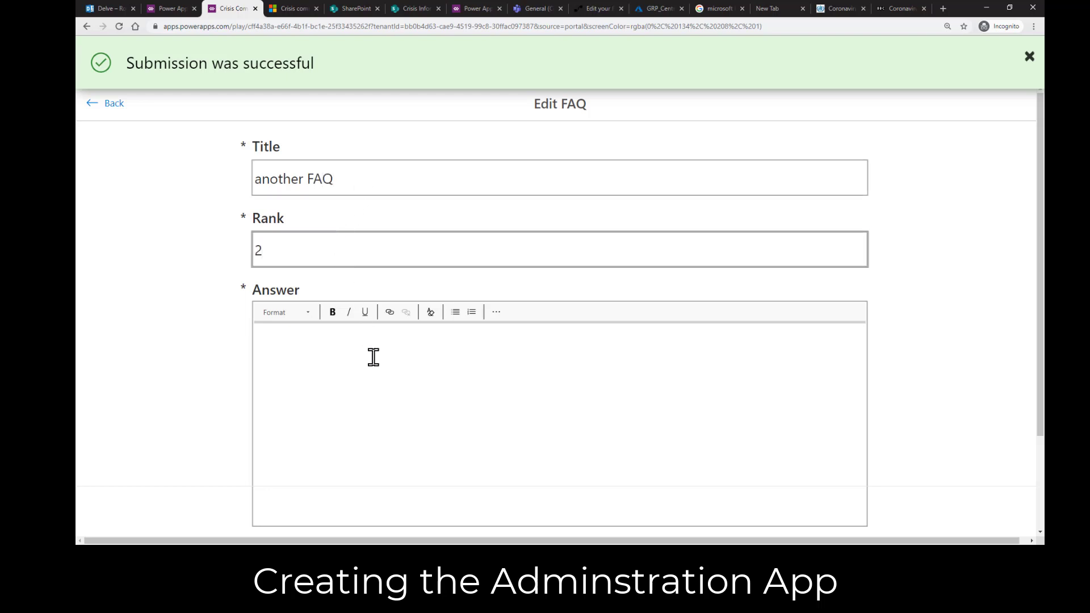
{"action": "left_click", "coordinate": [373, 357]}
{"action": "type", "text": "Test123"}
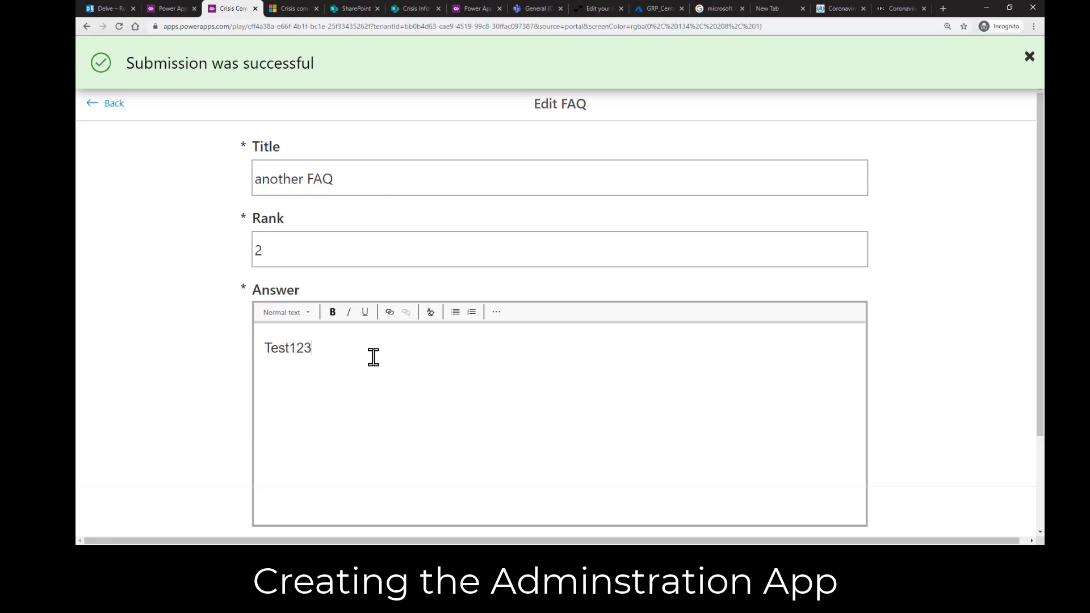
{"action": "scroll", "coordinate": [373, 358], "scroll_direction": "down", "scroll_amount": 2}
{"action": "left_click", "coordinate": [459, 499]}
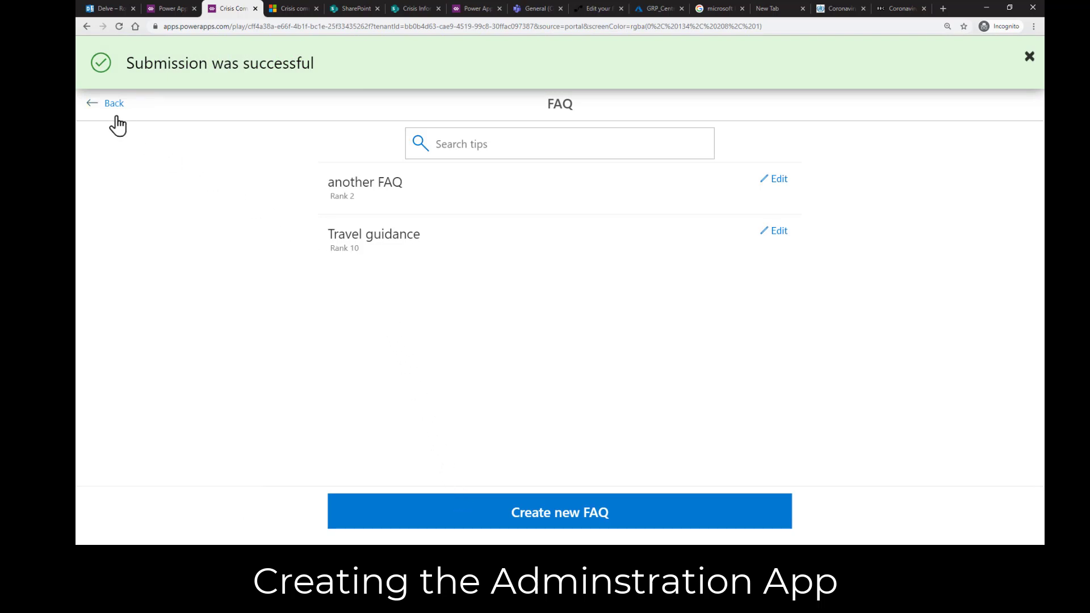
Glance at the Company News feed, return to the home screen, then switch to the docs.
{"action": "left_click", "coordinate": [94, 108]}
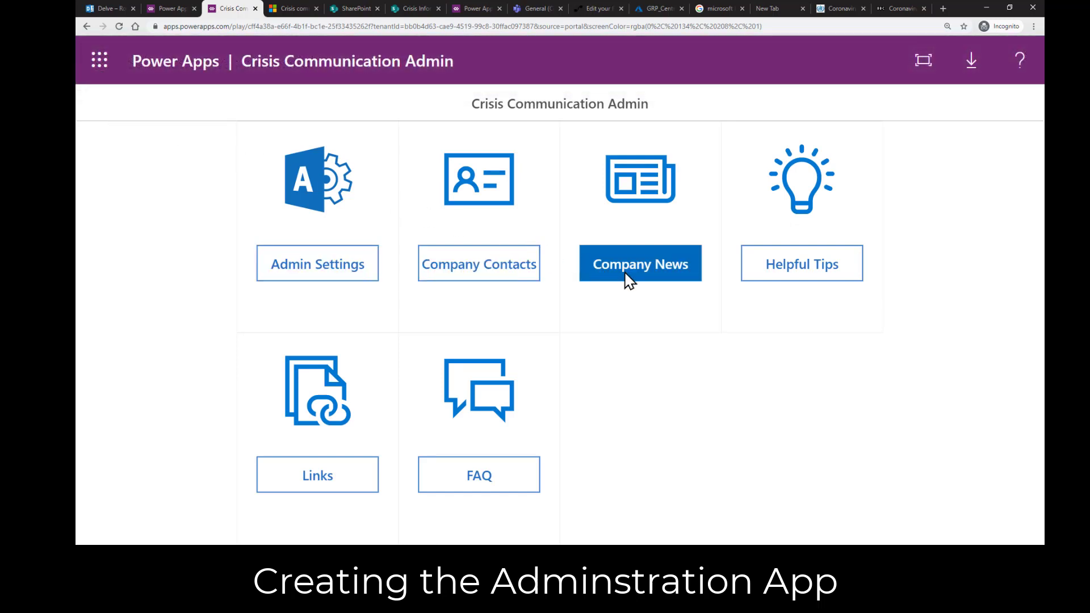
{"action": "left_click", "coordinate": [625, 278]}
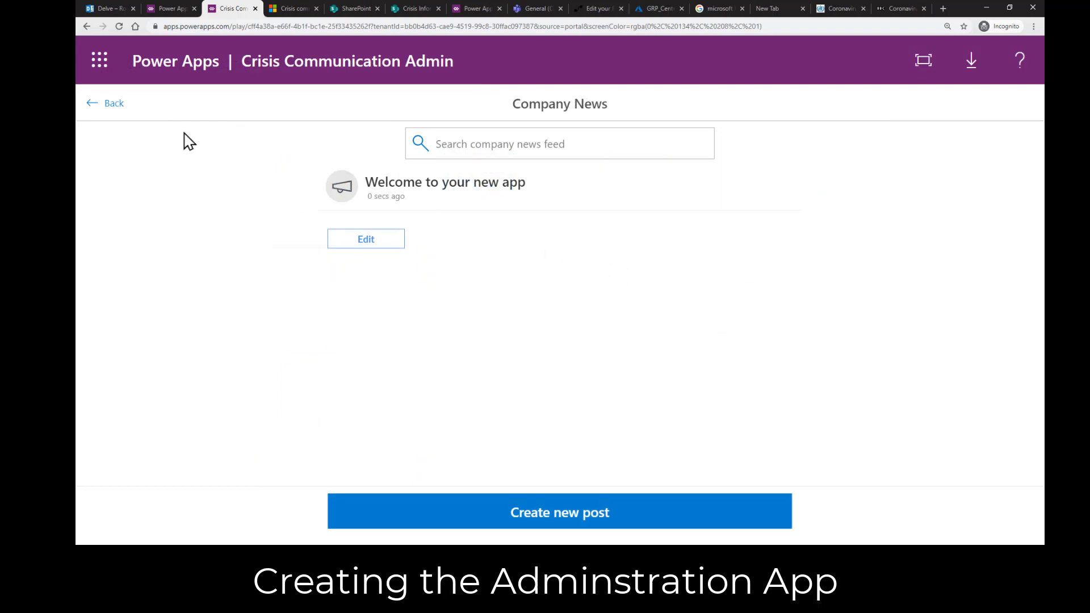
{"action": "left_click", "coordinate": [91, 106]}
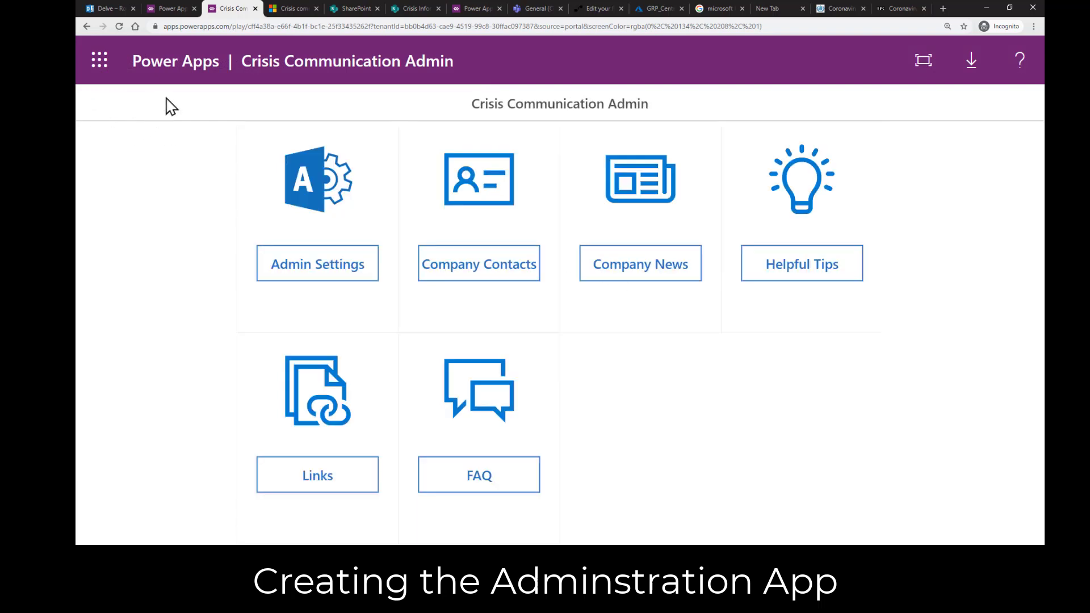
{"action": "left_click", "coordinate": [291, 10]}
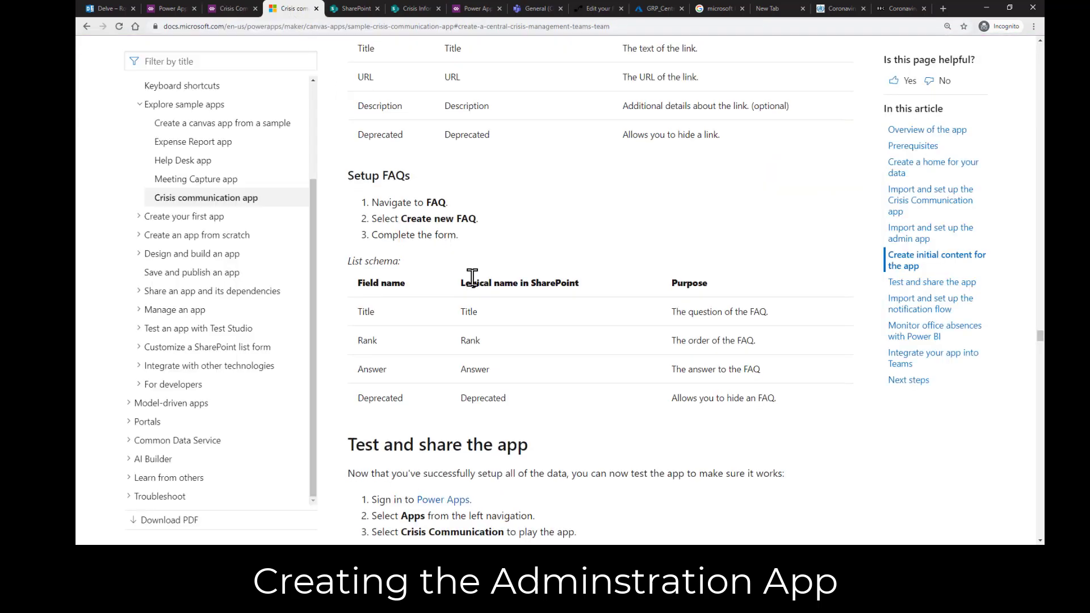
Scroll the Crisis communication article down to the steps for importing CrisisCommunicationNewsNotification.zip.
{"action": "scroll", "coordinate": [474, 285], "scroll_direction": "down", "scroll_amount": 3}
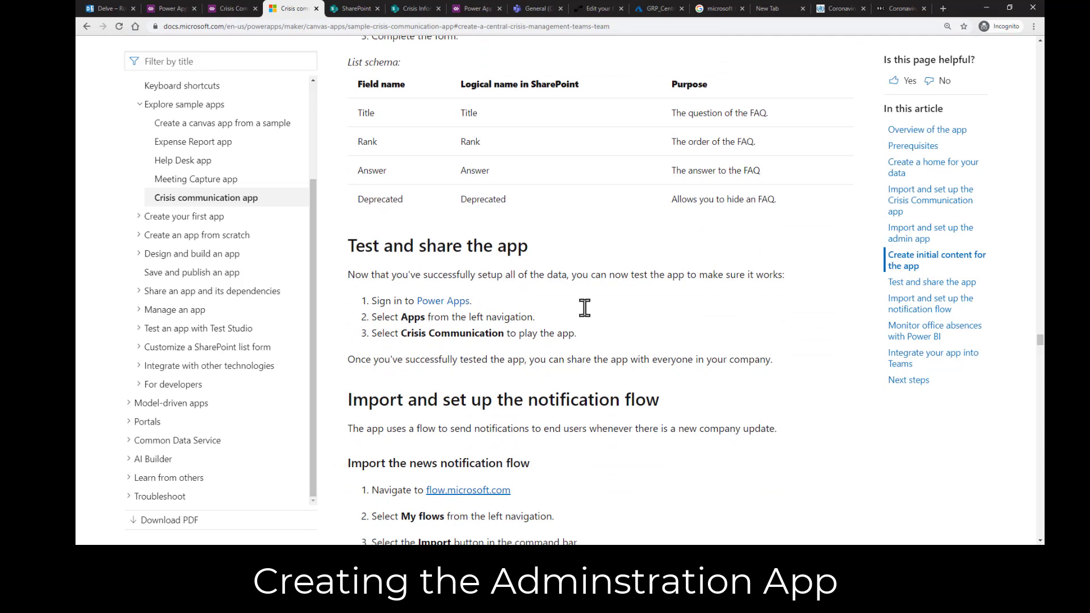
{"action": "scroll", "coordinate": [556, 294], "scroll_direction": "down", "scroll_amount": 1}
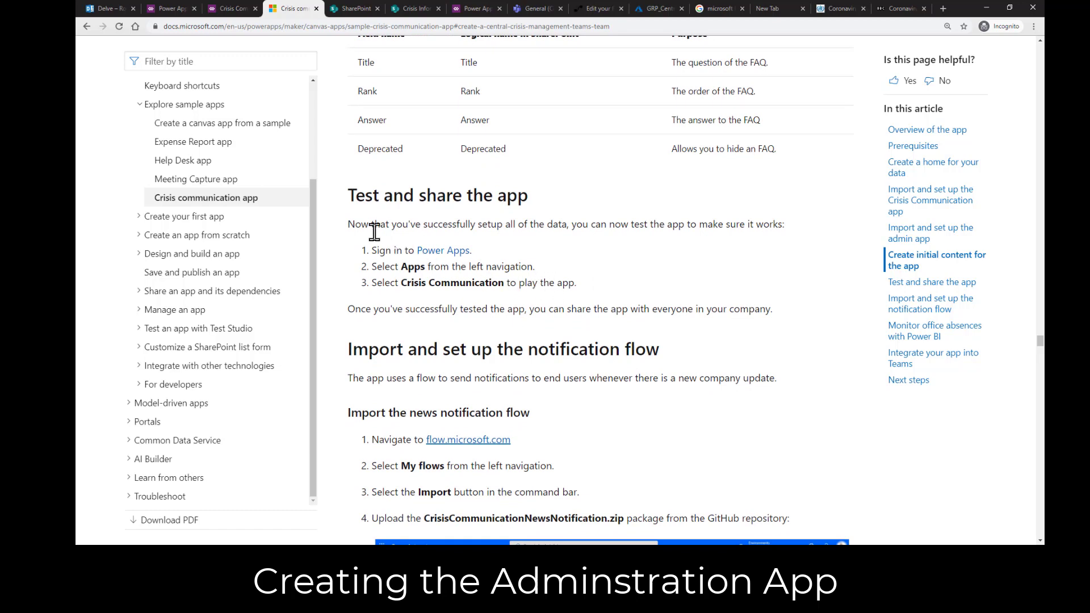
{"action": "scroll", "coordinate": [374, 231], "scroll_direction": "down", "scroll_amount": 1}
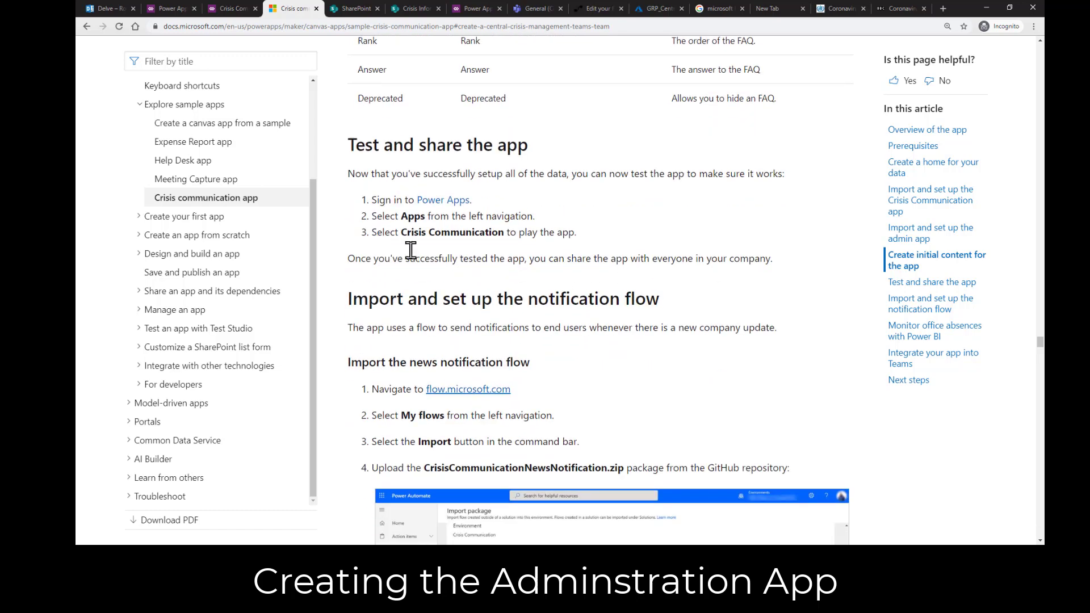
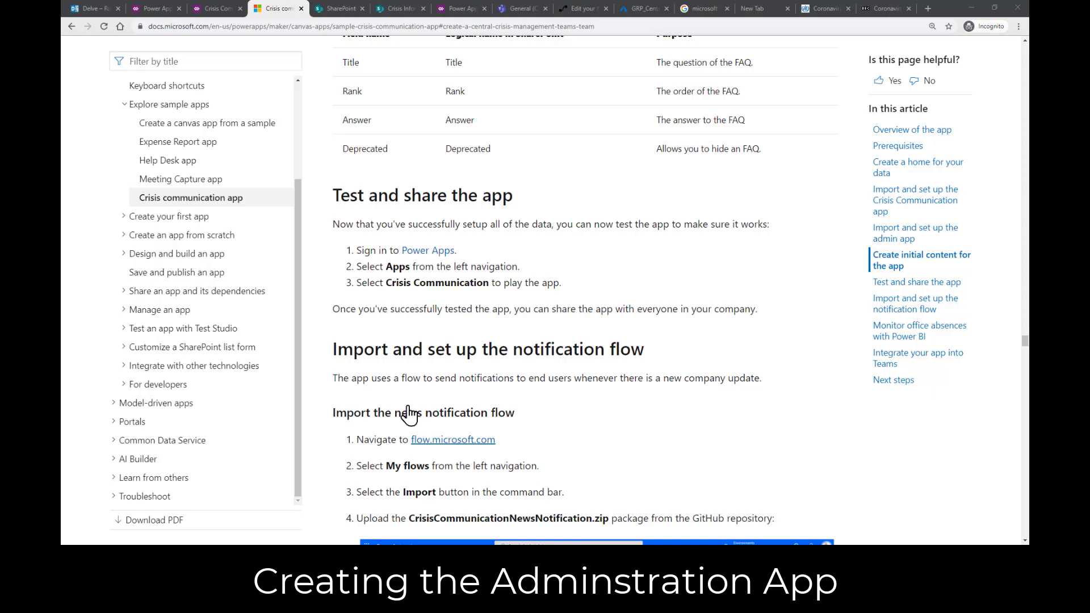
Run the Crisis Communication app with Play from its menu in the Power Apps apps list.
{"action": "left_click", "coordinate": [154, 9]}
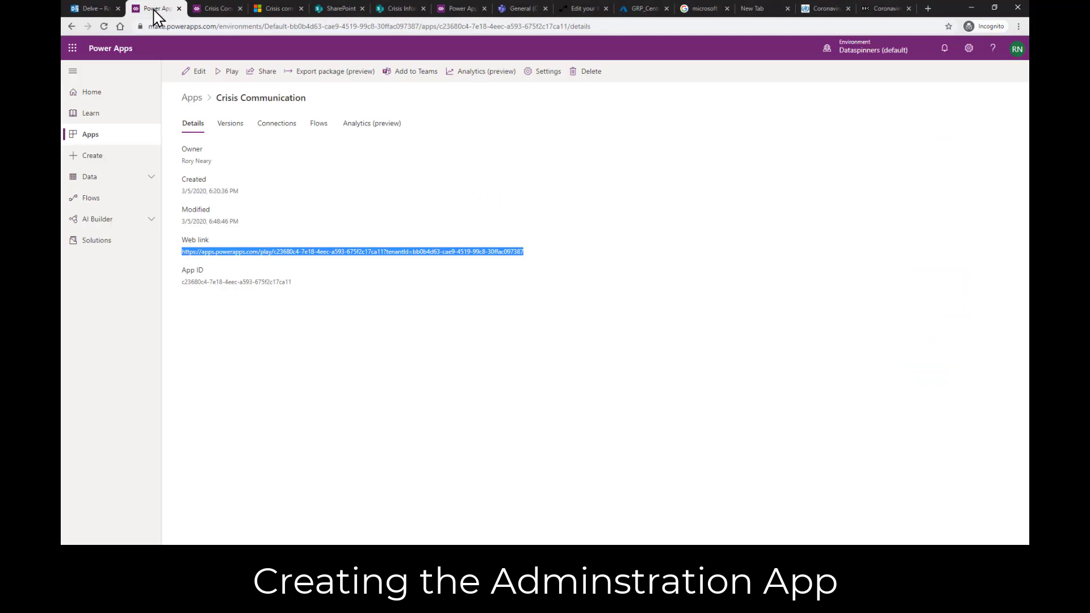
{"action": "left_click", "coordinate": [105, 144]}
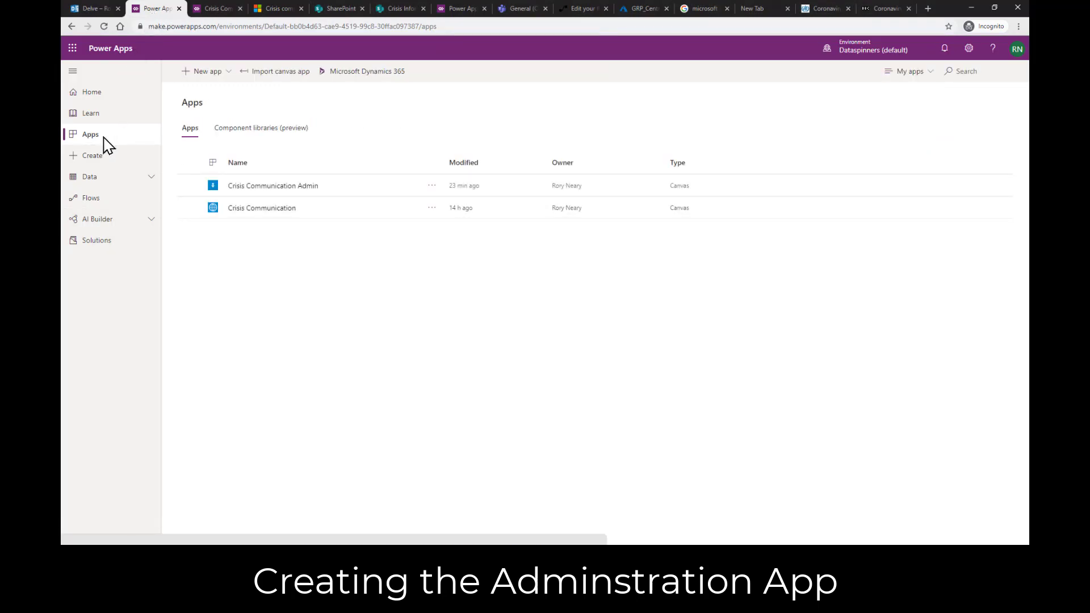
{"action": "left_click", "coordinate": [430, 210]}
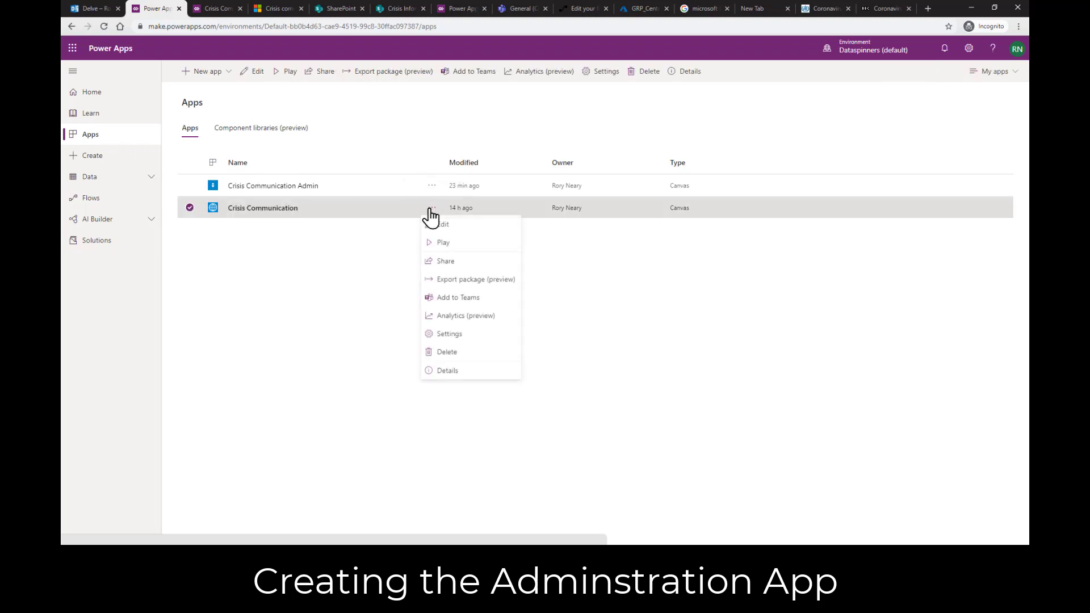
{"action": "left_click", "coordinate": [445, 244]}
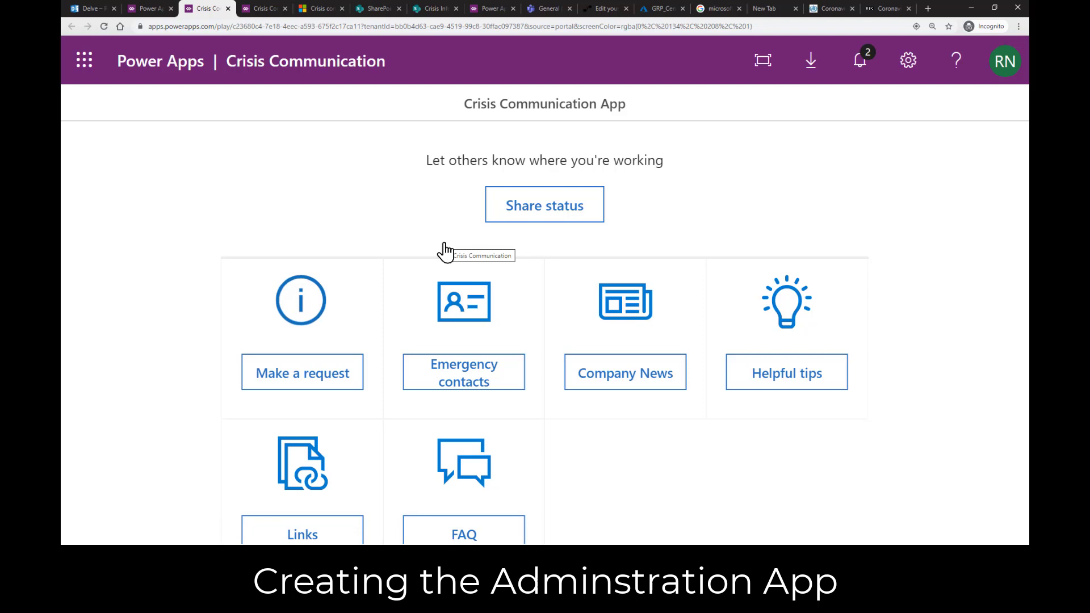
{"action": "left_click", "coordinate": [453, 383]}
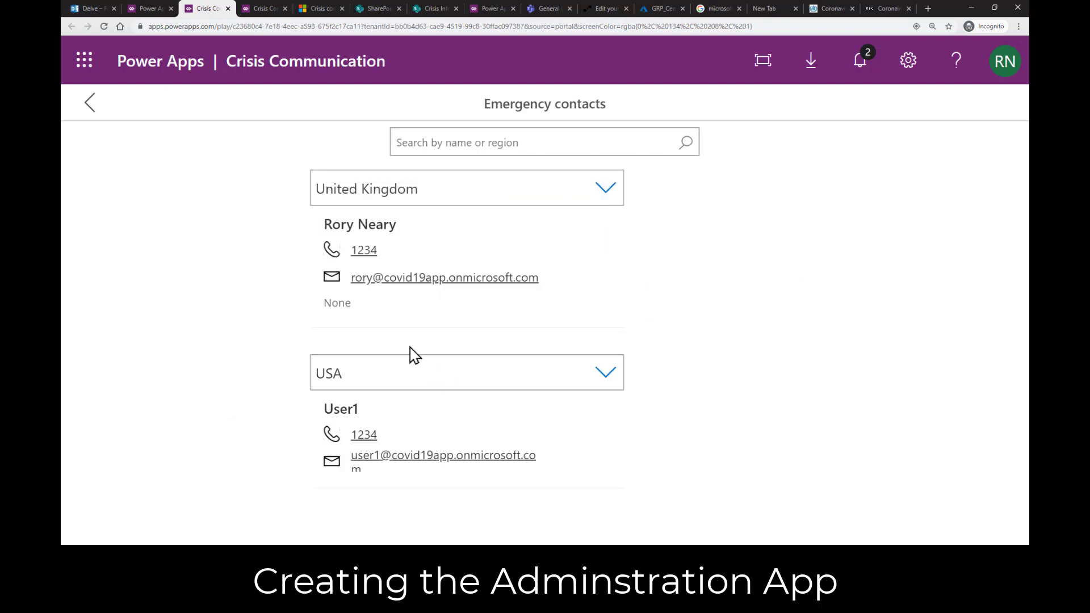
{"action": "left_click", "coordinate": [89, 108]}
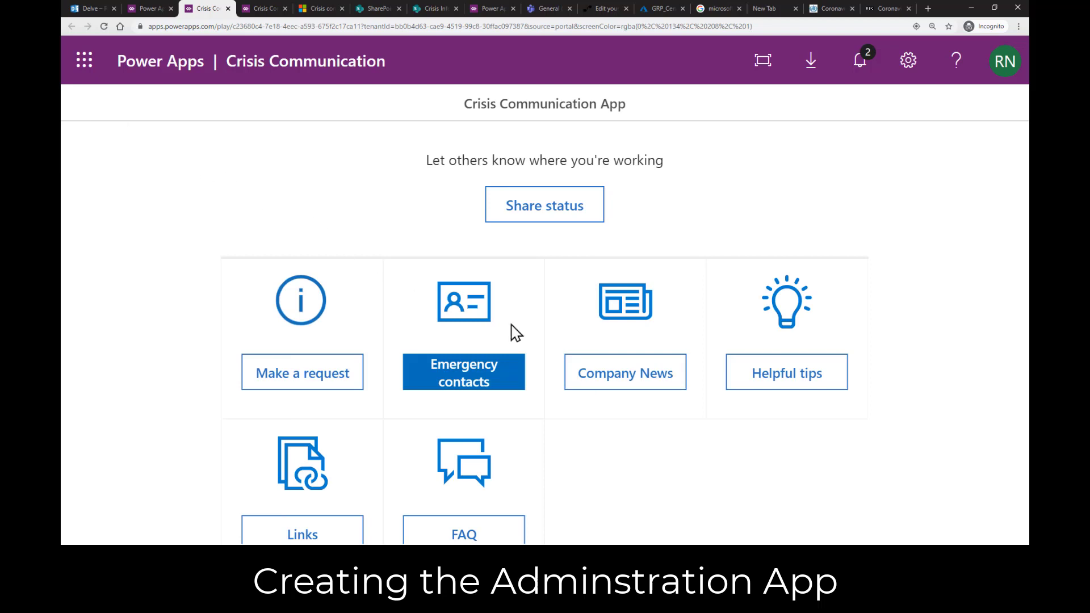
{"action": "left_click", "coordinate": [608, 381]}
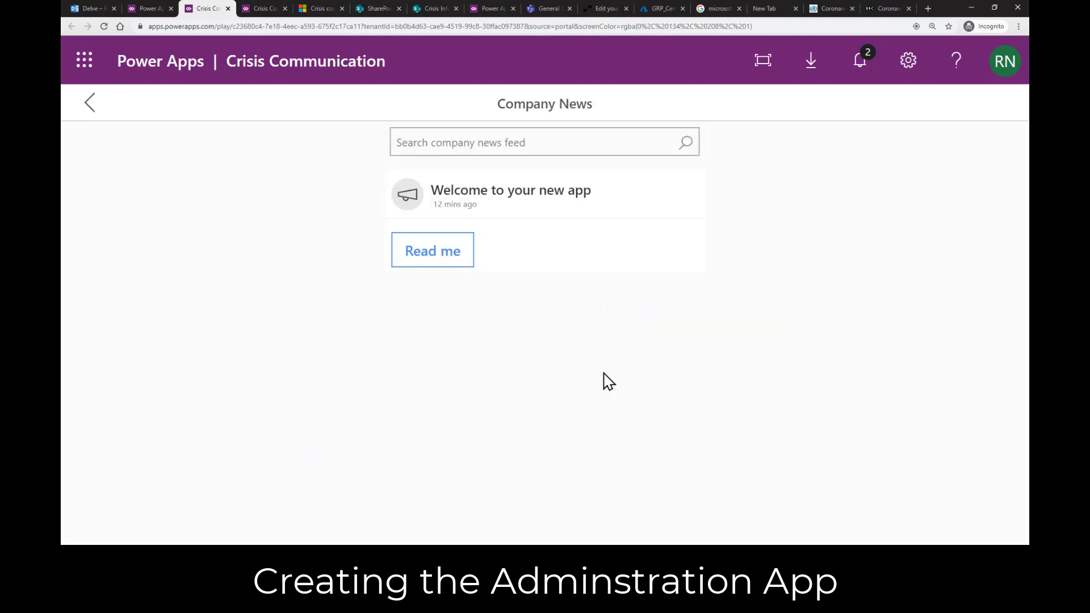
{"action": "left_click", "coordinate": [427, 251]}
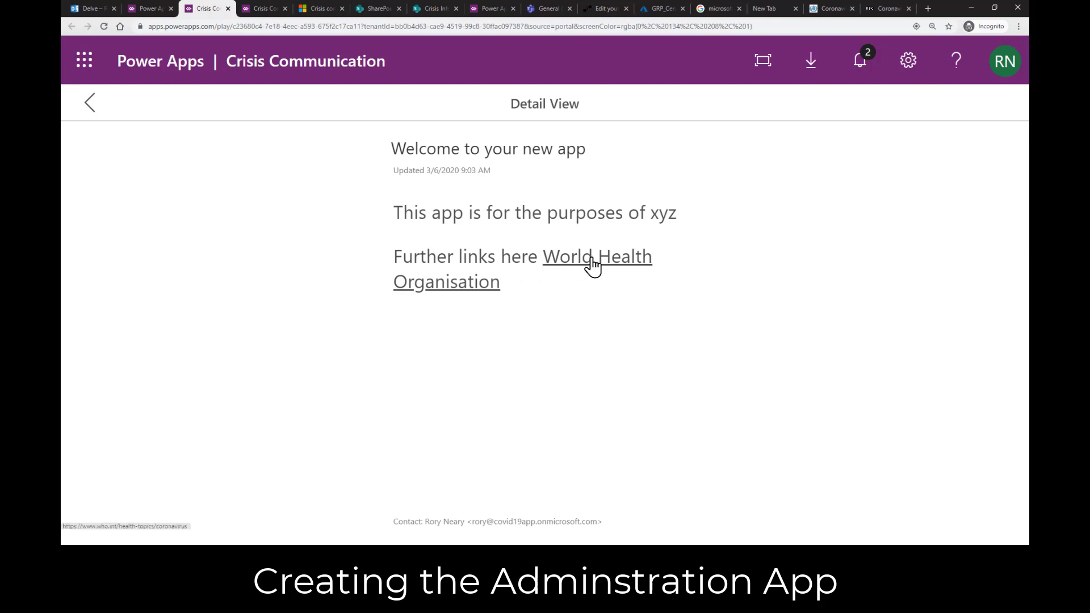
{"action": "left_click", "coordinate": [593, 265]}
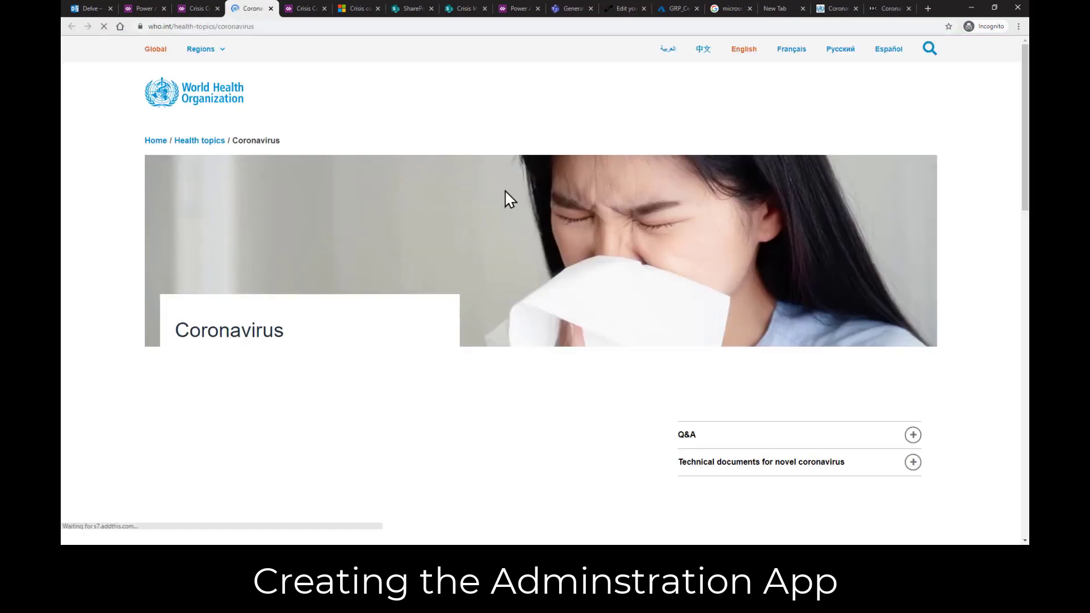
{"action": "left_click", "coordinate": [270, 9]}
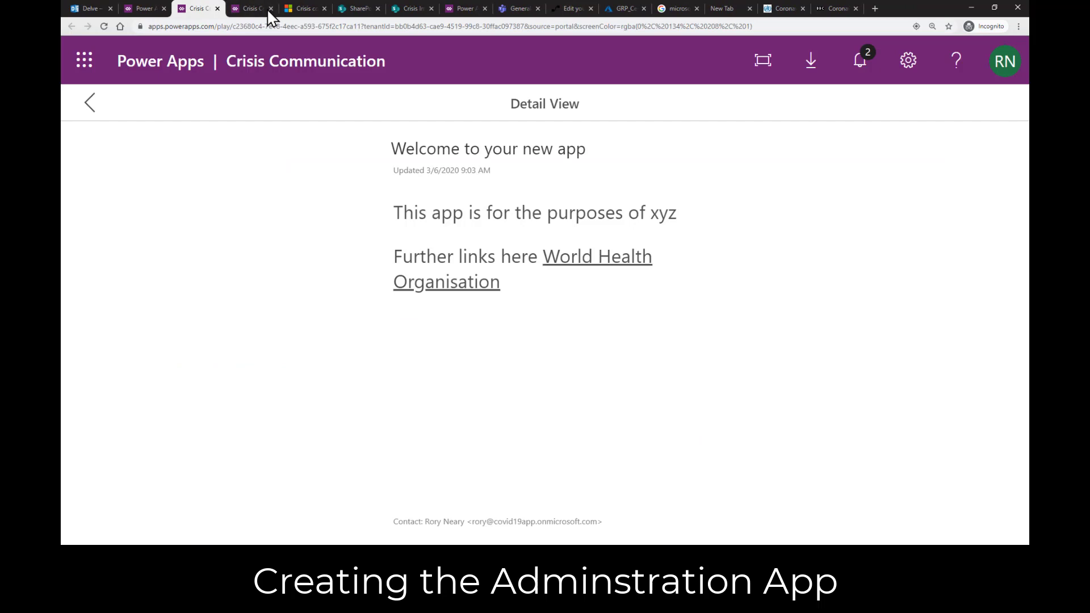
{"action": "left_click", "coordinate": [91, 111]}
{"action": "left_click", "coordinate": [93, 107]}
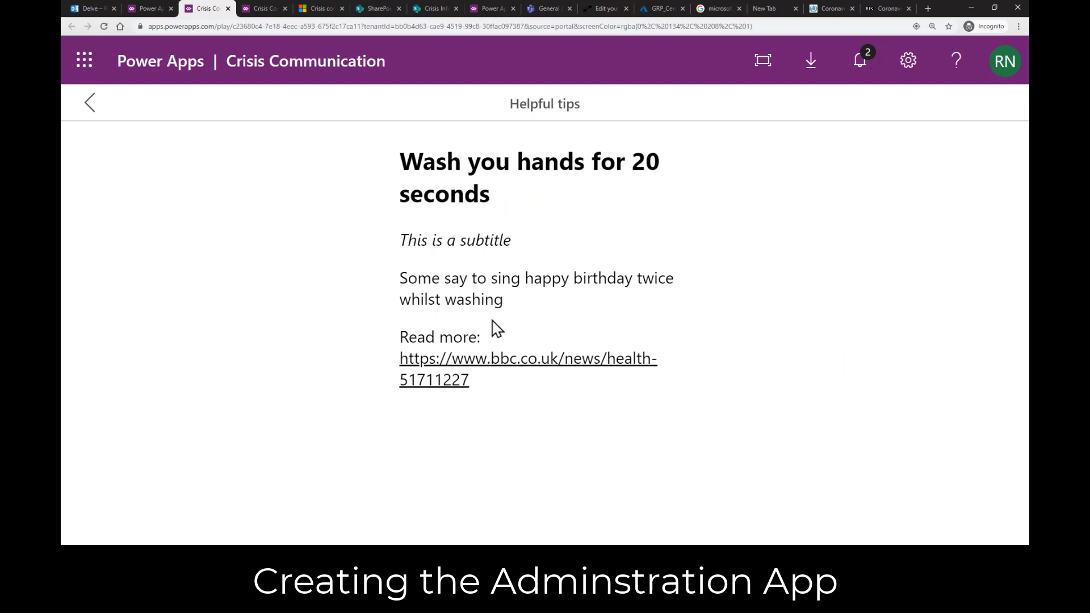
{"action": "left_click", "coordinate": [450, 376]}
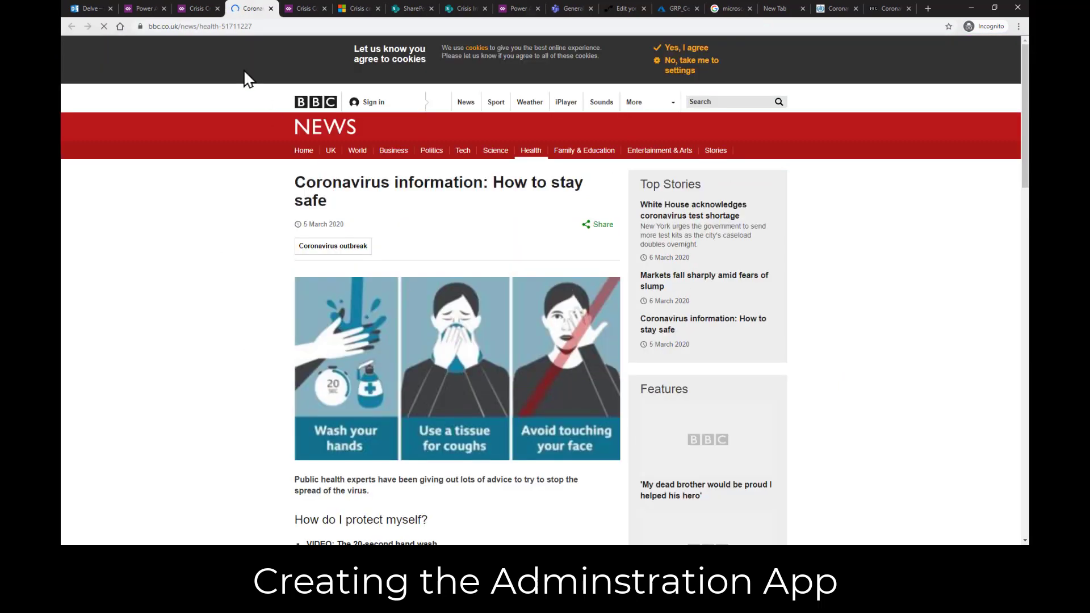
{"action": "left_click", "coordinate": [195, 9]}
{"action": "left_click", "coordinate": [145, 9]}
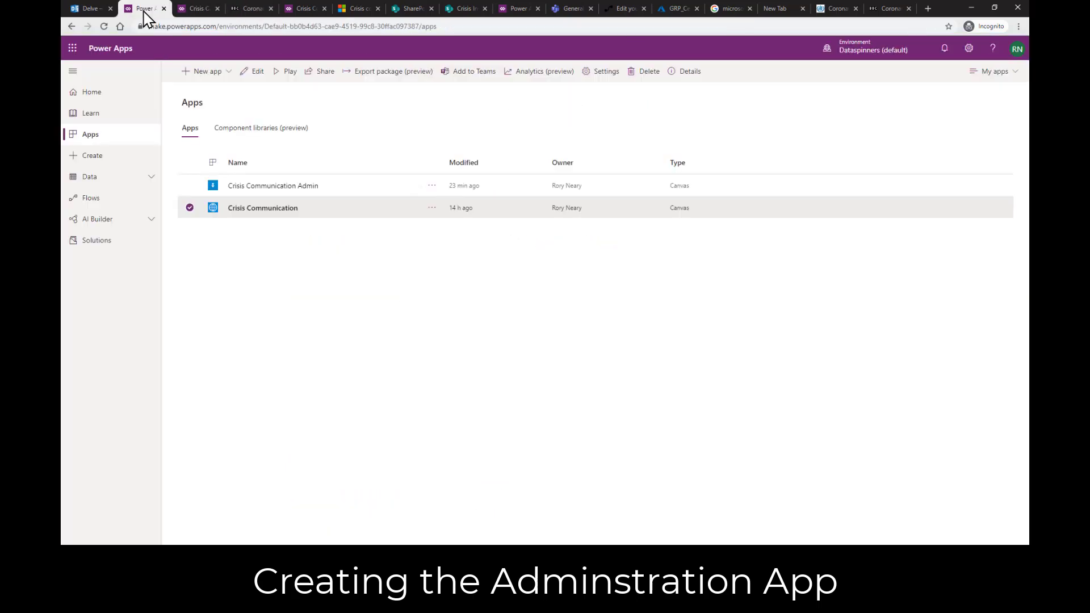
{"action": "left_click", "coordinate": [192, 8]}
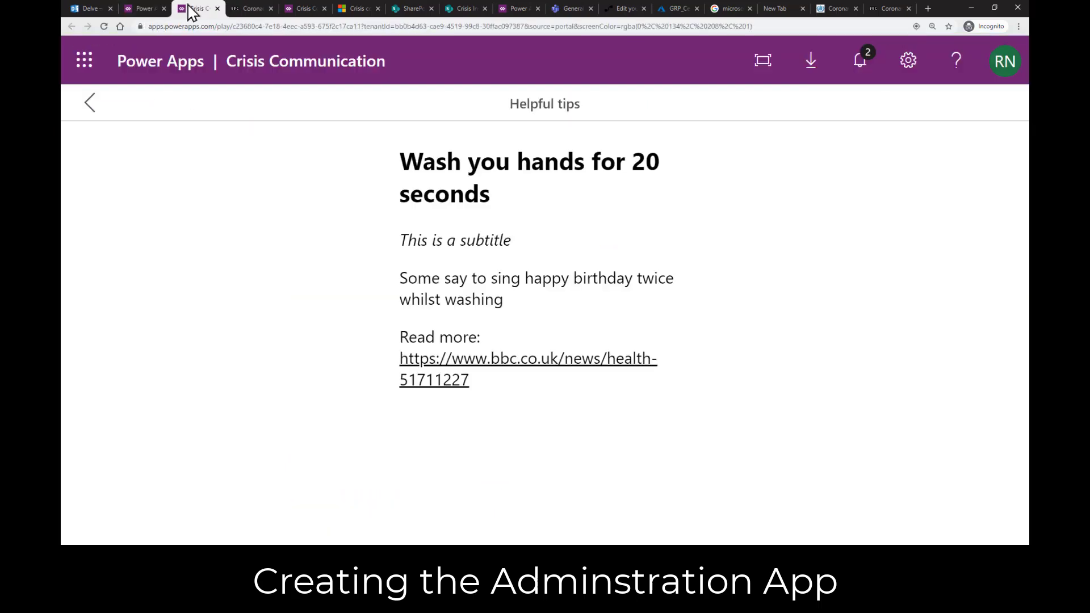
{"action": "left_click", "coordinate": [89, 103]}
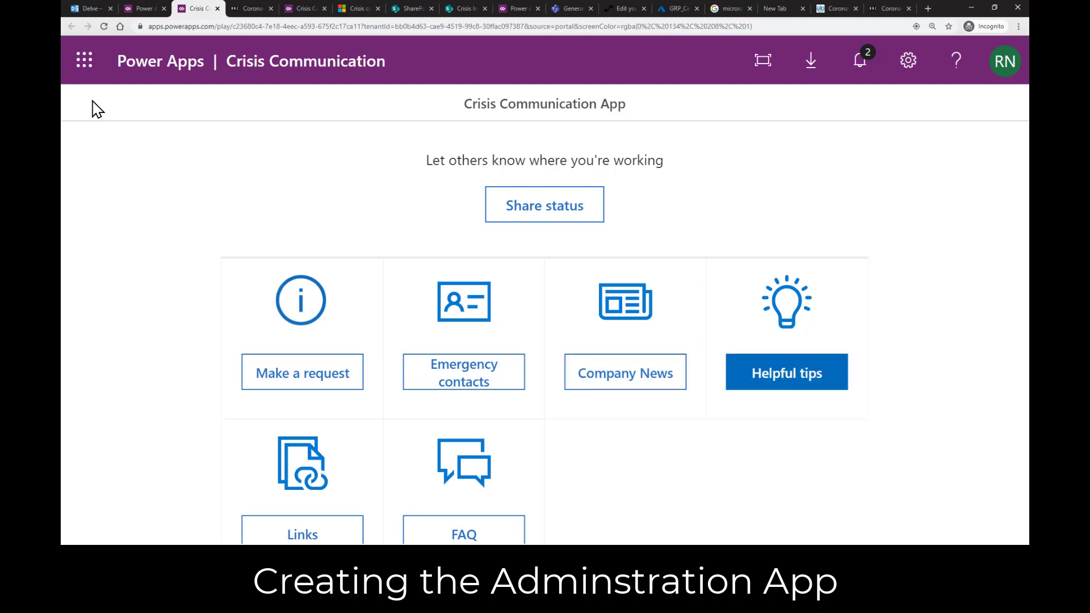
{"action": "left_click", "coordinate": [792, 389]}
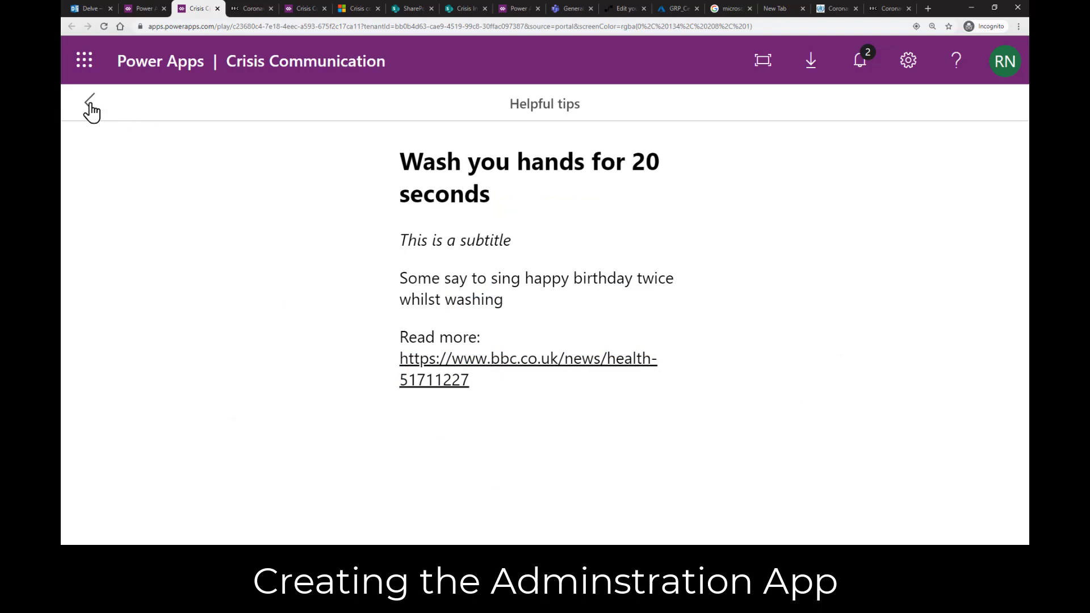
Review the Helpful tips and Links screens, including the Coronavirus Guidance BBC link.
{"action": "left_click", "coordinate": [90, 103]}
{"action": "left_click", "coordinate": [798, 376]}
{"action": "left_click", "coordinate": [87, 106]}
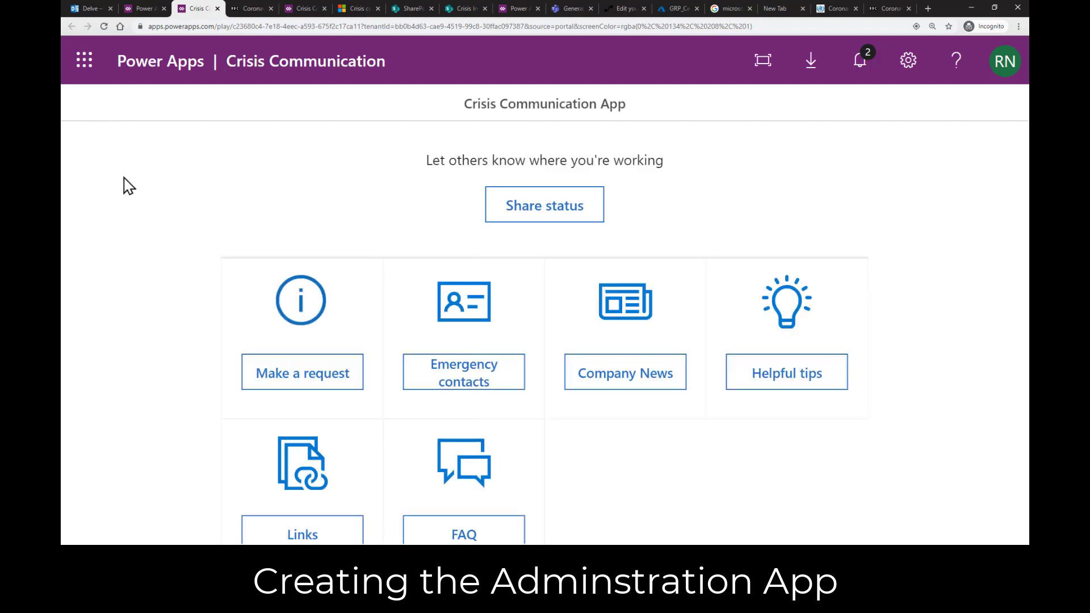
{"action": "left_click", "coordinate": [298, 536]}
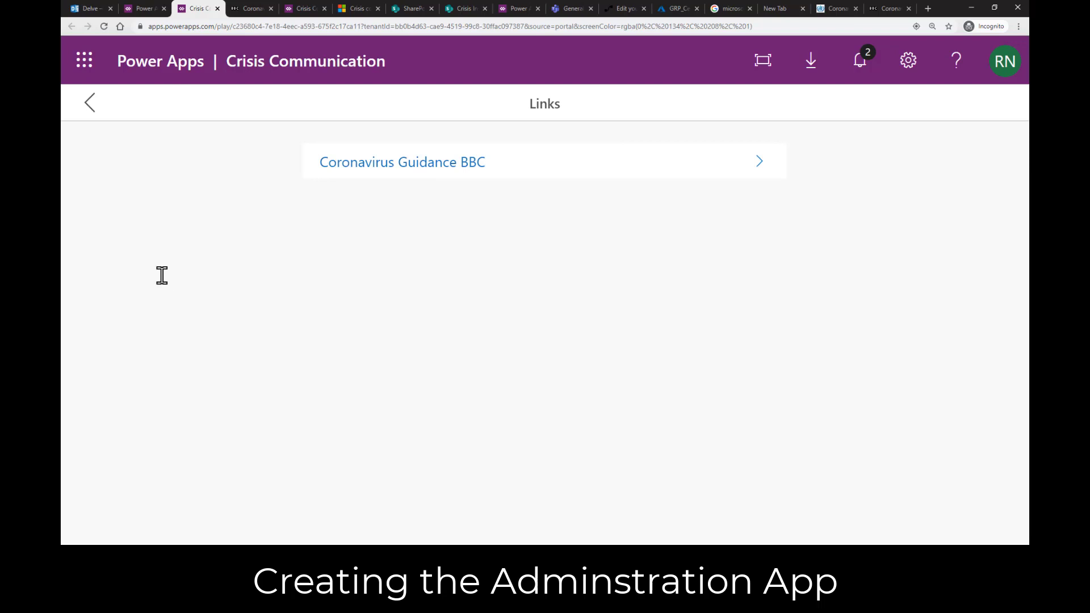
{"action": "left_click", "coordinate": [757, 164]}
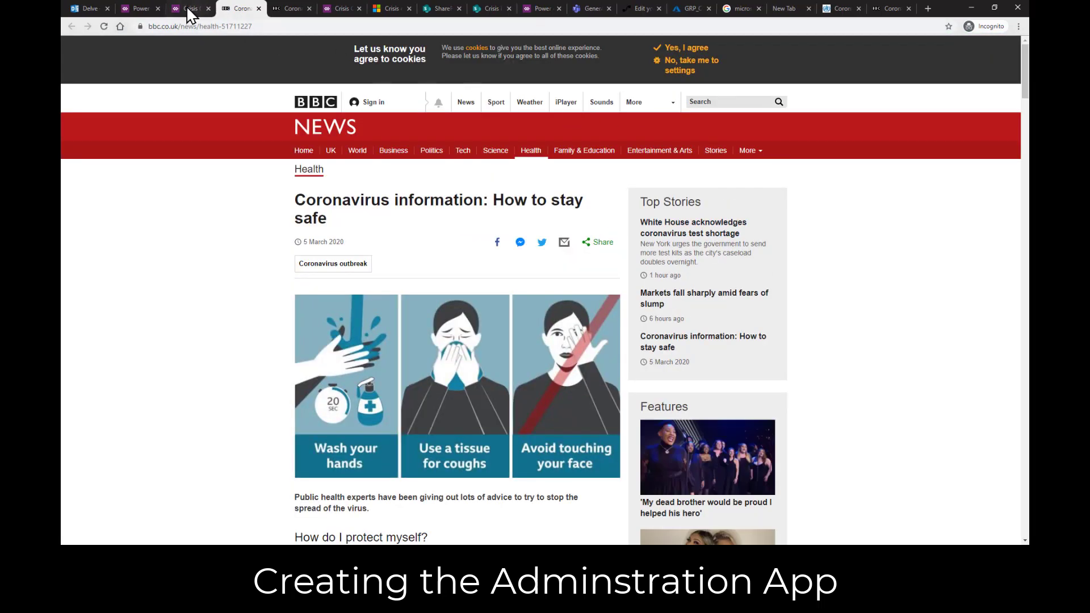
{"action": "left_click", "coordinate": [188, 9]}
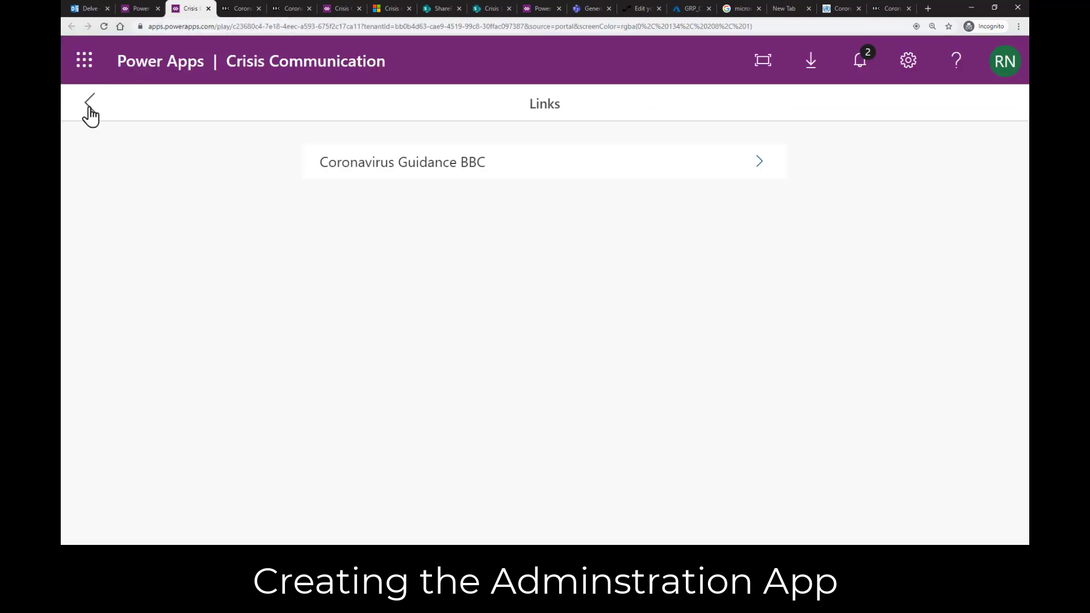
{"action": "left_click", "coordinate": [89, 109]}
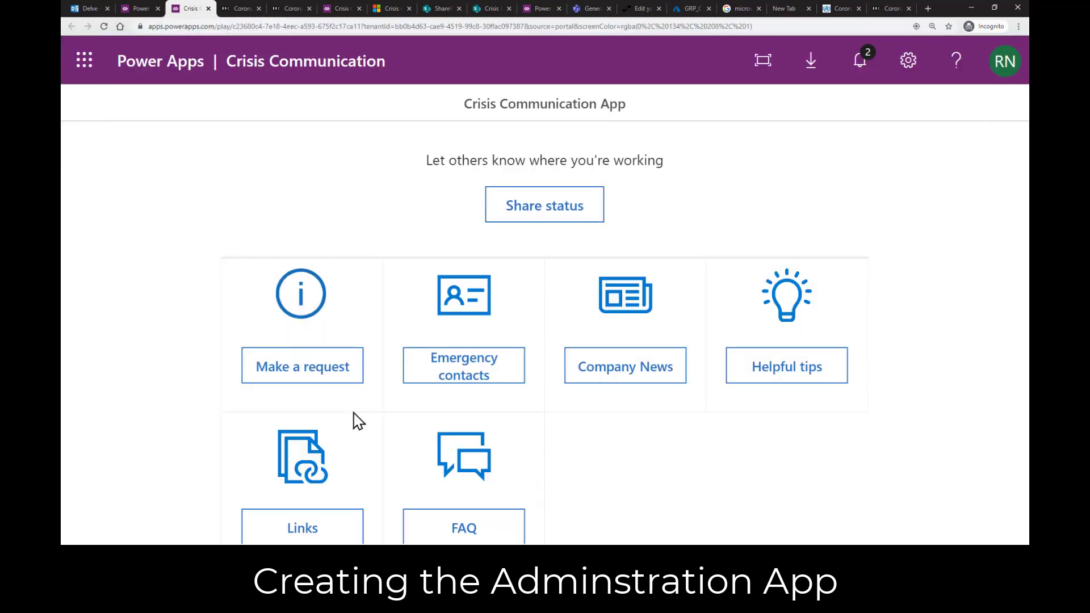
Check the FAQ screen, then open Share status from the home screen.
{"action": "left_click", "coordinate": [453, 529]}
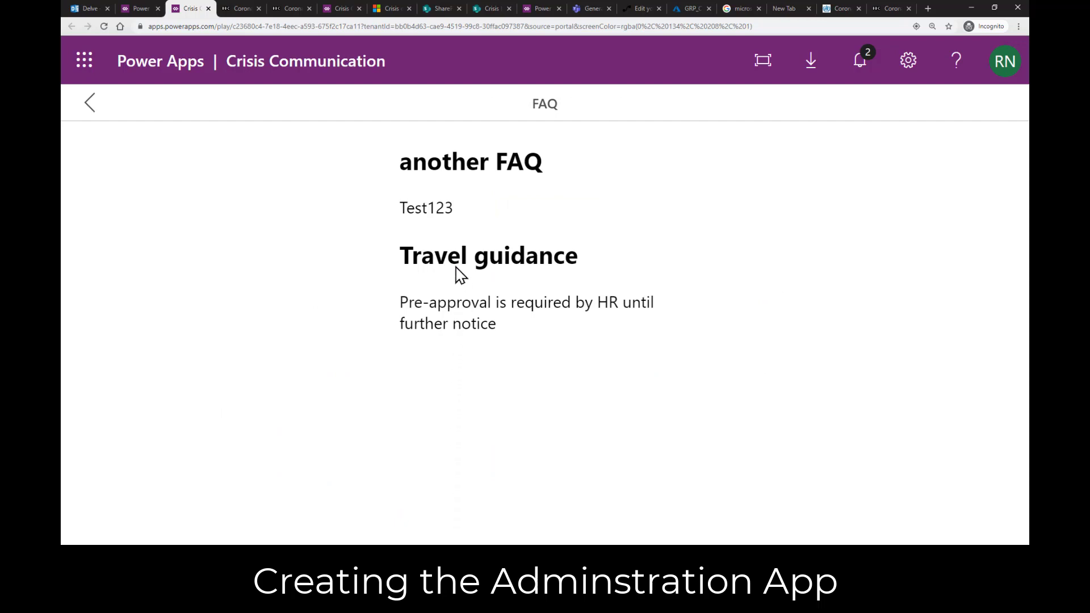
{"action": "left_click", "coordinate": [89, 103]}
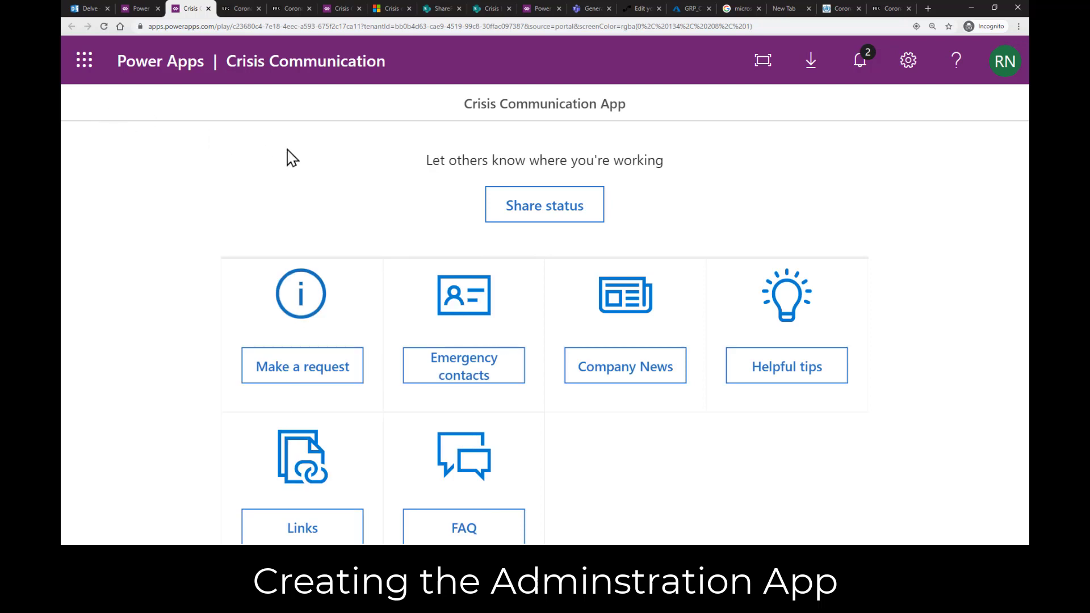
{"action": "left_click", "coordinate": [540, 208]}
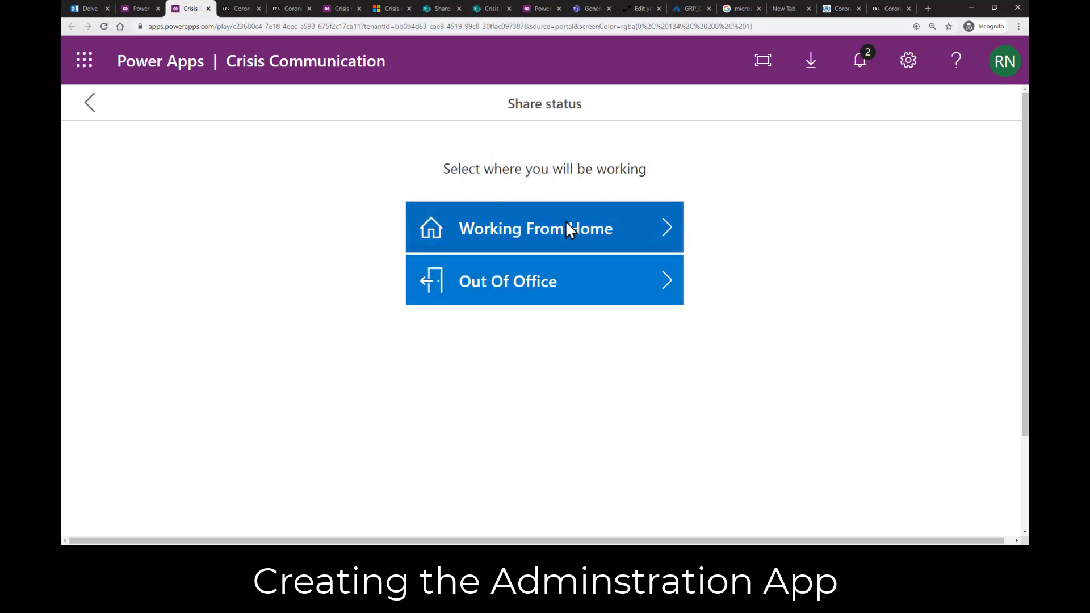
Submit a Working From Home status for 4–6 March.
{"action": "left_click", "coordinate": [666, 230]}
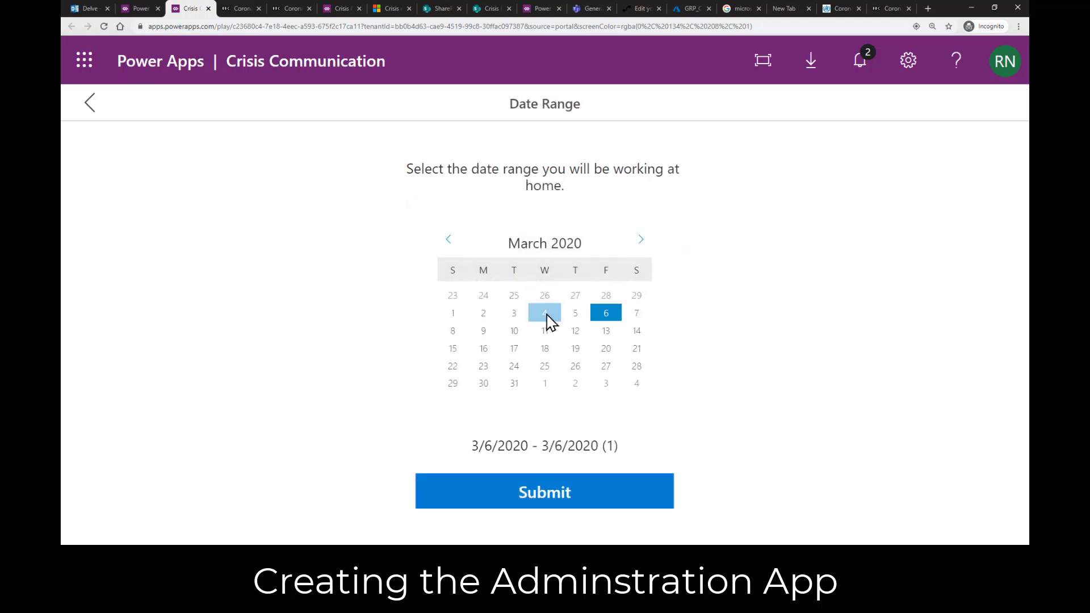
{"action": "left_click", "coordinate": [547, 317]}
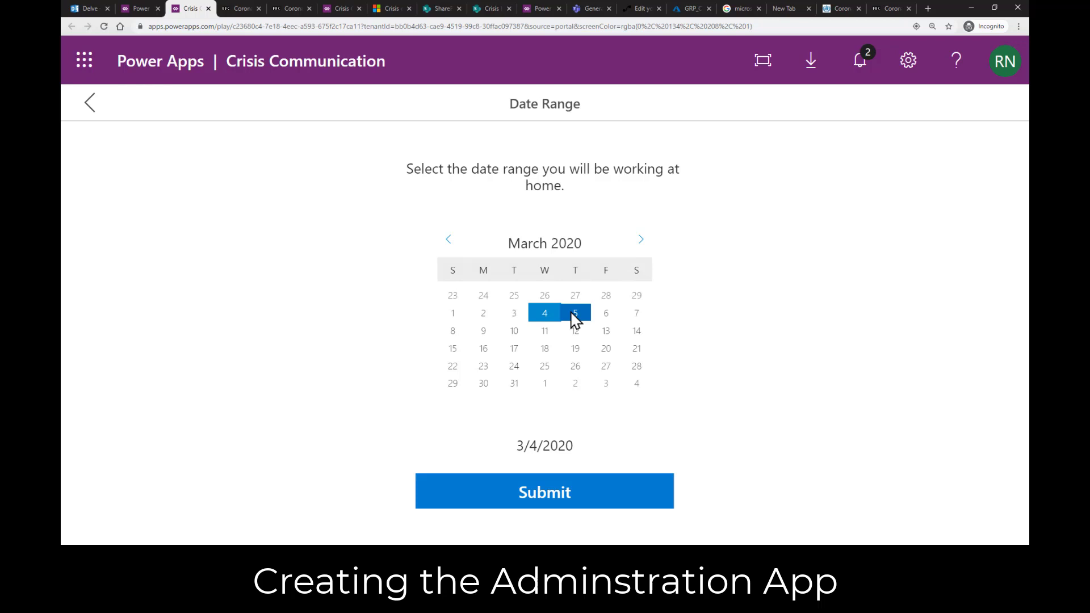
{"action": "left_click", "coordinate": [603, 314]}
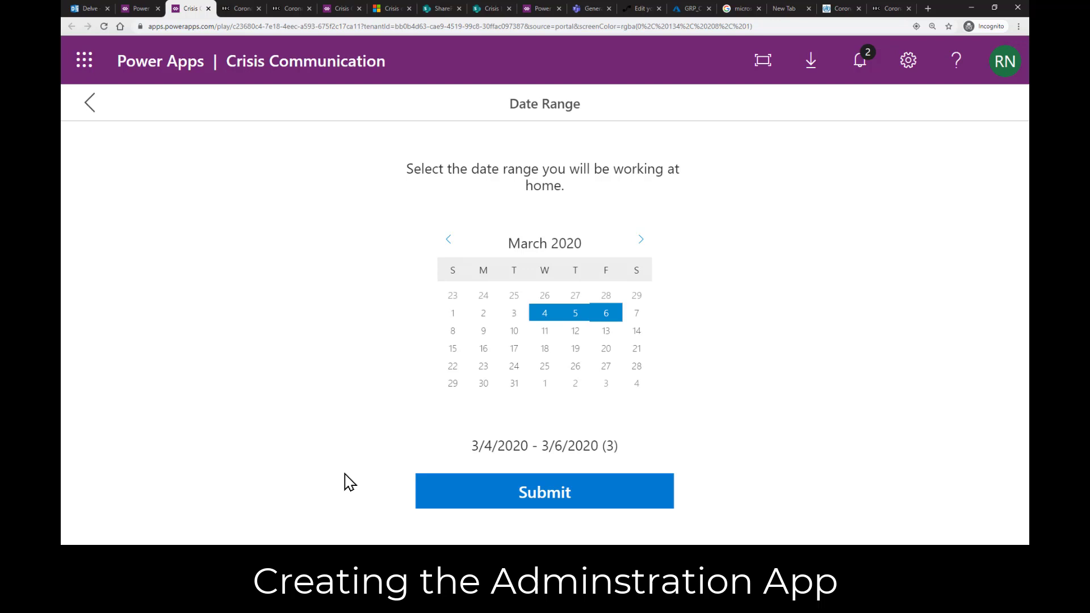
{"action": "left_click", "coordinate": [560, 499]}
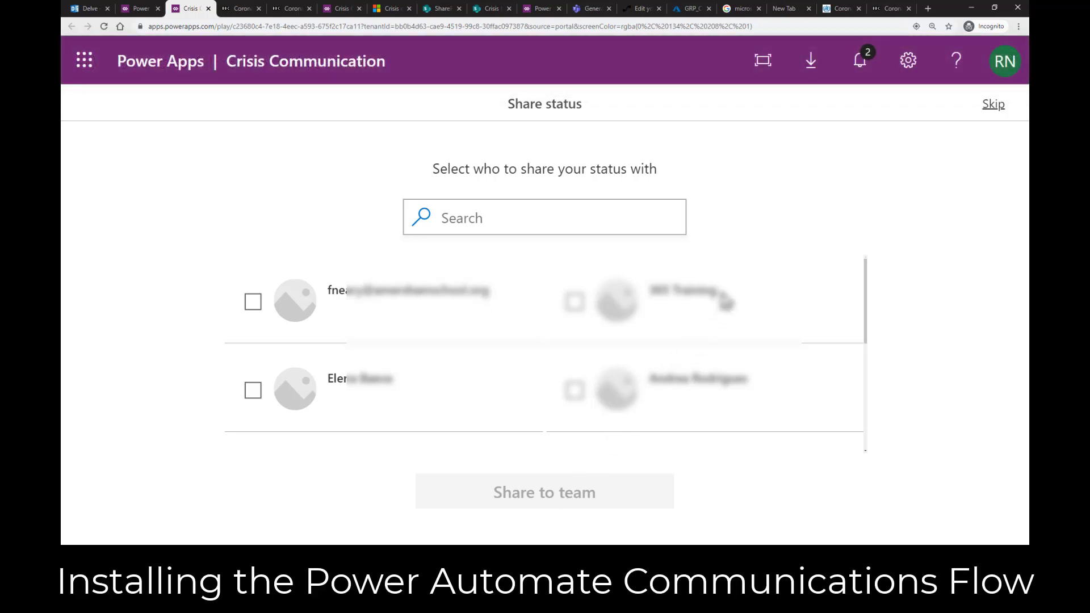
Check the account details panel, then skip team sharing and the status update.
{"action": "left_click", "coordinate": [1005, 71]}
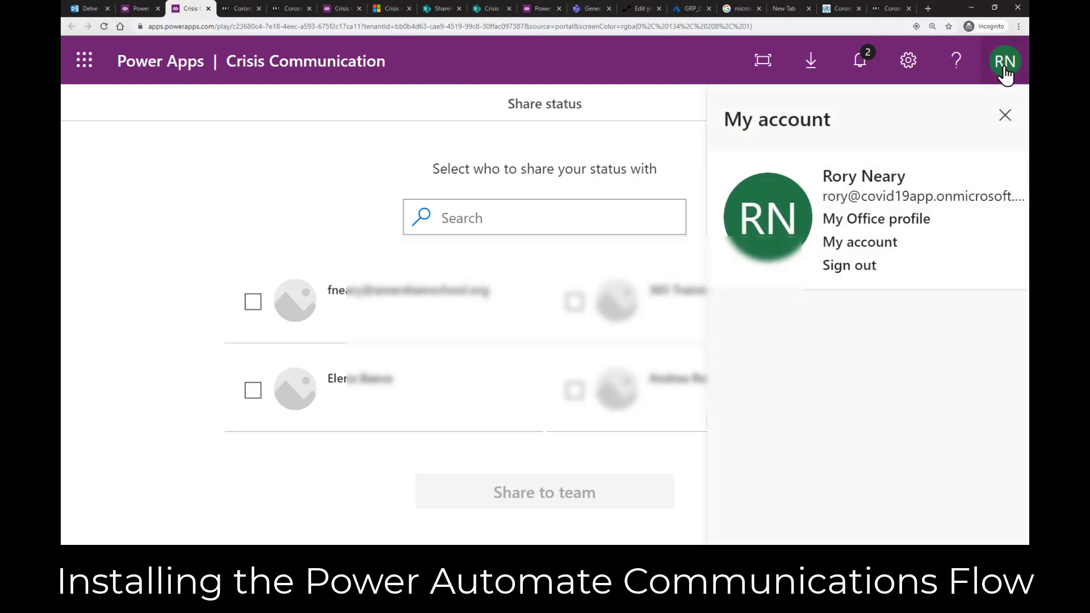
{"action": "left_click", "coordinate": [1005, 71]}
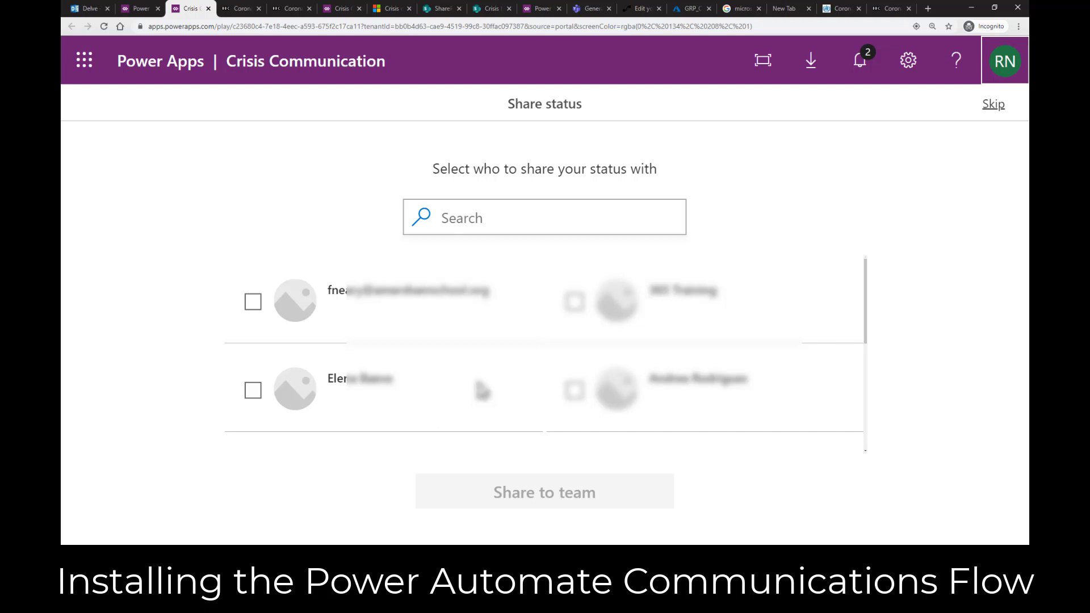
{"action": "left_click", "coordinate": [1000, 65]}
{"action": "left_click", "coordinate": [1000, 65]}
{"action": "left_click", "coordinate": [992, 105]}
{"action": "left_click", "coordinate": [993, 106]}
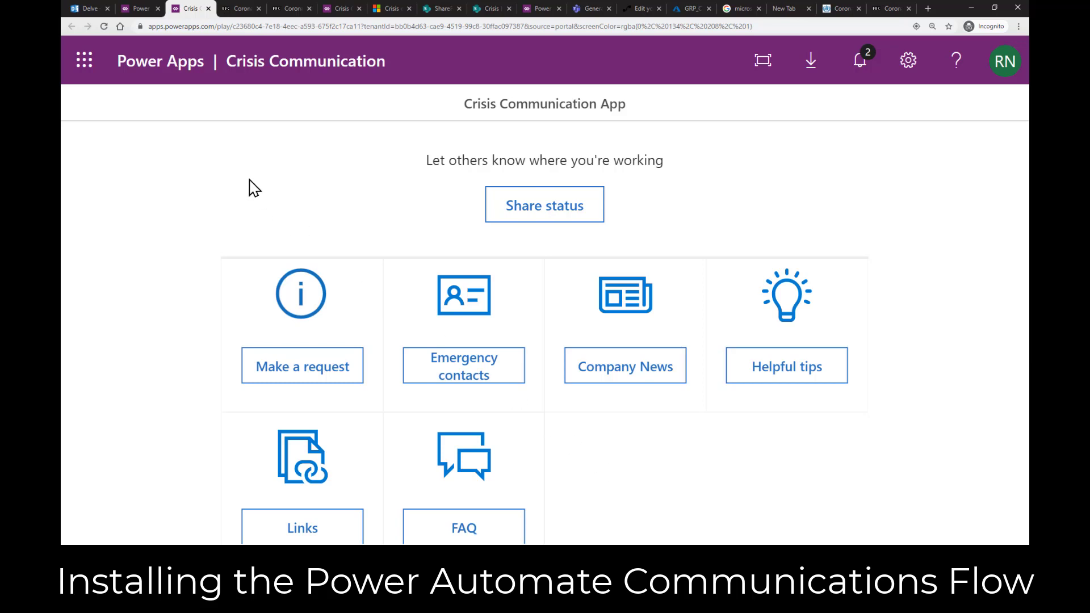
Read the Docs section 'Import and set up the notification flow', then go to the Delve tab.
{"action": "left_click", "coordinate": [384, 8]}
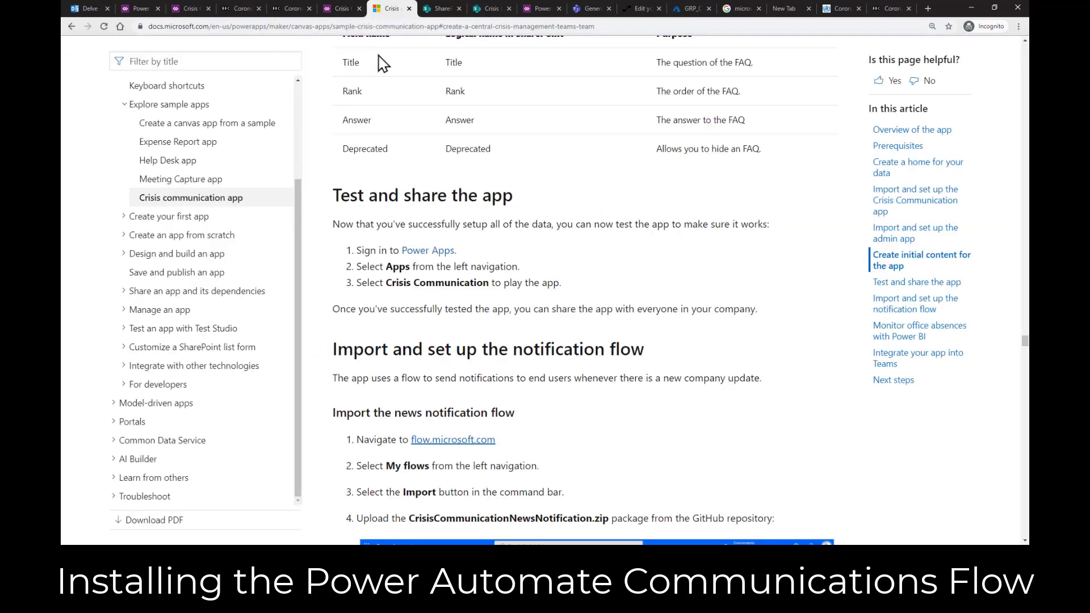
{"action": "scroll", "coordinate": [363, 272], "scroll_direction": "down", "scroll_amount": 4}
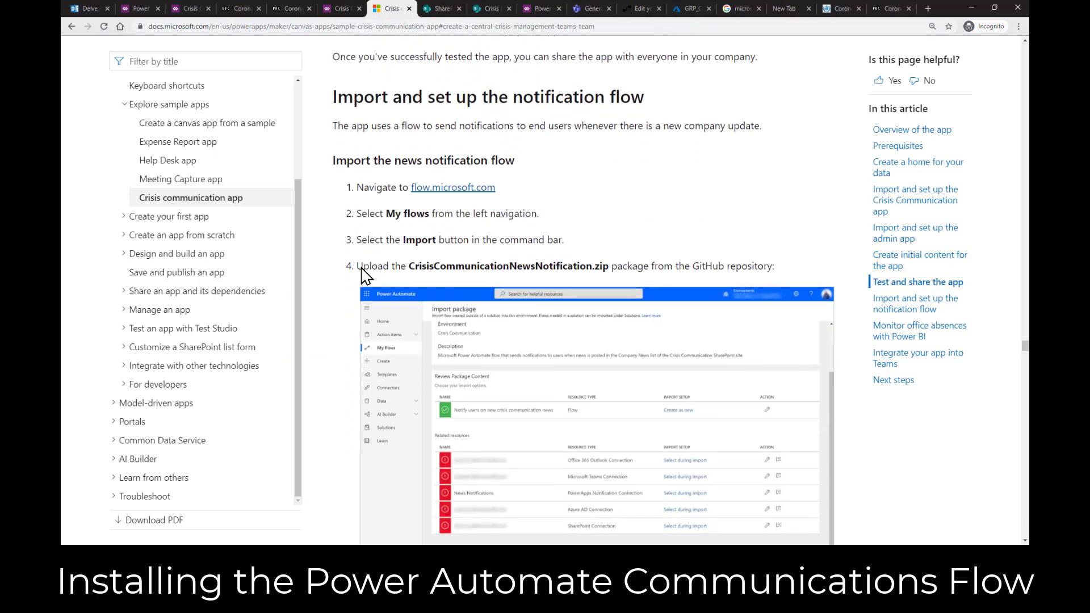
{"action": "scroll", "coordinate": [363, 276], "scroll_direction": "down", "scroll_amount": 1}
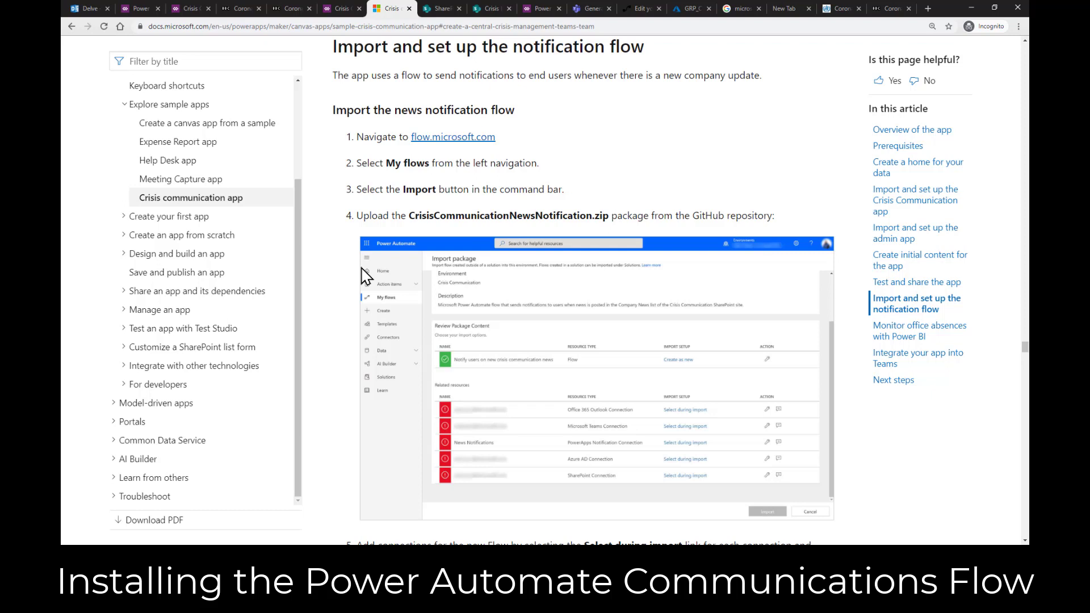
{"action": "left_click", "coordinate": [86, 8]}
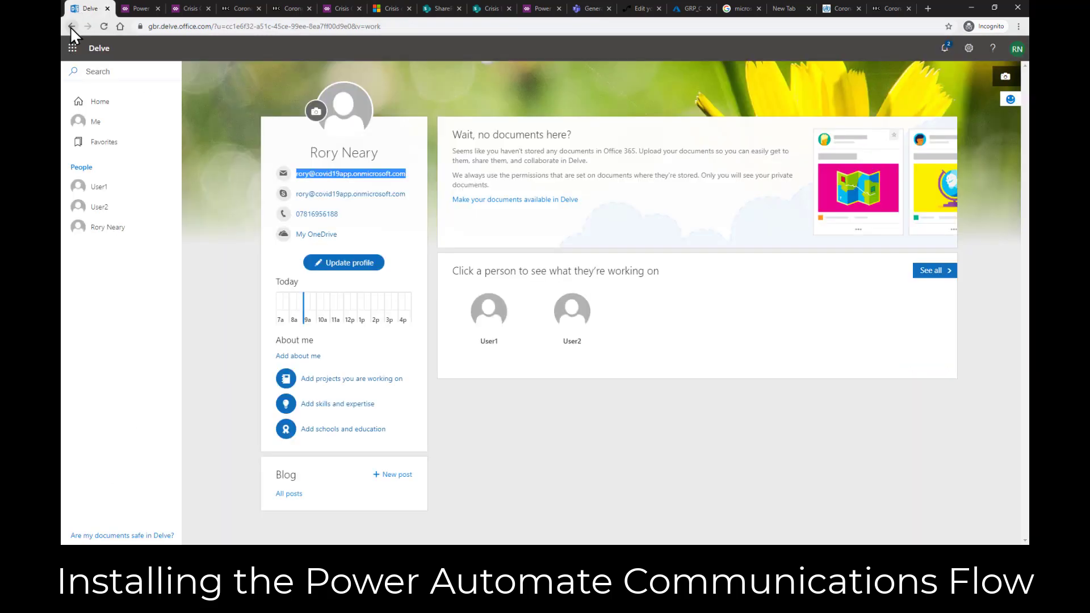
From the Office home page, go to Power Automate's My flows and start an Import.
{"action": "left_click", "coordinate": [69, 26]}
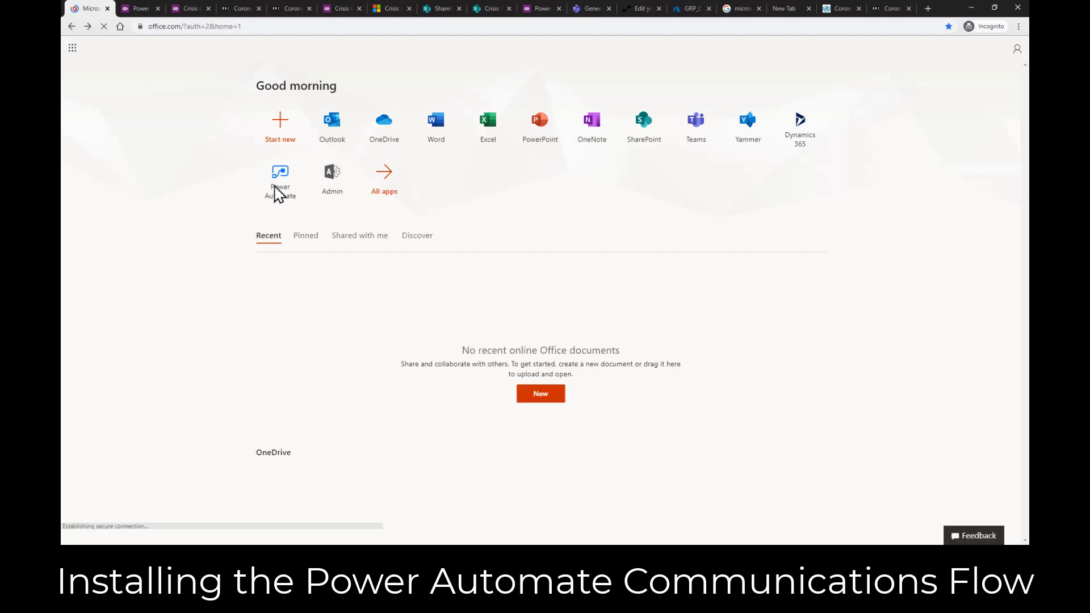
{"action": "left_click", "coordinate": [279, 196]}
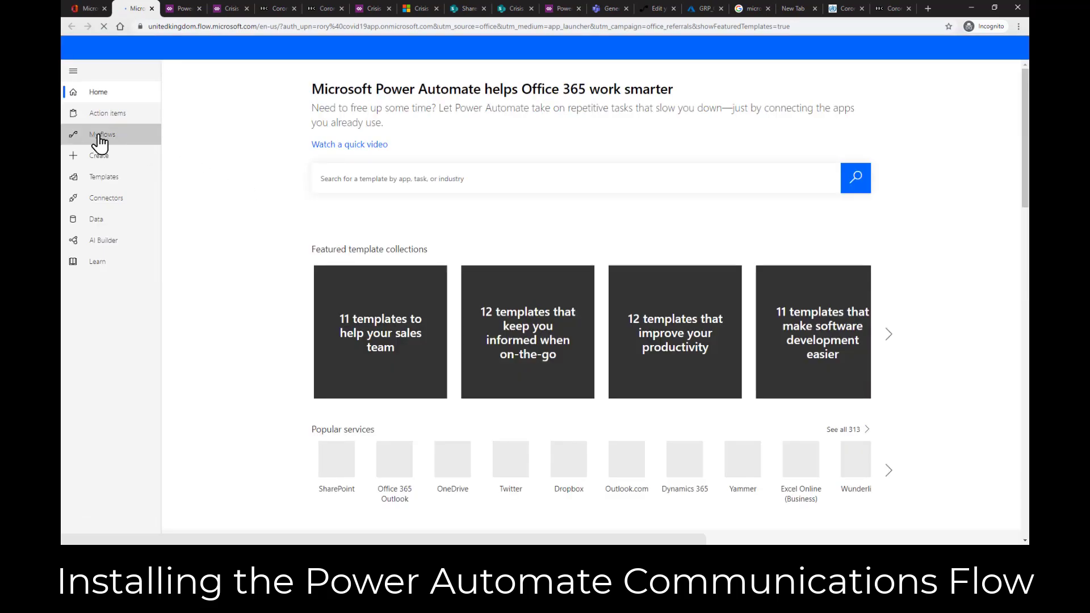
{"action": "left_click", "coordinate": [101, 138]}
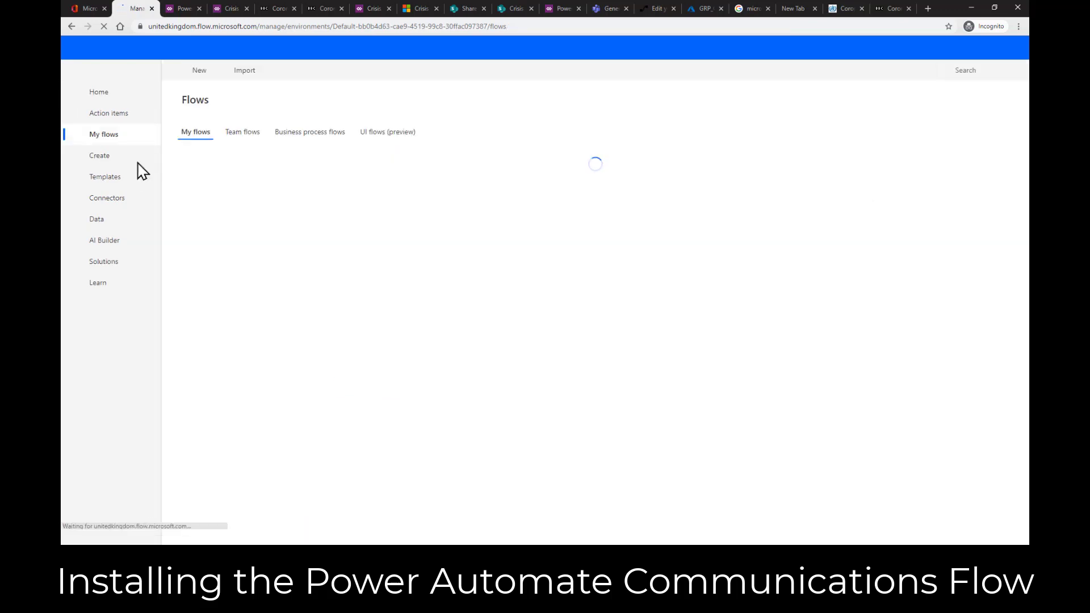
{"action": "left_click", "coordinate": [241, 77]}
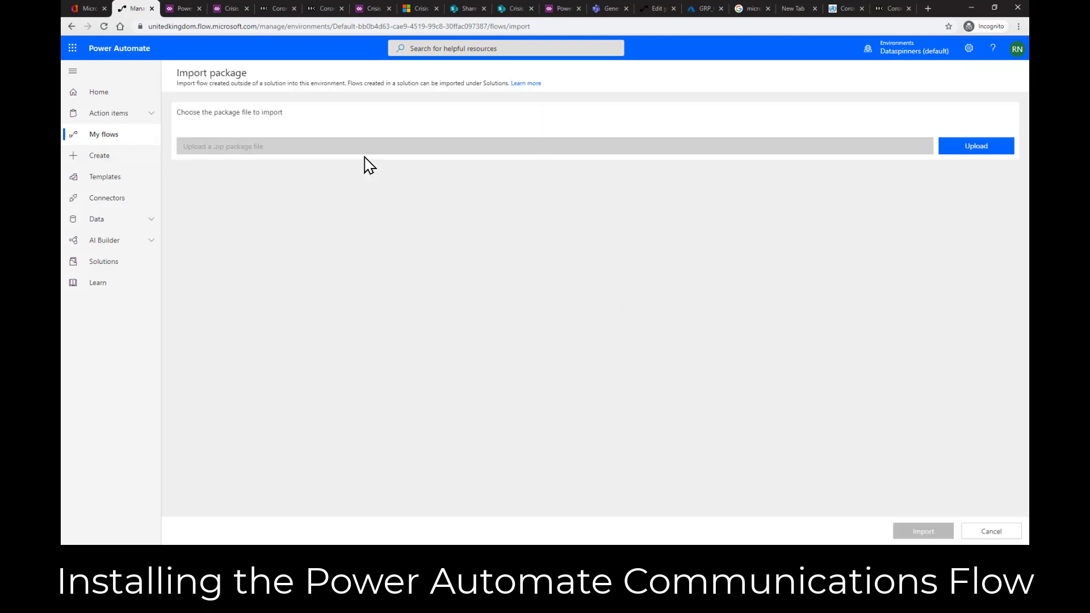
Upload CrisisCommunicationNewsNotification.zip and scroll down to its Related resources.
{"action": "left_click", "coordinate": [944, 152]}
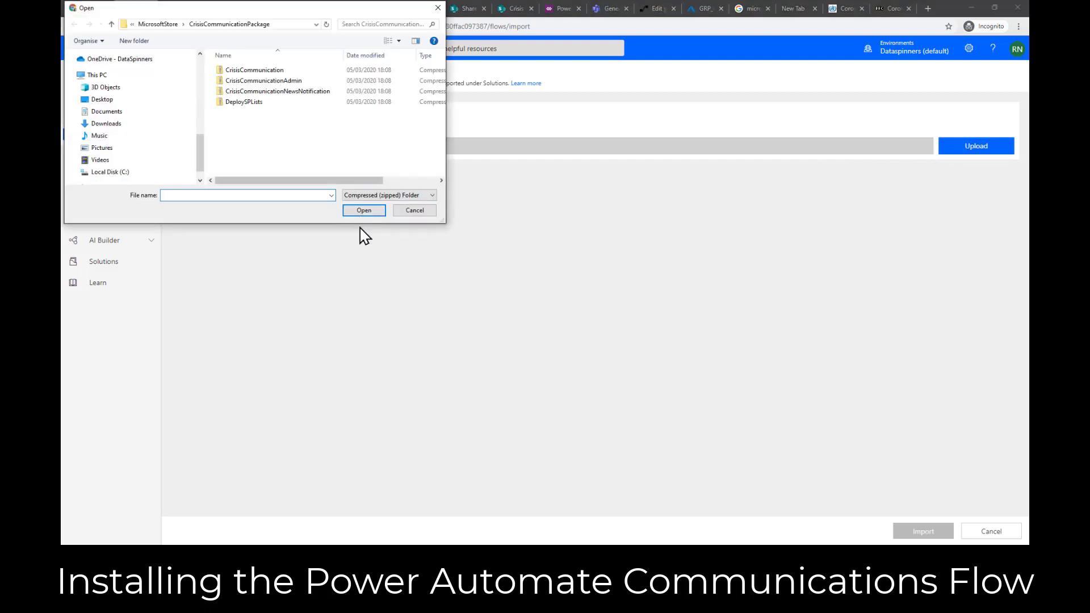
{"action": "left_click", "coordinate": [305, 91]}
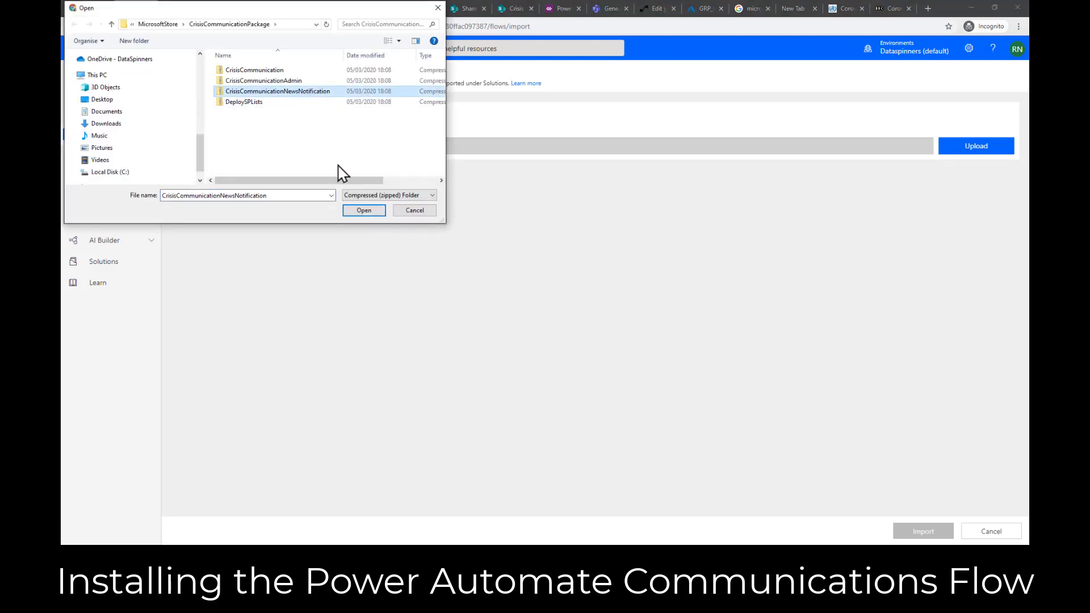
{"action": "left_click", "coordinate": [362, 212]}
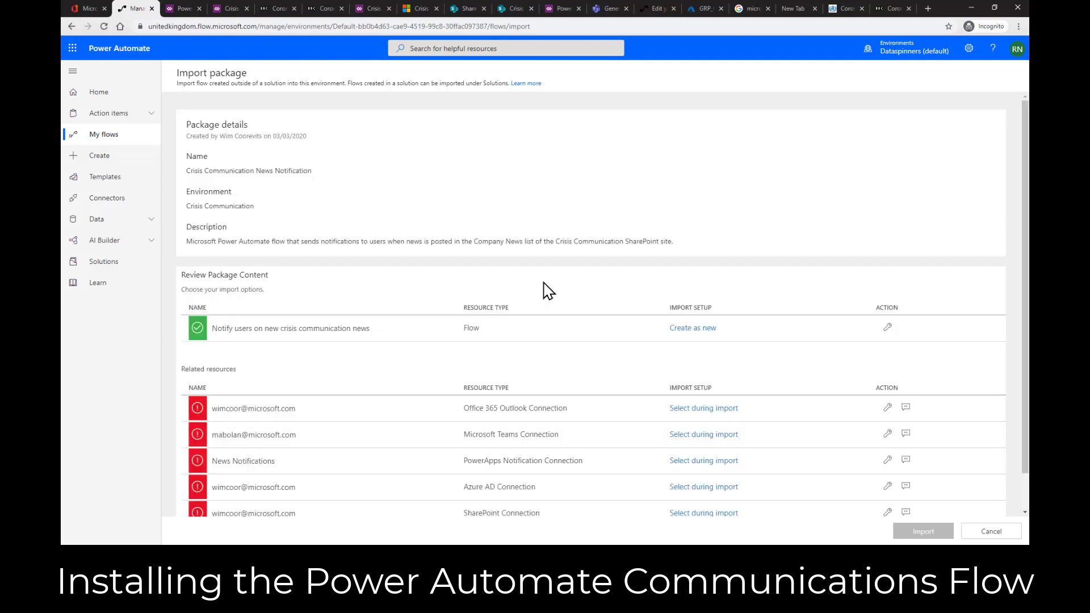
{"action": "scroll", "coordinate": [546, 291], "scroll_direction": "down", "scroll_amount": 1}
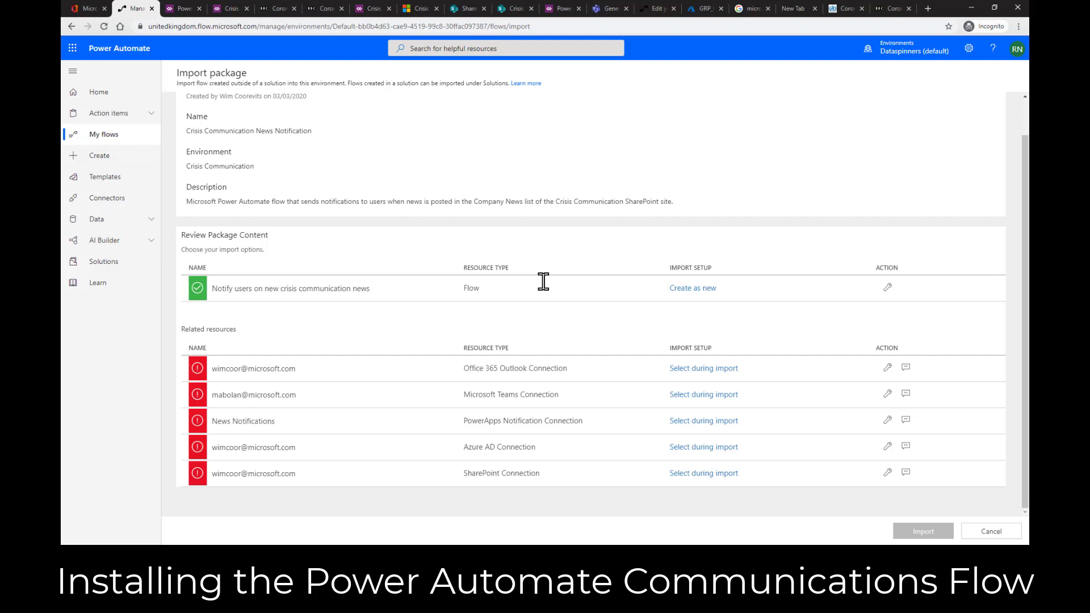
Assign existing accounts to the Outlook and Teams connections and choose Create new for PowerApps Notification.
{"action": "left_click", "coordinate": [708, 370]}
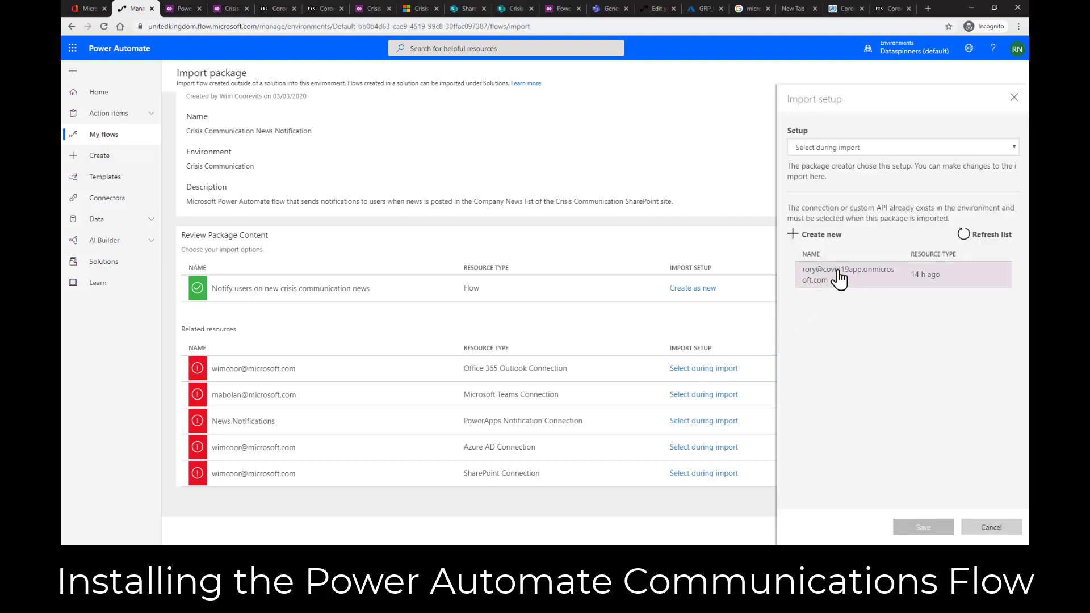
{"action": "left_click", "coordinate": [840, 278]}
{"action": "left_click", "coordinate": [924, 528]}
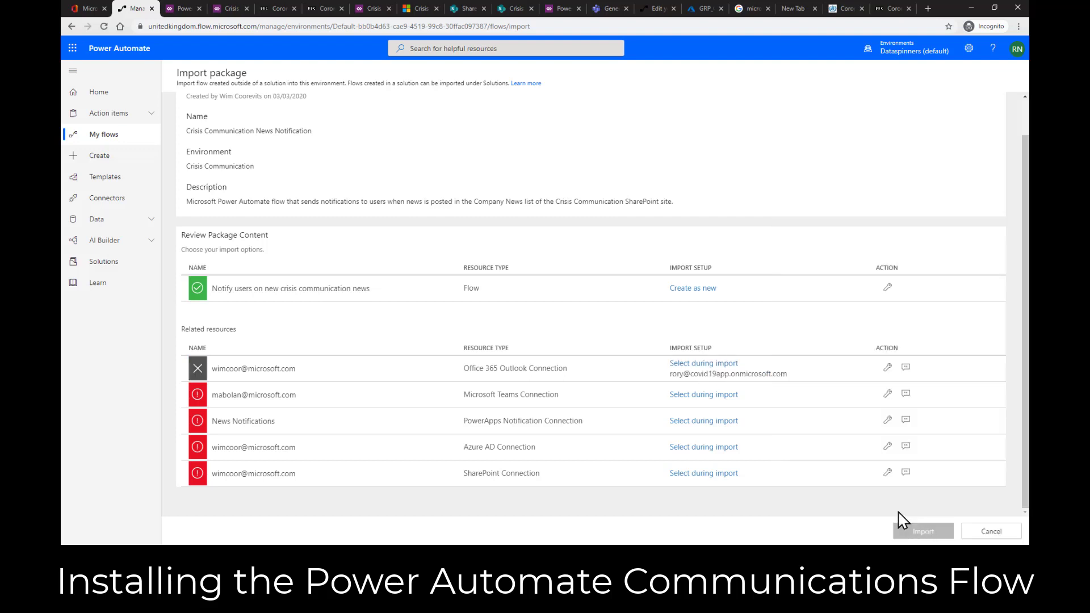
{"action": "left_click", "coordinate": [704, 396]}
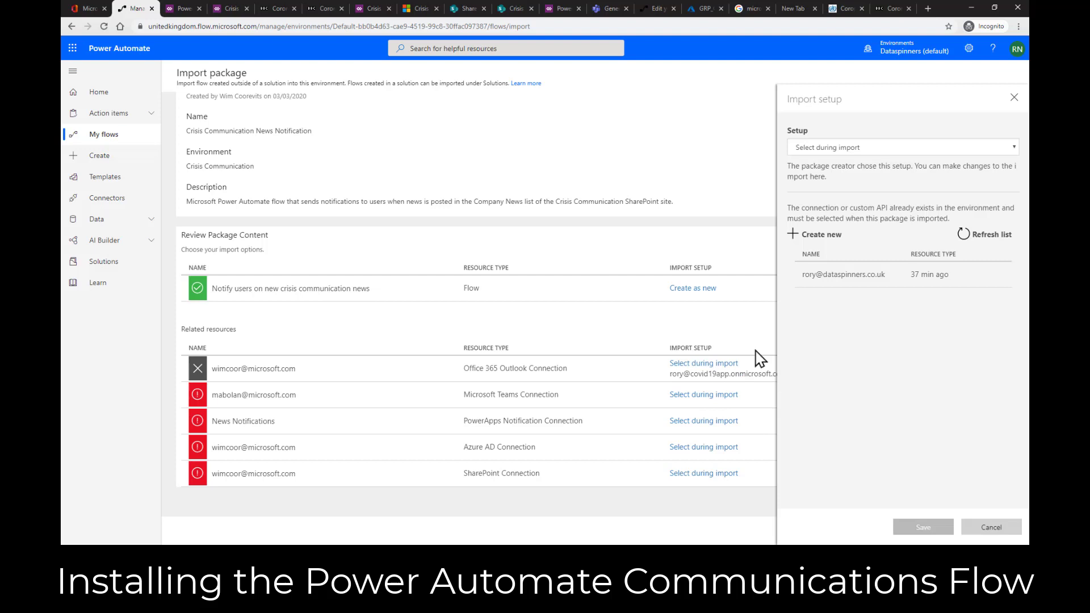
{"action": "left_click", "coordinate": [839, 280]}
{"action": "left_click", "coordinate": [923, 527]}
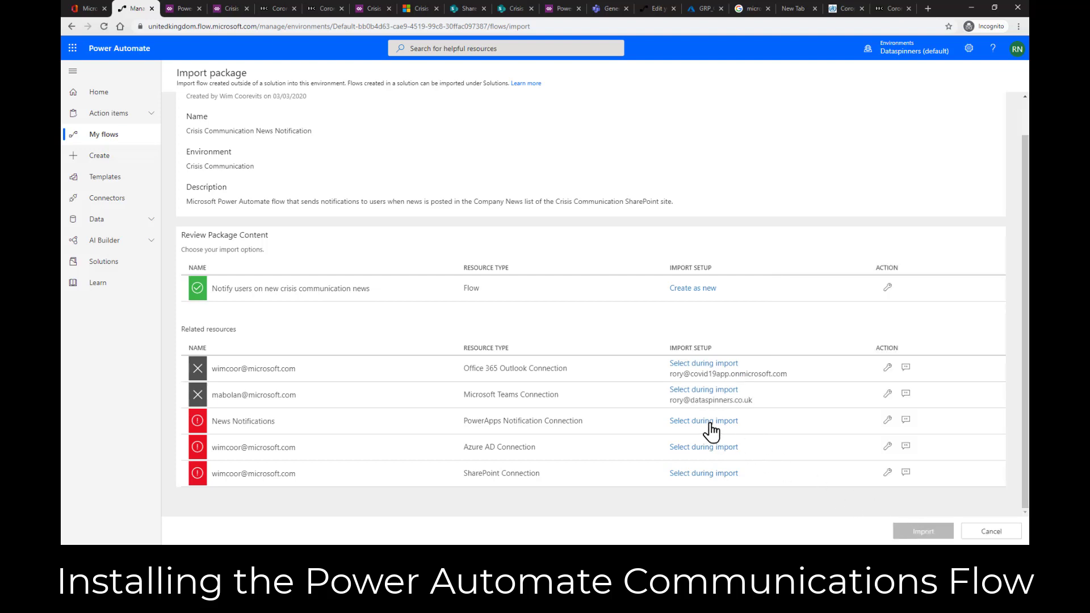
{"action": "left_click", "coordinate": [710, 423]}
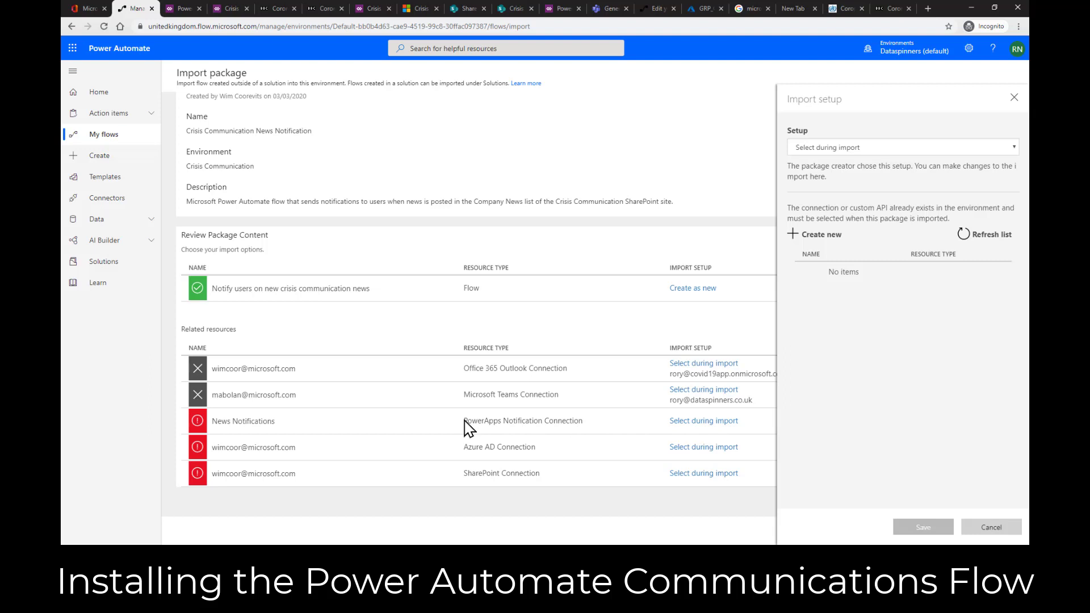
{"action": "left_click", "coordinate": [823, 237]}
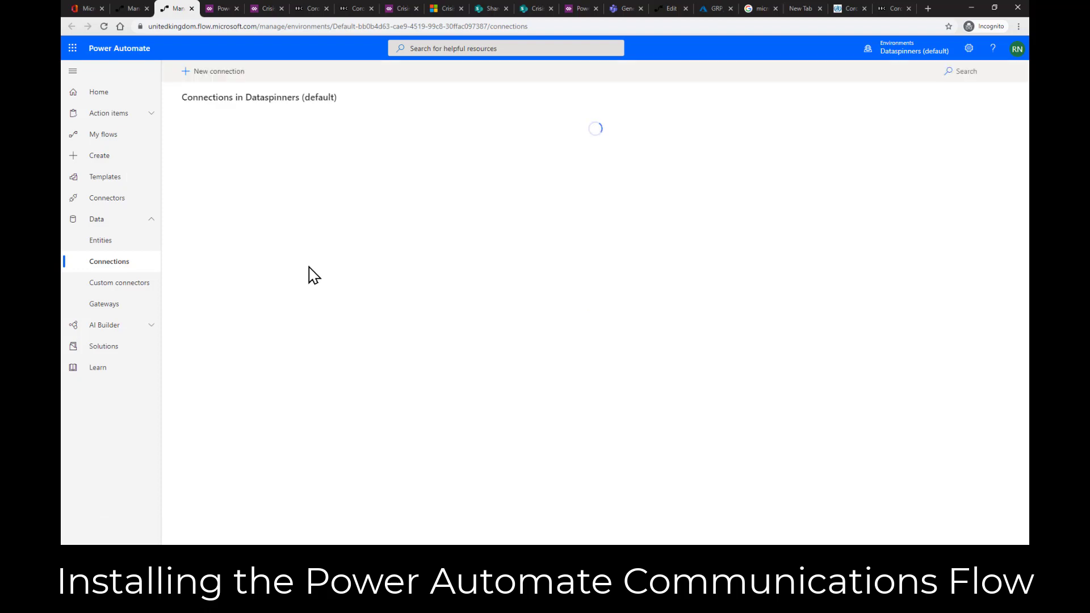
Start a new PowerApps Notification (preview) connection, found by searching 'powerapps'.
{"action": "left_click", "coordinate": [224, 73]}
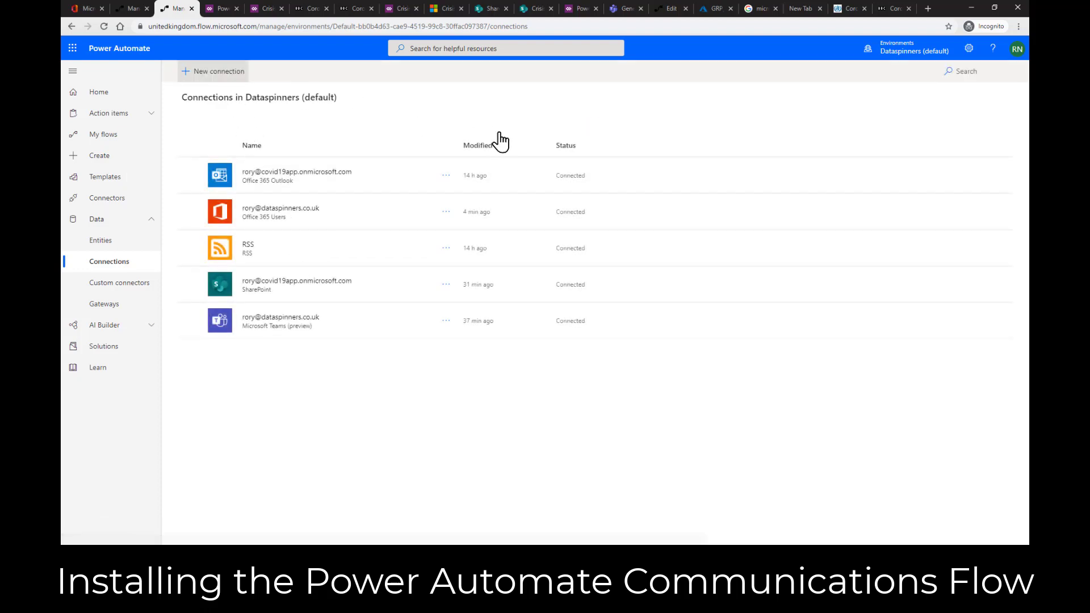
{"action": "left_click", "coordinate": [972, 66]}
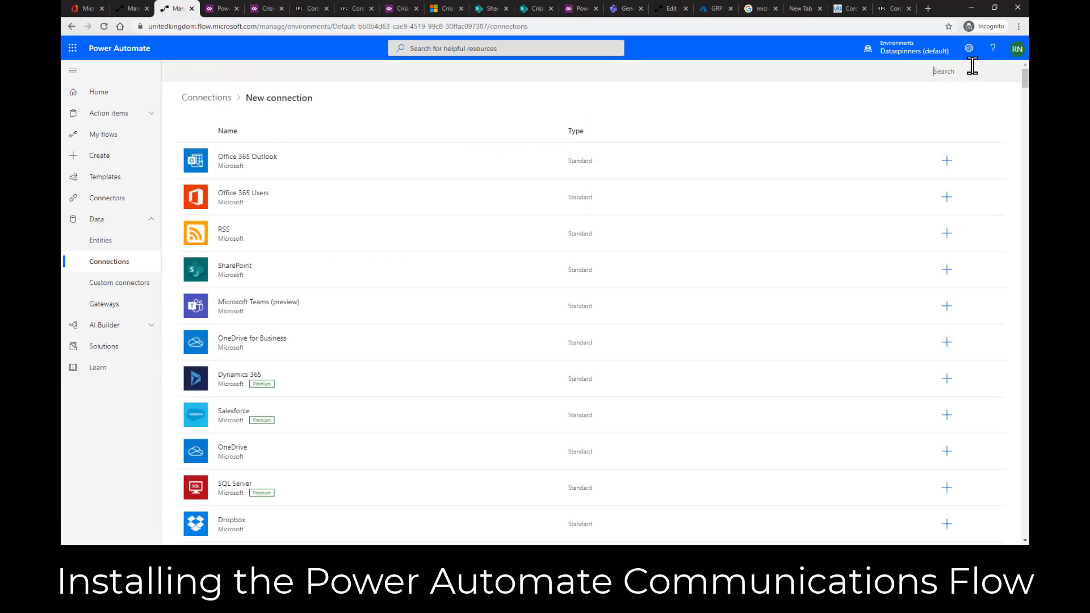
{"action": "type", "text": "powerapps"}
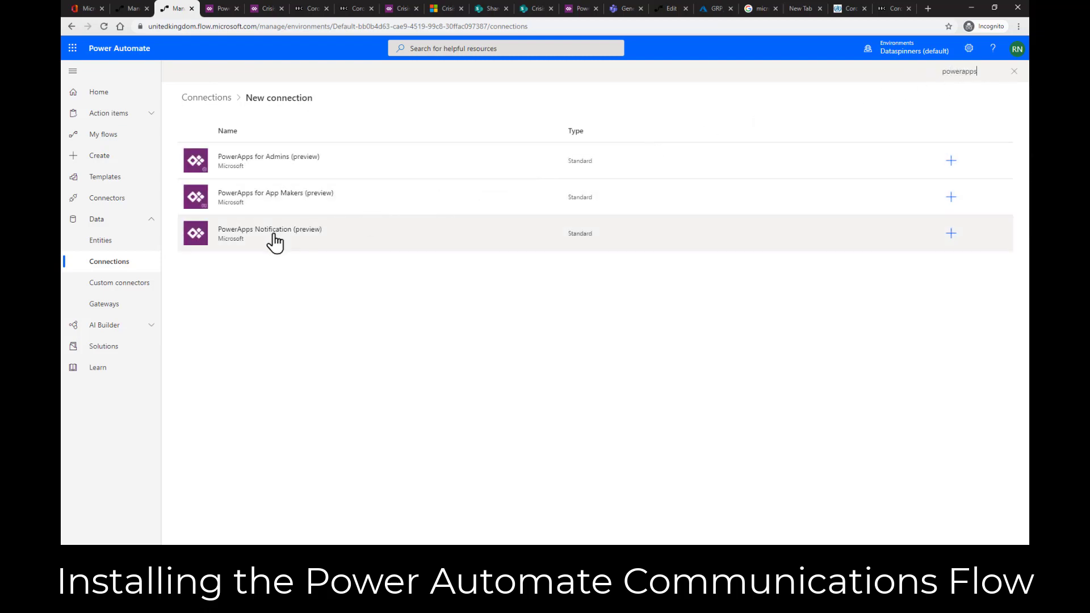
{"action": "left_click", "coordinate": [272, 232]}
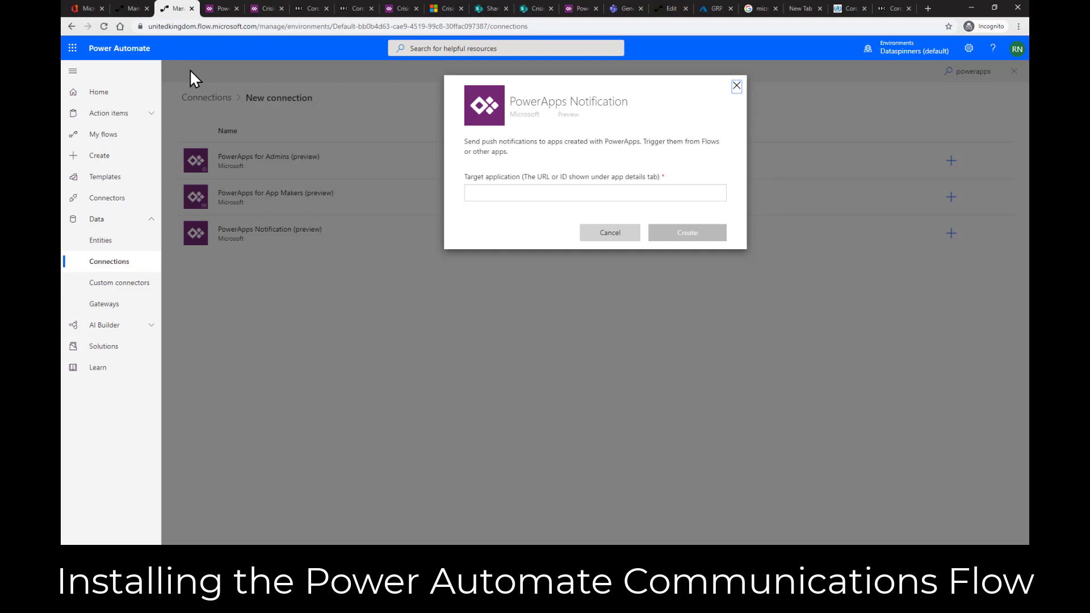
{"action": "left_click", "coordinate": [216, 13]}
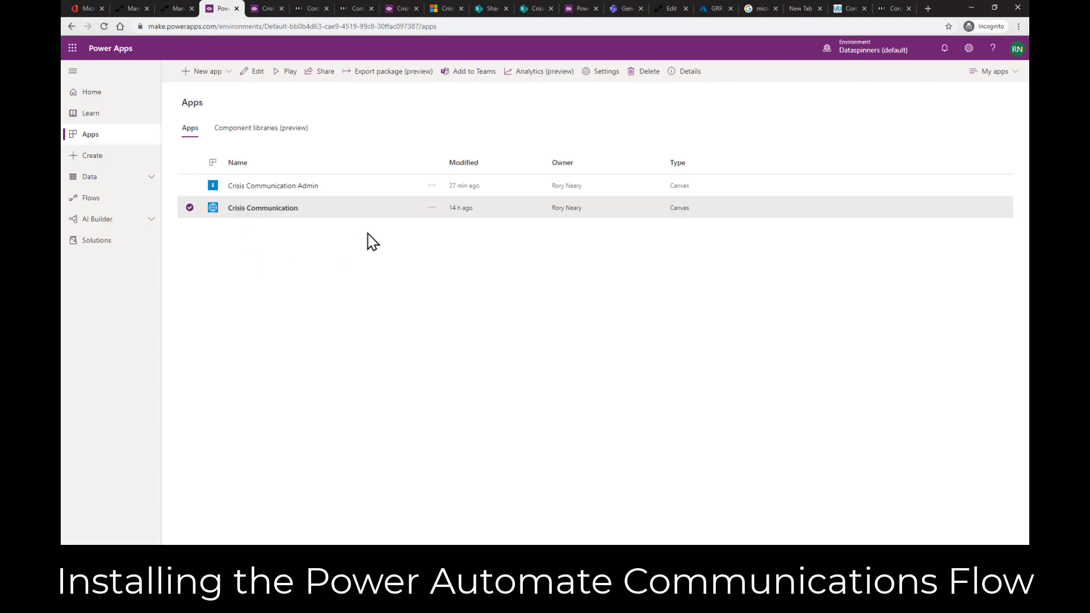
Open the Crisis Communication app's Details and copy its App ID.
{"action": "left_click", "coordinate": [432, 208]}
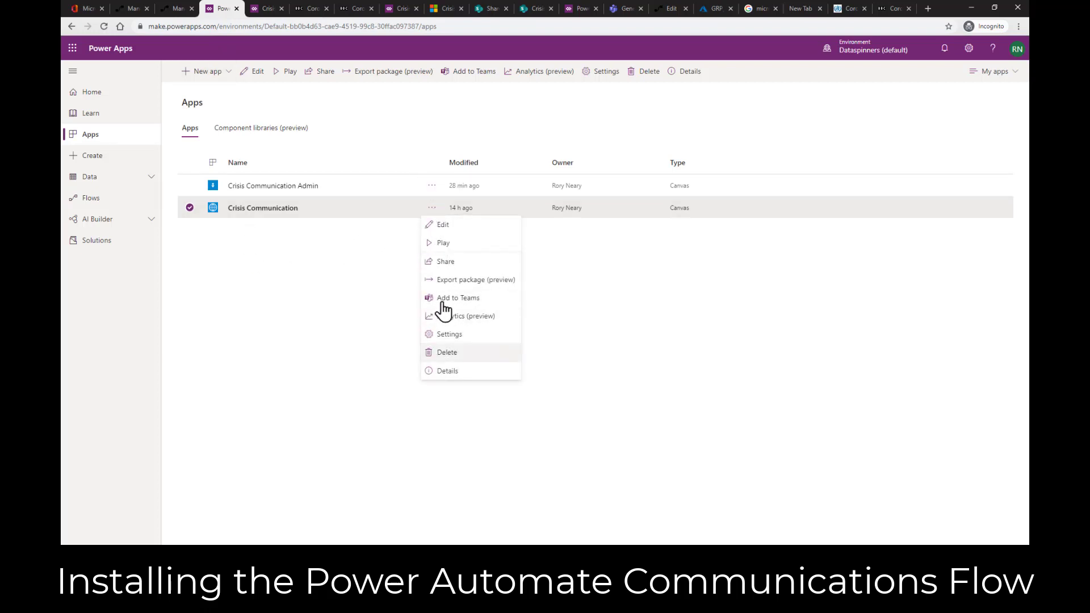
{"action": "left_click", "coordinate": [448, 372]}
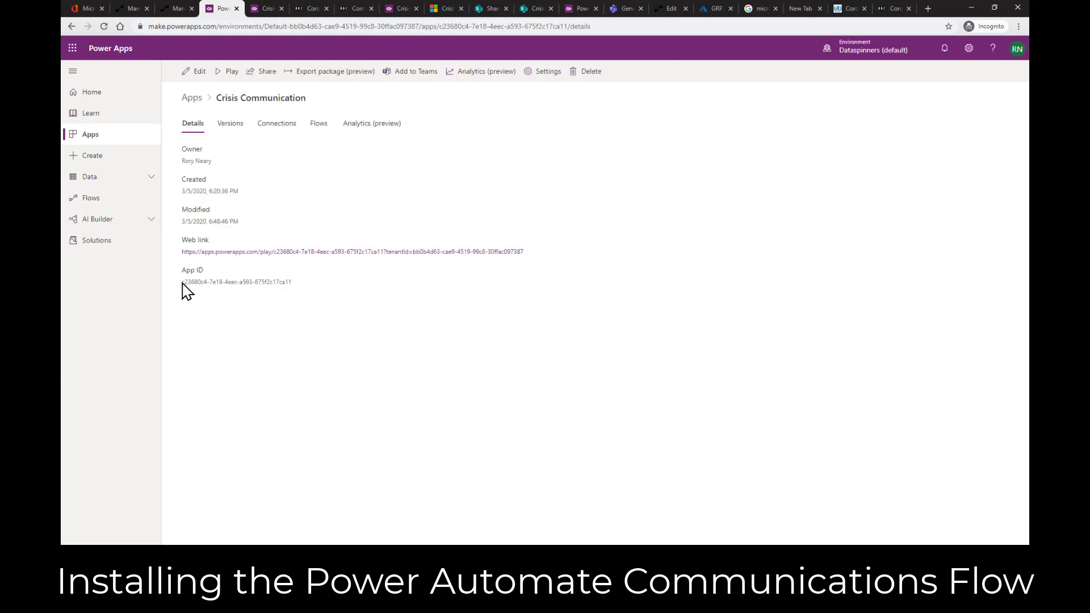
{"action": "left_click", "coordinate": [173, 9]}
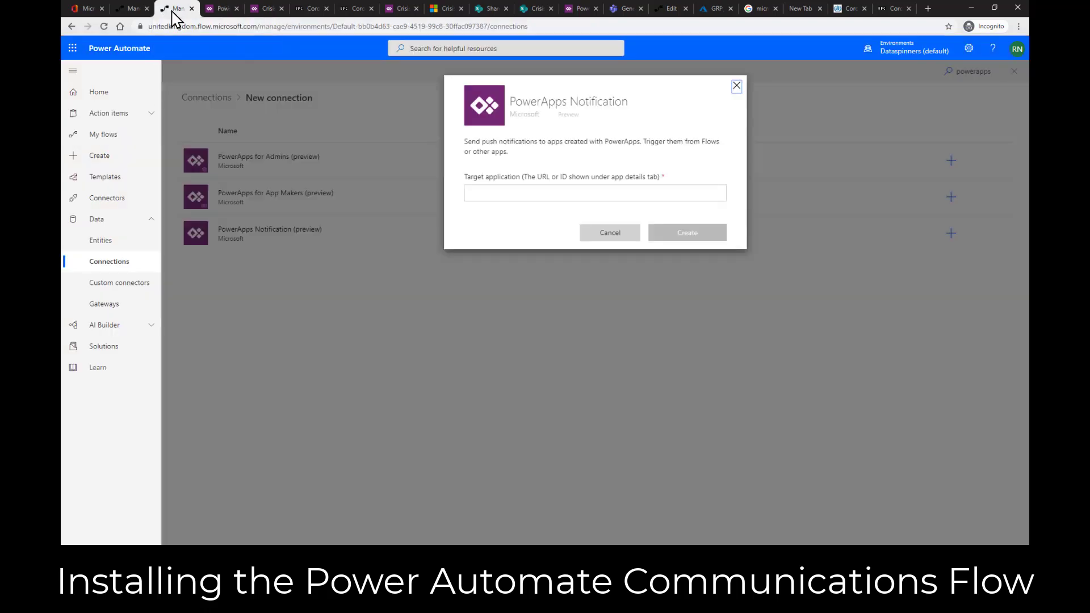
{"action": "left_click", "coordinate": [213, 11]}
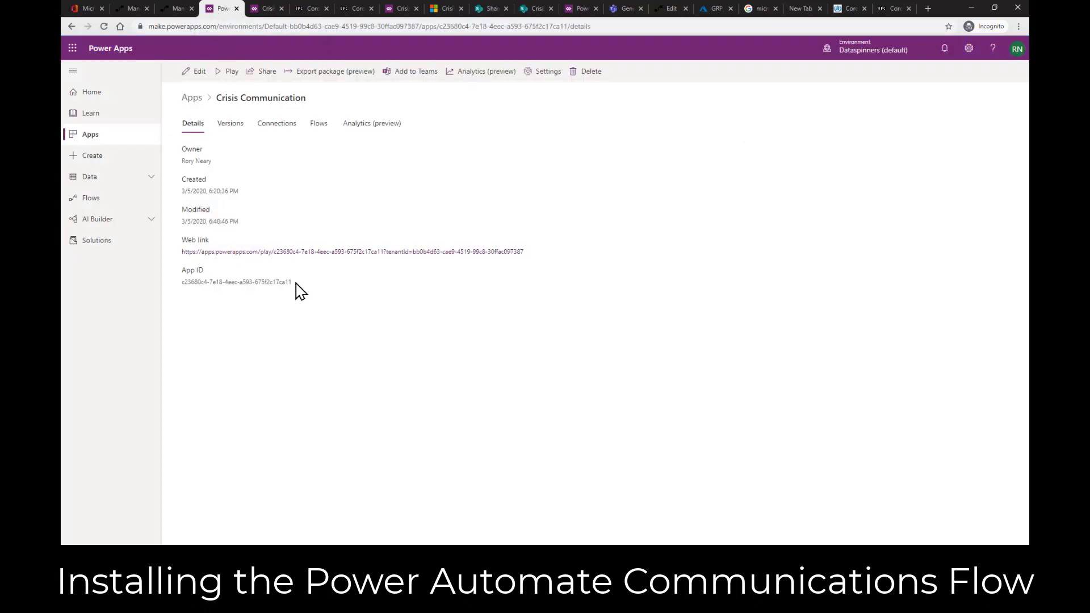
{"action": "left_click_drag", "start_coordinate": [293, 282], "coordinate": [185, 282]}
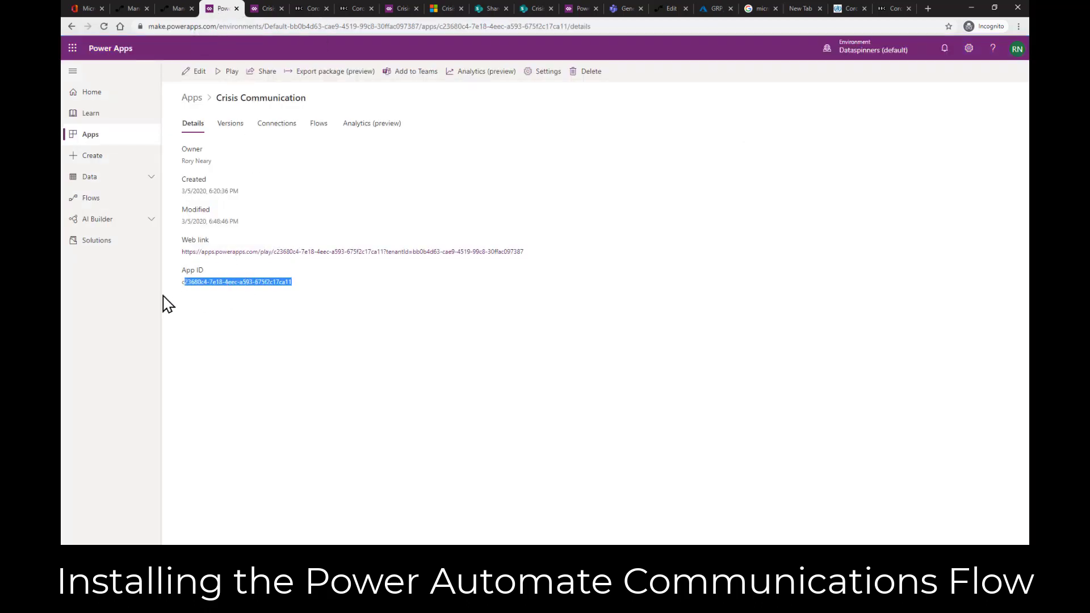
{"action": "triple_click", "coordinate": [193, 282]}
{"action": "right_click", "coordinate": [195, 282]}
{"action": "left_click", "coordinate": [220, 292]}
{"action": "left_click", "coordinate": [131, 8]}
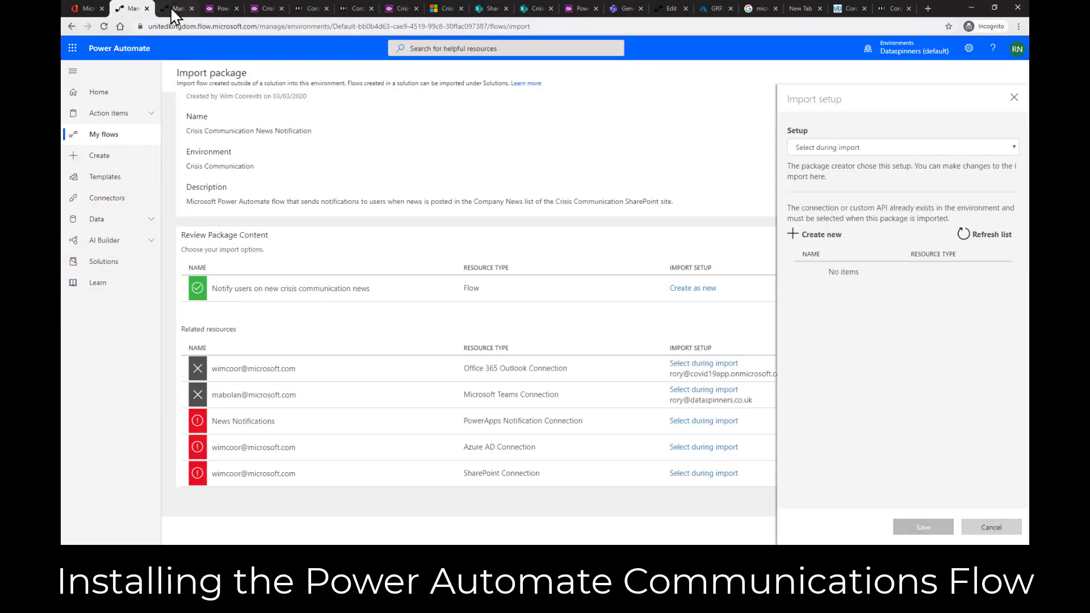
Create the PowerApps Notification connection with the pasted App ID as target application.
{"action": "left_click", "coordinate": [172, 9]}
{"action": "left_click", "coordinate": [481, 187]}
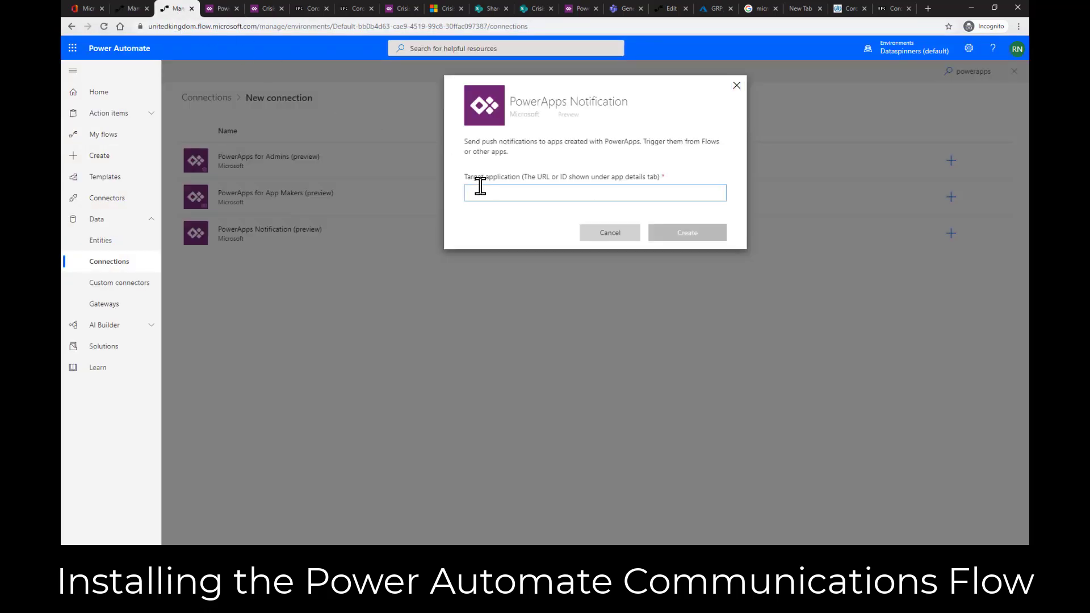
{"action": "key", "text": "ctrl+v"}
{"action": "left_click", "coordinate": [684, 238]}
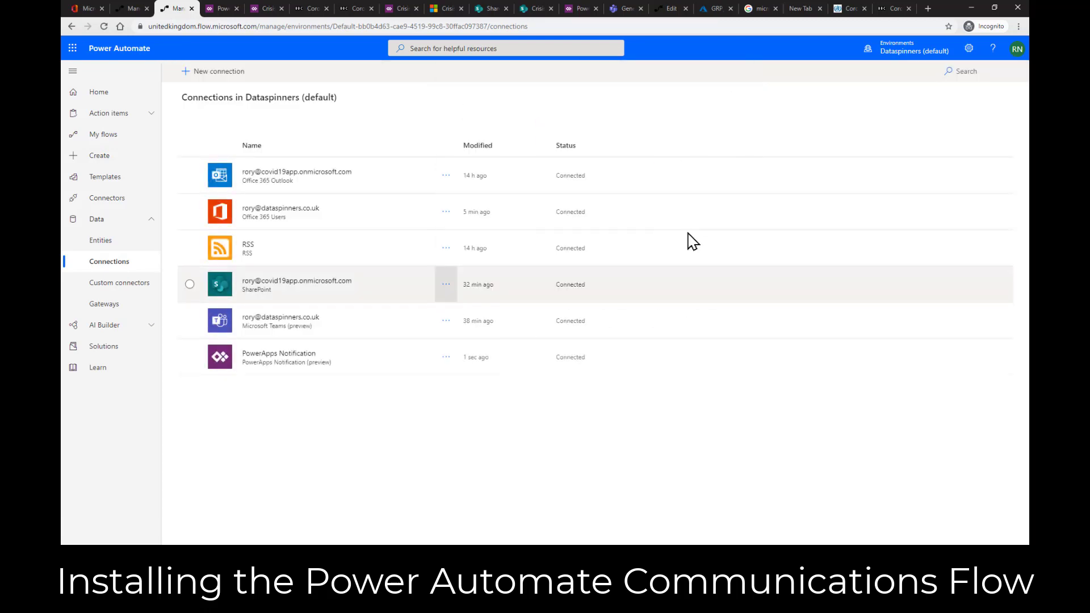
Select the refreshed PowerApps Notification connection for News Notifications and save, then start the Azure AD connection.
{"action": "left_click", "coordinate": [127, 8]}
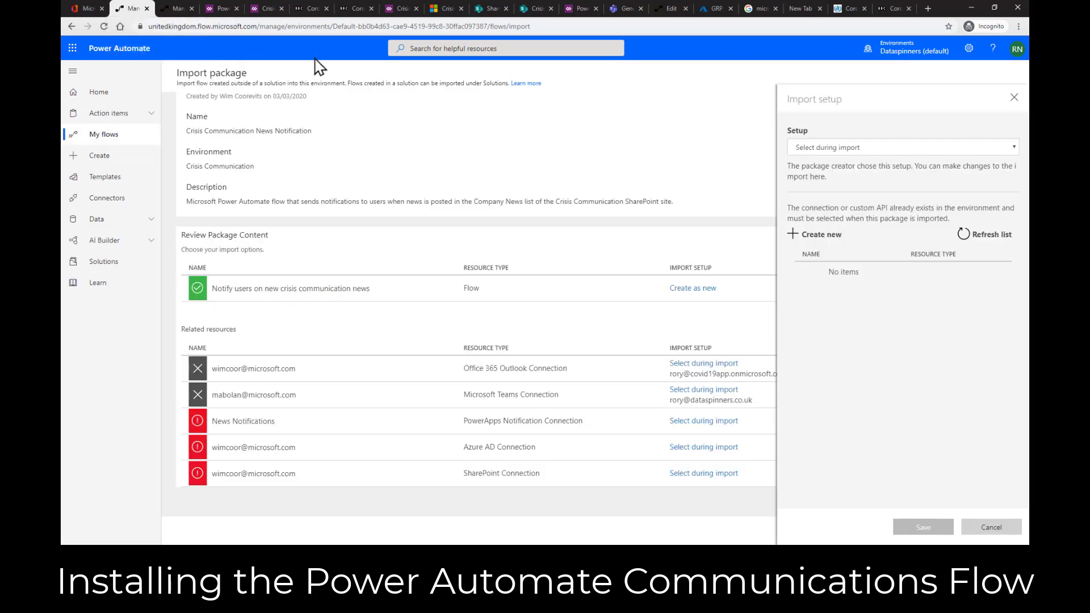
{"action": "left_click", "coordinate": [967, 235]}
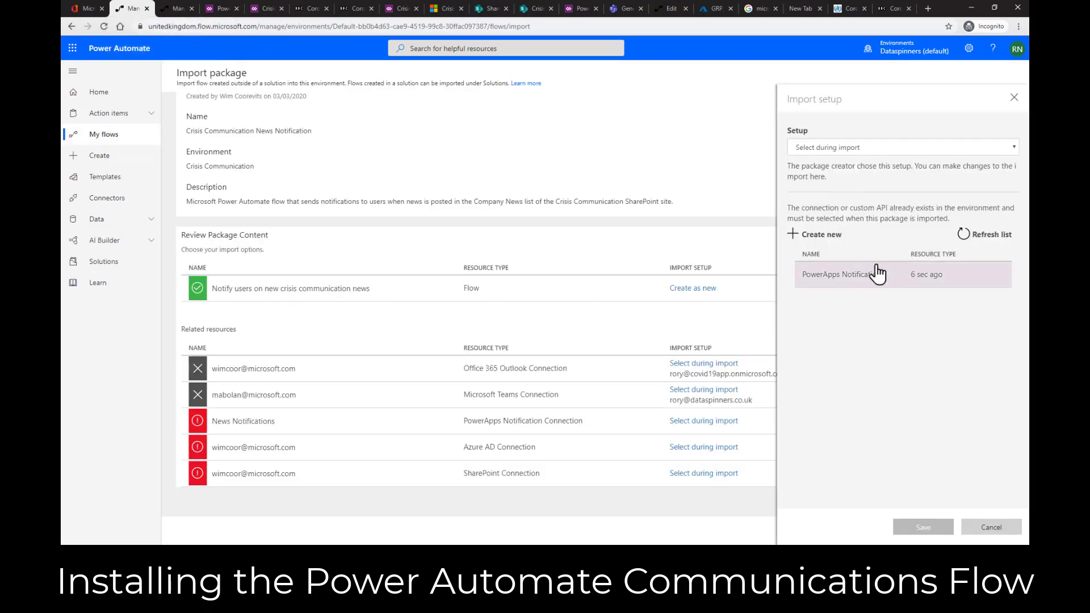
{"action": "left_click", "coordinate": [841, 286]}
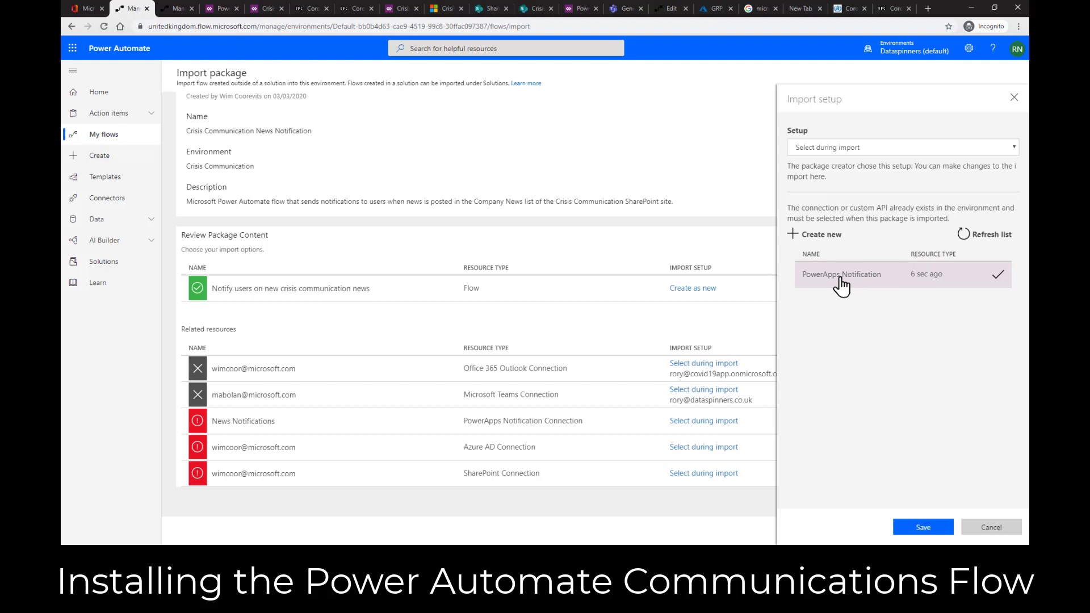
{"action": "left_click", "coordinate": [925, 531]}
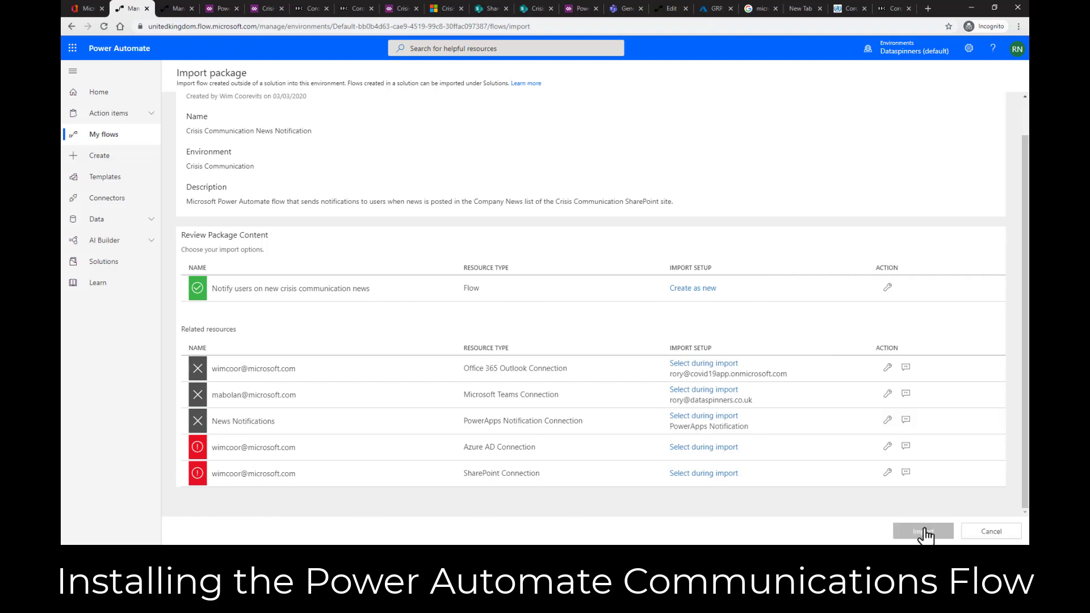
{"action": "left_click", "coordinate": [704, 447]}
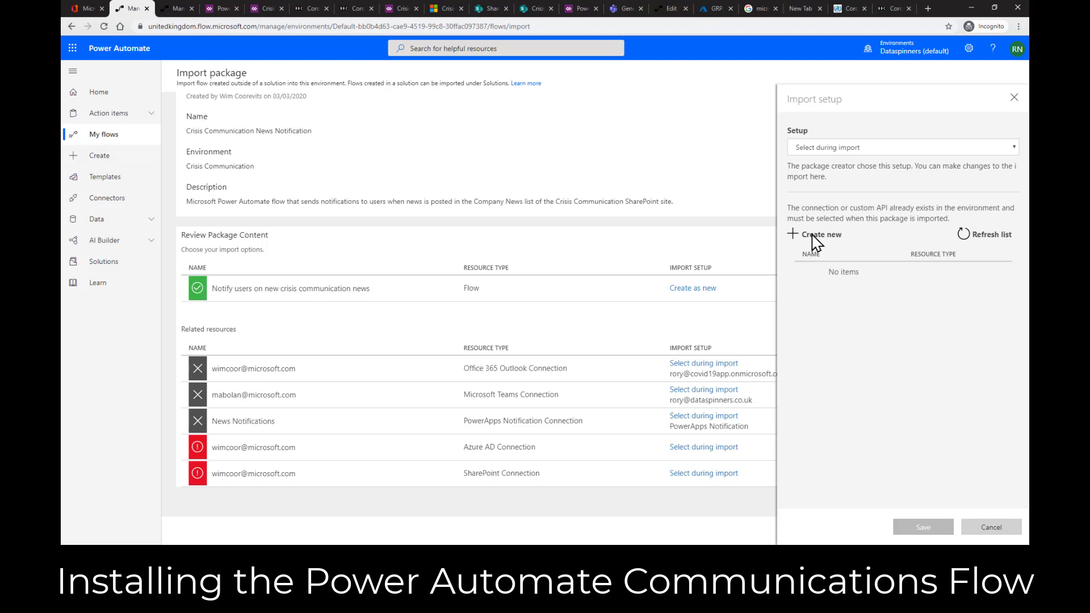
{"action": "left_click", "coordinate": [175, 9]}
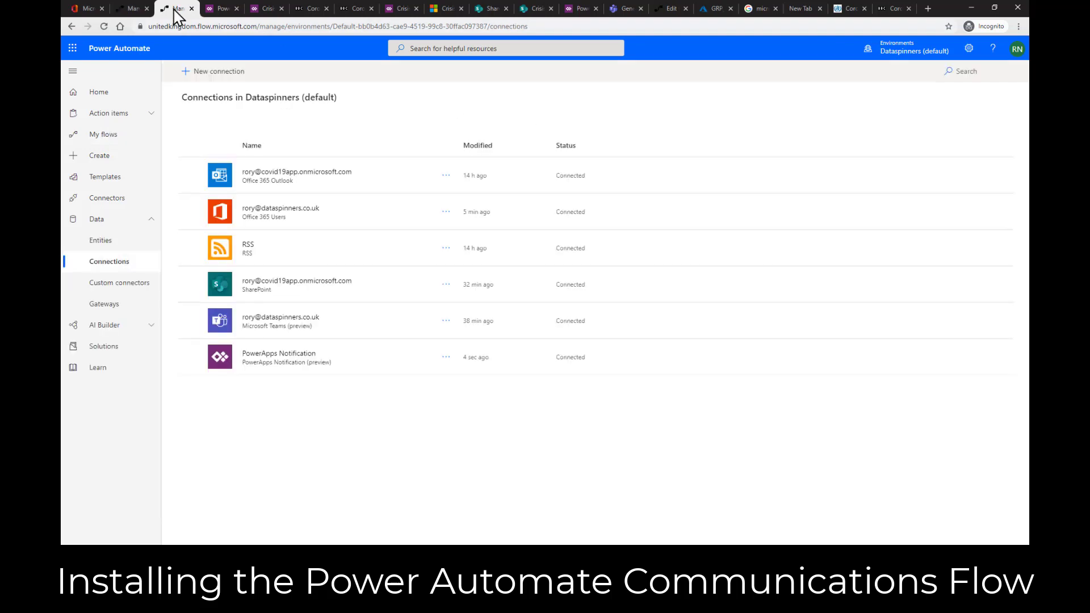
Search the new-connection list for Azure AD and create an Azure AD connection.
{"action": "left_click", "coordinate": [215, 73]}
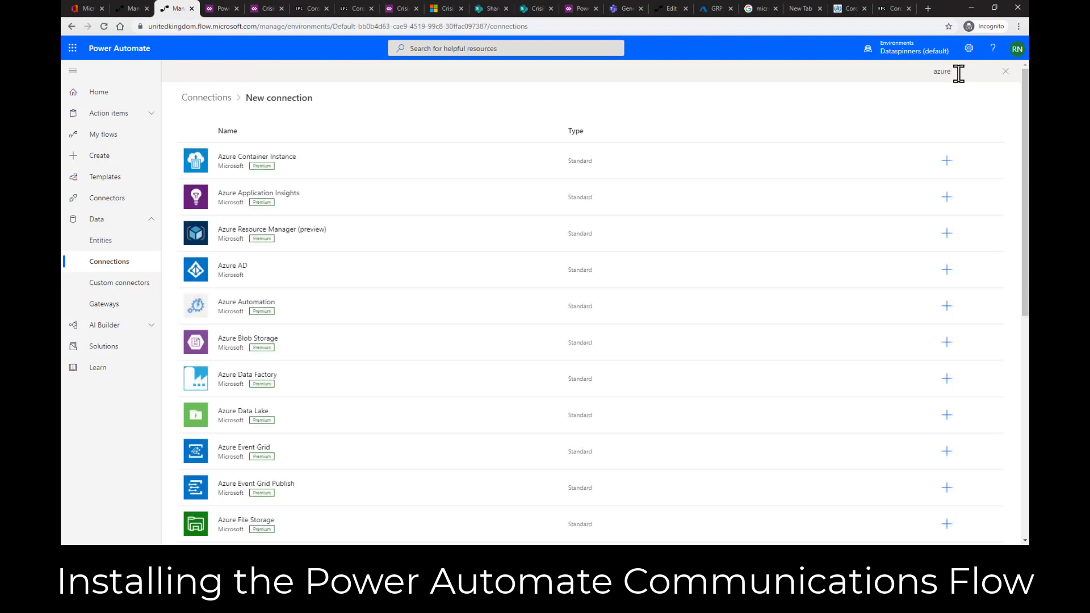
{"action": "type", "text": "d"}
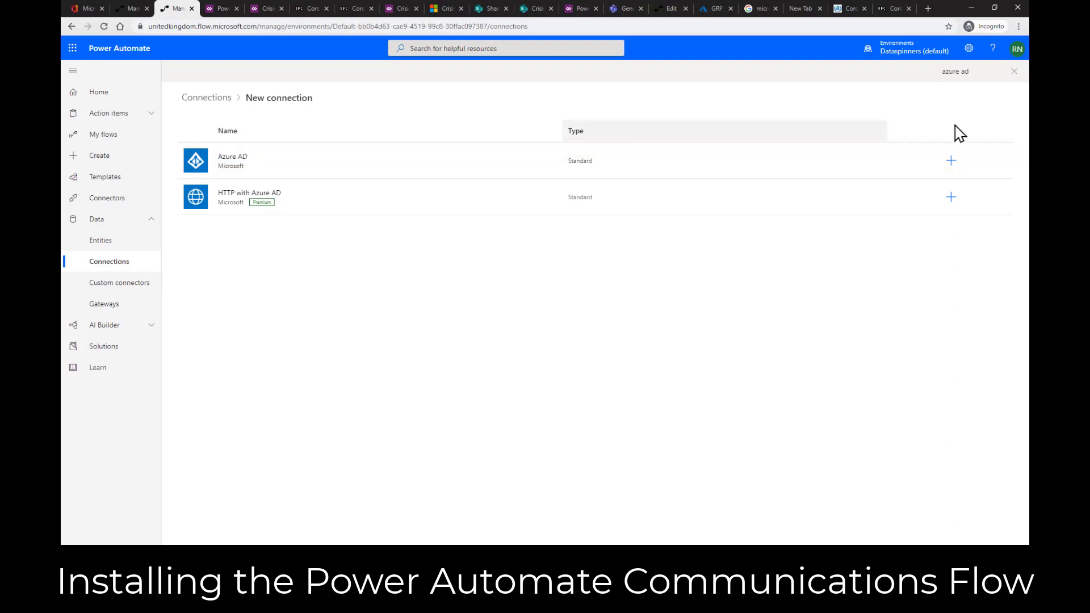
{"action": "left_click", "coordinate": [951, 162]}
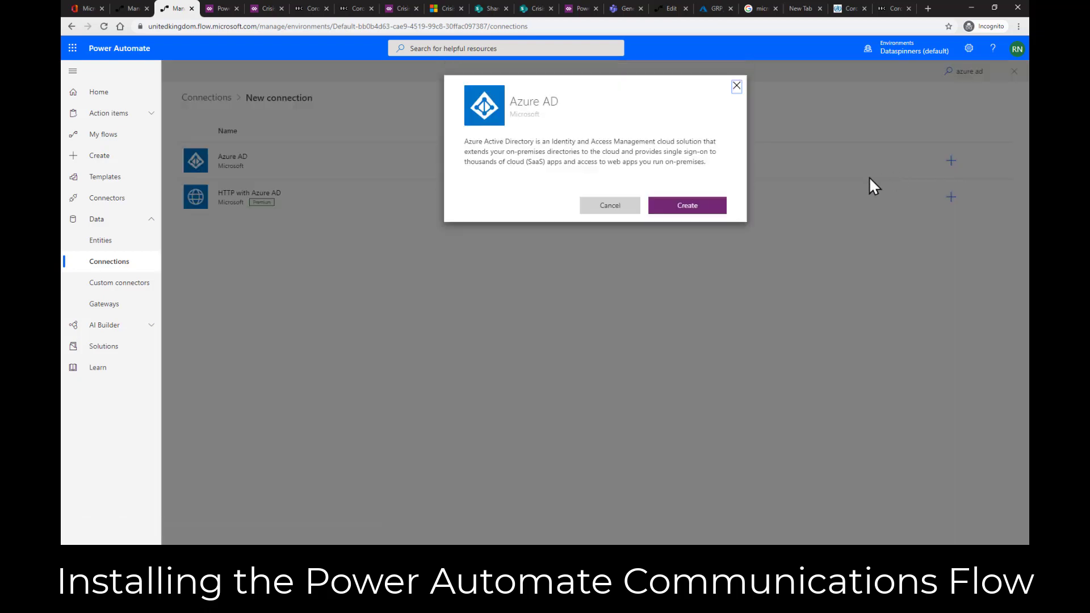
{"action": "left_click", "coordinate": [694, 208]}
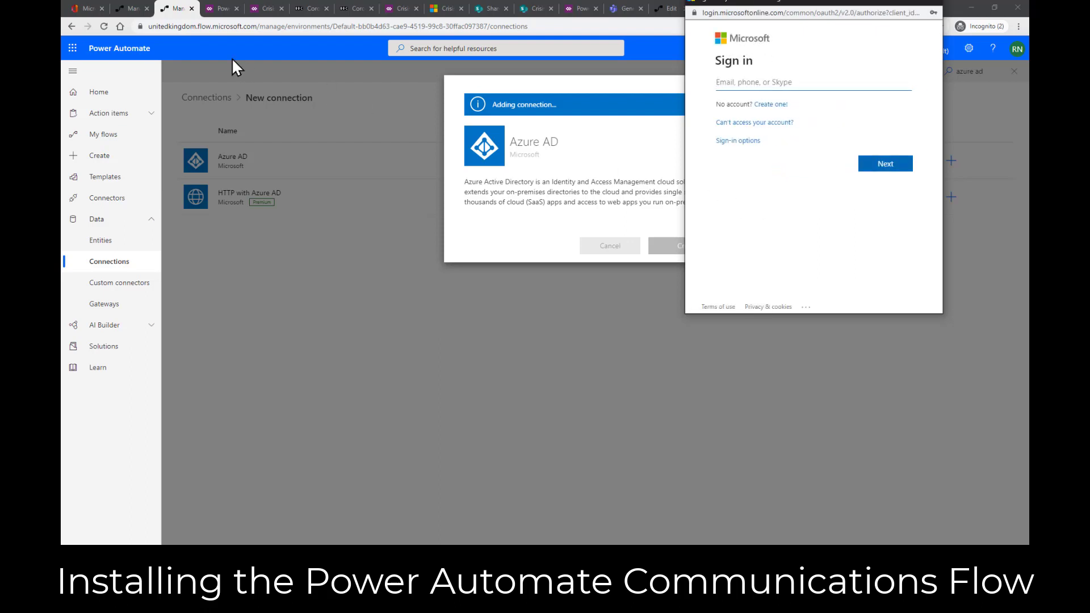
Copy the signed-in account's e-mail address from the Office 365 account panel.
{"action": "left_click", "coordinate": [86, 9]}
{"action": "left_click", "coordinate": [1017, 48]}
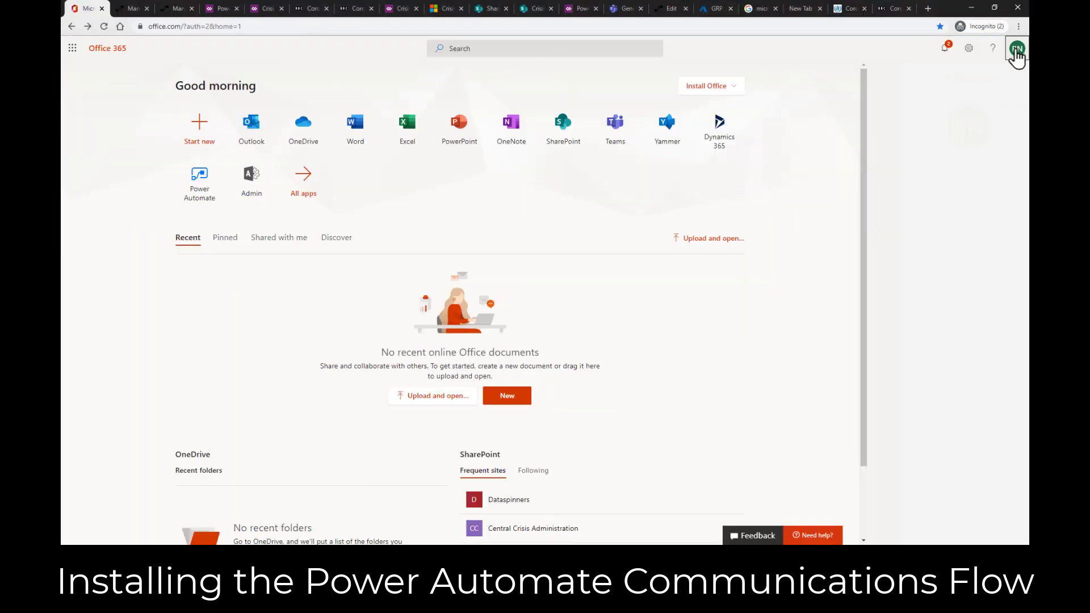
{"action": "left_click_drag", "start_coordinate": [927, 116], "coordinate": [1025, 119]}
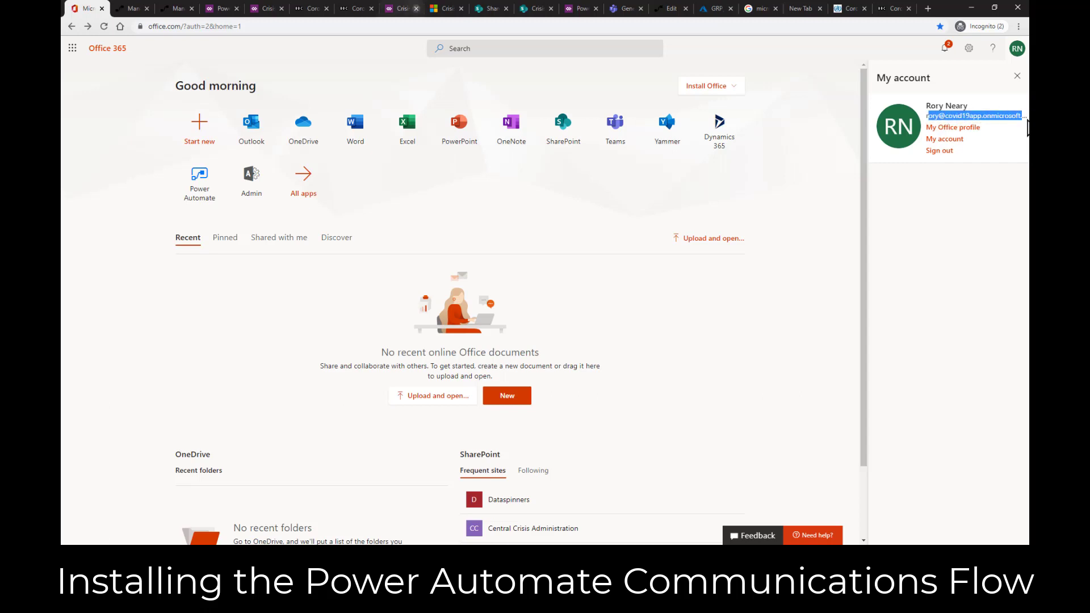
Check the flow import package, then close the stalled Azure AD connection attempt.
{"action": "left_click", "coordinate": [178, 11]}
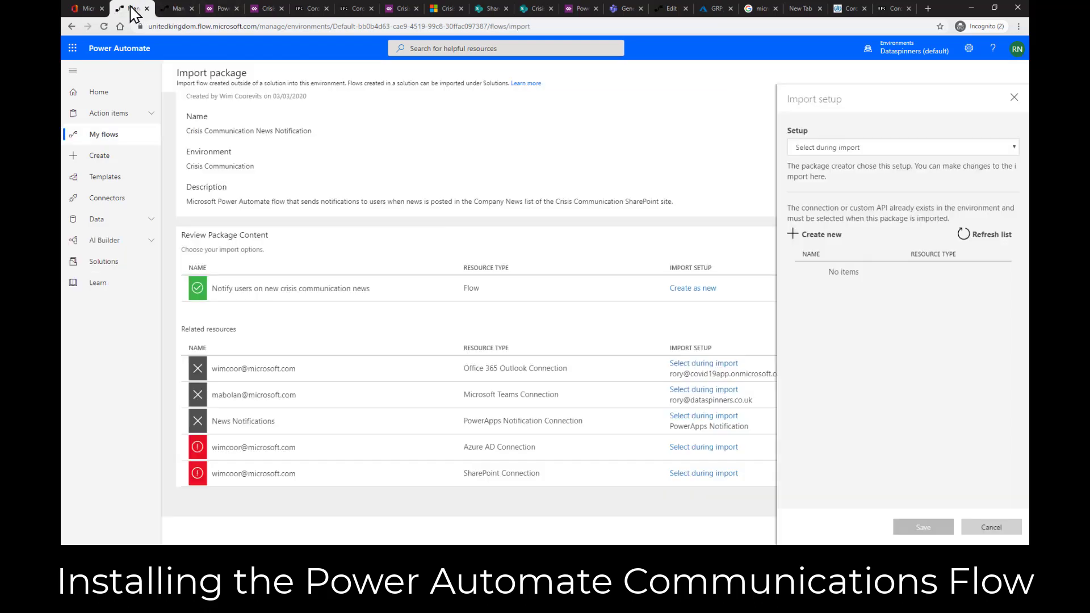
{"action": "left_click", "coordinate": [133, 12]}
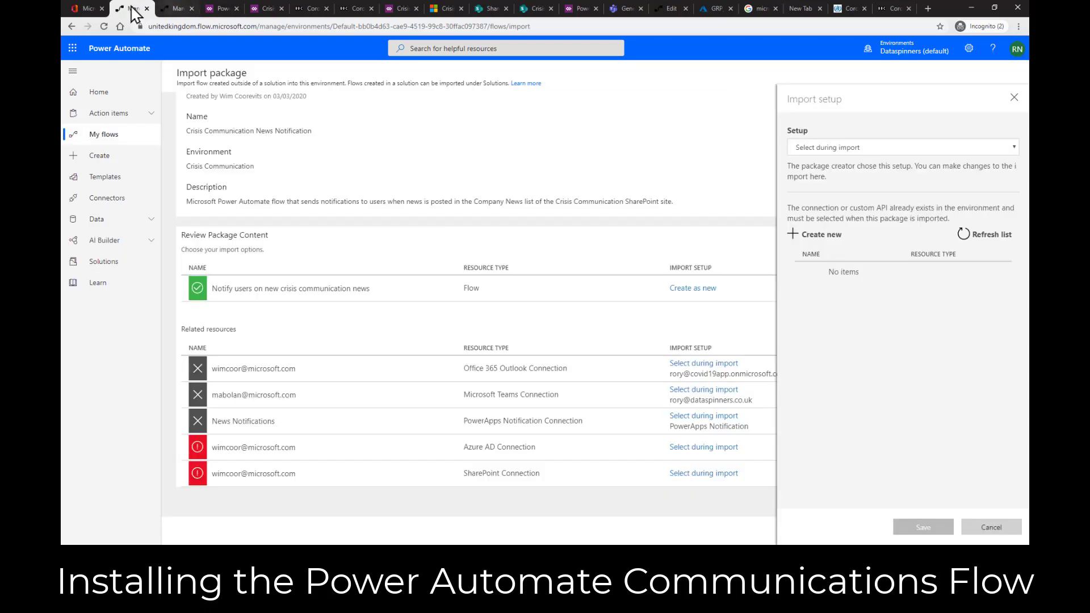
{"action": "left_click", "coordinate": [174, 12]}
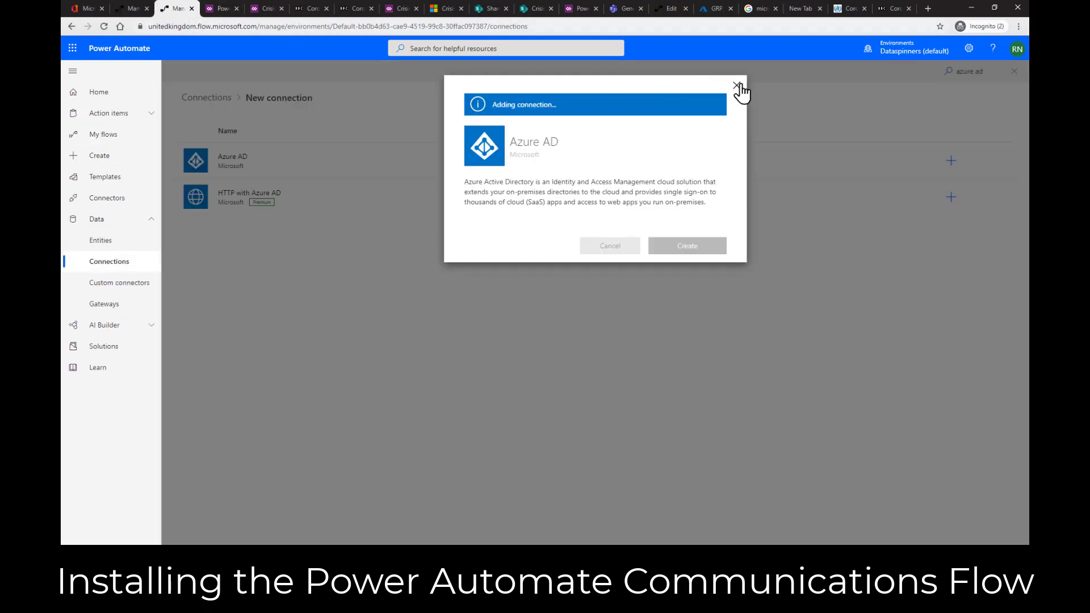
{"action": "left_click", "coordinate": [736, 85]}
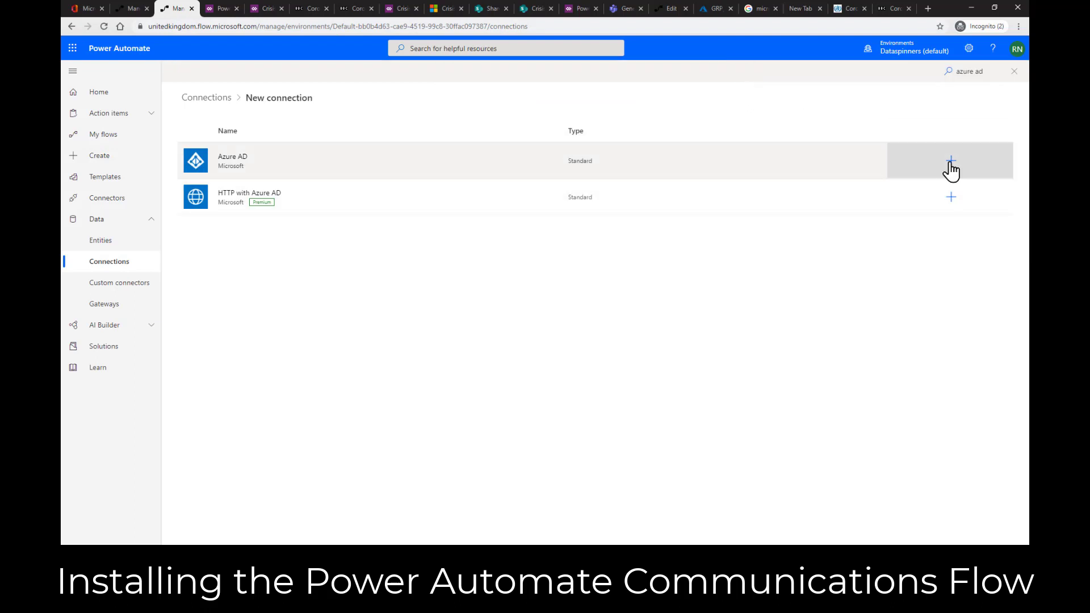
Create a fresh Azure AD connection, signing in with the account and granting organization-wide consent.
{"action": "left_click", "coordinate": [950, 161]}
{"action": "left_click", "coordinate": [675, 207]}
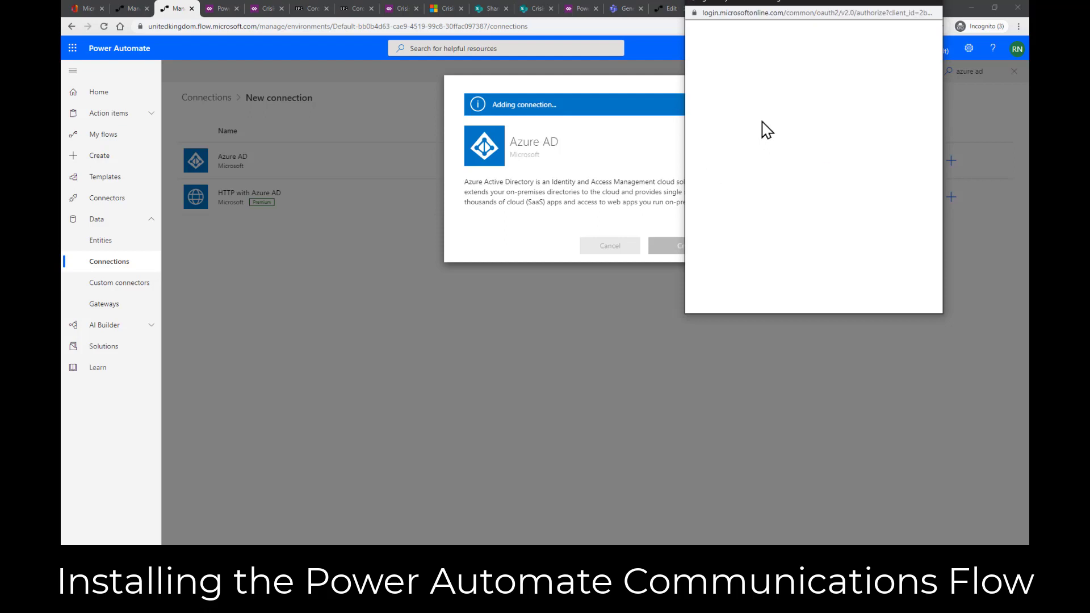
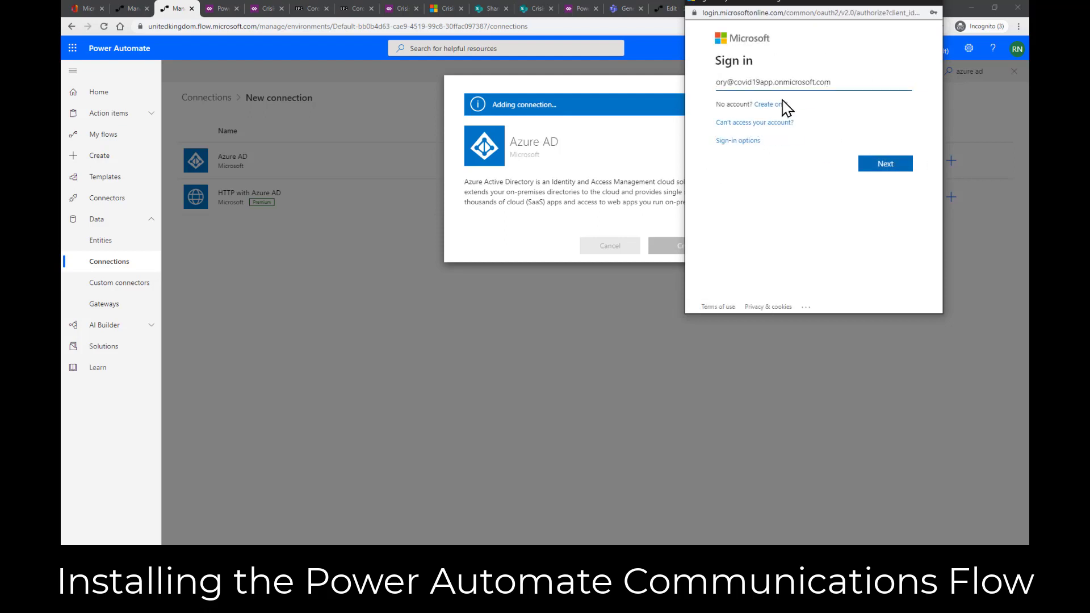
{"action": "left_click", "coordinate": [717, 83]}
{"action": "type", "text": "r"}
{"action": "left_click", "coordinate": [893, 163]}
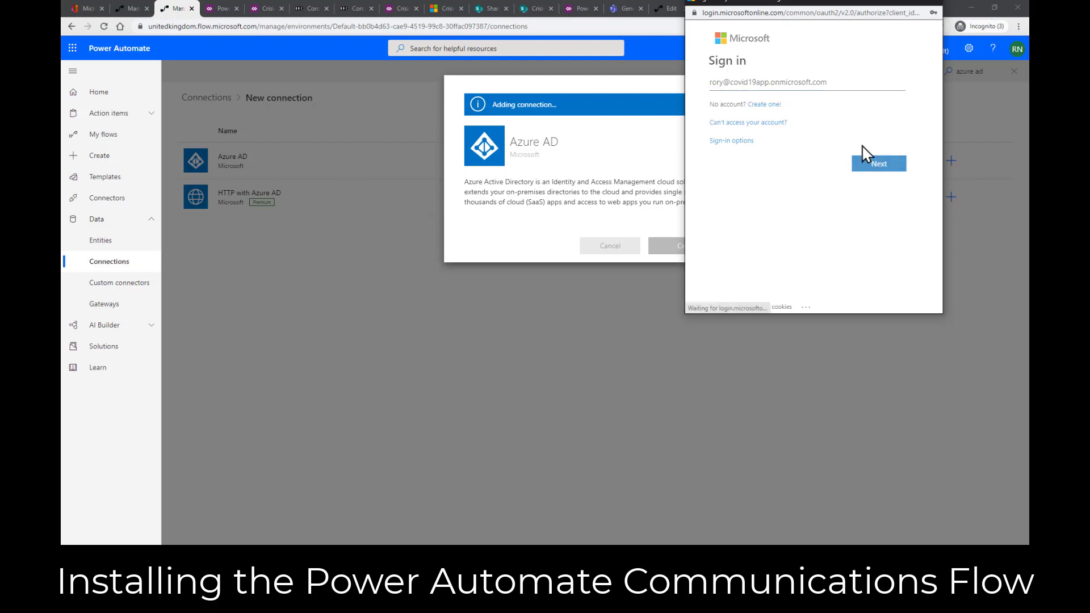
{"action": "type", "text": "*"}
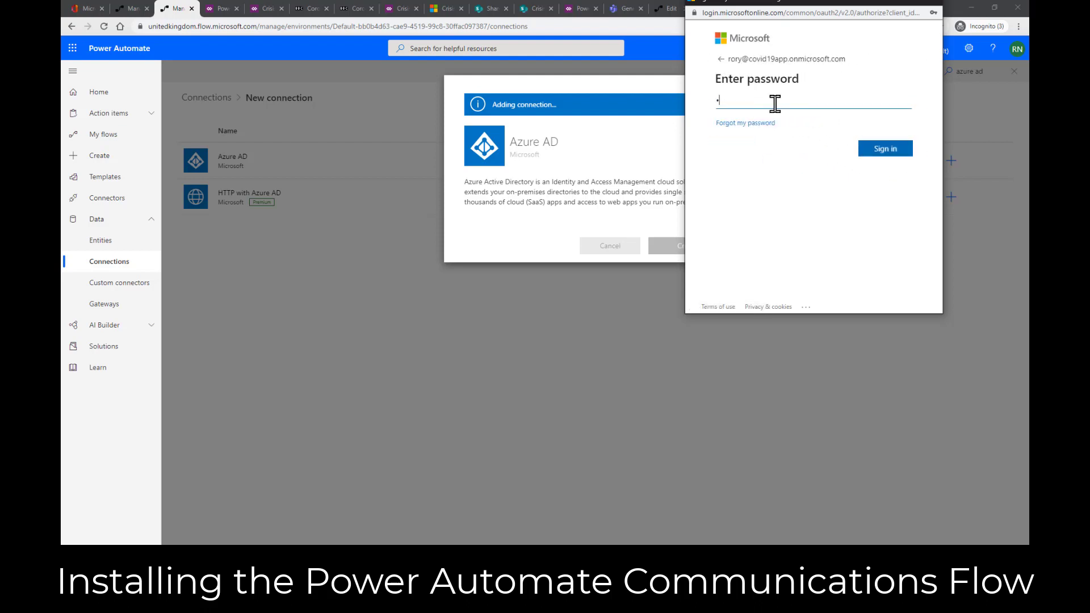
{"action": "type", "text": "*"}
{"action": "key", "text": "BackSpace"}
{"action": "key", "text": "BackSpace"}
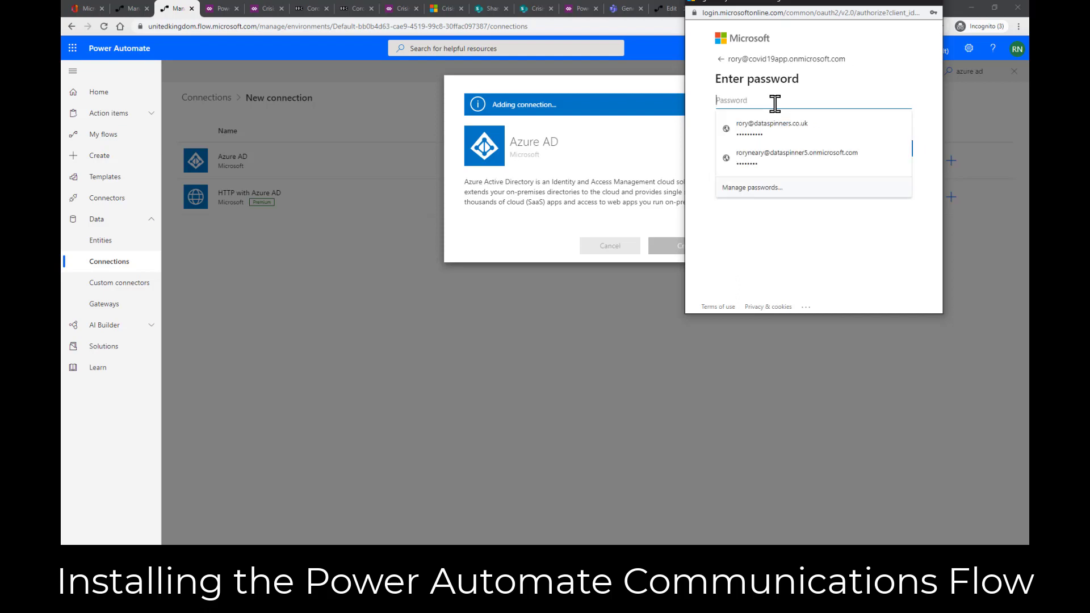
{"action": "type", "text": "**"}
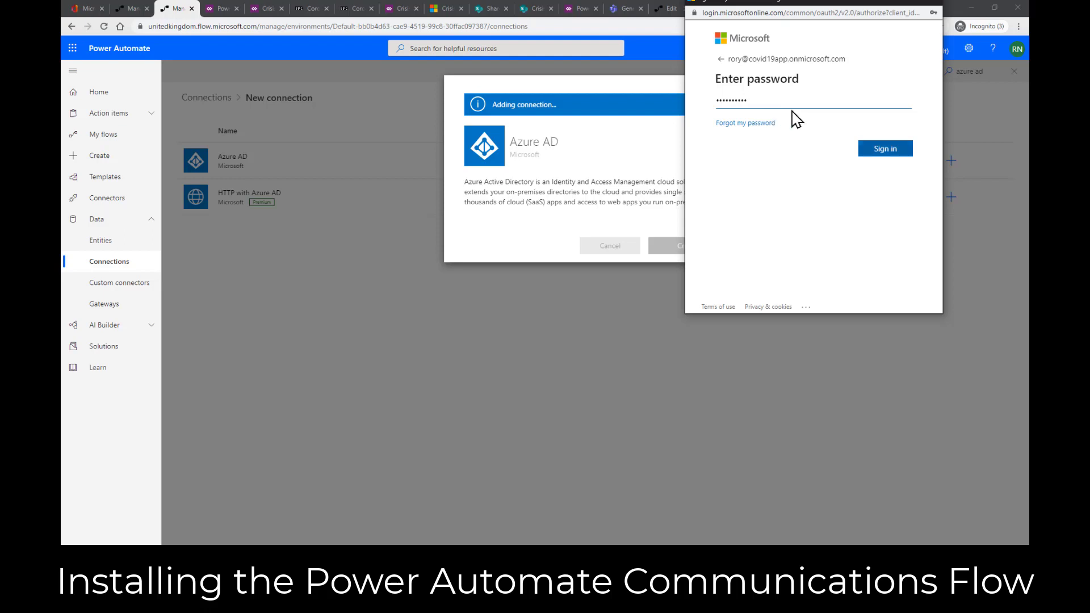
{"action": "left_click", "coordinate": [890, 151]}
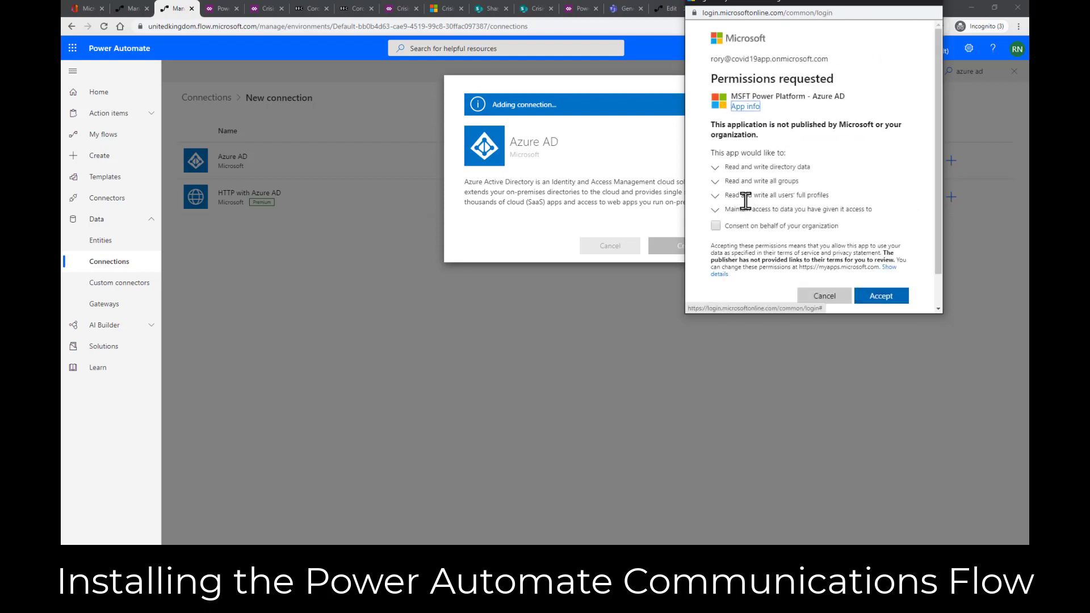
{"action": "left_click", "coordinate": [751, 231]}
{"action": "scroll", "coordinate": [839, 242], "scroll_direction": "down", "scroll_amount": 1}
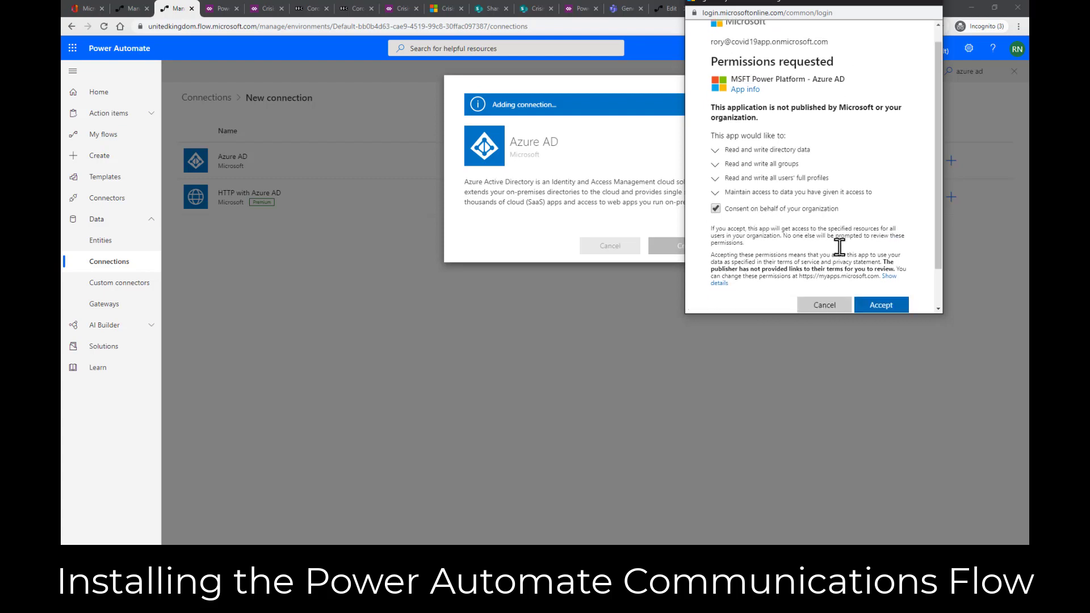
{"action": "left_click", "coordinate": [882, 261]}
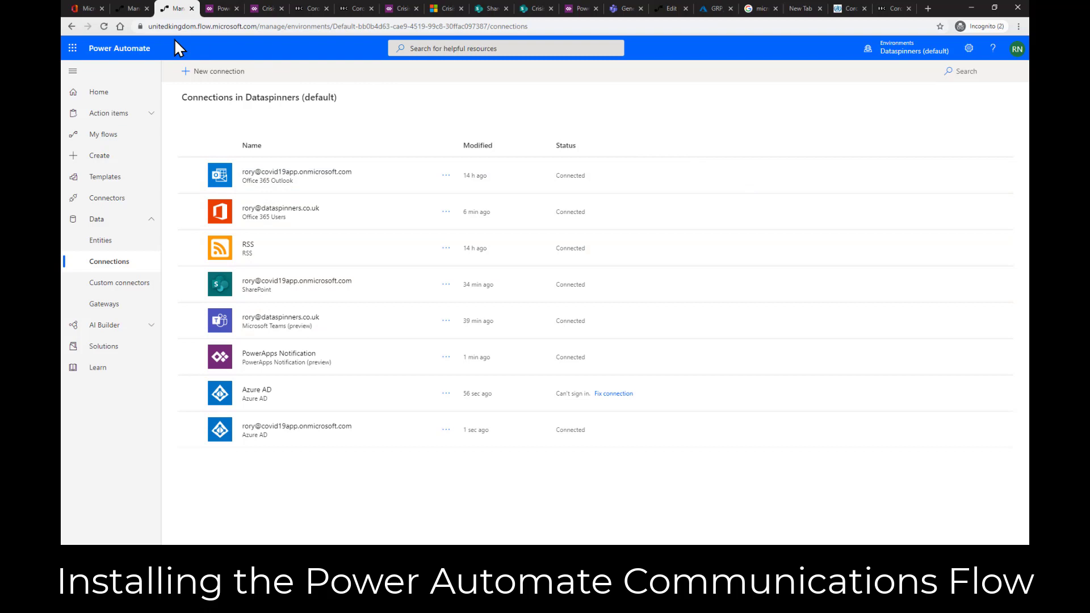
Fix the failing Azure AD connection by signing in with the account and staying signed in.
{"action": "left_click", "coordinate": [613, 393]}
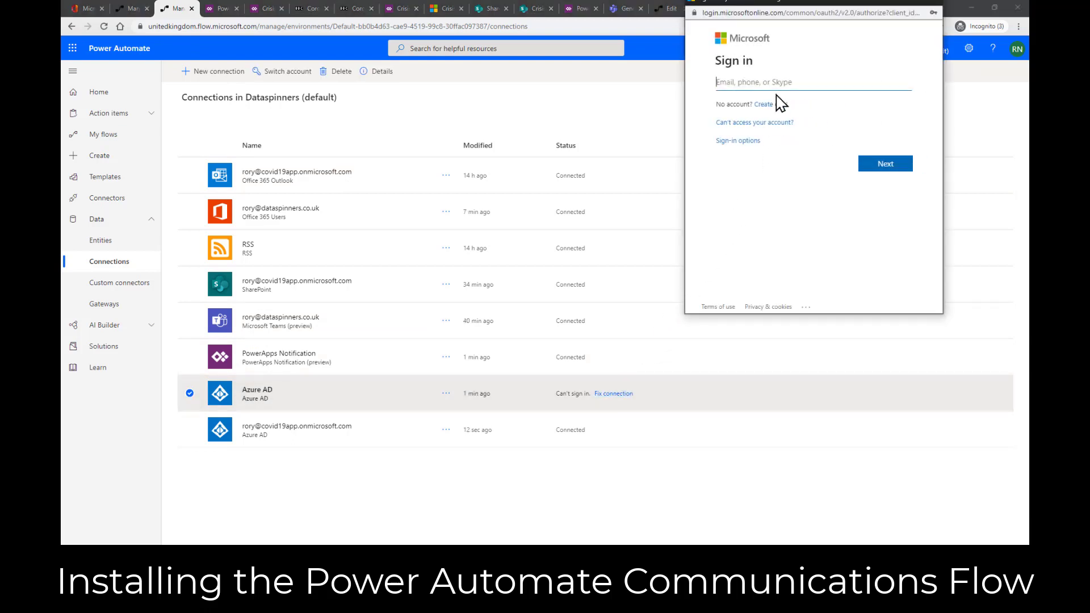
{"action": "left_click", "coordinate": [869, 164]}
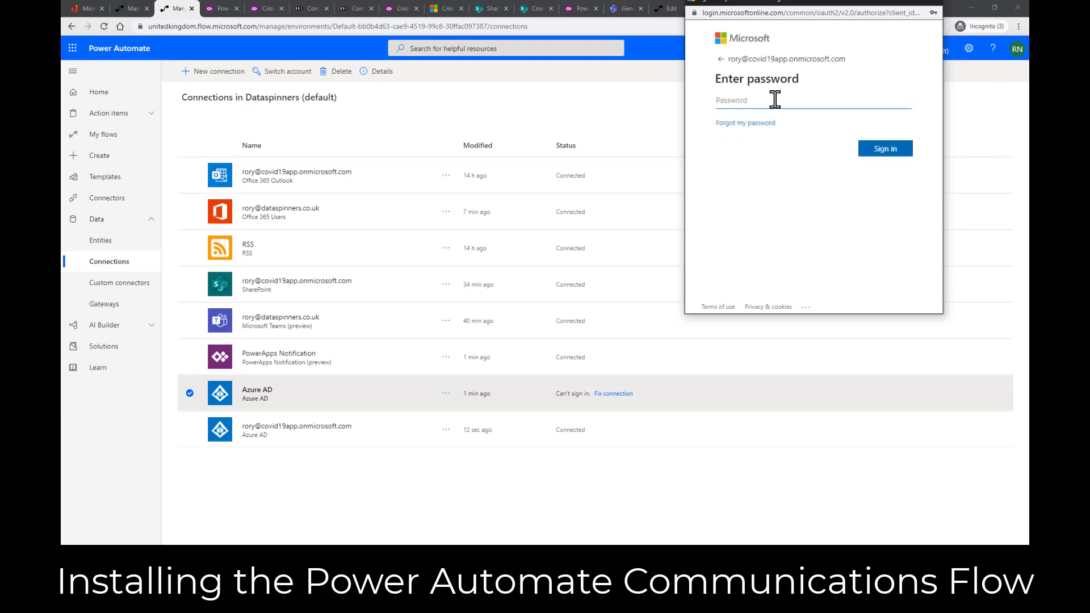
{"action": "type", "text": "***"}
{"action": "left_click", "coordinate": [887, 152]}
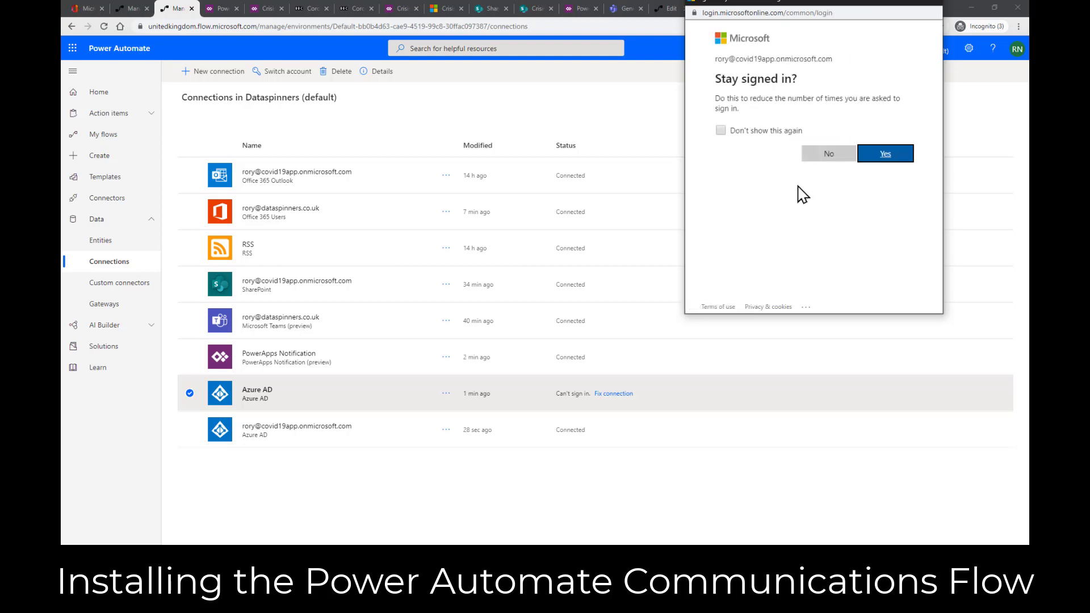
{"action": "left_click", "coordinate": [883, 153]}
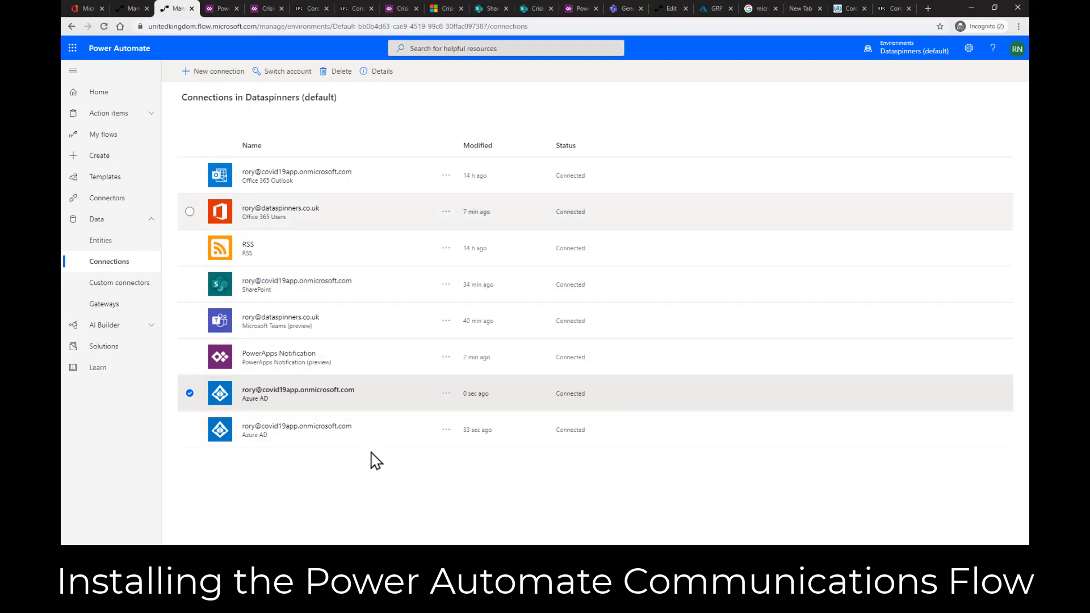
Delete the duplicate older Azure AD connection from the connections list.
{"action": "left_click", "coordinate": [130, 9]}
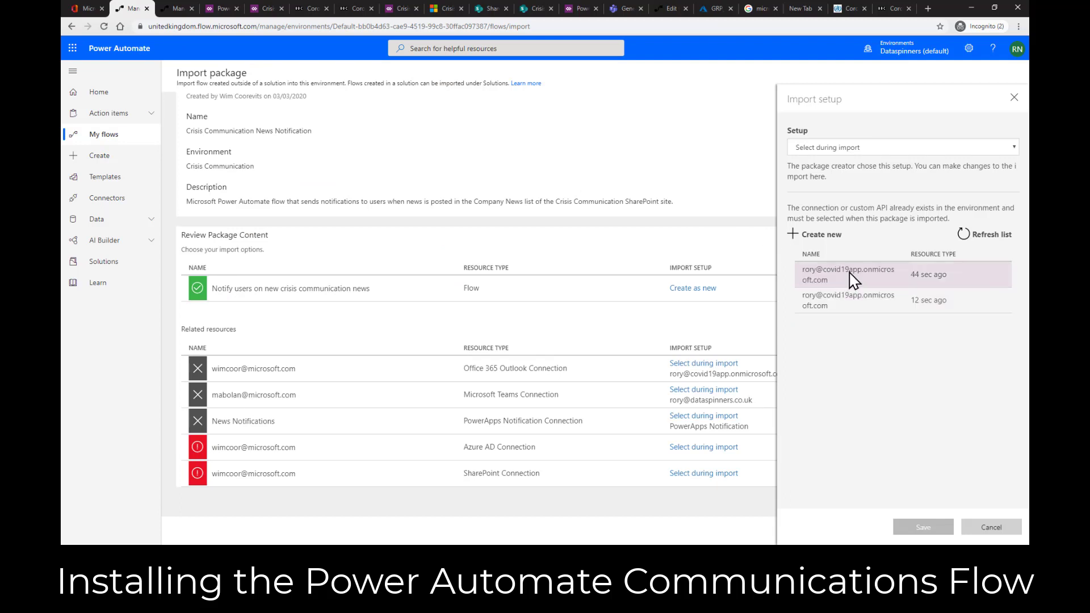
{"action": "left_click", "coordinate": [176, 8]}
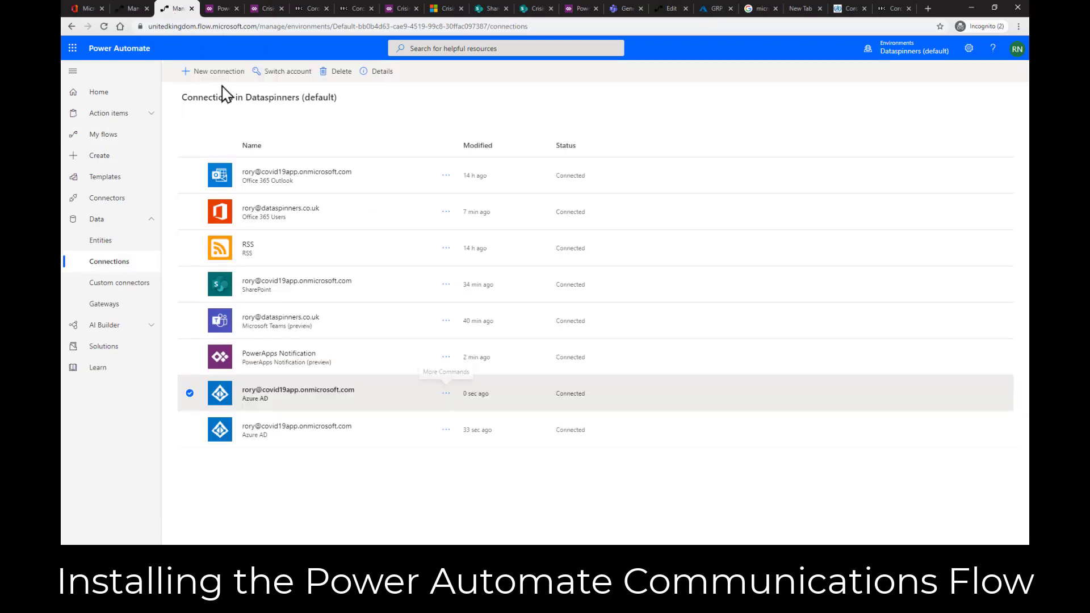
{"action": "left_click", "coordinate": [447, 438]}
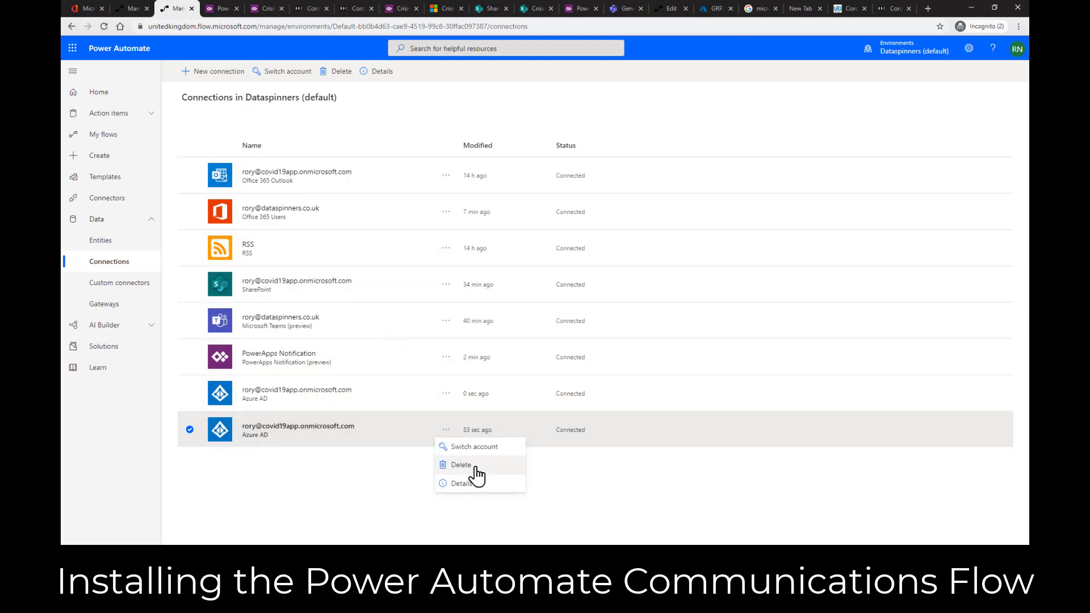
{"action": "left_click", "coordinate": [475, 465]}
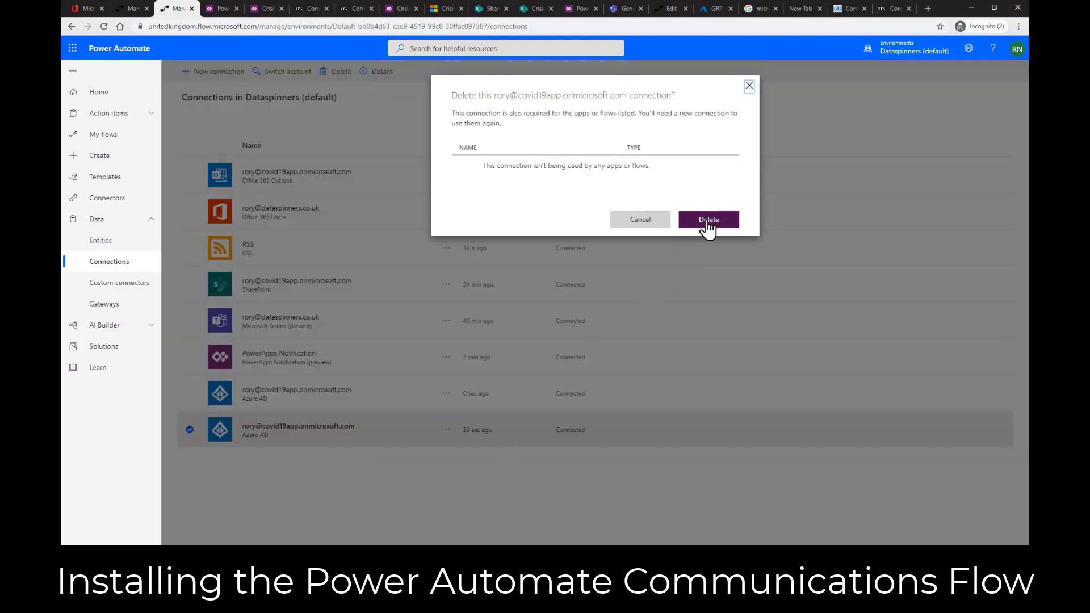
{"action": "left_click", "coordinate": [707, 222]}
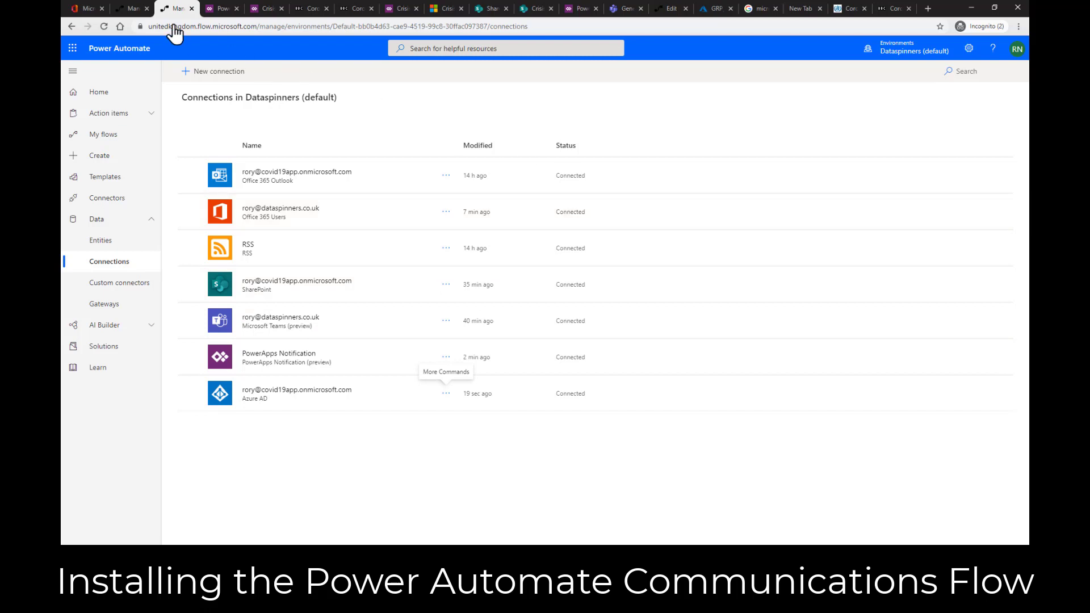
Assign the remaining Azure AD and existing SharePoint connections to the package, then start the import.
{"action": "left_click", "coordinate": [132, 9]}
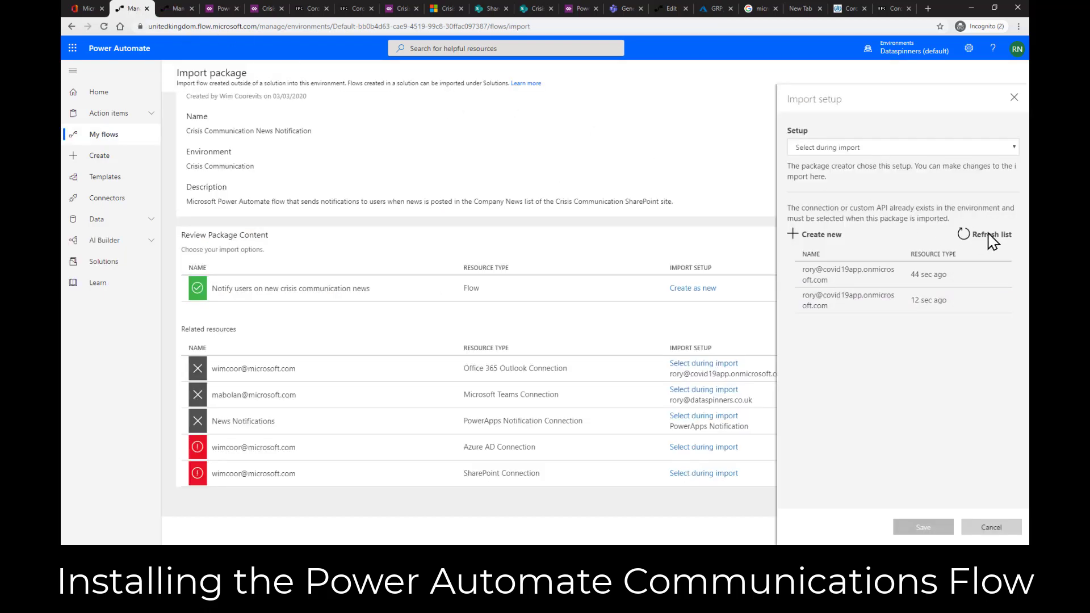
{"action": "left_click", "coordinate": [967, 234]}
{"action": "left_click", "coordinate": [848, 281]}
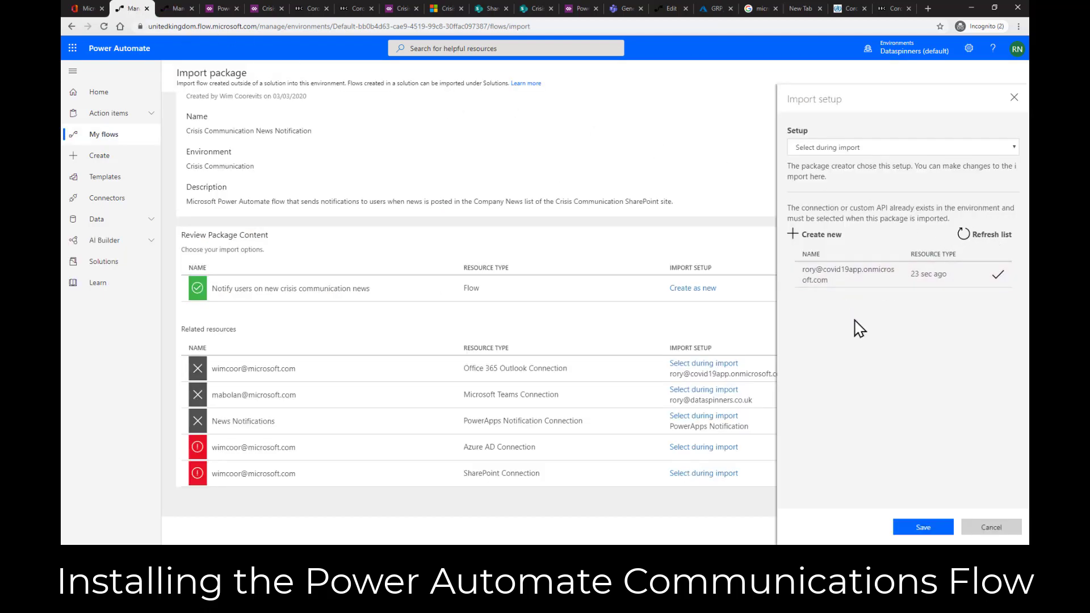
{"action": "left_click", "coordinate": [924, 528]}
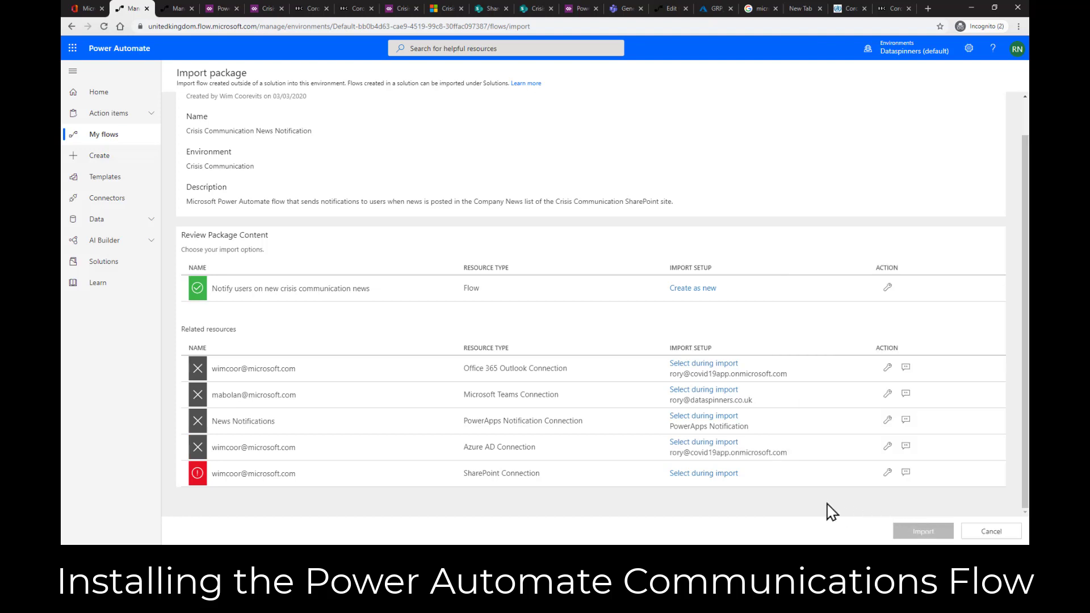
{"action": "left_click", "coordinate": [698, 480]}
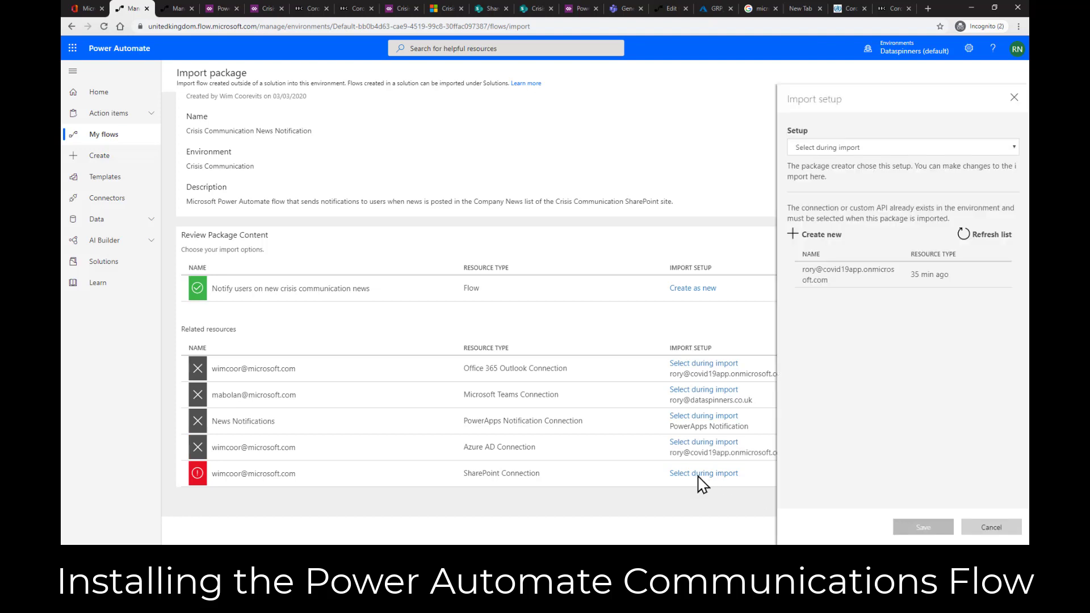
{"action": "left_click", "coordinate": [818, 278]}
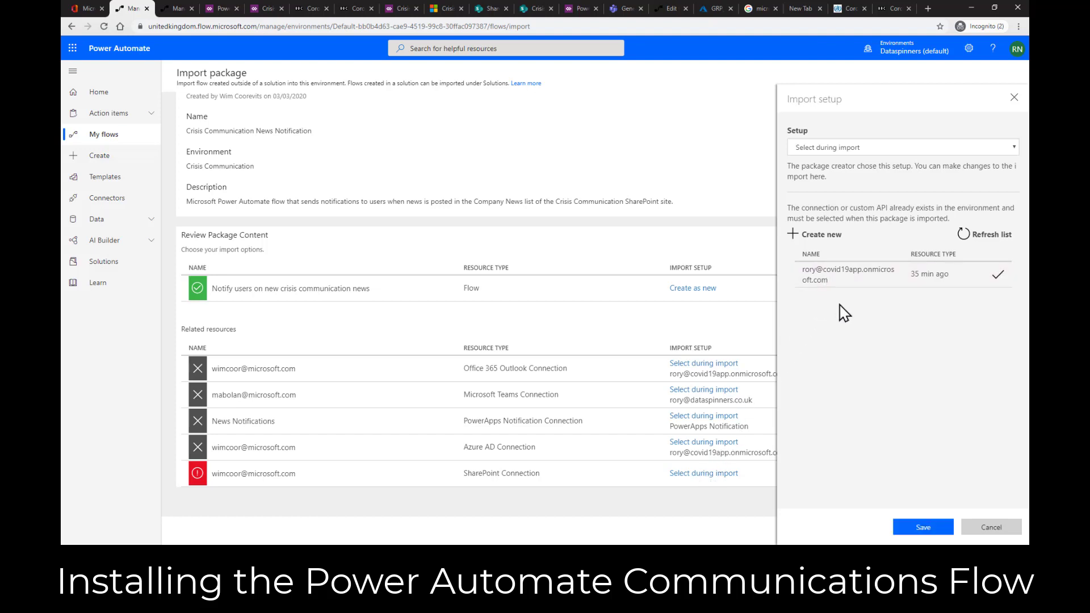
{"action": "left_click", "coordinate": [923, 528]}
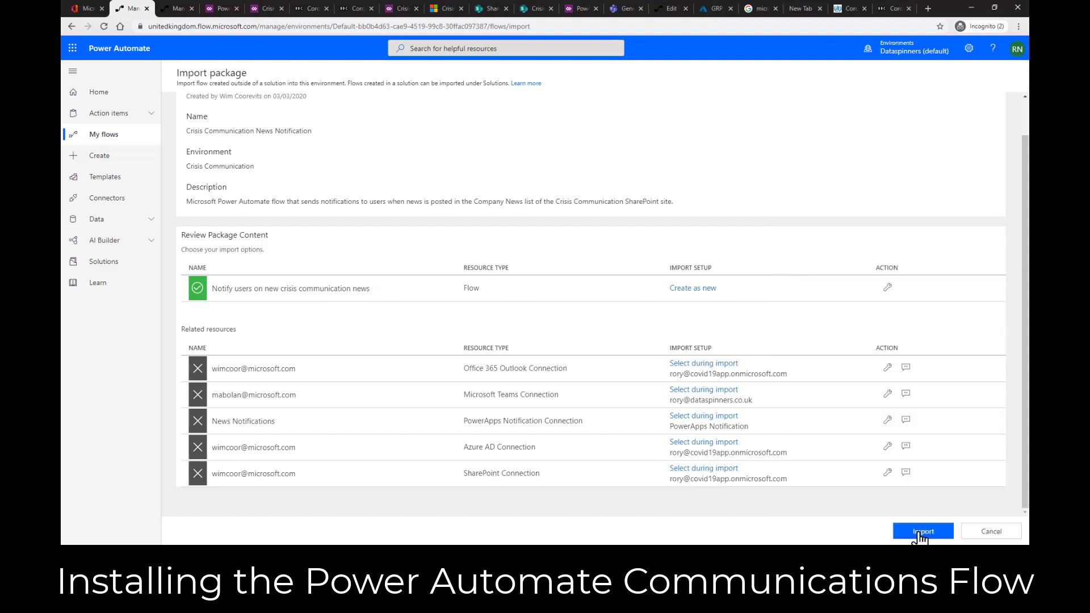
{"action": "left_click", "coordinate": [919, 531]}
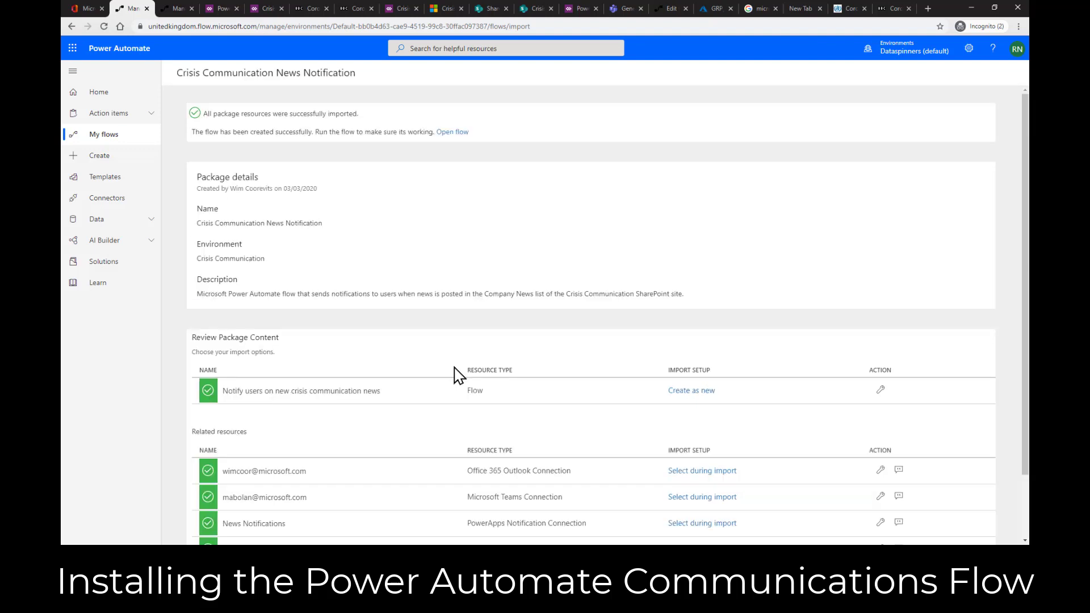
Open the newly created 'Notify users on new crisis communication news' flow from the import success banner.
{"action": "scroll", "coordinate": [458, 375], "scroll_direction": "down", "scroll_amount": 3}
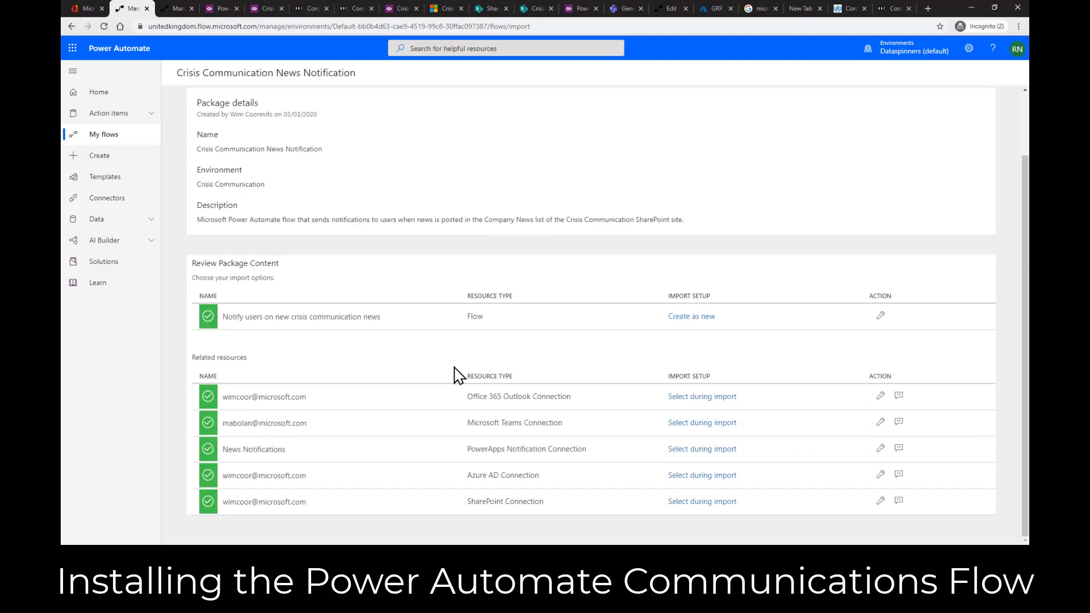
{"action": "scroll", "coordinate": [458, 374], "scroll_direction": "up", "scroll_amount": 3}
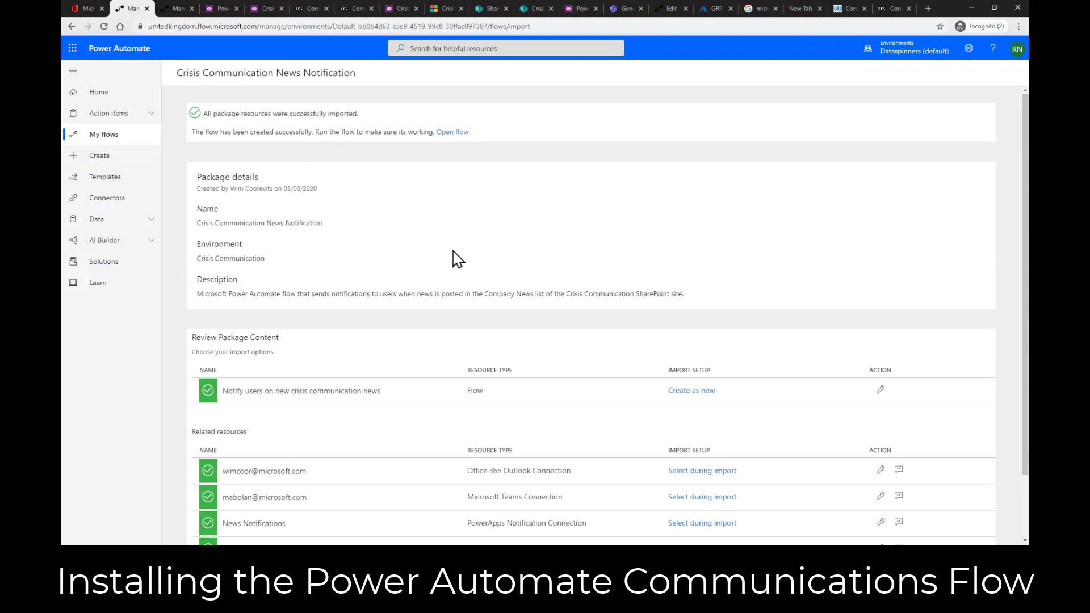
{"action": "left_click", "coordinate": [452, 133]}
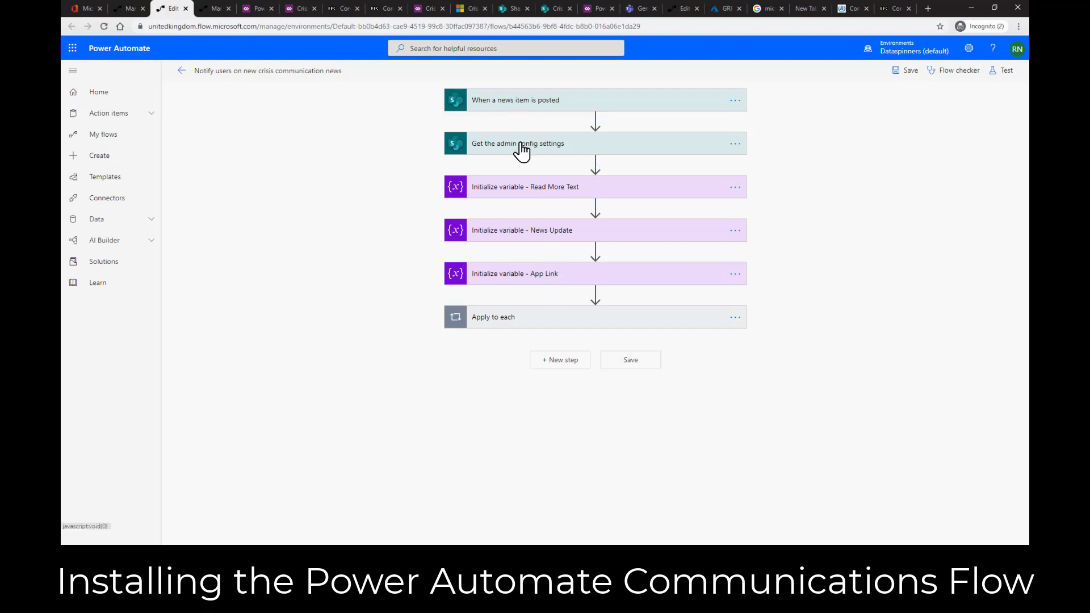
Expand the 'When a news item is posted' trigger and dock the documentation tab beside the flow editor.
{"action": "left_click", "coordinate": [510, 101]}
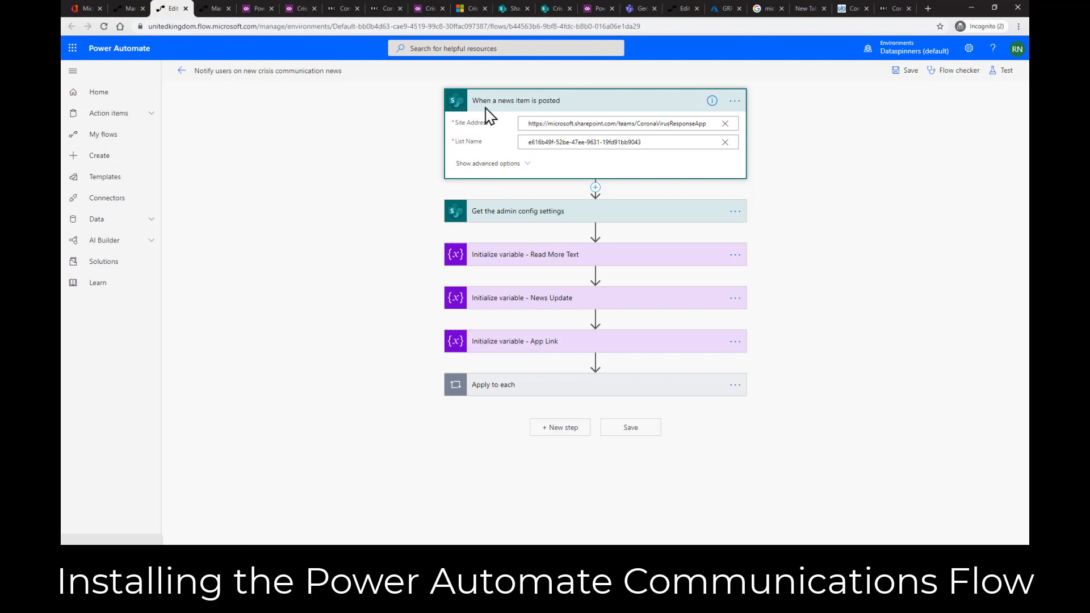
{"action": "left_click_drag", "start_coordinate": [470, 9], "coordinate": [207, 8]}
{"action": "left_click", "coordinate": [177, 9]}
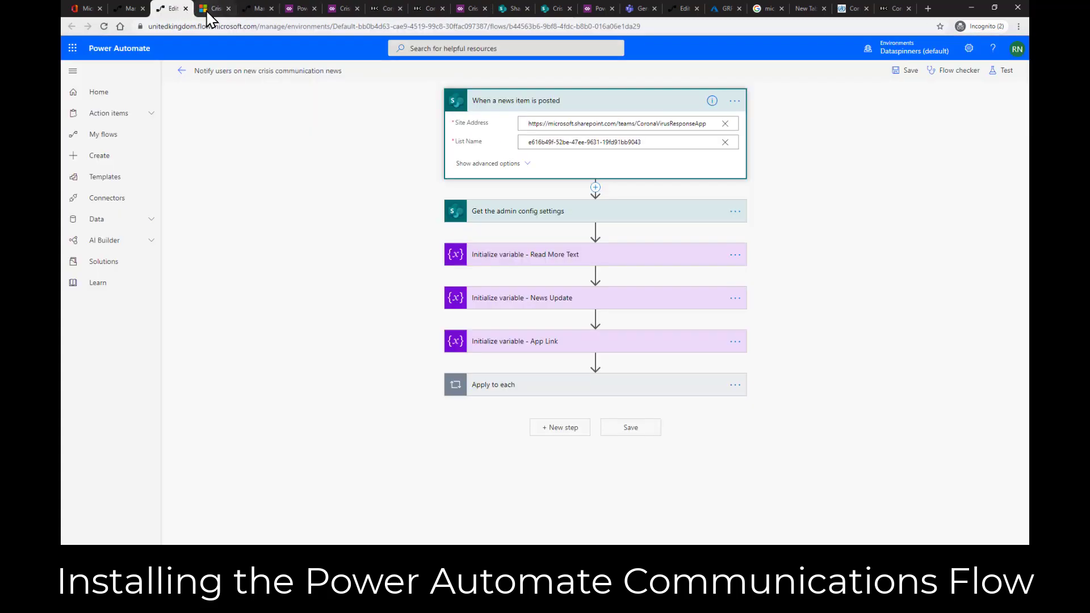
{"action": "left_click", "coordinate": [212, 9]}
Read the docs' 'Edit the news notification flow' steps for CI_CompanyNews and CI_configAdminSetup, then return to the flow.
{"action": "scroll", "coordinate": [423, 193], "scroll_direction": "down", "scroll_amount": 10}
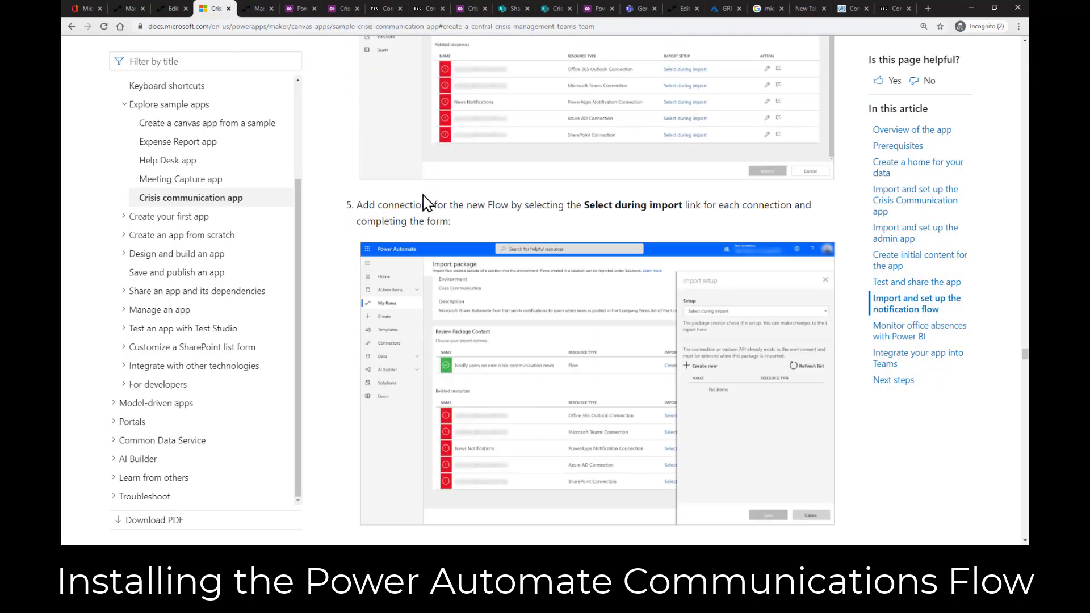
{"action": "scroll", "coordinate": [426, 203], "scroll_direction": "down", "scroll_amount": 3}
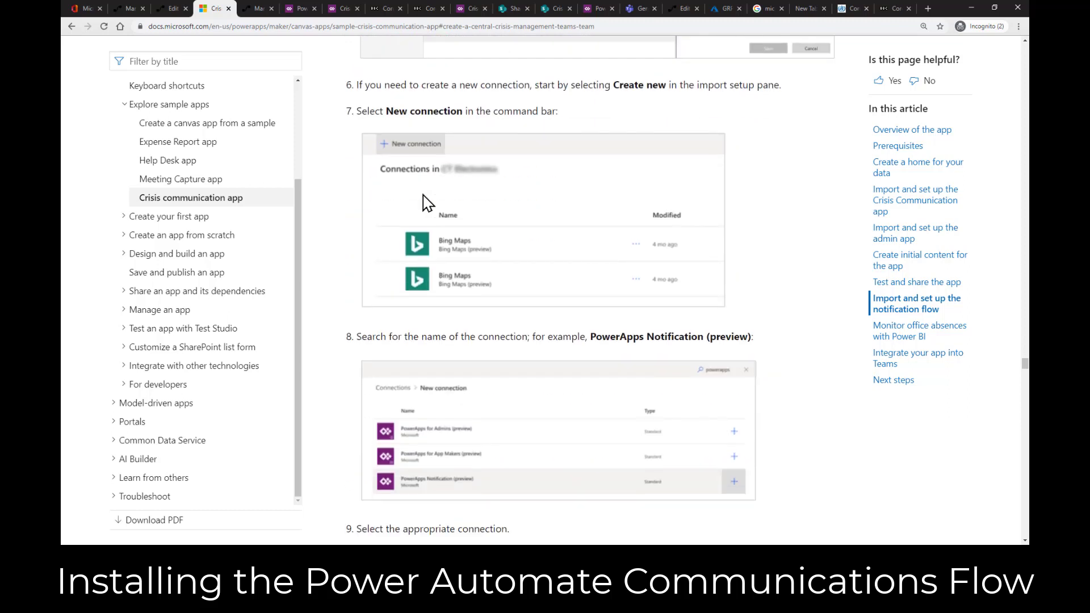
{"action": "scroll", "coordinate": [427, 203], "scroll_direction": "up", "scroll_amount": 2}
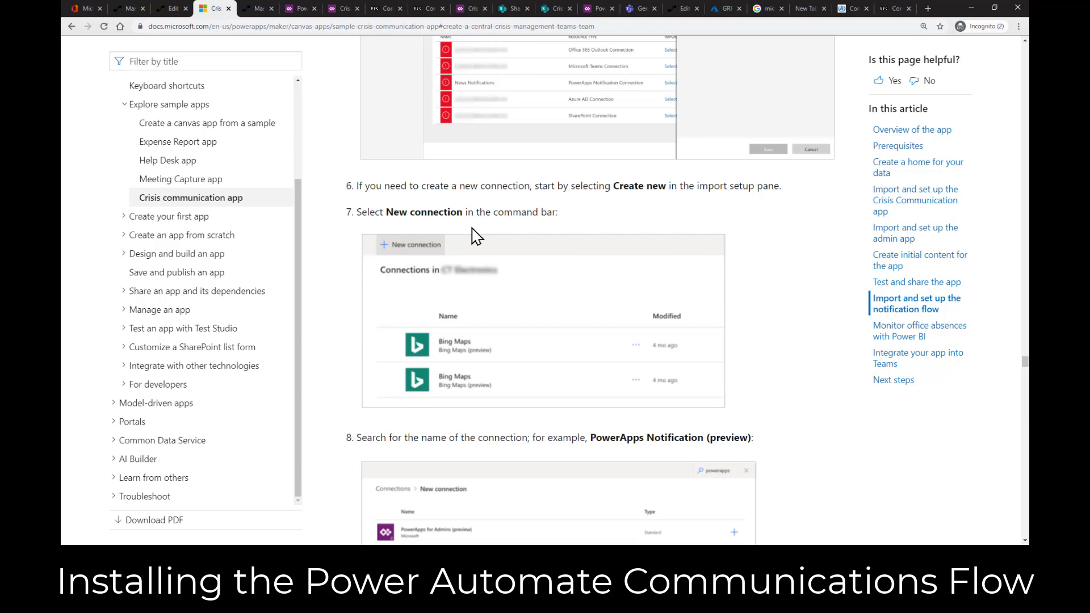
{"action": "scroll", "coordinate": [476, 236], "scroll_direction": "up", "scroll_amount": 2}
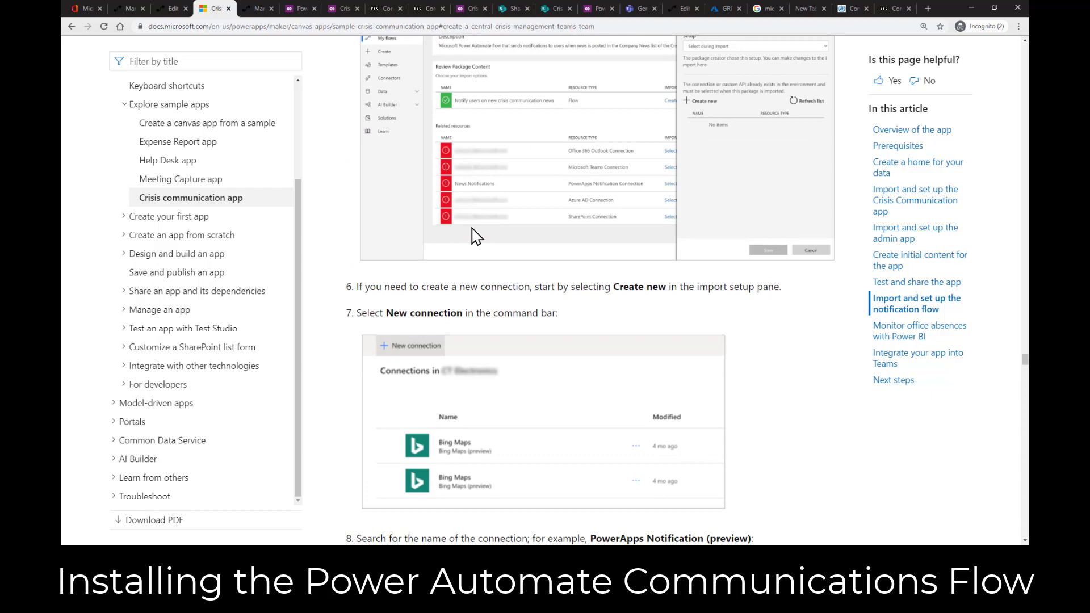
{"action": "scroll", "coordinate": [476, 235], "scroll_direction": "up", "scroll_amount": 6}
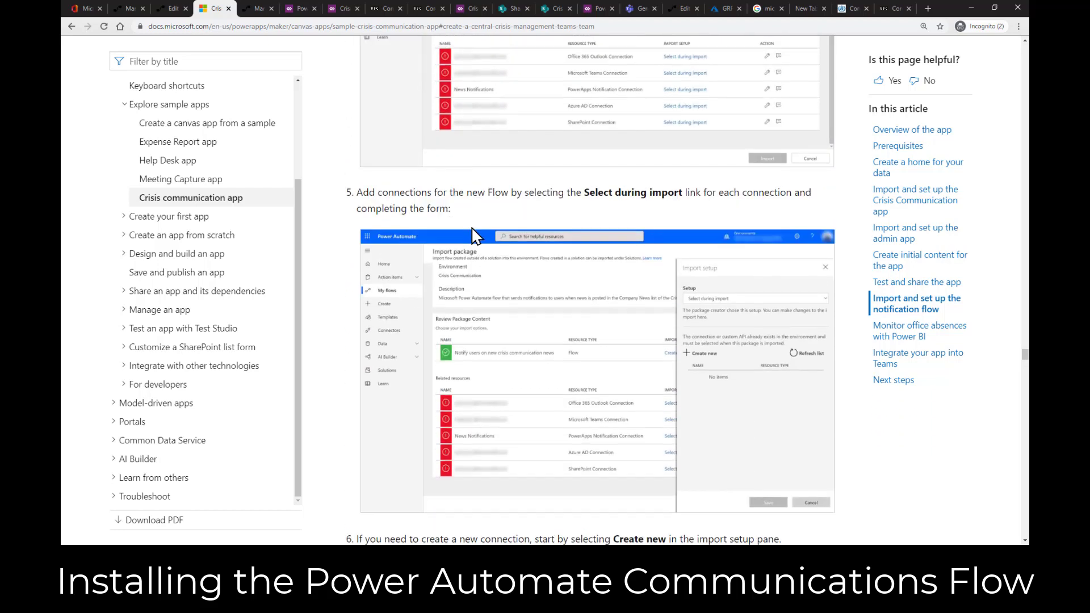
{"action": "scroll", "coordinate": [476, 236], "scroll_direction": "down", "scroll_amount": 6}
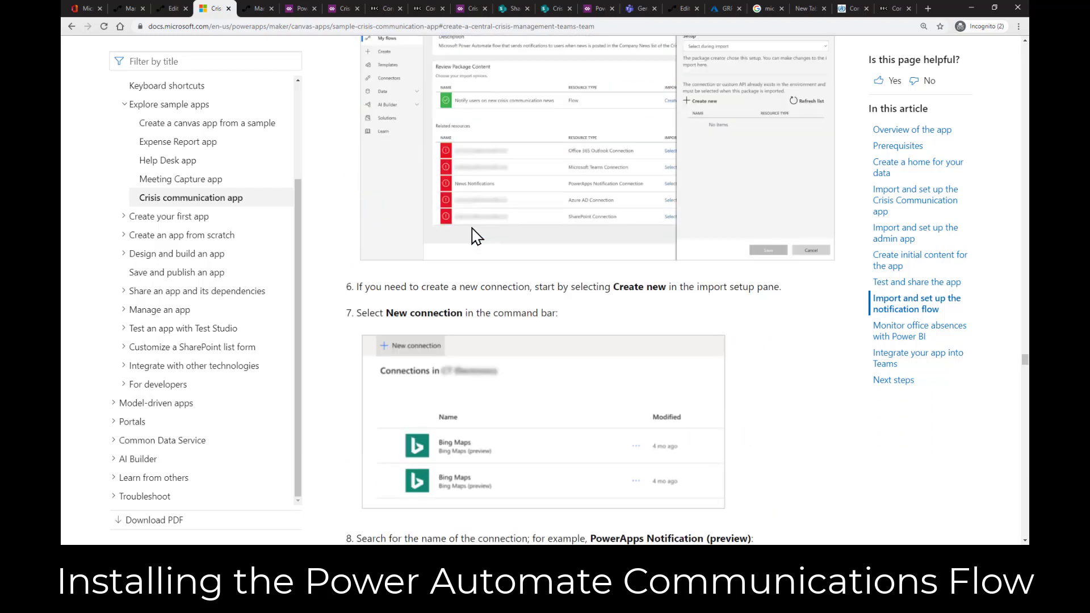
{"action": "scroll", "coordinate": [487, 360], "scroll_direction": "up", "scroll_amount": 1}
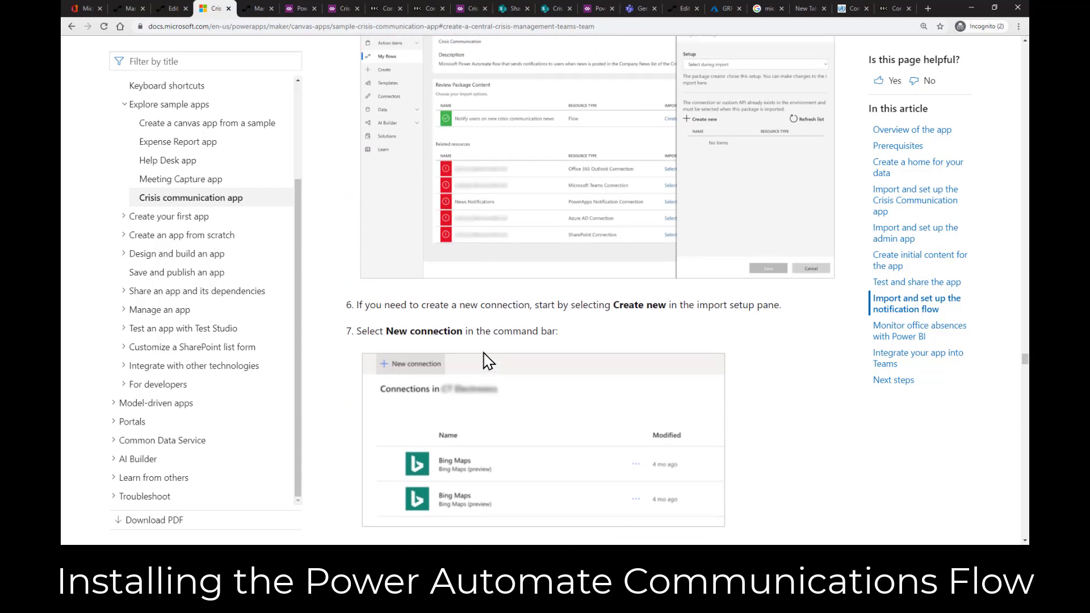
{"action": "scroll", "coordinate": [487, 360], "scroll_direction": "up", "scroll_amount": 3}
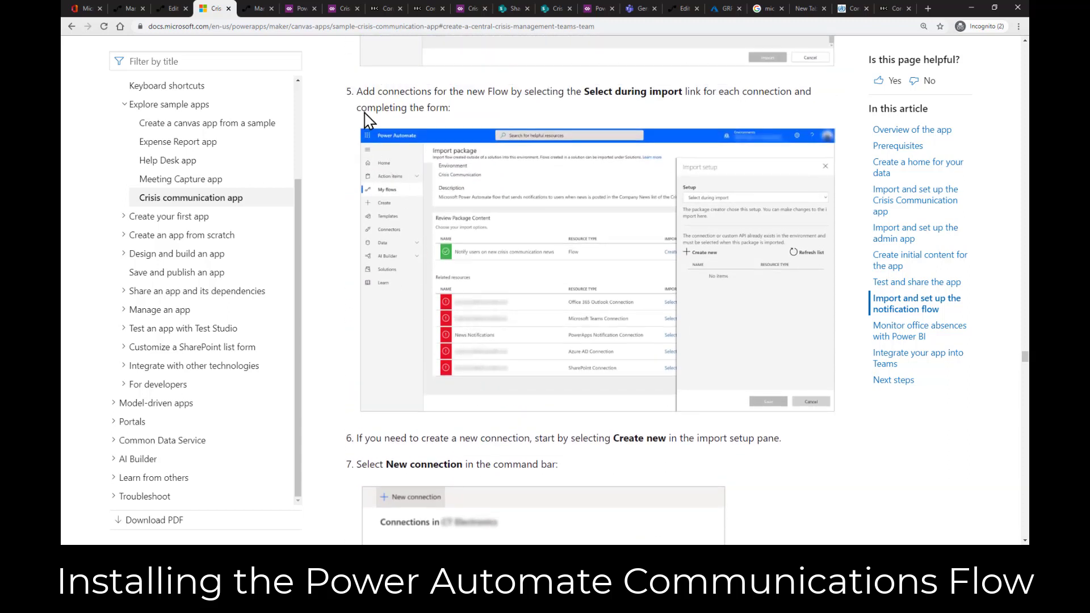
{"action": "scroll", "coordinate": [358, 100], "scroll_direction": "down", "scroll_amount": 8}
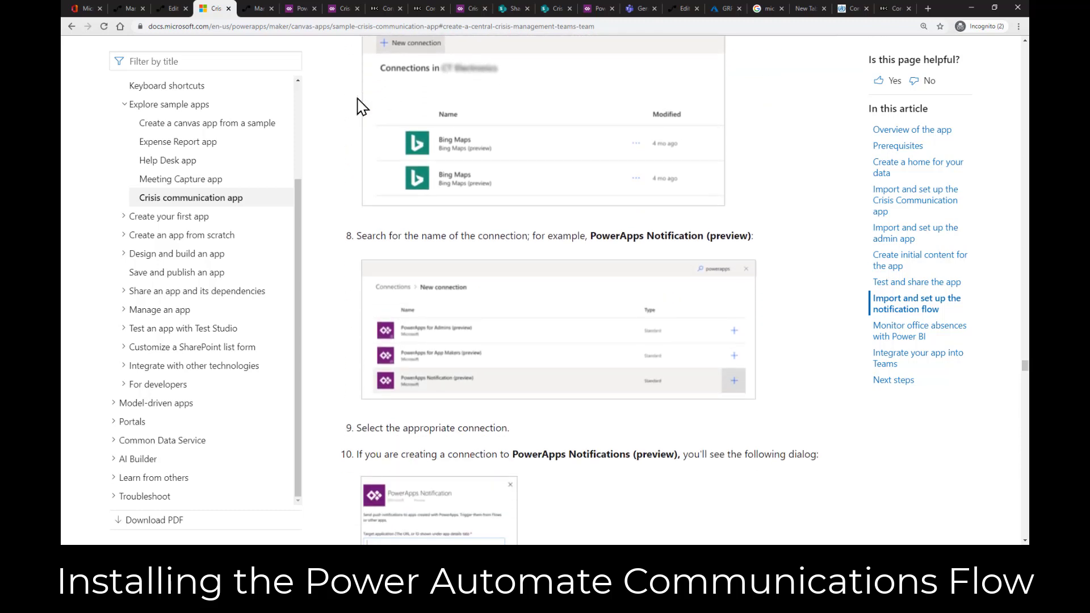
{"action": "scroll", "coordinate": [362, 107], "scroll_direction": "down", "scroll_amount": 2}
{"action": "scroll", "coordinate": [377, 287], "scroll_direction": "down", "scroll_amount": 1}
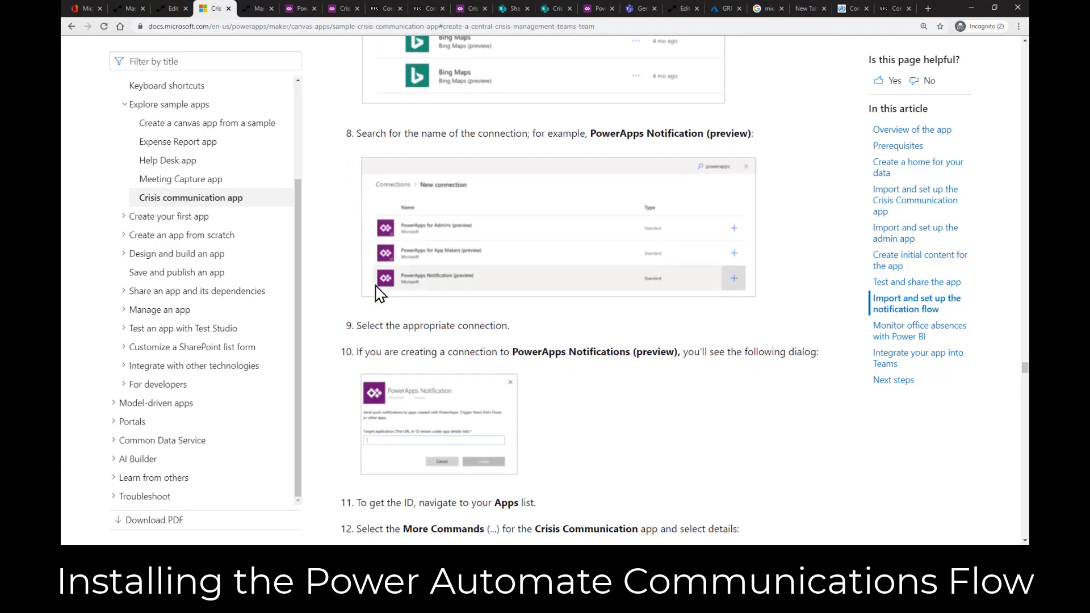
{"action": "scroll", "coordinate": [379, 292], "scroll_direction": "down", "scroll_amount": 3}
{"action": "scroll", "coordinate": [379, 292], "scroll_direction": "down", "scroll_amount": 3}
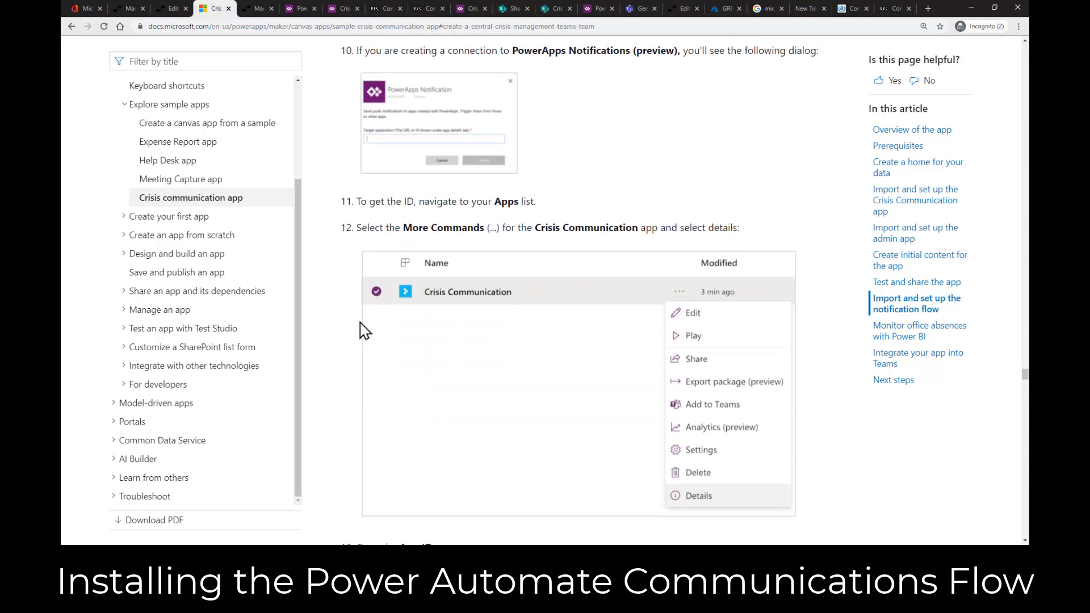
{"action": "scroll", "coordinate": [367, 329], "scroll_direction": "down", "scroll_amount": 5}
{"action": "scroll", "coordinate": [429, 335], "scroll_direction": "down", "scroll_amount": 2}
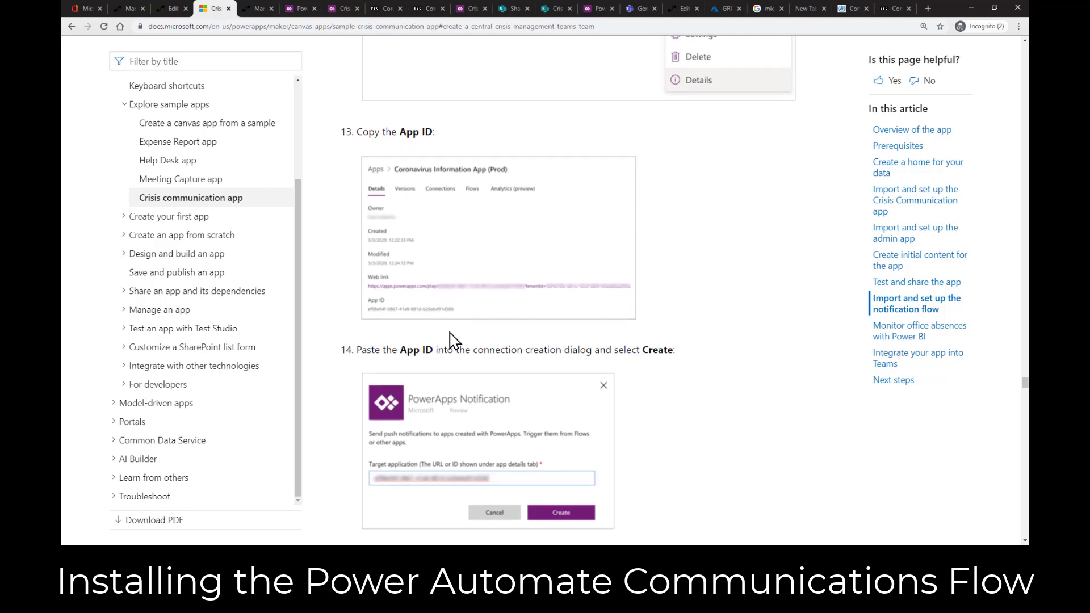
{"action": "scroll", "coordinate": [454, 341], "scroll_direction": "down", "scroll_amount": 3}
{"action": "scroll", "coordinate": [454, 340], "scroll_direction": "down", "scroll_amount": 3}
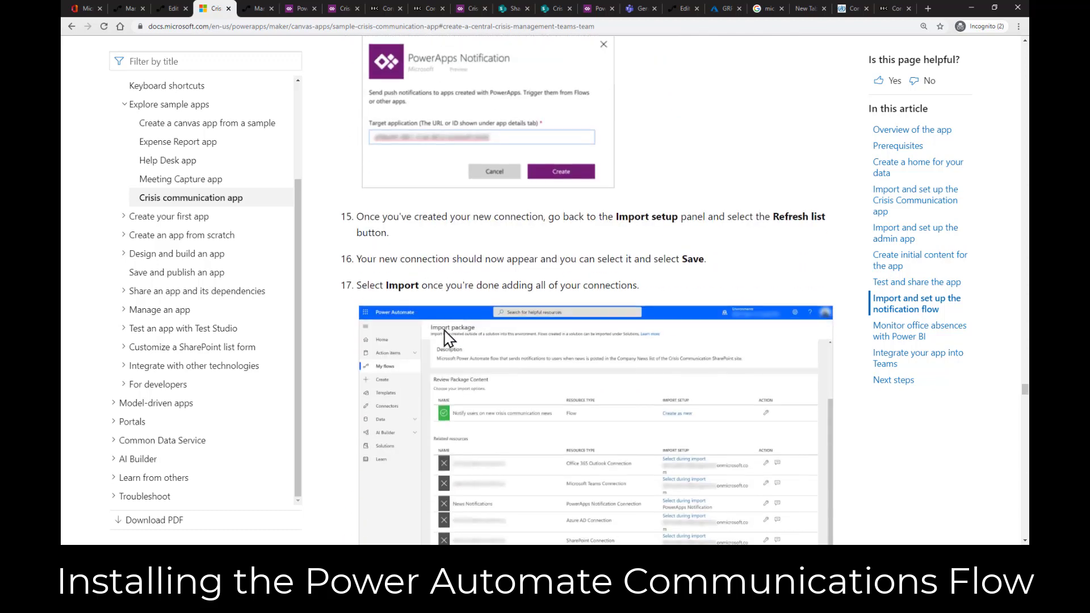
{"action": "scroll", "coordinate": [382, 305], "scroll_direction": "down", "scroll_amount": 3}
{"action": "scroll", "coordinate": [382, 312], "scroll_direction": "down", "scroll_amount": 2}
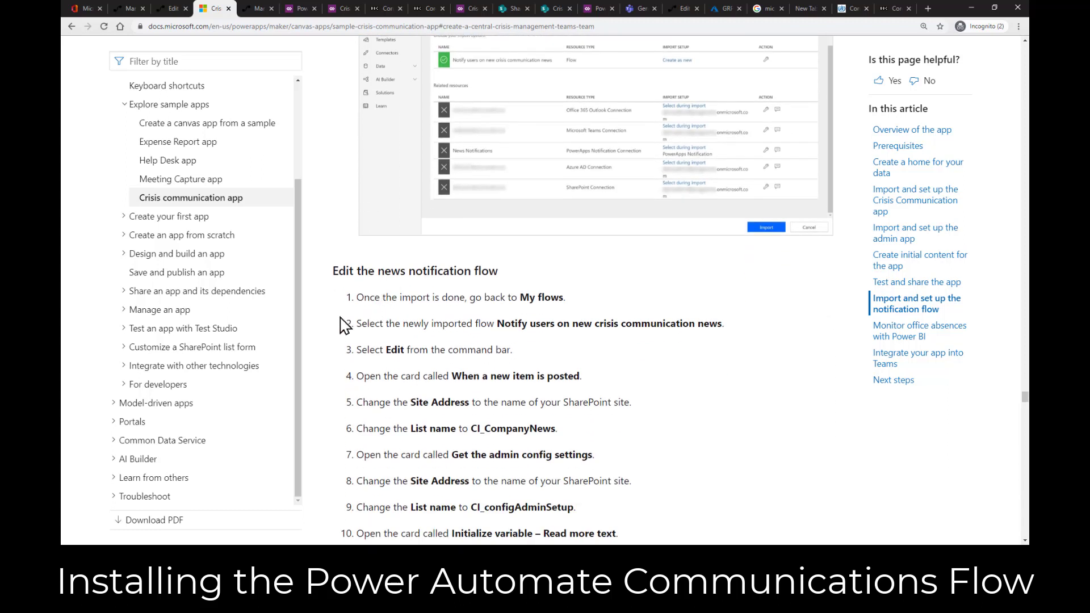
{"action": "scroll", "coordinate": [332, 306], "scroll_direction": "down", "scroll_amount": 2}
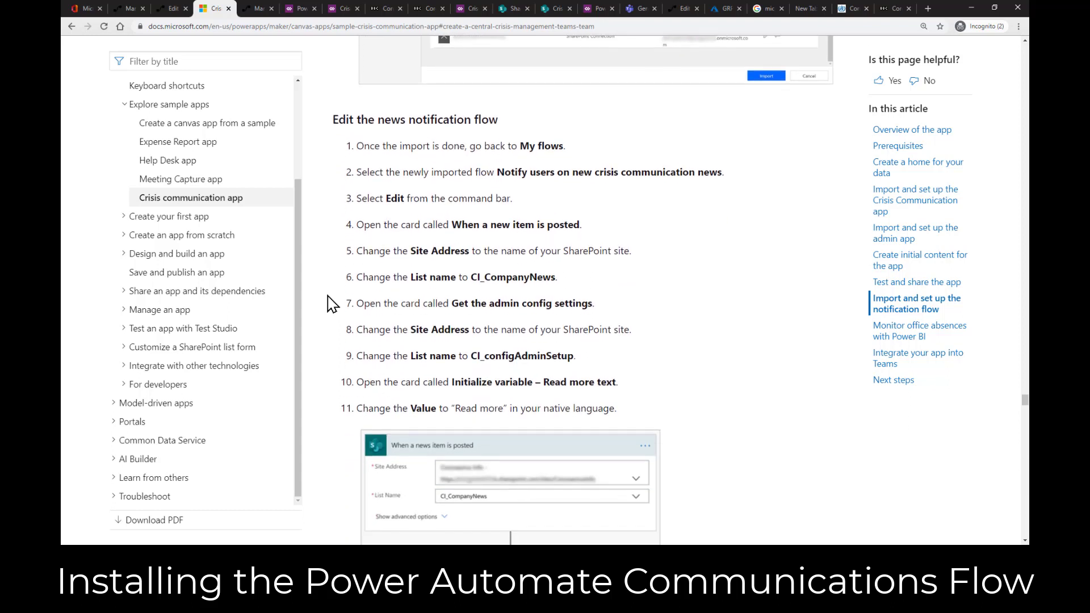
{"action": "scroll", "coordinate": [334, 307], "scroll_direction": "down", "scroll_amount": 2}
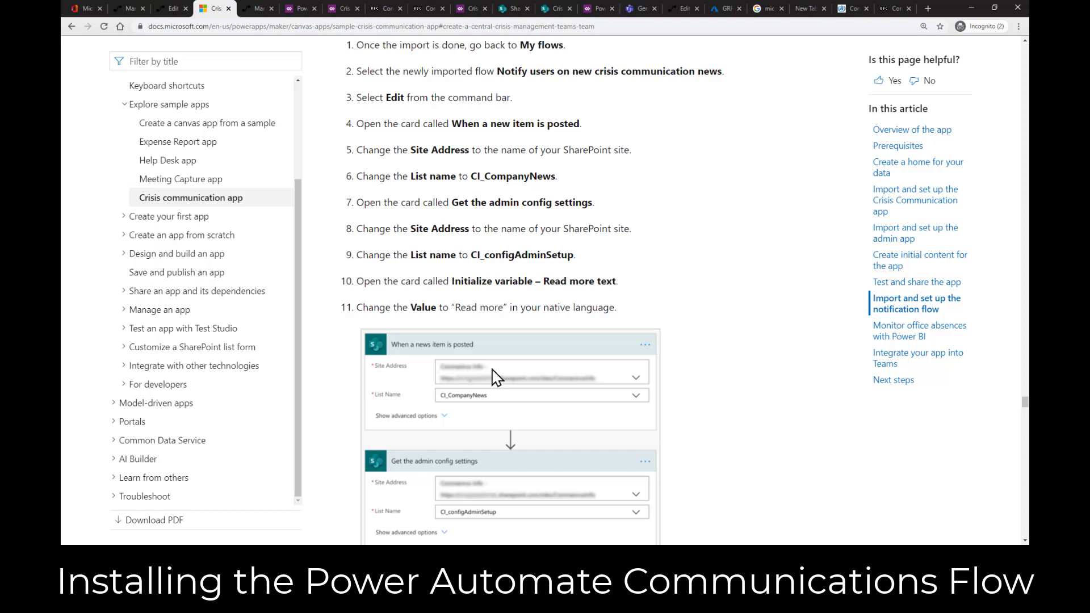
{"action": "left_click", "coordinate": [171, 9]}
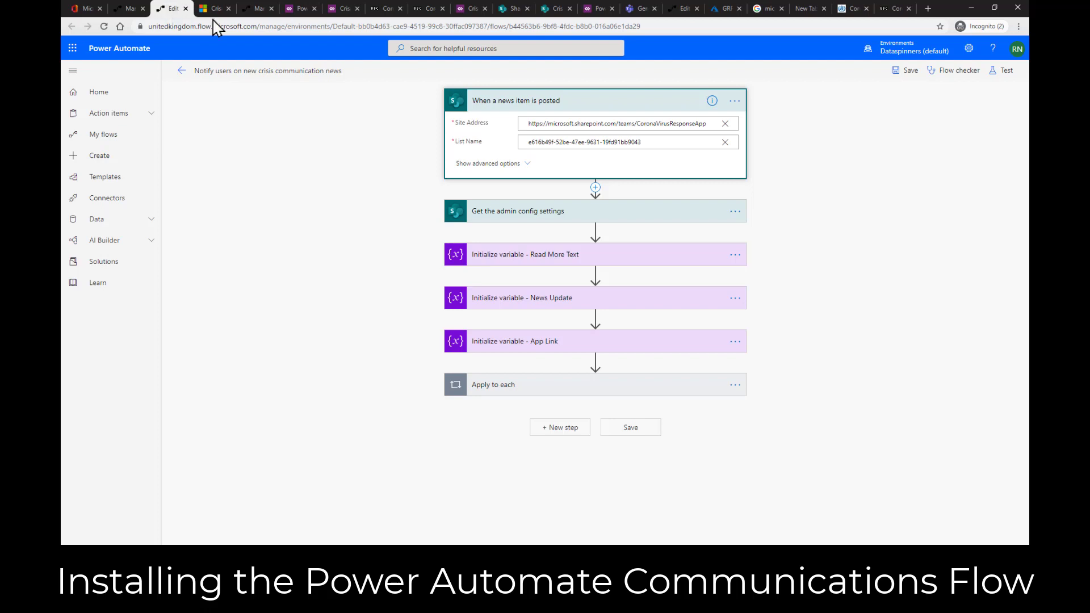
Set the news-item trigger's Site Address to Crisis Information and its List Name to CI_CompanyNews.
{"action": "left_click", "coordinate": [723, 125]}
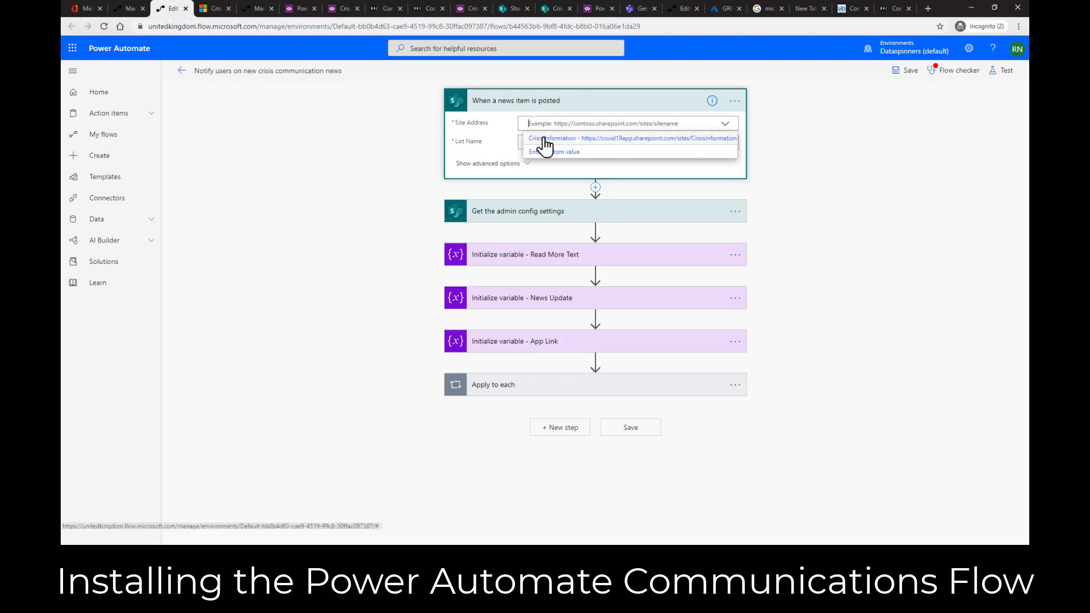
{"action": "left_click", "coordinate": [545, 139]}
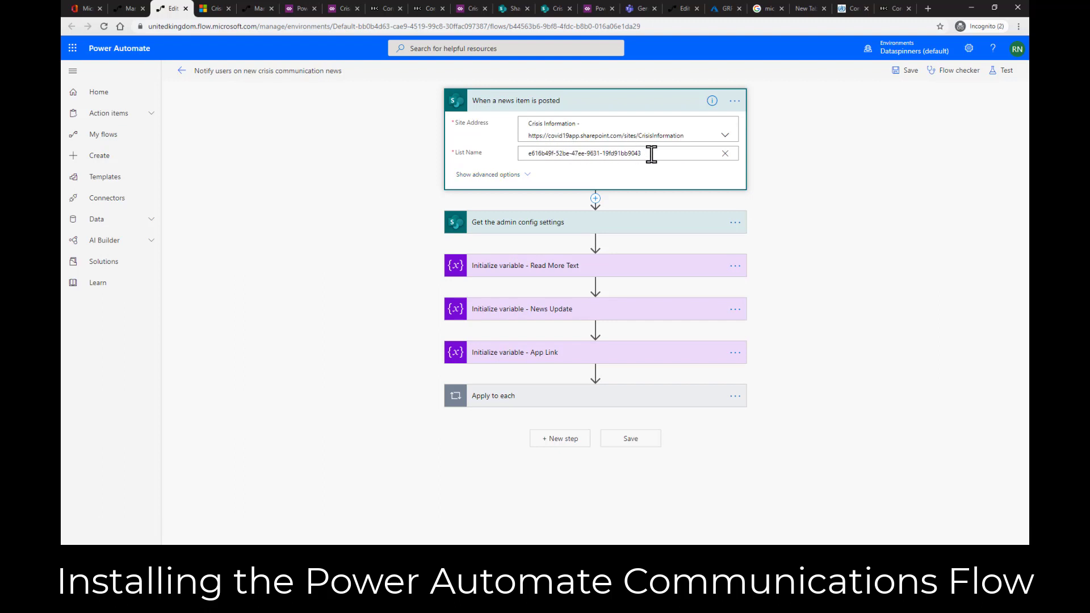
{"action": "left_click", "coordinate": [725, 153]}
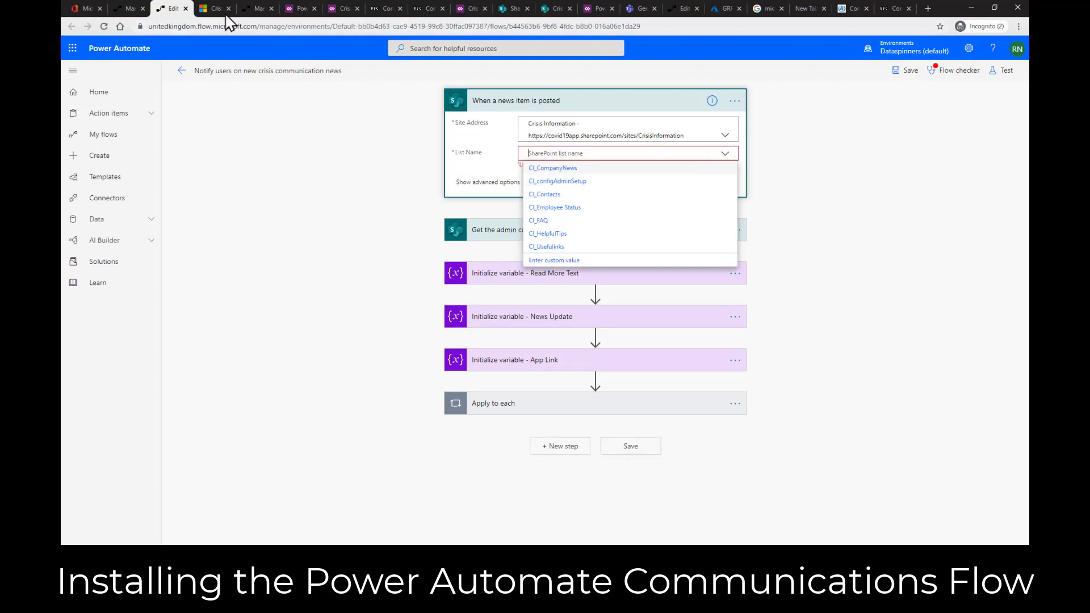
{"action": "left_click", "coordinate": [209, 9]}
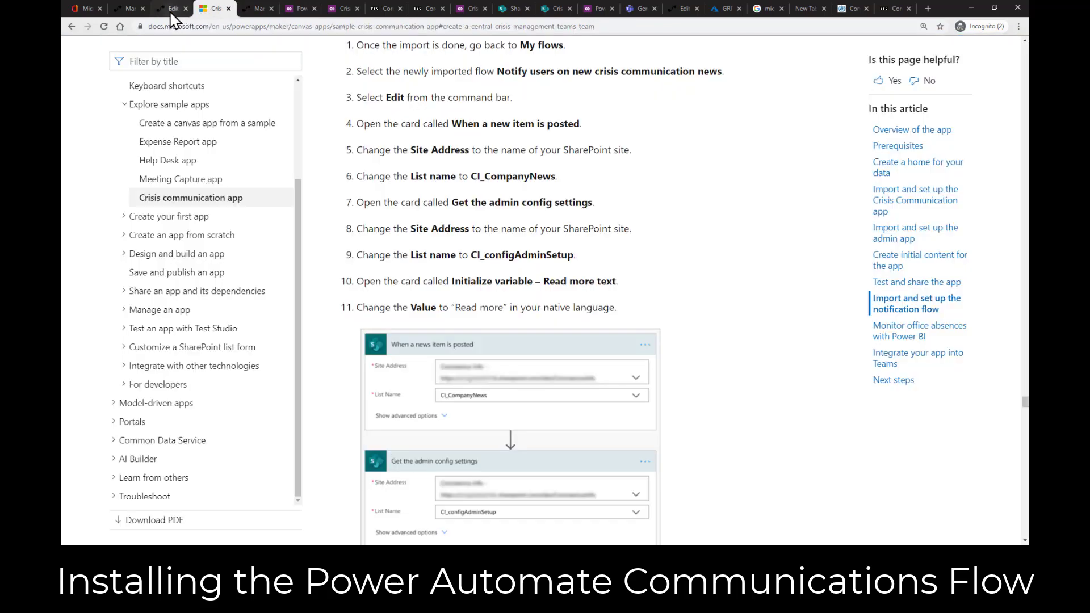
{"action": "left_click", "coordinate": [176, 10]}
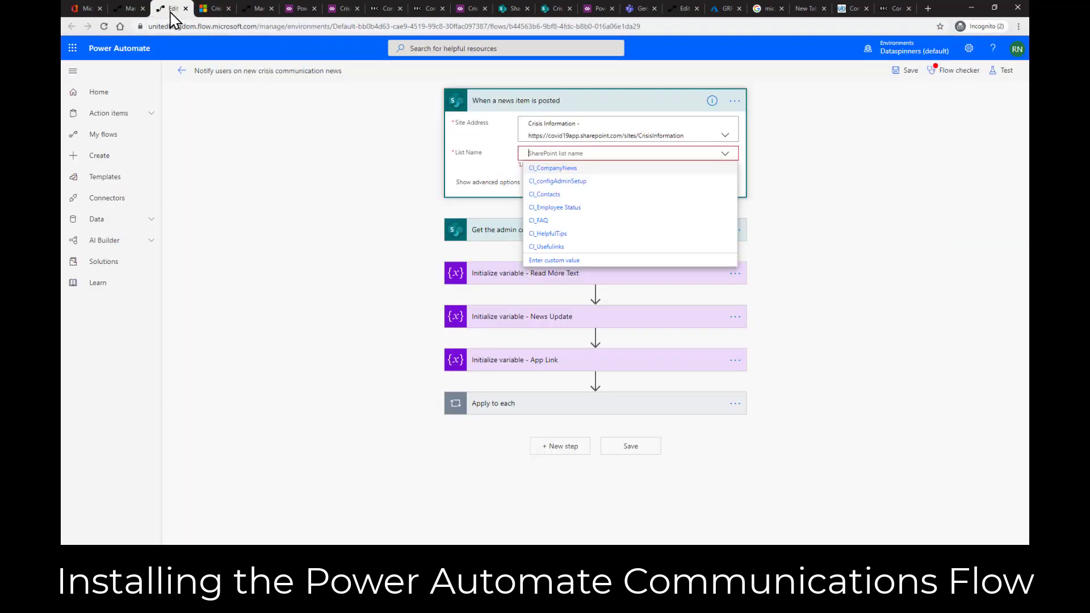
{"action": "left_click", "coordinate": [554, 169]}
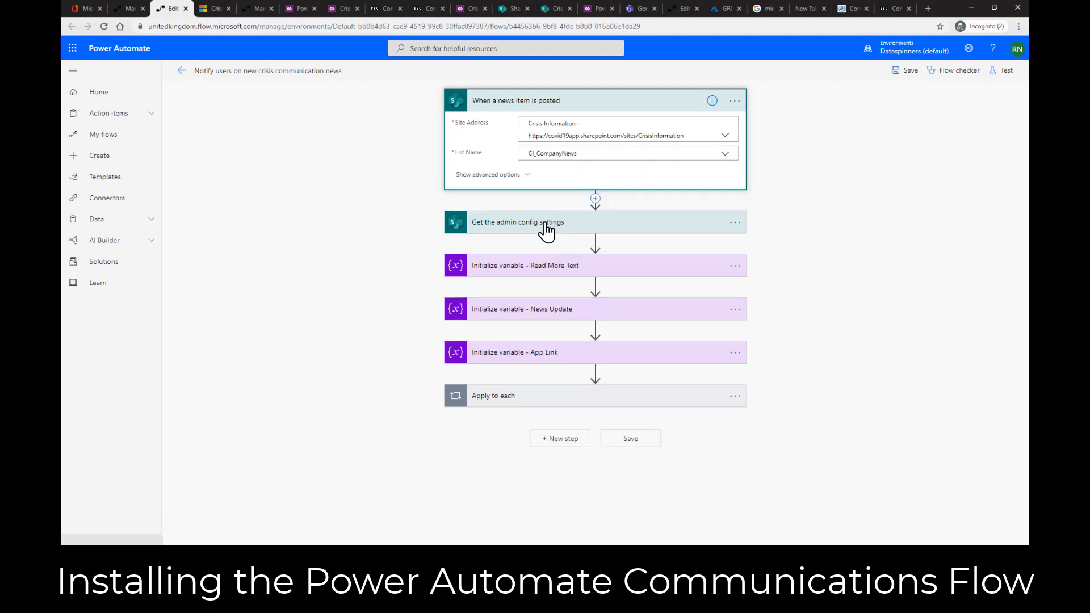
{"action": "left_click", "coordinate": [546, 227]}
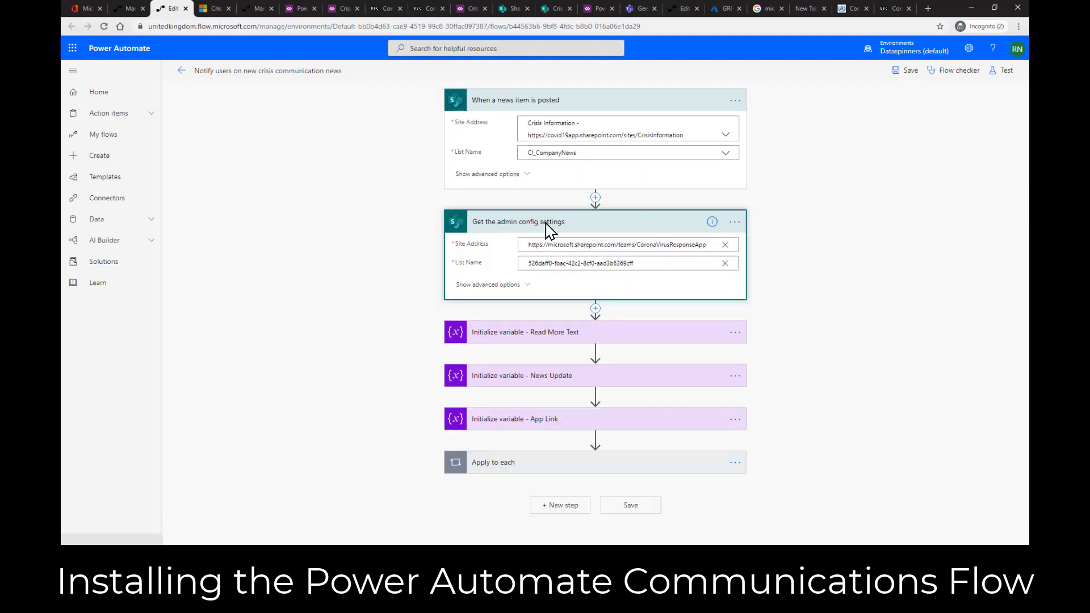
Set 'Get the admin config settings' to the Crisis Information site and the CI_configAdminSetup list.
{"action": "left_click", "coordinate": [725, 247]}
{"action": "left_click", "coordinate": [670, 263]}
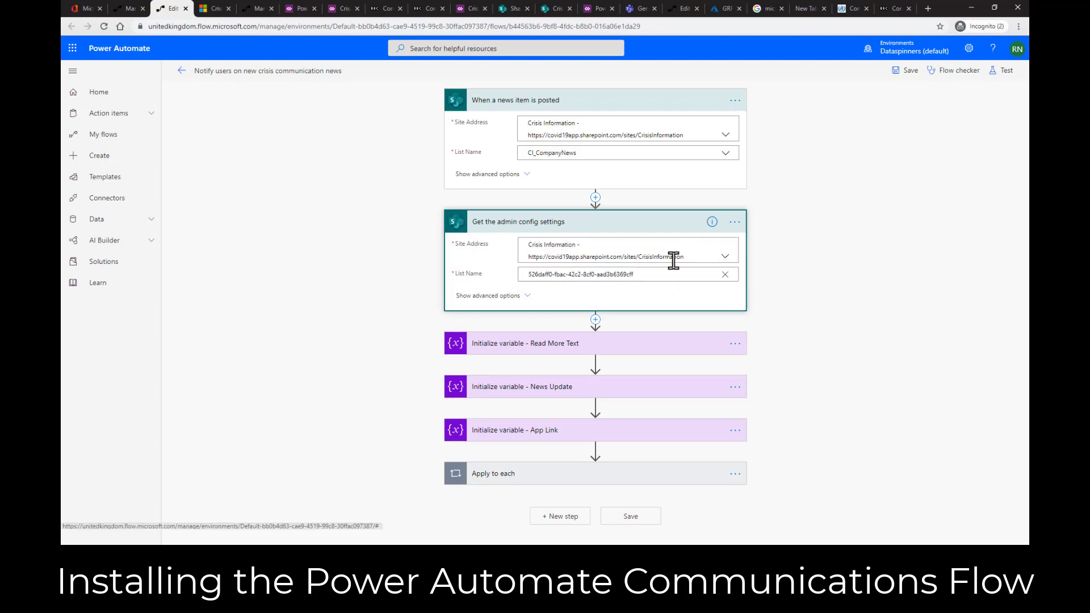
{"action": "left_click", "coordinate": [724, 275]}
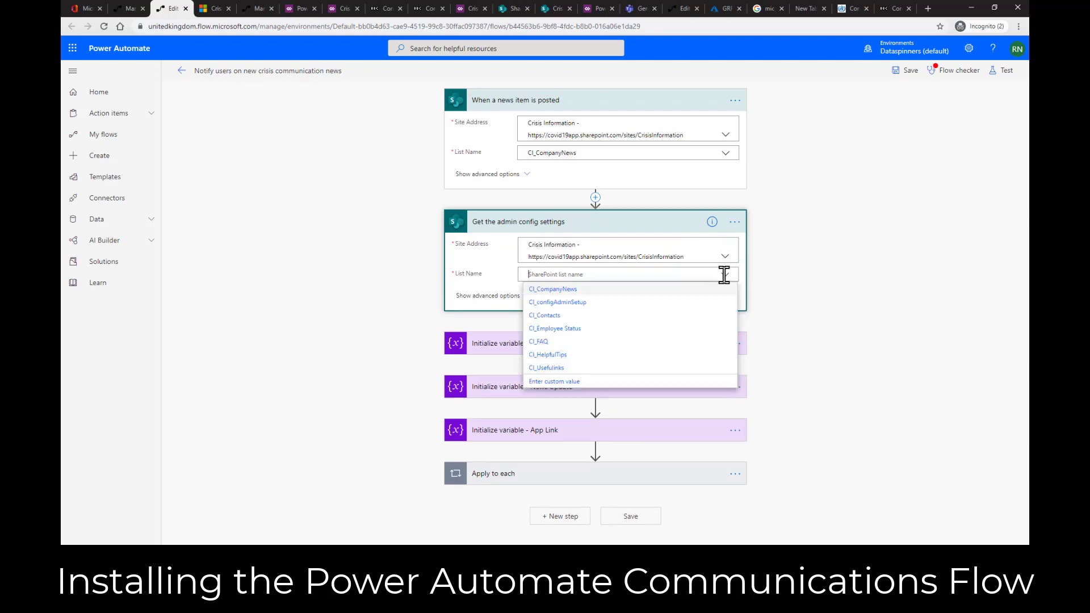
{"action": "left_click", "coordinate": [207, 10]}
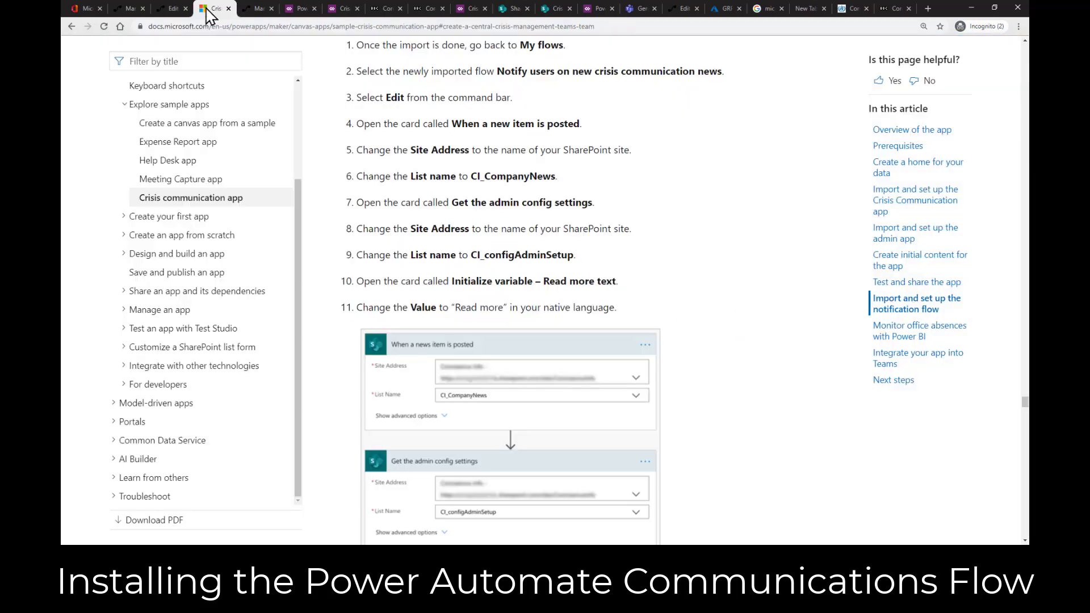
{"action": "scroll", "coordinate": [207, 14], "scroll_direction": "down", "scroll_amount": 1}
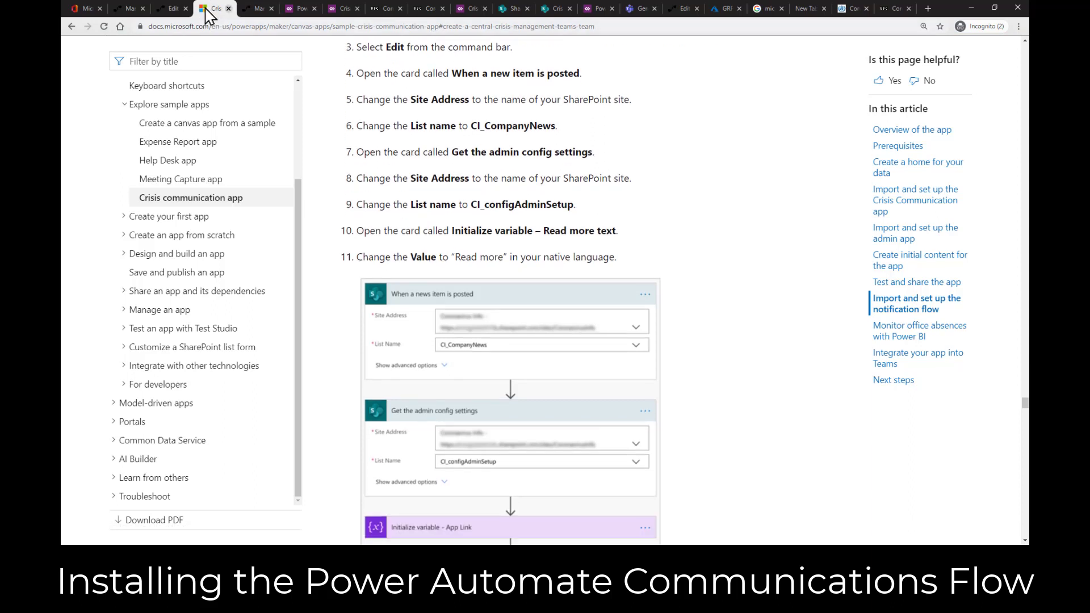
{"action": "left_click", "coordinate": [167, 12]}
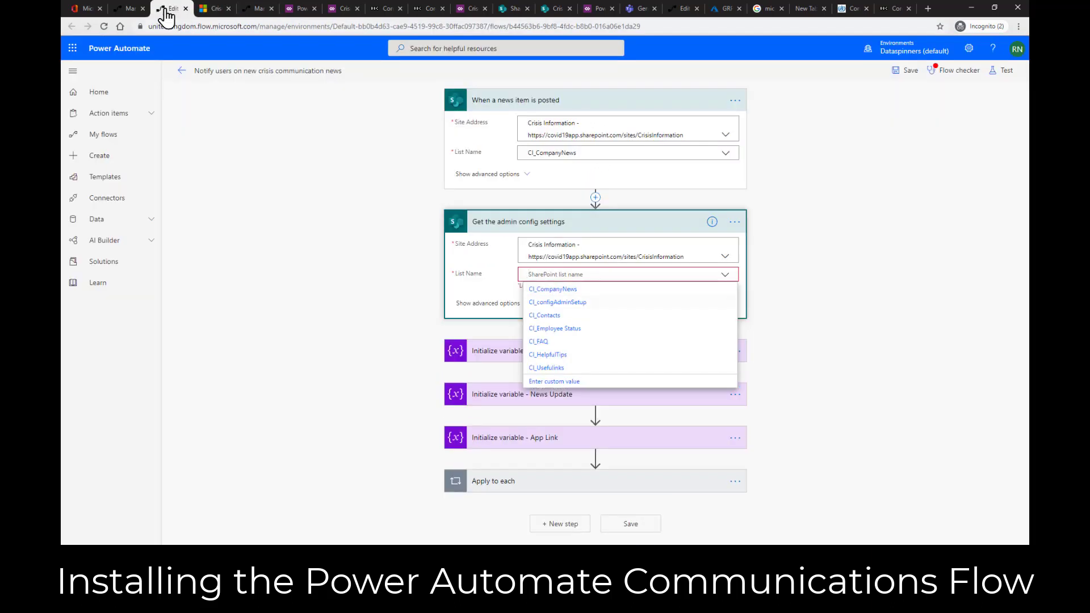
{"action": "left_click", "coordinate": [566, 302]}
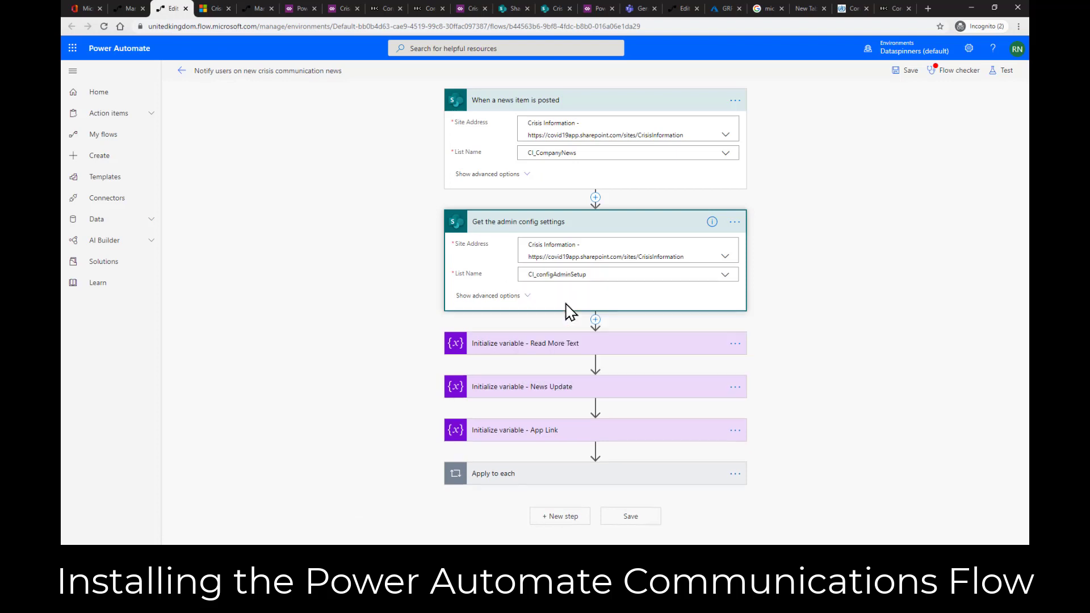
{"action": "left_click", "coordinate": [521, 354]}
{"action": "scroll", "coordinate": [401, 343], "scroll_direction": "down", "scroll_amount": 1}
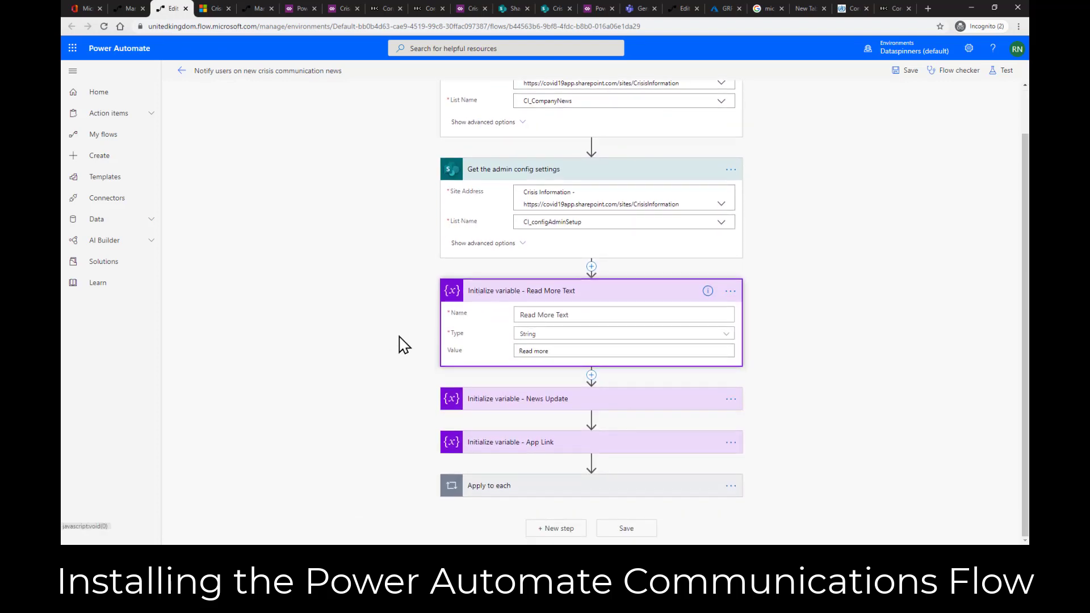
{"action": "left_click", "coordinate": [500, 403]}
{"action": "scroll", "coordinate": [498, 406], "scroll_direction": "down", "scroll_amount": 1}
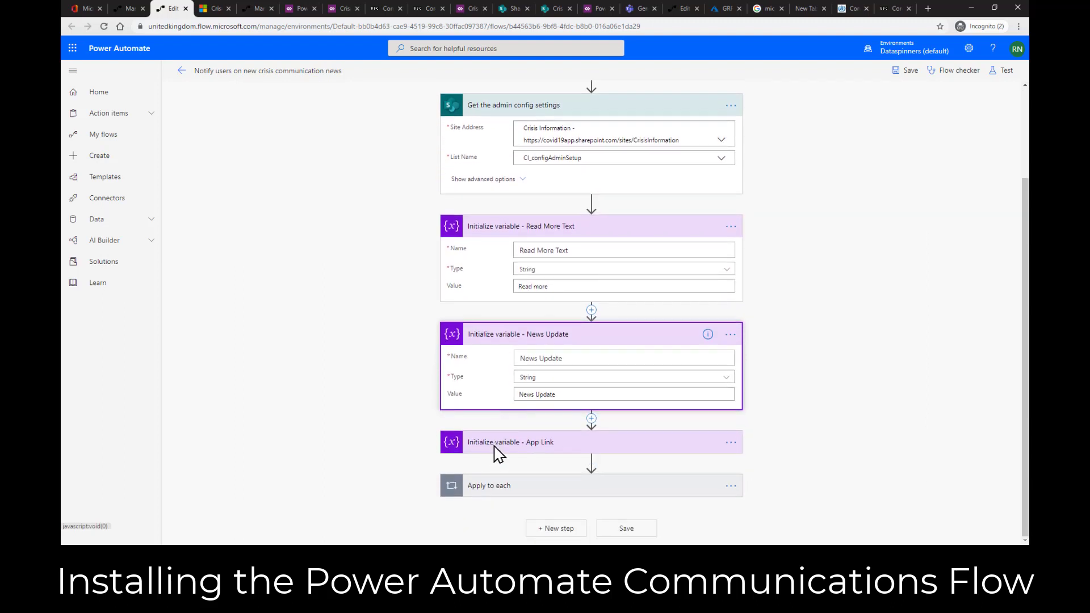
{"action": "left_click", "coordinate": [494, 447]}
{"action": "scroll", "coordinate": [494, 447], "scroll_direction": "down", "scroll_amount": 1}
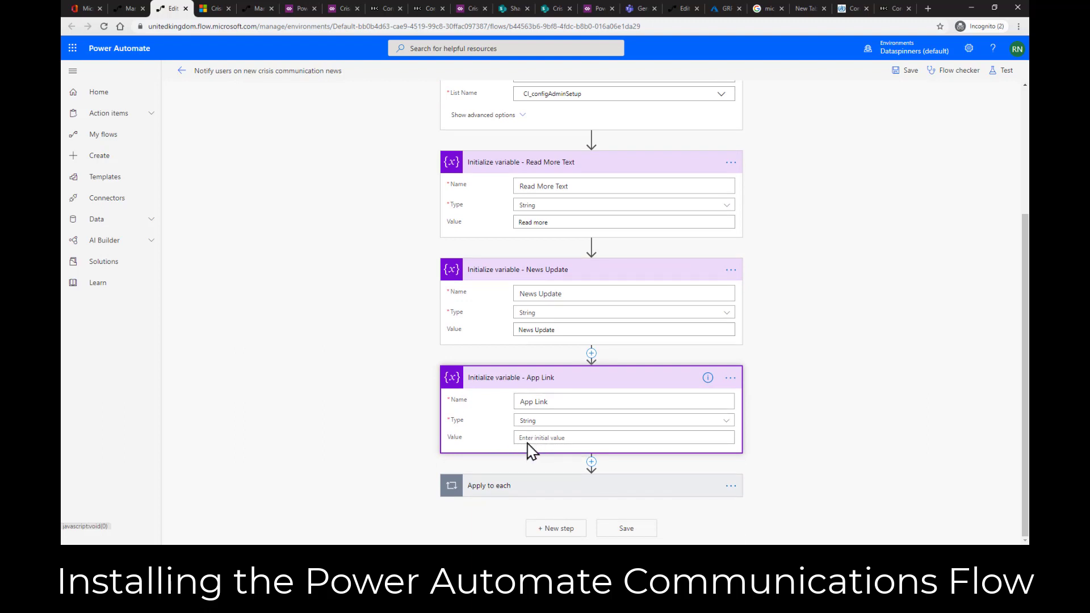
{"action": "left_click", "coordinate": [495, 485]}
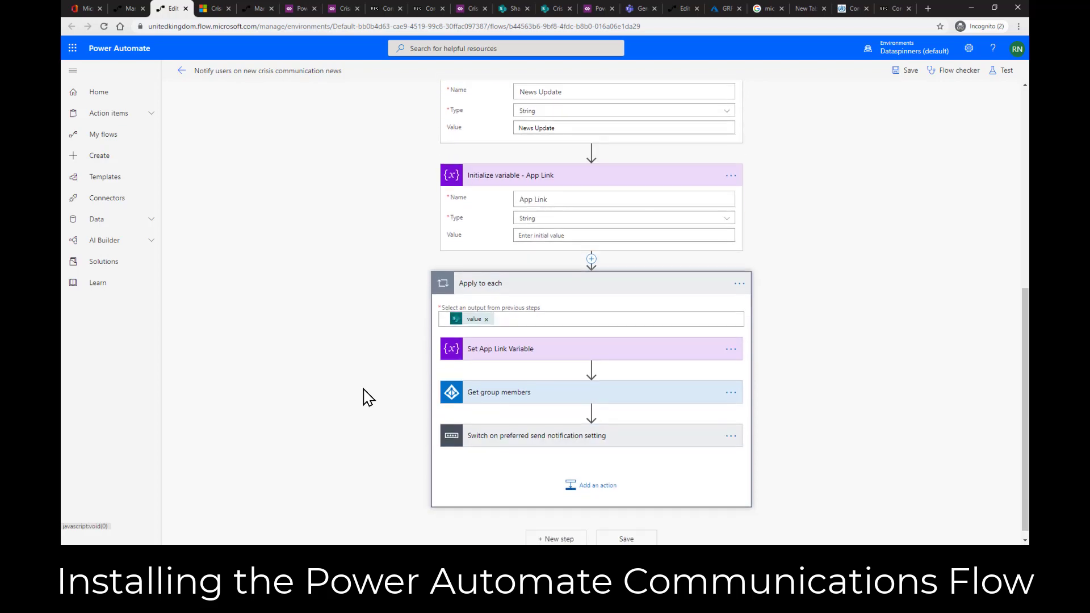
{"action": "left_click", "coordinate": [463, 349]}
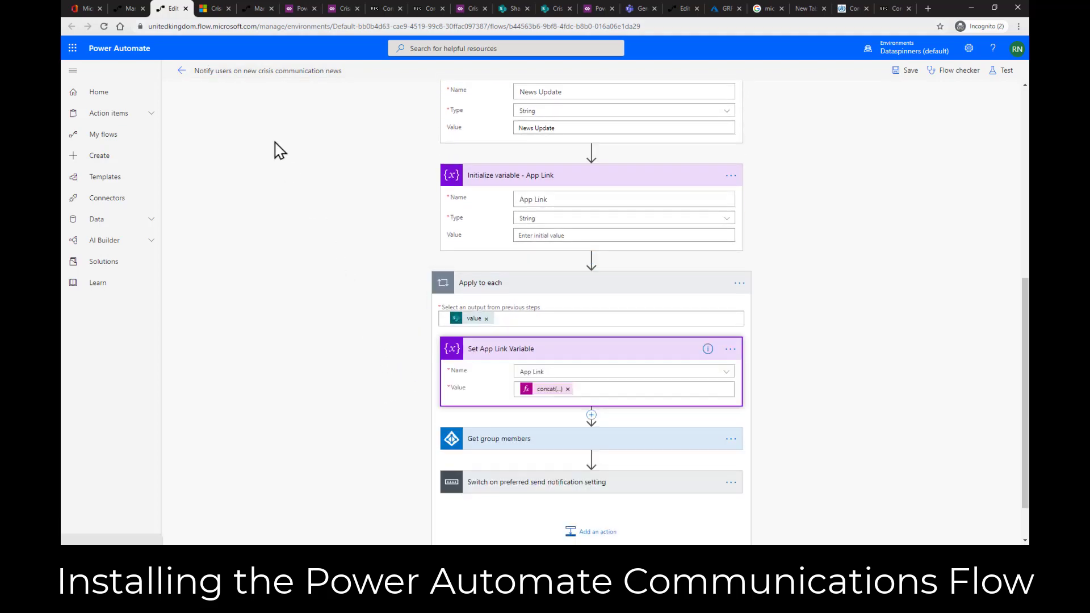
{"action": "left_click", "coordinate": [210, 11]}
{"action": "scroll", "coordinate": [416, 230], "scroll_direction": "down", "scroll_amount": 3}
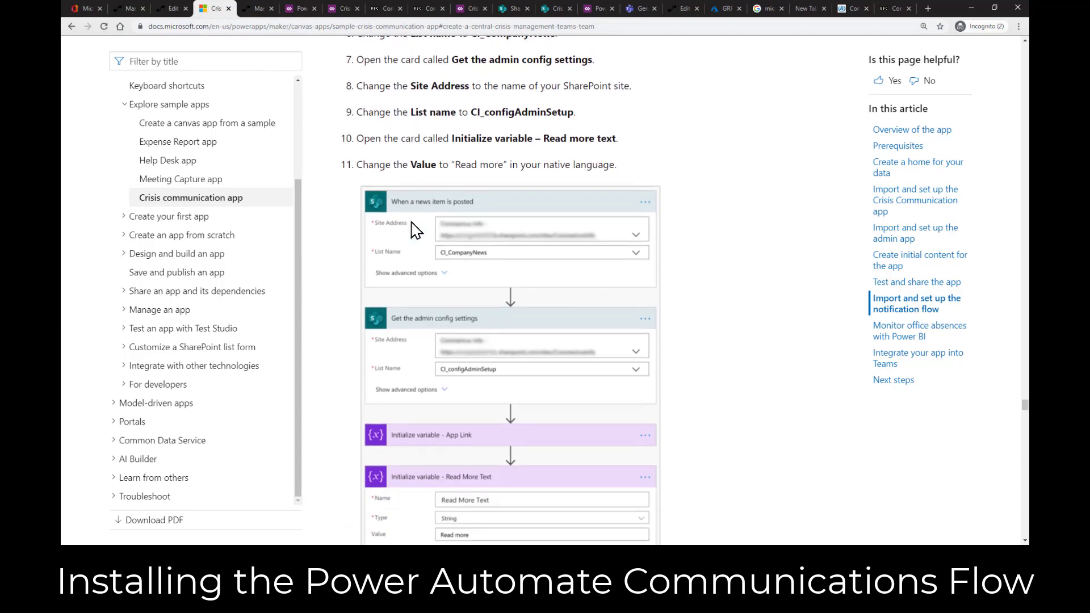
{"action": "scroll", "coordinate": [416, 230], "scroll_direction": "down", "scroll_amount": 2}
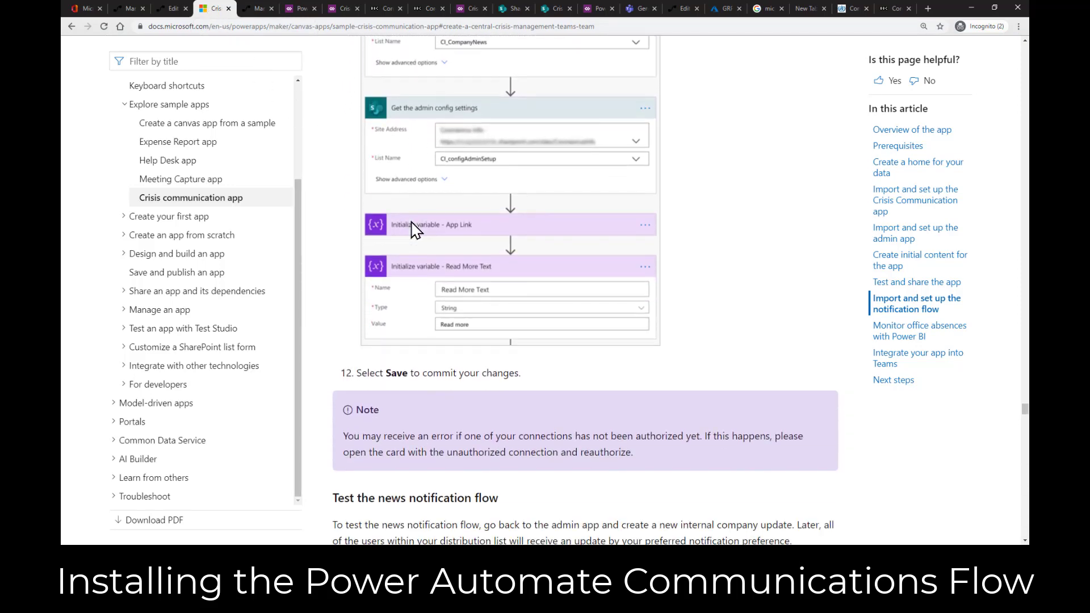
{"action": "scroll", "coordinate": [416, 230], "scroll_direction": "up", "scroll_amount": 3}
{"action": "scroll", "coordinate": [416, 230], "scroll_direction": "down", "scroll_amount": 10}
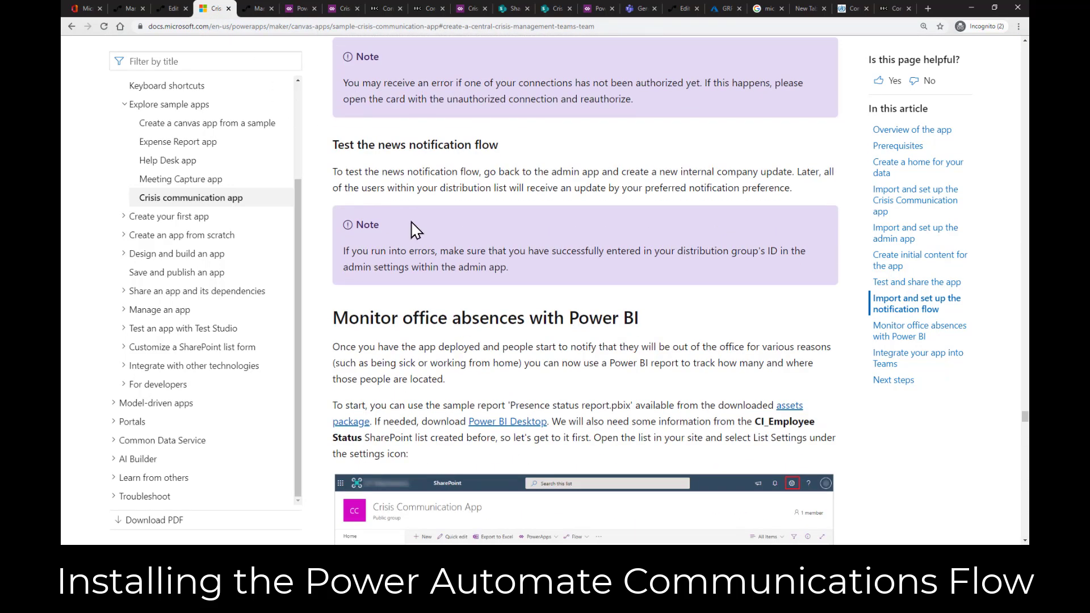
{"action": "scroll", "coordinate": [416, 229], "scroll_direction": "up", "scroll_amount": 4}
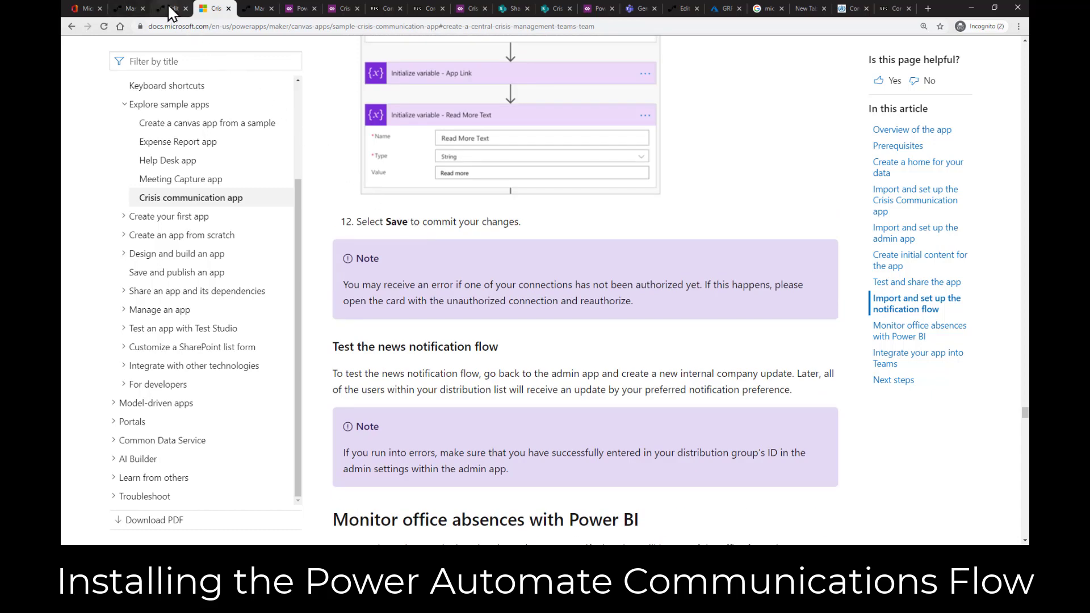
{"action": "left_click", "coordinate": [172, 10]}
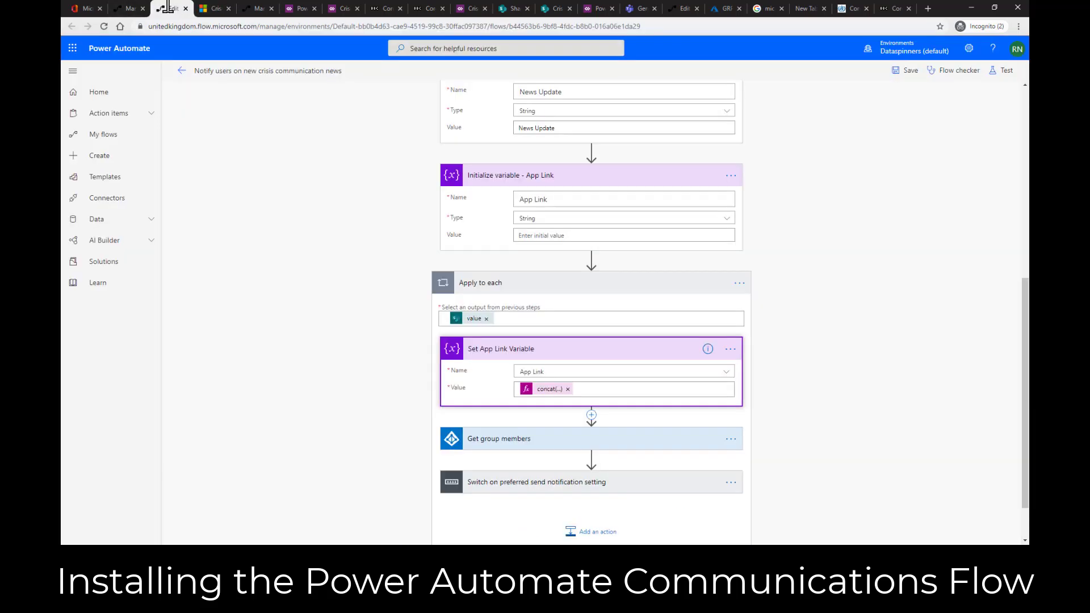
Save the edited flow and go back to its Details page.
{"action": "left_click", "coordinate": [906, 80]}
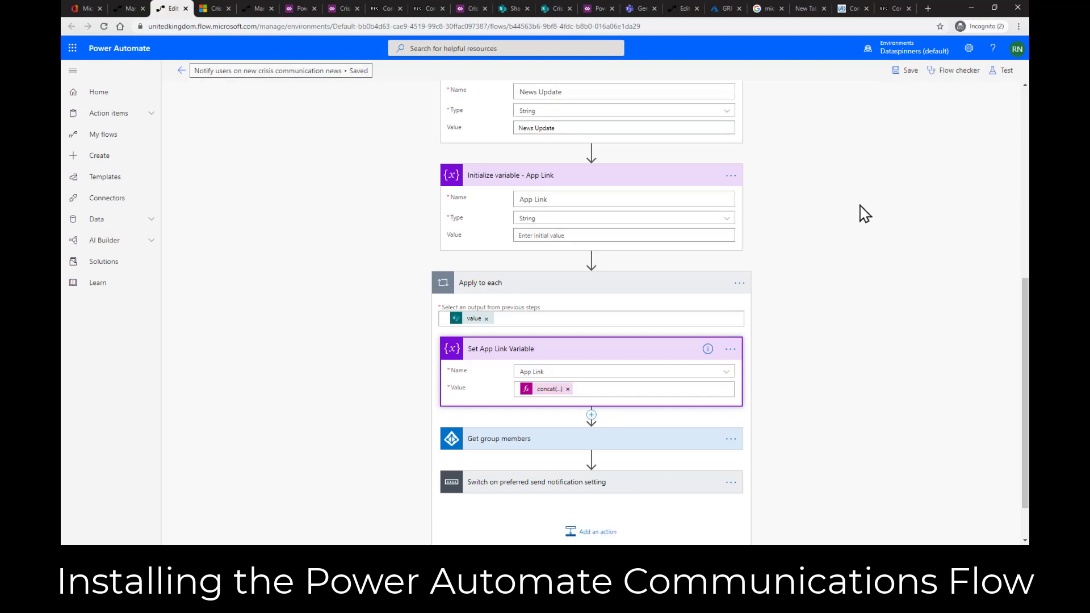
{"action": "scroll", "coordinate": [526, 240], "scroll_direction": "up", "scroll_amount": 7}
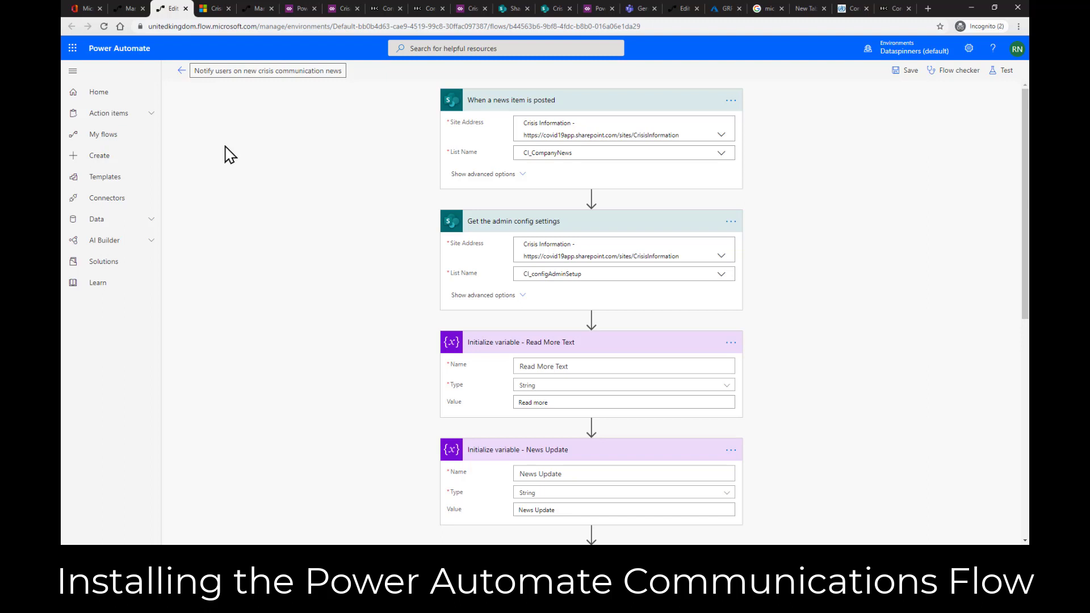
{"action": "left_click", "coordinate": [182, 71]}
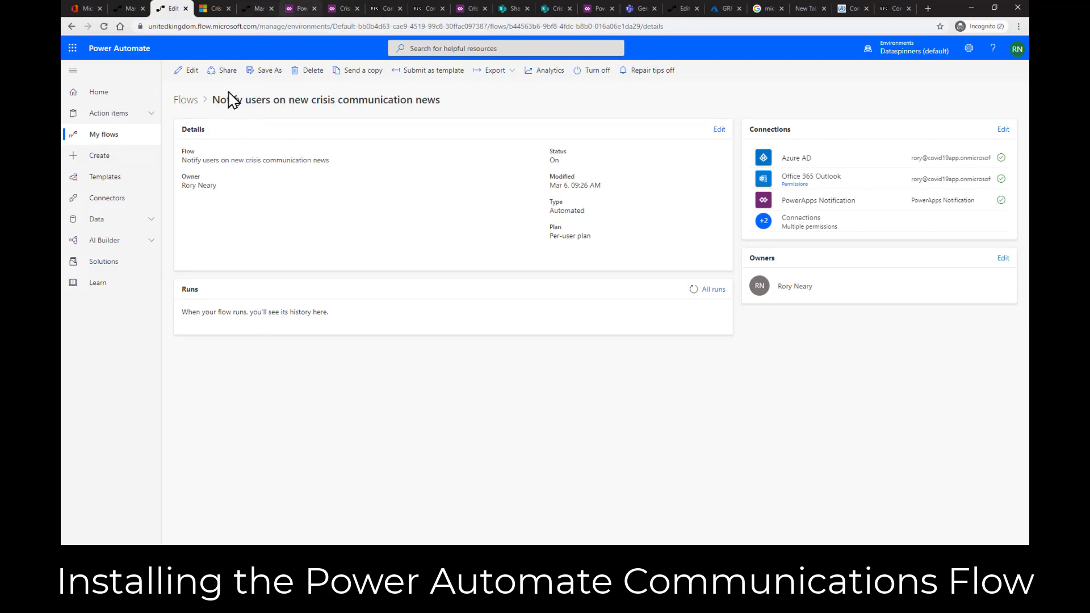
Review the Crisis Communication docs, app details and running app, then switch to the All Company Azure group.
{"action": "left_click", "coordinate": [213, 9]}
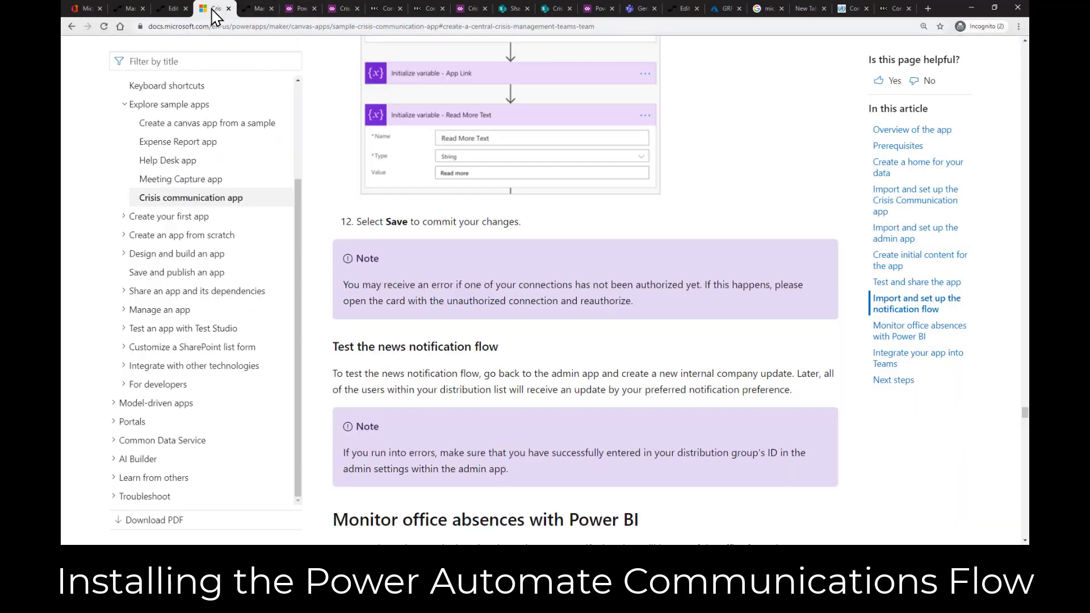
{"action": "left_click", "coordinate": [292, 9]}
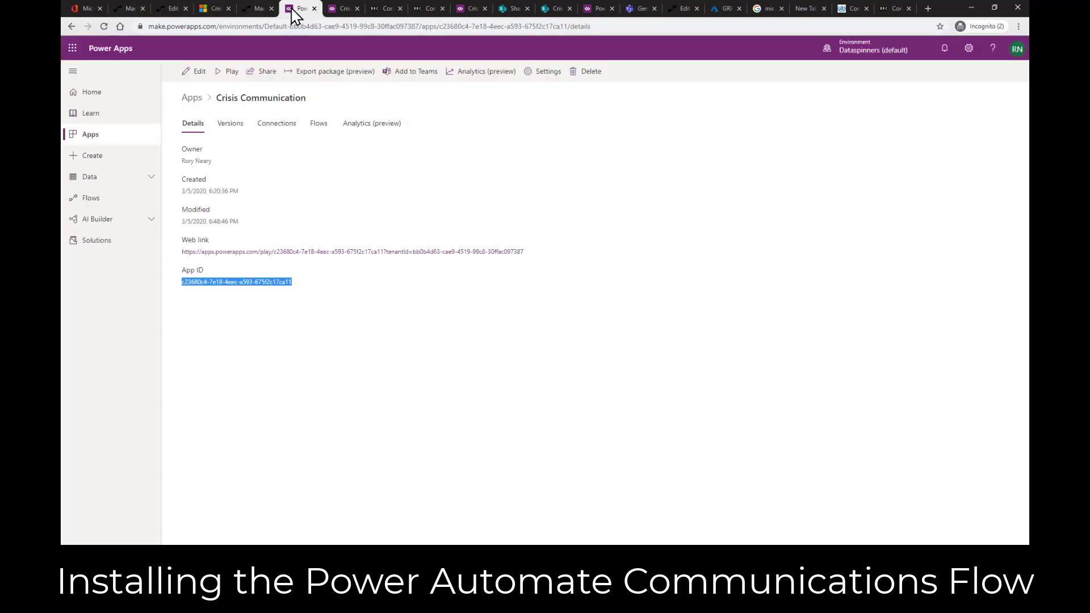
{"action": "left_click", "coordinate": [345, 14]}
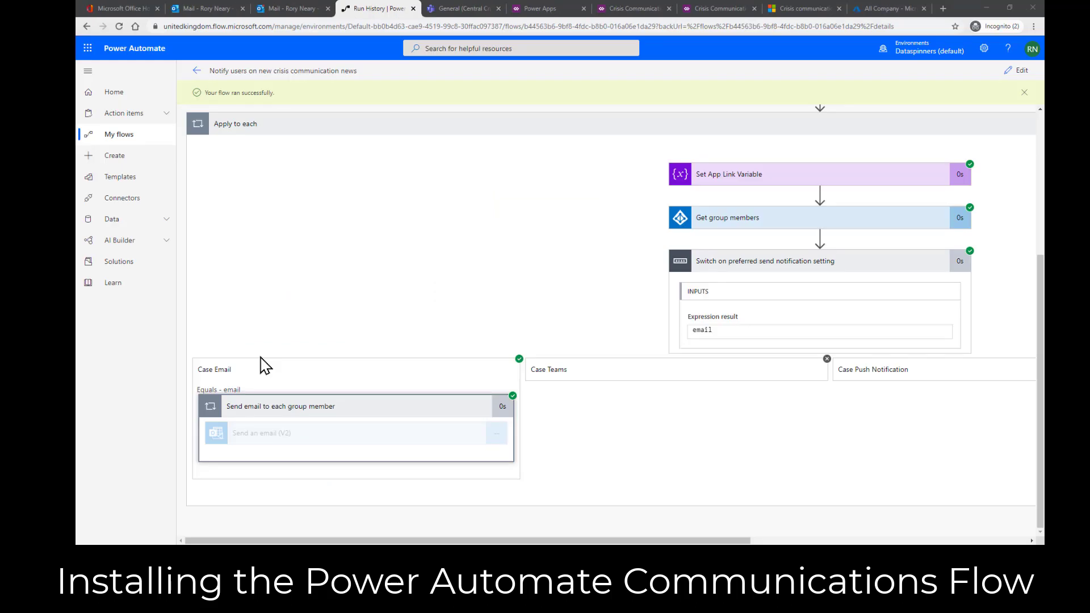
{"action": "left_click", "coordinate": [880, 10]}
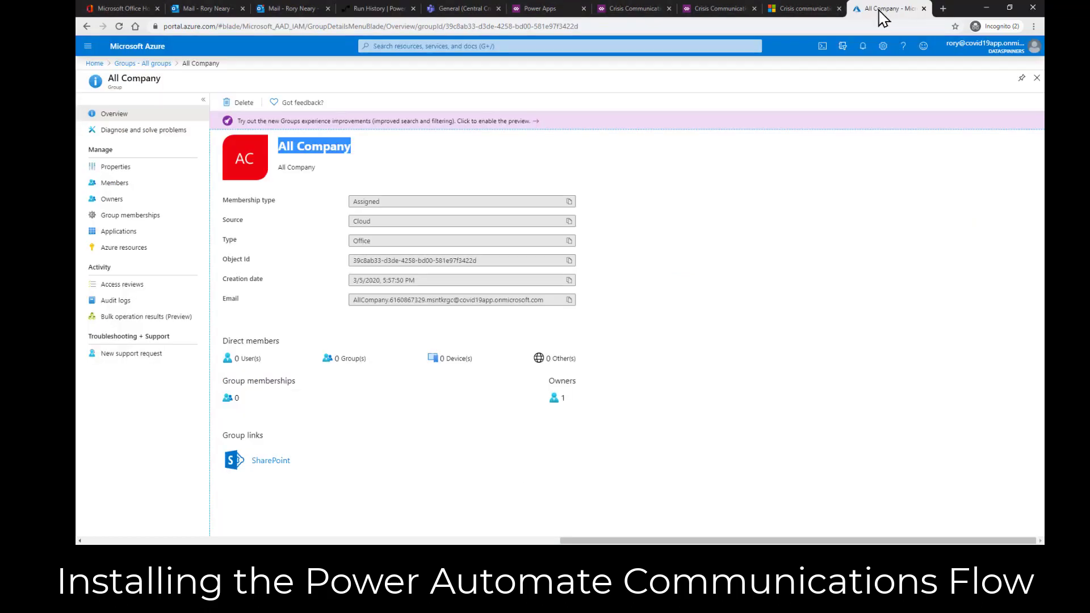
Add three user accounts as members of the All Company group and refresh its member list.
{"action": "left_click", "coordinate": [121, 185]}
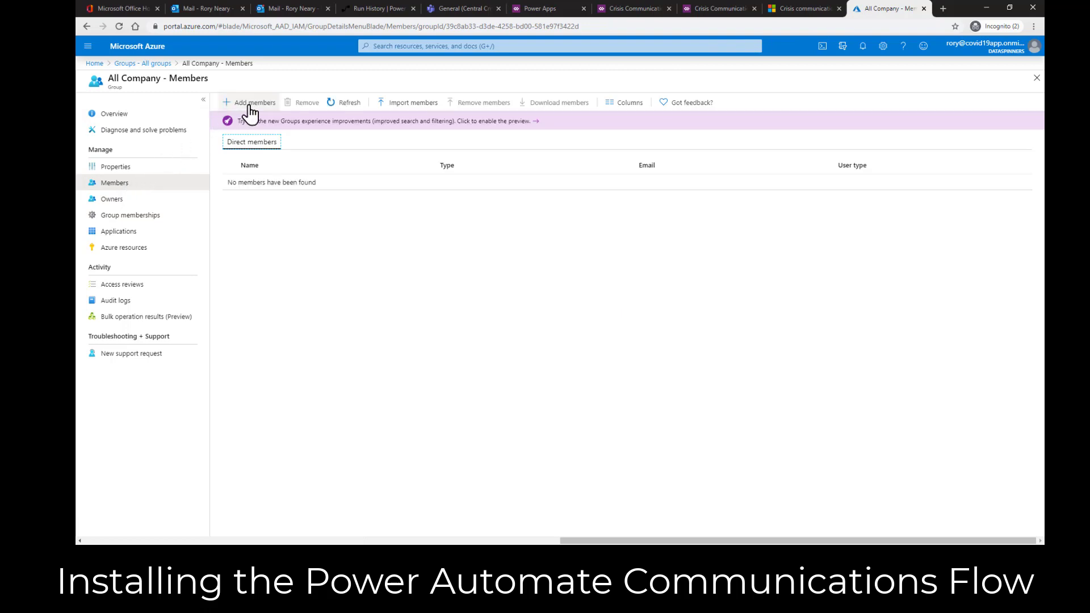
{"action": "left_click", "coordinate": [250, 105]}
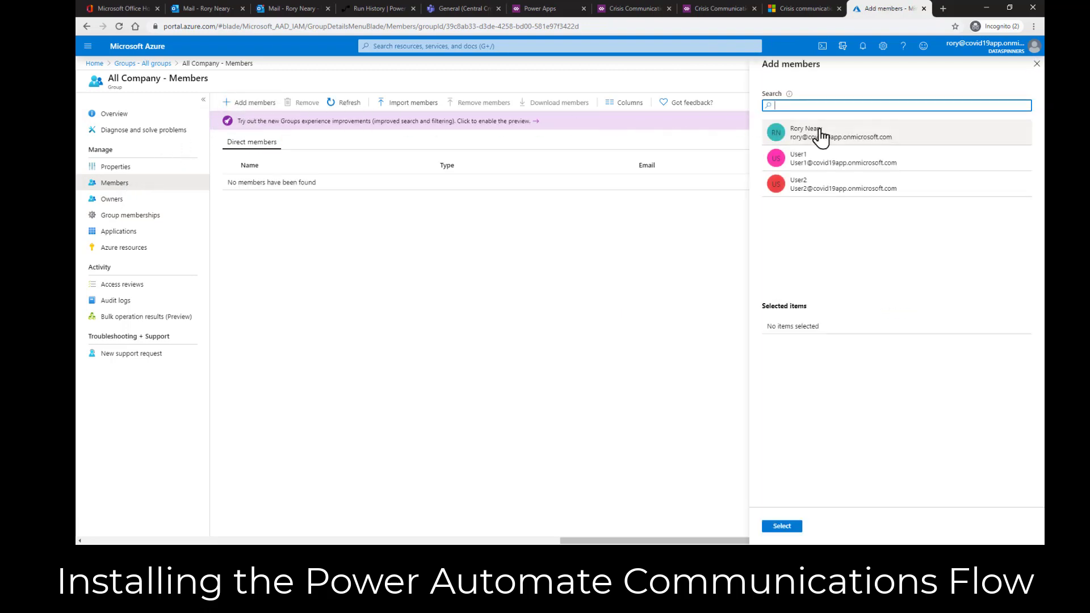
{"action": "left_click", "coordinate": [820, 135]}
{"action": "left_click", "coordinate": [824, 170]}
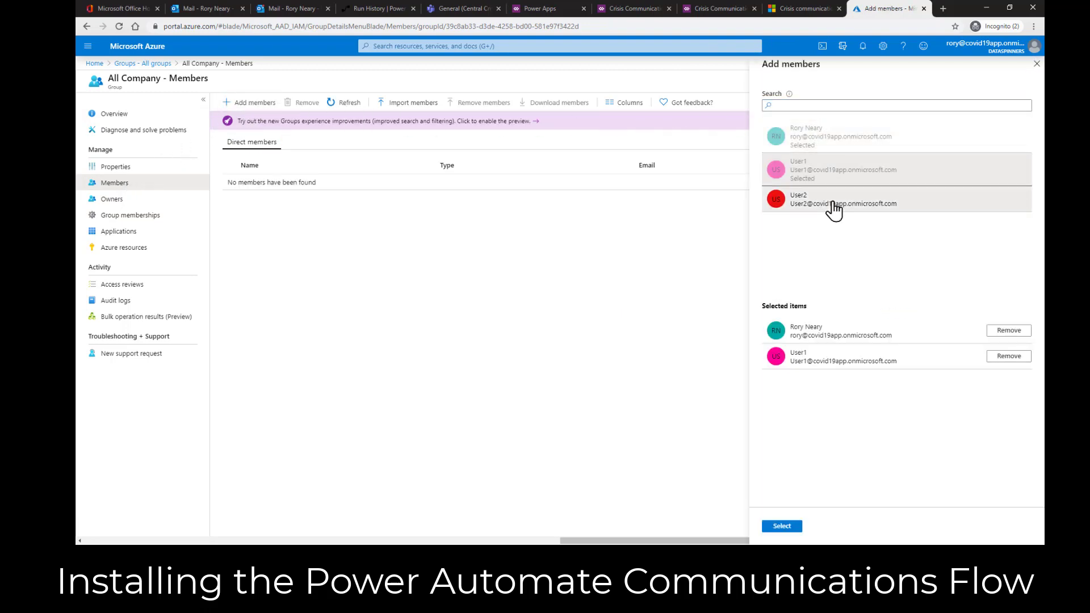
{"action": "left_click", "coordinate": [830, 206]}
{"action": "left_click", "coordinate": [787, 527]}
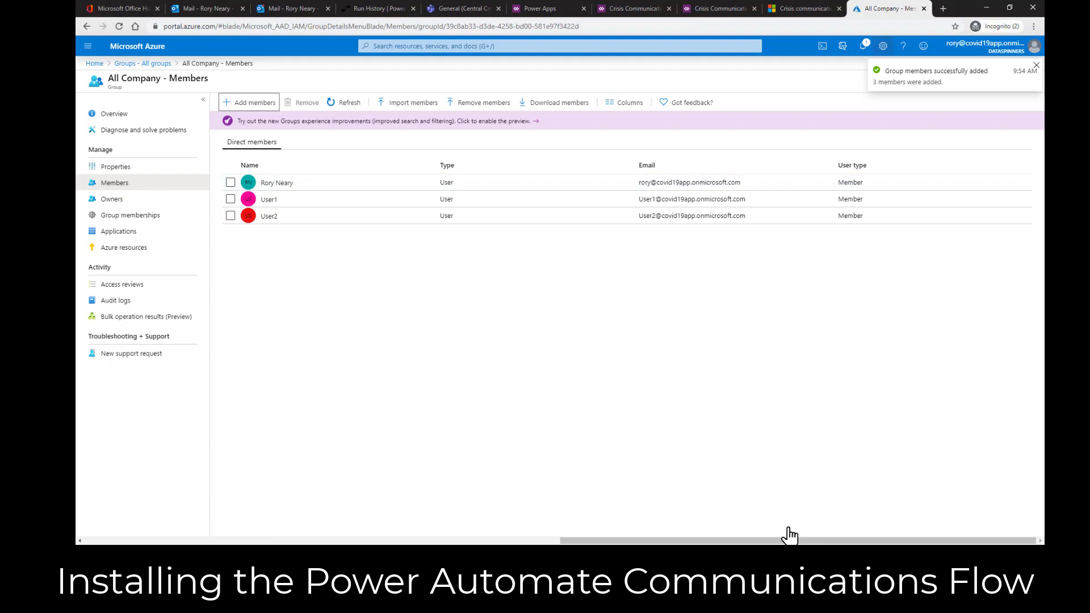
{"action": "left_click", "coordinate": [347, 105]}
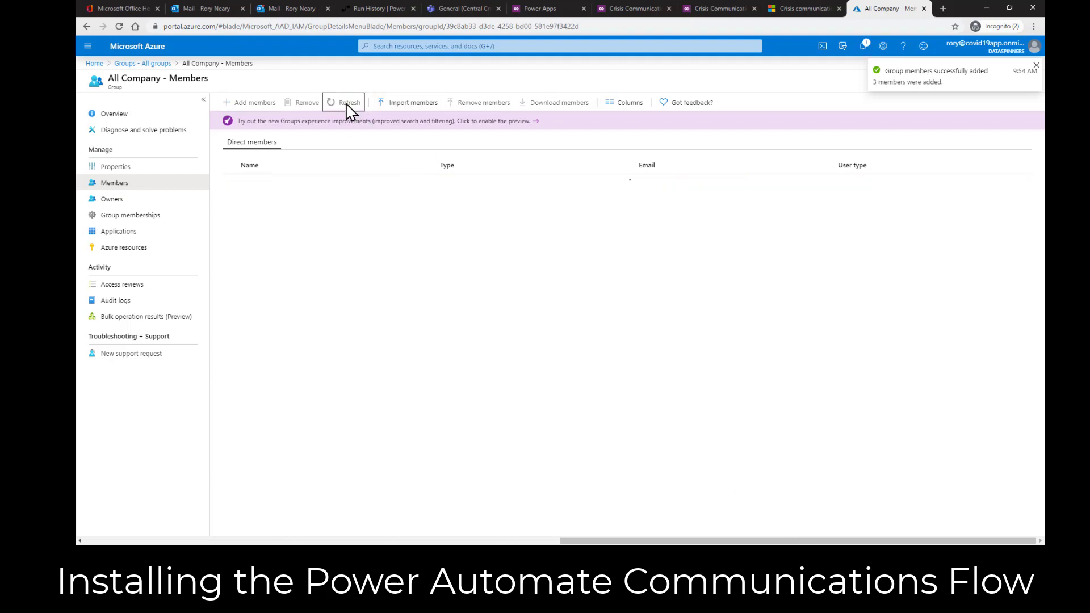
{"action": "left_click", "coordinate": [384, 11]}
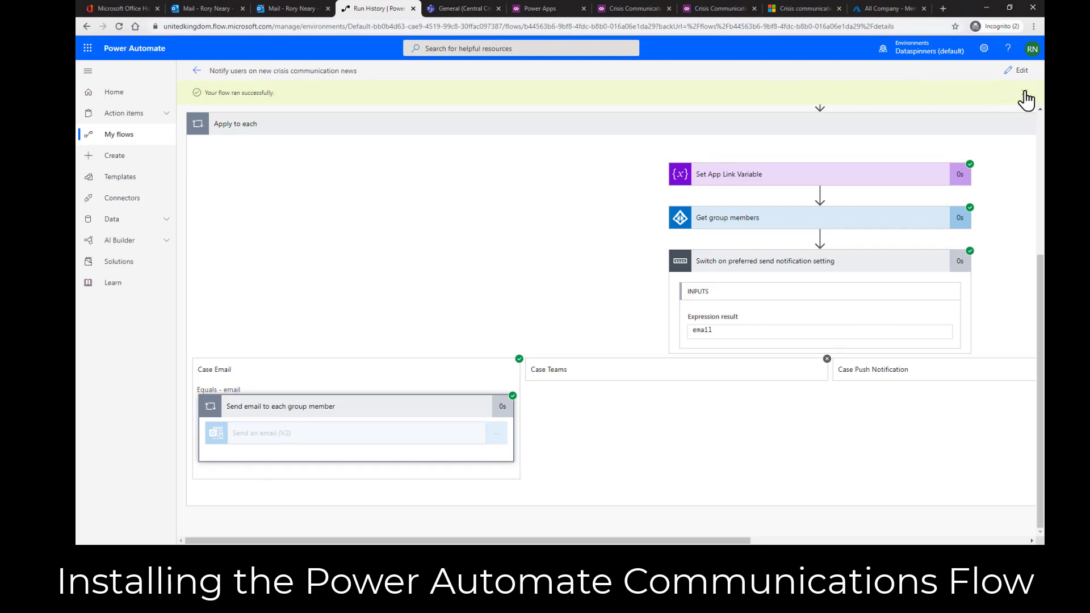
Open the most recent run from the flow's details page and resubmit it.
{"action": "left_click", "coordinate": [1024, 92]}
{"action": "left_click", "coordinate": [197, 70]}
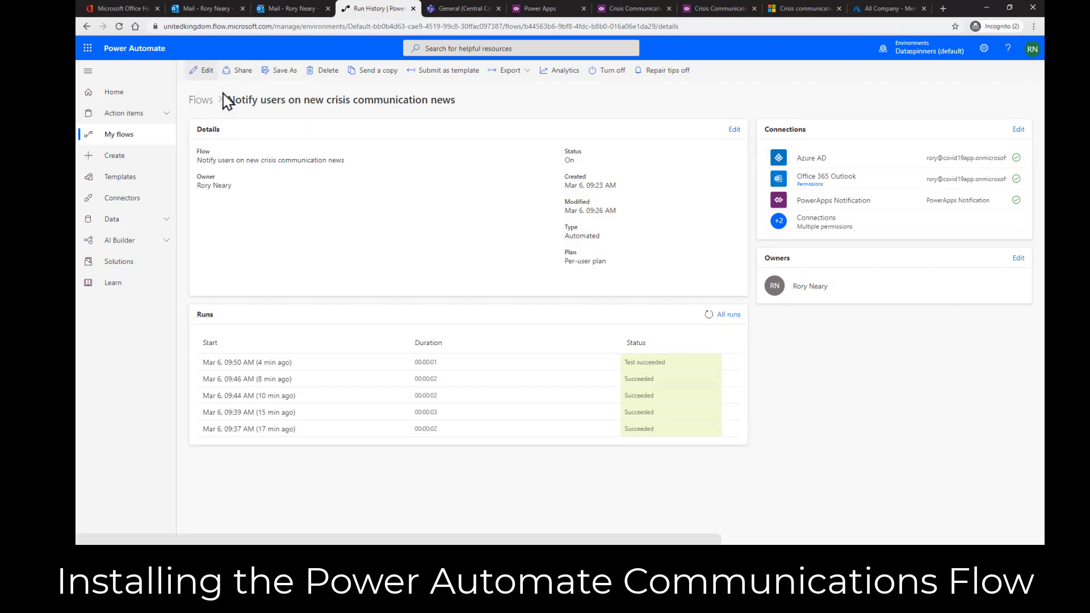
{"action": "left_click_drag", "start_coordinate": [309, 325], "coordinate": [319, 349]}
{"action": "left_click_drag", "start_coordinate": [455, 360], "coordinate": [301, 369]}
{"action": "left_click", "coordinate": [277, 362]}
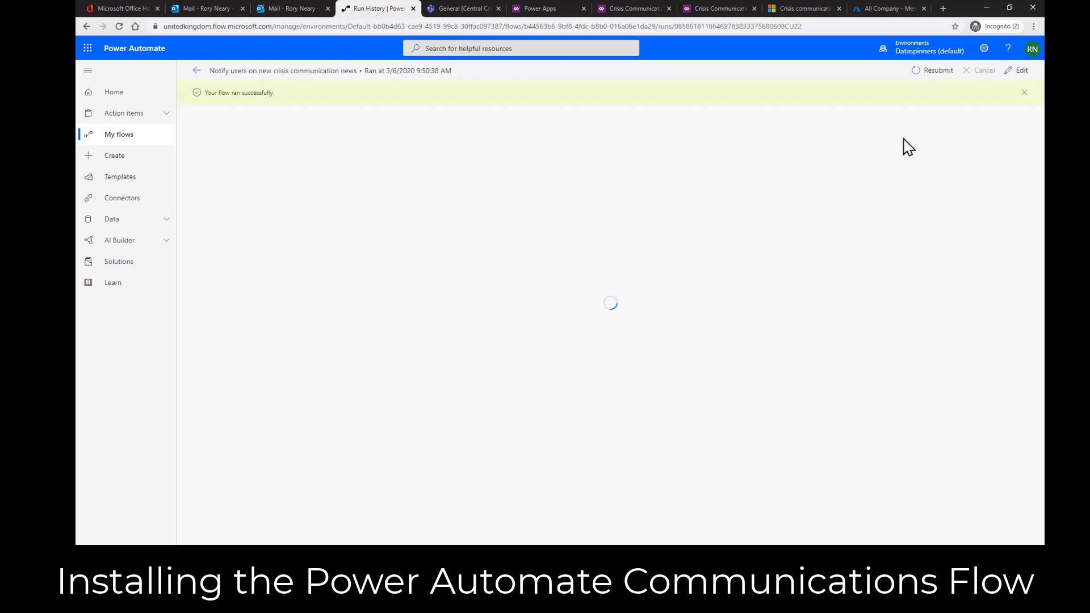
{"action": "left_click", "coordinate": [936, 77]}
{"action": "left_click", "coordinate": [621, 84]}
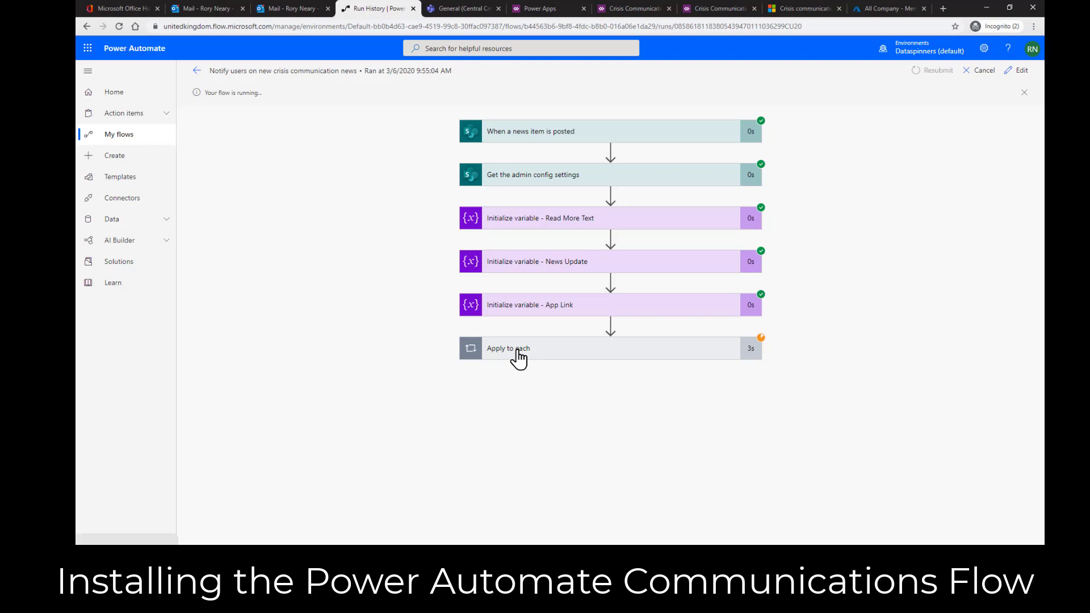
Expand Apply to each, Case Email and Send an email, checking all three recipients' sends.
{"action": "left_click", "coordinate": [518, 359]}
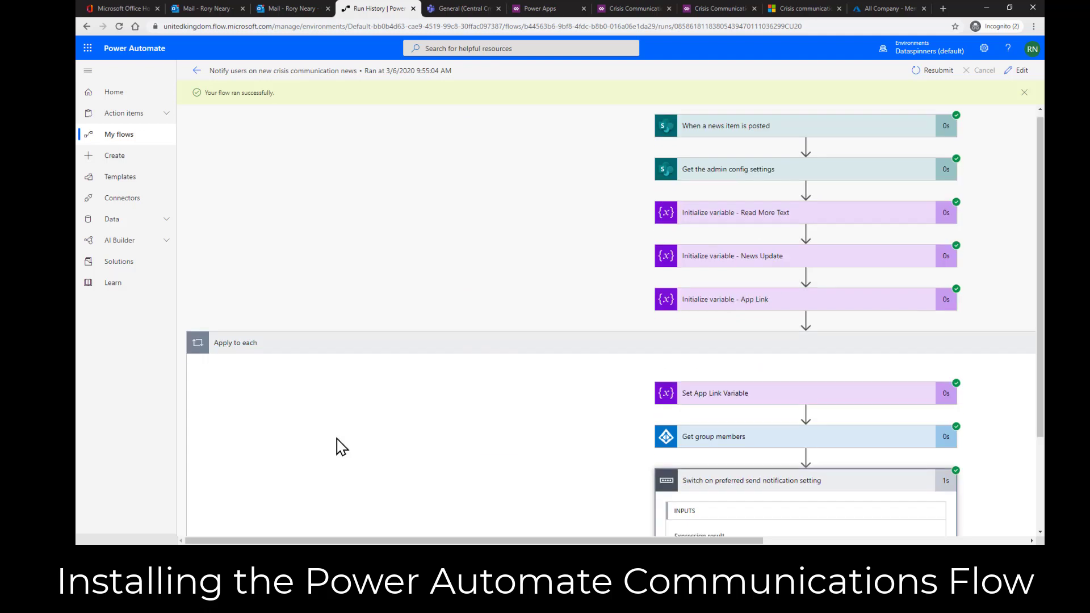
{"action": "left_click", "coordinate": [304, 469]}
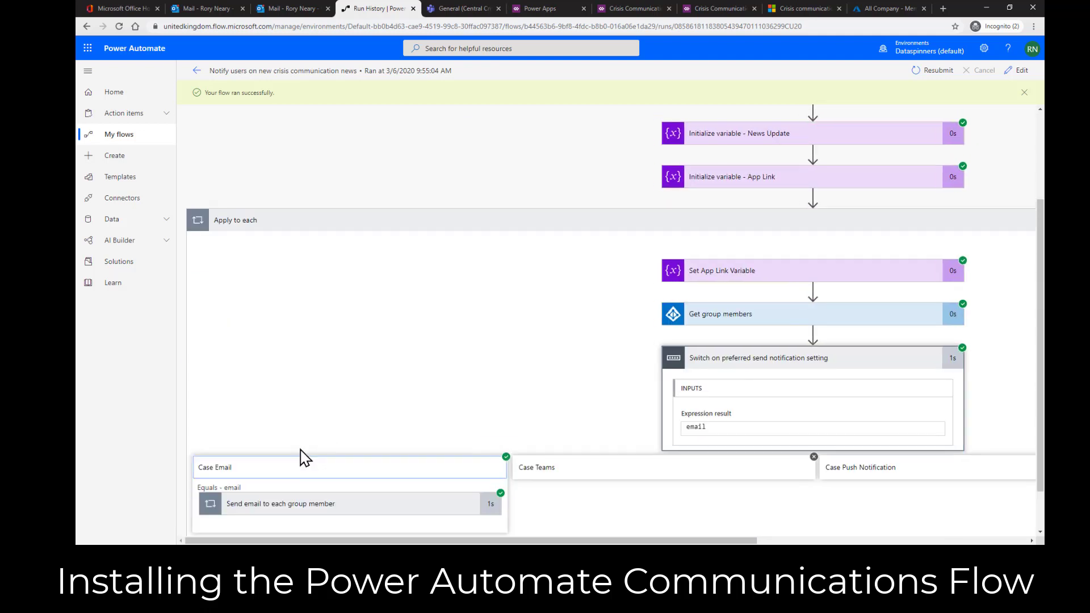
{"action": "left_click", "coordinate": [301, 450]}
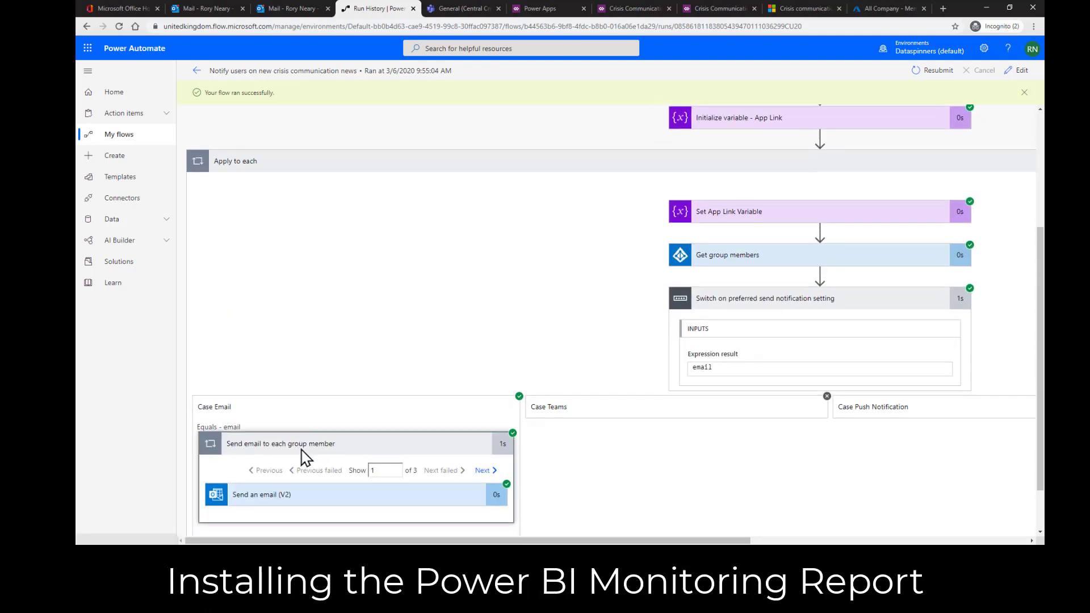
{"action": "left_click", "coordinate": [403, 445]}
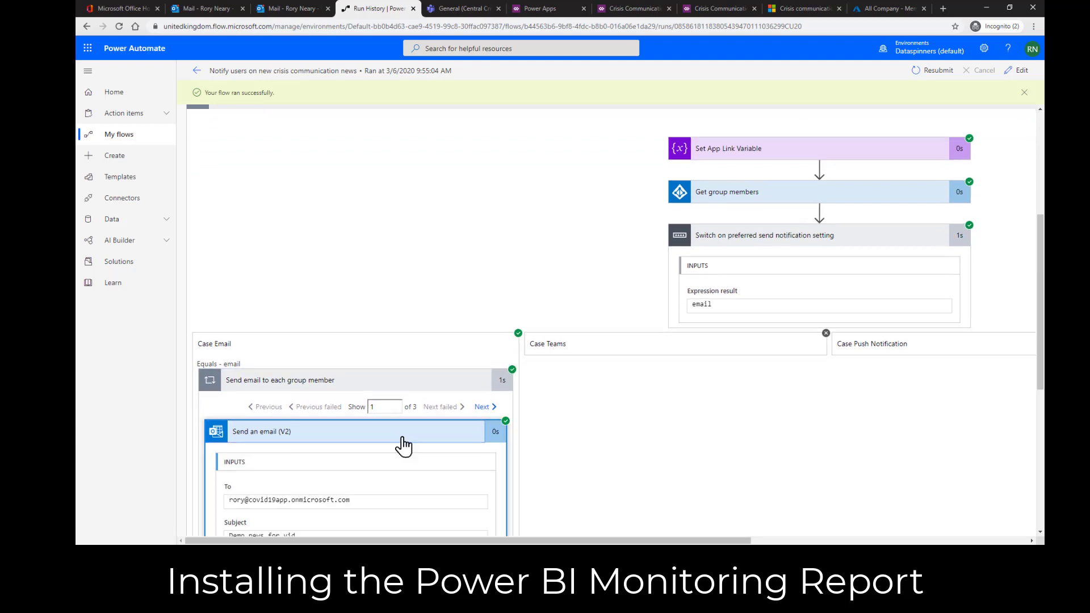
{"action": "left_click", "coordinate": [483, 157]}
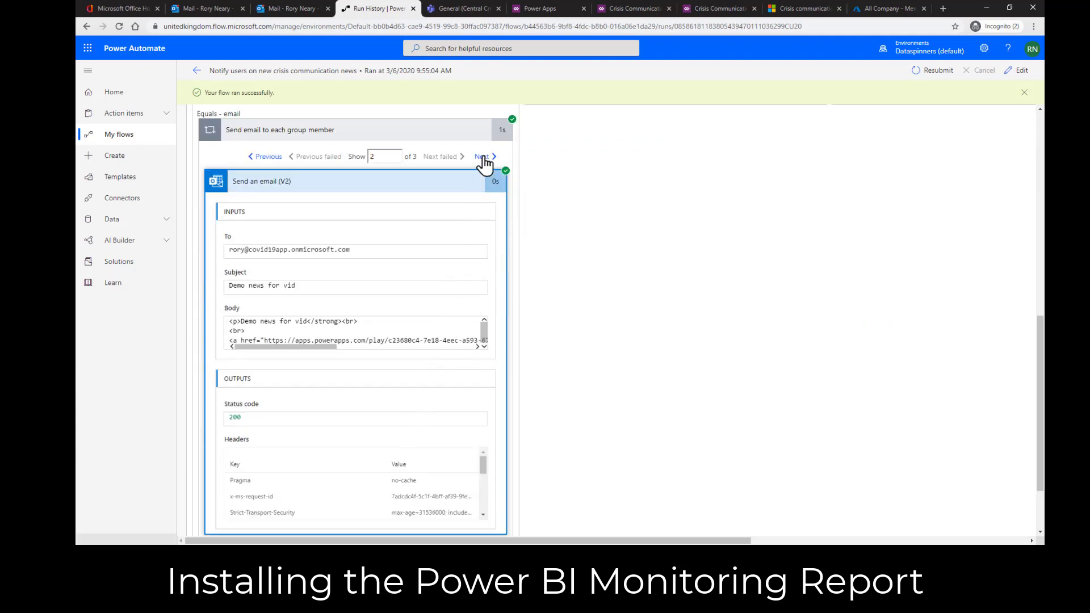
{"action": "left_click", "coordinate": [483, 157]}
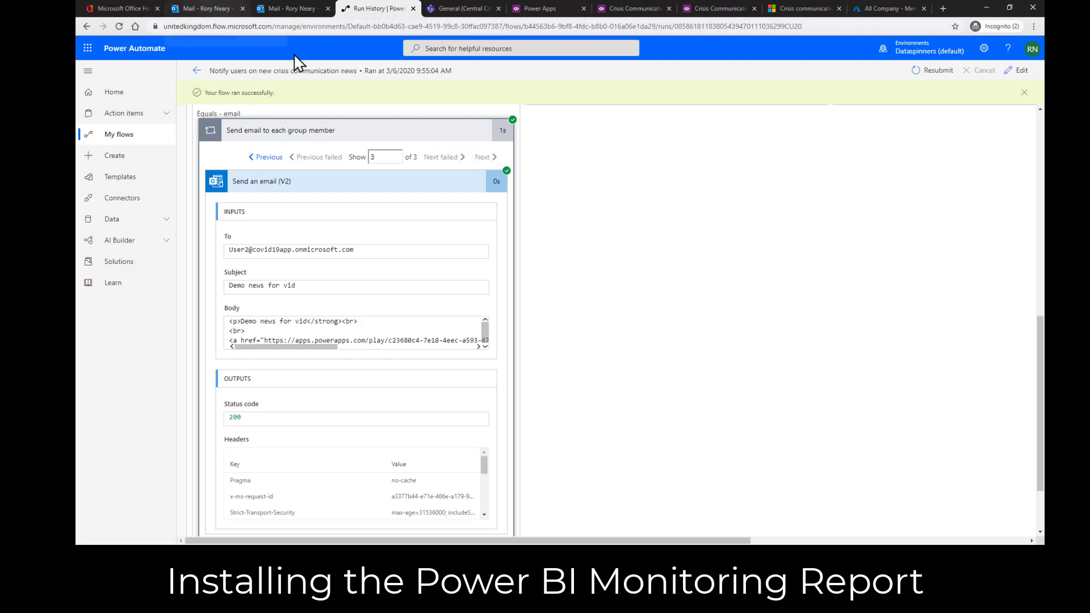
{"action": "left_click", "coordinate": [207, 9]}
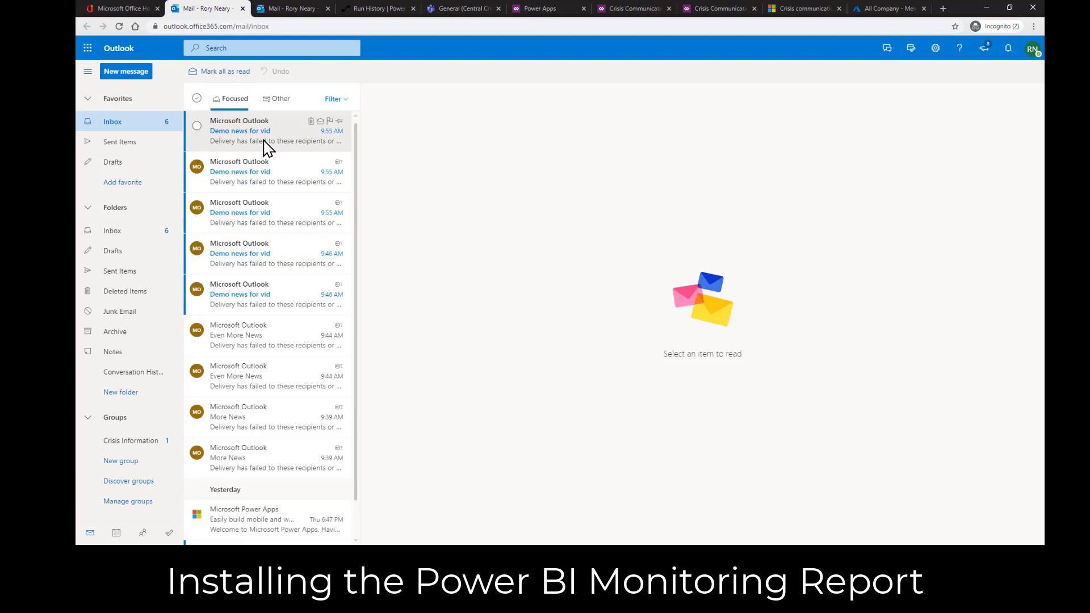
Review the 'Demo news for vid' delivery-failure notices and open the Sent Items folder.
{"action": "left_click", "coordinate": [111, 143]}
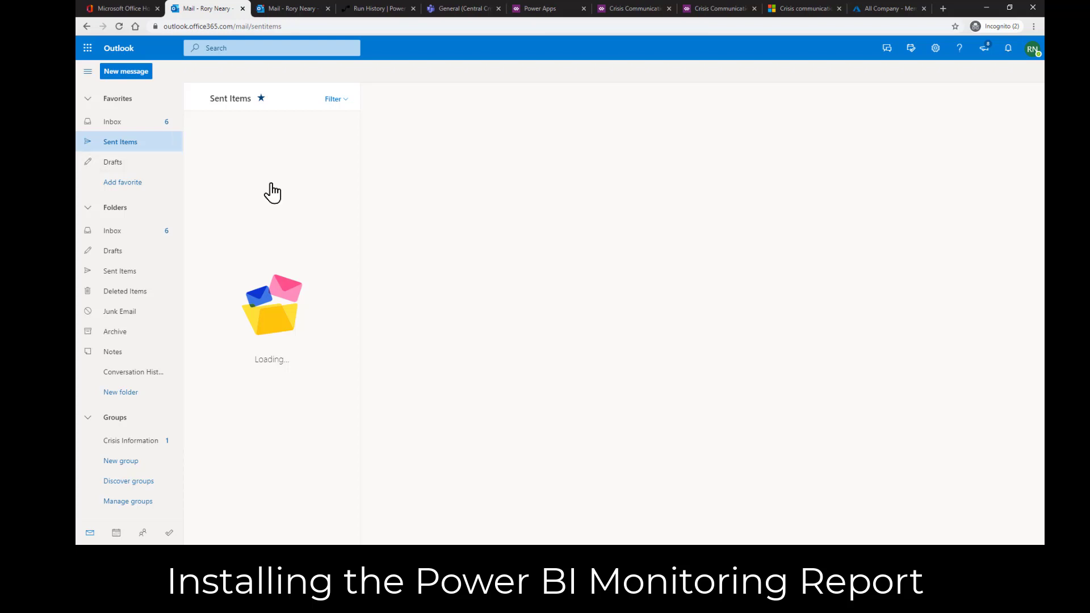
{"action": "left_click", "coordinate": [789, 5]}
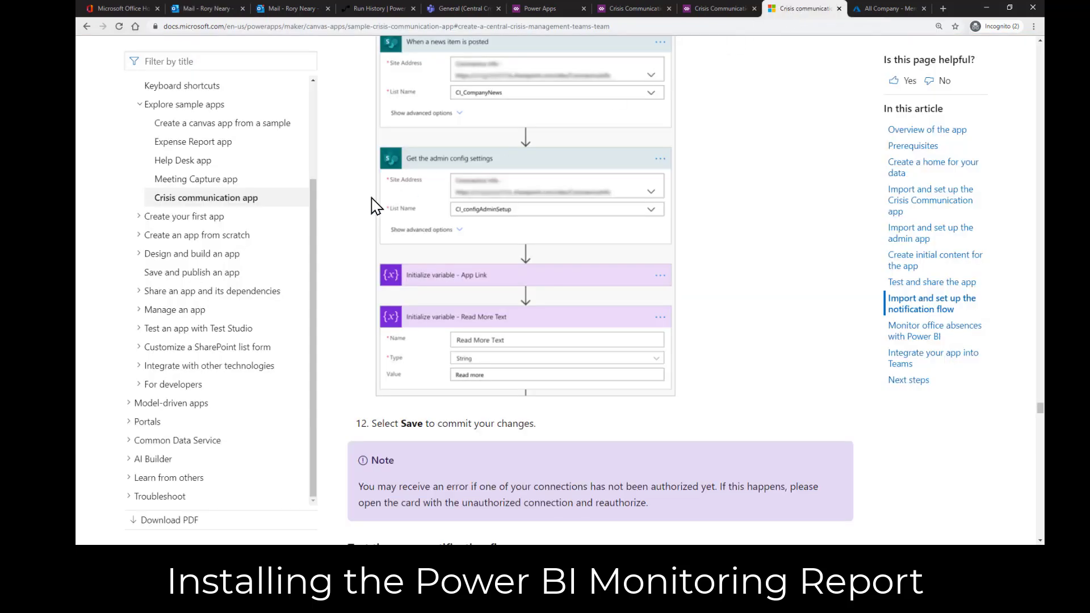
Scroll to the 'Monitor office absences with Power BI' section and maximize the Office 365 window.
{"action": "scroll", "coordinate": [371, 199], "scroll_direction": "down", "scroll_amount": 6}
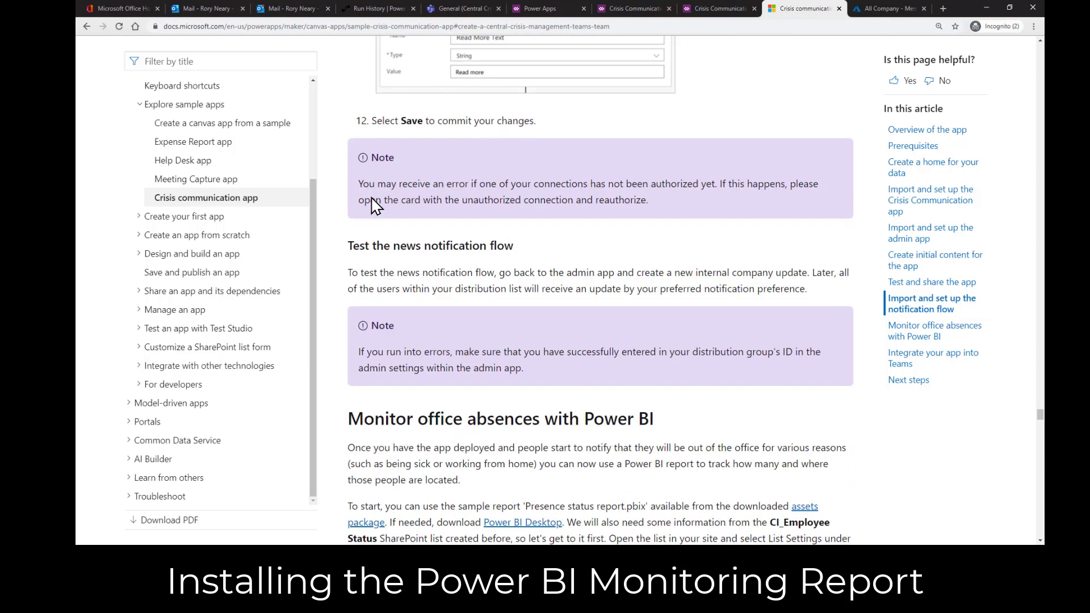
{"action": "scroll", "coordinate": [371, 197], "scroll_direction": "down", "scroll_amount": 5}
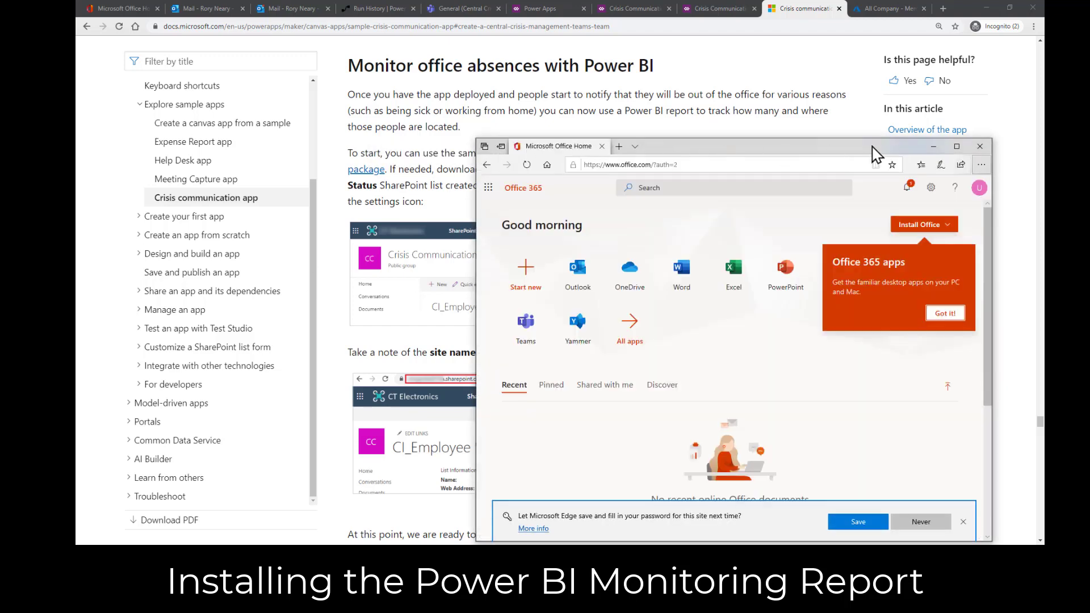
{"action": "left_click", "coordinate": [957, 148]}
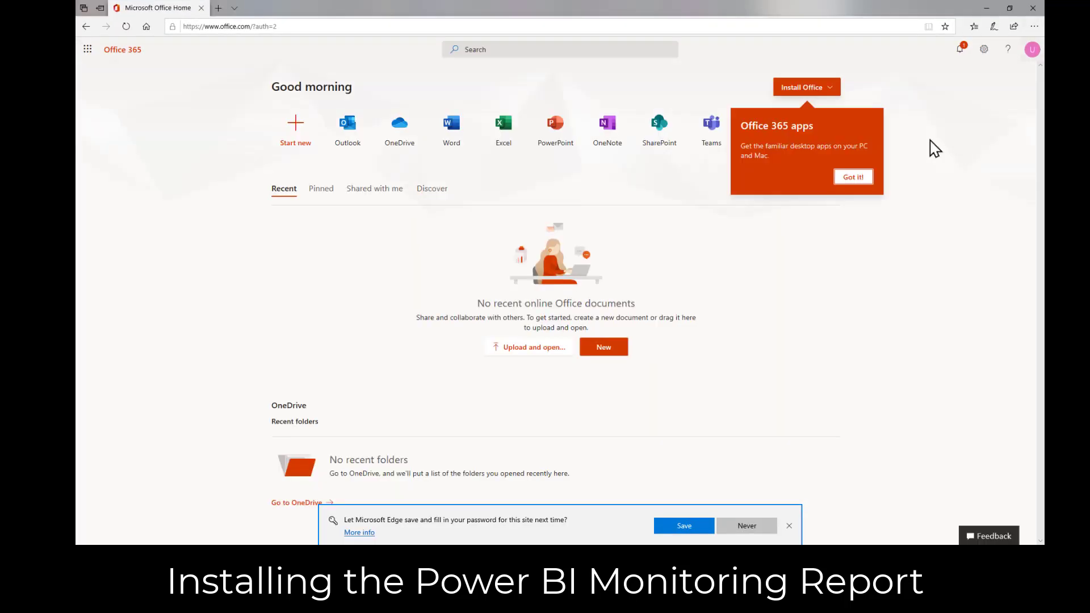
Search Office 365 for 'power' and open Power Apps signed in as the test user.
{"action": "left_click", "coordinate": [499, 50]}
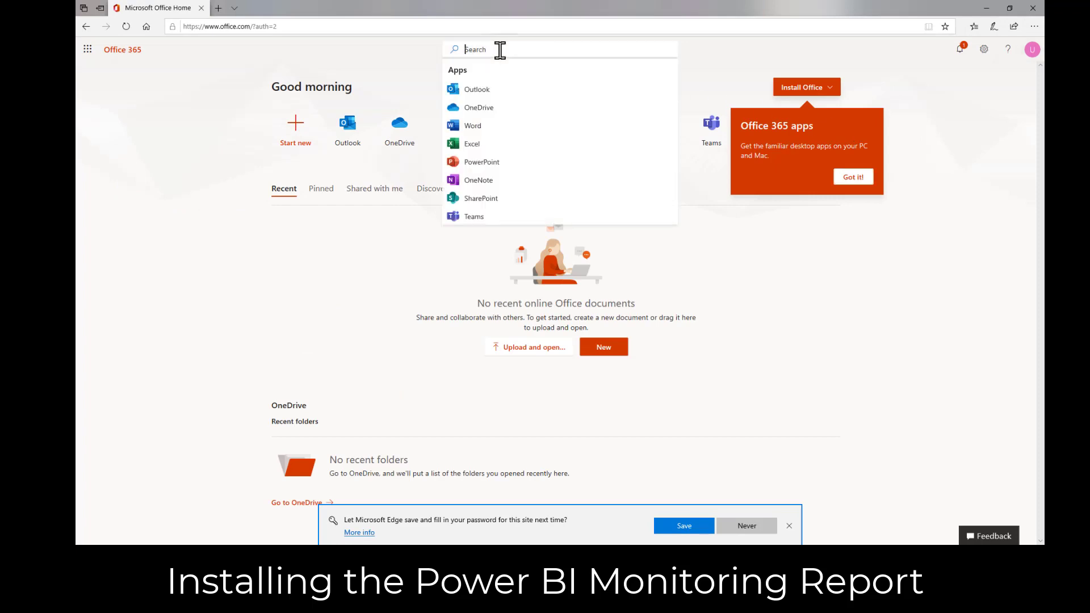
{"action": "type", "text": "power"}
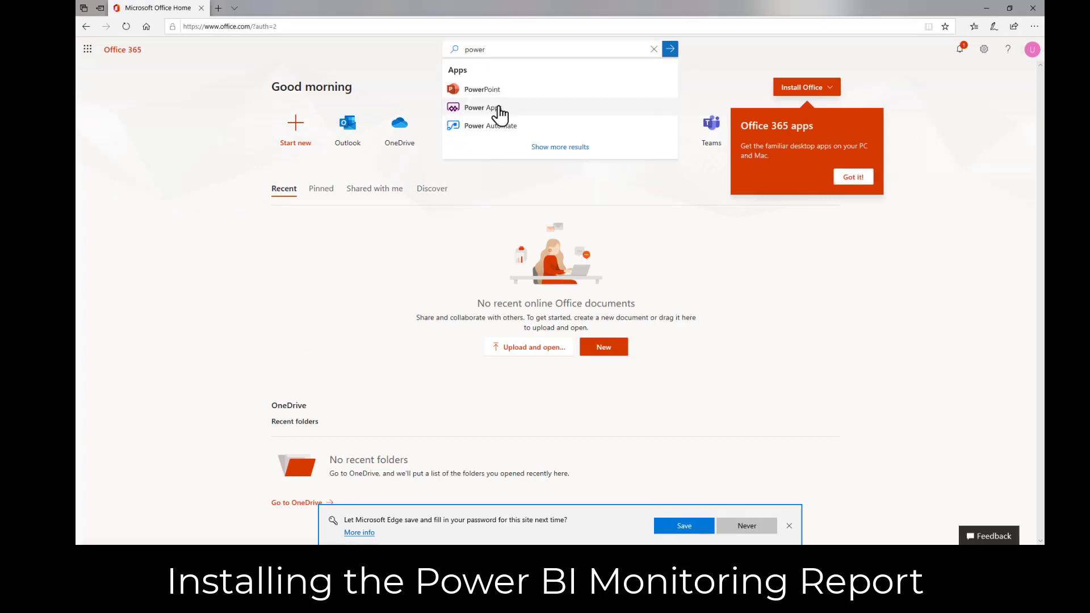
{"action": "left_click", "coordinate": [482, 107]}
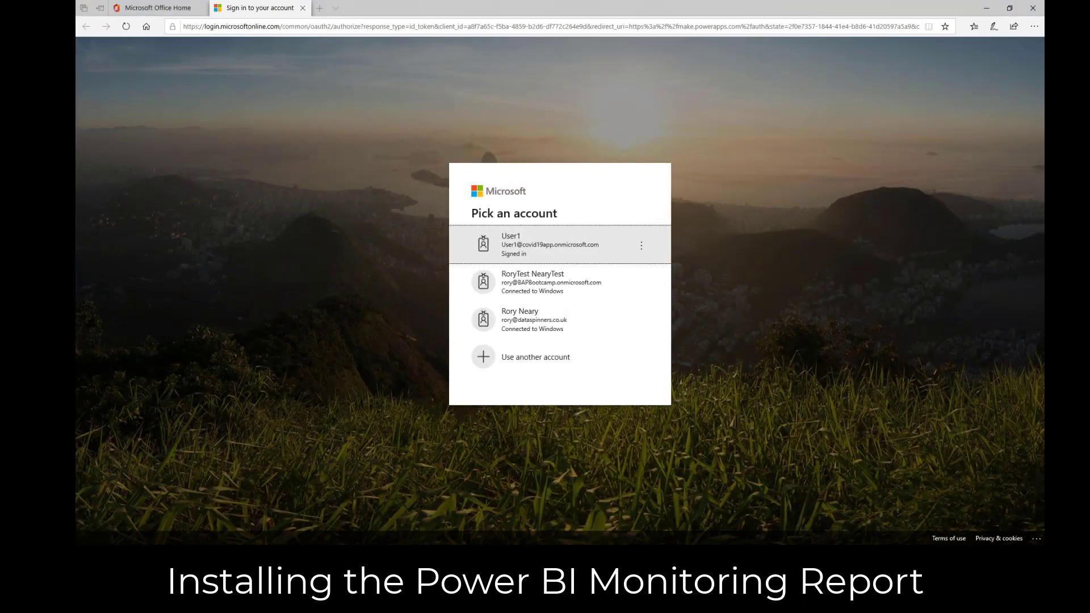
{"action": "left_click", "coordinate": [531, 250]}
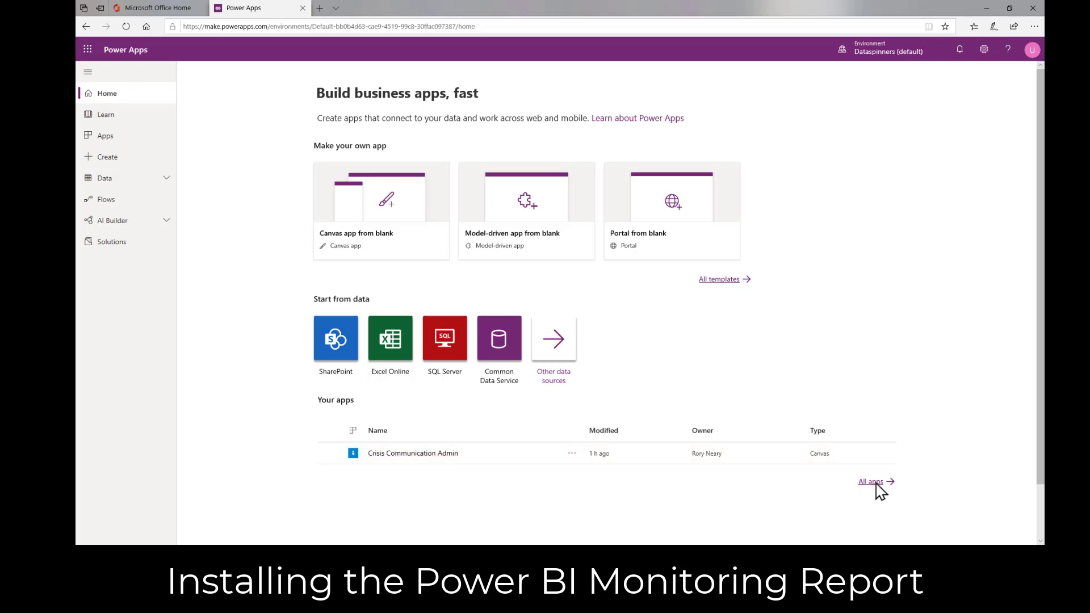
Show the test user's Apps list with Crisis Communication Admin, then minimize the Edge window.
{"action": "left_click", "coordinate": [115, 139]}
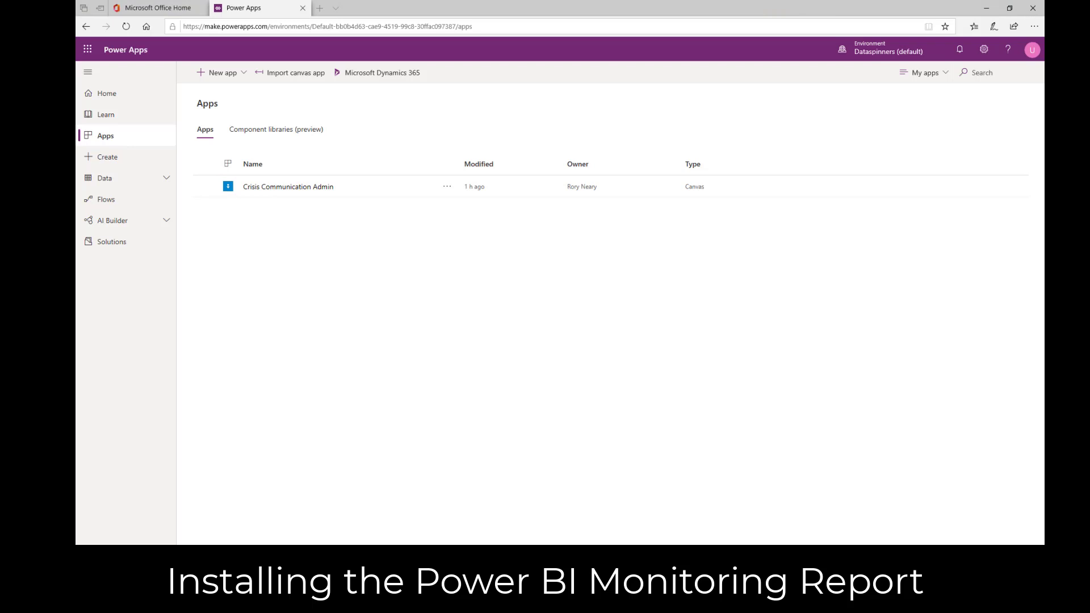
{"action": "left_click", "coordinate": [986, 9]}
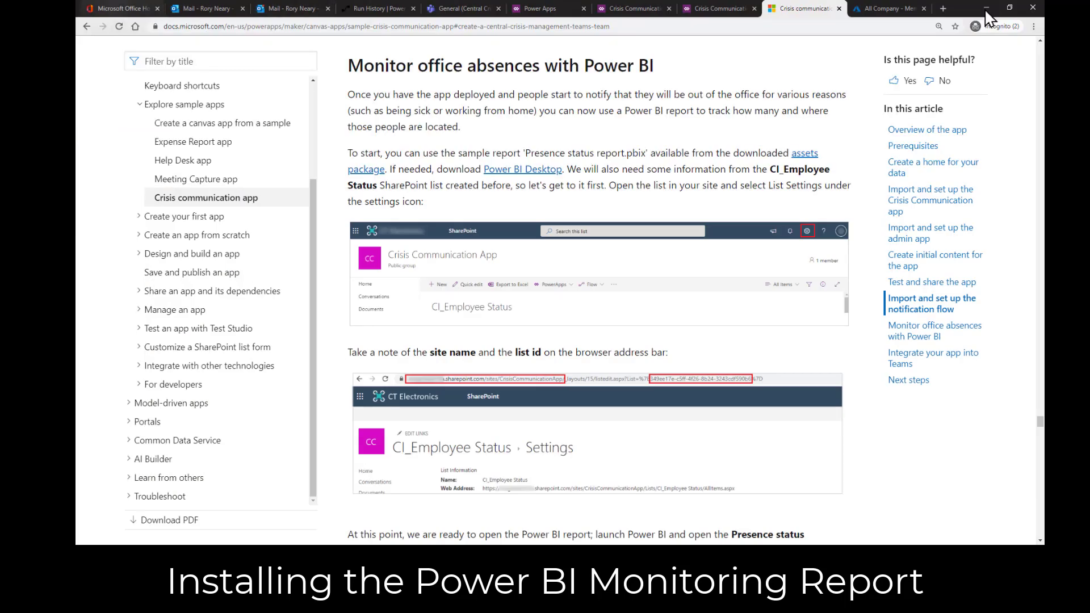
Open the Share panel for the Crisis Communication app in Power Apps.
{"action": "left_click", "coordinate": [563, 10]}
{"action": "left_click", "coordinate": [275, 433]}
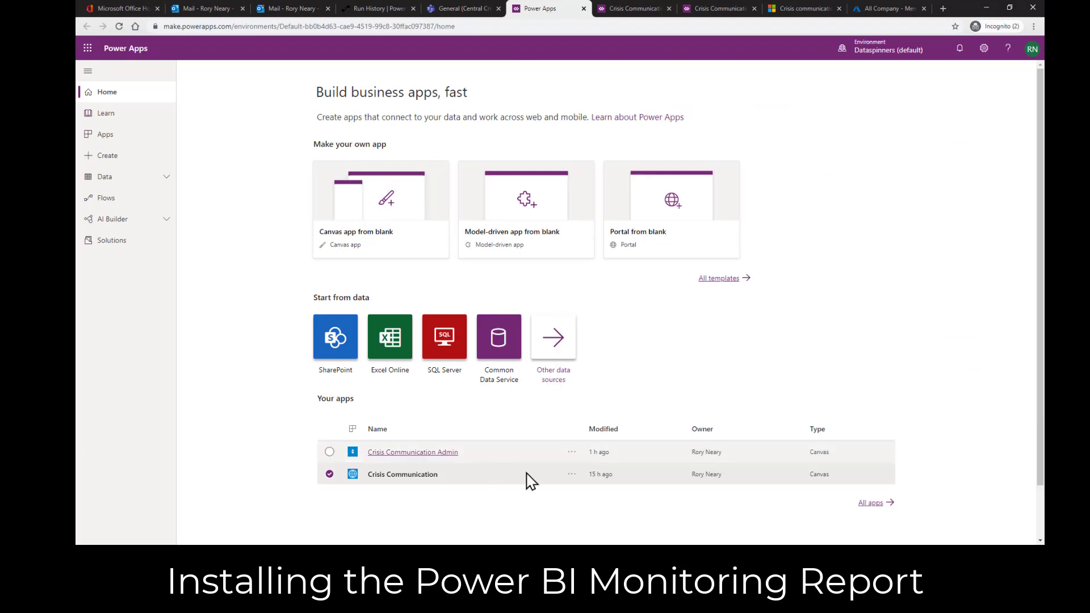
{"action": "left_click", "coordinate": [571, 476]}
{"action": "left_click", "coordinate": [593, 348]}
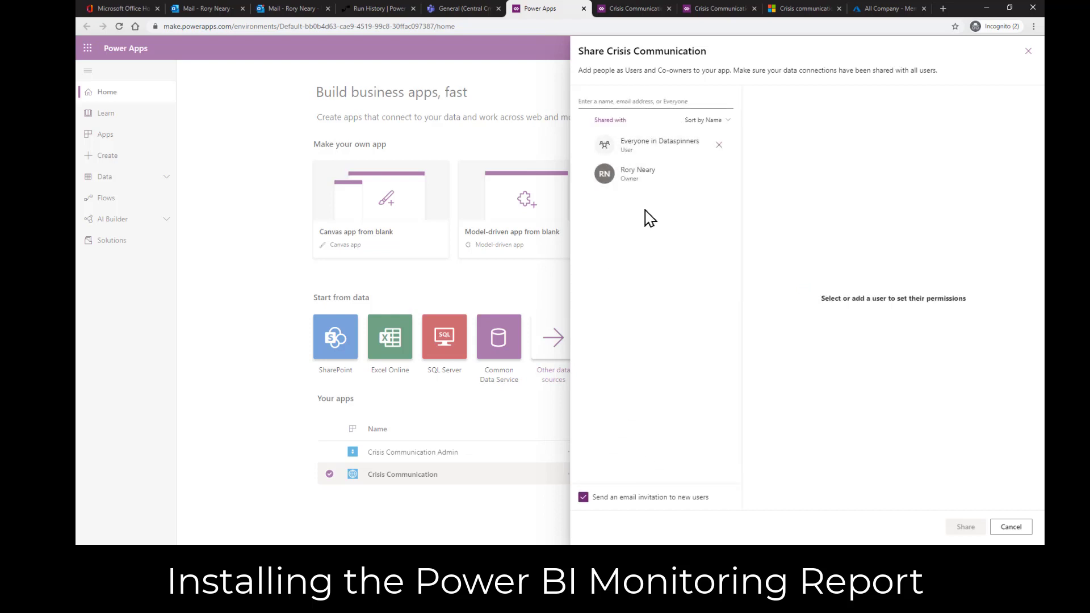
Search the people field for 'user', 'All' and 'GRP', removing an accidentally added test user.
{"action": "left_click", "coordinate": [641, 100]}
{"action": "type", "text": "user"}
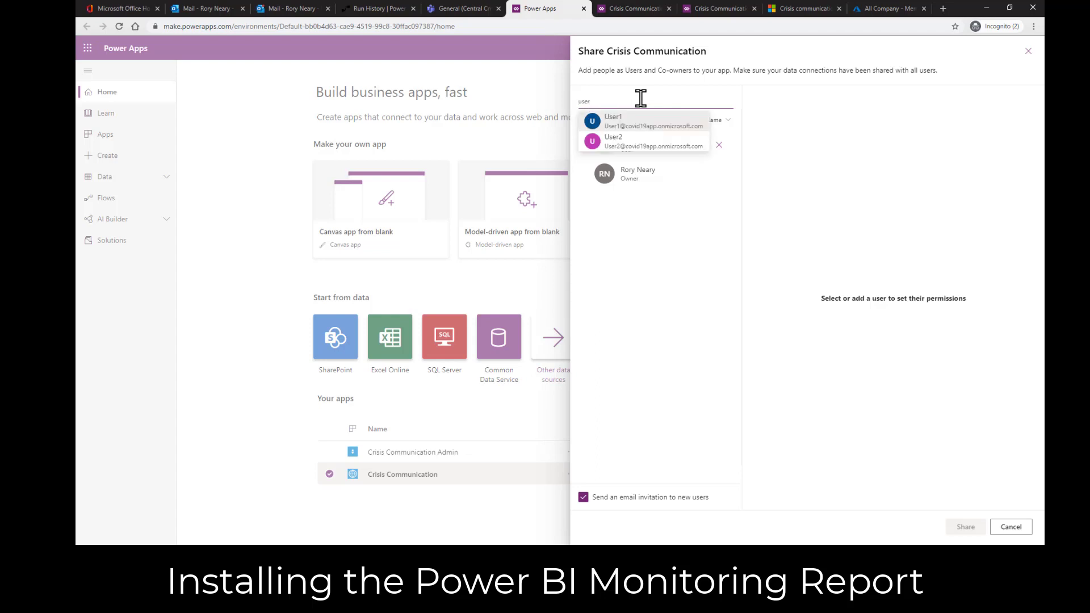
{"action": "left_click", "coordinate": [641, 119]}
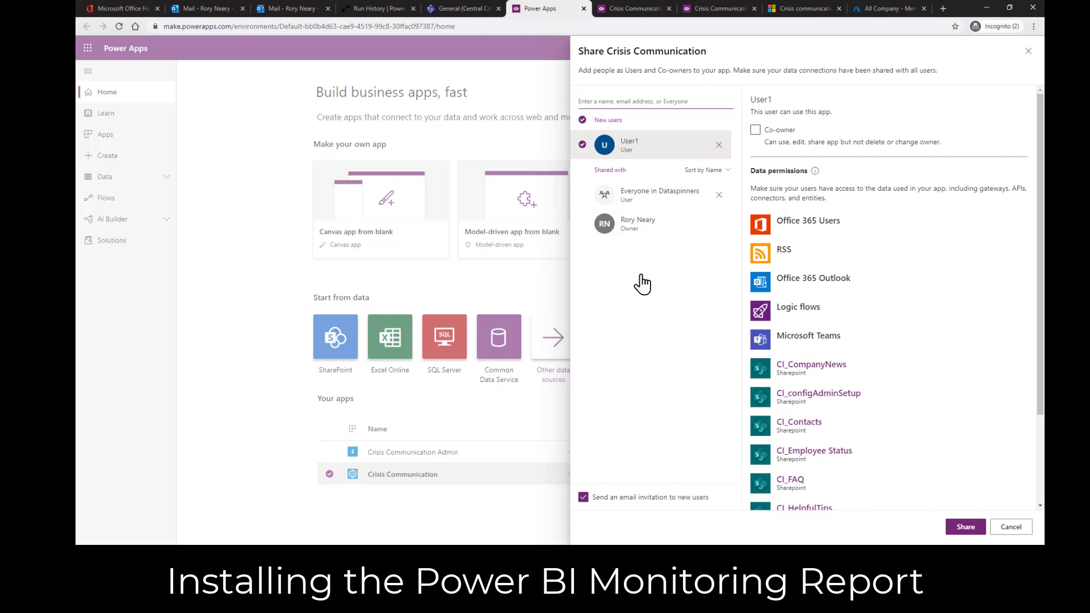
{"action": "left_click", "coordinate": [719, 145]}
{"action": "left_click", "coordinate": [666, 100]}
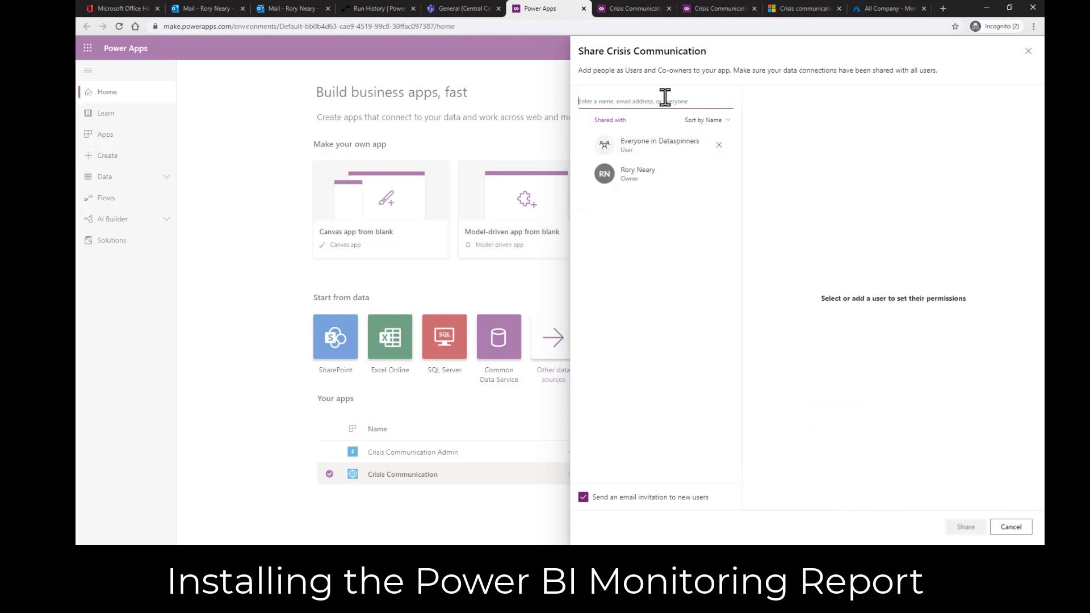
{"action": "type", "text": "all"}
{"action": "key", "text": "BackSpace"}
{"action": "key", "text": "BackSpace"}
{"action": "key", "text": "BackSpace"}
{"action": "type", "text": "All"}
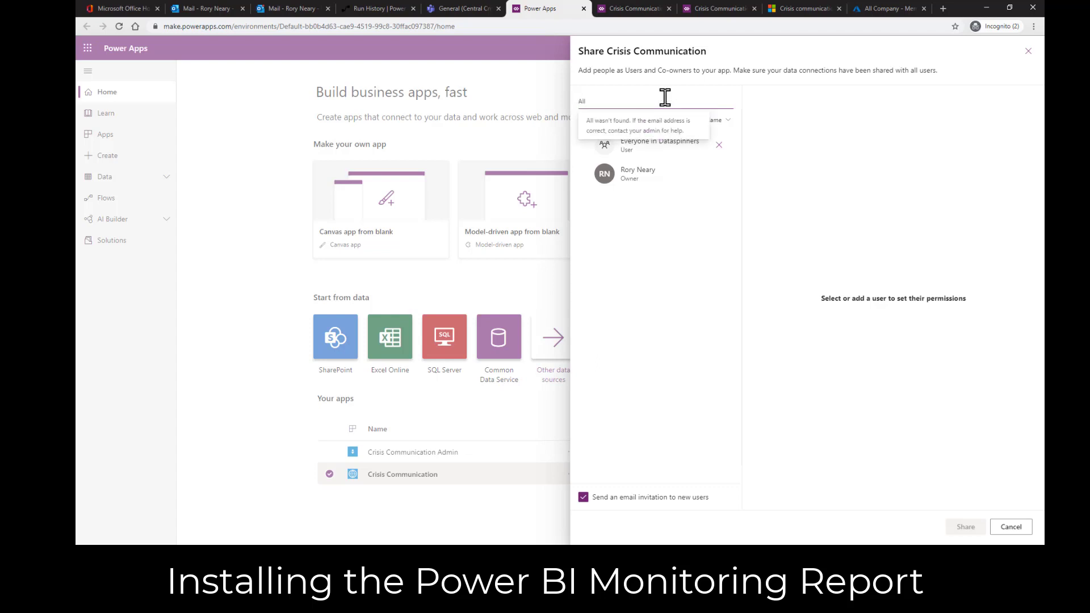
{"action": "key", "text": "BackSpace"}
{"action": "key", "text": "BackSpace"}
{"action": "key", "text": "BackSpace"}
{"action": "key", "text": "BackSpace"}
{"action": "key", "text": "BackSpace"}
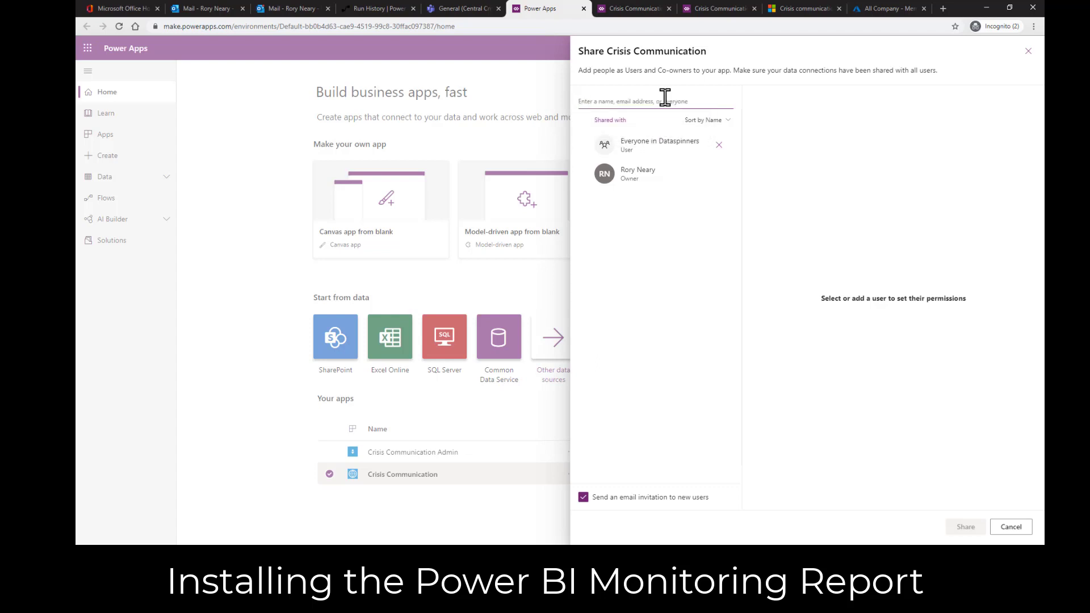
{"action": "type", "text": "GRP"}
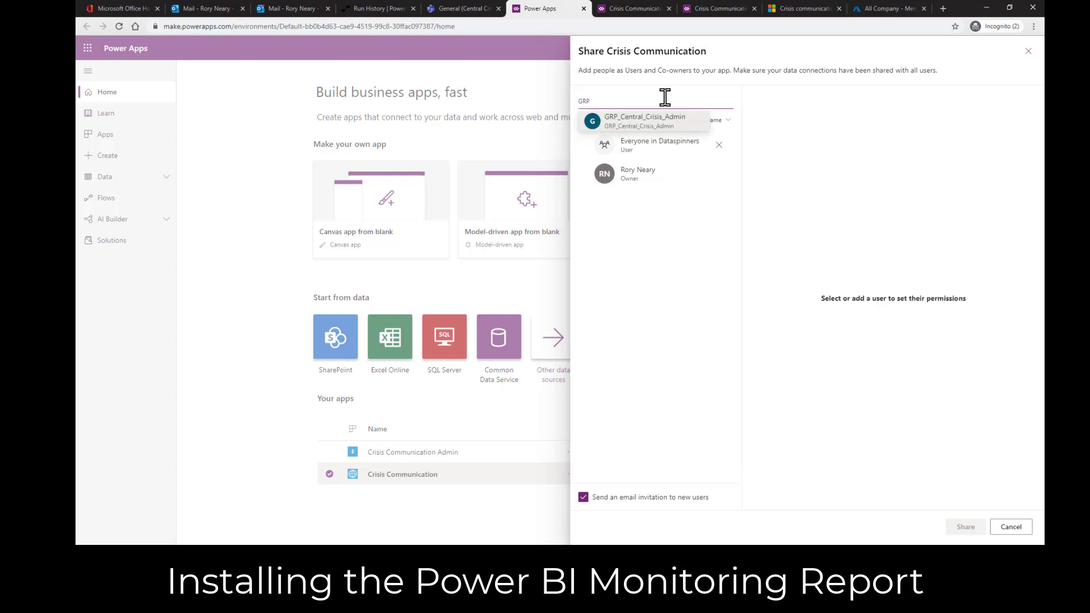
{"action": "left_click_drag", "start_coordinate": [665, 99], "coordinate": [559, 108]}
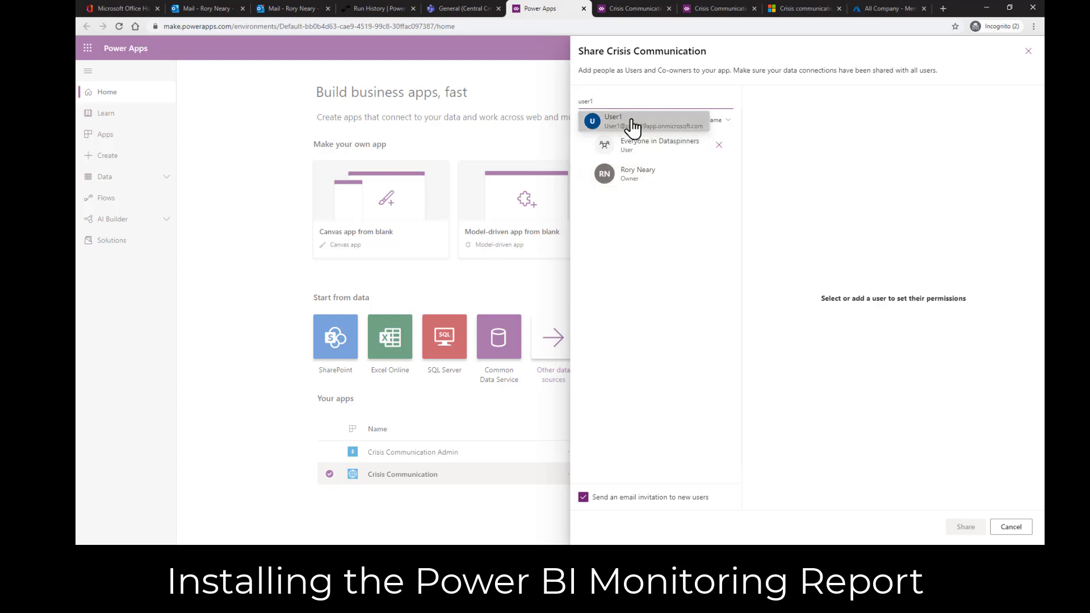
Add the two test users, share the app with them, and close the sharing panel.
{"action": "left_click", "coordinate": [630, 124]}
{"action": "type", "text": "user"}
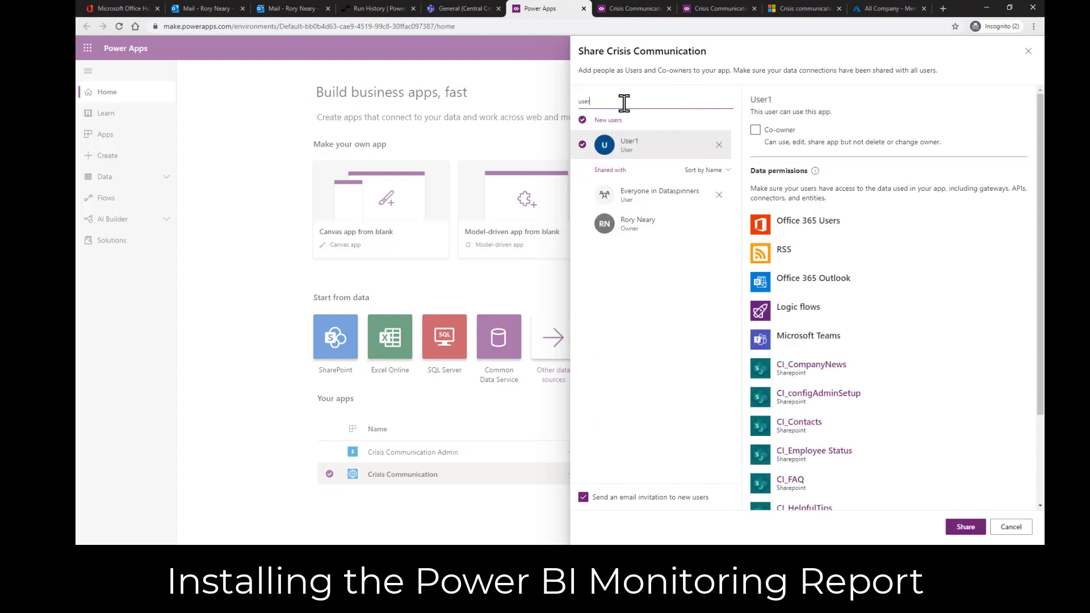
{"action": "type", "text": "12"}
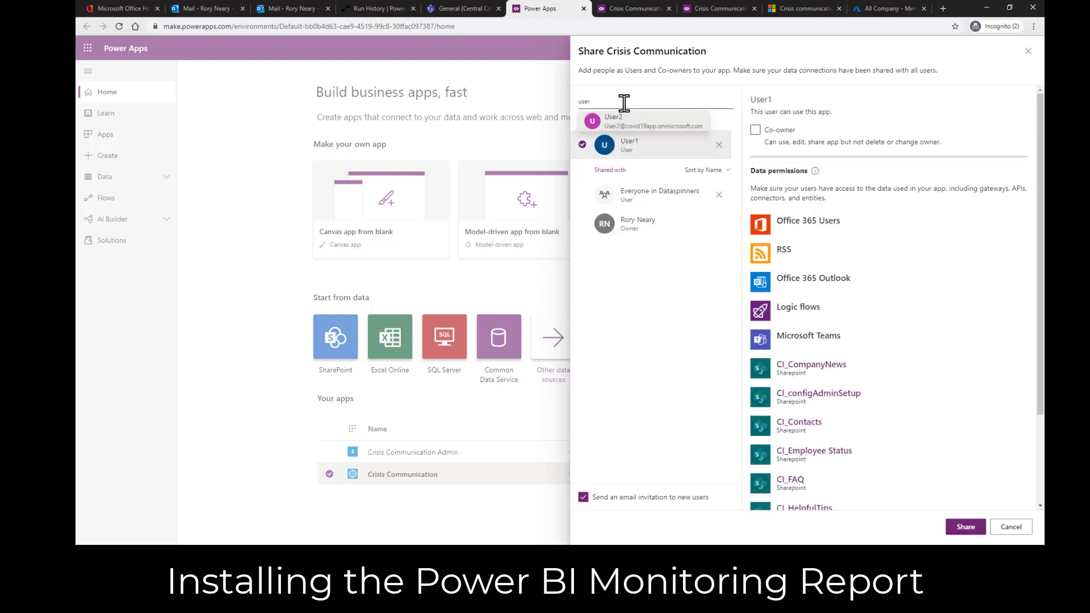
{"action": "left_click", "coordinate": [624, 122]}
{"action": "left_click", "coordinate": [959, 525]}
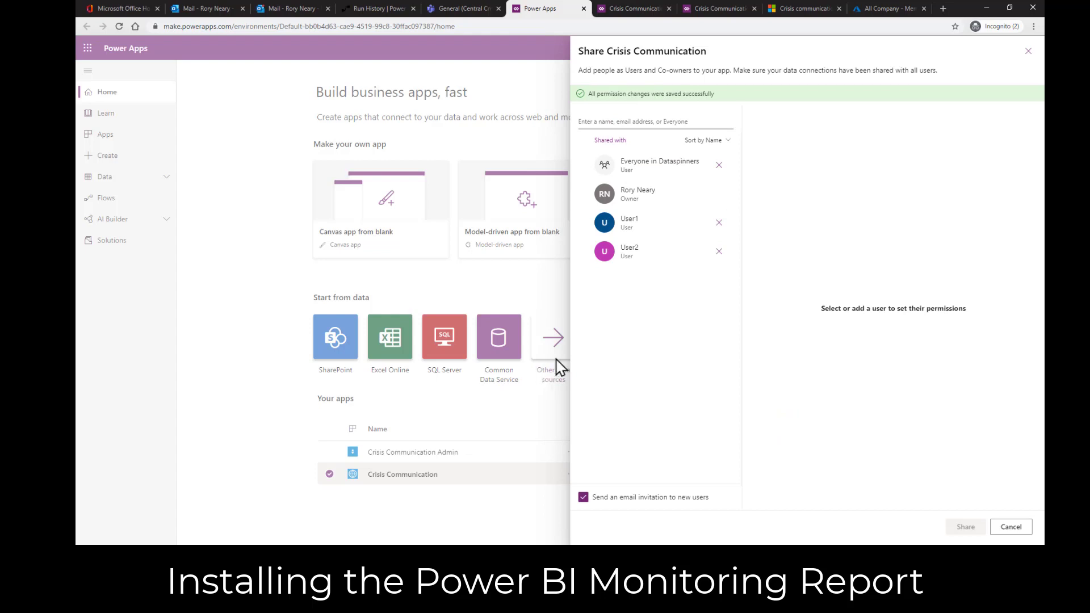
{"action": "left_click", "coordinate": [1028, 51]}
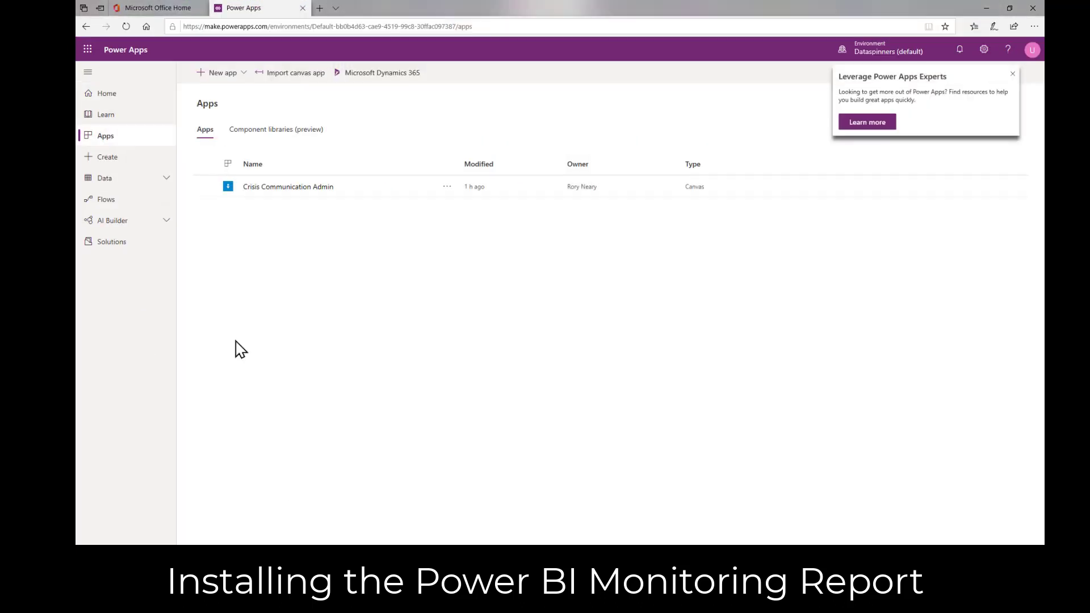
Play Crisis Communication as the test user, signing in to RSS and allowing connections and location.
{"action": "left_click", "coordinate": [126, 27]}
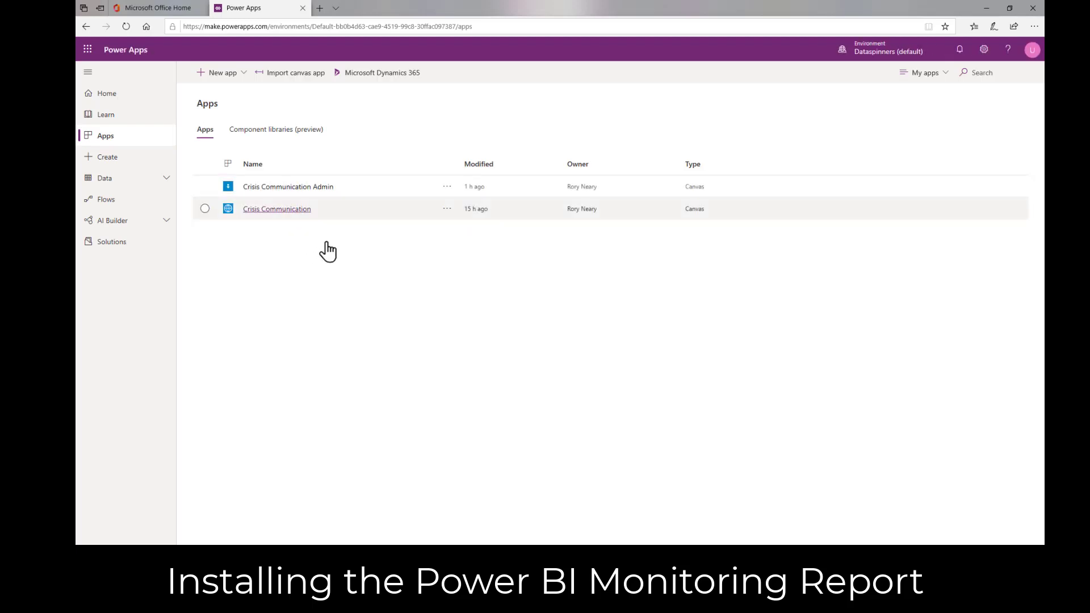
{"action": "left_click", "coordinate": [447, 208]}
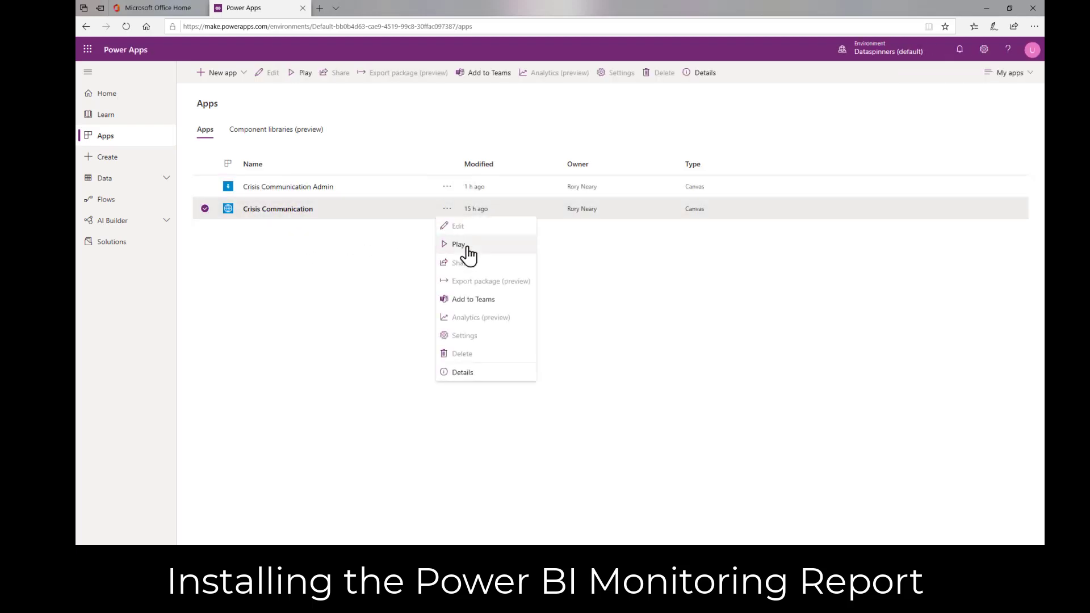
{"action": "left_click", "coordinate": [469, 254]}
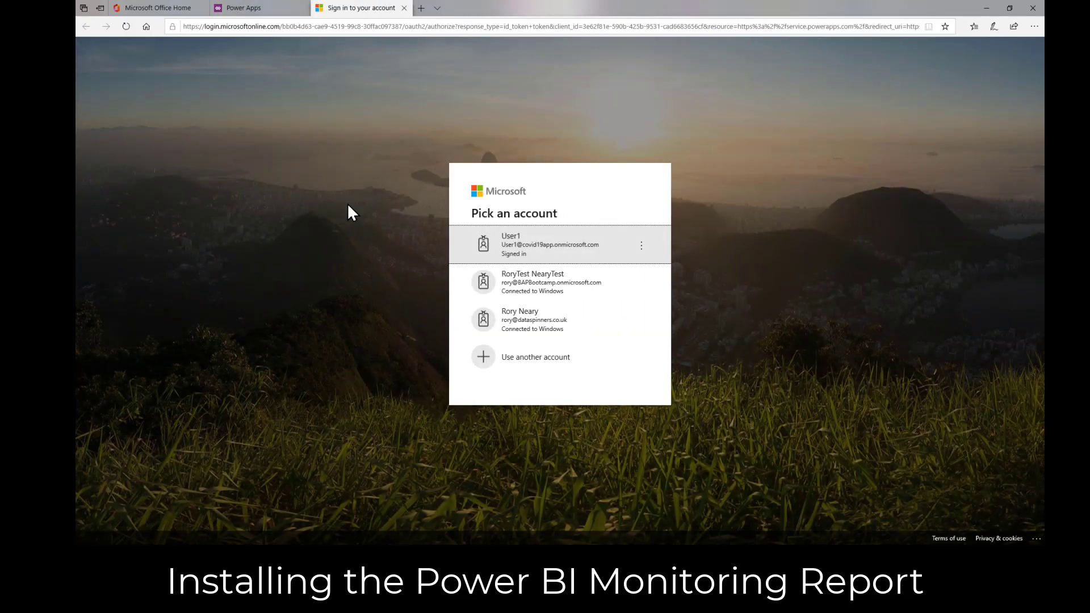
{"action": "left_click", "coordinate": [554, 256]}
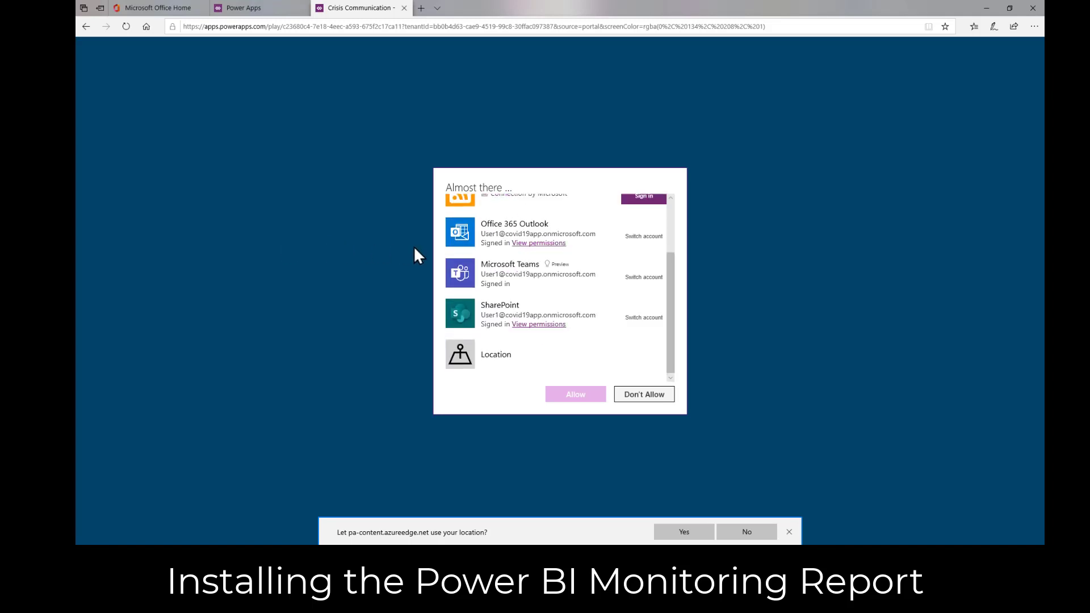
{"action": "left_click", "coordinate": [643, 251]}
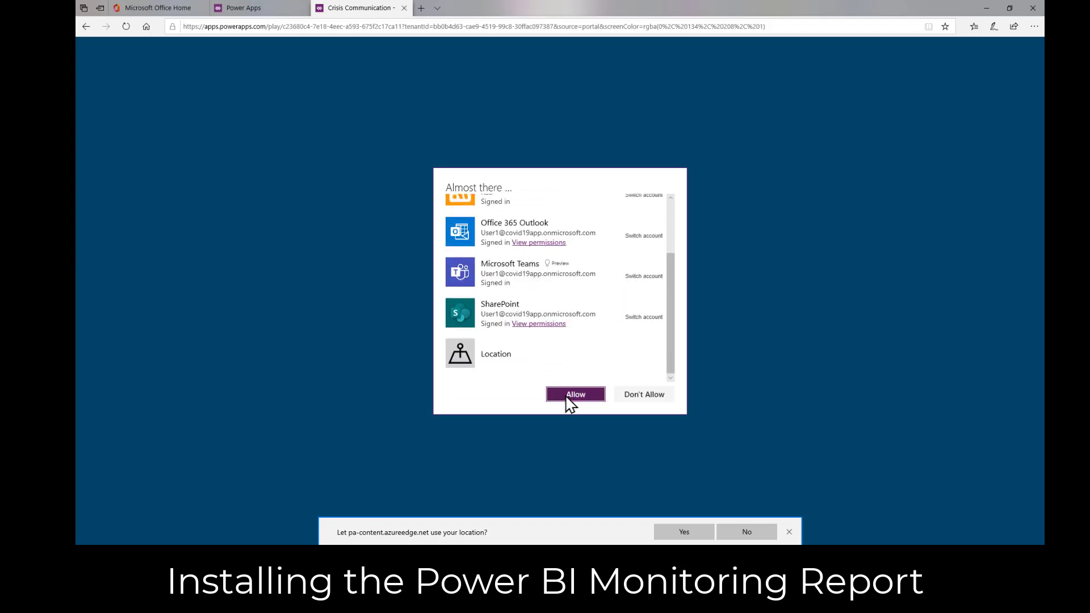
{"action": "left_click", "coordinate": [566, 399]}
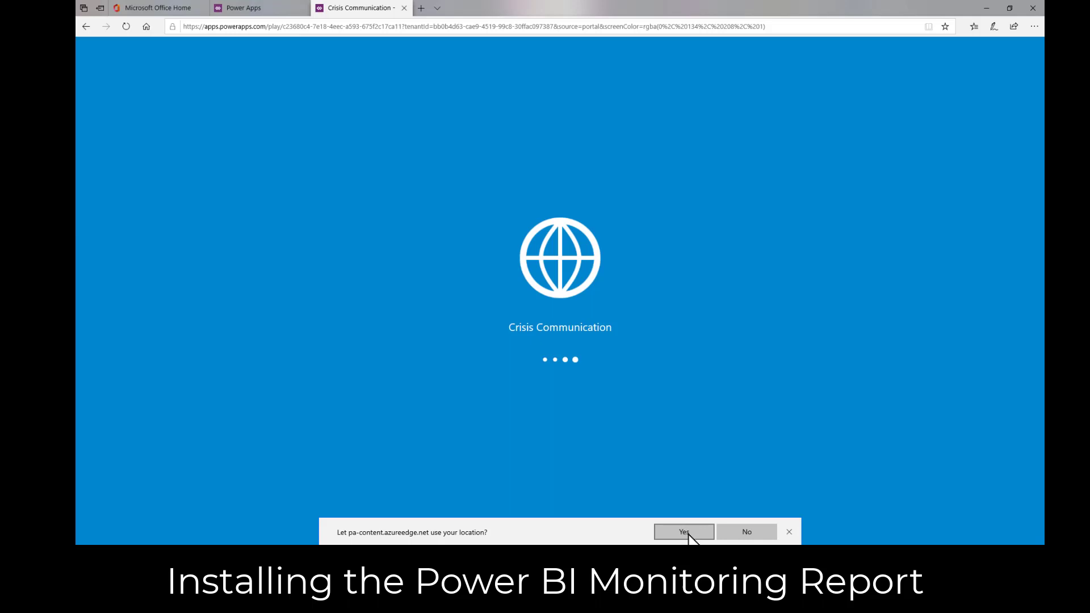
{"action": "left_click", "coordinate": [681, 531]}
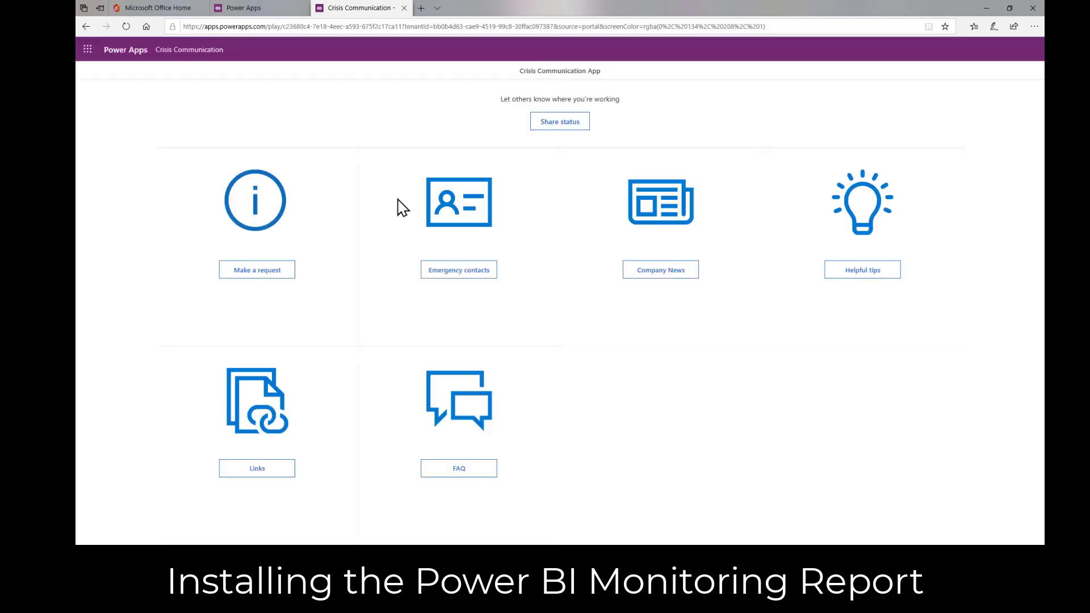
Submit an Out Of Office status for 9 to 13 March 2020.
{"action": "left_click", "coordinate": [545, 121]}
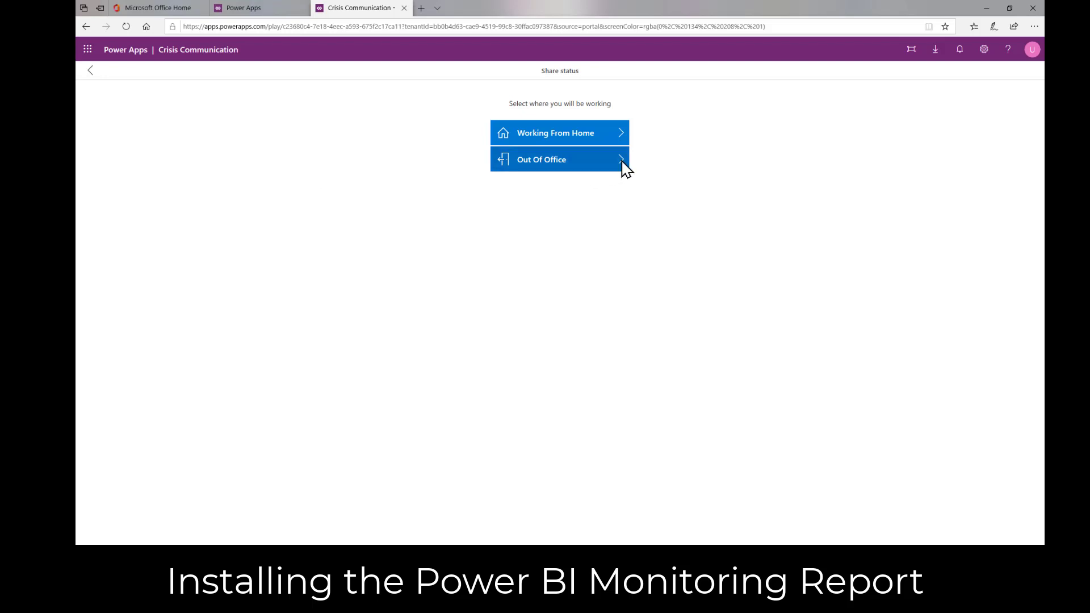
{"action": "left_click", "coordinate": [621, 162]}
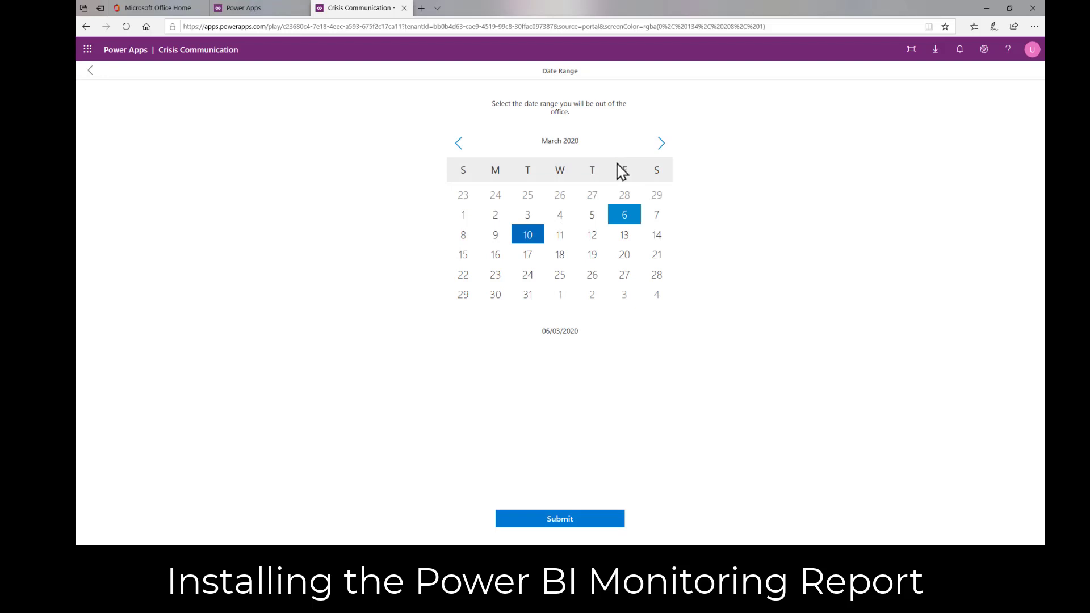
{"action": "left_click", "coordinate": [505, 242]}
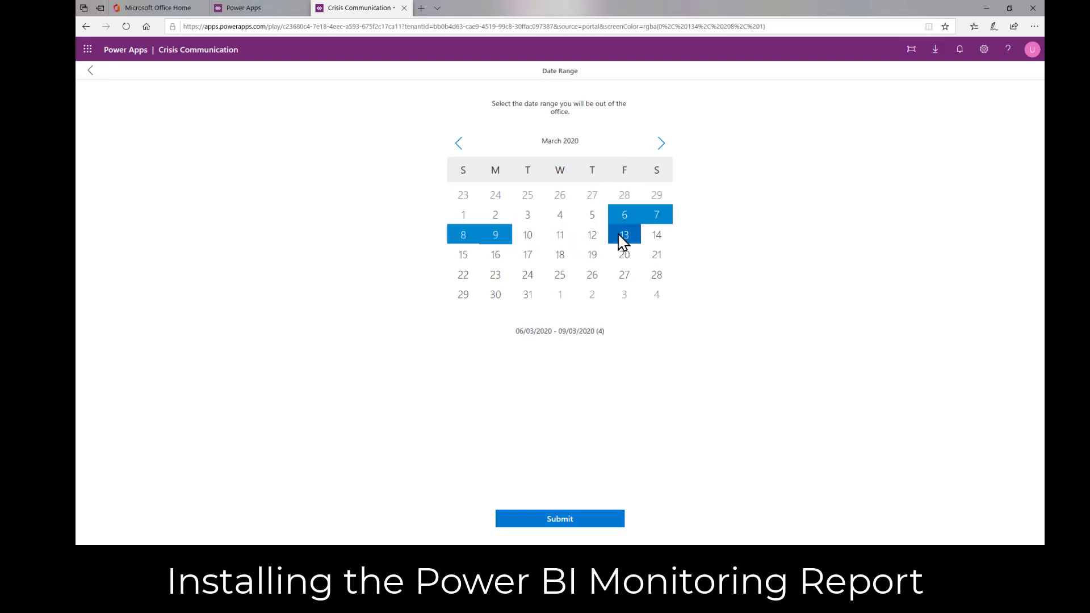
{"action": "left_click", "coordinate": [622, 240]}
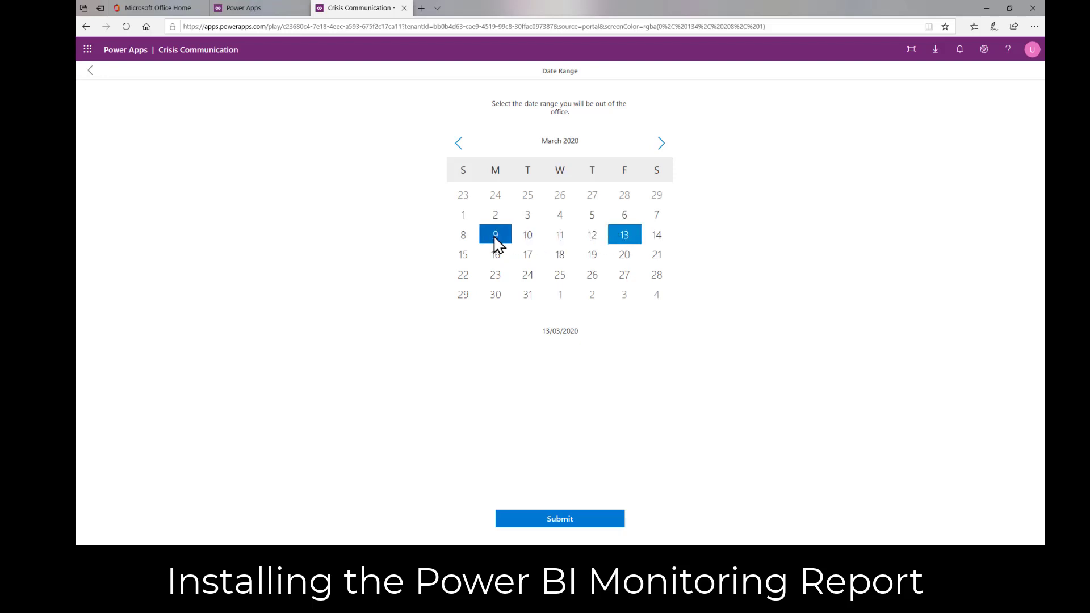
{"action": "left_click", "coordinate": [499, 241]}
{"action": "left_click", "coordinate": [622, 238]}
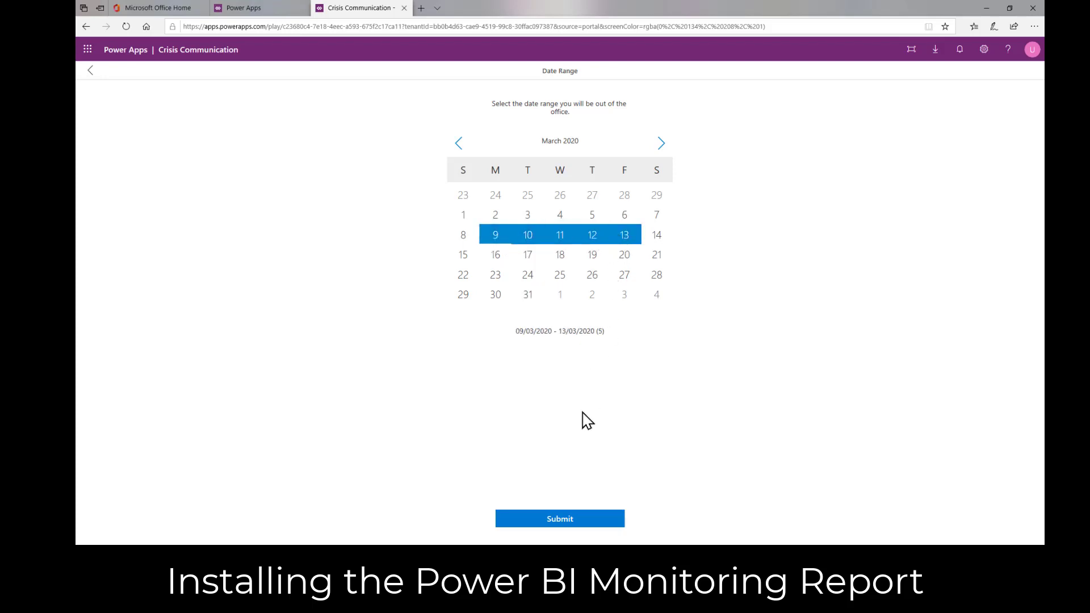
{"action": "left_click", "coordinate": [562, 519]}
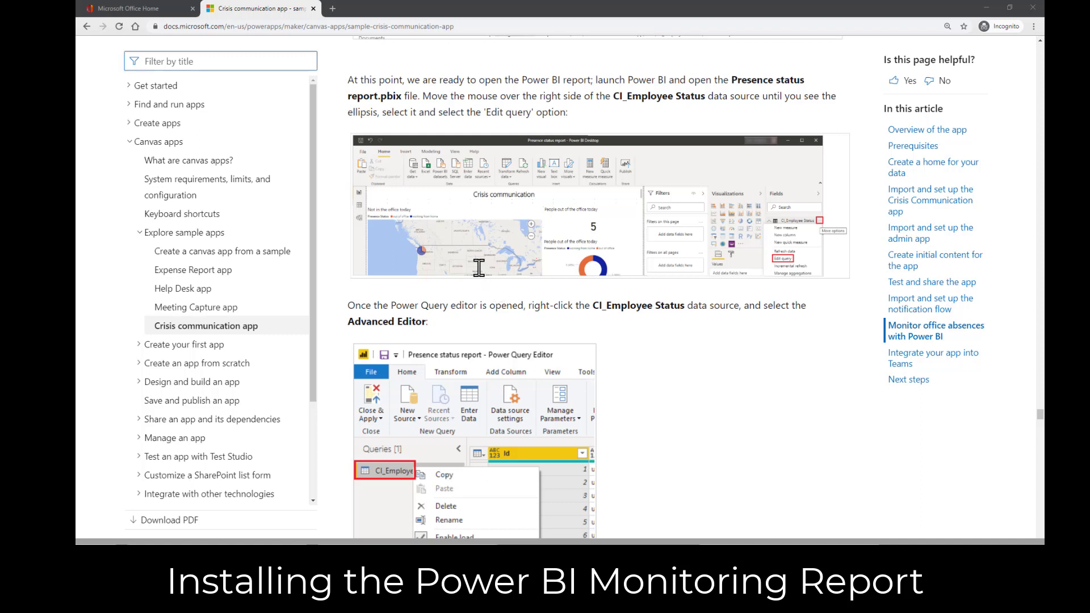
Go from the Office 365 home page to SharePoint and open the Crisis Information site.
{"action": "left_click", "coordinate": [145, 9]}
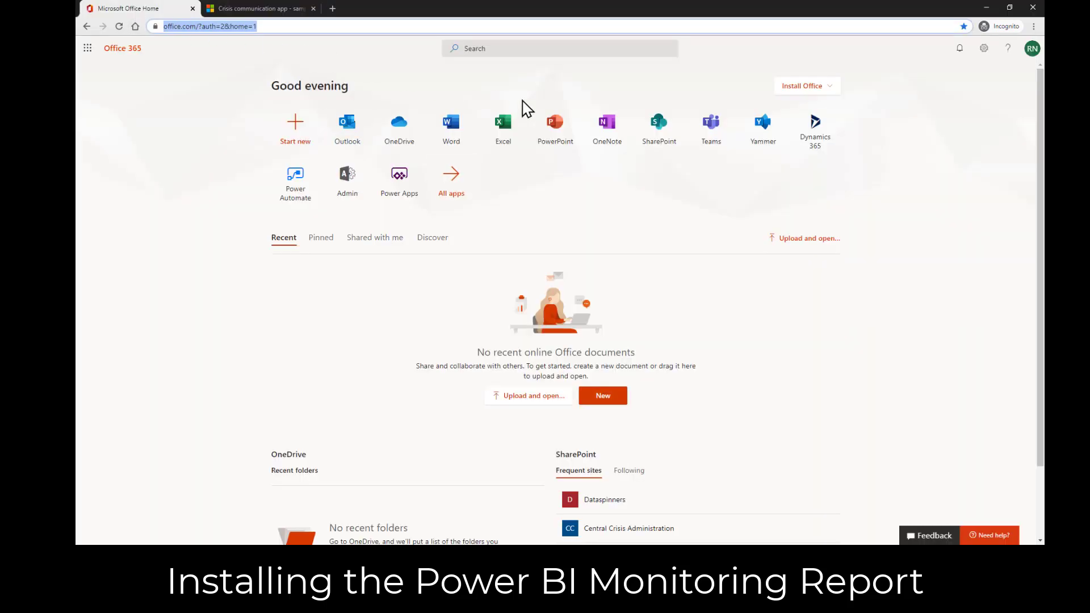
{"action": "left_click", "coordinate": [657, 137]}
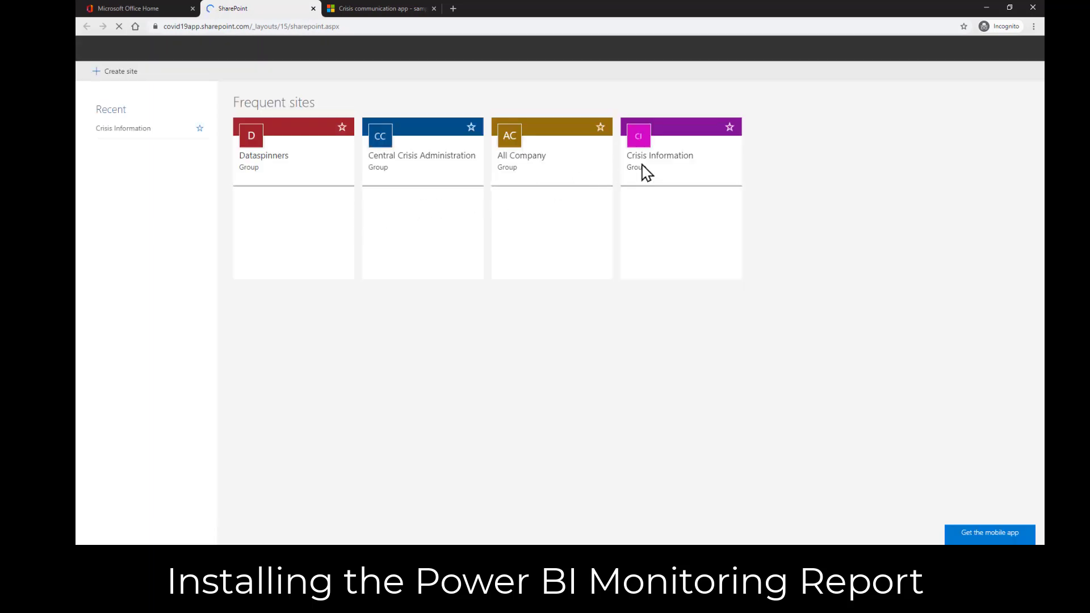
{"action": "left_click", "coordinate": [645, 172]}
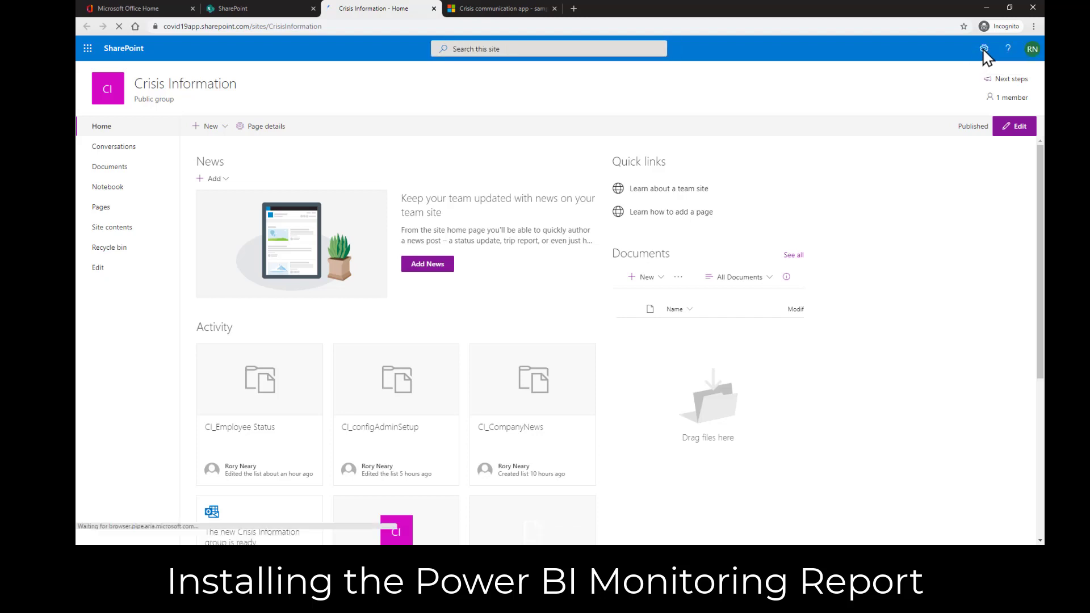
Set the CI_Employee Status list to show on the Quick Launch and save the change.
{"action": "left_click", "coordinate": [984, 49]}
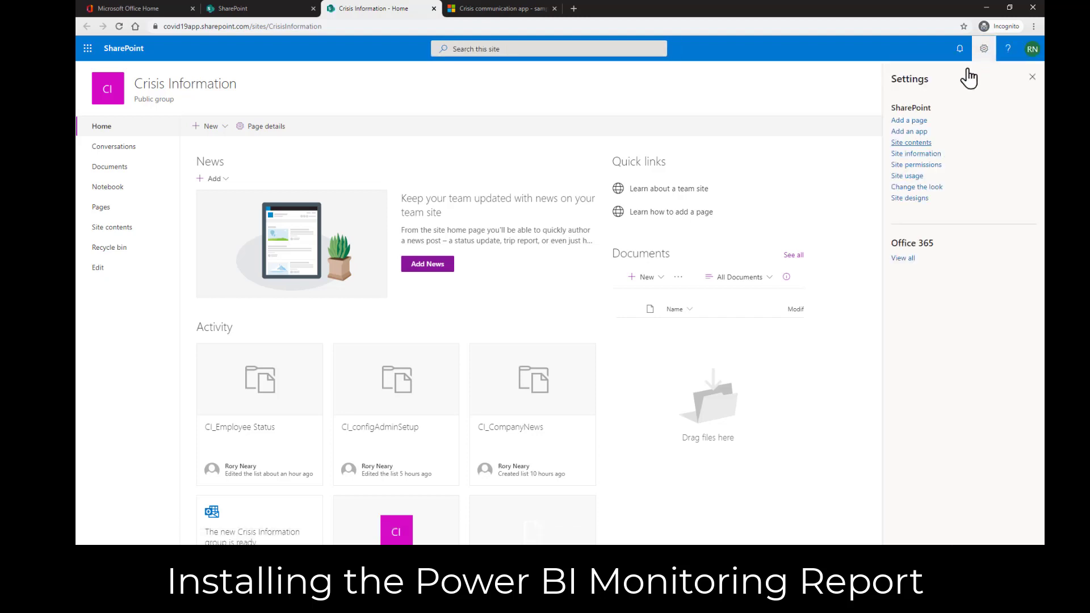
{"action": "left_click", "coordinate": [911, 143]}
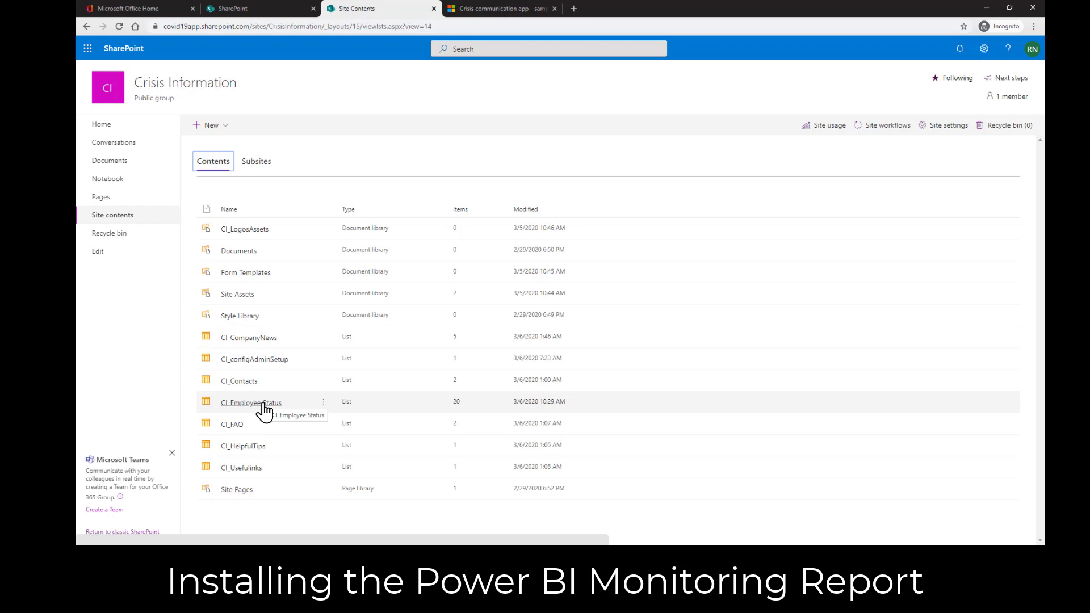
{"action": "left_click", "coordinate": [323, 403]}
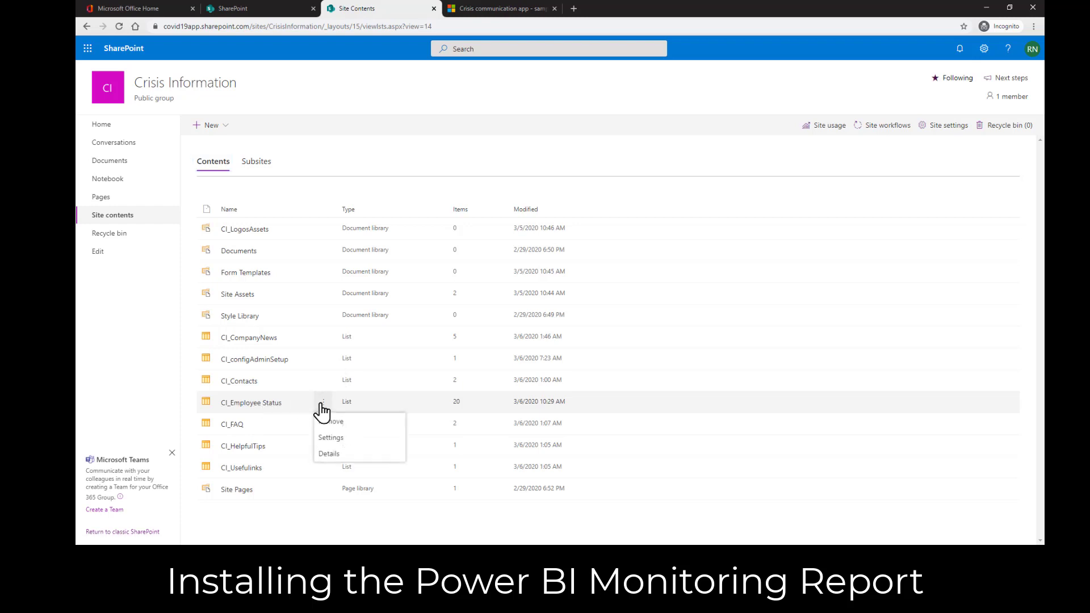
{"action": "left_click", "coordinate": [331, 438]}
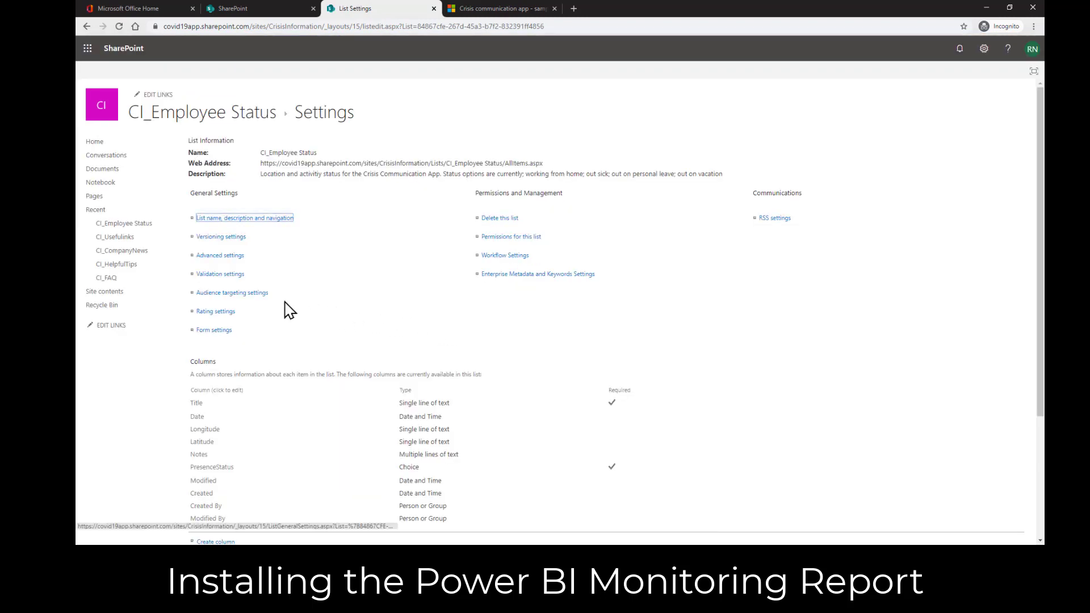
{"action": "left_click", "coordinate": [256, 219]}
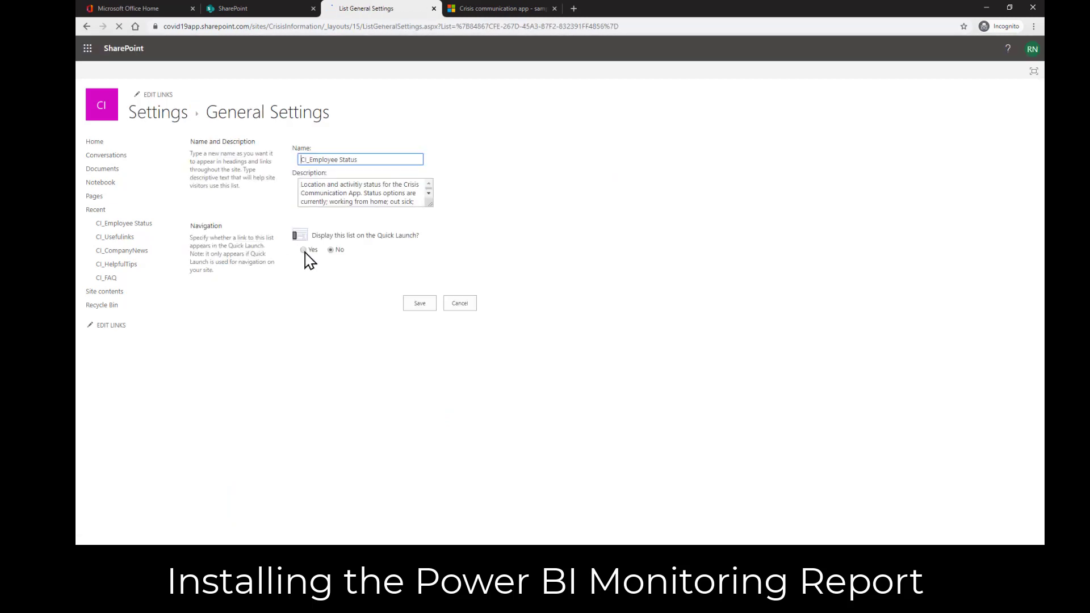
{"action": "left_click", "coordinate": [304, 250]}
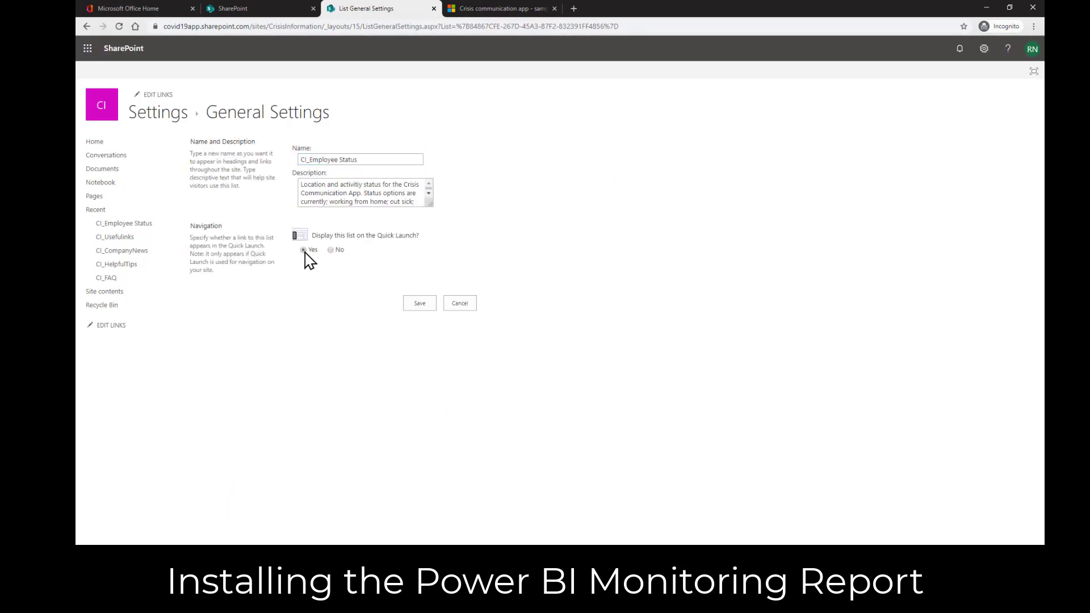
{"action": "left_click", "coordinate": [420, 305]}
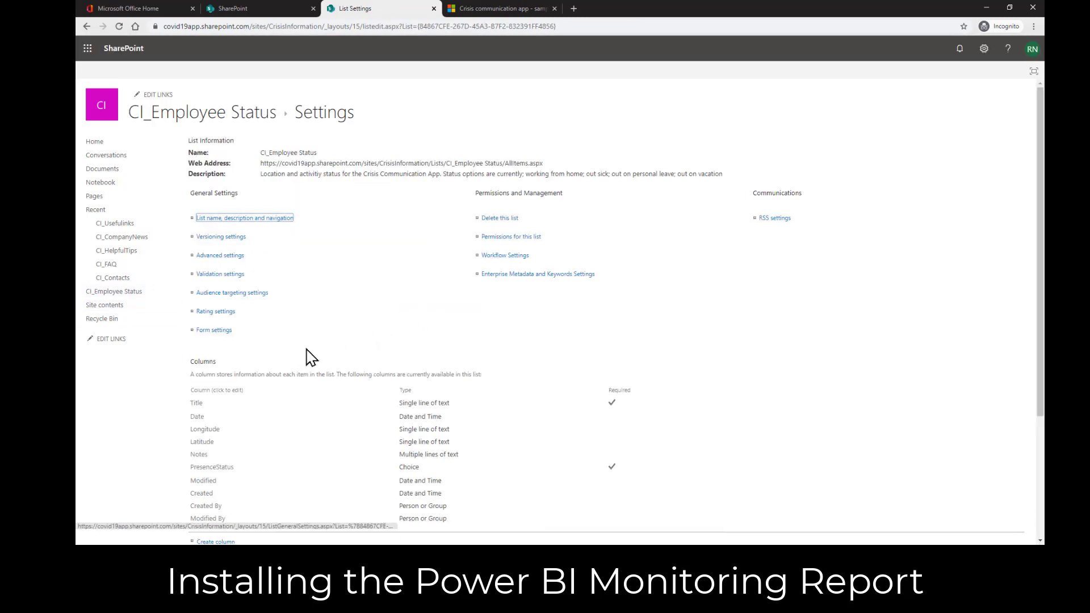
Open the CI_Employee Status list items and review its All Items view without changes.
{"action": "left_click", "coordinate": [210, 115]}
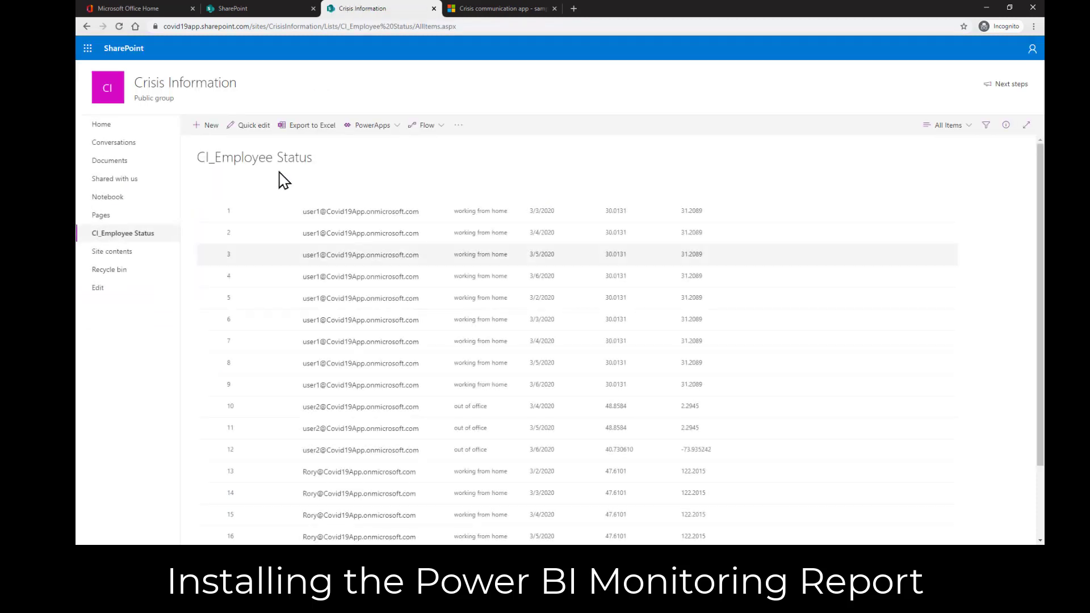
{"action": "left_click", "coordinate": [964, 131]}
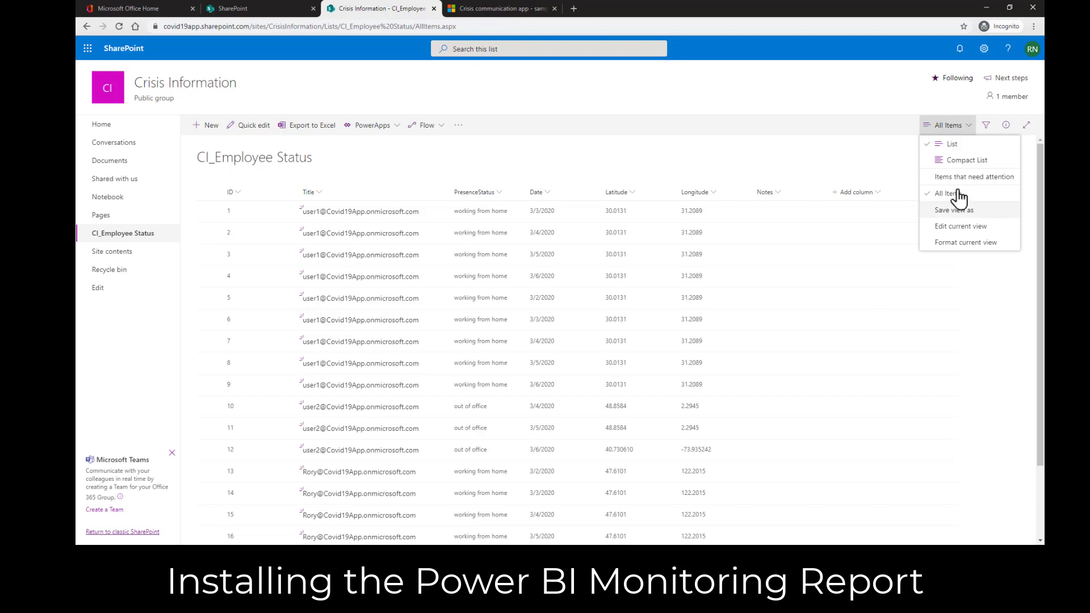
{"action": "left_click", "coordinate": [957, 230]}
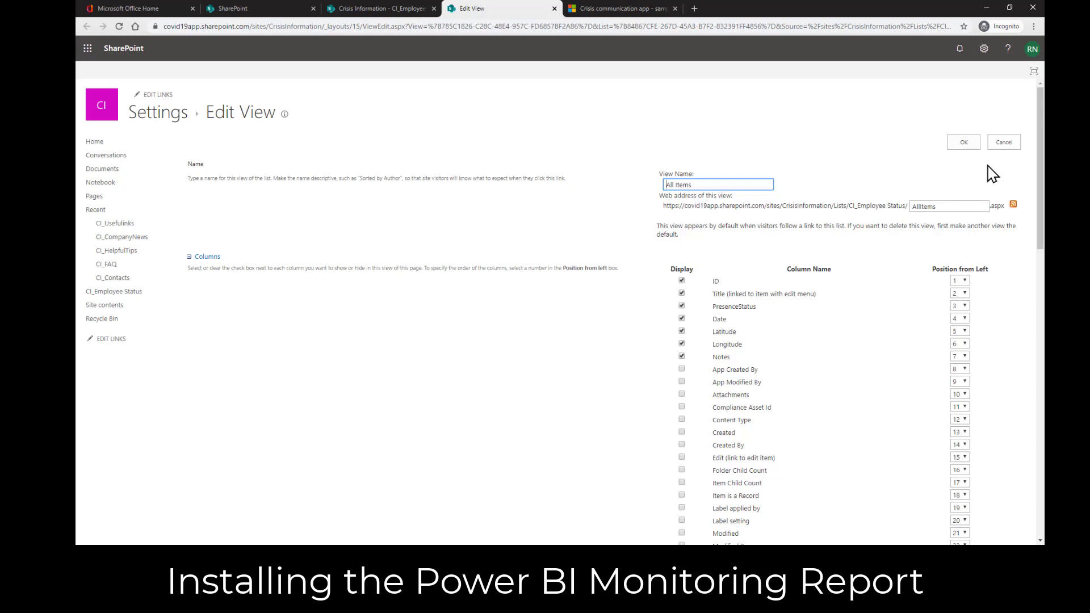
{"action": "left_click", "coordinate": [1002, 143]}
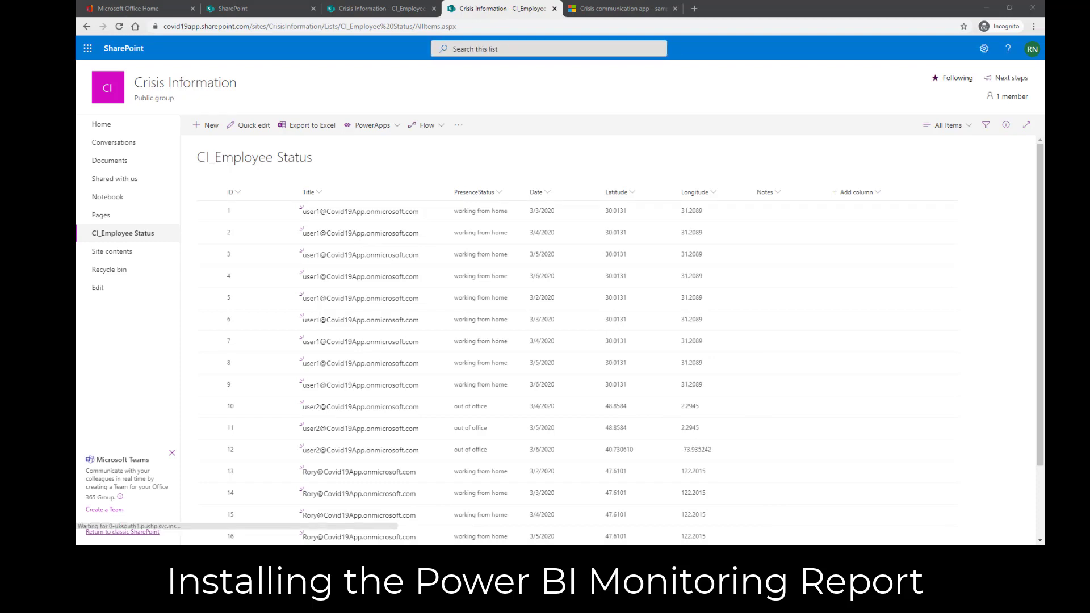
{"action": "left_click_drag", "start_coordinate": [287, 542], "coordinate": [571, 63]}
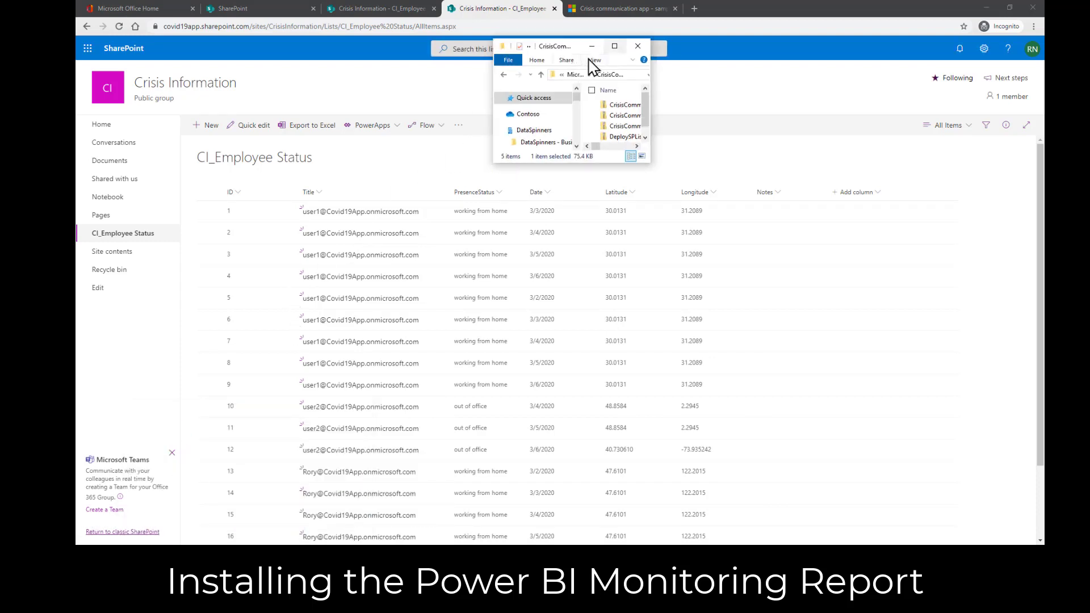
Open 'Presence status report' from the CrisisCommunicationPackage folder and close the 'Unable to open document' warning.
{"action": "left_click", "coordinate": [616, 50]}
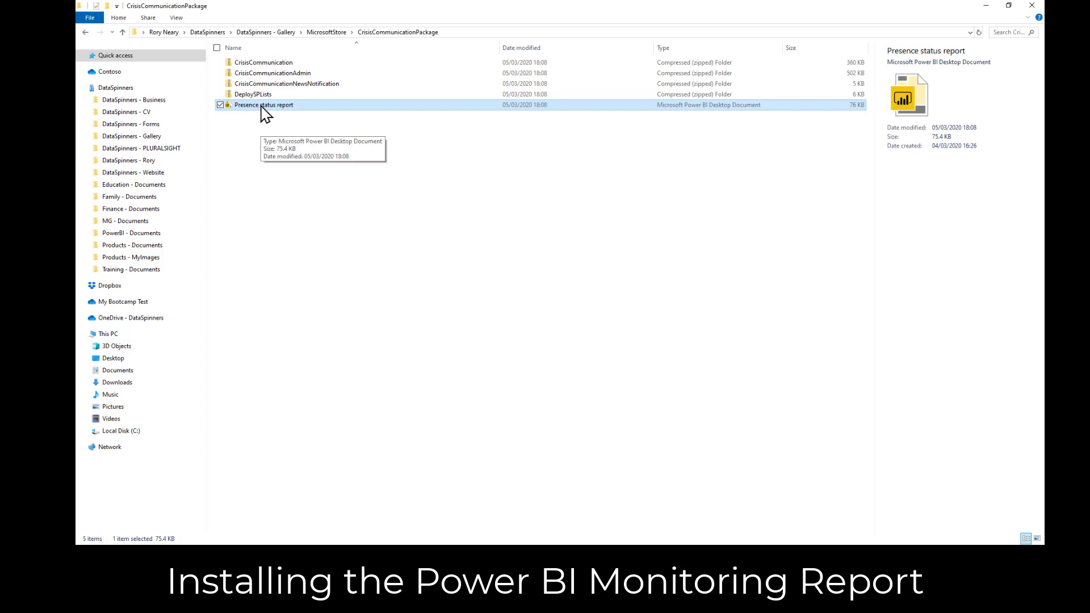
{"action": "double_click", "coordinate": [261, 106]}
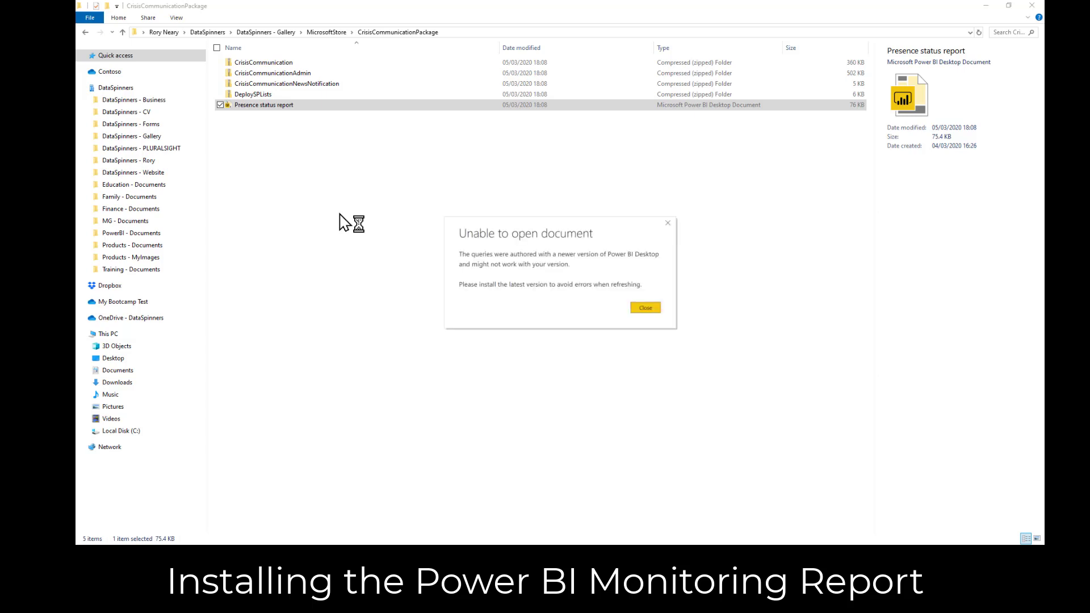
{"action": "left_click", "coordinate": [645, 308]}
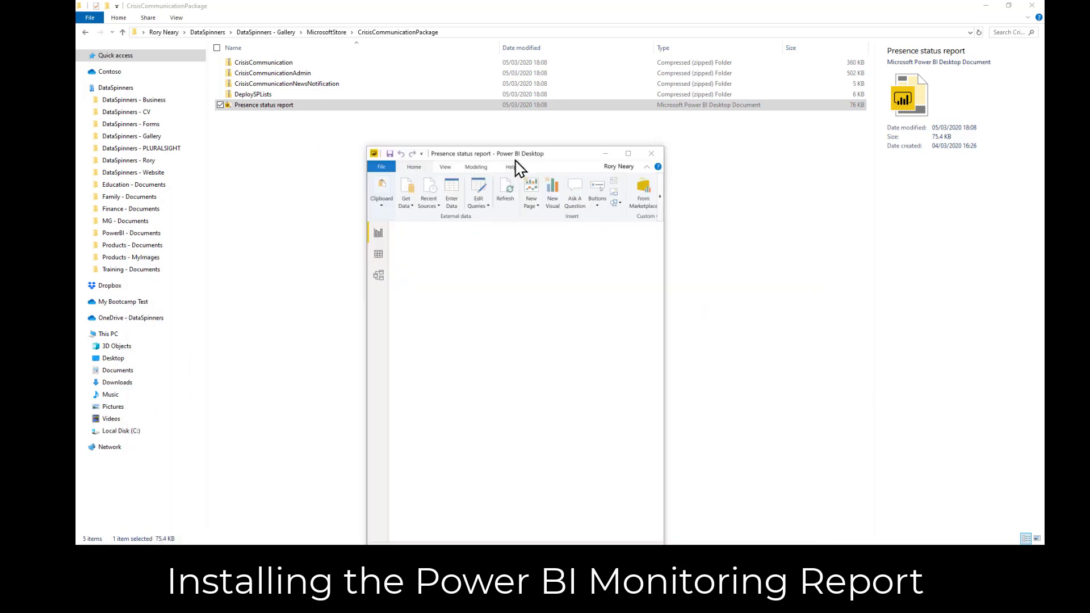
Maximize Power BI Desktop and bring up the CI_Employee Status query with Edit Queries.
{"action": "left_click", "coordinate": [628, 153]}
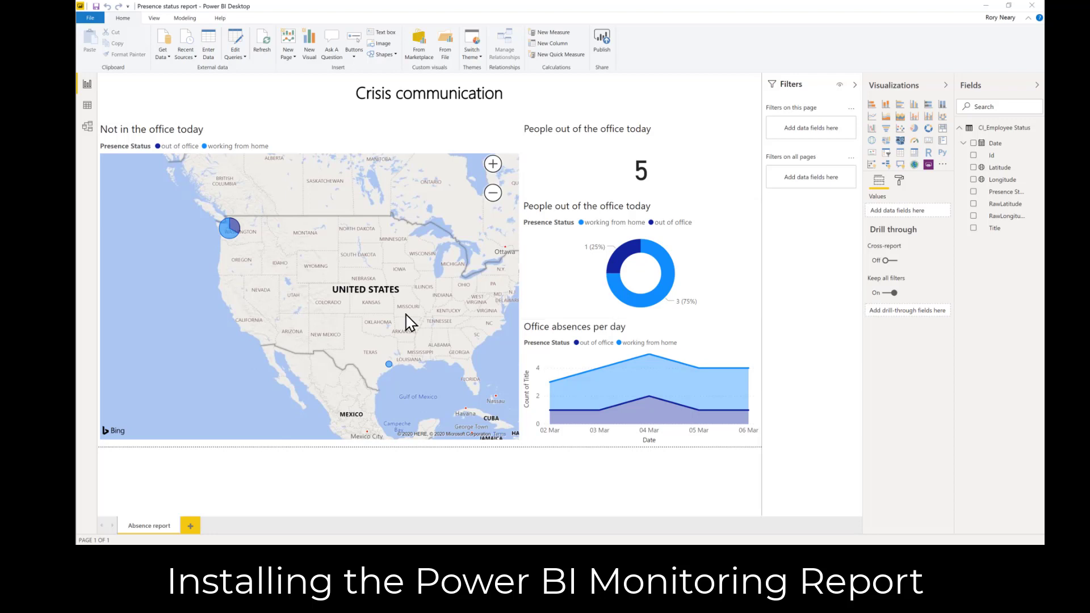
{"action": "left_click", "coordinate": [237, 49]}
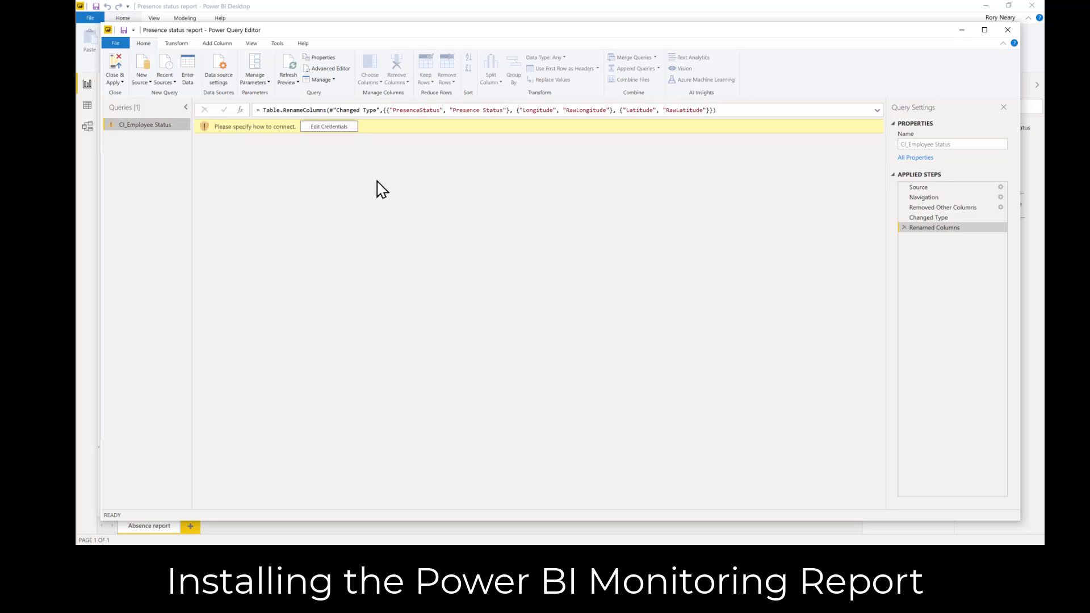
Open the Advanced Editor on the CI_Employee Status query's Source step.
{"action": "left_click", "coordinate": [937, 189]}
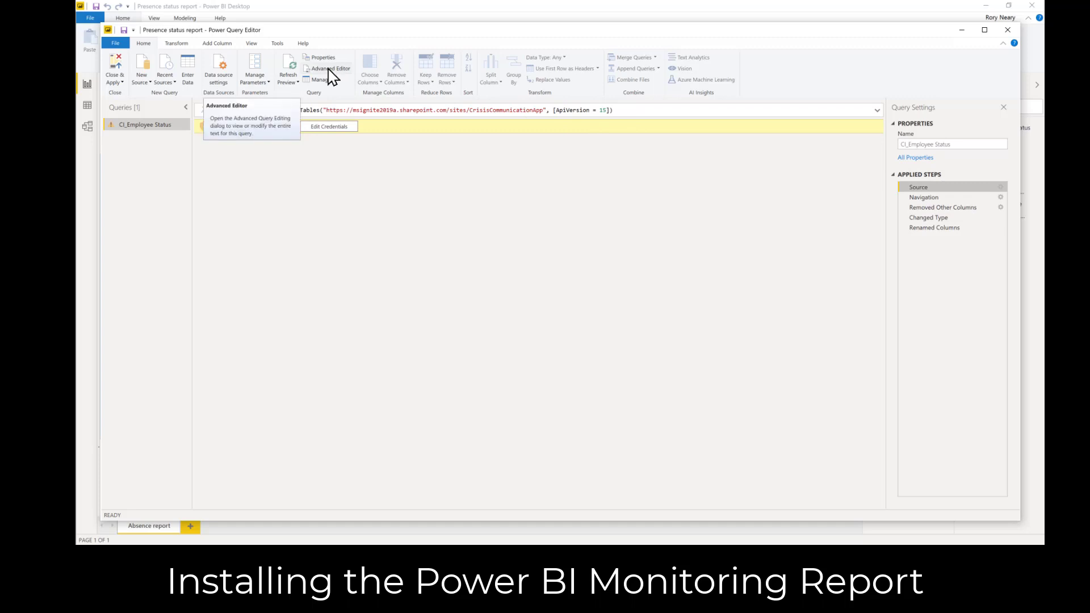
{"action": "left_click", "coordinate": [251, 44]}
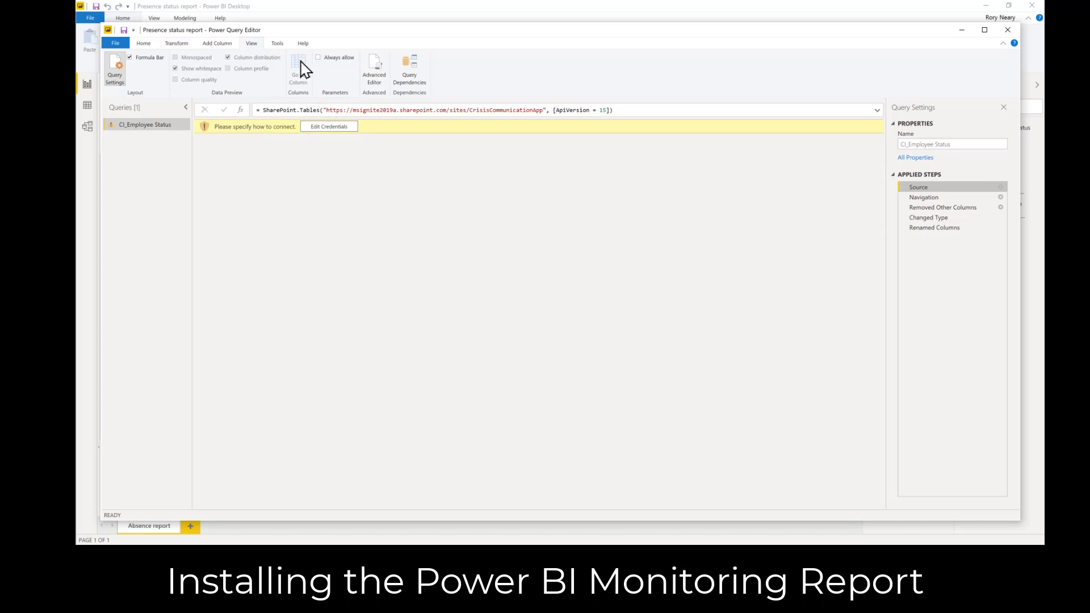
{"action": "left_click", "coordinate": [142, 46]}
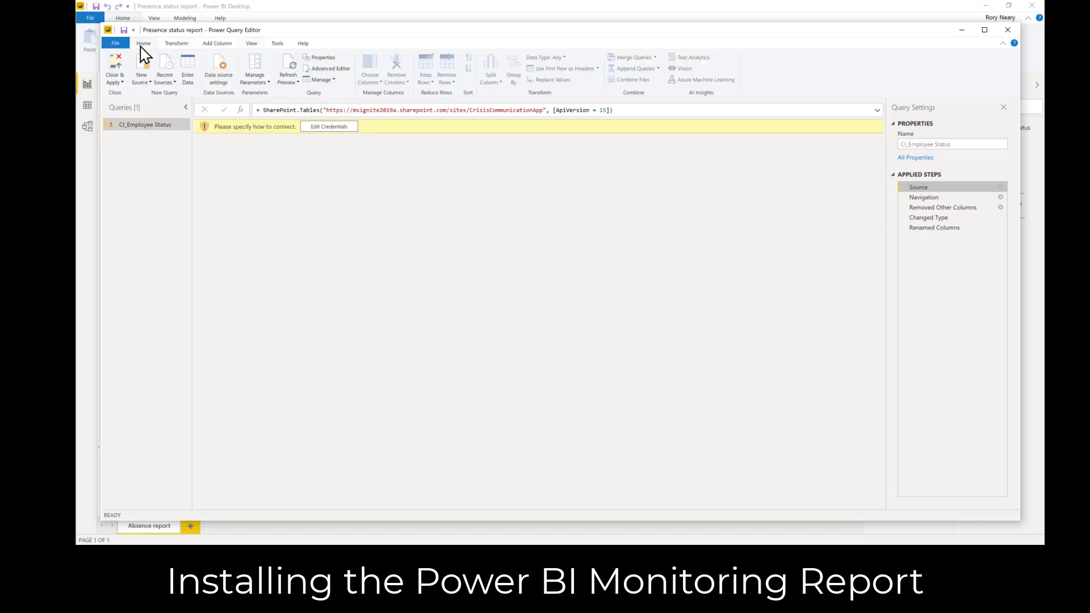
{"action": "left_click", "coordinate": [326, 68]}
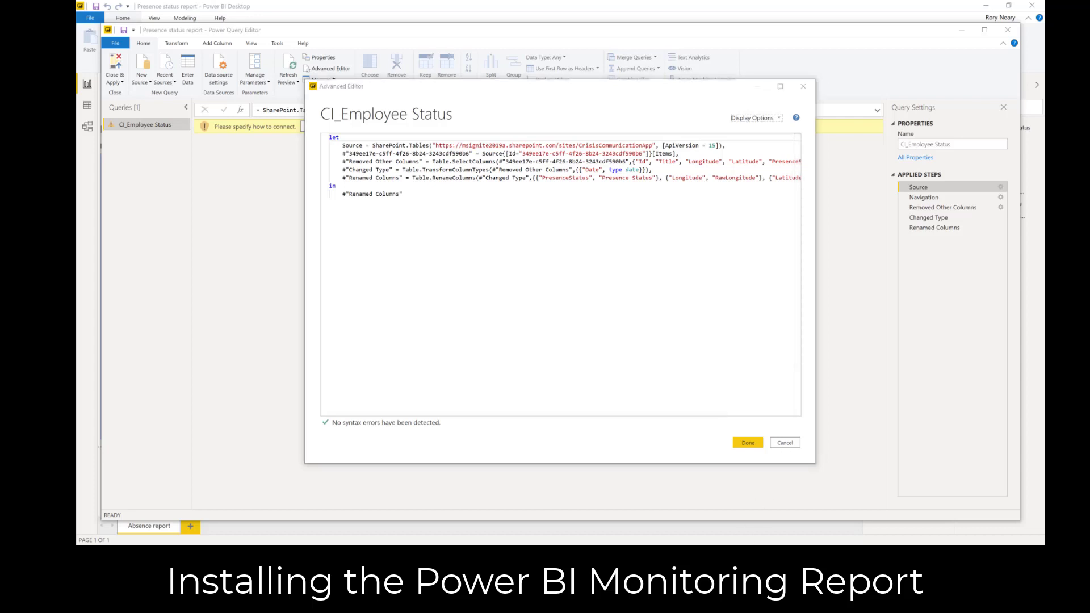
Replace the msignite2019a URL in SharePoint.Tables with the copied CrisisInformation site address.
{"action": "key", "text": "alt+Tab"}
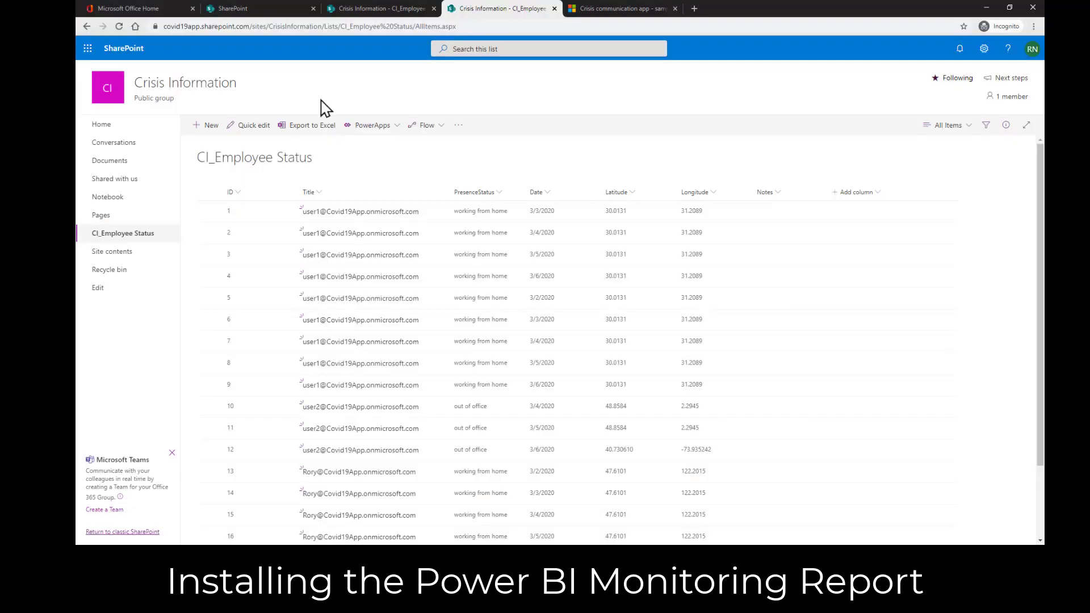
{"action": "left_click_drag", "start_coordinate": [320, 25], "coordinate": [78, 31]}
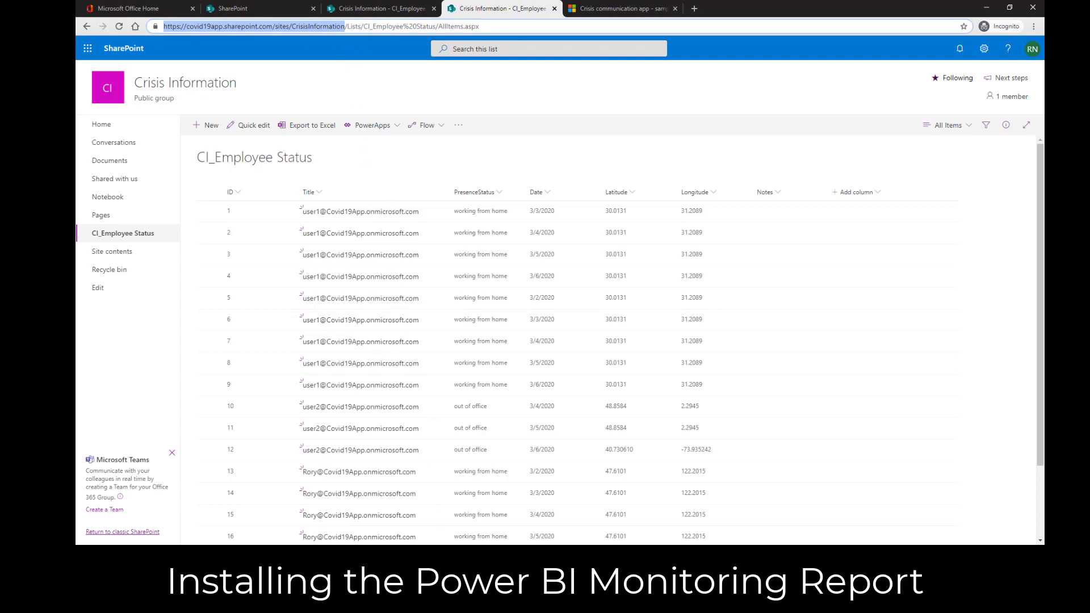
{"action": "key", "text": "alt+Tab"}
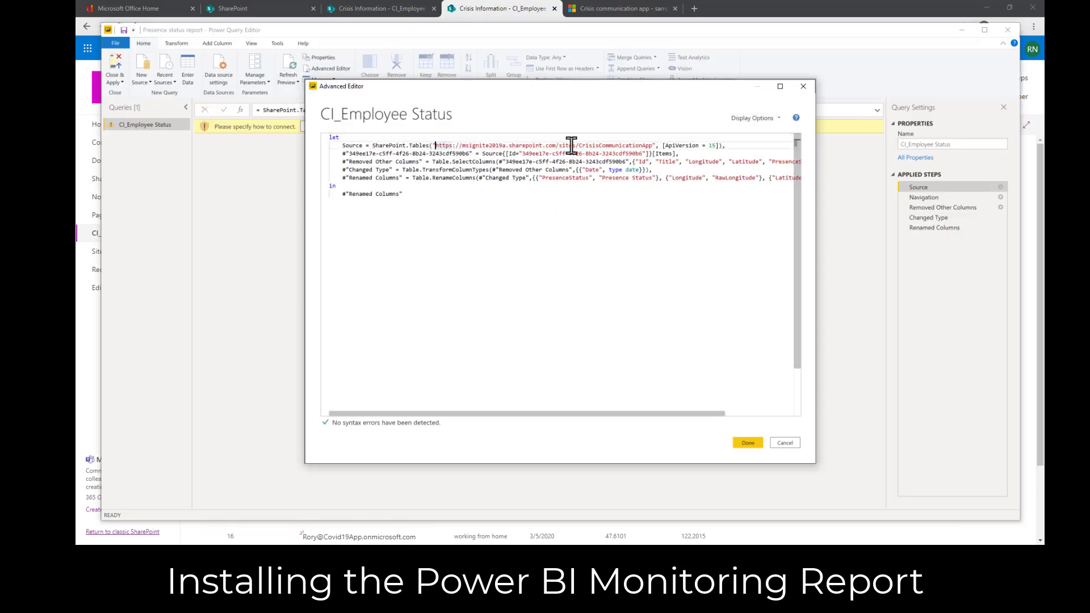
{"action": "double_click", "coordinate": [653, 146]}
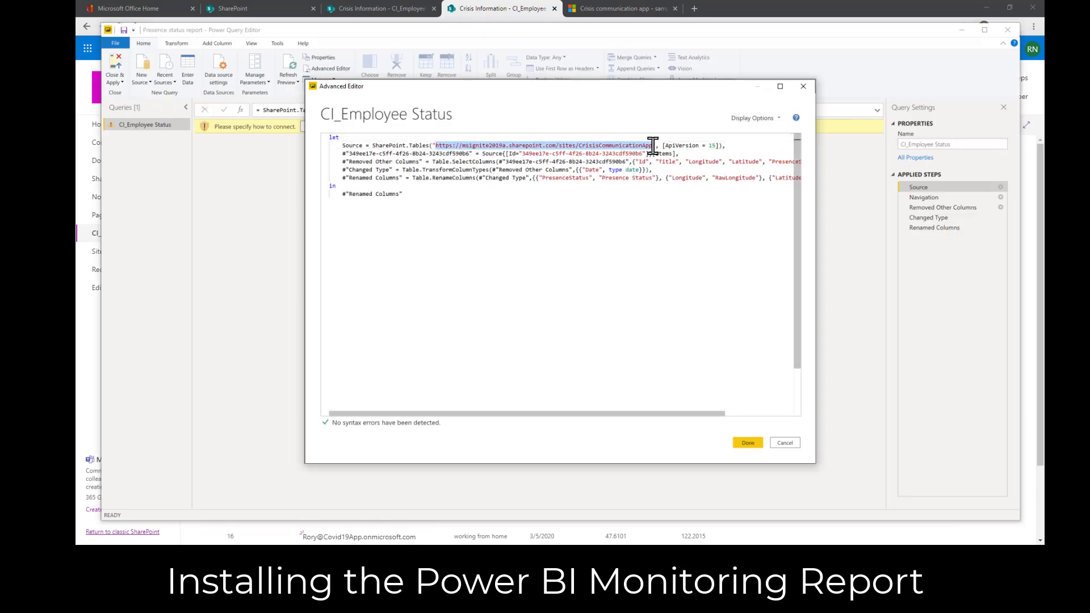
{"action": "type", "text": "https://covid19app.sharepoint.com/sites/CrisisInformation"}
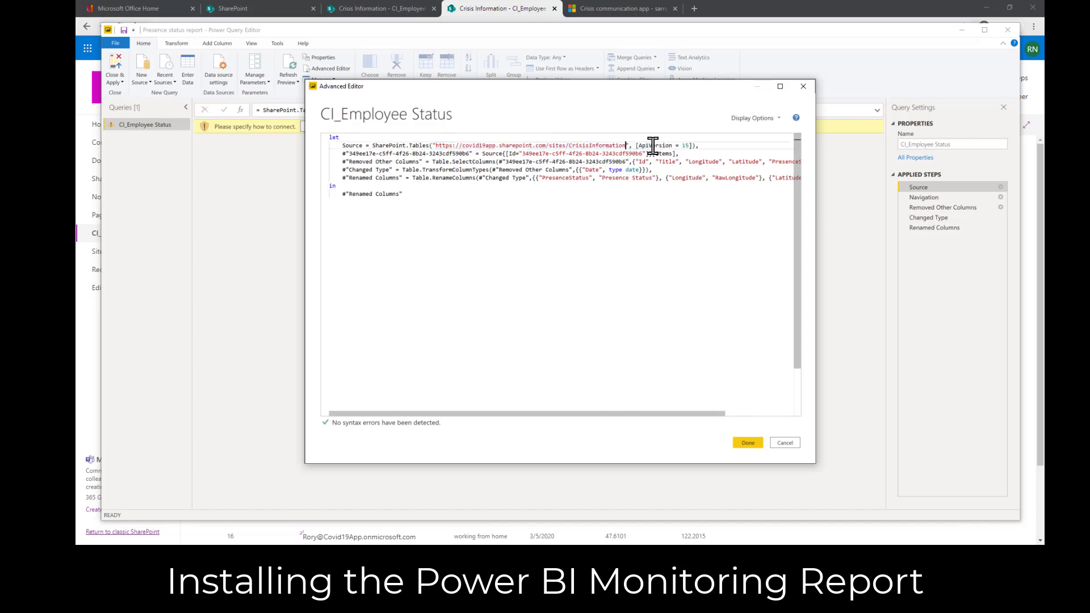
{"action": "left_click", "coordinate": [740, 444]}
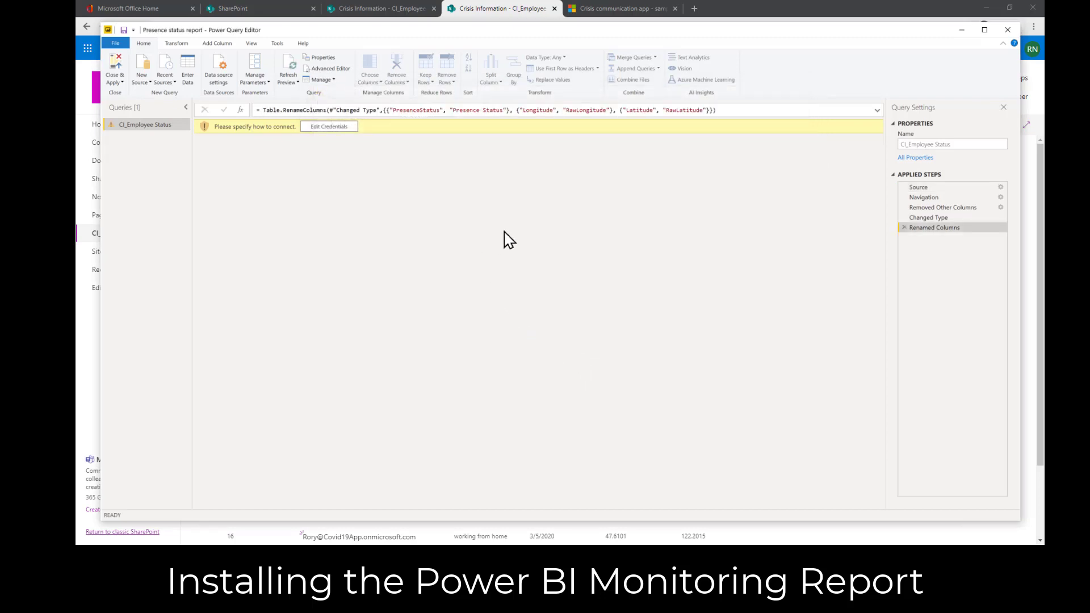
Sign in to the SharePoint source with another Microsoft account's e-mail and password.
{"action": "left_click", "coordinate": [334, 126]}
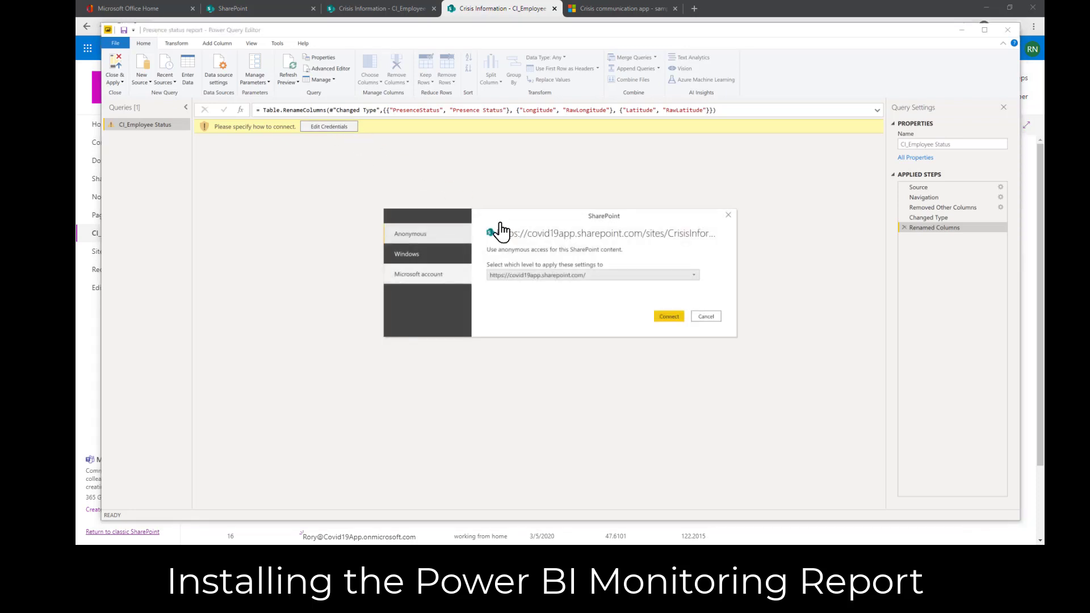
{"action": "left_click", "coordinate": [430, 277]}
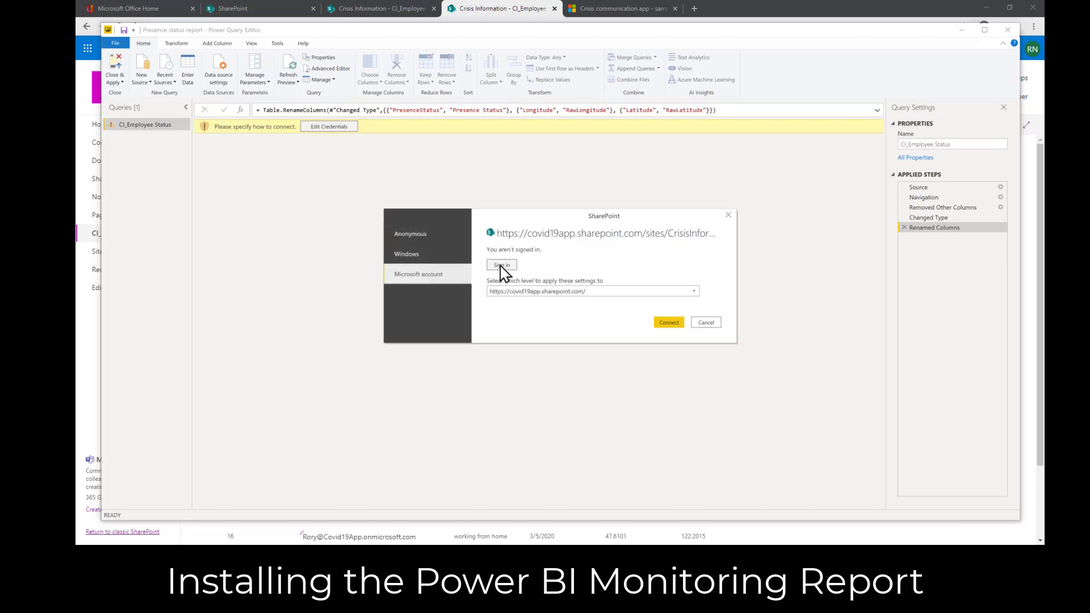
{"action": "left_click", "coordinate": [501, 266]}
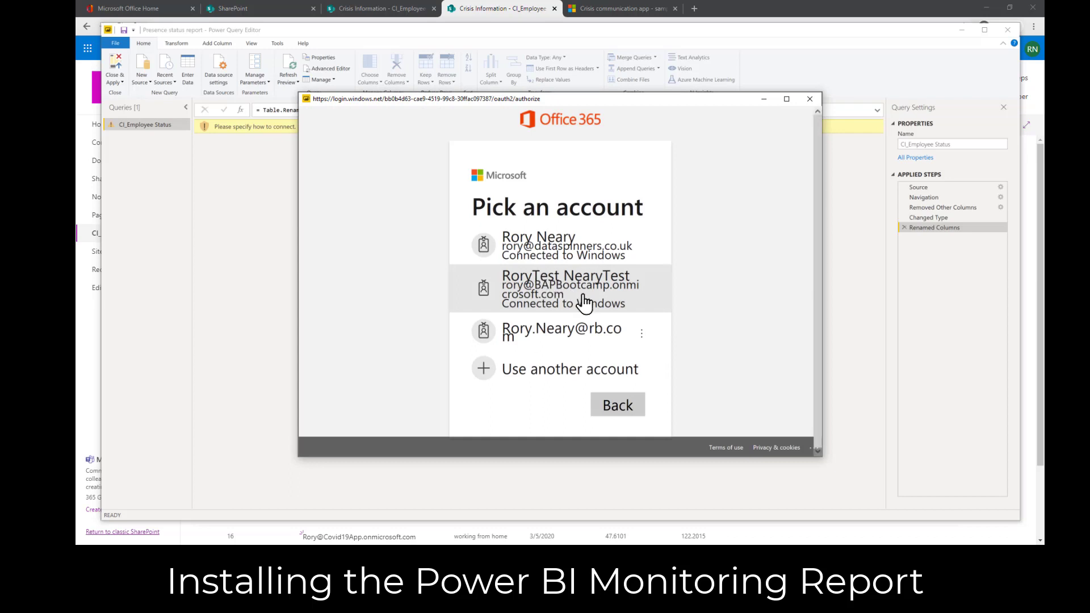
{"action": "left_click", "coordinate": [556, 366]}
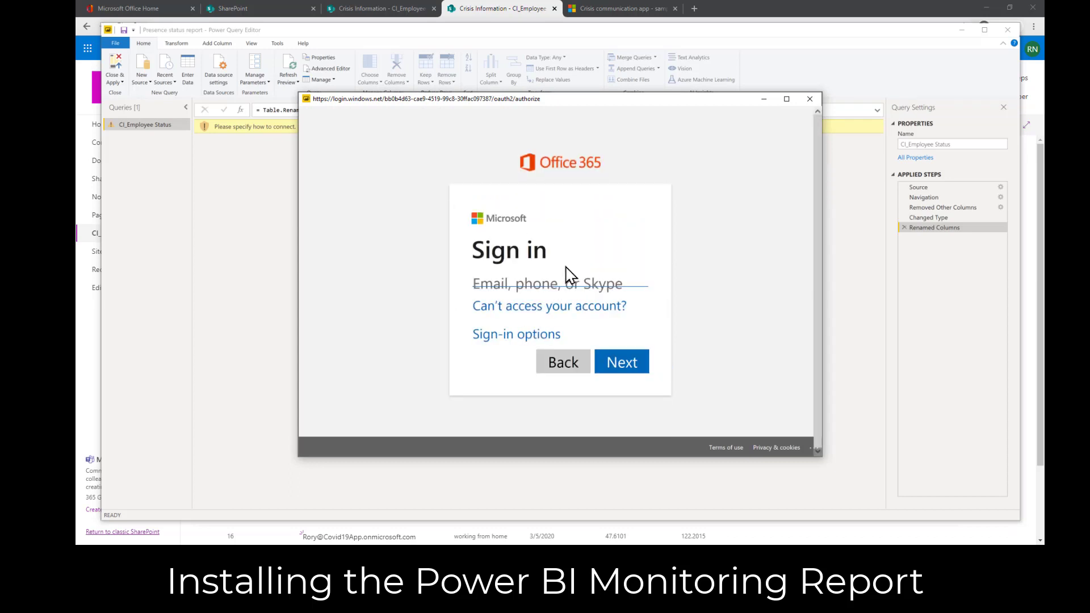
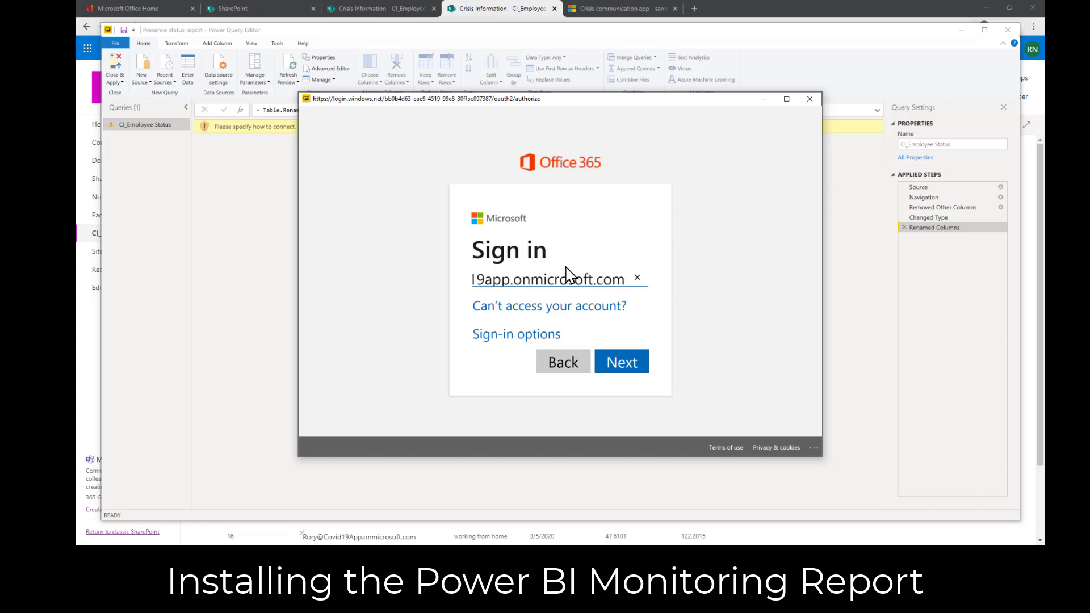
{"action": "key", "text": "ctrl+a"}
{"action": "left_click", "coordinate": [618, 366]}
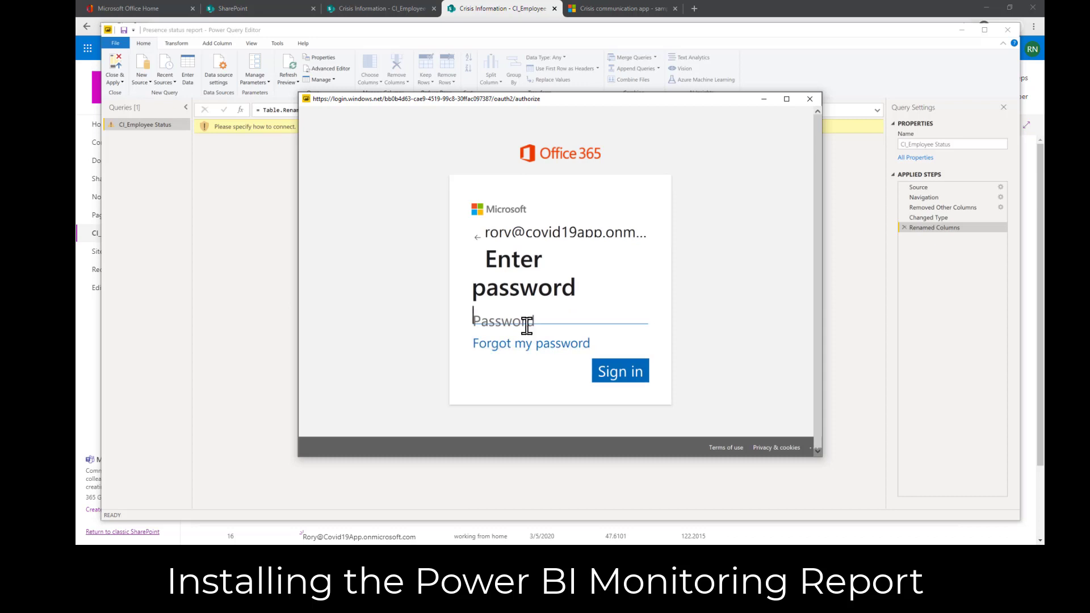
{"action": "type", "text": "••••••••••"}
{"action": "key", "text": "Return"}
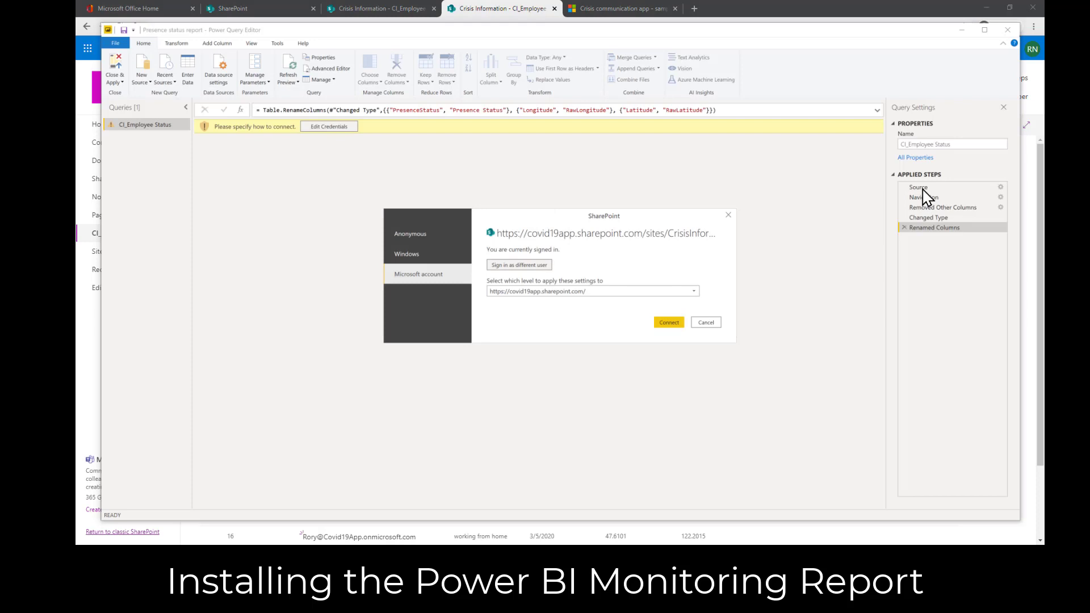
Connect with that account and view the Source step's 24 CrisisInformation site lists.
{"action": "left_click", "coordinate": [668, 322]}
{"action": "left_click", "coordinate": [668, 322]}
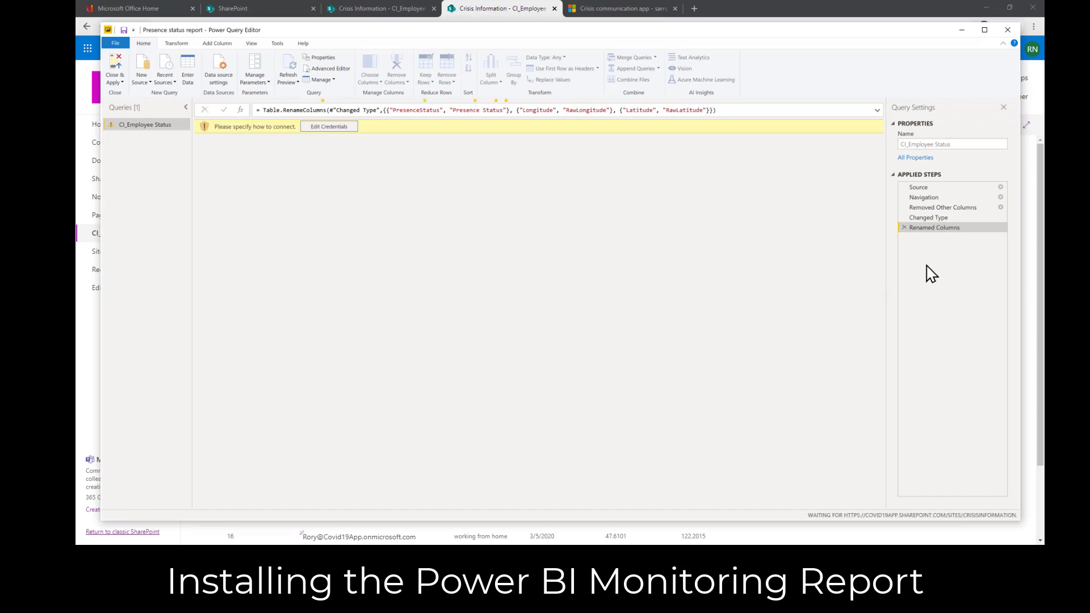
{"action": "left_click", "coordinate": [940, 200]}
{"action": "left_click", "coordinate": [942, 191]}
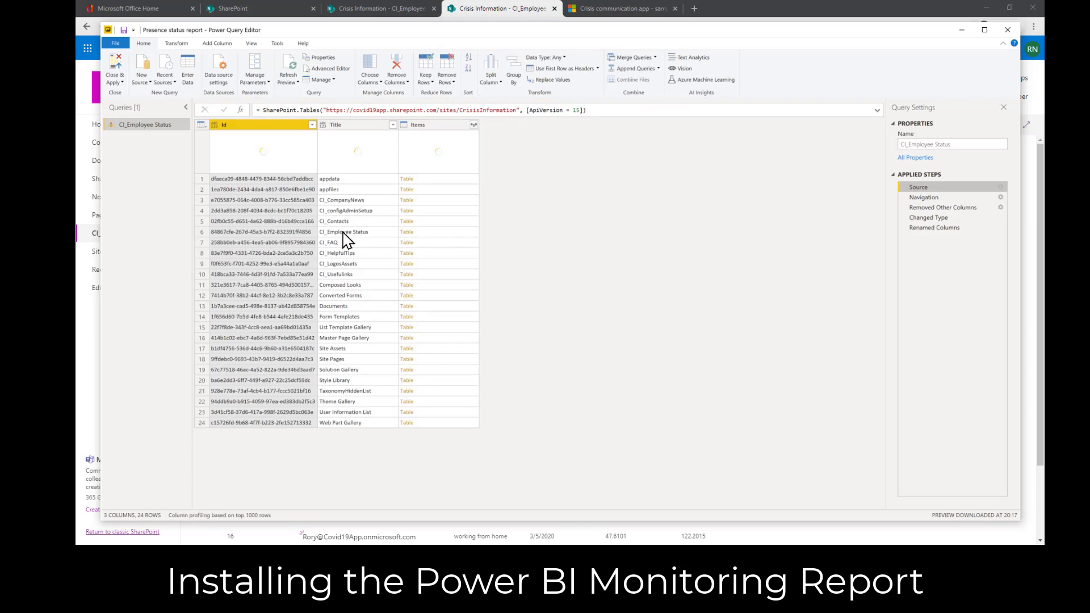
Copy the CI_Employee Status list's Id and paste it over the old GUID in line 2's step name.
{"action": "left_click", "coordinate": [302, 233]}
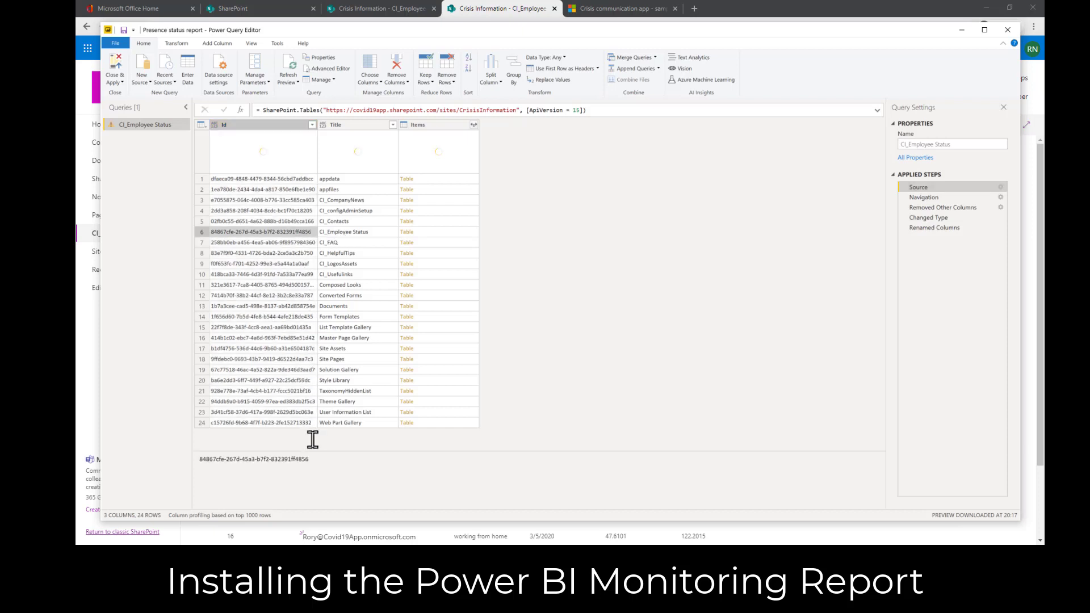
{"action": "left_click_drag", "start_coordinate": [309, 458], "coordinate": [201, 461]}
{"action": "key", "text": "ctrl+c"}
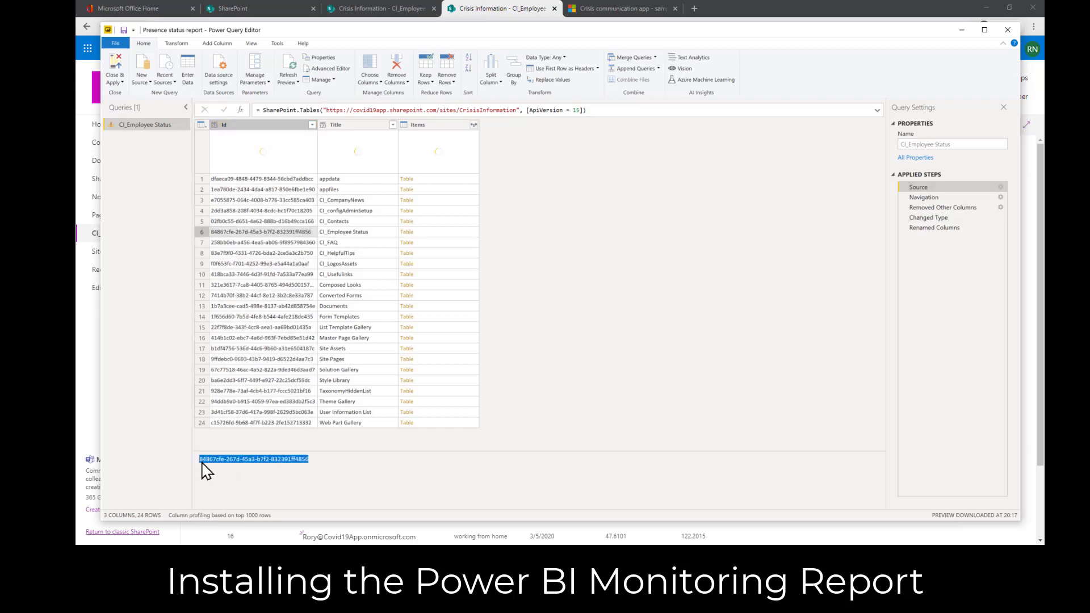
{"action": "left_click", "coordinate": [323, 68]}
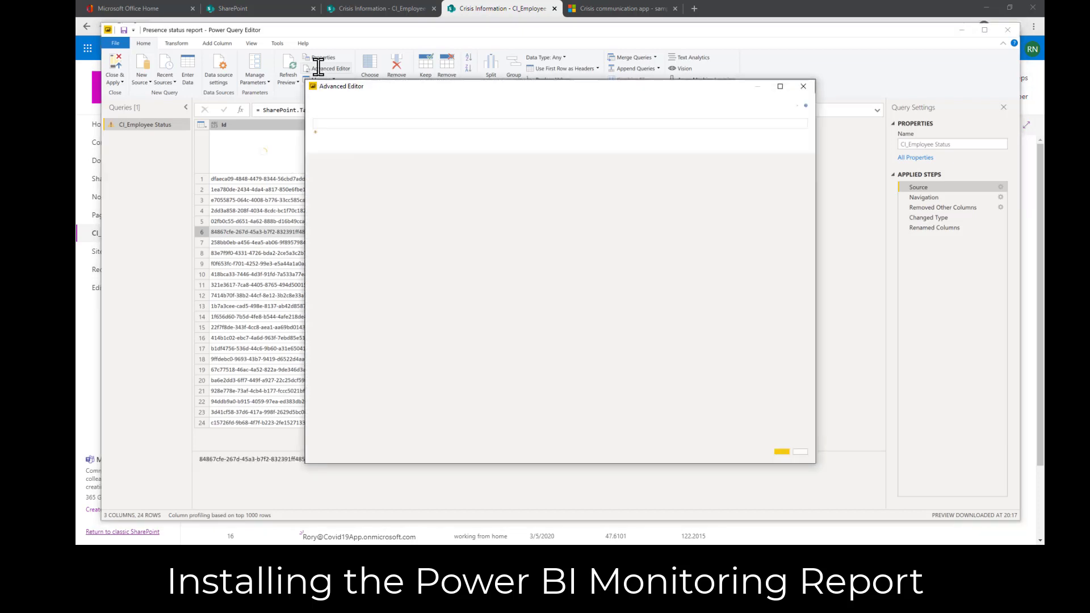
{"action": "double_click", "coordinate": [419, 153]}
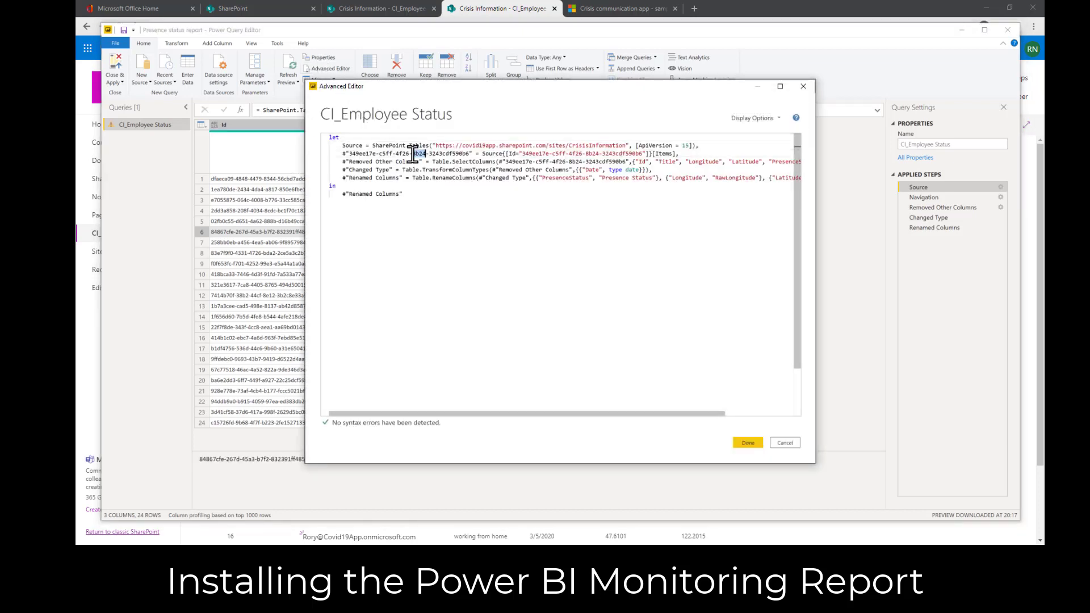
{"action": "left_click_drag", "start_coordinate": [470, 154], "coordinate": [351, 155]}
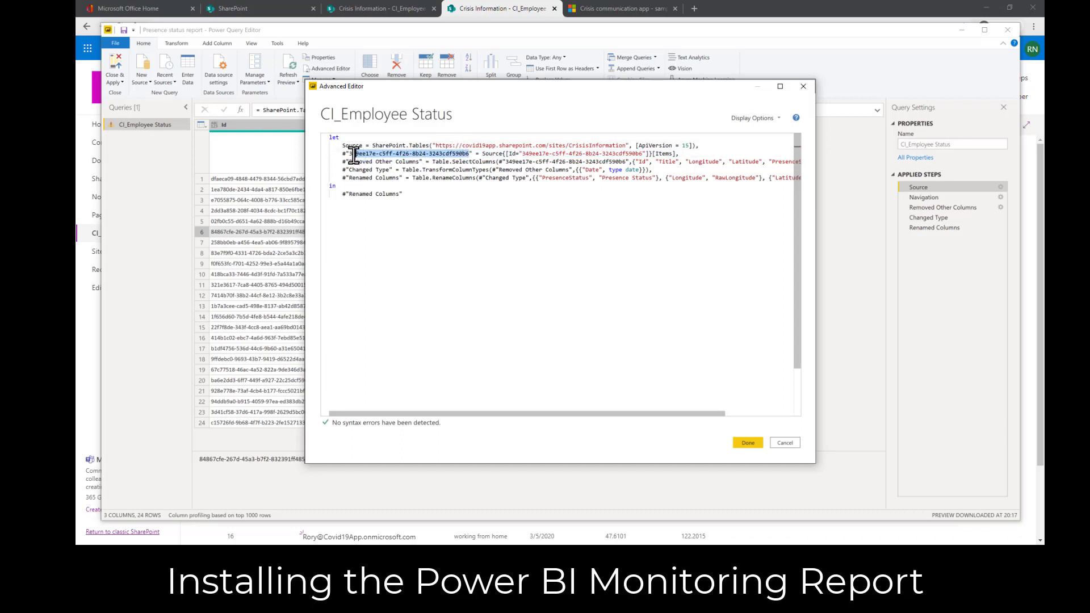
{"action": "key", "text": "ctrl+v"}
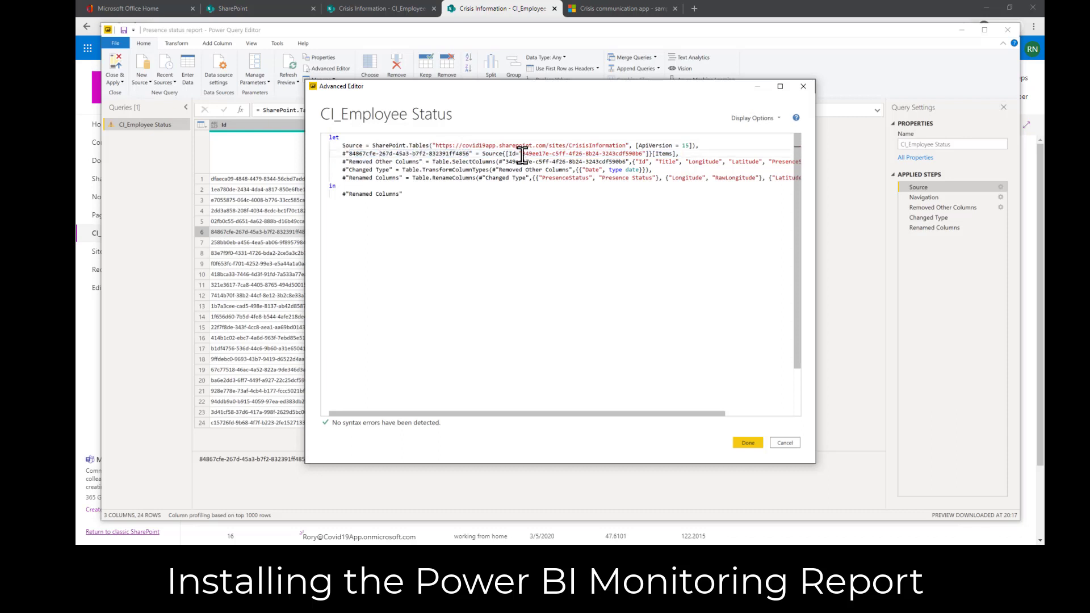
Replace the old GUID in the Id filter and SelectColumns reference, then Close & Apply.
{"action": "left_click_drag", "start_coordinate": [523, 154], "coordinate": [642, 154]}
{"action": "key", "text": "ctrl+v"}
{"action": "left_click_drag", "start_coordinate": [505, 161], "coordinate": [627, 161]}
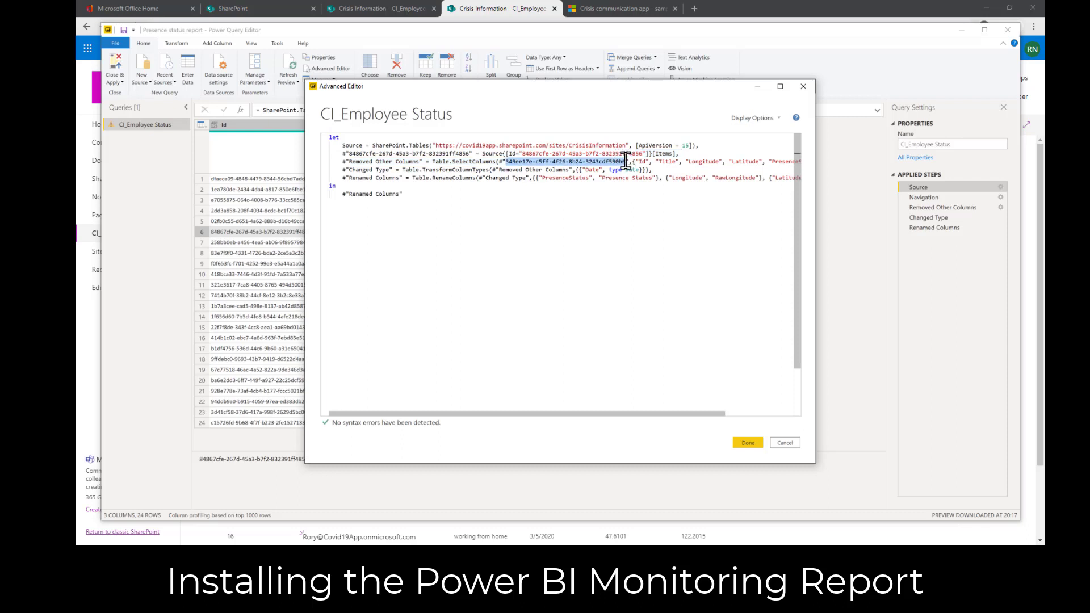
{"action": "key", "text": "ctrl+v"}
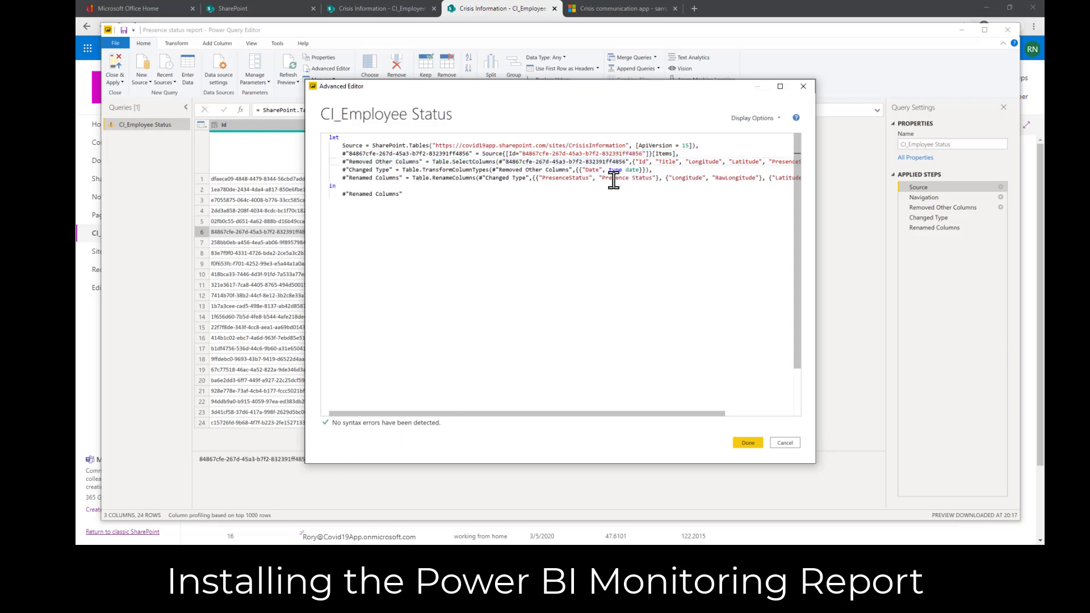
{"action": "left_click_drag", "start_coordinate": [469, 153], "coordinate": [343, 153]}
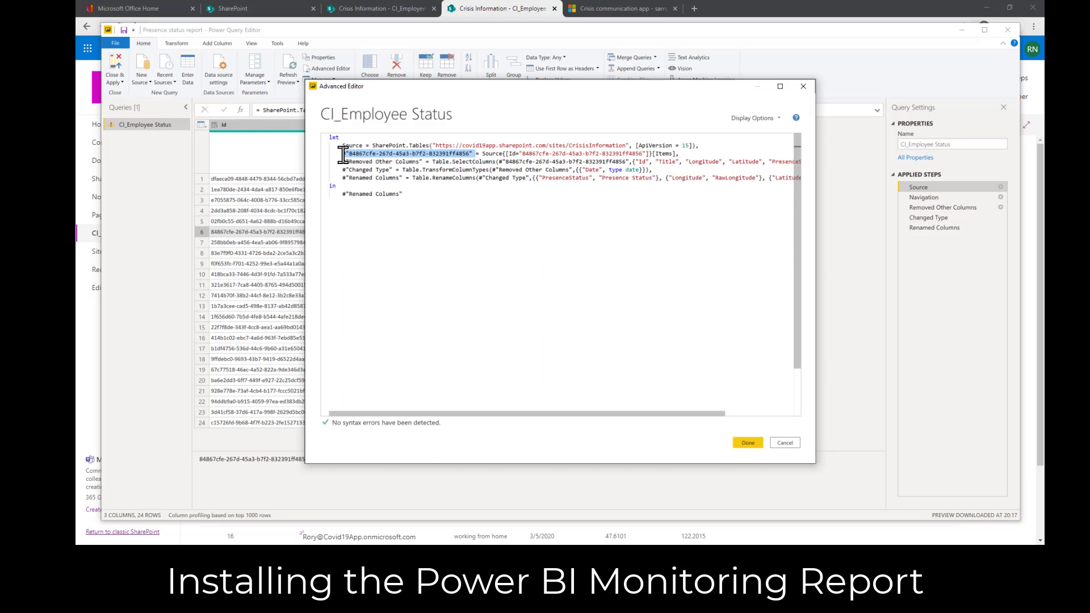
{"action": "left_click_drag", "start_coordinate": [343, 154], "coordinate": [342, 153]}
{"action": "left_click", "coordinate": [540, 162]}
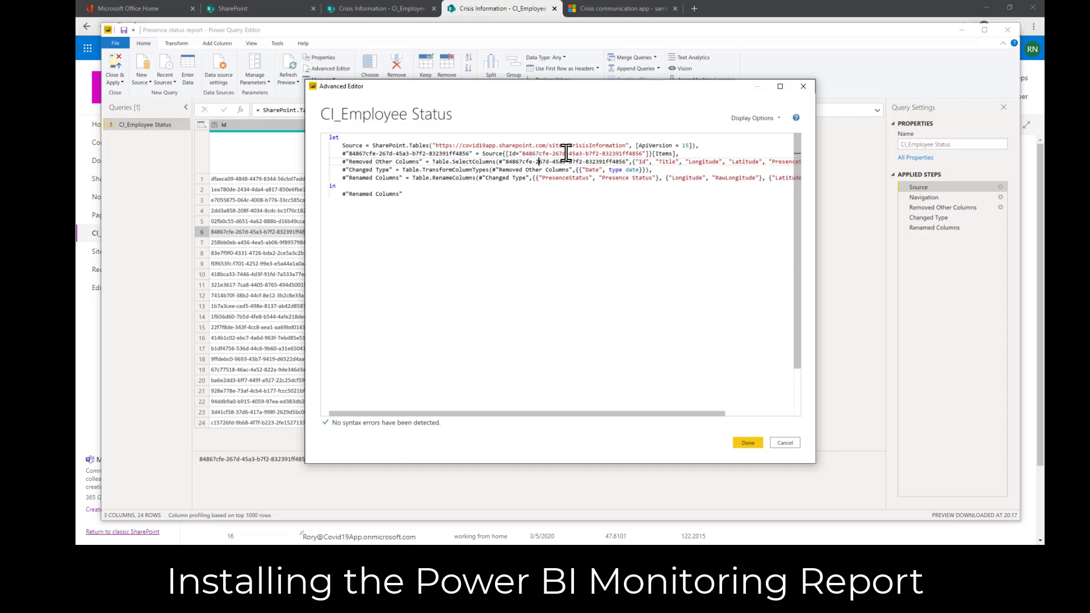
{"action": "left_click", "coordinate": [746, 444]}
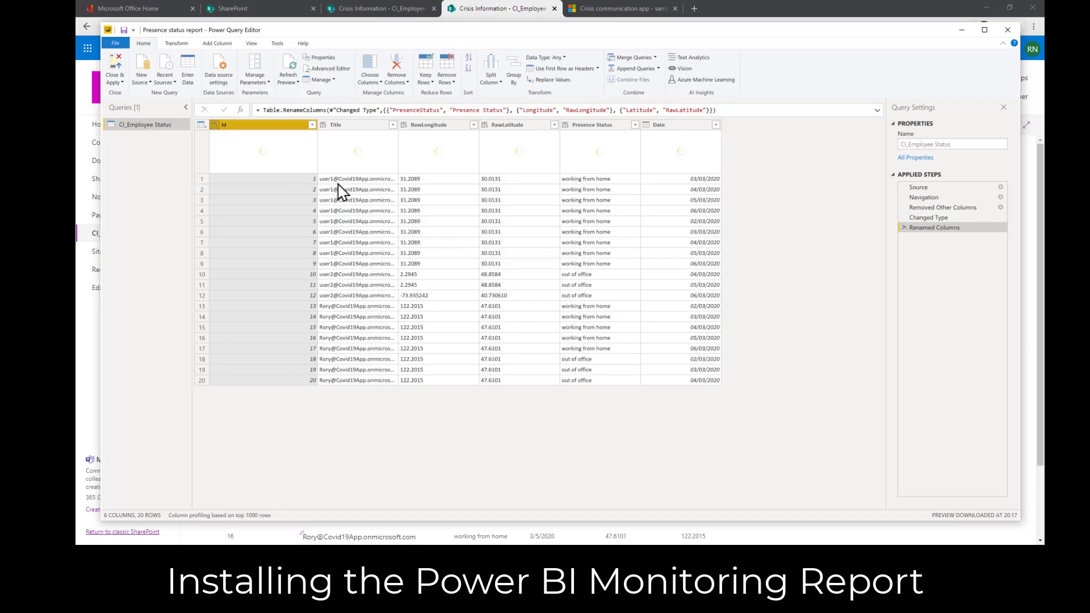
{"action": "left_click", "coordinate": [117, 71]}
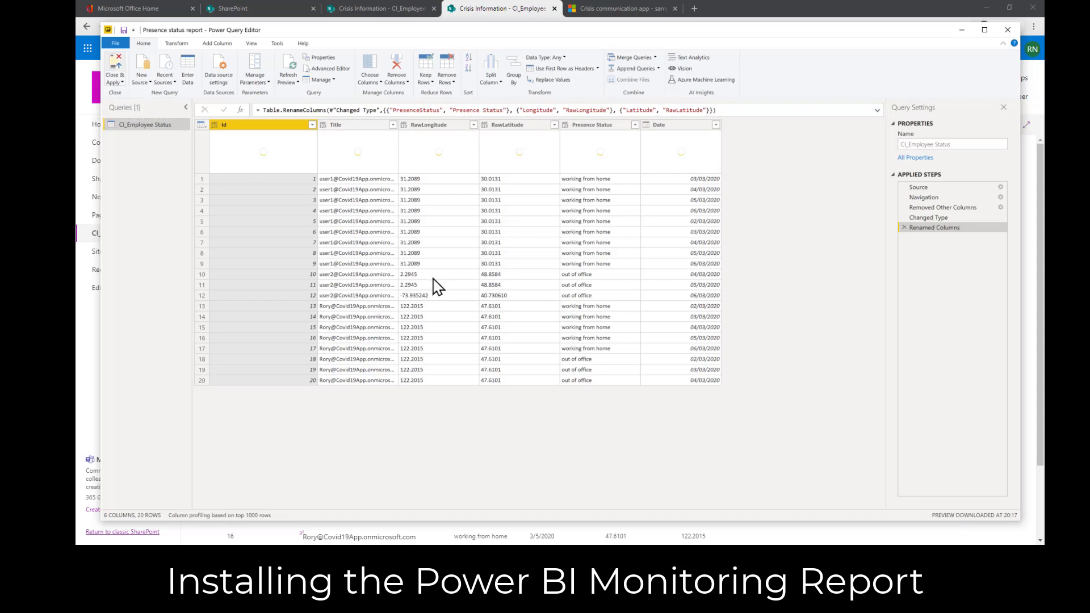
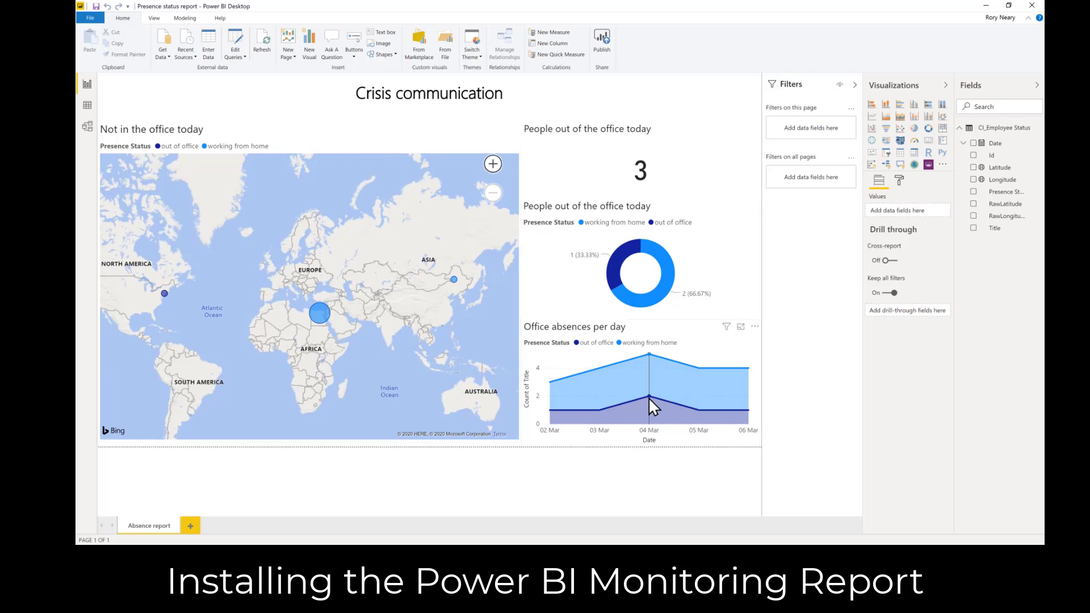
Add the Title field to the tooltips of the 'Not in the office today' map.
{"action": "mouse_move", "coordinate": [648, 396]}
{"action": "mouse_move", "coordinate": [164, 295]}
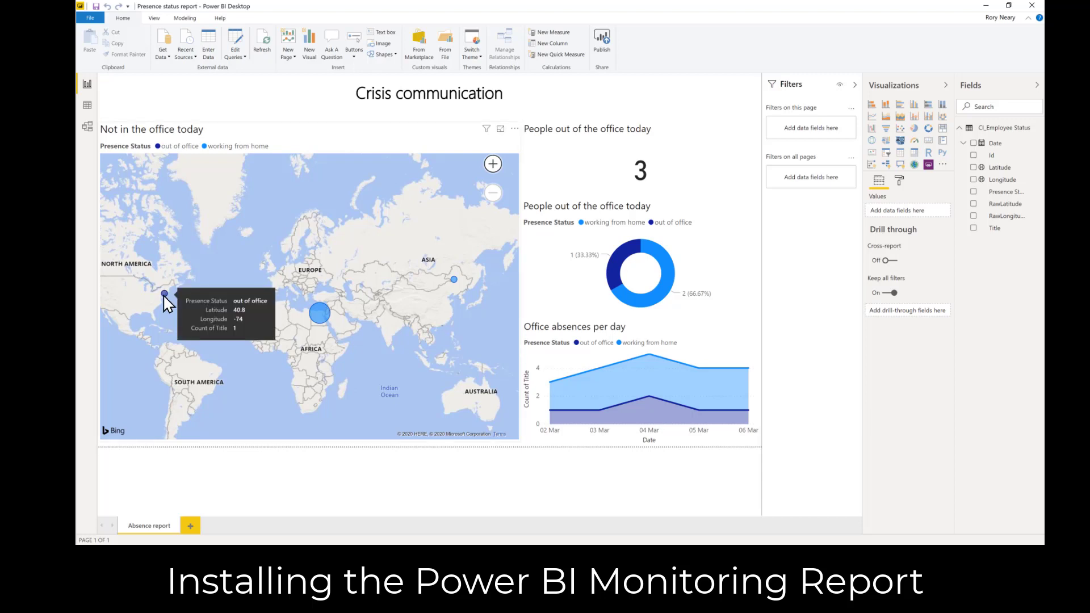
{"action": "left_click", "coordinate": [464, 243]}
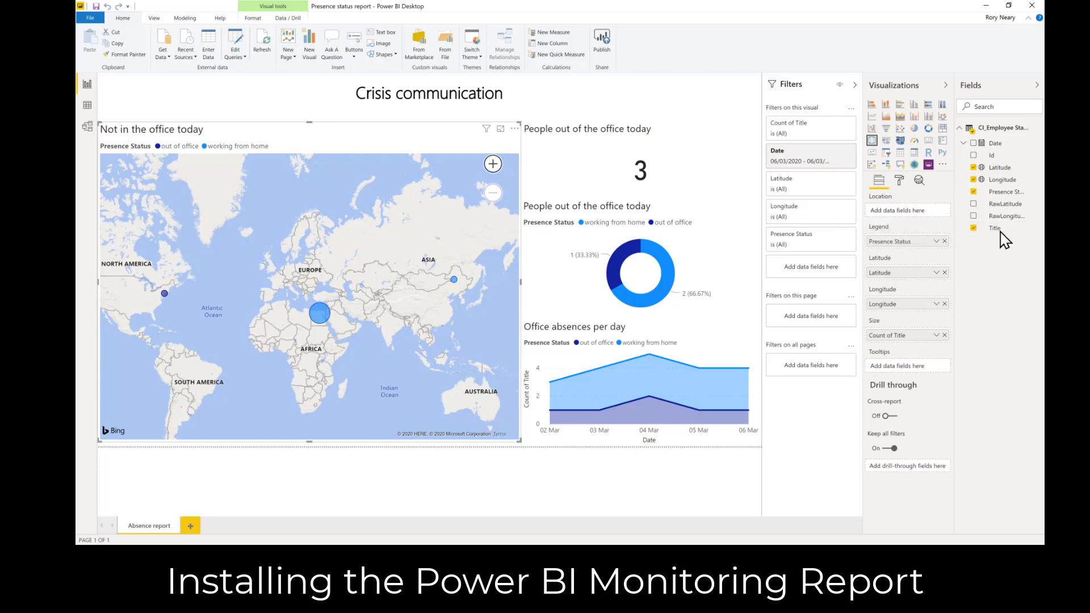
{"action": "left_click_drag", "start_coordinate": [998, 230], "coordinate": [915, 368]}
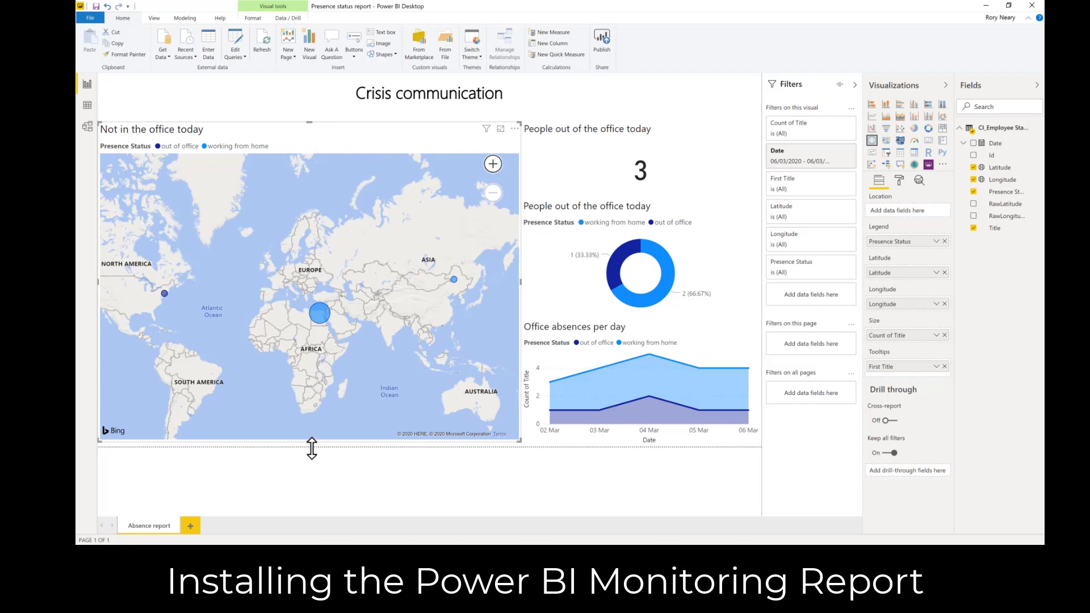
Shrink the map from its bottom edge and insert a new Table visual.
{"action": "left_click_drag", "start_coordinate": [317, 423], "coordinate": [316, 370]}
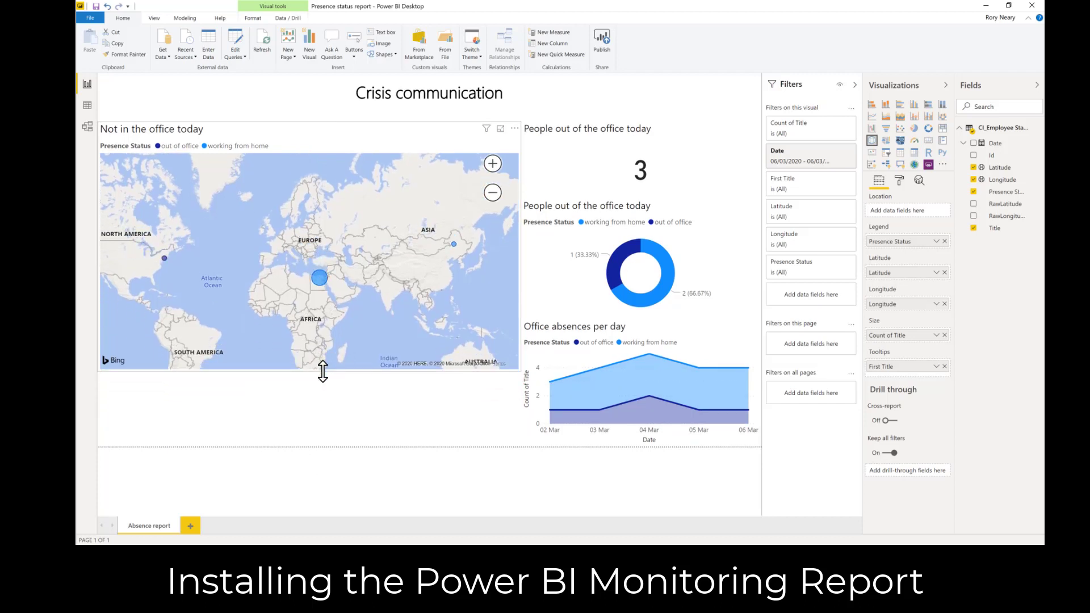
{"action": "left_click", "coordinate": [316, 401]}
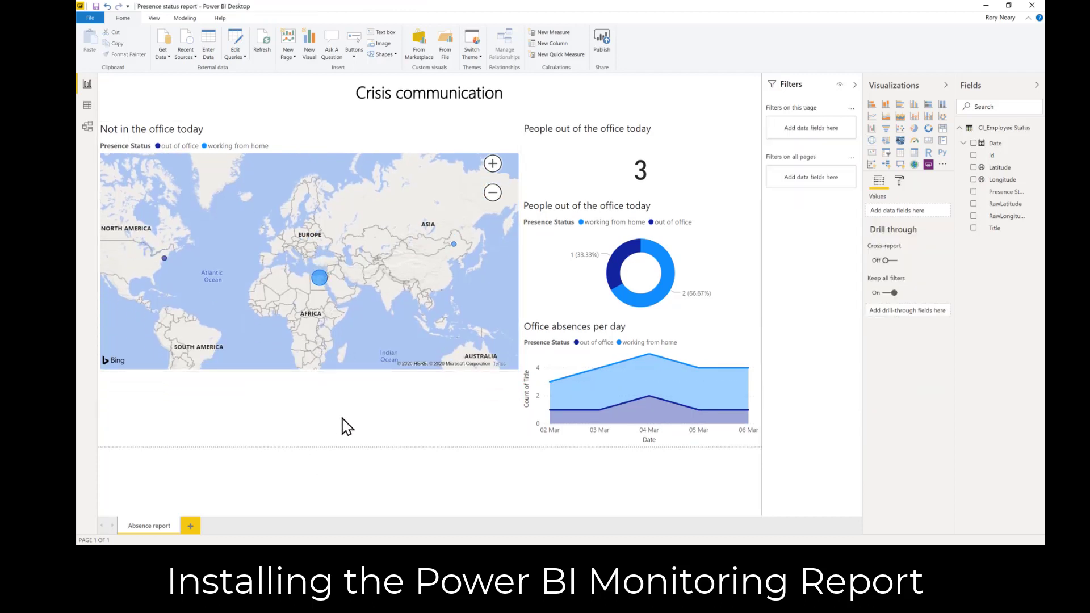
{"action": "left_click", "coordinate": [901, 154]}
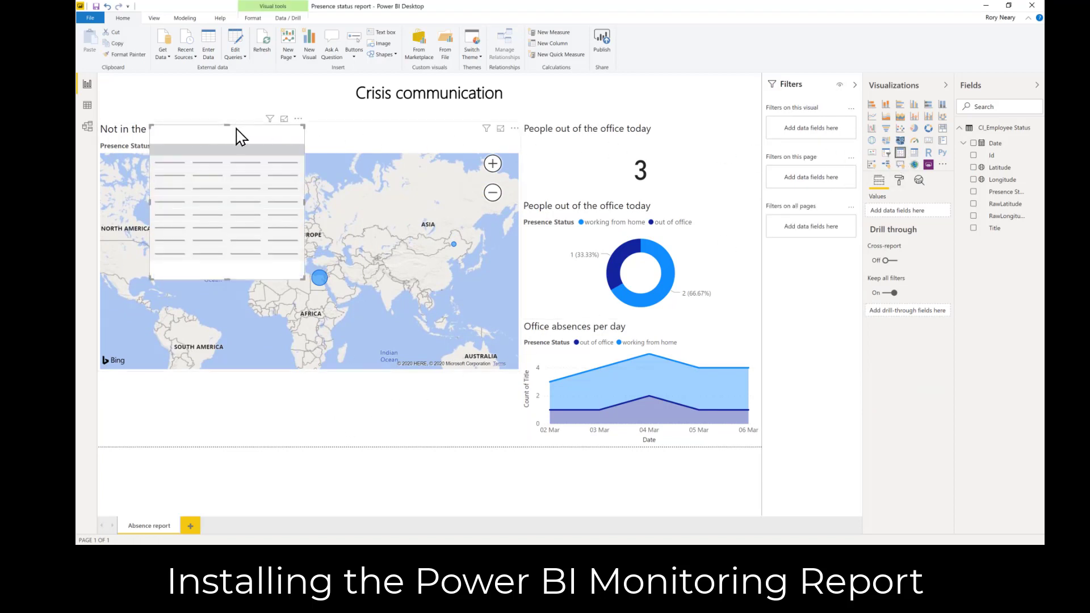
Undo an accidental map move and place the empty table just beneath the map.
{"action": "left_click", "coordinate": [236, 321]}
{"action": "left_click_drag", "start_coordinate": [249, 135], "coordinate": [250, 209]}
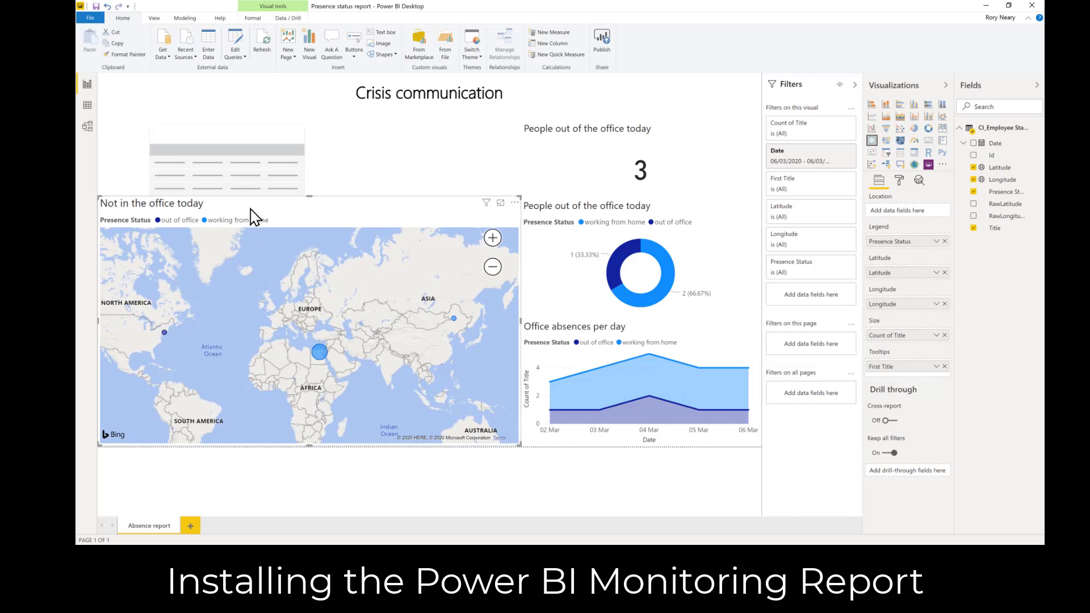
{"action": "key", "text": "ctrl+z"}
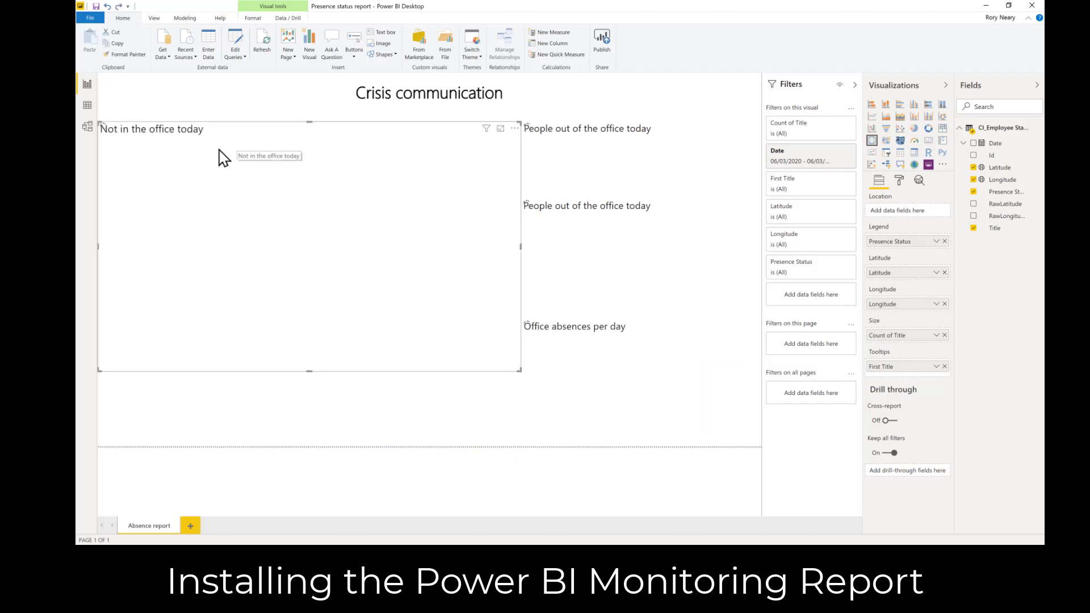
{"action": "left_click", "coordinate": [320, 397]}
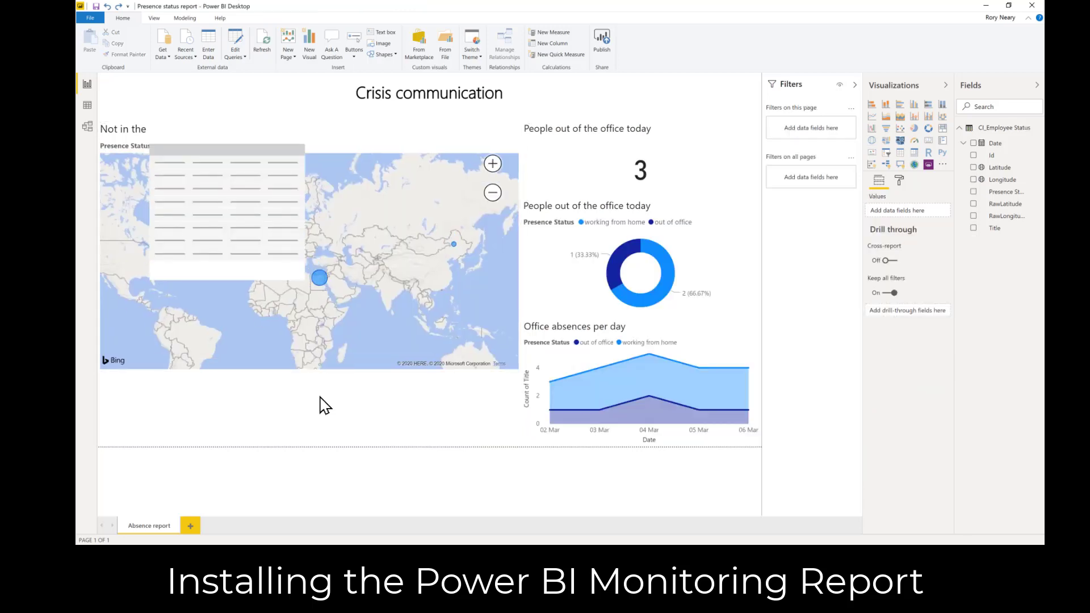
{"action": "left_click", "coordinate": [254, 278]}
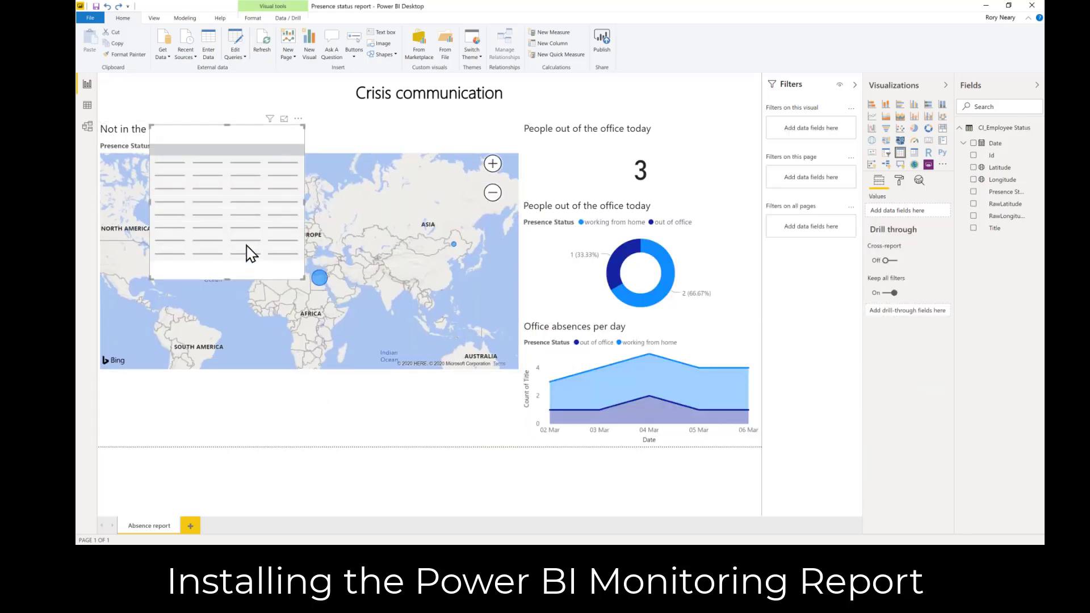
{"action": "left_click_drag", "start_coordinate": [224, 122], "coordinate": [214, 418]}
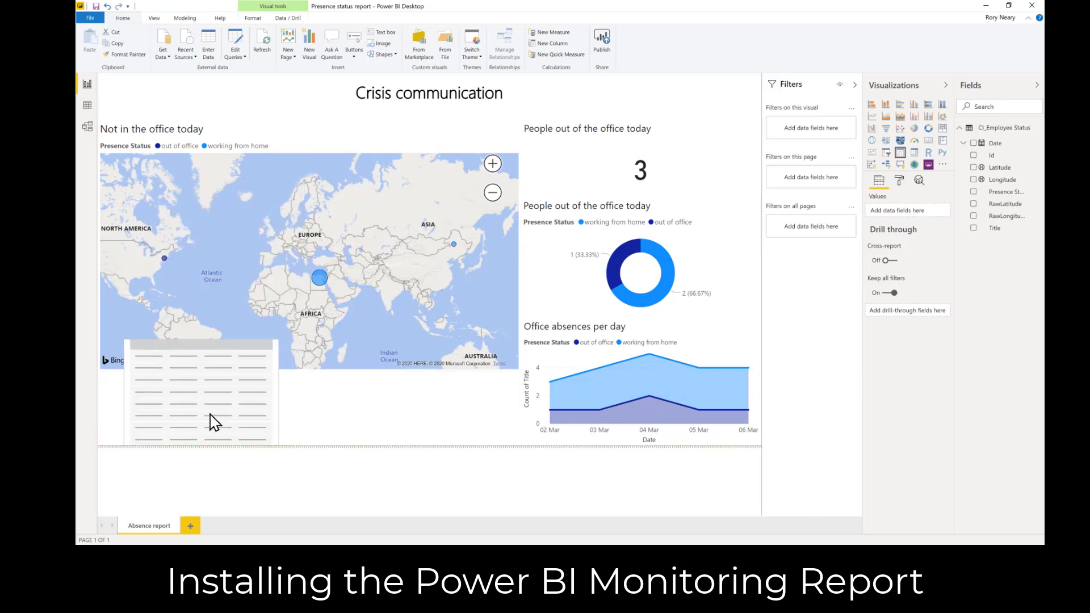
{"action": "left_click_drag", "start_coordinate": [200, 341], "coordinate": [204, 384]}
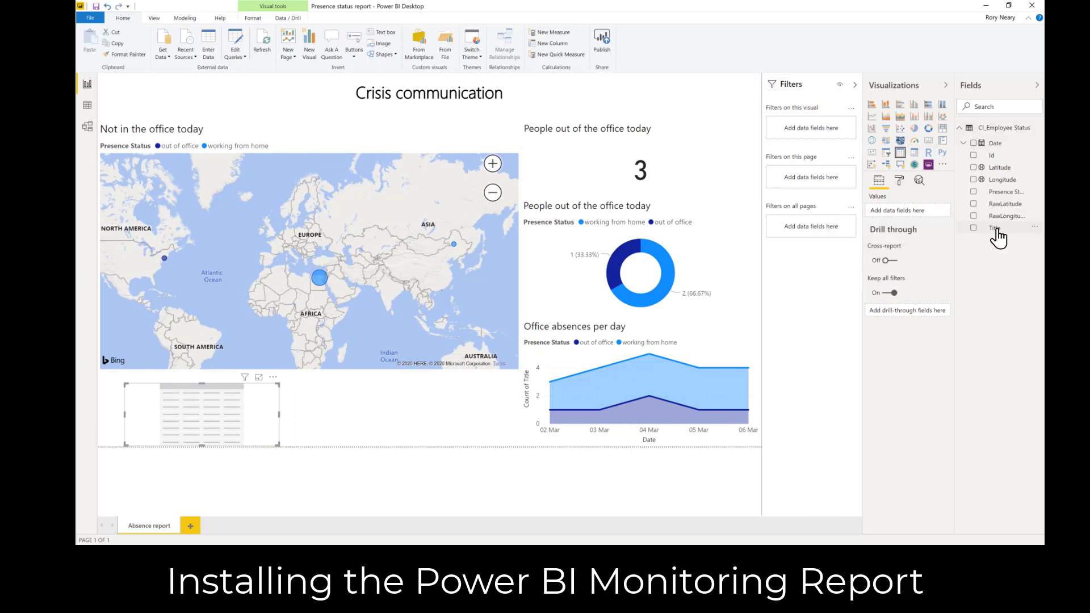
{"action": "right_click", "coordinate": [996, 235]}
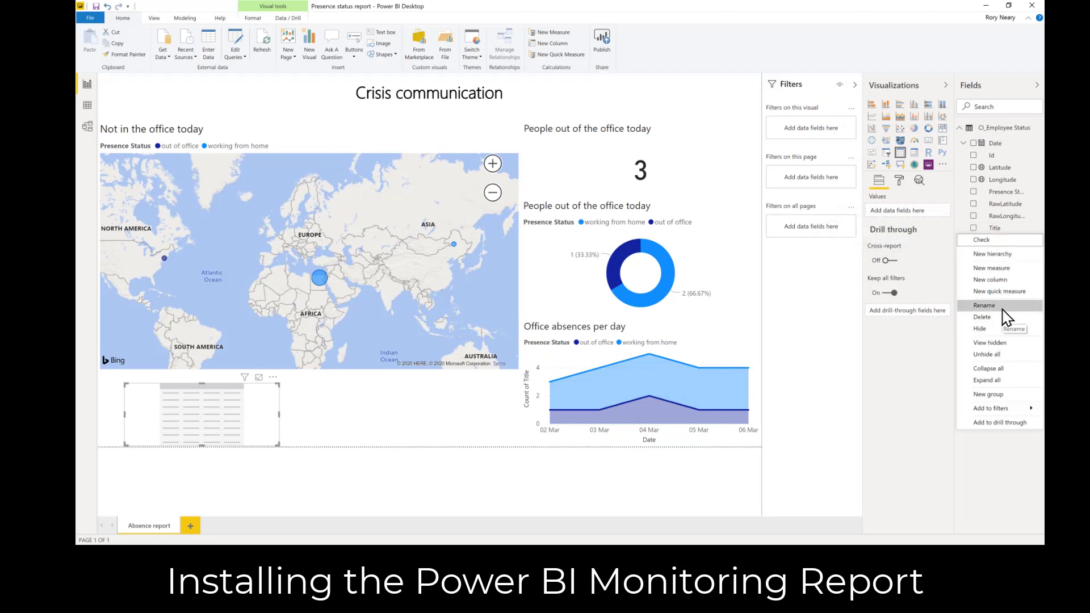
{"action": "key", "text": "Escape"}
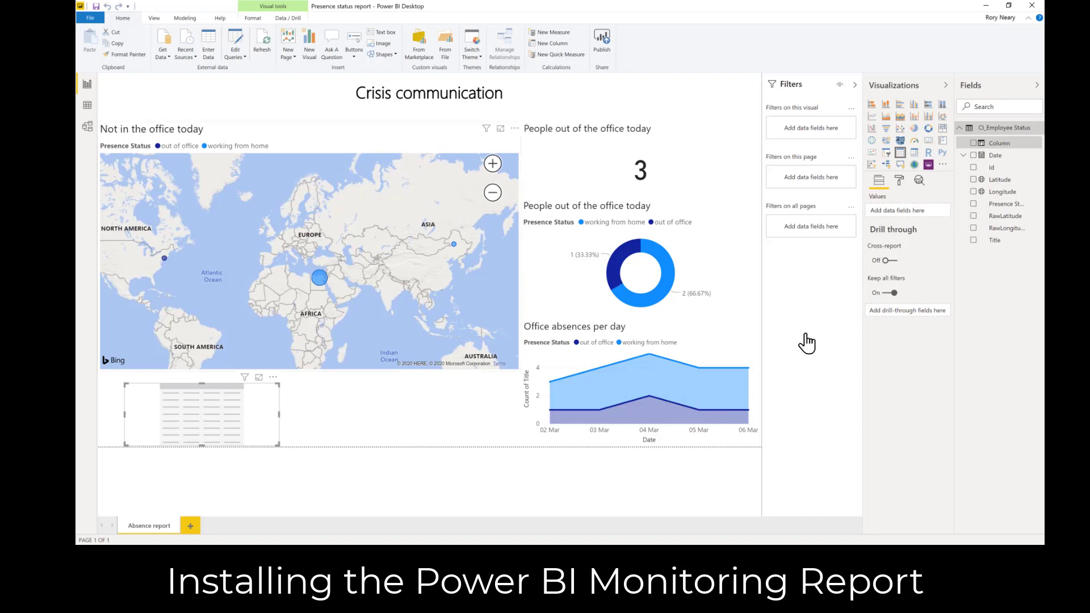
{"action": "left_click", "coordinate": [84, 108]}
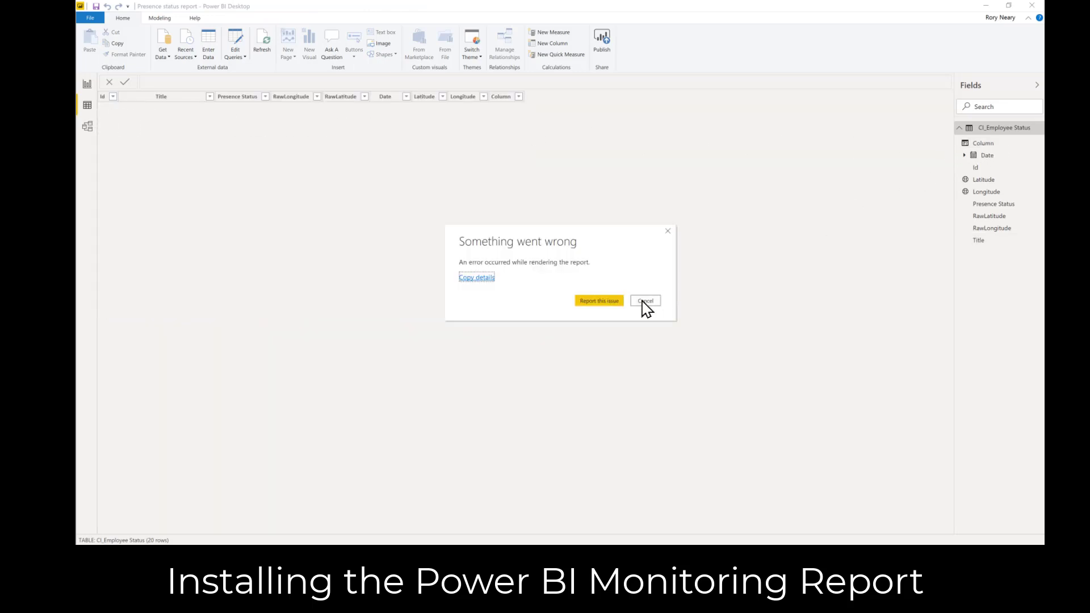
{"action": "left_click", "coordinate": [645, 301]}
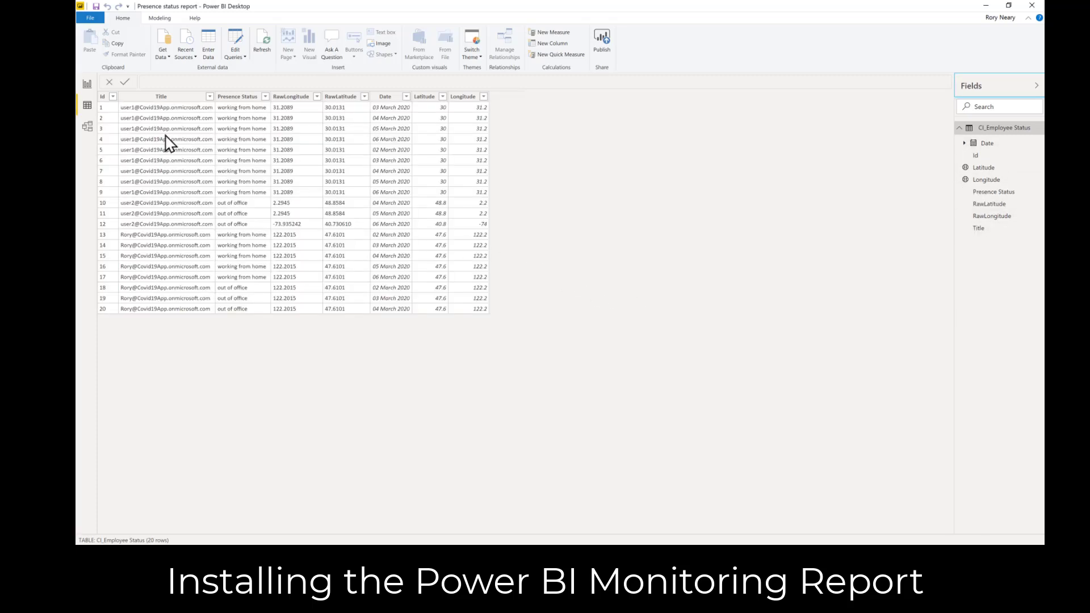
{"action": "left_click", "coordinate": [86, 85]}
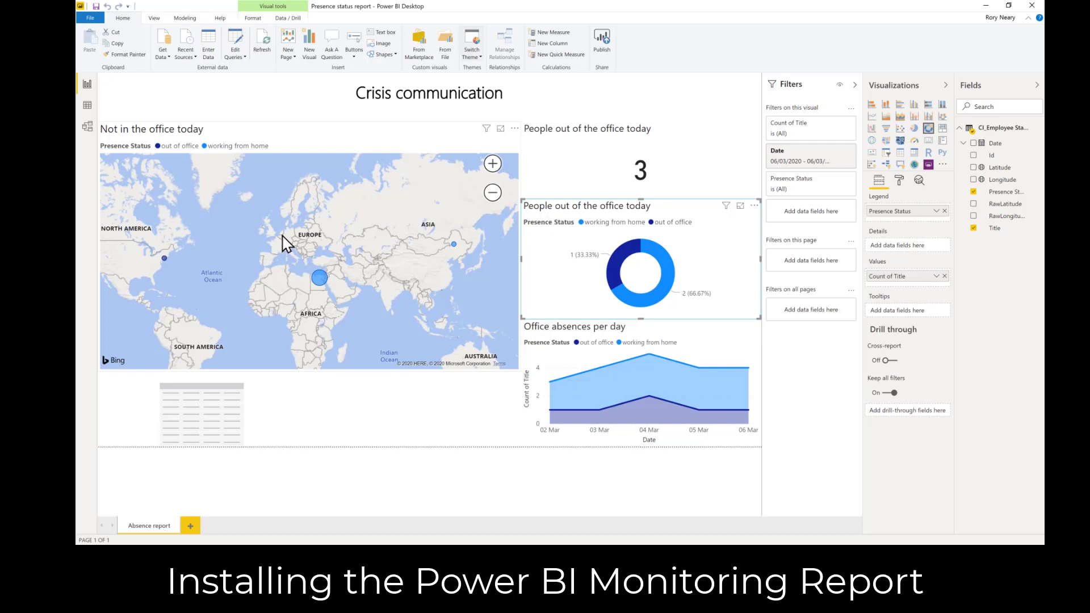
Try publishing the report and saving the changes, then dismiss the 'Unable to save' error.
{"action": "left_click", "coordinate": [603, 46]}
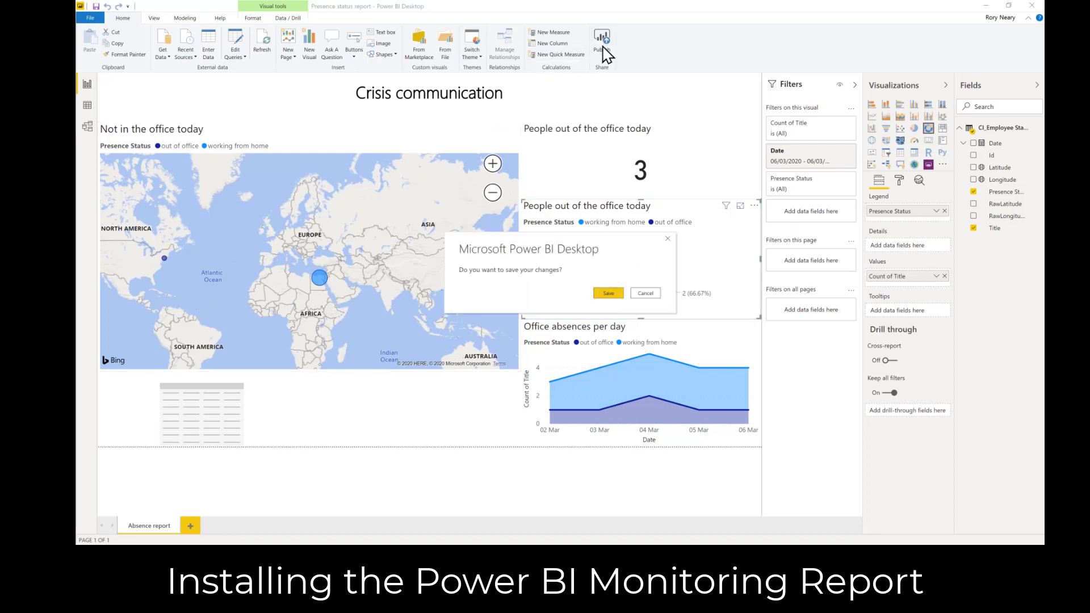
{"action": "left_click", "coordinate": [608, 293]}
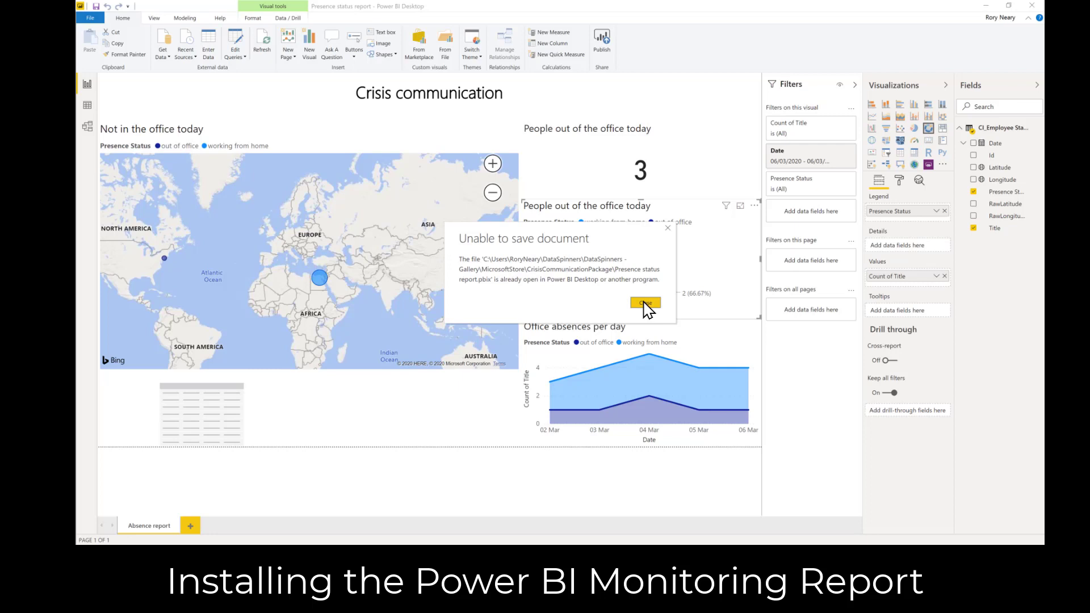
{"action": "left_click", "coordinate": [646, 304]}
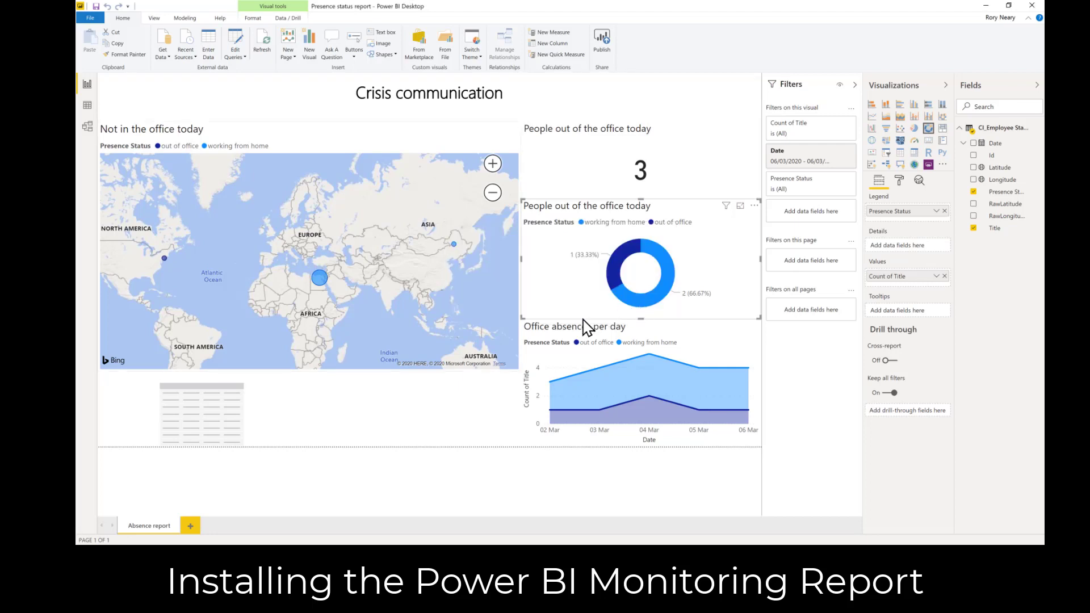
Use Save As to store a copy named 'Presence status report New' in Downloads.
{"action": "left_click", "coordinate": [202, 377]}
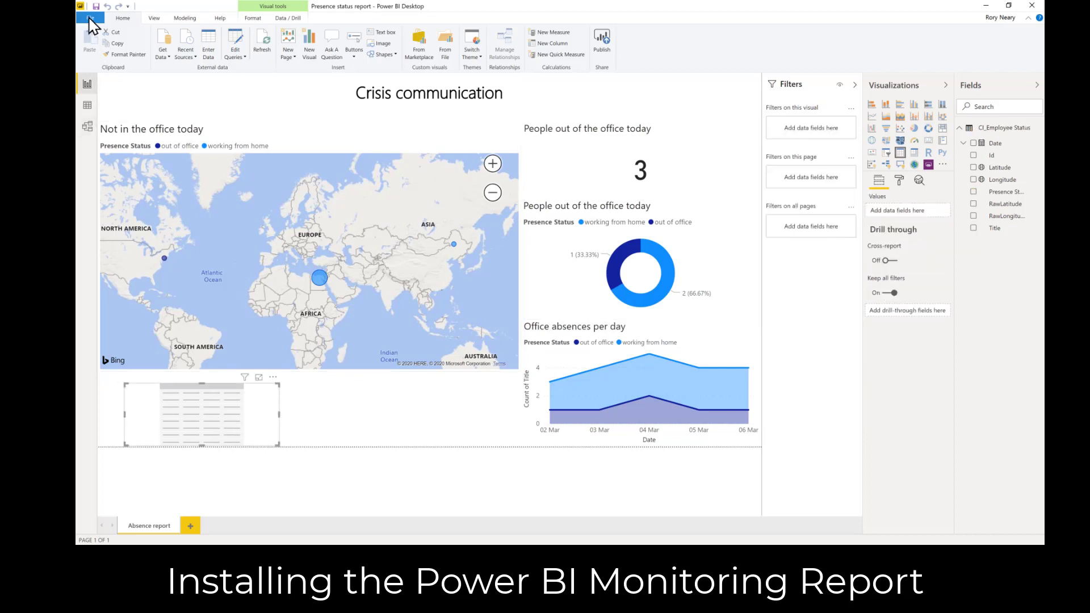
{"action": "left_click", "coordinate": [90, 17]}
{"action": "left_click", "coordinate": [115, 107]}
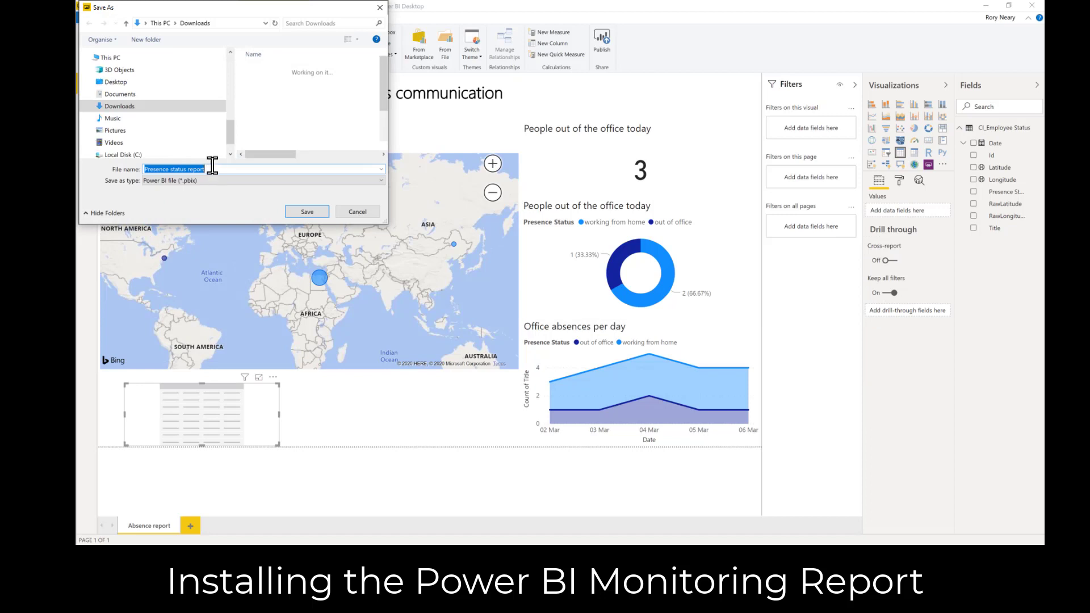
{"action": "left_click", "coordinate": [211, 167]}
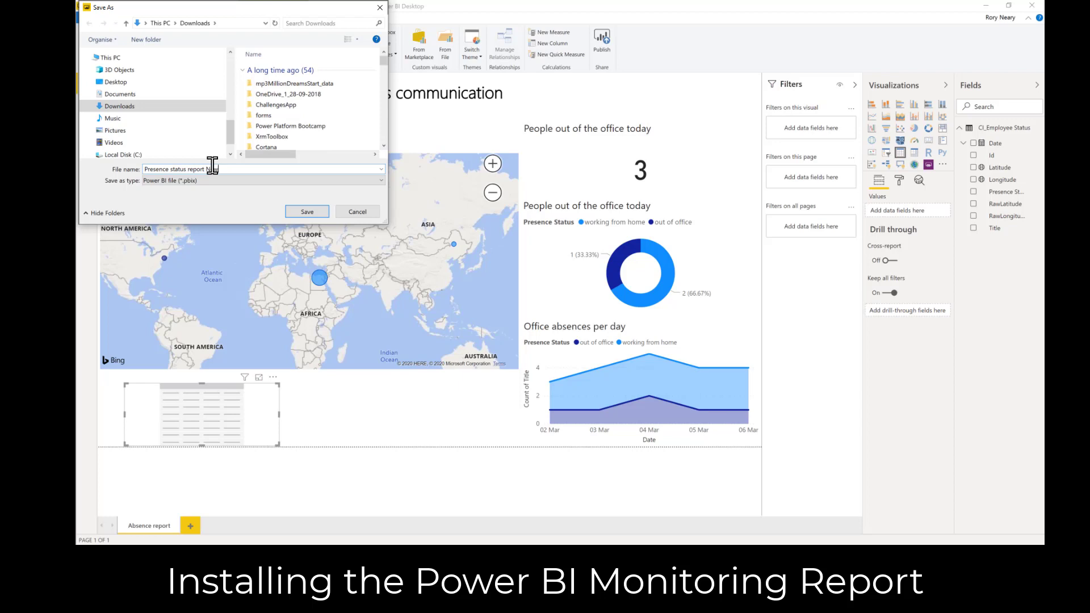
{"action": "key", "text": "Return"}
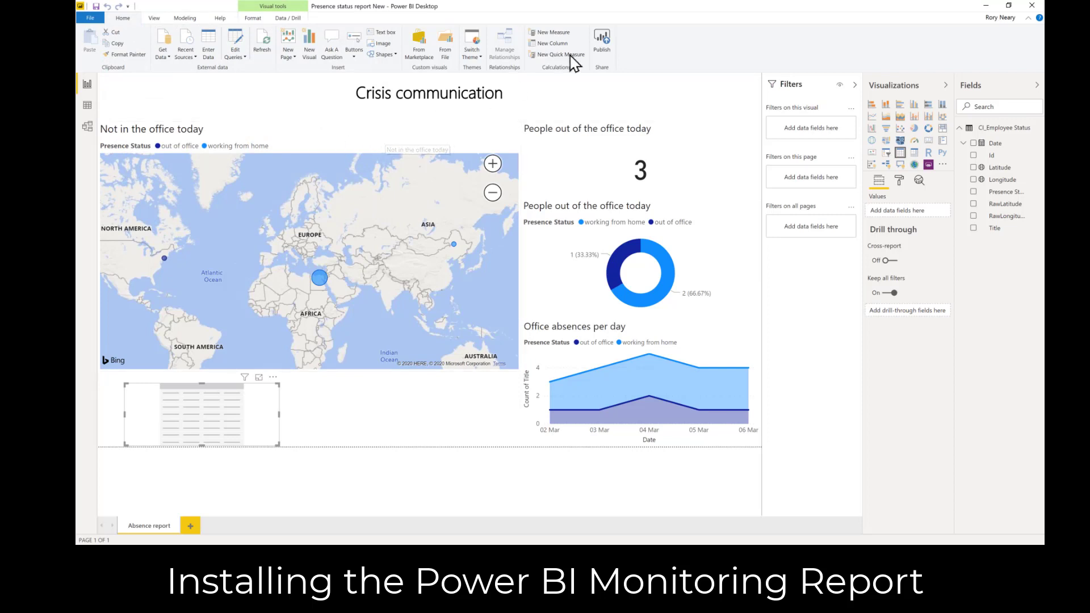
Cancel the publish destination choice and sign out of the current account.
{"action": "left_click", "coordinate": [602, 45]}
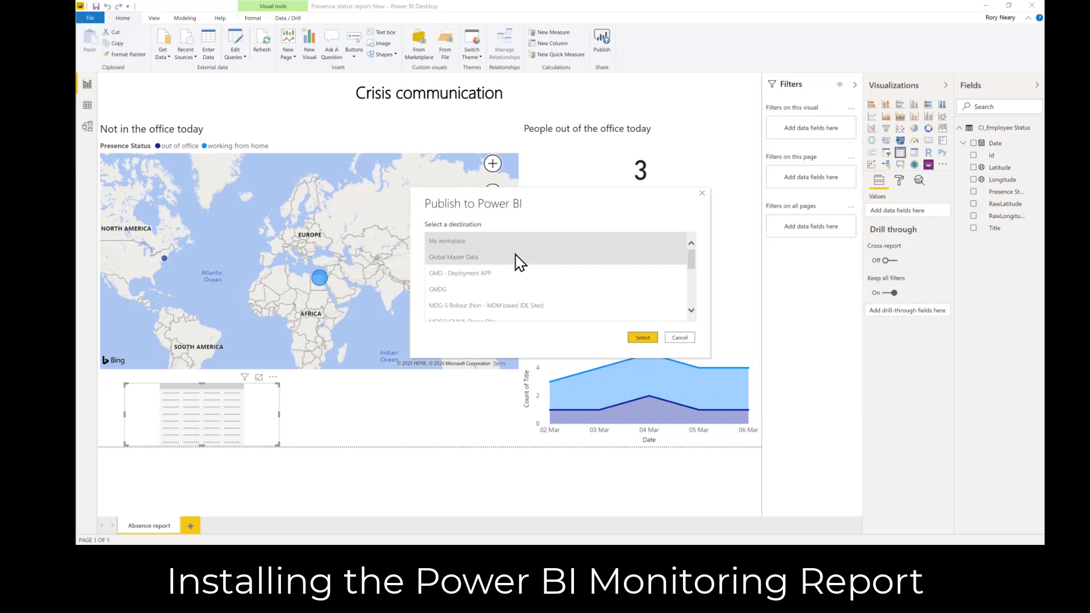
{"action": "left_click", "coordinate": [678, 338]}
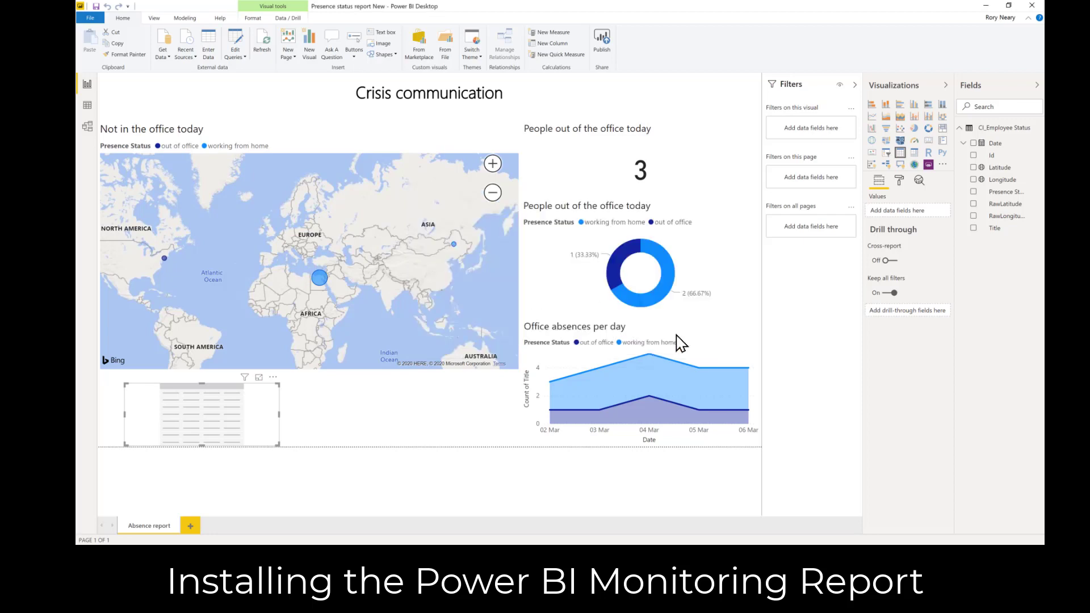
{"action": "left_click", "coordinate": [1011, 21]}
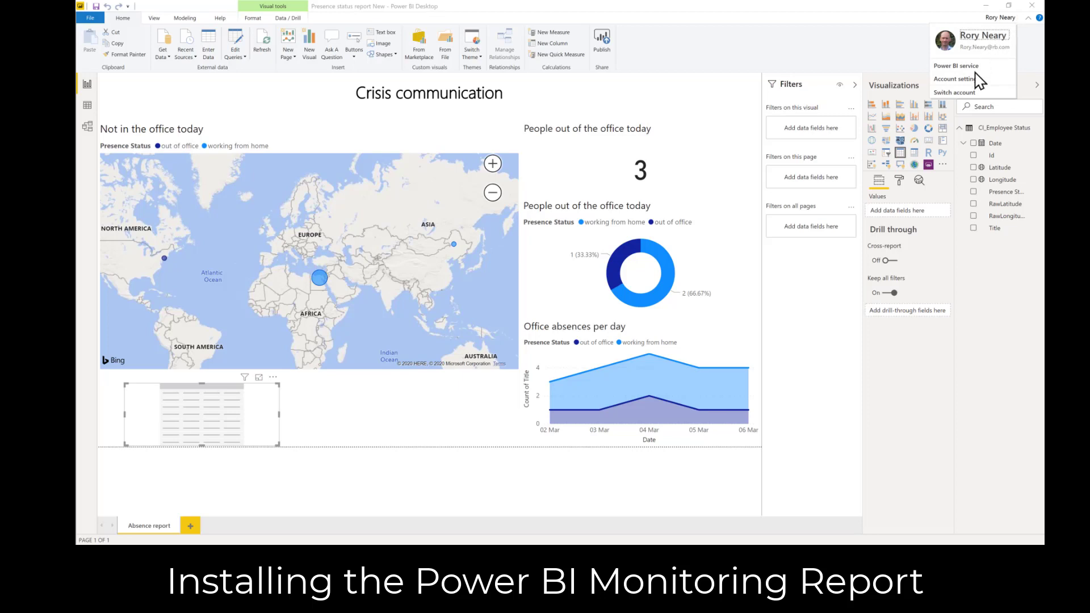
{"action": "left_click", "coordinate": [961, 94]}
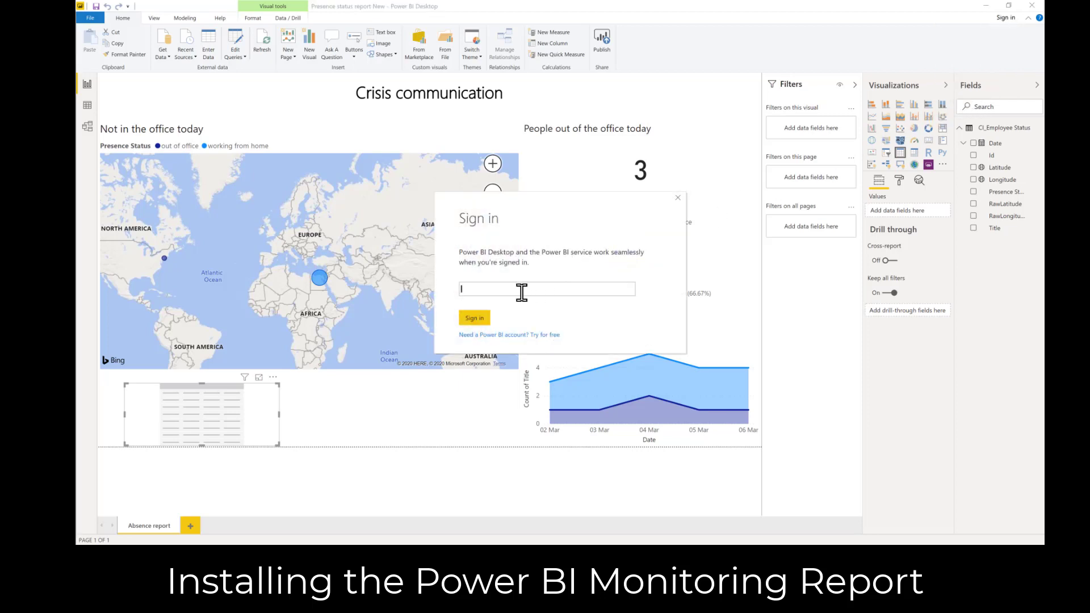
Sign in with the work account's e-mail address and password.
{"action": "key", "text": "ctrl+a"}
{"action": "left_click", "coordinate": [475, 319]}
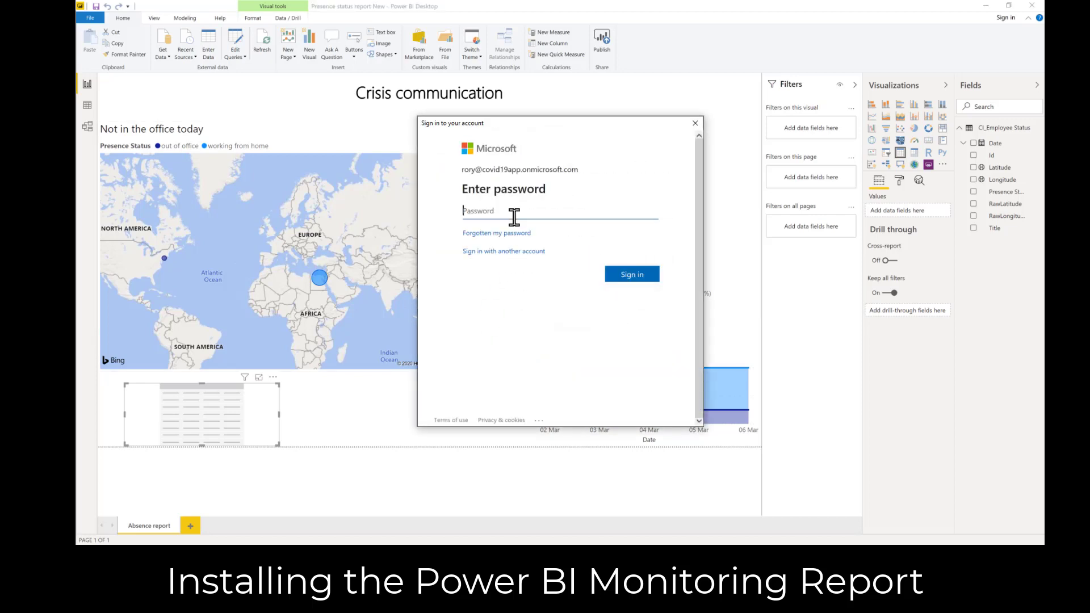
{"action": "type", "text": "••••••••••"}
{"action": "key", "text": "Return"}
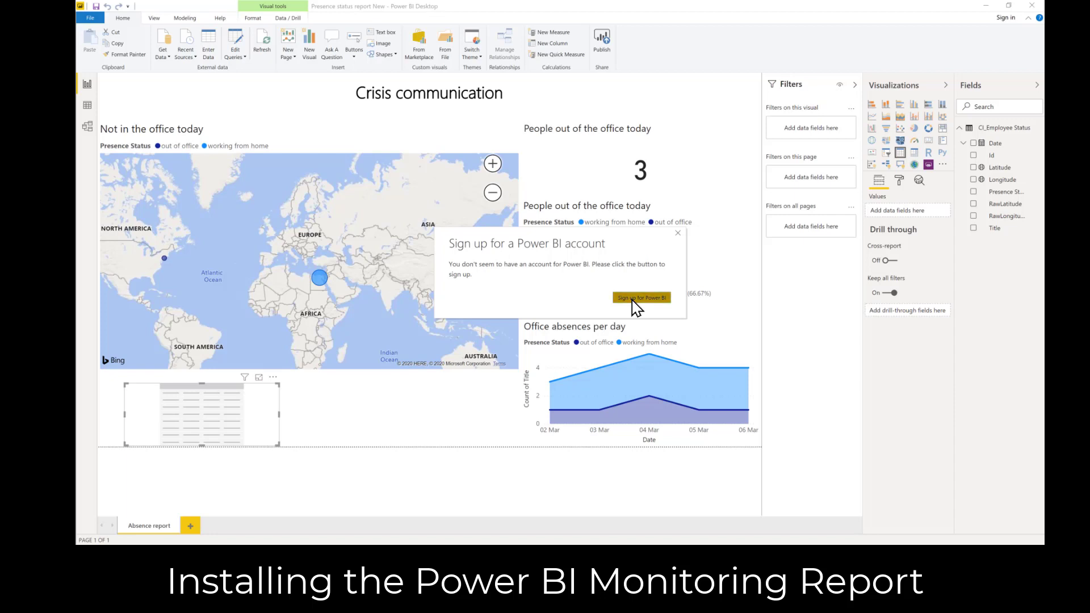
Dismiss the Power BI sign-up prompt and minimize the browser window.
{"action": "left_click", "coordinate": [632, 301]}
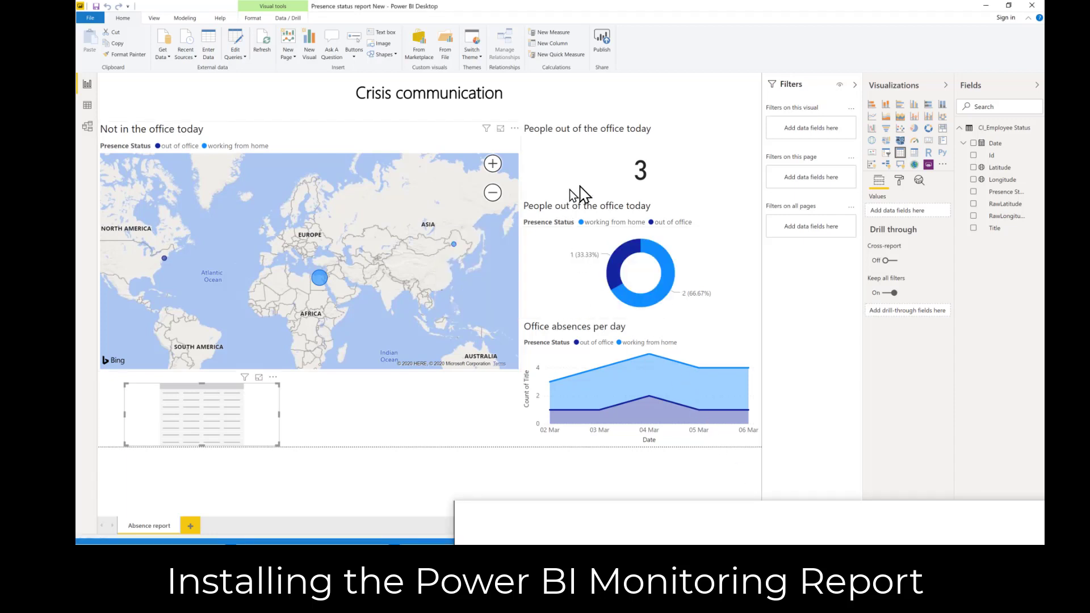
{"action": "left_click_drag", "start_coordinate": [542, 262], "coordinate": [676, 542]}
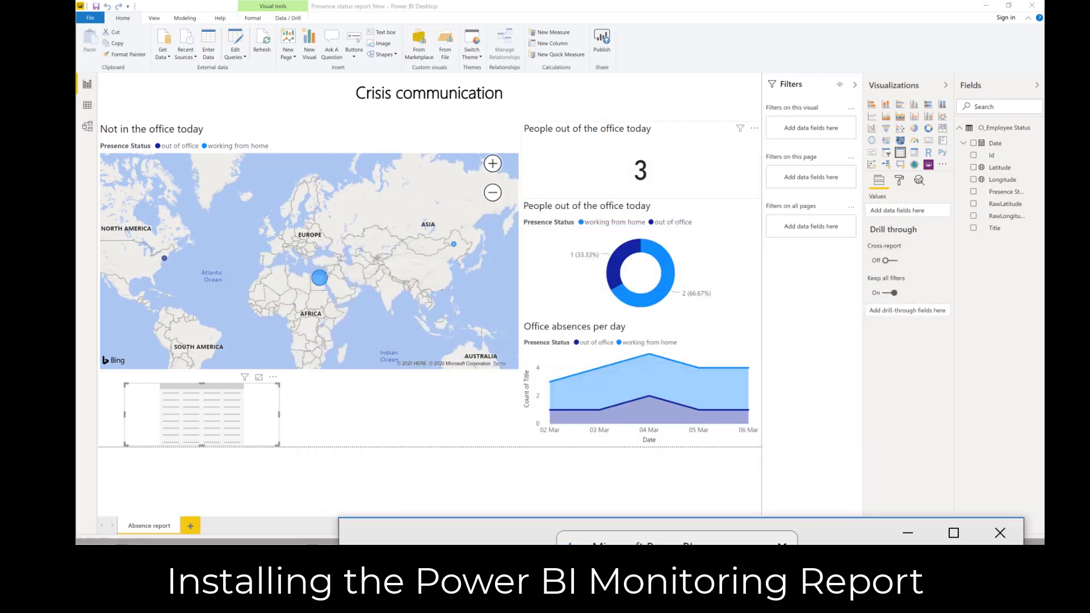
{"action": "key", "text": "super+Down"}
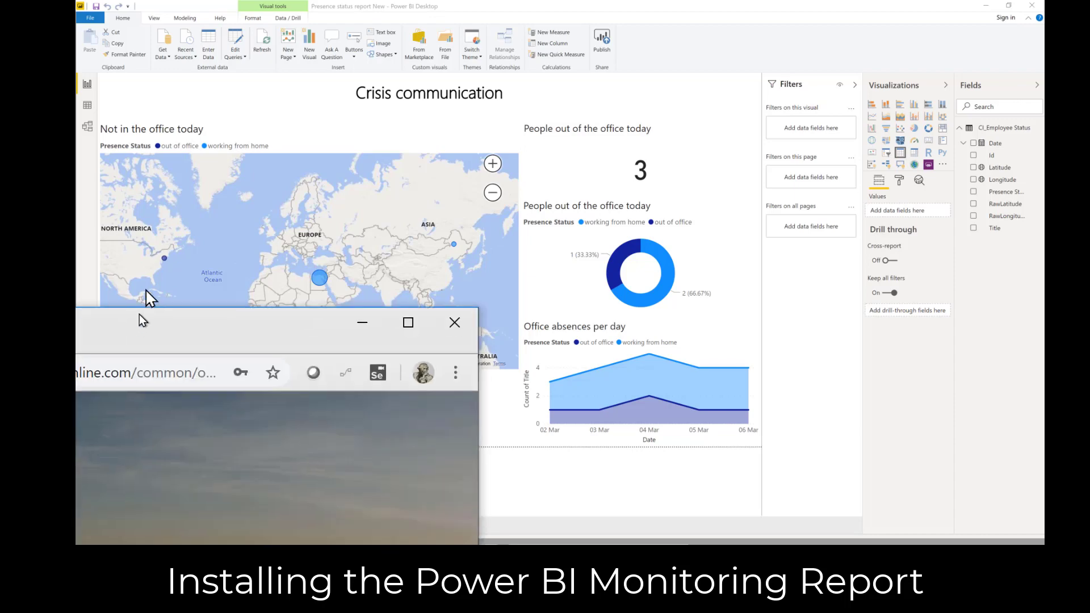
Enter the work account password, finish the 'Almost there' sign-up with Start, and close the browser tab.
{"action": "left_click_drag", "start_coordinate": [138, 315], "coordinate": [623, 93]}
{"action": "double_click", "coordinate": [630, 88]}
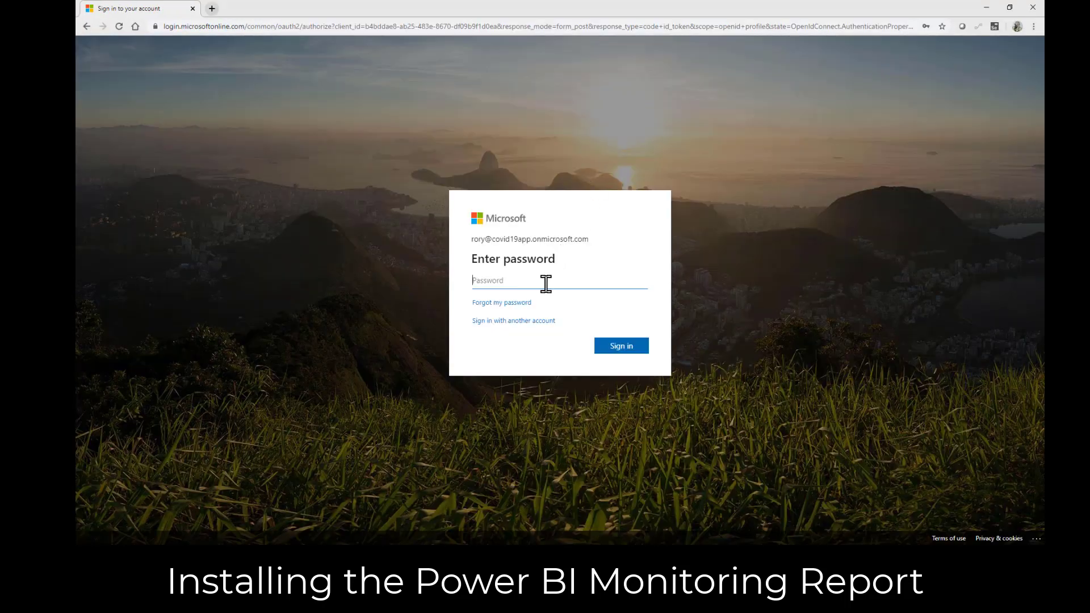
{"action": "left_click", "coordinate": [545, 284]}
{"action": "type", "text": "••••••••••"}
{"action": "key", "text": "Return"}
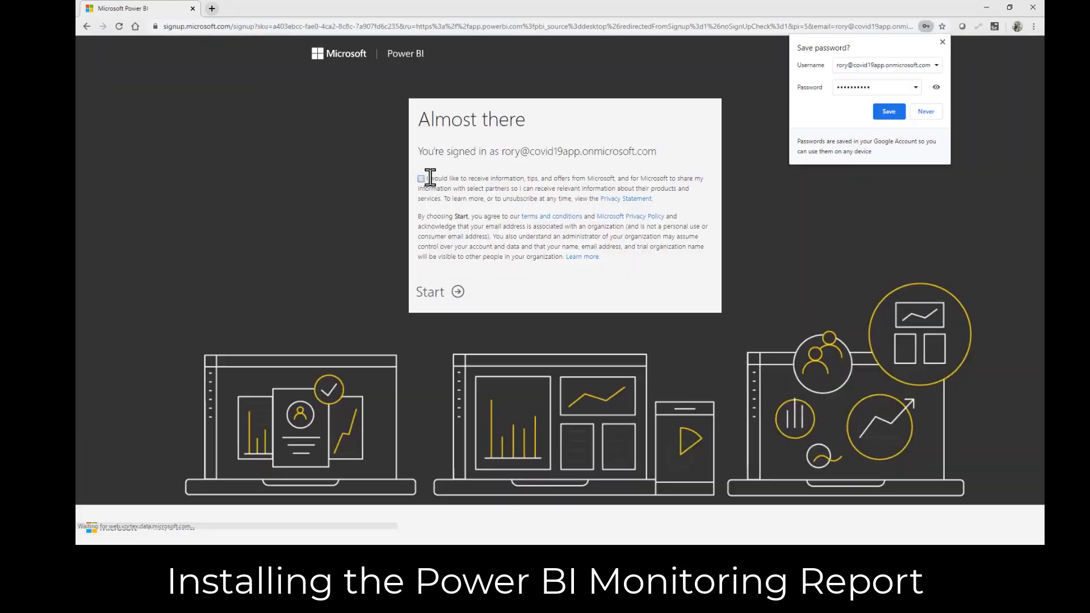
{"action": "left_click", "coordinate": [441, 296]}
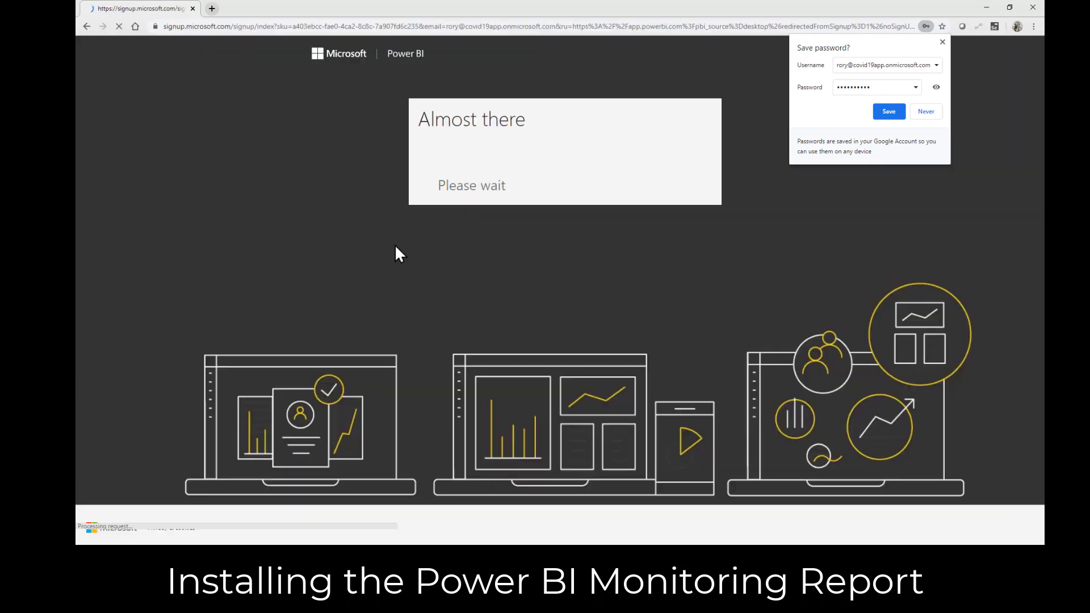
{"action": "left_click", "coordinate": [193, 9]}
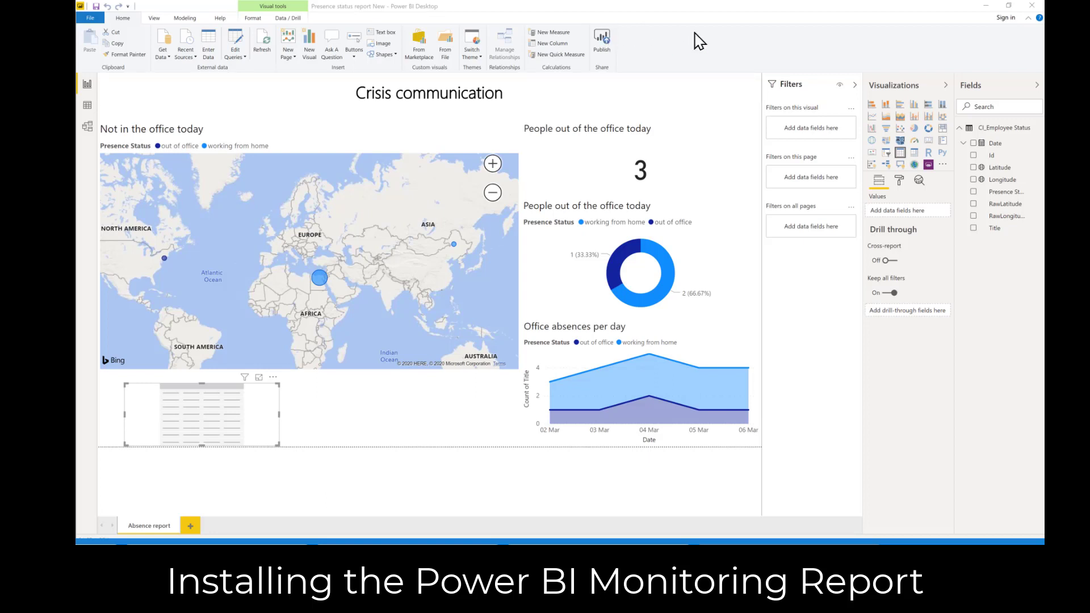
Start signing in to Power BI and enter the work e-mail, fixing its domain typo.
{"action": "left_click", "coordinate": [1004, 19]}
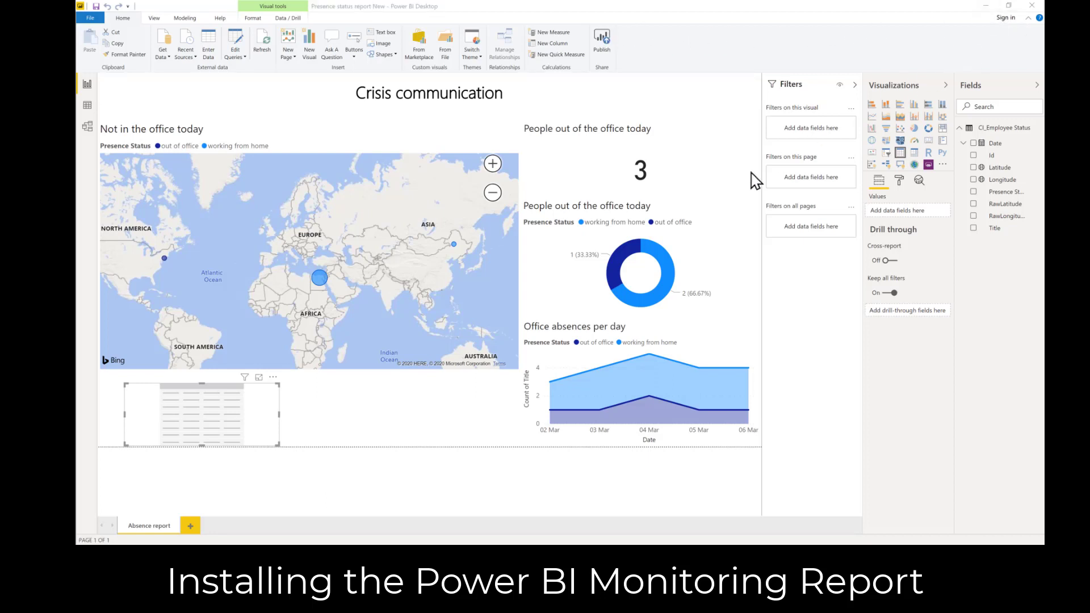
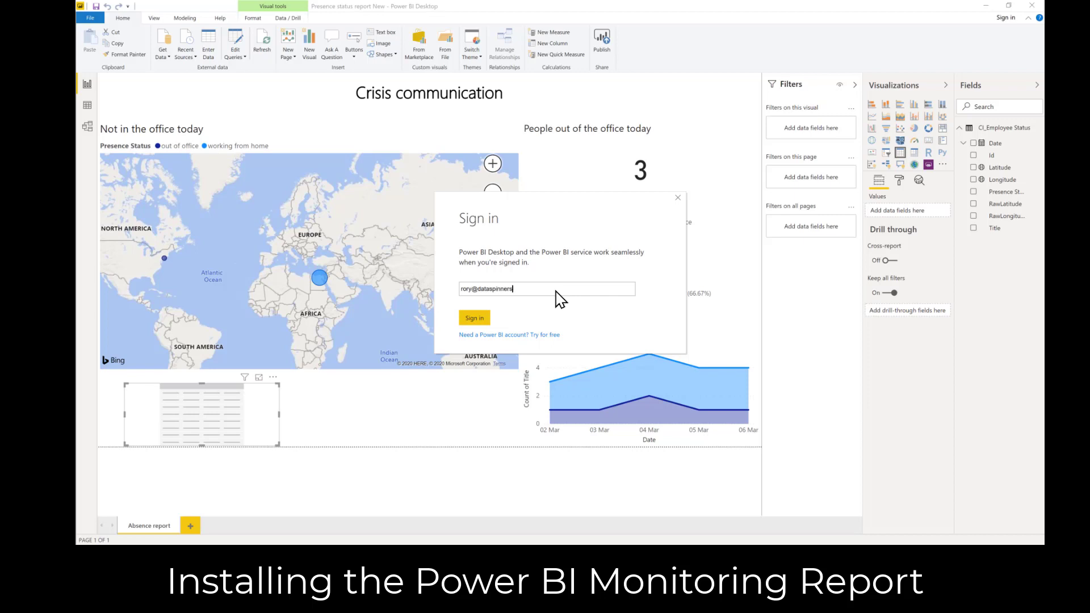
{"action": "key", "text": "ctrl+a"}
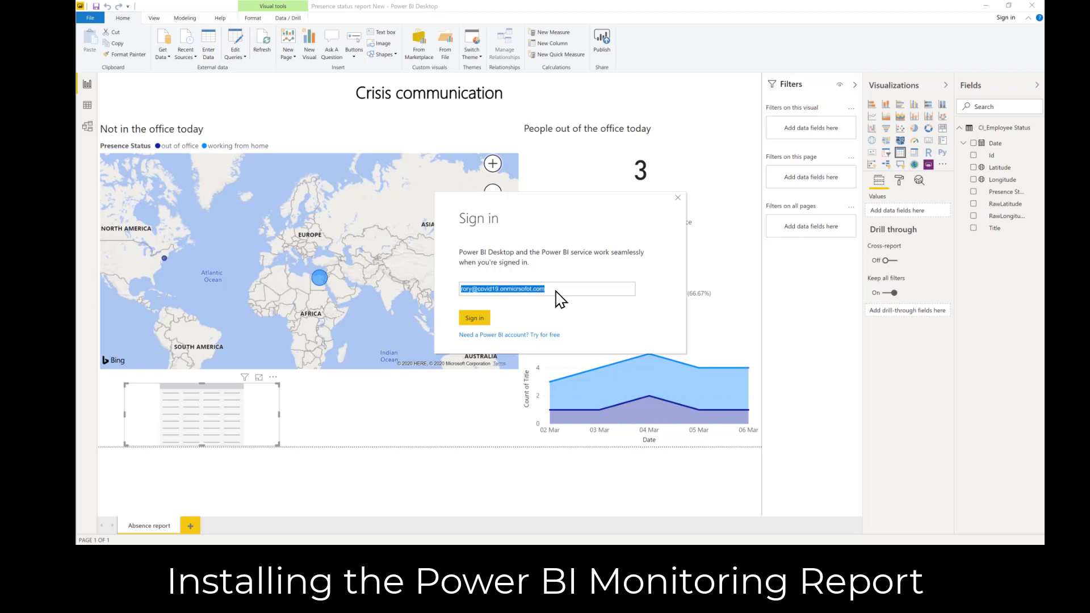
{"action": "key", "text": "Home"}
{"action": "key", "text": "BackSpace"}
{"action": "key", "text": "ctrl+a"}
Submit the e-mail, dismiss the Power BI sign-up prompt, and switch to the browser.
{"action": "left_click", "coordinate": [475, 318]}
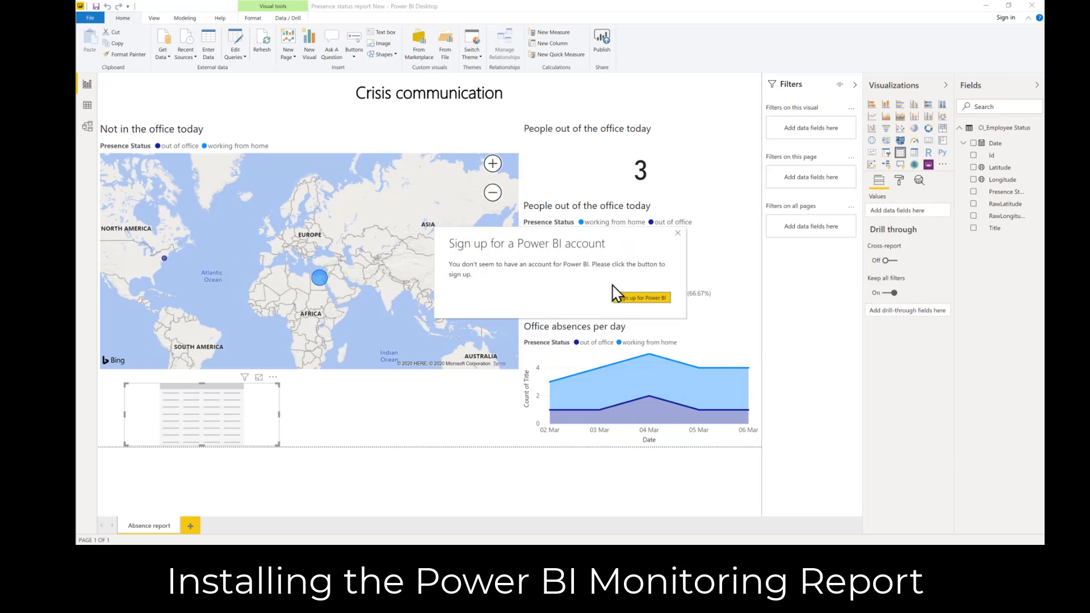
{"action": "left_click", "coordinate": [678, 233]}
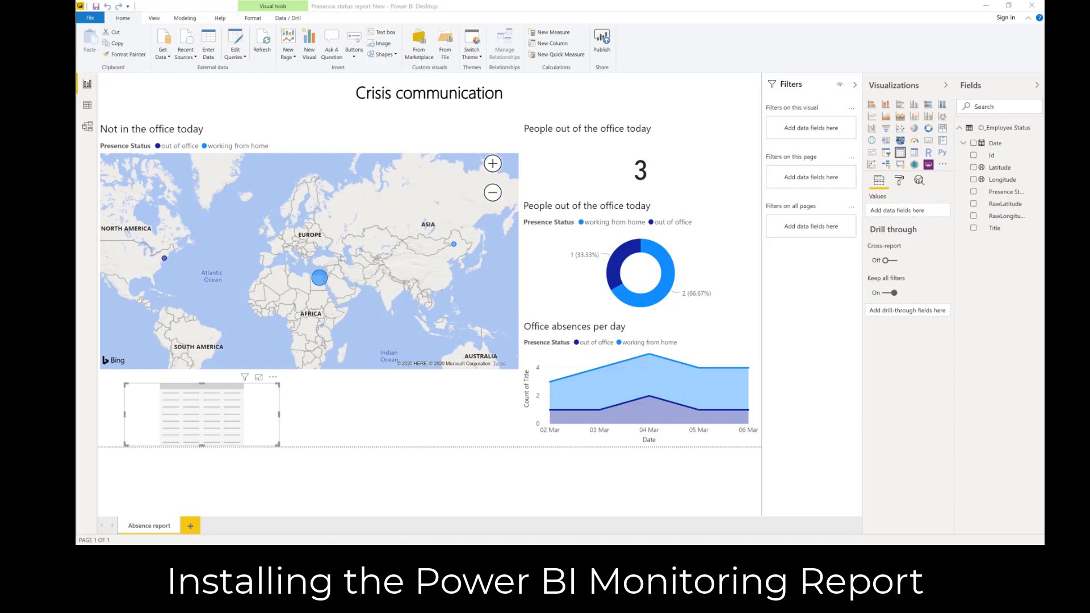
{"action": "key", "text": "alt+Tab"}
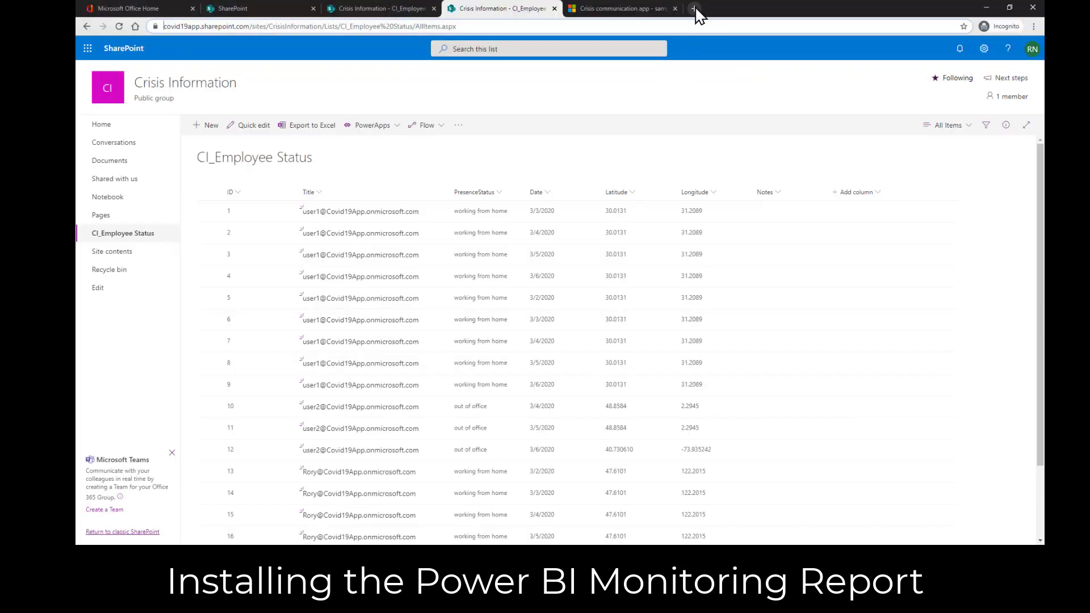
Go to office.com in a new tab, show All apps, and launch Power BI.
{"action": "left_click", "coordinate": [693, 8]}
{"action": "type", "text": "off"}
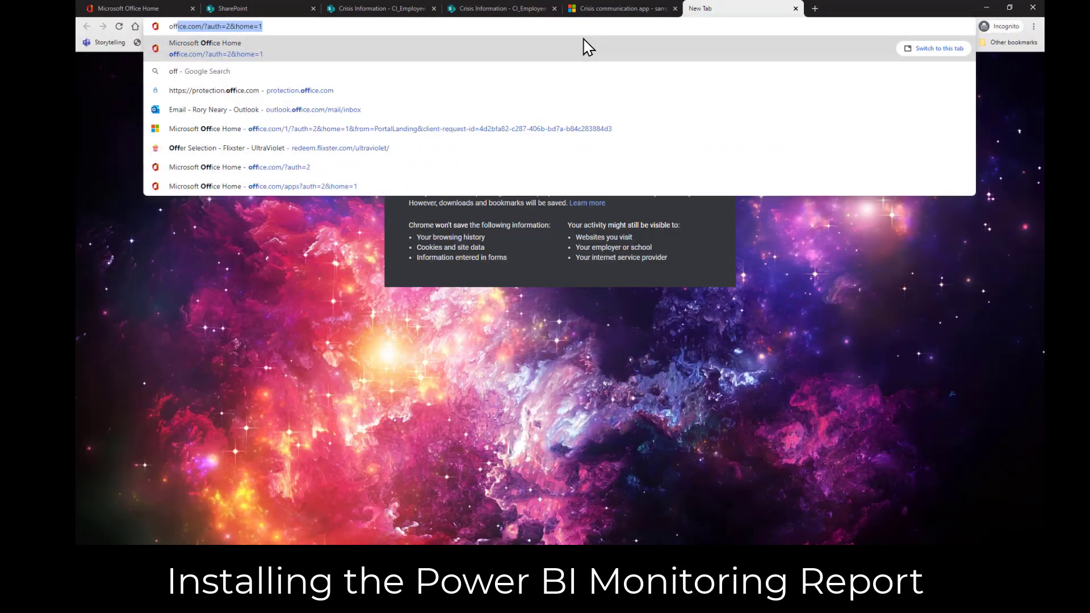
{"action": "left_click", "coordinate": [587, 46]}
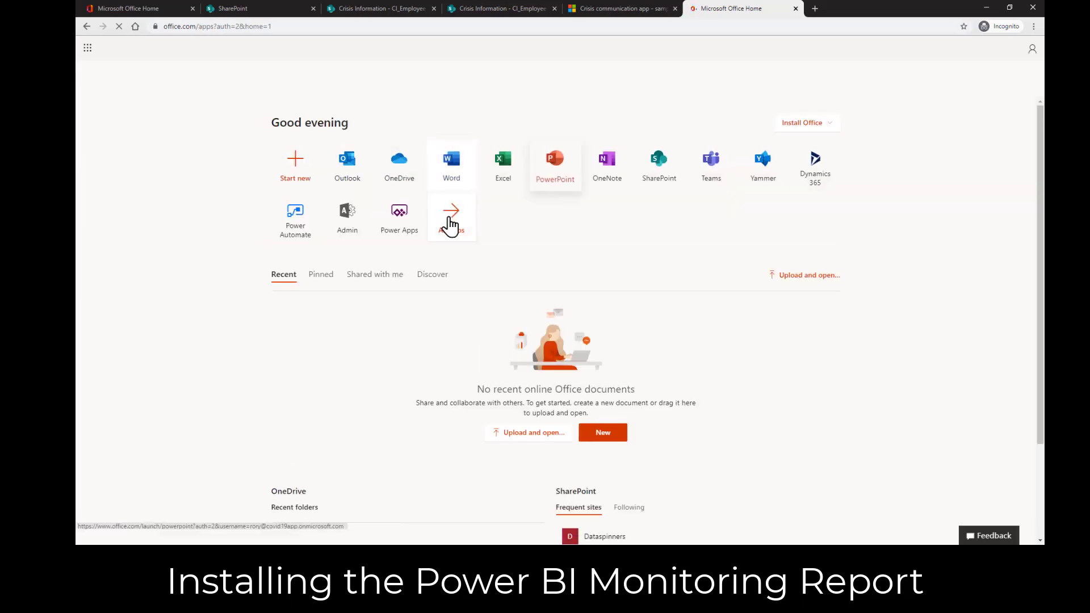
{"action": "left_click", "coordinate": [450, 222]}
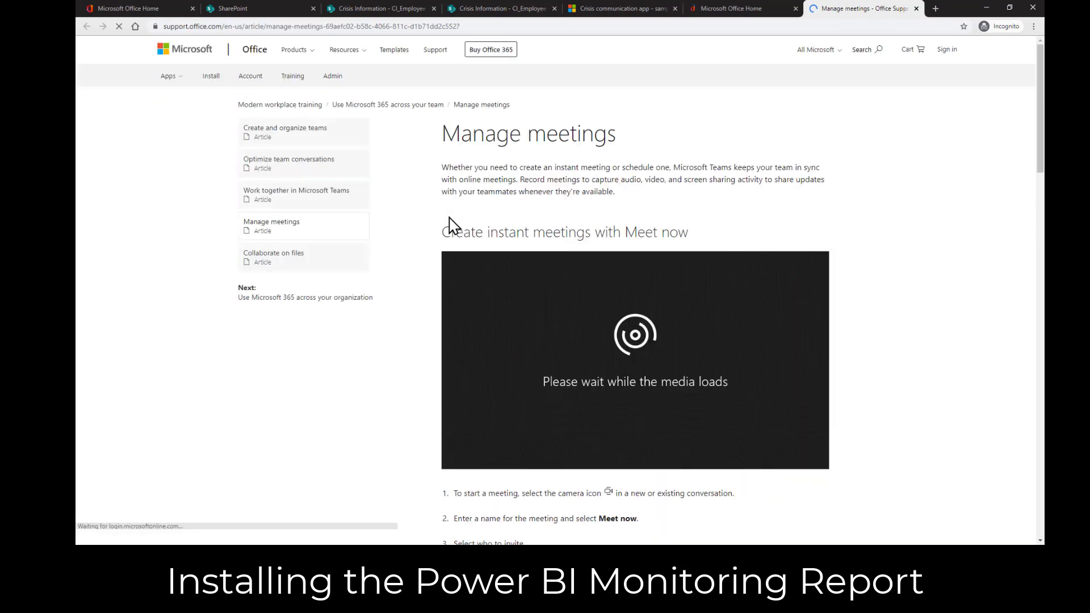
{"action": "left_click", "coordinate": [916, 9]}
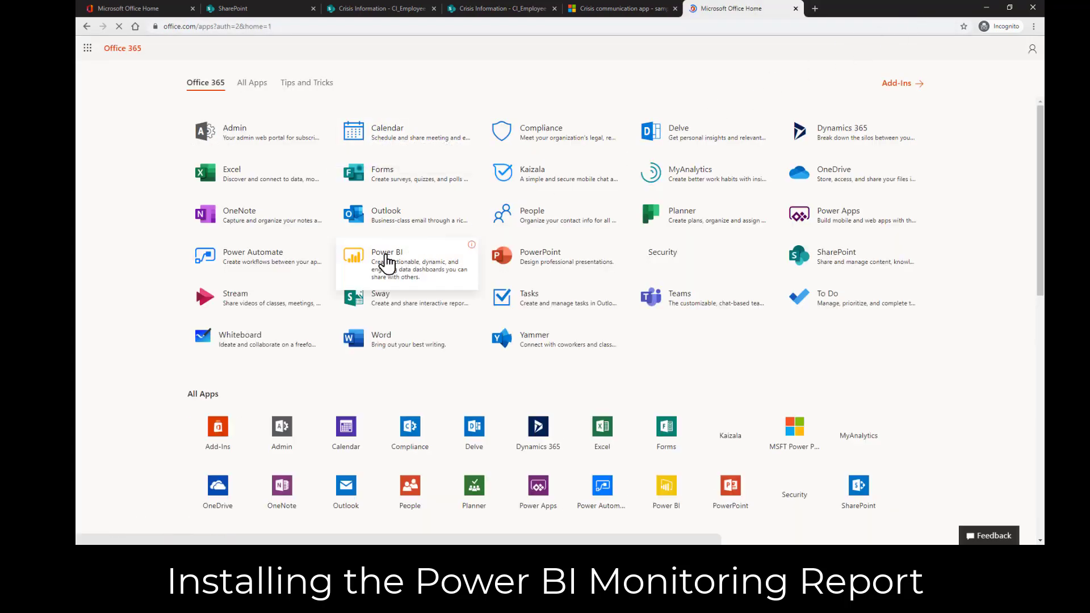
{"action": "left_click", "coordinate": [389, 261]}
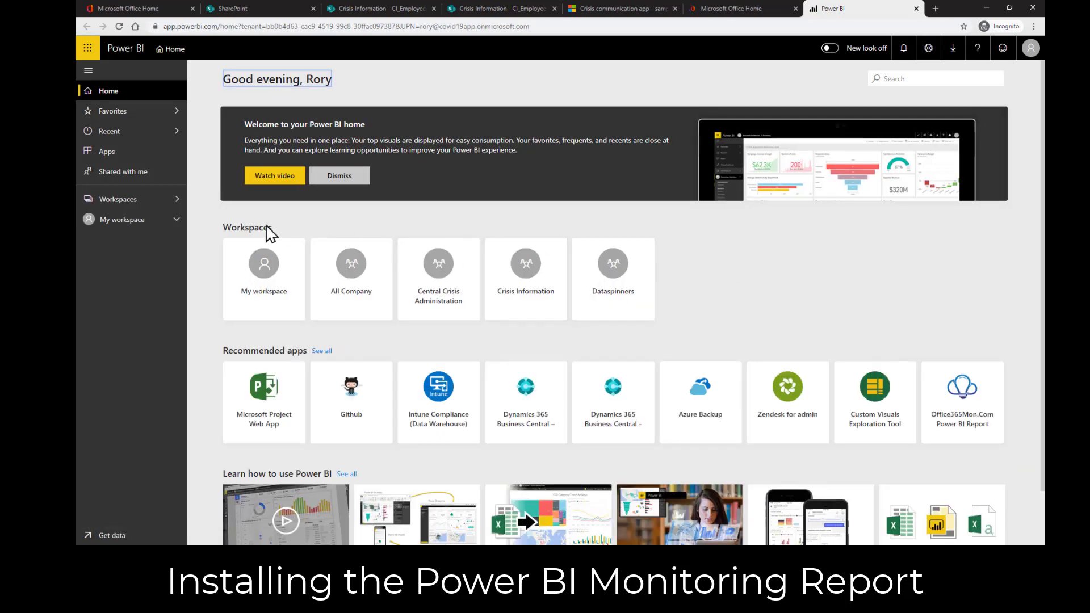
Start the 60-day free Pro trial from a shared workspace in the Power BI service.
{"action": "left_click", "coordinate": [165, 221]}
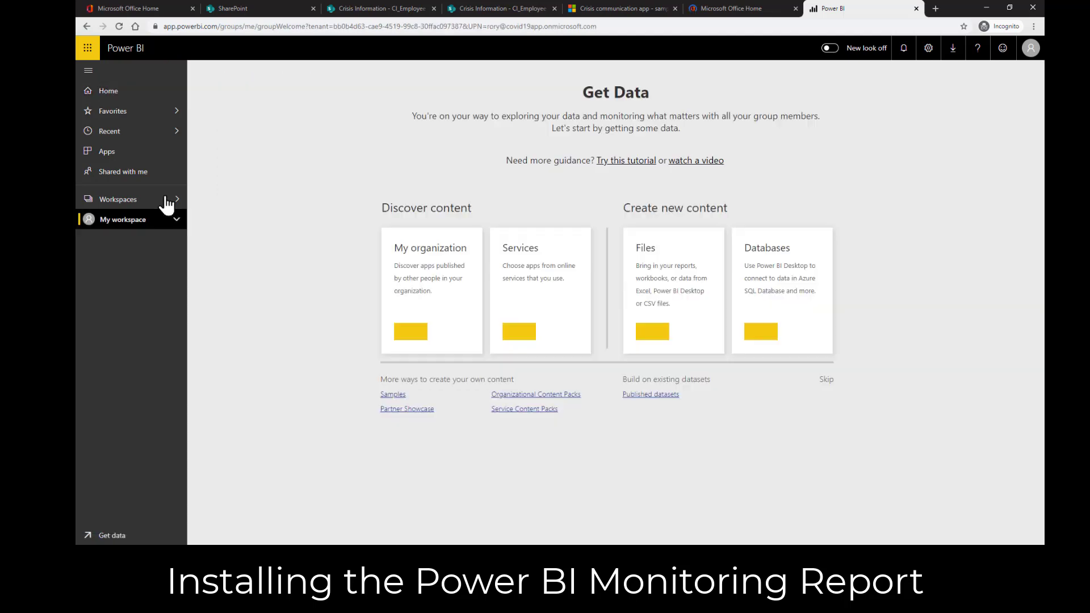
{"action": "left_click", "coordinate": [165, 199]}
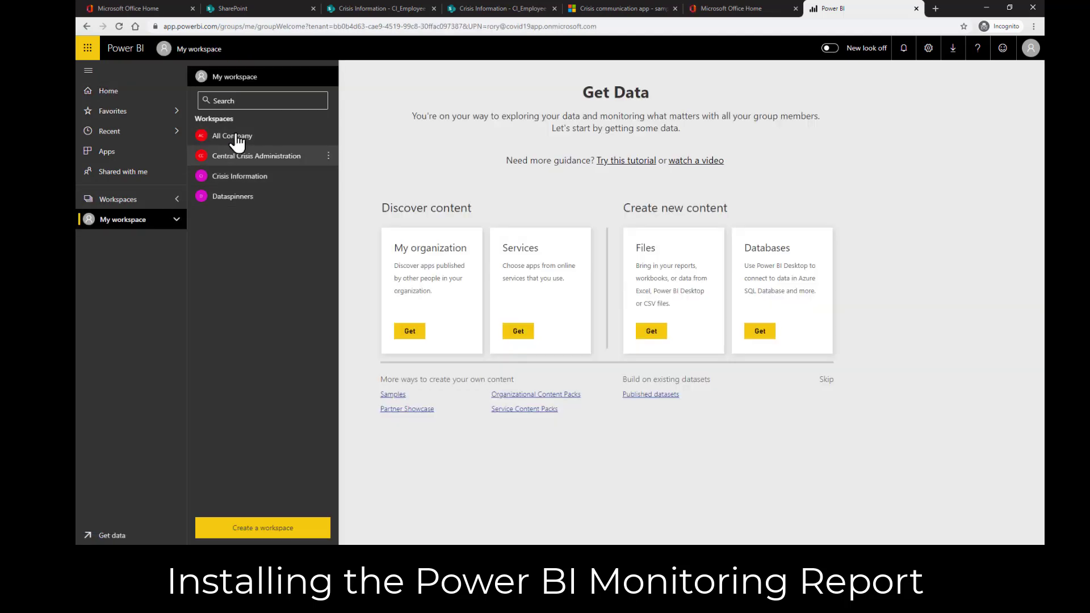
{"action": "left_click", "coordinate": [258, 183]}
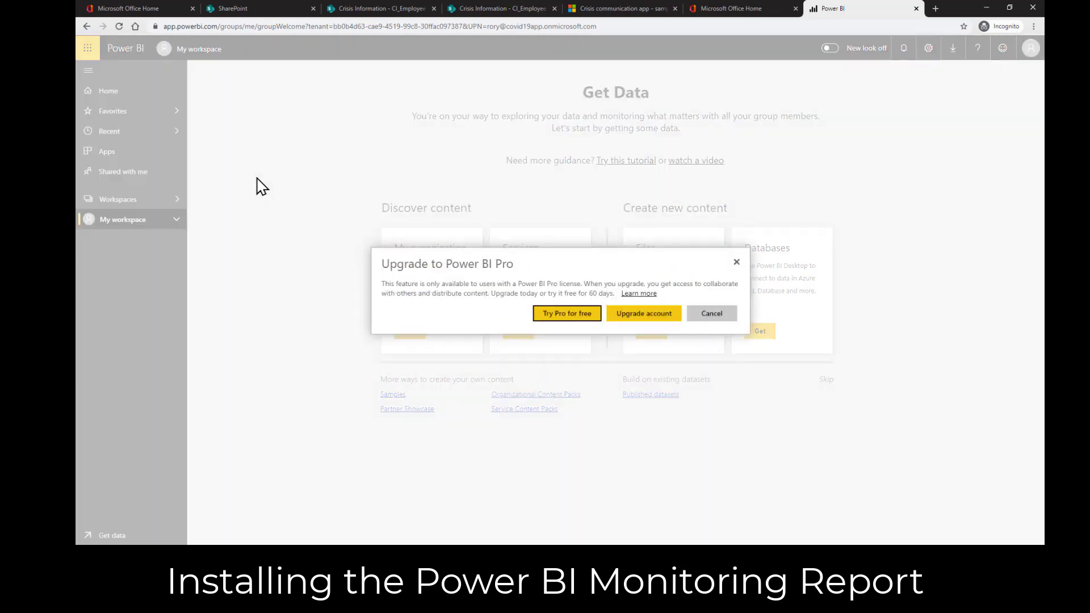
{"action": "left_click", "coordinate": [570, 318]}
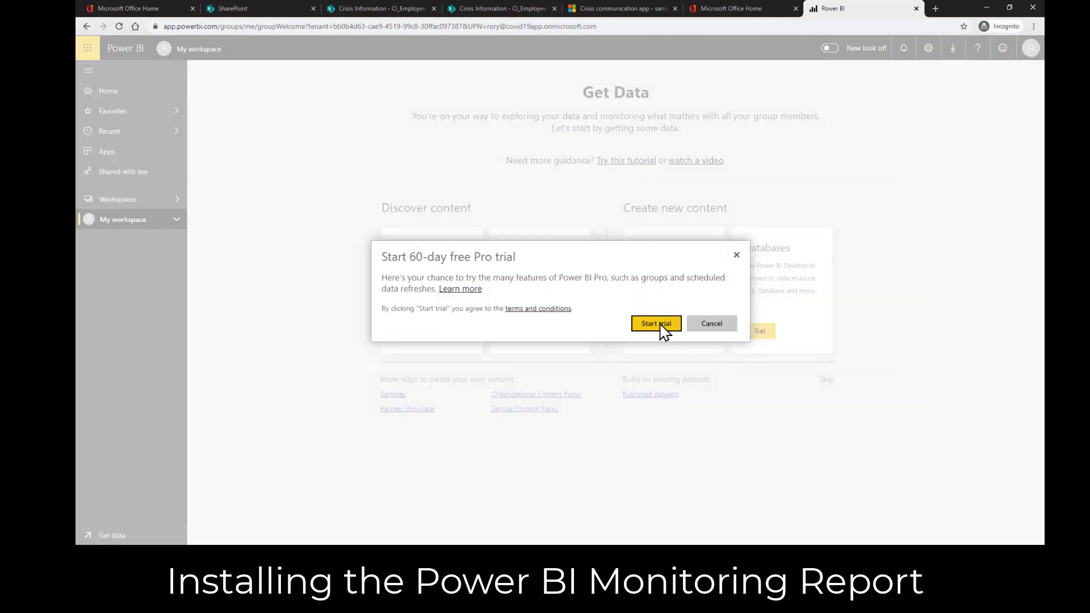
{"action": "left_click", "coordinate": [661, 325]}
{"action": "left_click", "coordinate": [712, 308]}
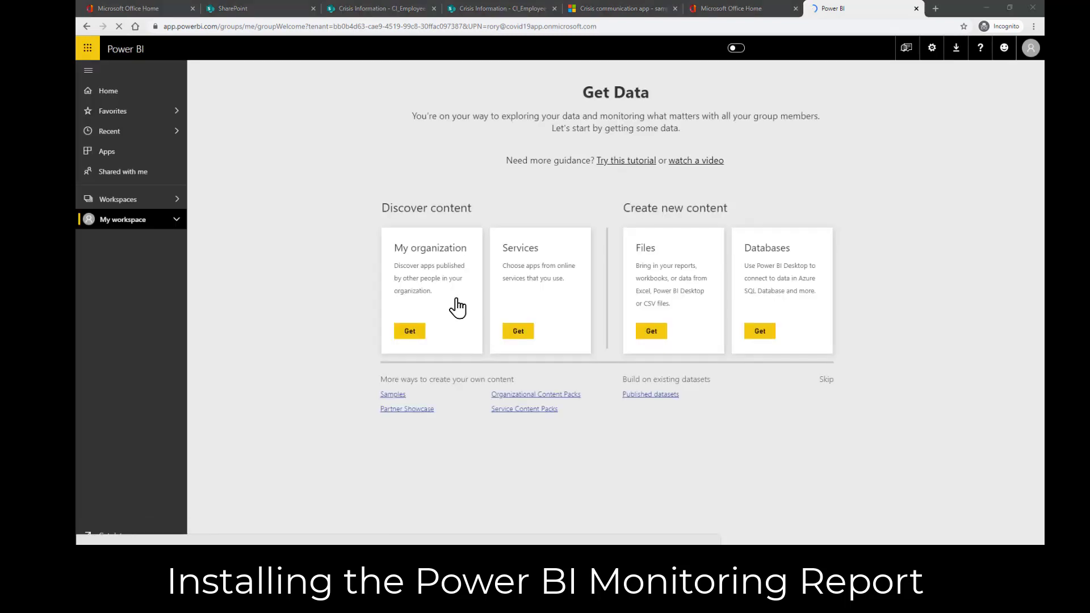
{"action": "key", "text": "alt+Tab"}
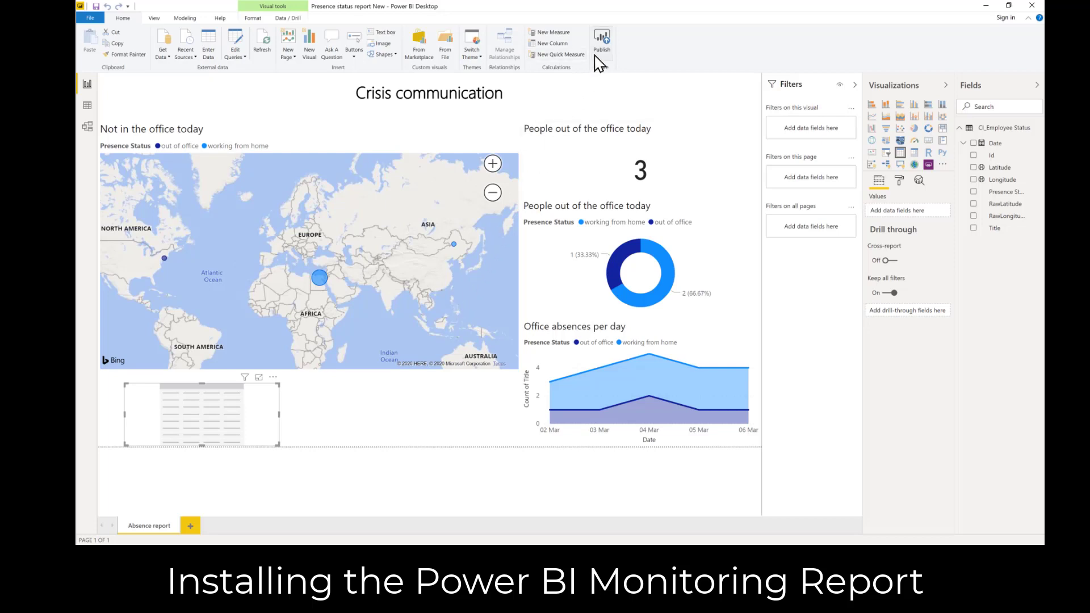
Start publishing and submit the work e-mail in the Sign in dialog.
{"action": "left_click", "coordinate": [601, 42]}
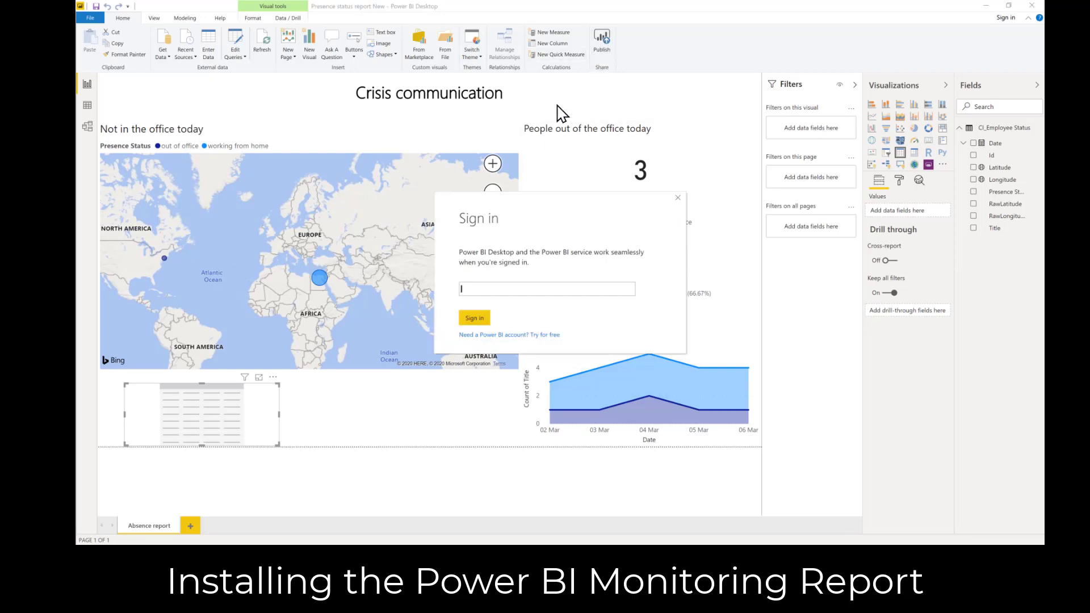
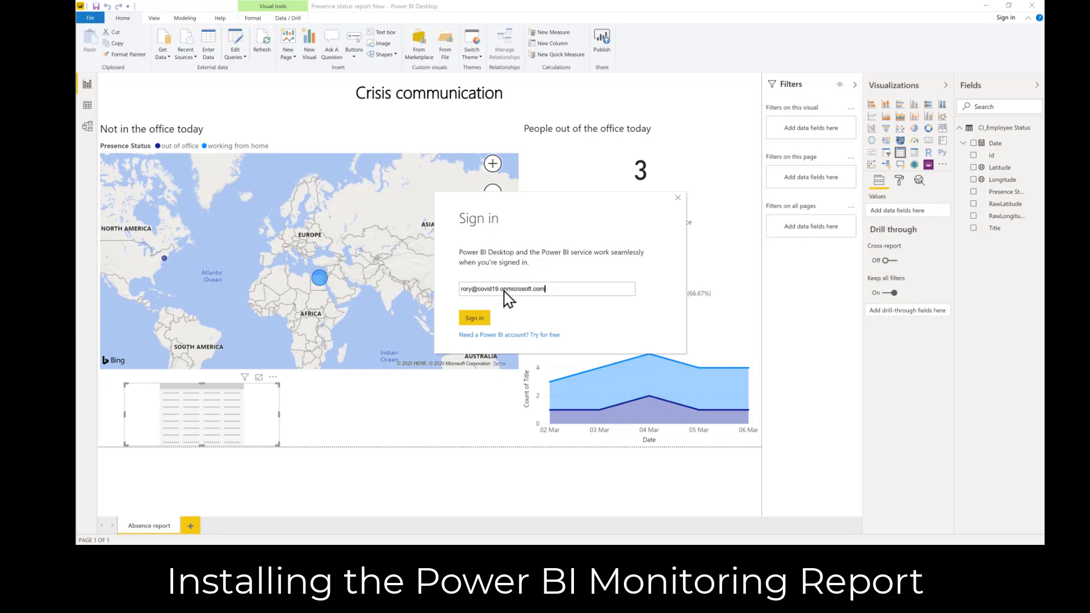
{"action": "left_click", "coordinate": [475, 318]}
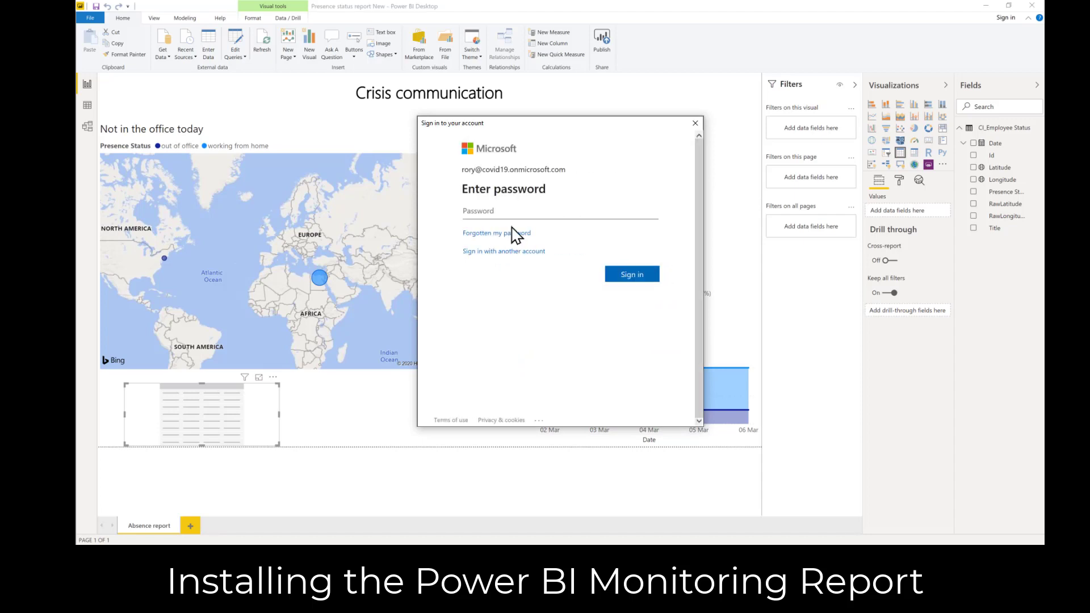
Enter the account password, retyping it after a typo, to finish signing in.
{"action": "left_click", "coordinate": [515, 211]}
{"action": "type", "text": "•••••••"}
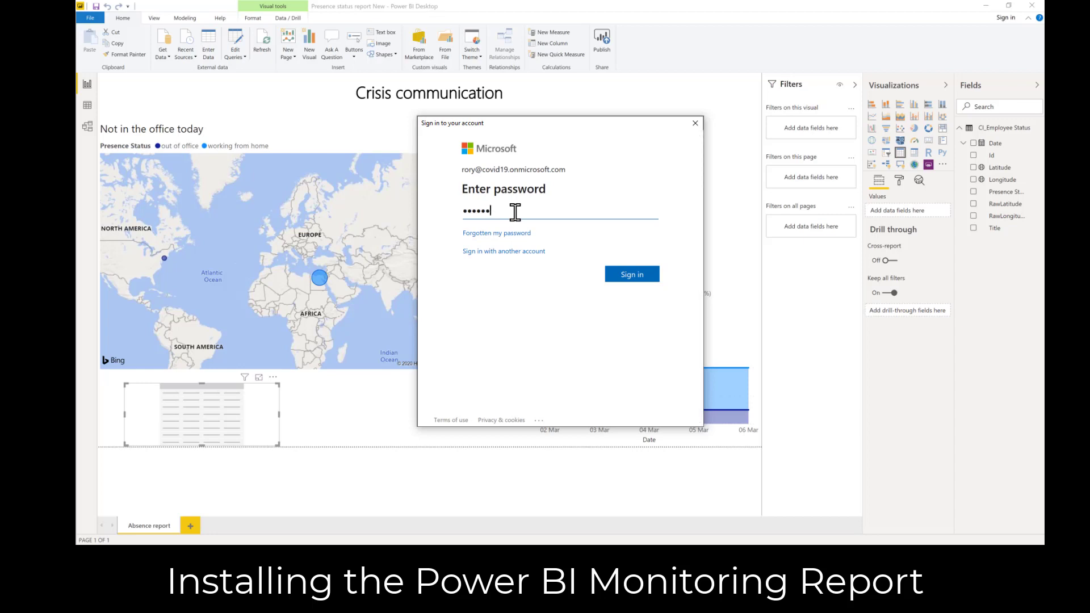
{"action": "key", "text": "ctrl+a"}
{"action": "key", "text": "BackSpace"}
{"action": "type", "text": "••••••••"}
{"action": "key", "text": "Return"}
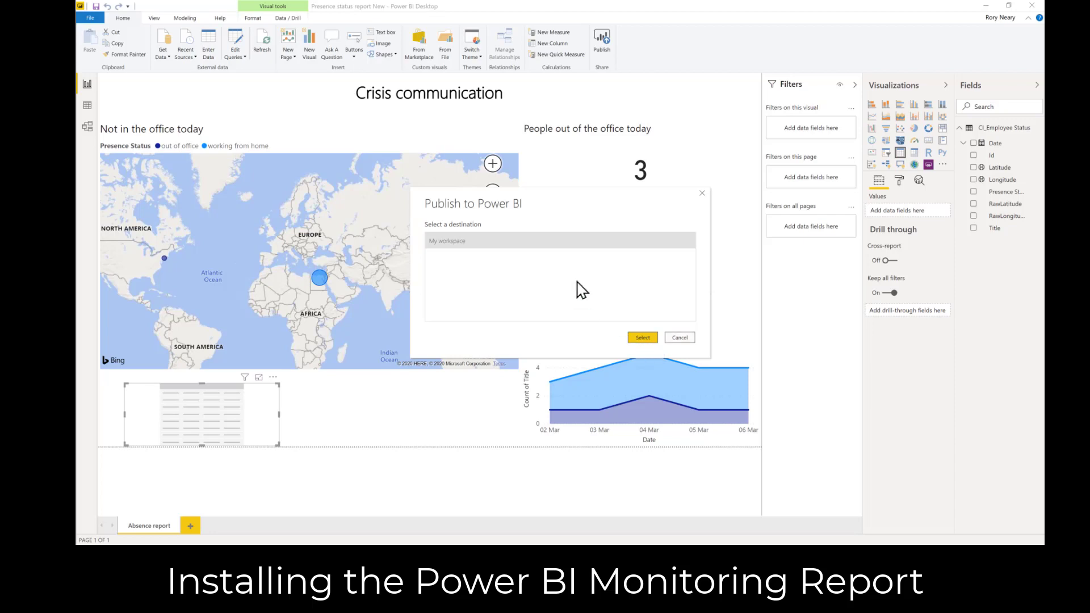
Cancel the publish destination dialog twice and check the signed-in account.
{"action": "left_click", "coordinate": [675, 339]}
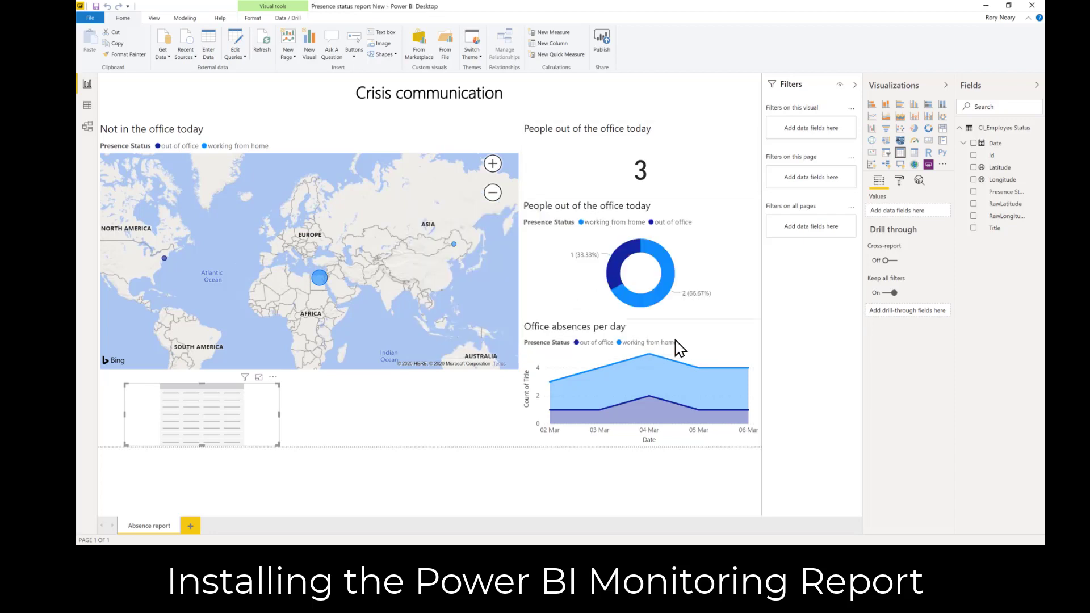
{"action": "left_click", "coordinate": [601, 43]}
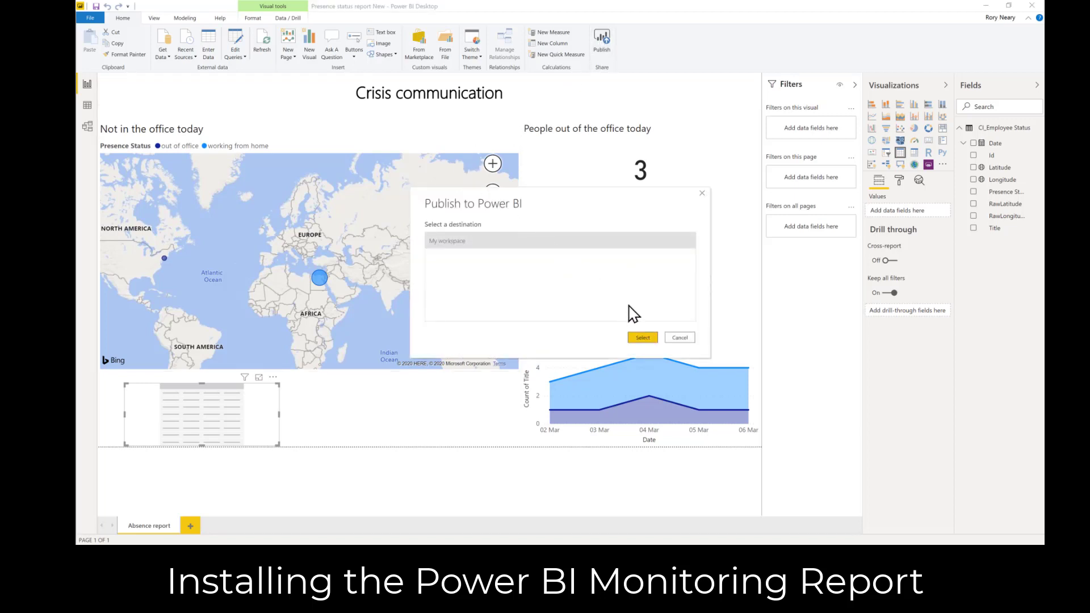
{"action": "left_click", "coordinate": [679, 339]}
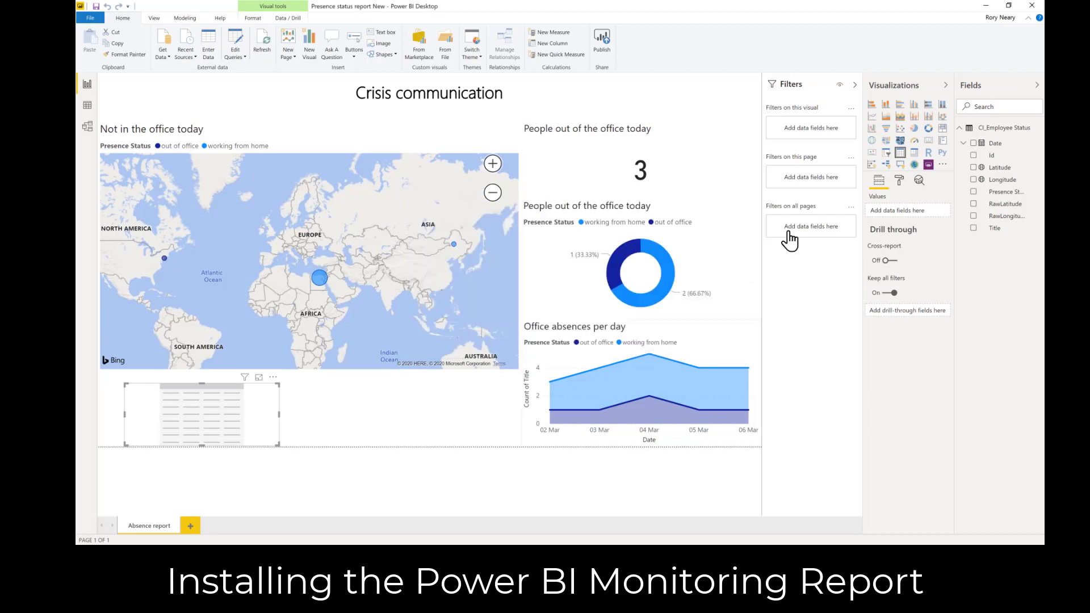
{"action": "left_click", "coordinate": [1004, 19]}
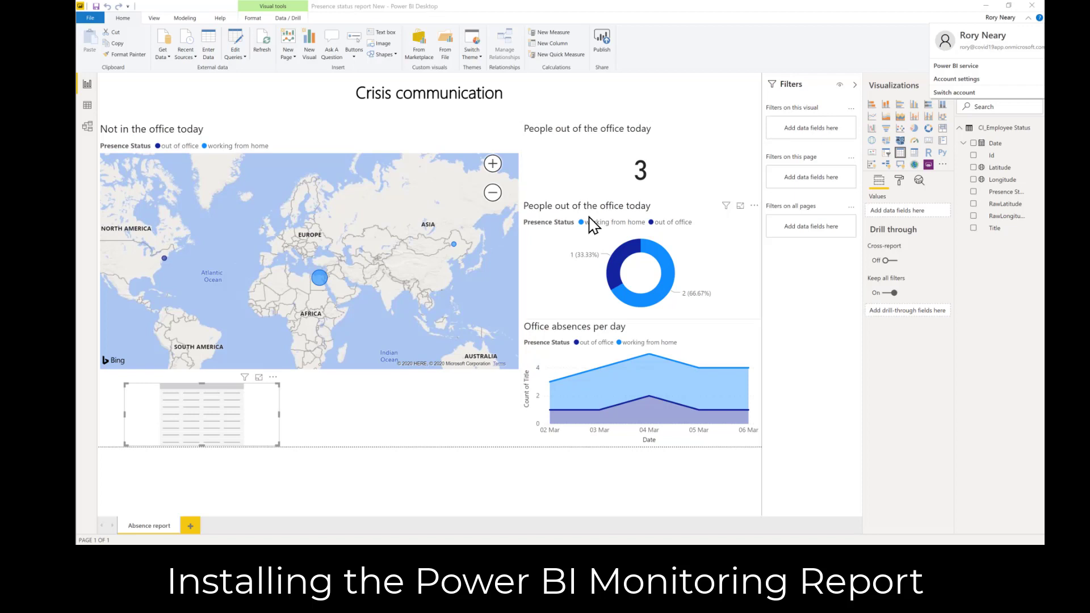
Publish the report to My workspace, open it in Power BI, and dismiss the success message.
{"action": "left_click", "coordinate": [600, 46]}
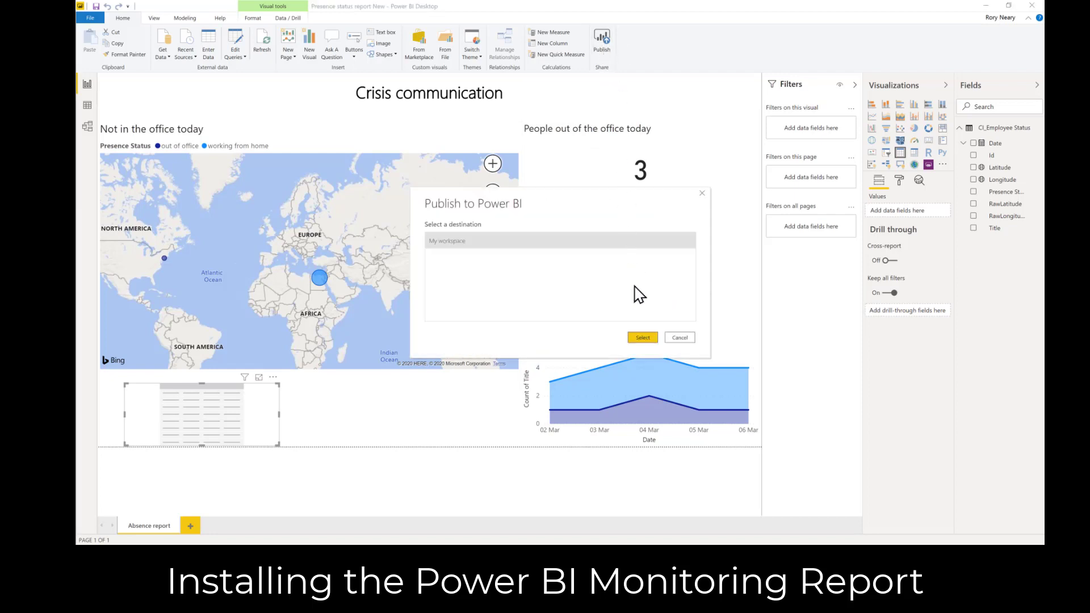
{"action": "left_click", "coordinate": [643, 339]}
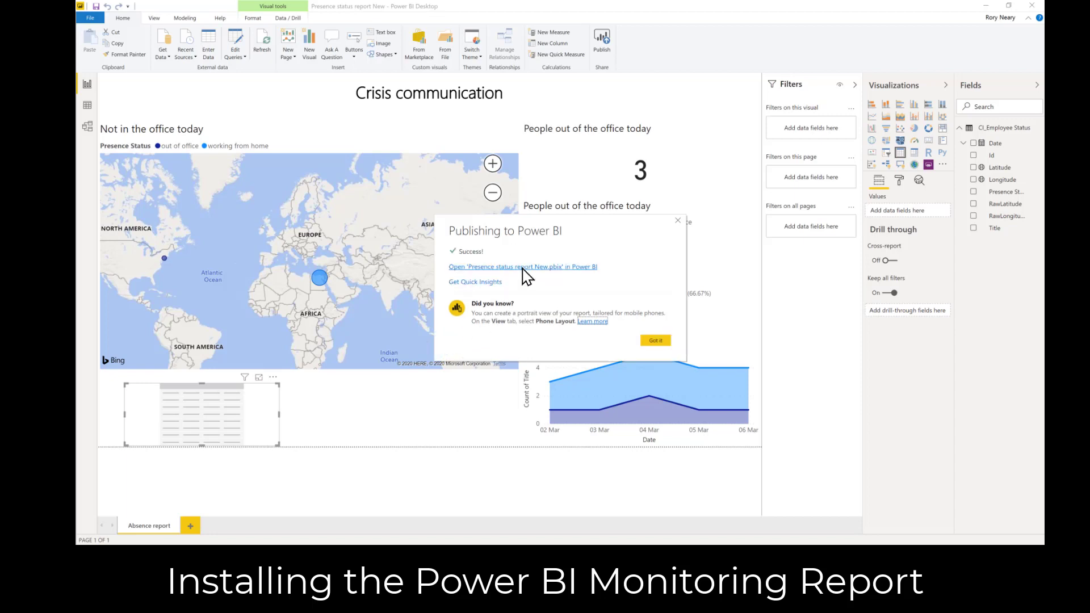
{"action": "left_click", "coordinate": [523, 271]}
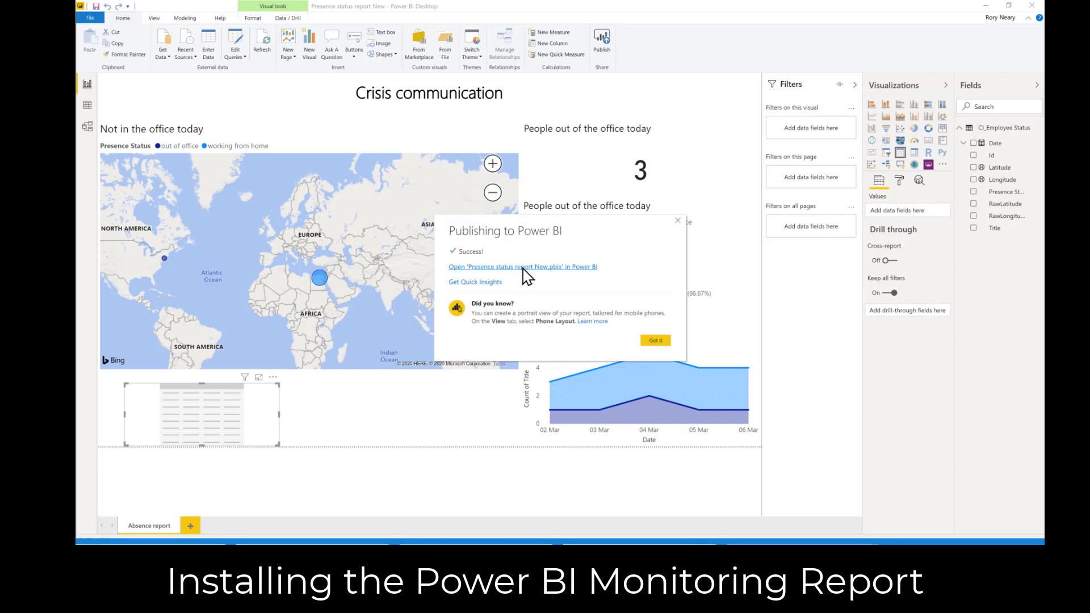
{"action": "left_click", "coordinate": [678, 220]}
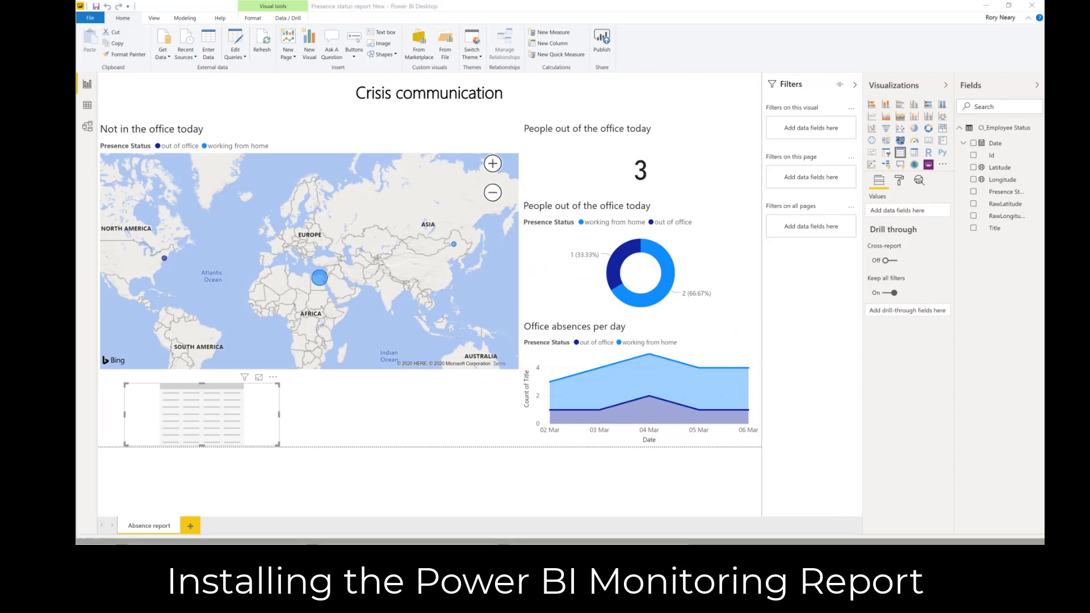
{"action": "key", "text": "alt+Tab"}
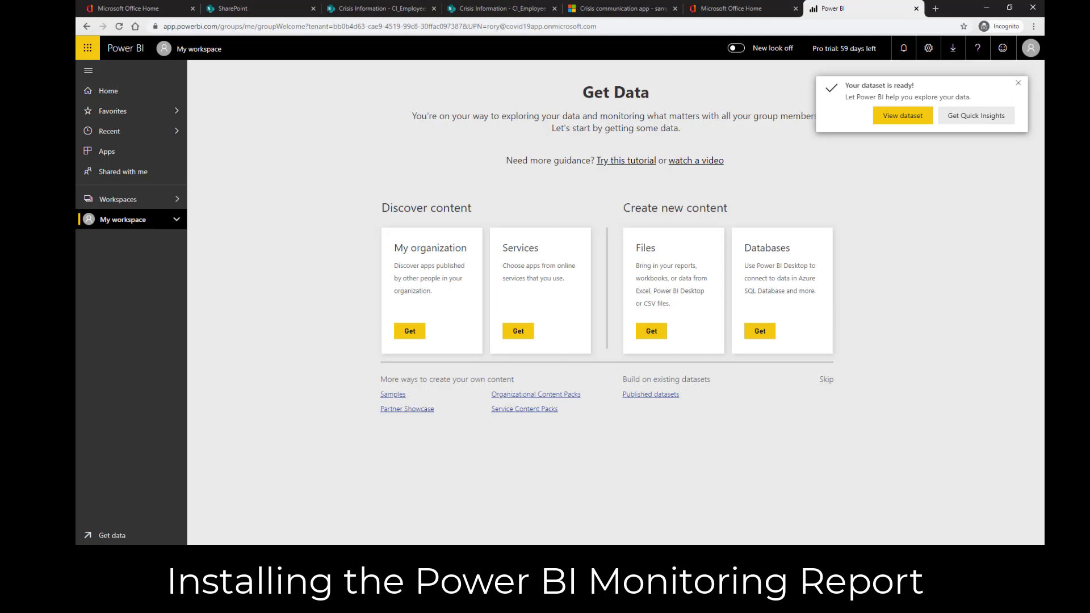
Open Presence status report New from My workspace's Reports list and view its related dataset.
{"action": "left_click", "coordinate": [159, 220]}
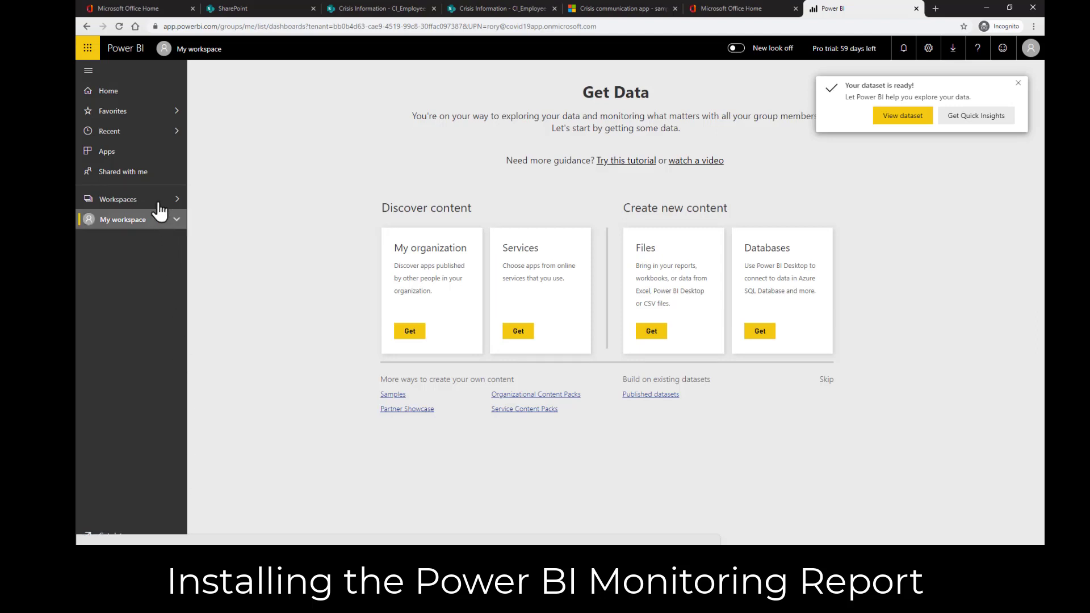
{"action": "left_click", "coordinate": [119, 26]}
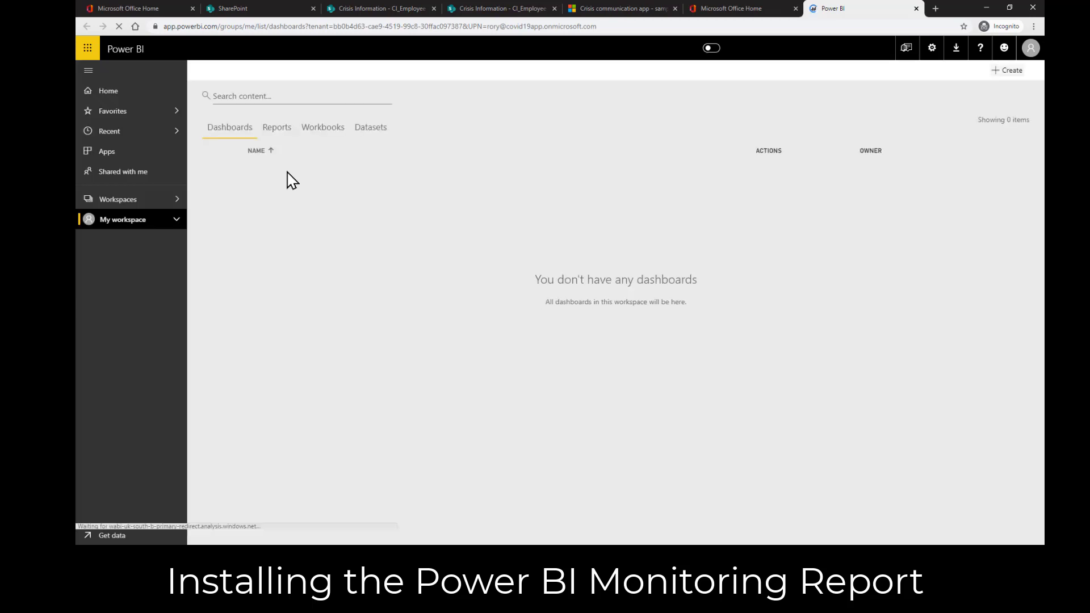
{"action": "left_click", "coordinate": [277, 128]}
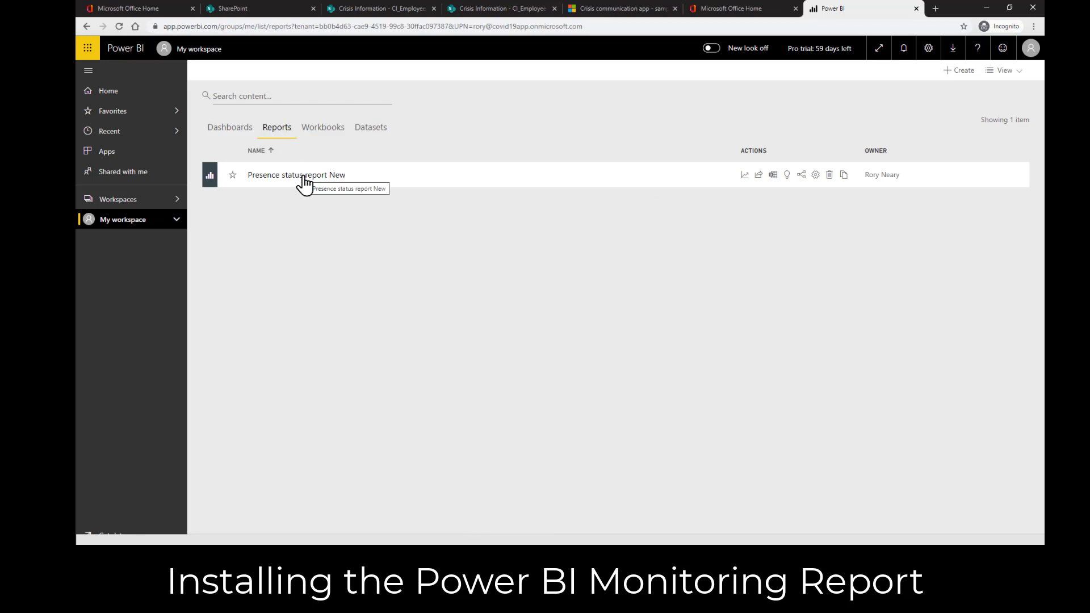
{"action": "left_click", "coordinate": [305, 181]}
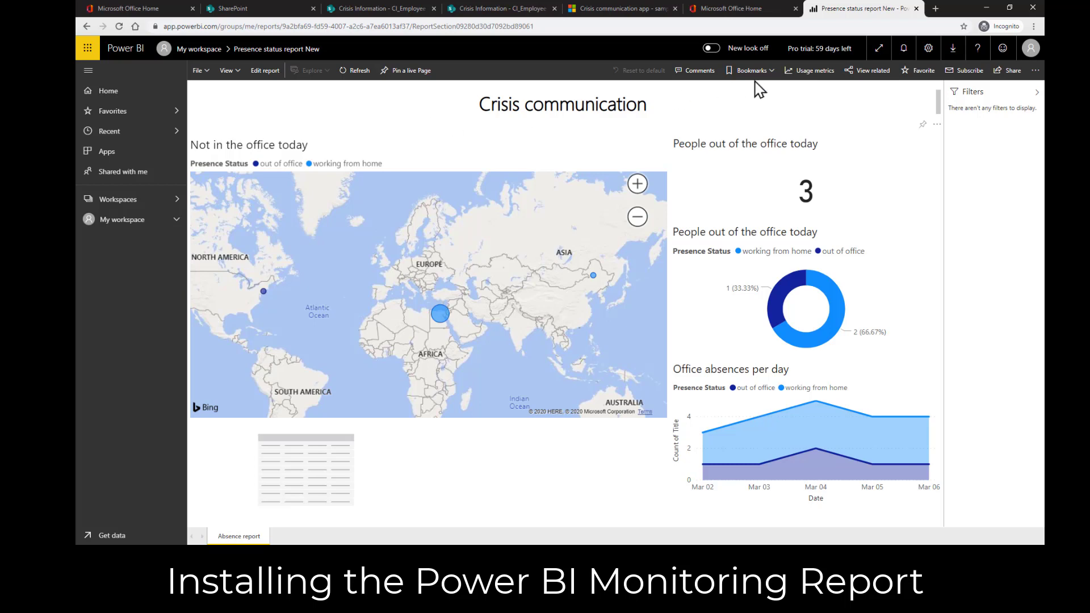
{"action": "left_click", "coordinate": [868, 71]}
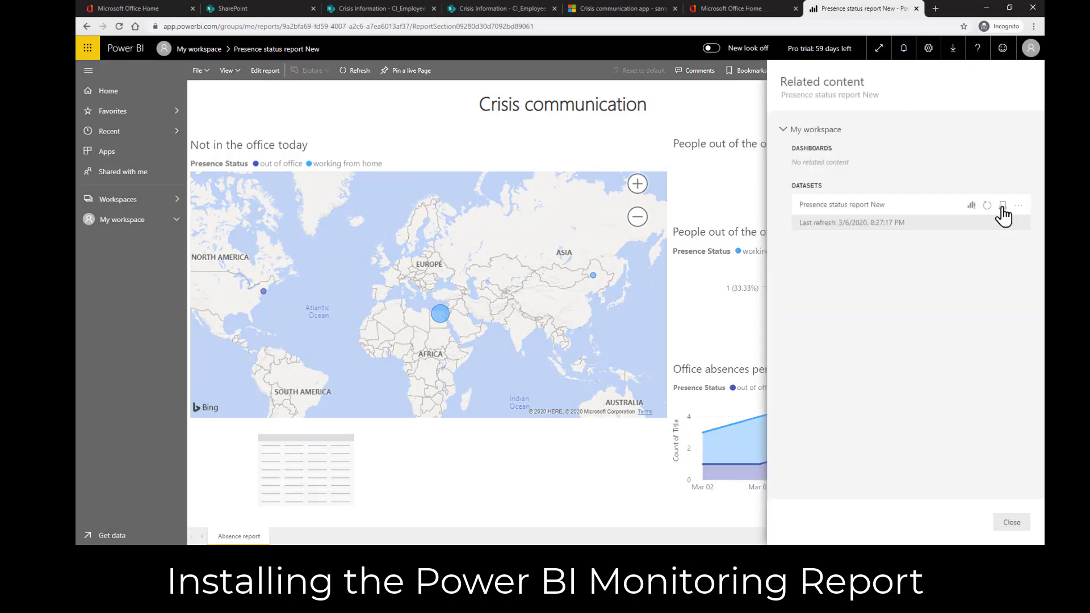
Edit the dataset's SharePoint credentials to OAuth2 with Organizational privacy level and sign in.
{"action": "left_click", "coordinate": [1003, 209]}
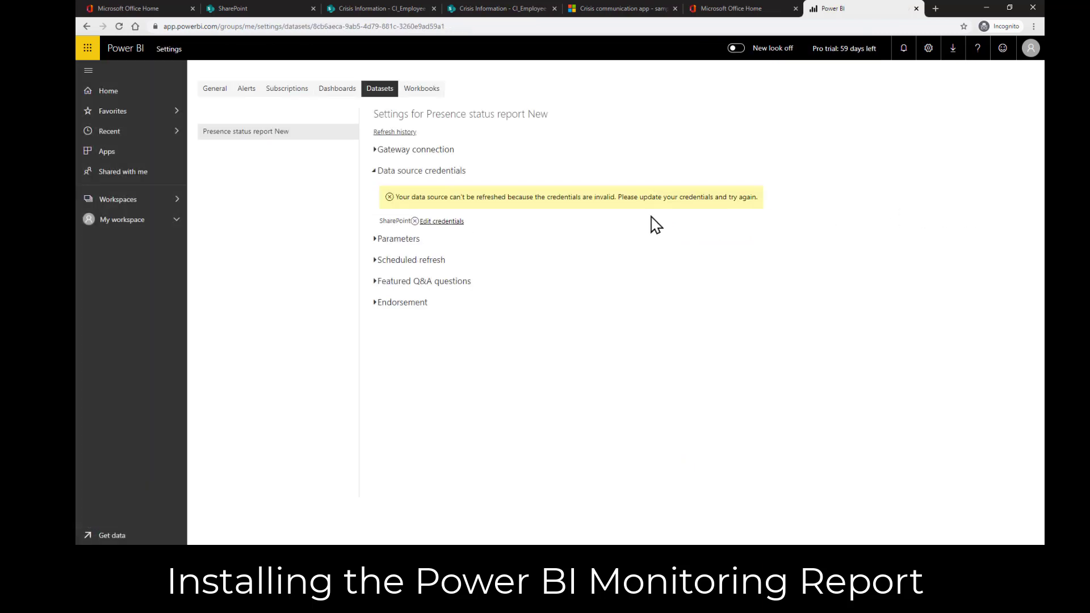
{"action": "left_click", "coordinate": [440, 222]}
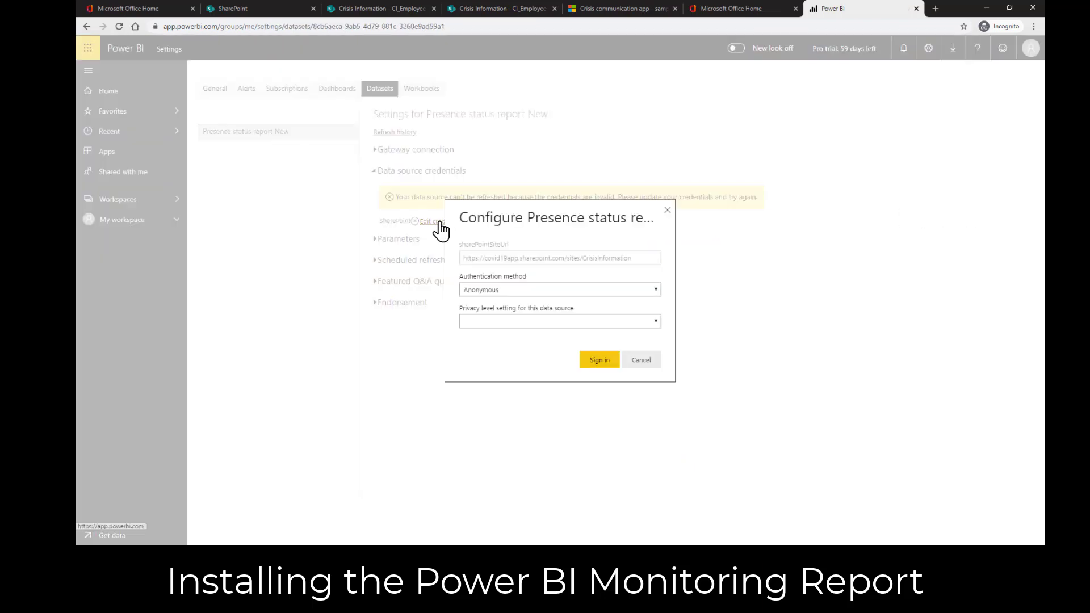
{"action": "left_click", "coordinate": [527, 291]}
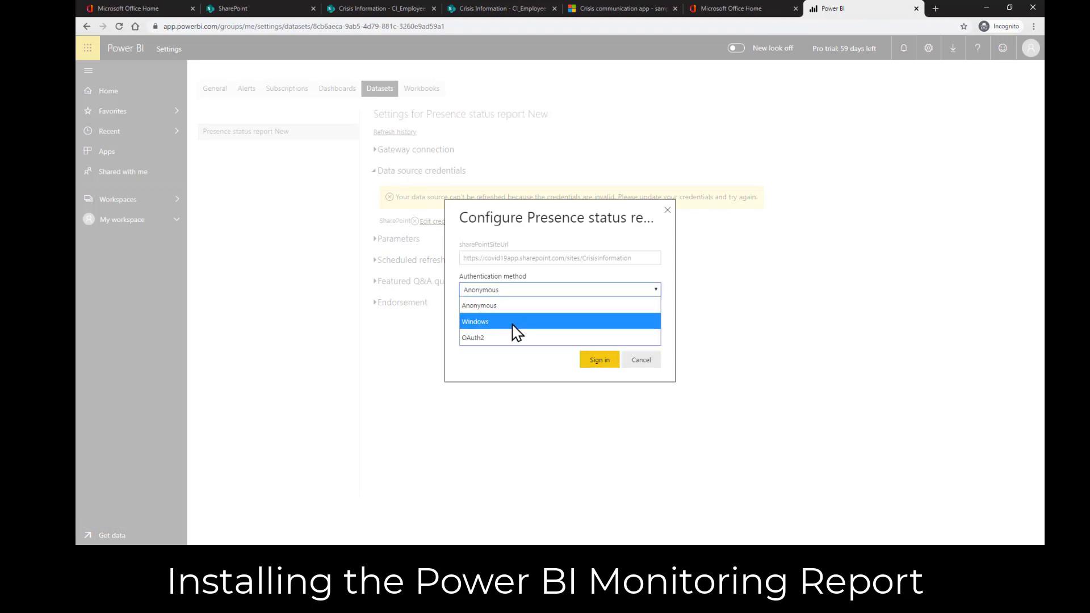
{"action": "left_click", "coordinate": [517, 318]}
{"action": "left_click", "coordinate": [524, 274]}
{"action": "left_click", "coordinate": [509, 317]}
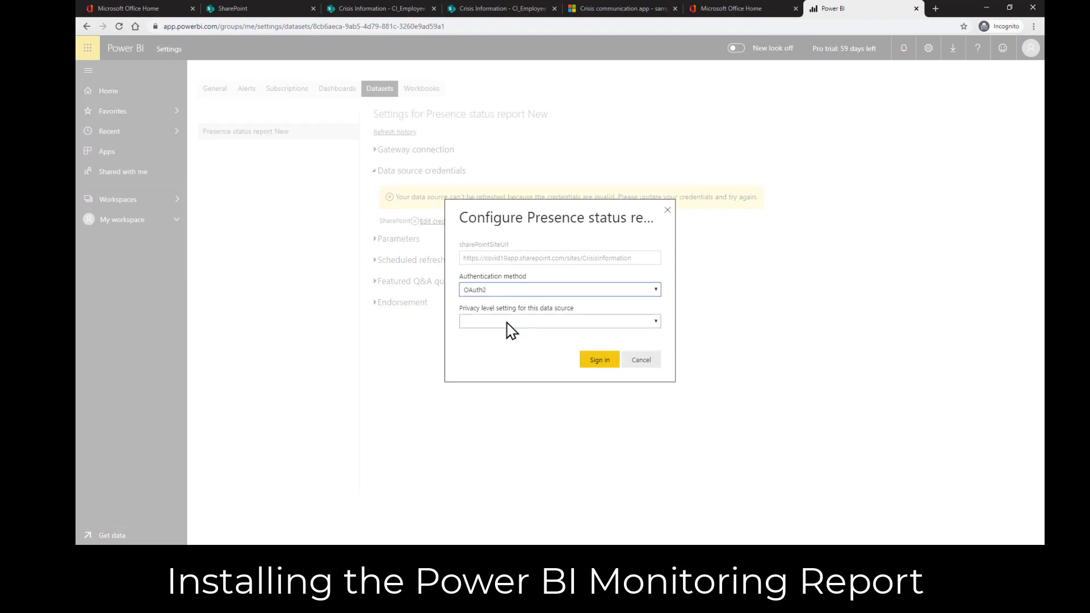
{"action": "left_click", "coordinate": [517, 322]}
{"action": "left_click", "coordinate": [517, 322]}
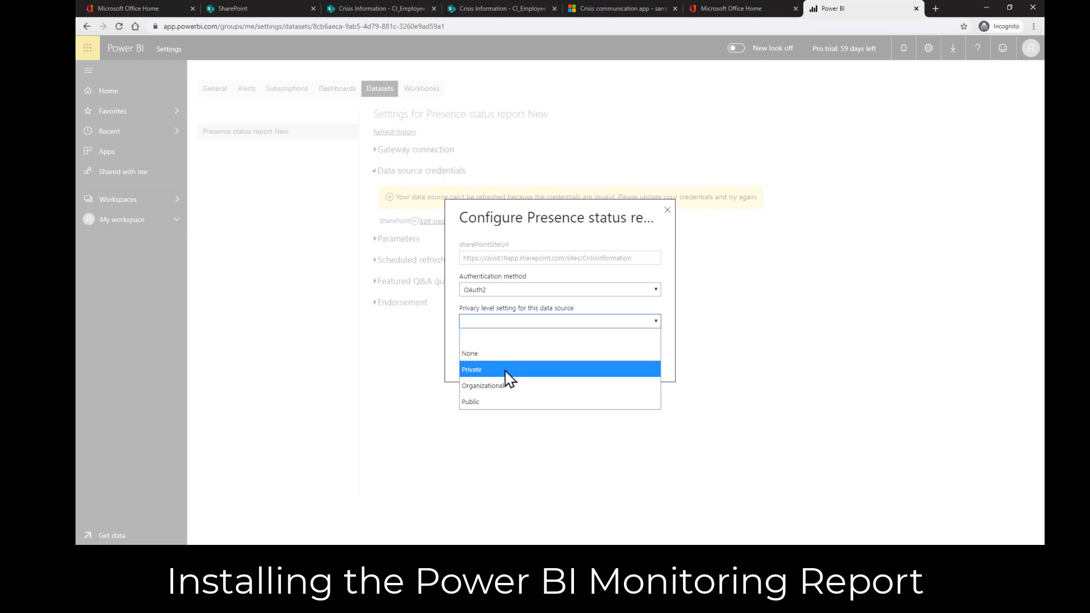
{"action": "left_click", "coordinate": [502, 386]}
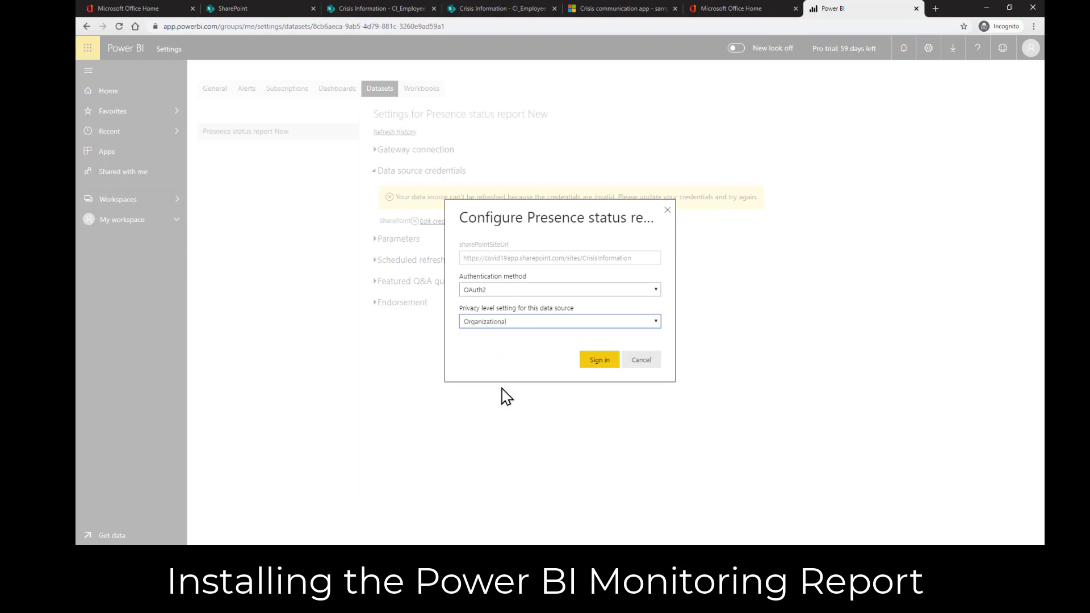
{"action": "left_click", "coordinate": [601, 362]}
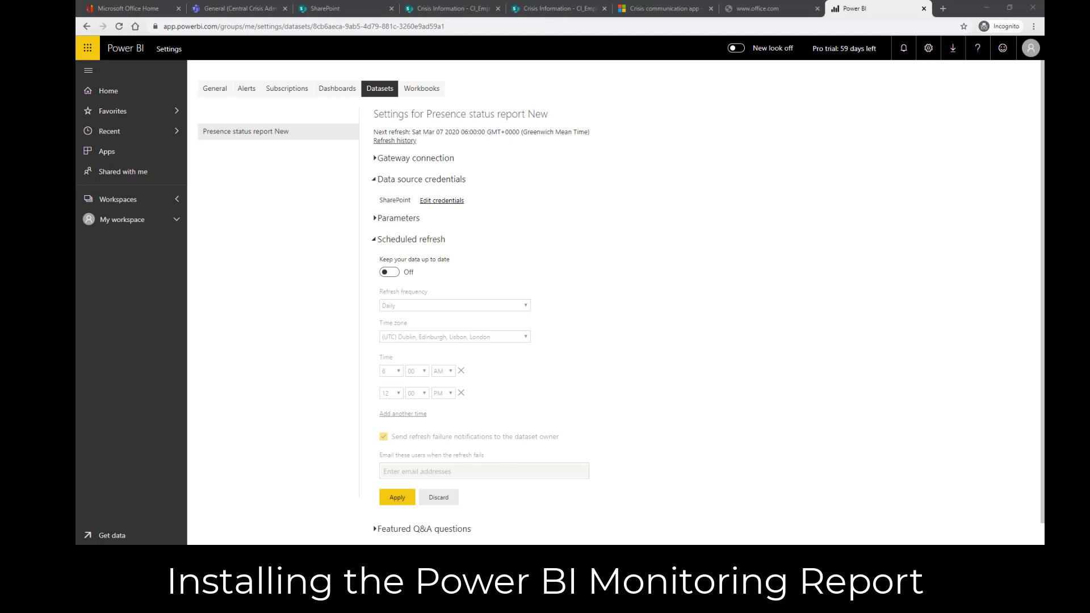
Switch 'Keep your data up to date' to On and apply the scheduled refresh settings.
{"action": "left_click", "coordinate": [388, 273]}
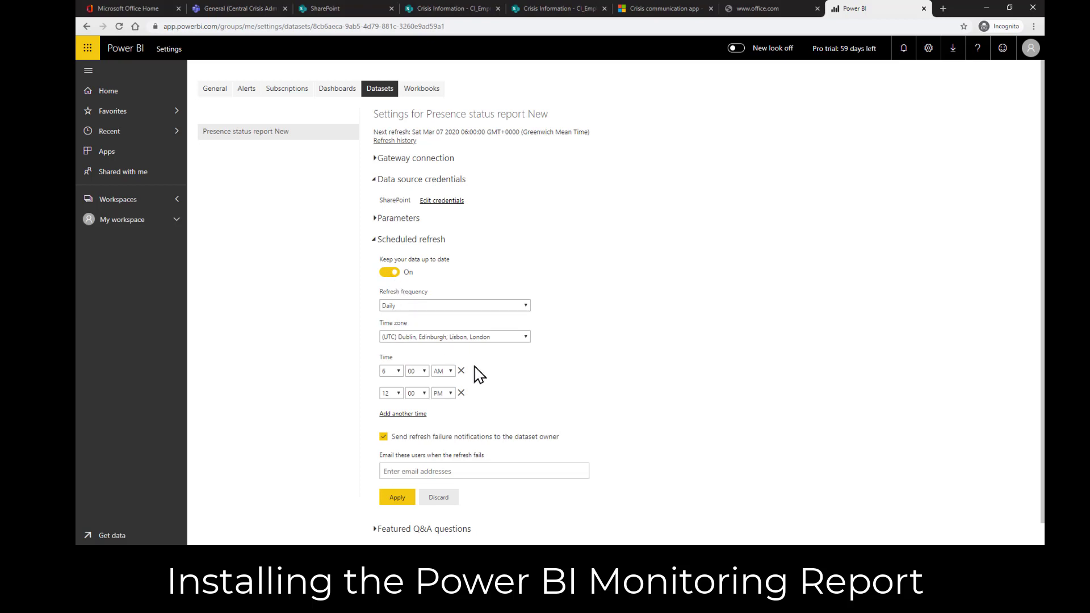
{"action": "scroll", "coordinate": [479, 375], "scroll_direction": "down", "scroll_amount": 1}
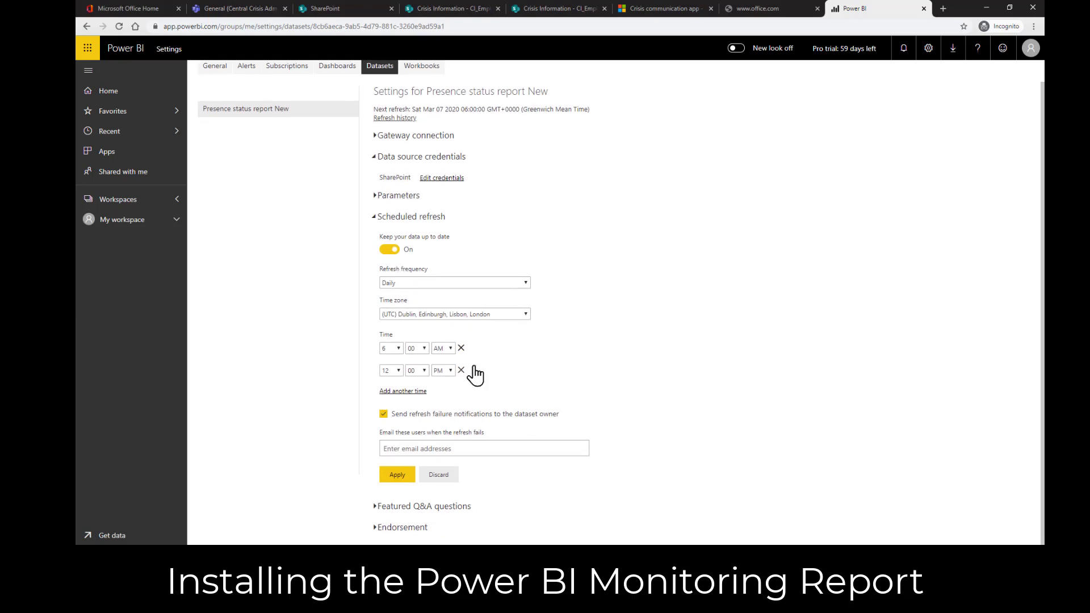
{"action": "left_click", "coordinate": [392, 477]}
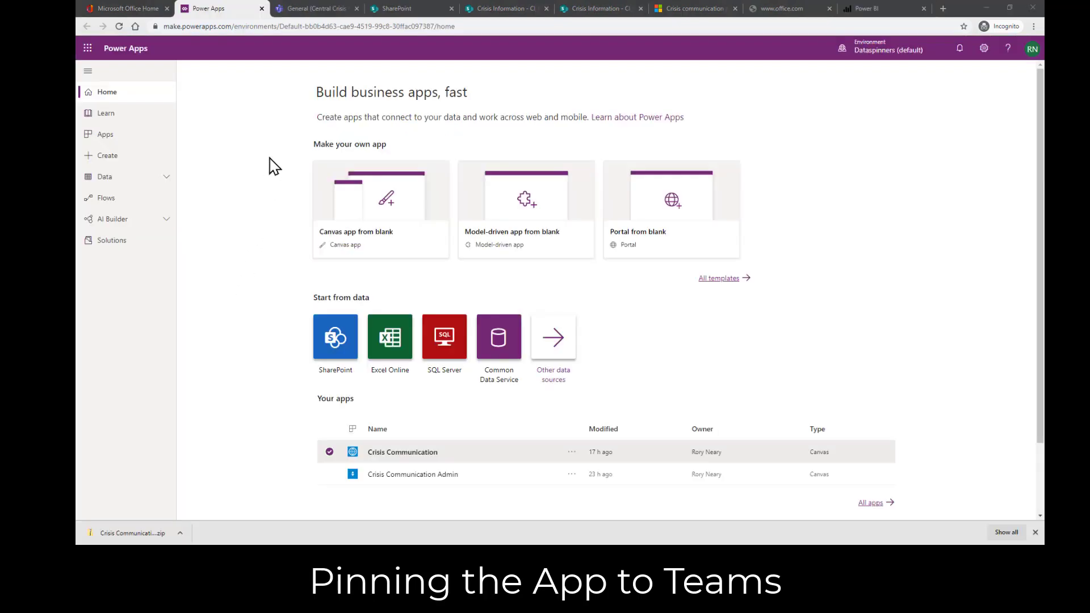
In the Teams Apps store, choose Upload a custom app for Dataspinners.
{"action": "left_click", "coordinate": [310, 5]}
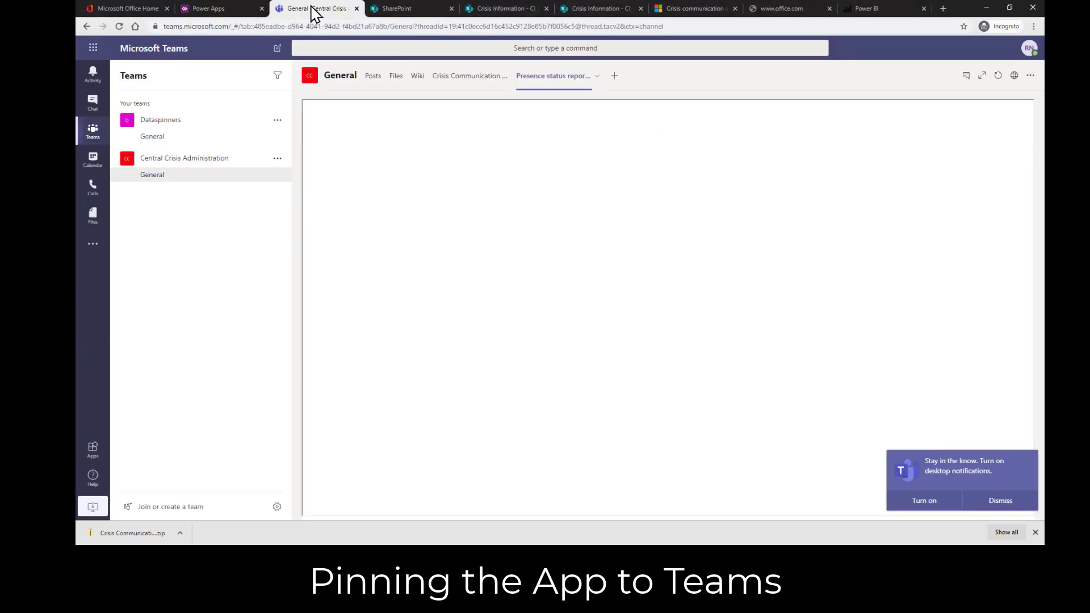
{"action": "left_click", "coordinate": [94, 452]}
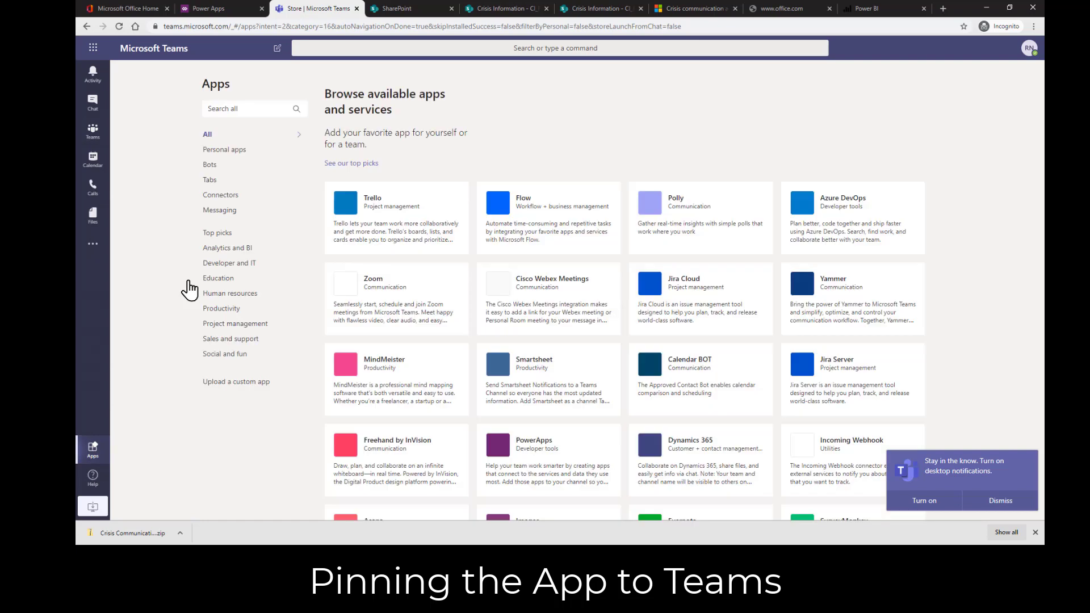
{"action": "left_click", "coordinate": [238, 390]}
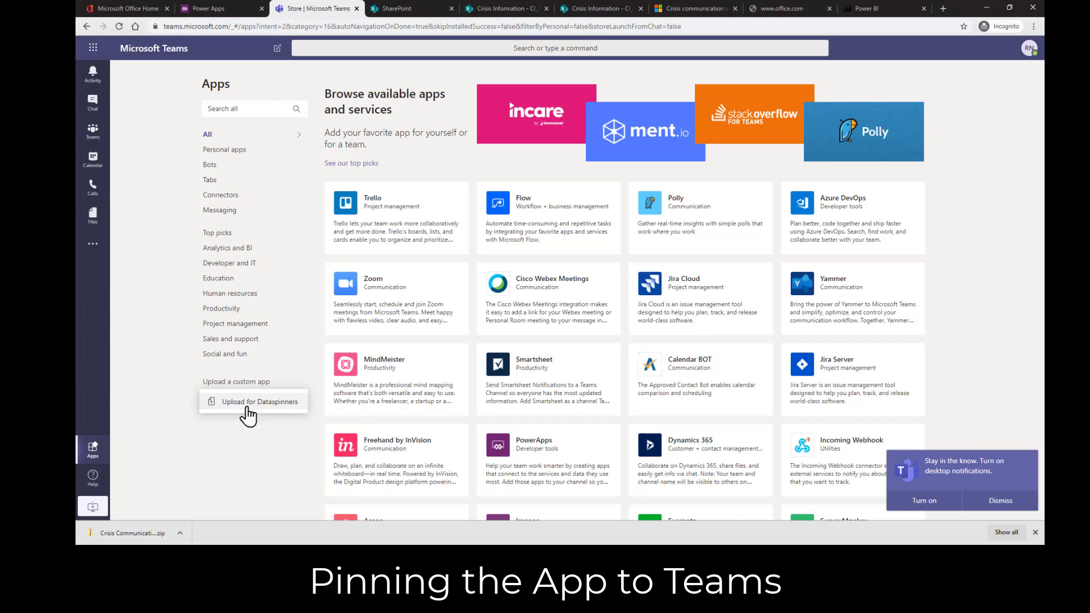
{"action": "left_click", "coordinate": [247, 412]}
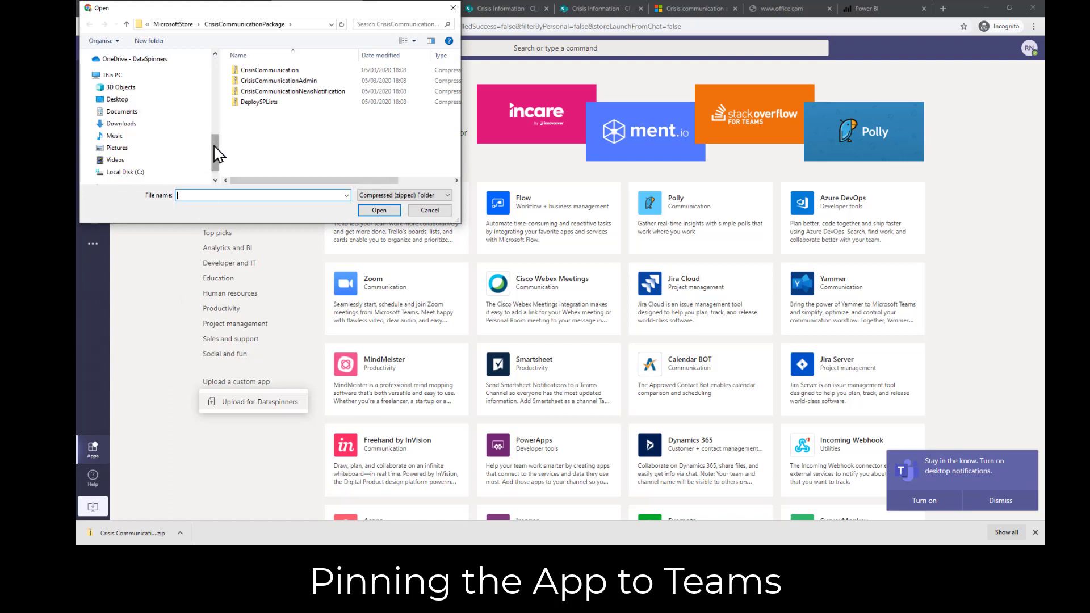
Select the Crisis Communication zip package in the file picker and upload it.
{"action": "left_click_drag", "start_coordinate": [214, 151], "coordinate": [217, 77]}
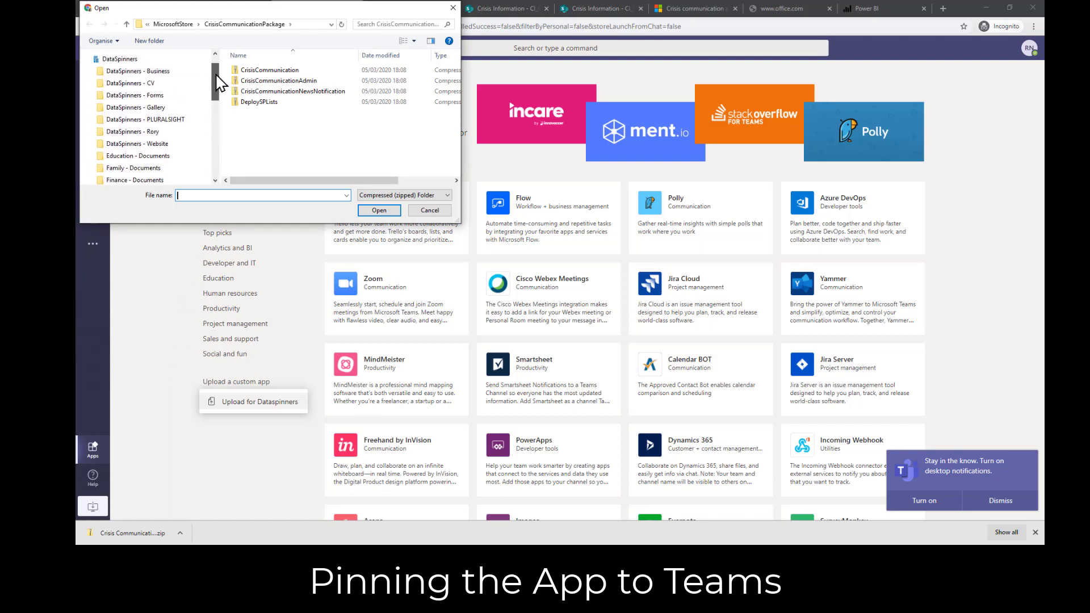
{"action": "left_click", "coordinate": [151, 108]}
{"action": "scroll", "coordinate": [282, 132], "scroll_direction": "down", "scroll_amount": 3}
{"action": "scroll", "coordinate": [282, 132], "scroll_direction": "down", "scroll_amount": 1}
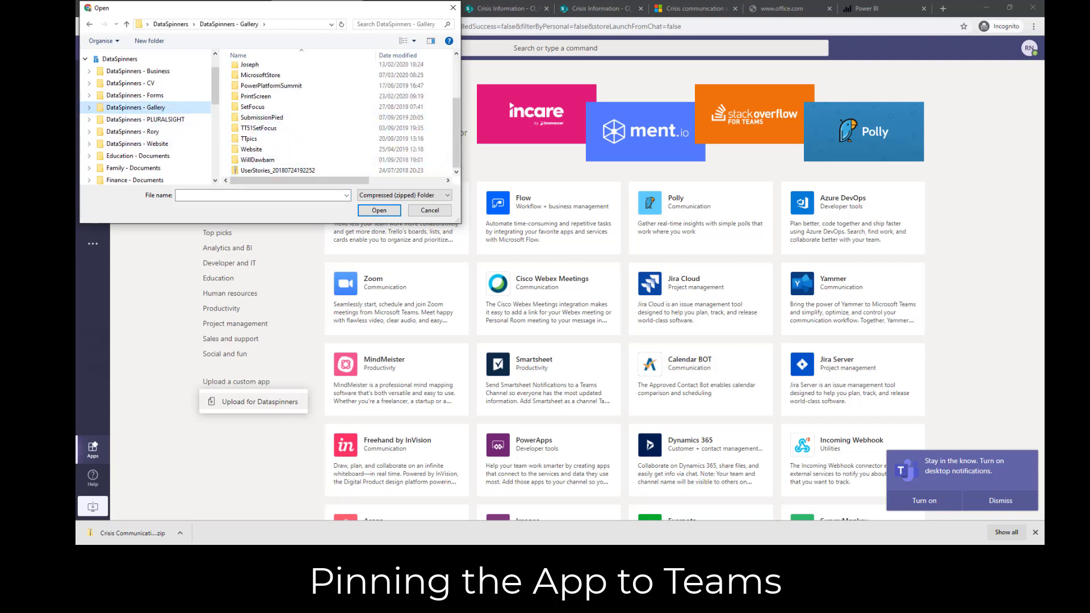
{"action": "key", "text": "Escape"}
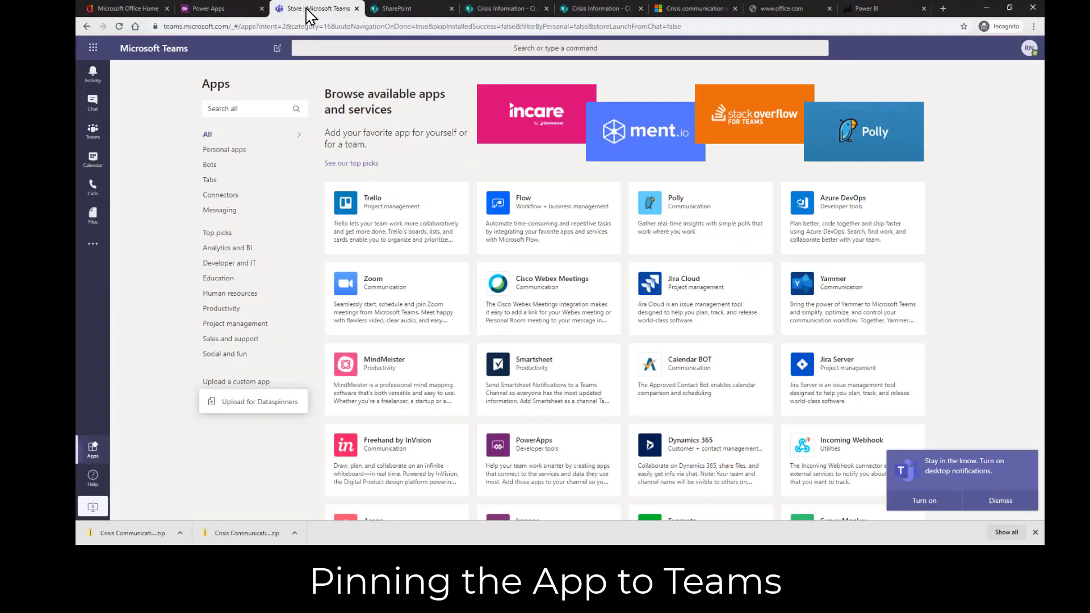
{"action": "left_click", "coordinate": [234, 403]}
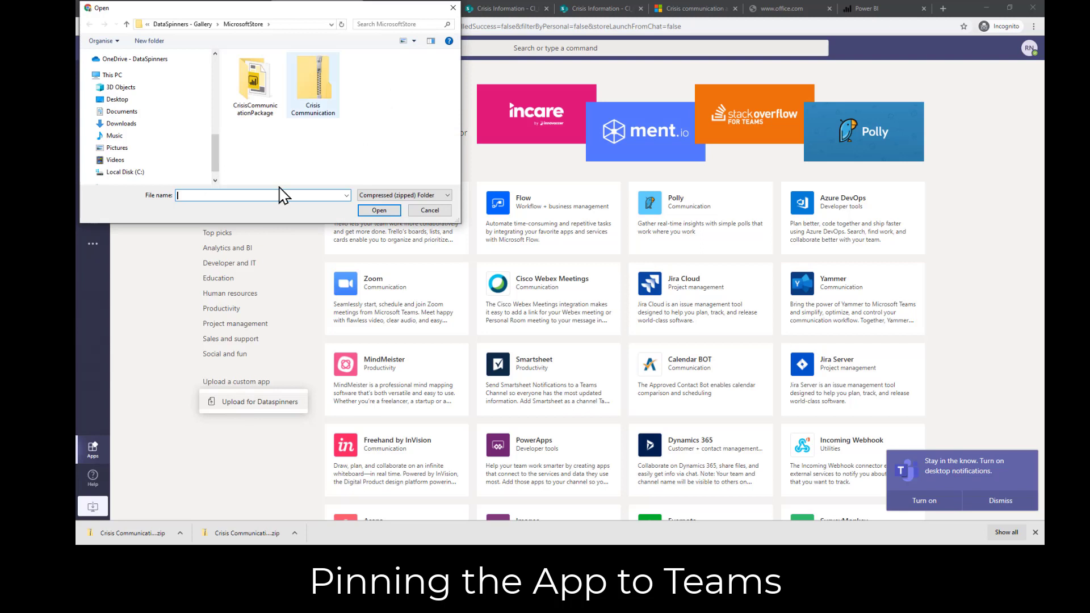
{"action": "left_click", "coordinate": [317, 93]}
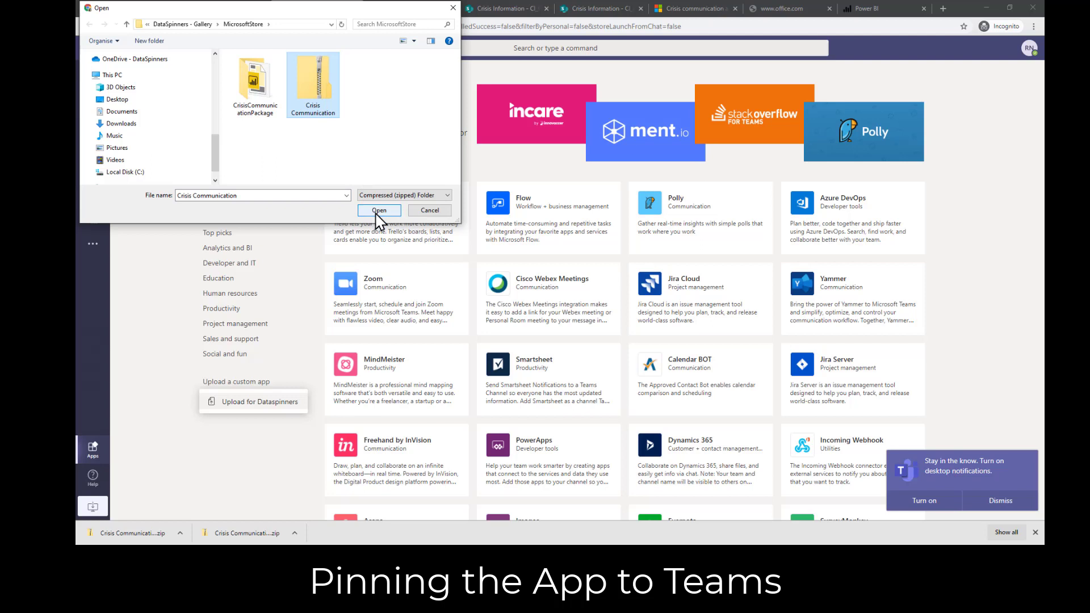
{"action": "left_click", "coordinate": [379, 211]}
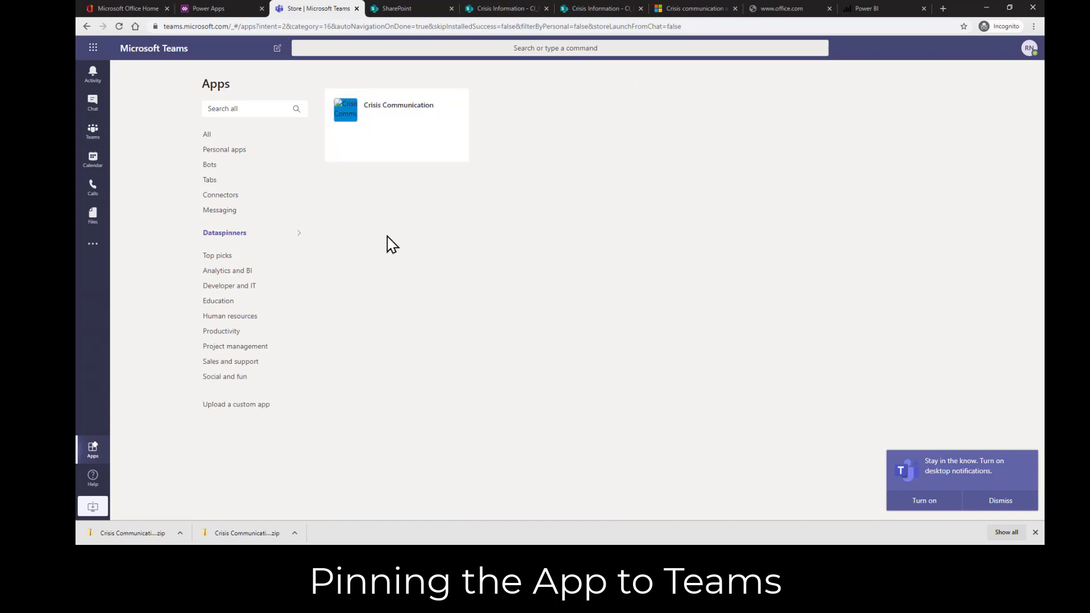
Open the article's Teams admin center link in a new tab and switch to its Dashboard.
{"action": "left_click", "coordinate": [698, 9]}
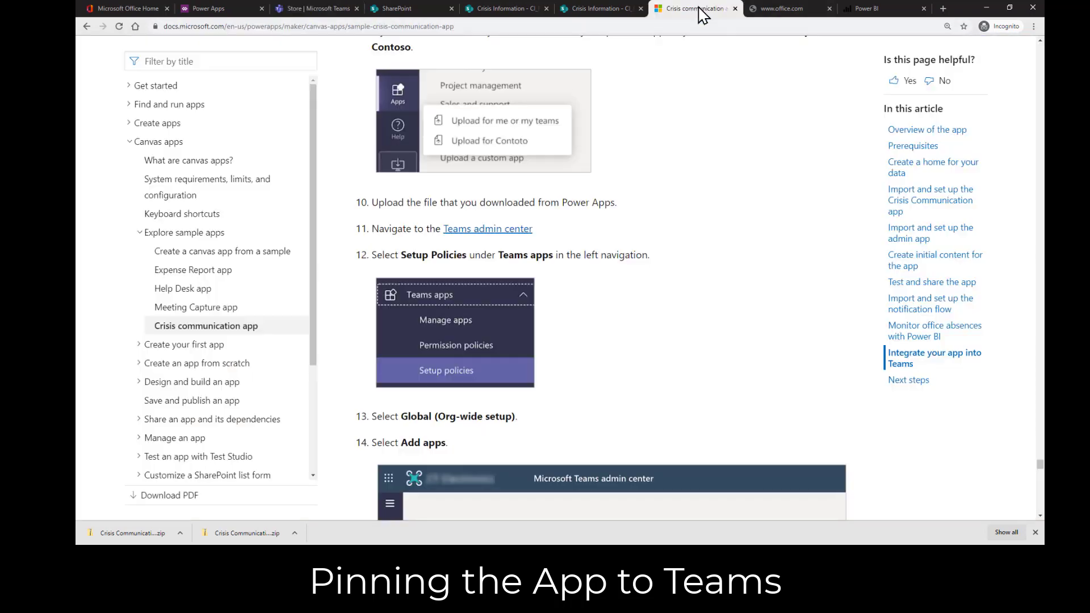
{"action": "left_click", "coordinate": [490, 230]}
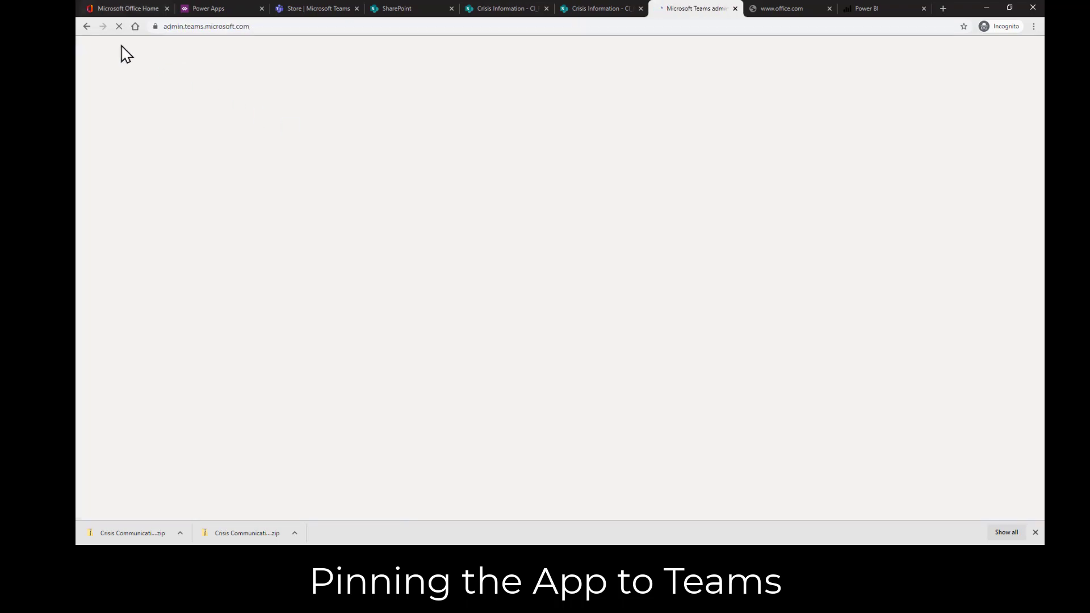
{"action": "left_click", "coordinate": [86, 27]}
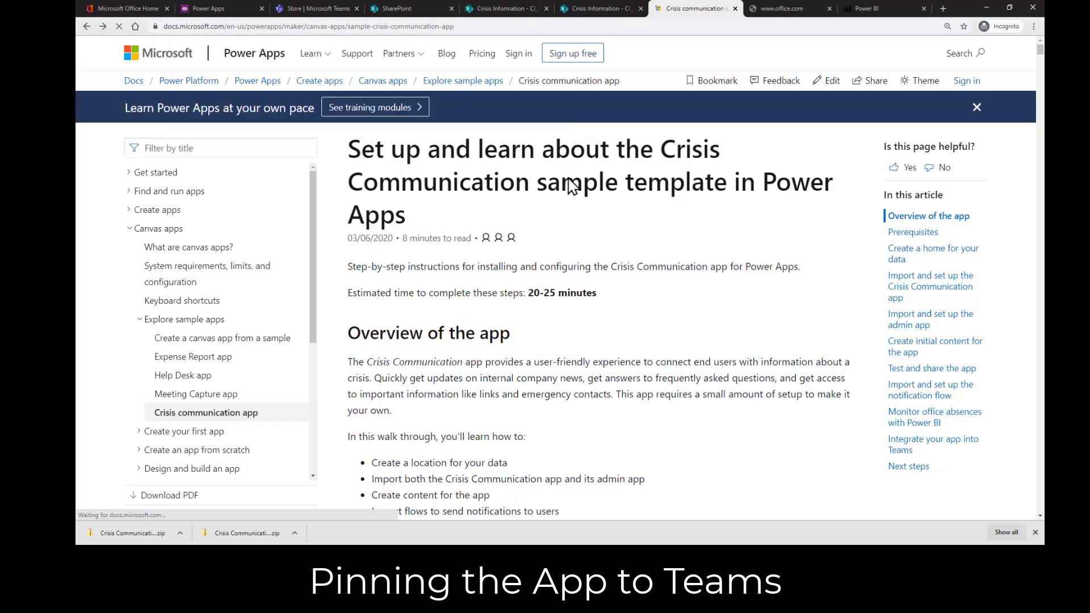
{"action": "scroll", "coordinate": [560, 296], "scroll_direction": "down", "scroll_amount": 10}
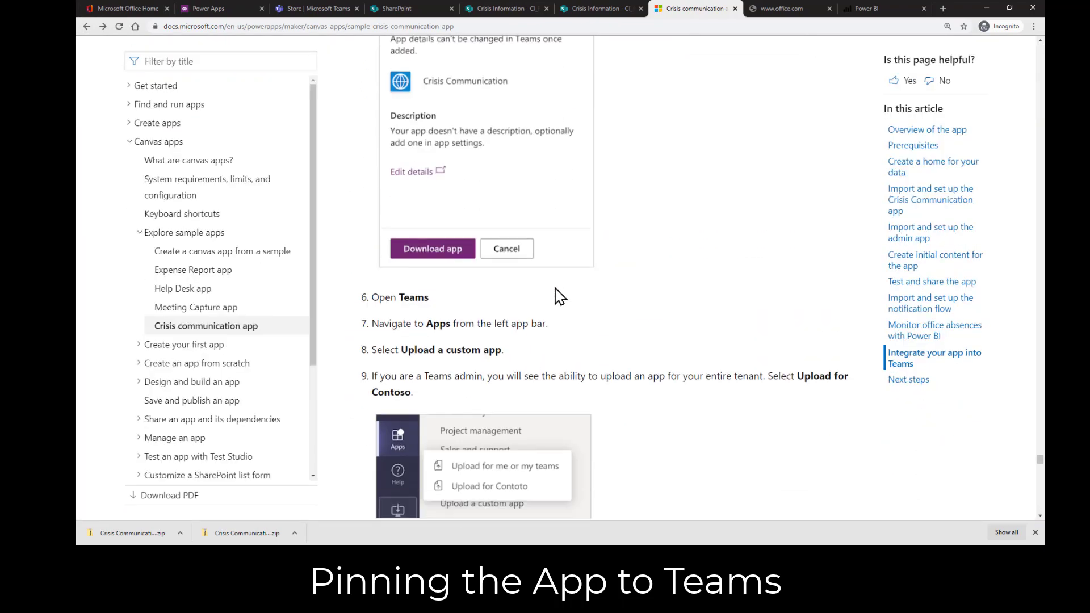
{"action": "right_click", "coordinate": [507, 230]}
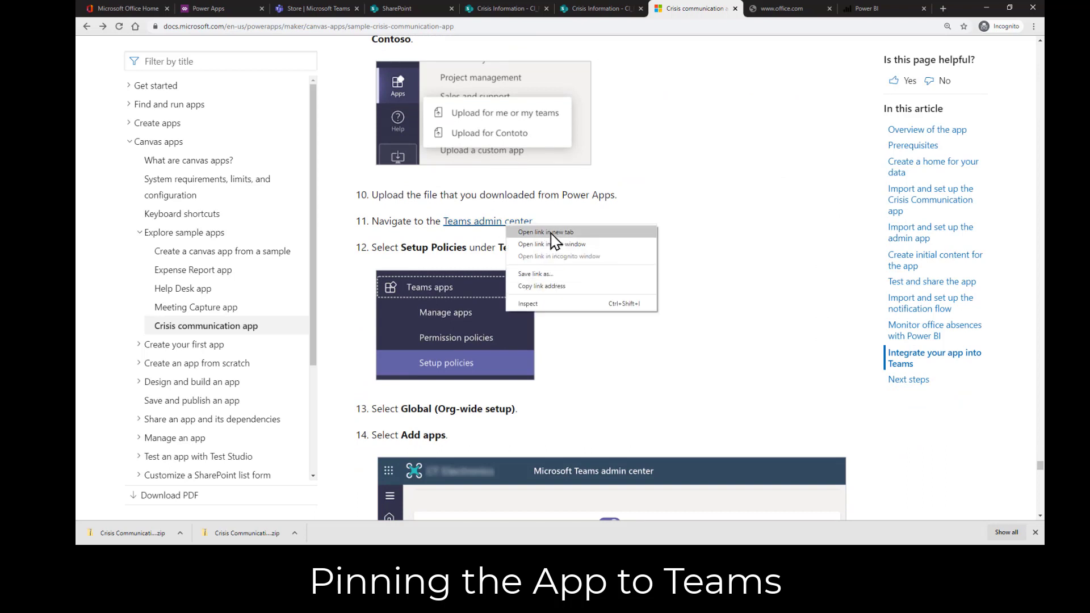
{"action": "left_click", "coordinate": [554, 232]}
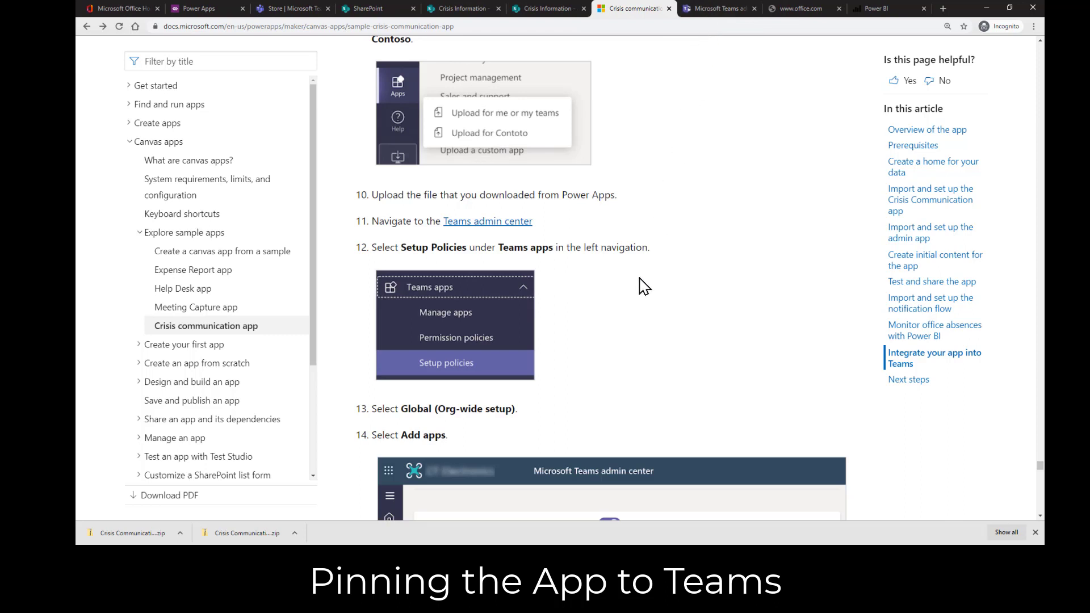
{"action": "scroll", "coordinate": [643, 286], "scroll_direction": "down", "scroll_amount": 6}
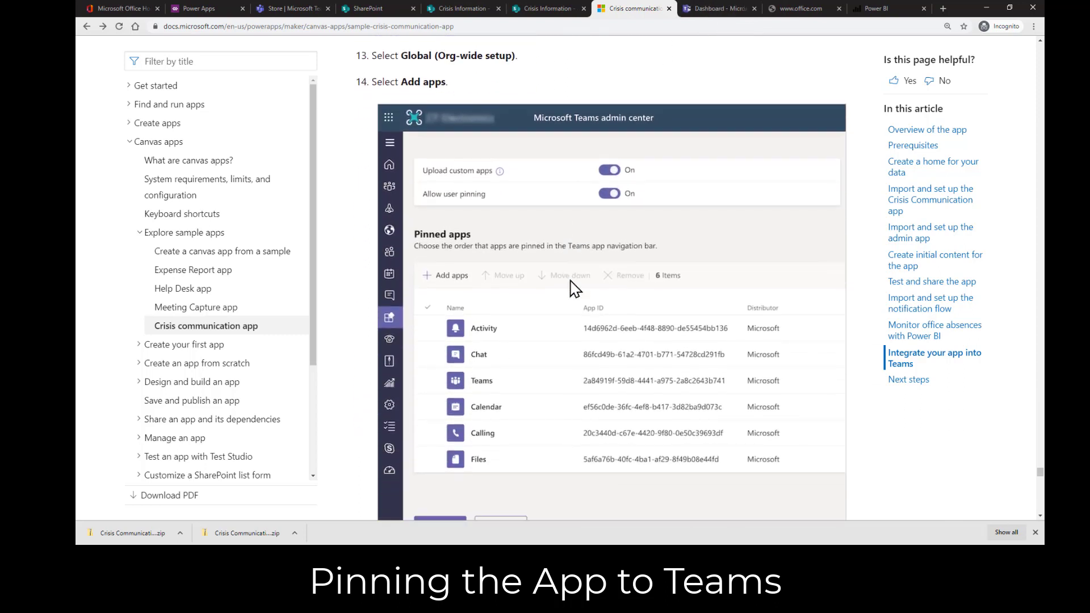
{"action": "scroll", "coordinate": [575, 289], "scroll_direction": "down", "scroll_amount": 3}
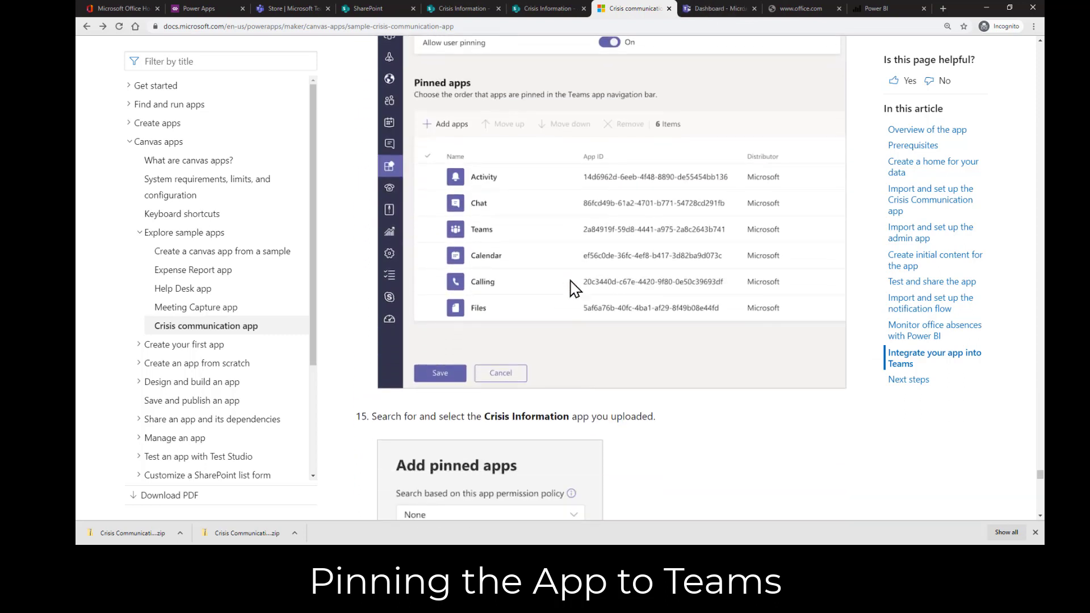
{"action": "scroll", "coordinate": [575, 288], "scroll_direction": "down", "scroll_amount": 3}
{"action": "scroll", "coordinate": [574, 288], "scroll_direction": "up", "scroll_amount": 5}
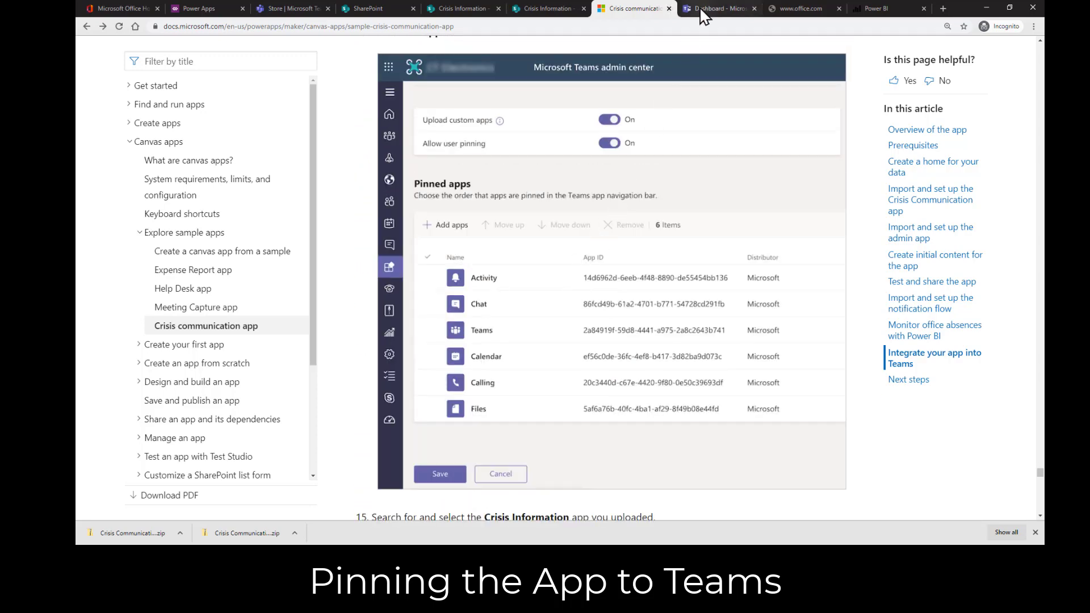
{"action": "left_click", "coordinate": [704, 10]}
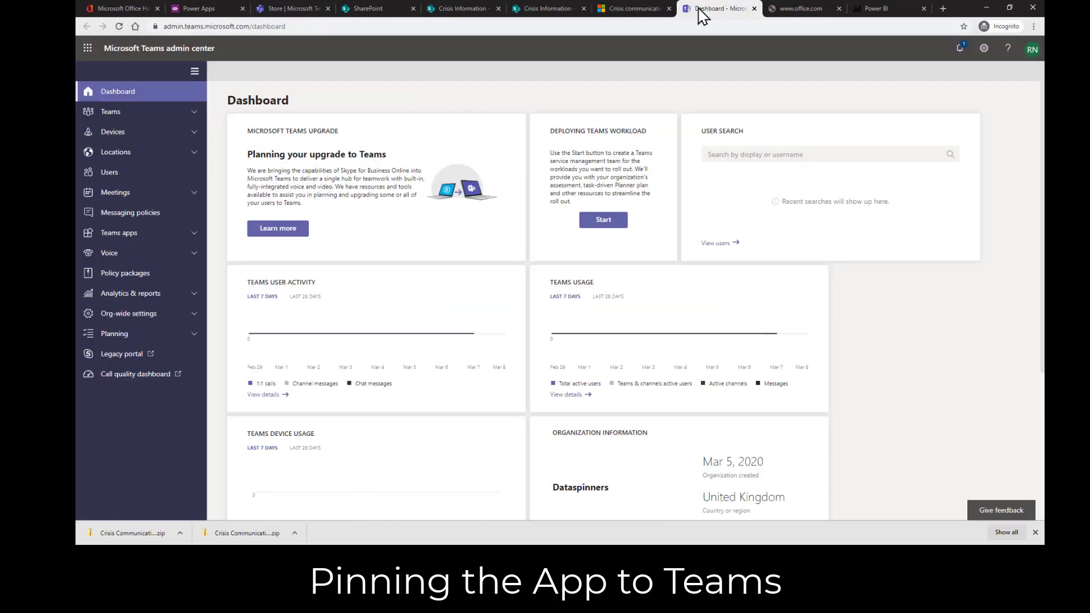
Go to Teams apps > Setup policies and open Global (Org-wide default) for editing.
{"action": "left_click", "coordinate": [621, 11]}
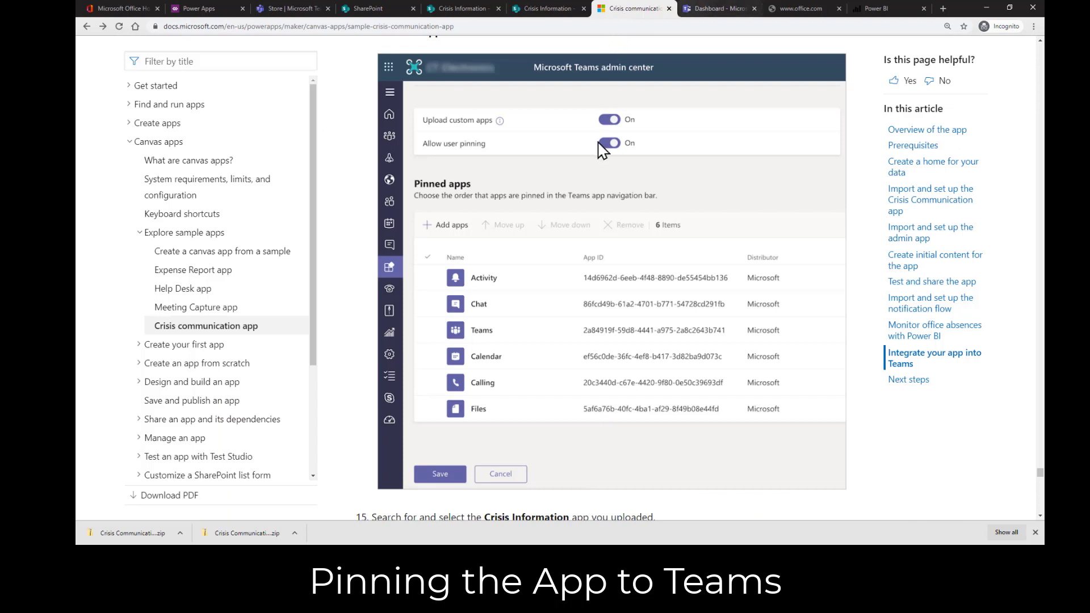
{"action": "scroll", "coordinate": [602, 150], "scroll_direction": "up", "scroll_amount": 4}
{"action": "scroll", "coordinate": [601, 151], "scroll_direction": "up", "scroll_amount": 2}
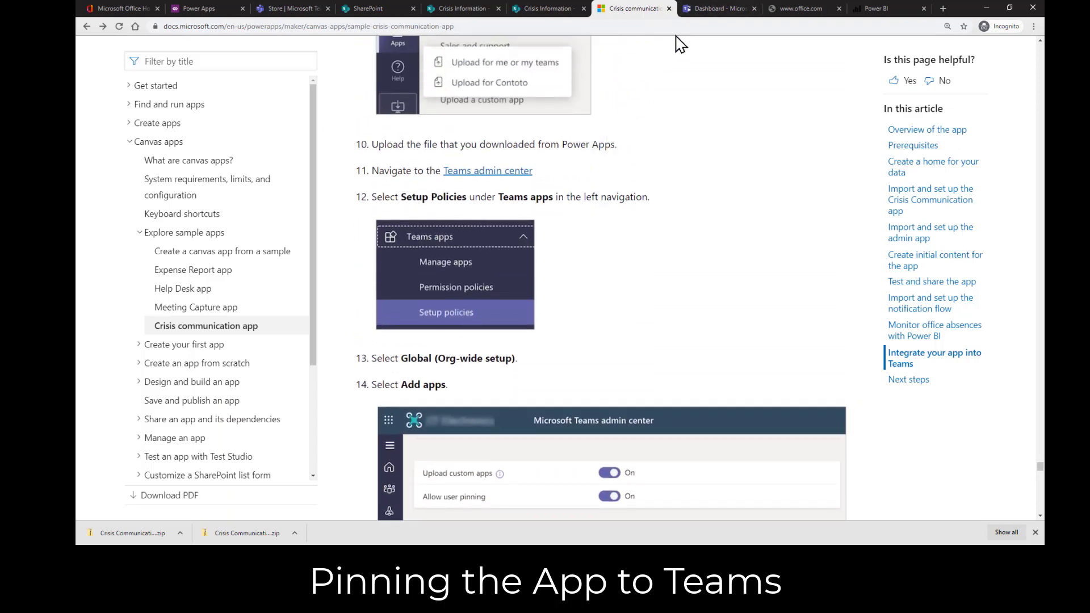
{"action": "left_click", "coordinate": [702, 13]}
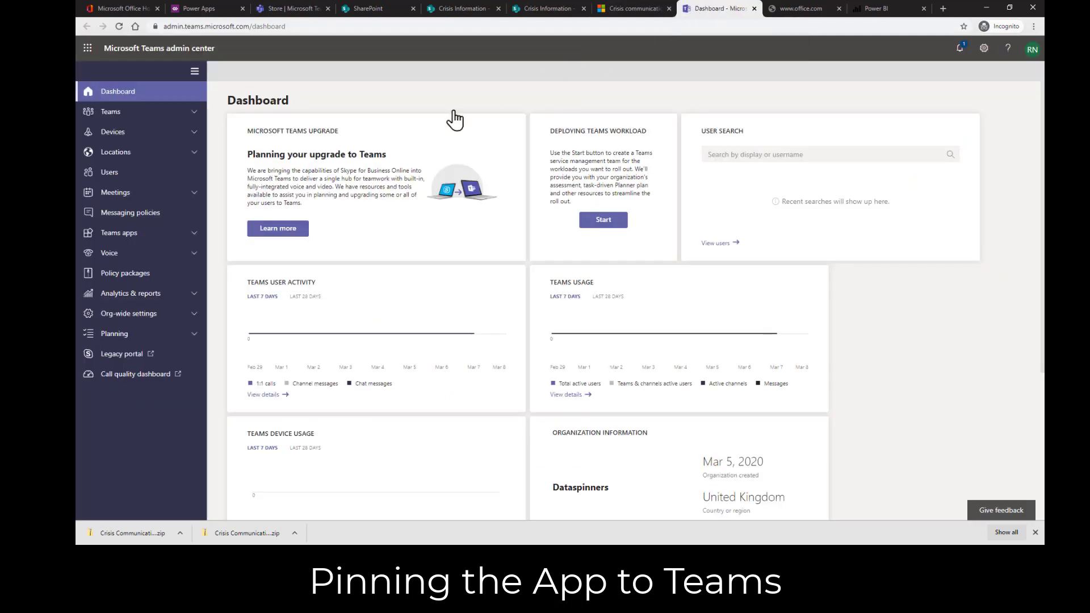
{"action": "left_click", "coordinate": [174, 237]}
{"action": "left_click", "coordinate": [143, 293]}
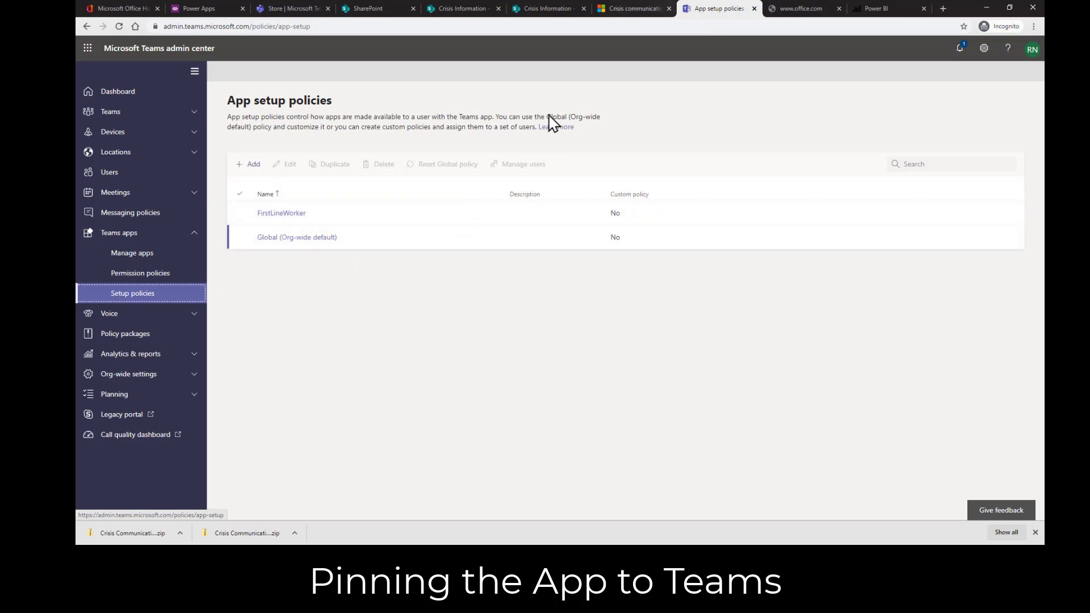
{"action": "left_click", "coordinate": [641, 9]}
{"action": "scroll", "coordinate": [545, 244], "scroll_direction": "down", "scroll_amount": 1}
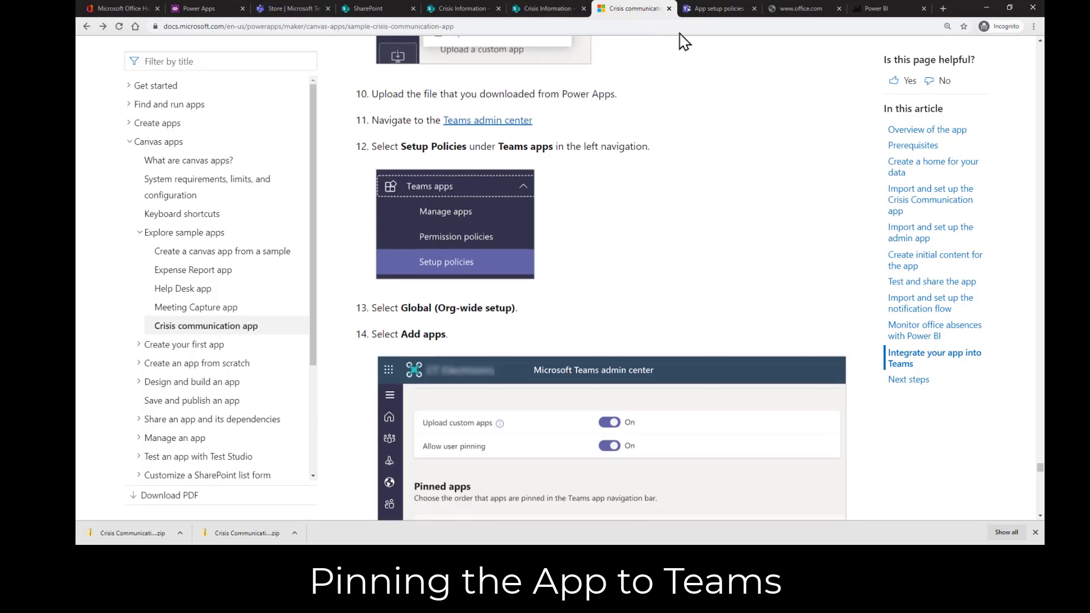
{"action": "left_click", "coordinate": [698, 9]}
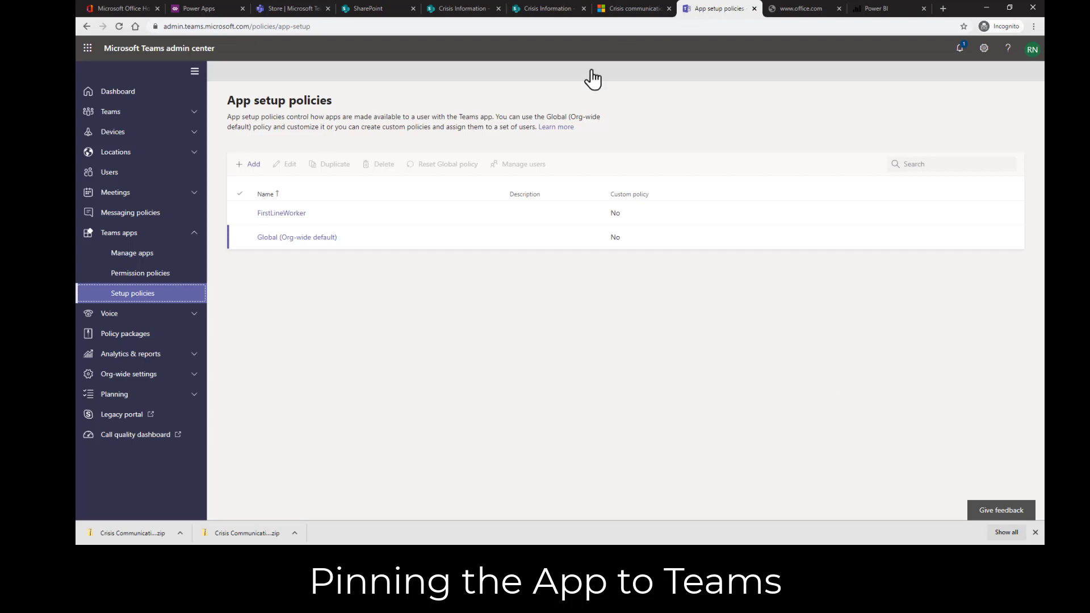
{"action": "left_click", "coordinate": [307, 237]}
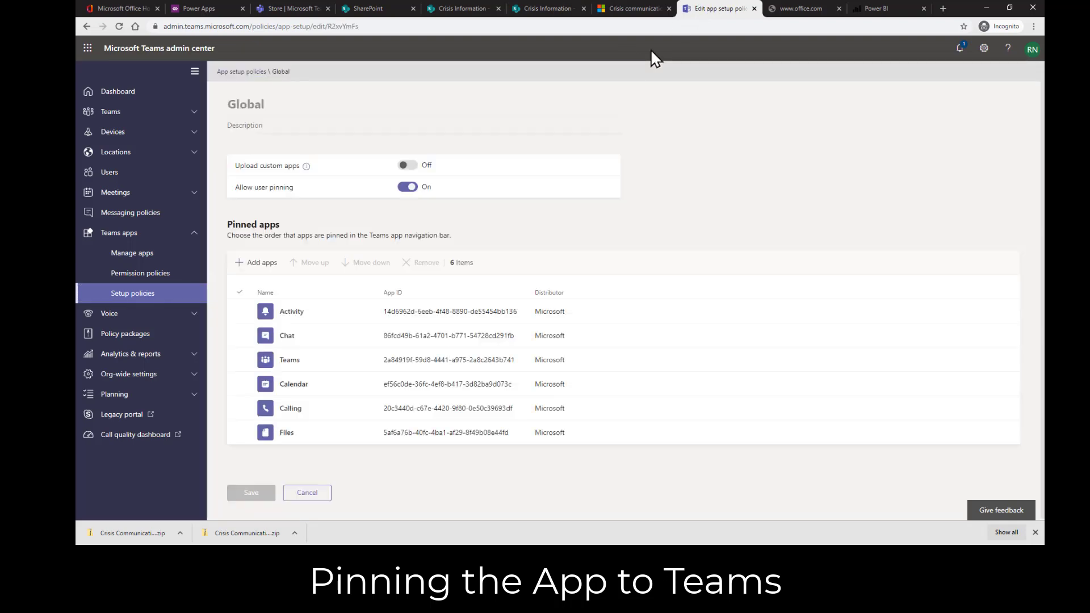
Open the Add pinned apps panel for the Global policy, checking the article's instructions.
{"action": "left_click", "coordinate": [644, 9]}
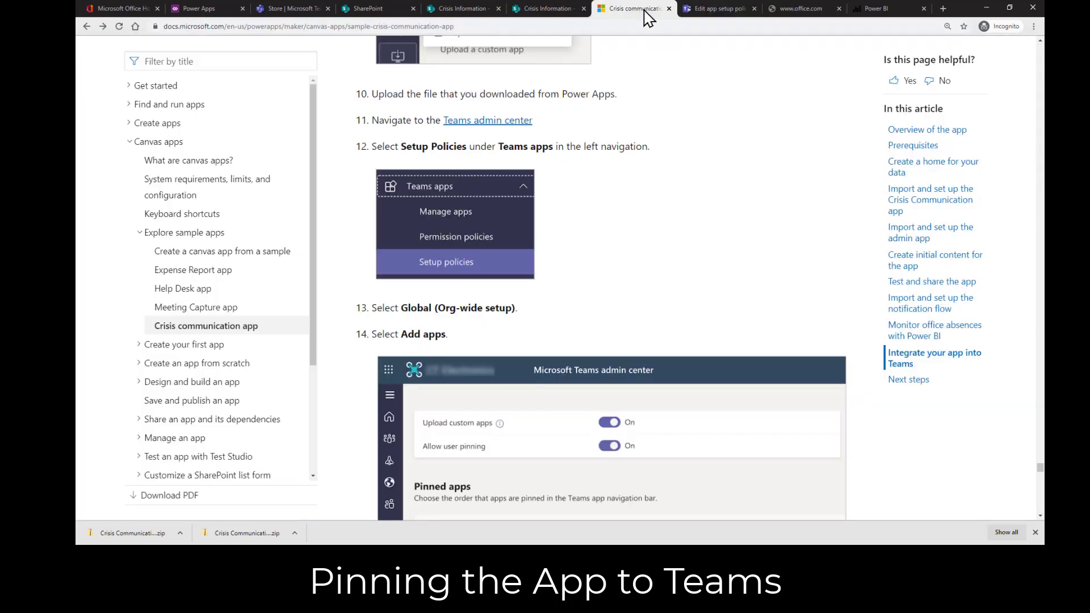
{"action": "left_click", "coordinate": [699, 9]}
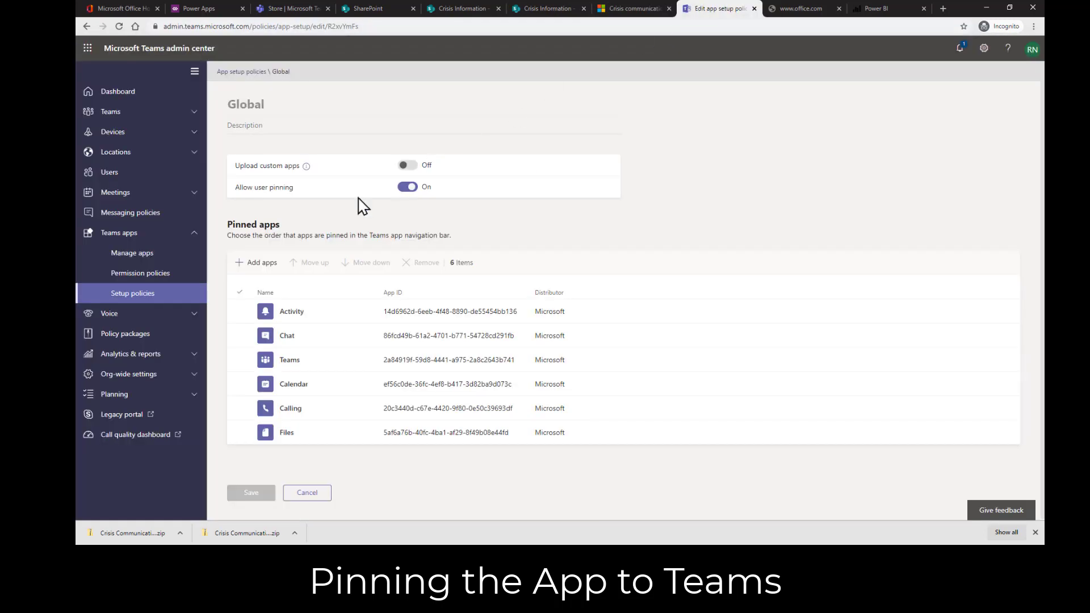
{"action": "left_click", "coordinate": [250, 264]}
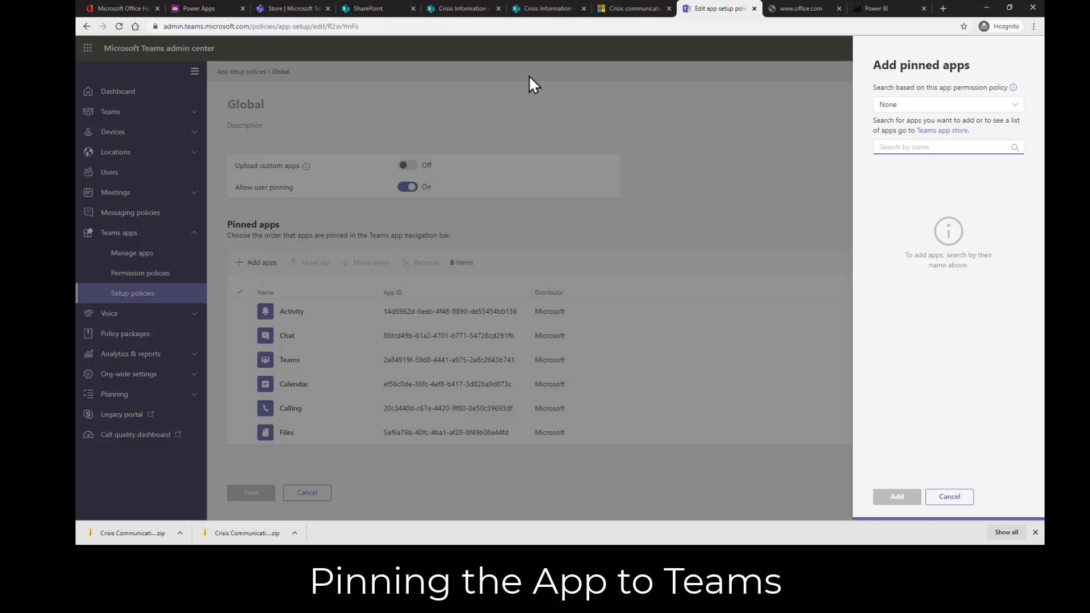
{"action": "left_click", "coordinate": [633, 10]}
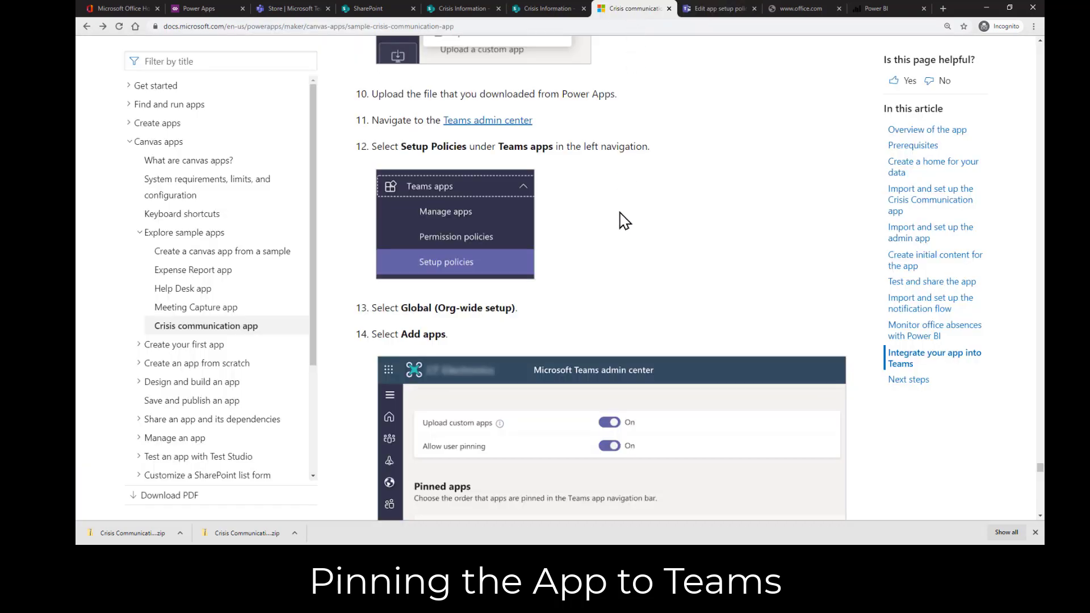
{"action": "scroll", "coordinate": [624, 220], "scroll_direction": "down", "scroll_amount": 2}
{"action": "scroll", "coordinate": [625, 220], "scroll_direction": "down", "scroll_amount": 4}
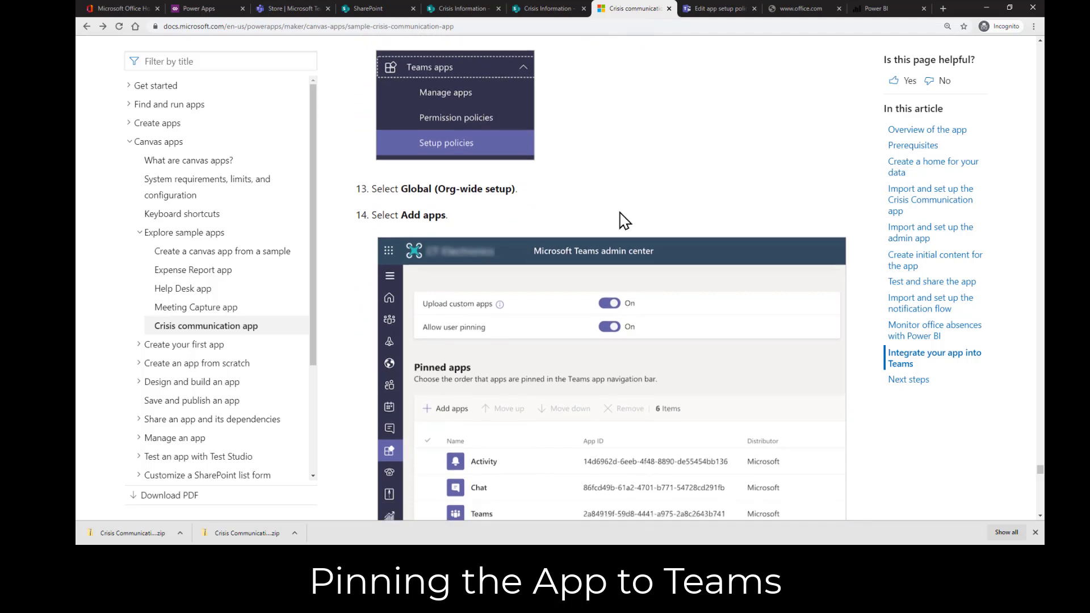
{"action": "scroll", "coordinate": [624, 220], "scroll_direction": "down", "scroll_amount": 1}
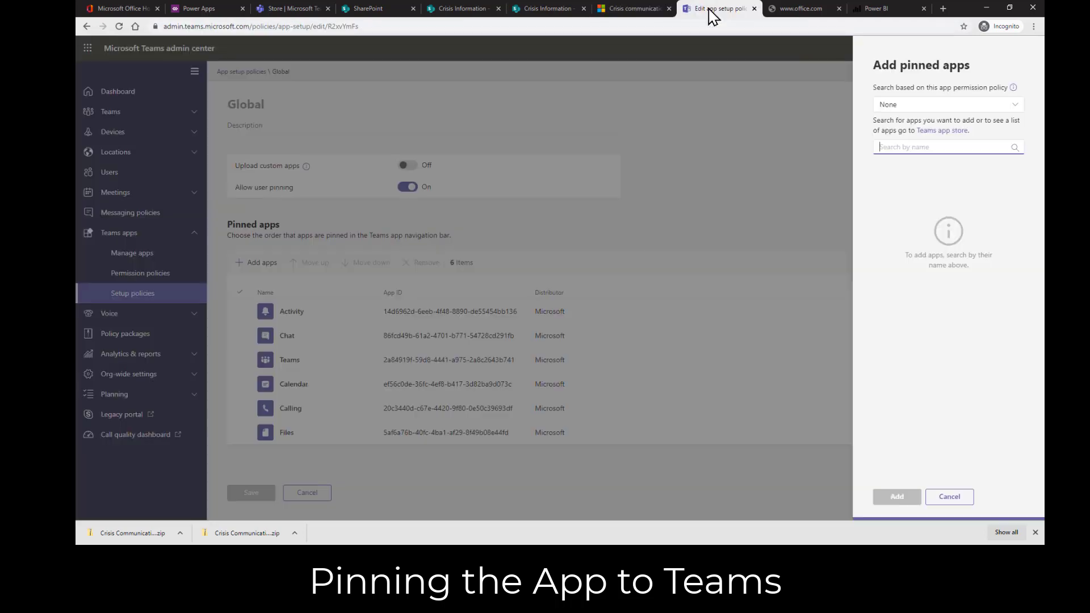
{"action": "left_click", "coordinate": [710, 12]}
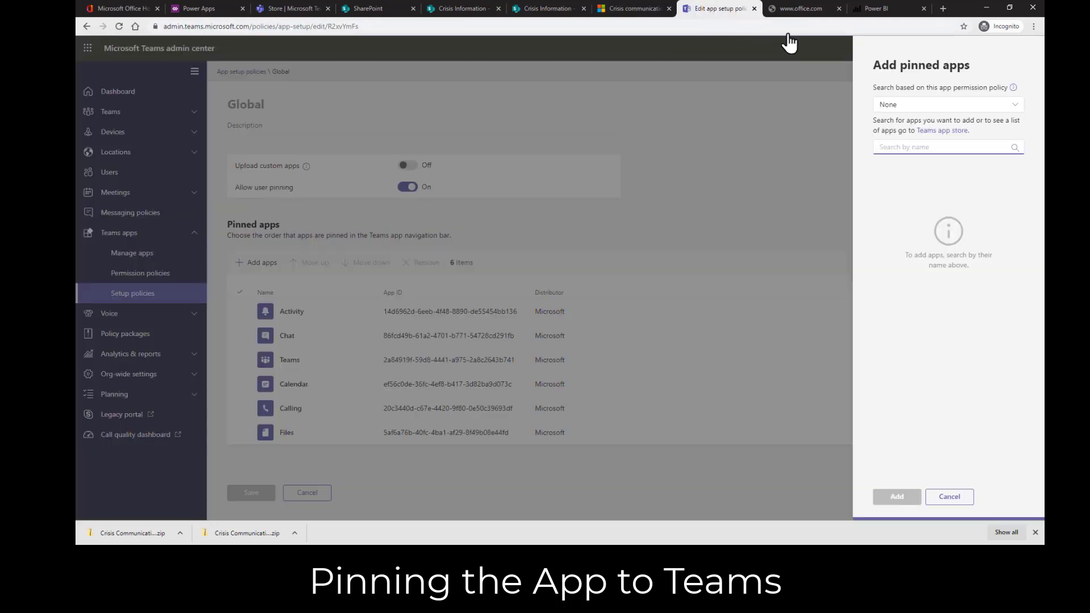
Under the Global permission policy, search 'Crisis' and add Crisis Communication to pinned apps.
{"action": "left_click", "coordinate": [1002, 109]}
{"action": "left_click", "coordinate": [917, 142]}
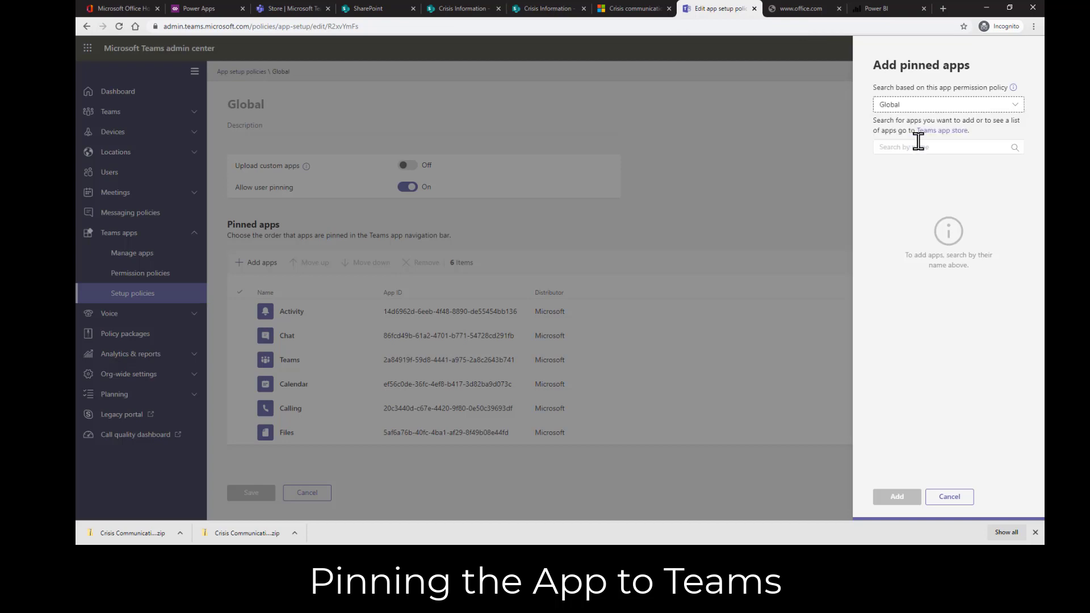
{"action": "left_click", "coordinate": [924, 146]}
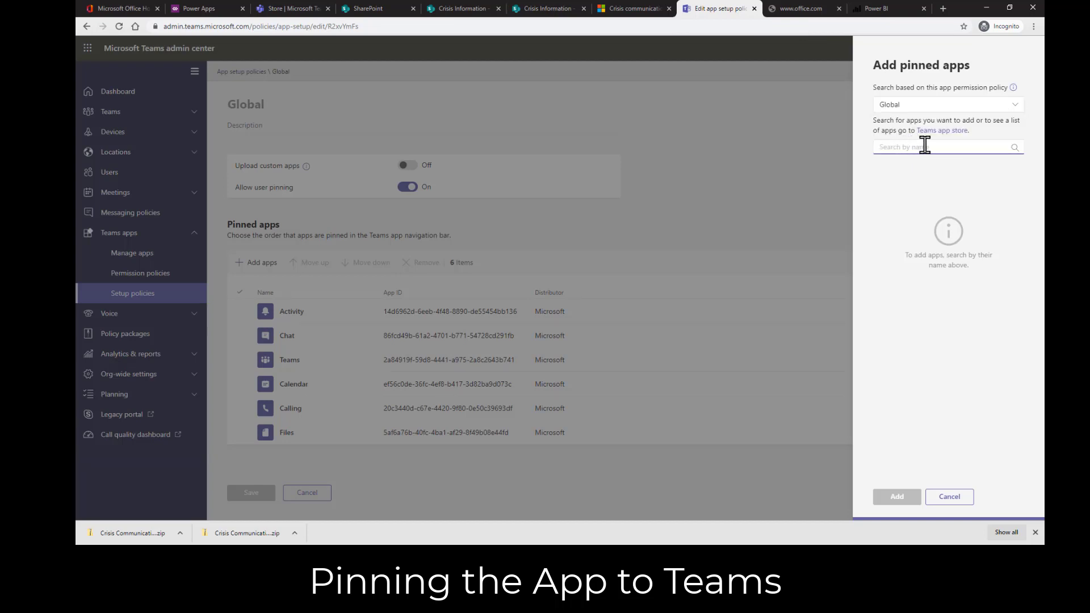
{"action": "type", "text": "Crisit"}
{"action": "key", "text": "BackSpace"}
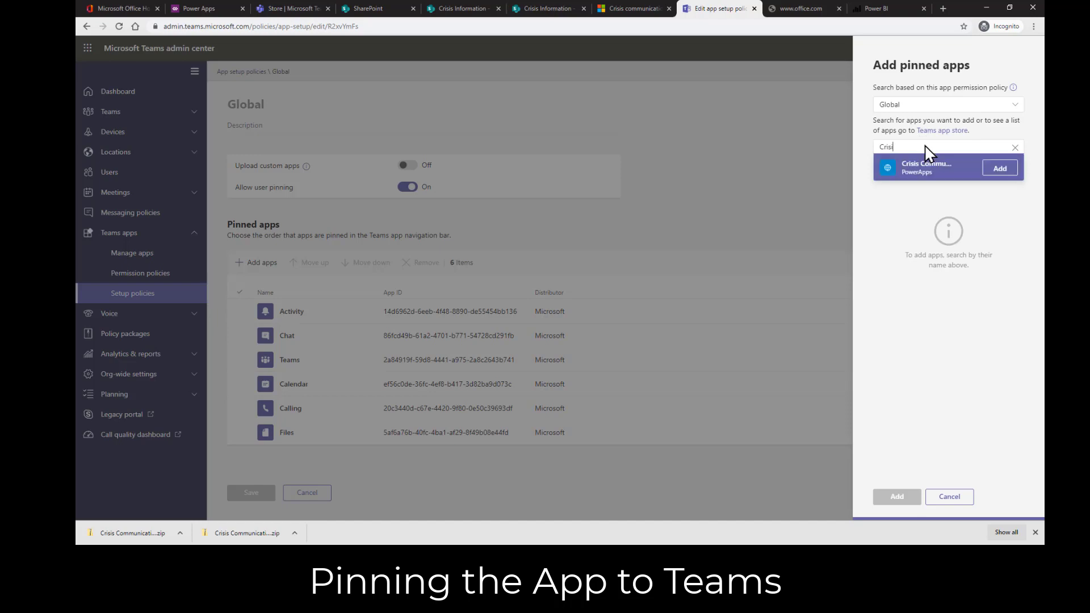
{"action": "left_click", "coordinate": [1000, 171]}
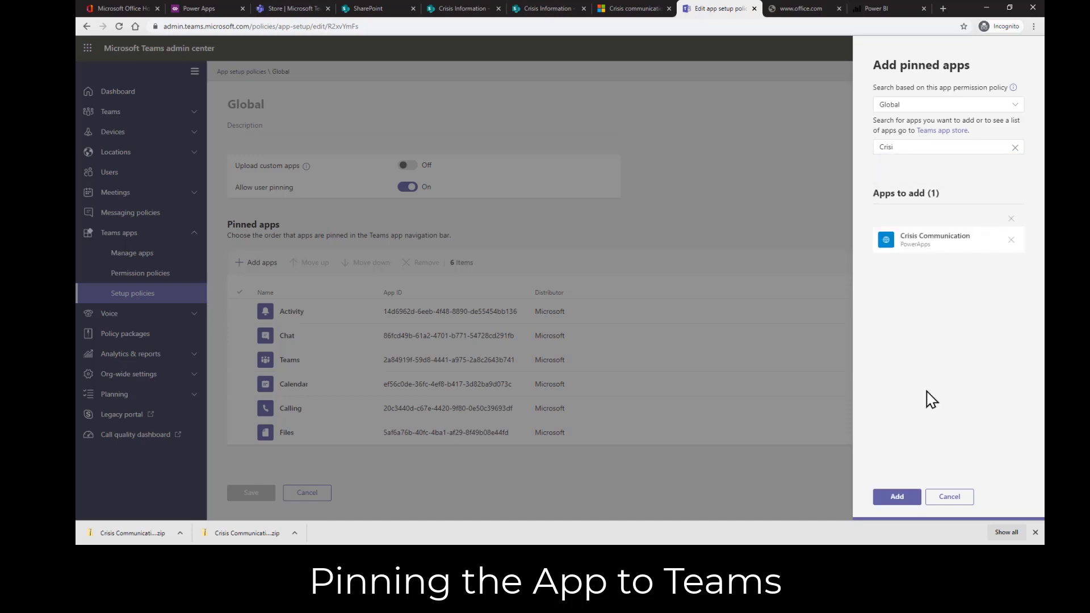
{"action": "left_click", "coordinate": [896, 497]}
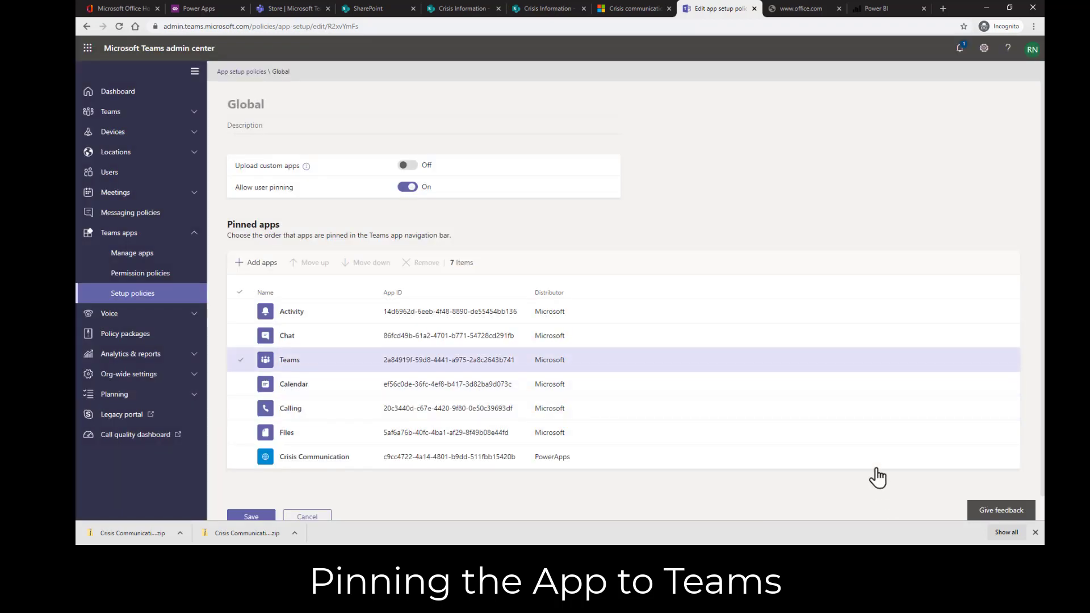
{"action": "left_click", "coordinate": [629, 9]}
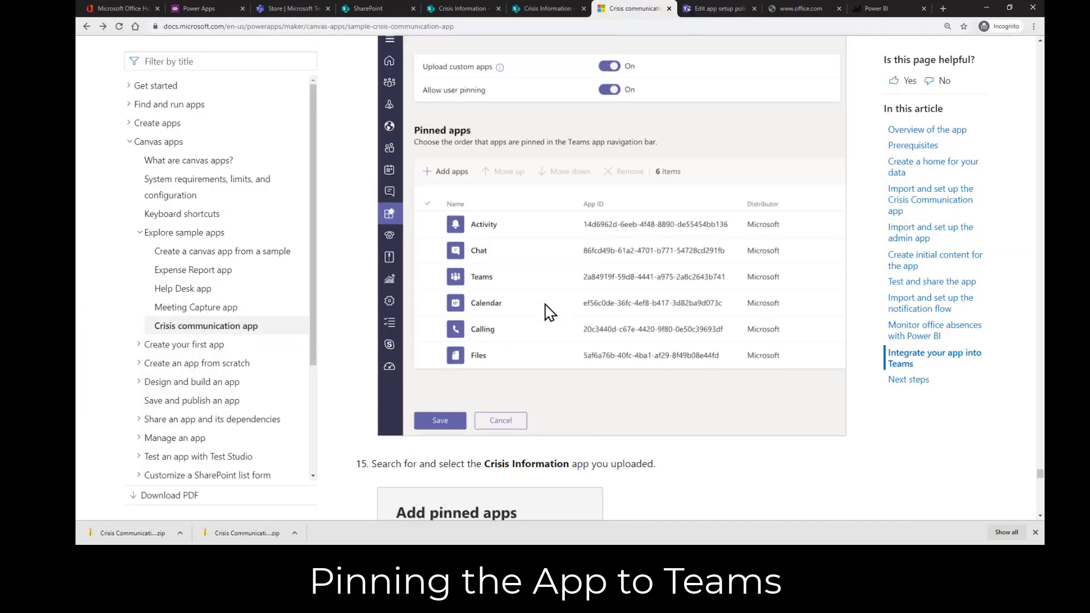
Read steps 16–17 of the setup article, then return to the Edit app setup policy tab.
{"action": "scroll", "coordinate": [546, 309], "scroll_direction": "down", "scroll_amount": 5}
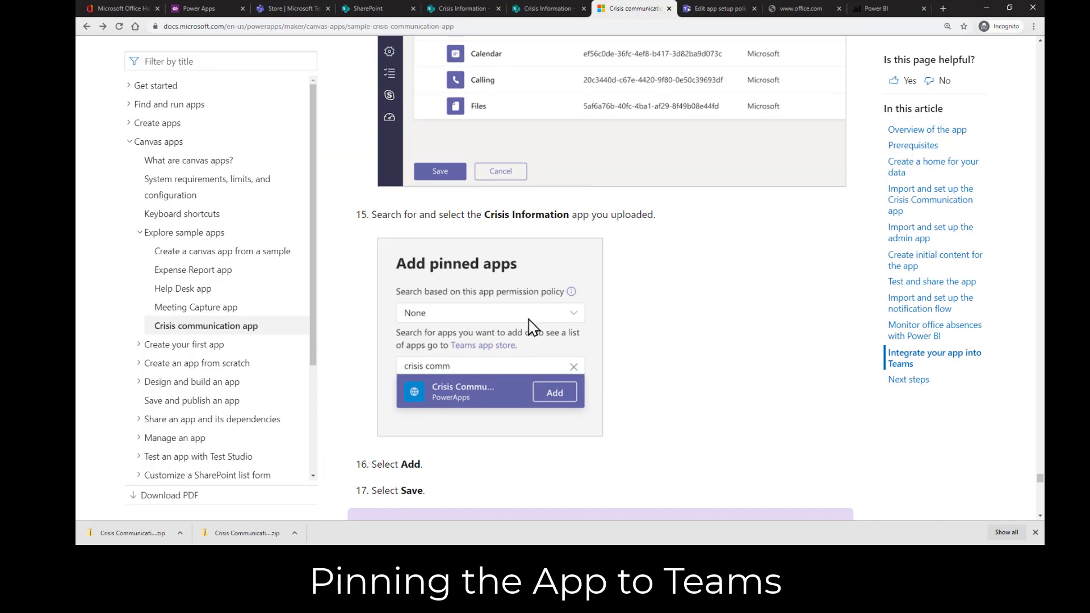
{"action": "scroll", "coordinate": [487, 366], "scroll_direction": "down", "scroll_amount": 3}
{"action": "scroll", "coordinate": [486, 368], "scroll_direction": "down", "scroll_amount": 2}
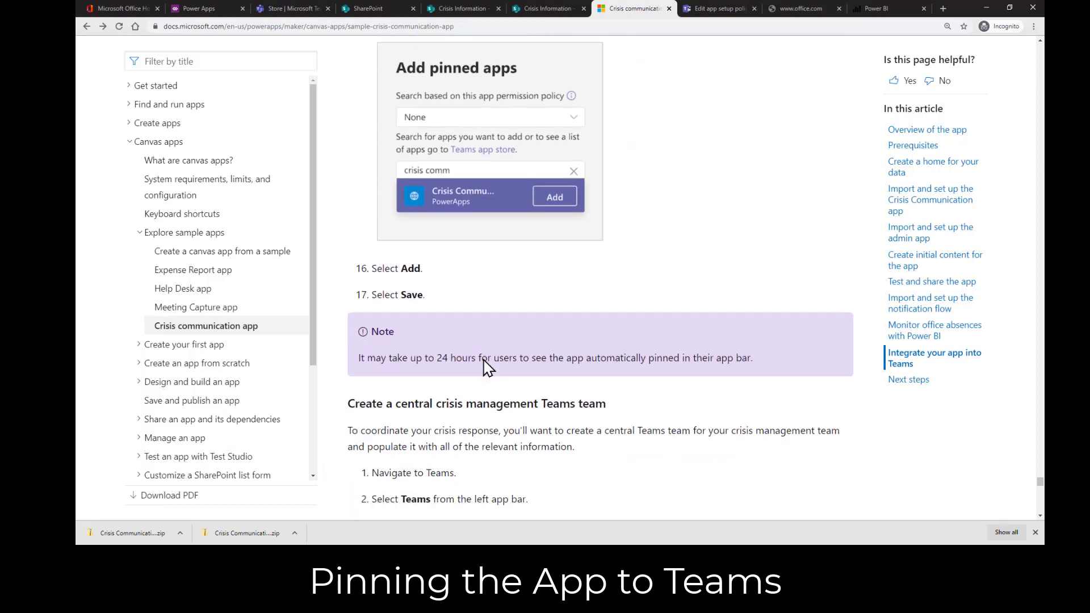
{"action": "scroll", "coordinate": [536, 363], "scroll_direction": "down", "scroll_amount": 1}
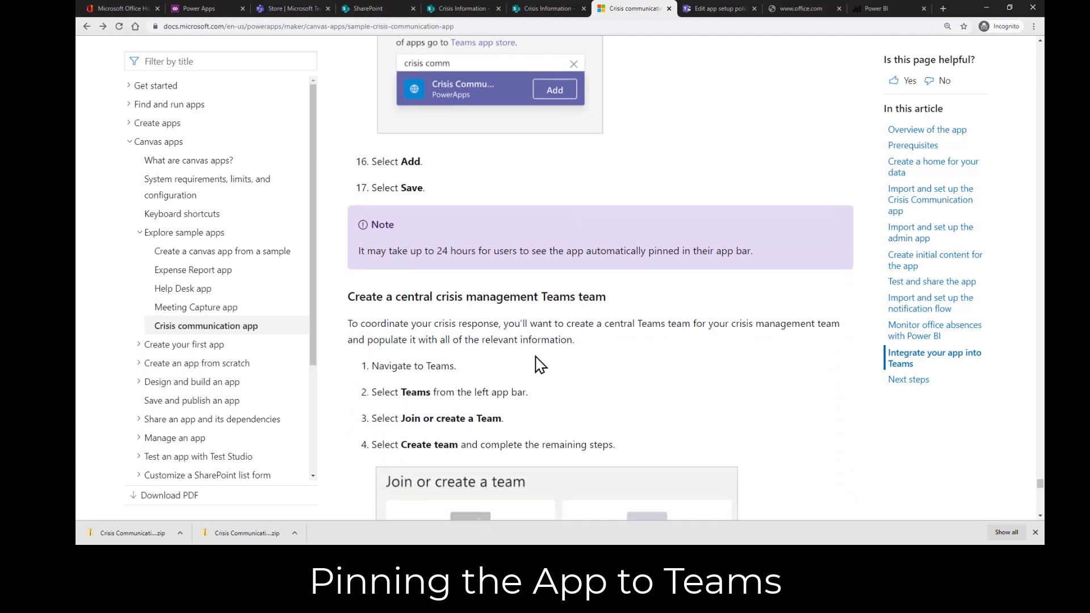
{"action": "scroll", "coordinate": [541, 363], "scroll_direction": "down", "scroll_amount": 2}
{"action": "scroll", "coordinate": [542, 364], "scroll_direction": "up", "scroll_amount": 3}
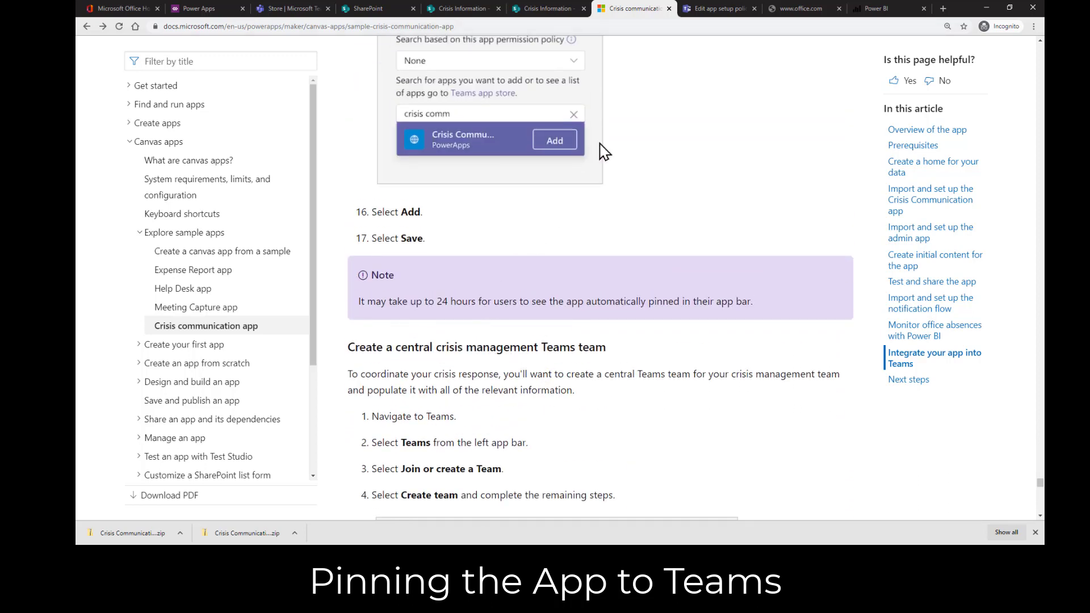
{"action": "left_click", "coordinate": [703, 16]}
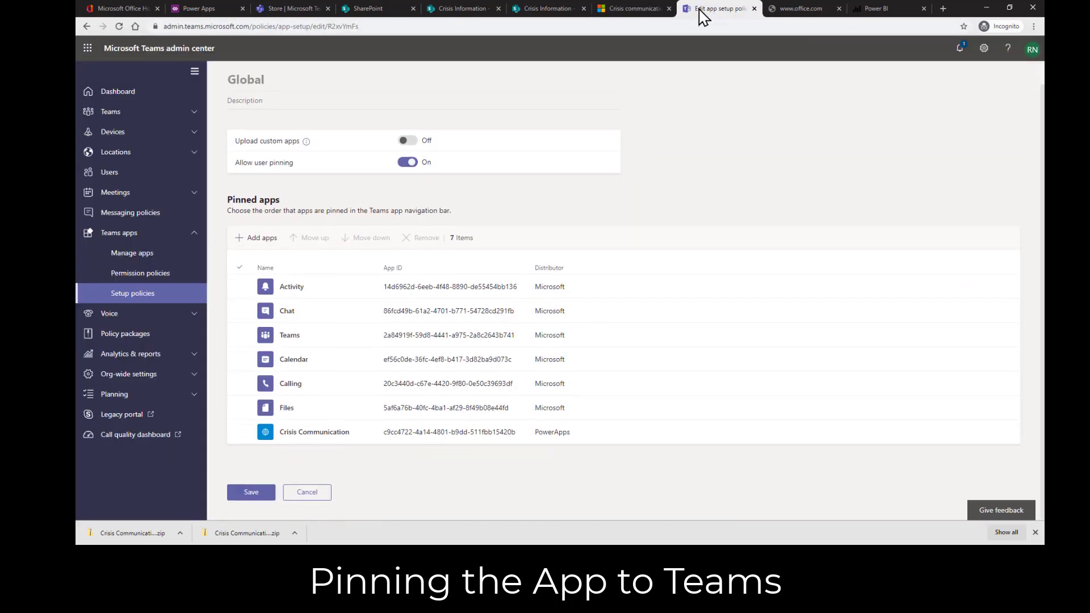
Save the Global policy with Crisis Communication pinned, then return to the Teams web app.
{"action": "left_click", "coordinate": [329, 359]}
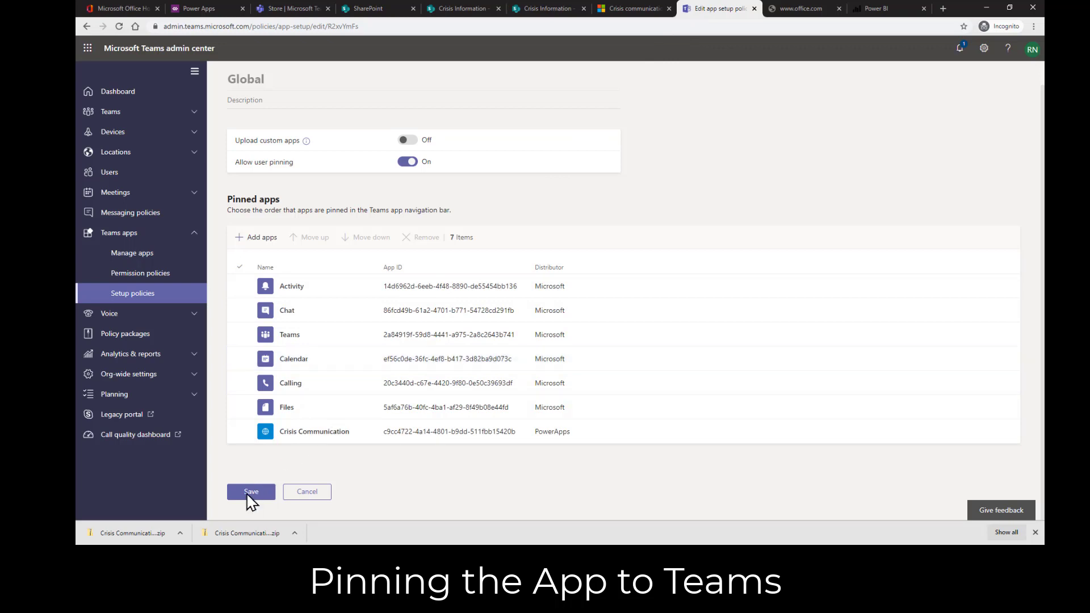
{"action": "left_click", "coordinate": [251, 492]}
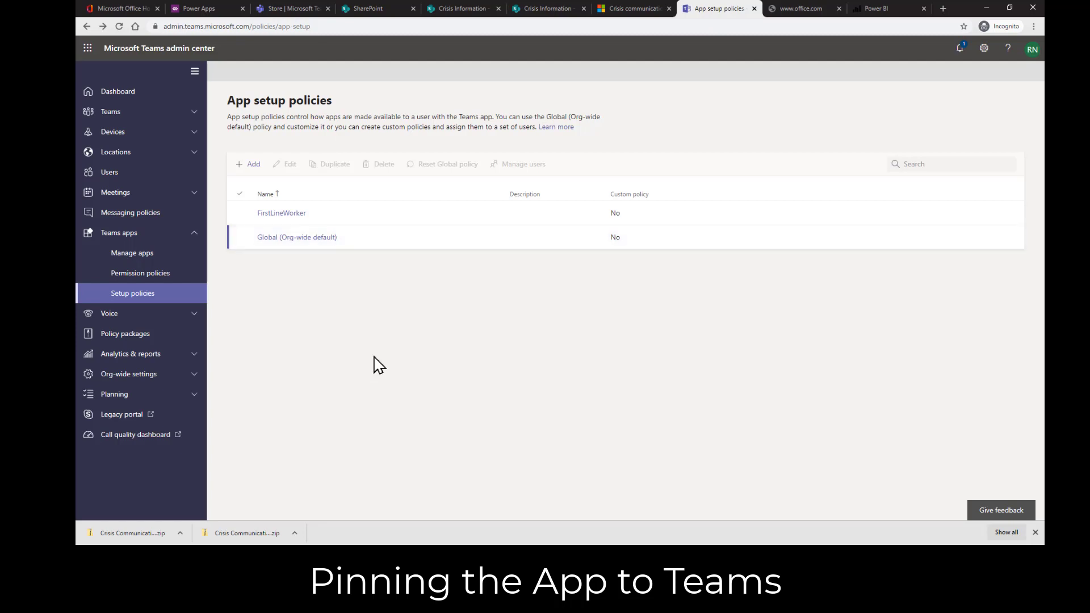
{"action": "left_click", "coordinate": [283, 10]}
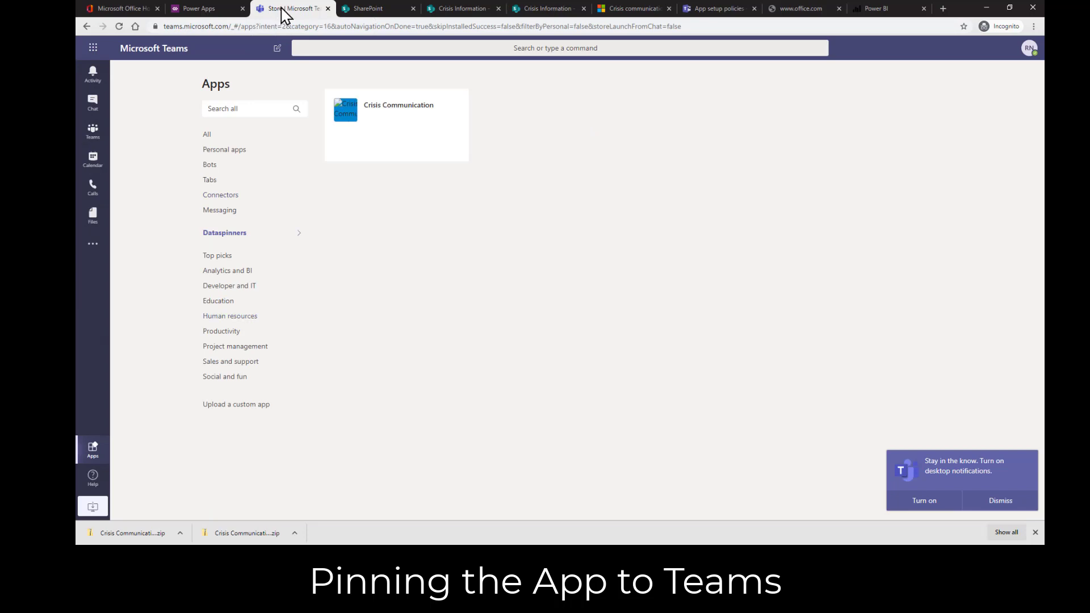
Reload the Teams Apps page.
{"action": "left_click", "coordinate": [120, 26]}
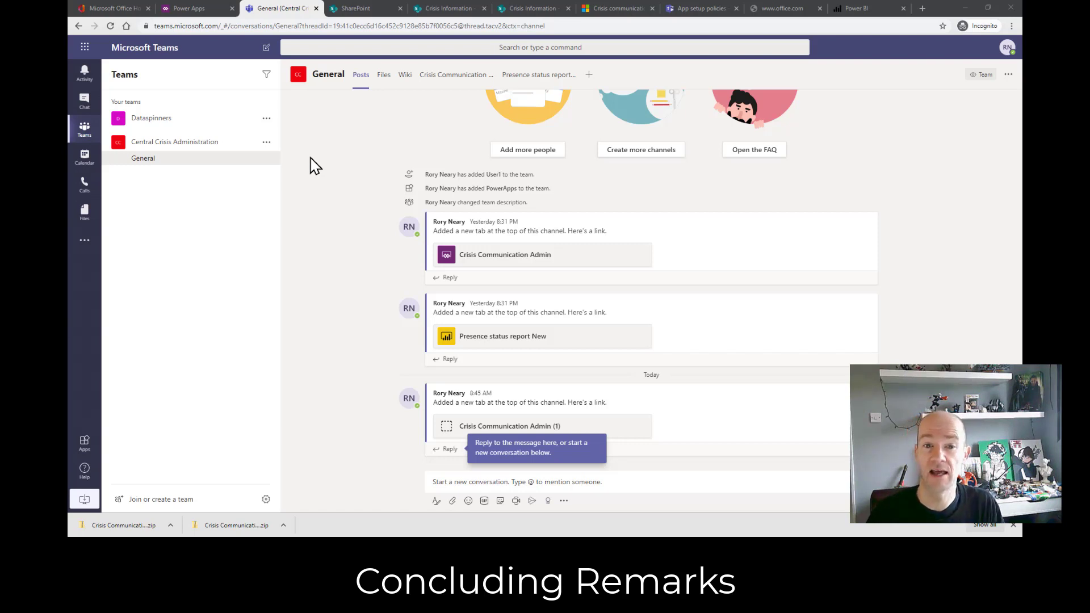
Add the Crisis Communication app as a new PowerApps tab in the General channel.
{"action": "left_click", "coordinate": [448, 84]}
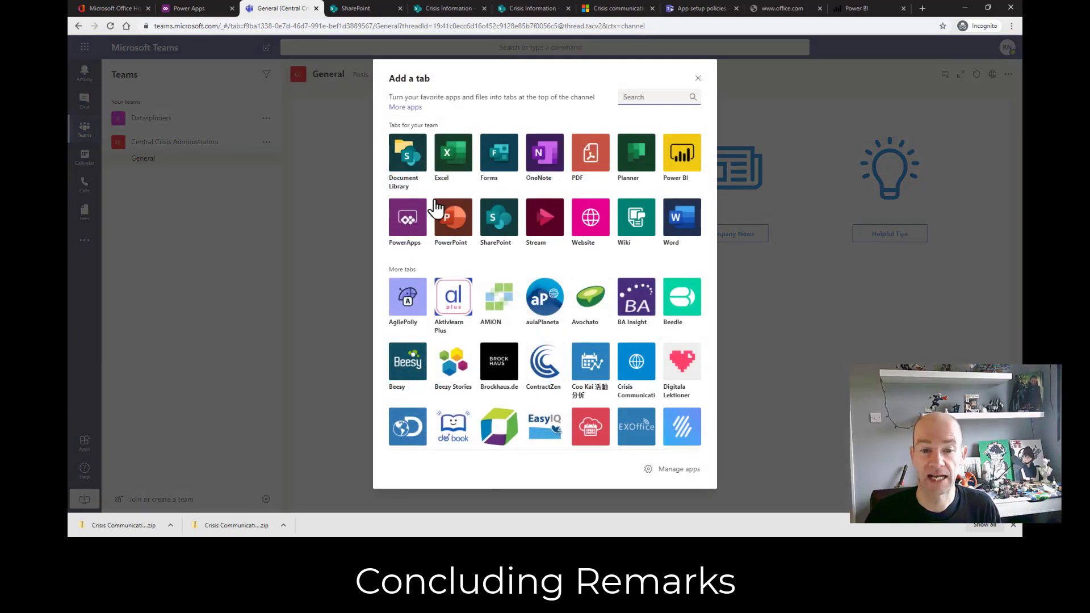
{"action": "left_click", "coordinate": [402, 225]}
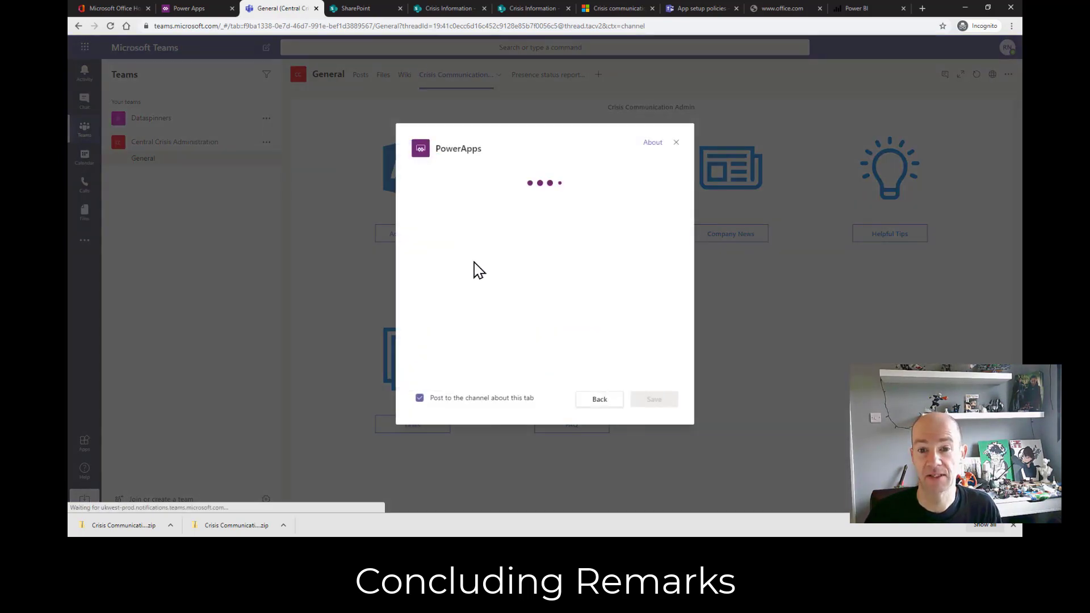
{"action": "left_click", "coordinate": [446, 238]}
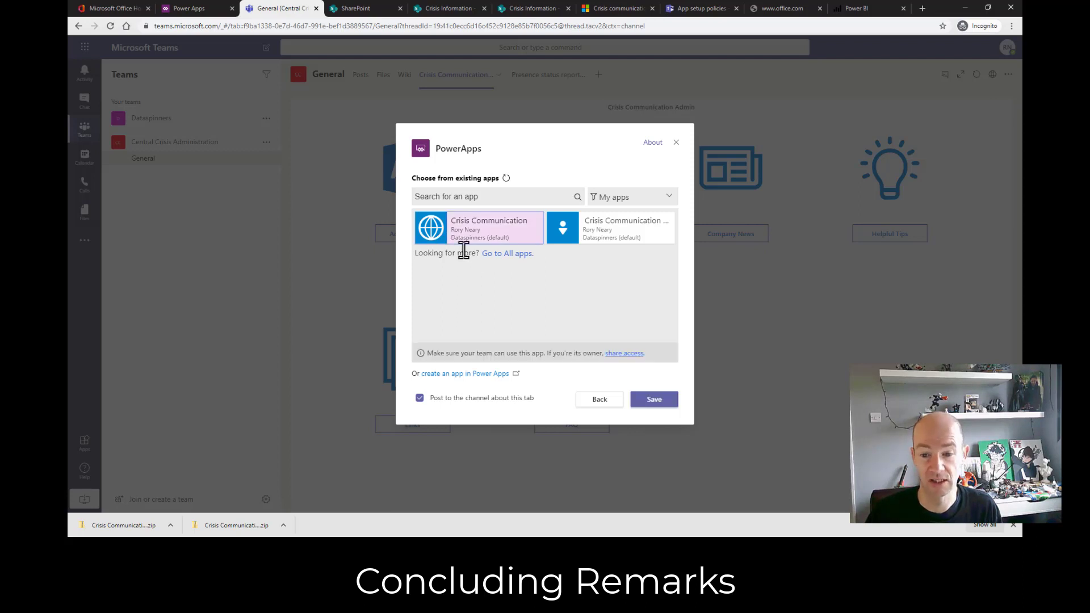
{"action": "left_click", "coordinate": [656, 404]}
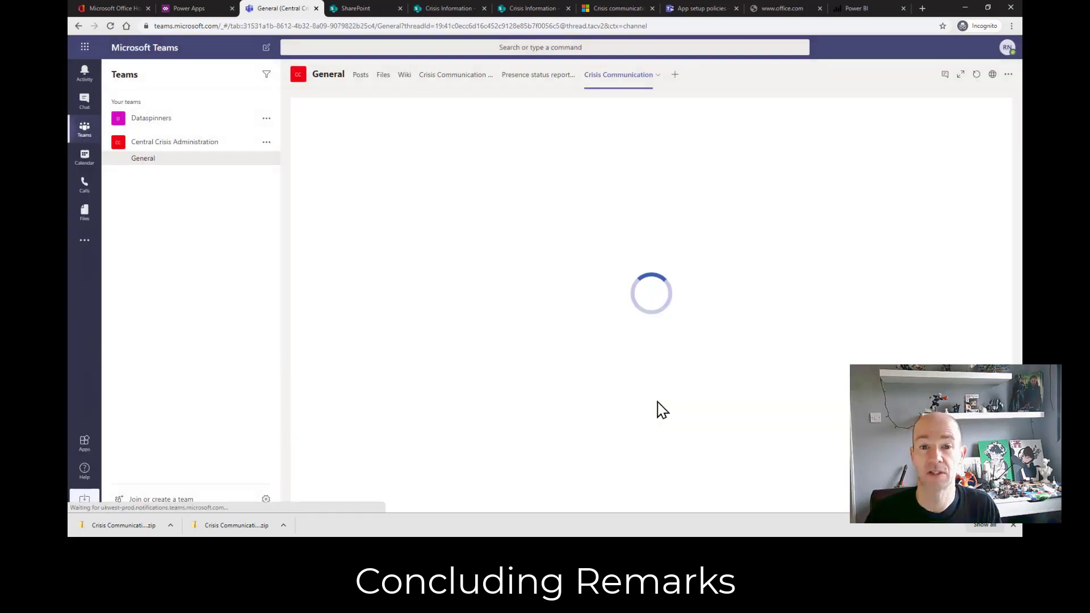
{"action": "right_click", "coordinate": [461, 90]}
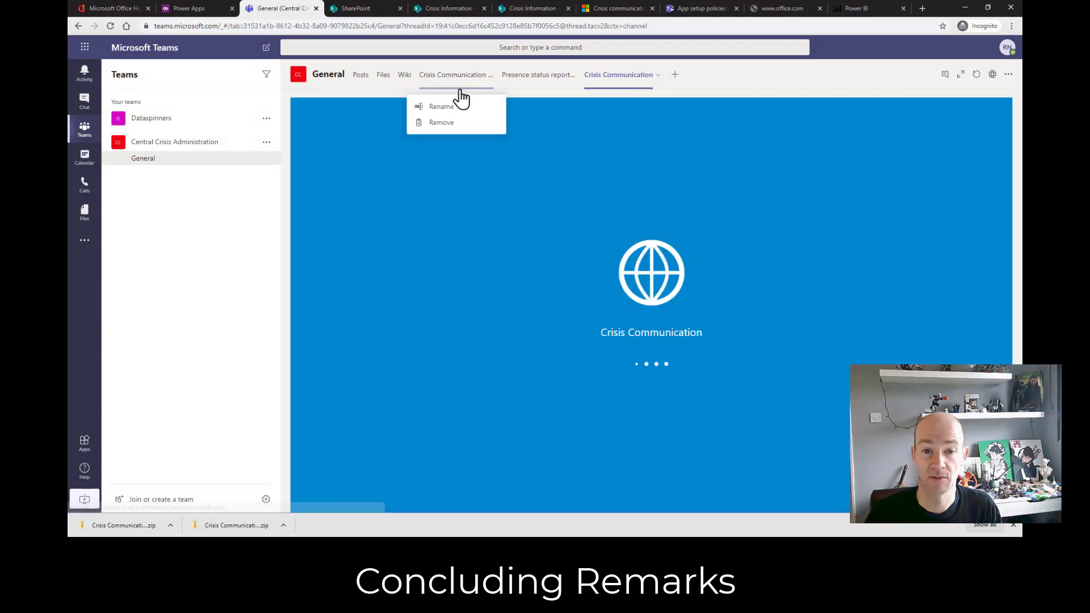
Prefix the older admin tab name with 'Adm', giving 'Adm Crisis Communication Admin'.
{"action": "left_click", "coordinate": [449, 116]}
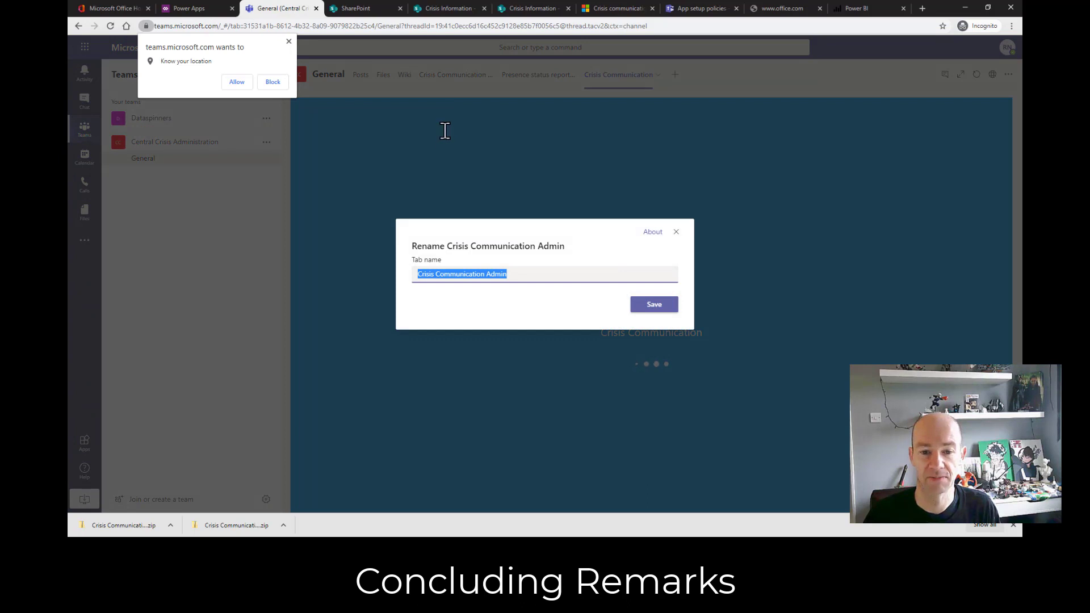
{"action": "left_click", "coordinate": [423, 276]}
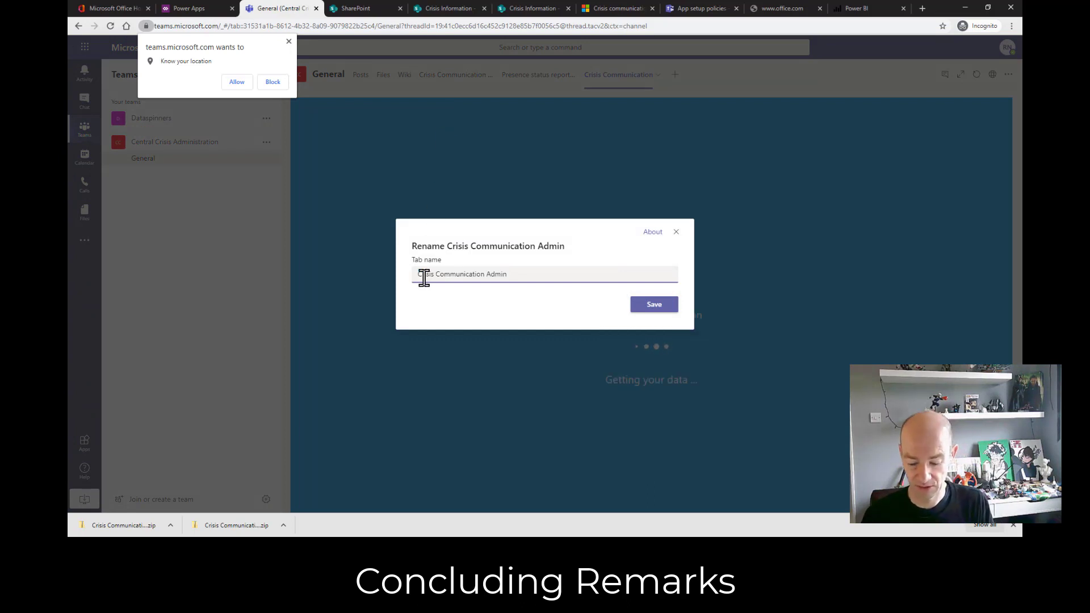
{"action": "right_click", "coordinate": [423, 277]}
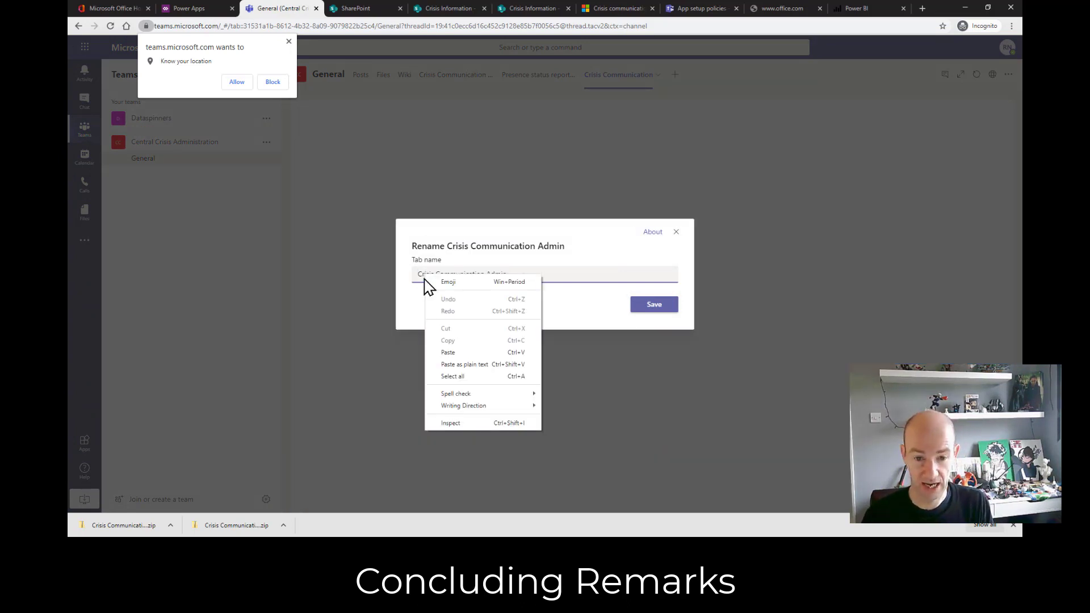
{"action": "left_click", "coordinate": [559, 274]}
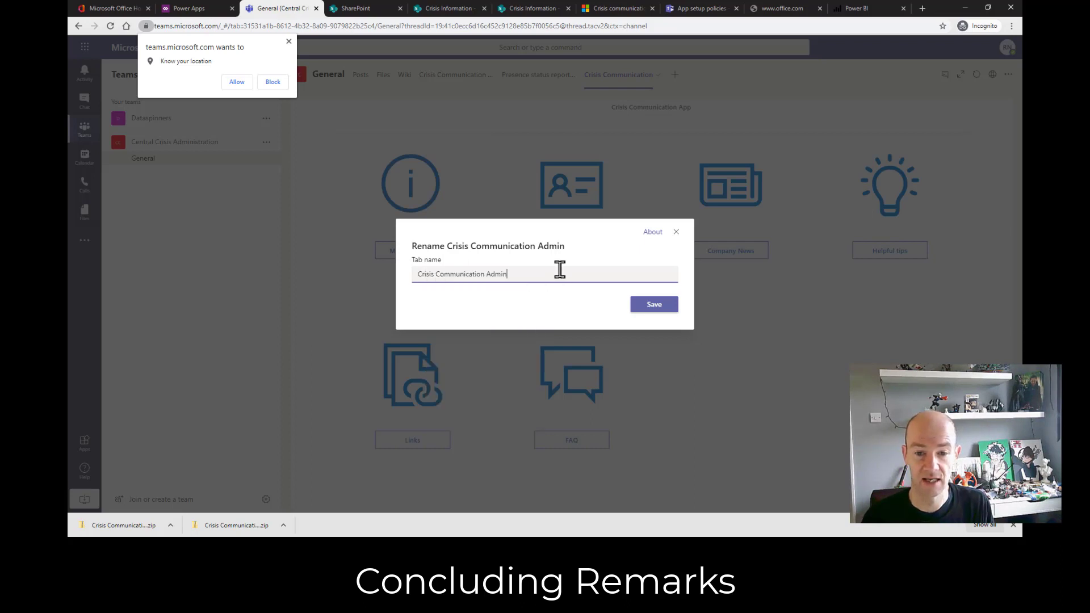
{"action": "left_click", "coordinate": [417, 276]}
{"action": "type", "text": "Adm"}
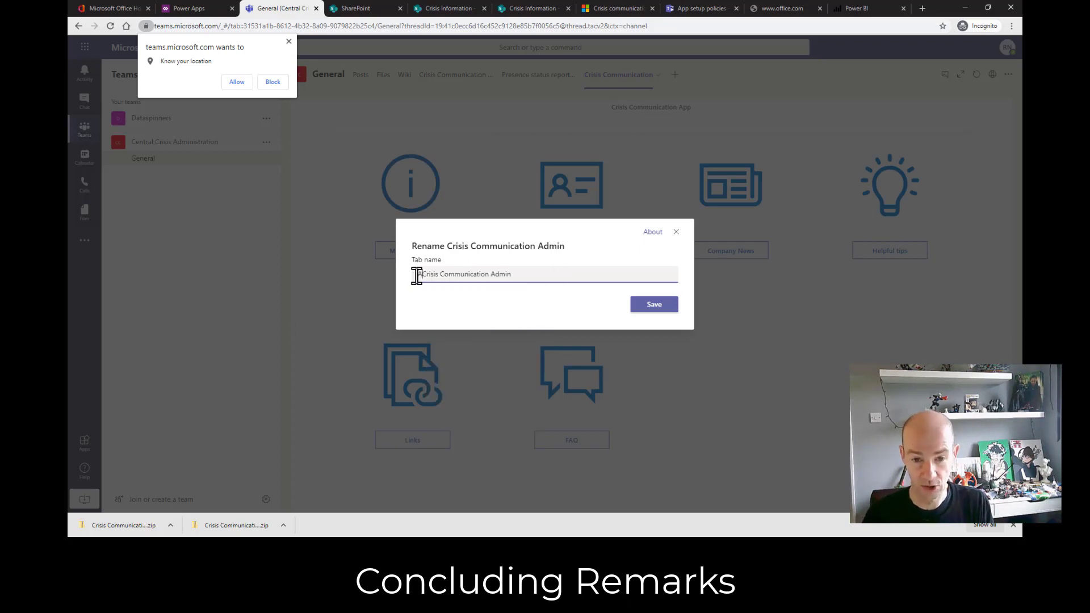
{"action": "left_click", "coordinate": [651, 309]}
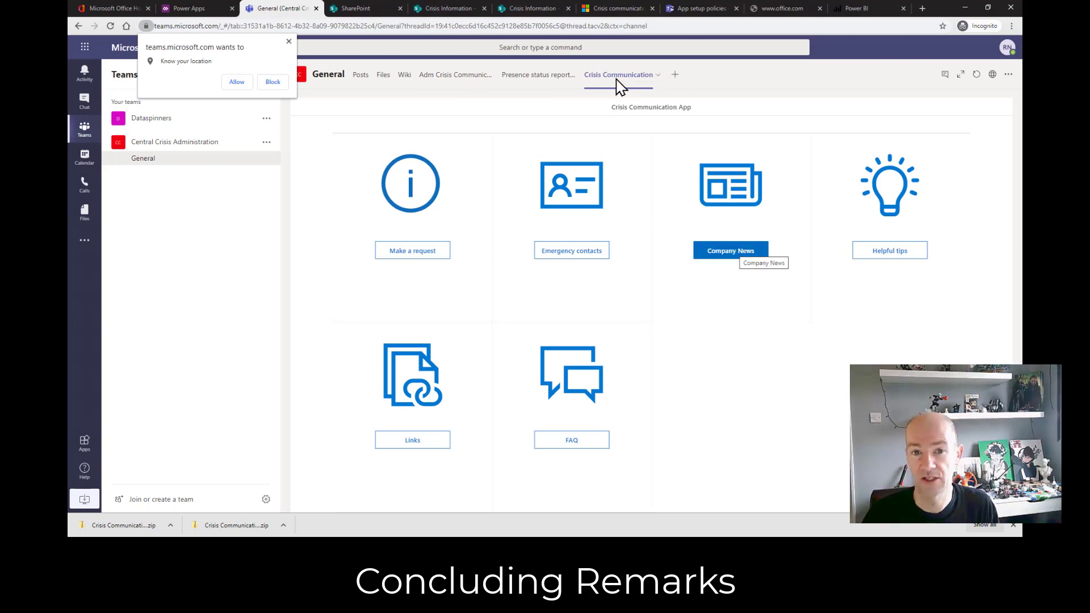
In the Adm admin tab, allow location access and start a new Company News post.
{"action": "left_click", "coordinate": [457, 82]}
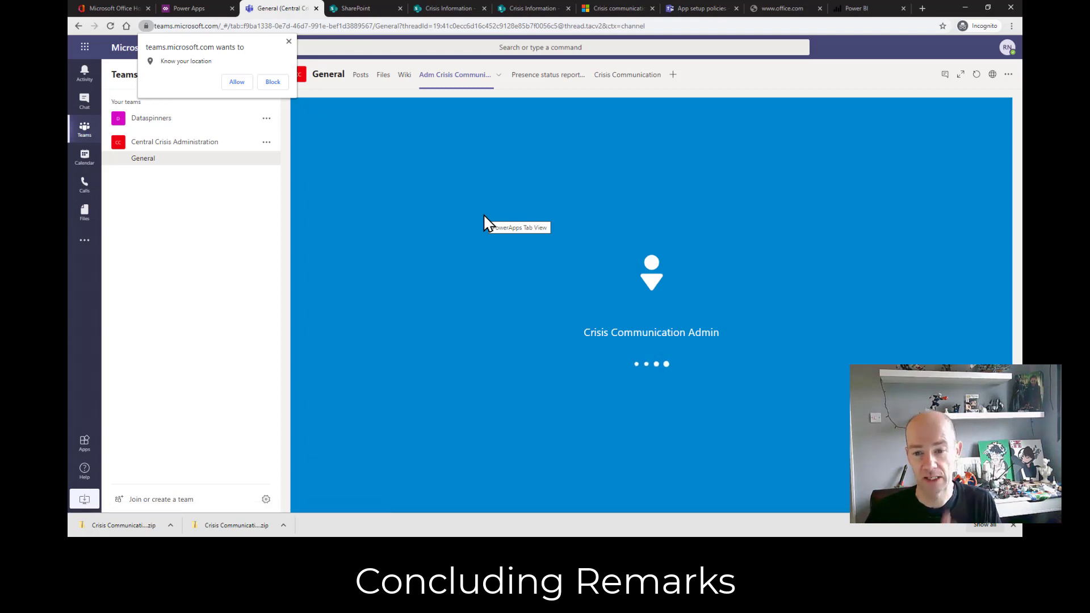
{"action": "left_click", "coordinate": [231, 83]}
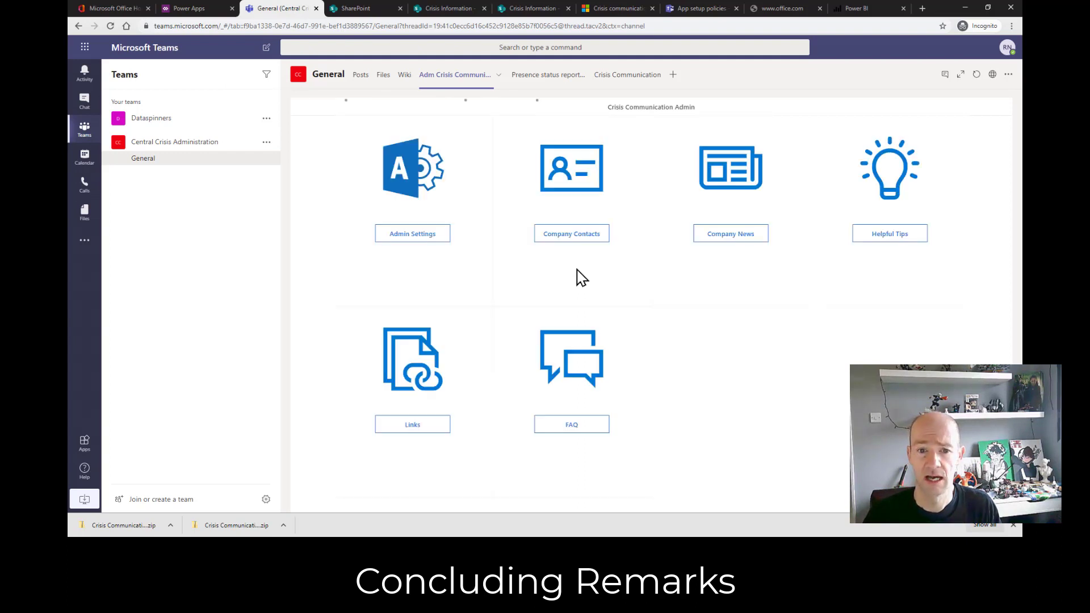
{"action": "left_click", "coordinate": [732, 235]}
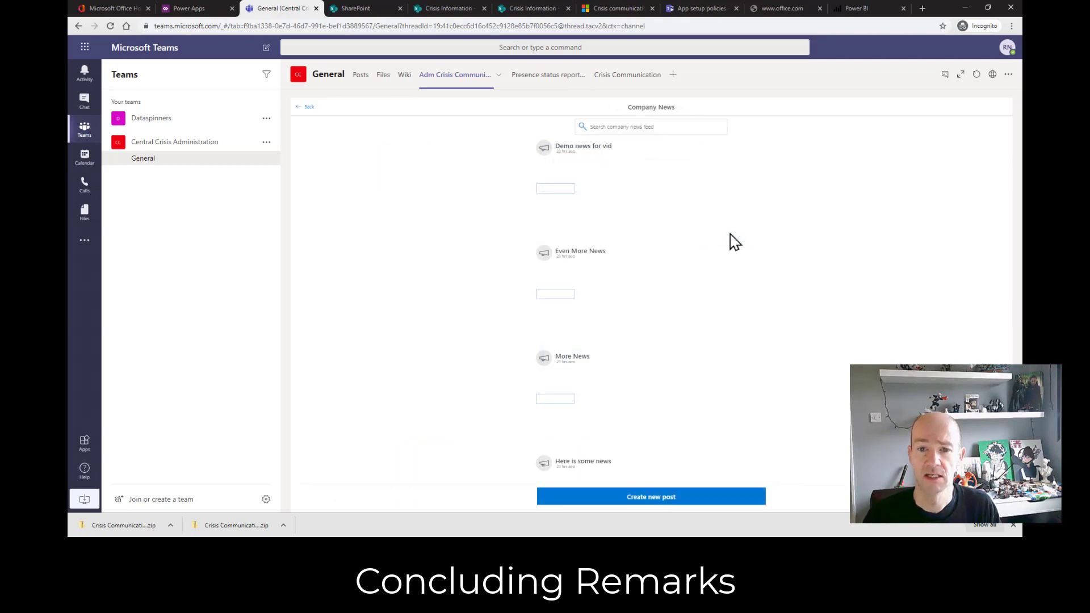
{"action": "left_click", "coordinate": [629, 127]}
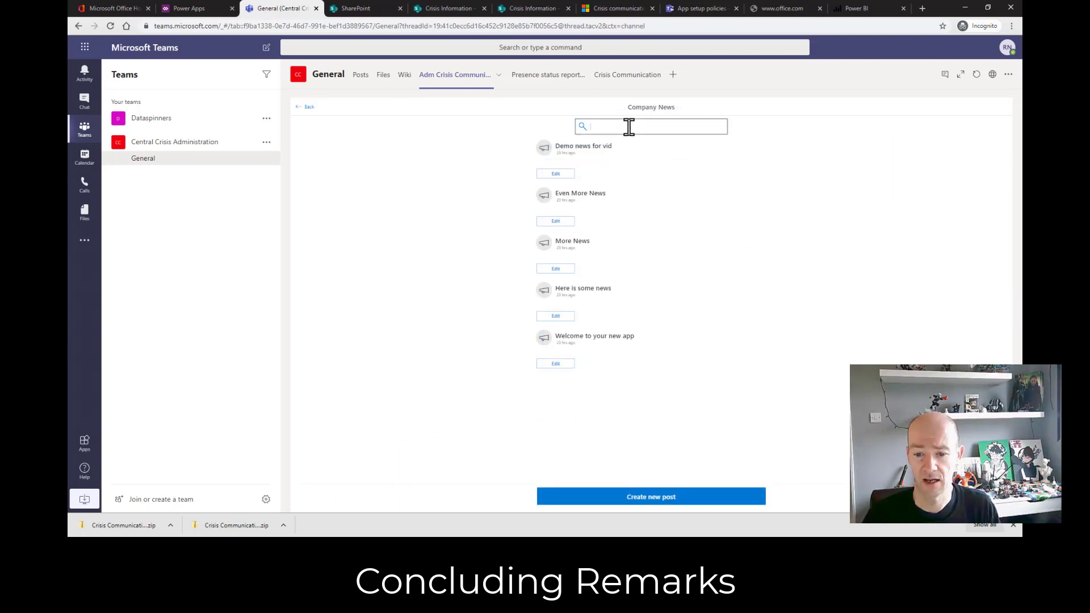
{"action": "left_click", "coordinate": [644, 503]}
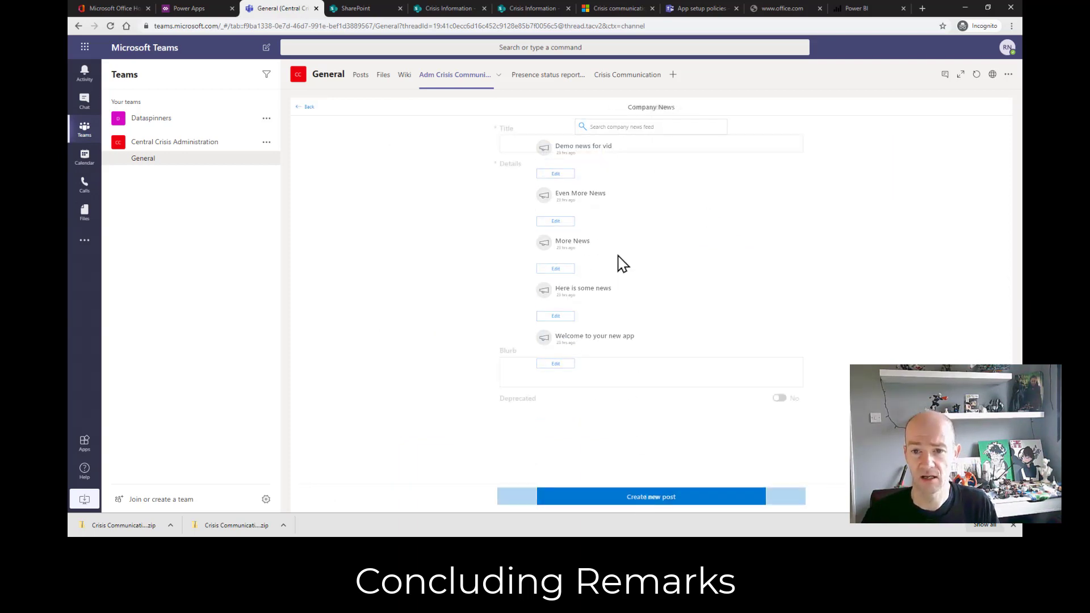
Enter 'Here is some news123' as the post title and details, then save.
{"action": "left_click", "coordinate": [606, 142]}
{"action": "type", "text": "Here"}
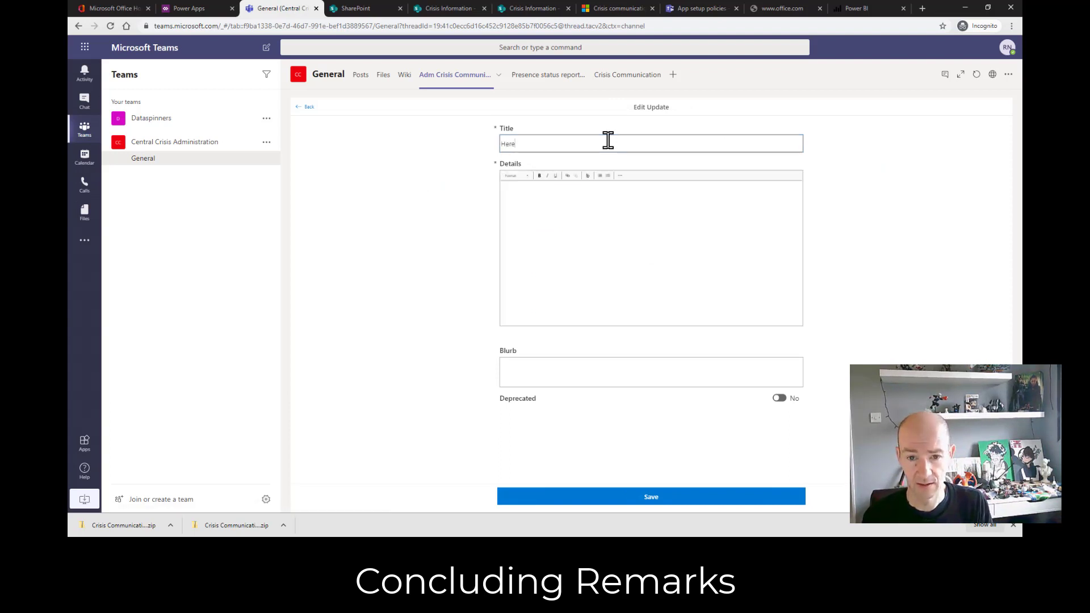
{"action": "type", "text": " is some new"}
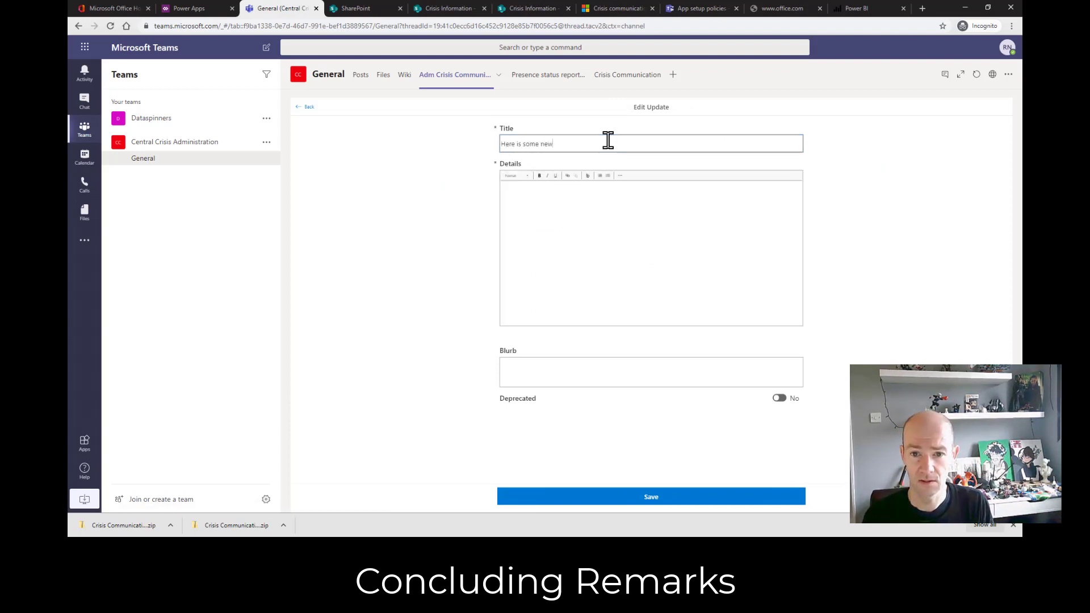
{"action": "type", "text": "s"}
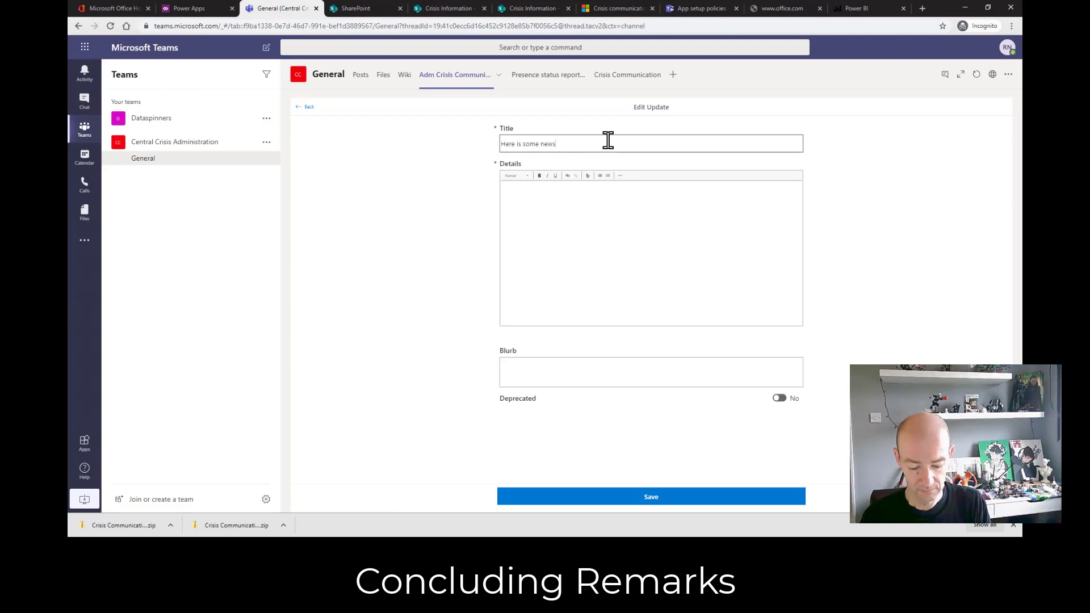
{"action": "type", "text": "123"}
{"action": "key", "text": "ctrl+a"}
{"action": "key", "text": "ctrl+c"}
{"action": "left_click", "coordinate": [565, 214]}
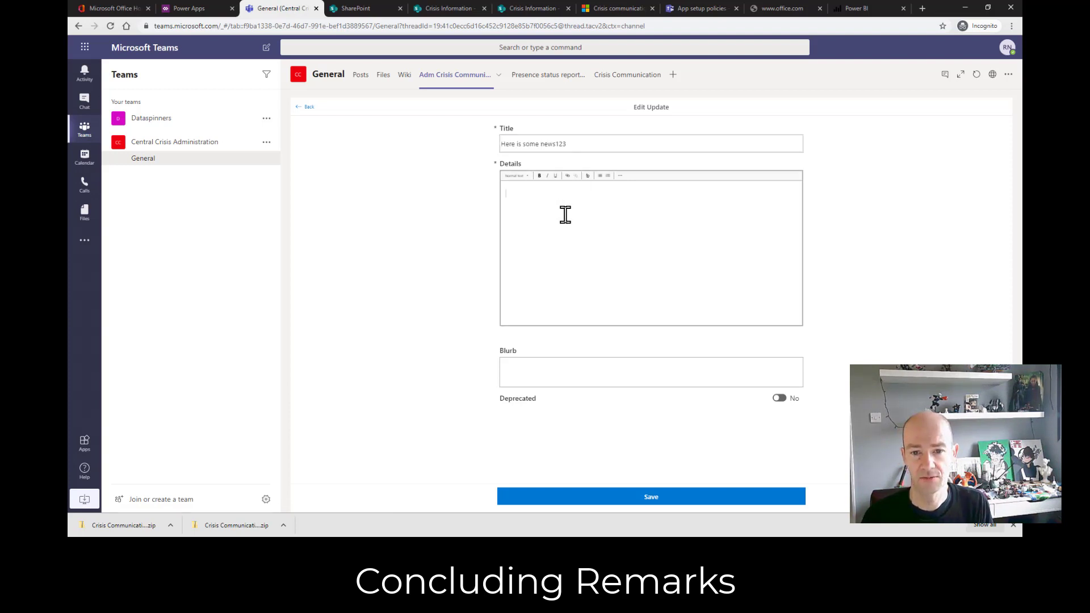
{"action": "key", "text": "ctrl+v"}
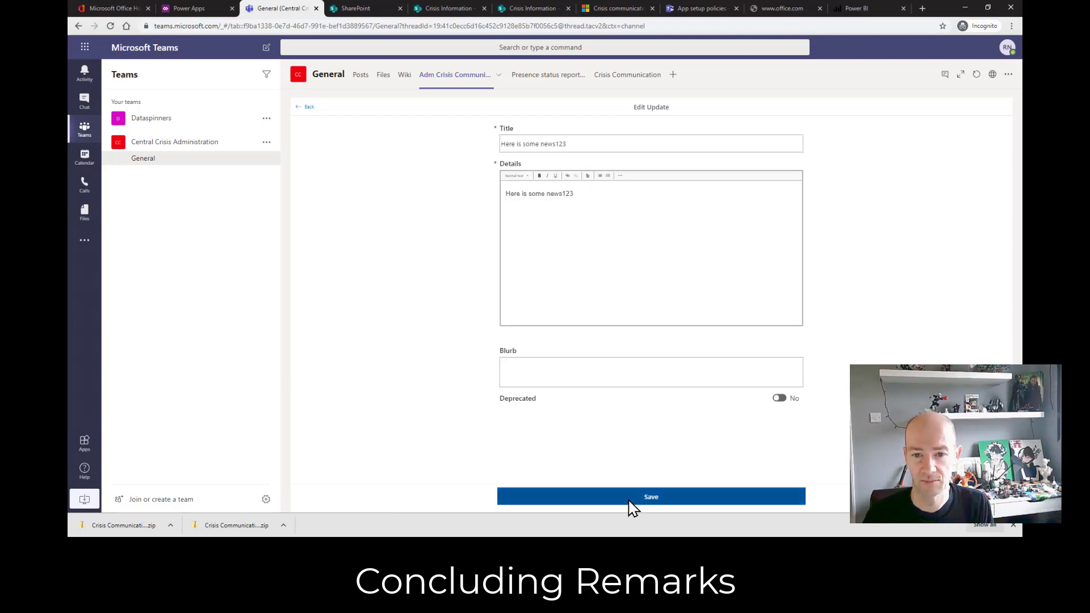
{"action": "left_click", "coordinate": [630, 502]}
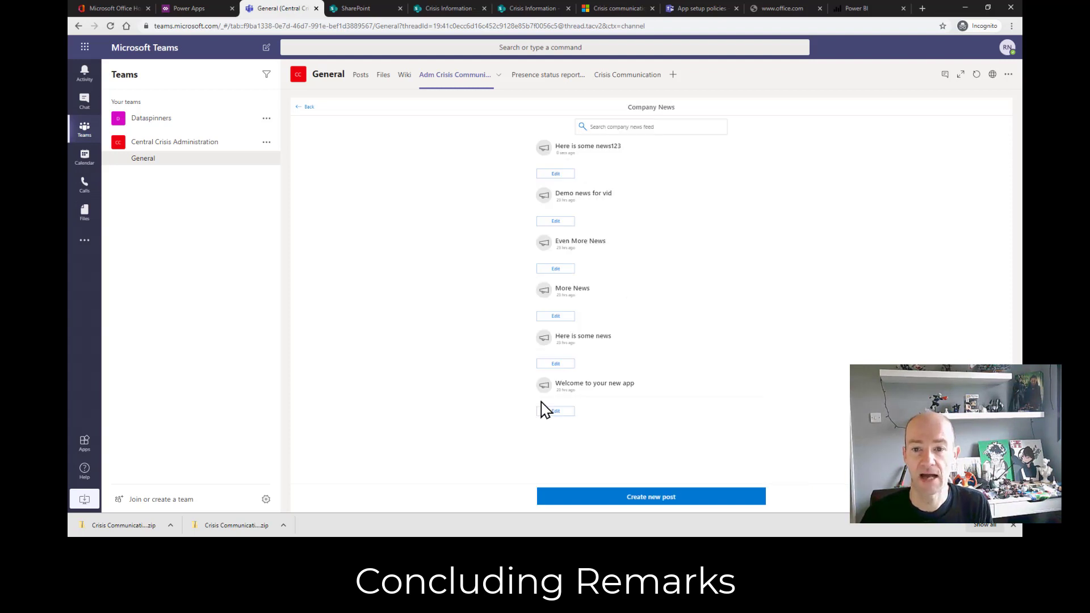
Show the Company News feed in the user-facing Crisis Communication tab.
{"action": "left_click", "coordinate": [611, 76]}
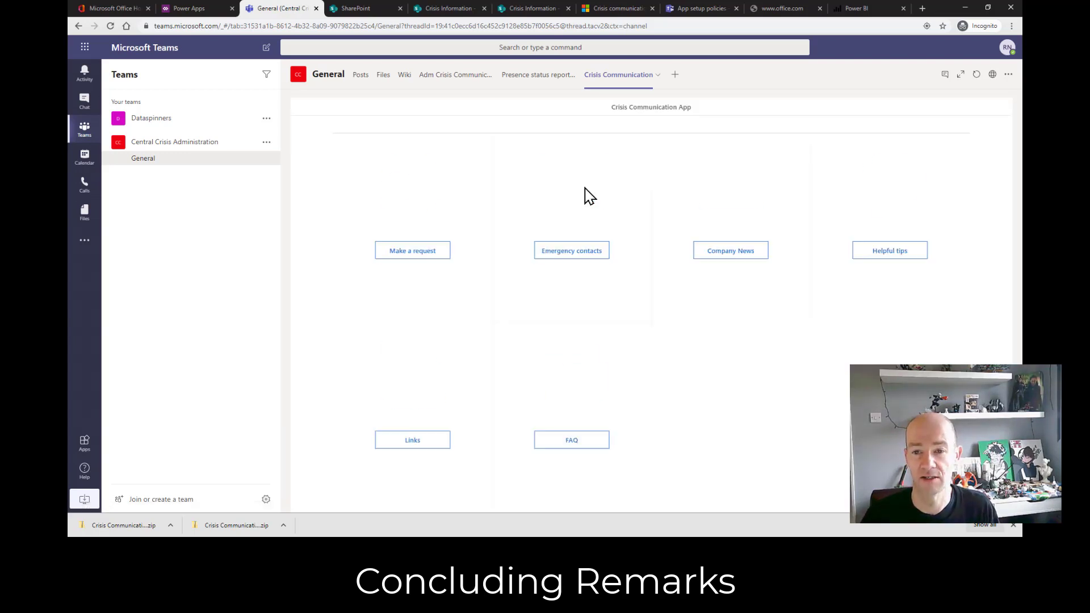
{"action": "left_click", "coordinate": [729, 258]}
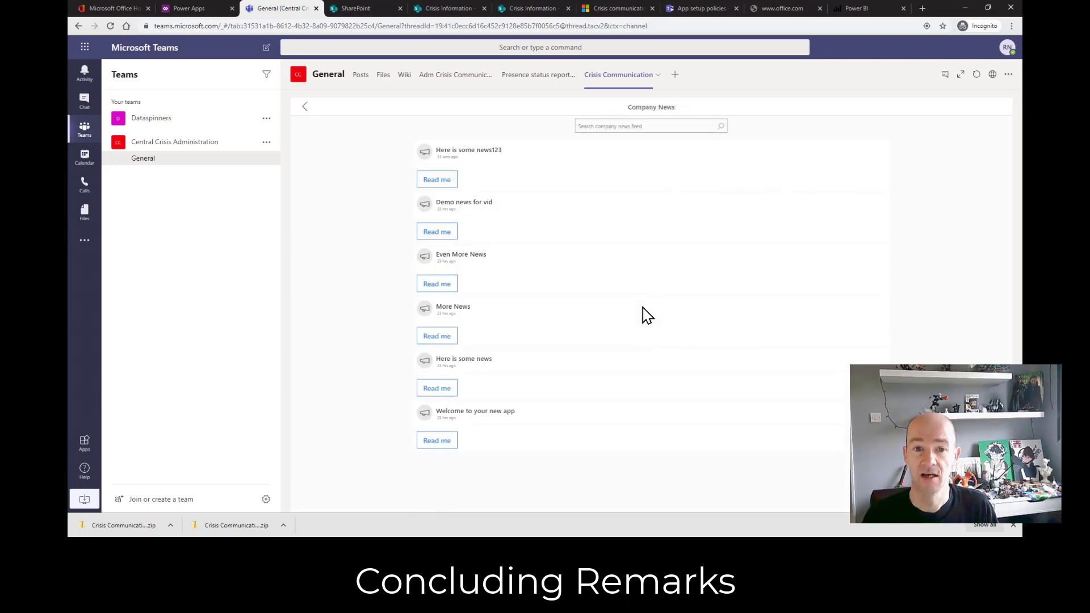